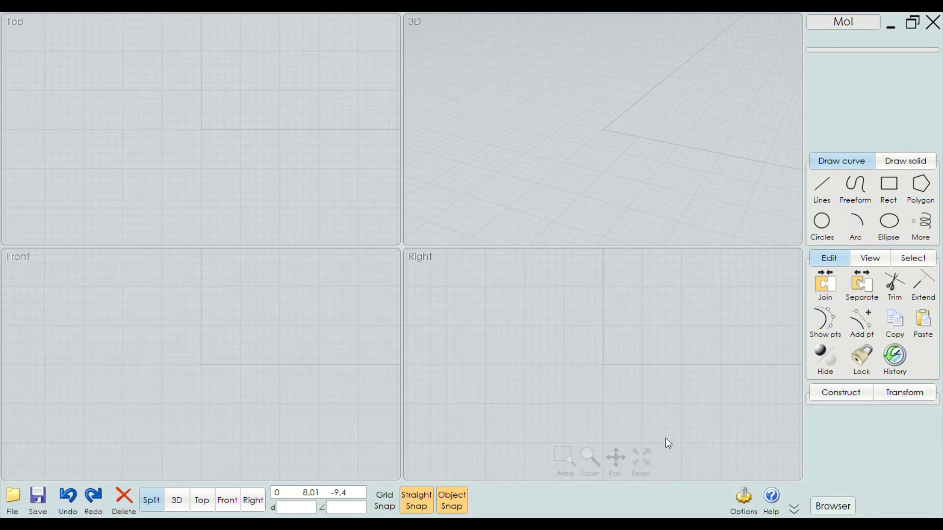
# Place the ray gun picture as a Front-view reference image with its first corner at the origin
pyautogui.click(877, 261)
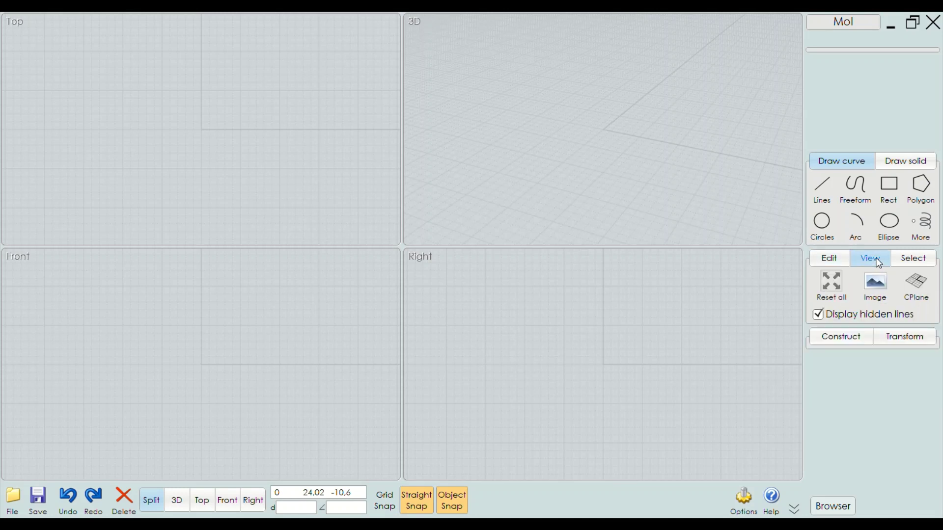
pyautogui.click(880, 301)
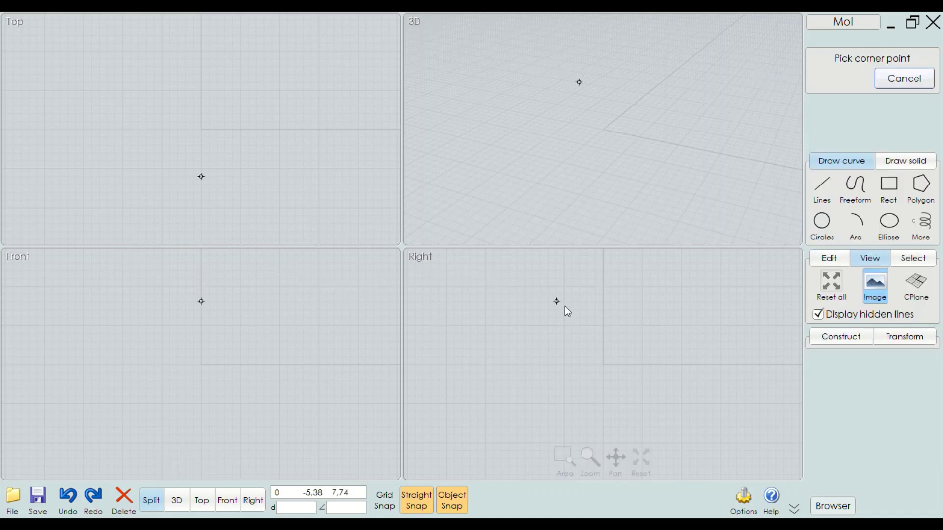
pyautogui.click(203, 366)
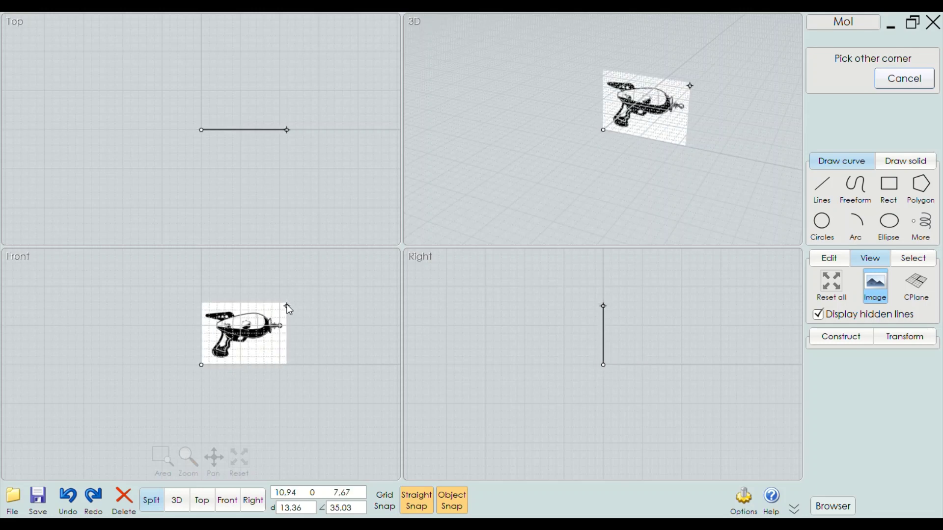
pyautogui.click(370, 269)
pyautogui.moveTo(374, 272); pyautogui.dragTo(288, 365, button='right')
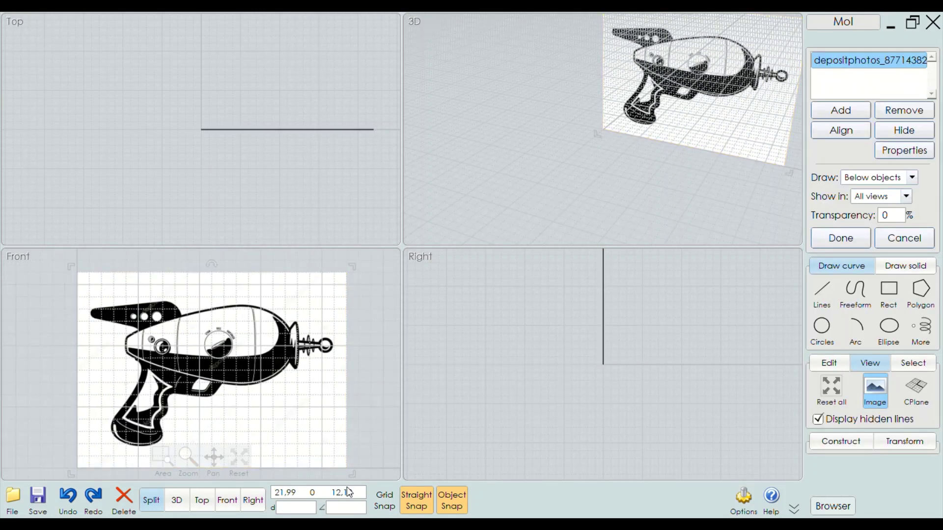
# Maximize the Front view and try a line from the gun's nose, then cancel it
pyautogui.click(234, 499)
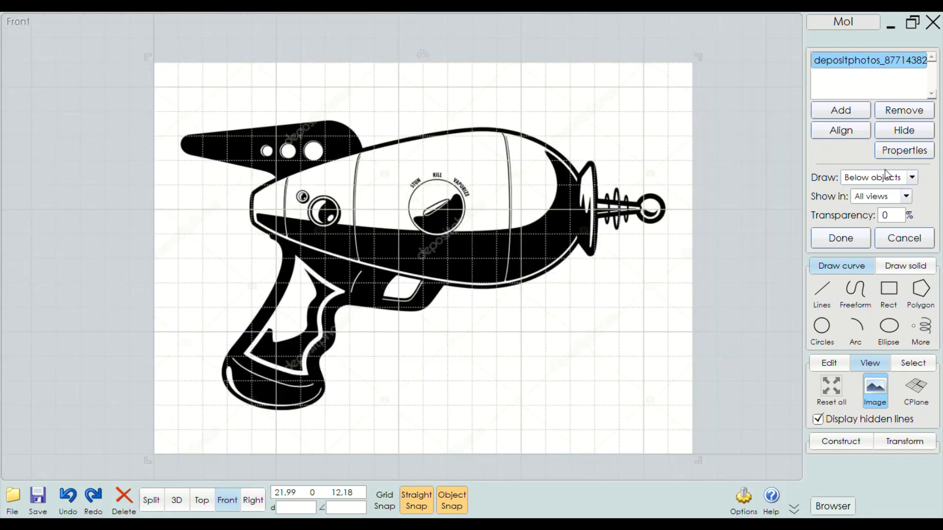
pyautogui.click(830, 285)
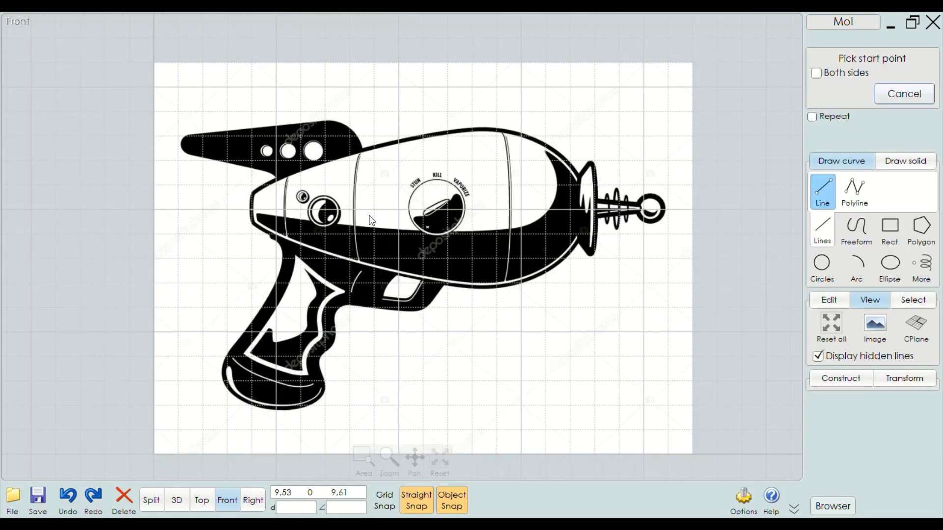
pyautogui.click(251, 212)
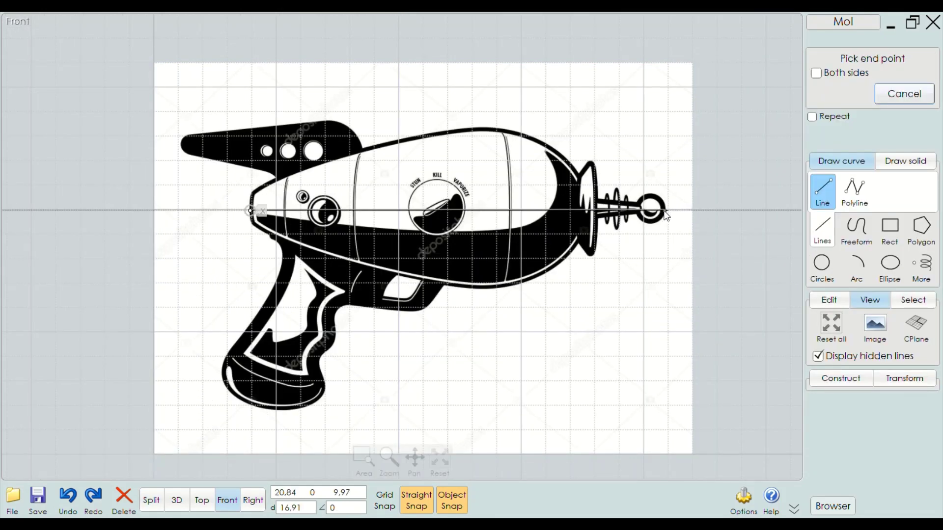
pyautogui.scroll(-1, 663, 213)
pyautogui.scroll(-2, 659, 213)
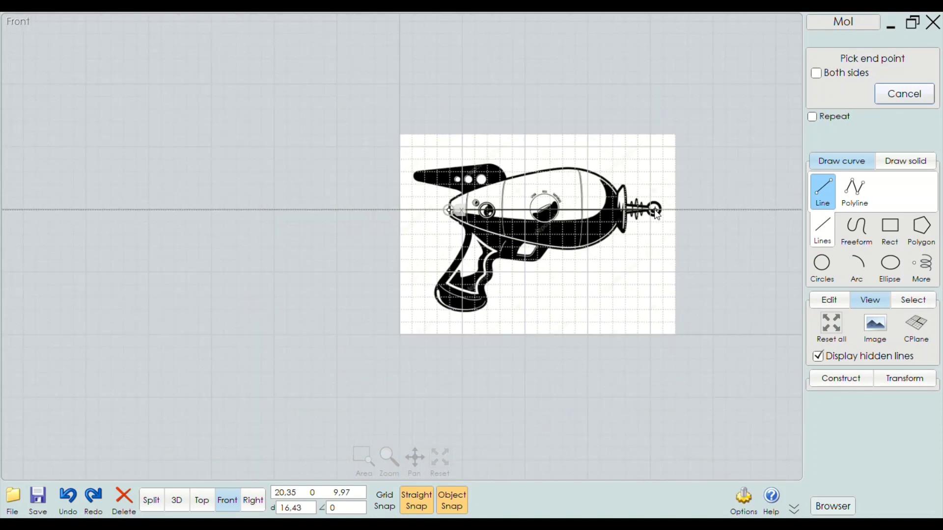
pyautogui.click(656, 212)
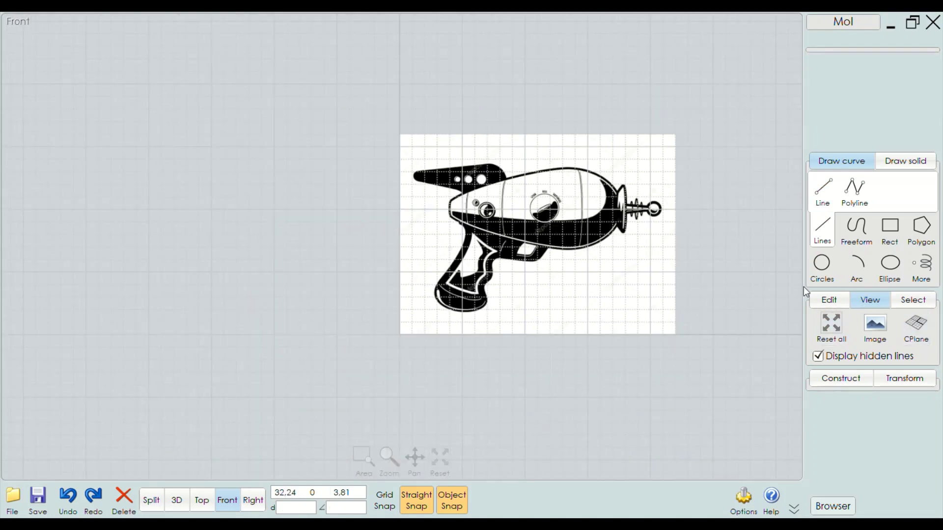
# Scale up the reference image by dragging its top-right corner handle
pyautogui.click(875, 324)
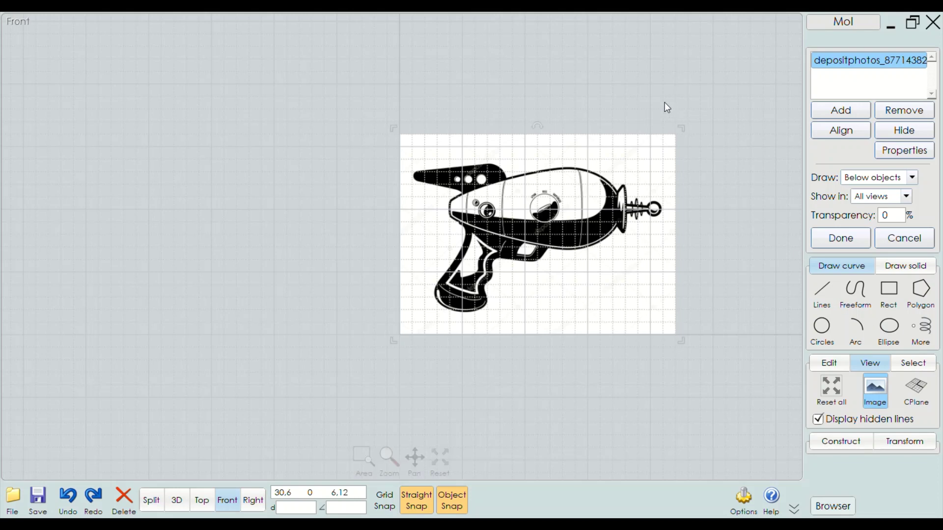
pyautogui.scroll(-2, 695, 191)
pyautogui.moveTo(738, 169); pyautogui.dragTo(659, 223, button='right')
pyautogui.moveTo(613, 201); pyautogui.dragTo(737, 109)
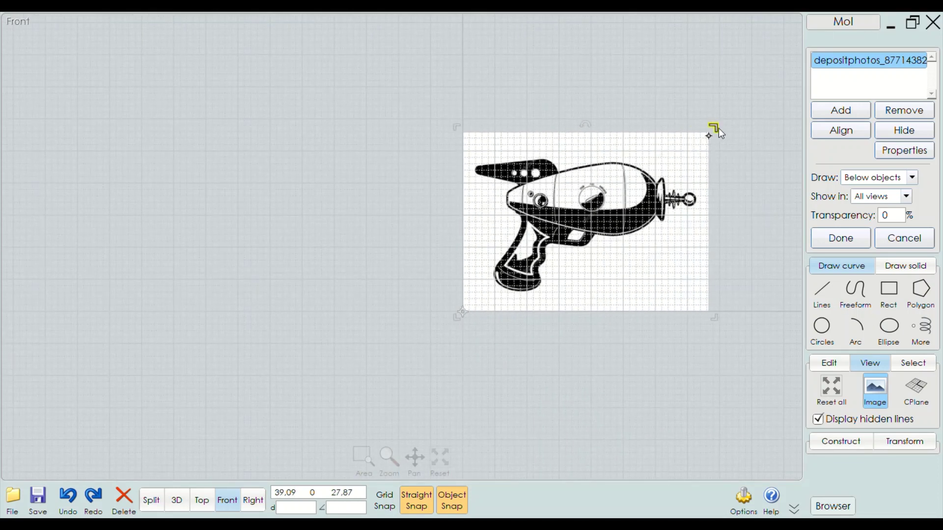
pyautogui.moveTo(737, 109); pyautogui.dragTo(665, 151, button='right')
pyautogui.moveTo(665, 152); pyautogui.dragTo(725, 116)
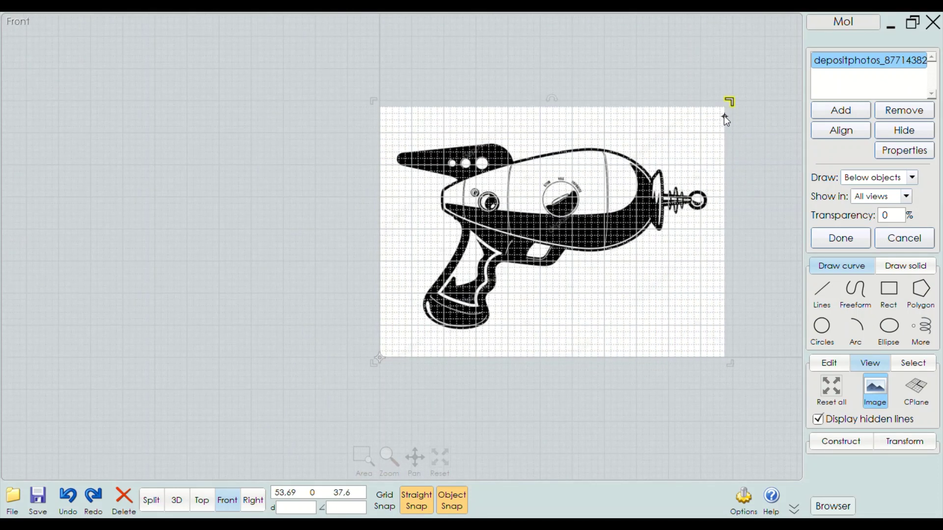
# Draw a line from the gun's left edge to the barrel tip to check its axis
pyautogui.click(822, 294)
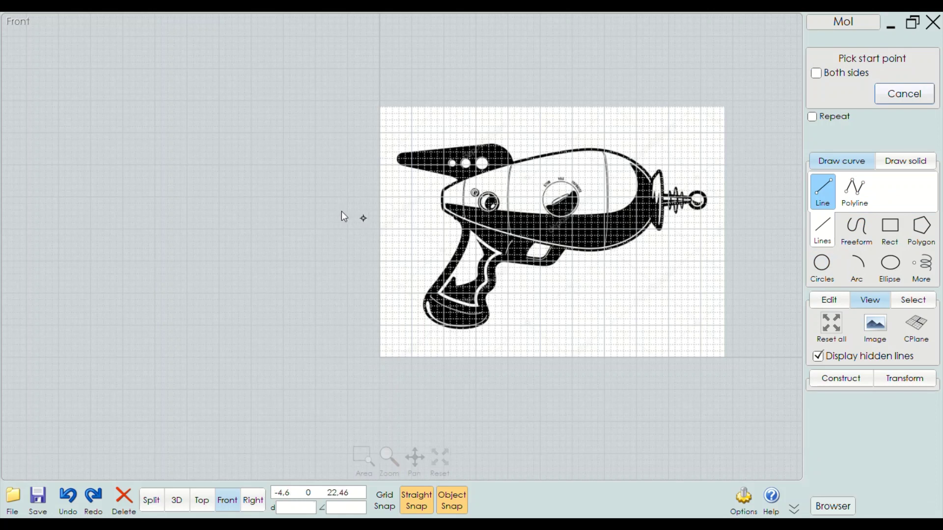
pyautogui.click(443, 201)
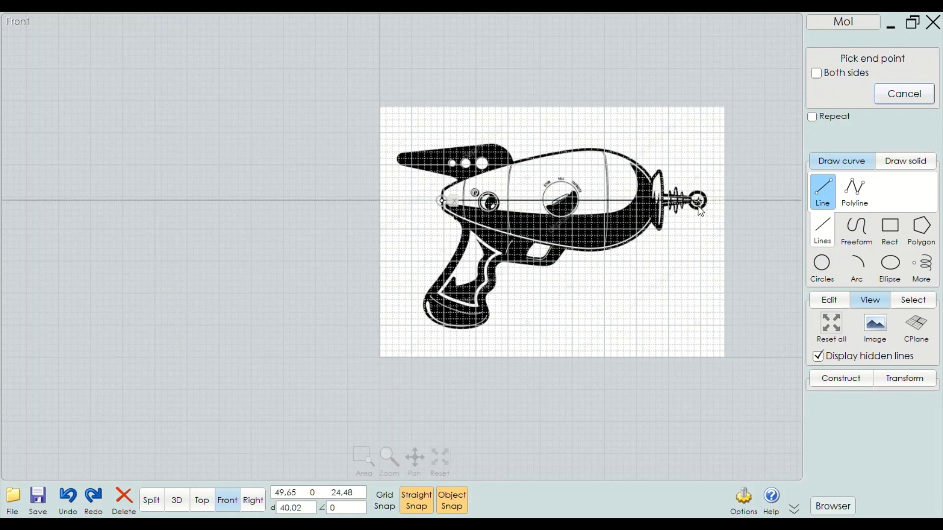
pyautogui.click(706, 203)
pyautogui.scroll(-1, 538, 212)
pyautogui.scroll(1, 714, 214)
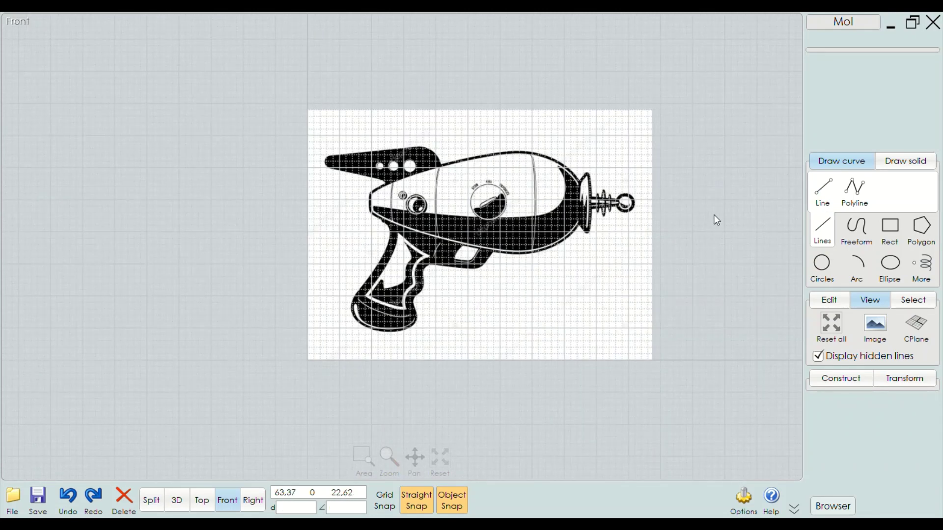
pyautogui.scroll(1, 662, 222)
pyautogui.scroll(1, 673, 225)
pyautogui.scroll(1, 673, 225)
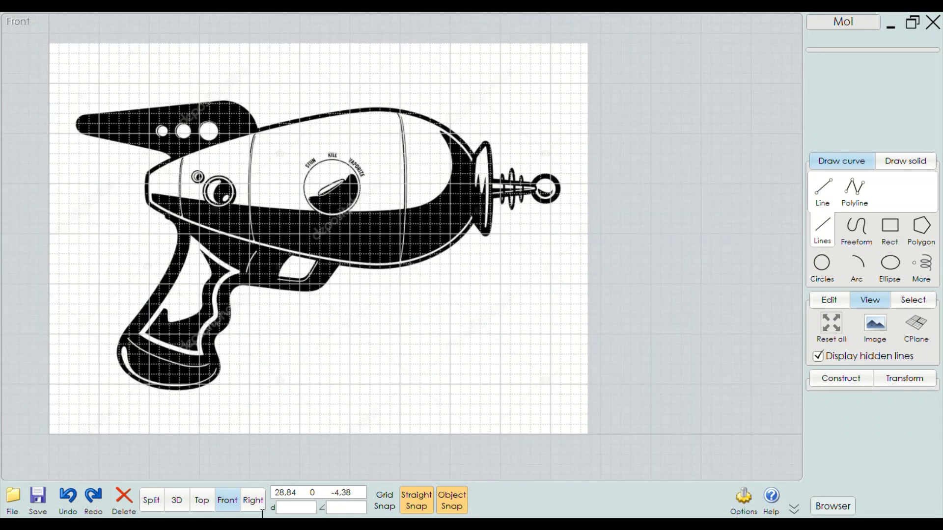
# Set the image to draw With objects, show in Ortho only, at 50 transparency
pyautogui.click(176, 500)
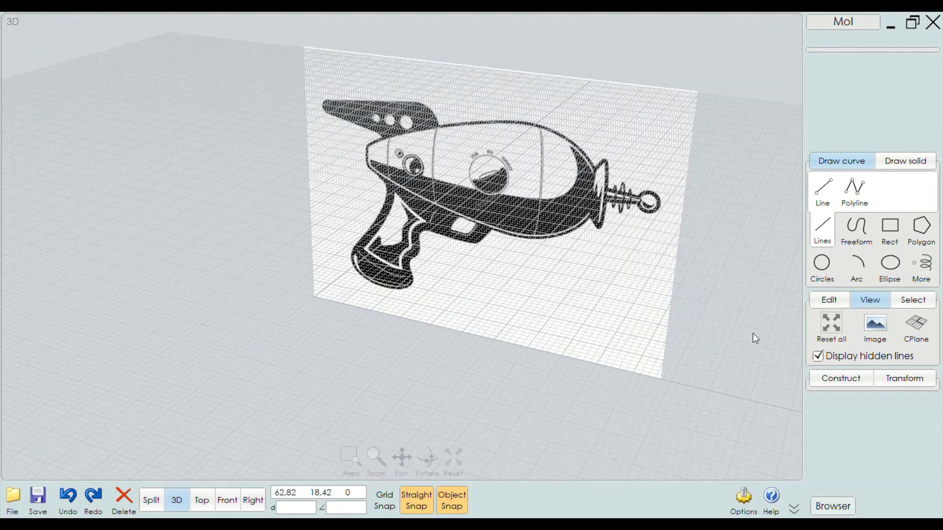
pyautogui.click(875, 322)
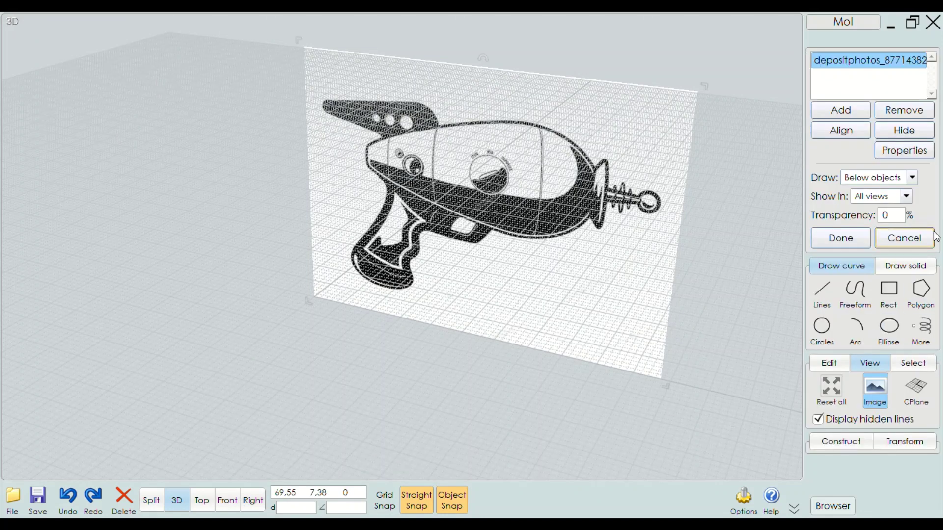
pyautogui.click(882, 177)
pyautogui.click(876, 198)
pyautogui.click(874, 199)
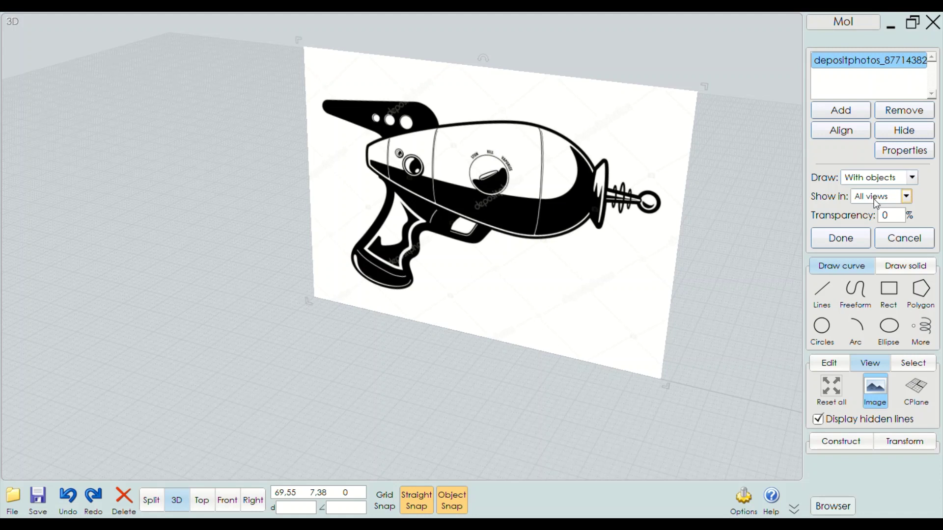
pyautogui.click(871, 221)
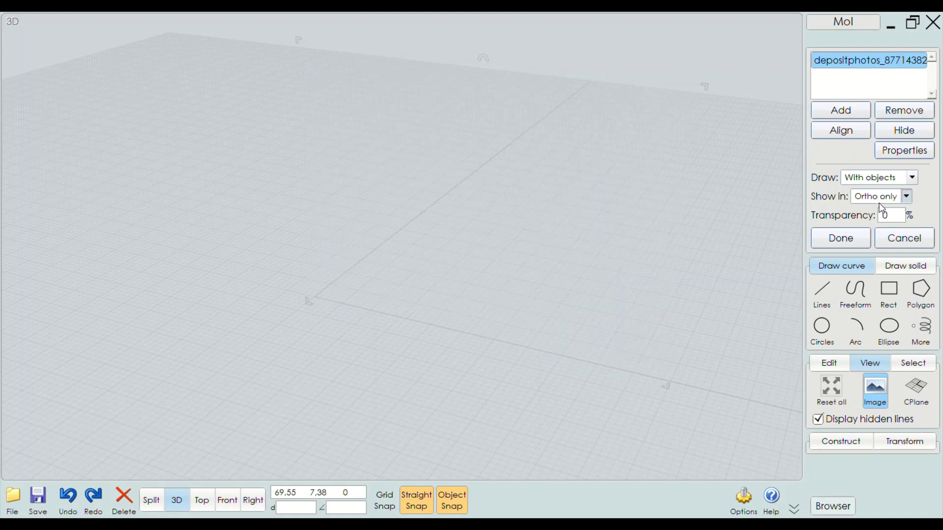
pyautogui.doubleClick(902, 218)
pyautogui.write('5')
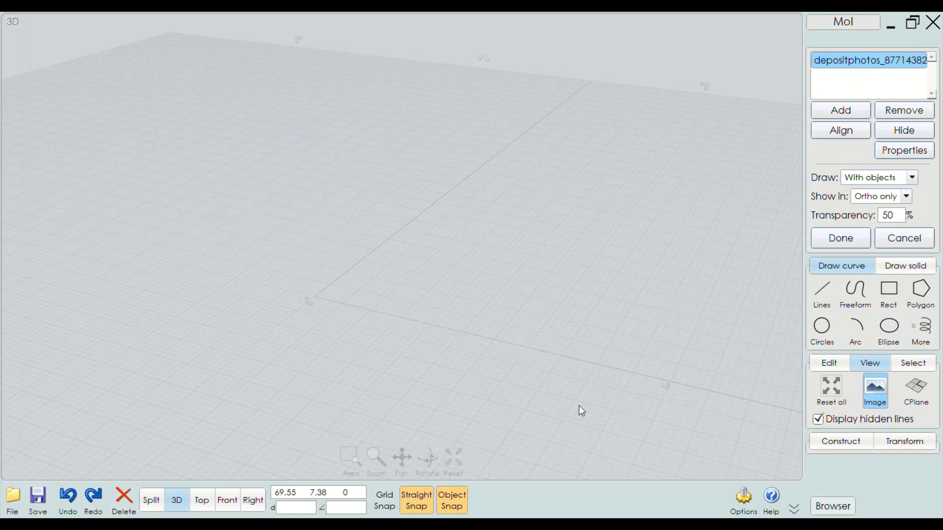
# Reset the framing of each view, return to the full-size Front view, and close the image settings
pyautogui.click(224, 500)
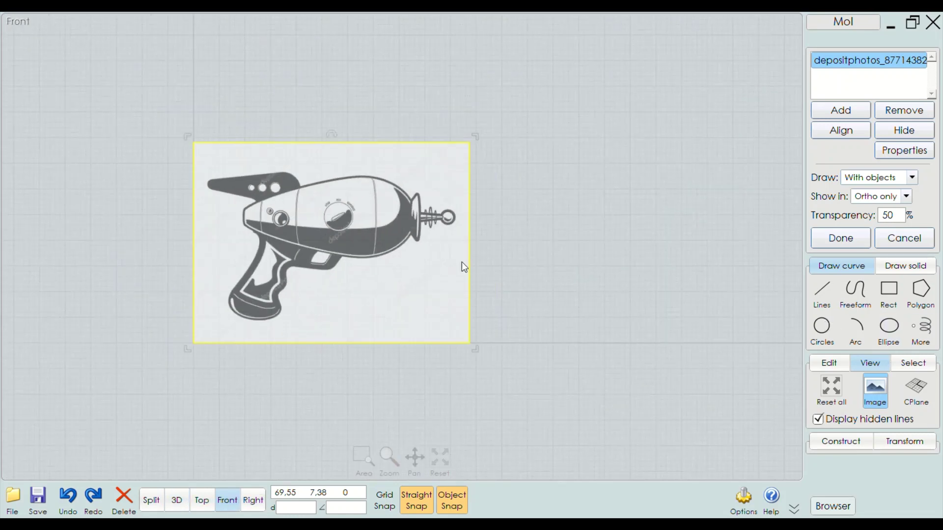
pyautogui.click(156, 502)
pyautogui.moveTo(425, 346); pyautogui.dragTo(671, 408, button='right')
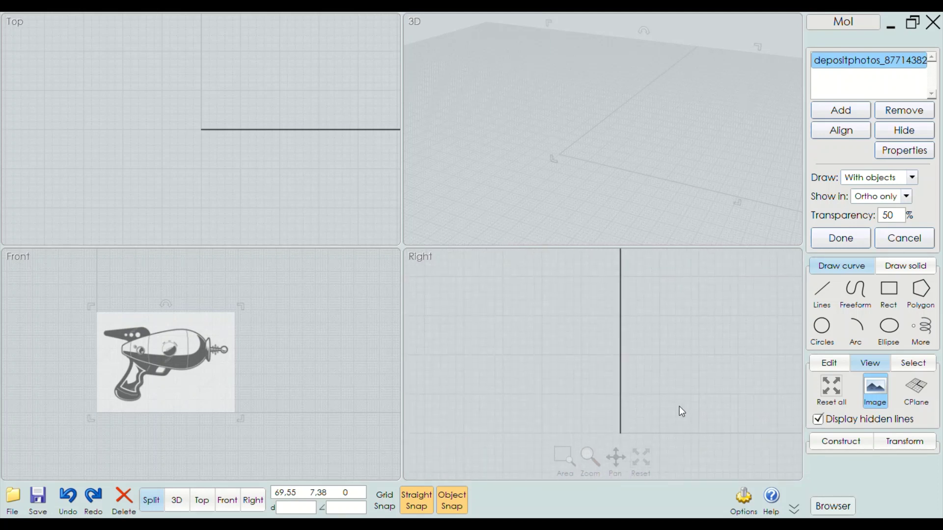
pyautogui.click(651, 458)
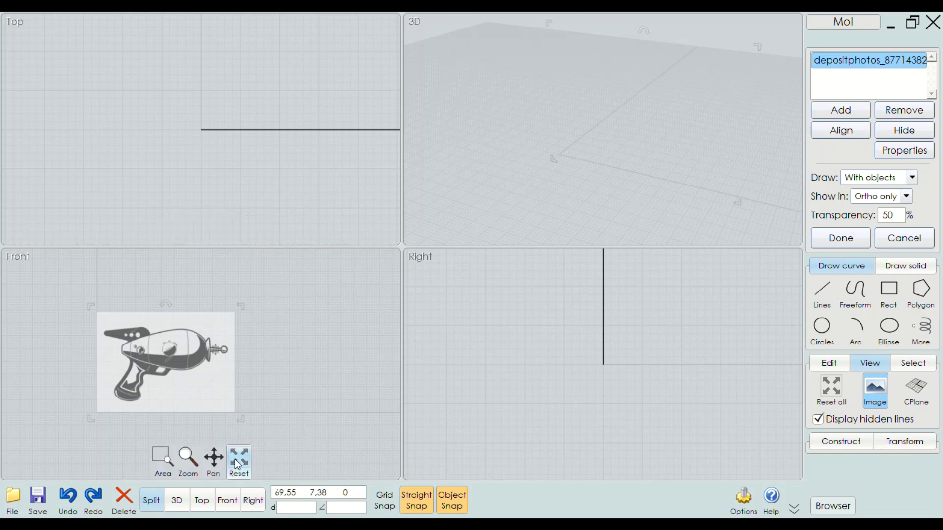
pyautogui.click(239, 457)
pyautogui.click(659, 230)
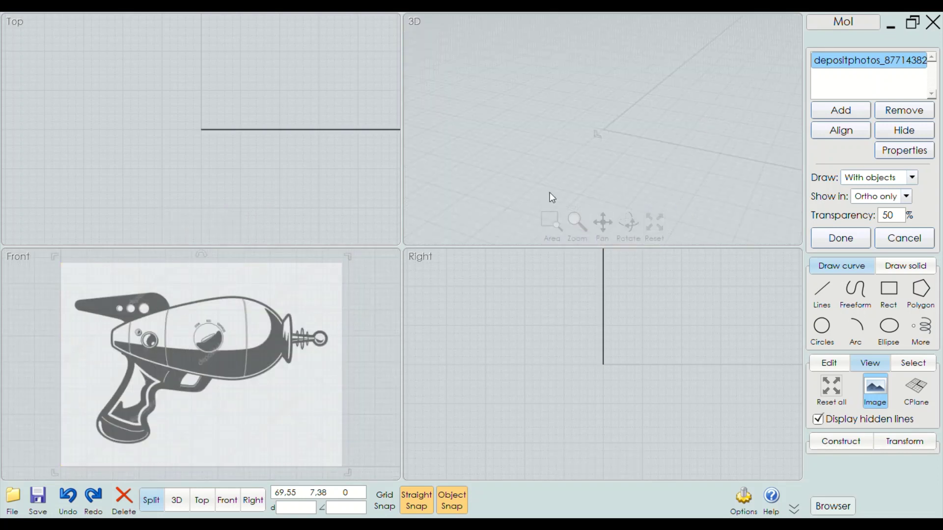
pyautogui.click(178, 501)
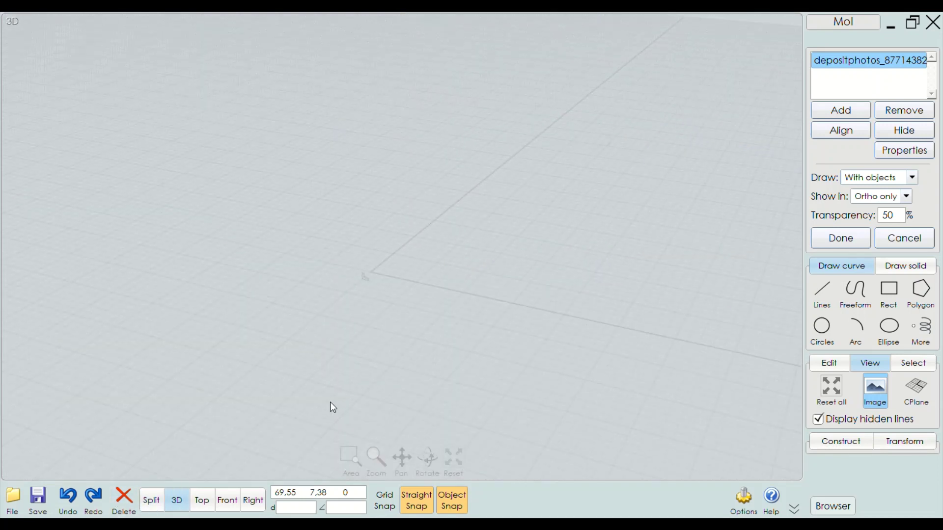
pyautogui.click(204, 501)
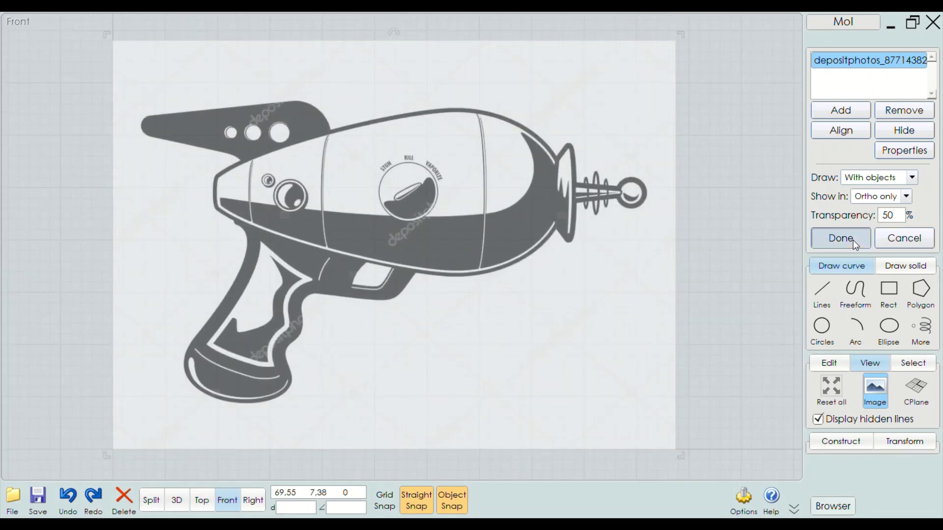
pyautogui.click(854, 240)
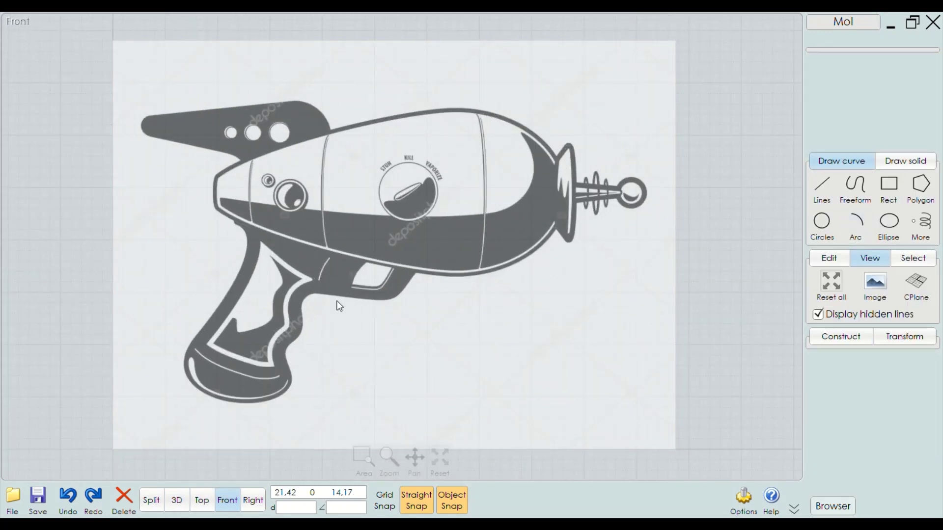
# Start a Through points curve at the nose and trace up the body's top outline
pyautogui.click(855, 186)
pyautogui.click(859, 195)
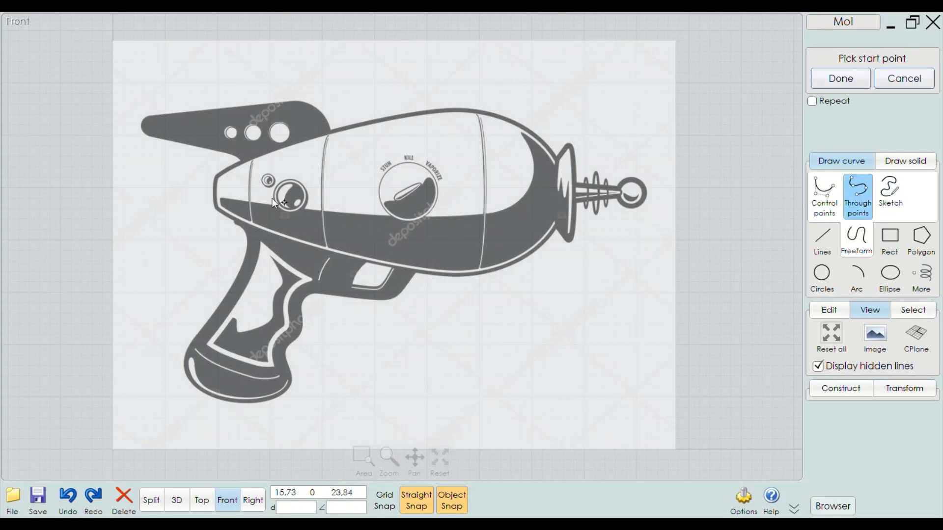
pyautogui.scroll(2, 250, 154)
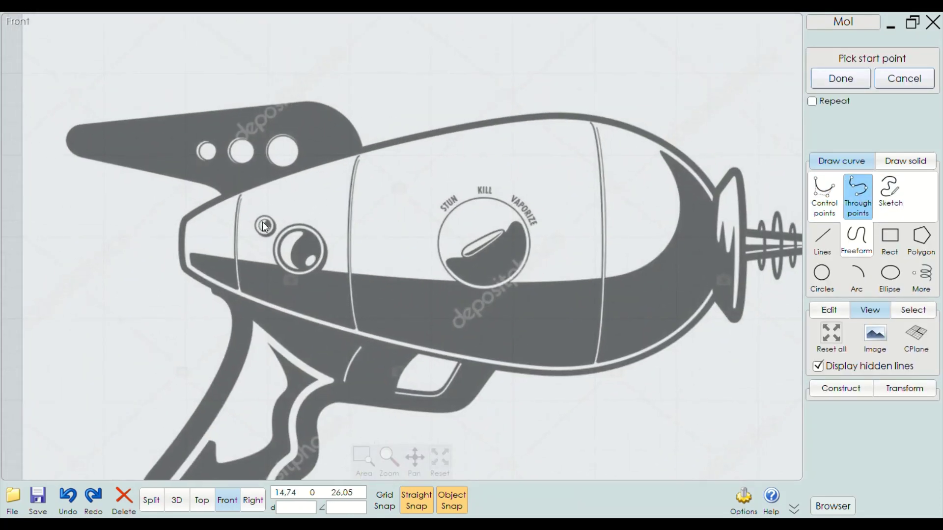
pyautogui.scroll(5, 182, 223)
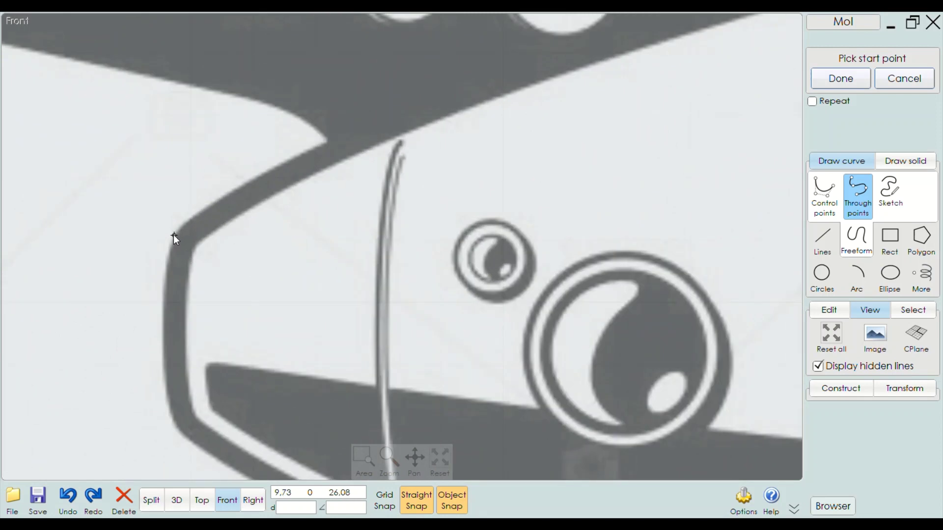
pyautogui.click(174, 236)
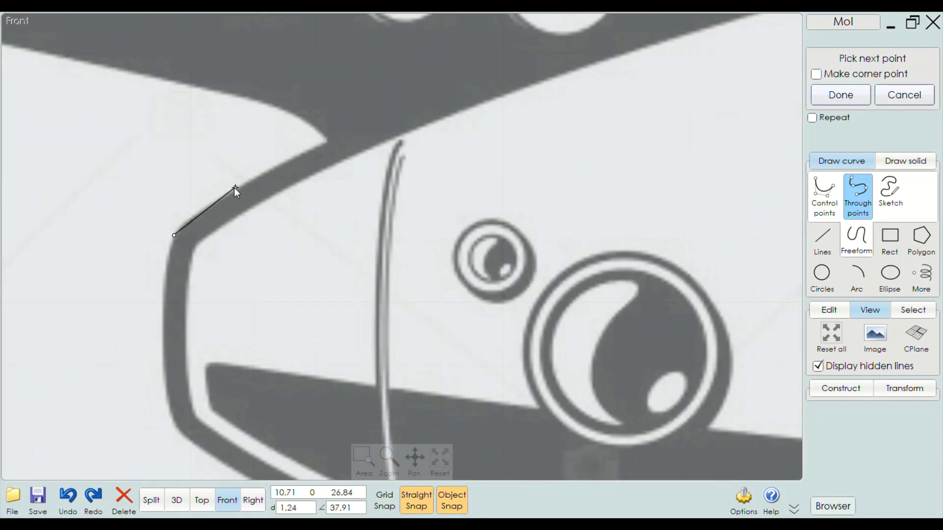
pyautogui.click(222, 198)
pyautogui.click(268, 171)
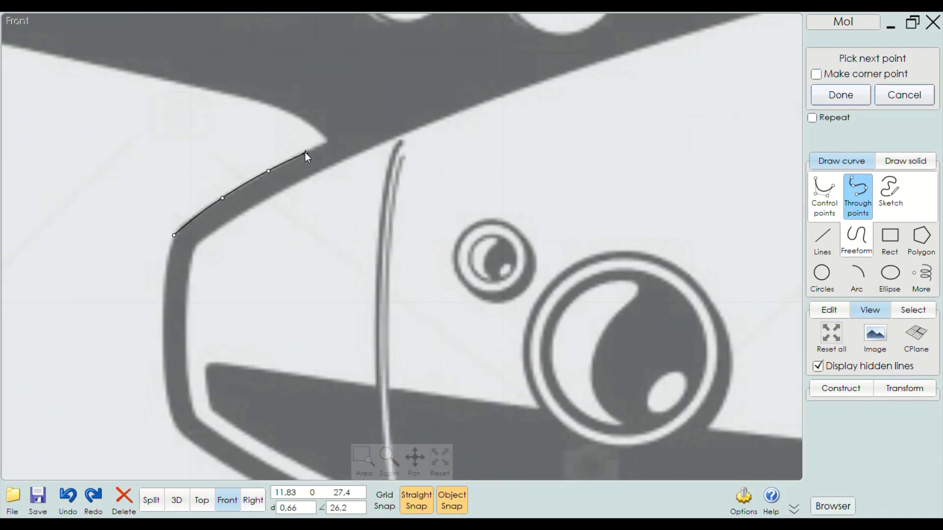
pyautogui.click(306, 153)
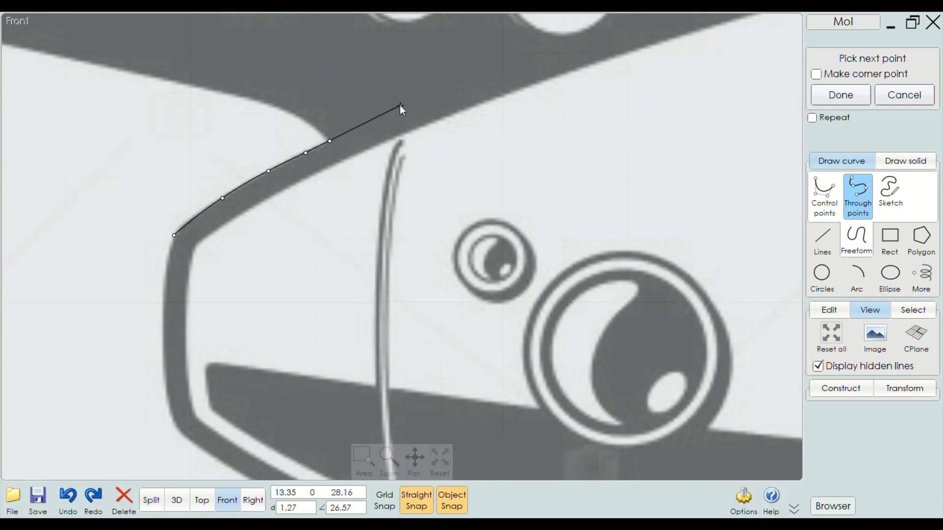
pyautogui.click(389, 115)
pyautogui.click(446, 89)
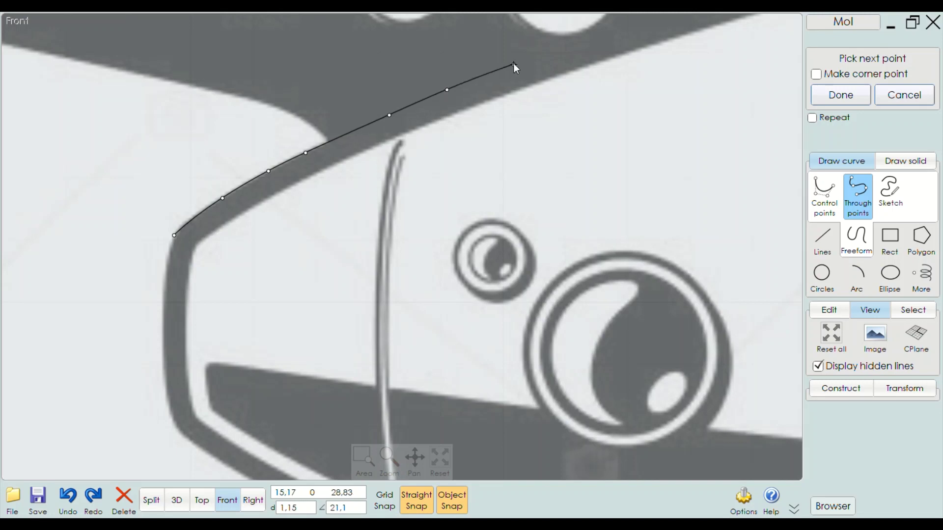
pyautogui.click(523, 59)
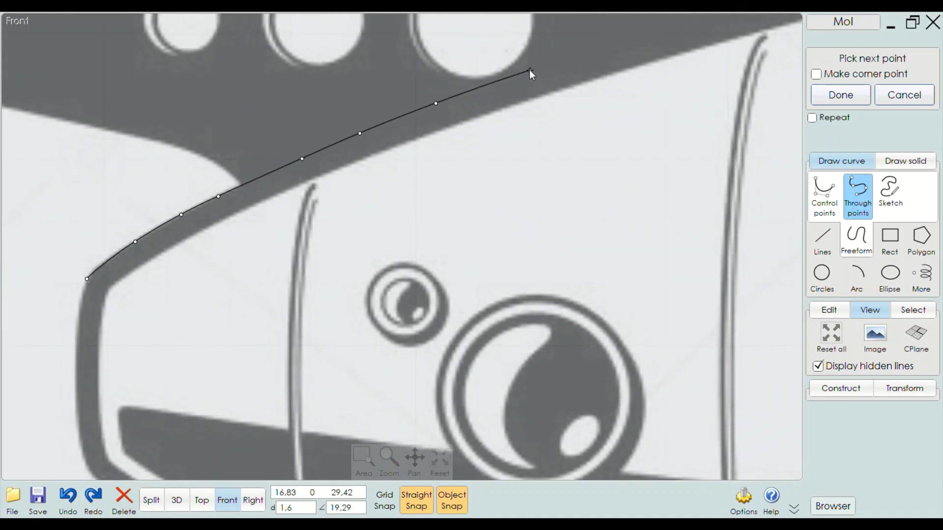
pyautogui.click(532, 67)
pyautogui.moveTo(605, 45); pyautogui.dragTo(365, 163, button='right')
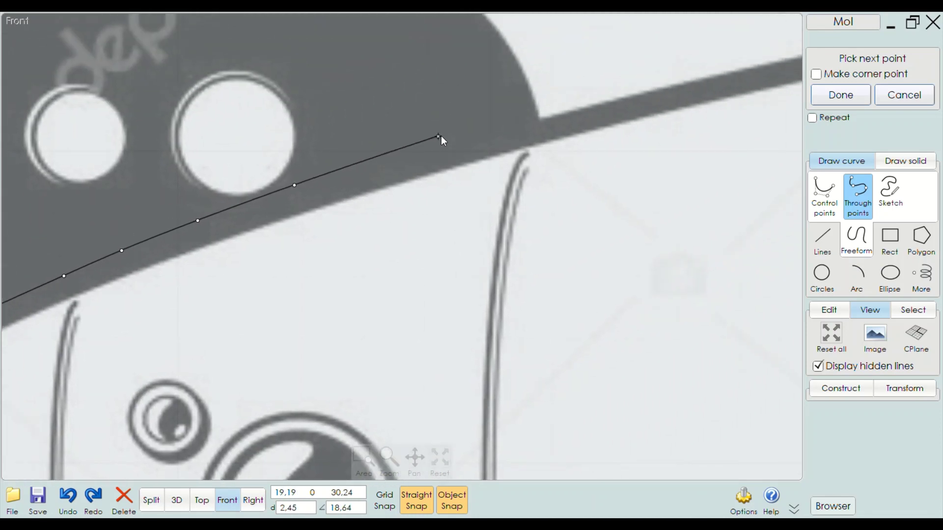
pyautogui.click(458, 134)
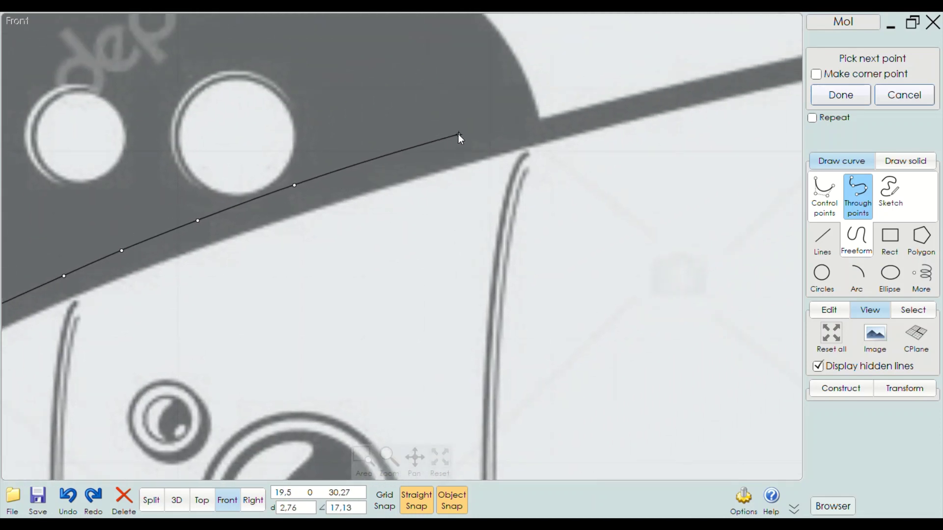
# Remove misplaced points and retrace the curve along the dark top band
pyautogui.press('BackSpace')
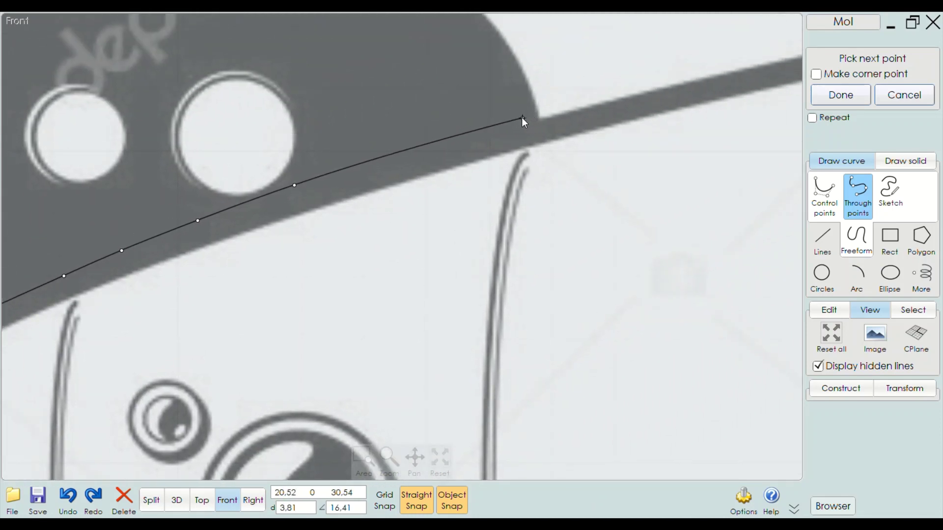
pyautogui.press('BackSpace')
pyautogui.press('BackSpace')
pyautogui.press('BackSpace')
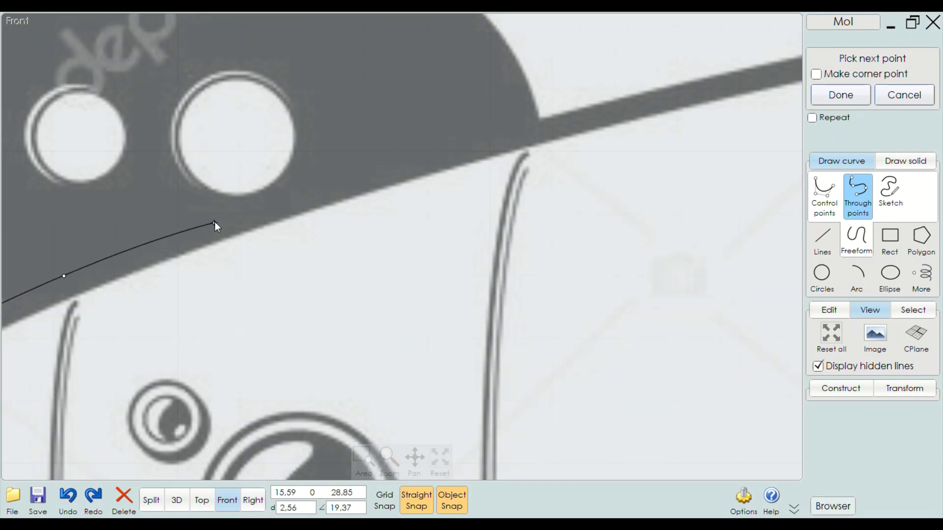
pyautogui.click(237, 213)
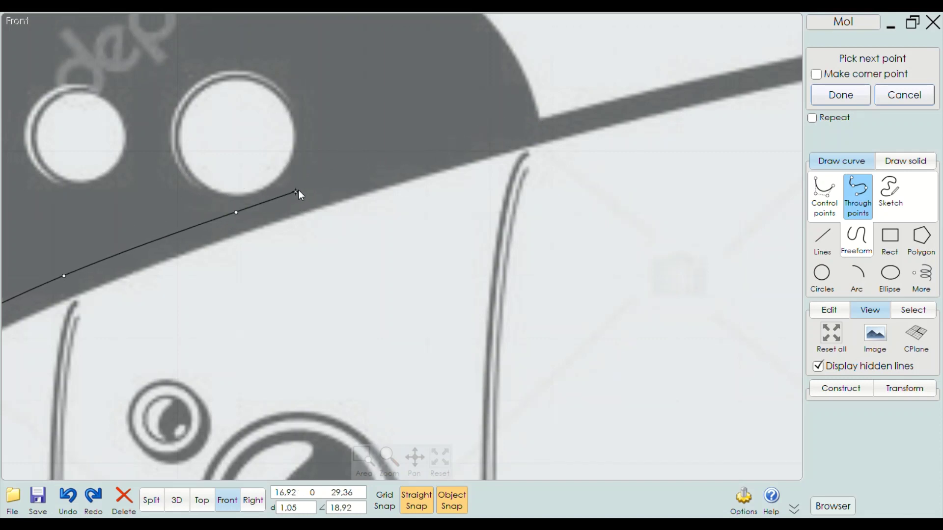
pyautogui.click(332, 177)
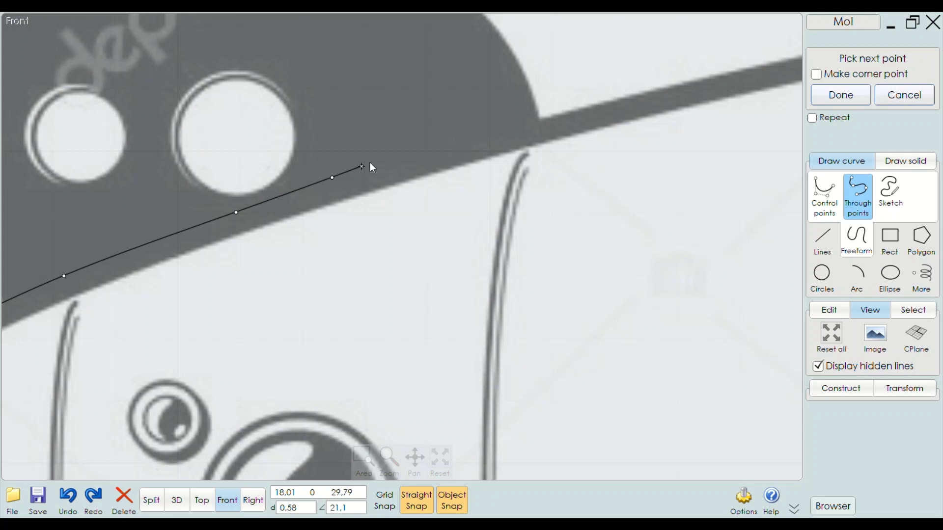
pyautogui.click(450, 141)
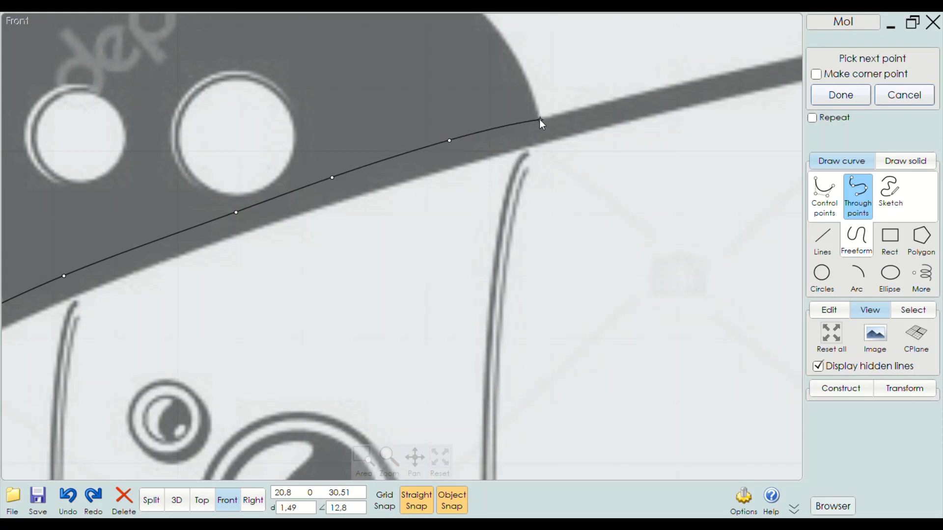
pyautogui.click(540, 120)
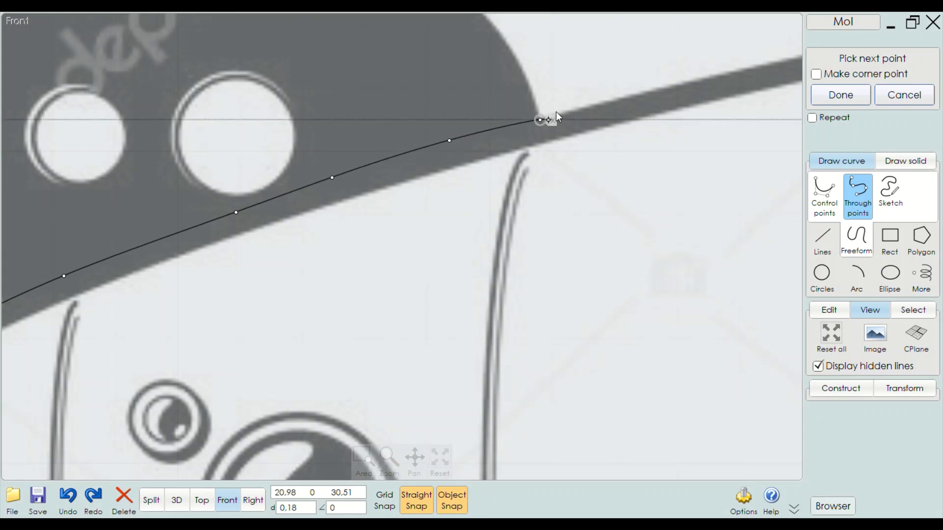
pyautogui.press('BackSpace')
pyautogui.click(594, 104)
pyautogui.moveTo(770, 65); pyautogui.dragTo(540, 127, button='middle')
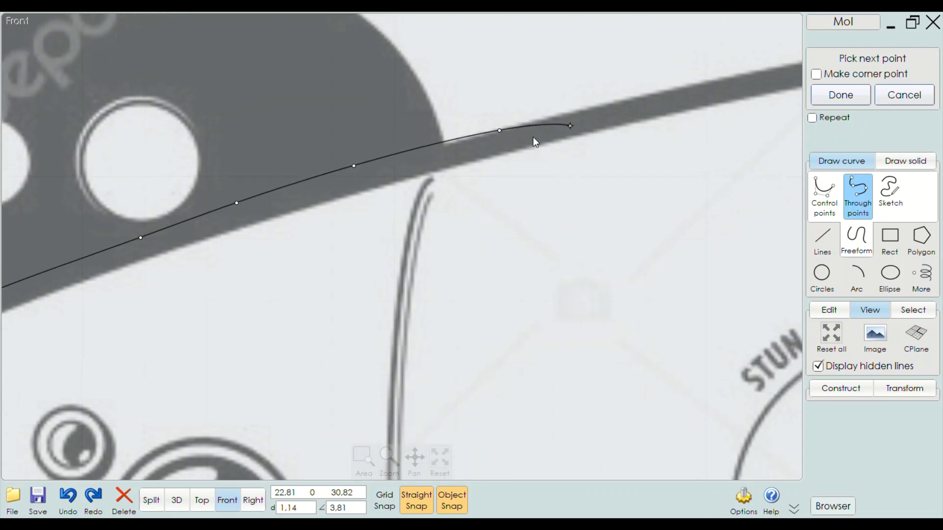
pyautogui.click(553, 122)
pyautogui.moveTo(638, 117); pyautogui.dragTo(455, 161, button='middle')
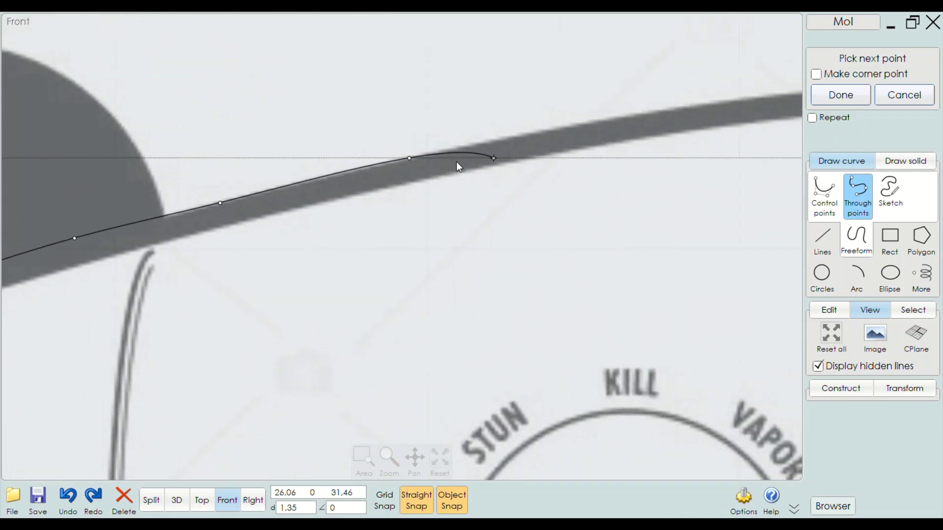
pyautogui.click(473, 155)
# Continue the curve over the outline's crest to where the arc starts descending
pyautogui.moveTo(659, 145); pyautogui.dragTo(409, 185, button='middle')
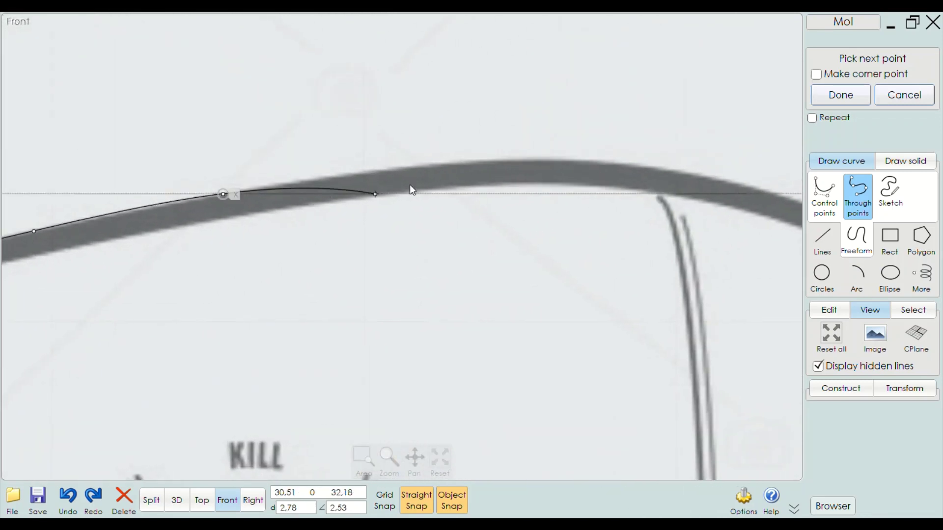
pyautogui.click(458, 162)
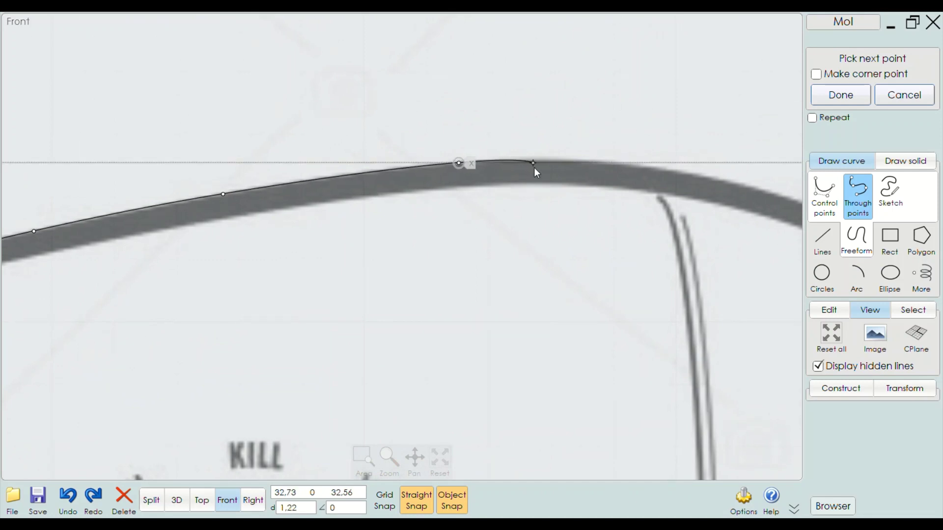
pyautogui.click(547, 163)
pyautogui.moveTo(601, 188); pyautogui.dragTo(441, 183, button='middle')
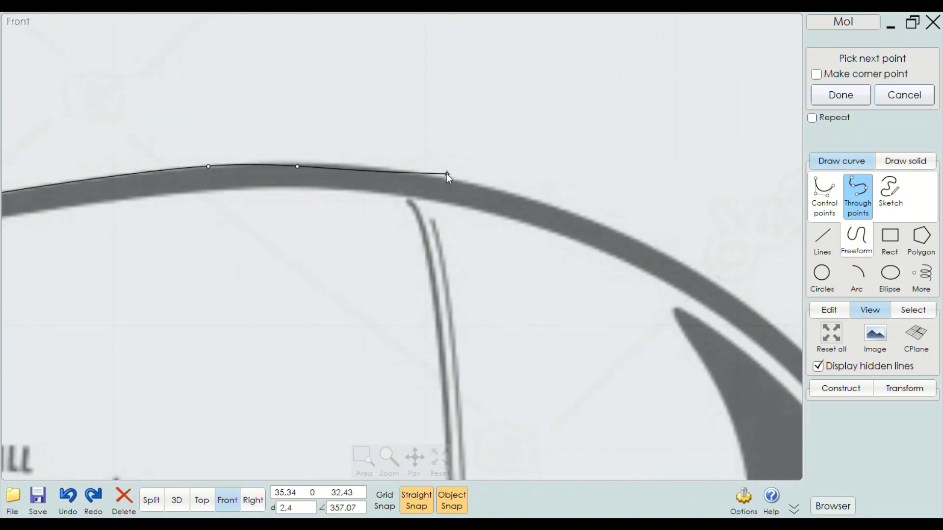
pyautogui.scroll(2, 325, 168)
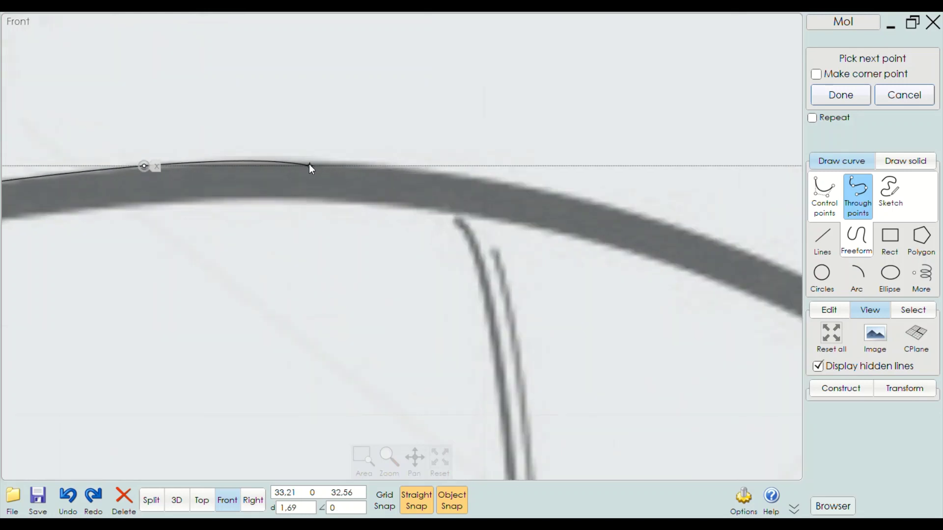
pyautogui.click(315, 166)
pyautogui.click(328, 166)
pyautogui.scroll(1, 289, 148)
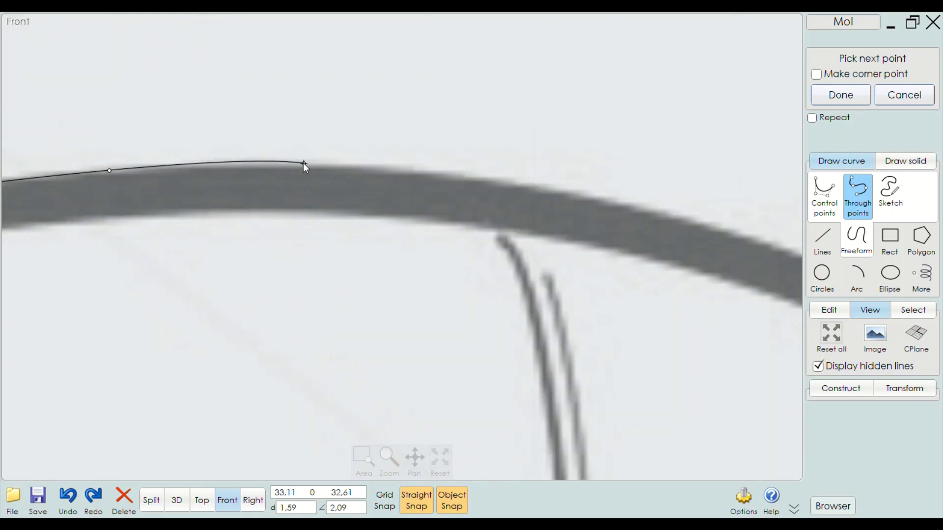
pyautogui.click(305, 163)
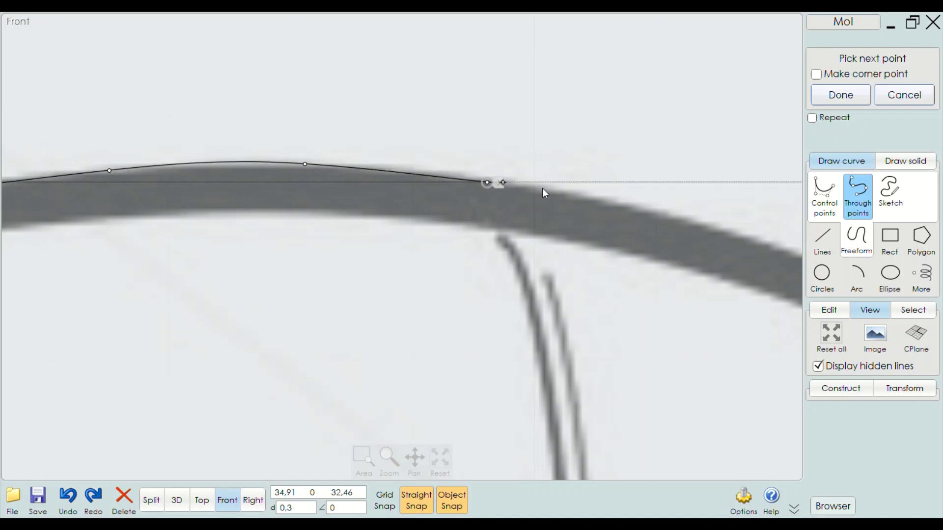
pyautogui.click(486, 183)
# Trace the descending arc down the curving band to the fin's base
pyautogui.moveTo(701, 211)
pyautogui.mouseDown(button='right')
pyautogui.moveTo(478, 197)
pyautogui.moveTo(405, 175)
pyautogui.mouseUp(button='right')
pyautogui.click(404, 180)
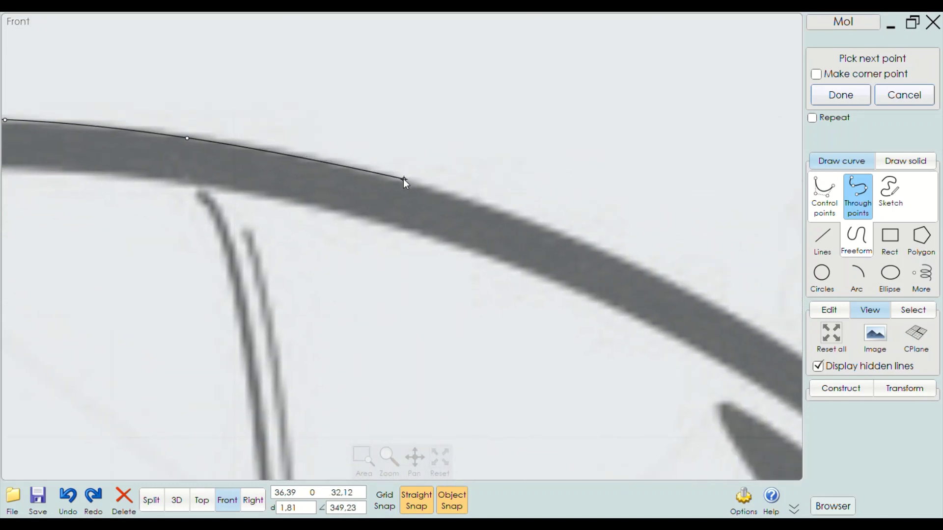
pyautogui.click(560, 230)
pyautogui.moveTo(555, 211); pyautogui.dragTo(411, 147, button='right')
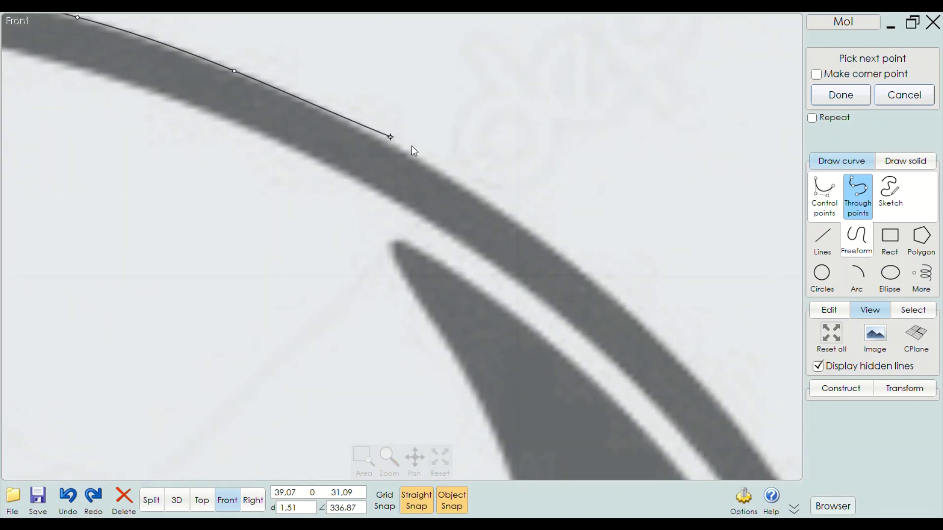
pyautogui.moveTo(611, 239); pyautogui.dragTo(452, 174, button='right')
pyautogui.click(451, 176)
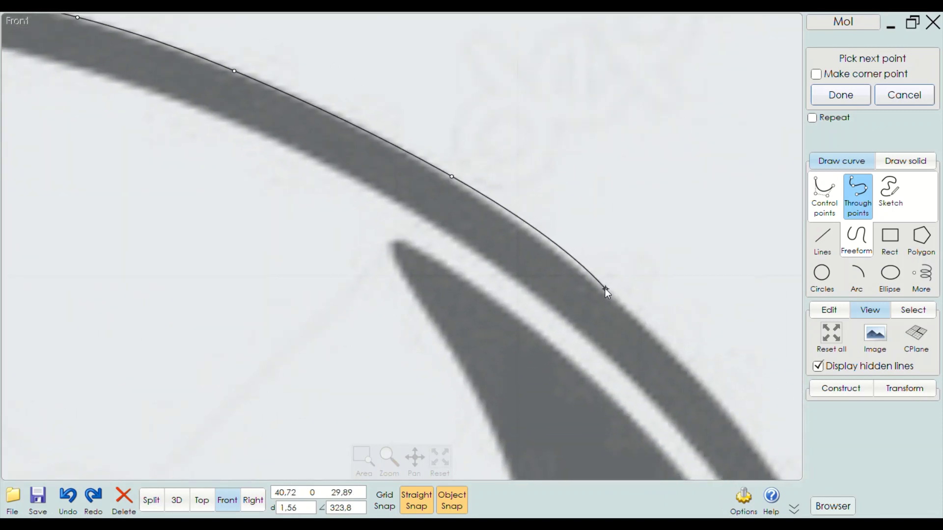
pyautogui.click(602, 292)
pyautogui.moveTo(707, 393); pyautogui.dragTo(487, 142, button='right')
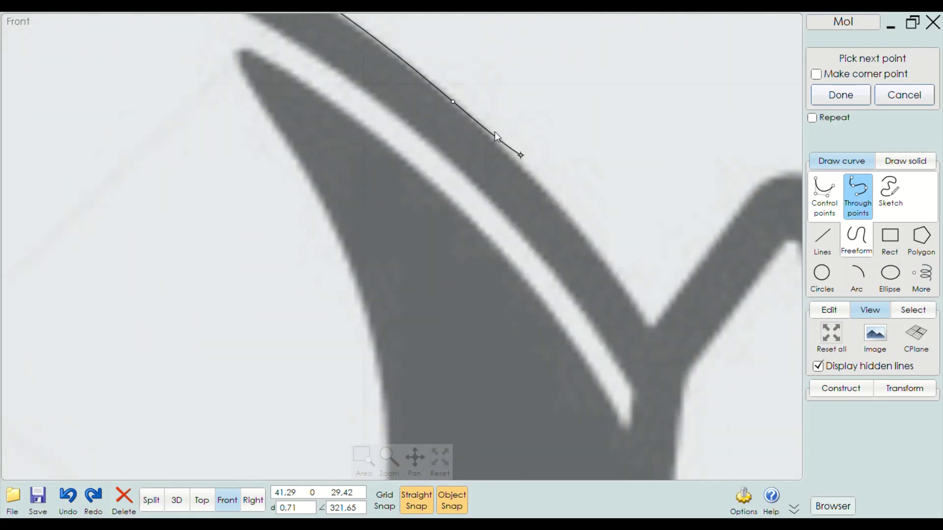
pyautogui.click(493, 154)
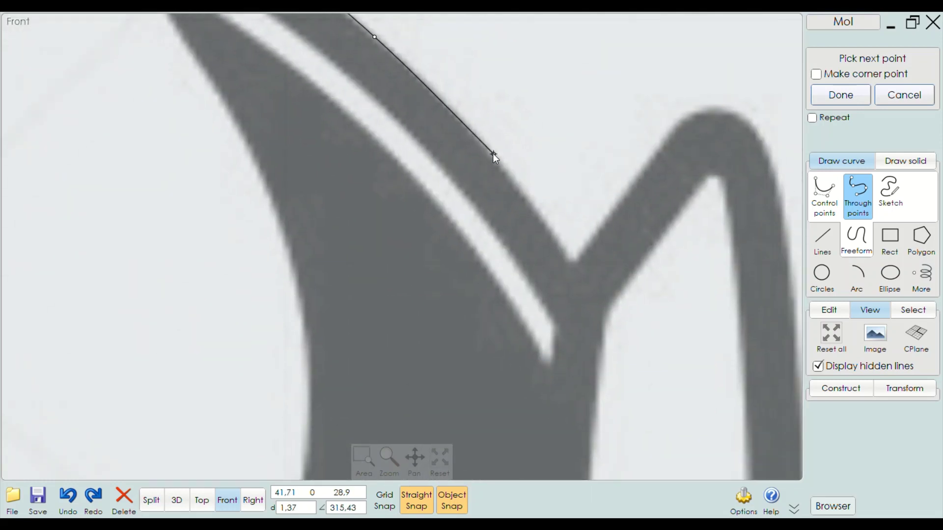
pyautogui.click(558, 245)
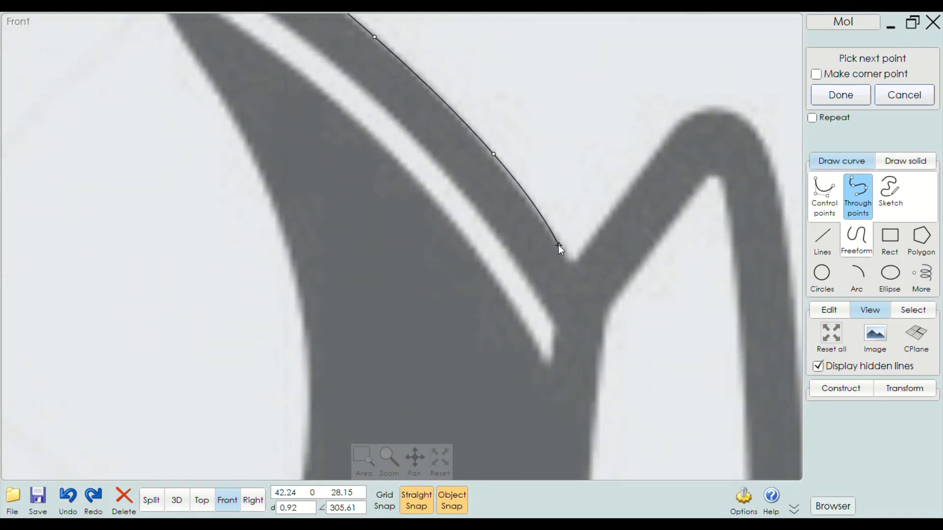
pyautogui.scroll(2, 565, 260)
# Round the curve through the notch at the fin's base, removing a misplaced fin-edge point
pyautogui.click(565, 263)
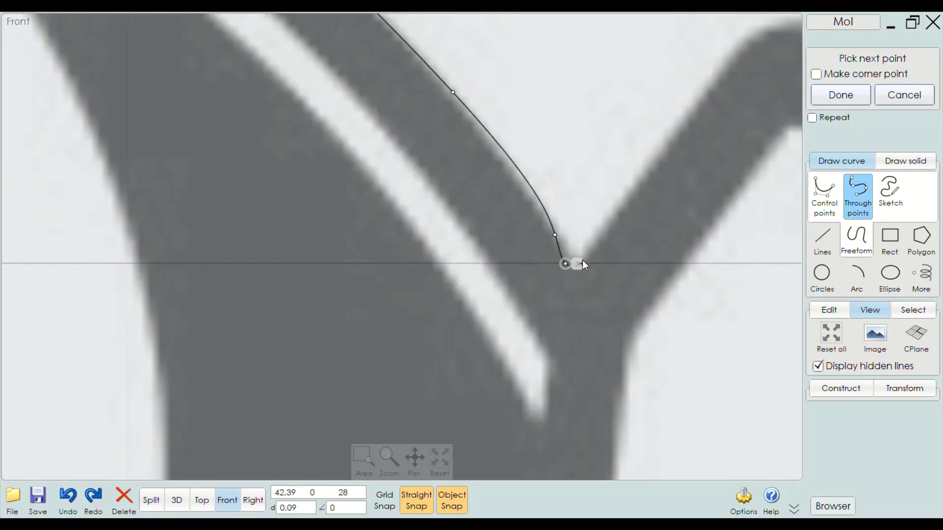
pyautogui.scroll(1, 578, 263)
pyautogui.scroll(1, 577, 263)
pyautogui.click(579, 264)
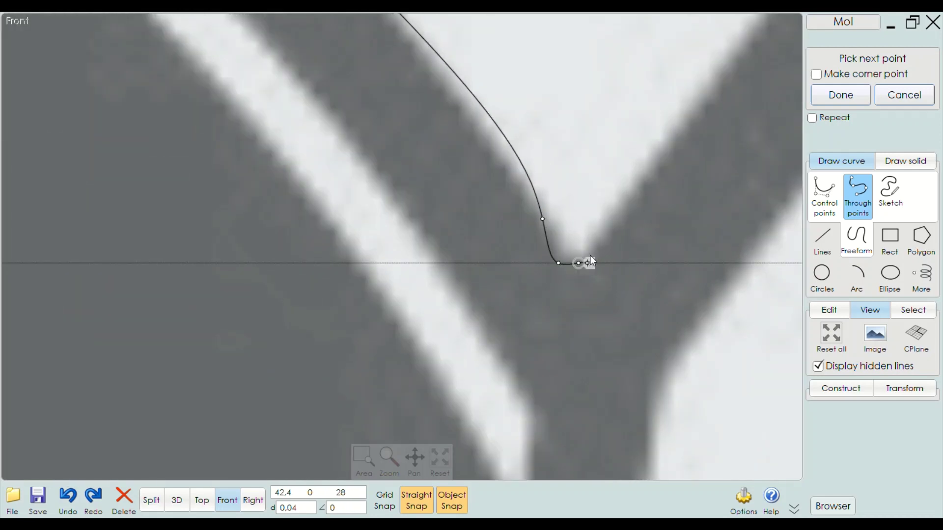
pyautogui.click(596, 239)
pyautogui.scroll(-2, 624, 196)
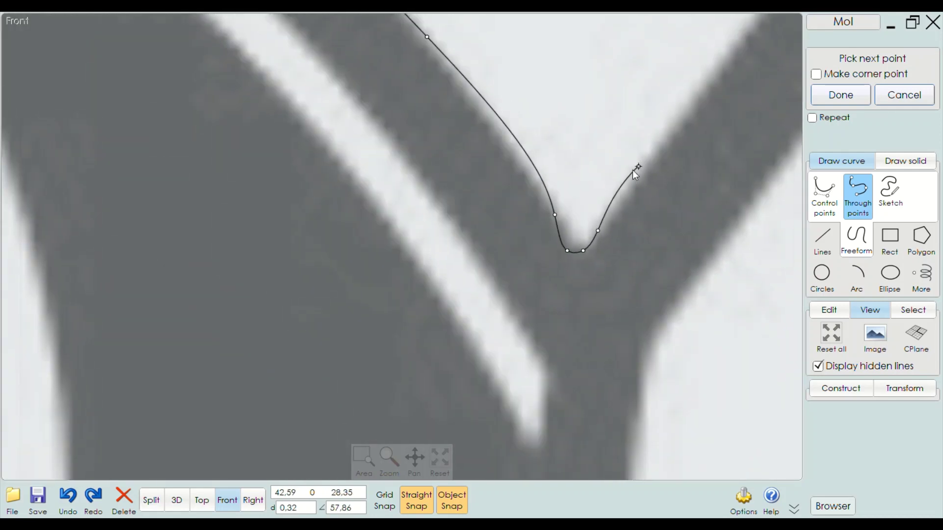
pyautogui.moveTo(633, 170); pyautogui.dragTo(511, 263, button='middle')
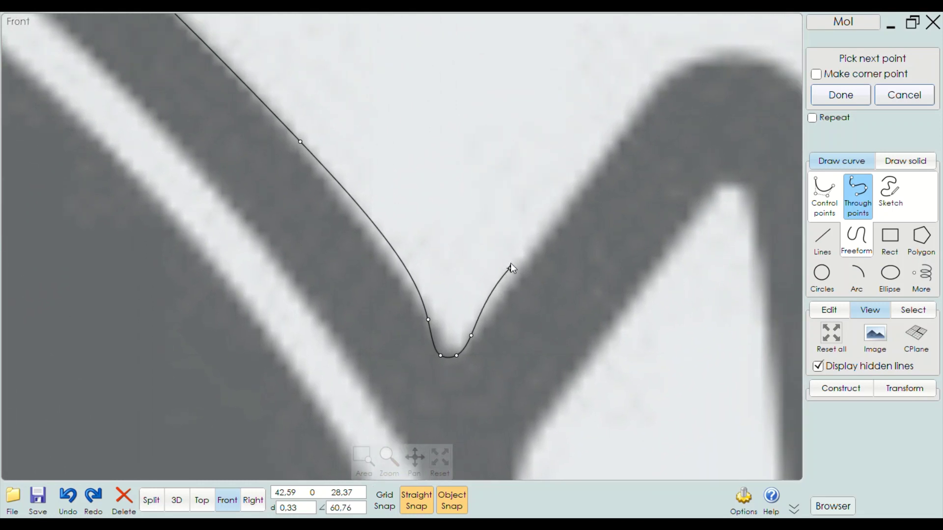
pyautogui.click(560, 226)
pyautogui.press('BackSpace')
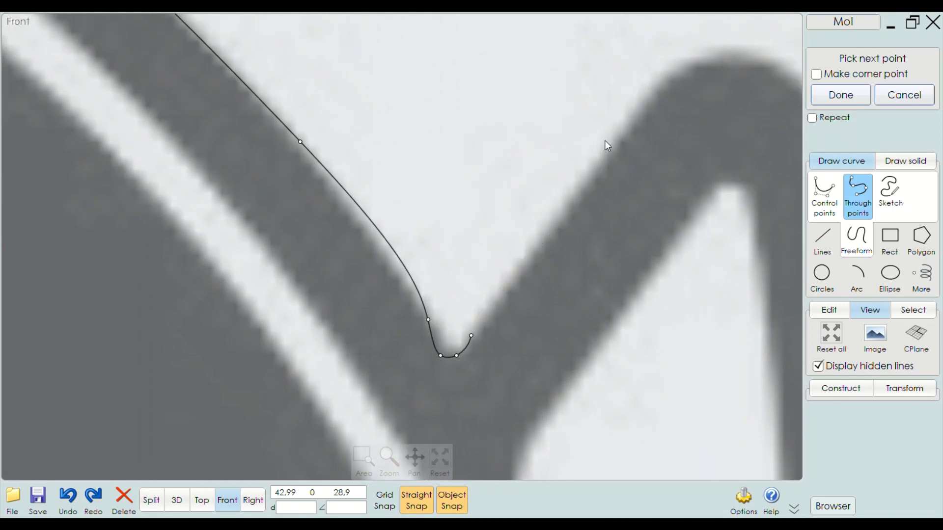
pyautogui.scroll(1, 514, 275)
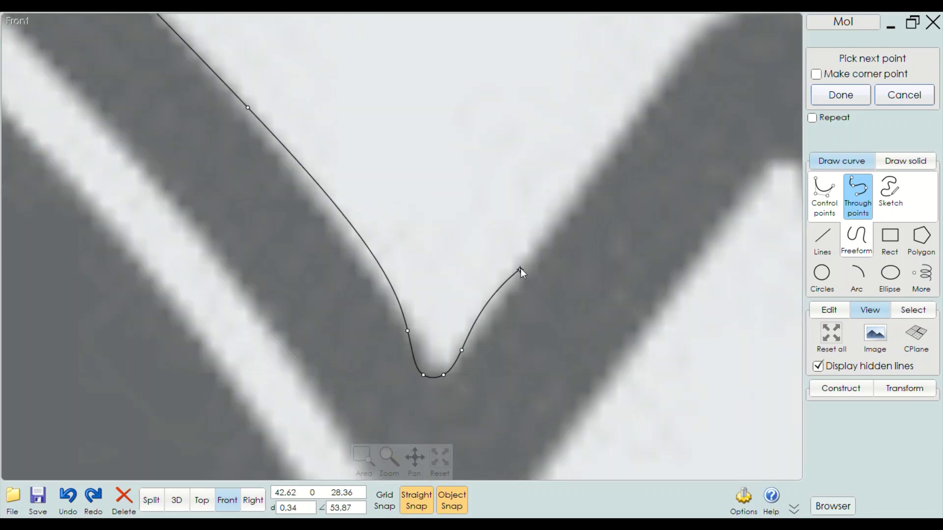
pyautogui.click(521, 272)
# Trace up the bell's rising edge, across its lip, and down its outer curve
pyautogui.click(583, 181)
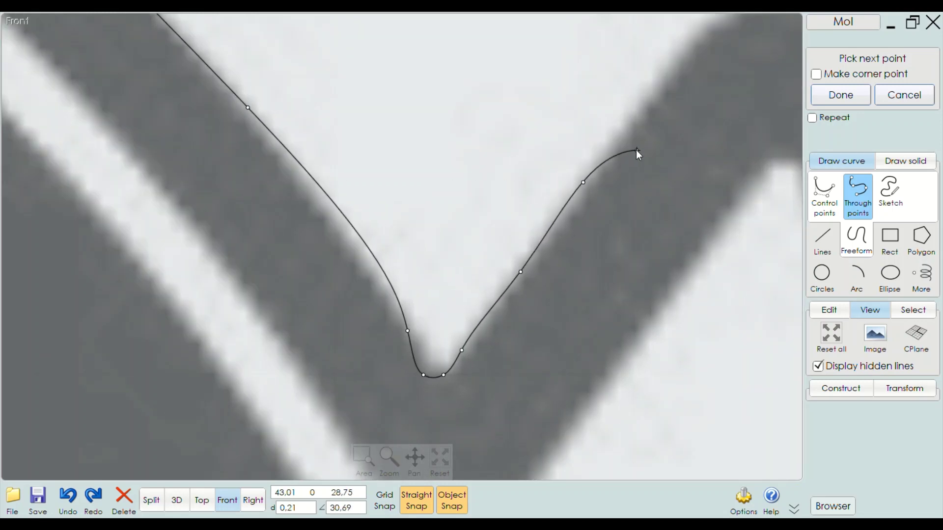
pyautogui.moveTo(635, 149); pyautogui.dragTo(389, 308, button='right')
pyautogui.click(425, 224)
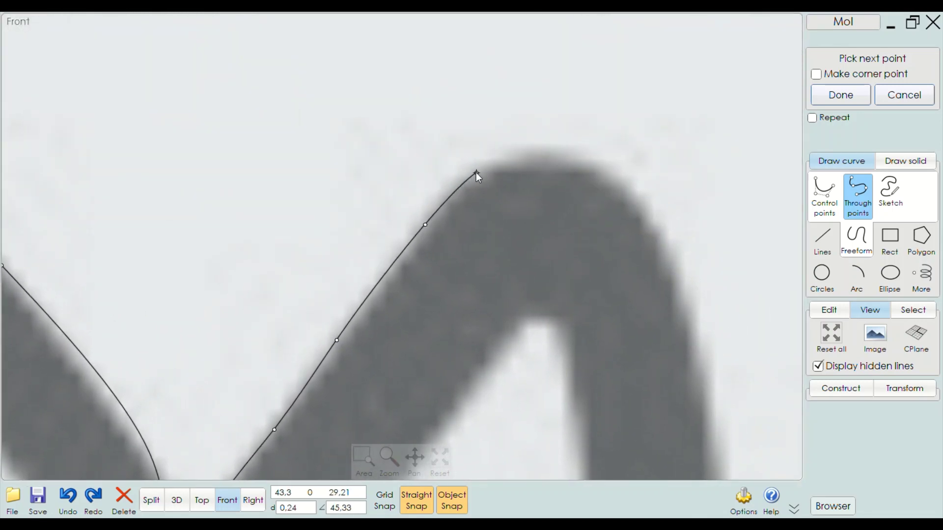
pyautogui.click(481, 165)
pyautogui.click(523, 154)
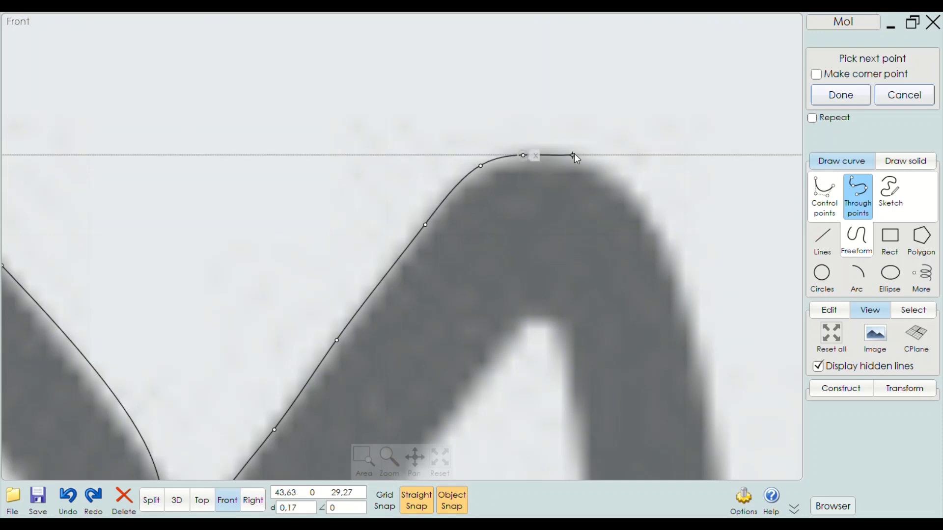
pyautogui.click(576, 155)
pyautogui.click(630, 196)
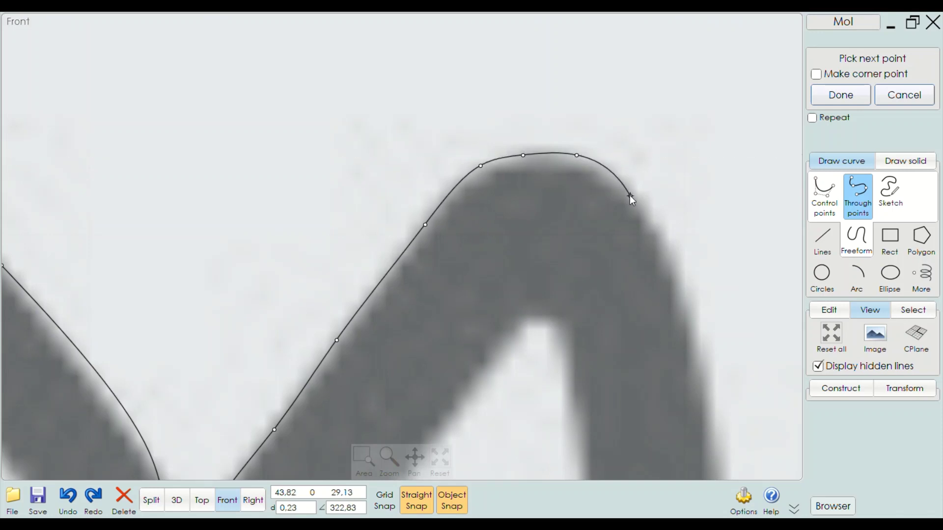
pyautogui.click(680, 284)
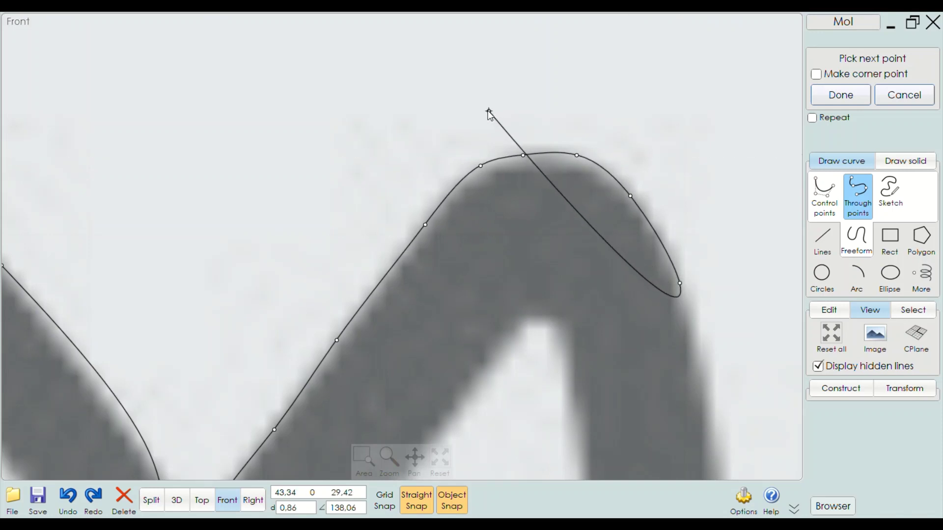
pyautogui.scroll(-2, 644, 311)
pyautogui.moveTo(644, 311); pyautogui.dragTo(423, 135, button='right')
pyautogui.click(421, 137)
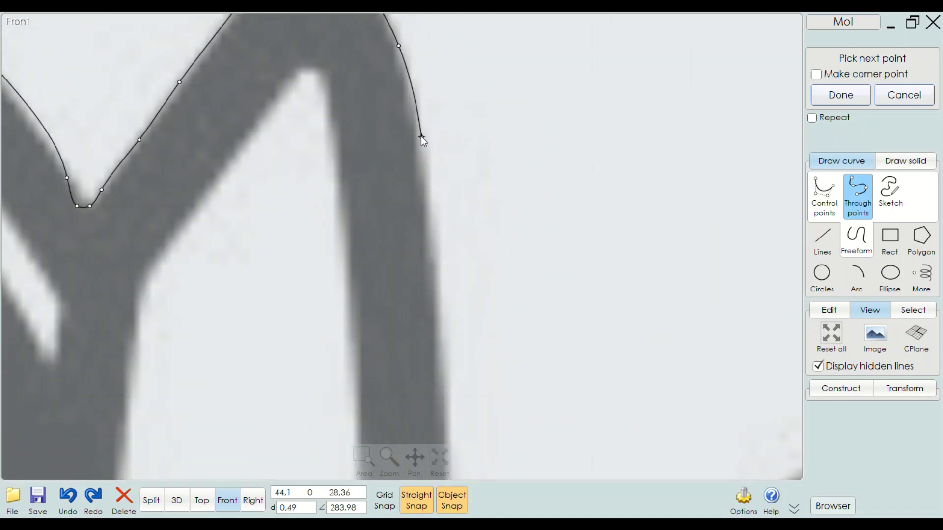
# Continue the curve down the bell's lower edge past where it meets the barrel
pyautogui.scroll(-3, 443, 280)
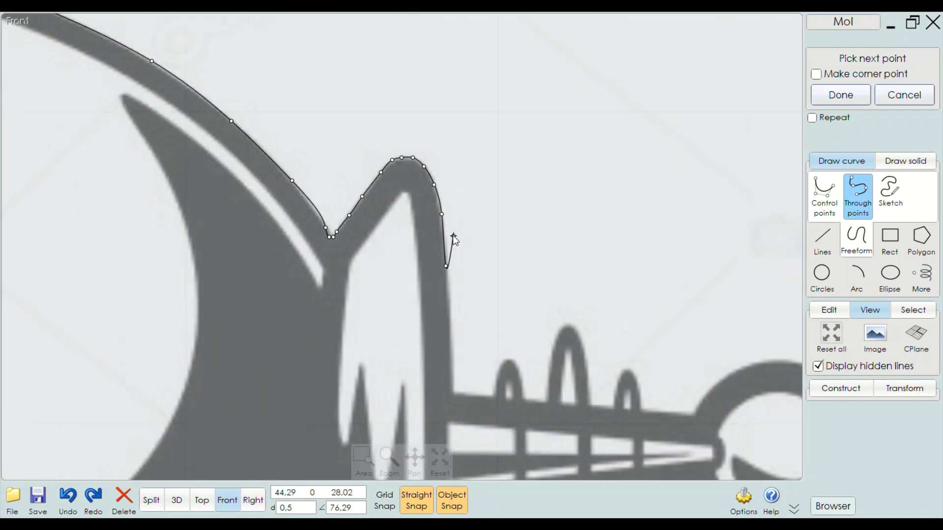
pyautogui.scroll(1, 435, 334)
pyautogui.scroll(1, 455, 347)
pyautogui.click(454, 348)
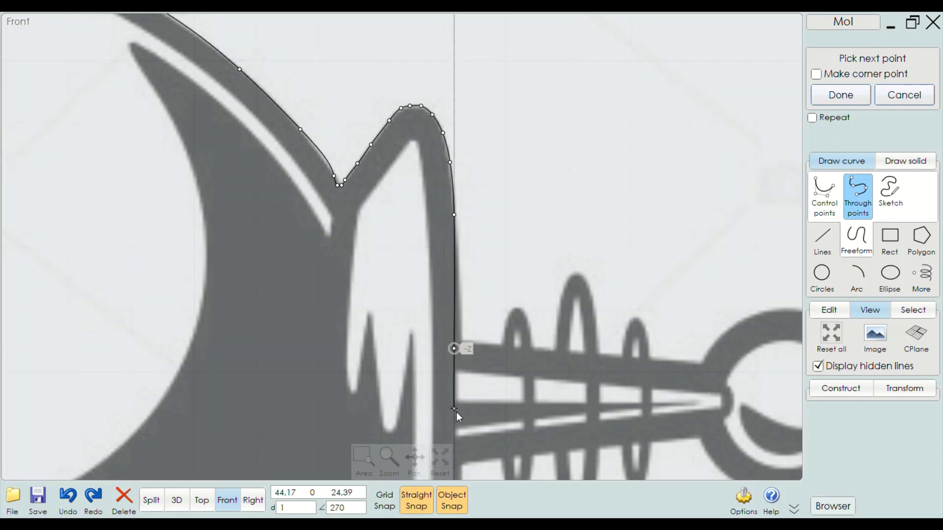
pyautogui.scroll(1, 458, 338)
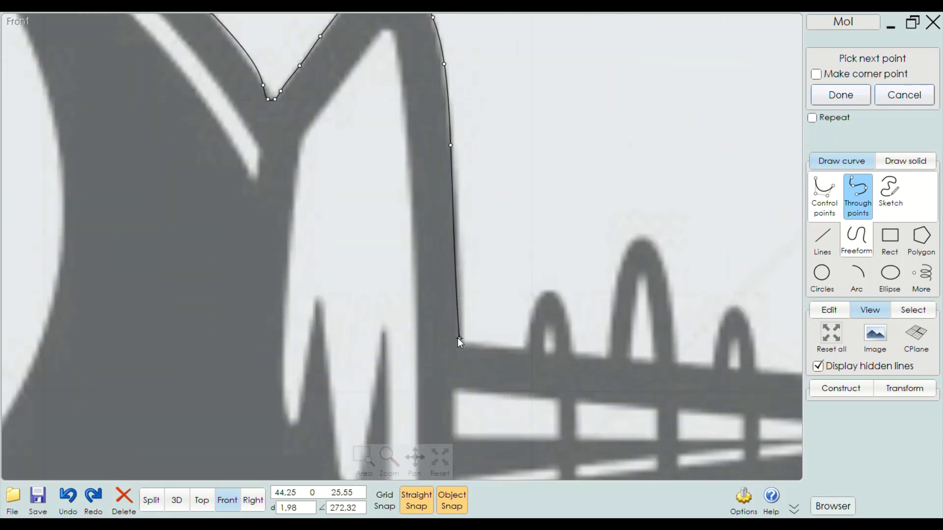
pyautogui.click(457, 339)
pyautogui.scroll(-2, 457, 310)
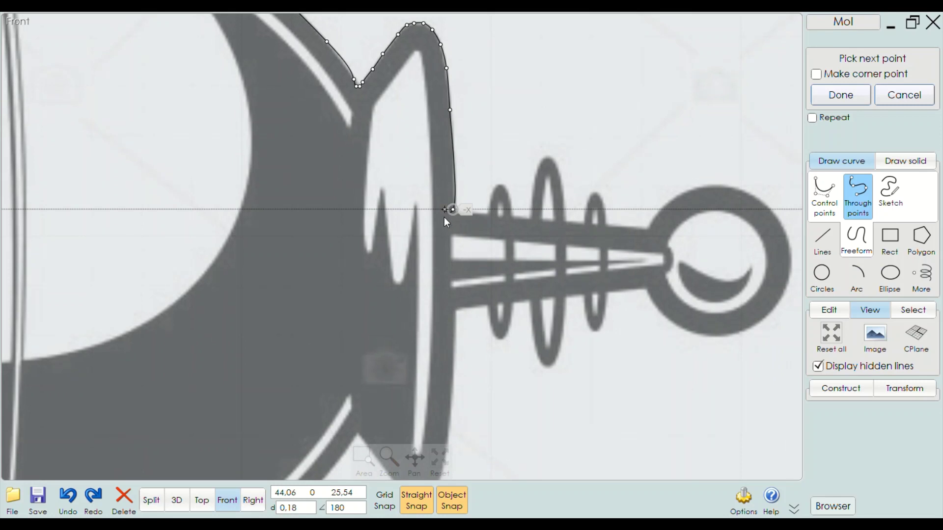
pyautogui.scroll(-1, 444, 217)
pyautogui.scroll(1, 442, 246)
pyautogui.scroll(-1, 455, 257)
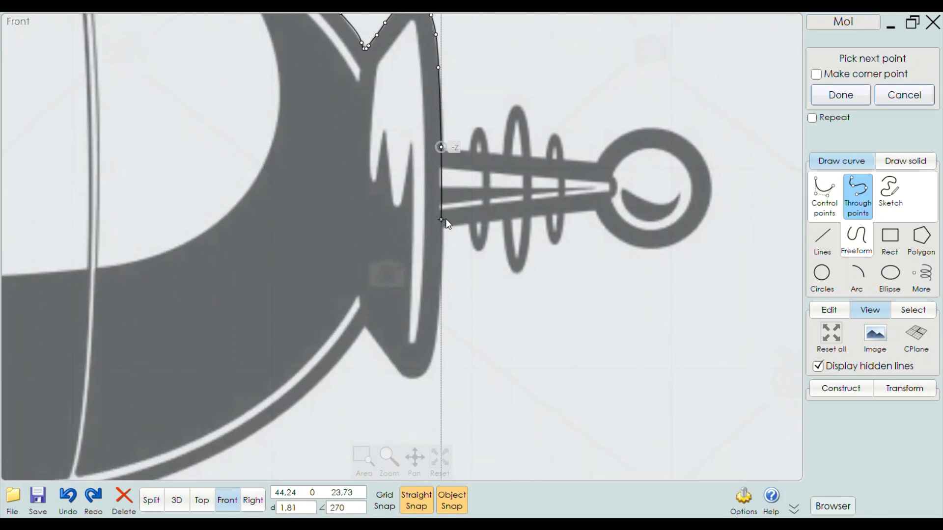
pyautogui.scroll(2, 442, 231)
pyautogui.scroll(1, 441, 240)
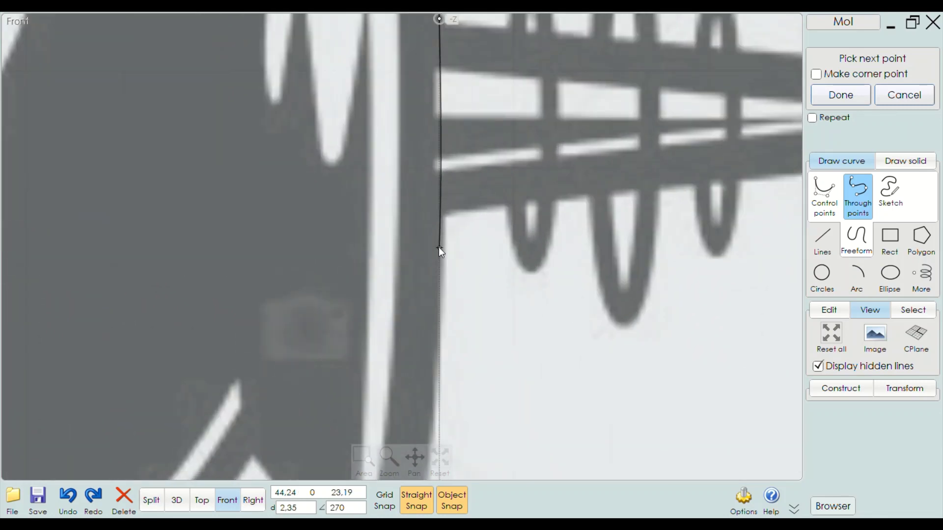
pyautogui.click(439, 251)
pyautogui.scroll(-1, 439, 250)
pyautogui.scroll(-1, 438, 297)
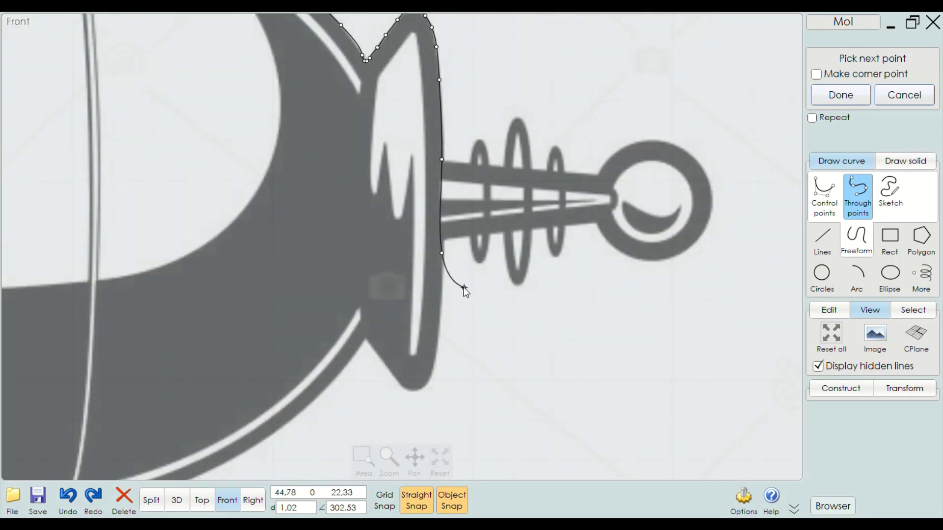
# Finish the top profile curve of the body
pyautogui.rightClick(431, 302)
pyautogui.scroll(-4, 432, 302)
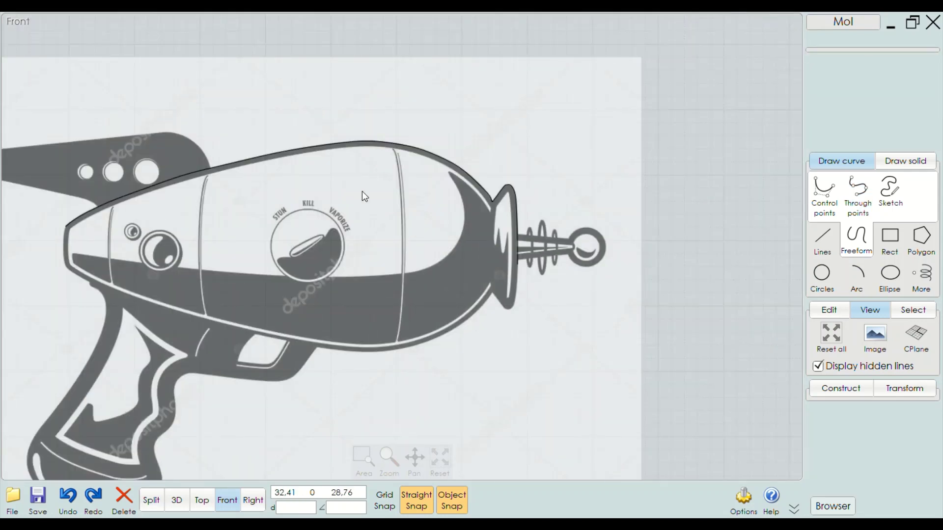
pyautogui.scroll(3, 68, 232)
pyautogui.scroll(2, 68, 232)
# Draw a through-points curve from the profile's end down the body's blunt rear edge
pyautogui.click(859, 194)
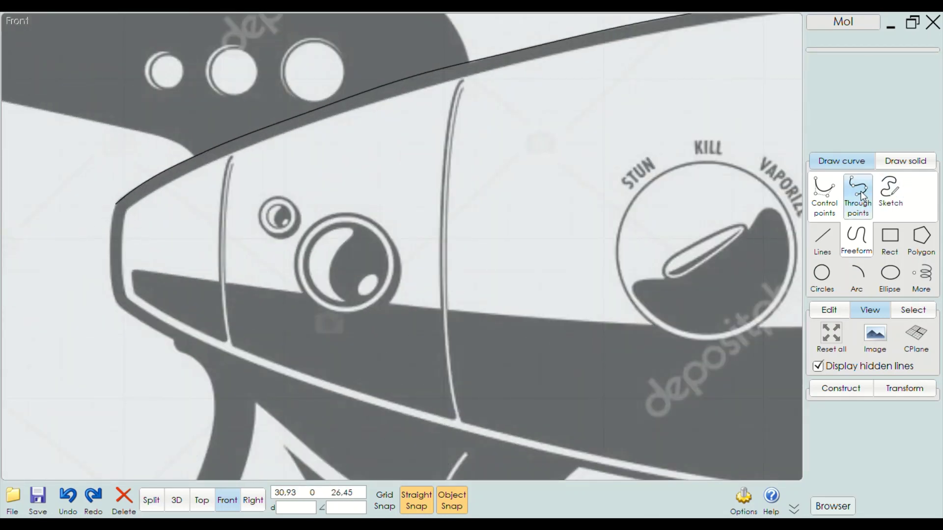
pyautogui.scroll(2, 160, 176)
pyautogui.scroll(2, 96, 220)
pyautogui.click(82, 220)
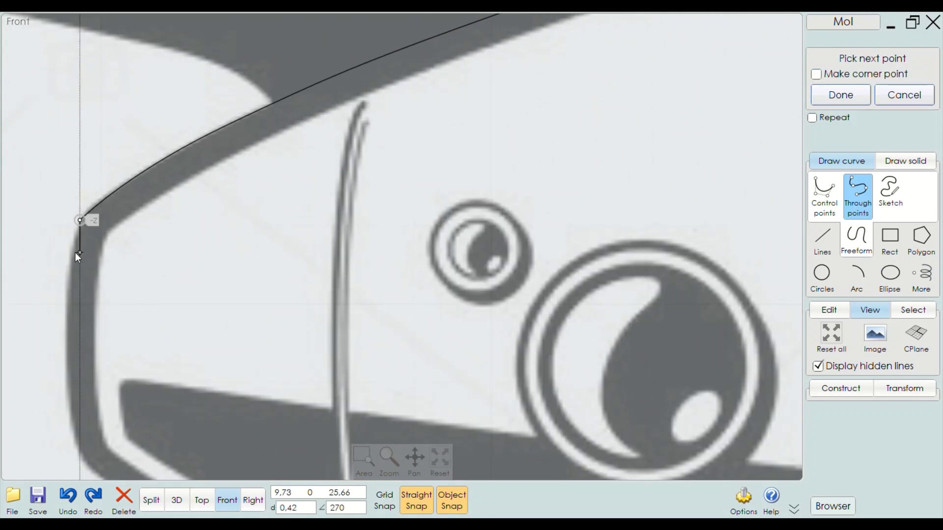
pyautogui.scroll(1, 75, 253)
pyautogui.click(72, 251)
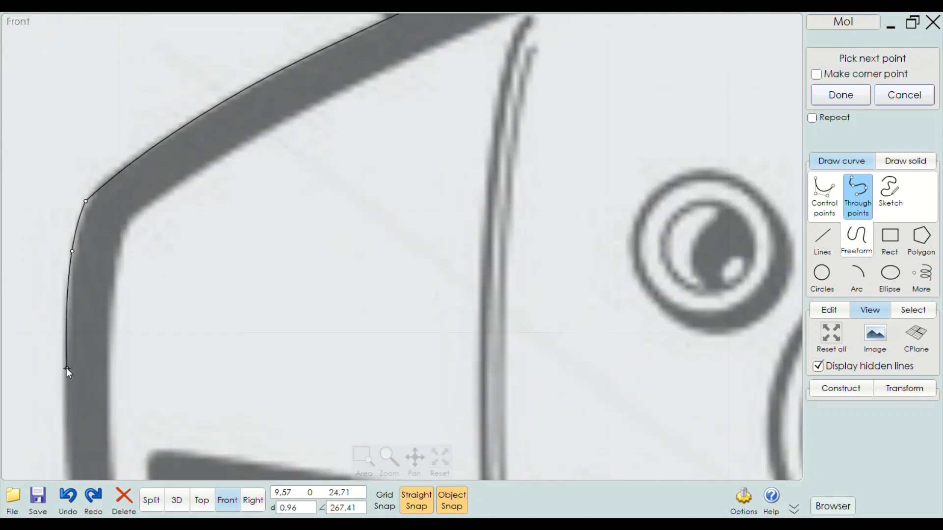
pyautogui.click(67, 368)
pyautogui.scroll(-2, 68, 368)
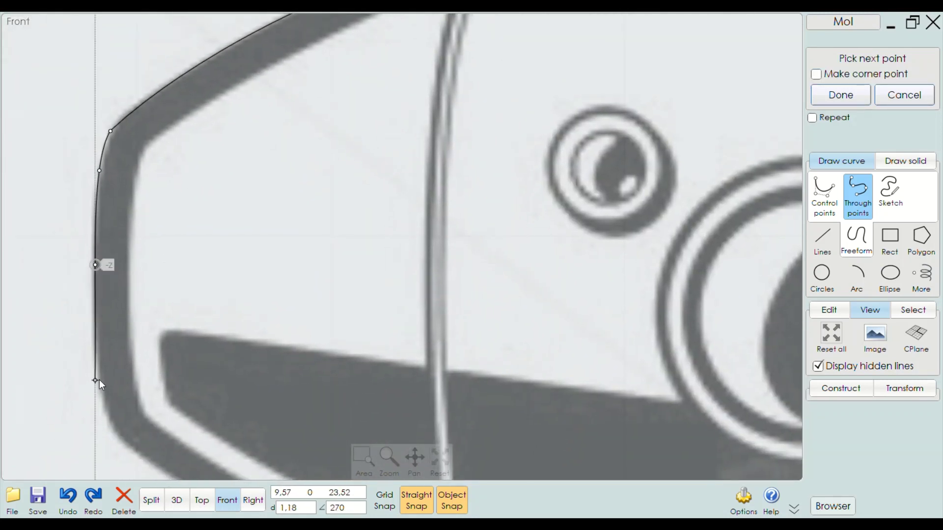
pyautogui.click(101, 380)
pyautogui.press('Return')
pyautogui.scroll(-3, 65, 224)
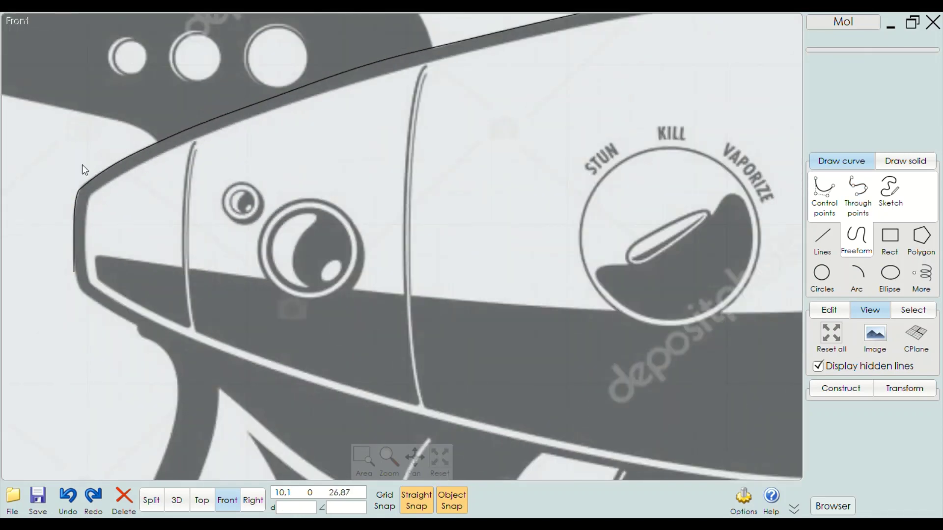
pyautogui.click(828, 251)
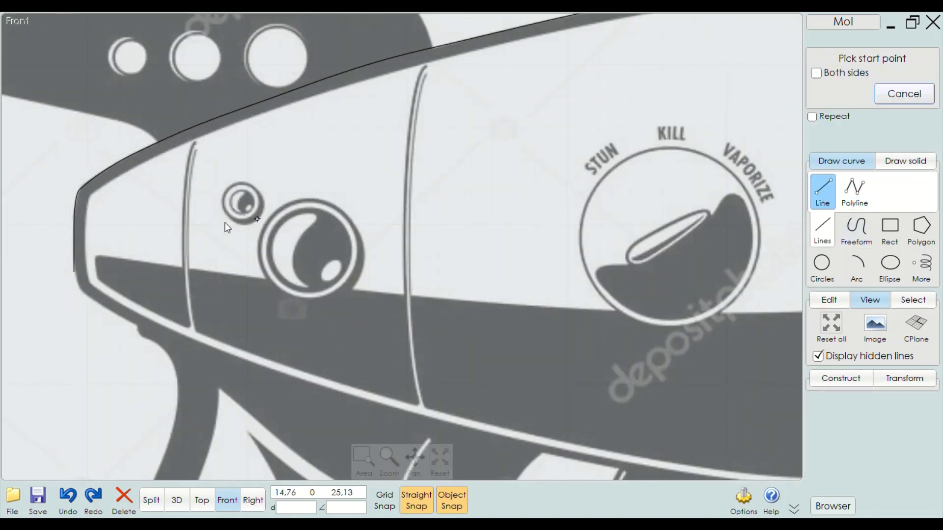
# Draw a horizontal line from the muzzle ring to beyond the gun's rear
pyautogui.scroll(-3, 47, 215)
pyautogui.scroll(-2, 46, 215)
pyautogui.scroll(5, 489, 225)
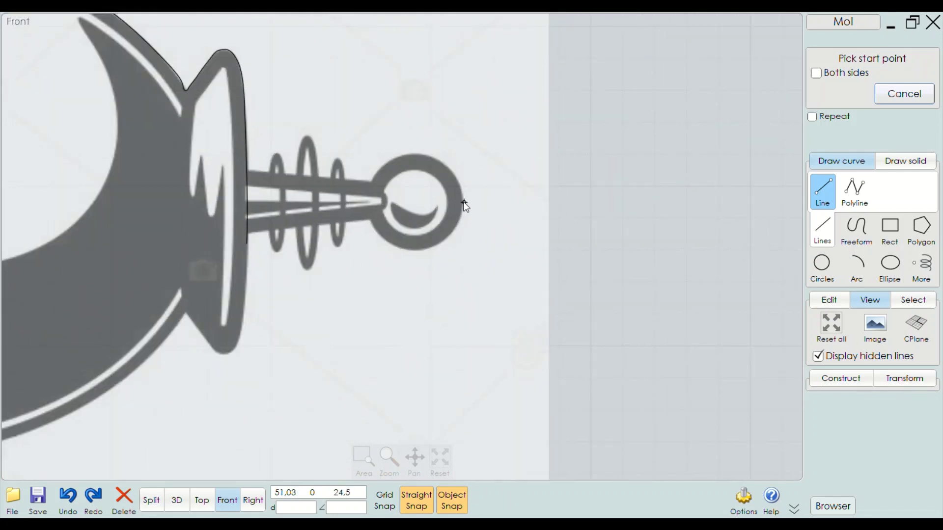
pyautogui.click(464, 206)
pyautogui.scroll(-3, 491, 204)
pyautogui.scroll(1, 248, 201)
pyautogui.scroll(2, 258, 205)
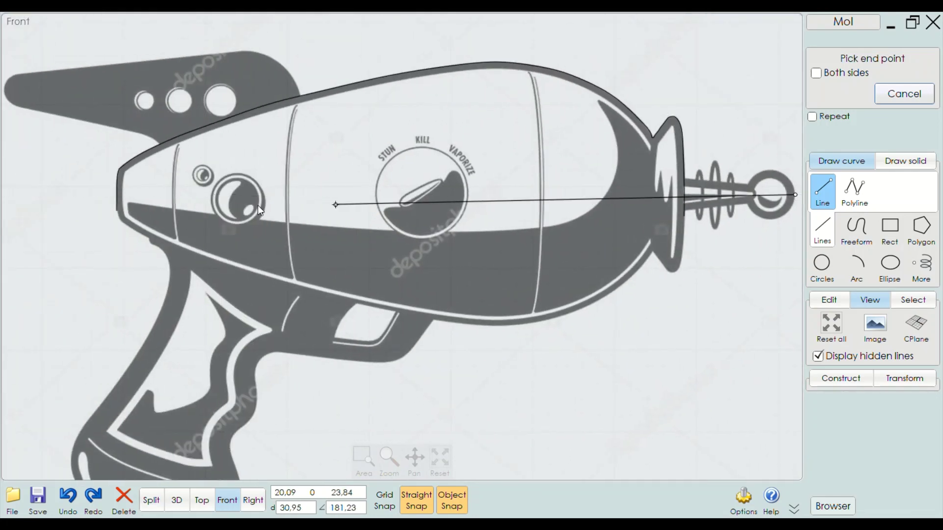
pyautogui.press('Left')
pyautogui.click(309, 187)
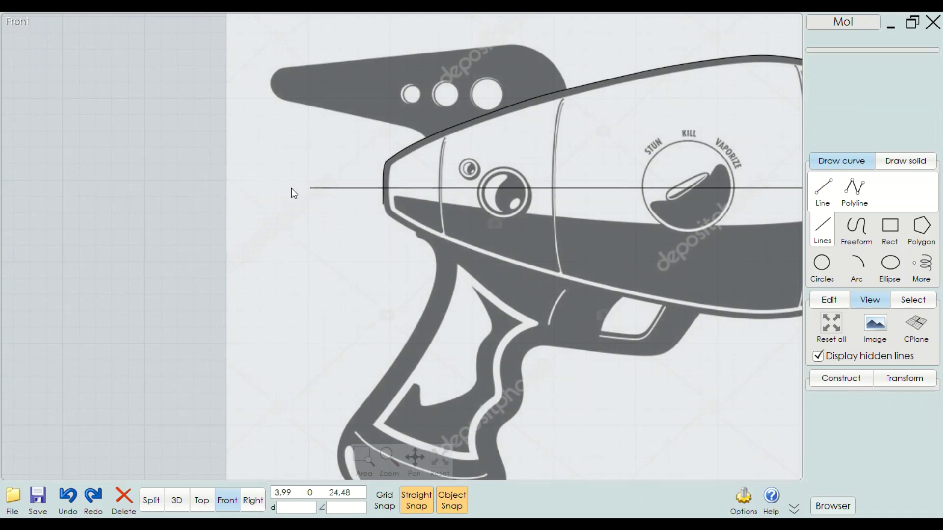
# Move the line up to align with the muzzle ring's centre, then deselect it
pyautogui.scroll(-3, 291, 187)
pyautogui.scroll(1, 492, 206)
pyautogui.scroll(1, 570, 190)
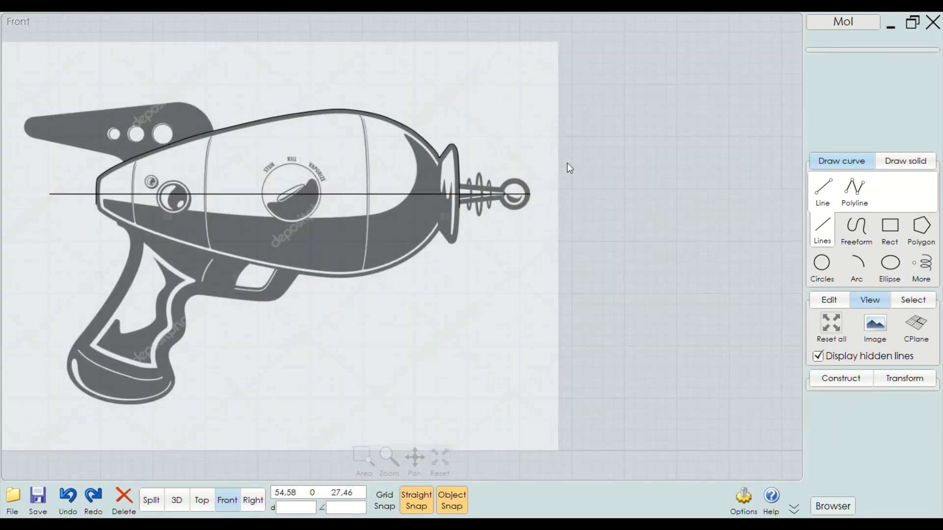
pyautogui.scroll(2, 567, 164)
pyautogui.scroll(2, 567, 196)
pyautogui.scroll(1, 571, 217)
pyautogui.click(571, 216)
pyautogui.scroll(1, 568, 221)
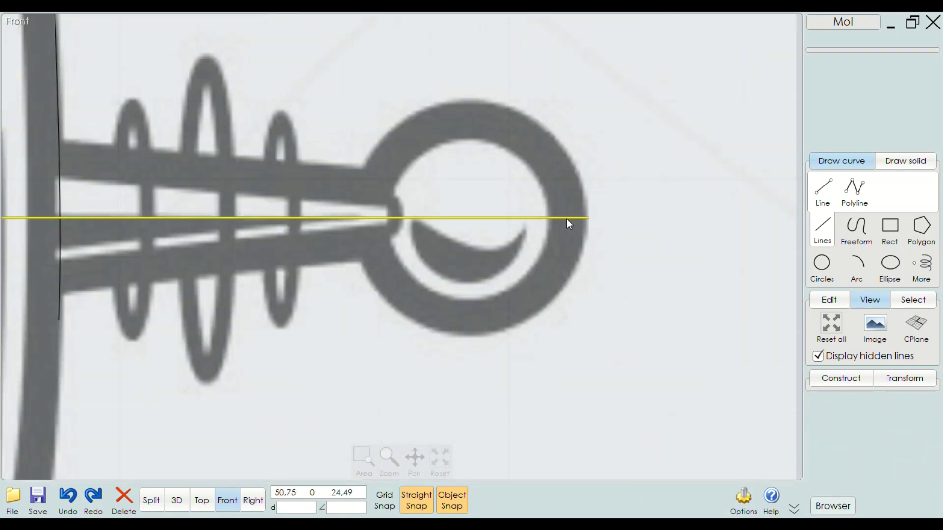
pyautogui.click(567, 219)
pyautogui.scroll(3, 590, 211)
pyautogui.scroll(2, 565, 216)
pyautogui.scroll(-2, 532, 226)
pyautogui.scroll(2, 311, 241)
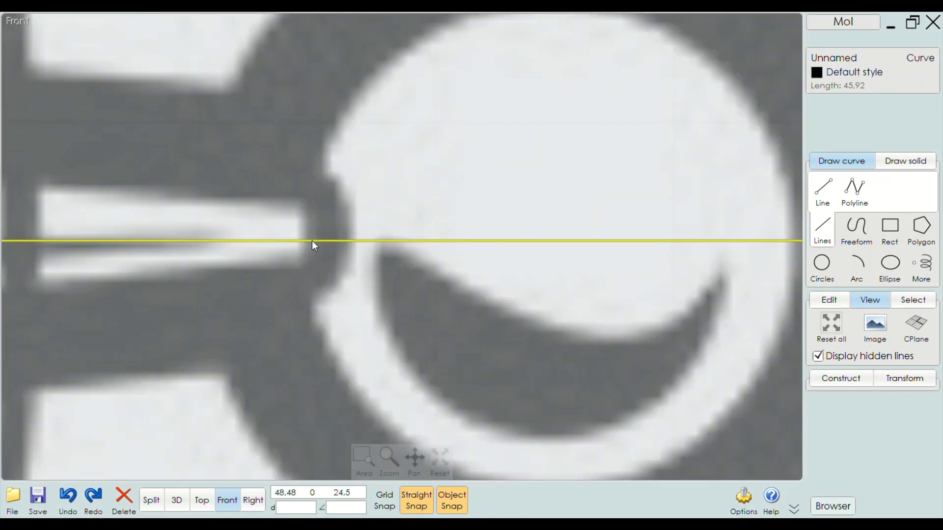
pyautogui.scroll(2, 296, 242)
pyautogui.scroll(2, 297, 242)
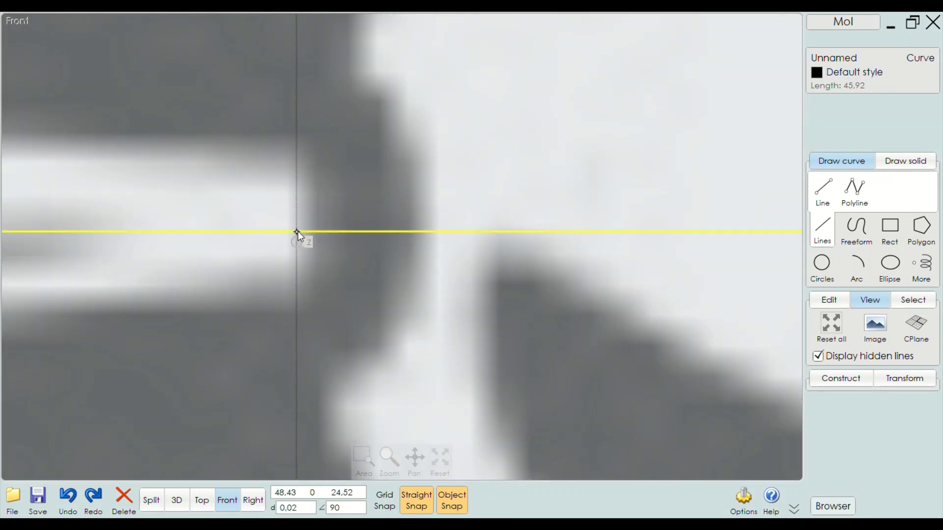
pyautogui.moveTo(297, 241); pyautogui.dragTo(298, 225)
pyautogui.scroll(-3, 535, 200)
pyautogui.scroll(-3, 578, 172)
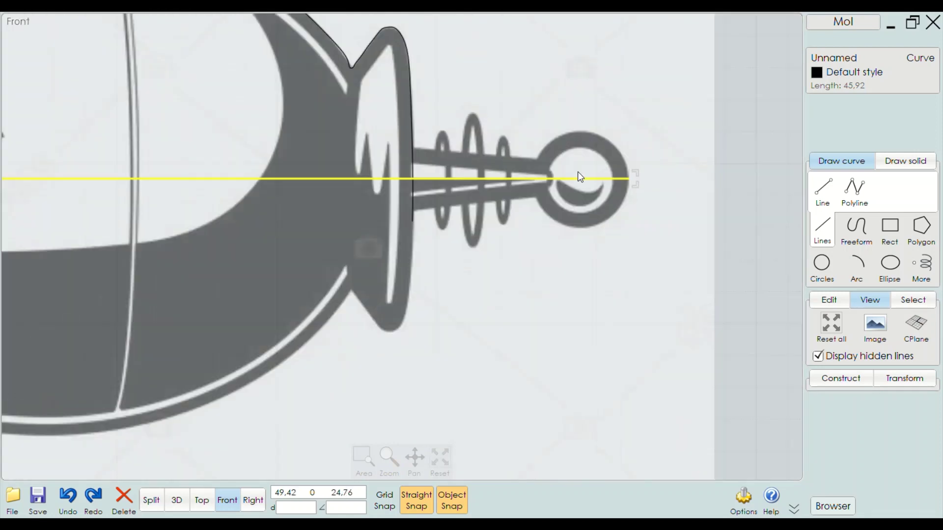
pyautogui.scroll(-2, 534, 182)
pyautogui.click(718, 179)
pyautogui.scroll(-2, 610, 143)
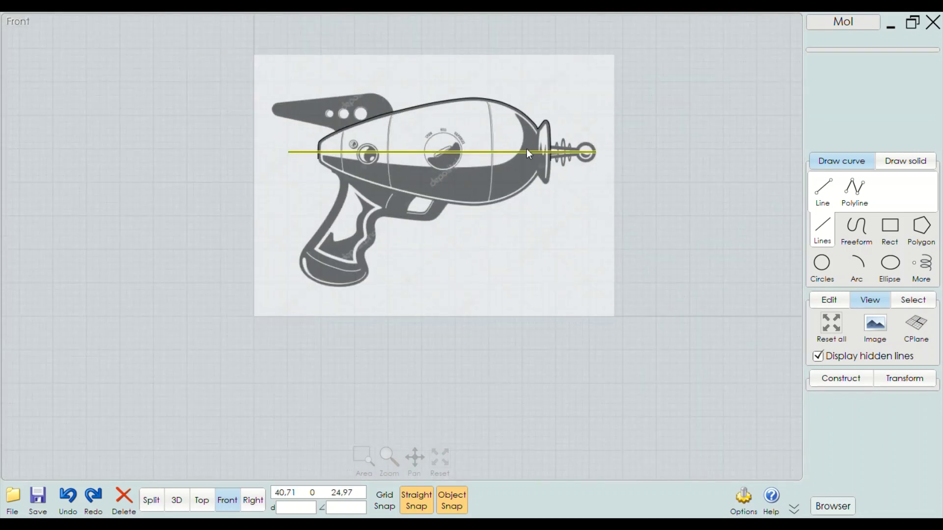
pyautogui.scroll(2, 344, 147)
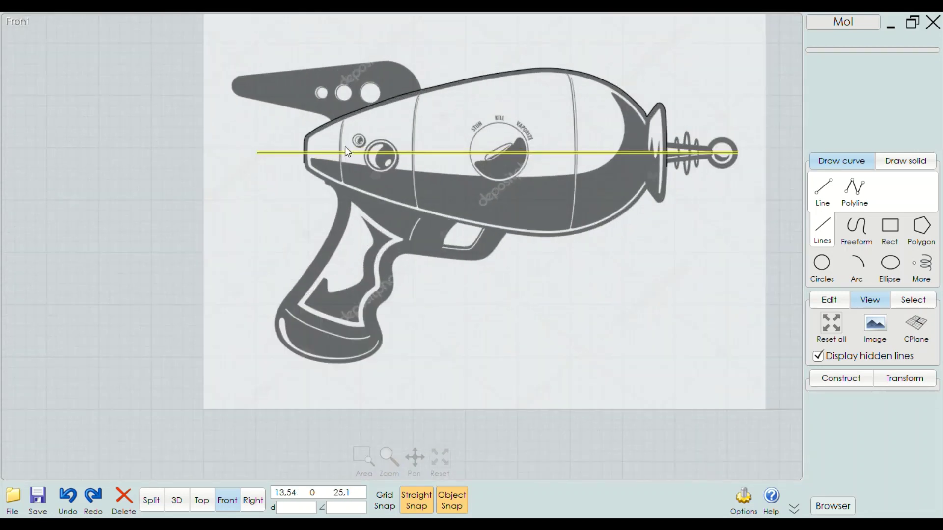
pyautogui.scroll(2, 309, 138)
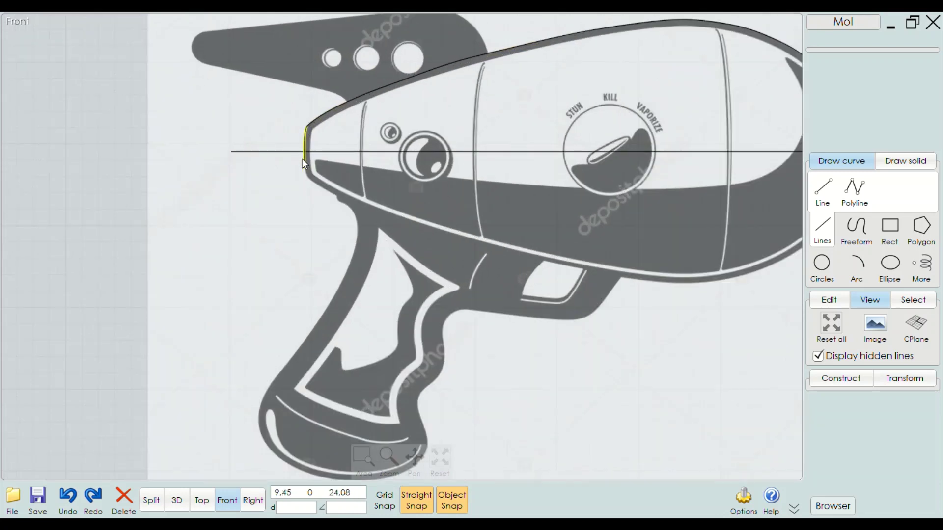
# Join the short rear segment and the top outline into one curve
pyautogui.click(304, 158)
pyautogui.click(326, 108)
pyautogui.scroll(-2, 326, 108)
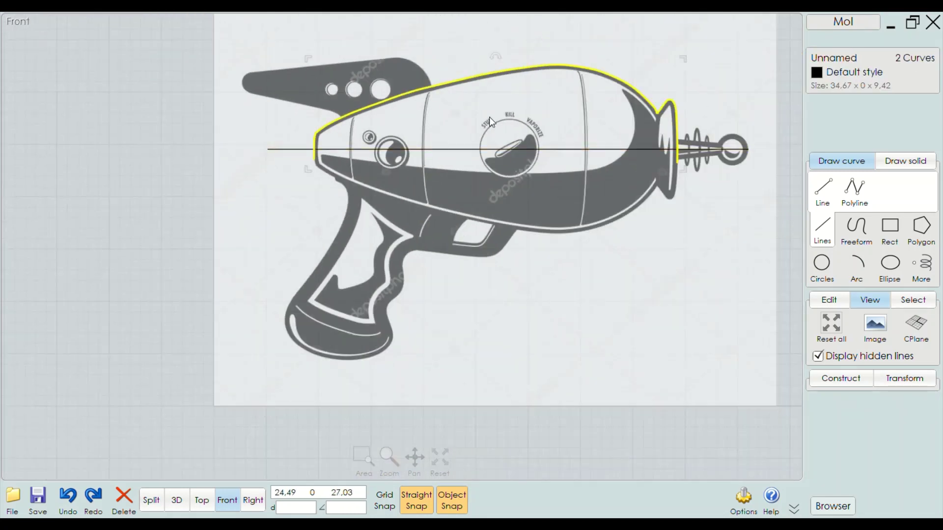
pyautogui.click(829, 300)
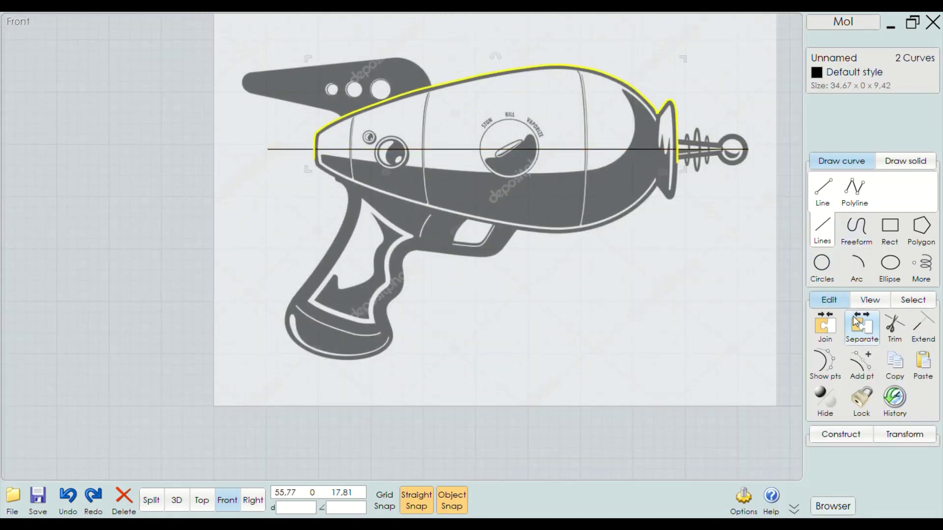
pyautogui.click(825, 327)
# Show the joined curve's points and move its bottom end up onto the axis line
pyautogui.click(97, 210)
pyautogui.scroll(2, 295, 143)
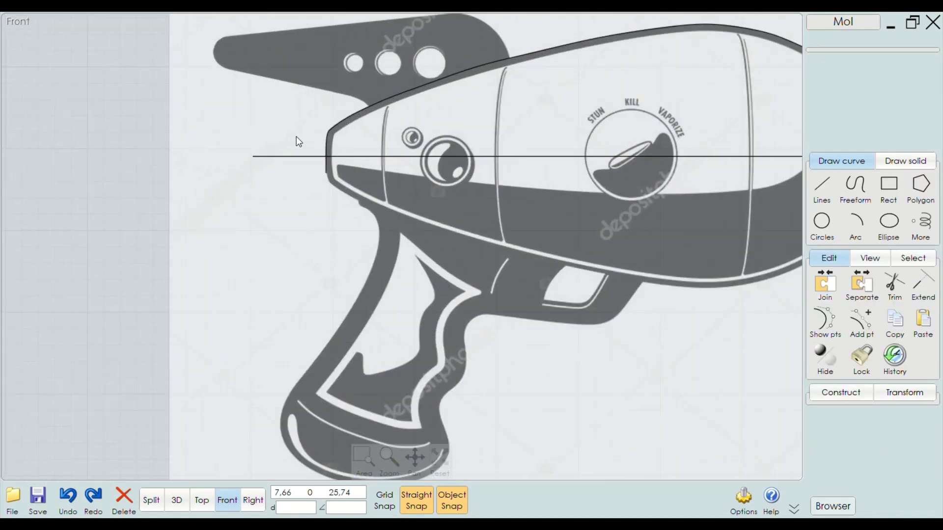
pyautogui.scroll(2, 323, 144)
pyautogui.click(313, 145)
pyautogui.click(826, 322)
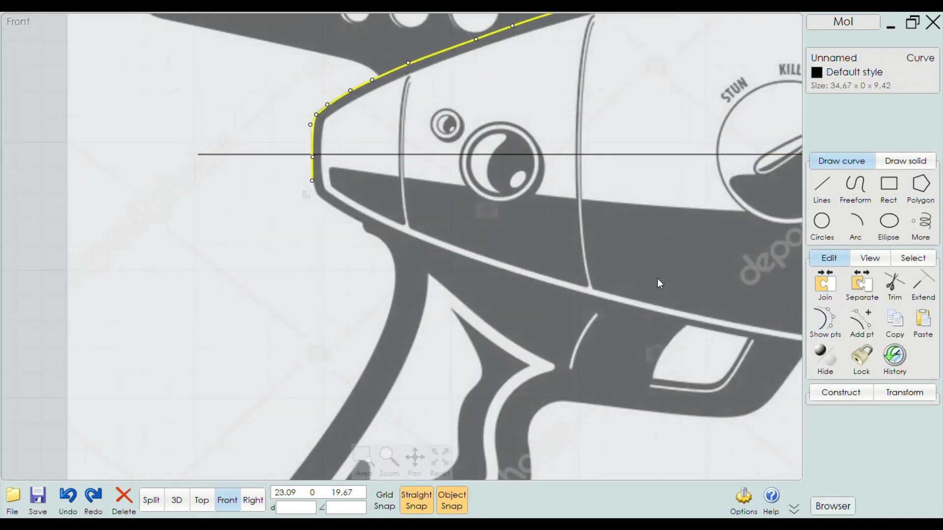
pyautogui.scroll(2, 349, 196)
pyautogui.scroll(2, 349, 197)
pyautogui.moveTo(334, 181); pyautogui.dragTo(335, 155)
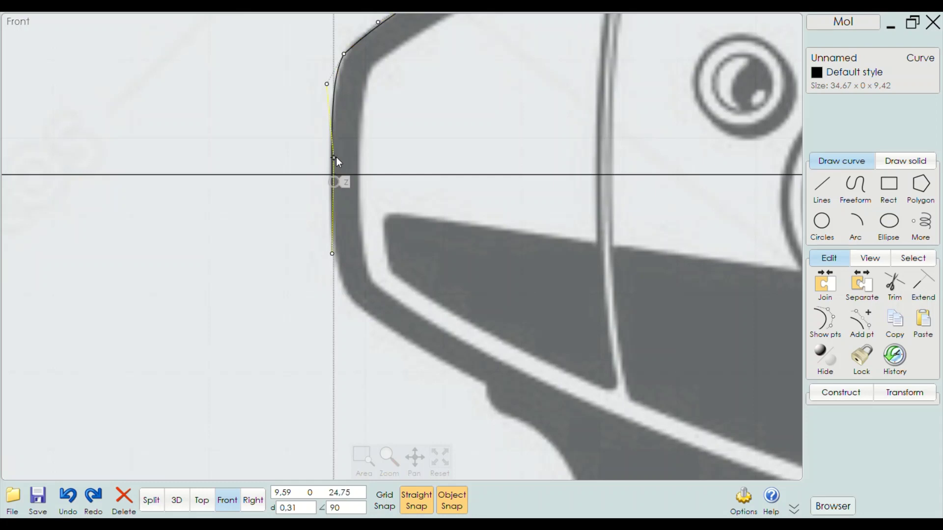
pyautogui.click(332, 254)
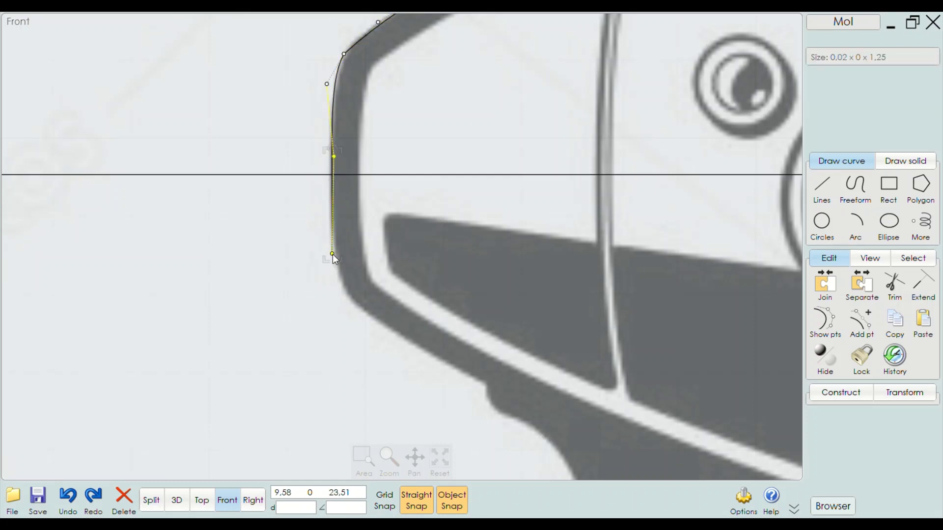
pyautogui.moveTo(332, 254)
pyautogui.mouseDown()
pyautogui.moveTo(344, 202)
pyautogui.moveTo(330, 175)
pyautogui.mouseUp()
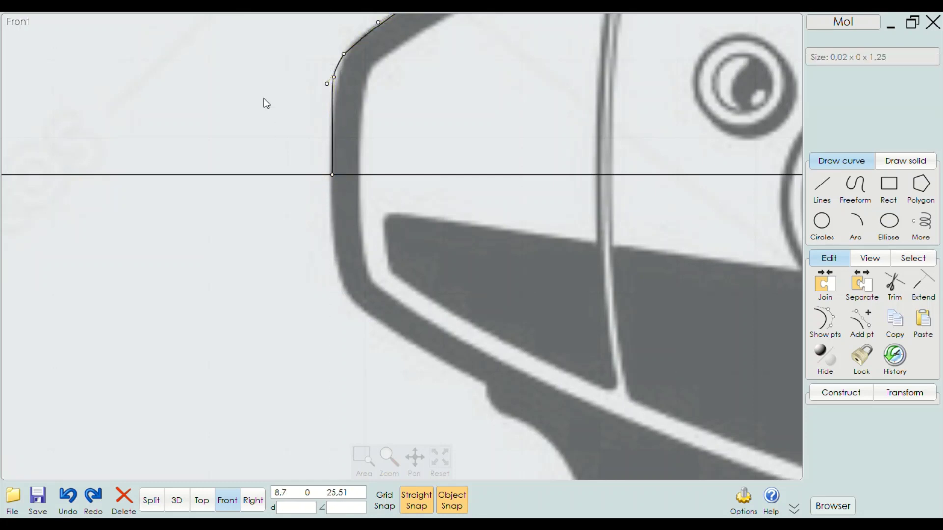
# Reshape the left-corner control points so the curve follows the drawing's outline
pyautogui.scroll(2, 339, 89)
pyautogui.scroll(2, 339, 90)
pyautogui.moveTo(357, 94); pyautogui.dragTo(347, 170)
pyautogui.scroll(-3, 225, 144)
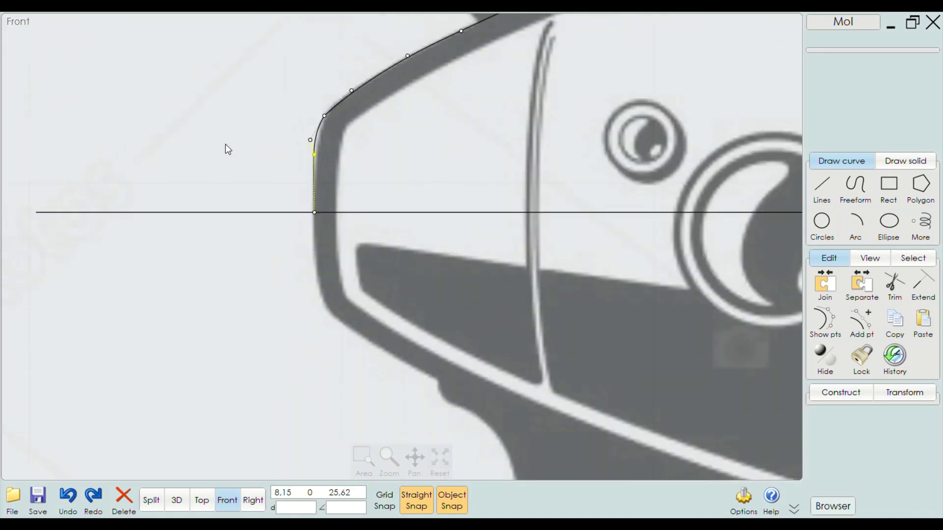
pyautogui.scroll(2, 281, 125)
pyautogui.moveTo(257, 175); pyautogui.dragTo(263, 174)
pyautogui.scroll(1, 285, 125)
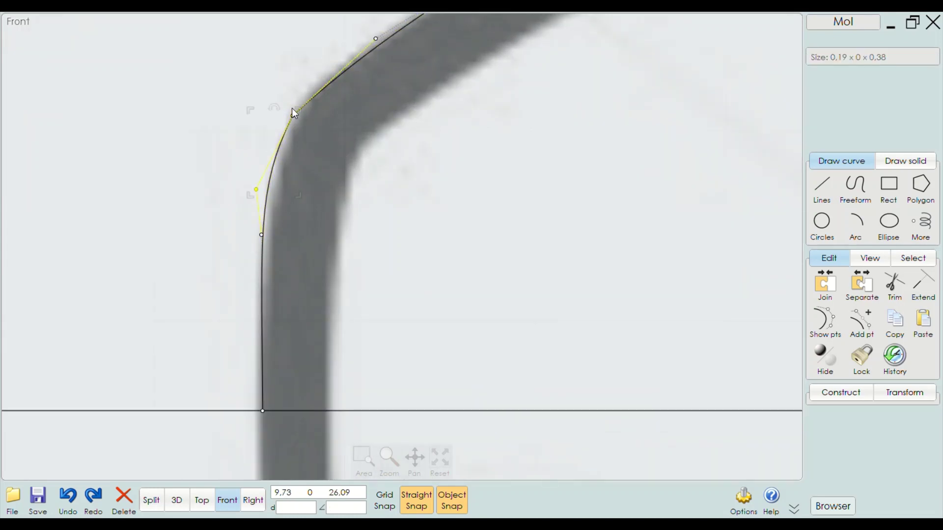
pyautogui.moveTo(292, 112); pyautogui.dragTo(306, 93)
pyautogui.scroll(-4, 285, 100)
pyautogui.scroll(-1, 243, 118)
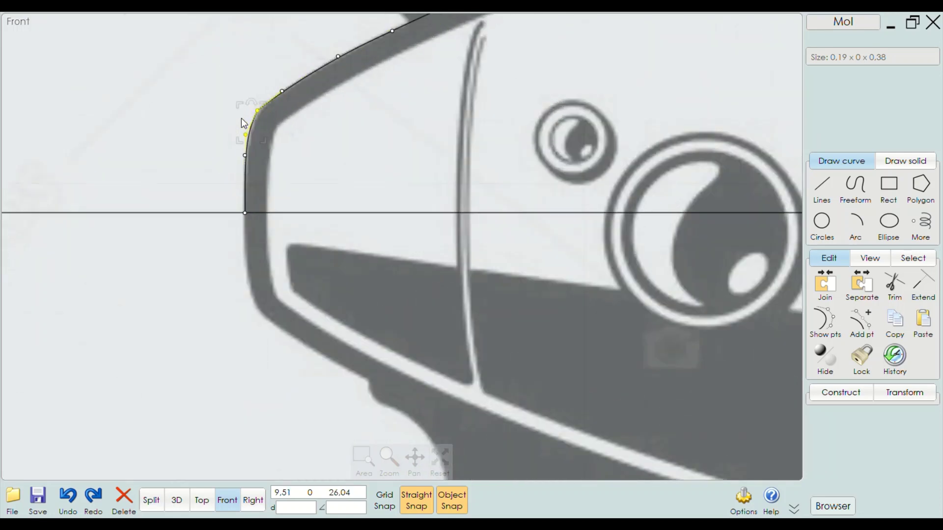
pyautogui.scroll(4, 243, 121)
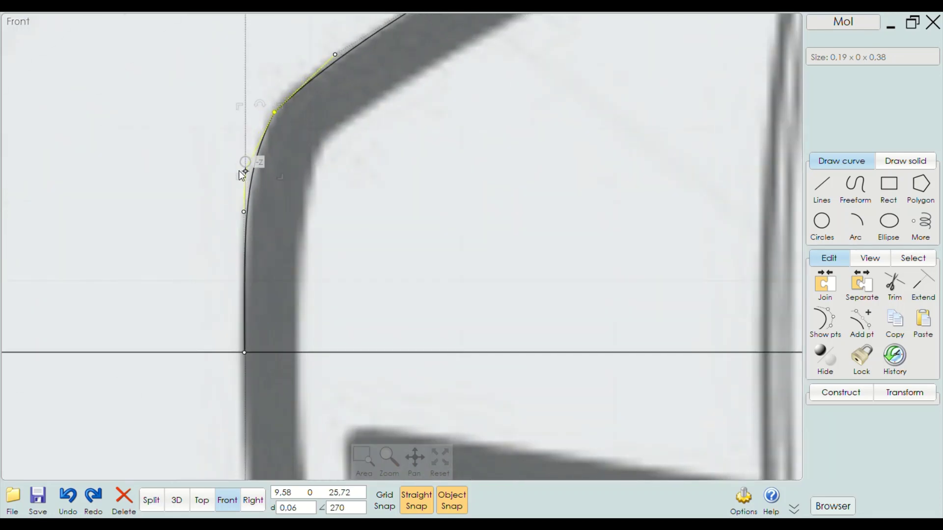
pyautogui.scroll(-4, 242, 151)
pyautogui.scroll(-4, 261, 137)
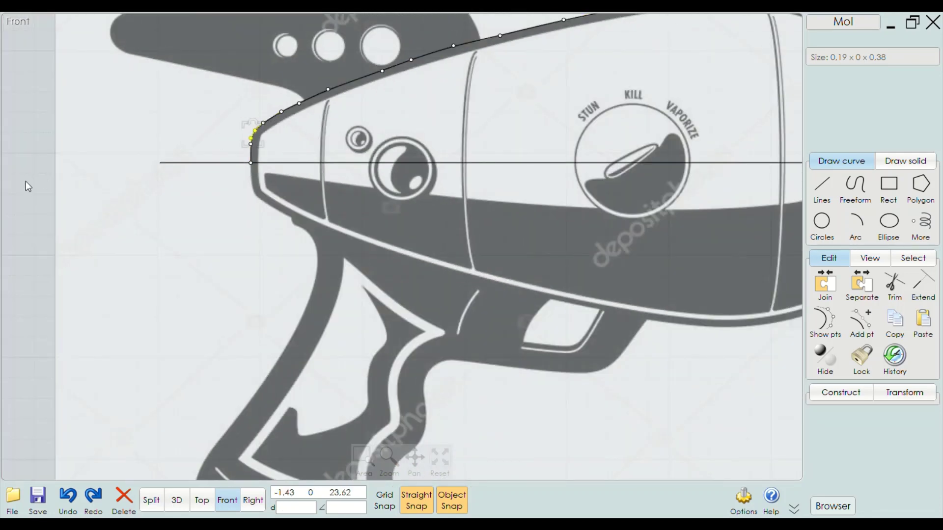
# Move a top-outline point onto the reference drawing's edge
pyautogui.scroll(-2, 248, 157)
pyautogui.scroll(1, 394, 84)
pyautogui.scroll(4, 299, 105)
pyautogui.scroll(-1, 303, 133)
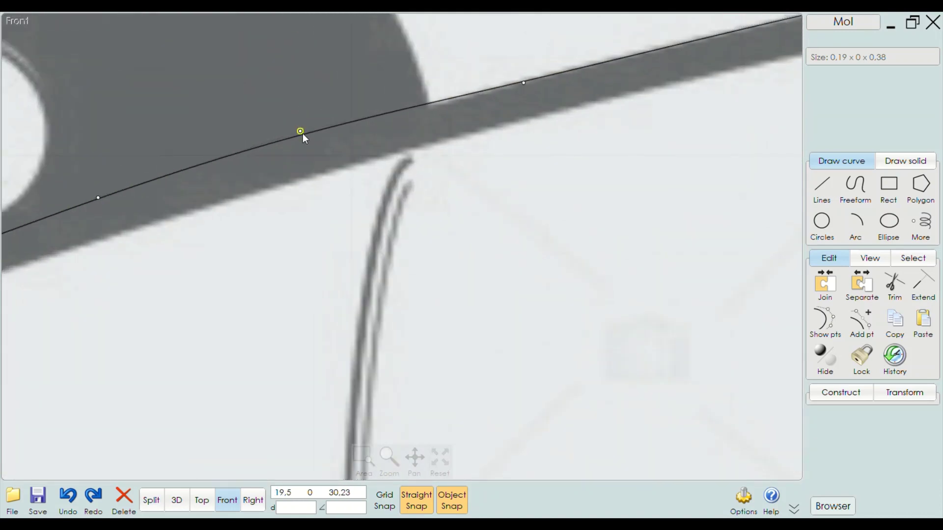
pyautogui.click(303, 134)
pyautogui.scroll(-3, 315, 153)
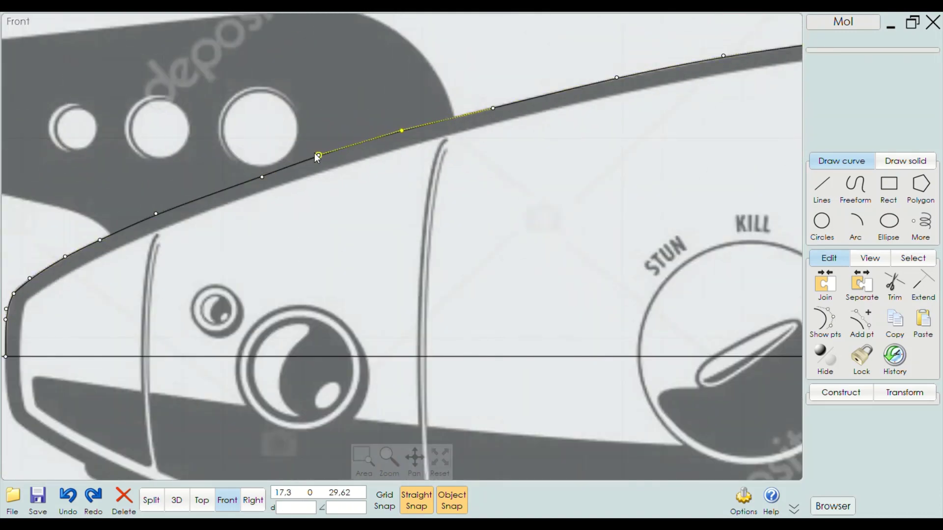
pyautogui.scroll(2, 246, 177)
pyautogui.scroll(2, 244, 182)
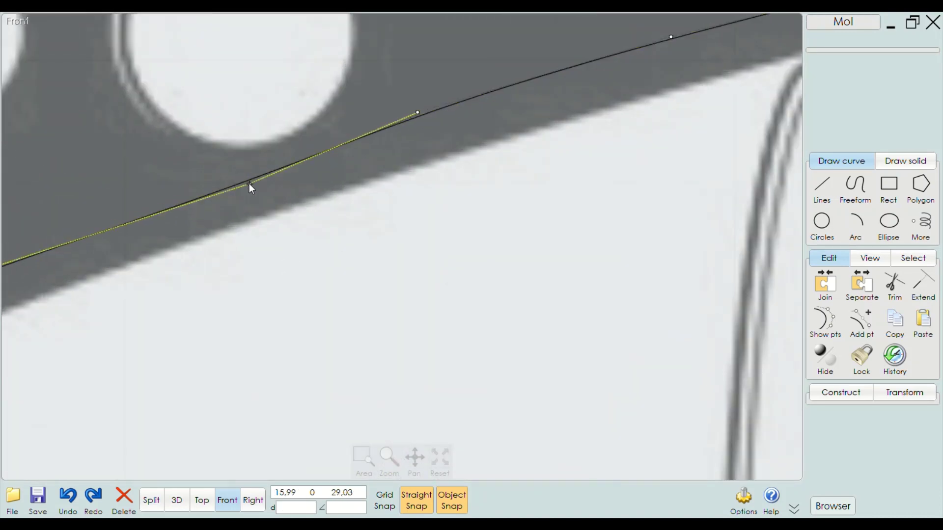
pyautogui.moveTo(249, 183); pyautogui.dragTo(243, 176)
pyautogui.scroll(-2, 618, 138)
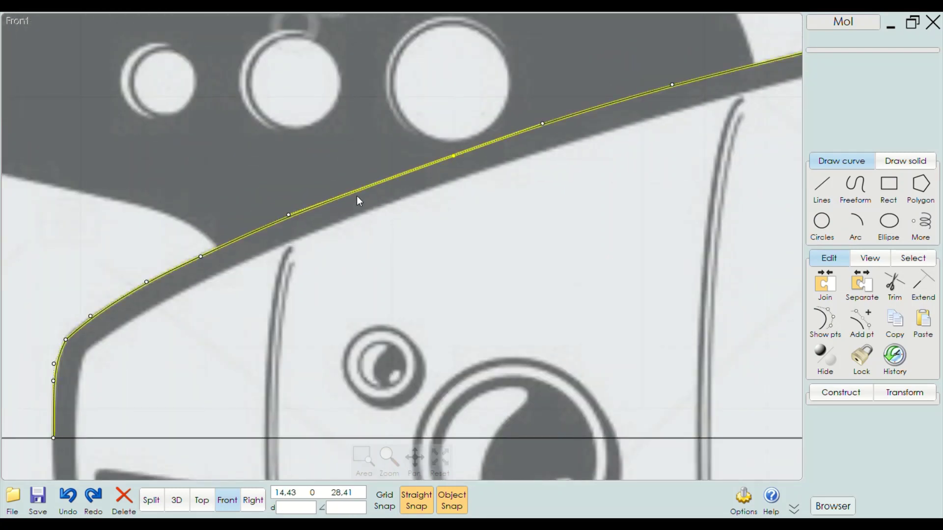
# Pan along the outline to its crest and nudge the top control point down
pyautogui.moveTo(568, 153); pyautogui.dragTo(268, 242, button='middle')
pyautogui.moveTo(674, 109)
pyautogui.mouseDown(button='middle')
pyautogui.moveTo(551, 139)
pyautogui.moveTo(84, 93)
pyautogui.mouseUp(button='middle')
pyautogui.moveTo(565, 130); pyautogui.dragTo(344, 130, button='middle')
pyautogui.moveTo(488, 138); pyautogui.dragTo(346, 113, button='middle')
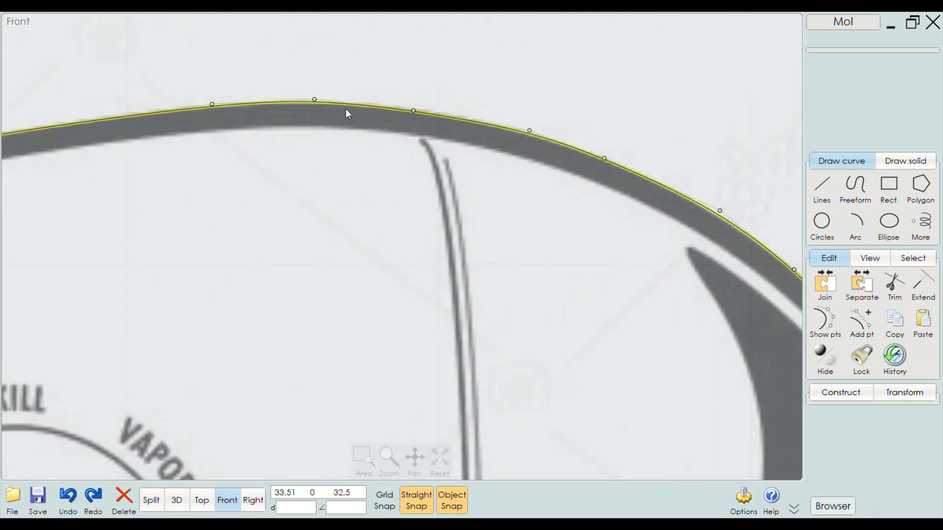
pyautogui.scroll(2, 288, 89)
pyautogui.scroll(3, 283, 89)
pyautogui.moveTo(283, 89); pyautogui.dragTo(284, 98)
# Snap the outline's right endpoint onto the axis line and hide the control points
pyautogui.scroll(-2, 284, 98)
pyautogui.scroll(-3, 327, 79)
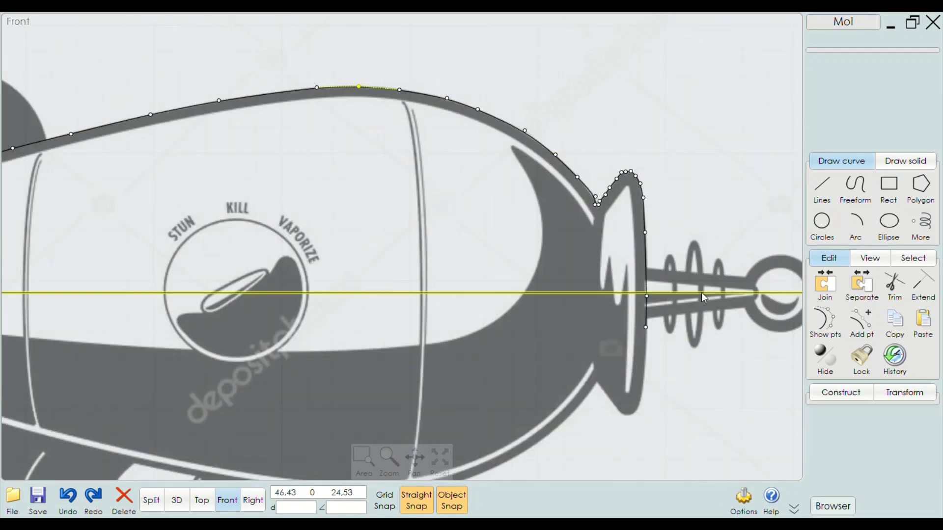
pyautogui.scroll(-1, 538, 214)
pyautogui.scroll(2, 521, 235)
pyautogui.scroll(2, 543, 175)
pyautogui.scroll(2, 536, 169)
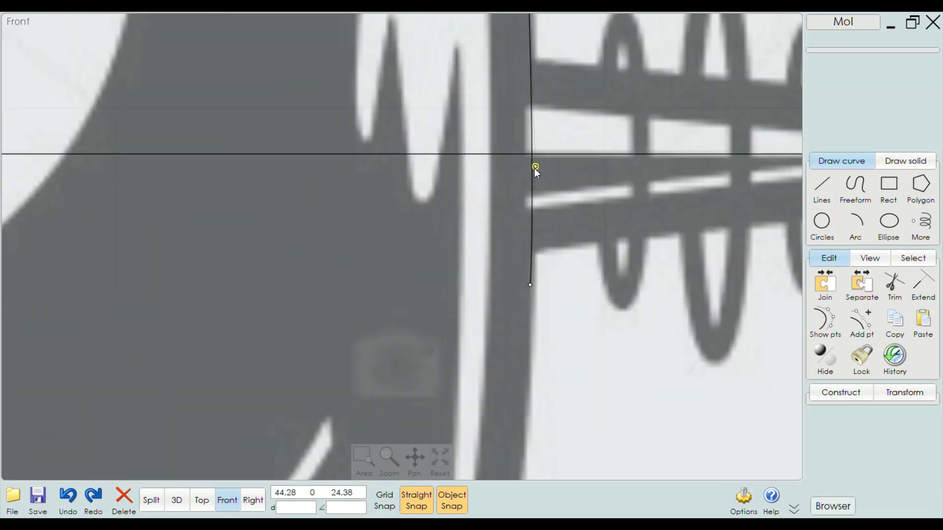
pyautogui.click(536, 169)
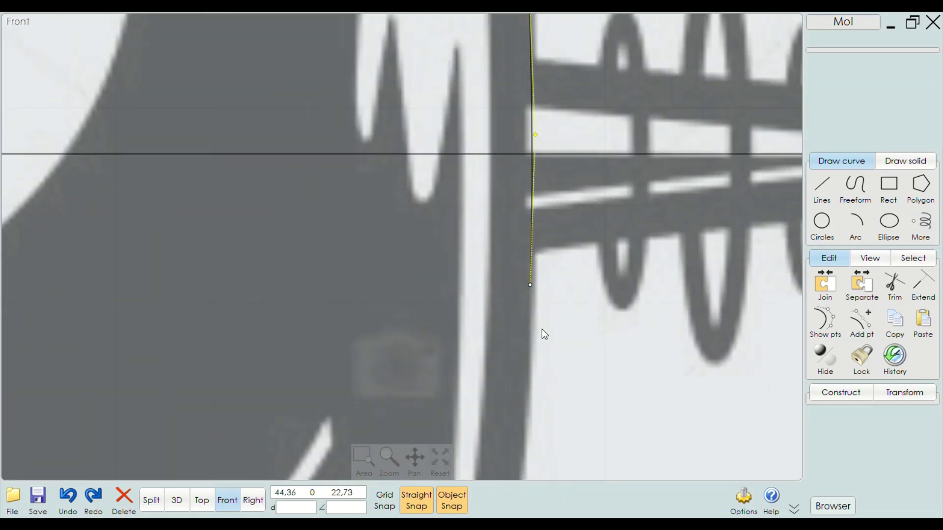
pyautogui.moveTo(530, 285); pyautogui.dragTo(531, 154)
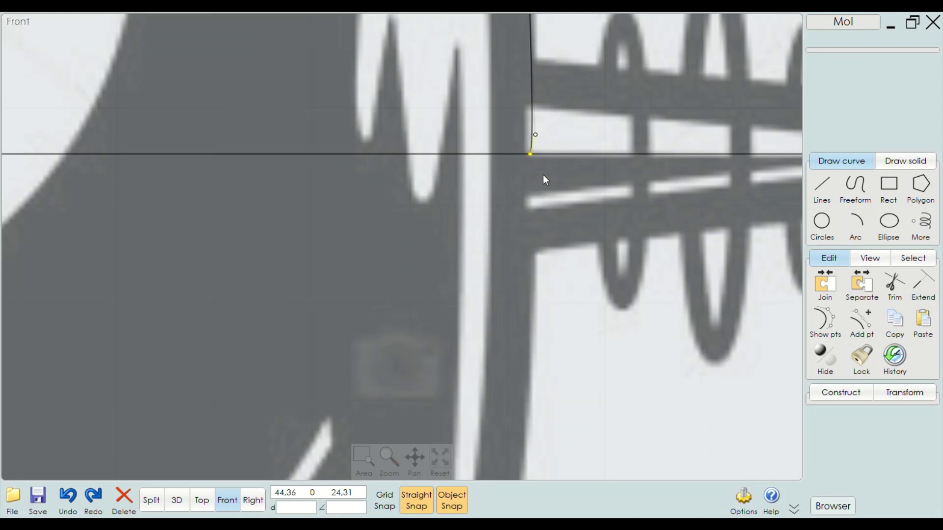
pyautogui.scroll(-4, 565, 192)
pyautogui.scroll(-3, 604, 218)
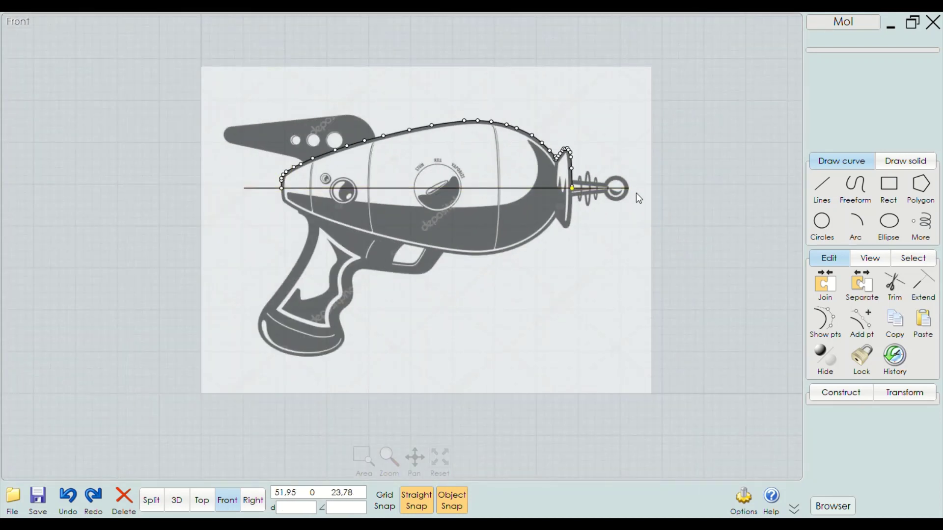
pyautogui.scroll(3, 472, 140)
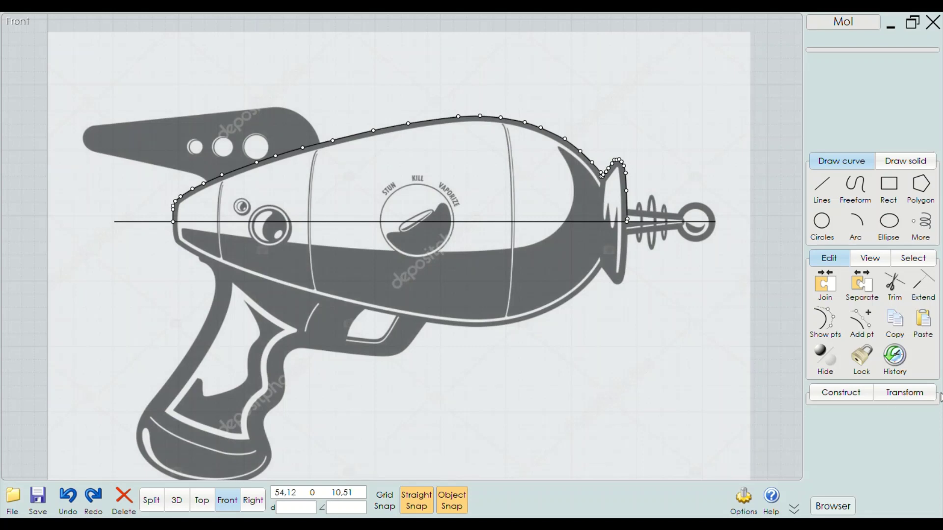
pyautogui.click(830, 324)
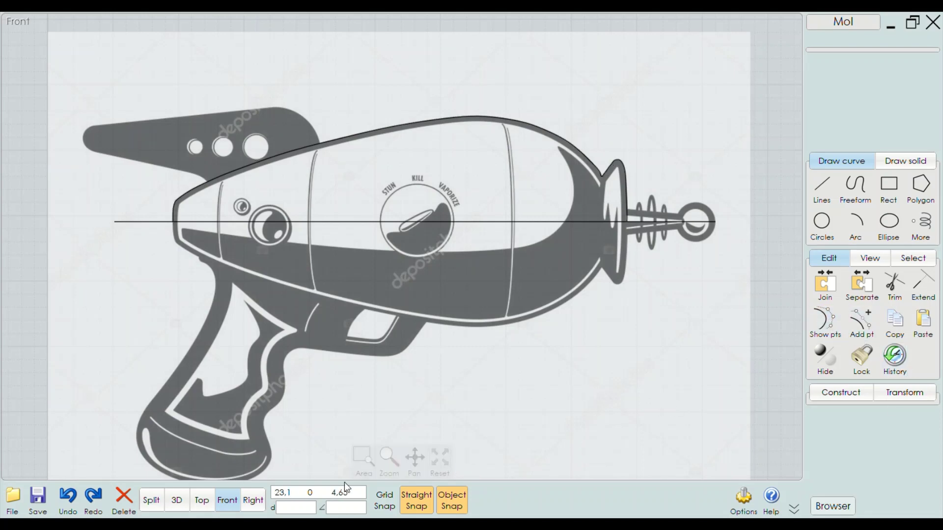
# Revolve the profile curve around the axis line to create the solid body
pyautogui.click(177, 500)
pyautogui.moveTo(251, 396); pyautogui.dragTo(407, 280, button='right')
pyautogui.scroll(3, 407, 280)
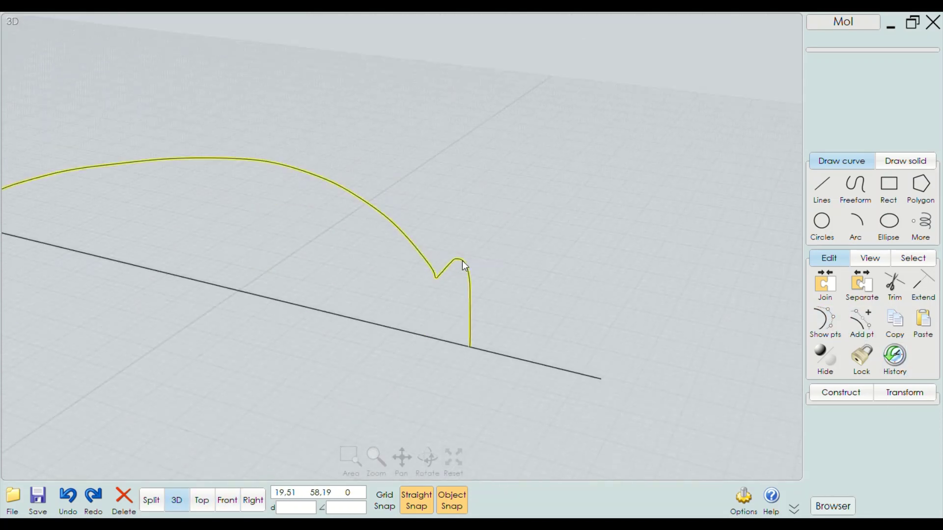
pyautogui.click(472, 299)
pyautogui.scroll(-3, 516, 303)
pyautogui.click(838, 393)
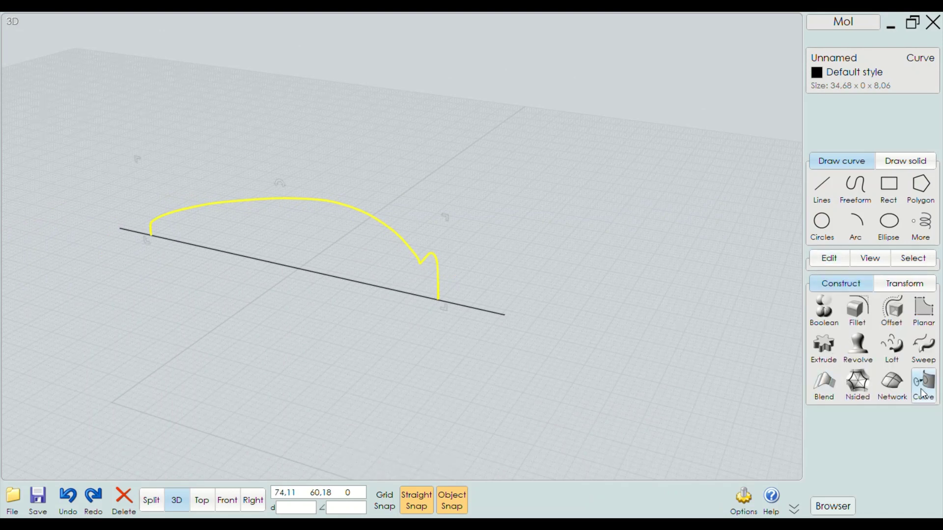
pyautogui.click(859, 346)
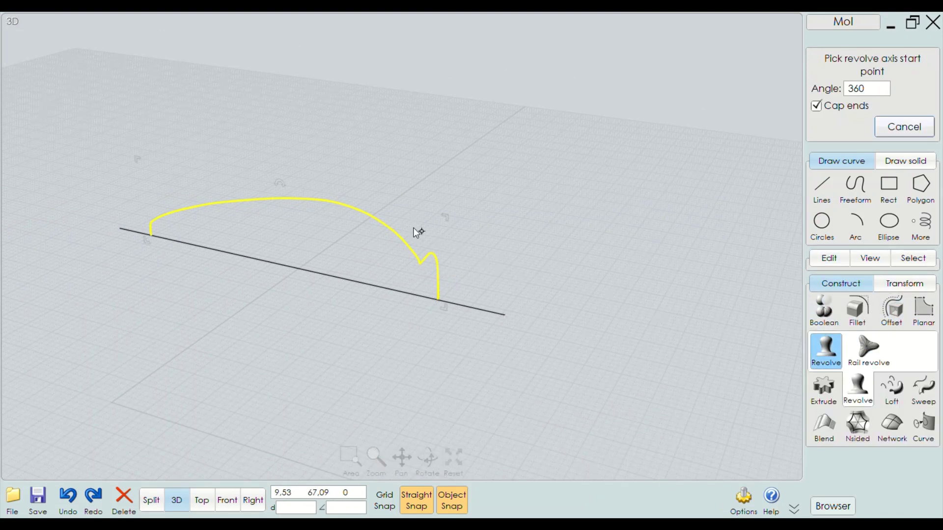
pyautogui.click(399, 292)
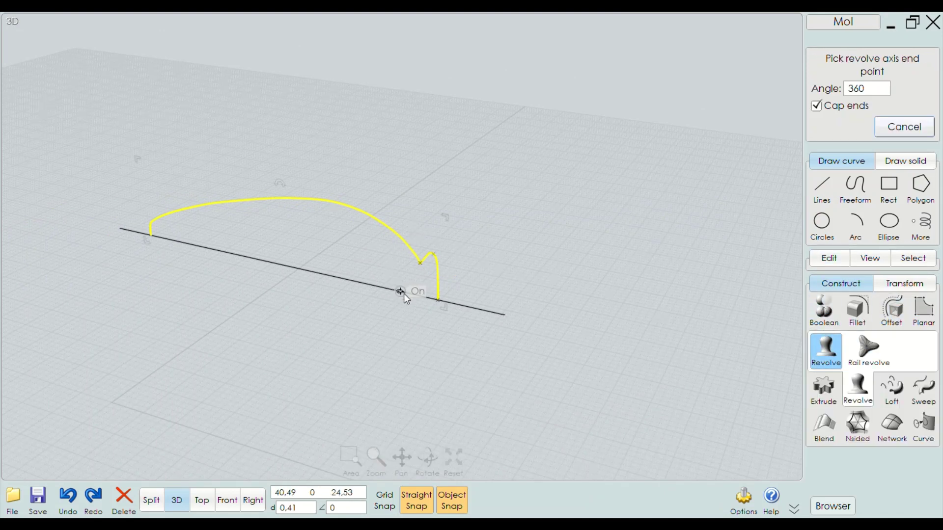
pyautogui.click(577, 315)
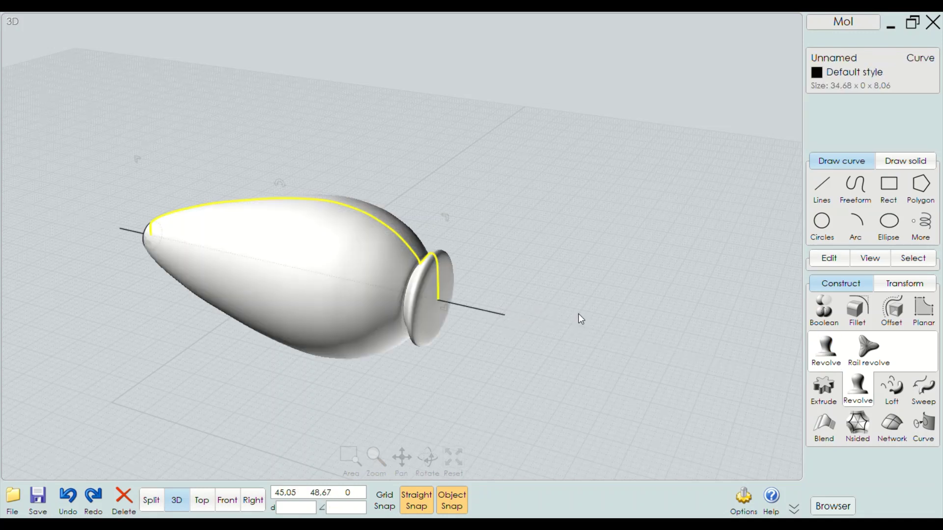
pyautogui.click(465, 284)
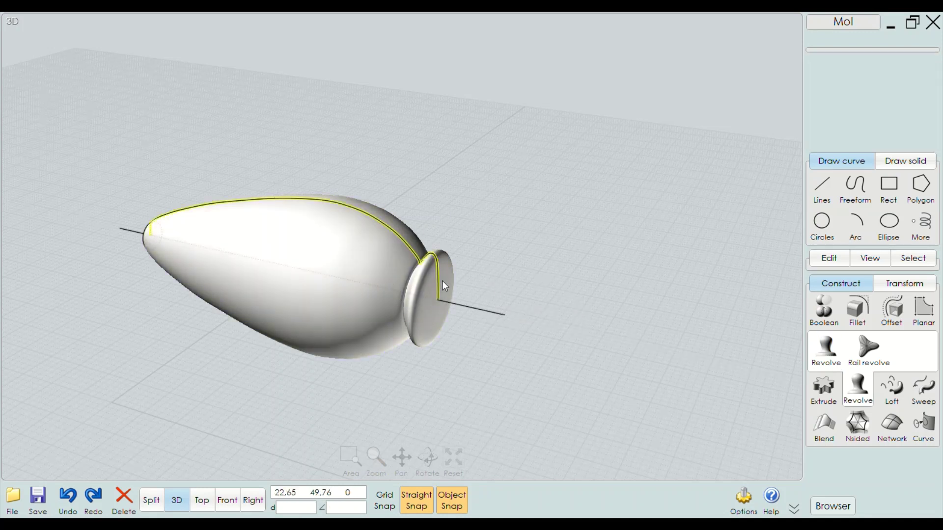
pyautogui.click(517, 278)
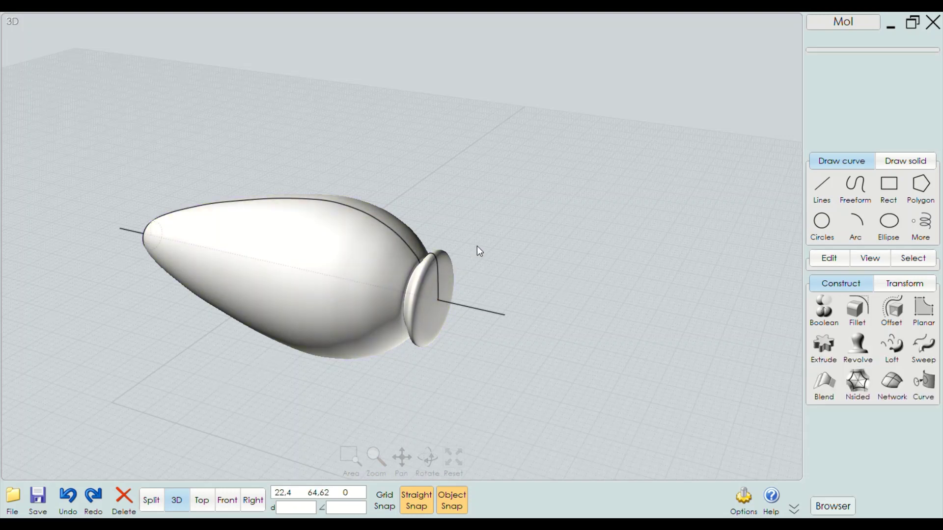
# Fit the model in the Right, Top and Front viewports of the four-view layout
pyautogui.click(153, 501)
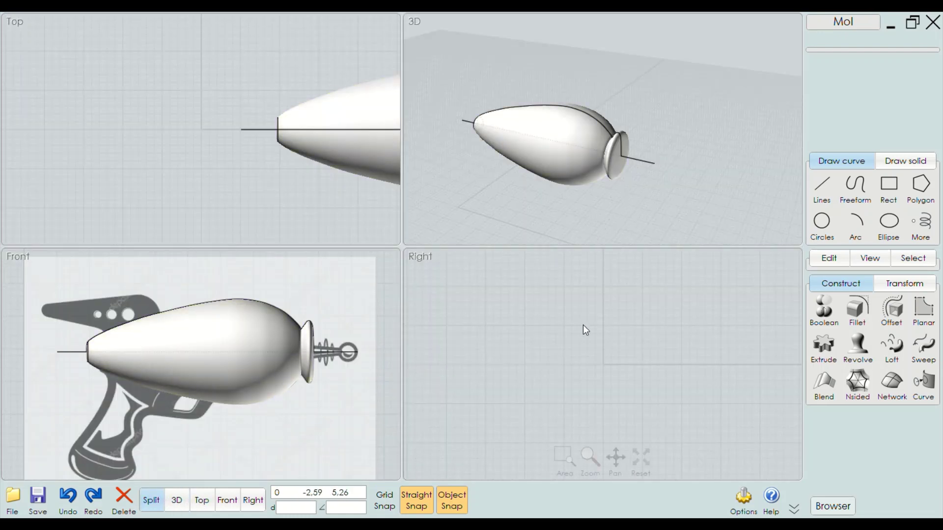
pyautogui.click(643, 462)
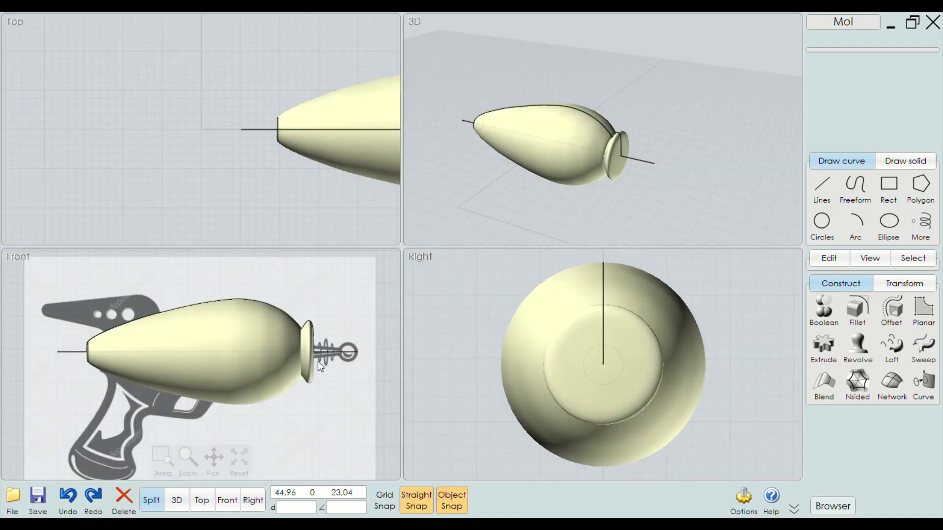
pyautogui.click(238, 223)
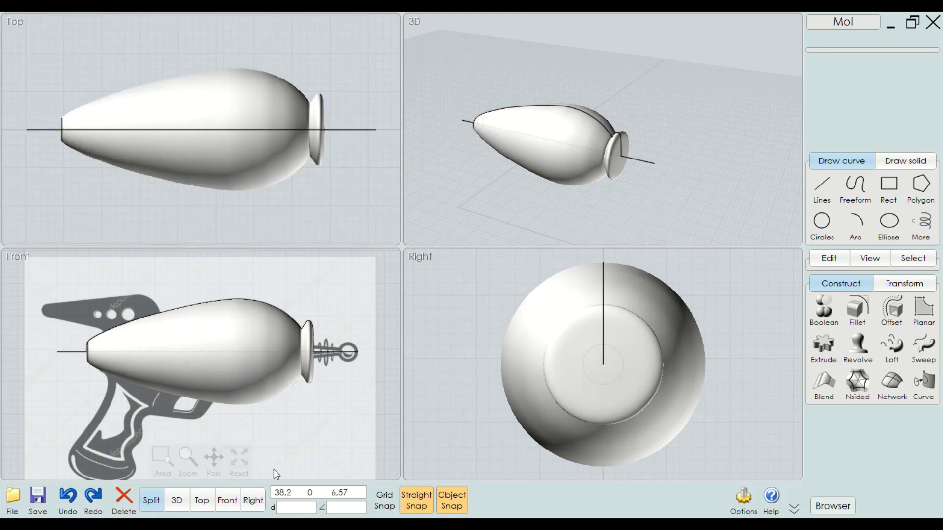
pyautogui.moveTo(213, 442)
pyautogui.click(236, 464)
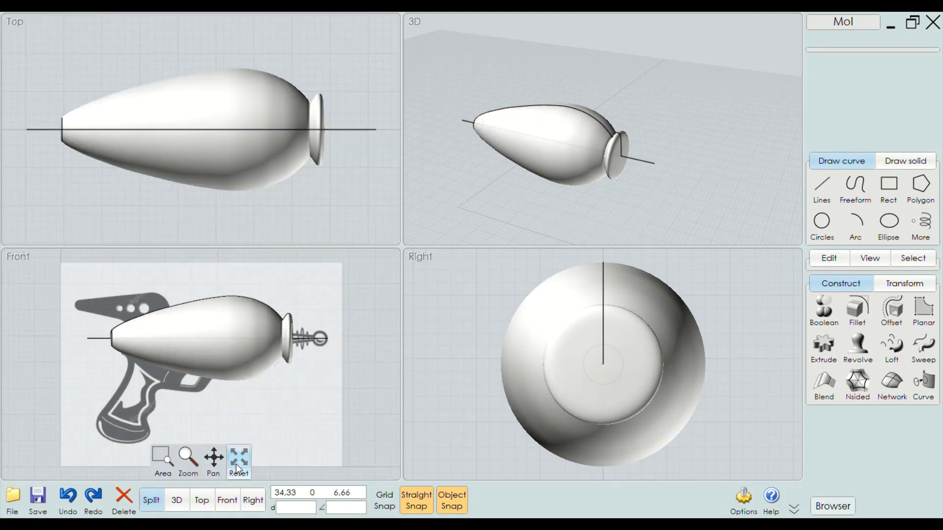
# Maximize the Front view and zoom to frame the gun over the reference image
pyautogui.click(207, 499)
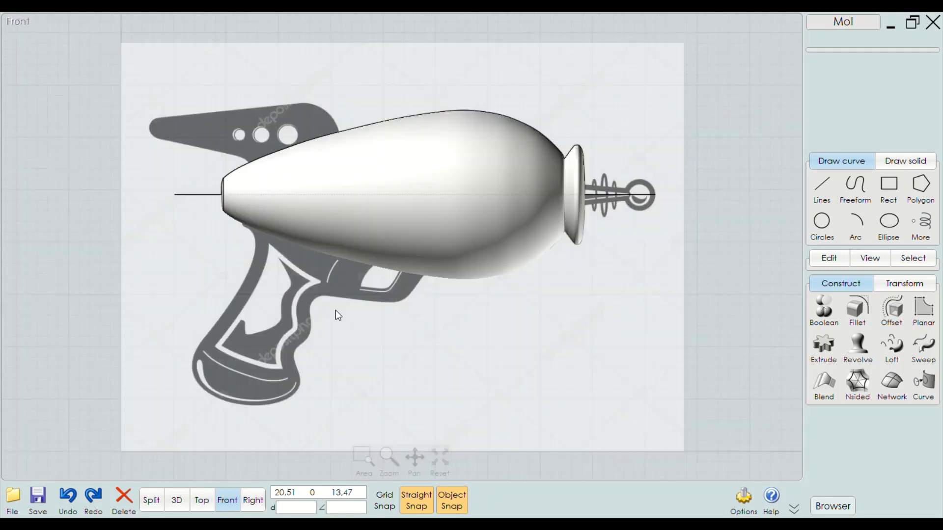
pyautogui.scroll(-3, 335, 311)
pyautogui.scroll(4, 318, 191)
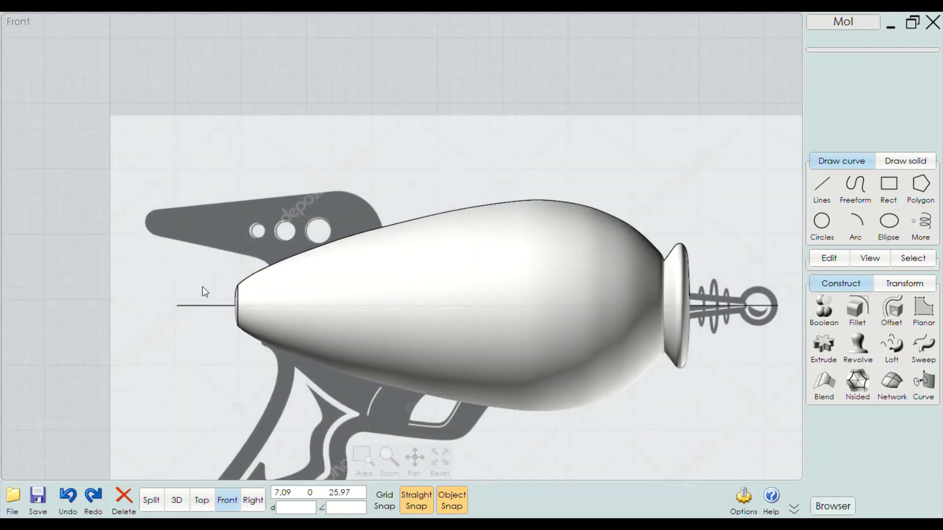
pyautogui.scroll(2, 232, 284)
pyautogui.scroll(2, 246, 292)
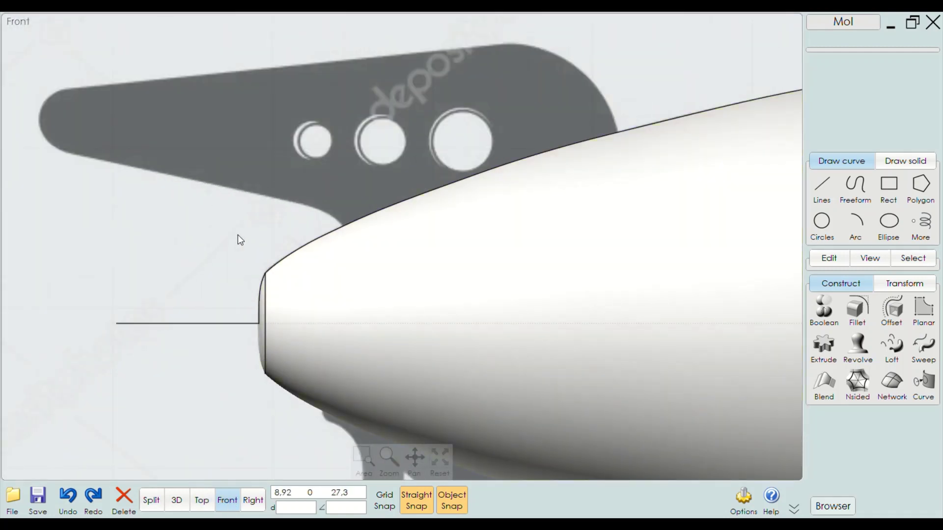
pyautogui.scroll(-2, 370, 320)
pyautogui.scroll(-2, 255, 265)
pyautogui.scroll(-2, 265, 280)
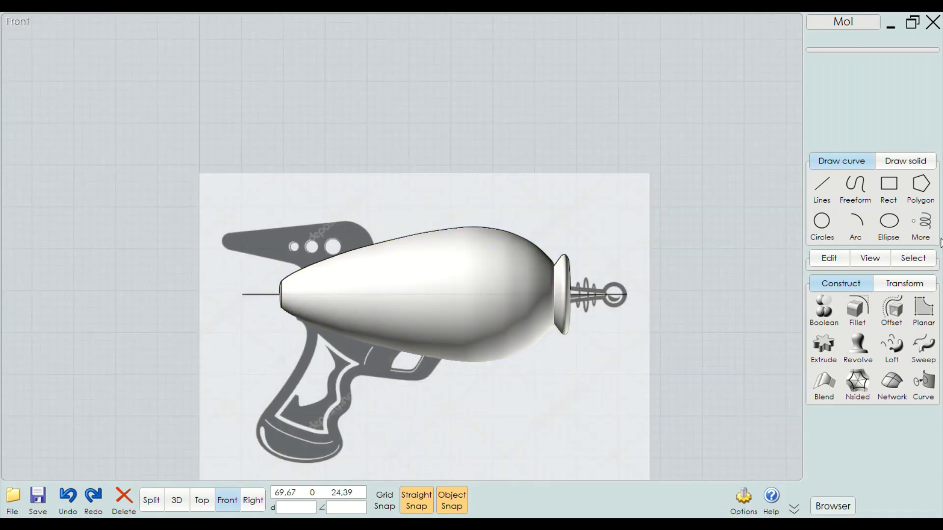
pyautogui.click(869, 258)
# Set the reference image to draw above objects at 50% transparency
pyautogui.click(876, 293)
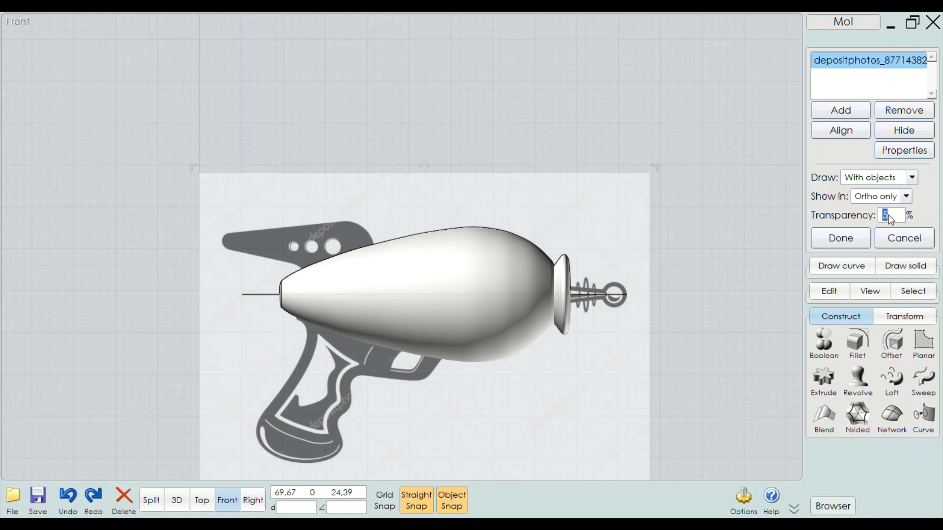
pyautogui.write('5')
pyautogui.click(887, 183)
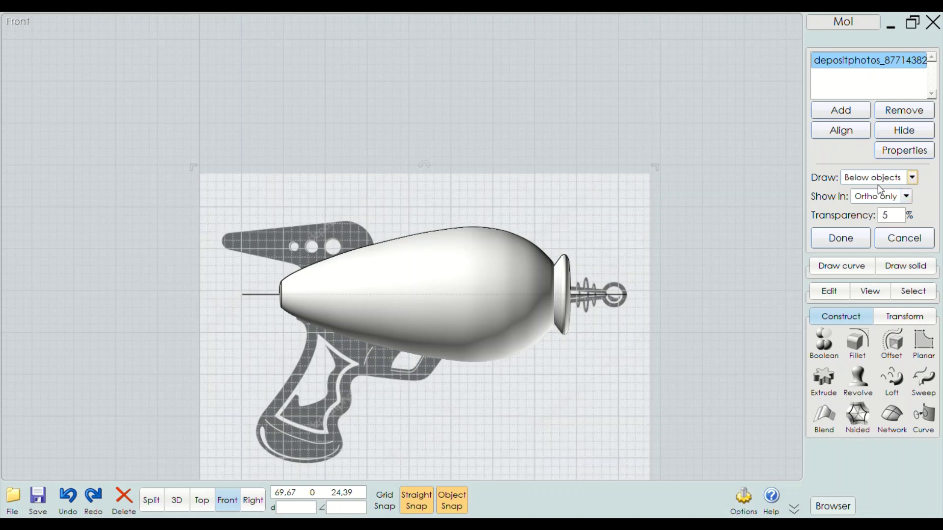
pyautogui.scroll(-1, 879, 177)
pyautogui.scroll(1, 255, 278)
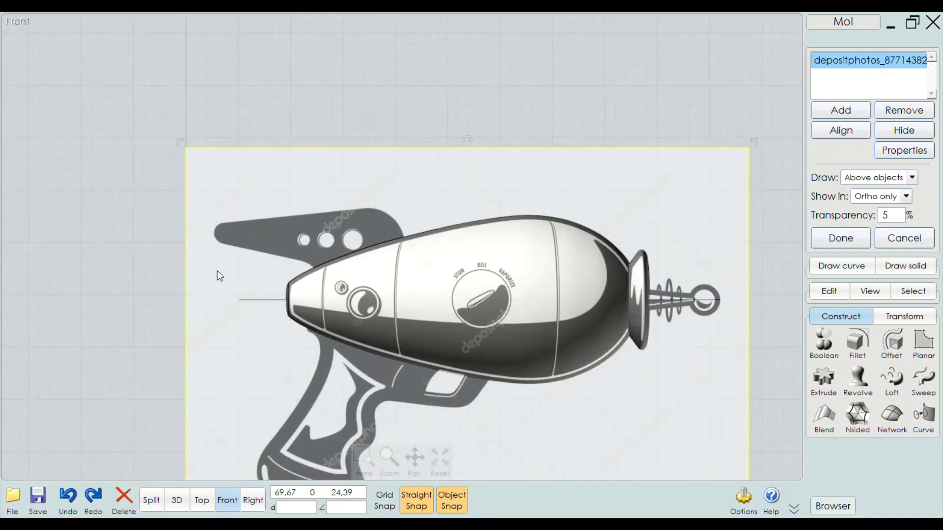
pyautogui.click(853, 239)
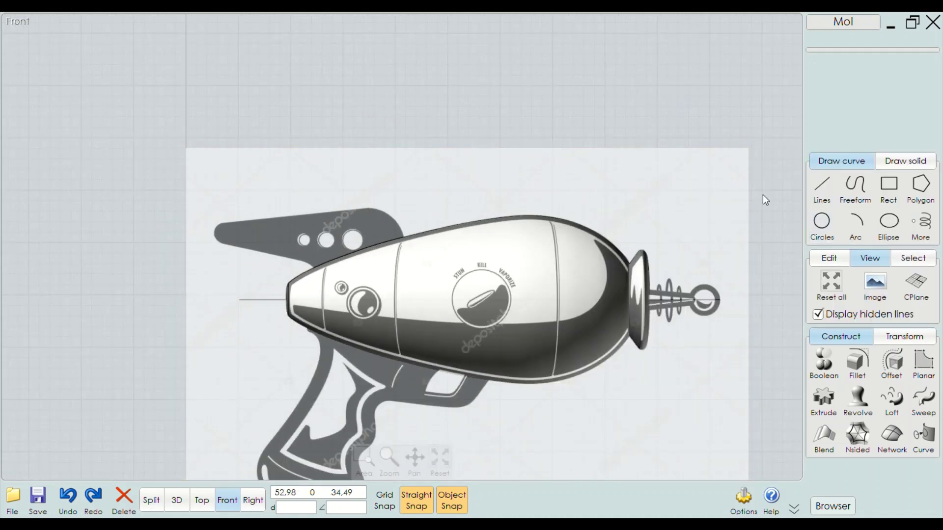
pyautogui.click(873, 281)
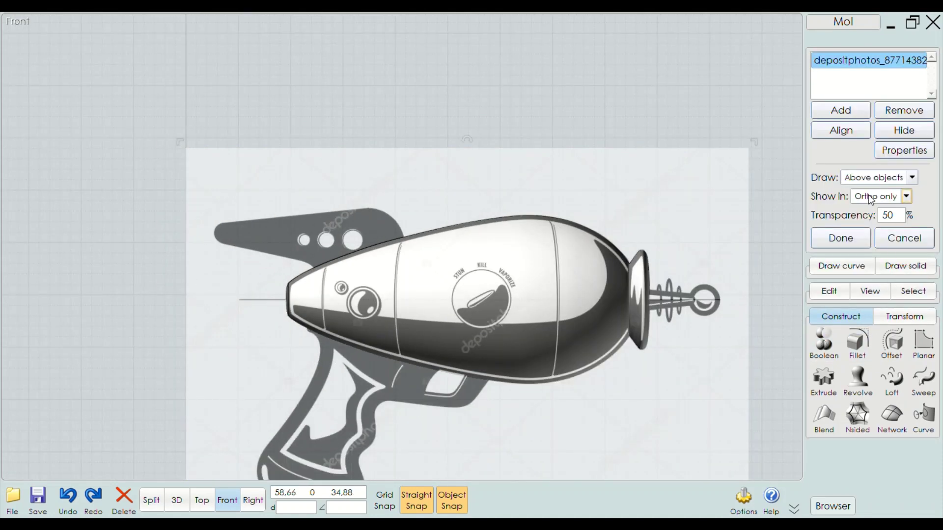
pyautogui.click(852, 238)
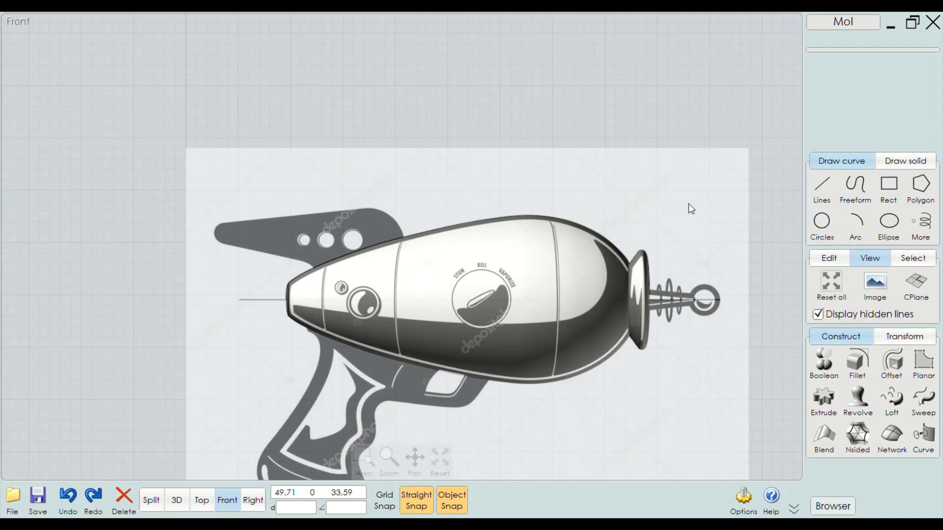
# Zoom the Front view in on the gun body and grip
pyautogui.scroll(-4, 400, 230)
pyautogui.scroll(1, 441, 241)
pyautogui.scroll(4, 418, 239)
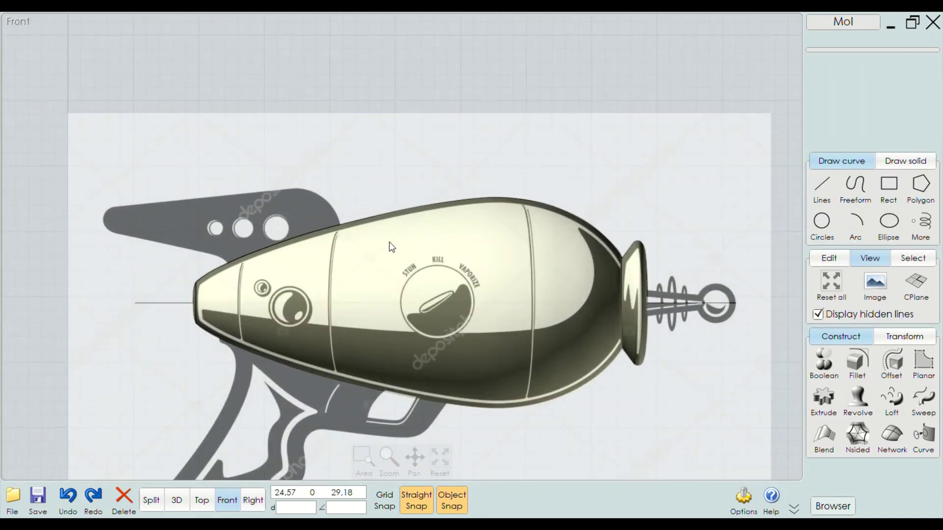
pyautogui.scroll(1, 376, 215)
pyautogui.scroll(-2, 425, 212)
pyautogui.scroll(3, 548, 382)
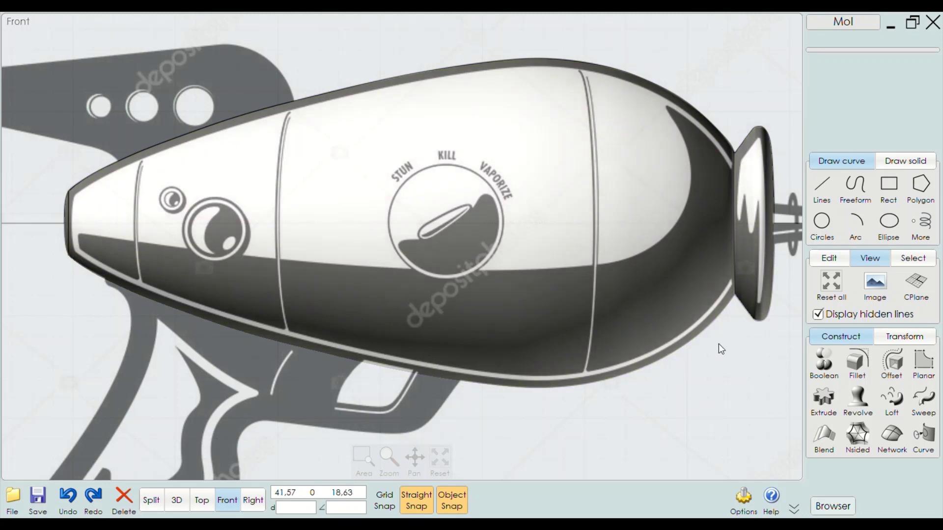
pyautogui.scroll(-1, 756, 268)
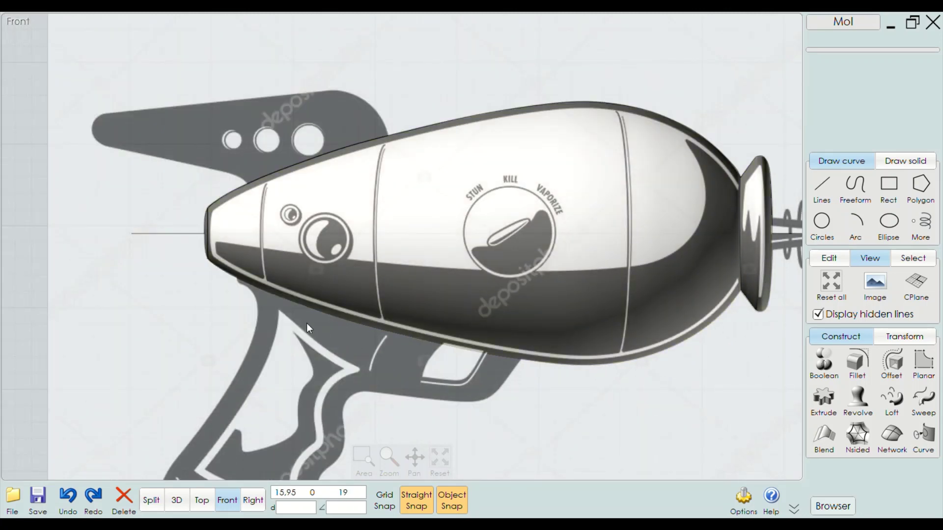
pyautogui.scroll(-1, 250, 221)
pyautogui.scroll(-1, 262, 167)
pyautogui.scroll(2, 200, 154)
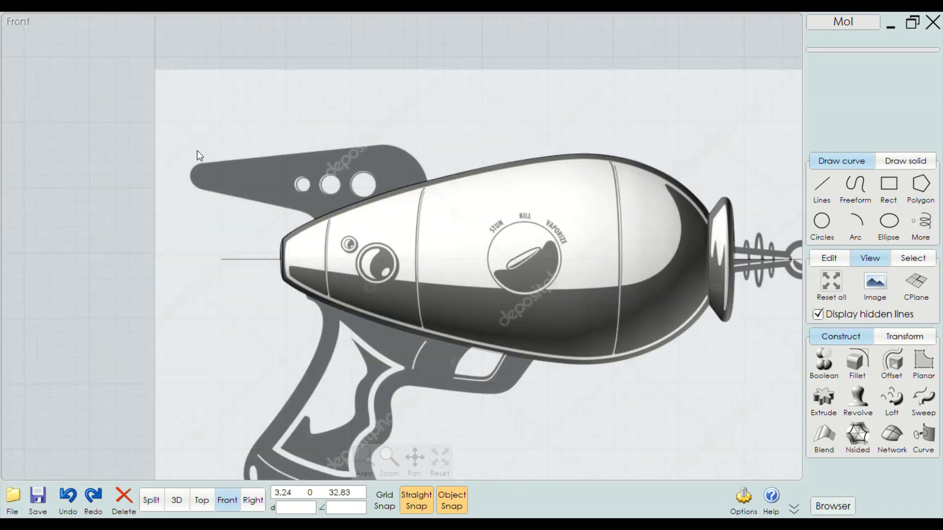
pyautogui.scroll(2, 221, 152)
pyautogui.scroll(-2, 297, 140)
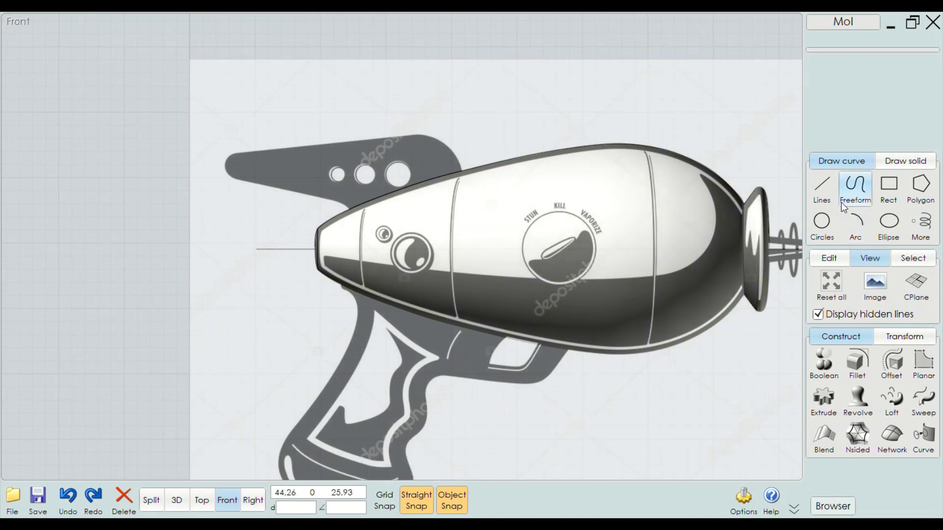
# Start a through-points curve on the body's top edge and trace the fin's curved base
pyautogui.click(855, 189)
pyautogui.scroll(-1, 179, 140)
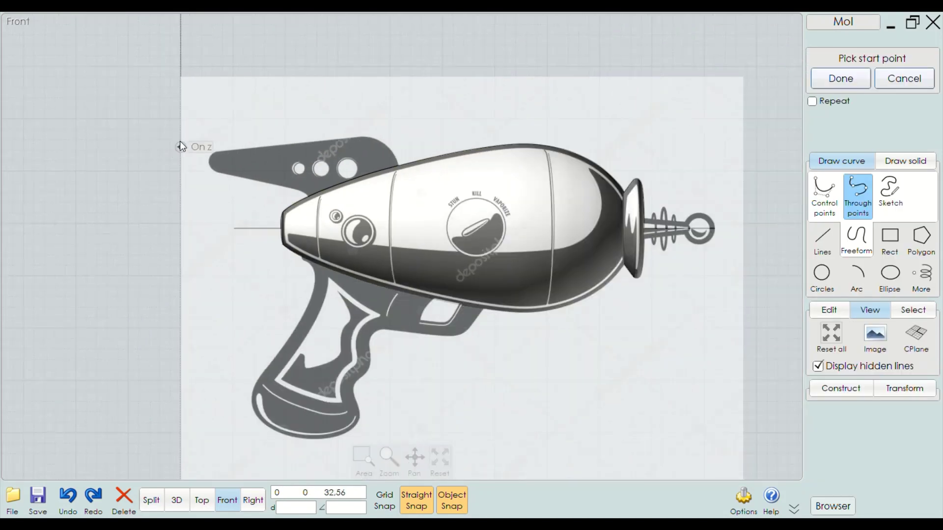
pyautogui.scroll(1, 178, 126)
pyautogui.scroll(2, 179, 125)
pyautogui.scroll(2, 187, 145)
pyautogui.scroll(1, 572, 310)
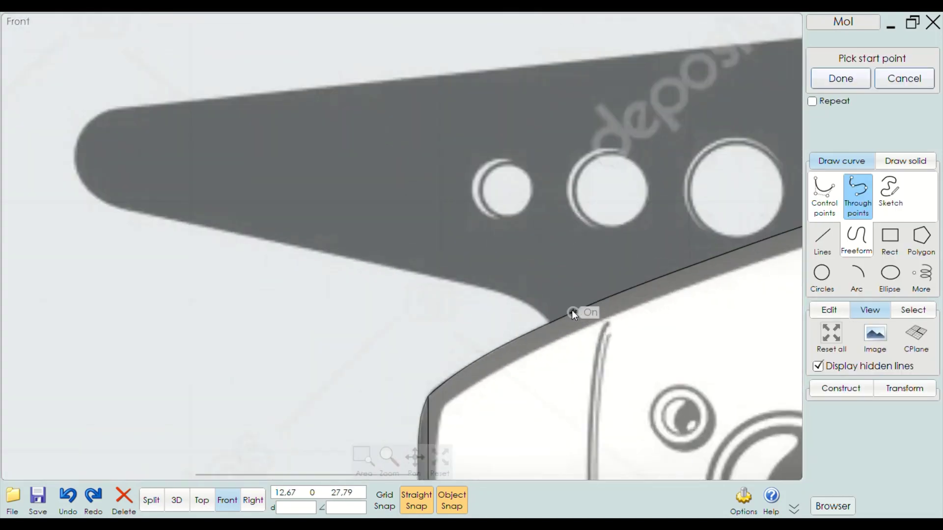
pyautogui.scroll(3, 550, 322)
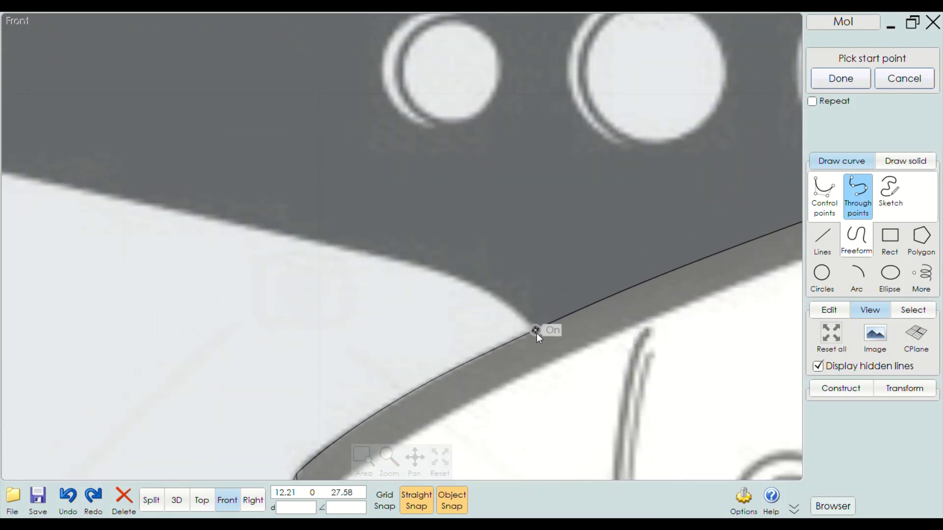
pyautogui.click(536, 333)
pyautogui.scroll(2, 521, 313)
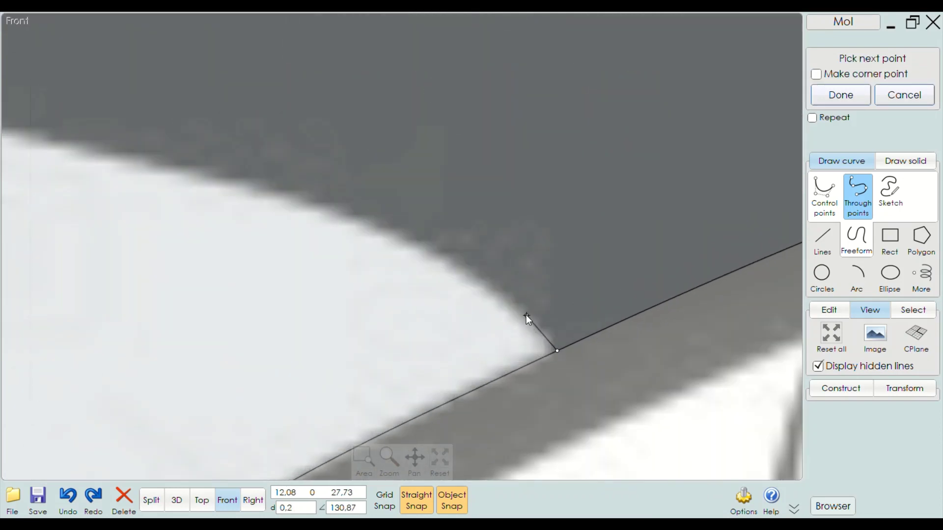
pyautogui.click(526, 315)
pyautogui.click(429, 255)
pyautogui.scroll(-2, 429, 256)
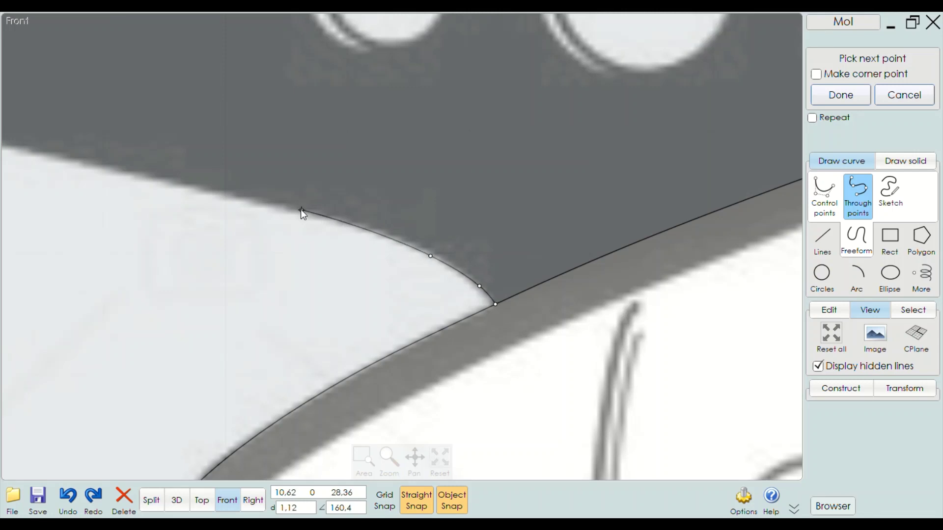
pyautogui.scroll(2, 301, 209)
pyautogui.click(355, 259)
pyautogui.scroll(-2, 308, 256)
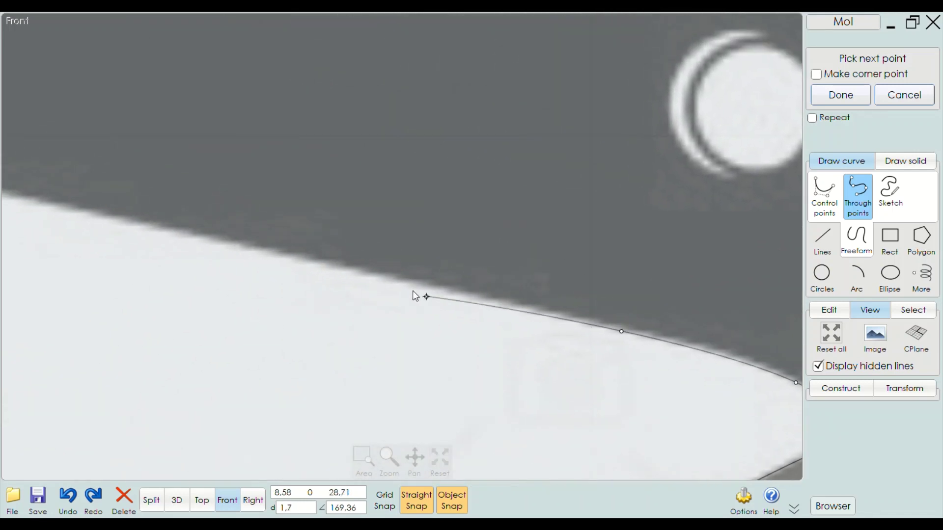
# Continue the curve along the fin's lower edge and around its rounded tip
pyautogui.moveTo(459, 296); pyautogui.dragTo(582, 296, button='right')
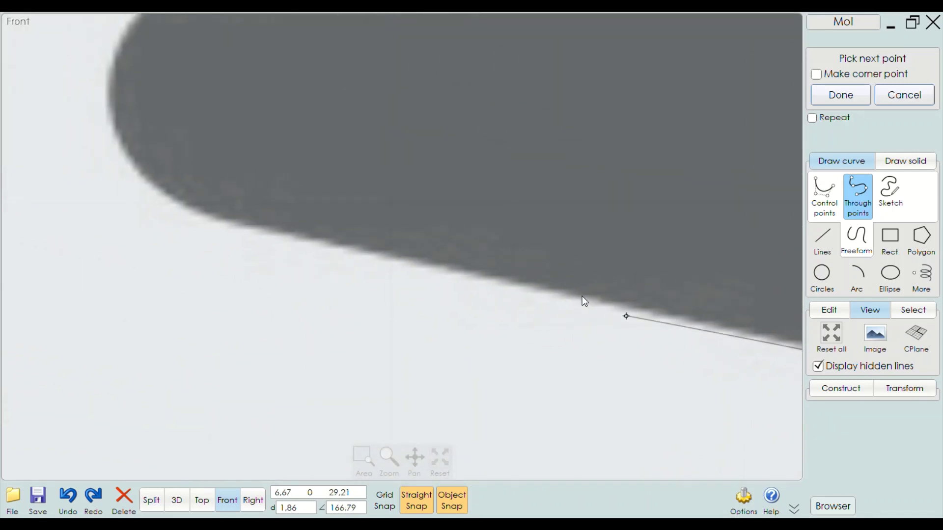
pyautogui.click(534, 285)
pyautogui.click(249, 229)
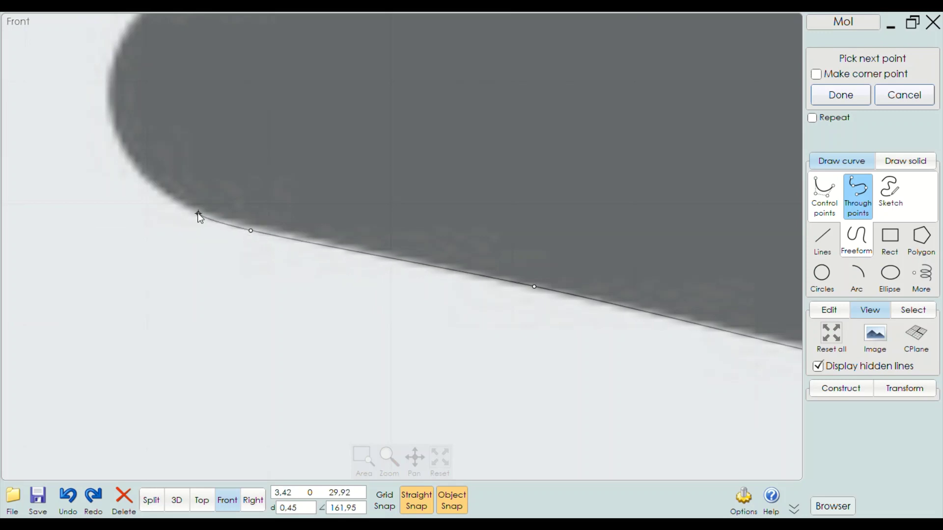
pyautogui.click(194, 214)
pyautogui.scroll(-1, 177, 228)
pyautogui.moveTo(177, 228); pyautogui.dragTo(361, 324, button='right')
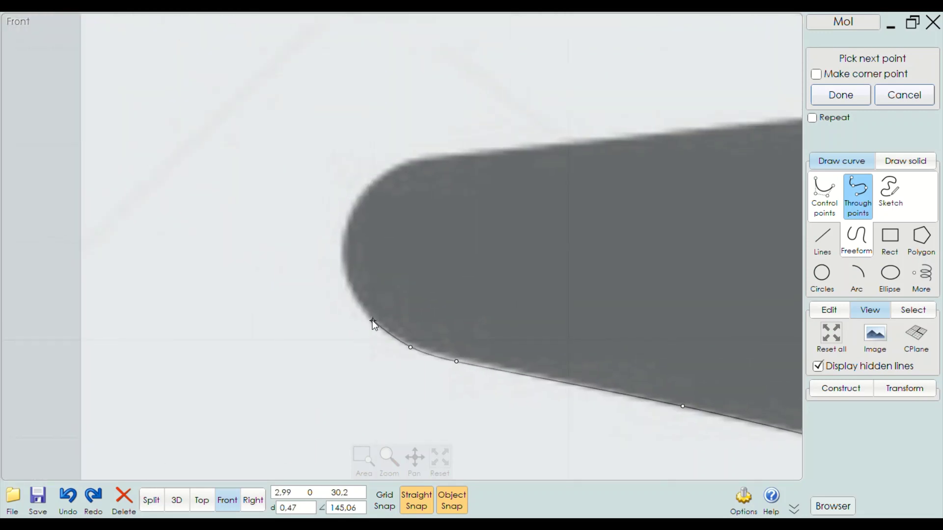
pyautogui.click(364, 304)
pyautogui.click(351, 286)
pyautogui.click(342, 249)
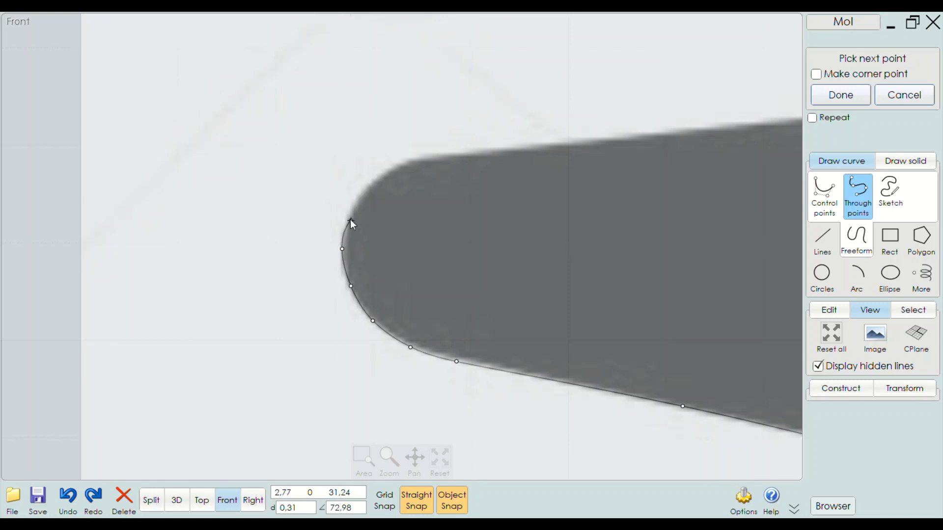
pyautogui.click(354, 205)
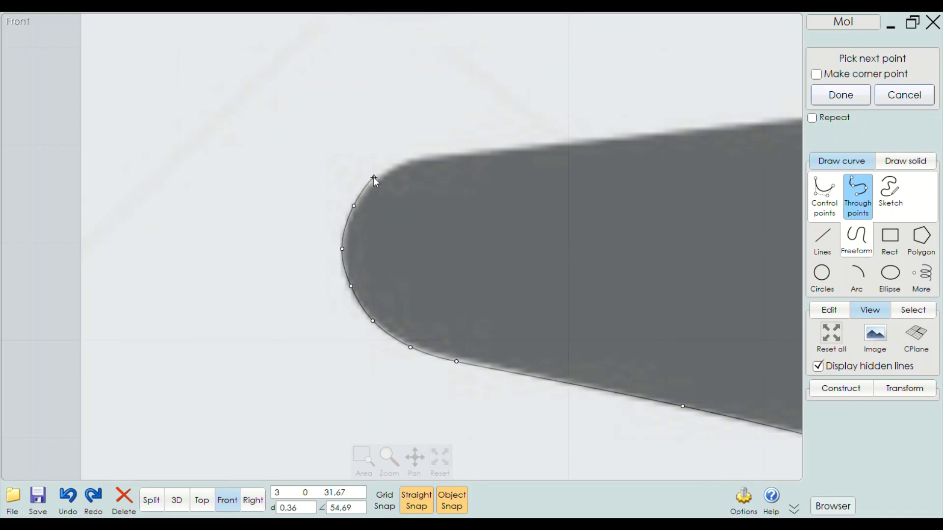
pyautogui.click(420, 156)
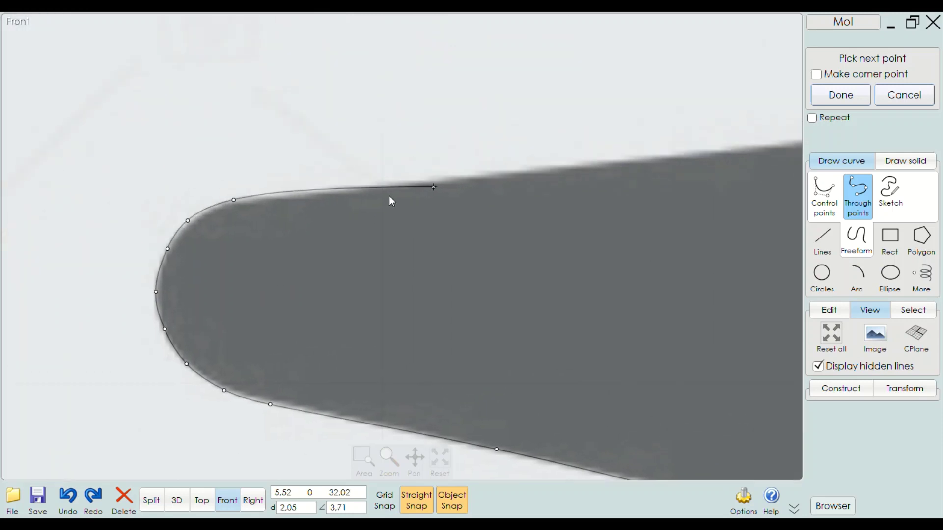
pyautogui.click(357, 199)
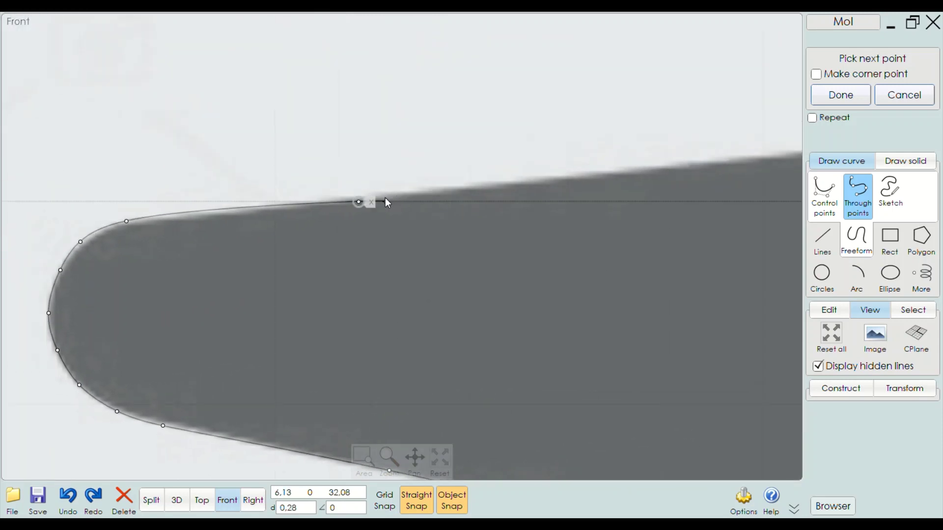
# Replace the misplaced points and trace the fin's top edge toward the rear
pyautogui.press('BackSpace')
pyautogui.click(196, 214)
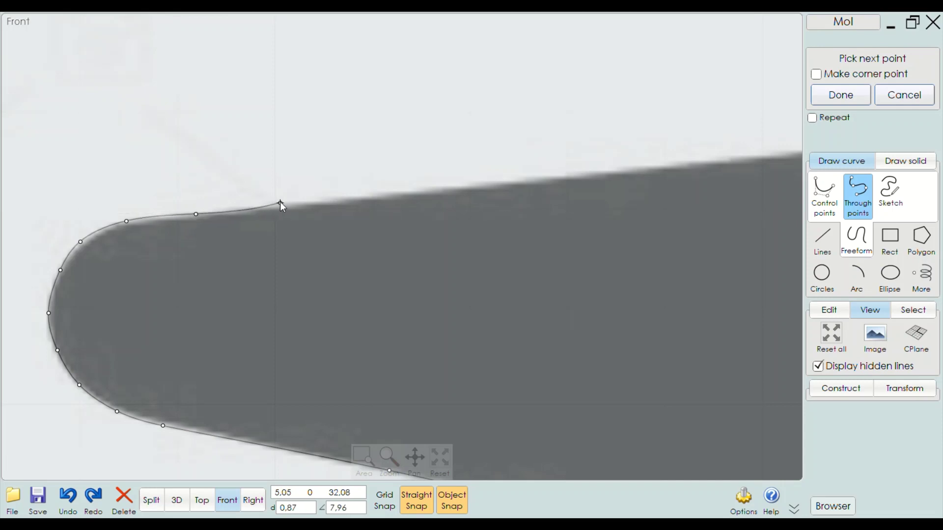
pyautogui.press('BackSpace')
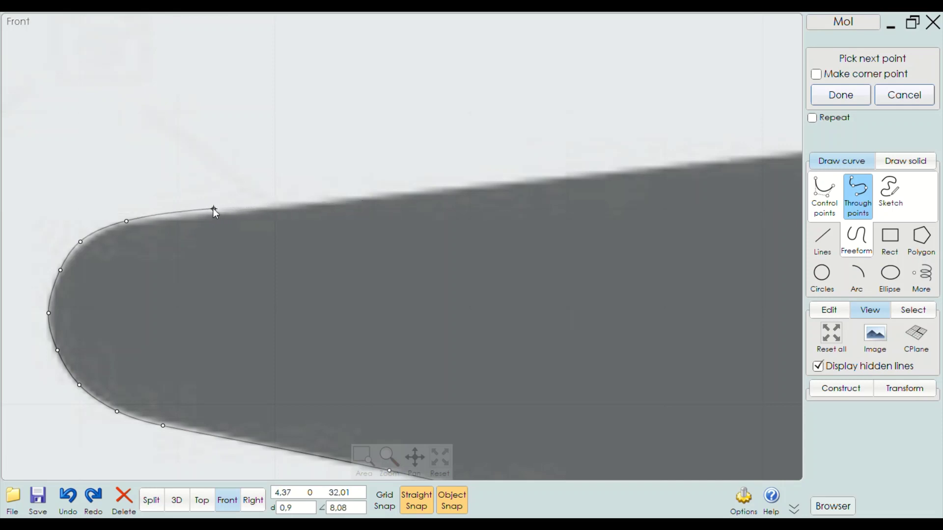
pyautogui.click(205, 214)
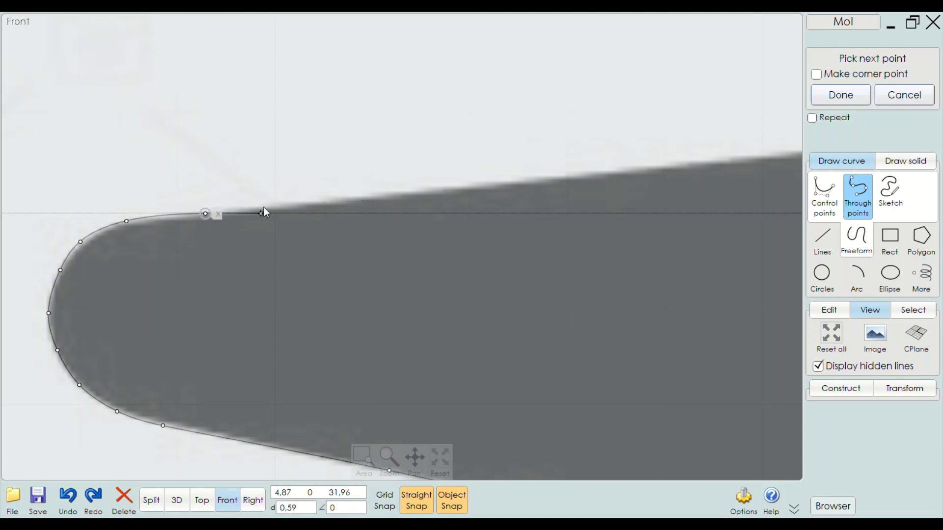
pyautogui.click(290, 208)
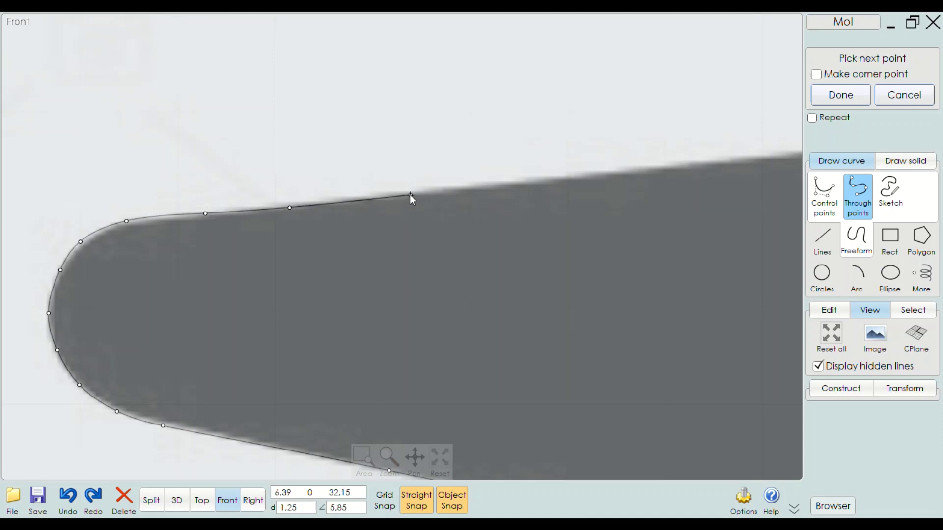
pyautogui.click(462, 188)
pyautogui.moveTo(632, 179); pyautogui.dragTo(329, 240, button='middle')
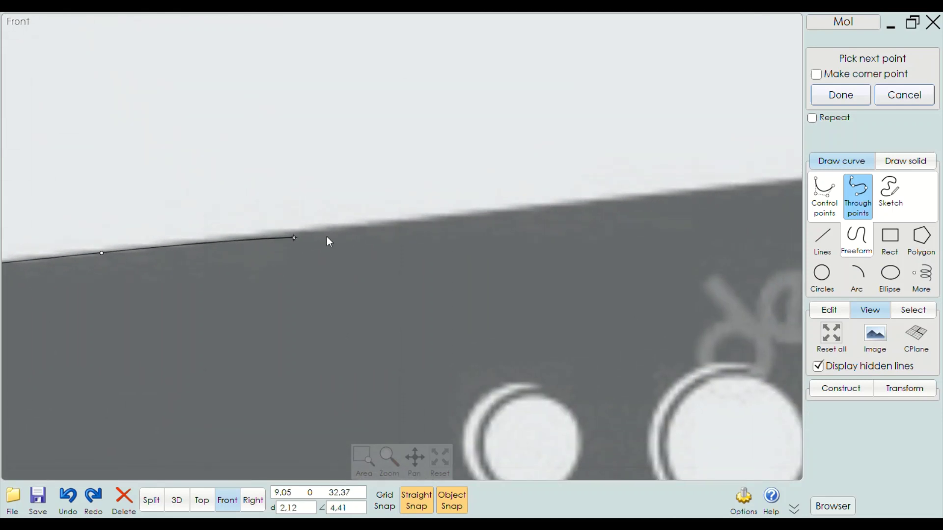
pyautogui.click(446, 216)
pyautogui.scroll(-1, 784, 210)
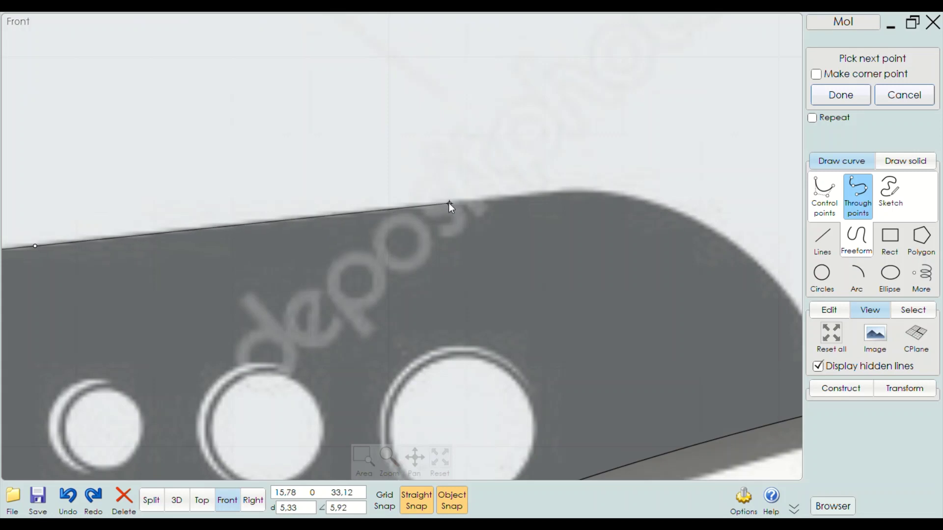
pyautogui.click(450, 202)
pyautogui.scroll(2, 541, 196)
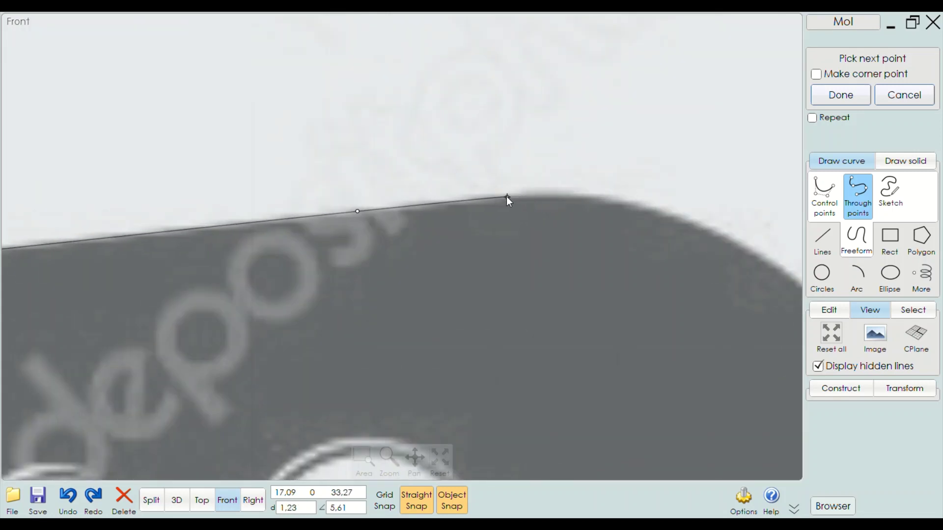
# Trace the fin's crest and back edge down to the body, then finish the curve
pyautogui.click(506, 197)
pyautogui.click(553, 197)
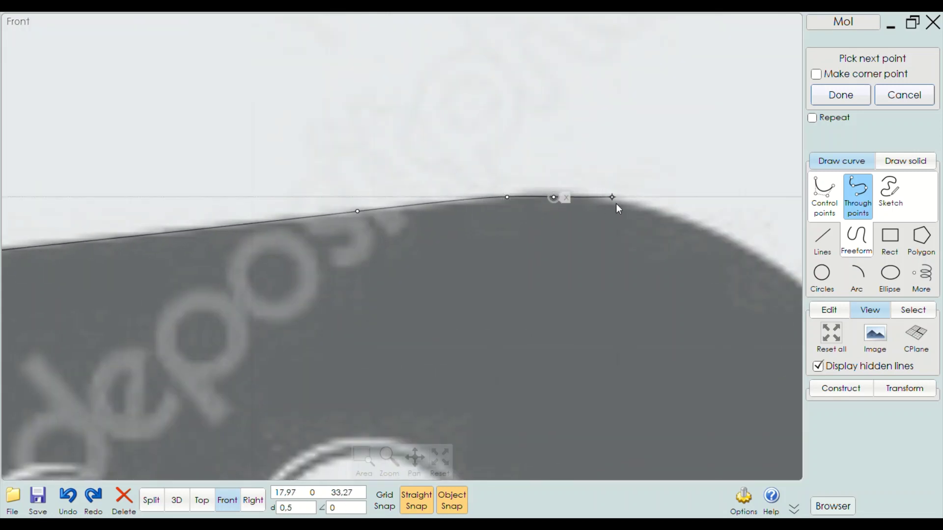
pyautogui.click(625, 204)
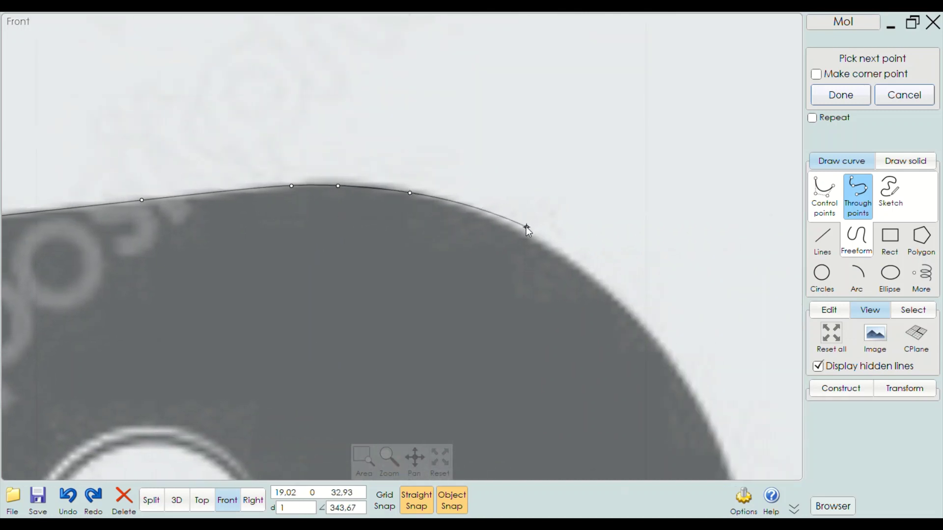
pyautogui.click(523, 231)
pyautogui.click(656, 337)
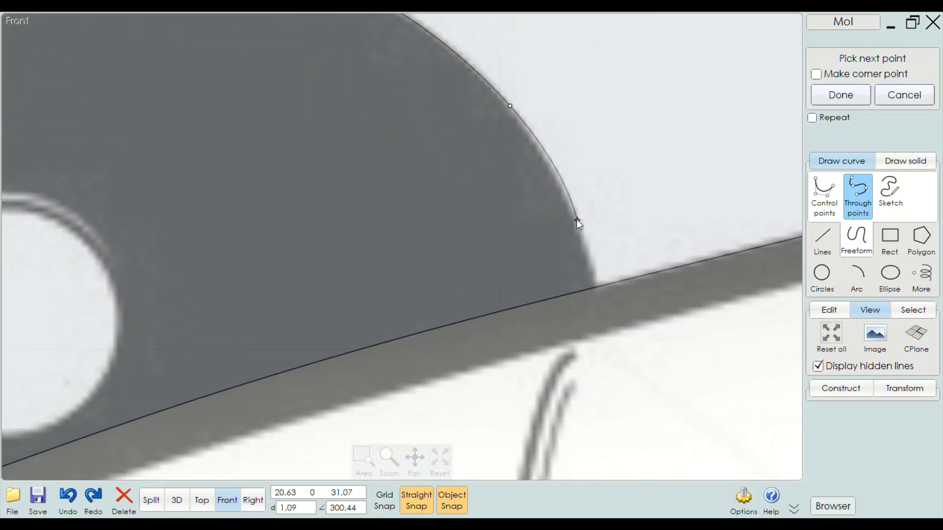
pyautogui.click(577, 220)
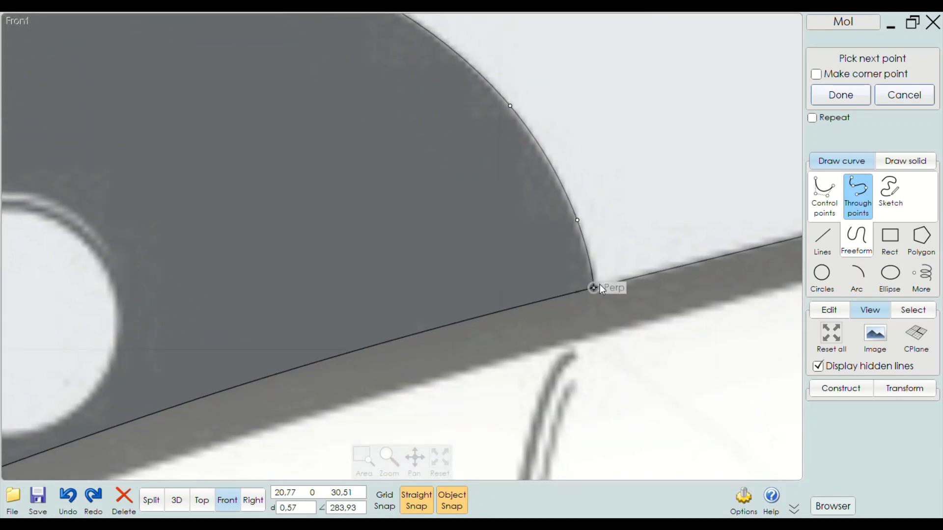
pyautogui.click(600, 284)
pyautogui.rightClick(600, 285)
pyautogui.scroll(-3, 642, 221)
pyautogui.scroll(-3, 364, 227)
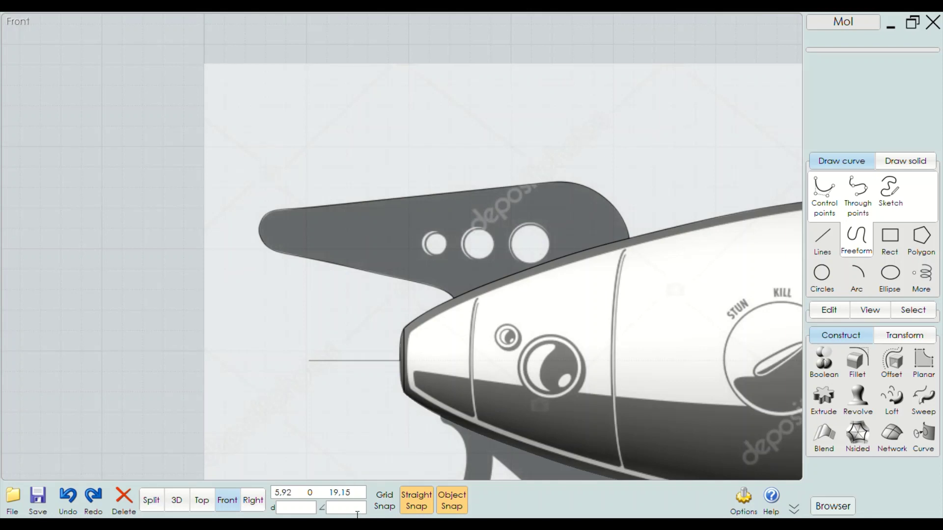
# In the 3D view, preview an extrusion of the fin curve and cancel it
pyautogui.click(177, 501)
pyautogui.scroll(-2, 291, 360)
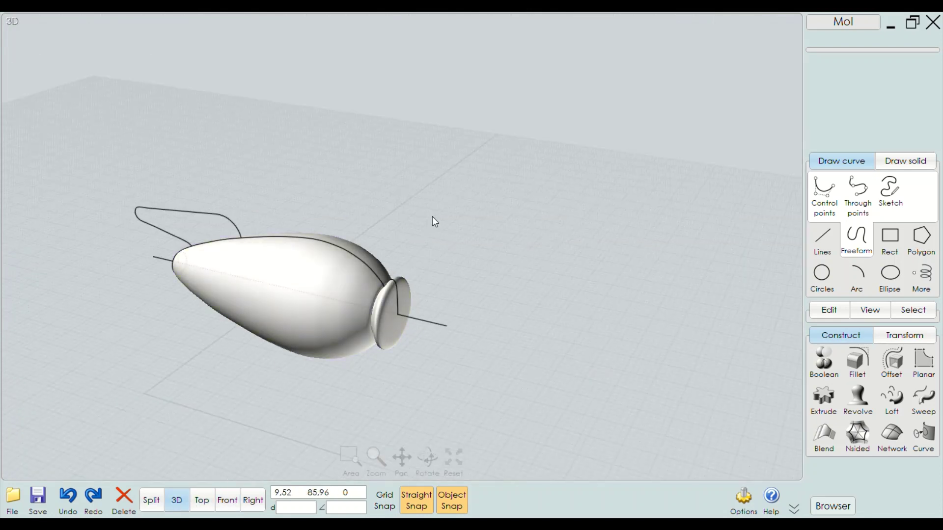
pyautogui.scroll(3, 125, 217)
pyautogui.scroll(2, 147, 226)
pyautogui.scroll(-3, 230, 261)
pyautogui.click(415, 235)
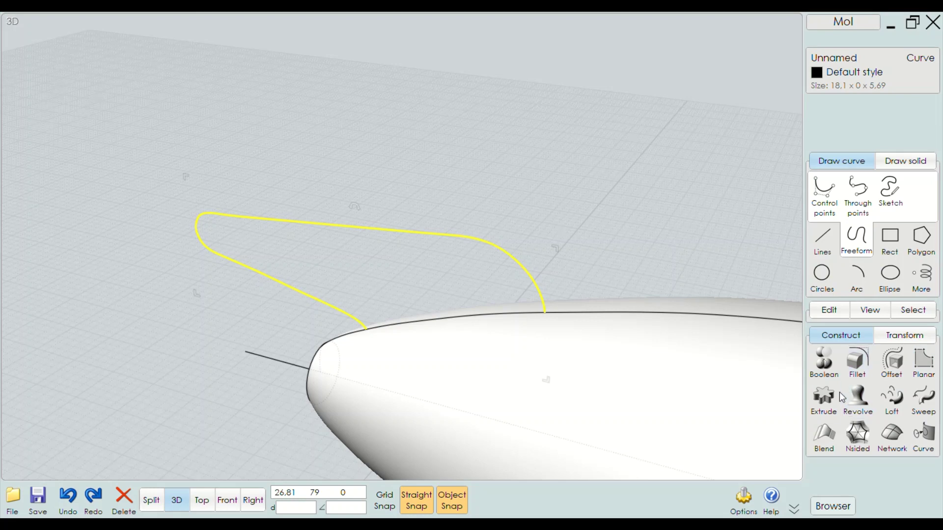
pyautogui.click(827, 398)
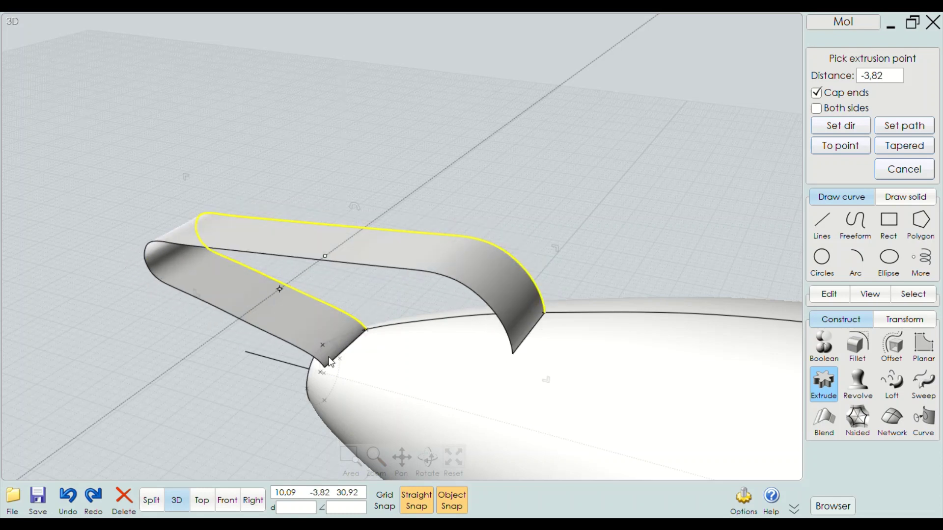
pyautogui.press('Escape')
# Return to the Front view and reselect the fin outline curve
pyautogui.click(211, 501)
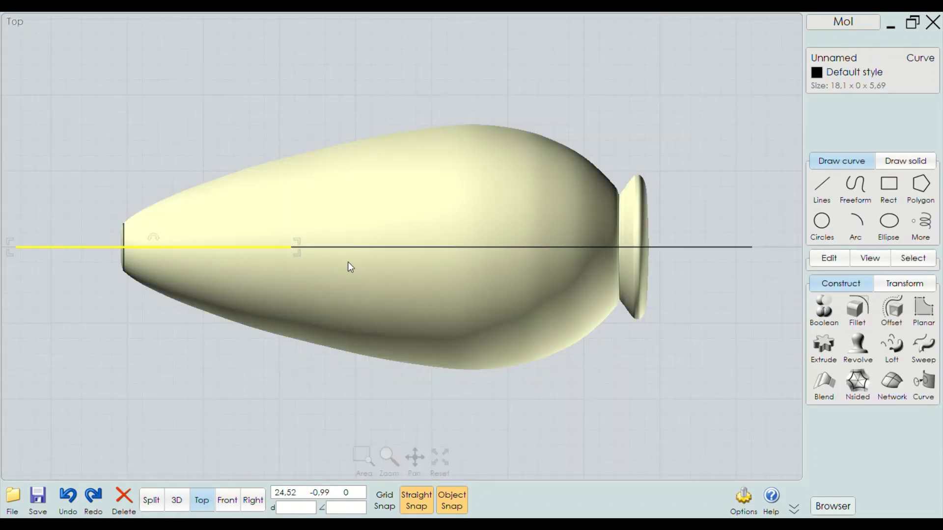
pyautogui.click(228, 500)
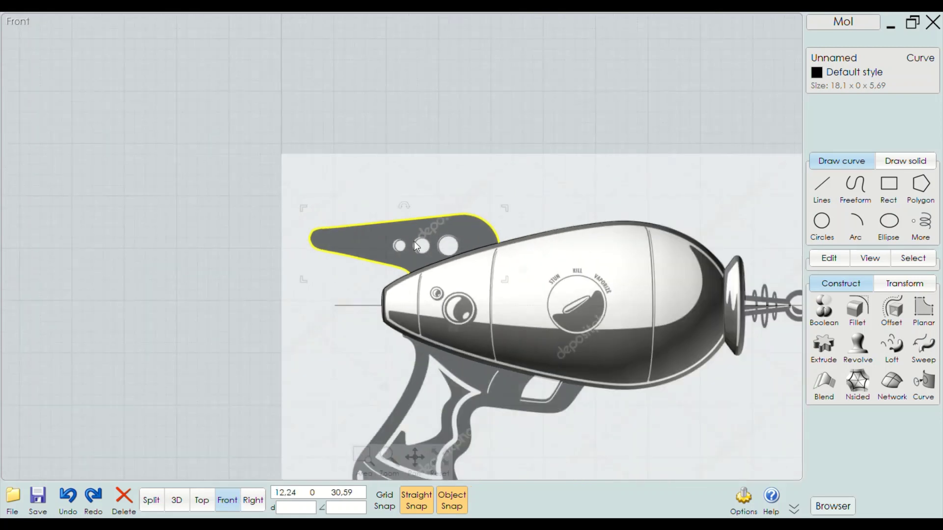
pyautogui.scroll(3, 415, 245)
pyautogui.click(79, 308)
pyautogui.scroll(2, 315, 290)
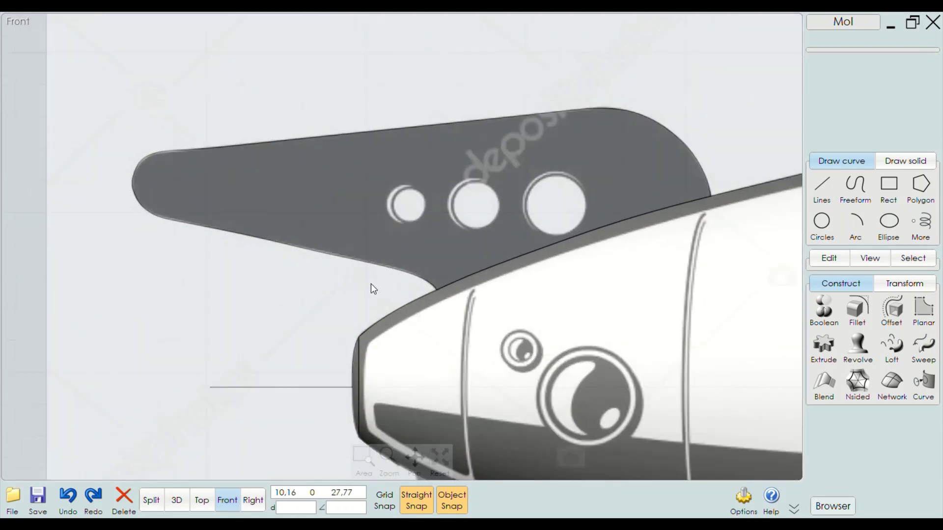
pyautogui.click(409, 274)
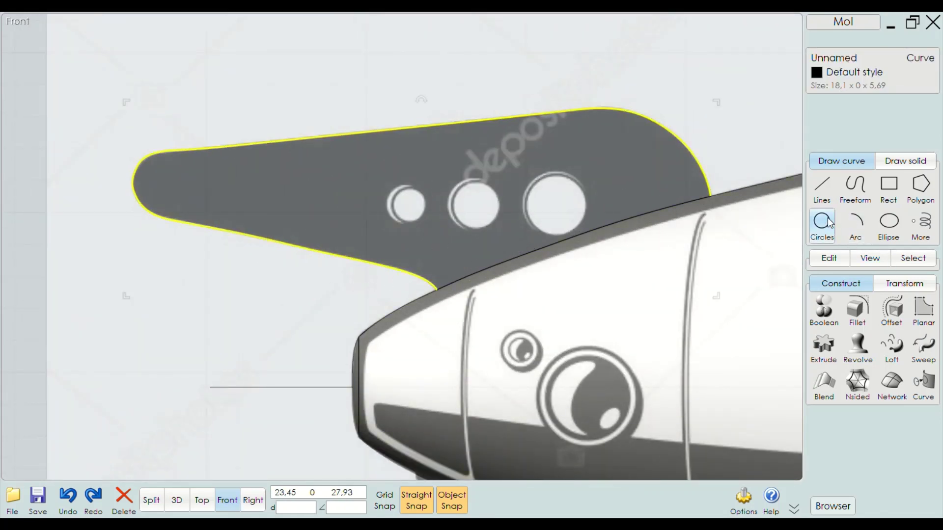
# Draw a line from the fin's back contact point to its front base
pyautogui.click(821, 189)
pyautogui.click(735, 207)
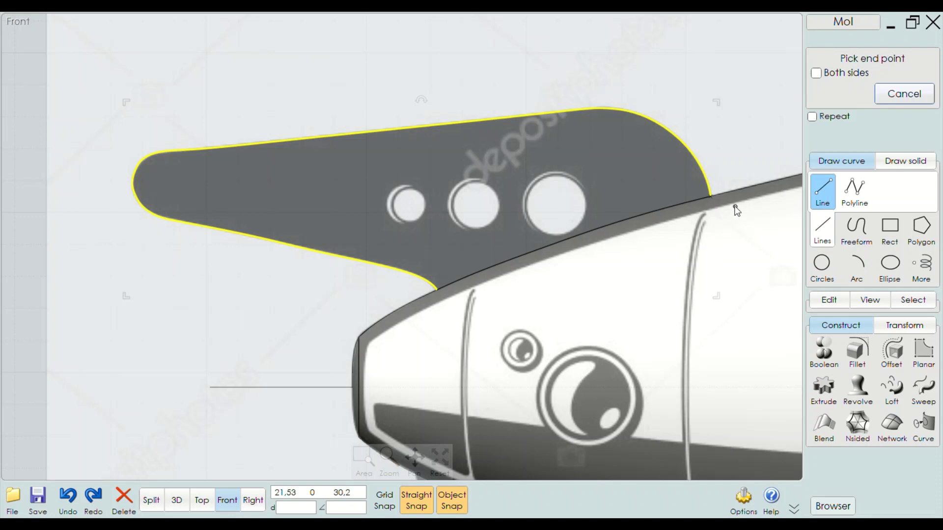
pyautogui.click(437, 324)
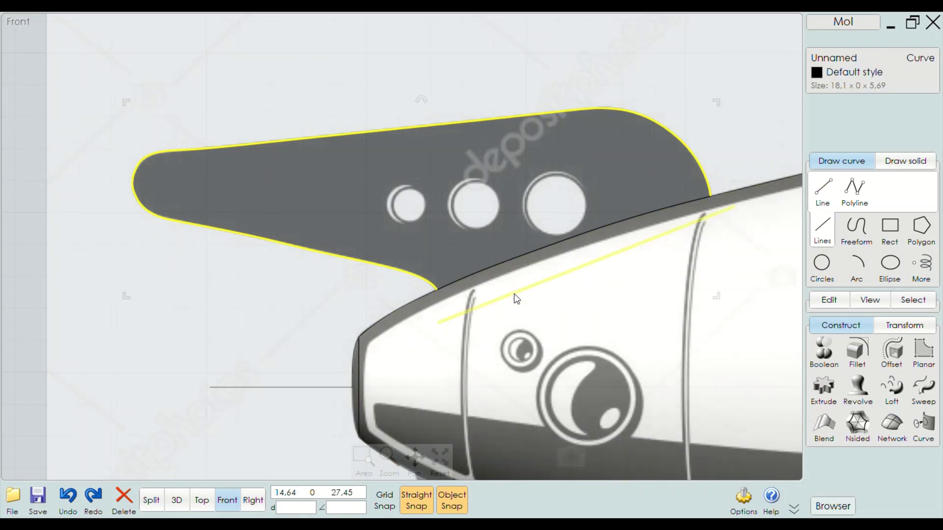
pyautogui.scroll(-1, 518, 246)
pyautogui.scroll(2, 392, 244)
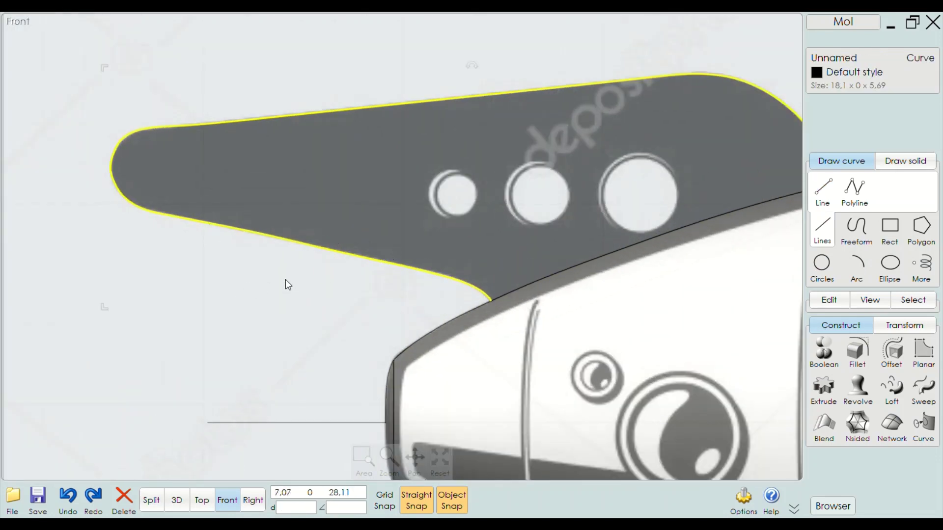
pyautogui.scroll(-2, 285, 281)
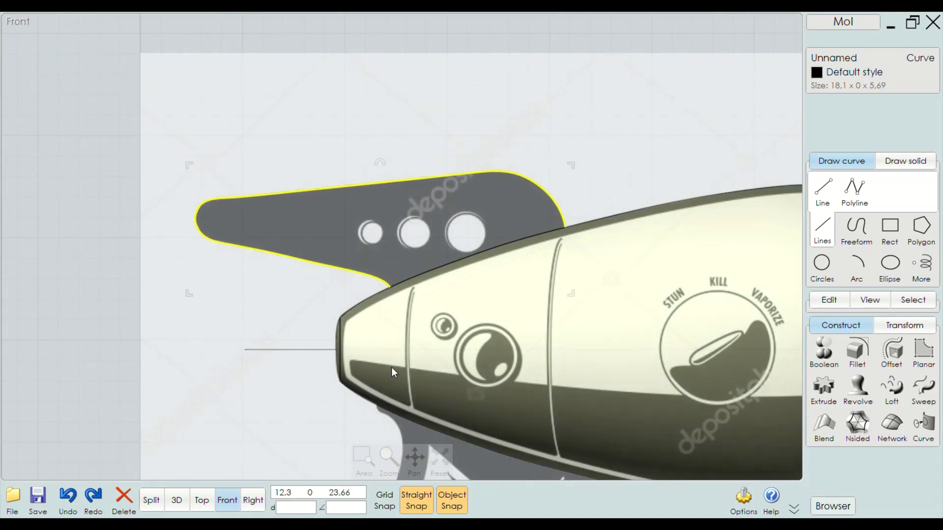
pyautogui.scroll(2, 378, 314)
pyautogui.scroll(2, 344, 285)
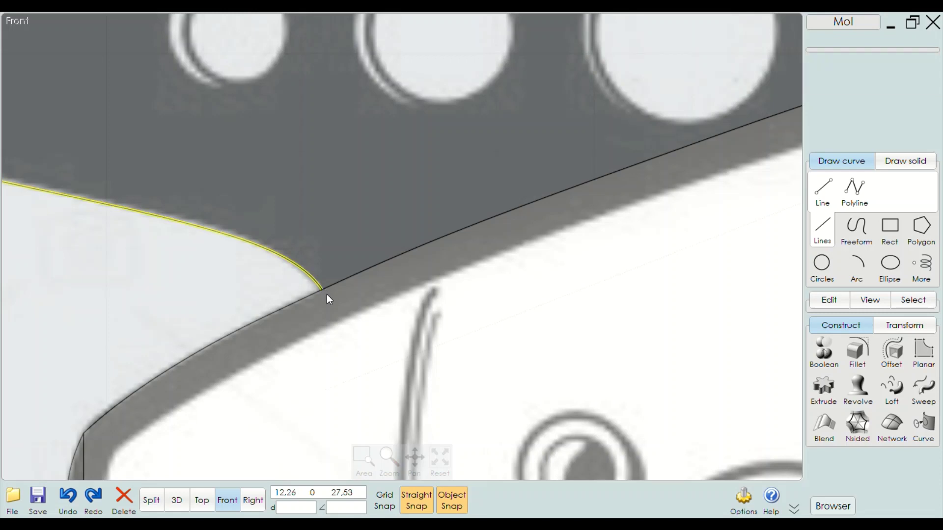
pyautogui.scroll(-2, 364, 285)
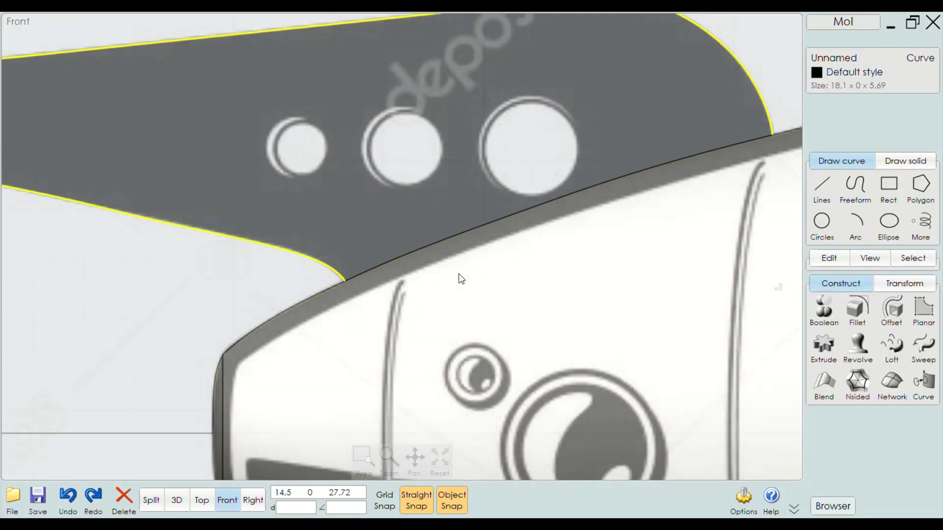
pyautogui.scroll(-2, 459, 273)
# Draw another line from the fin's front to back contact points, then select the body
pyautogui.click(816, 187)
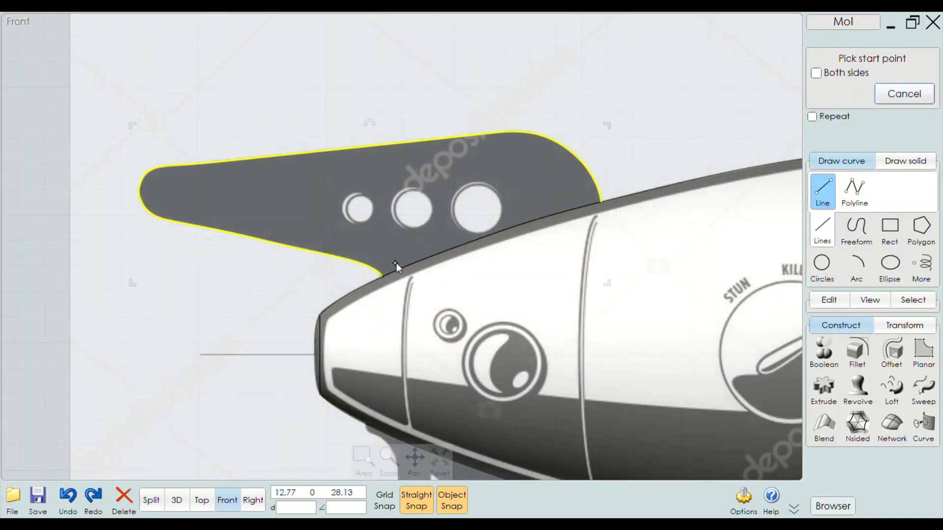
pyautogui.scroll(2, 383, 289)
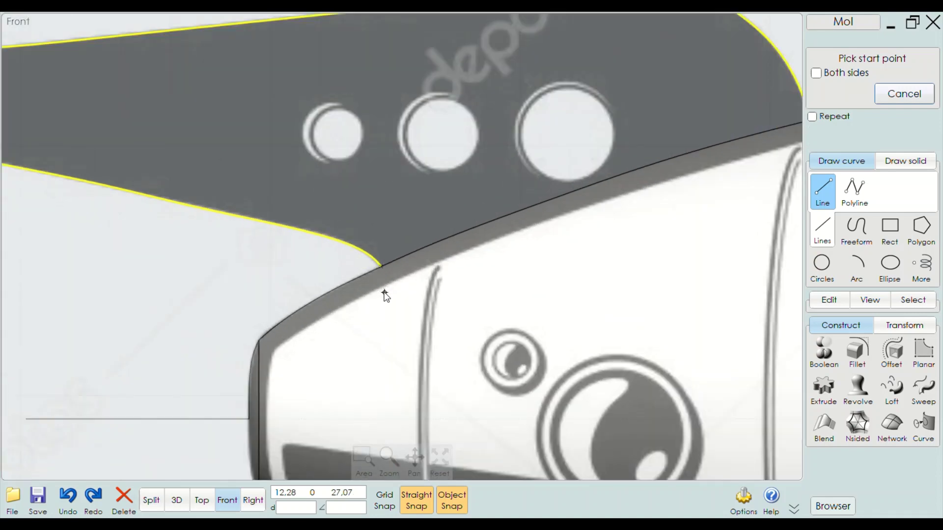
pyautogui.click(385, 291)
pyautogui.scroll(-1, 688, 167)
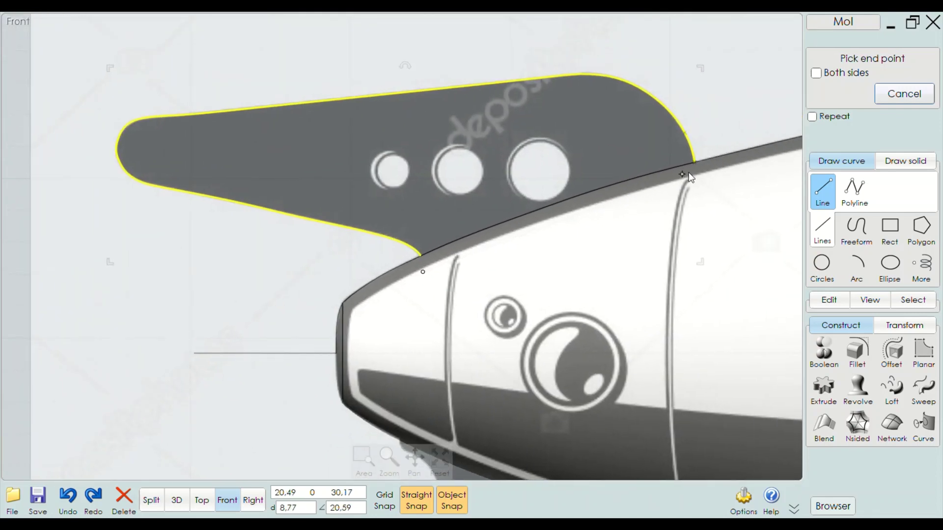
pyautogui.click(694, 162)
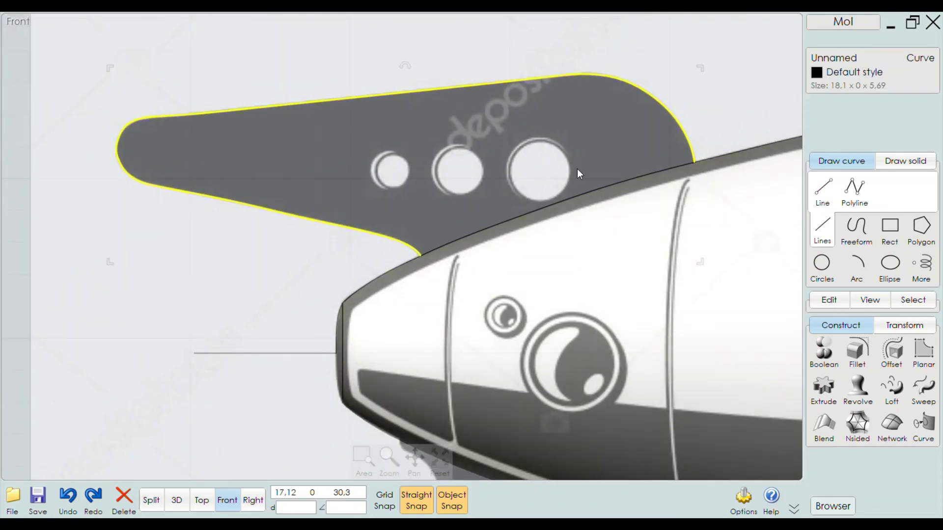
pyautogui.scroll(-2, 350, 206)
pyautogui.click(590, 210)
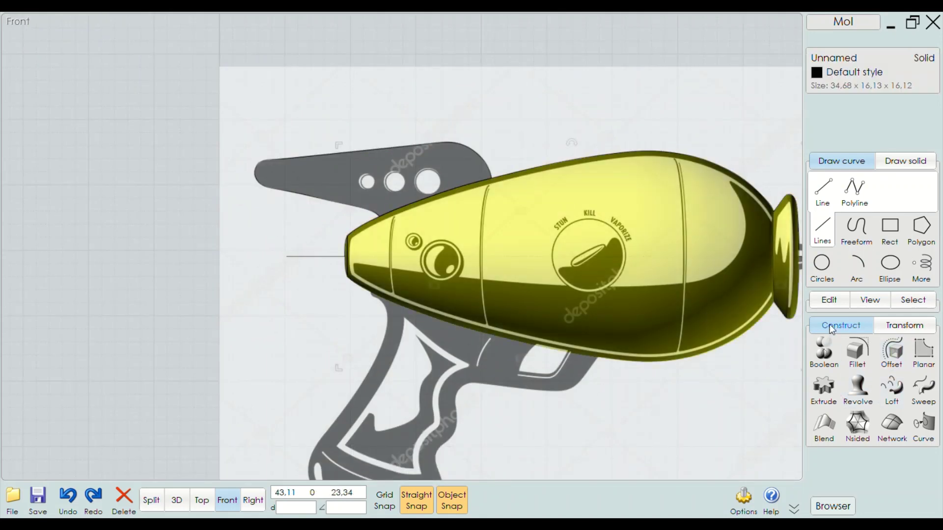
# Hide the gun body and draw the straight base line under the fin
pyautogui.click(829, 299)
pyautogui.click(827, 397)
pyautogui.scroll(3, 406, 176)
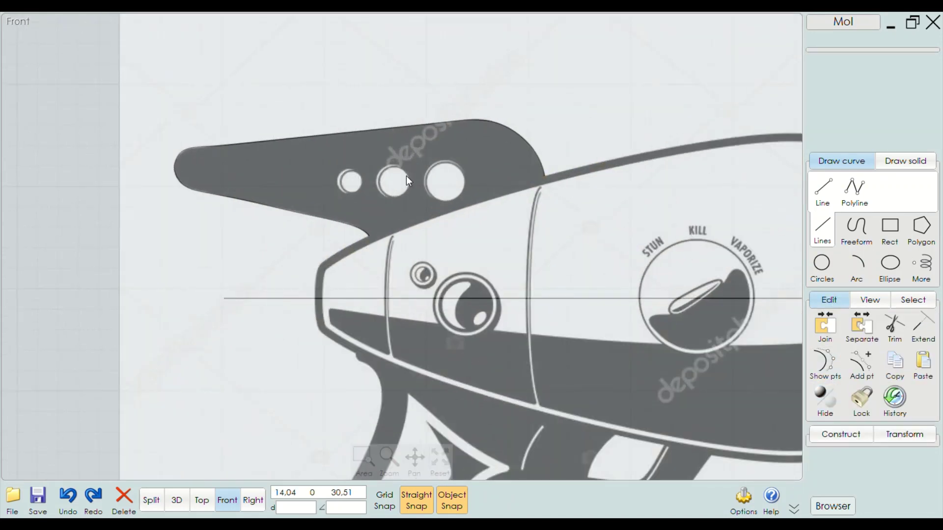
pyautogui.scroll(2, 430, 222)
pyautogui.click(823, 191)
pyautogui.scroll(2, 344, 283)
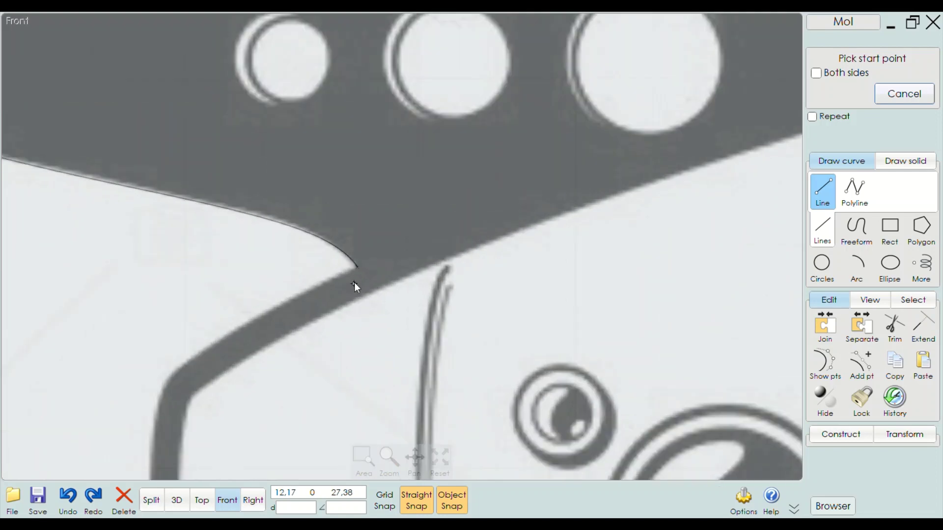
pyautogui.click(360, 278)
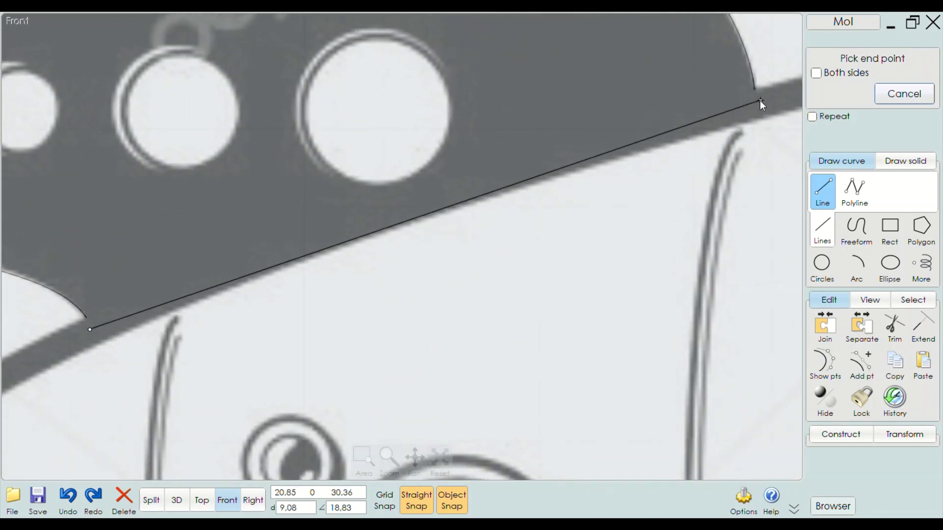
pyautogui.click(760, 101)
pyautogui.scroll(-3, 732, 144)
pyautogui.scroll(1, 476, 187)
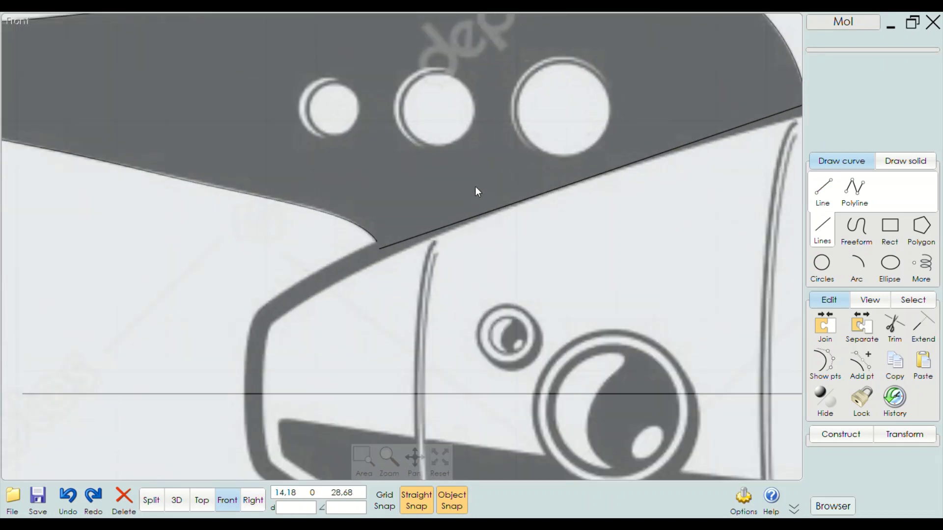
pyautogui.scroll(2, 306, 281)
pyautogui.scroll(1, 429, 190)
# Show the fin curve's points and snap both its ends onto the base line's endpoints
pyautogui.click(432, 193)
pyautogui.scroll(1, 436, 197)
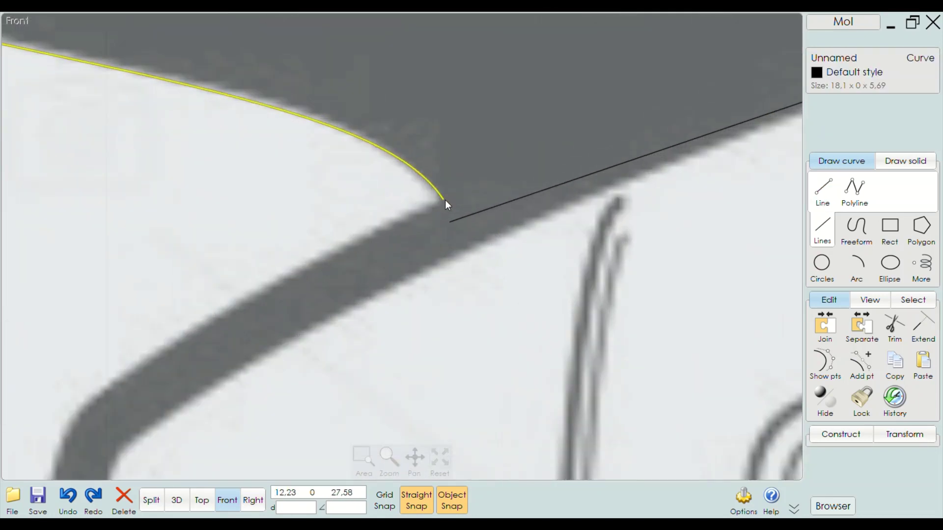
pyautogui.click(837, 369)
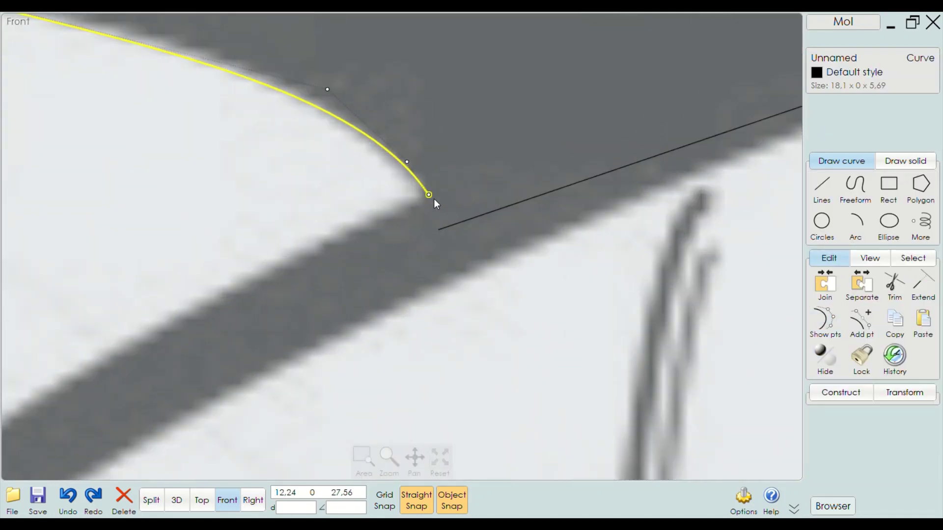
pyautogui.moveTo(433, 199); pyautogui.dragTo(438, 227)
pyautogui.scroll(-1, 356, 244)
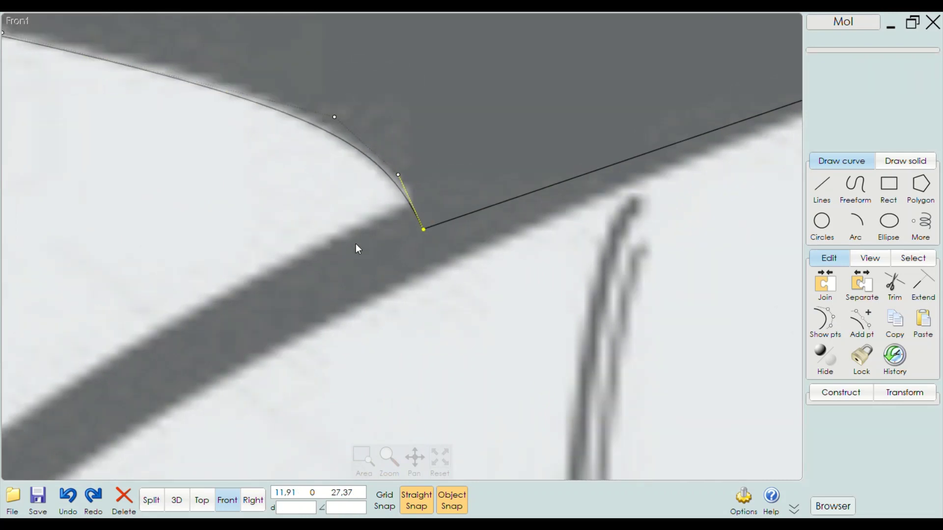
pyautogui.scroll(-3, 356, 244)
pyautogui.moveTo(685, 191)
pyautogui.mouseDown(button='middle')
pyautogui.moveTo(316, 338)
pyautogui.moveTo(547, 259)
pyautogui.mouseUp(button='middle')
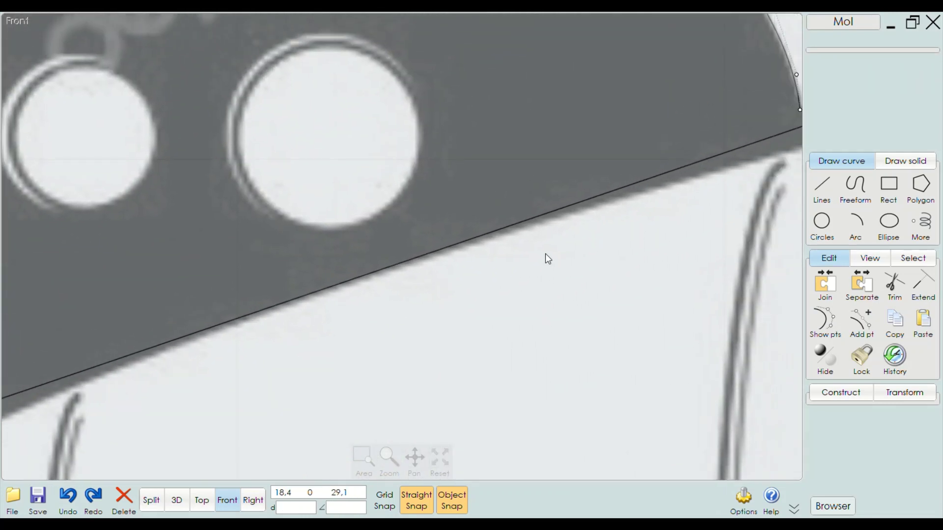
pyautogui.scroll(2, 548, 259)
pyautogui.scroll(1, 595, 184)
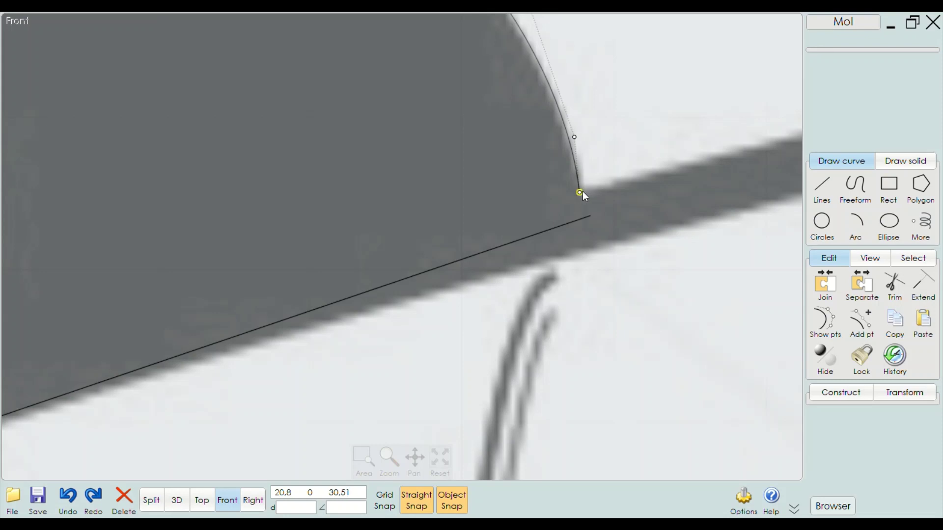
pyautogui.moveTo(583, 193); pyautogui.dragTo(588, 214)
pyautogui.scroll(-3, 589, 213)
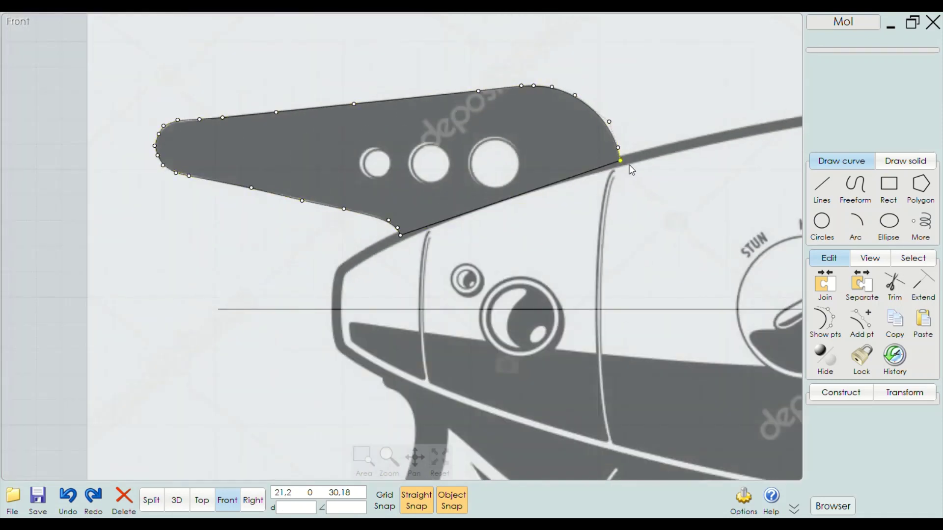
# Clear the selection and hide the fin curve's control points
pyautogui.scroll(-2, 312, 236)
pyautogui.scroll(2, 381, 250)
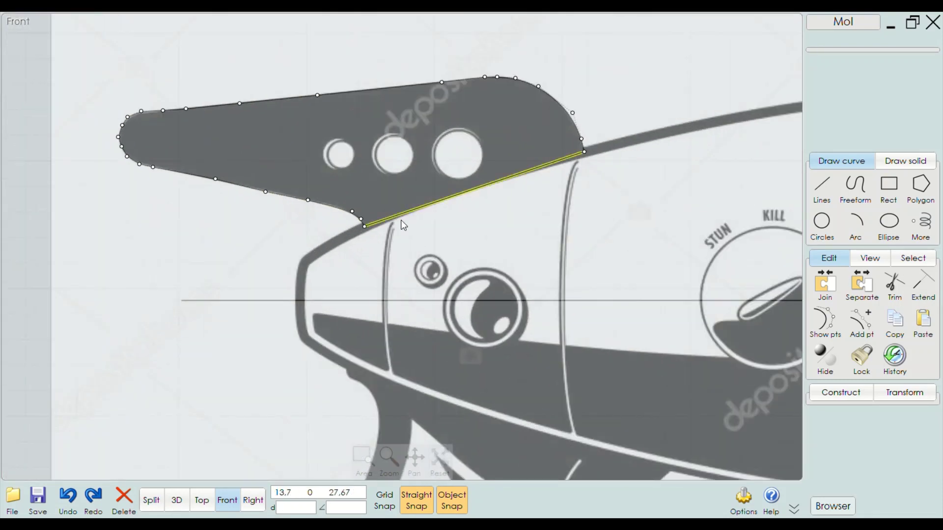
pyautogui.click(400, 216)
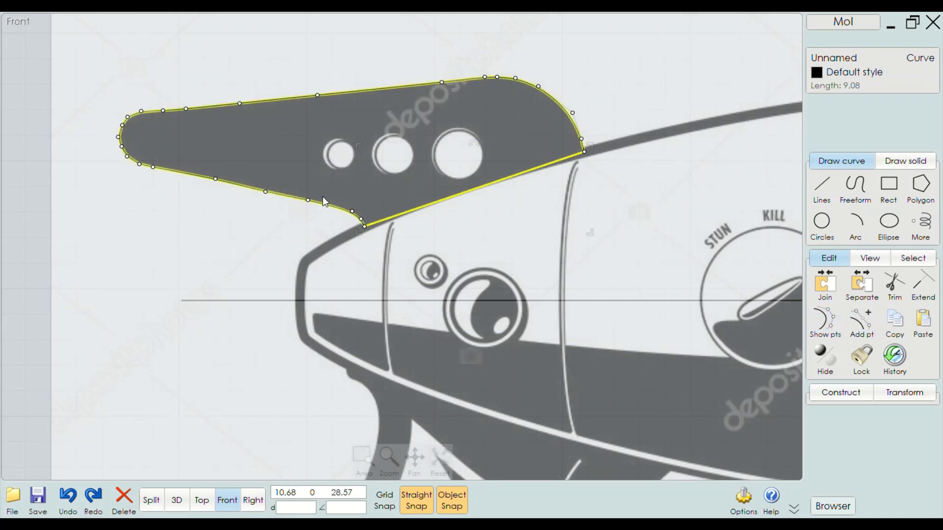
pyautogui.click(795, 317)
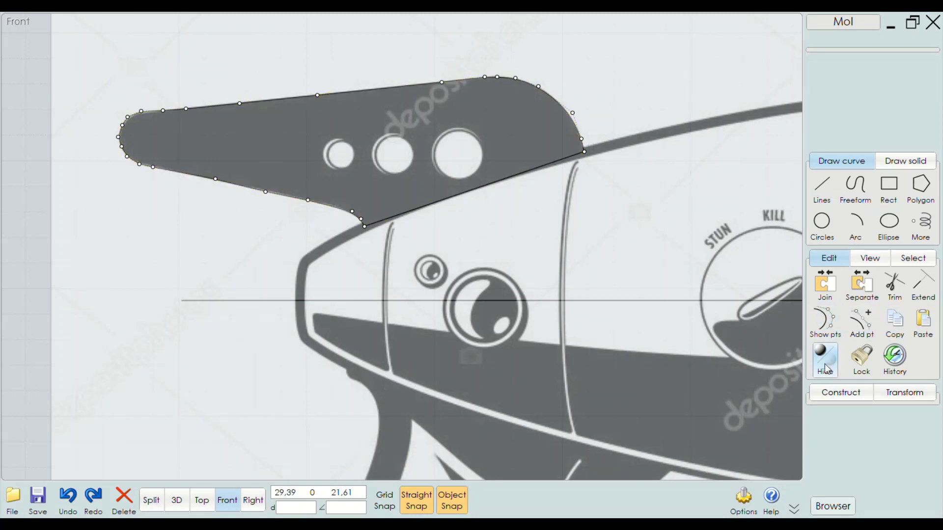
pyautogui.click(821, 323)
# Join the fin's curved top and base line with Edit > Join, then view in 3D
pyautogui.scroll(2, 357, 216)
pyautogui.click(358, 217)
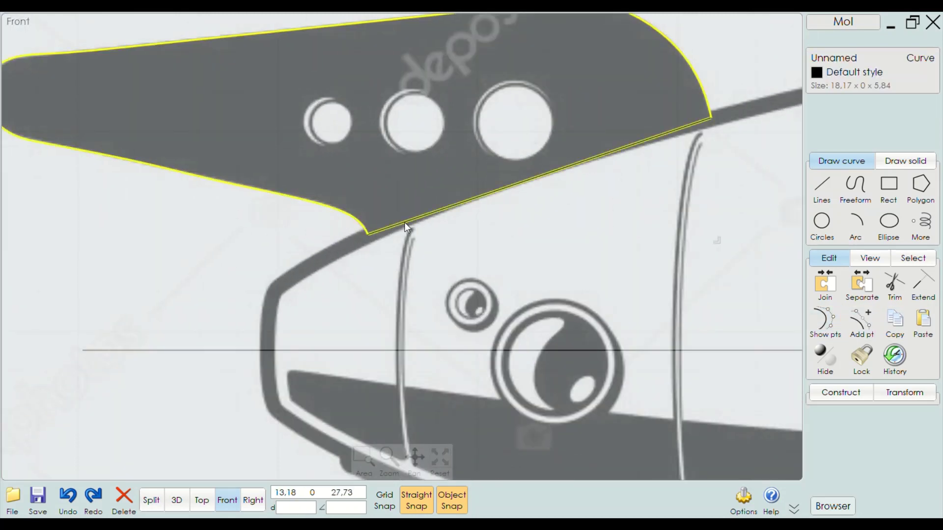
pyautogui.click(408, 223)
pyautogui.click(825, 284)
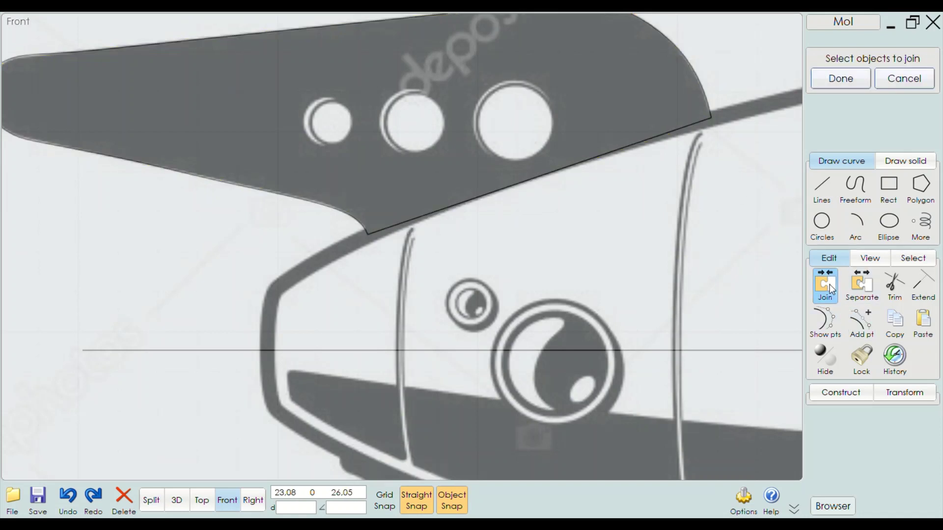
pyautogui.scroll(-2, 661, 280)
pyautogui.click(165, 277)
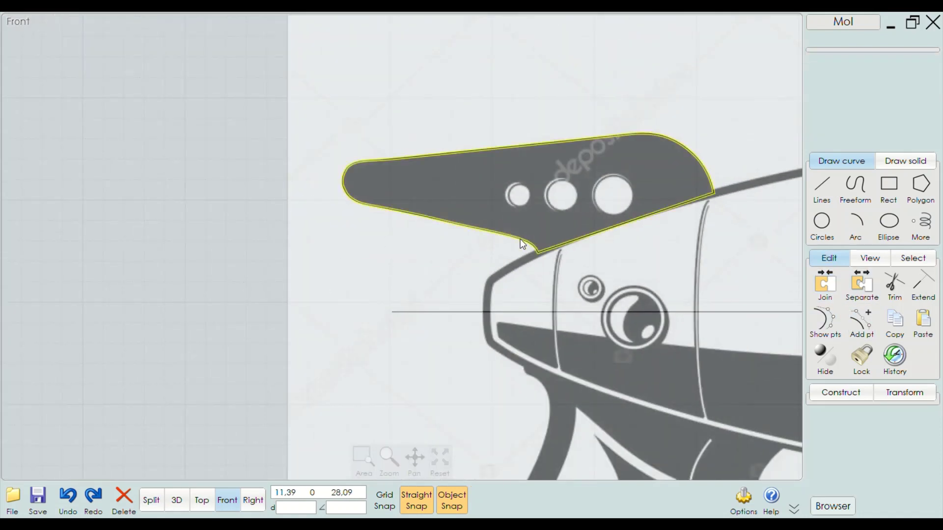
pyautogui.click(177, 501)
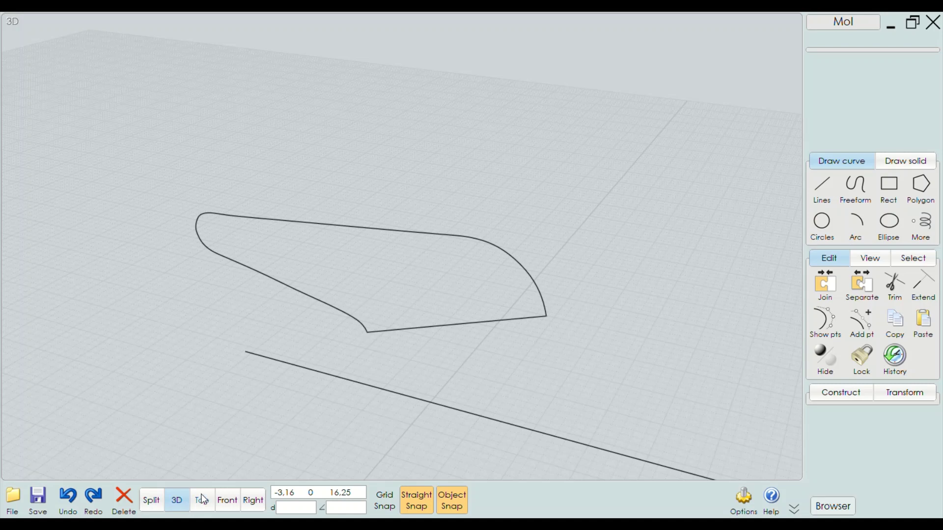
# Select only the closed fin outline, briefly hiding and reshowing objects along the way
pyautogui.click(485, 240)
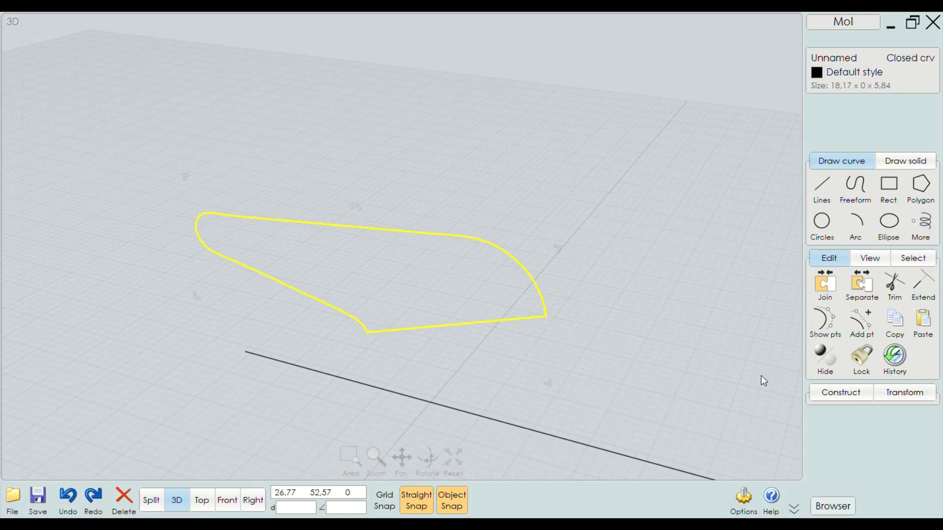
pyautogui.click(822, 357)
pyautogui.rightClick(819, 358)
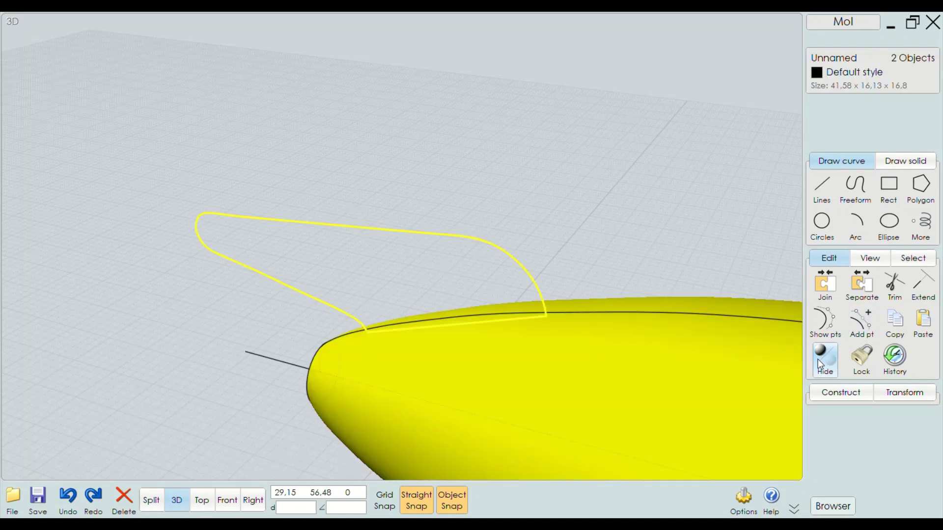
pyautogui.click(463, 269)
pyautogui.click(489, 246)
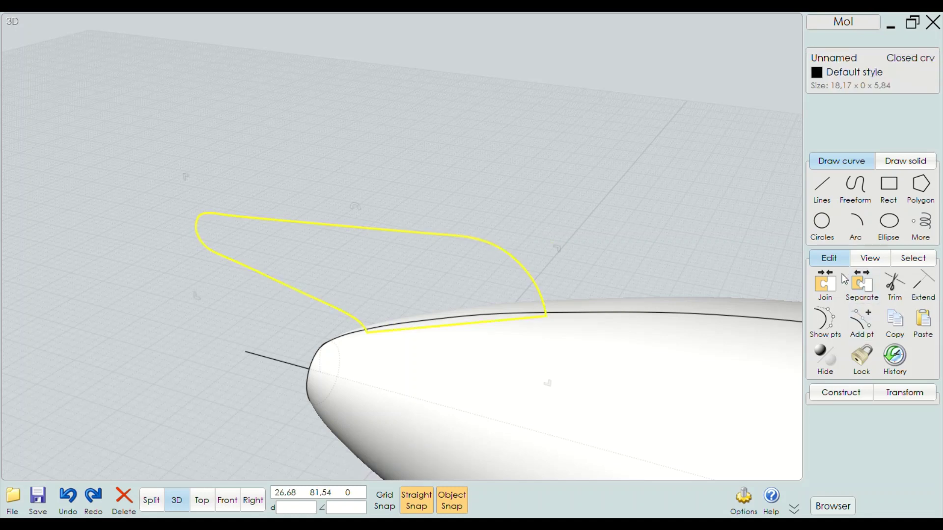
# Extrude the fin outline to a -1.5 distance in Split view to form a thin slab
pyautogui.click(841, 392)
pyautogui.click(823, 381)
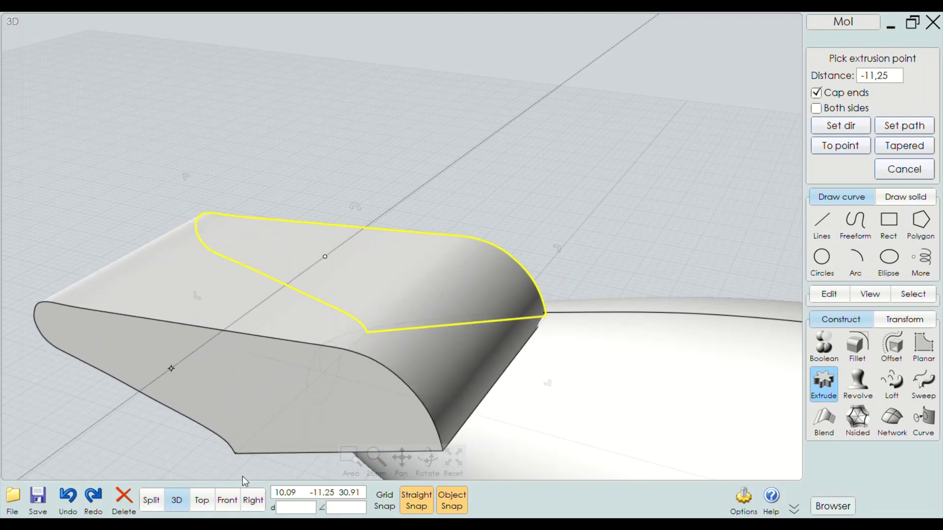
pyautogui.click(151, 500)
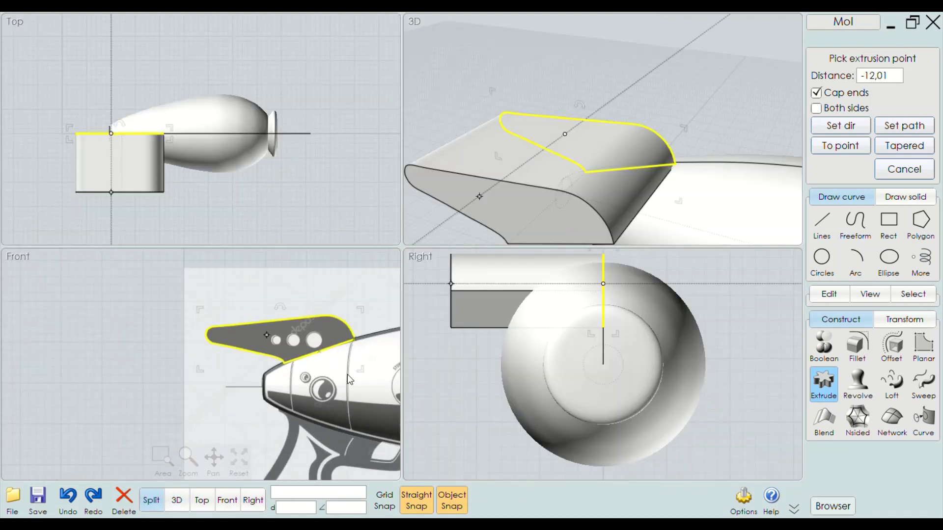
pyautogui.scroll(-3, 285, 354)
pyautogui.scroll(1, 106, 135)
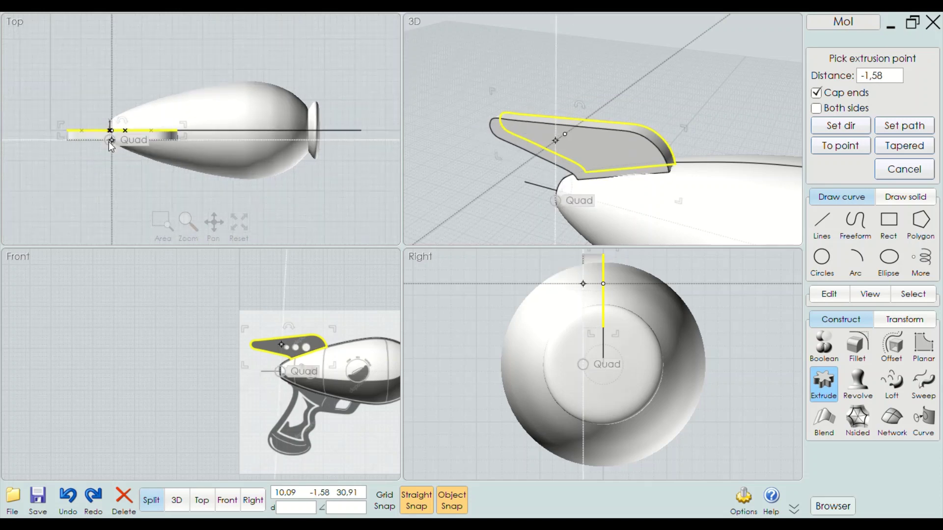
pyautogui.scroll(2, 109, 141)
pyautogui.scroll(1, 109, 143)
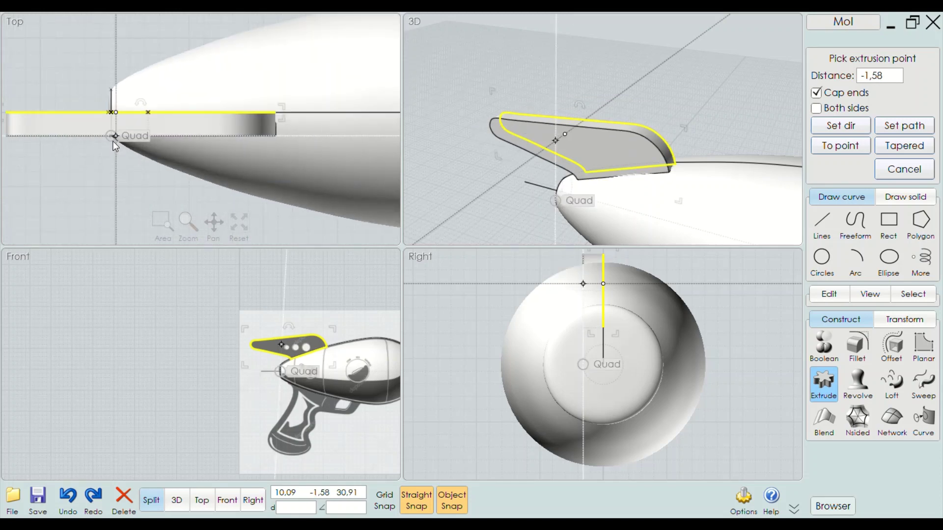
pyautogui.scroll(1, 114, 139)
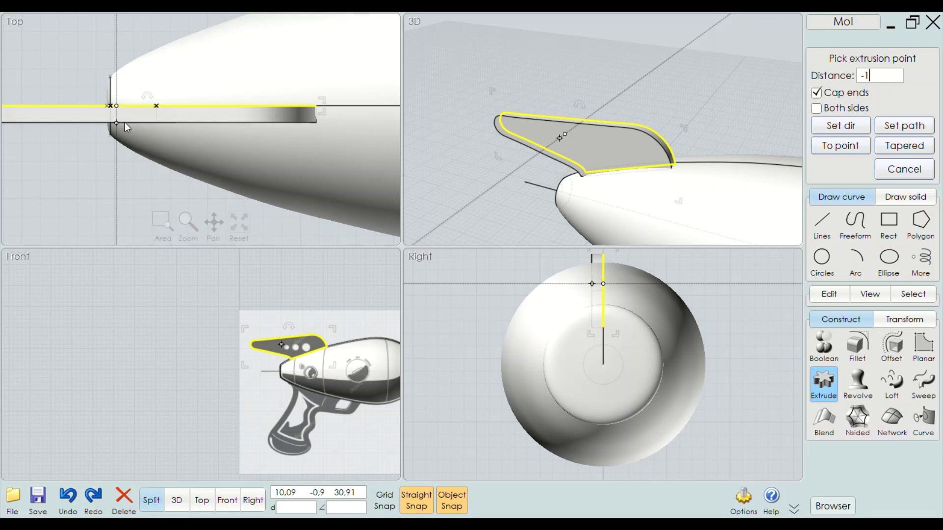
pyautogui.write(',50')
pyautogui.press('Return')
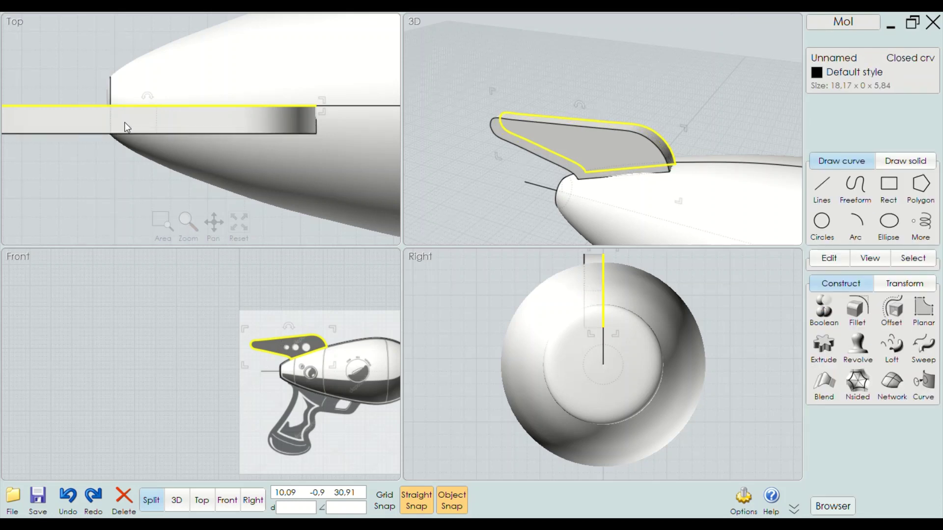
# Inspect the new fin slab by selecting it, clearing the selection and zooming
pyautogui.click(638, 83)
pyautogui.click(618, 120)
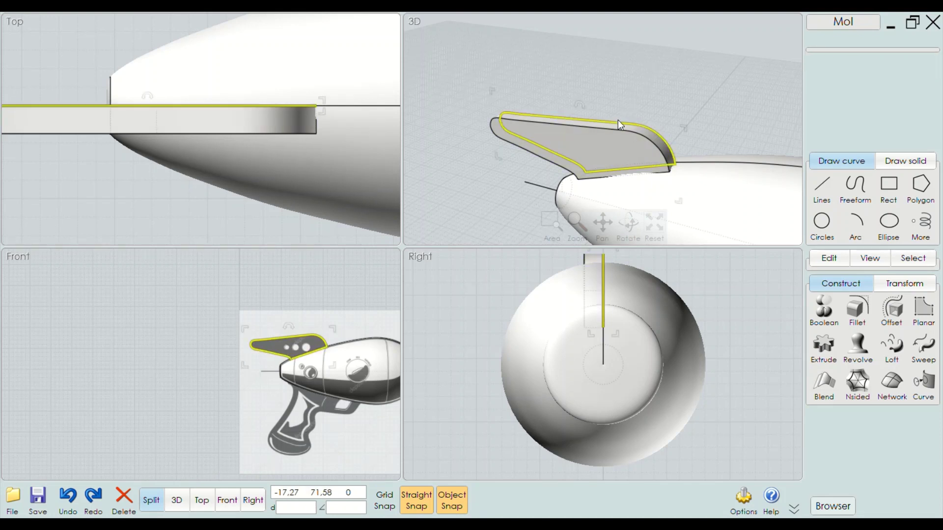
pyautogui.click(662, 117)
pyautogui.scroll(-2, 636, 117)
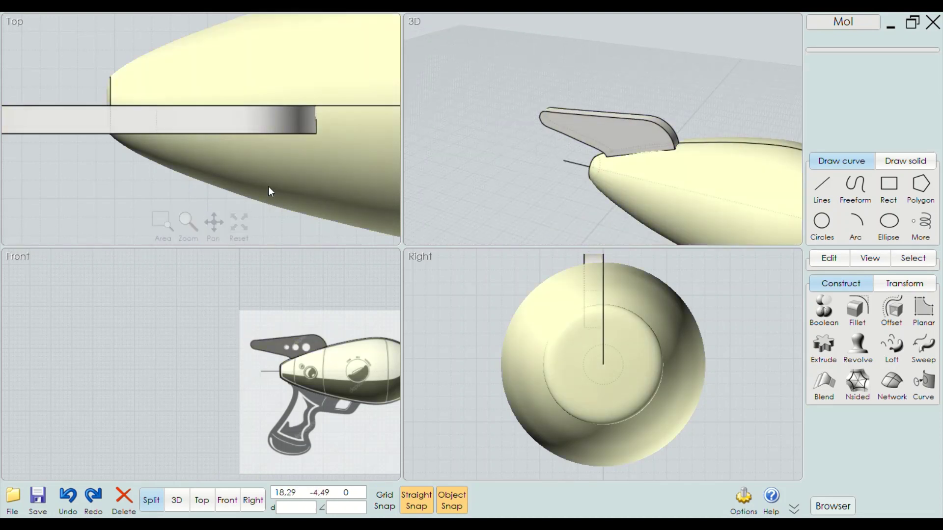
pyautogui.scroll(-2, 336, 141)
pyautogui.scroll(-1, 562, 325)
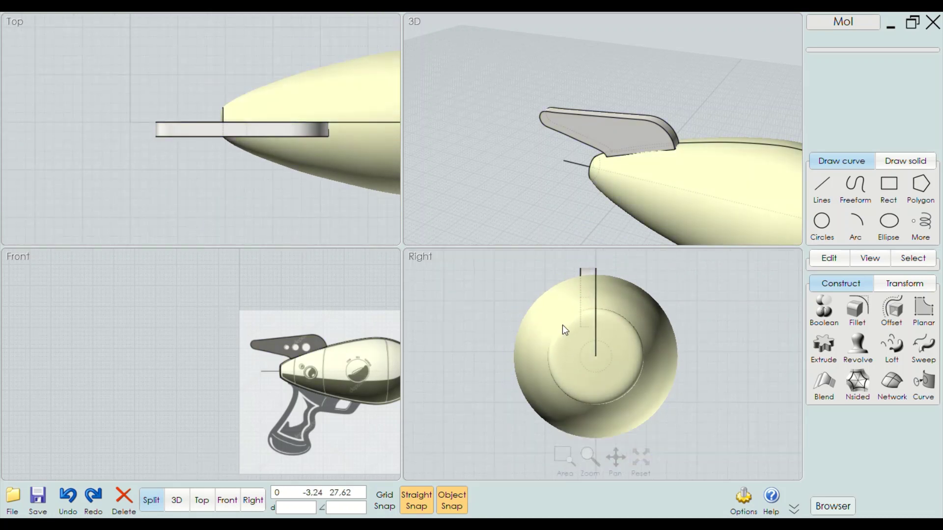
pyautogui.scroll(2, 615, 297)
pyautogui.scroll(-2, 564, 338)
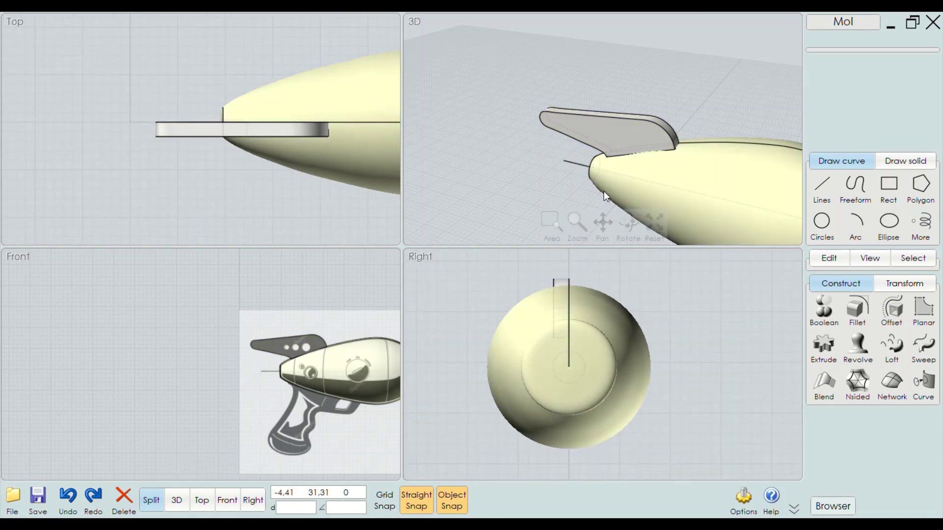
# In an end-on view, move the fin solid onto the body's centre line
pyautogui.click(253, 501)
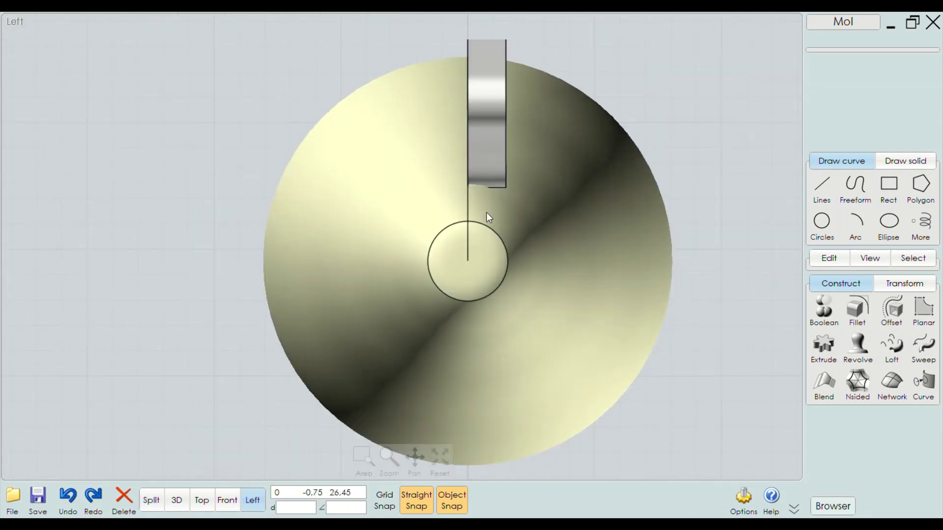
pyautogui.scroll(2, 487, 212)
pyautogui.click(495, 163)
pyautogui.scroll(-2, 485, 218)
pyautogui.scroll(2, 488, 197)
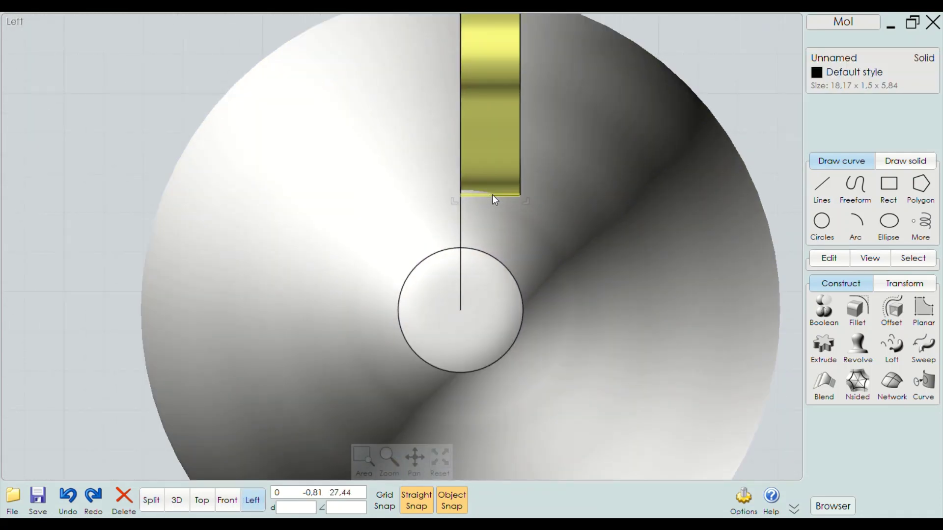
pyautogui.moveTo(488, 194); pyautogui.dragTo(464, 196)
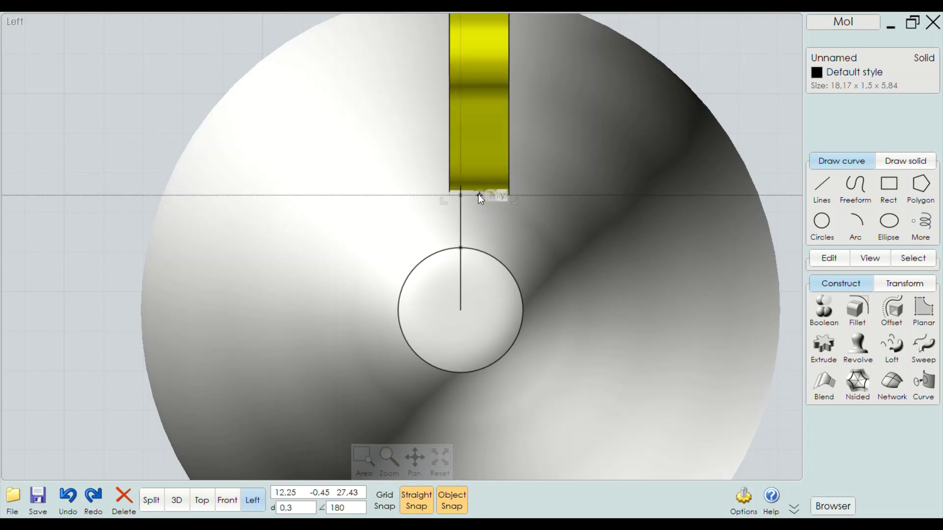
pyautogui.scroll(-3, 399, 317)
pyautogui.scroll(-2, 399, 317)
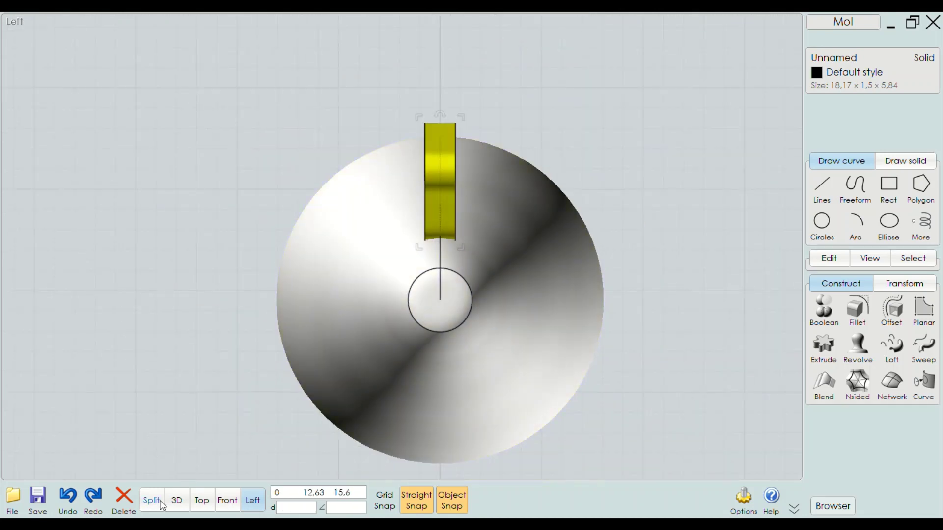
# Compare the fin with the reference from nose-on 3D, Front and Top views
pyautogui.click(176, 500)
pyautogui.scroll(-3, 294, 319)
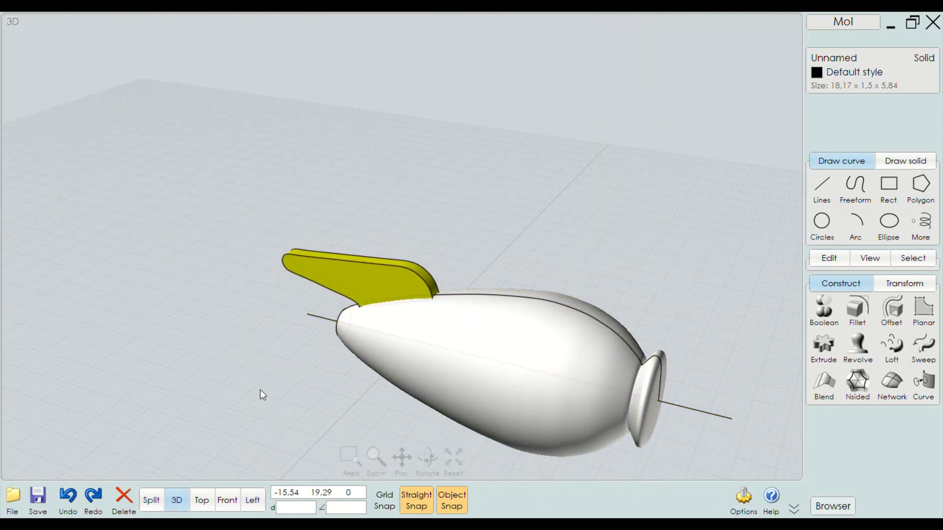
pyautogui.moveTo(260, 395)
pyautogui.mouseDown(button='right')
pyautogui.moveTo(431, 344)
pyautogui.moveTo(636, 228)
pyautogui.moveTo(430, 246)
pyautogui.moveTo(556, 217)
pyautogui.moveTo(641, 216)
pyautogui.moveTo(317, 241)
pyautogui.moveTo(312, 328)
pyautogui.mouseUp(button='right')
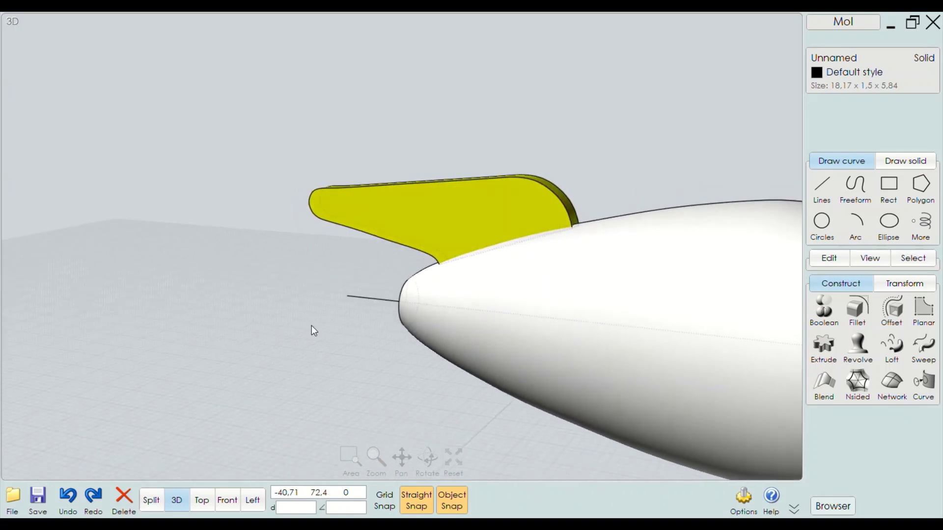
pyautogui.click(227, 500)
pyautogui.scroll(3, 636, 170)
pyautogui.scroll(3, 328, 231)
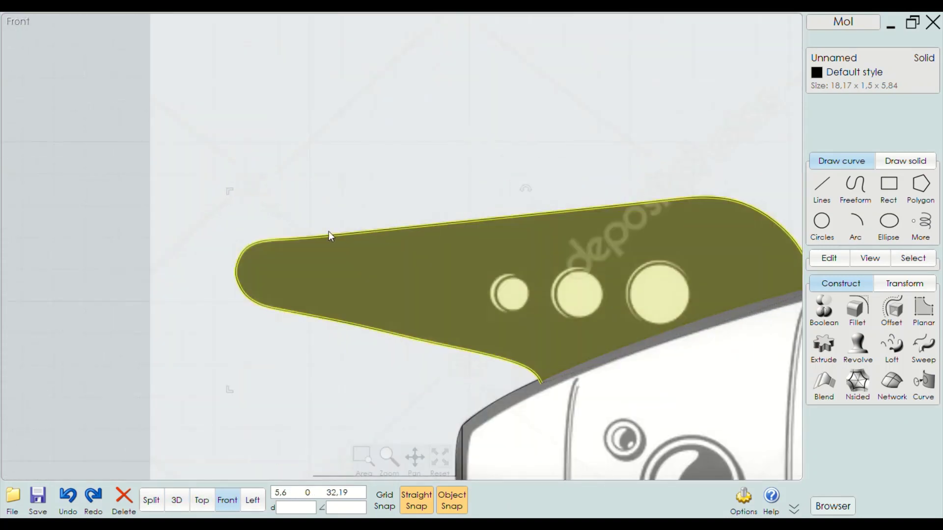
pyautogui.scroll(-3, 491, 221)
pyautogui.scroll(2, 477, 213)
pyautogui.click(477, 213)
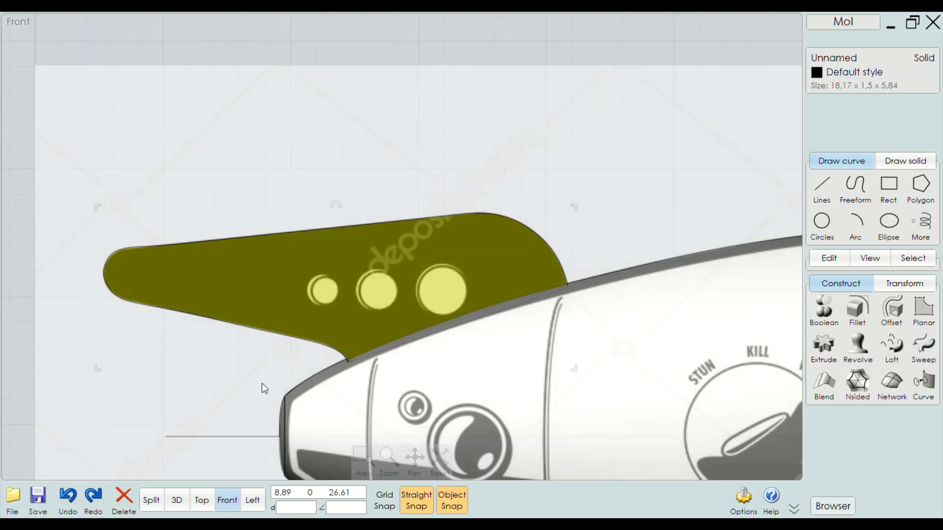
pyautogui.click(202, 501)
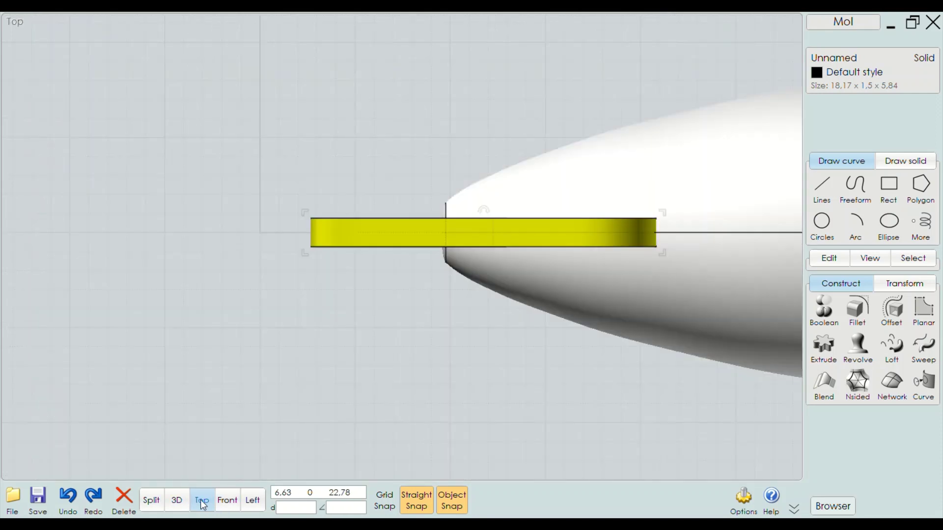
pyautogui.moveTo(279, 346); pyautogui.dragTo(342, 331, button='right')
# Back in the 3D view, orbit around and pick the fin's outer side edge
pyautogui.click(177, 500)
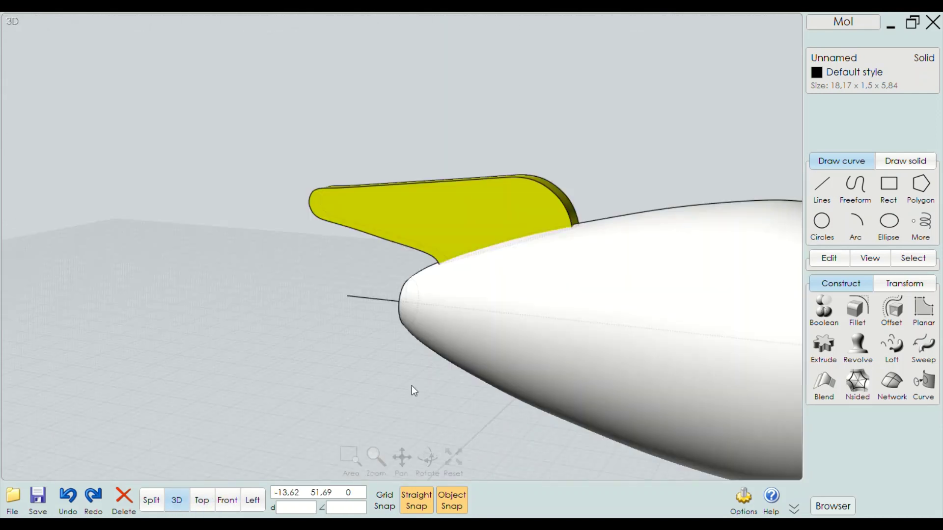
pyautogui.moveTo(412, 385); pyautogui.dragTo(331, 213, button='right')
pyautogui.click(335, 219)
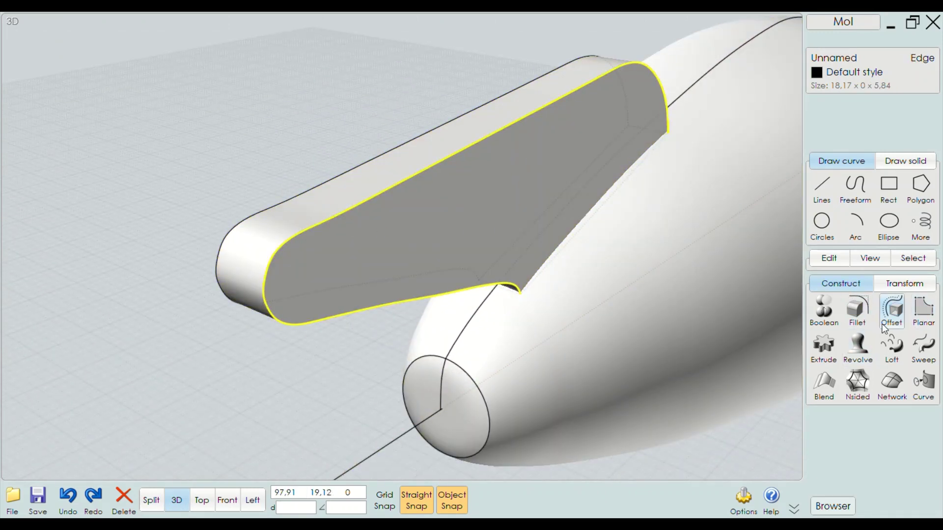
# Fillet the selected fin outline edge with a 0.3 radius
pyautogui.click(860, 312)
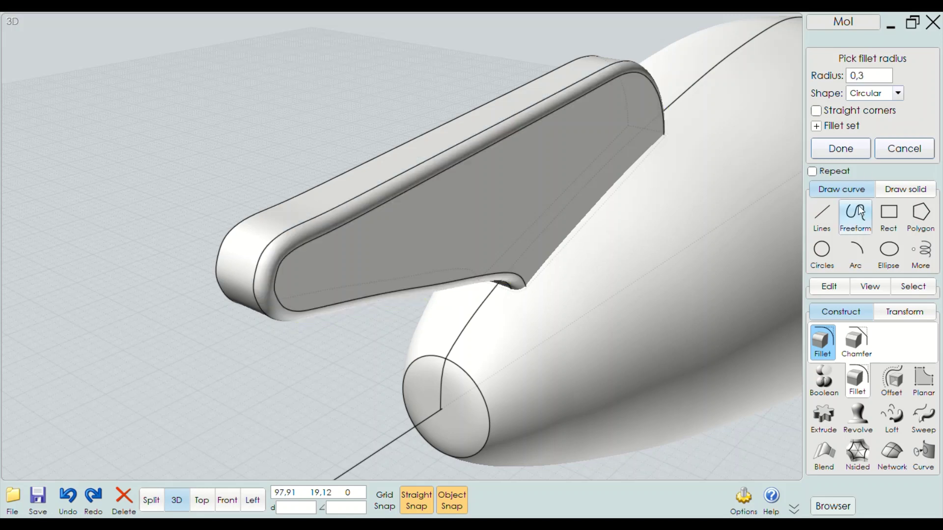
pyautogui.moveTo(326, 285)
pyautogui.mouseDown(button='right')
pyautogui.moveTo(403, 255)
pyautogui.moveTo(414, 240)
pyautogui.moveTo(291, 263)
pyautogui.moveTo(299, 243)
pyautogui.moveTo(320, 272)
pyautogui.moveTo(335, 260)
pyautogui.moveTo(486, 265)
pyautogui.mouseUp(button='right')
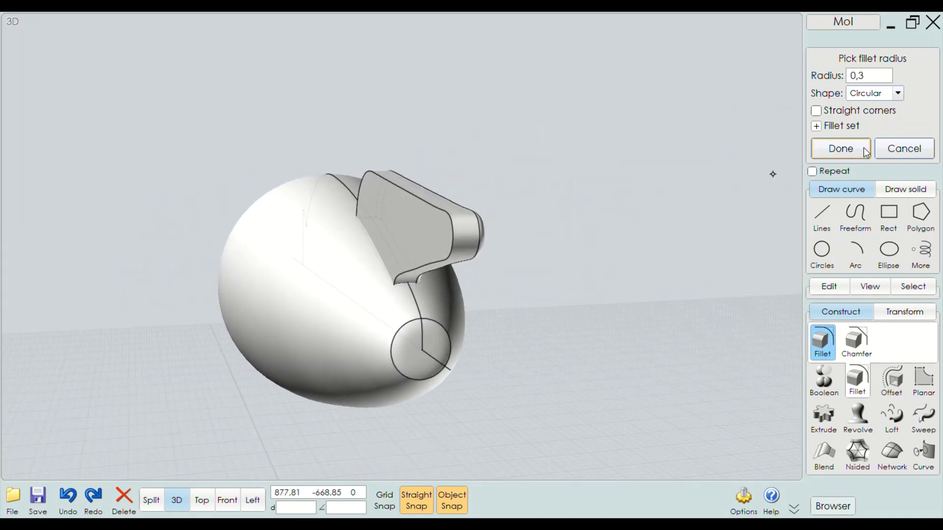
pyautogui.click(904, 148)
# Select the fin's other side edge and give it a 0.3 fillet too
pyautogui.click(453, 224)
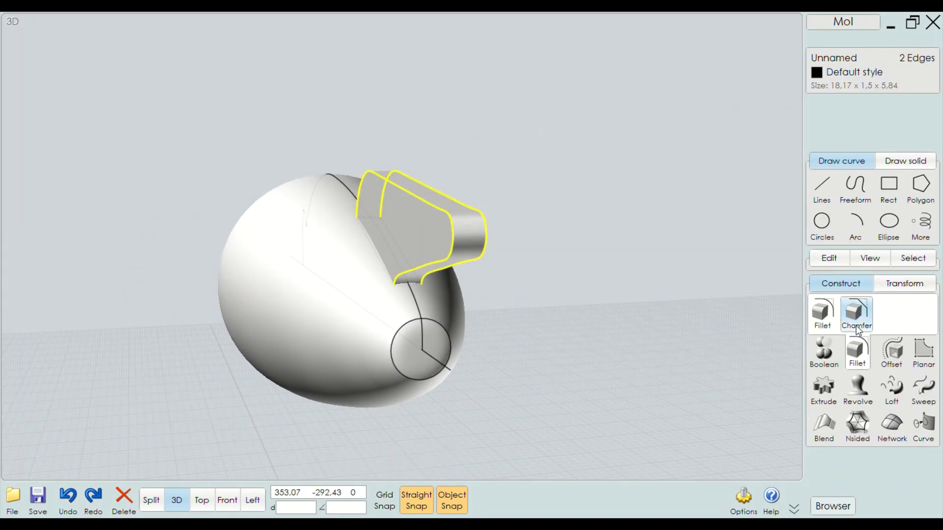
pyautogui.click(823, 312)
pyautogui.moveTo(630, 286)
pyautogui.mouseDown(button='right')
pyautogui.moveTo(431, 274)
pyautogui.moveTo(362, 284)
pyautogui.moveTo(393, 285)
pyautogui.mouseUp(button='right')
pyautogui.scroll(-2, 393, 285)
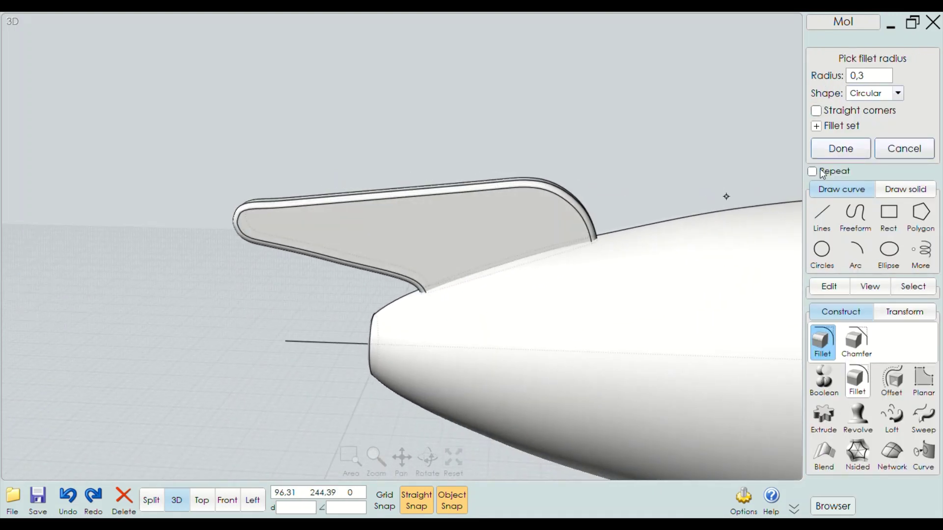
pyautogui.click(839, 147)
pyautogui.scroll(-3, 479, 115)
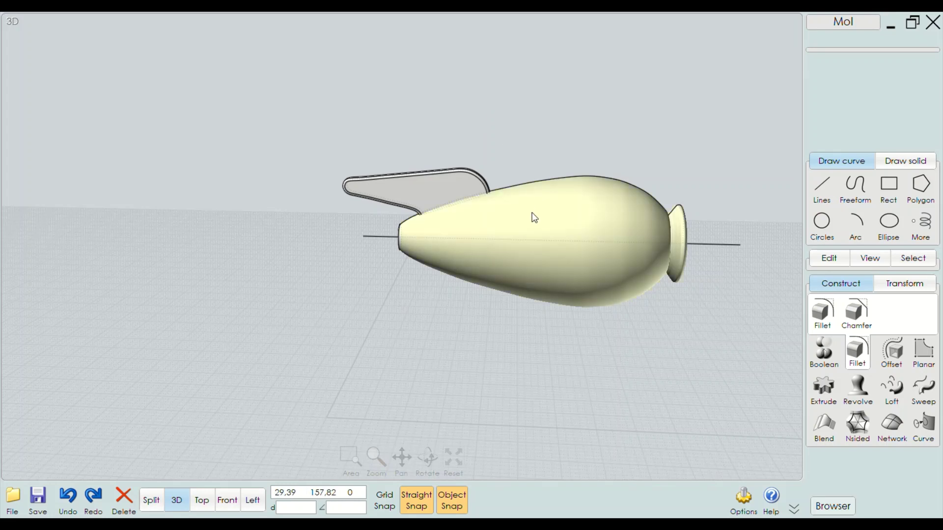
pyautogui.scroll(2, 435, 164)
# Select the body and fin and run a Boolean Merge on them
pyautogui.click(538, 236)
pyautogui.click(431, 181)
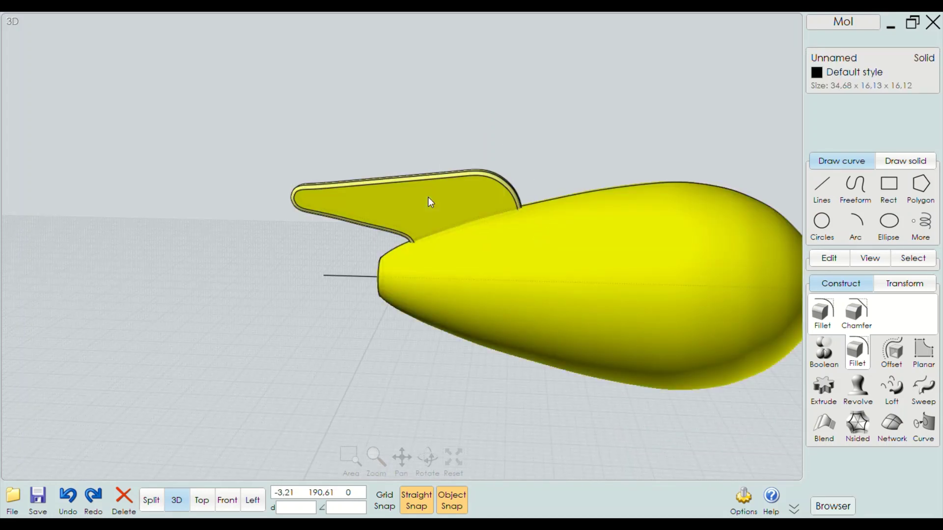
pyautogui.click(824, 351)
pyautogui.click(823, 312)
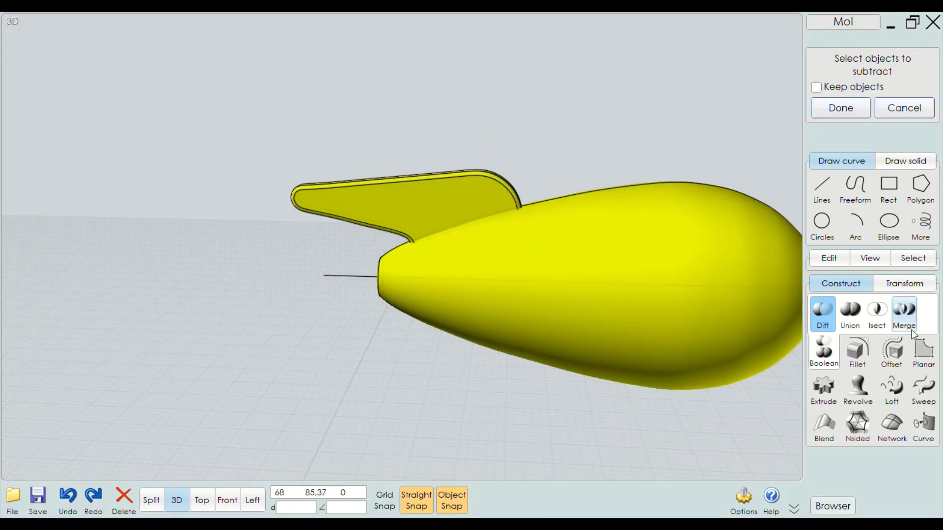
pyautogui.click(900, 316)
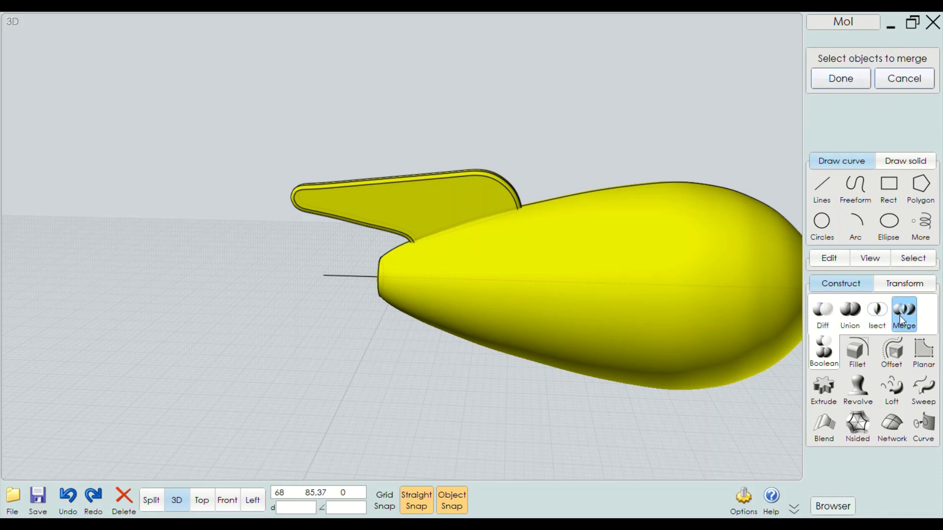
pyautogui.press('Return')
# Orbit around the nose and zoom in to inspect the fin-body junction seam
pyautogui.moveTo(421, 349)
pyautogui.mouseDown(button='right')
pyautogui.moveTo(494, 331)
pyautogui.moveTo(482, 367)
pyautogui.mouseUp(button='right')
pyautogui.scroll(5, 427, 233)
pyautogui.click(426, 233)
pyautogui.scroll(2, 419, 217)
pyautogui.click(442, 210)
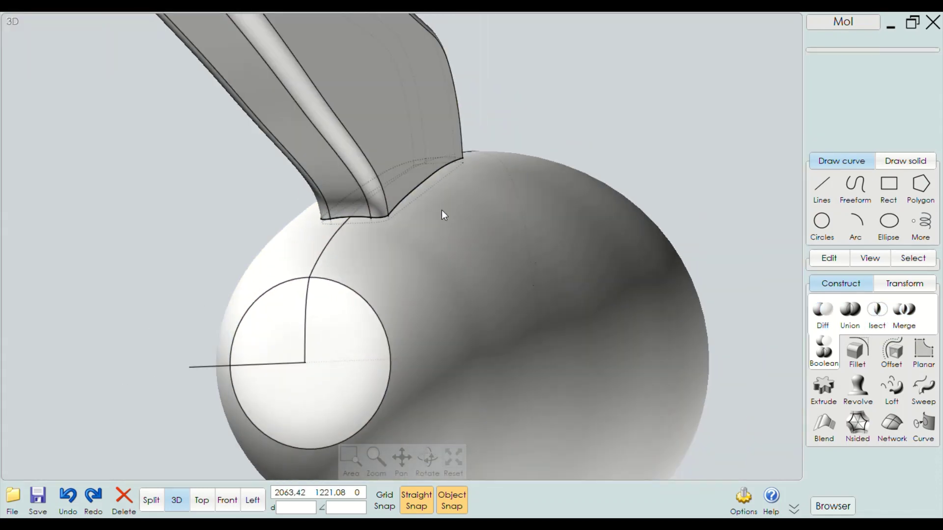
pyautogui.moveTo(441, 210); pyautogui.dragTo(384, 226, button='right')
pyautogui.scroll(2, 424, 214)
pyautogui.click(424, 215)
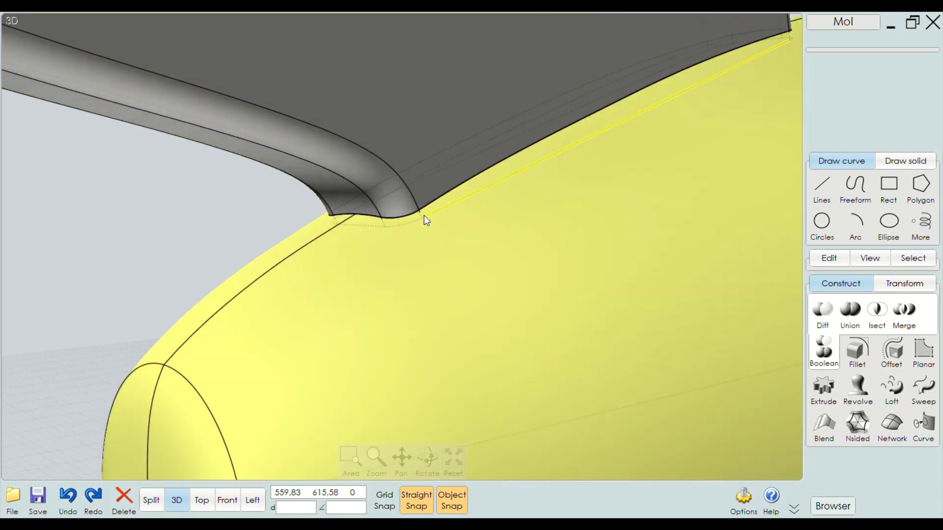
pyautogui.click(426, 215)
# Reselect the body and fin from new angles, finding the fin still a separate solid
pyautogui.scroll(-3, 141, 245)
pyautogui.scroll(-3, 246, 231)
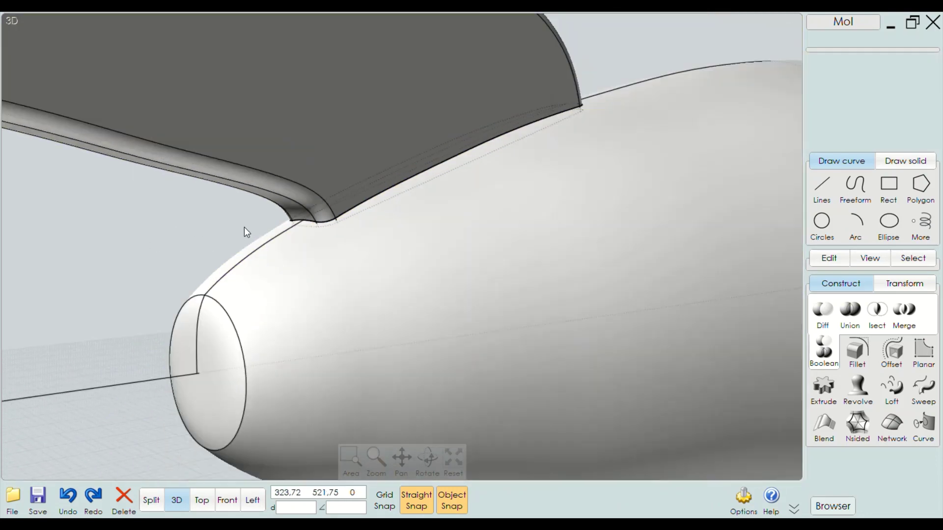
pyautogui.scroll(-2, 298, 305)
pyautogui.click(298, 306)
pyautogui.moveTo(355, 431); pyautogui.dragTo(462, 404, button='right')
pyautogui.click(453, 358)
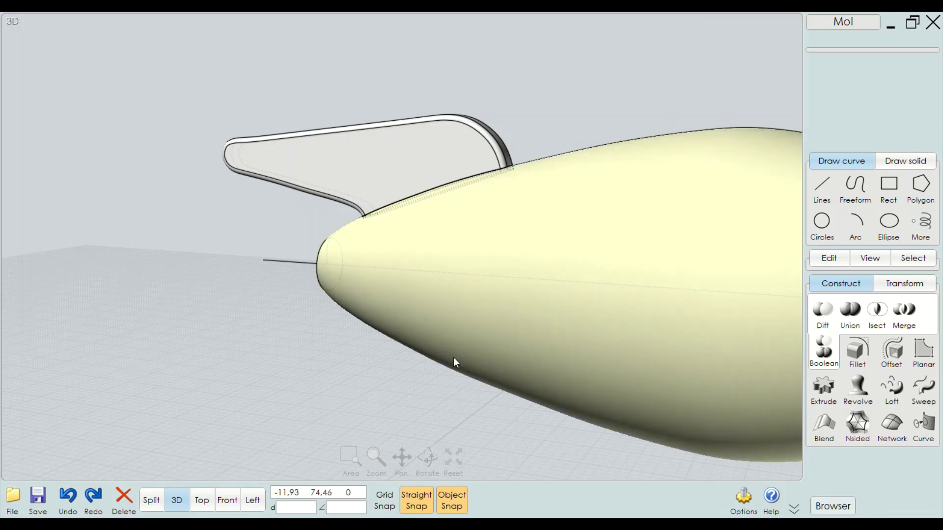
pyautogui.scroll(-3, 447, 354)
pyautogui.click(412, 237)
pyautogui.moveTo(412, 237); pyautogui.dragTo(359, 330, button='right')
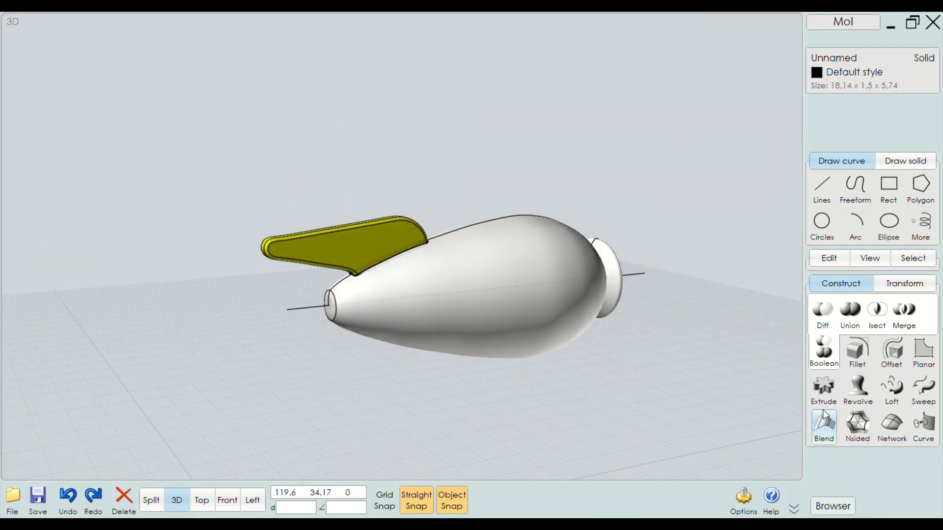
pyautogui.click(829, 288)
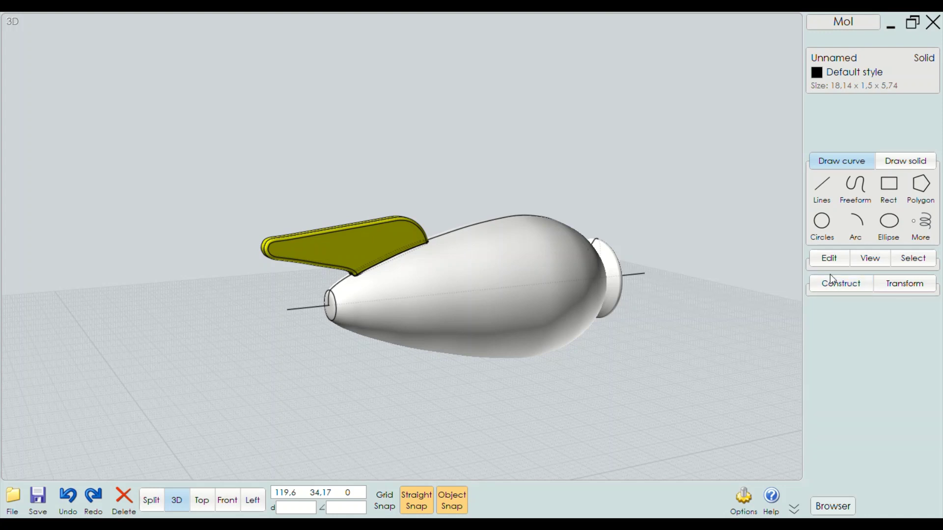
pyautogui.click(829, 259)
pyautogui.click(825, 361)
pyautogui.moveTo(310, 396); pyautogui.dragTo(373, 275, button='right')
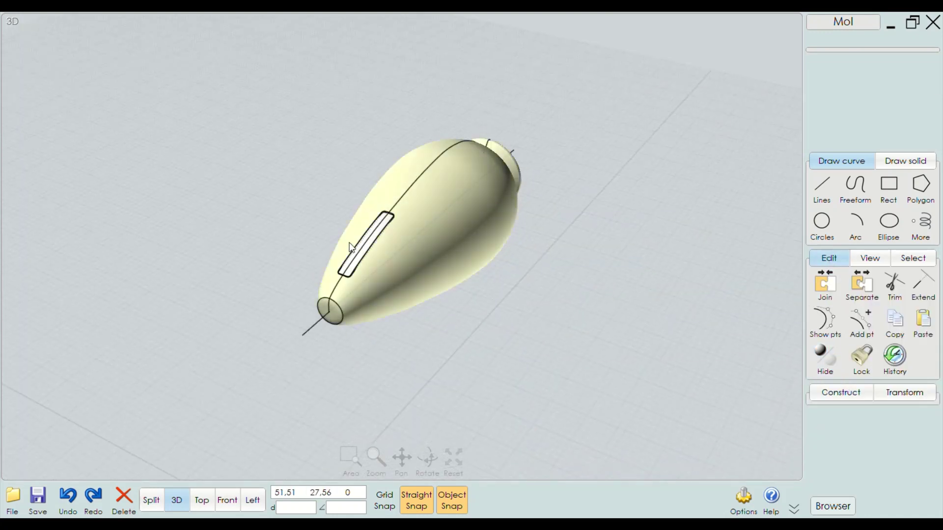
pyautogui.click(354, 307)
pyautogui.scroll(3, 354, 307)
pyautogui.click(359, 321)
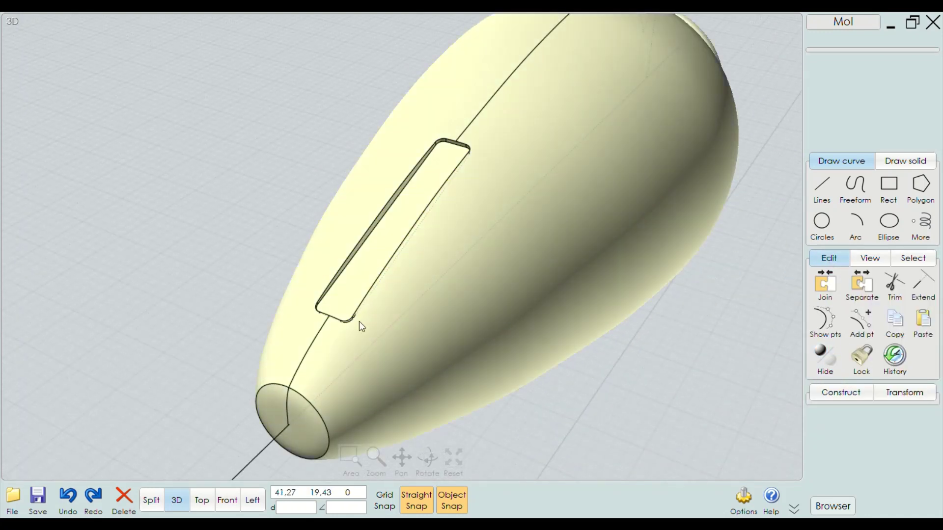
pyautogui.moveTo(358, 321); pyautogui.dragTo(421, 273, button='right')
pyautogui.scroll(3, 363, 307)
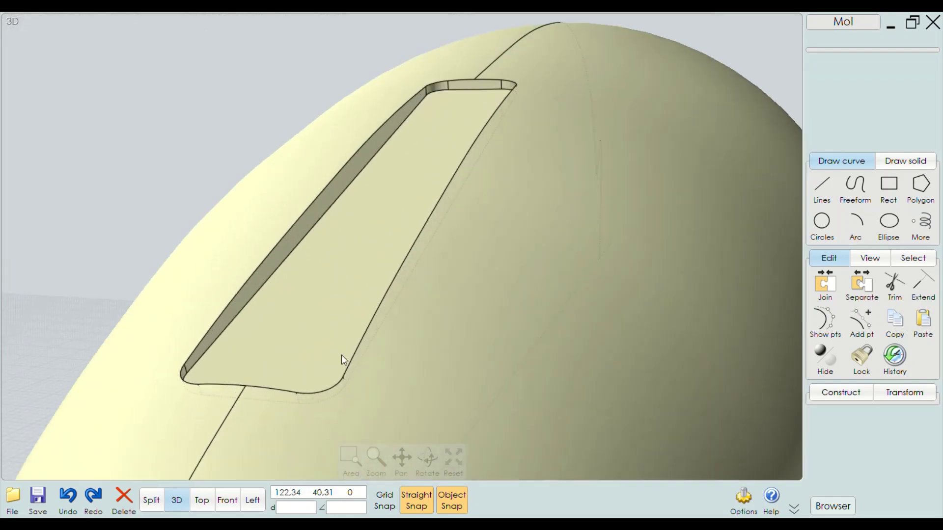
pyautogui.click(352, 323)
pyautogui.moveTo(352, 324)
pyautogui.mouseDown(button='right')
pyautogui.moveTo(367, 321)
pyautogui.moveTo(311, 330)
pyautogui.moveTo(347, 331)
pyautogui.moveTo(332, 332)
pyautogui.mouseUp(button='right')
pyautogui.scroll(1, 367, 320)
pyautogui.click(332, 333)
pyautogui.click(855, 344)
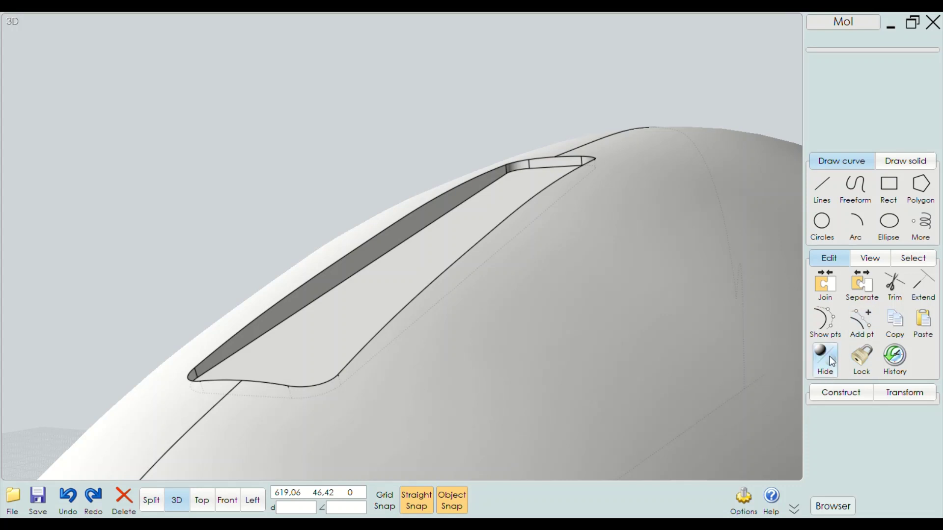
pyautogui.click(830, 356)
pyautogui.moveTo(642, 286)
pyautogui.mouseDown(button='right')
pyautogui.moveTo(354, 248)
pyautogui.moveTo(569, 288)
pyautogui.moveTo(462, 292)
pyautogui.mouseUp(button='right')
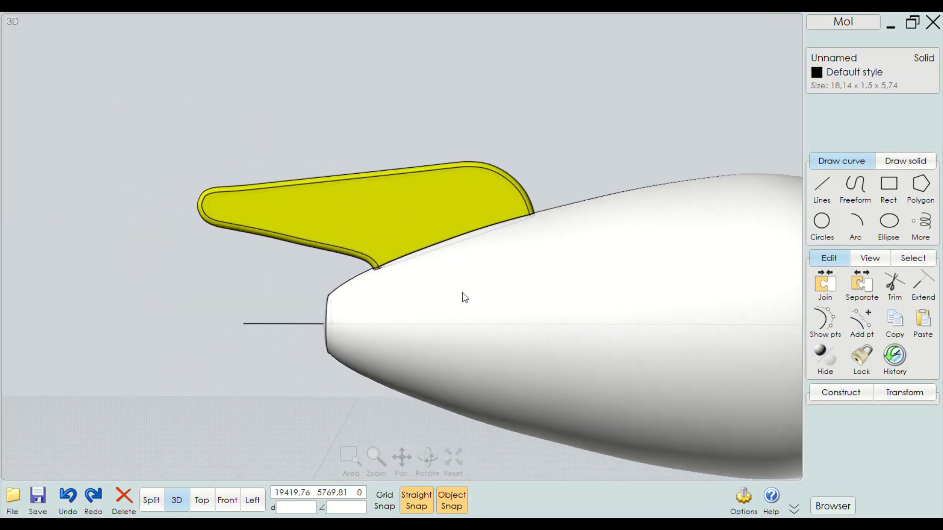
pyautogui.scroll(-5, 433, 264)
pyautogui.click(338, 382)
pyautogui.moveTo(338, 382); pyautogui.dragTo(385, 373, button='right')
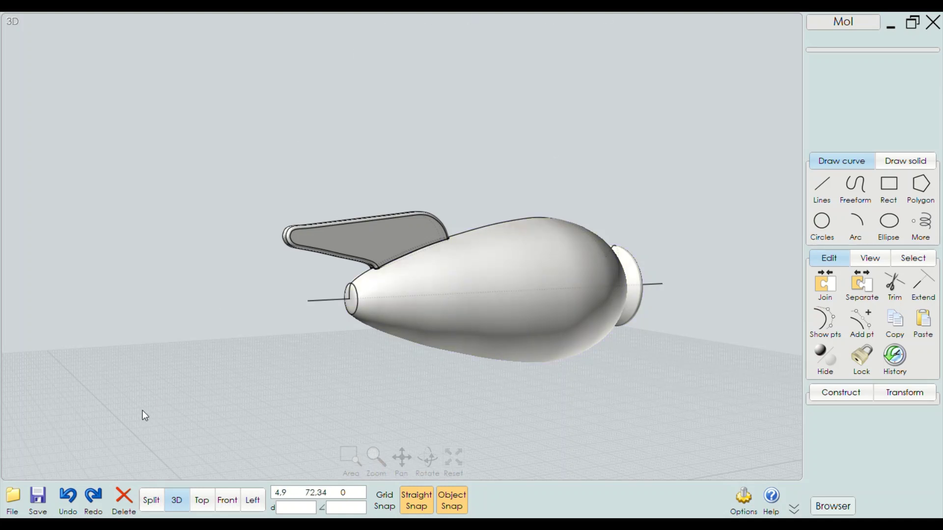
# Draw a cylinder centred on the fin's largest hole, radius to its edge, extending out from the fin
pyautogui.click(227, 501)
pyautogui.scroll(2, 795, 316)
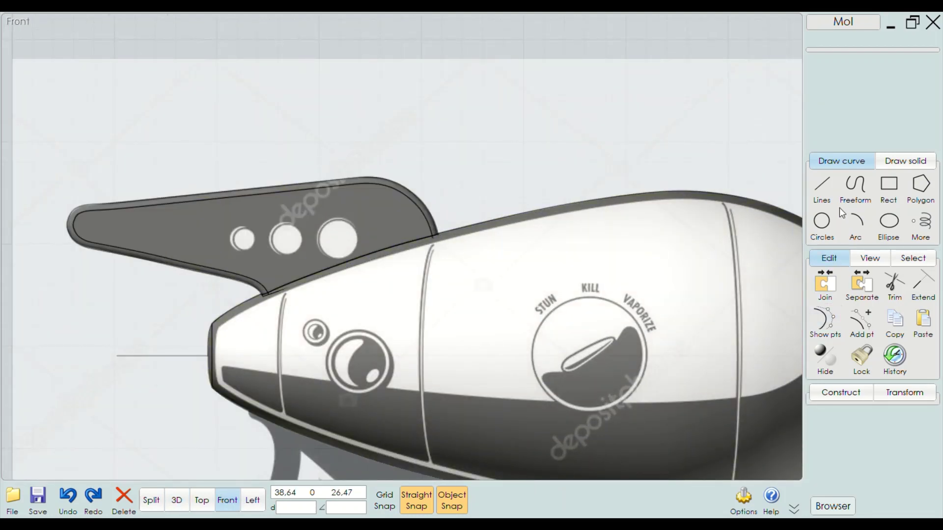
pyautogui.click(823, 224)
pyautogui.click(841, 299)
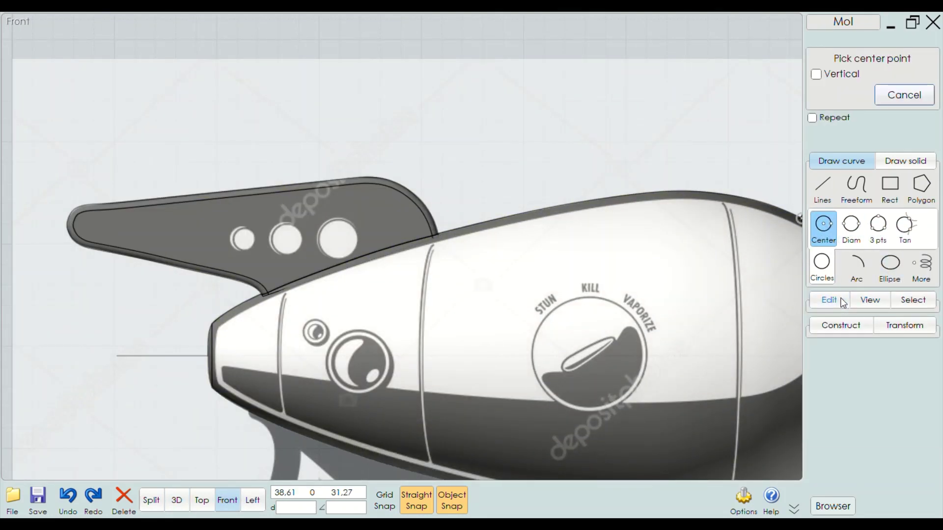
pyautogui.click(906, 161)
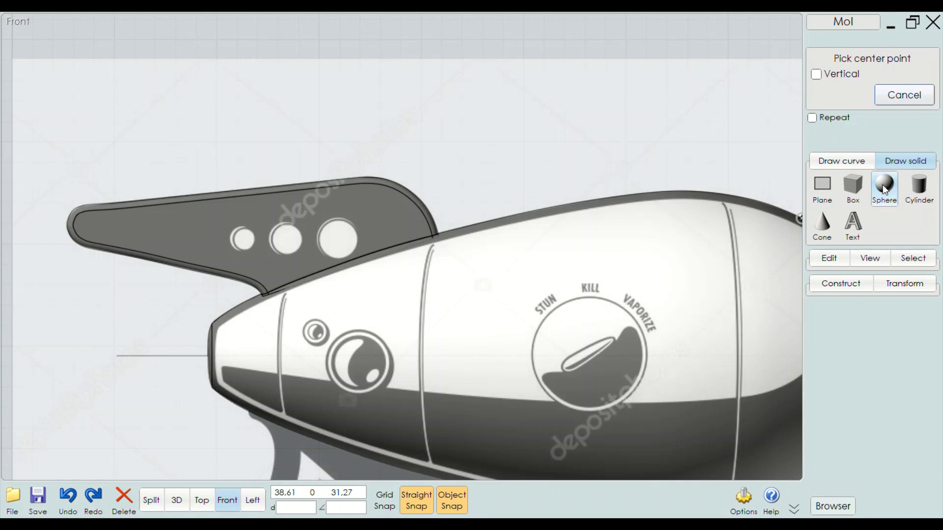
pyautogui.click(917, 190)
pyautogui.scroll(10, 287, 254)
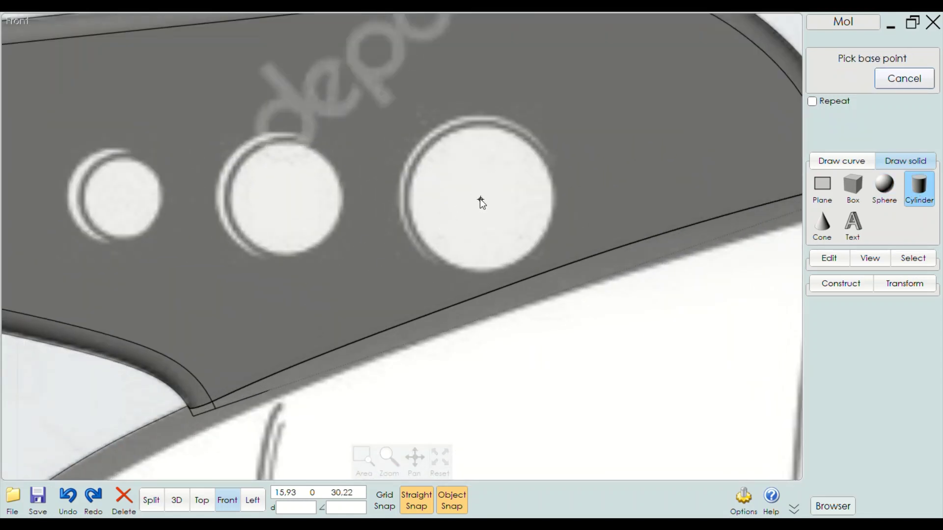
pyautogui.click(480, 199)
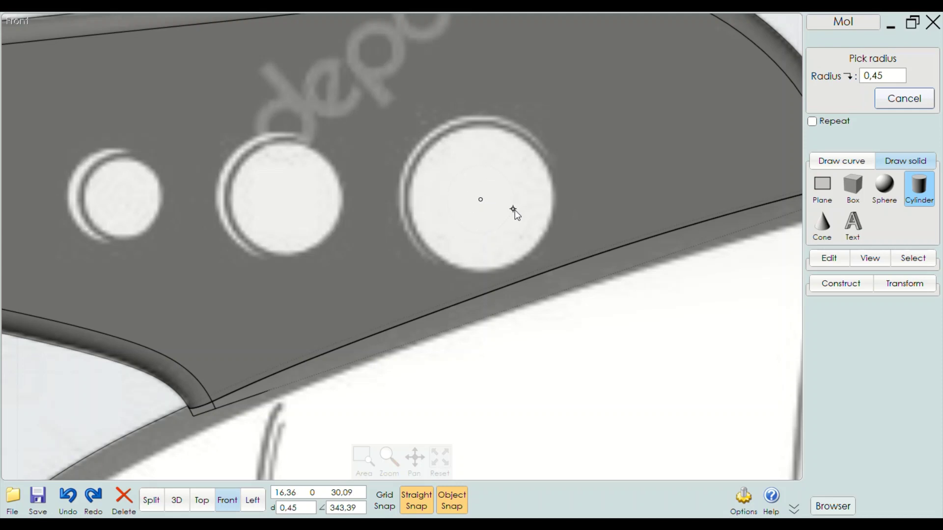
pyautogui.click(551, 214)
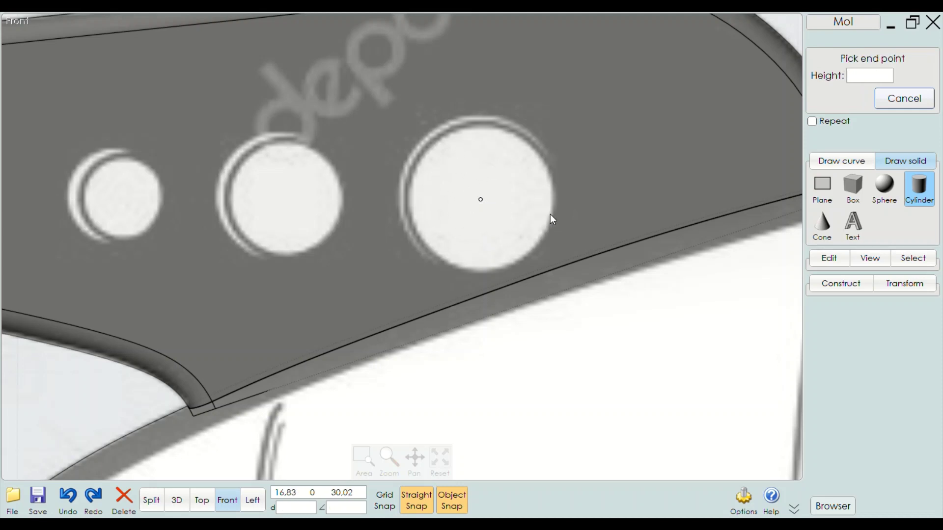
pyautogui.click(178, 508)
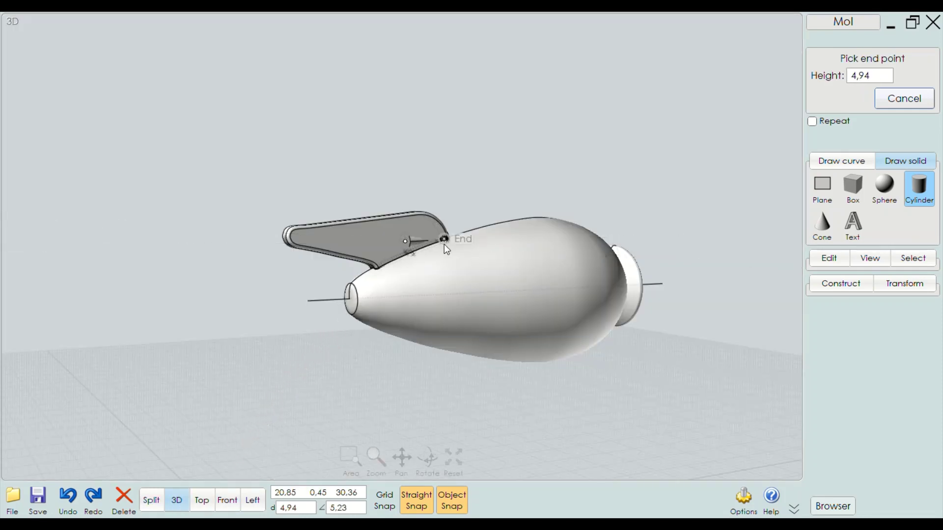
pyautogui.click(424, 251)
pyautogui.moveTo(424, 251)
pyautogui.mouseDown(button='right')
pyautogui.moveTo(426, 326)
pyautogui.moveTo(337, 325)
pyautogui.mouseUp(button='right')
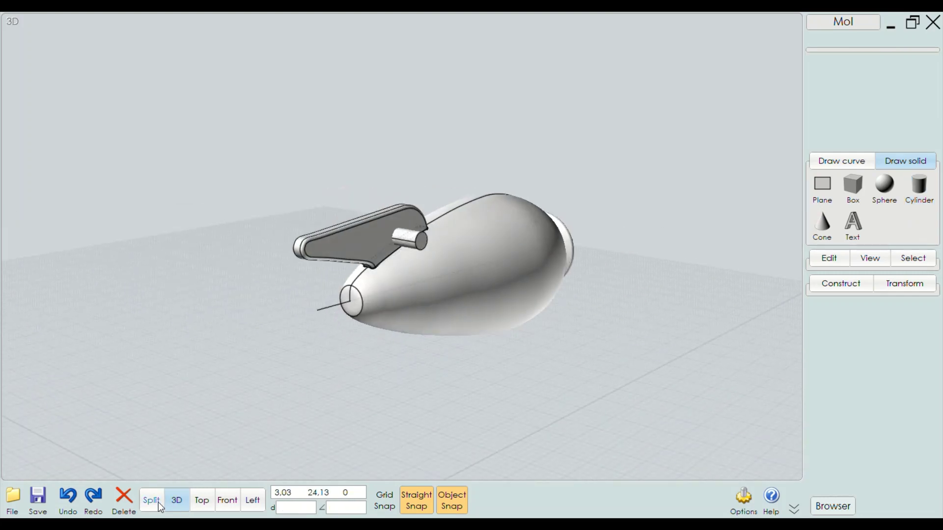
# In Front view, select the largest-hole cylinder and fin plate, then clear the selection
pyautogui.scroll(2, 407, 194)
pyautogui.scroll(2, 319, 315)
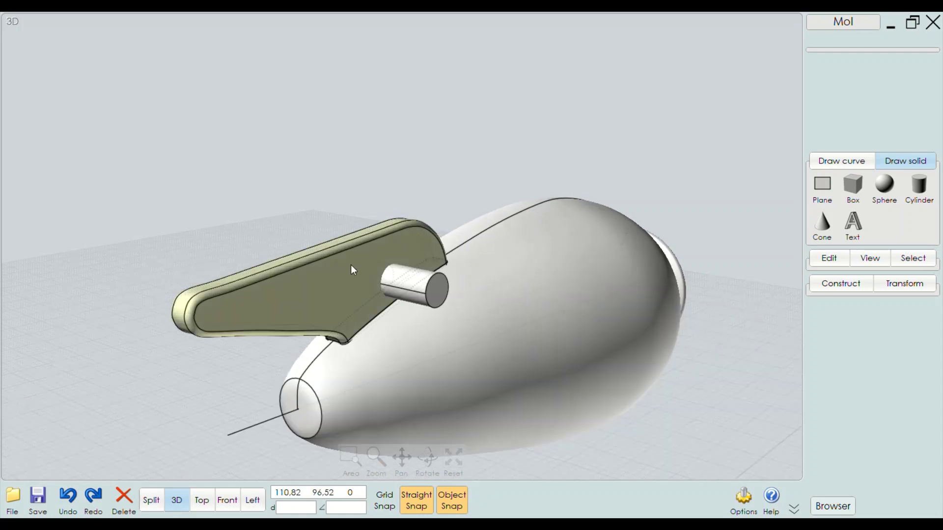
pyautogui.scroll(2, 234, 430)
pyautogui.click(226, 501)
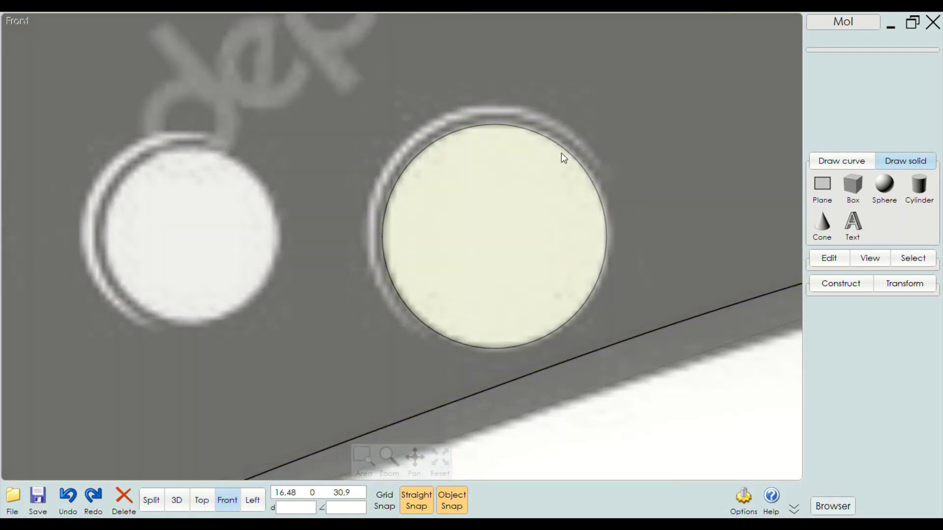
pyautogui.click(564, 150)
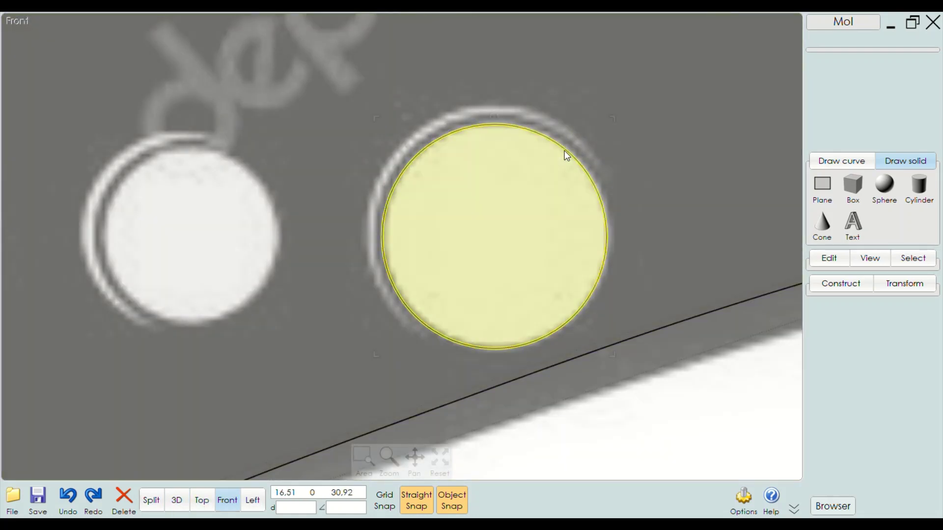
pyautogui.scroll(-1, 609, 143)
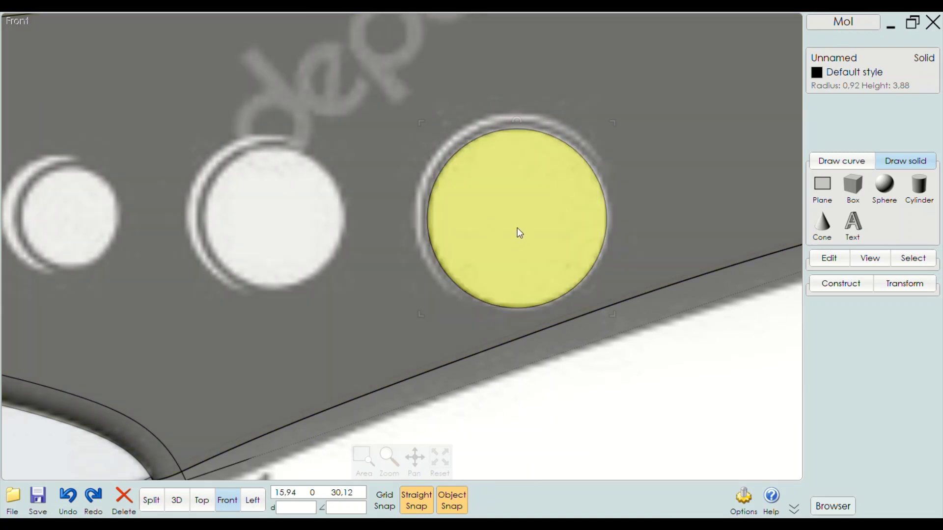
pyautogui.click(358, 286)
pyautogui.scroll(-2, 308, 316)
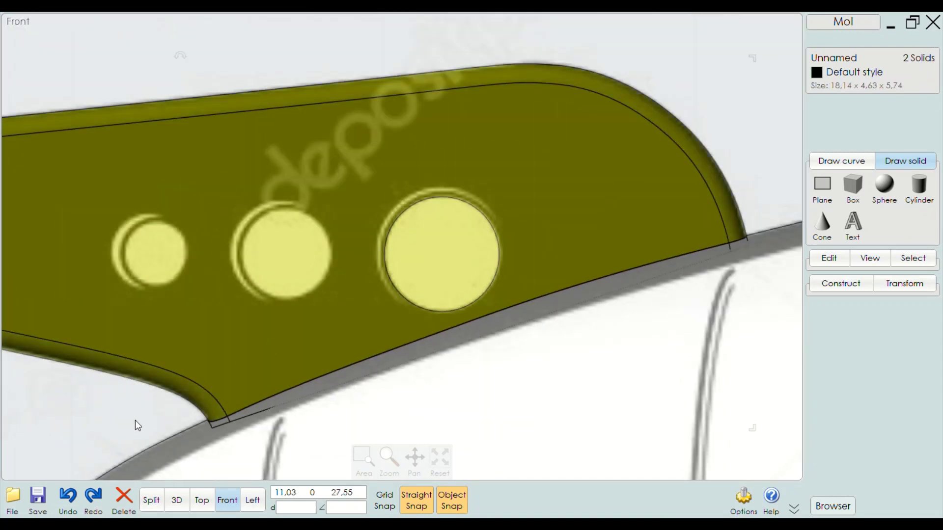
pyautogui.click(135, 421)
# Move the cylinder onto the middle hole's centre and scale it down to fit that hole
pyautogui.click(417, 271)
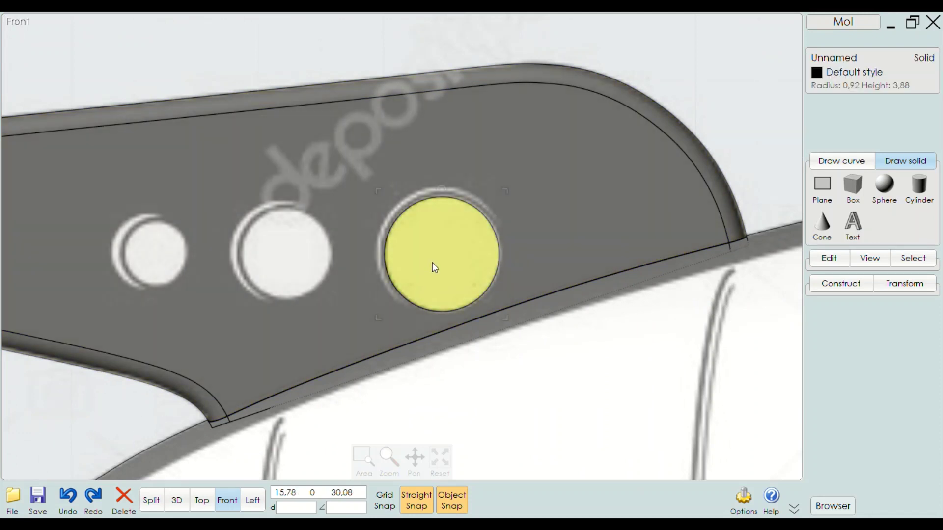
pyautogui.moveTo(433, 262); pyautogui.dragTo(285, 254)
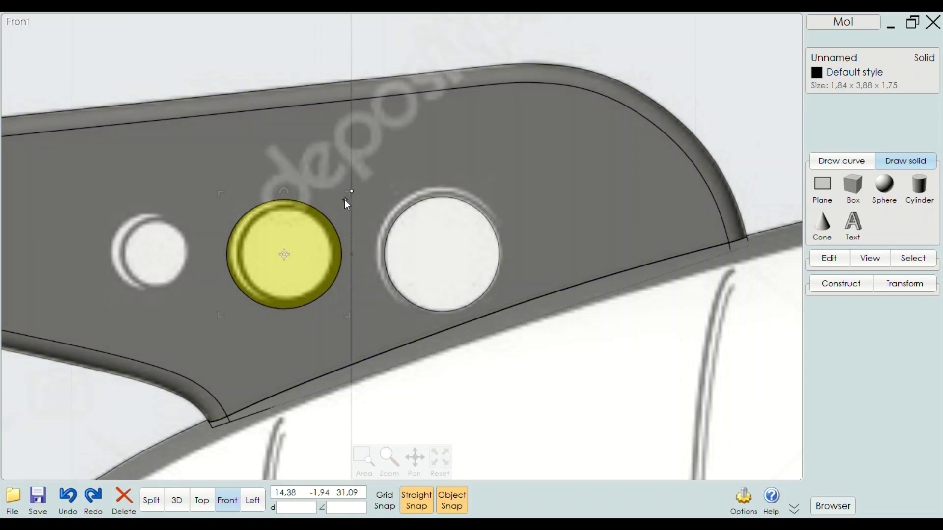
pyautogui.scroll(1, 330, 199)
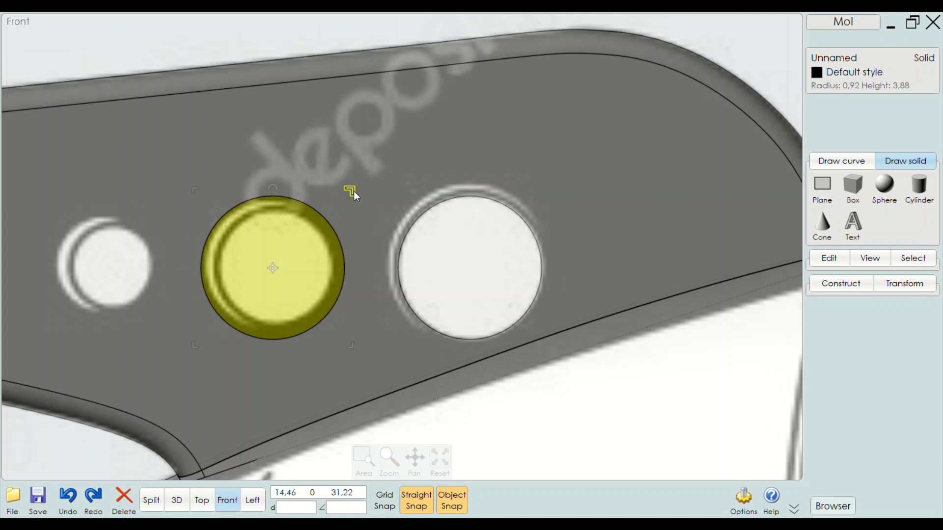
pyautogui.moveTo(355, 190); pyautogui.dragTo(337, 211)
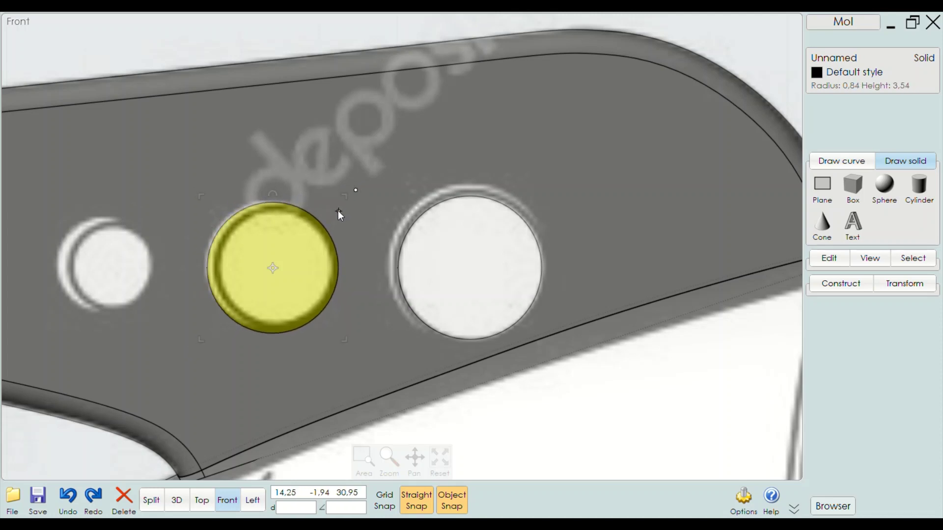
pyautogui.moveTo(338, 210); pyautogui.dragTo(333, 217)
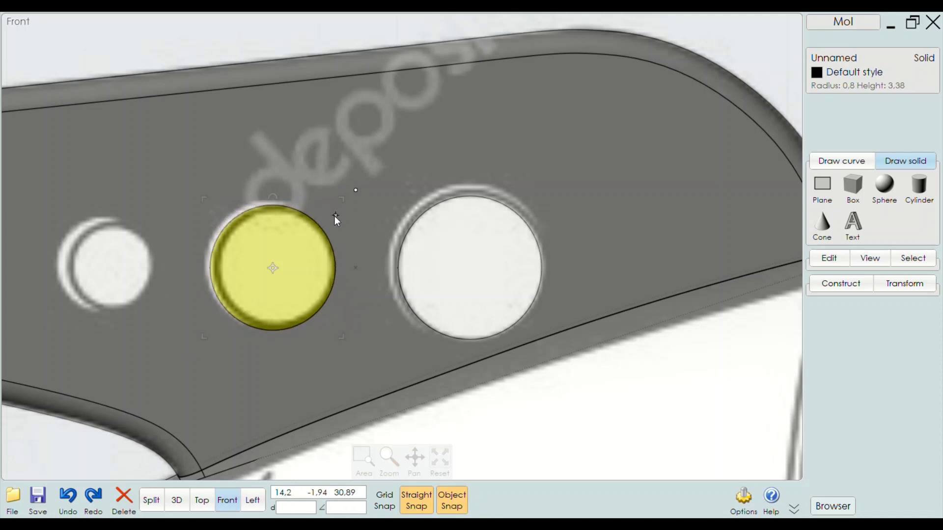
pyautogui.scroll(-1, 459, 134)
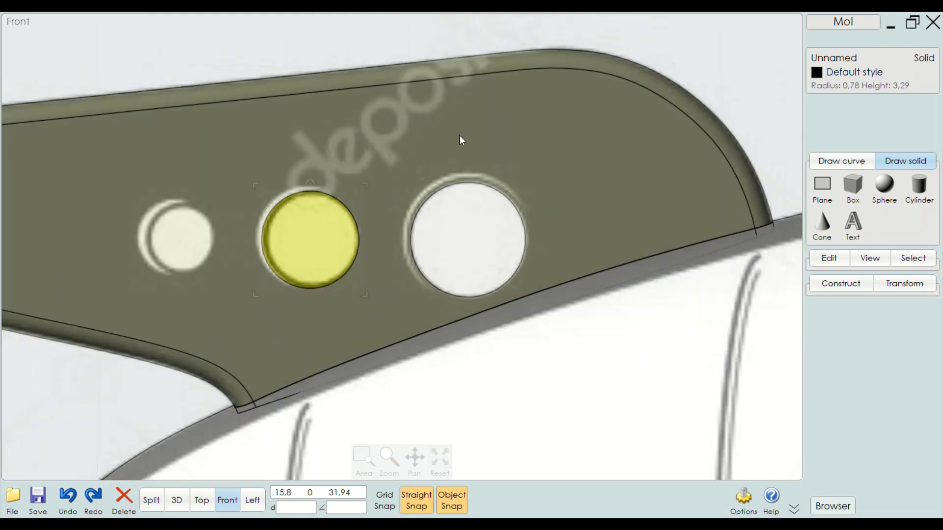
pyautogui.scroll(-2, 459, 135)
pyautogui.scroll(3, 236, 178)
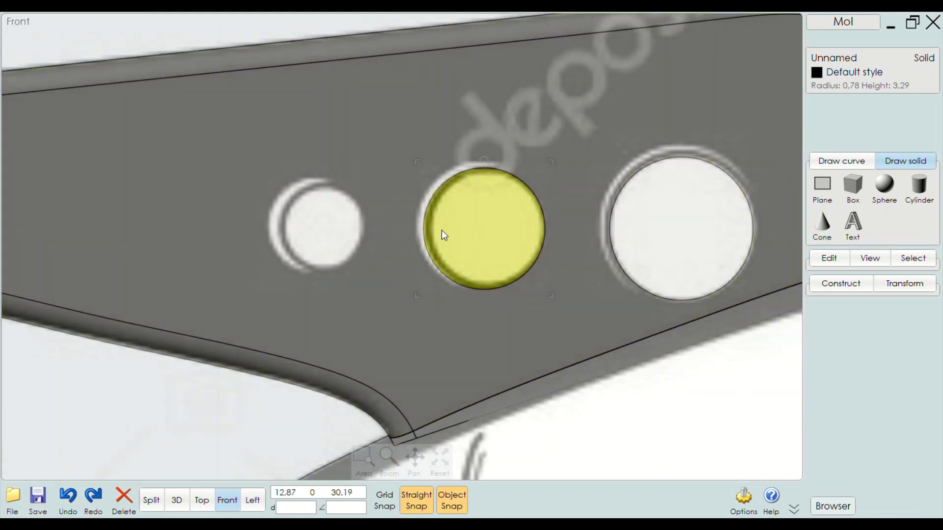
# Place a cylinder on the small left hole and scale it down to radius 0.54
pyautogui.click(220, 422)
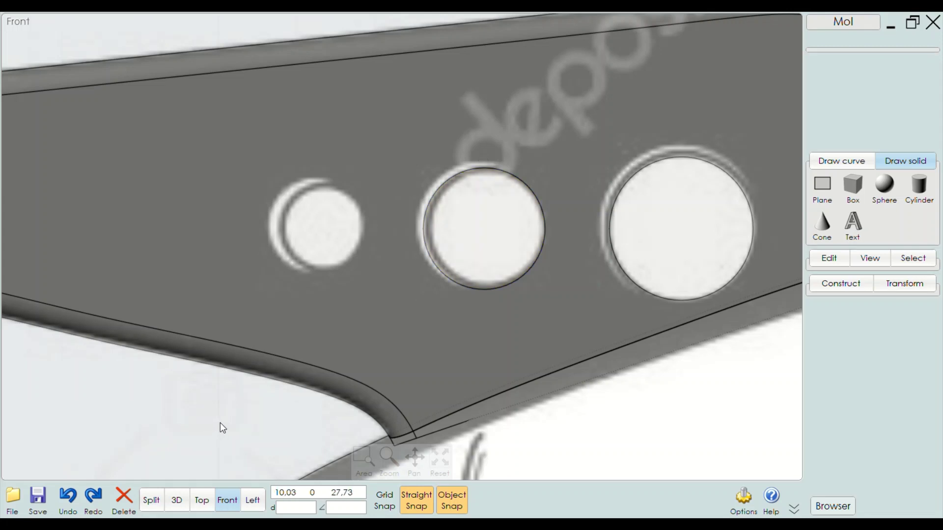
pyautogui.click(483, 234)
pyautogui.moveTo(483, 234); pyautogui.dragTo(320, 225)
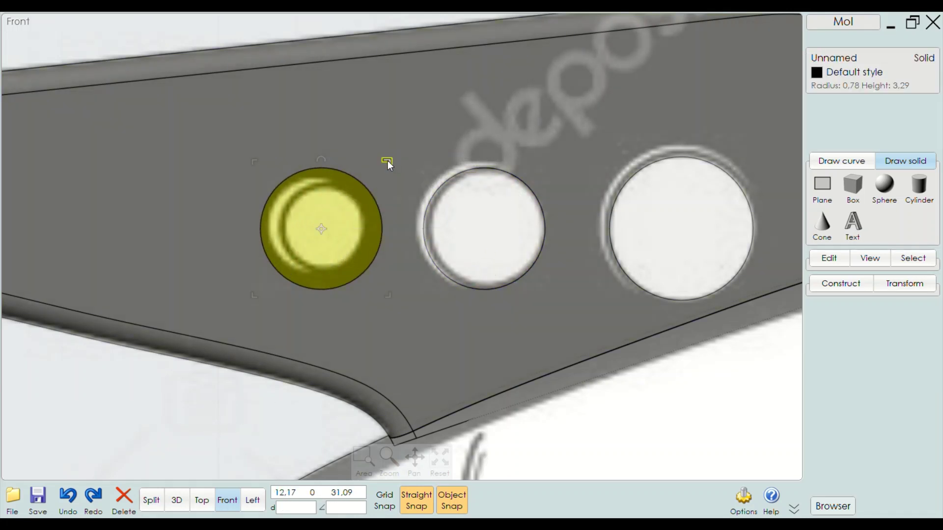
pyautogui.moveTo(387, 161); pyautogui.dragTo(360, 189)
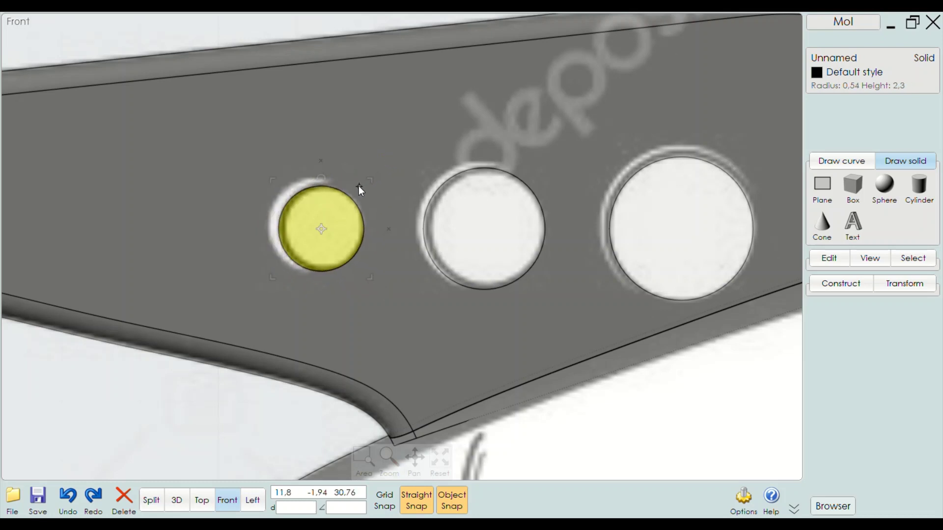
pyautogui.scroll(-2, 372, 130)
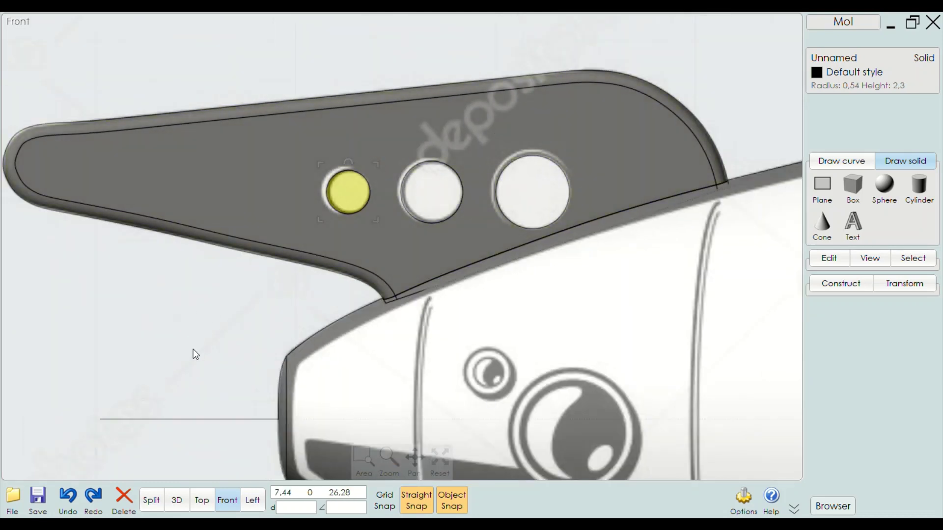
# In Top view, drag the small, middle and large cylinders up to centre them on the fin
pyautogui.click(202, 500)
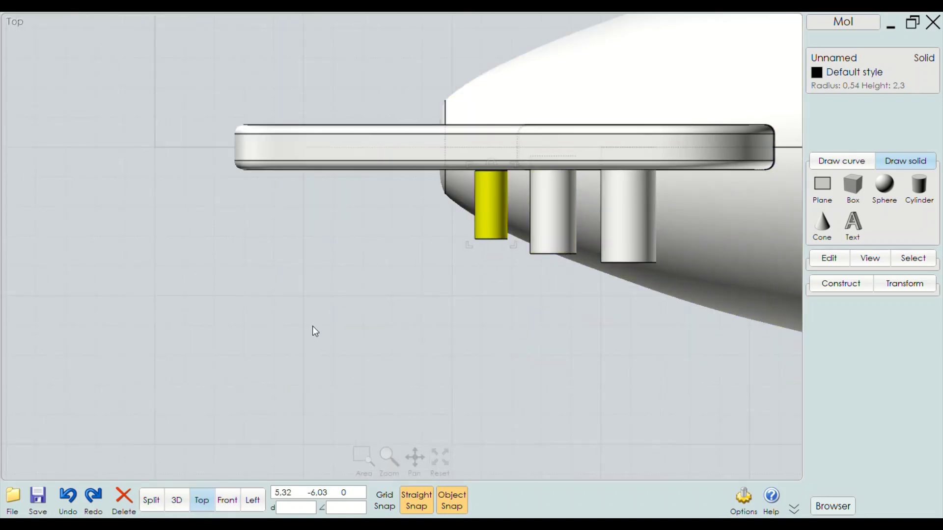
pyautogui.click(315, 331)
pyautogui.click(487, 216)
pyautogui.click(553, 220)
pyautogui.click(596, 250)
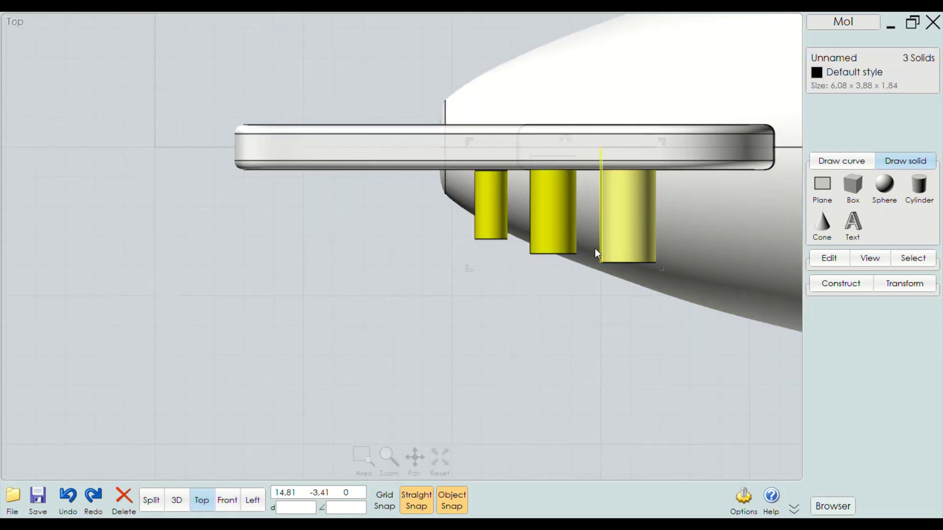
pyautogui.scroll(-1, 491, 250)
pyautogui.press('Right')
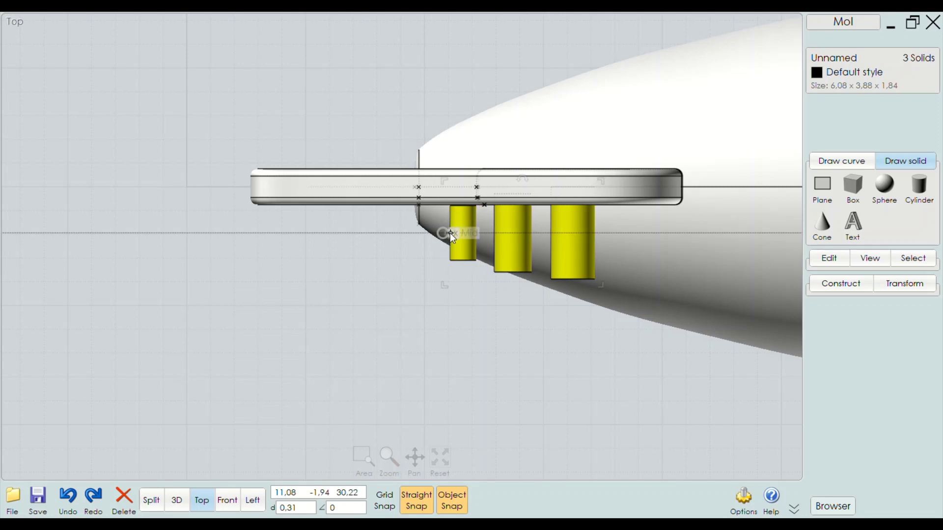
pyautogui.scroll(1, 447, 267)
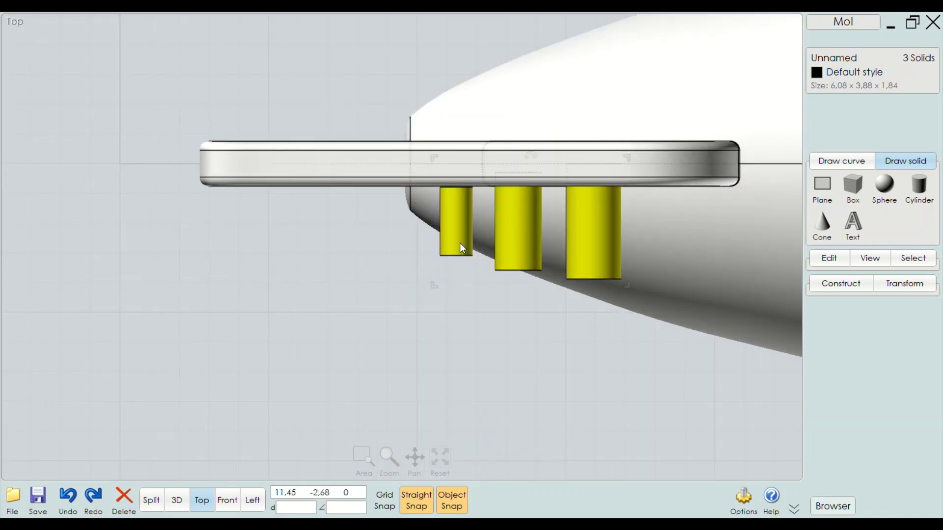
pyautogui.moveTo(461, 242); pyautogui.dragTo(461, 189)
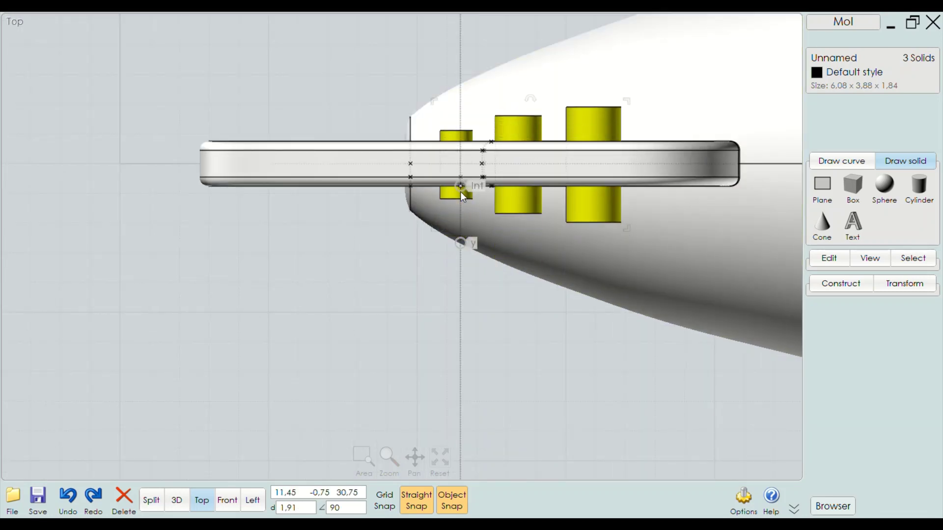
pyautogui.click(177, 500)
# Boolean-difference the three cylinders from the fin plate, then orbit and zoom in on the fin
pyautogui.click(356, 165)
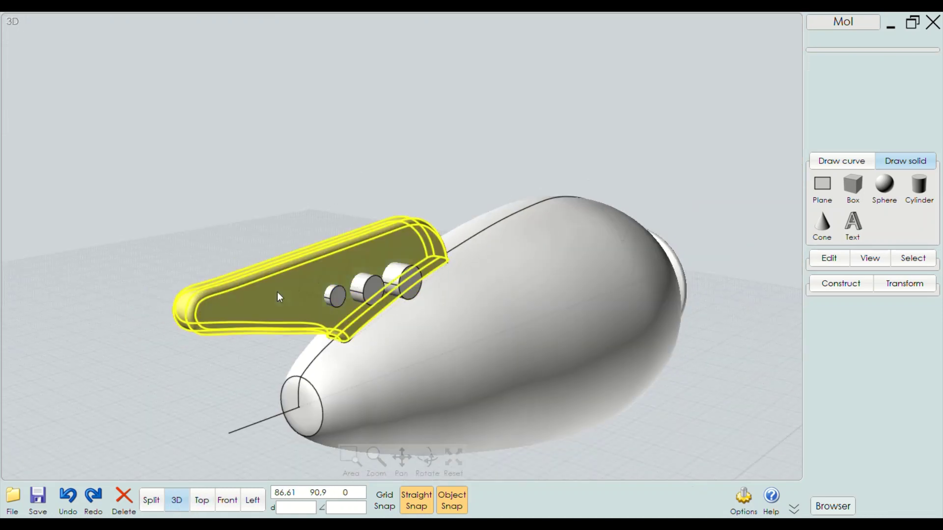
pyautogui.click(280, 296)
pyautogui.click(829, 289)
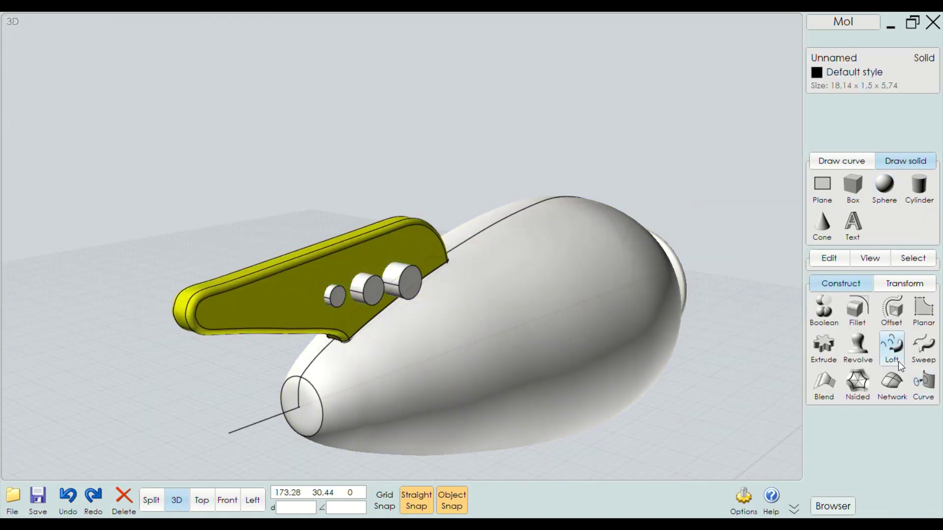
pyautogui.click(824, 311)
pyautogui.click(823, 312)
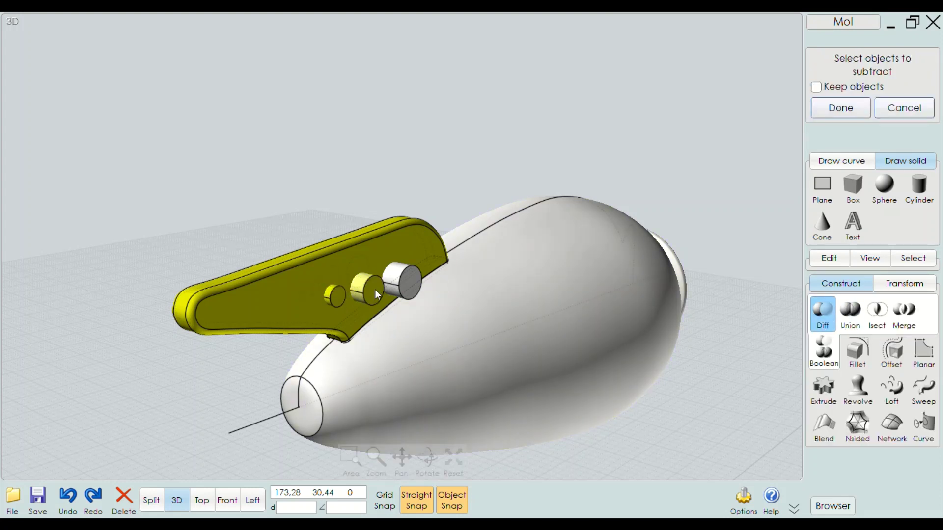
pyautogui.click(842, 108)
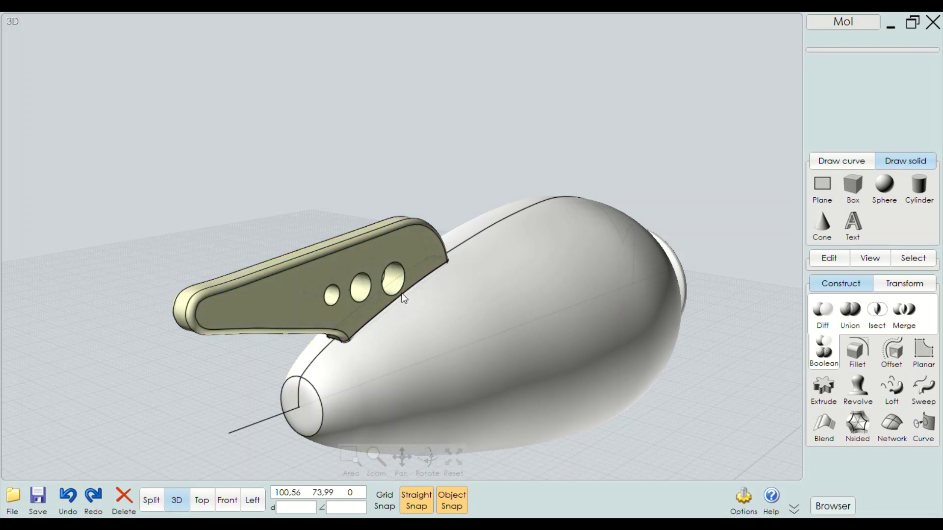
pyautogui.moveTo(473, 240); pyautogui.dragTo(332, 223, button='right')
pyautogui.scroll(2, 407, 220)
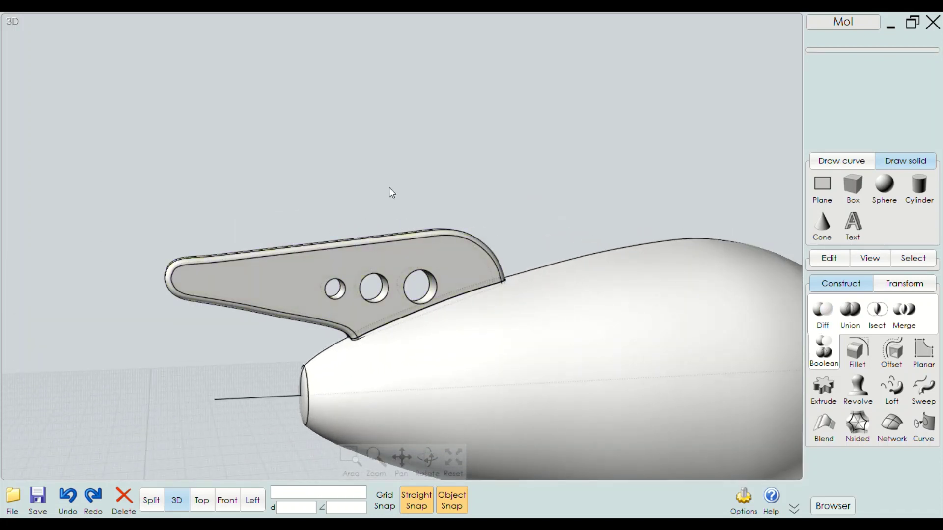
pyautogui.scroll(3, 381, 286)
pyautogui.click(394, 291)
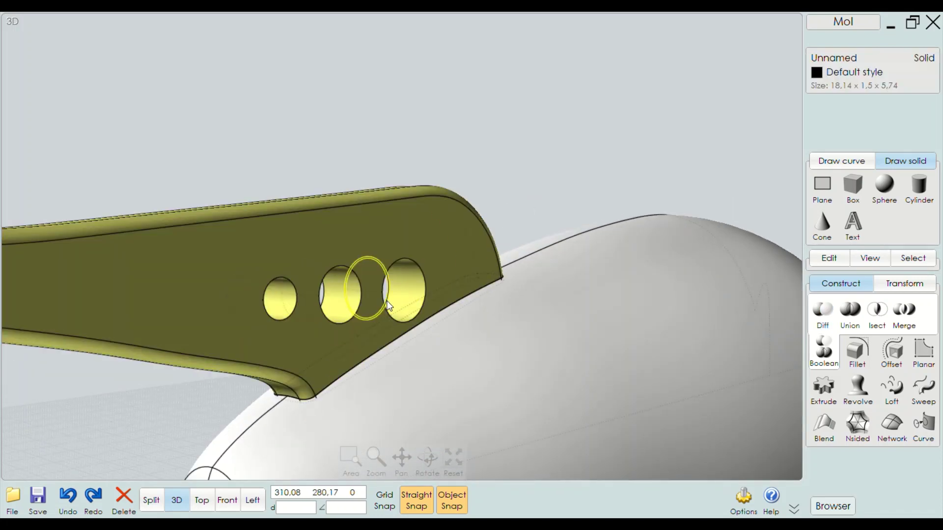
pyautogui.click(383, 303)
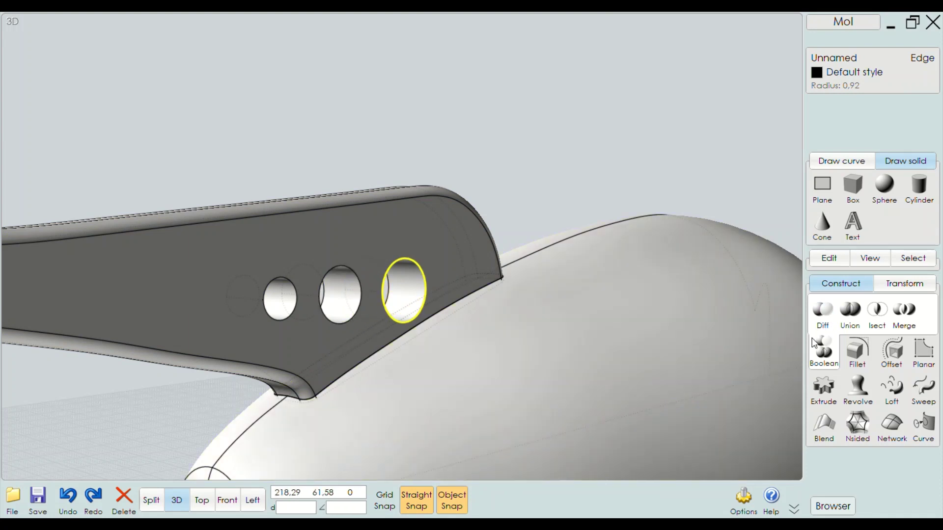
pyautogui.click(857, 351)
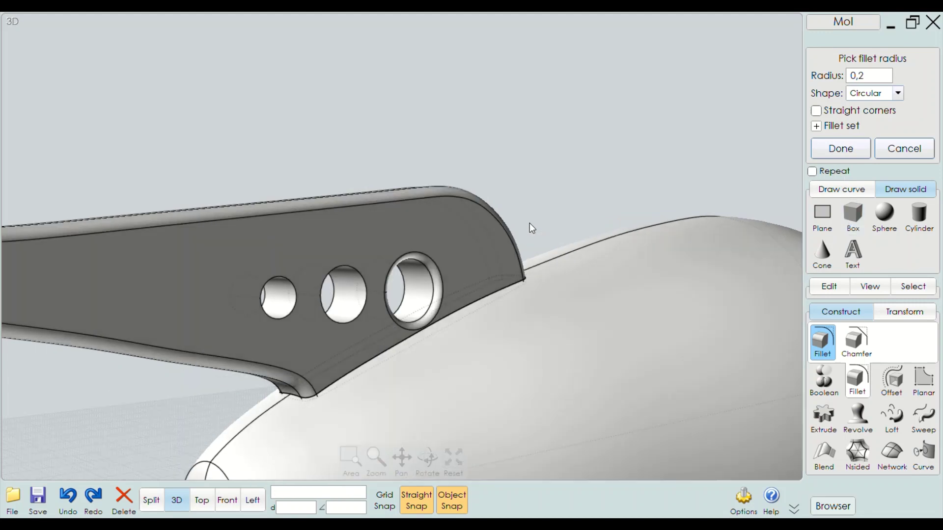
pyautogui.moveTo(529, 225); pyautogui.dragTo(456, 234, button='right')
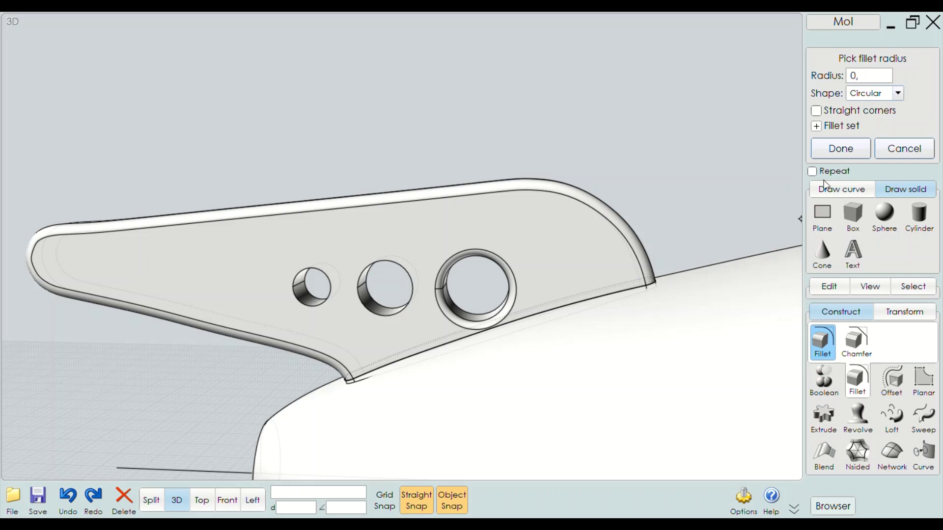
pyautogui.moveTo(540, 168); pyautogui.dragTo(501, 174, button='right')
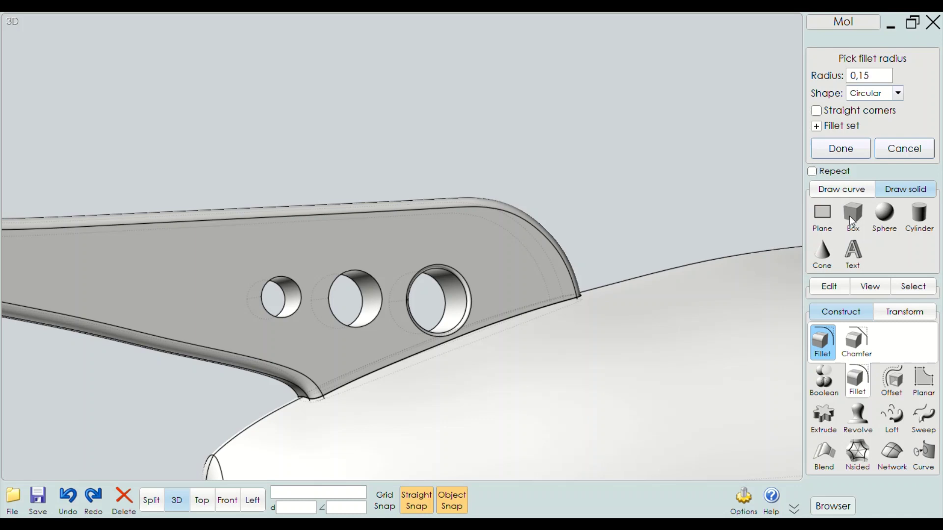
pyautogui.moveTo(569, 273); pyautogui.dragTo(708, 217, button='right')
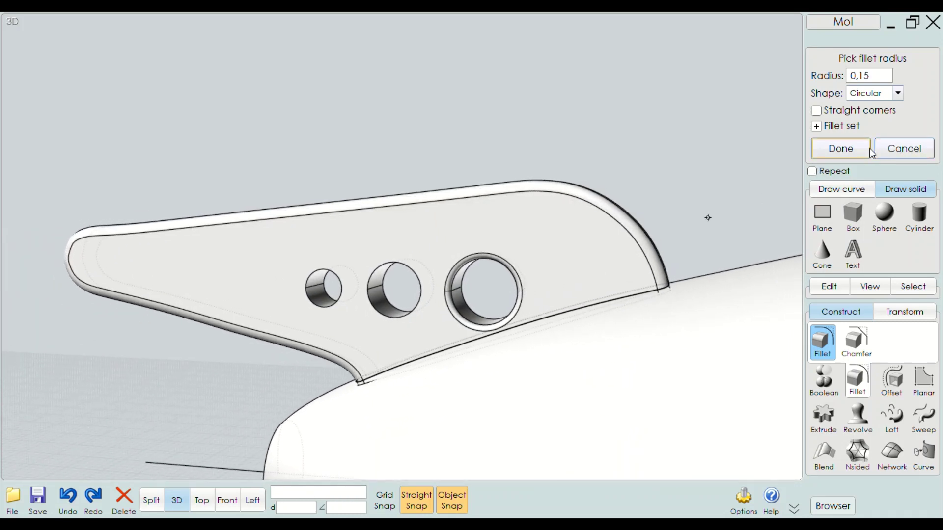
pyautogui.click(904, 149)
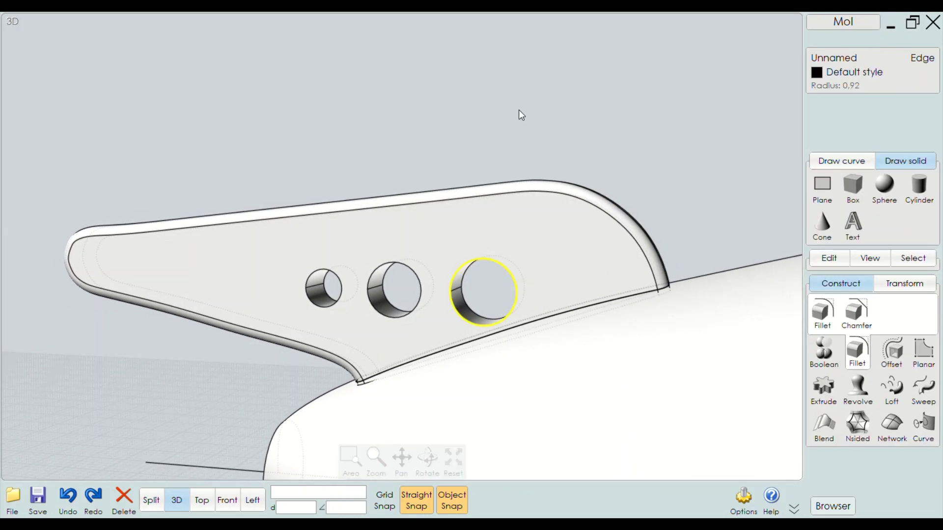
# Select the front and rear rim edges of all three fin holes
pyautogui.click(421, 285)
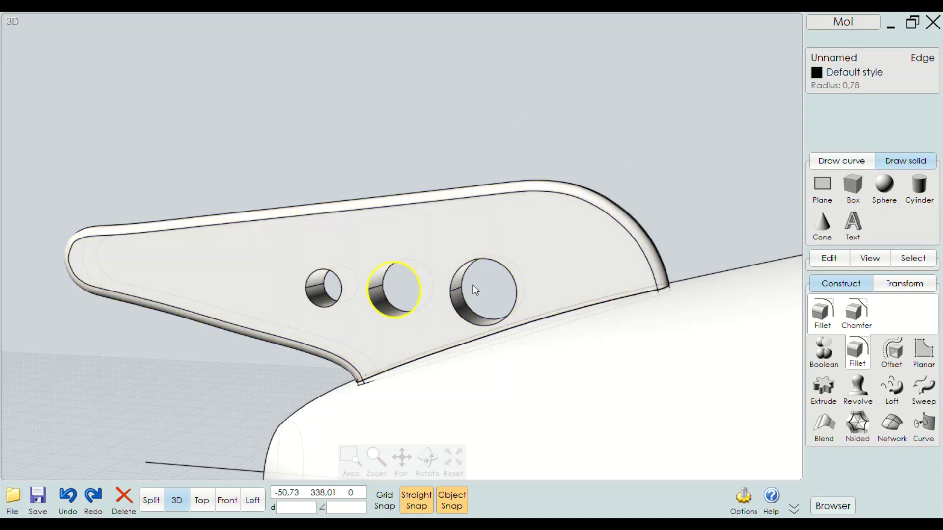
pyautogui.click(453, 293)
pyautogui.click(453, 292)
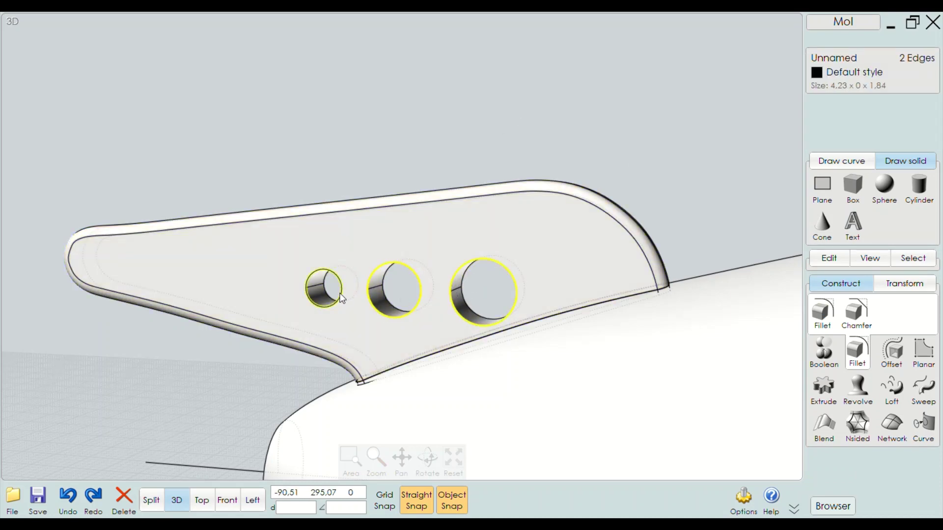
pyautogui.click(328, 274)
pyautogui.moveTo(328, 274)
pyautogui.mouseDown(button='right')
pyautogui.moveTo(579, 274)
pyautogui.moveTo(502, 299)
pyautogui.mouseUp(button='right')
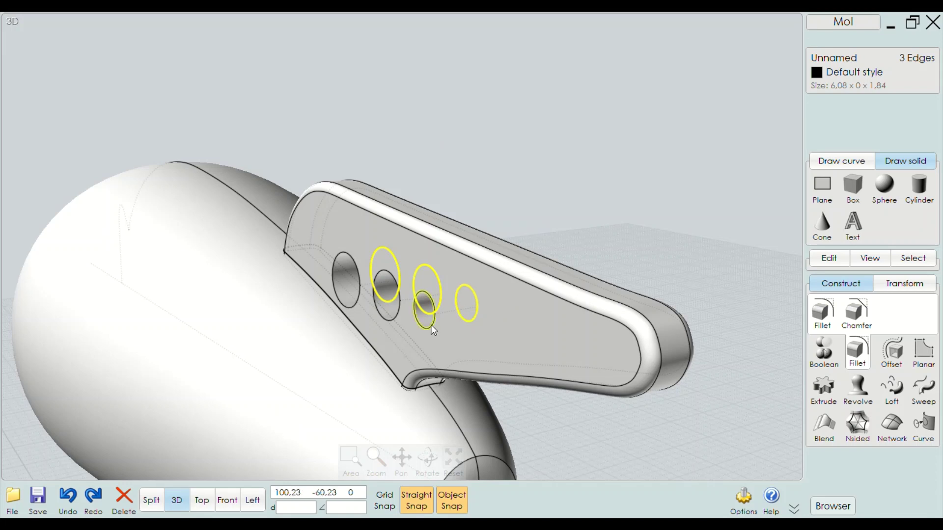
pyautogui.click(412, 327)
pyautogui.click(397, 317)
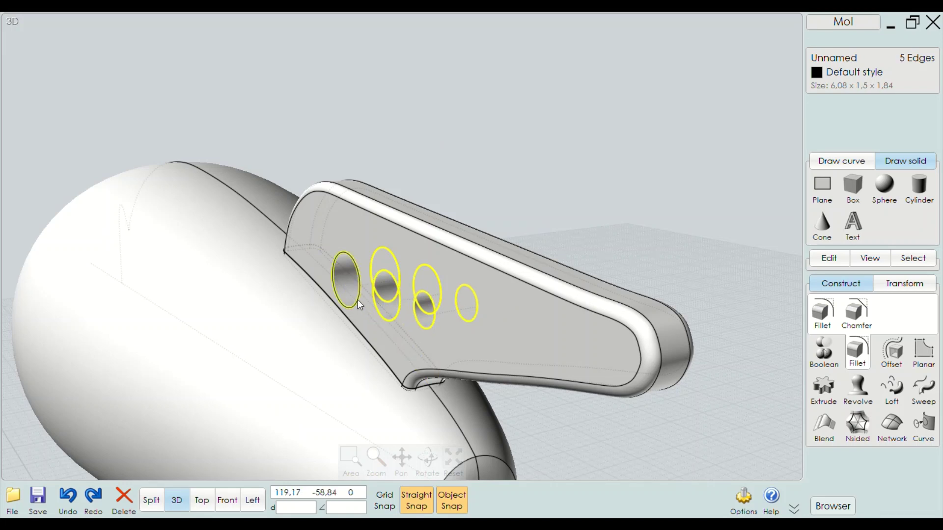
pyautogui.click(360, 297)
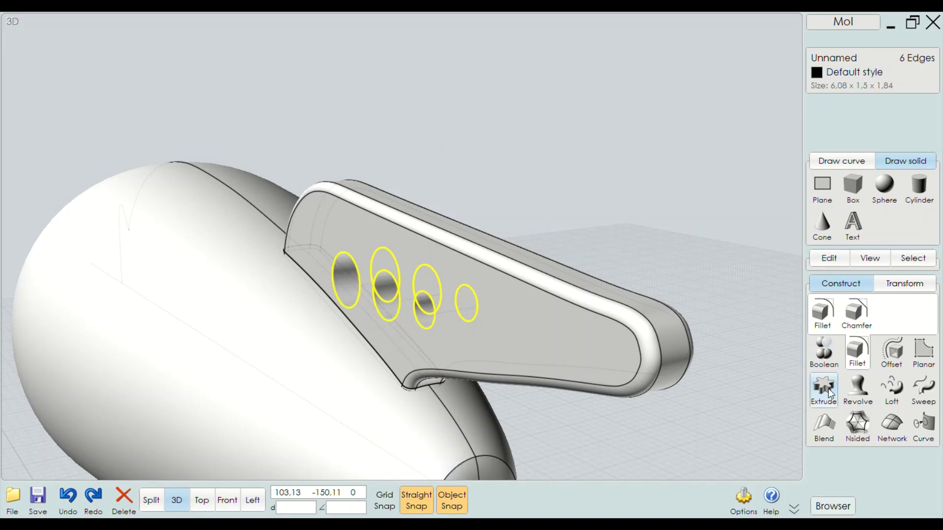
# Fillet the selected hole rims with radius 0.15 and orbit to check them
pyautogui.click(823, 312)
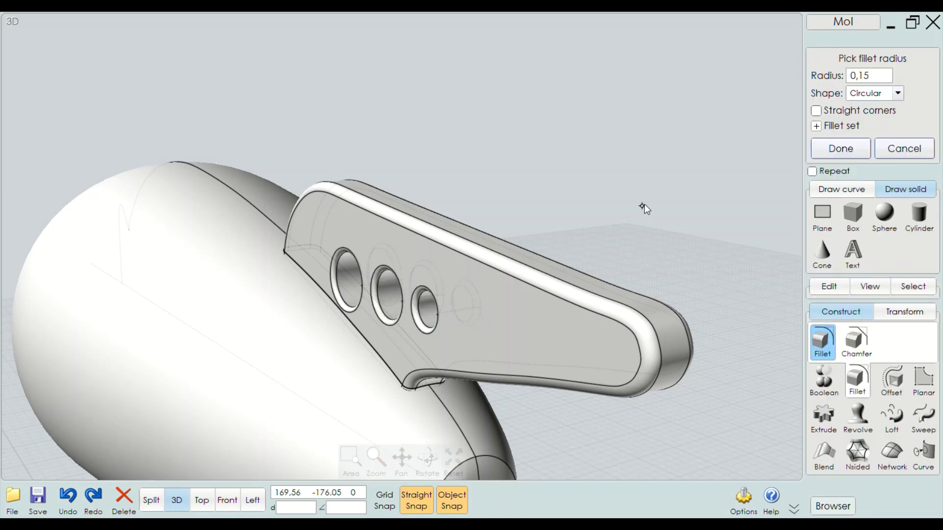
pyautogui.moveTo(646, 206)
pyautogui.mouseDown(button='right')
pyautogui.moveTo(503, 209)
pyautogui.moveTo(556, 182)
pyautogui.mouseUp(button='right')
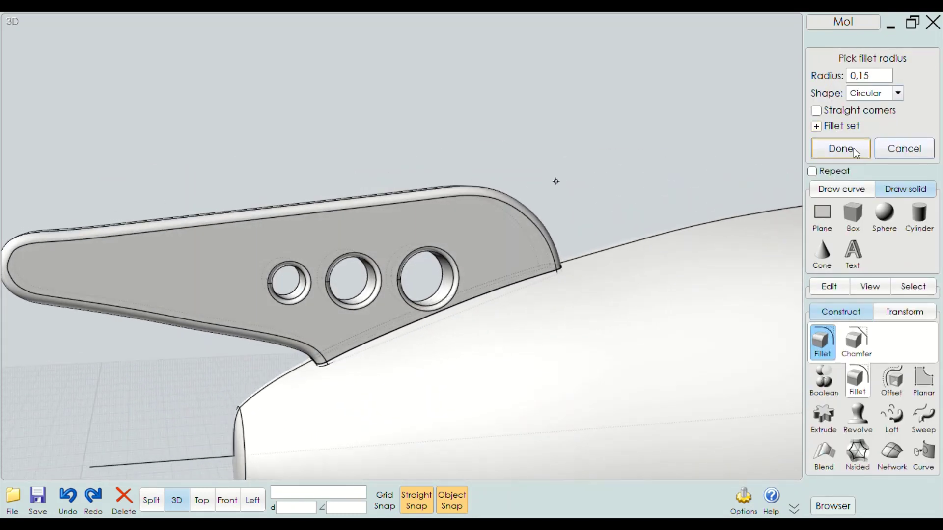
pyautogui.click(855, 150)
pyautogui.scroll(-5, 421, 118)
pyautogui.moveTo(647, 87)
pyautogui.mouseDown(button='right')
pyautogui.moveTo(551, 91)
pyautogui.moveTo(716, 86)
pyautogui.mouseUp(button='right')
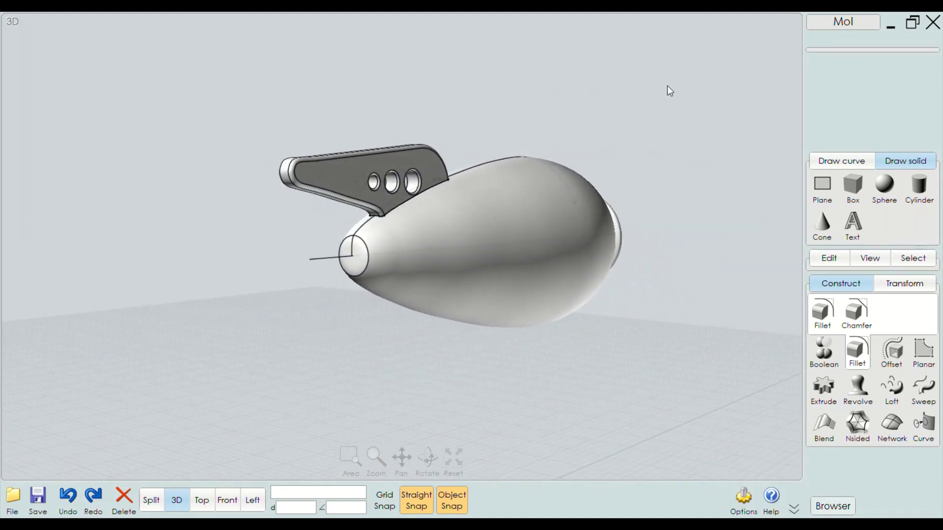
pyautogui.scroll(3, 670, 88)
pyautogui.scroll(3, 633, 96)
pyautogui.moveTo(631, 95); pyautogui.dragTo(654, 86, button='right')
# Review the model in Front view, then from behind in perspective
pyautogui.click(227, 500)
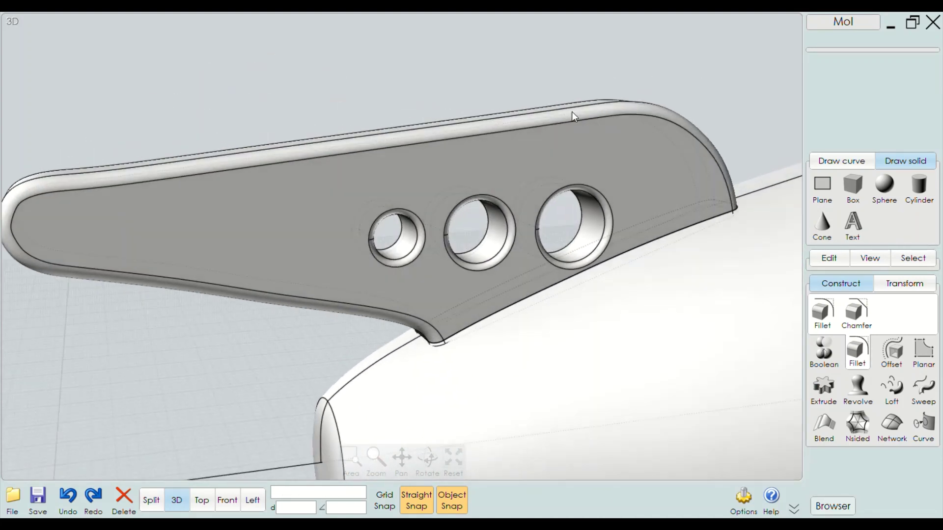
pyautogui.scroll(-3, 364, 199)
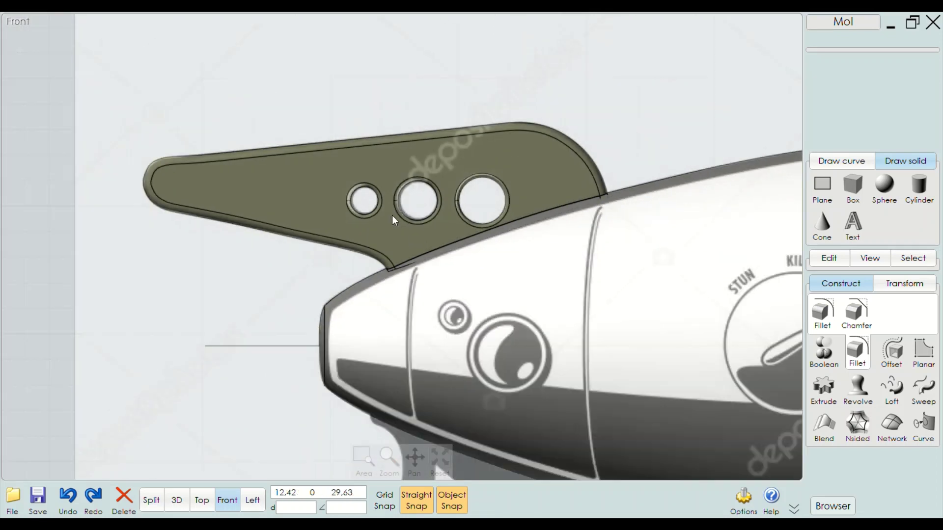
pyautogui.scroll(-2, 364, 200)
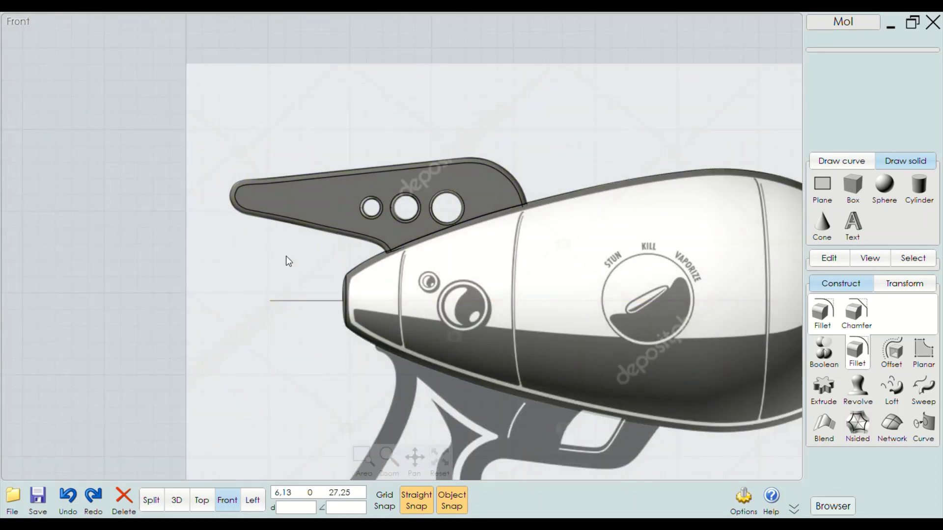
pyautogui.scroll(-2, 286, 261)
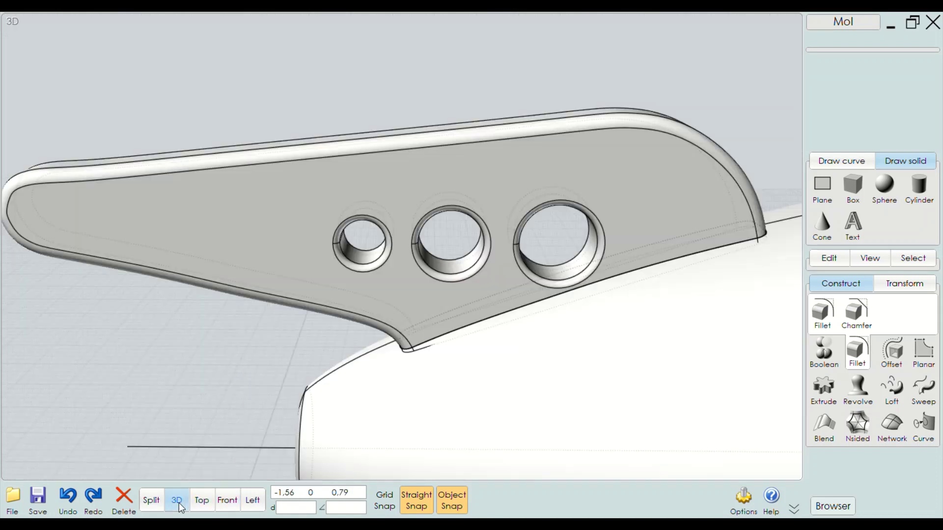
pyautogui.click(177, 501)
pyautogui.scroll(-2, 304, 226)
pyautogui.moveTo(659, 255); pyautogui.dragTo(543, 216, button='right')
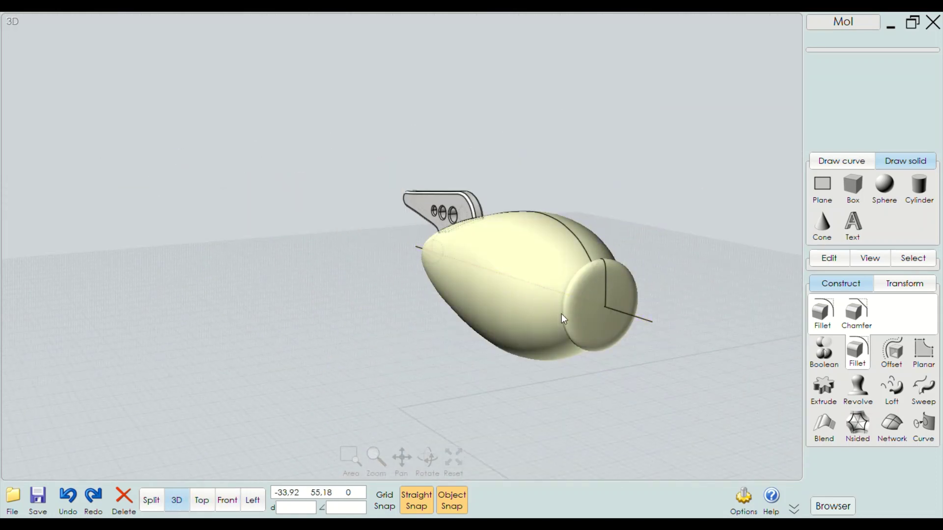
pyautogui.moveTo(561, 314); pyautogui.dragTo(565, 312, button='right')
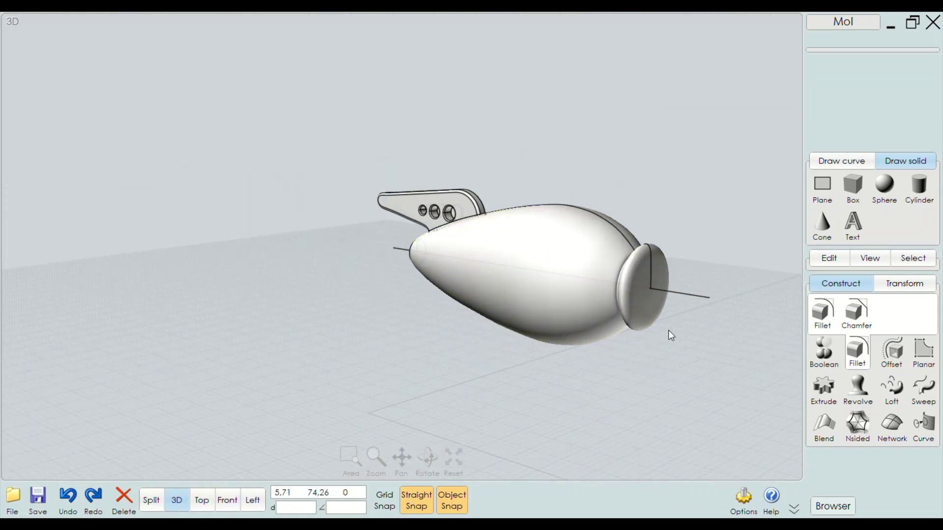
# Frame the muzzle in Front view with the reference image and Edit tools shown
pyautogui.click(227, 501)
pyautogui.scroll(3, 672, 297)
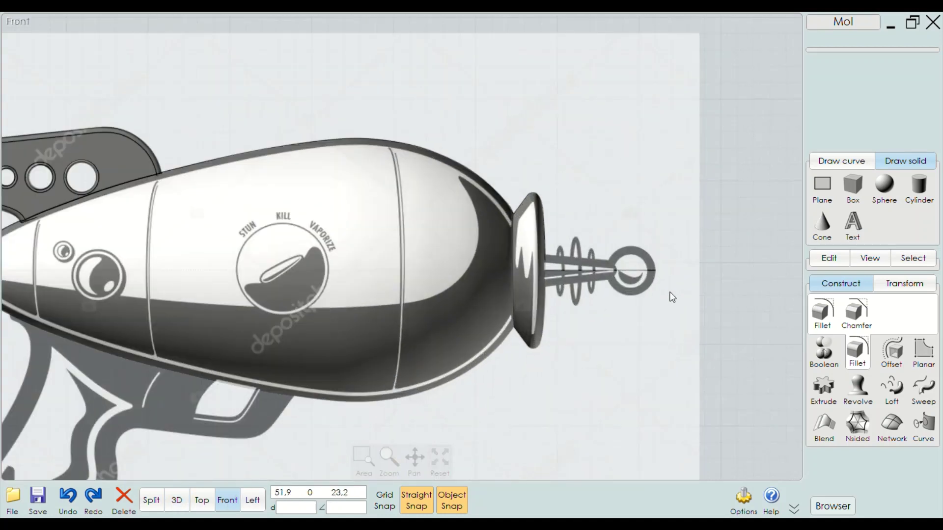
pyautogui.scroll(2, 780, 275)
pyautogui.click(829, 259)
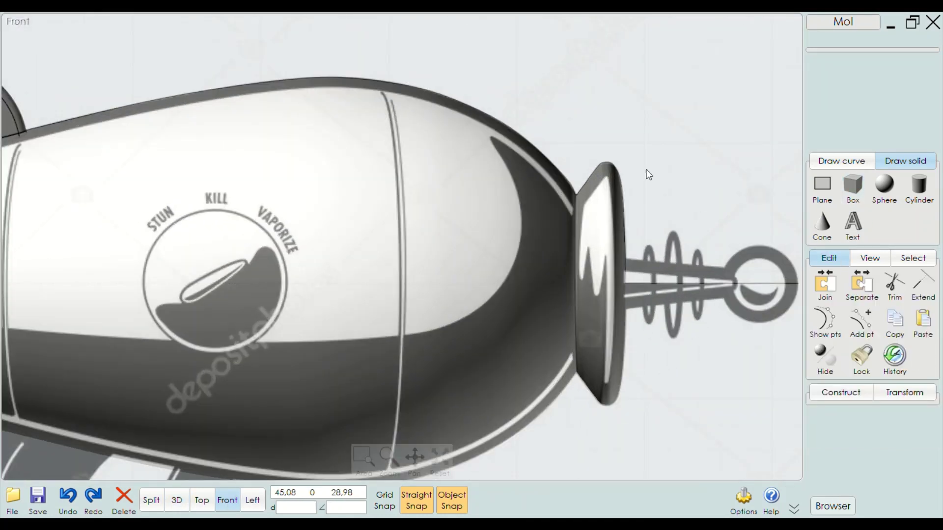
pyautogui.scroll(-3, 643, 226)
pyautogui.scroll(-2, 688, 231)
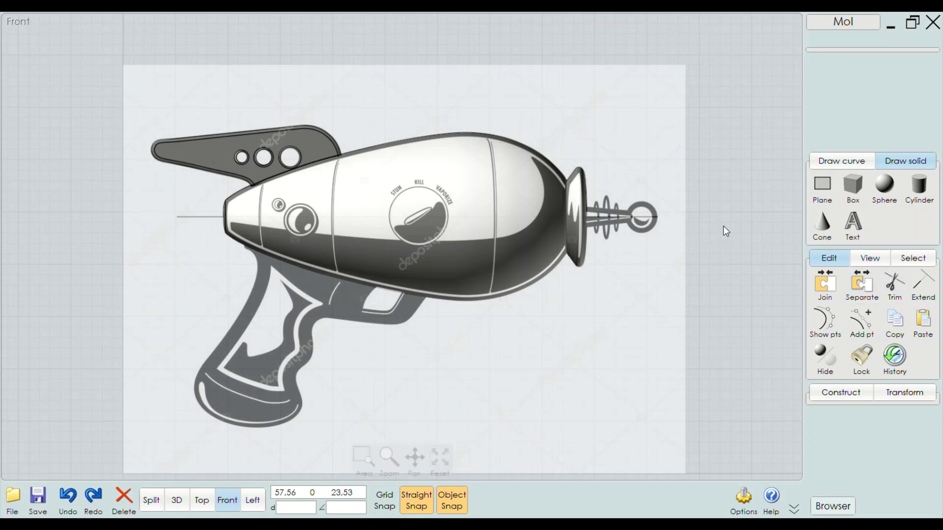
pyautogui.scroll(3, 722, 228)
pyautogui.scroll(2, 698, 243)
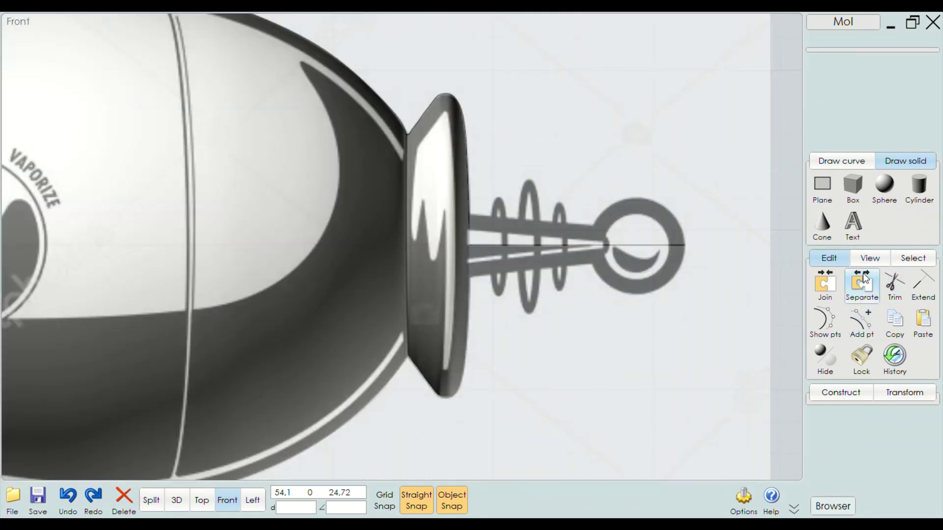
# Draw a straight line along the antenna stem edge from the muzzle to the ball
pyautogui.click(836, 162)
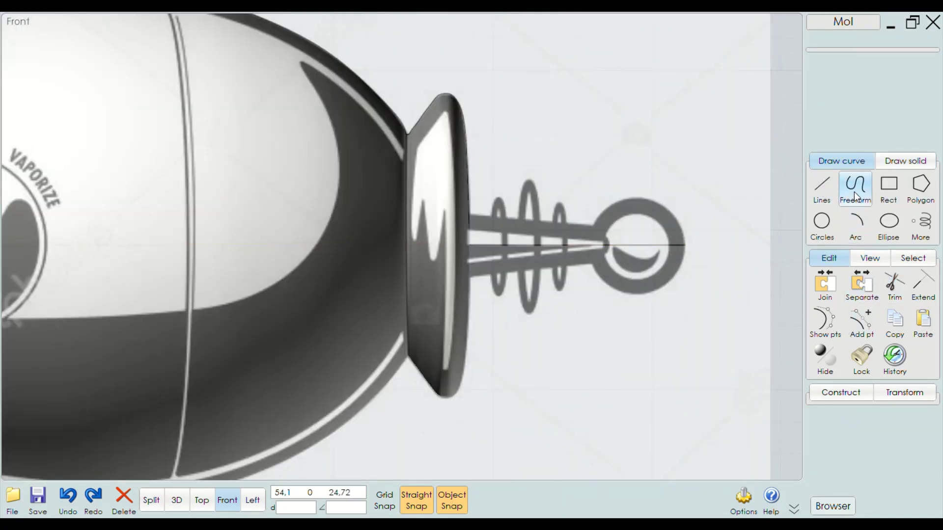
pyautogui.click(853, 192)
pyautogui.click(837, 163)
pyautogui.click(828, 187)
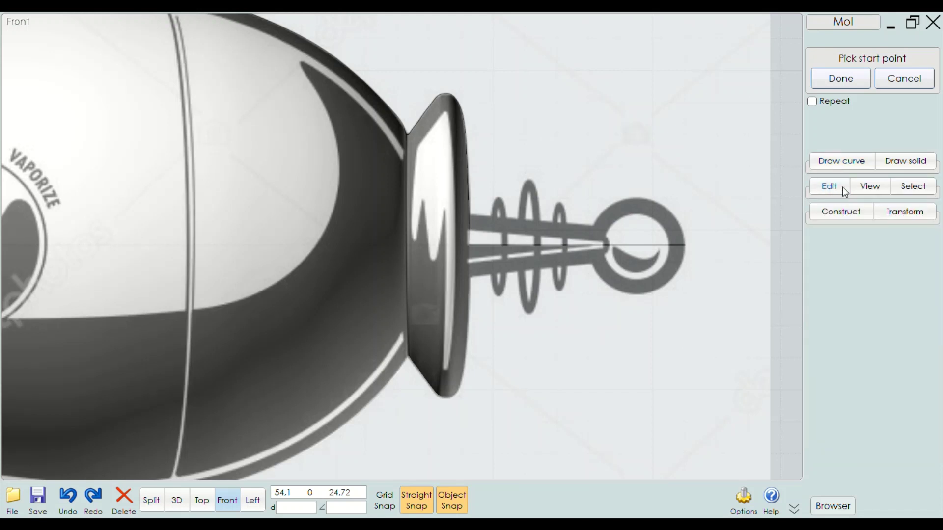
pyautogui.scroll(2, 707, 206)
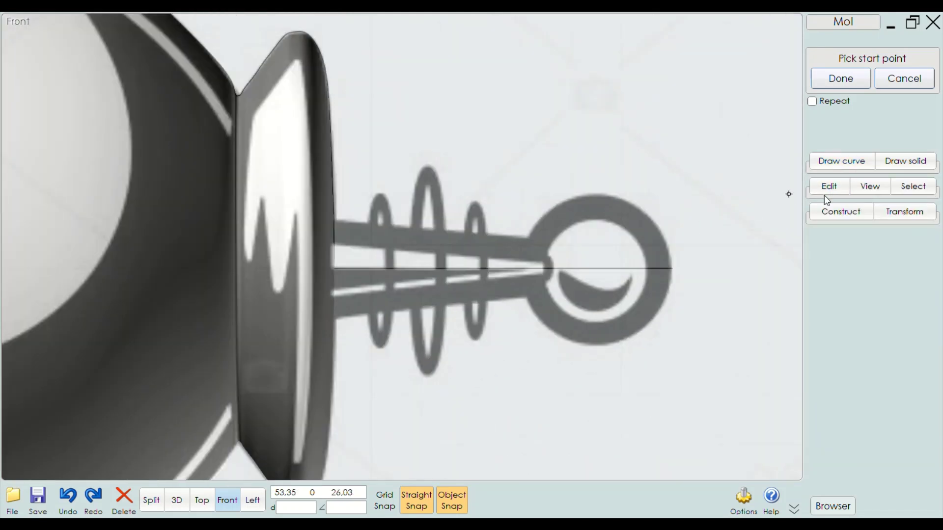
pyautogui.click(837, 159)
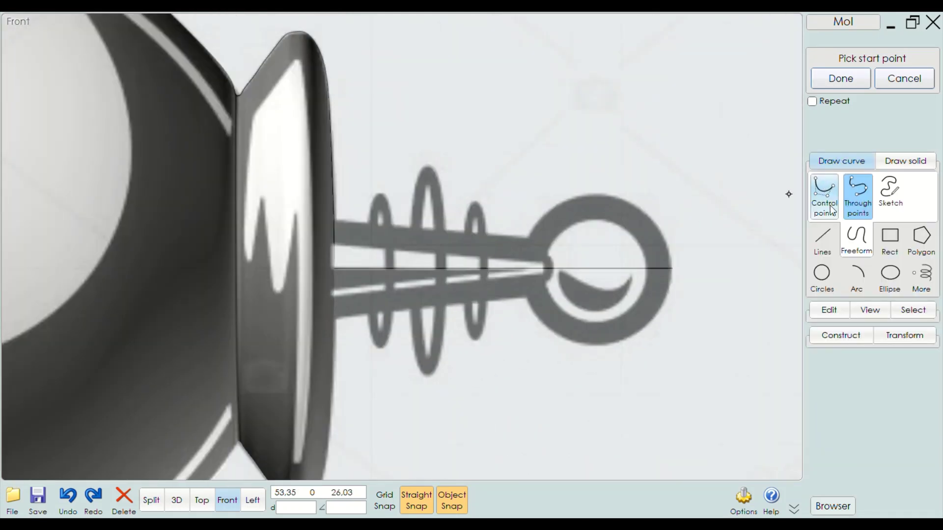
pyautogui.click(823, 238)
pyautogui.scroll(1, 395, 240)
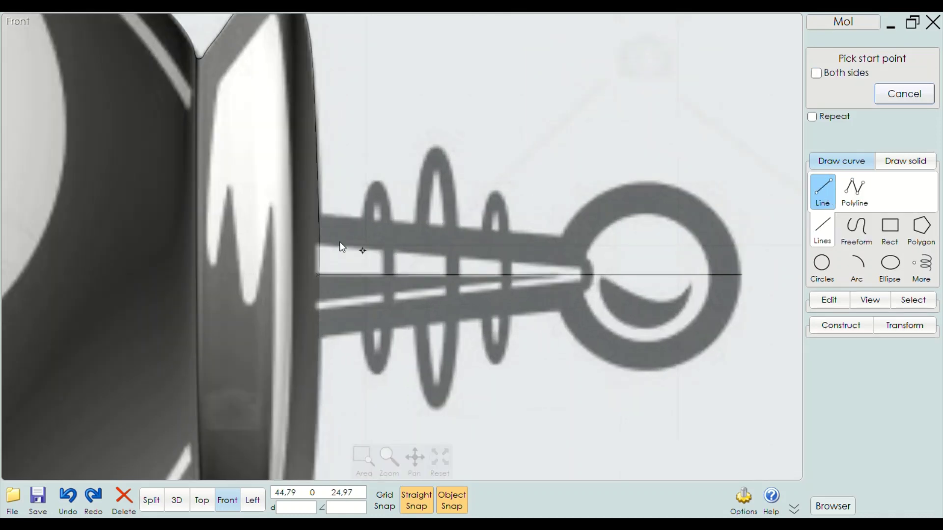
pyautogui.scroll(1, 317, 217)
pyautogui.click(319, 206)
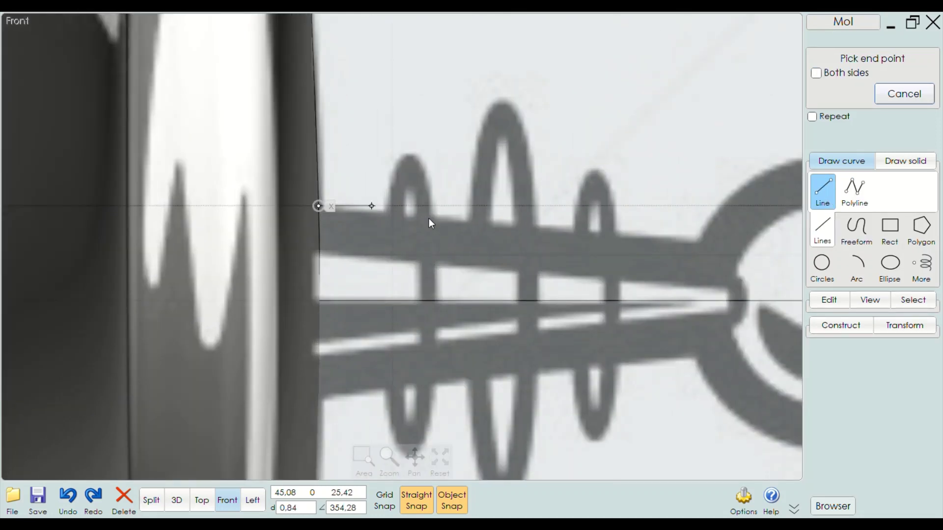
pyautogui.click(698, 240)
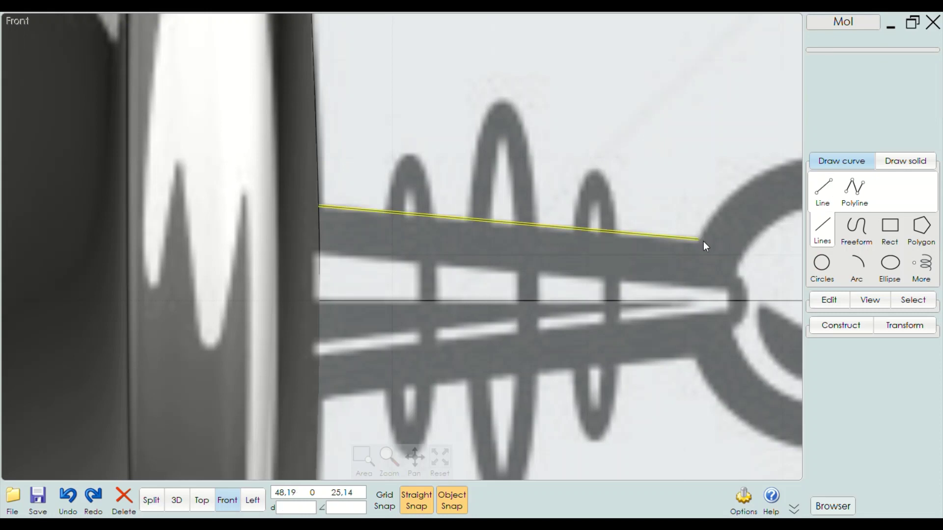
pyautogui.rightClick(713, 237)
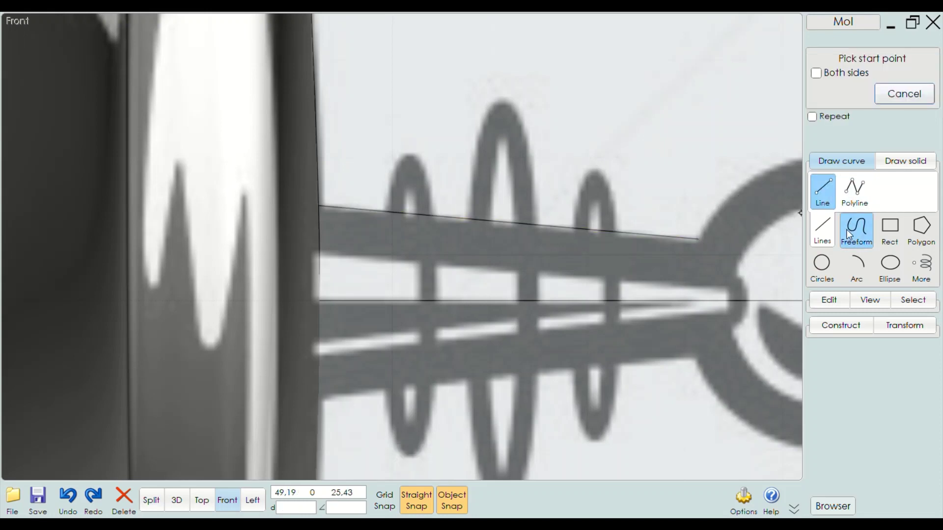
# Start a through-points curve at the stem line's end and trace up over the ball's top
pyautogui.click(855, 228)
pyautogui.click(699, 240)
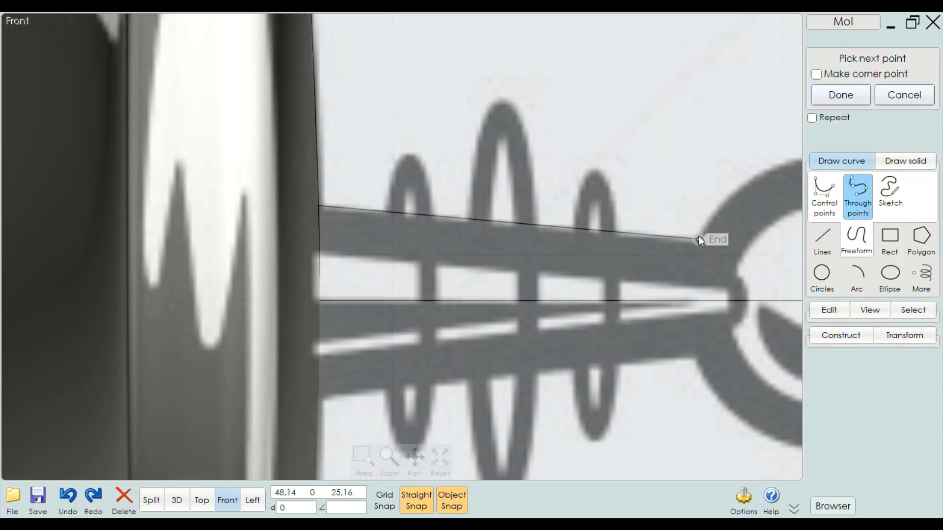
pyautogui.scroll(-2, 724, 210)
pyautogui.moveTo(724, 210); pyautogui.dragTo(472, 252, button='right')
pyautogui.scroll(4, 458, 250)
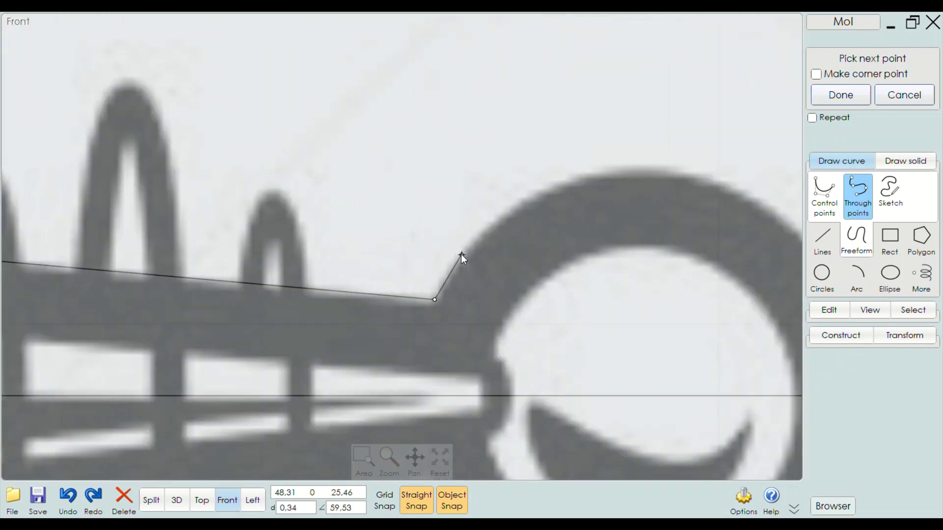
pyautogui.click(462, 255)
pyautogui.click(483, 234)
pyautogui.click(516, 206)
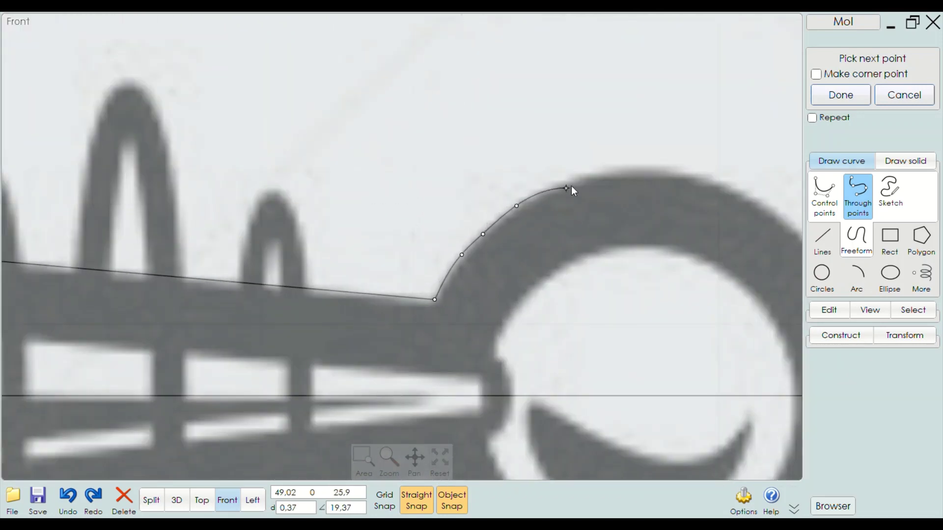
pyautogui.click(583, 178)
pyautogui.click(686, 173)
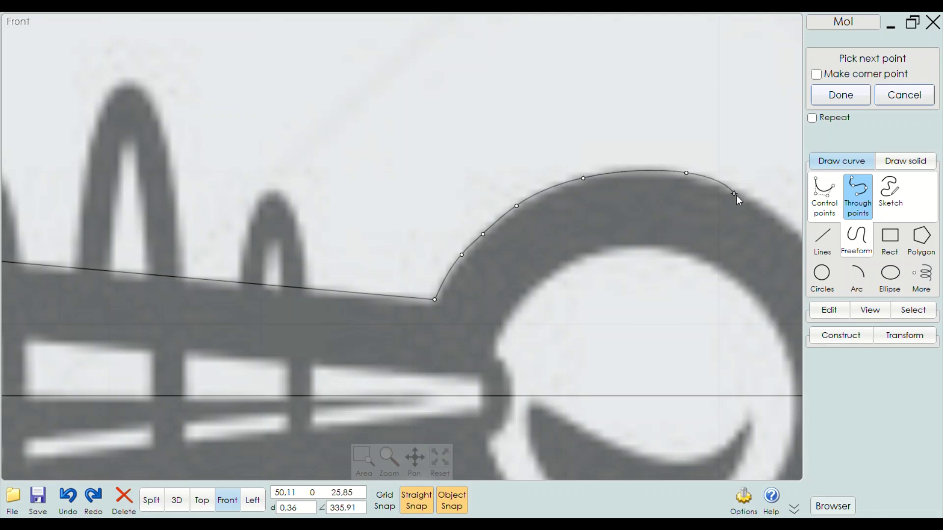
# Continue the curve down the ball's right side and finish it on the centre axis
pyautogui.moveTo(773, 211); pyautogui.dragTo(590, 179, button='right')
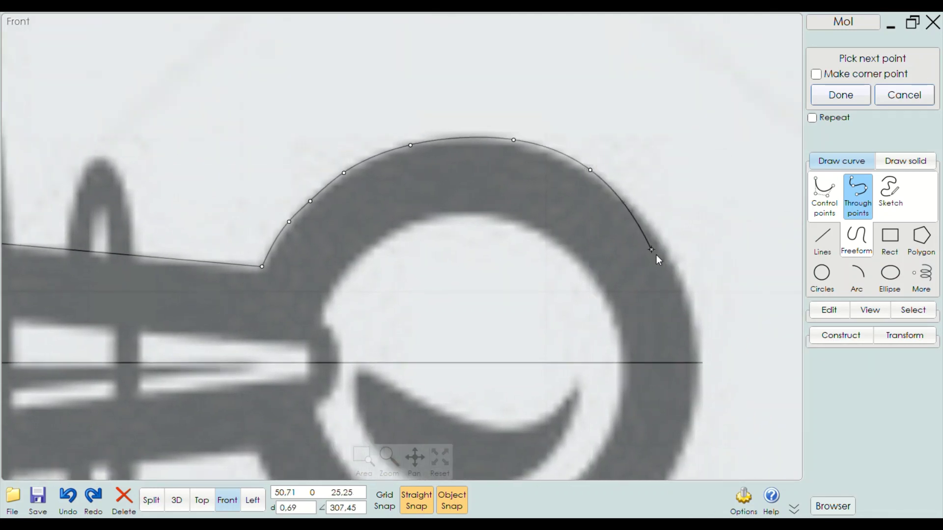
pyautogui.click(650, 225)
pyautogui.click(691, 304)
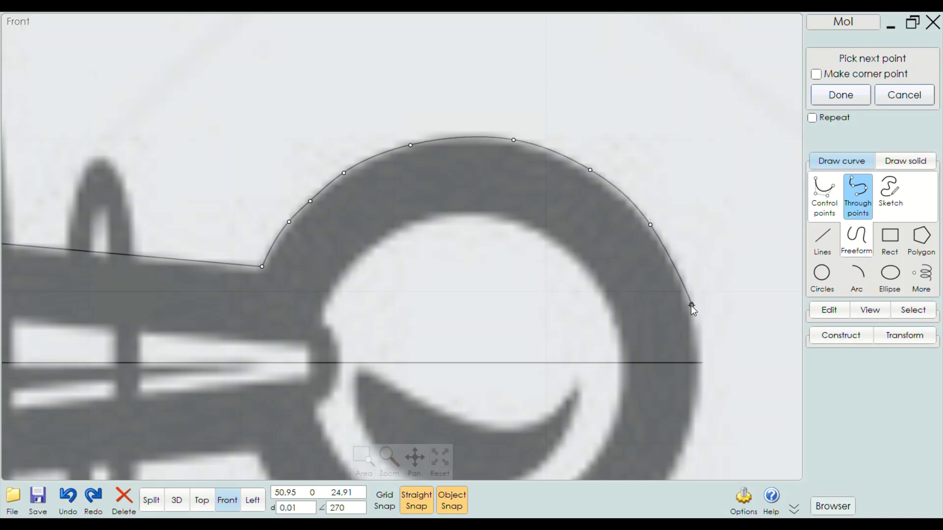
pyautogui.click(703, 363)
pyautogui.scroll(-2, 692, 314)
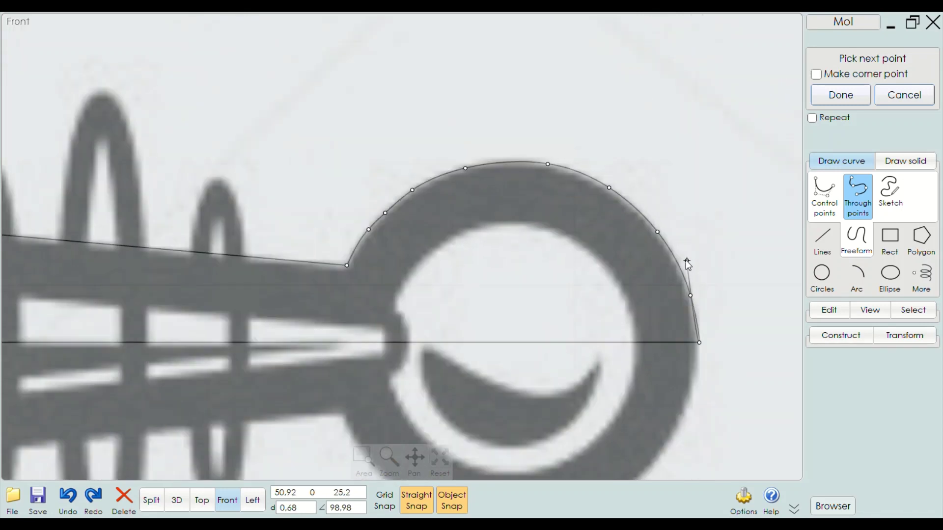
pyautogui.scroll(-2, 685, 262)
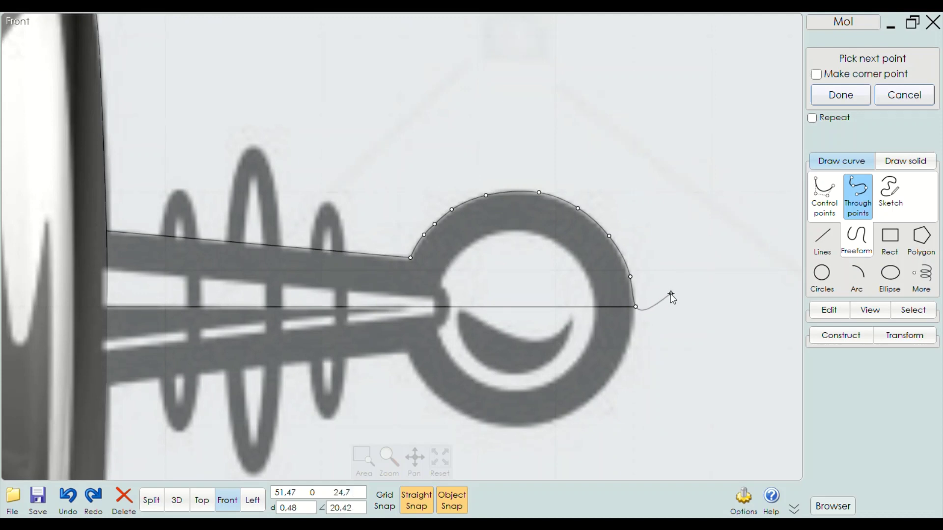
pyautogui.click(637, 334)
pyautogui.rightClick(644, 334)
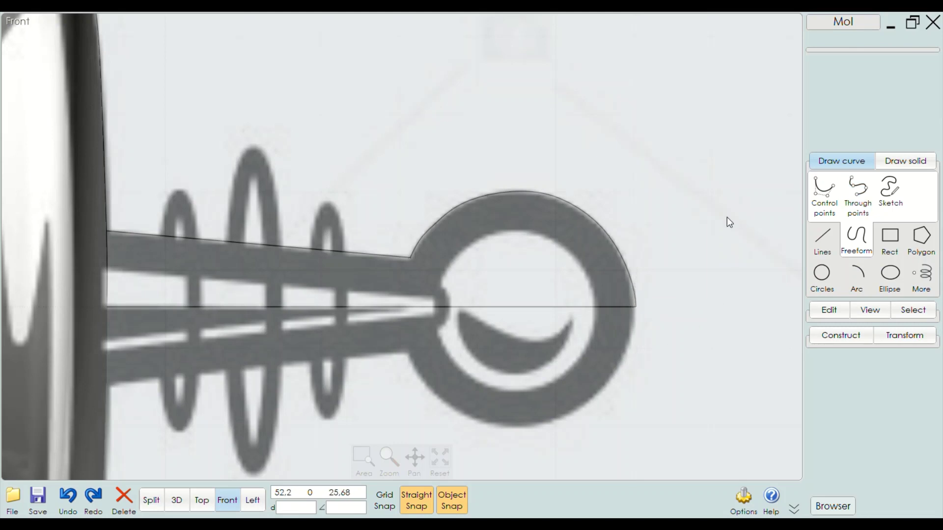
# Select both the stem line and the ball curve
pyautogui.scroll(1, 467, 324)
pyautogui.scroll(-2, 457, 314)
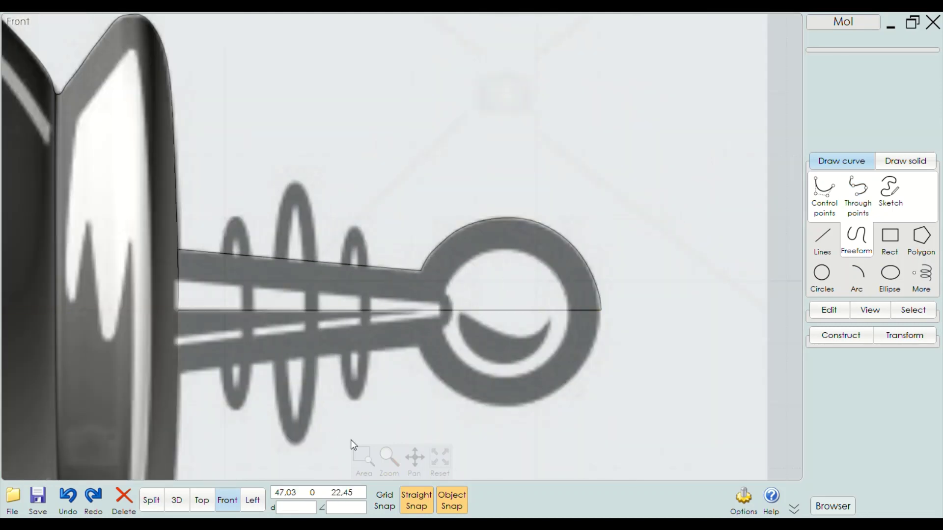
pyautogui.click(418, 267)
pyautogui.click(841, 315)
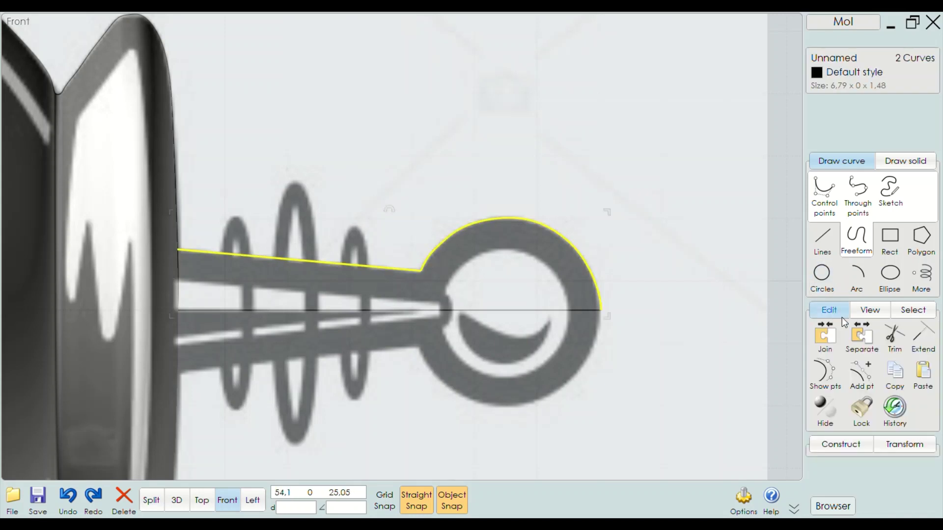
# Join the stem and ball curves and revolve them around the centre axis line
pyautogui.click(831, 342)
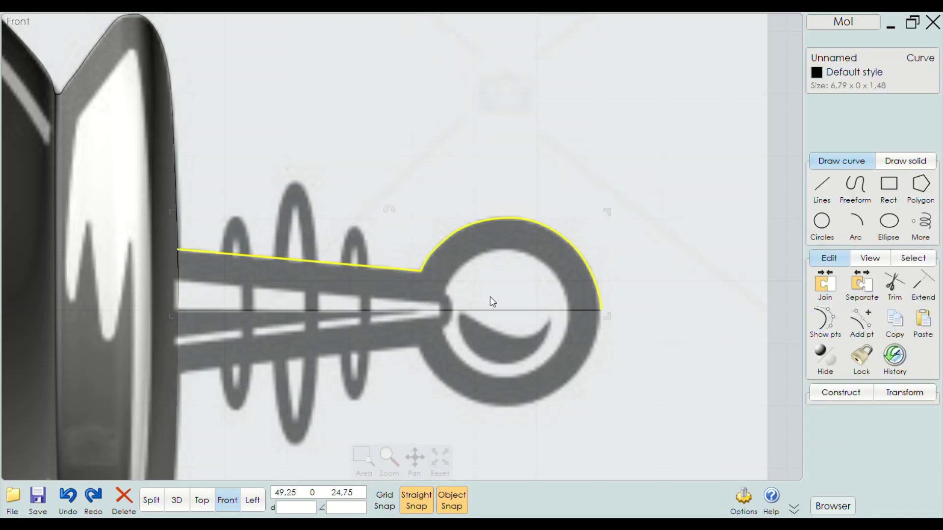
pyautogui.click(177, 500)
pyautogui.scroll(5, 732, 315)
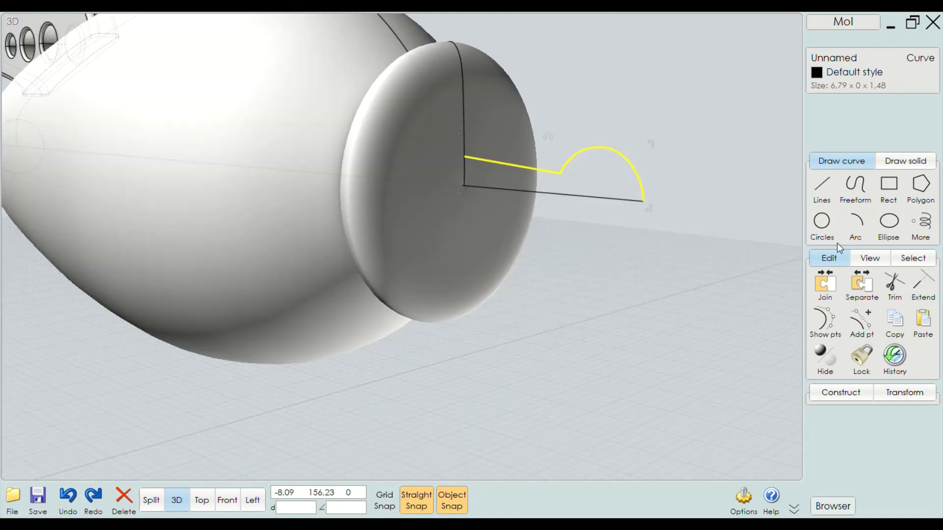
pyautogui.click(862, 393)
pyautogui.click(858, 347)
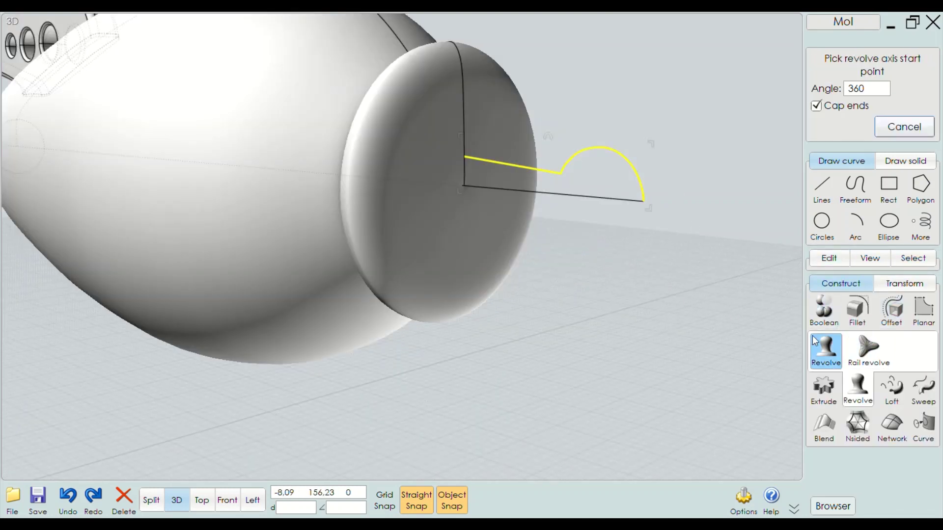
pyautogui.click(556, 194)
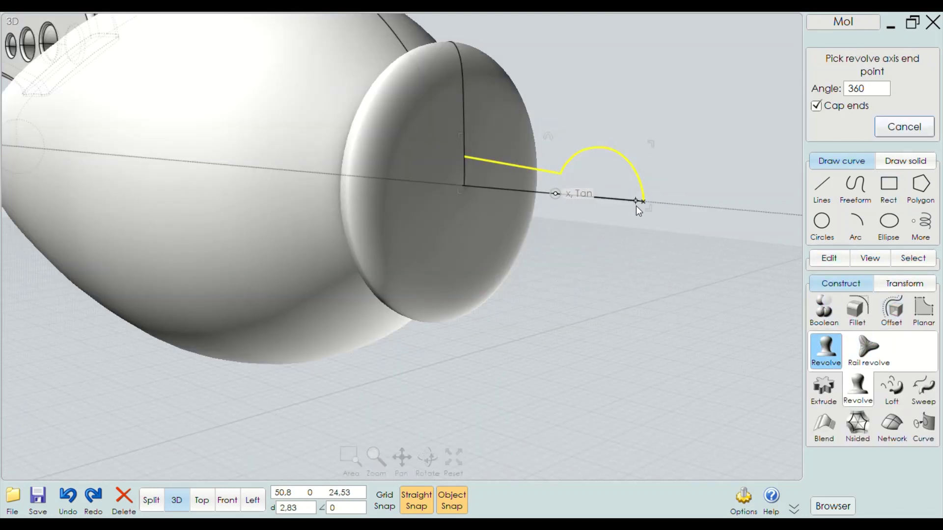
pyautogui.click(706, 209)
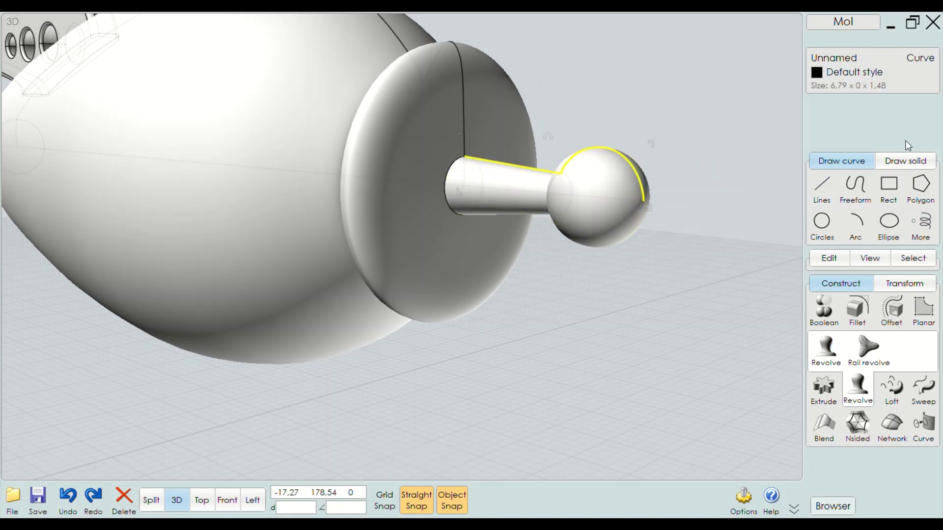
# Check the antenna in Front and 3D views and select the new solid
pyautogui.click(227, 500)
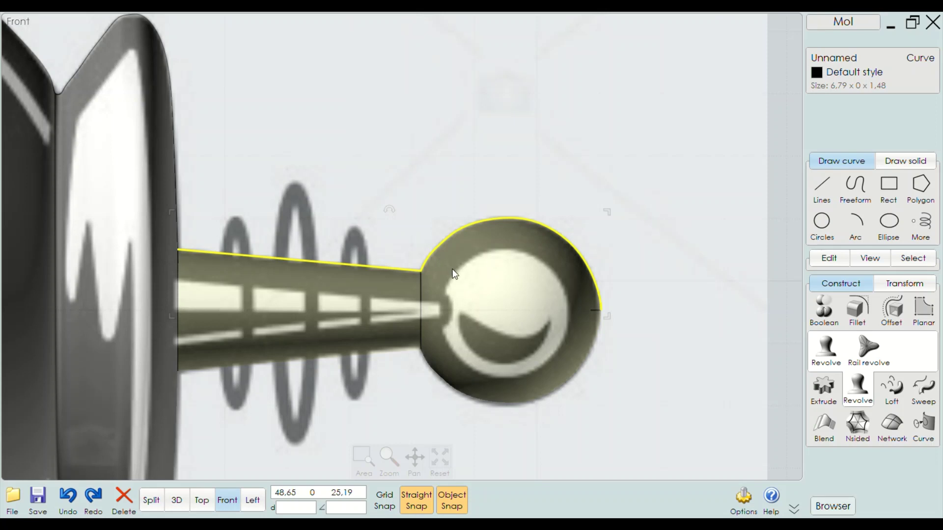
pyautogui.press('Escape')
pyautogui.click(177, 500)
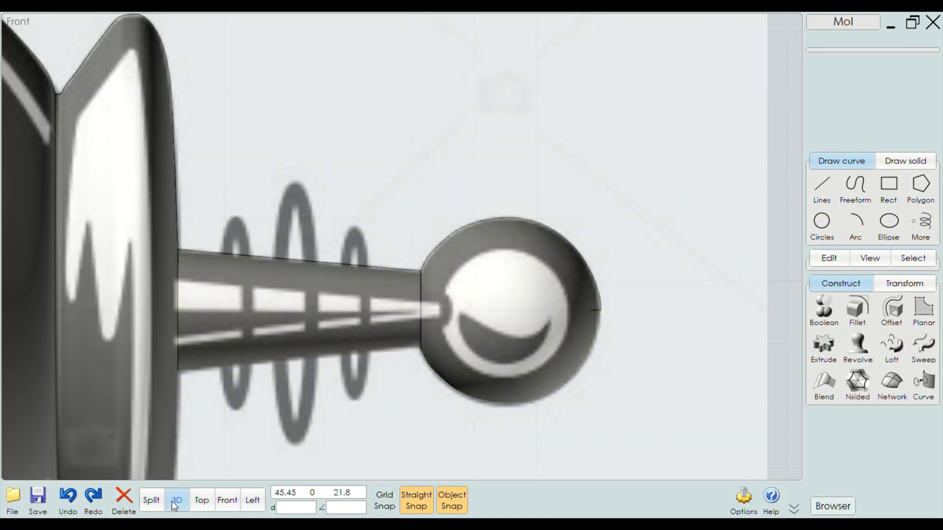
pyautogui.moveTo(441, 335)
pyautogui.mouseDown()
pyautogui.moveTo(268, 338)
pyautogui.moveTo(503, 317)
pyautogui.moveTo(475, 323)
pyautogui.moveTo(497, 336)
pyautogui.moveTo(479, 336)
pyautogui.mouseUp()
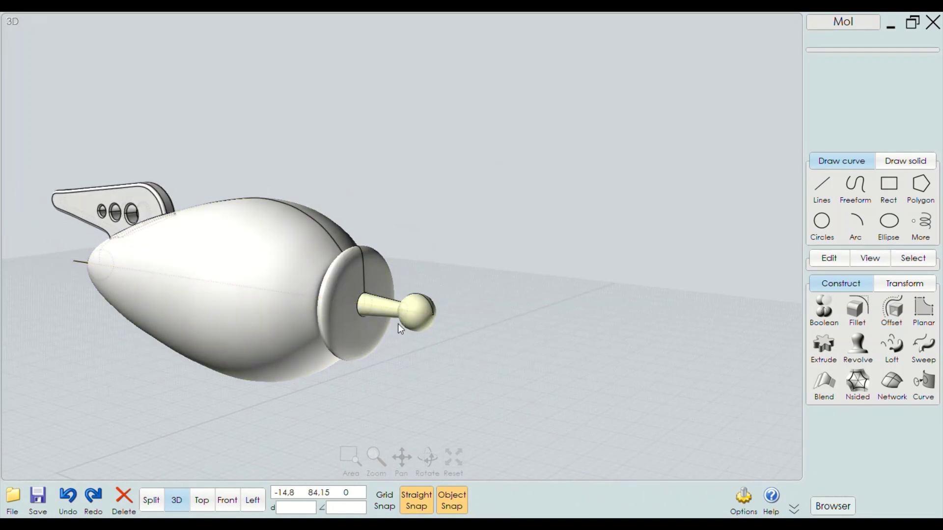
pyautogui.scroll(3, 388, 314)
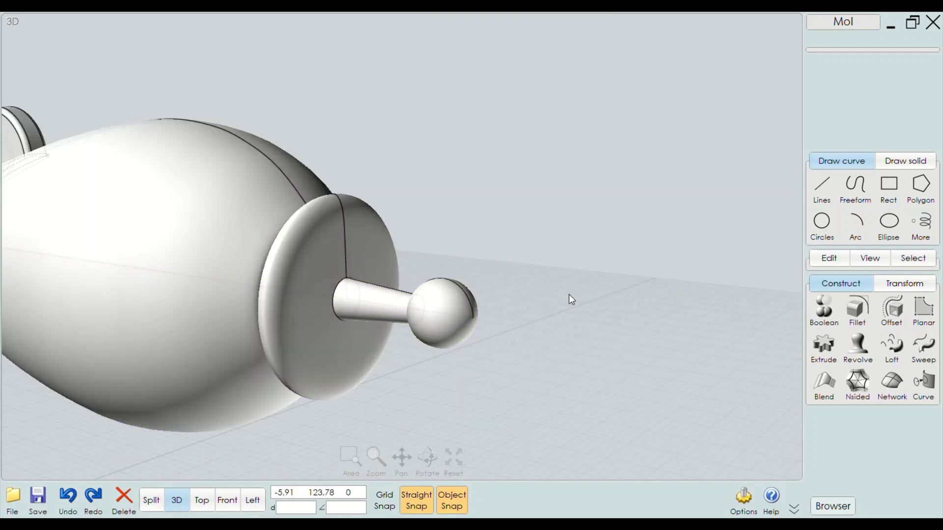
pyautogui.click(441, 330)
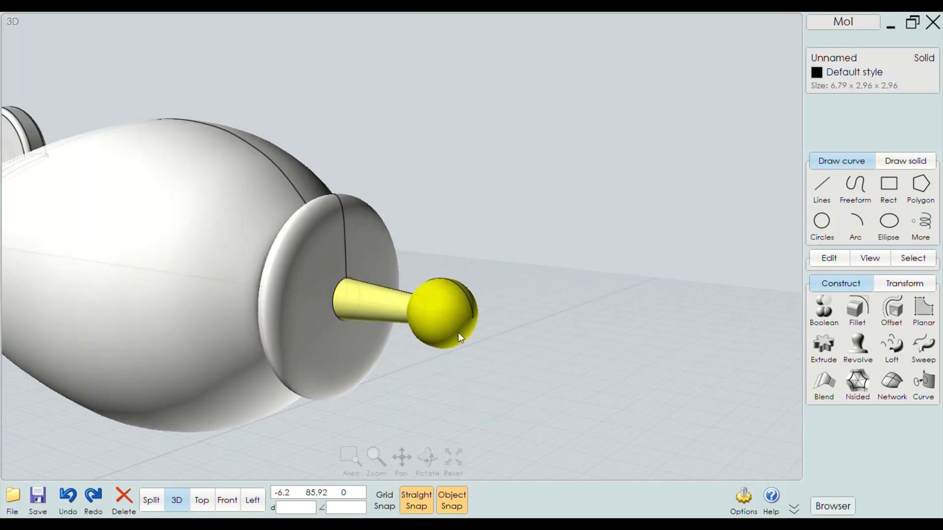
pyautogui.click(825, 262)
# Hide the antenna and add a radius 3,88 sphere centred on the front ring
pyautogui.click(822, 363)
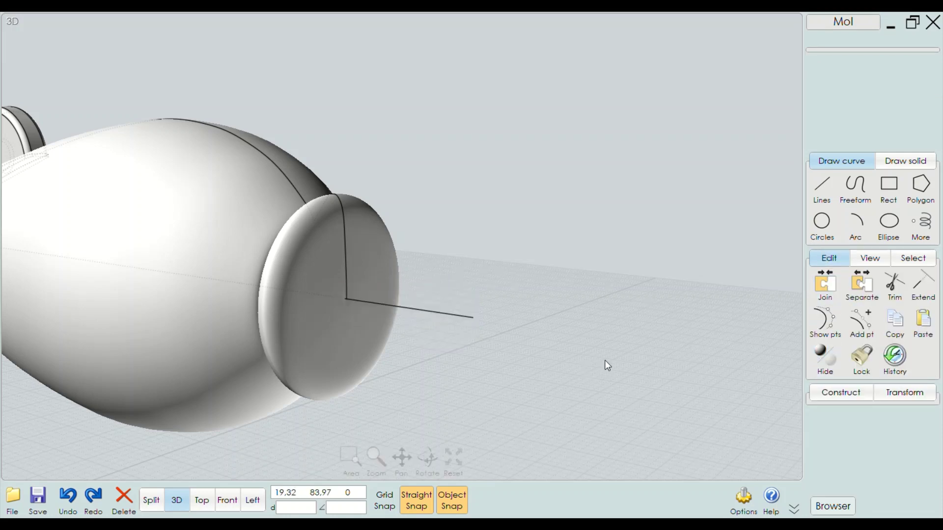
pyautogui.click(906, 161)
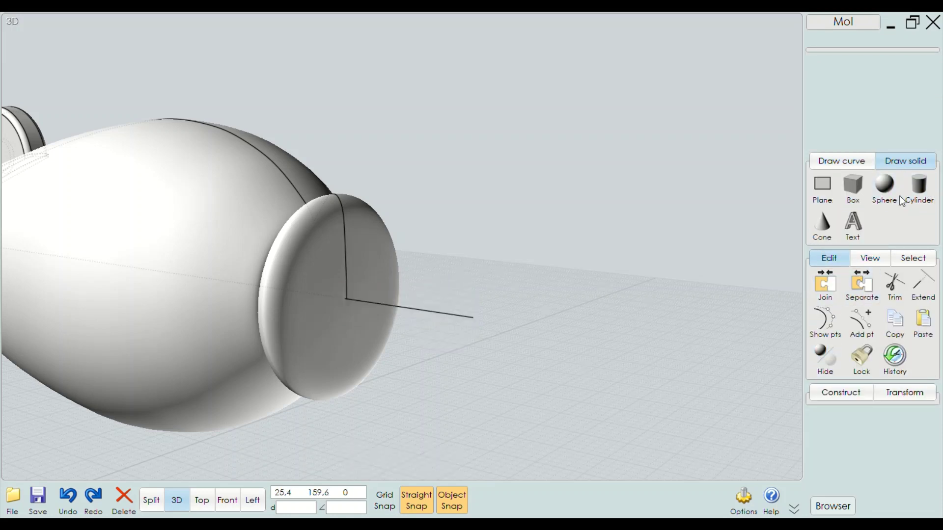
pyautogui.click(884, 187)
pyautogui.click(346, 304)
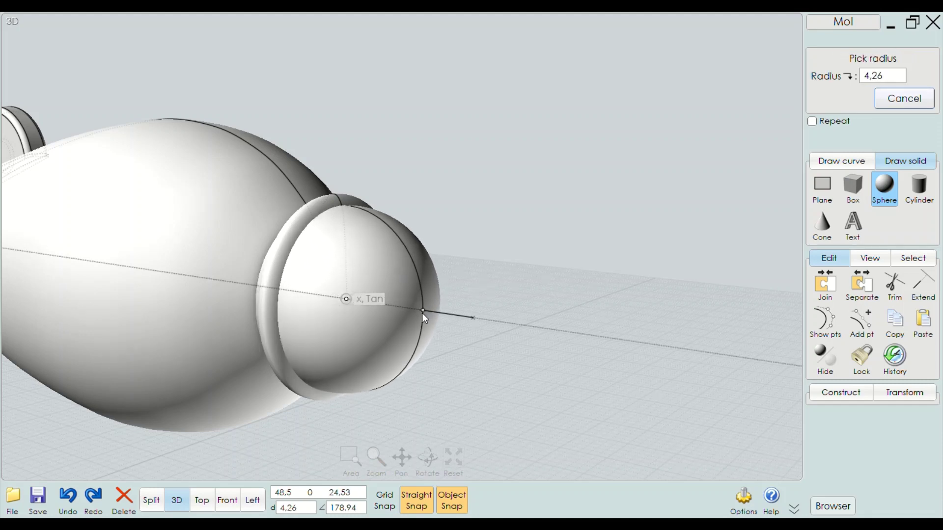
pyautogui.scroll(1, 420, 314)
pyautogui.moveTo(422, 316); pyautogui.dragTo(435, 318, button='right')
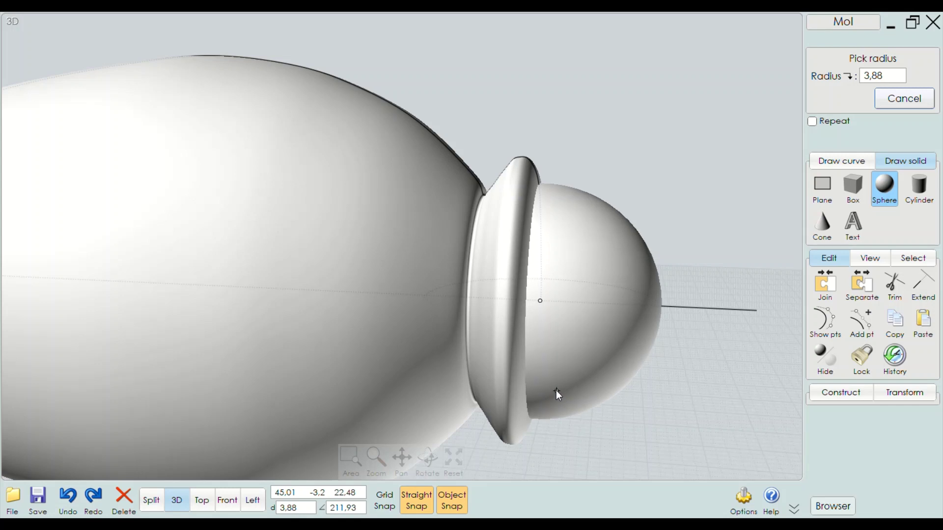
pyautogui.click(556, 390)
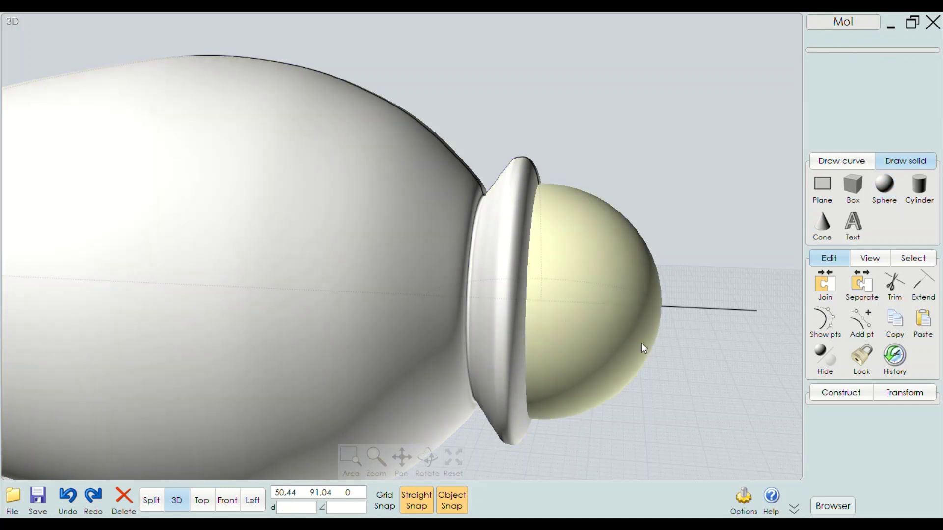
pyautogui.moveTo(641, 343)
pyautogui.mouseDown(button='right')
pyautogui.moveTo(587, 325)
pyautogui.moveTo(490, 337)
pyautogui.moveTo(559, 337)
pyautogui.mouseUp(button='right')
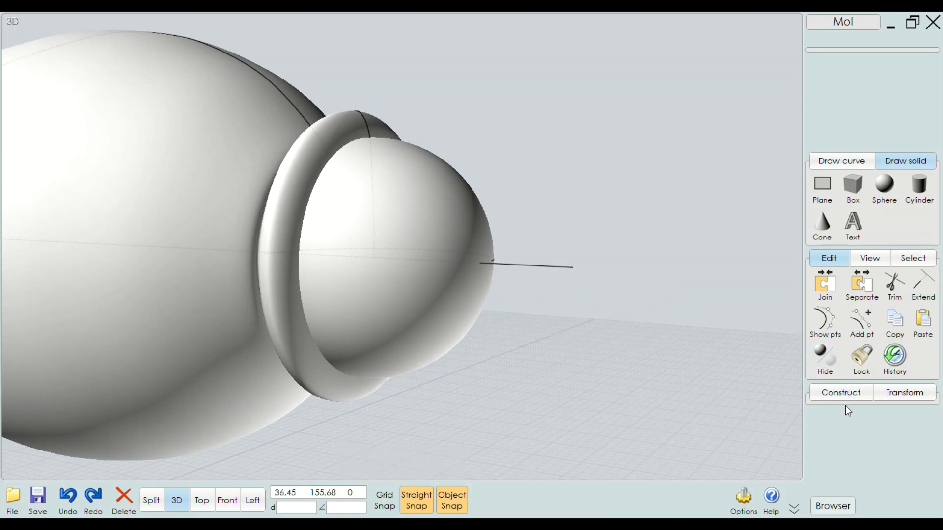
# Boolean-subtract the sphere from the main body, hollowing the opening inside the muzzle ring
pyautogui.click(842, 393)
pyautogui.click(825, 317)
pyautogui.click(823, 310)
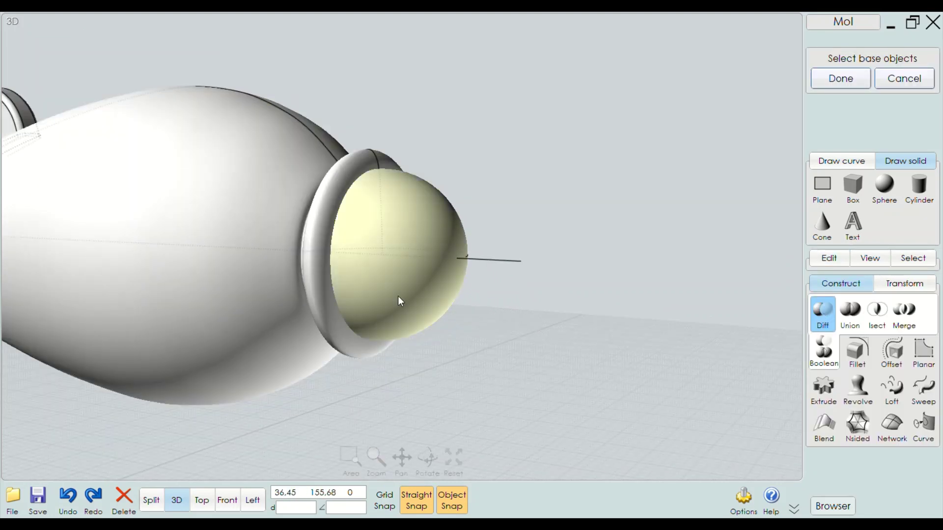
pyautogui.click(231, 248)
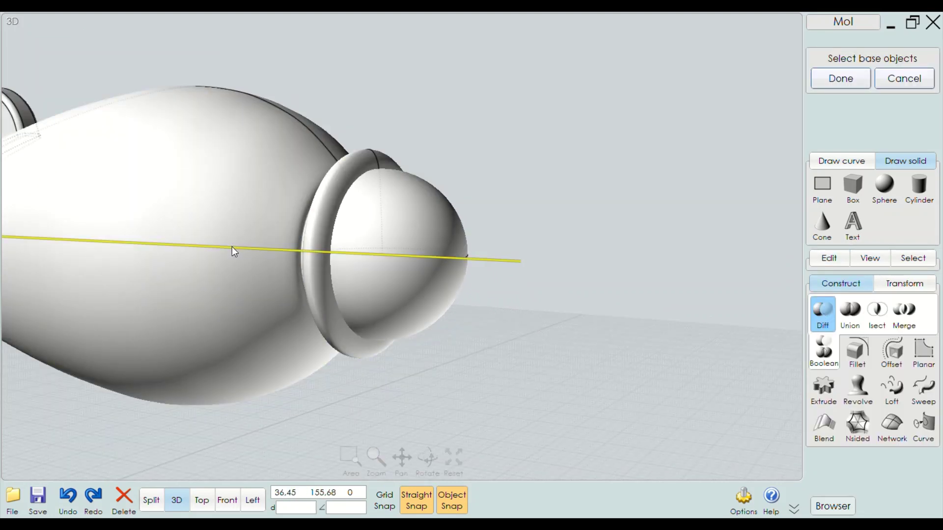
pyautogui.click(914, 88)
pyautogui.click(547, 348)
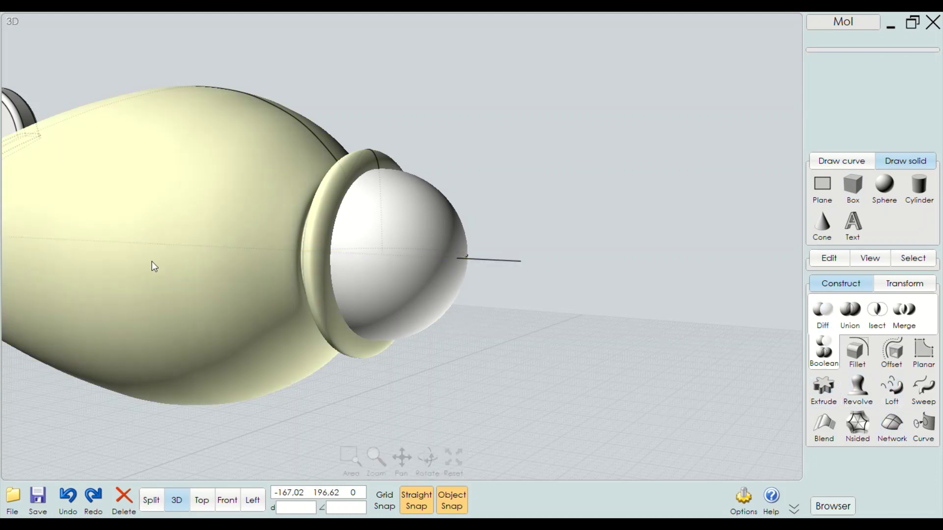
pyautogui.click(162, 320)
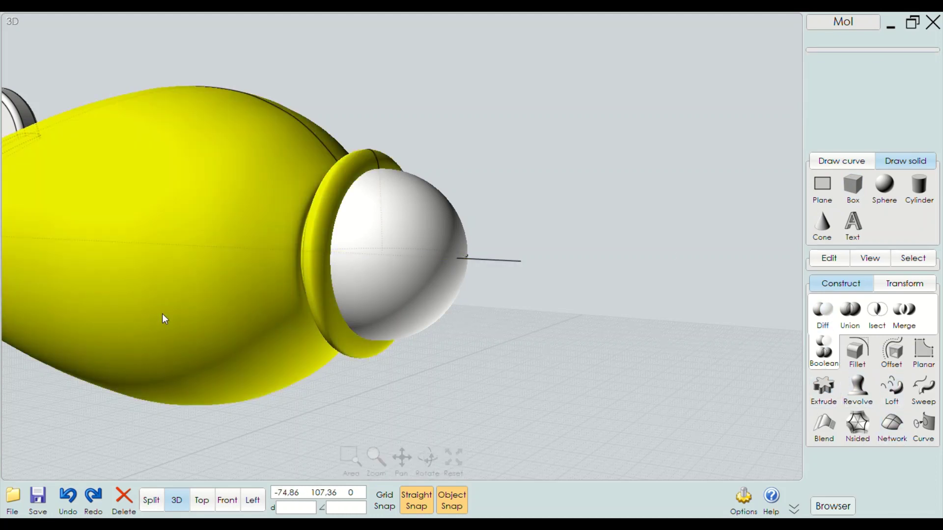
pyautogui.click(824, 313)
pyautogui.click(401, 298)
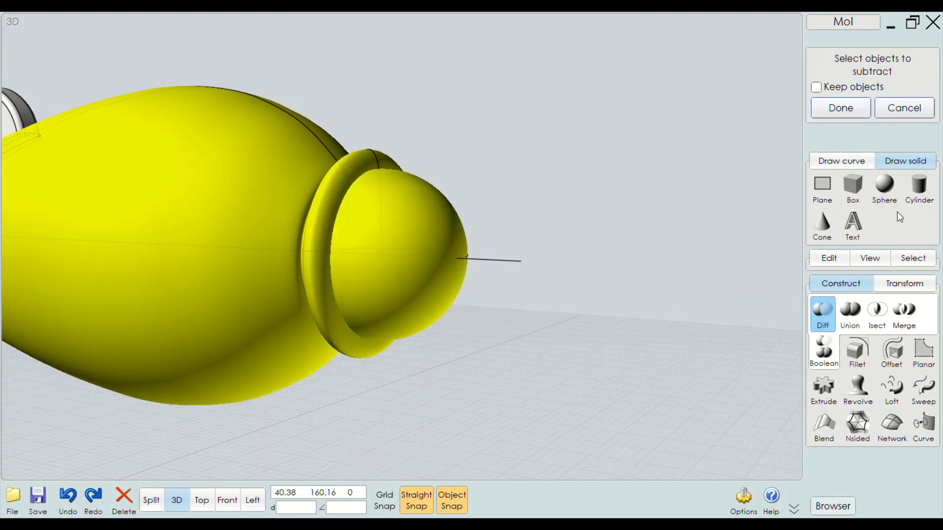
pyautogui.click(841, 107)
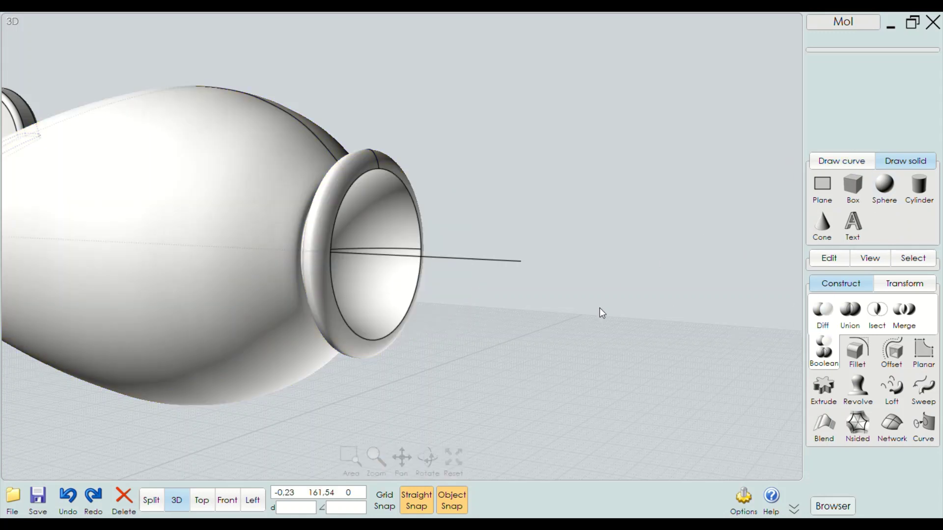
pyautogui.moveTo(599, 308); pyautogui.dragTo(633, 318, button='right')
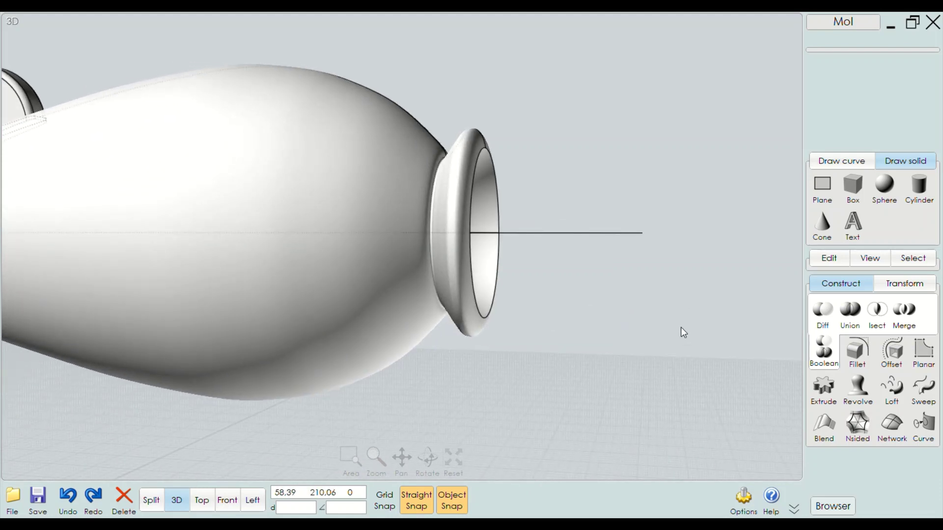
# Show all hidden objects again and inspect the ball-ended stick up close
pyautogui.click(841, 284)
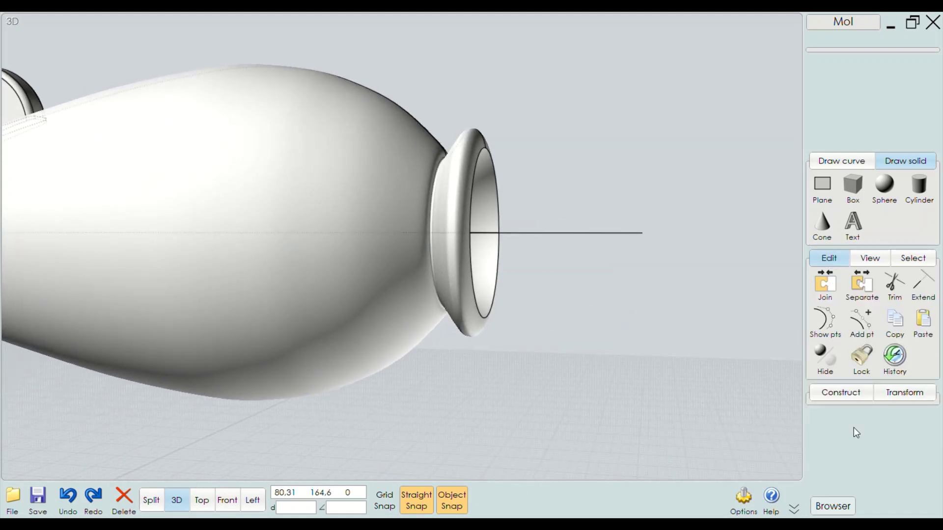
pyautogui.rightClick(830, 352)
pyautogui.moveTo(632, 353); pyautogui.dragTo(597, 364, button='right')
pyautogui.click(598, 365)
pyautogui.scroll(3, 365, 269)
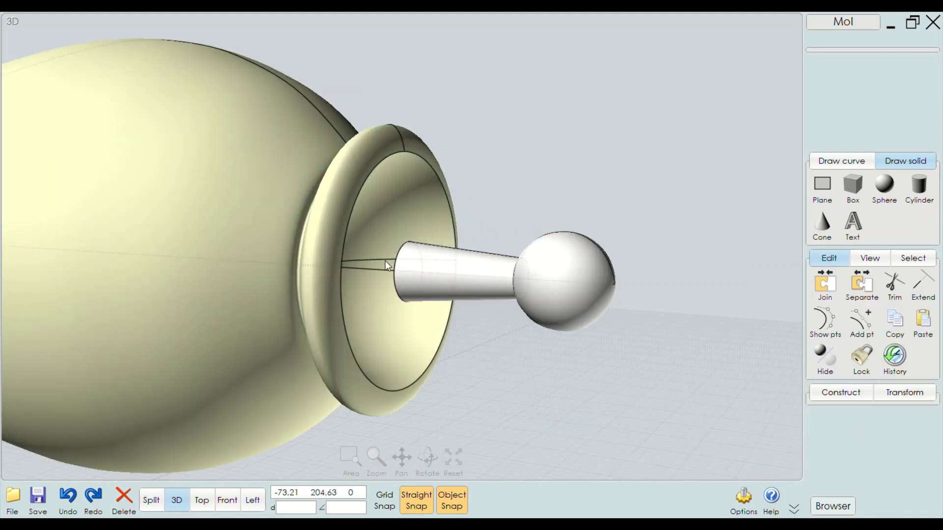
pyautogui.click(492, 373)
pyautogui.moveTo(491, 373); pyautogui.dragTo(550, 371, button='right')
pyautogui.click(600, 264)
pyautogui.scroll(3, 600, 264)
pyautogui.scroll(2, 565, 265)
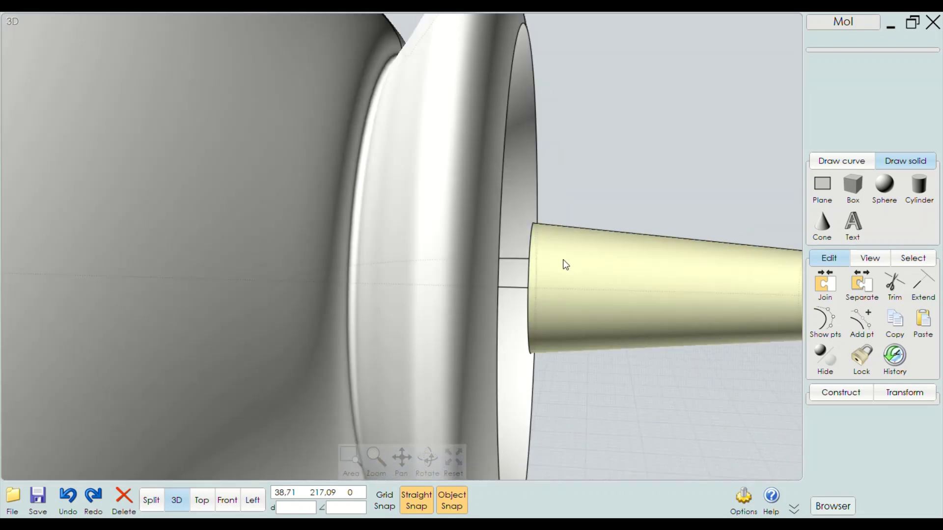
pyautogui.scroll(2, 565, 267)
pyautogui.scroll(2, 554, 305)
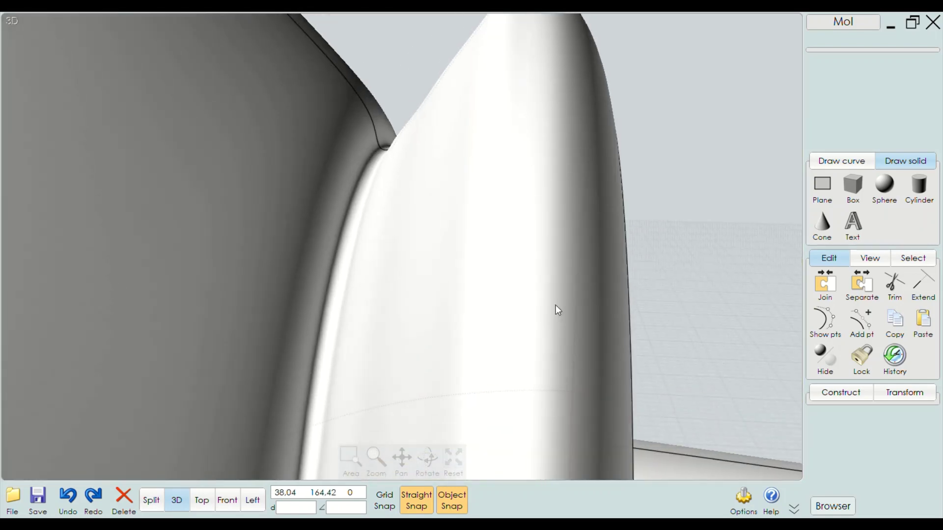
pyautogui.scroll(2, 554, 304)
pyautogui.scroll(-3, 559, 443)
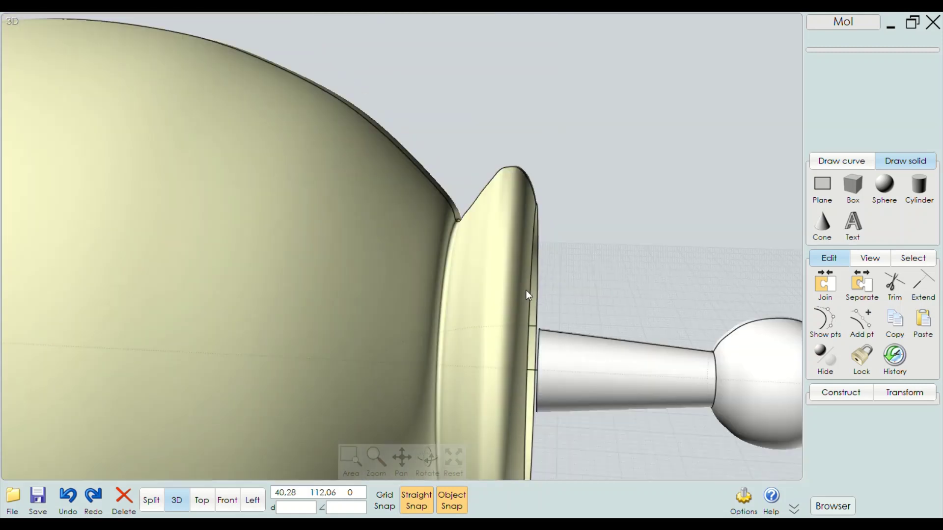
pyautogui.scroll(-2, 614, 425)
# Hide the hollowed body, leaving only the stick visible
pyautogui.click(384, 344)
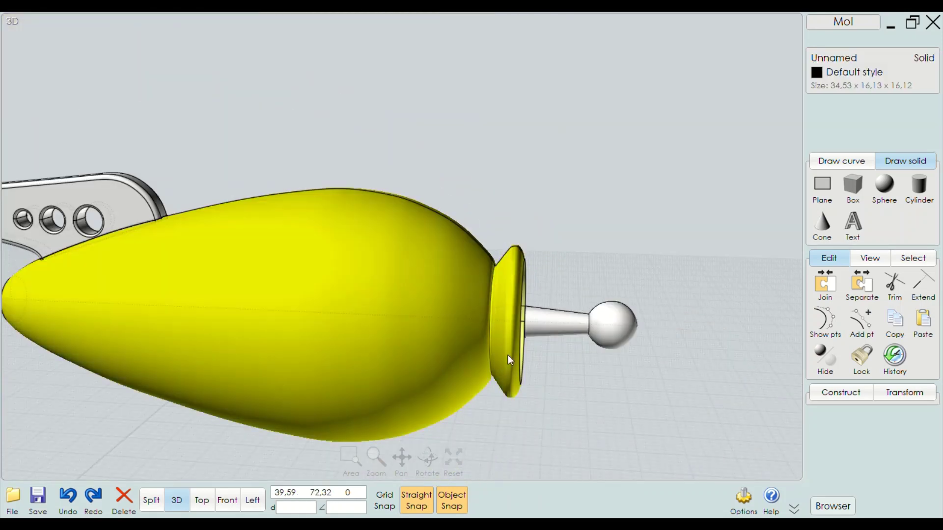
pyautogui.click(825, 355)
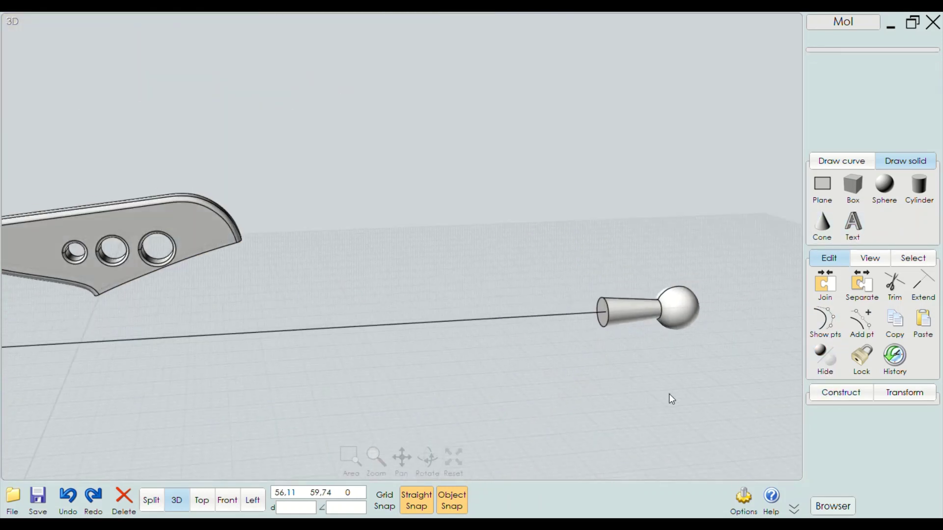
pyautogui.scroll(2, 609, 320)
# Extrude the stick's flat end face to lengthen the shaft toward the body
pyautogui.scroll(1, 593, 308)
pyautogui.click(593, 309)
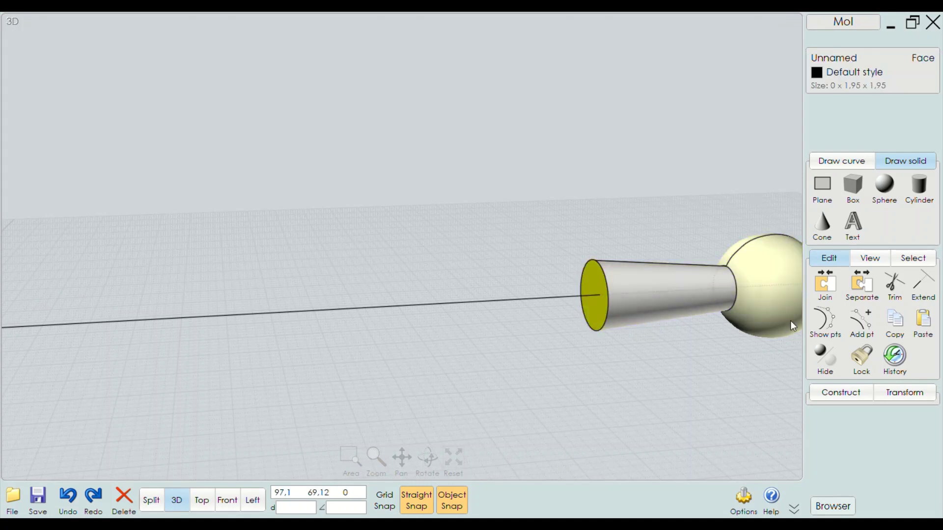
pyautogui.click(829, 259)
pyautogui.click(840, 284)
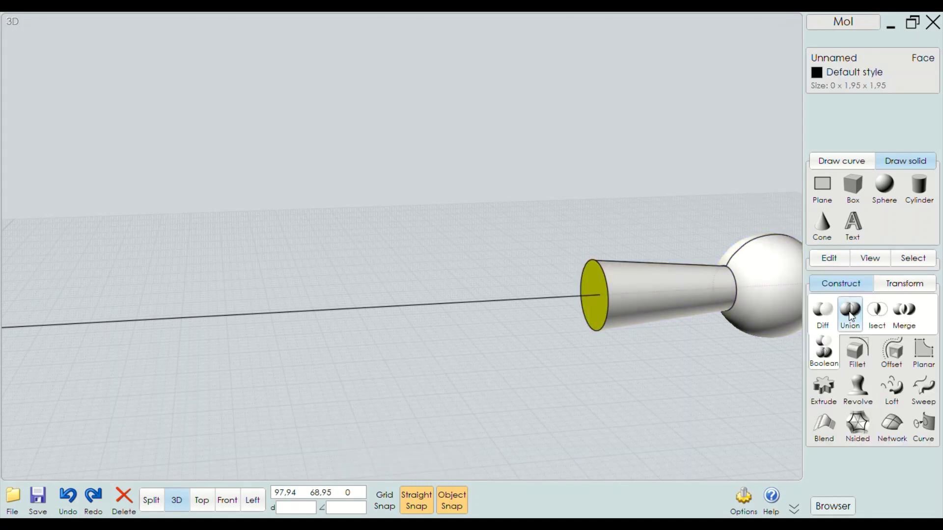
pyautogui.click(825, 393)
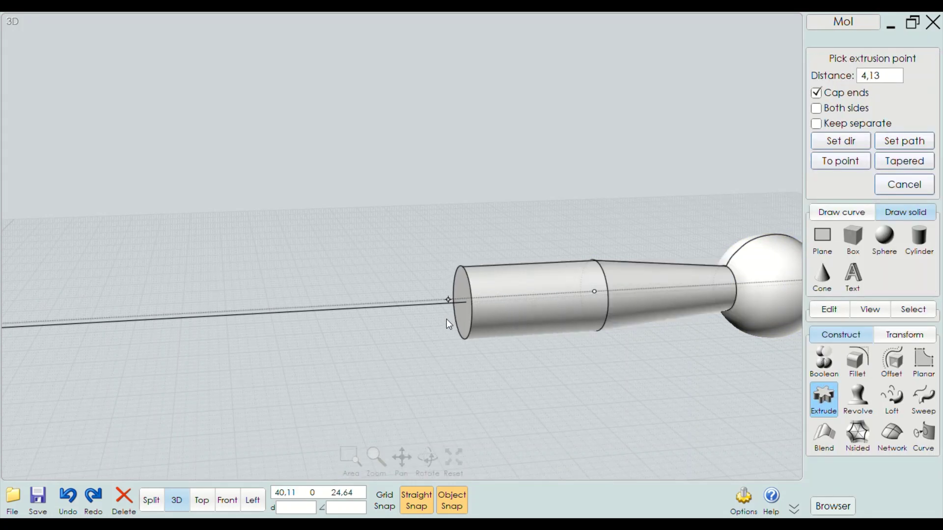
pyautogui.click(443, 314)
pyautogui.press('Escape')
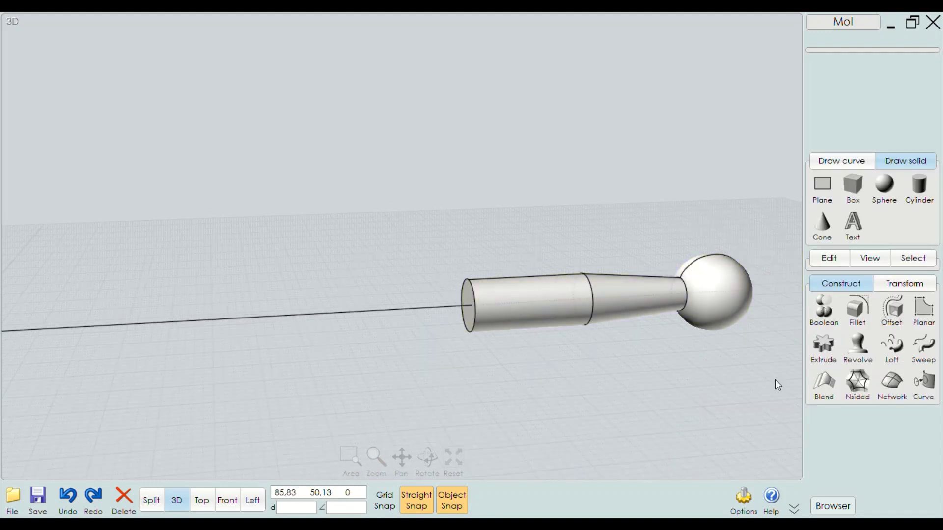
# Show the hidden body again and look down the model's axis
pyautogui.click(829, 259)
pyautogui.scroll(-1, 638, 315)
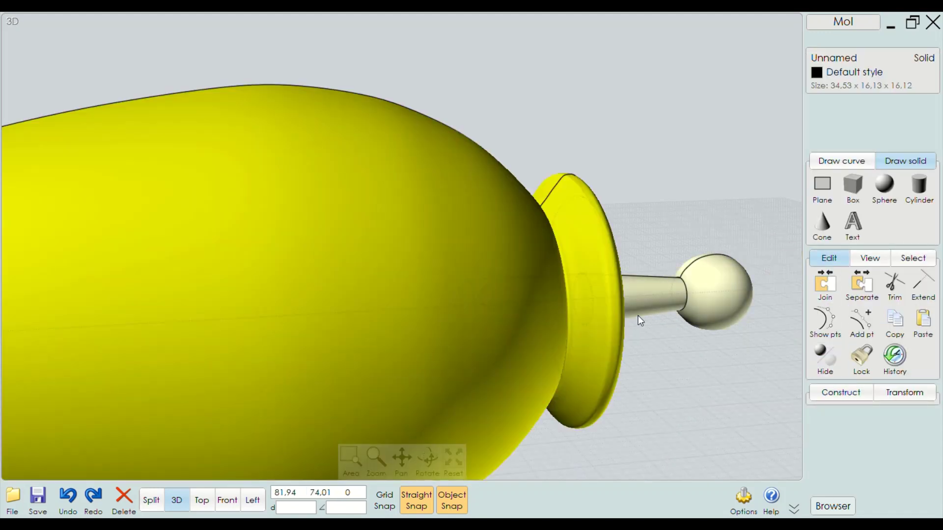
pyautogui.scroll(-4, 638, 315)
pyautogui.moveTo(642, 376)
pyautogui.mouseDown(button='right')
pyautogui.moveTo(544, 378)
pyautogui.moveTo(599, 373)
pyautogui.mouseUp(button='right')
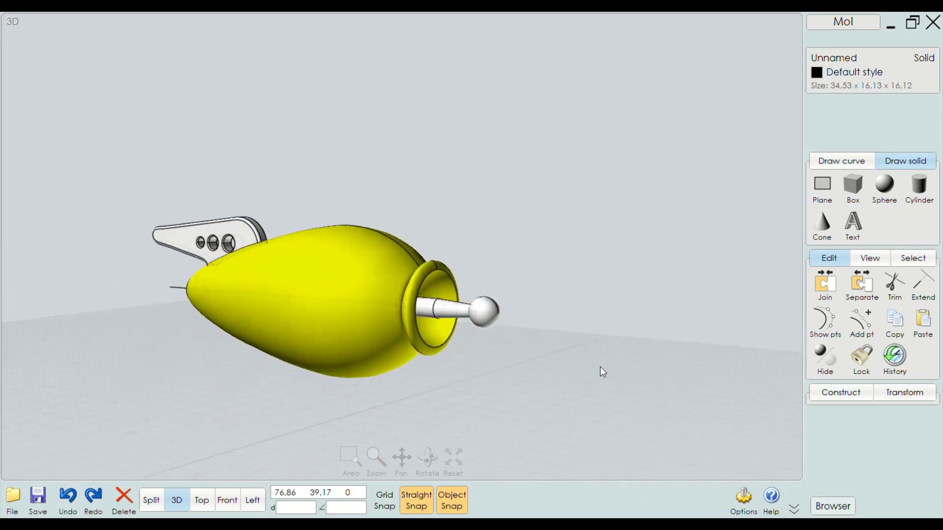
pyautogui.click(587, 372)
pyautogui.scroll(3, 458, 365)
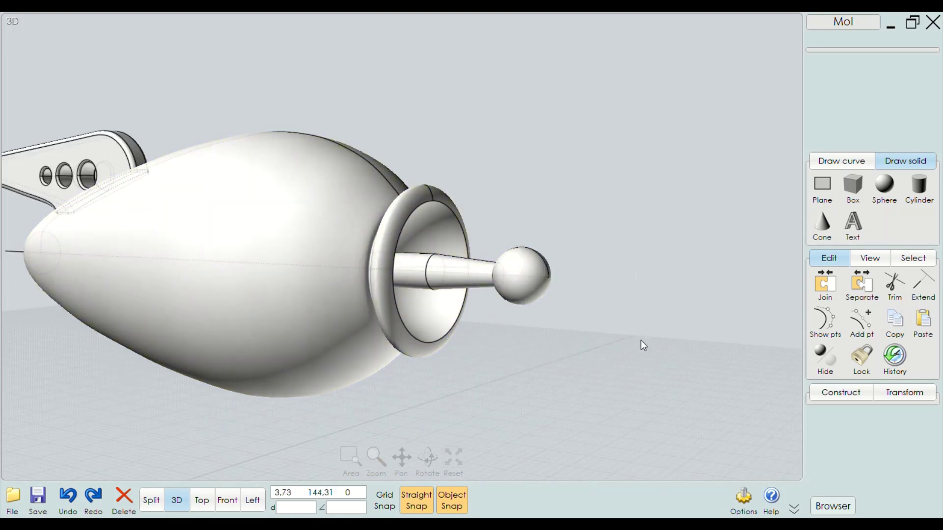
# Boolean-union the extended shaft with the body, then turn the nose toward the viewer
pyautogui.click(344, 268)
pyautogui.scroll(5, 516, 352)
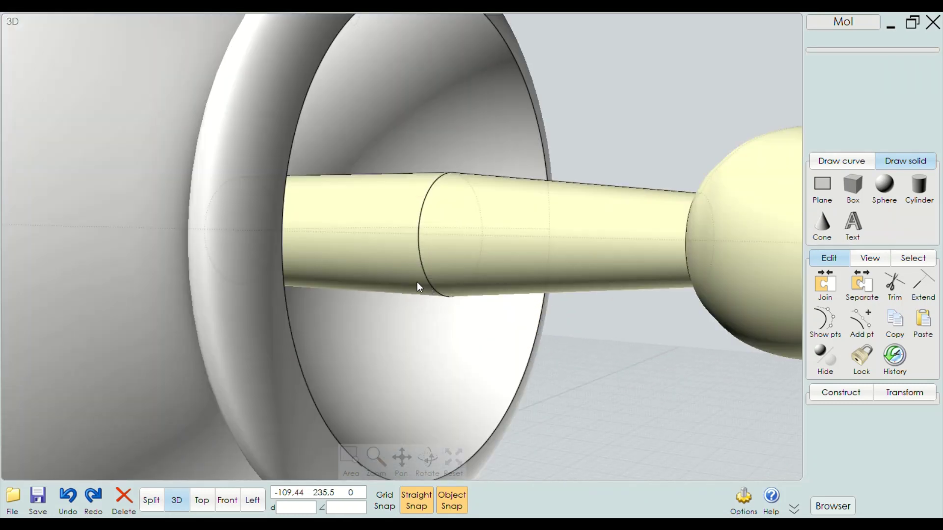
pyautogui.click(609, 256)
pyautogui.scroll(-5, 588, 313)
pyautogui.click(478, 316)
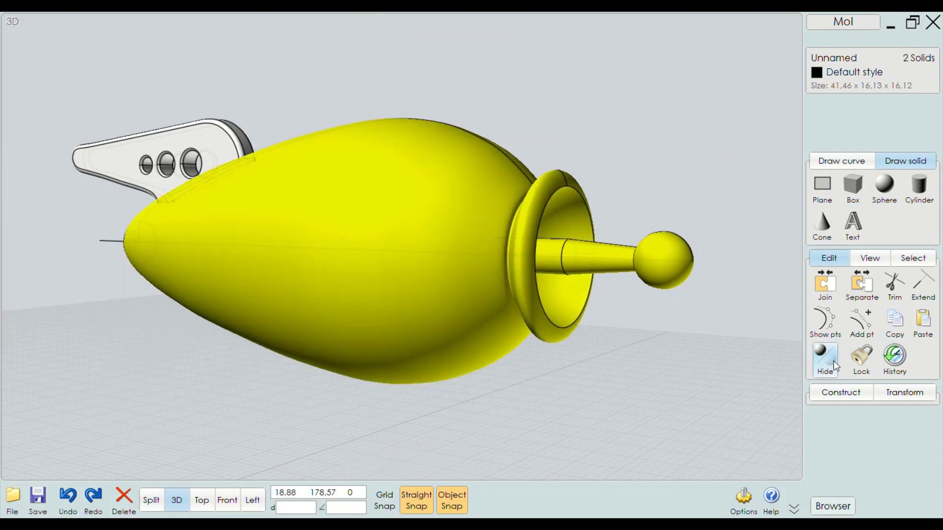
pyautogui.click(841, 392)
pyautogui.click(824, 312)
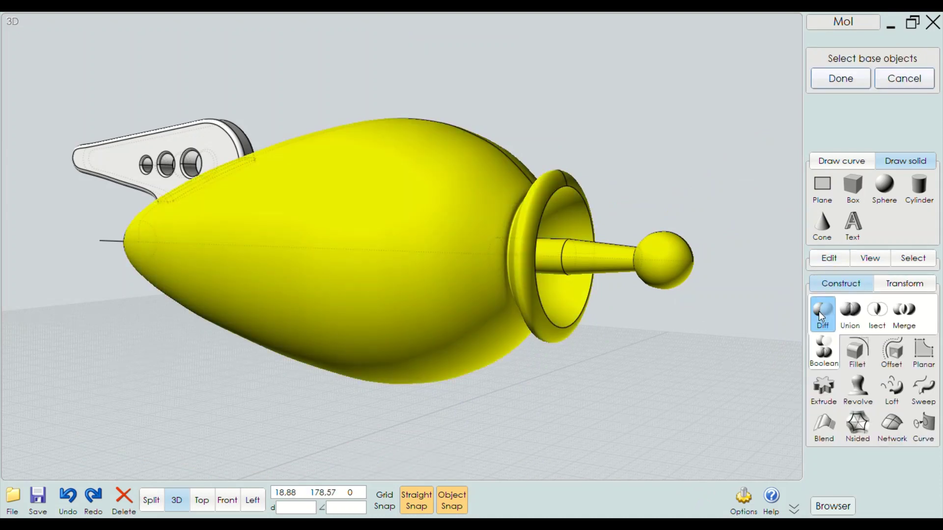
pyautogui.click(846, 319)
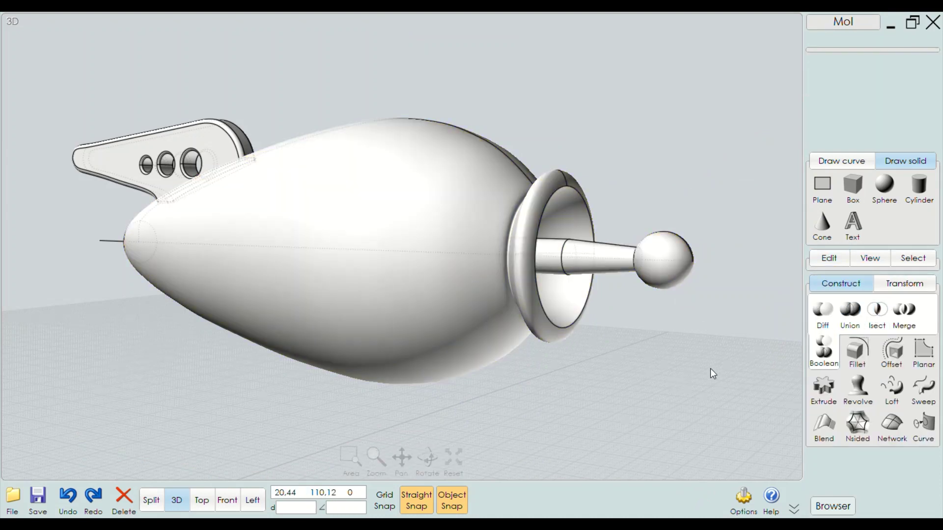
pyautogui.moveTo(714, 374)
pyautogui.mouseDown(button='right')
pyautogui.moveTo(664, 366)
pyautogui.moveTo(574, 379)
pyautogui.moveTo(692, 374)
pyautogui.moveTo(659, 314)
pyautogui.moveTo(606, 383)
pyautogui.moveTo(630, 406)
pyautogui.mouseUp(button='right')
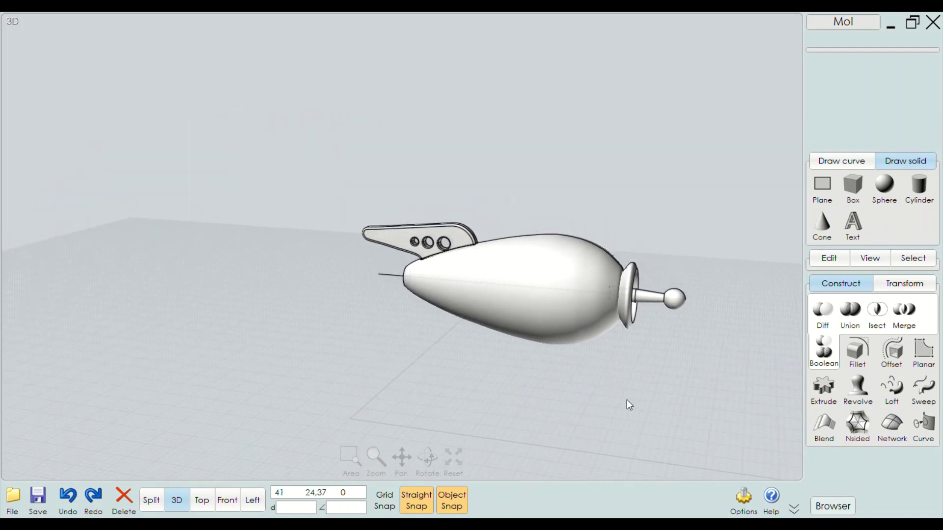
pyautogui.moveTo(506, 391)
pyautogui.mouseDown(button='right')
pyautogui.moveTo(621, 385)
pyautogui.moveTo(684, 293)
pyautogui.mouseUp(button='right')
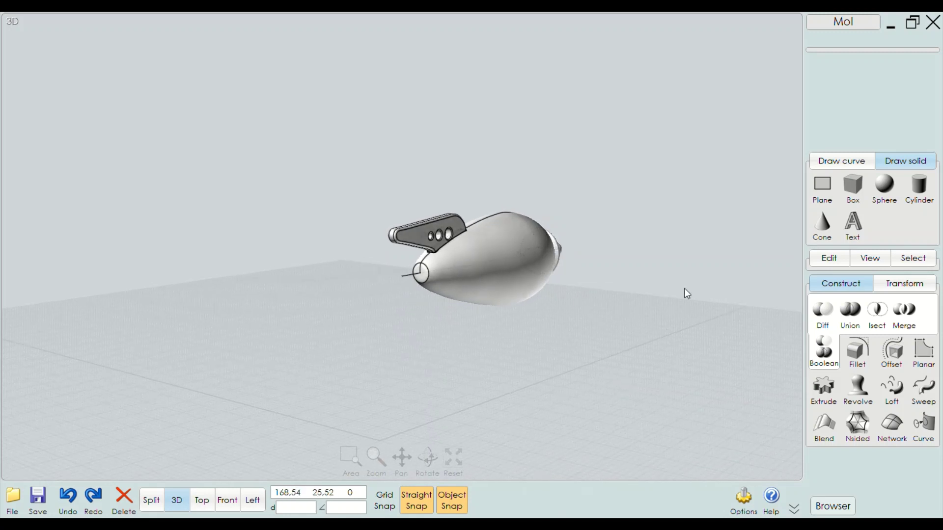
# Draw a sphere centred on the nose circle with radius snapped to its edge (1,51)
pyautogui.click(884, 186)
pyautogui.scroll(3, 432, 270)
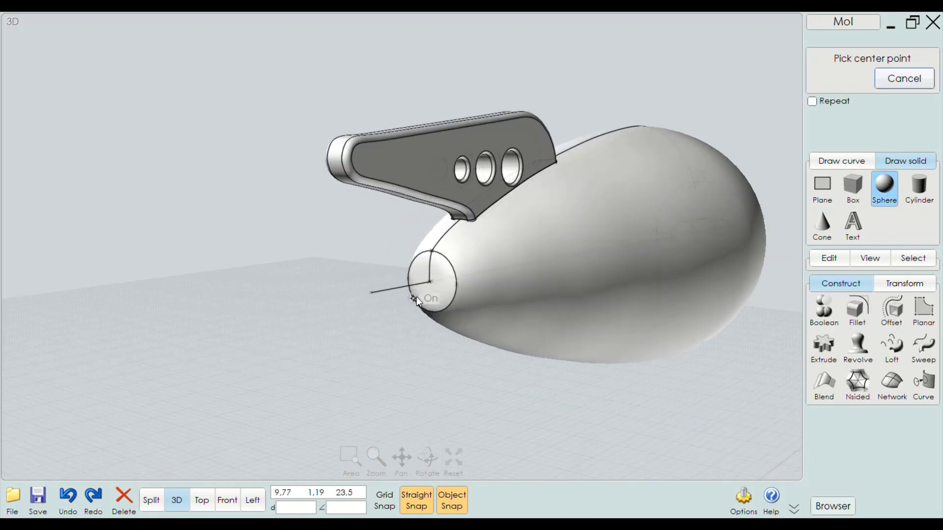
pyautogui.scroll(3, 436, 266)
pyautogui.click(440, 268)
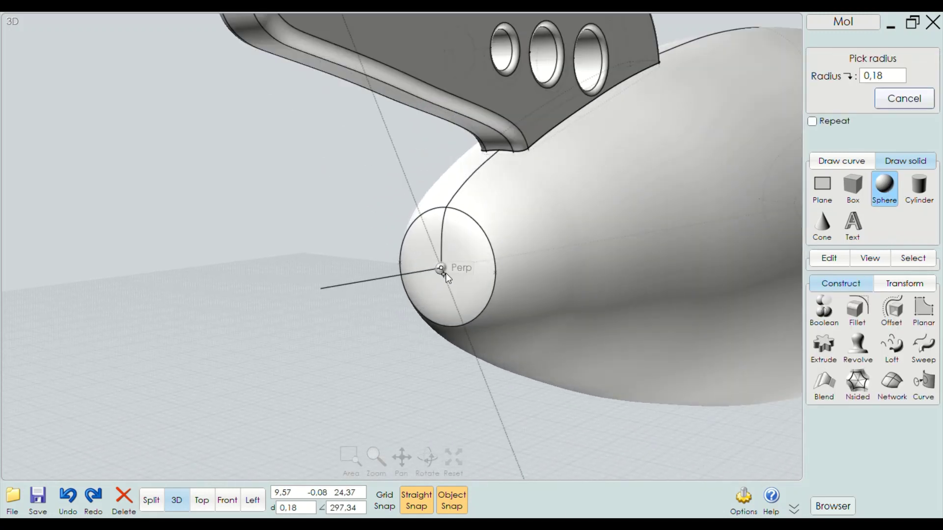
pyautogui.scroll(2, 486, 288)
pyautogui.click(495, 287)
pyautogui.scroll(-3, 274, 341)
pyautogui.moveTo(274, 340); pyautogui.dragTo(393, 377, button='right')
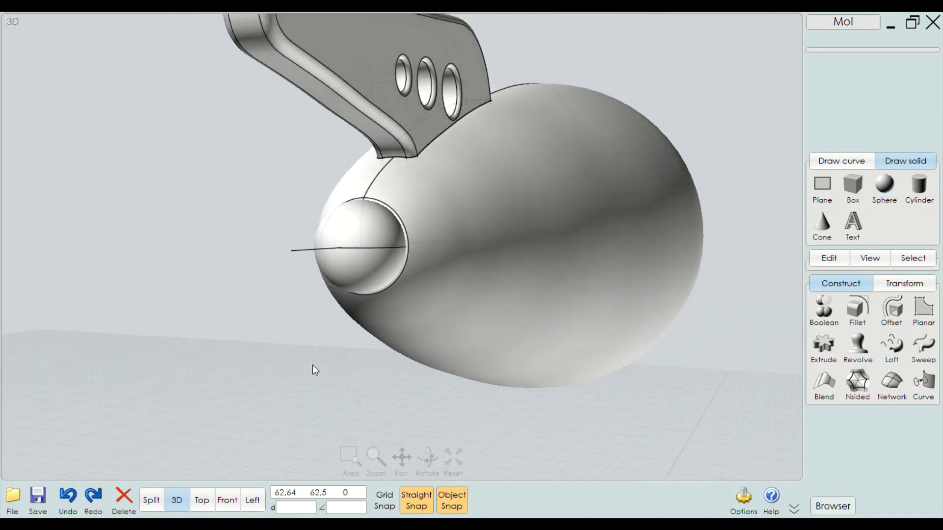
# Subtract the sphere from the fuselage, hollowing the nose tip
pyautogui.click(293, 353)
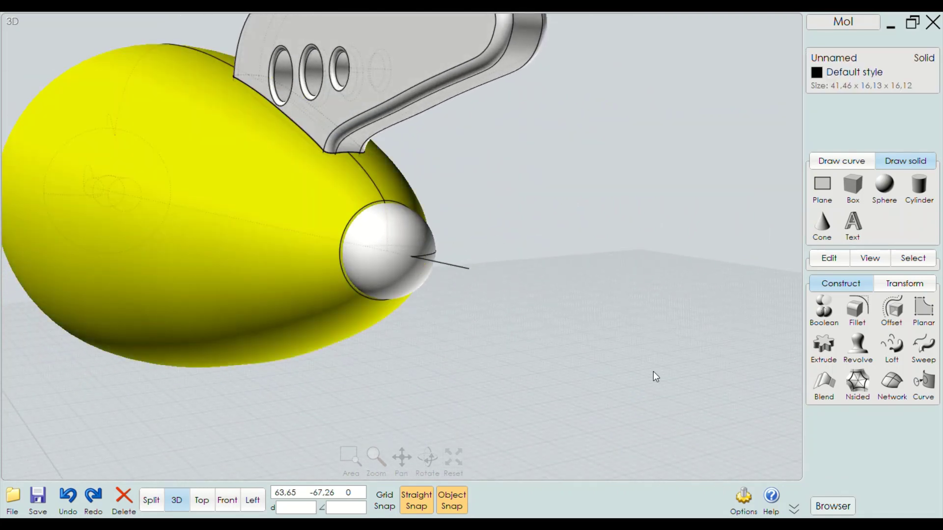
pyautogui.moveTo(653, 372); pyautogui.dragTo(695, 376, button='right')
pyautogui.click(830, 328)
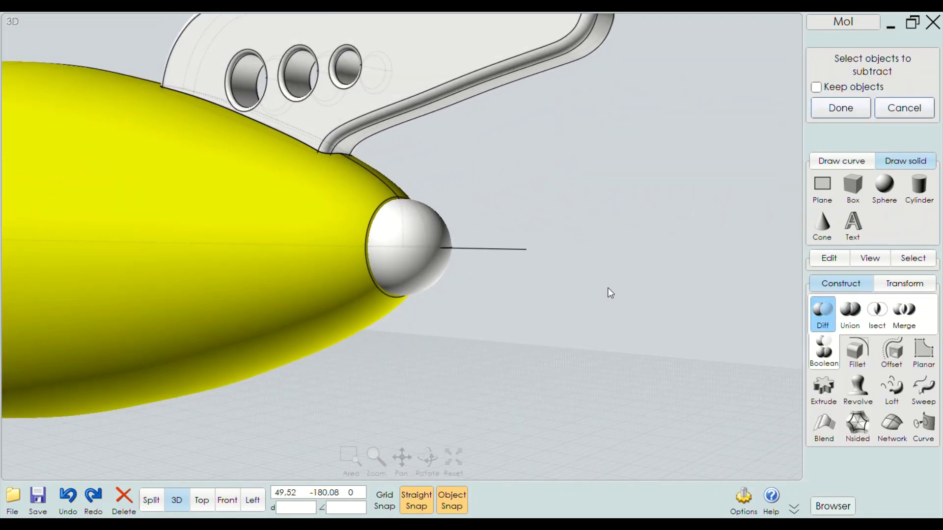
pyautogui.click(421, 275)
pyautogui.click(841, 108)
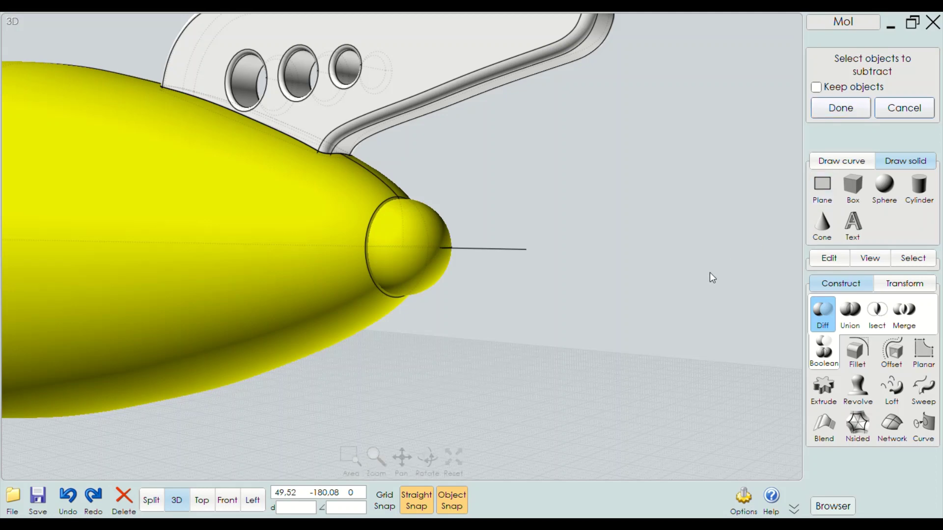
pyautogui.moveTo(665, 296)
pyautogui.mouseDown(button='right')
pyautogui.moveTo(553, 300)
pyautogui.moveTo(467, 320)
pyautogui.mouseUp(button='right')
pyautogui.scroll(-3, 294, 250)
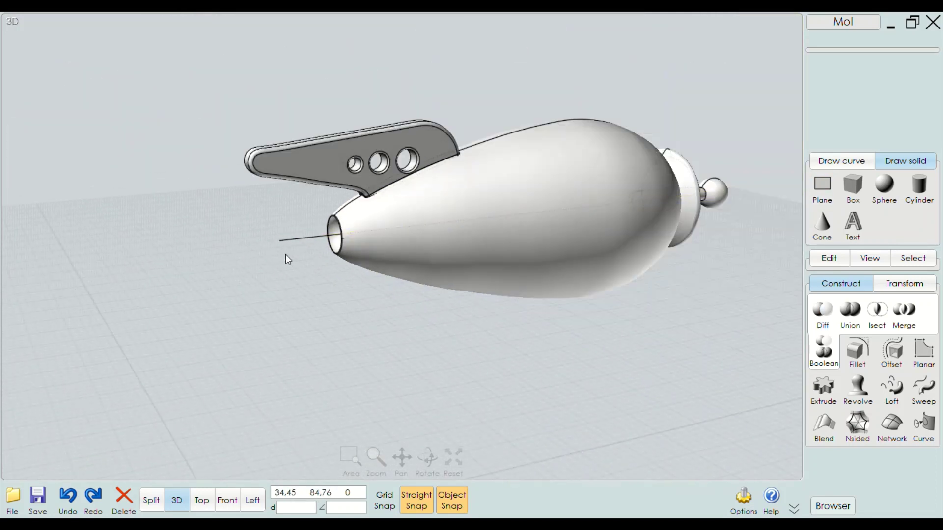
pyautogui.scroll(2, 466, 294)
# Switch to the Front view and zoom in on the antenna's coil rings in the reference image
pyautogui.scroll(-5, 434, 334)
pyautogui.moveTo(428, 368)
pyautogui.mouseDown(button='right')
pyautogui.moveTo(427, 351)
pyautogui.moveTo(600, 351)
pyautogui.moveTo(532, 368)
pyautogui.mouseUp(button='right')
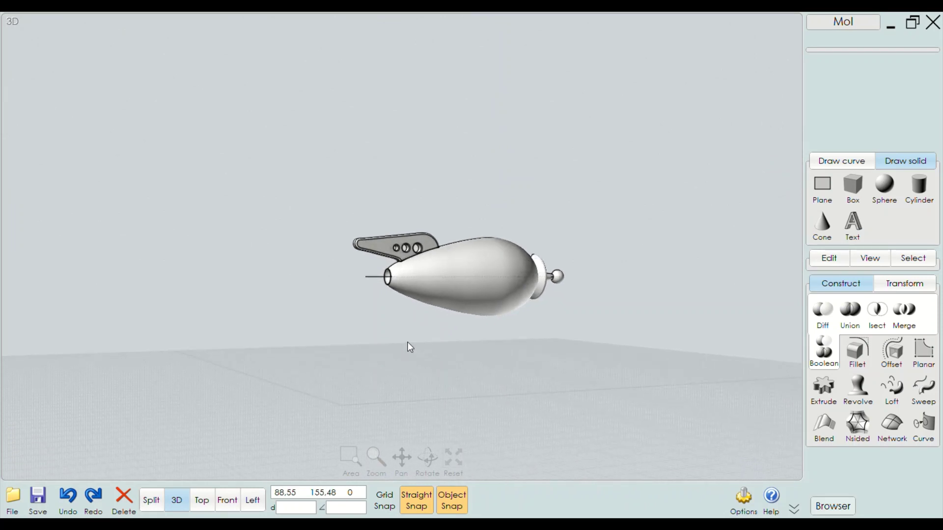
pyautogui.moveTo(410, 347)
pyautogui.mouseDown(button='right')
pyautogui.moveTo(513, 378)
pyautogui.moveTo(613, 342)
pyautogui.mouseUp(button='right')
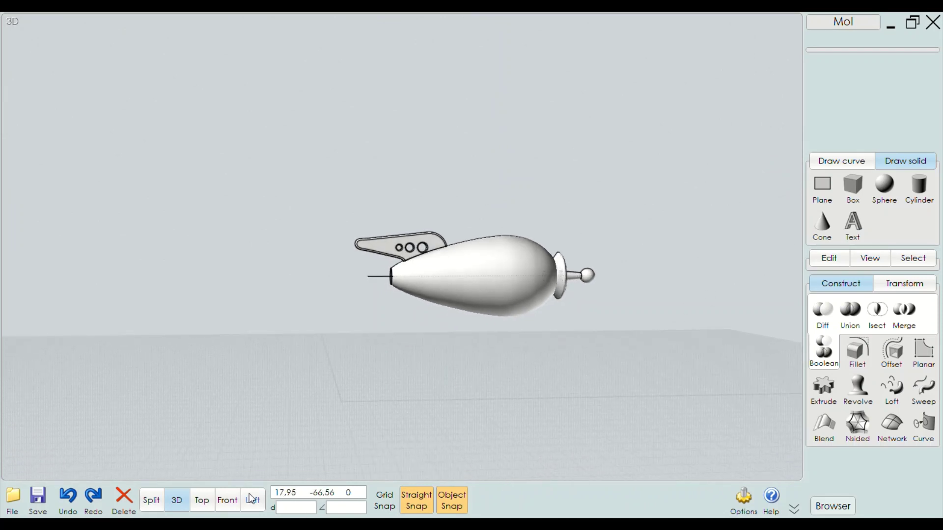
pyautogui.click(227, 500)
pyautogui.scroll(-3, 565, 300)
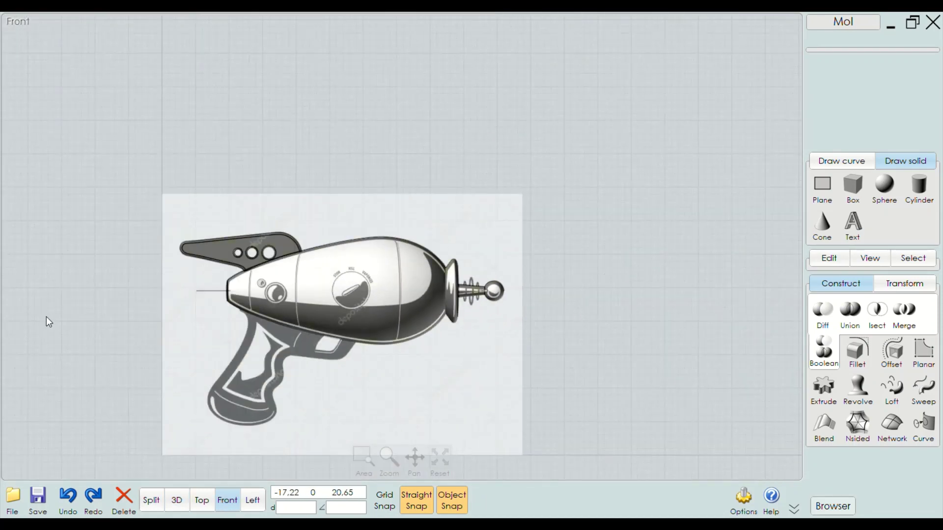
pyautogui.scroll(3, 197, 270)
pyautogui.scroll(2, 181, 278)
pyautogui.scroll(-2, 212, 265)
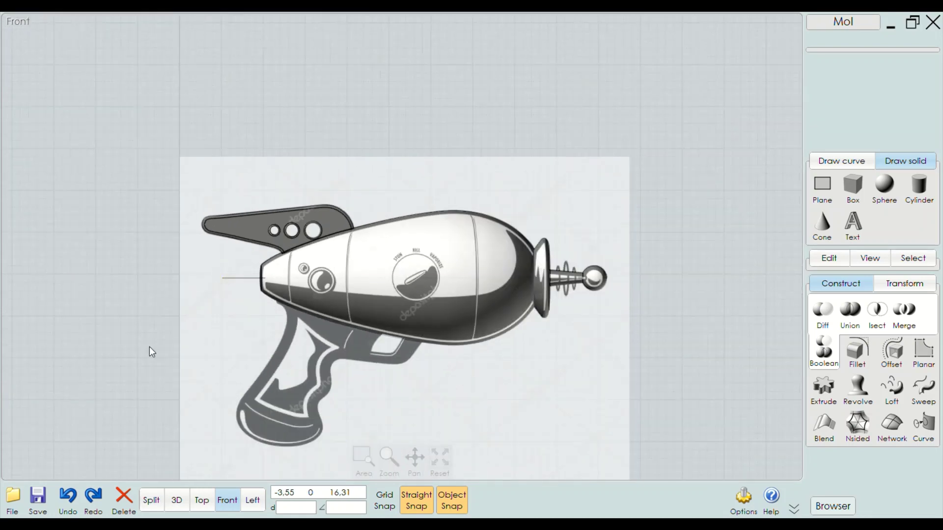
pyautogui.scroll(2, 347, 333)
pyautogui.scroll(1, 473, 371)
pyautogui.scroll(-2, 459, 268)
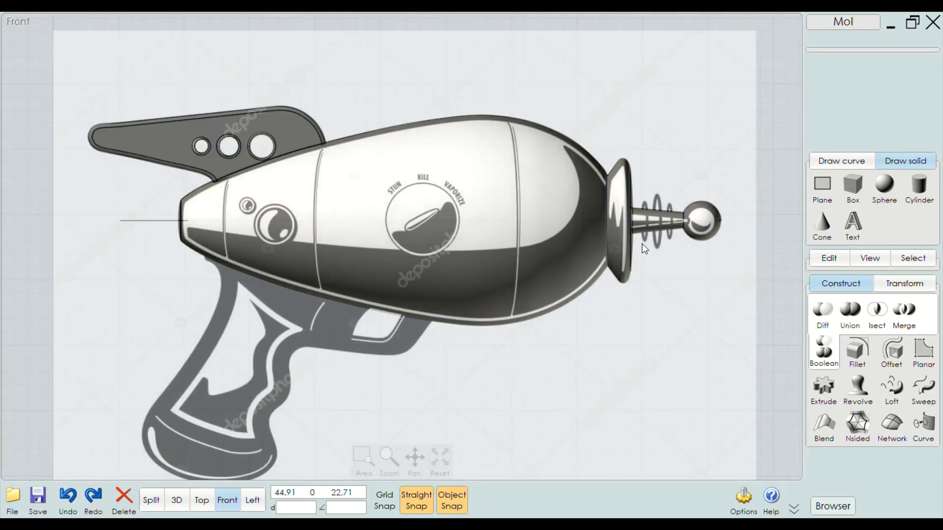
pyautogui.scroll(1, 598, 262)
pyautogui.scroll(1, 714, 192)
pyautogui.scroll(1, 694, 200)
pyautogui.scroll(1, 665, 212)
pyautogui.scroll(1, 651, 204)
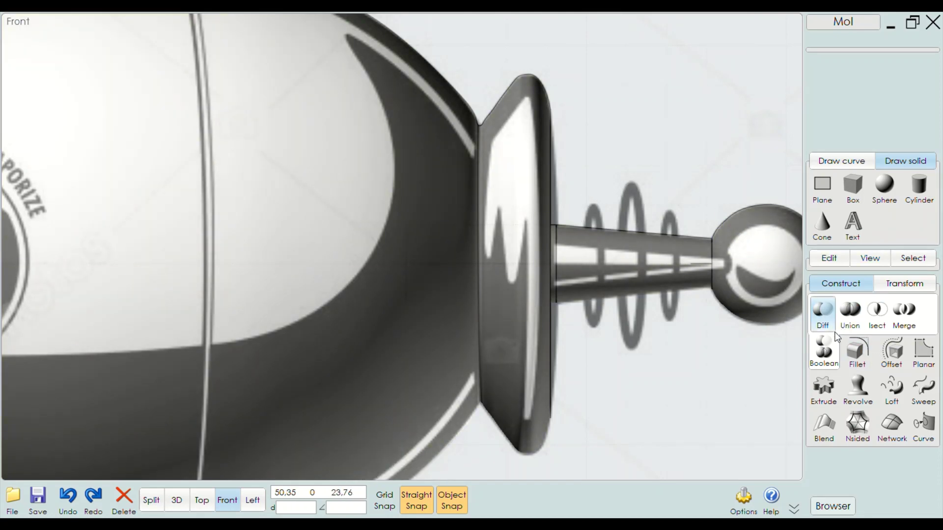
pyautogui.scroll(-2, 618, 227)
pyautogui.scroll(-1, 626, 203)
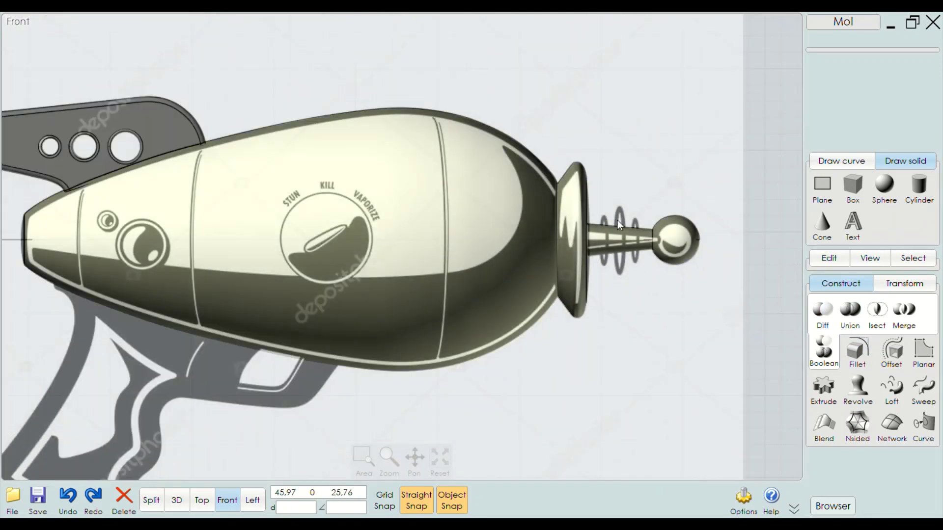
pyautogui.scroll(-1, 617, 220)
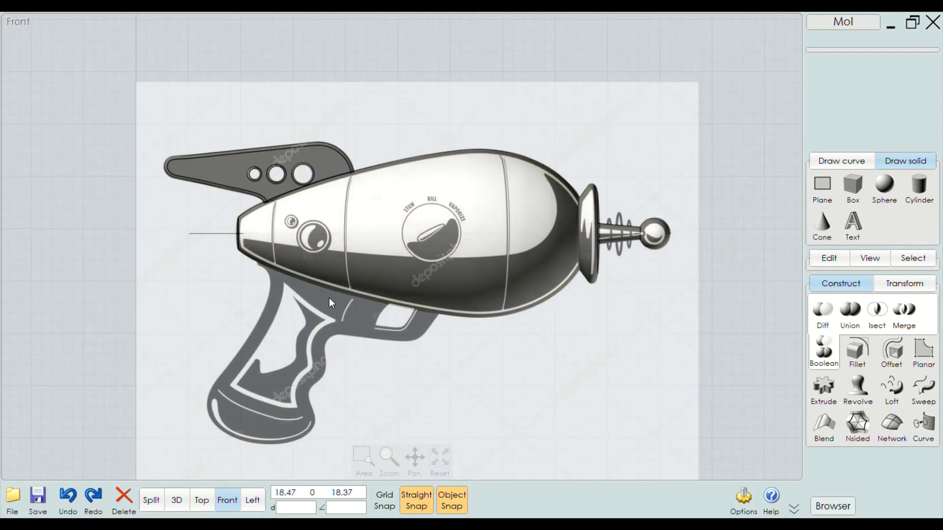
pyautogui.scroll(2, 731, 221)
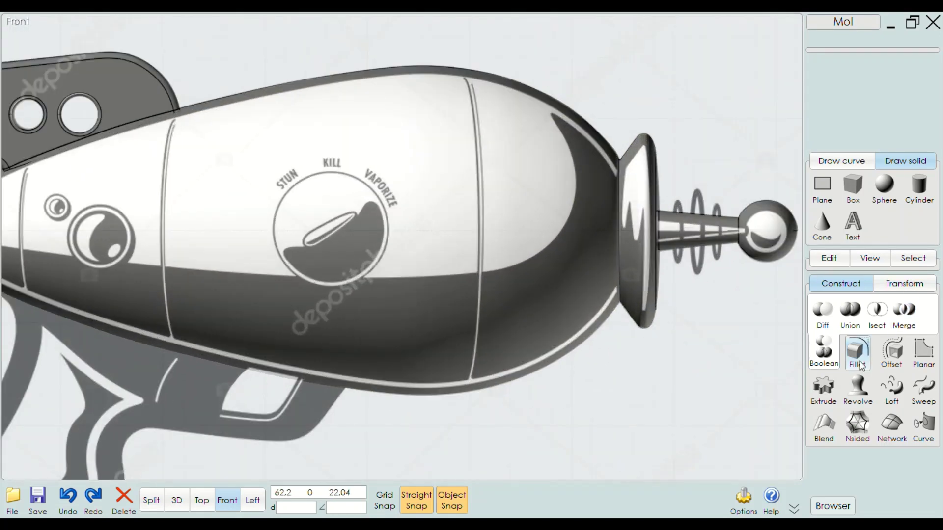
# Start a centre-point circle from the curve drawing tools
pyautogui.click(904, 284)
pyautogui.click(841, 289)
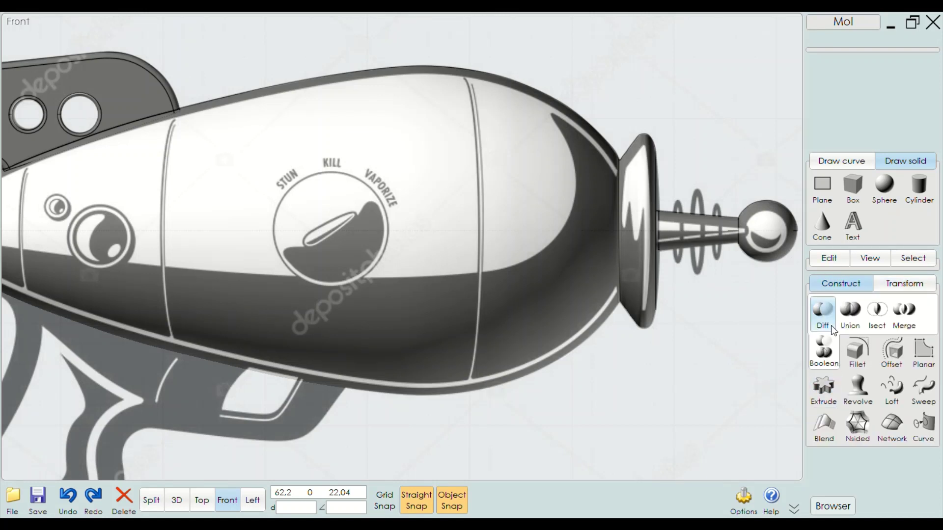
pyautogui.click(915, 163)
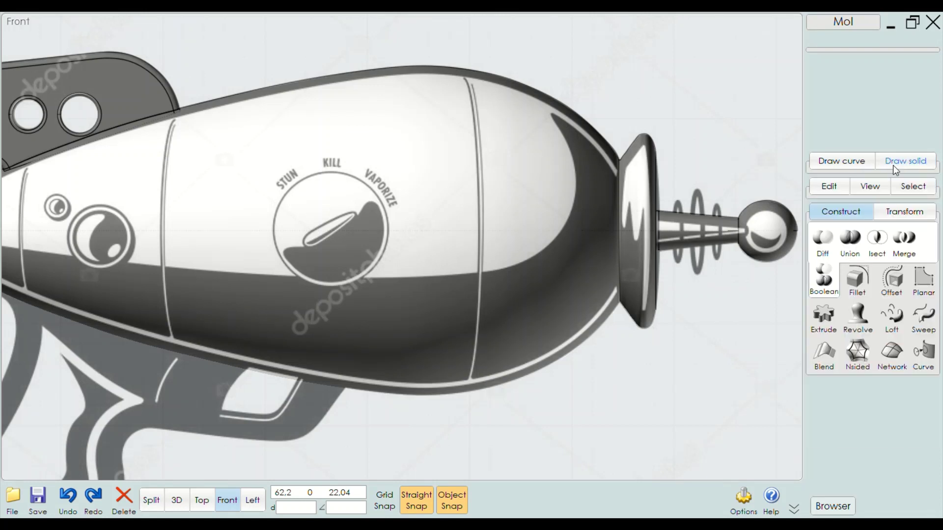
pyautogui.click(833, 159)
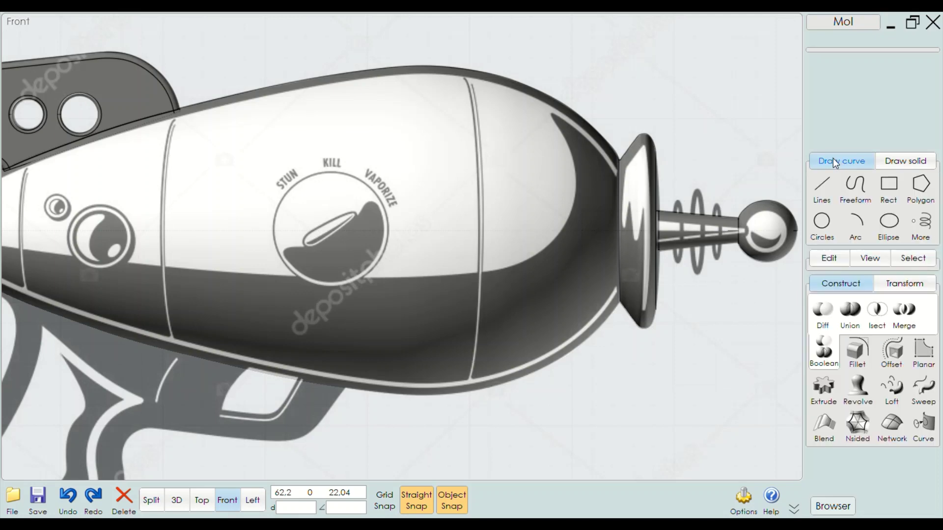
pyautogui.click(822, 222)
# Draw small radius-0.1 circles centred on the first ring and the tall middle ring
pyautogui.scroll(2, 588, 243)
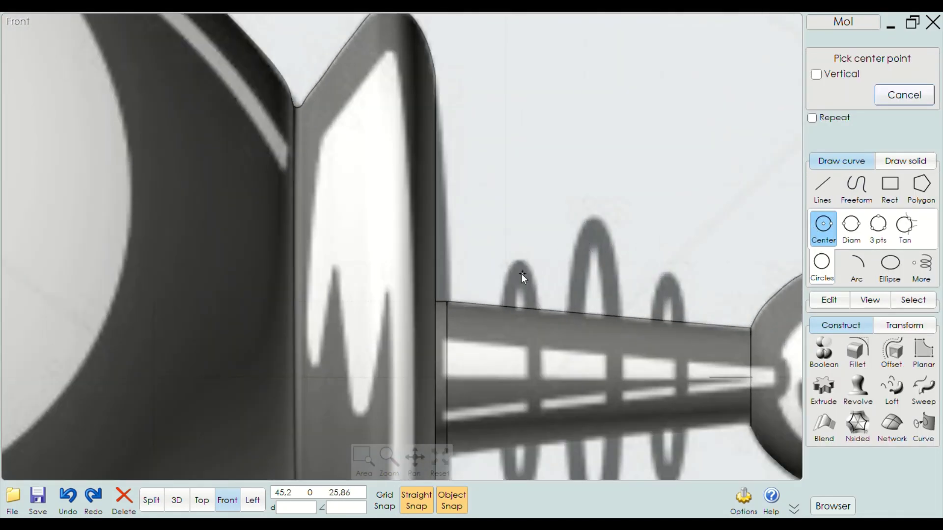
pyautogui.click(517, 277)
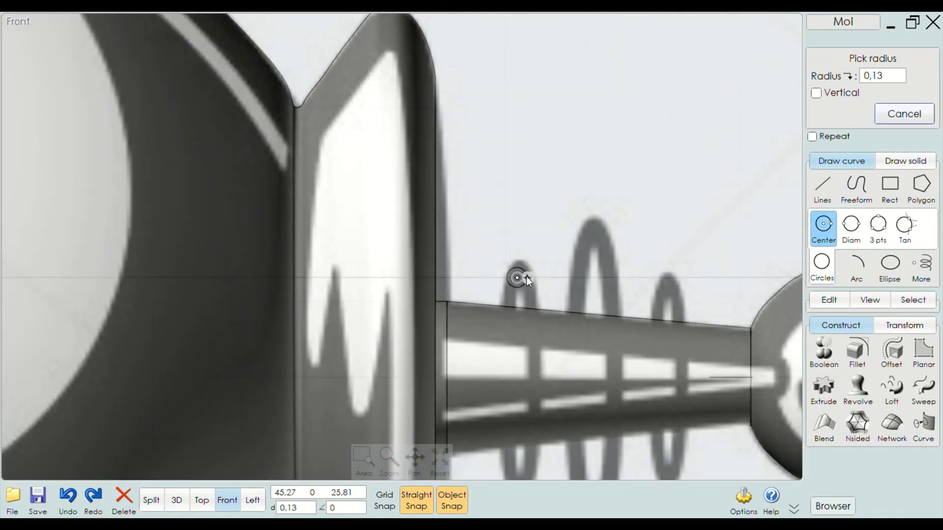
pyautogui.click(524, 277)
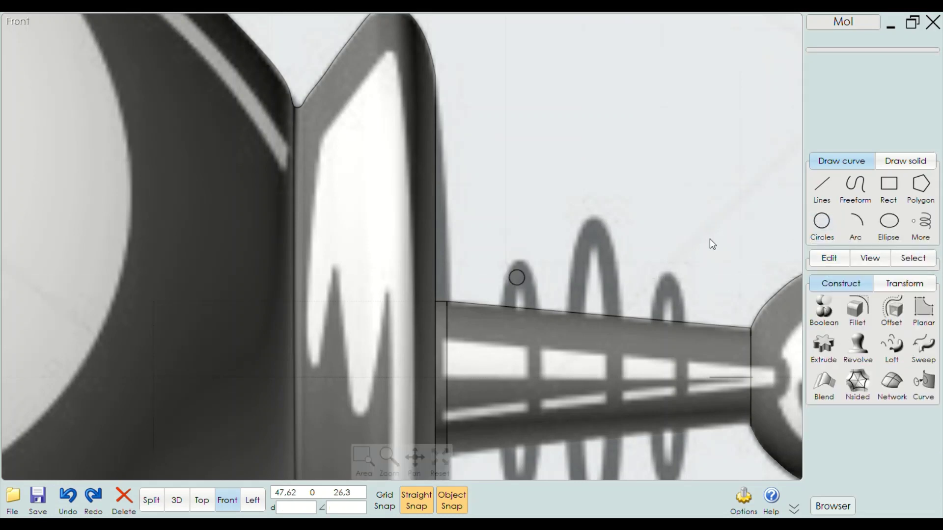
pyautogui.click(822, 224)
pyautogui.scroll(2, 672, 283)
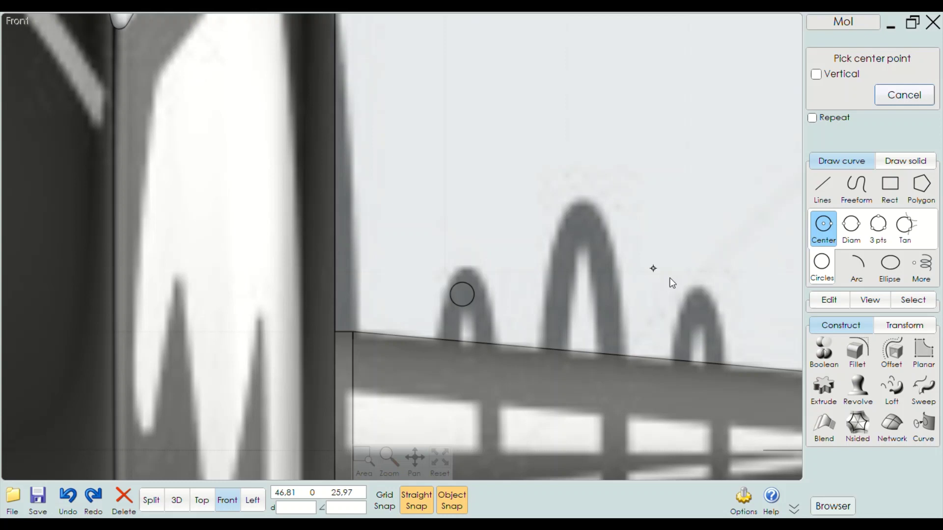
pyautogui.click(580, 221)
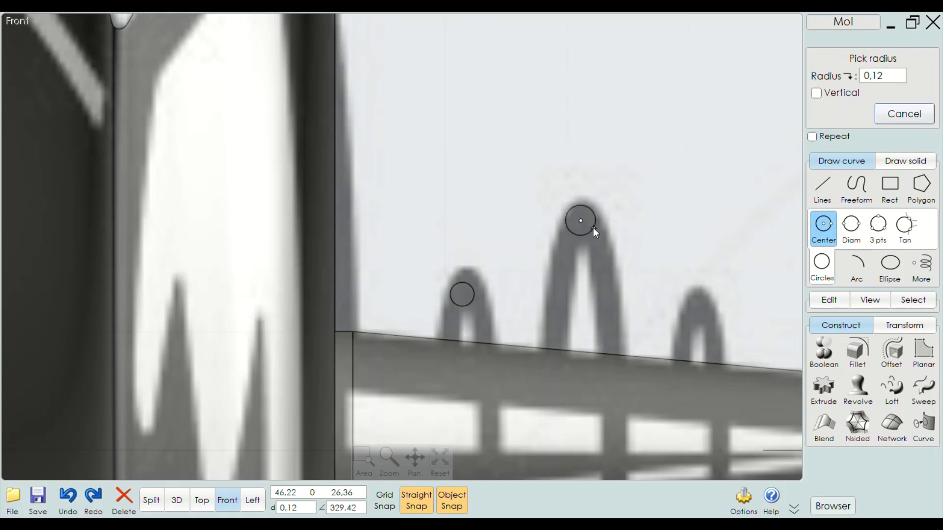
pyautogui.click(593, 227)
pyautogui.scroll(-2, 643, 243)
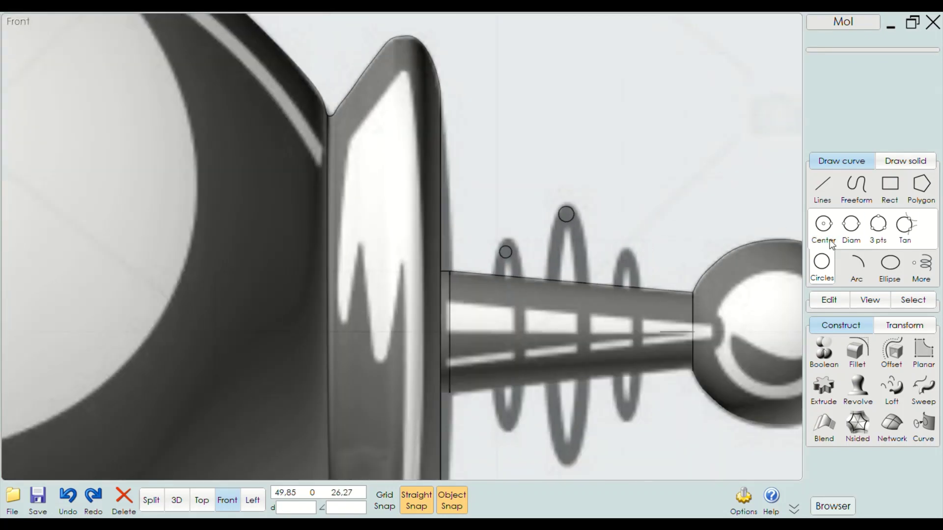
pyautogui.scroll(2, 612, 257)
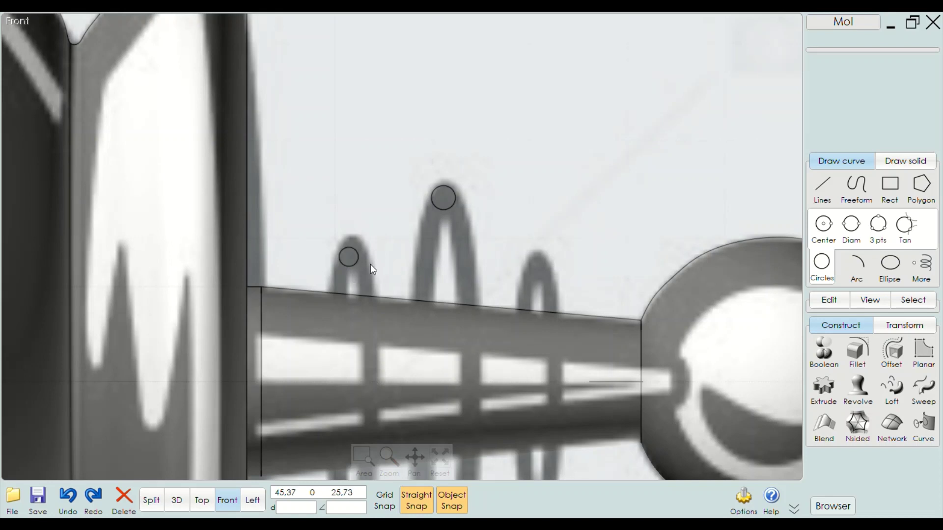
# Mirror the first ring's small circle across the large circle's centre to the opposite side
pyautogui.click(356, 253)
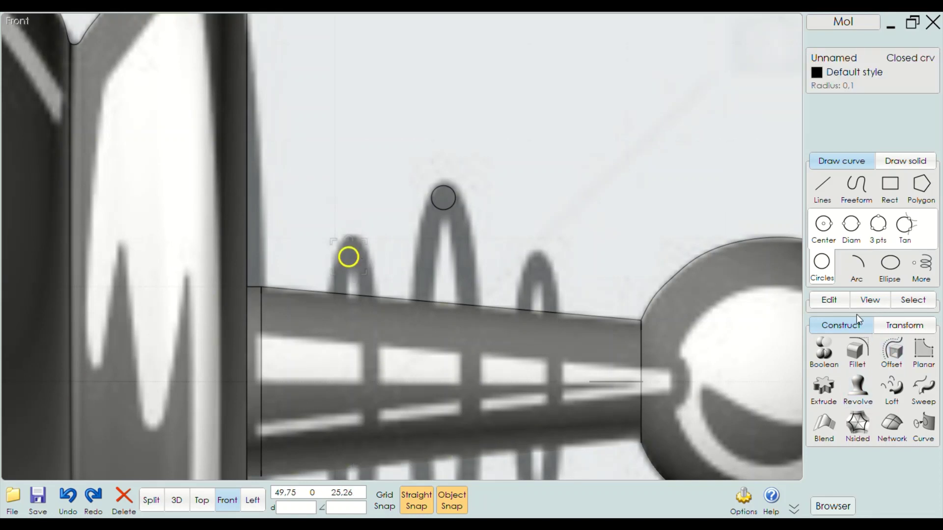
pyautogui.click(898, 326)
pyautogui.click(824, 386)
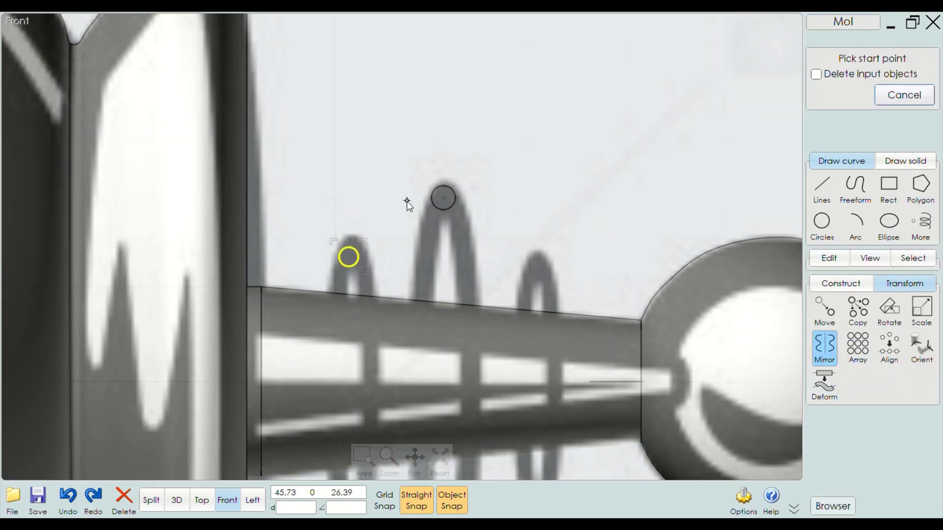
pyautogui.click(444, 198)
pyautogui.click(447, 249)
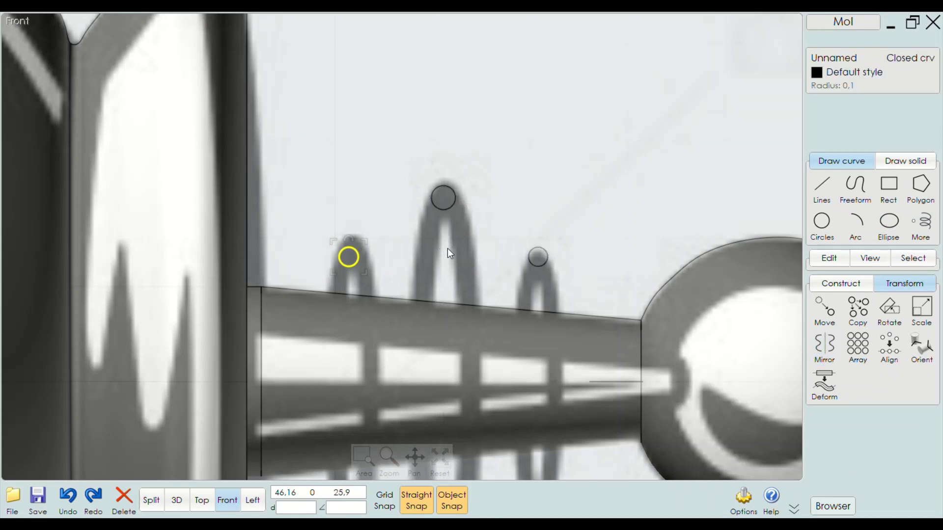
pyautogui.scroll(-1, 458, 184)
pyautogui.scroll(-3, 492, 230)
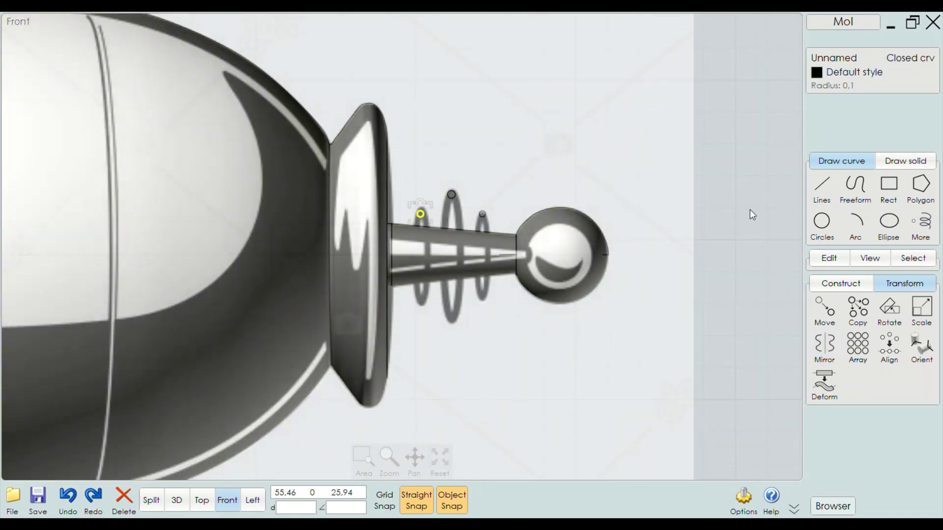
pyautogui.click(730, 220)
pyautogui.scroll(1, 527, 205)
pyautogui.scroll(2, 439, 211)
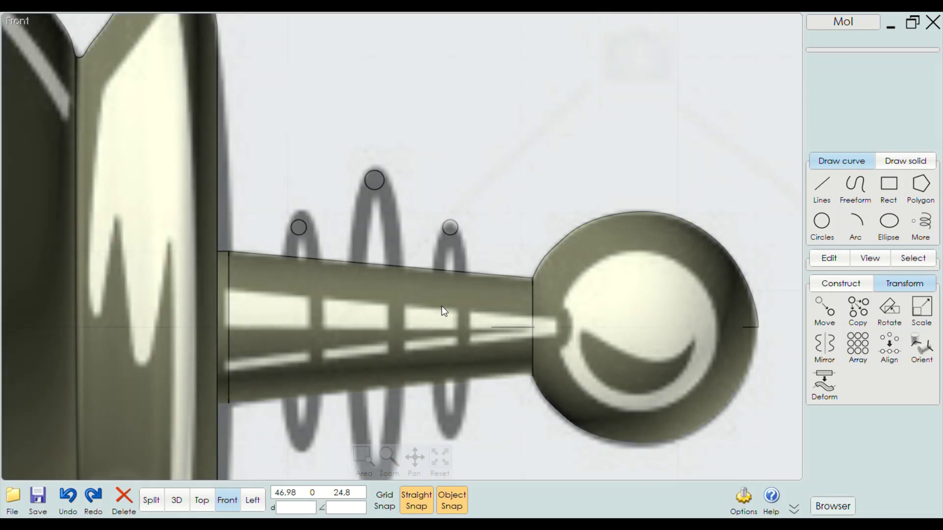
pyautogui.click(178, 501)
# Select the ball face at the antenna tip and hide it
pyautogui.moveTo(231, 426)
pyautogui.mouseDown()
pyautogui.moveTo(497, 365)
pyautogui.moveTo(446, 352)
pyautogui.moveTo(506, 320)
pyautogui.moveTo(503, 307)
pyautogui.mouseUp()
pyautogui.scroll(3, 503, 307)
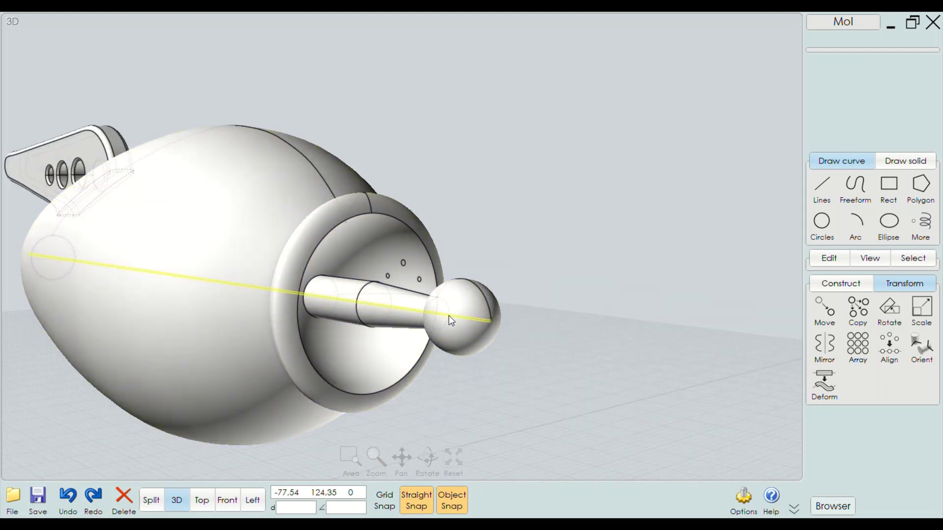
pyautogui.click(489, 321)
pyautogui.click(465, 299)
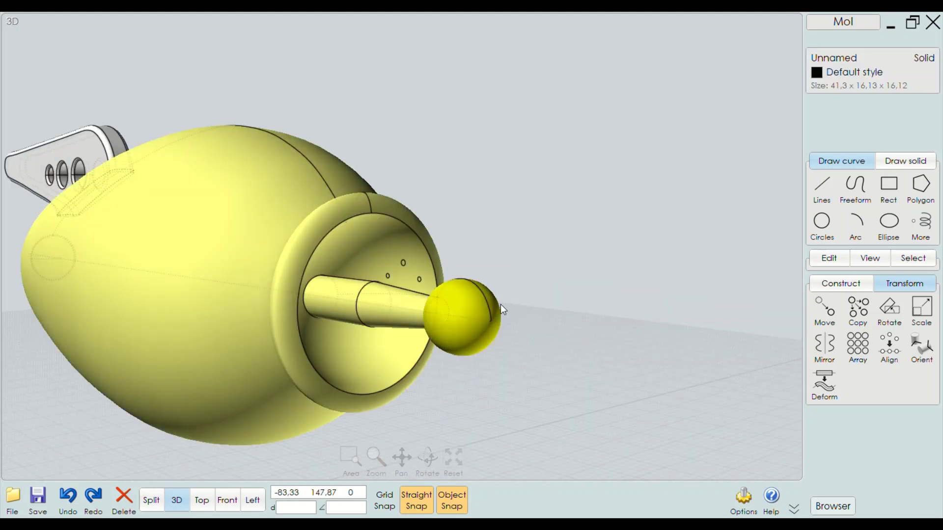
pyautogui.click(484, 320)
pyautogui.keyDown('ctrl'); pyautogui.keyDown('shift'); pyautogui.click(473, 303); pyautogui.keyUp('shift'); pyautogui.keyUp('ctrl')
pyautogui.moveTo(579, 306); pyautogui.dragTo(595, 308, button='right')
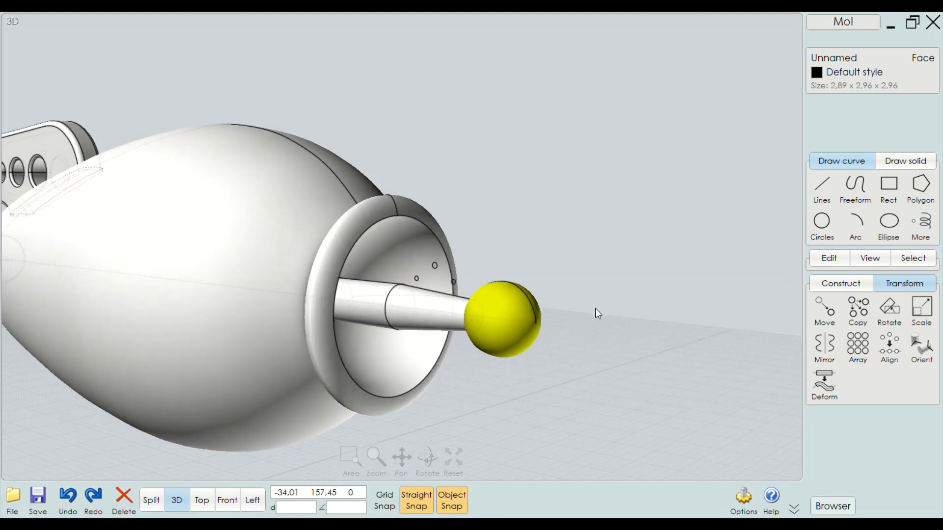
pyautogui.click(841, 283)
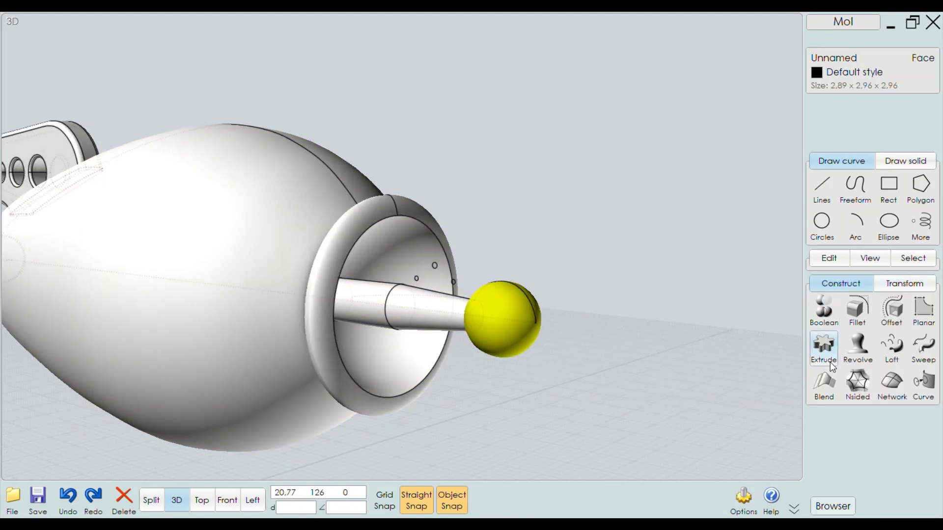
pyautogui.click(830, 257)
pyautogui.click(825, 355)
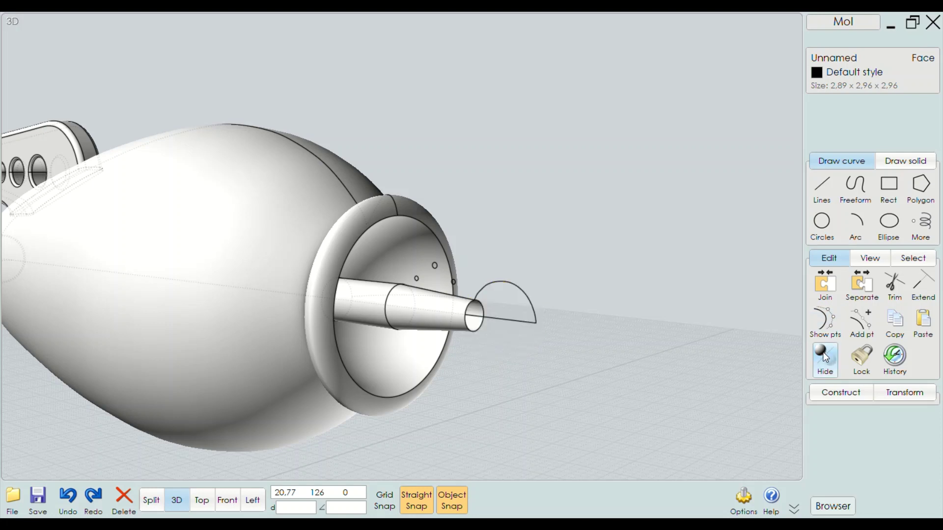
# Delete the long axis line through the nozzle and show the ball again
pyautogui.moveTo(620, 356); pyautogui.dragTo(518, 322, button='right')
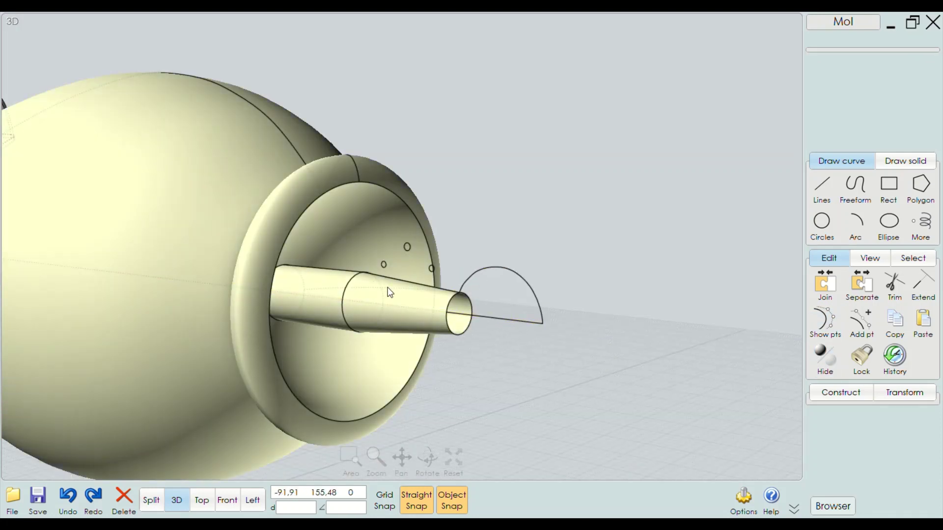
pyautogui.click(484, 322)
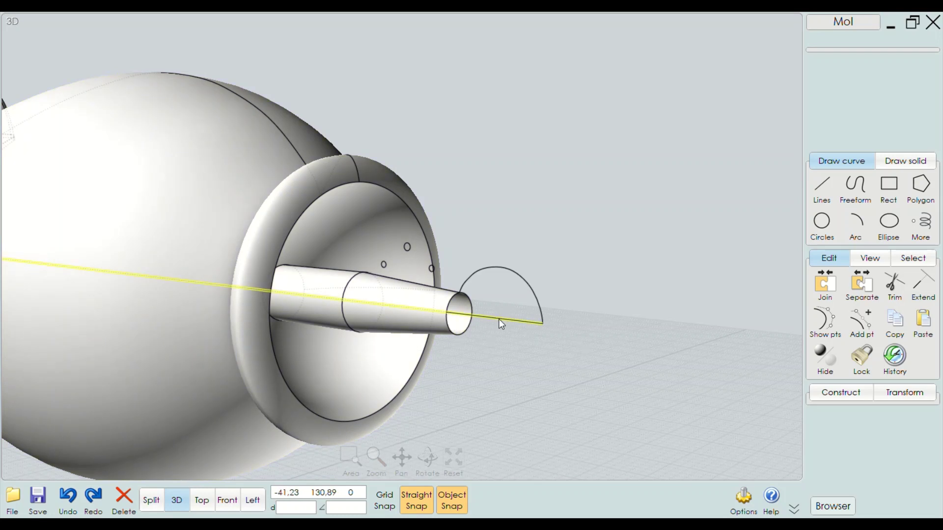
pyautogui.press('Delete')
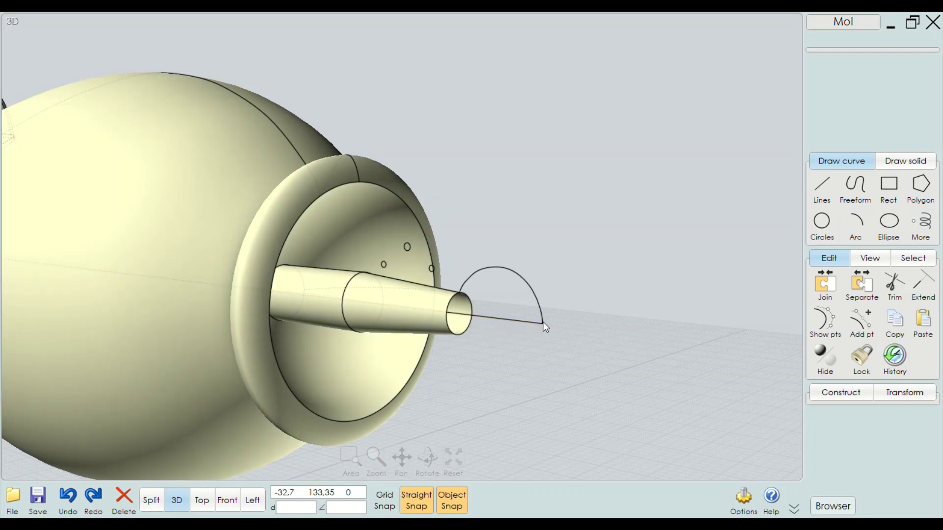
pyautogui.click(611, 341)
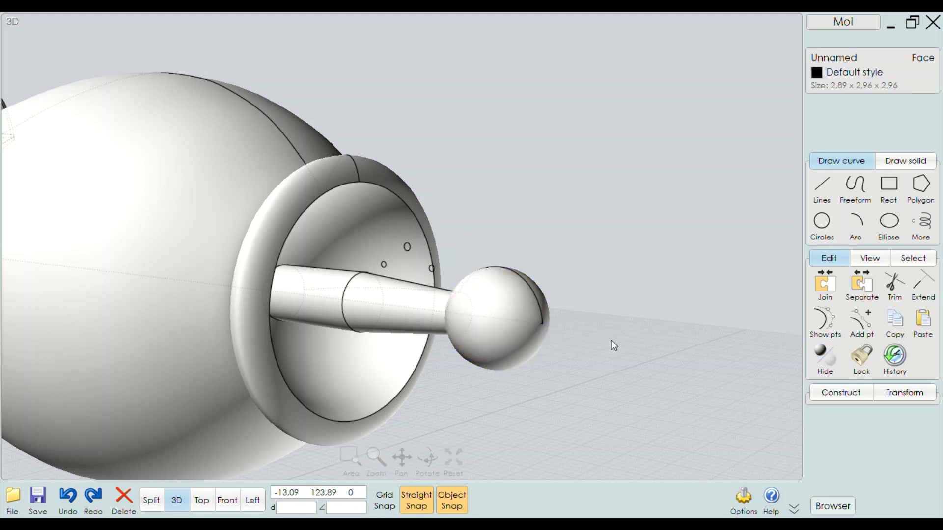
pyautogui.hotkey('ctrl', 'a')
# Revolve the three small circles around the antenna shaft axis to form rings
pyautogui.click(432, 267)
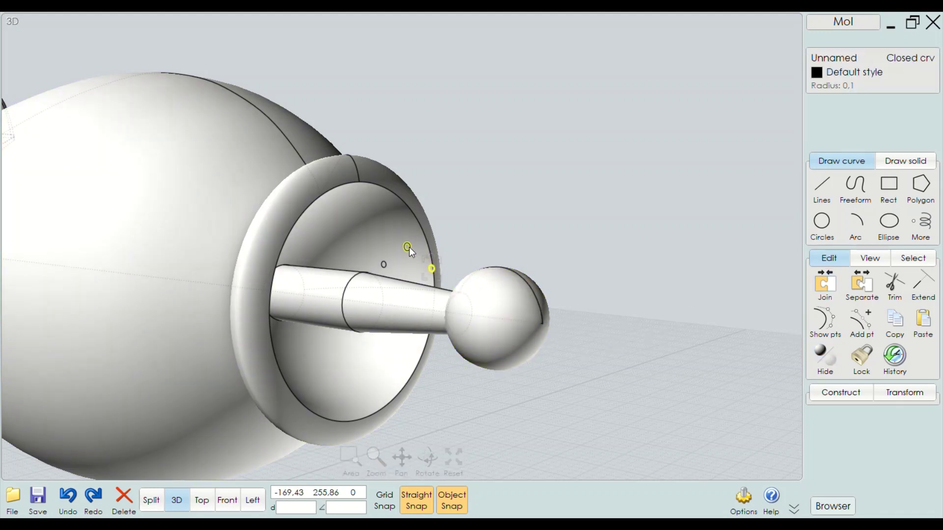
pyautogui.click(409, 246)
pyautogui.click(391, 264)
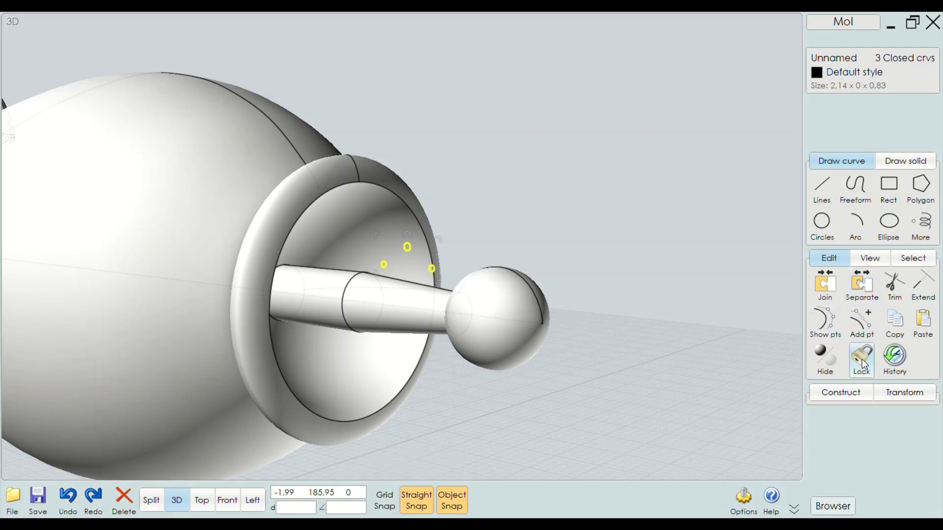
pyautogui.click(841, 393)
pyautogui.click(873, 362)
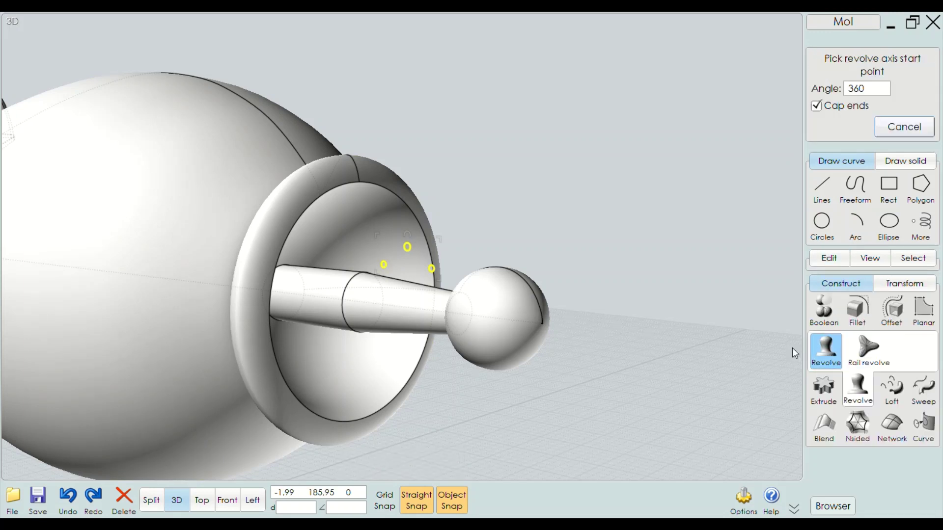
pyautogui.click(542, 324)
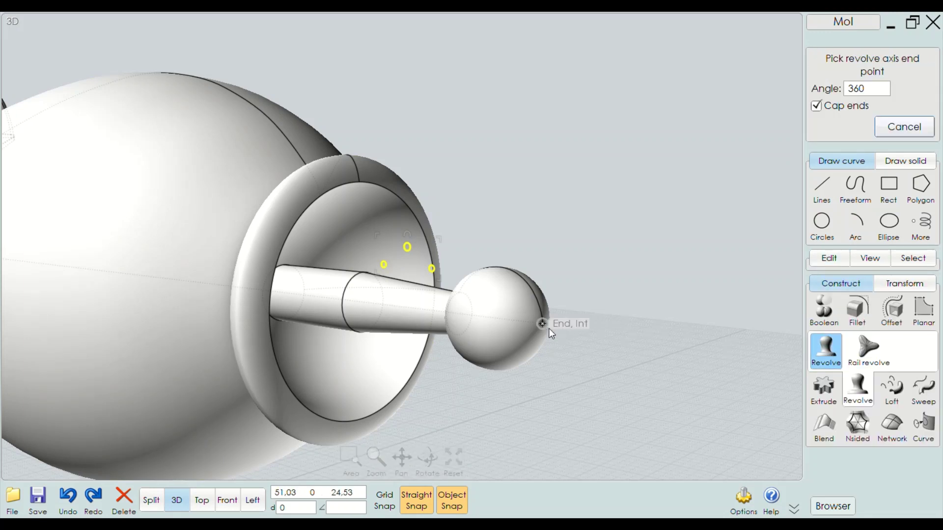
pyautogui.click(662, 338)
# Deselect the rings and orbit out to view the whole blaster from the front
pyautogui.moveTo(682, 314)
pyautogui.mouseDown(button='right')
pyautogui.moveTo(747, 311)
pyautogui.moveTo(702, 316)
pyautogui.mouseUp(button='right')
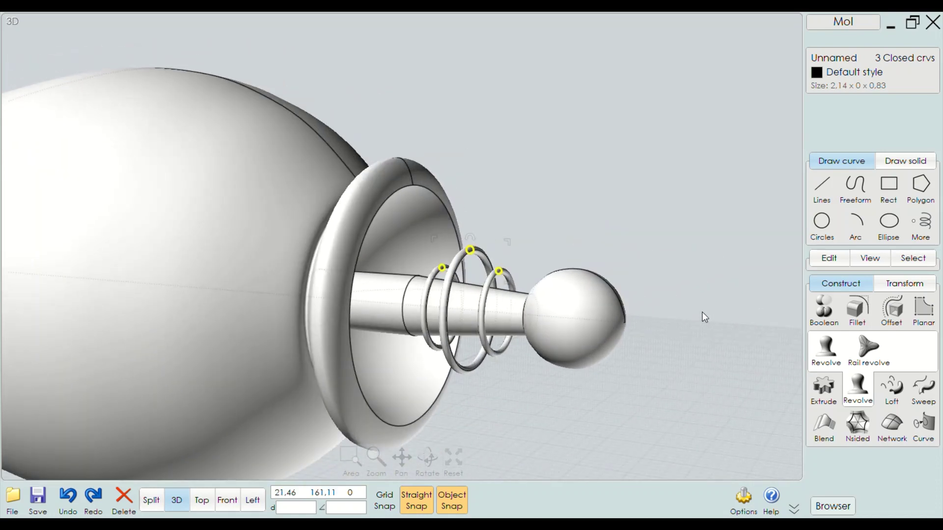
pyautogui.click(702, 317)
pyautogui.scroll(-5, 675, 323)
pyautogui.moveTo(671, 255)
pyautogui.mouseDown(button='right')
pyautogui.moveTo(704, 301)
pyautogui.moveTo(511, 303)
pyautogui.moveTo(702, 282)
pyautogui.moveTo(539, 341)
pyautogui.mouseUp(button='right')
pyautogui.scroll(2, 638, 265)
pyautogui.scroll(3, 584, 260)
pyautogui.scroll(2, 583, 261)
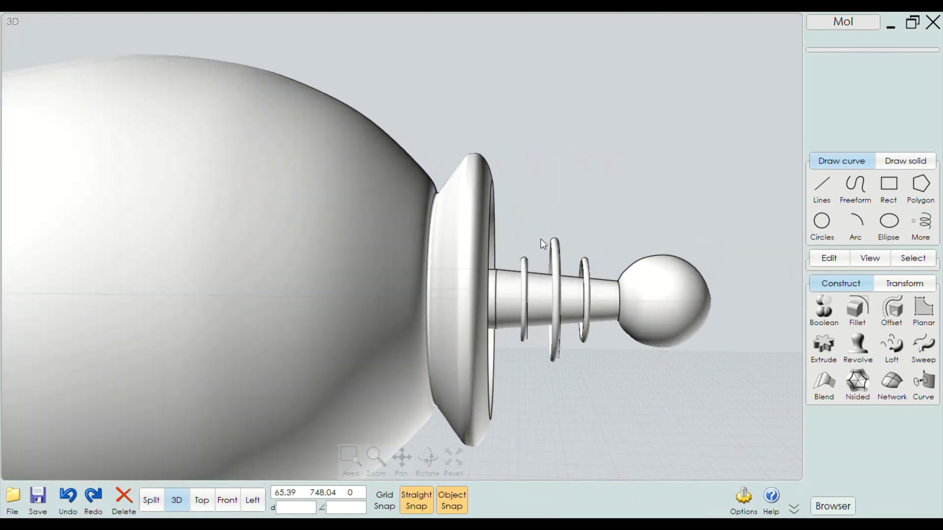
pyautogui.moveTo(583, 261)
pyautogui.mouseDown(button='right')
pyautogui.moveTo(656, 335)
pyautogui.moveTo(739, 335)
pyautogui.moveTo(489, 342)
pyautogui.moveTo(520, 344)
pyautogui.moveTo(533, 326)
pyautogui.moveTo(565, 338)
pyautogui.moveTo(522, 362)
pyautogui.moveTo(611, 325)
pyautogui.moveTo(321, 371)
pyautogui.moveTo(361, 370)
pyautogui.moveTo(334, 374)
pyautogui.mouseUp(button='right')
pyautogui.scroll(-3, 520, 359)
pyautogui.scroll(-2, 612, 325)
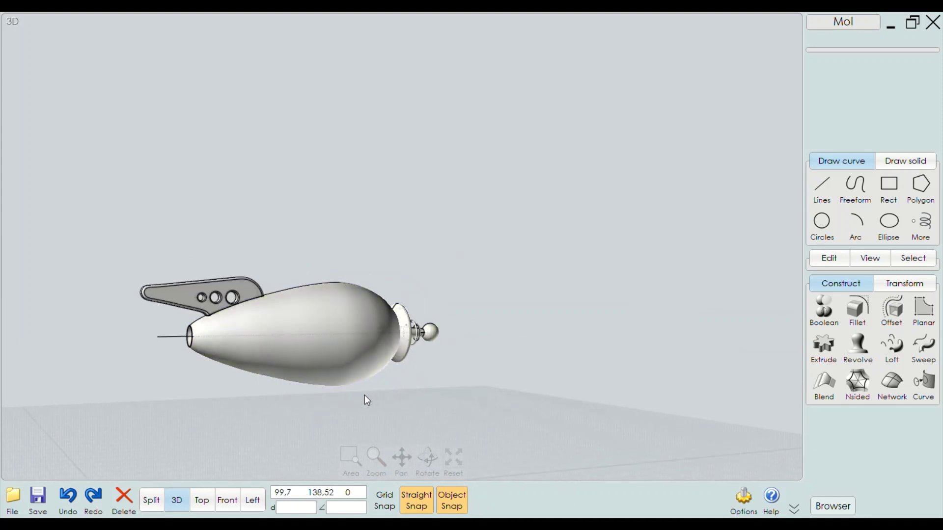
# Switch to Front view and zoom in on the grip in the reference image
pyautogui.click(227, 501)
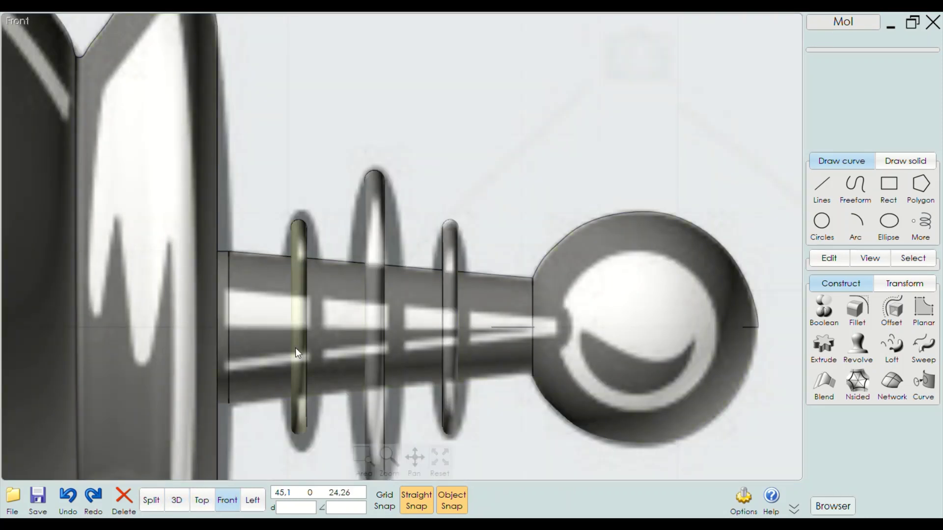
pyautogui.scroll(-2, 447, 189)
pyautogui.scroll(-2, 495, 199)
pyautogui.scroll(-2, 550, 229)
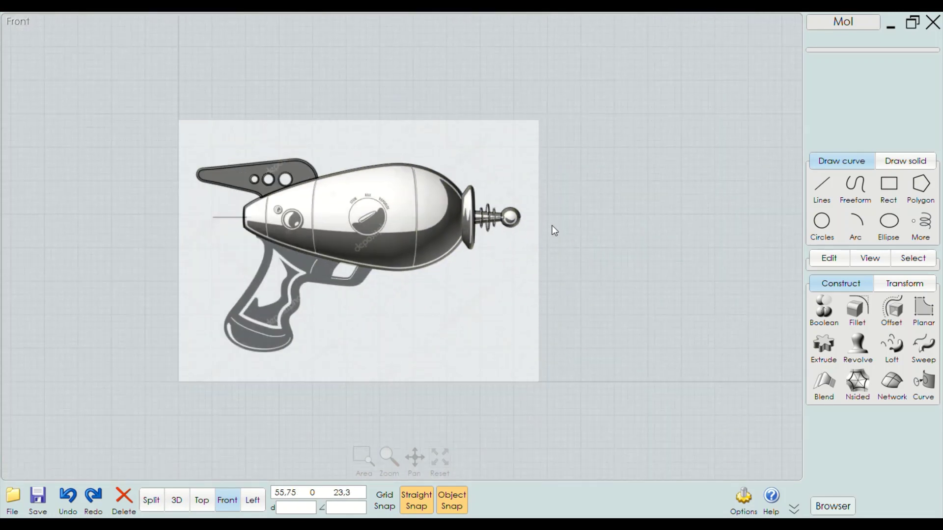
pyautogui.scroll(3, 270, 275)
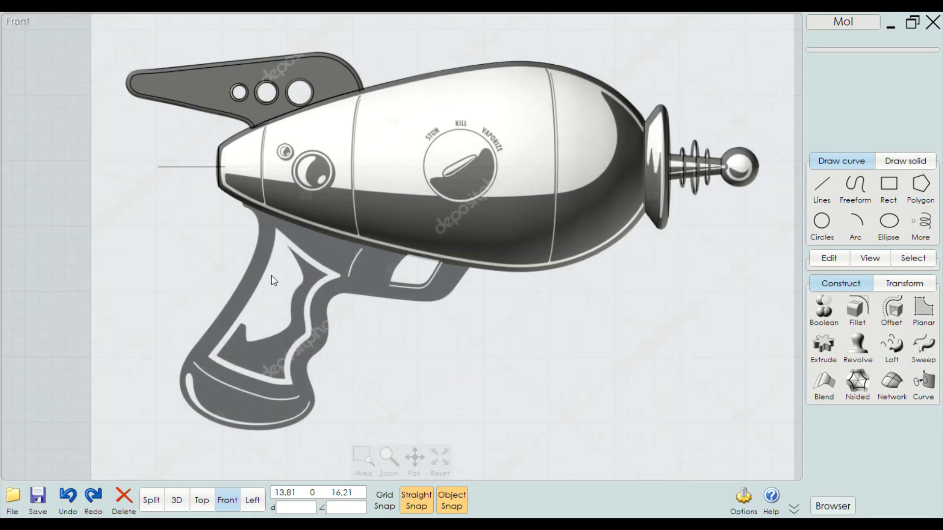
pyautogui.scroll(-2, 271, 275)
pyautogui.click(842, 284)
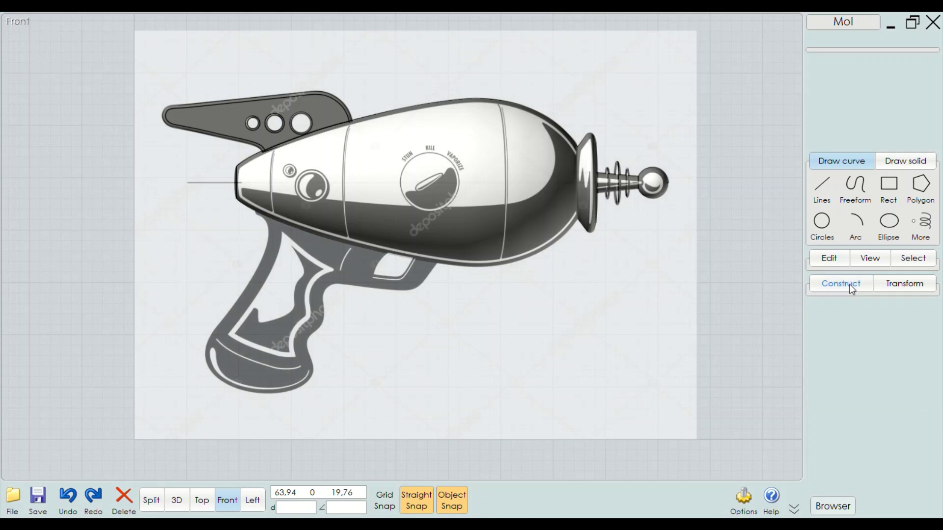
pyautogui.click(830, 259)
pyautogui.click(829, 258)
pyautogui.click(836, 287)
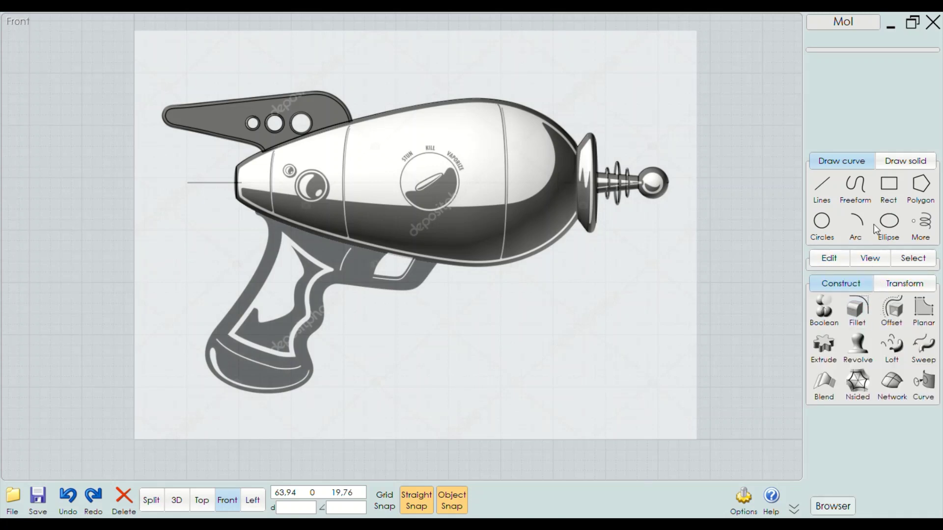
# Start a through-points curve along the grip's bottom edge and up its front edge
pyautogui.click(858, 193)
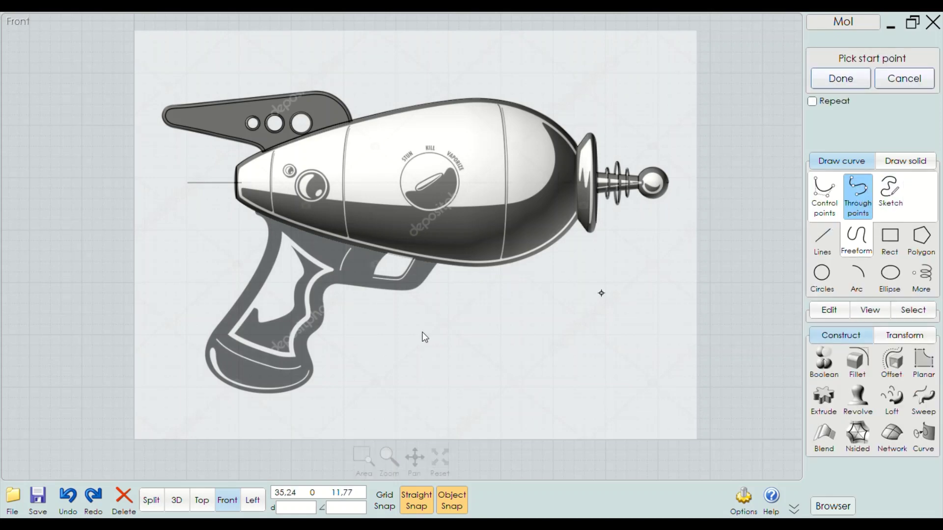
pyautogui.scroll(2, 304, 373)
pyautogui.scroll(2, 296, 391)
pyautogui.scroll(1, 278, 394)
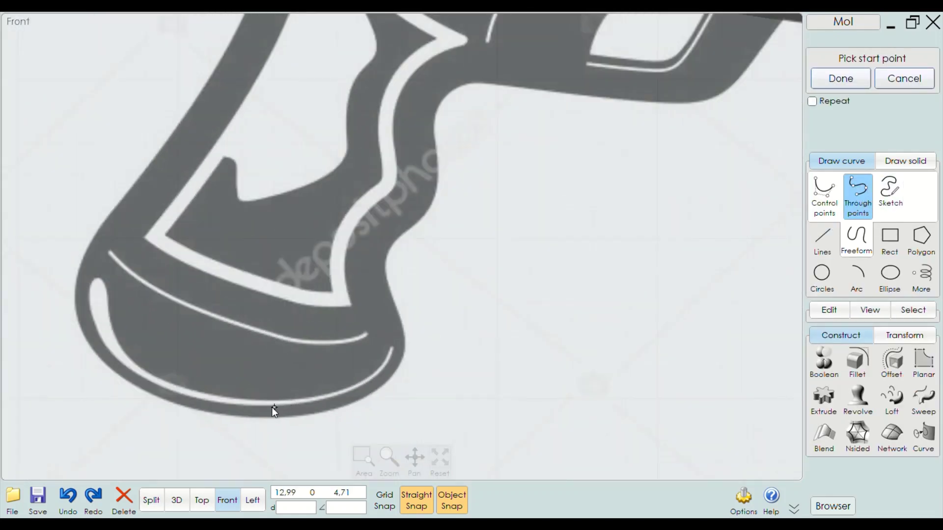
pyautogui.click(223, 414)
pyautogui.scroll(1, 250, 417)
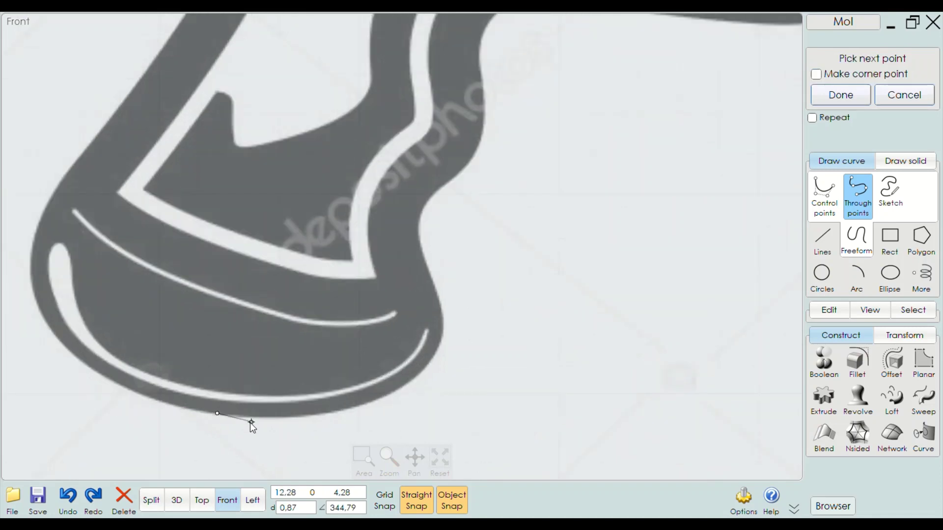
pyautogui.scroll(1, 250, 423)
pyautogui.click(335, 412)
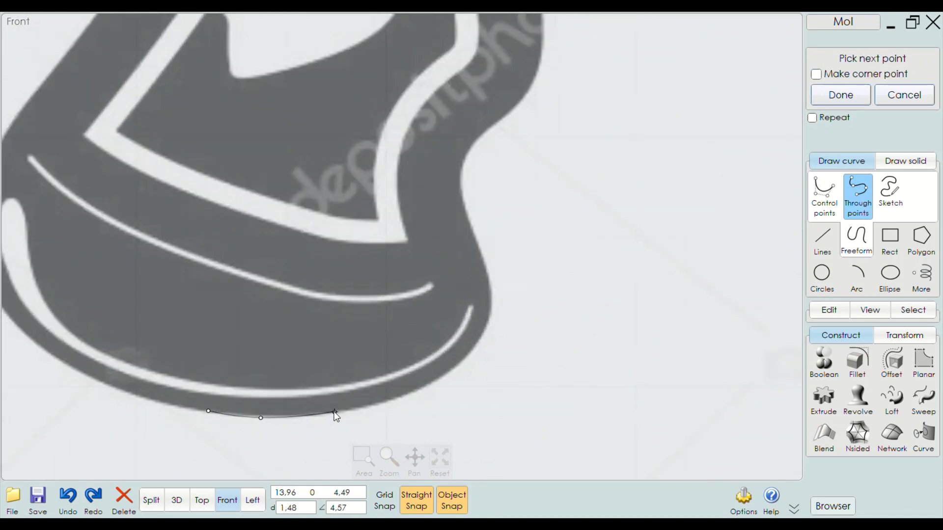
pyautogui.click(420, 392)
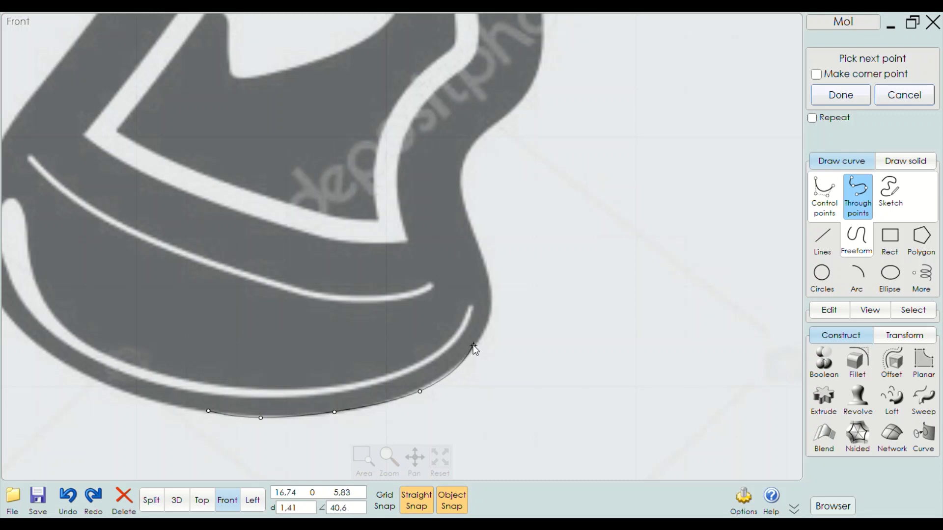
pyautogui.click(474, 345)
pyautogui.click(490, 315)
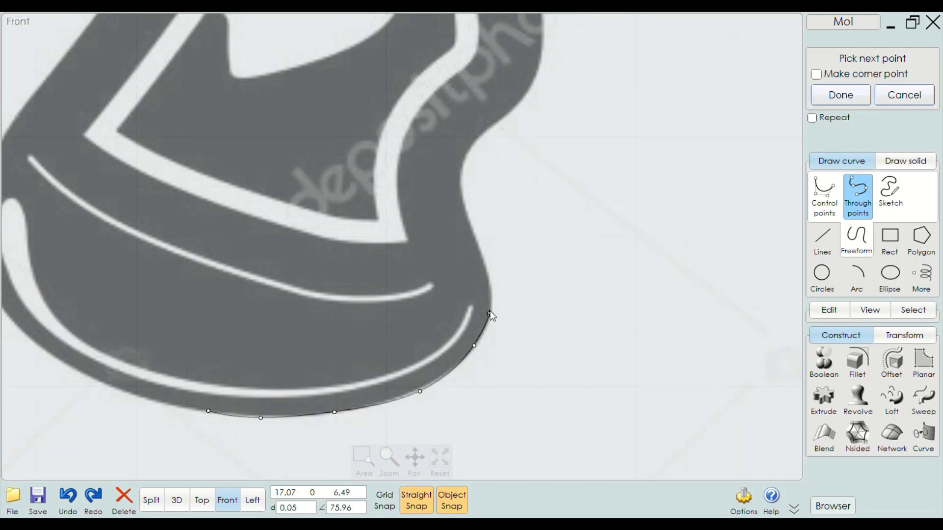
pyautogui.click(489, 280)
pyautogui.click(474, 241)
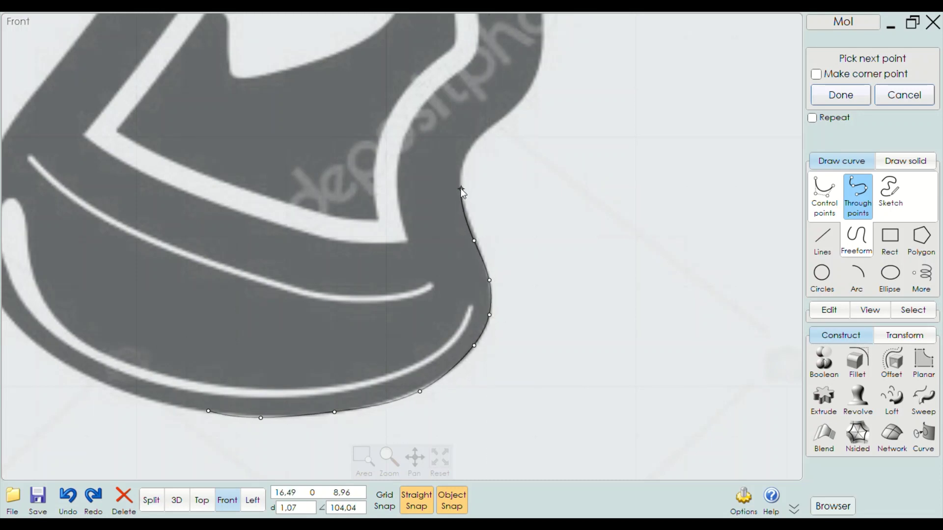
pyautogui.click(461, 187)
pyautogui.click(470, 151)
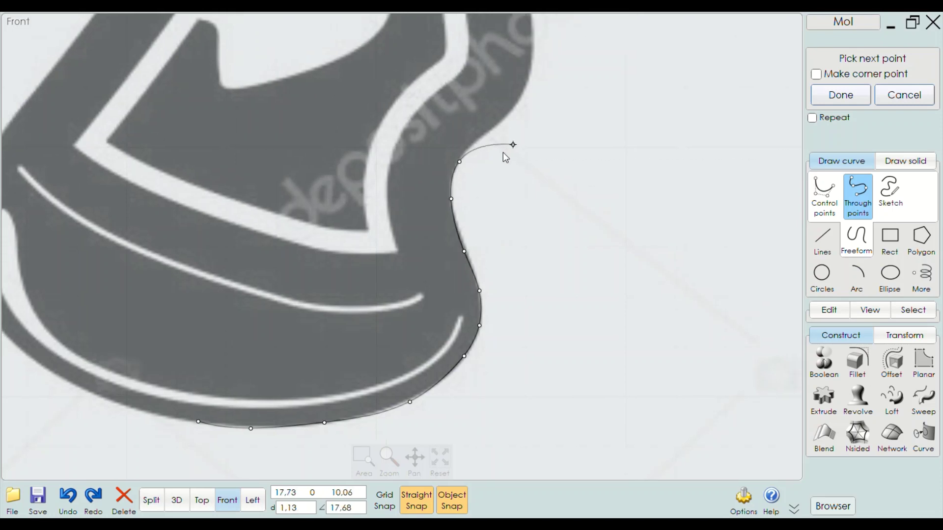
# Continue the curve up the handle edge, removing one misplaced point
pyautogui.moveTo(506, 158); pyautogui.dragTo(355, 370, button='right')
pyautogui.click(359, 325)
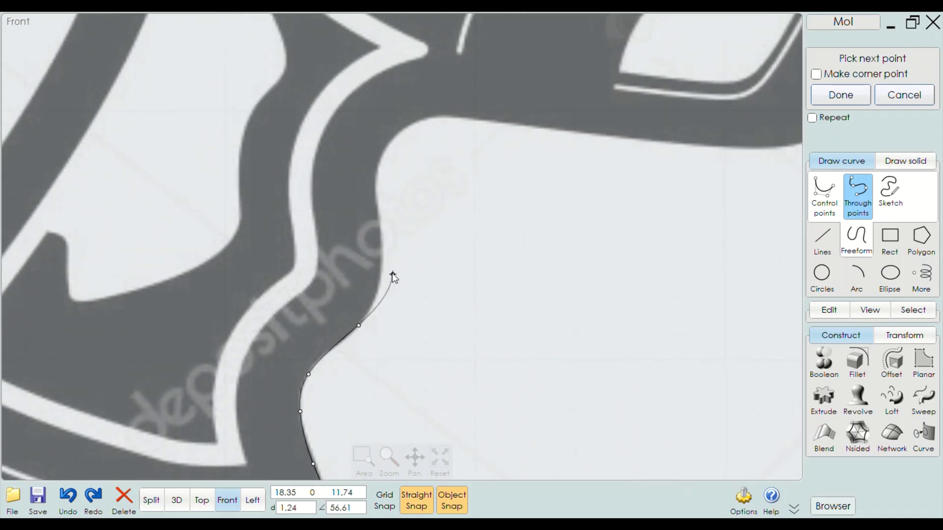
pyautogui.scroll(2, 392, 273)
pyautogui.click(372, 262)
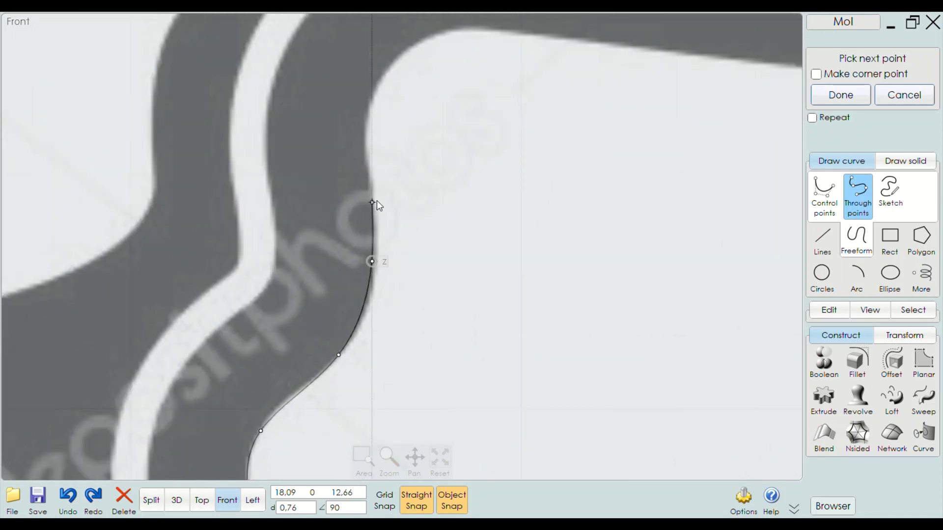
pyautogui.press('BackSpace')
pyautogui.scroll(1, 363, 316)
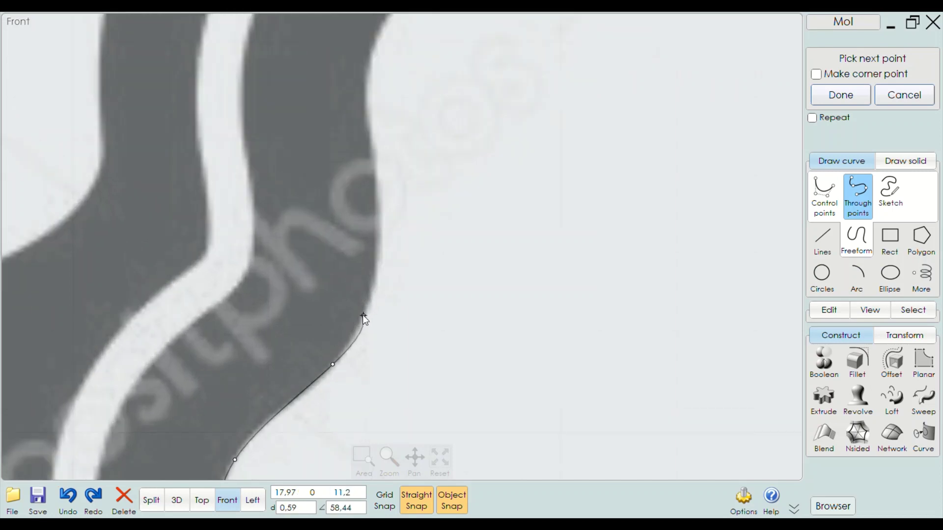
pyautogui.scroll(1, 364, 317)
pyautogui.click(382, 260)
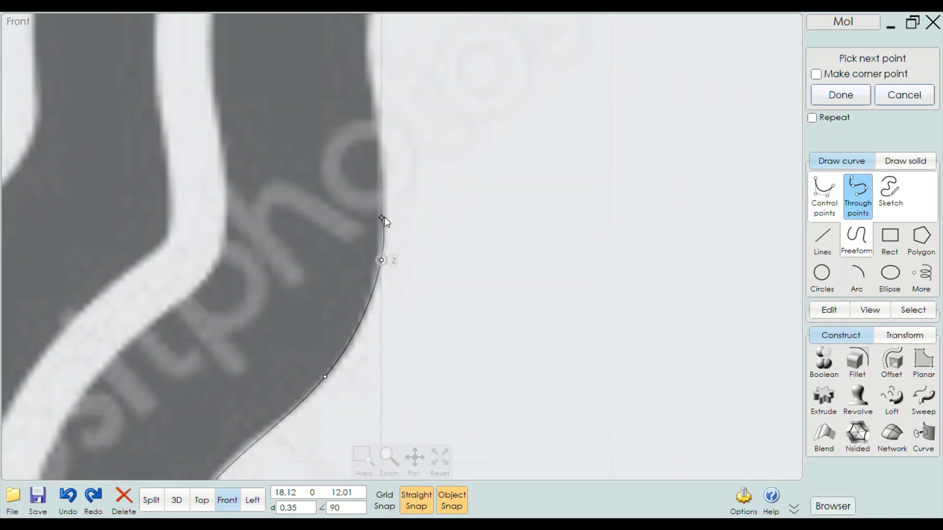
pyautogui.click(377, 110)
pyautogui.scroll(1, 375, 147)
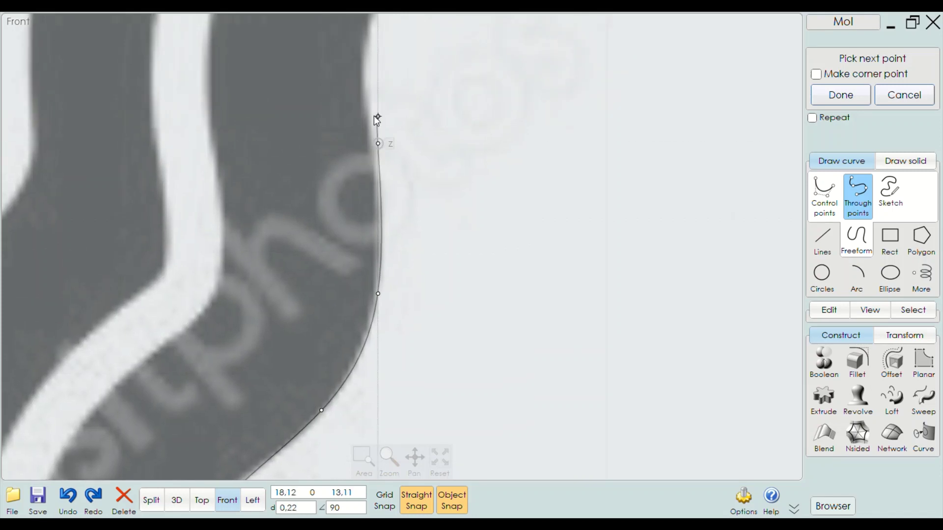
pyautogui.scroll(1, 374, 121)
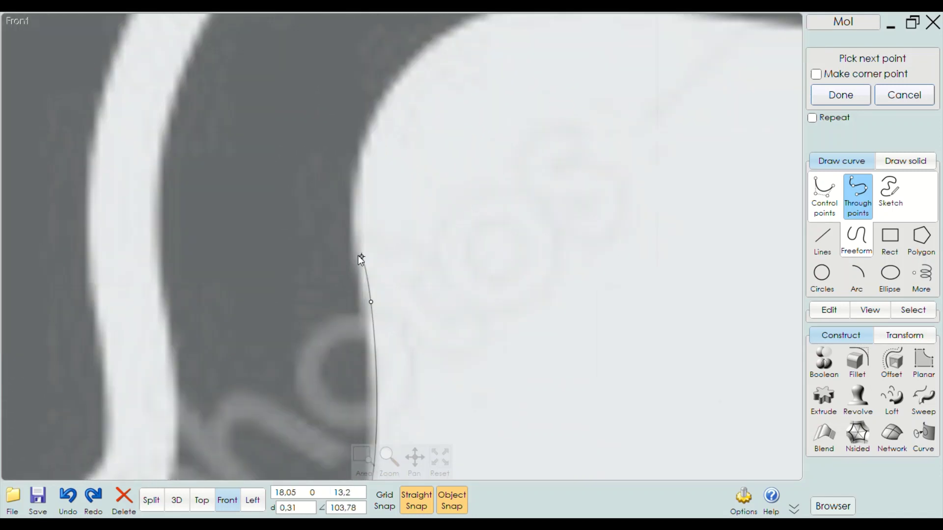
pyautogui.click(362, 294)
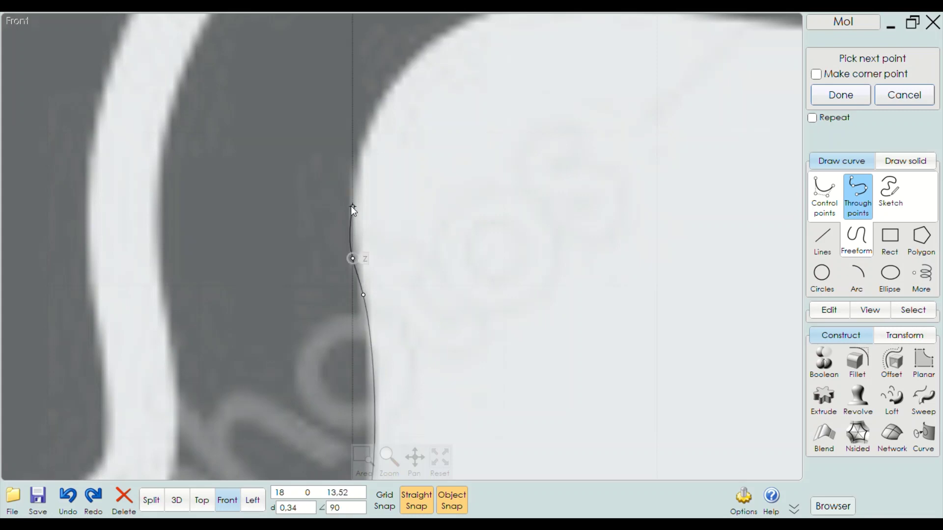
pyautogui.click(355, 221)
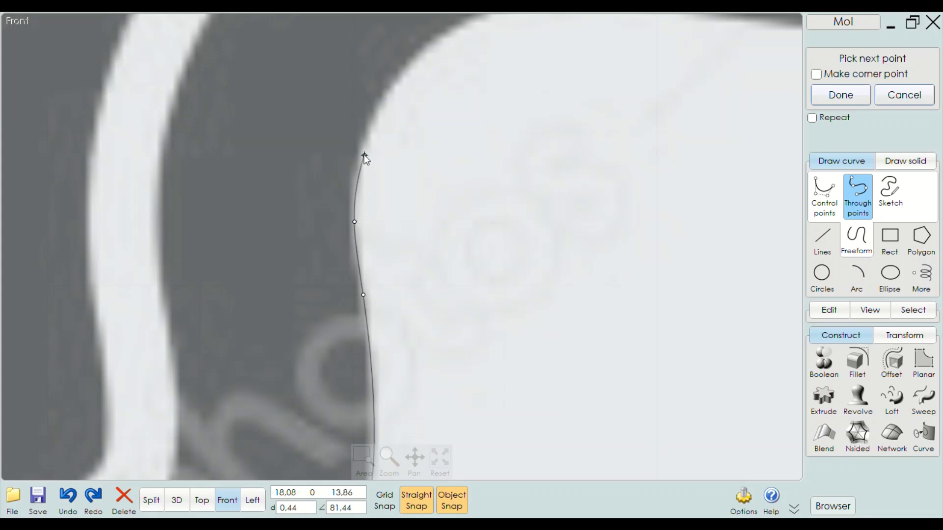
pyautogui.click(365, 155)
pyautogui.click(387, 92)
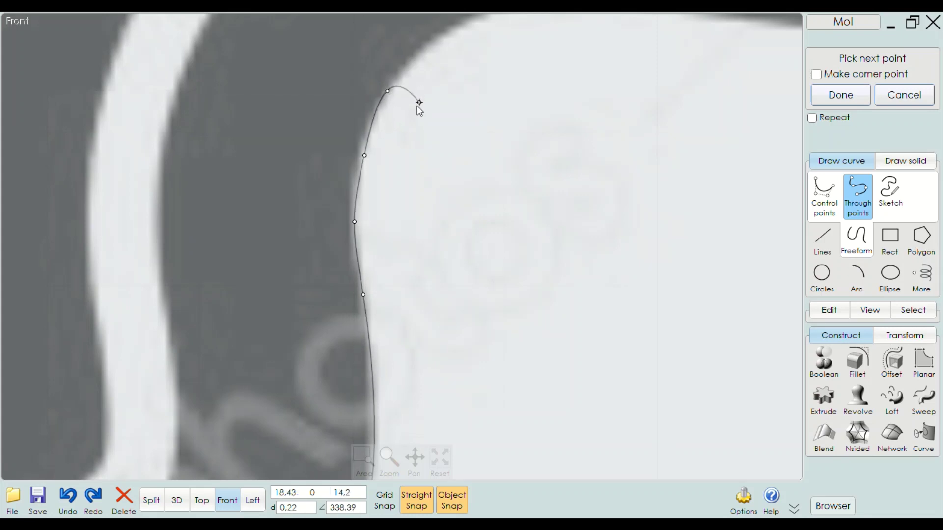
# Extend the curve under the trigger guard to where the grip meets the body
pyautogui.moveTo(417, 101); pyautogui.dragTo(310, 307, button='right')
pyautogui.scroll(1, 356, 216)
pyautogui.click(357, 205)
pyautogui.scroll(-3, 359, 214)
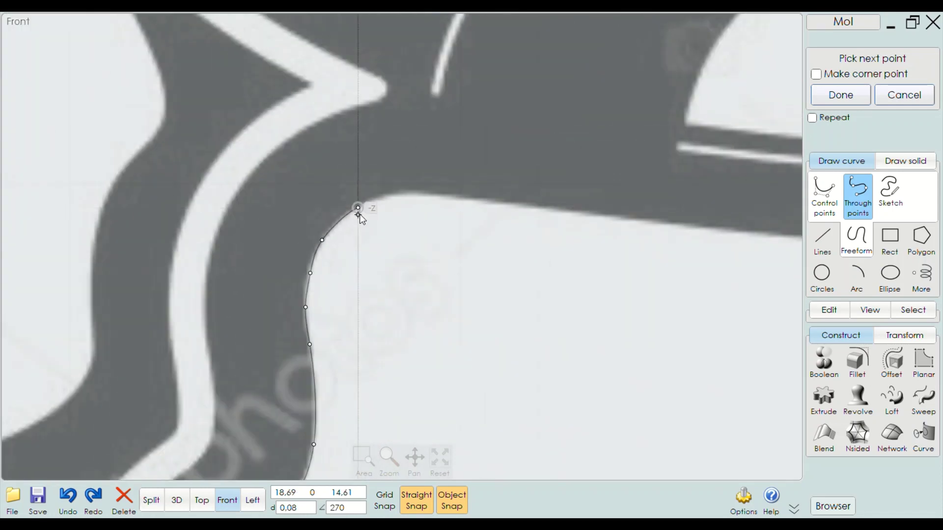
pyautogui.click(395, 194)
pyautogui.scroll(-3, 454, 208)
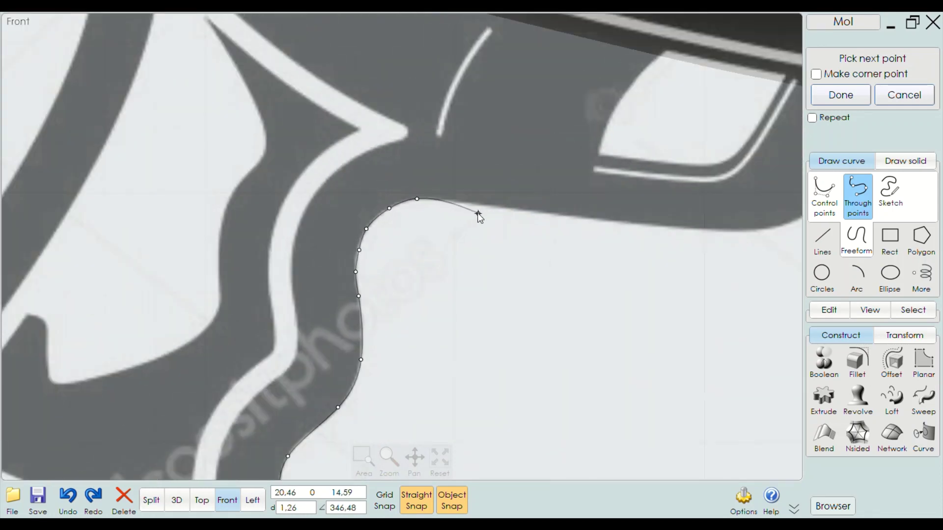
pyautogui.click(490, 206)
pyautogui.scroll(-3, 489, 207)
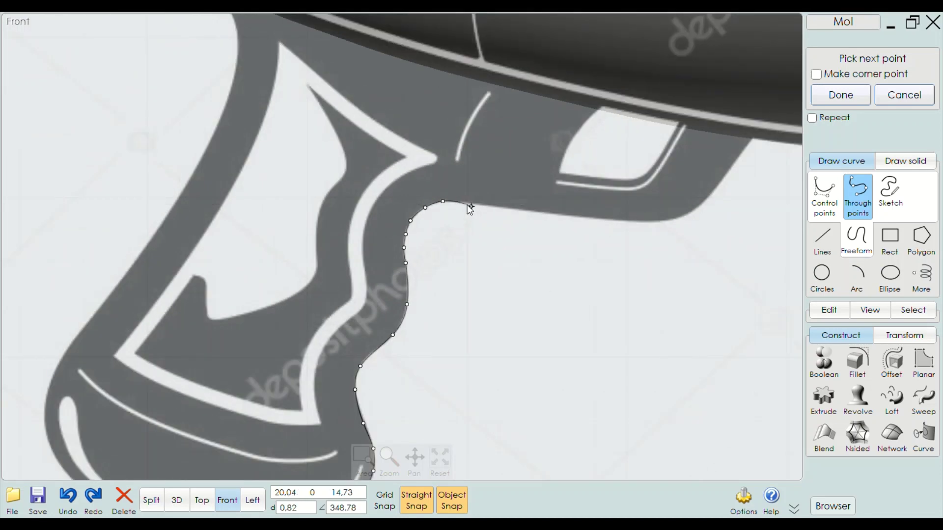
pyautogui.scroll(2, 450, 202)
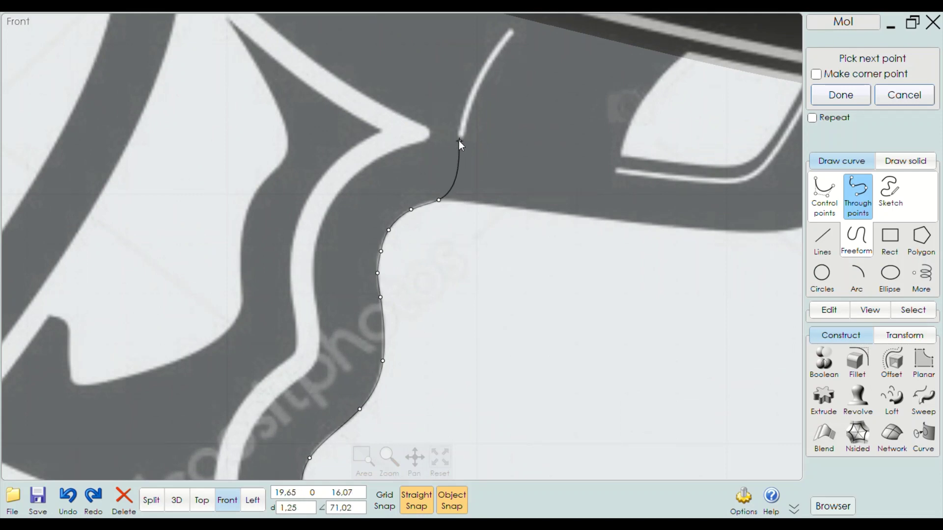
pyautogui.scroll(-2, 459, 141)
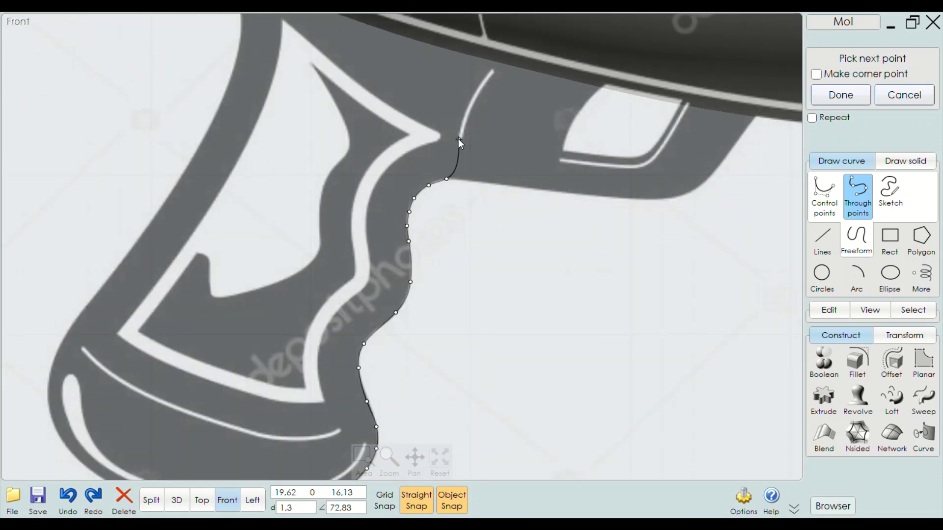
pyautogui.click(458, 138)
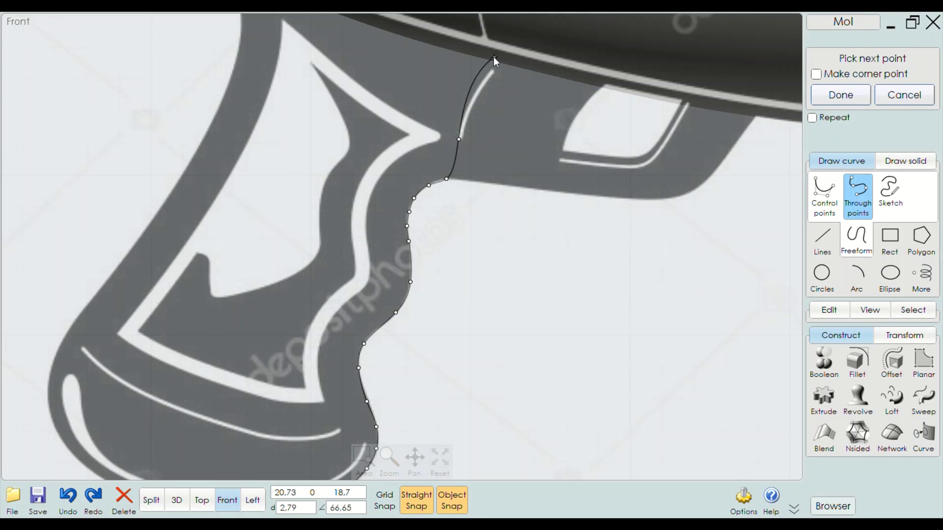
pyautogui.scroll(-3, 493, 57)
pyautogui.scroll(3, 488, 70)
pyautogui.click(493, 69)
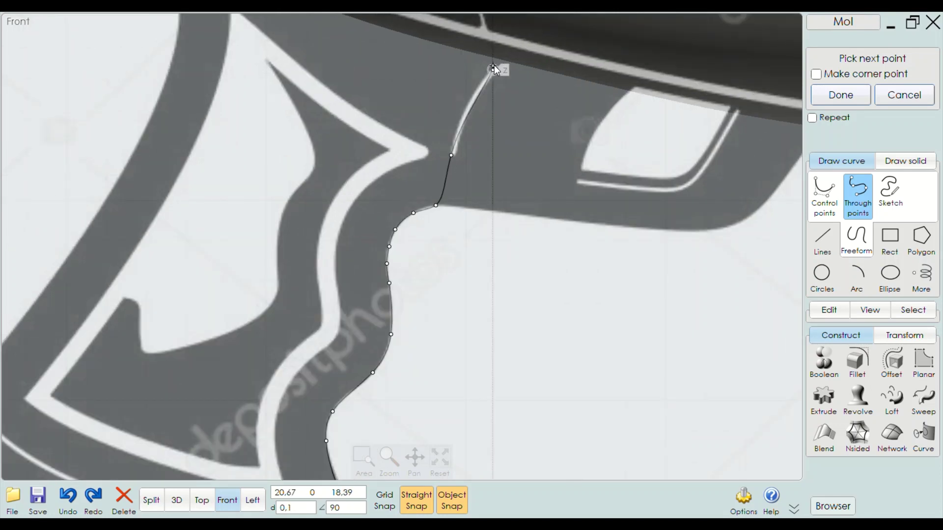
pyautogui.scroll(2, 523, 72)
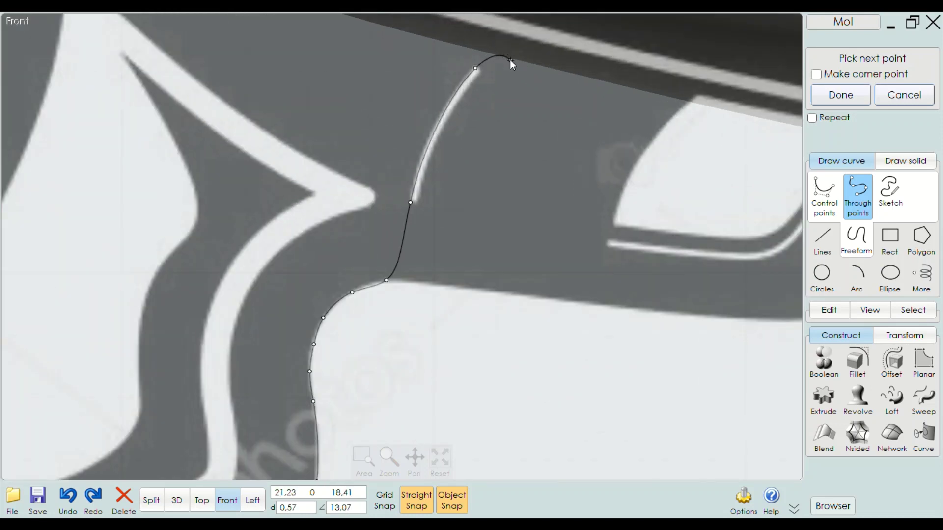
# Finish the grip curve and orbit the 3D view to its lower end
pyautogui.rightClick(525, 65)
pyautogui.scroll(-4, 311, 221)
pyautogui.scroll(-2, 442, 242)
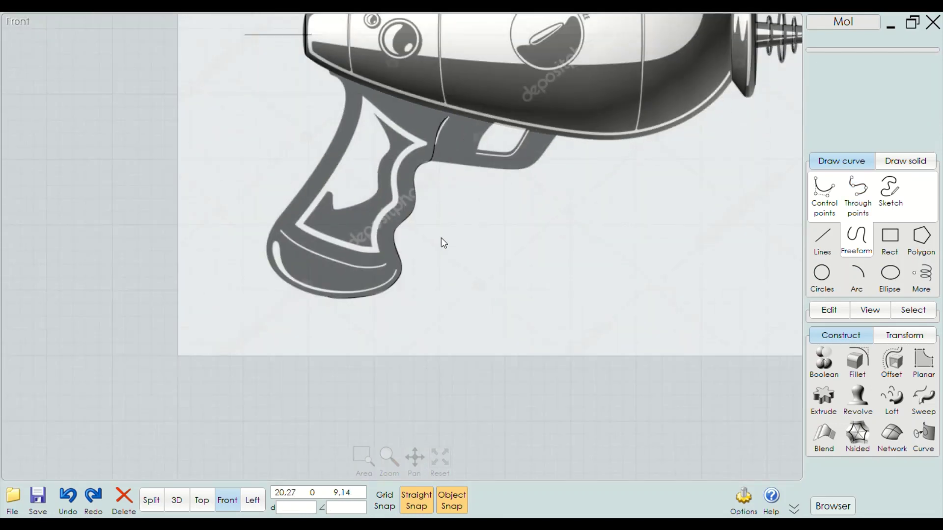
pyautogui.scroll(2, 364, 238)
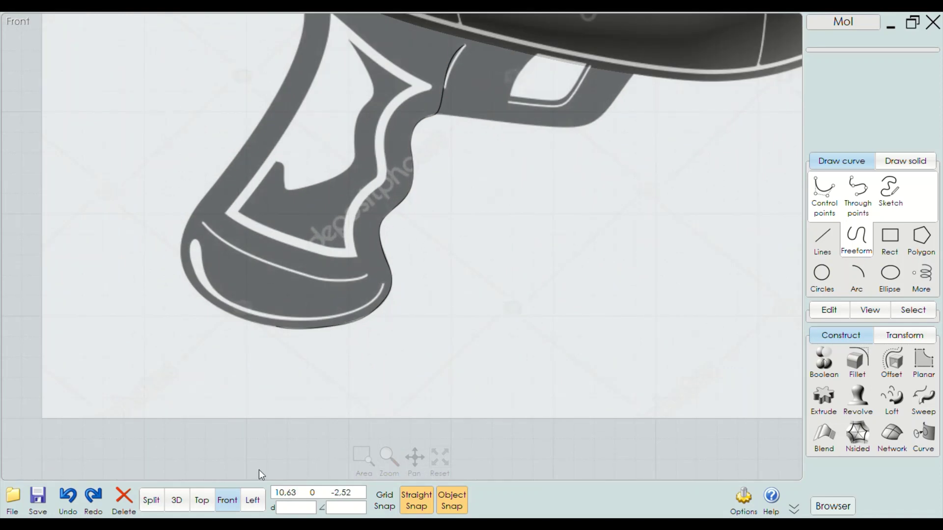
pyautogui.click(177, 500)
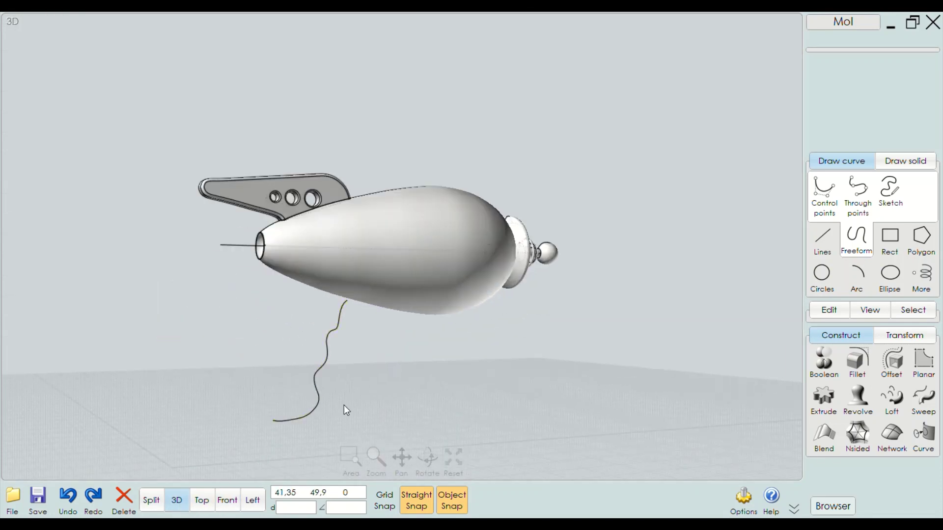
pyautogui.moveTo(344, 405)
pyautogui.mouseDown()
pyautogui.moveTo(300, 344)
pyautogui.moveTo(335, 296)
pyautogui.mouseUp()
pyautogui.moveTo(316, 411); pyautogui.dragTo(262, 444)
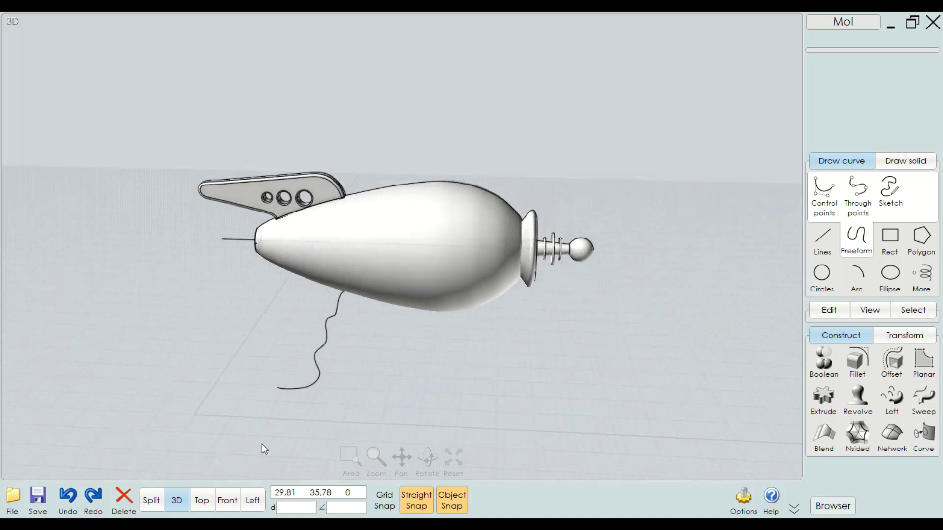
pyautogui.scroll(2, 264, 418)
pyautogui.scroll(2, 263, 418)
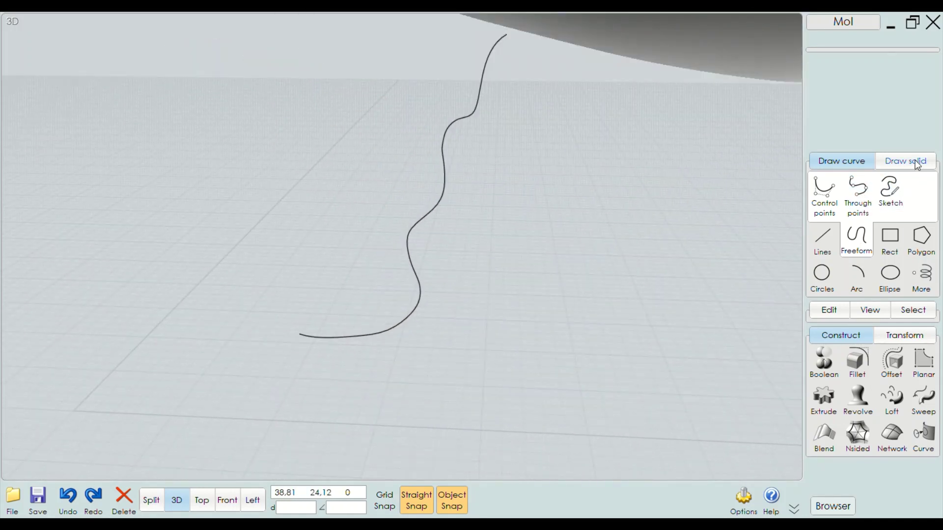
# Draw a small corner rectangle at the grip curve's lower end and select it
pyautogui.click(890, 237)
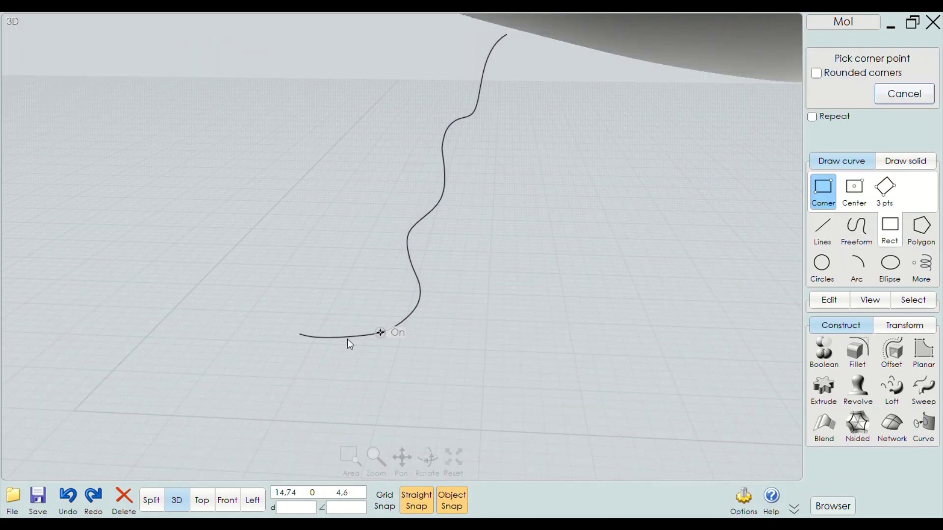
pyautogui.scroll(2, 321, 330)
pyautogui.click(321, 334)
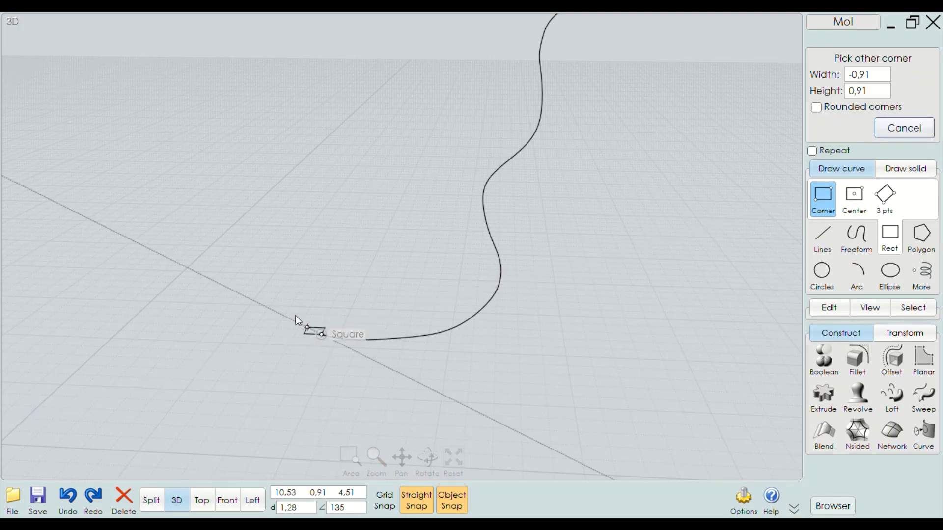
pyautogui.click(241, 309)
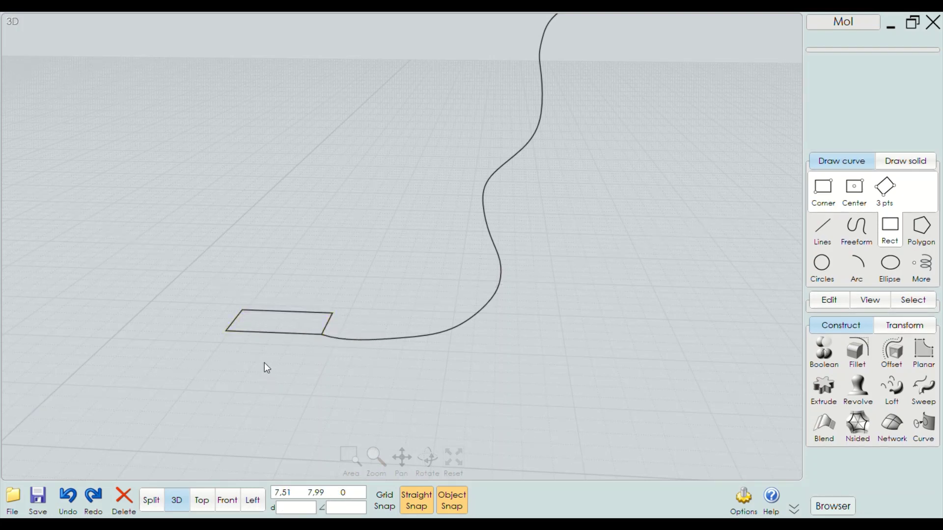
pyautogui.click(261, 332)
# Fillet all the rectangle's corners with the default 0,15 radius
pyautogui.click(851, 351)
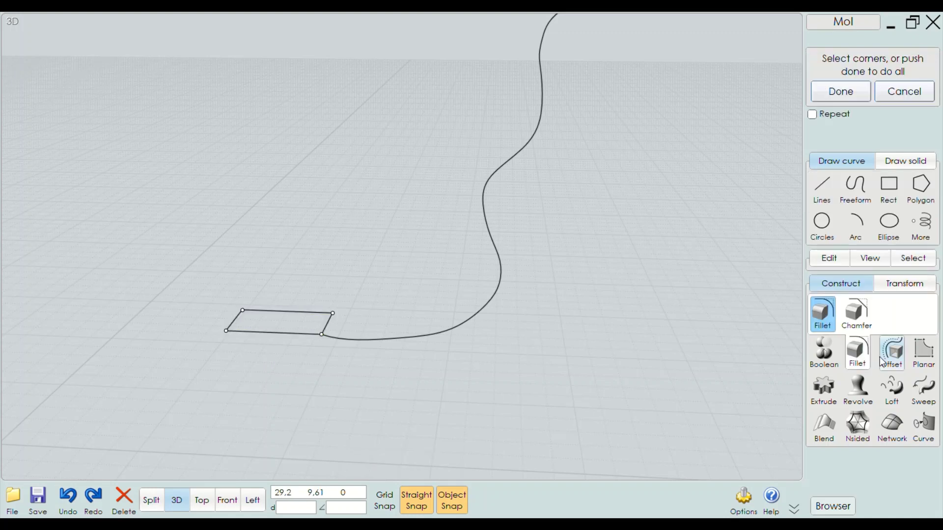
pyautogui.click(854, 97)
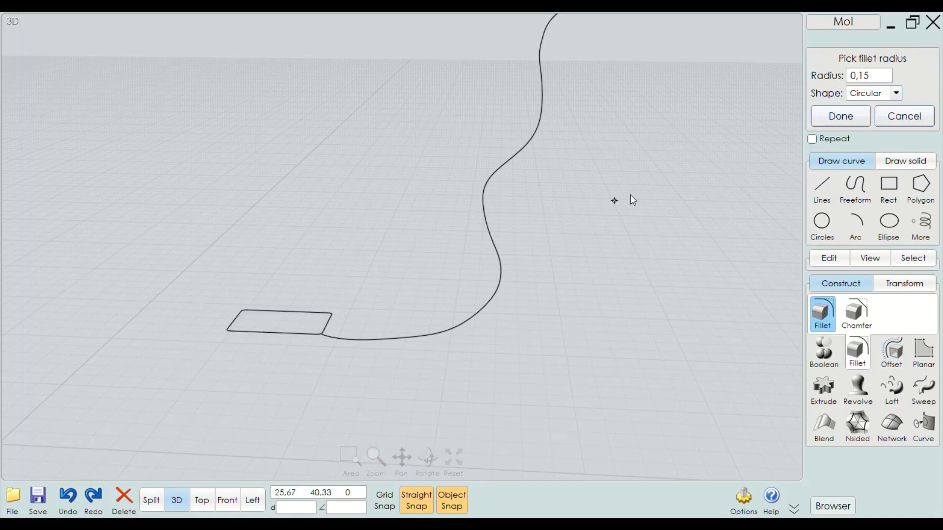
pyautogui.moveTo(273, 282); pyautogui.dragTo(253, 333, button='right')
pyautogui.scroll(2, 288, 245)
pyautogui.scroll(2, 288, 244)
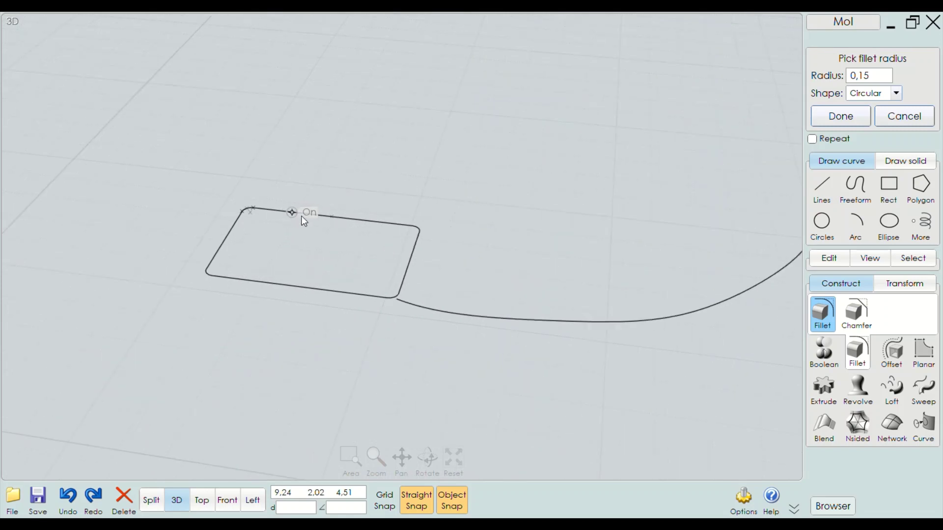
pyautogui.rightClick(370, 228)
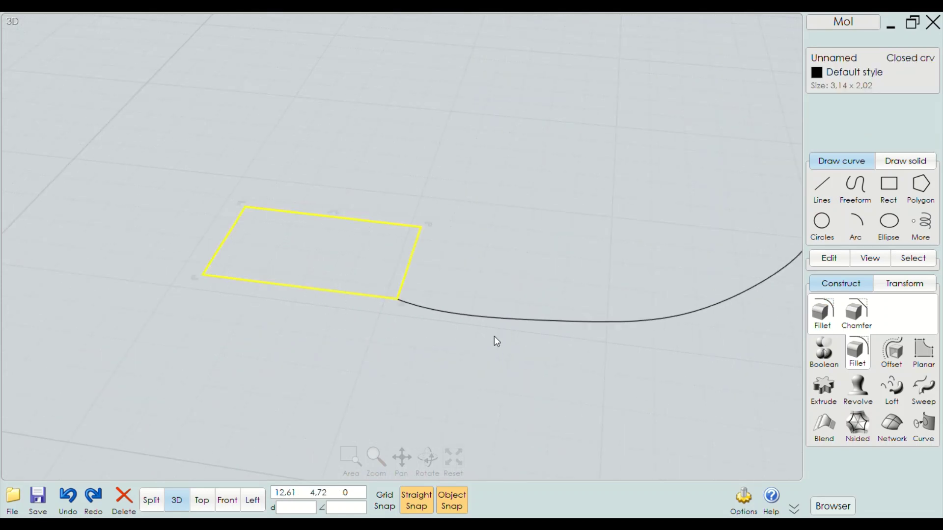
# Fillet all the rectangle's corners again, changing the radius to 0,8
pyautogui.click(822, 313)
pyautogui.click(857, 89)
pyautogui.doubleClick(881, 82)
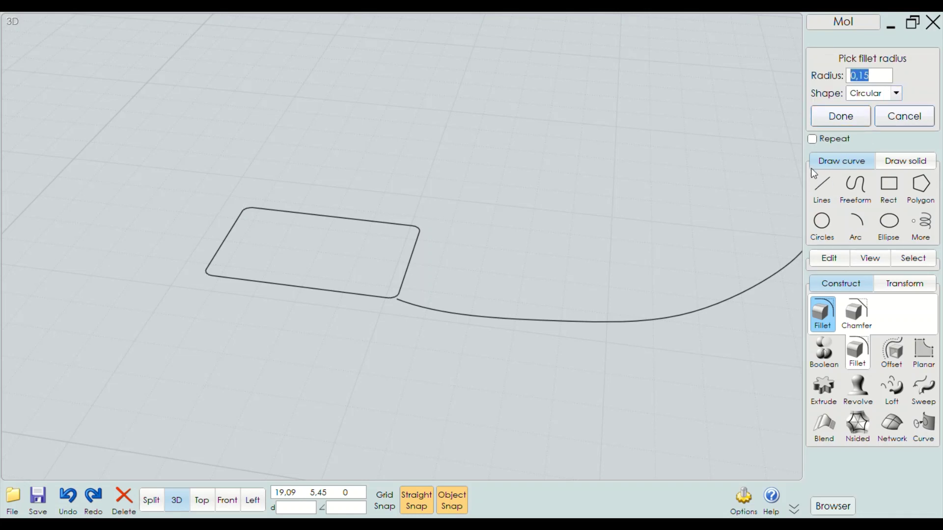
pyautogui.write('1')
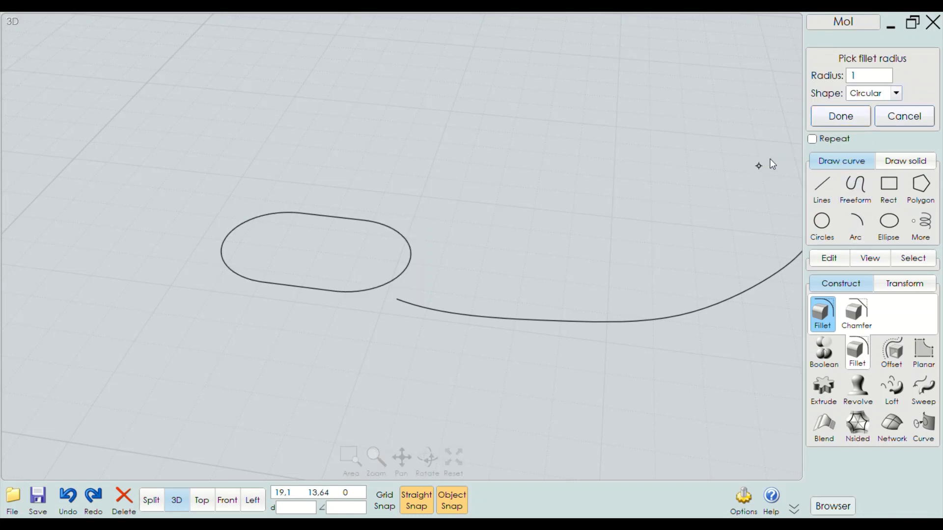
pyautogui.doubleClick(875, 79)
pyautogui.write('0,')
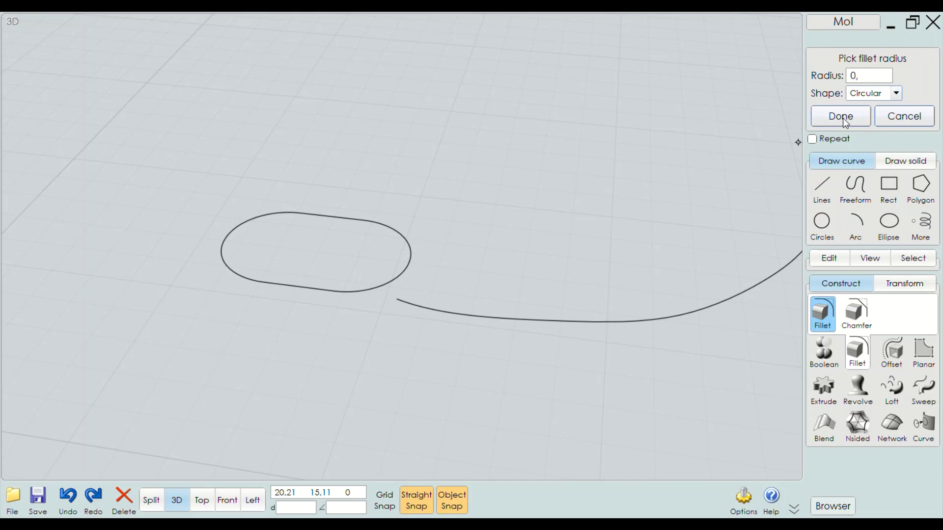
pyautogui.write('8')
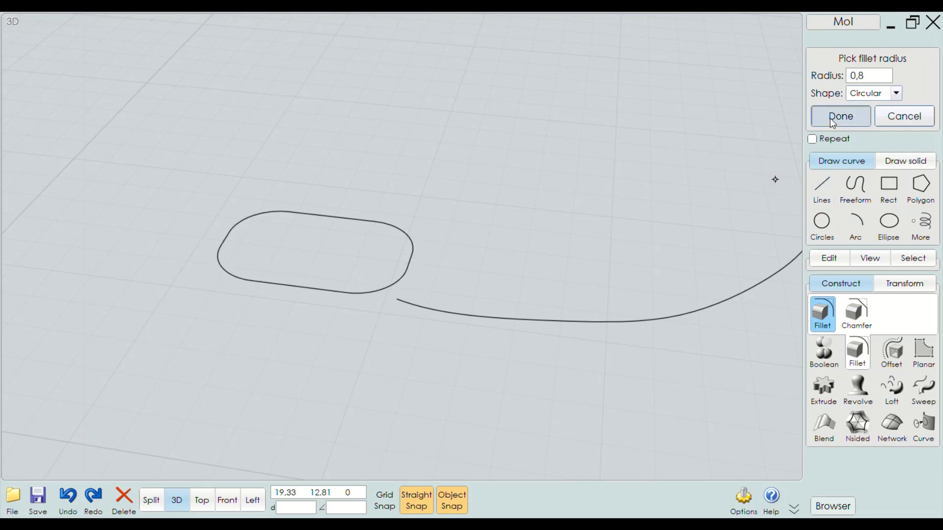
pyautogui.click(833, 122)
pyautogui.moveTo(767, 187); pyautogui.dragTo(606, 221, button='right')
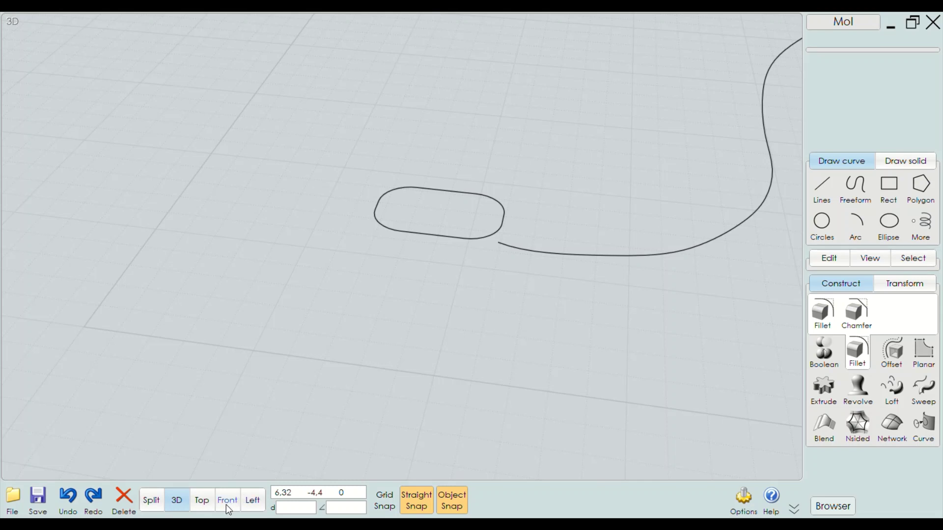
# In Front view, rotate the section about its midpoint to match the grip's lower edge
pyautogui.click(226, 502)
pyautogui.scroll(3, 319, 275)
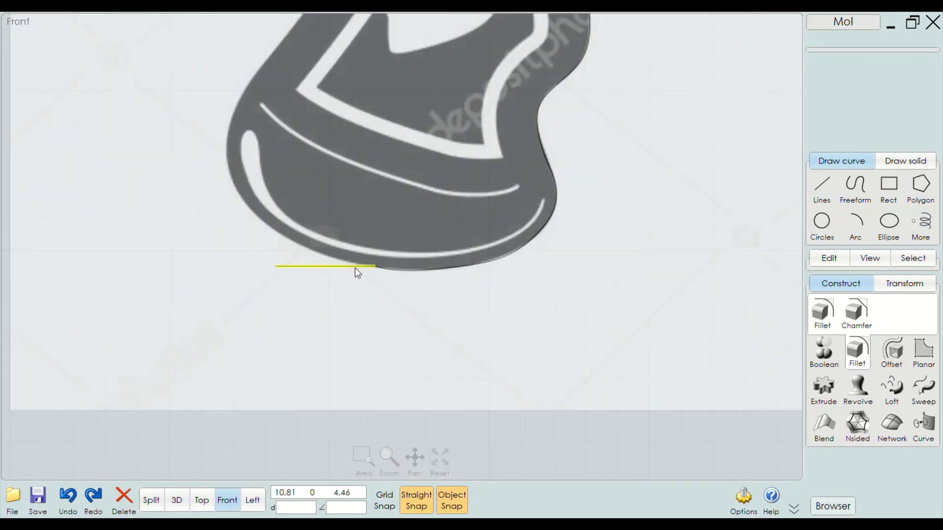
pyautogui.scroll(2, 353, 267)
pyautogui.click(342, 264)
pyautogui.scroll(-2, 474, 241)
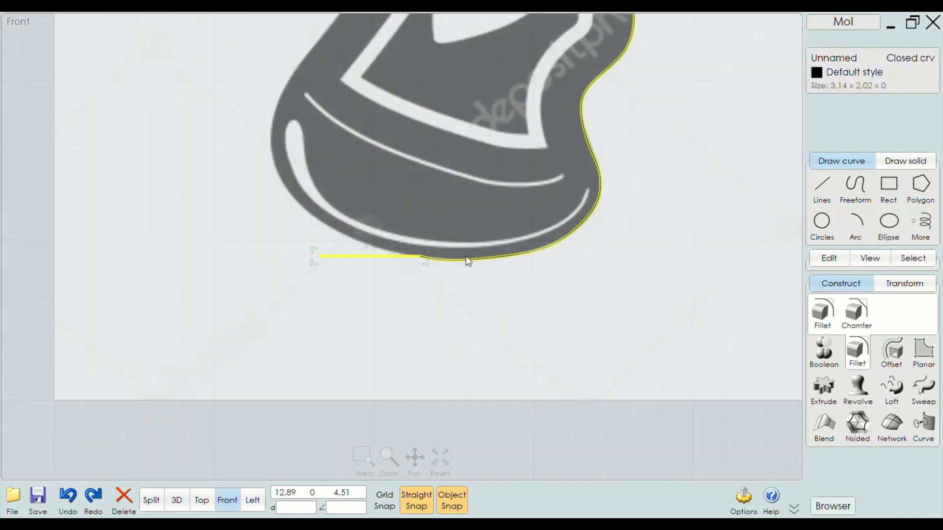
pyautogui.scroll(2, 415, 255)
pyautogui.scroll(1, 372, 261)
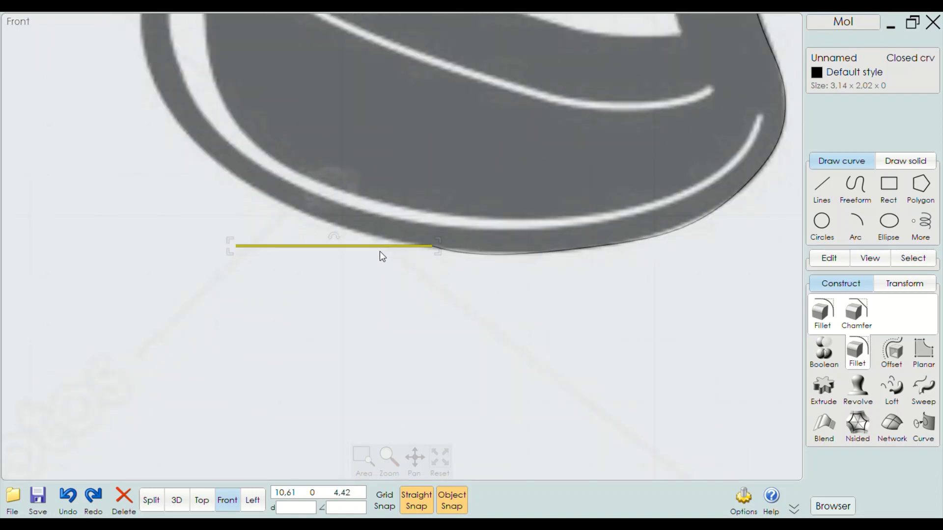
pyautogui.click(335, 244)
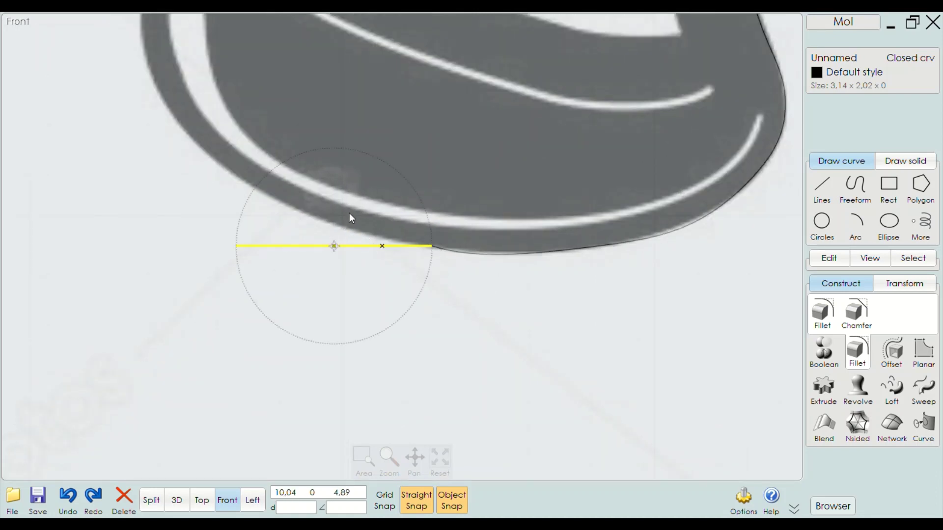
pyautogui.click(394, 169)
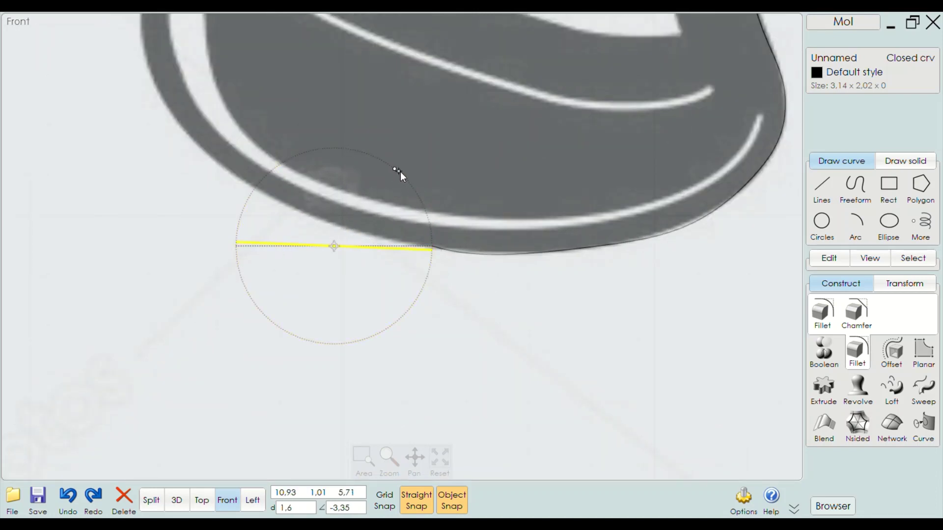
pyautogui.click(419, 189)
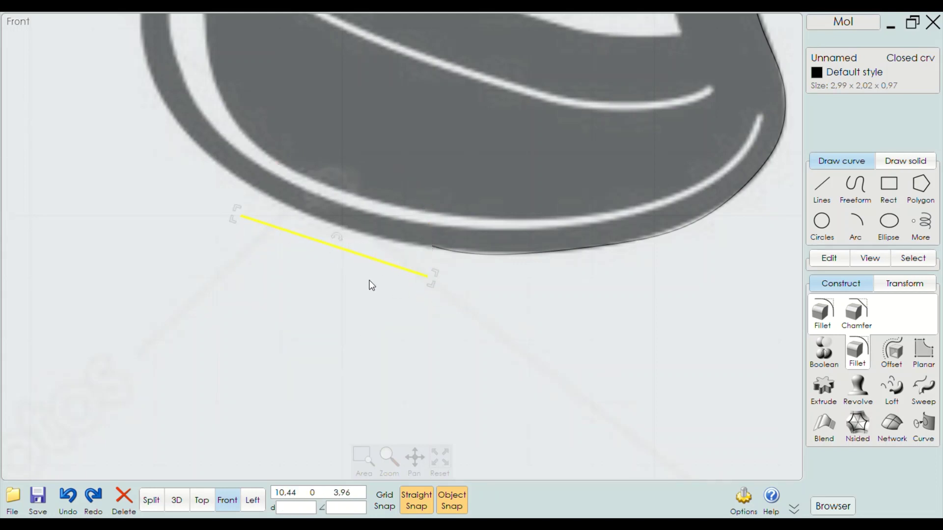
# Move the tilted section onto the grip outline at the curve start, then return to 3D
pyautogui.moveTo(349, 254); pyautogui.dragTo(379, 228)
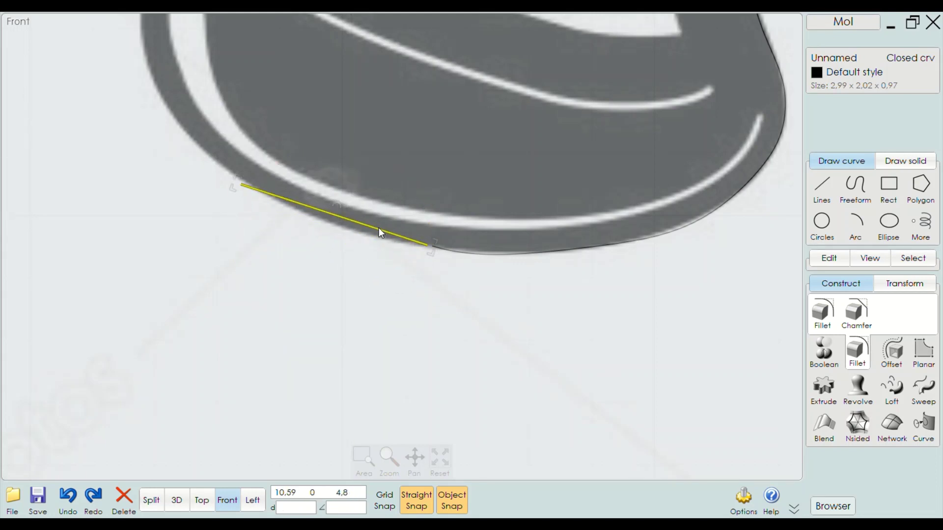
pyautogui.moveTo(430, 246); pyautogui.dragTo(435, 248)
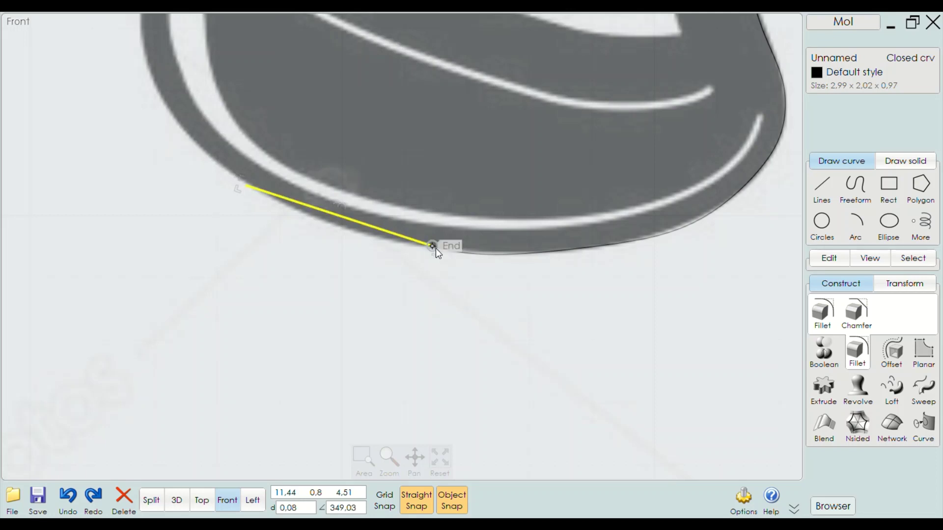
pyautogui.scroll(-2, 334, 222)
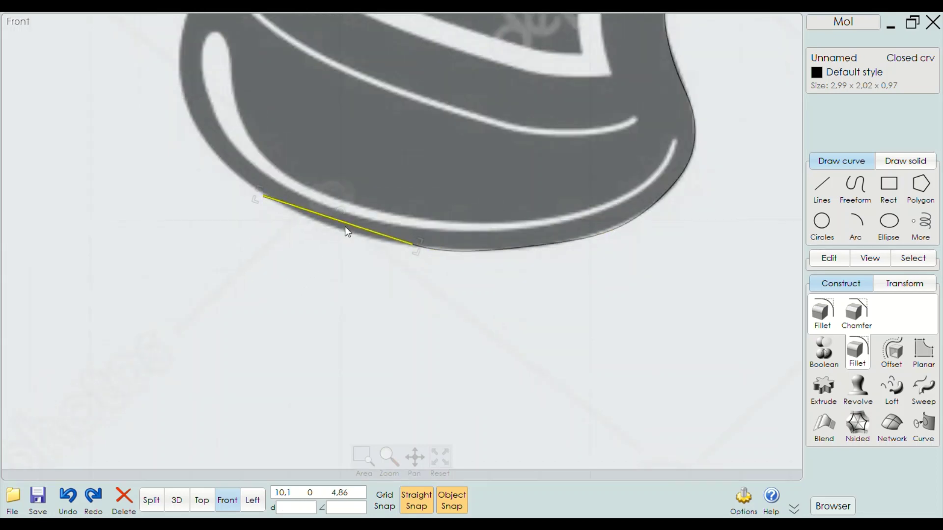
pyautogui.scroll(-2, 345, 226)
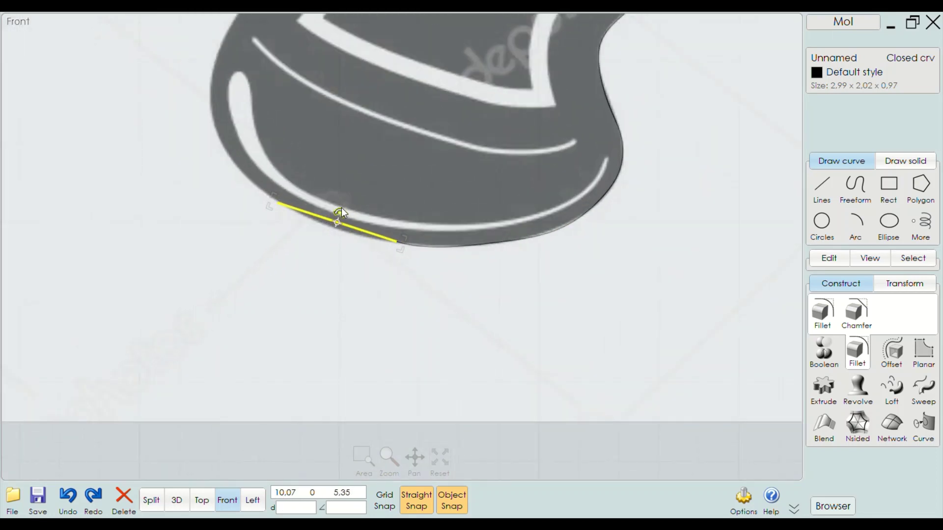
pyautogui.scroll(-1, 342, 211)
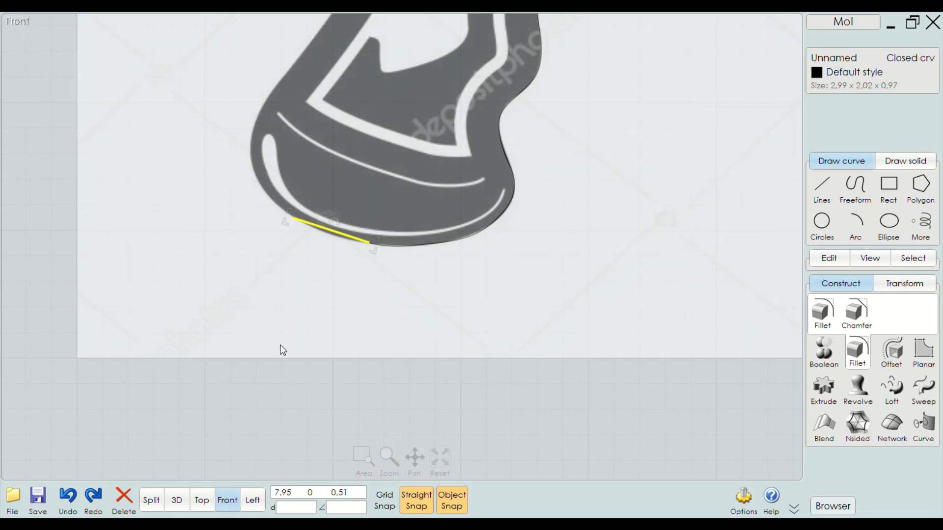
pyautogui.click(177, 500)
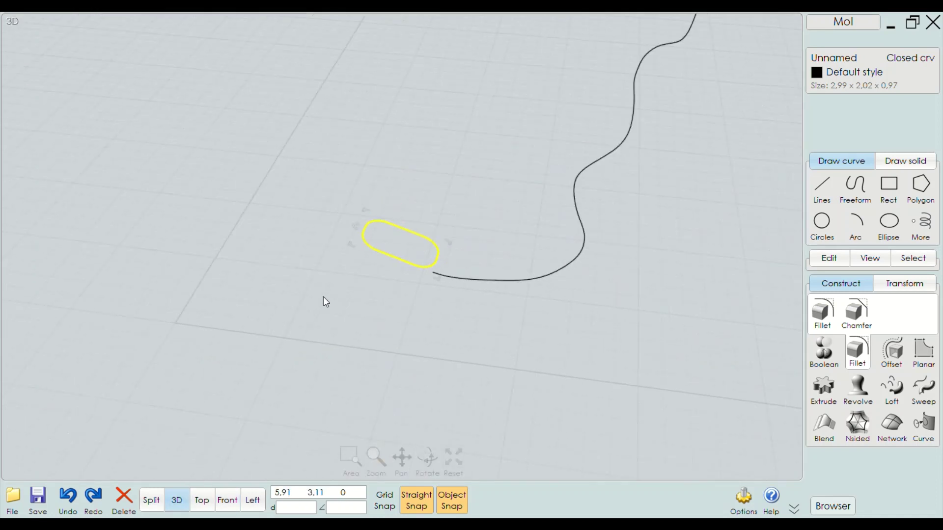
# Array the rounded-rectangle section ten times along the grip curve with Rotation set to None
pyautogui.click(444, 294)
pyautogui.click(398, 261)
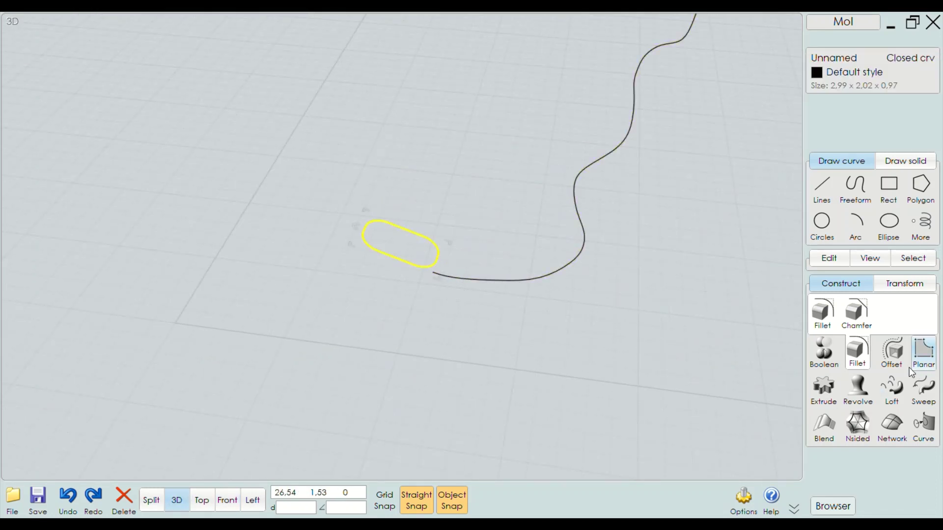
pyautogui.click(830, 259)
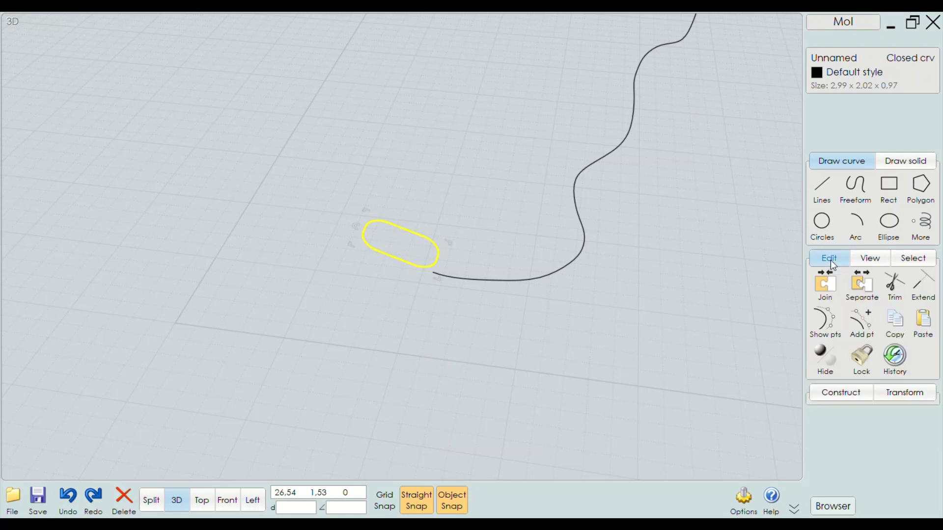
pyautogui.click(849, 393)
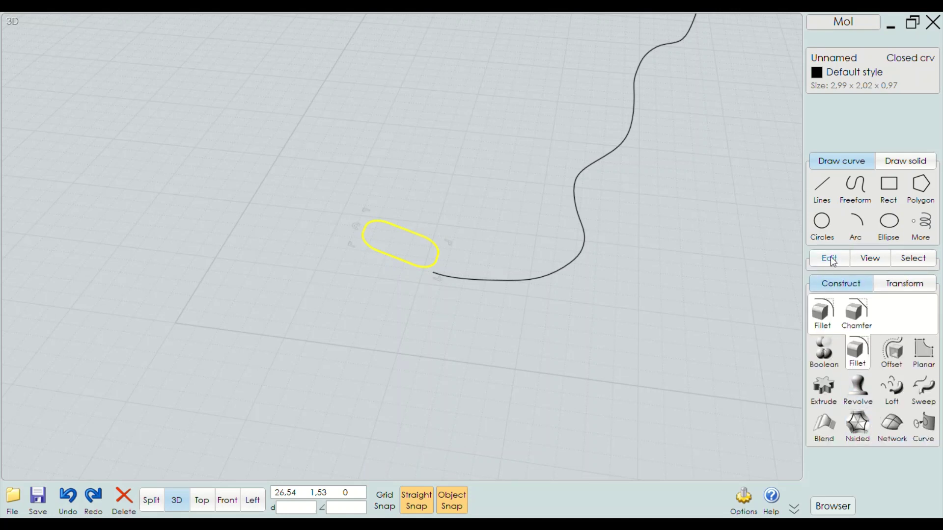
pyautogui.click(904, 283)
pyautogui.click(859, 356)
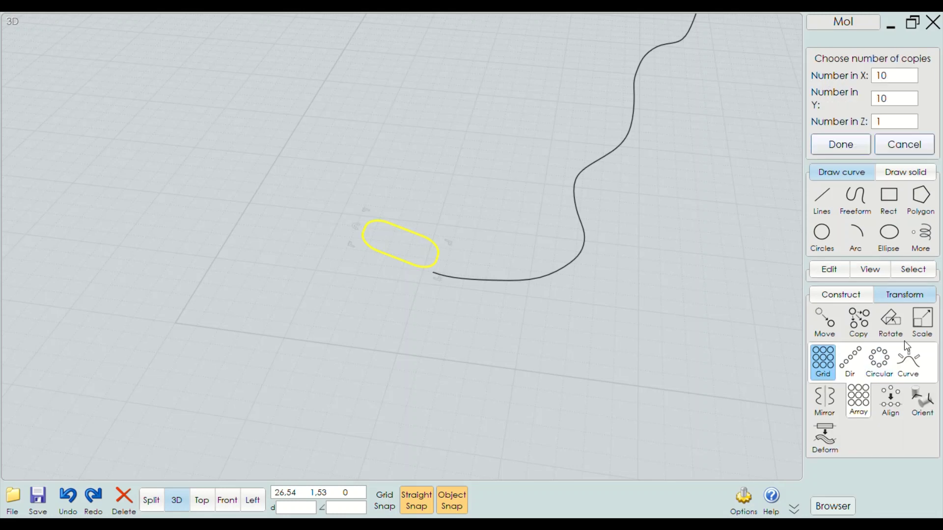
pyautogui.click(908, 351)
pyautogui.click(568, 271)
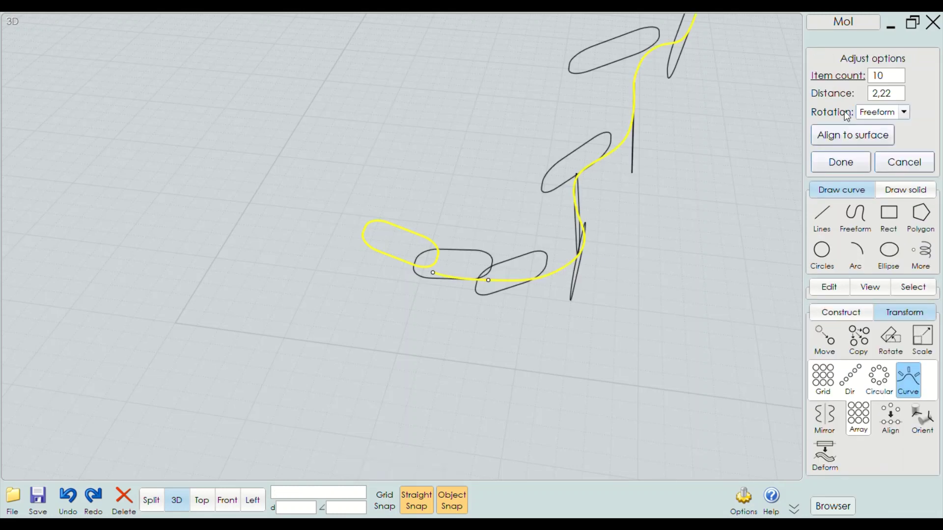
pyautogui.scroll(-3, 552, 300)
pyautogui.click(904, 112)
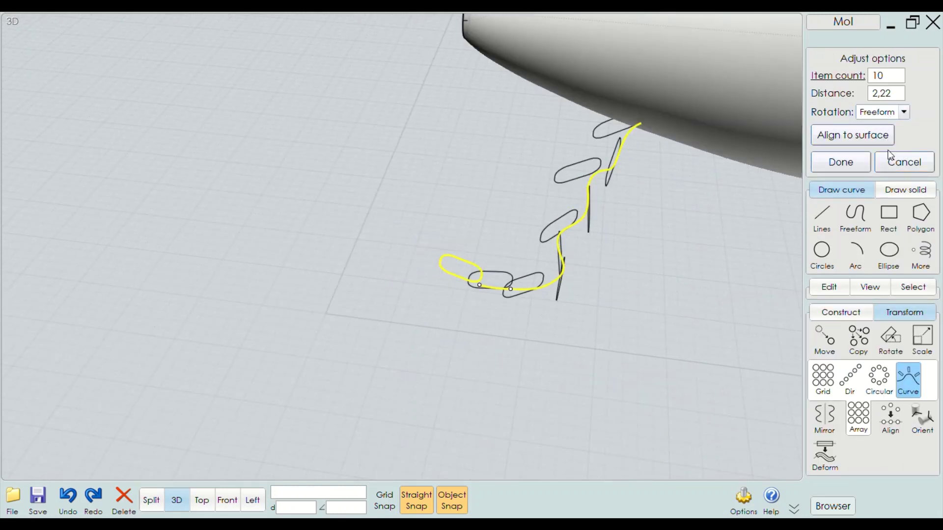
pyautogui.click(886, 156)
pyautogui.moveTo(566, 299)
pyautogui.mouseDown(button='right')
pyautogui.moveTo(635, 202)
pyautogui.moveTo(618, 211)
pyautogui.moveTo(623, 169)
pyautogui.mouseUp(button='right')
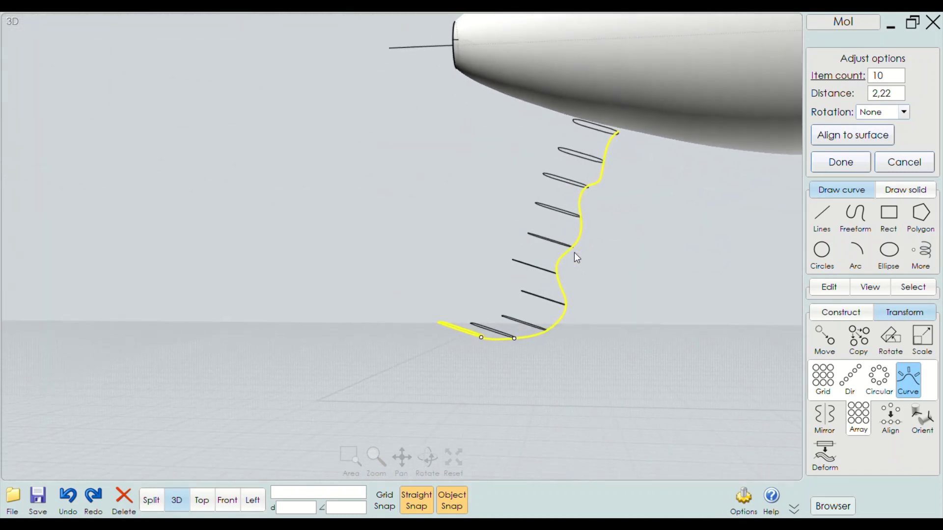
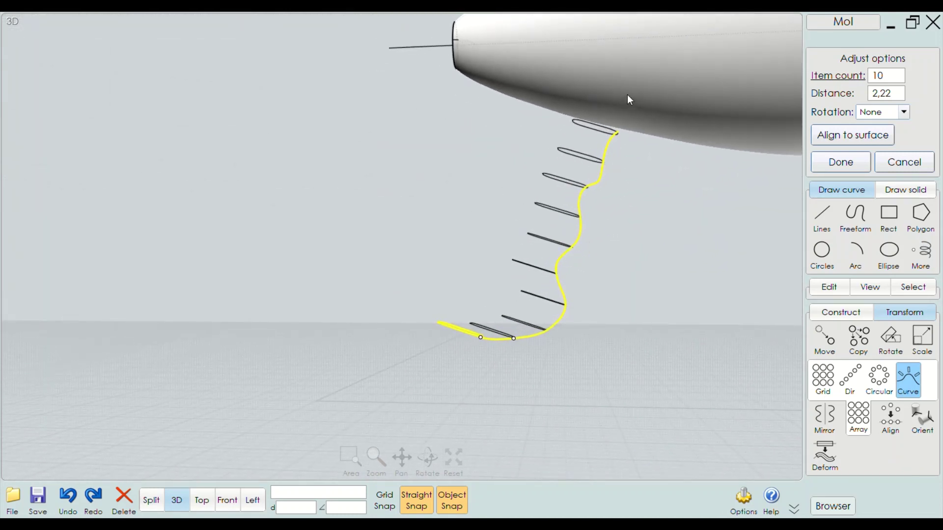
# Finish the curve array of grip lines and zoom in on the grip in the Front view
pyautogui.click(841, 162)
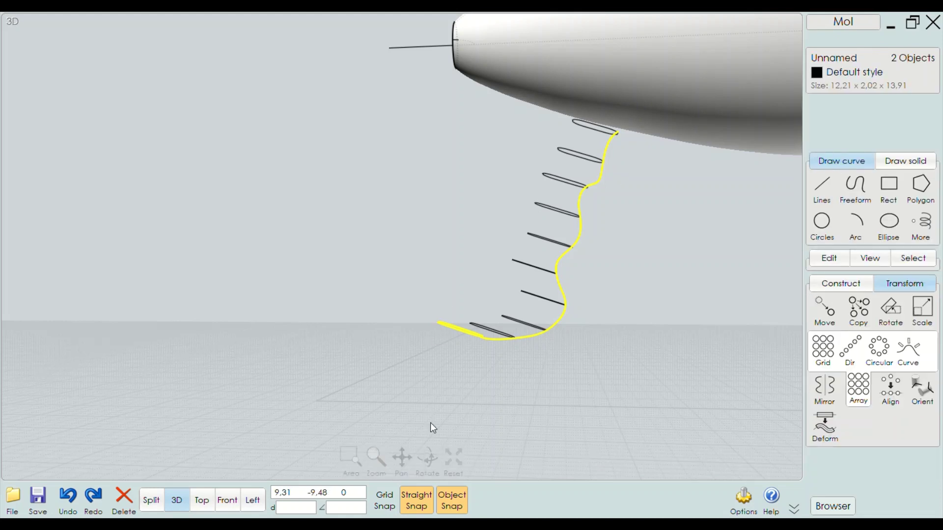
pyautogui.click(227, 501)
pyautogui.scroll(-2, 415, 326)
pyautogui.scroll(-2, 414, 325)
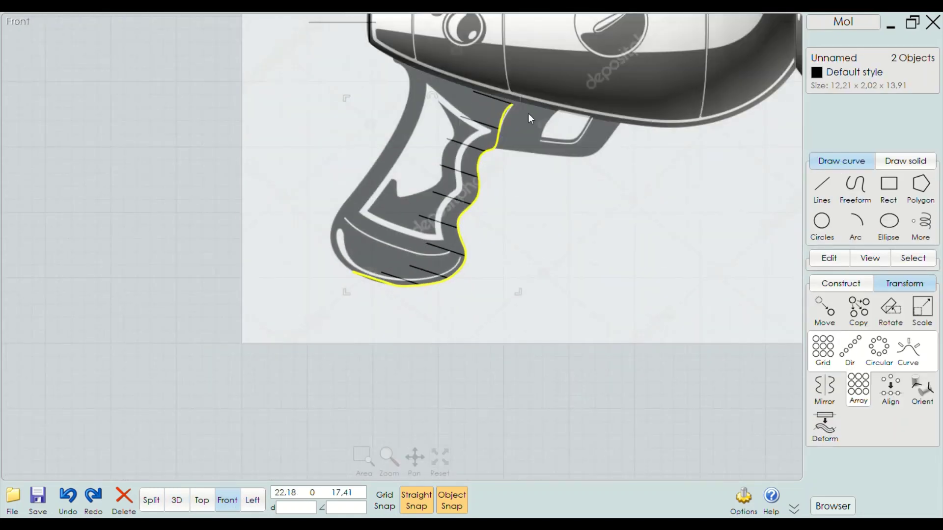
pyautogui.scroll(2, 528, 113)
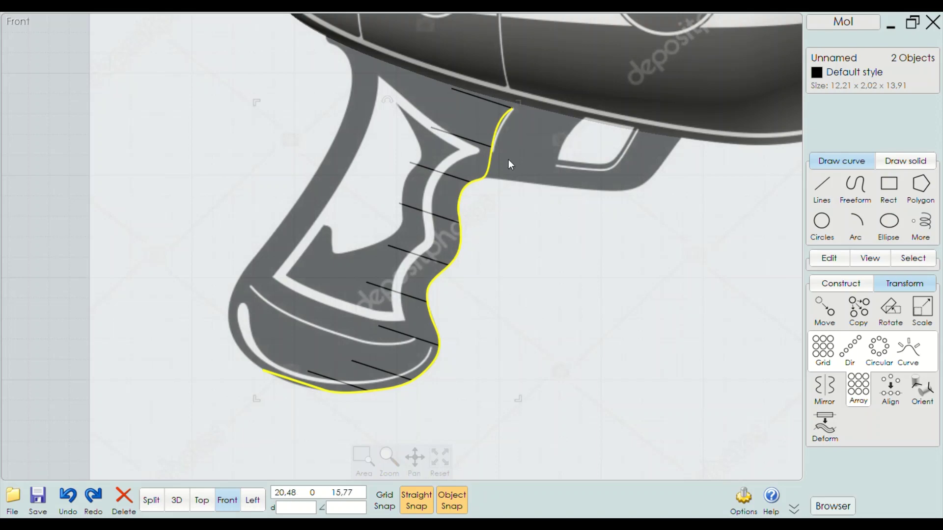
pyautogui.scroll(-1, 457, 211)
pyautogui.scroll(2, 431, 310)
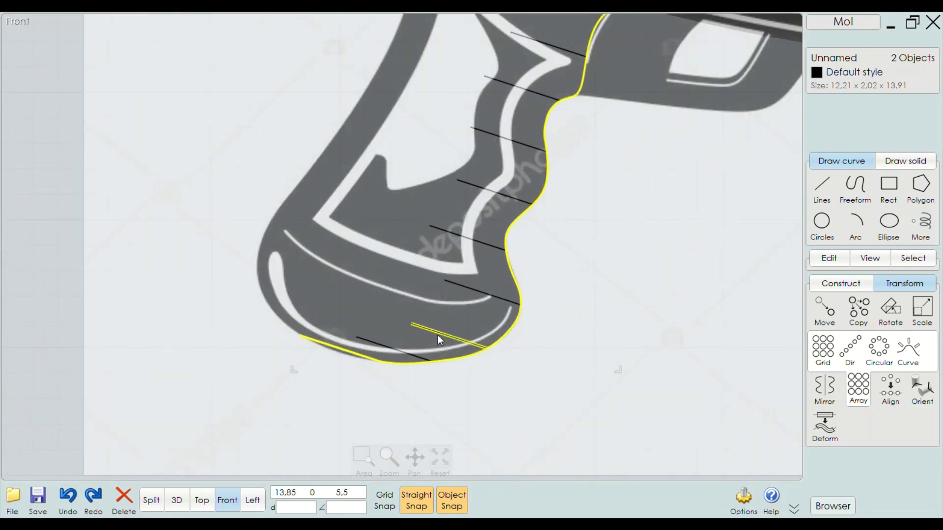
pyautogui.scroll(-2, 457, 300)
pyautogui.scroll(2, 473, 224)
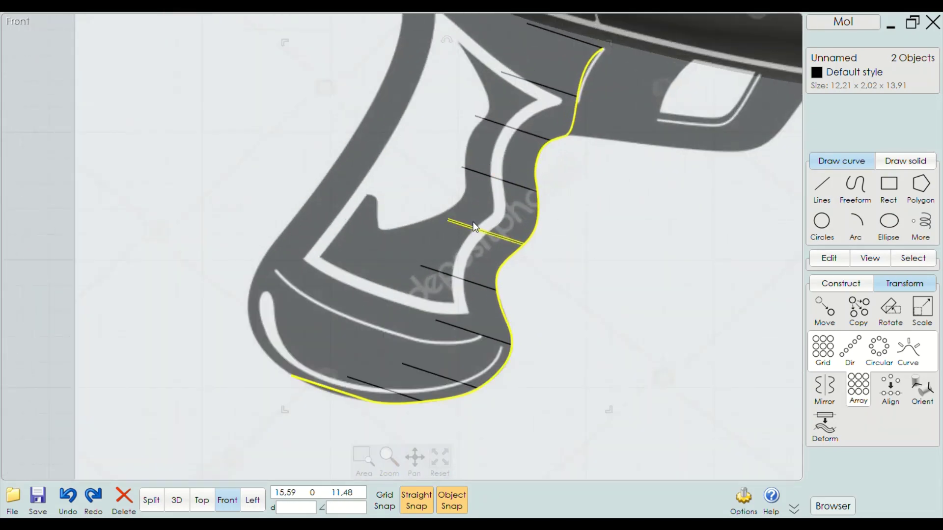
# Select two of the middle arrayed lines on the grip
pyautogui.click(473, 225)
pyautogui.click(486, 175)
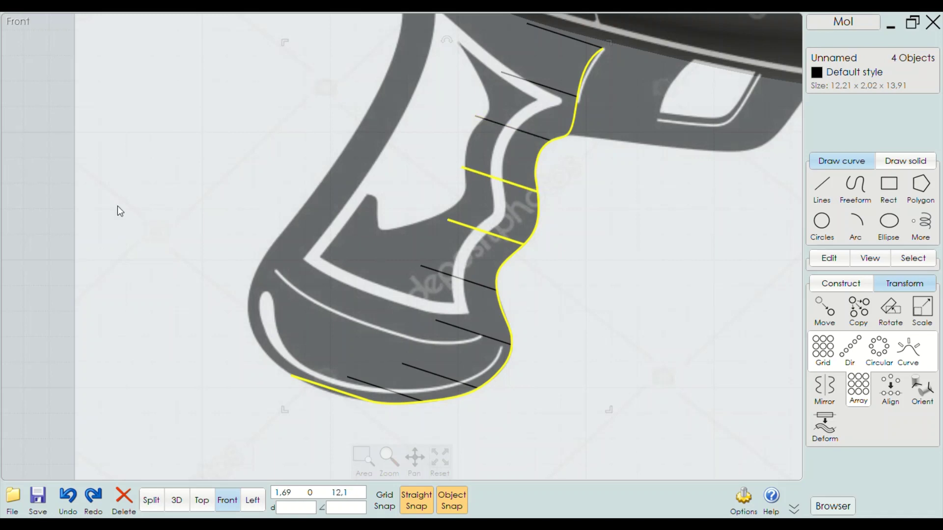
pyautogui.click(40, 225)
pyautogui.click(476, 227)
pyautogui.click(488, 176)
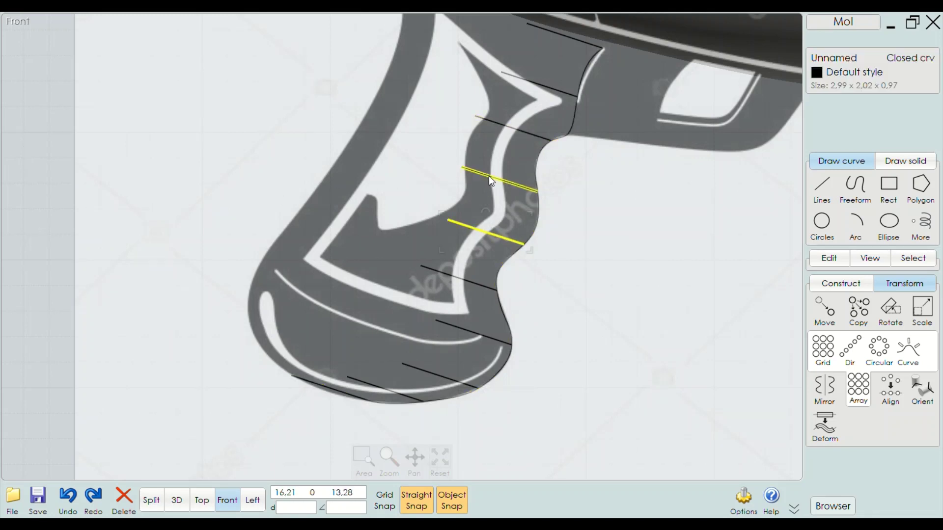
# Try stretching three selected grip lines leftward, then cancel and deselect them
pyautogui.click(506, 120)
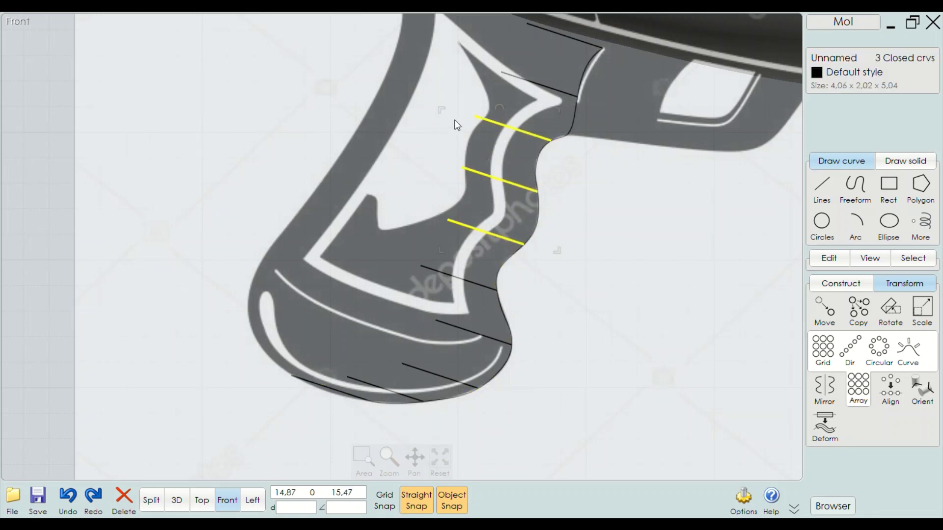
pyautogui.moveTo(445, 112); pyautogui.dragTo(384, 100)
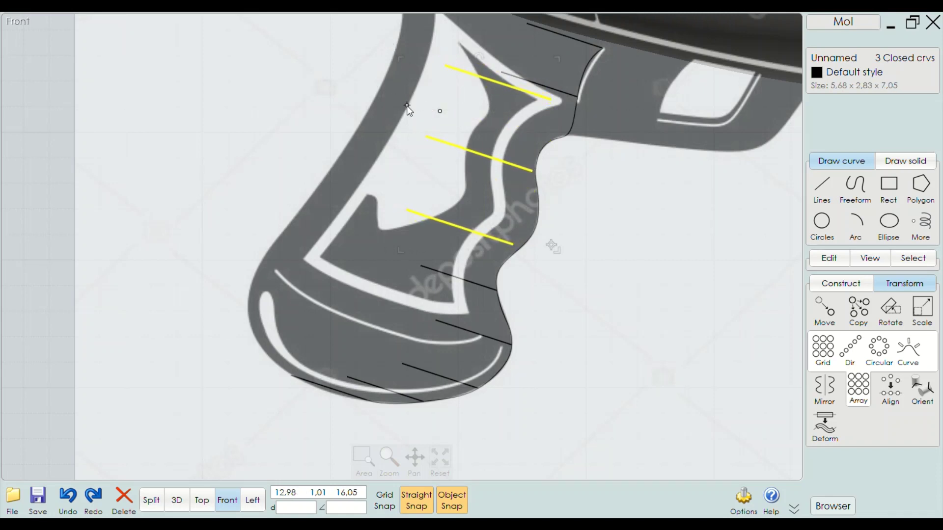
pyautogui.press('Escape')
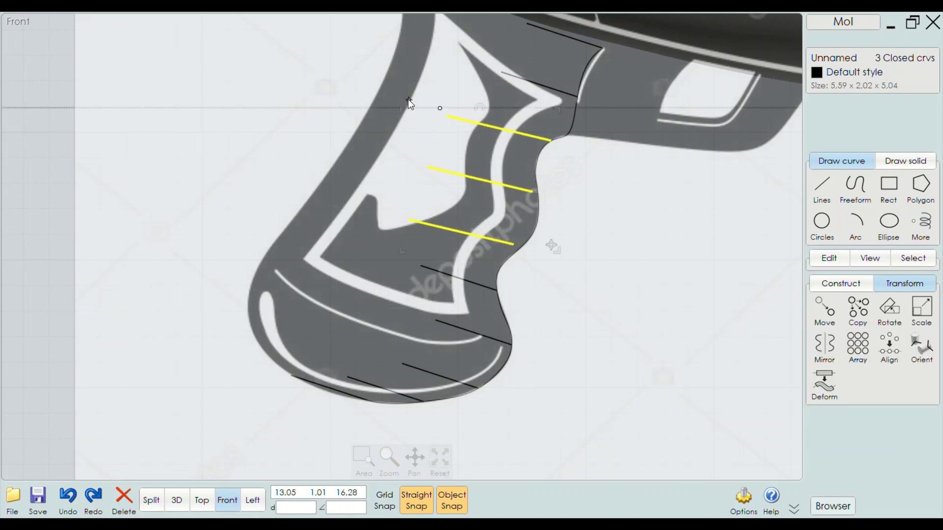
pyautogui.scroll(3, 464, 103)
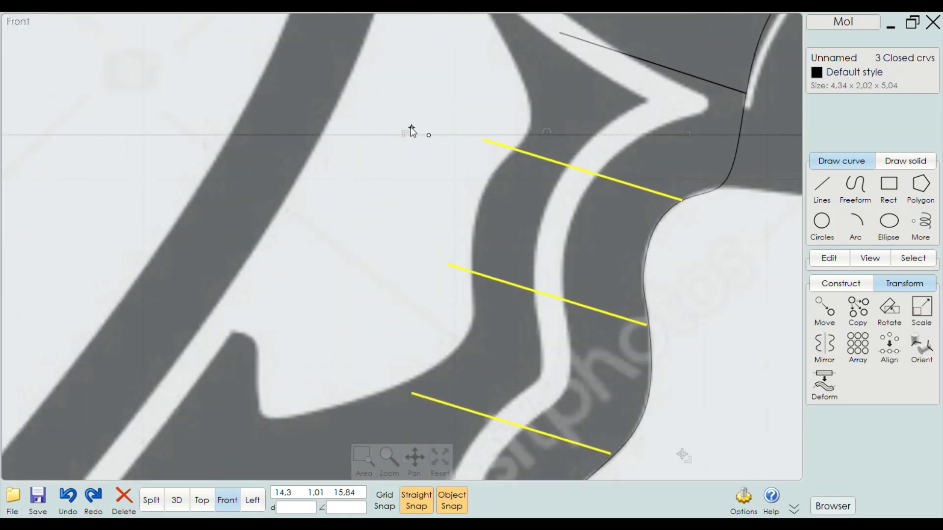
pyautogui.moveTo(422, 133); pyautogui.dragTo(381, 120)
pyautogui.press('Escape')
pyautogui.click(376, 232)
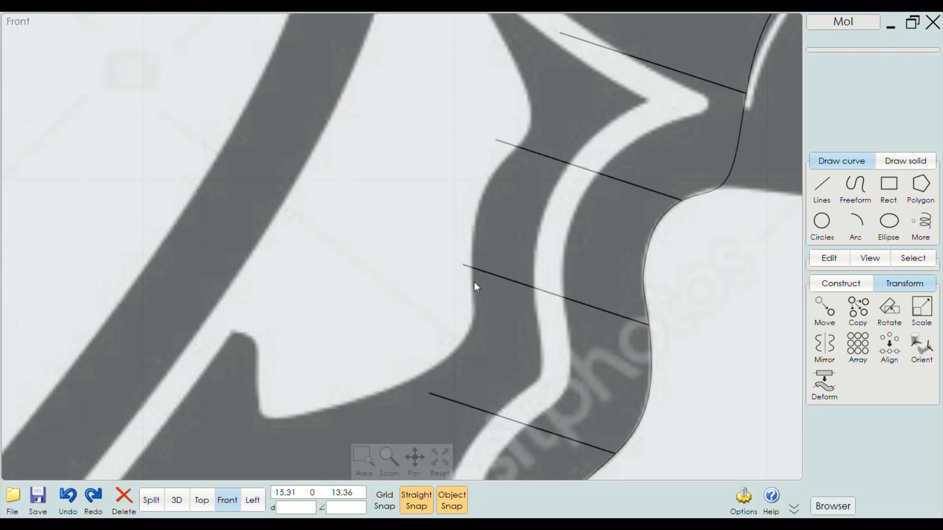
# Stretch the middle grip line's end far left across the grip
pyautogui.click(462, 266)
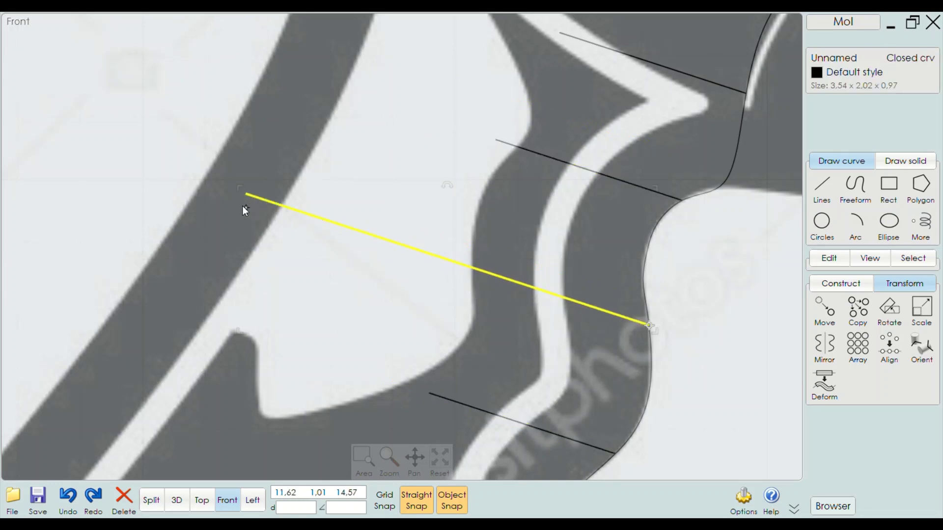
pyautogui.moveTo(456, 261); pyautogui.dragTo(203, 182)
pyautogui.scroll(-5, 442, 216)
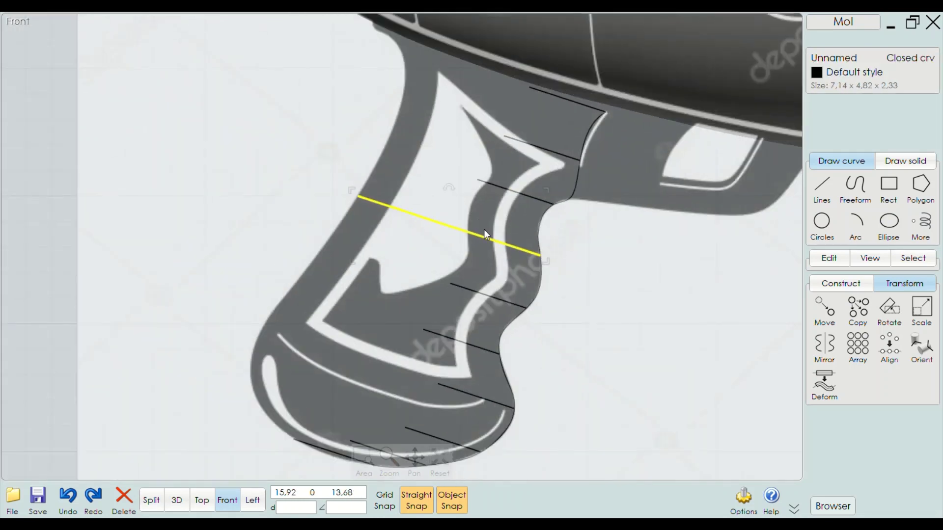
pyautogui.click(472, 291)
pyautogui.click(31, 247)
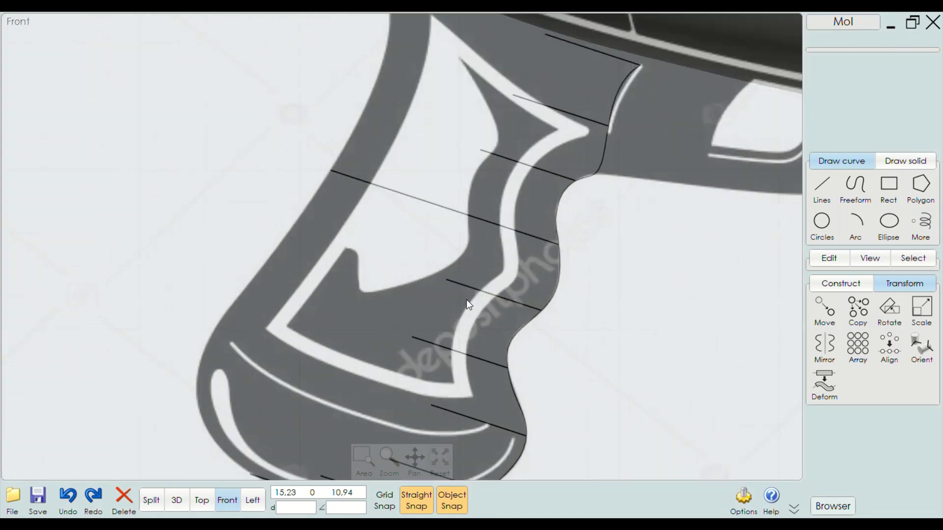
pyautogui.scroll(3, 465, 303)
# Move the short line at the grip's right edge up along the edge
pyautogui.click(468, 287)
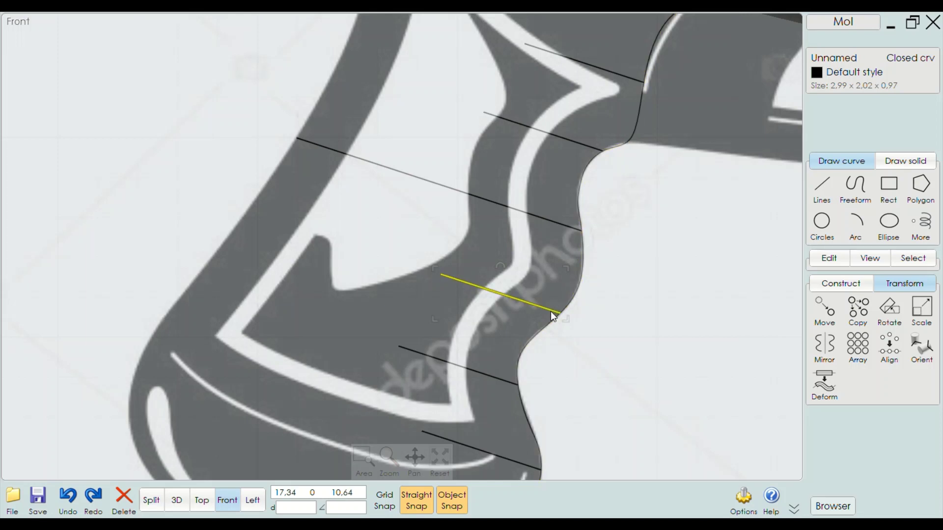
pyautogui.scroll(-3, 539, 279)
pyautogui.click(133, 240)
pyautogui.scroll(2, 545, 387)
pyautogui.scroll(2, 547, 353)
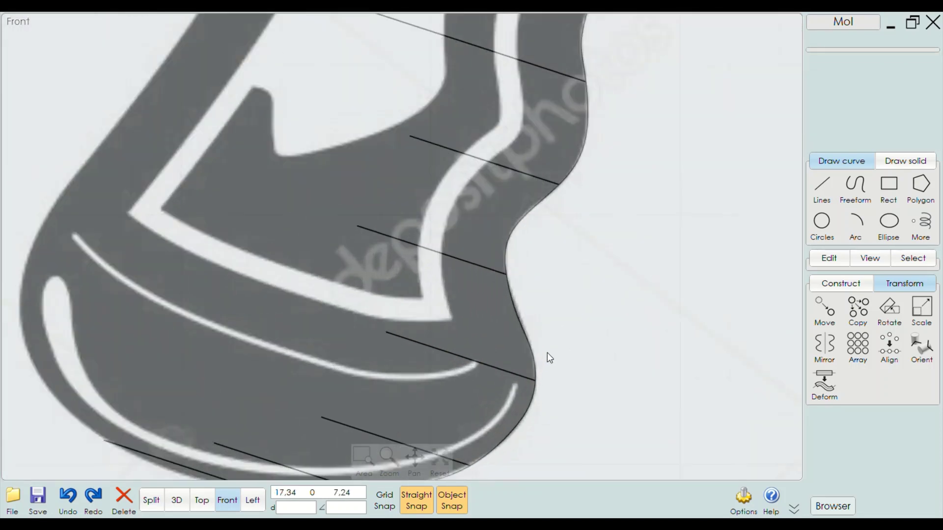
pyautogui.scroll(2, 579, 240)
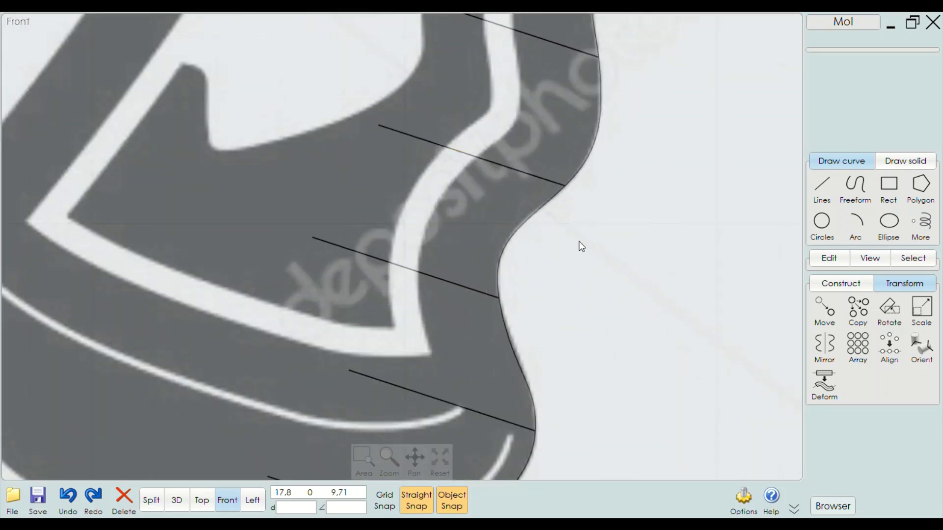
pyautogui.scroll(2, 505, 362)
pyautogui.click(407, 404)
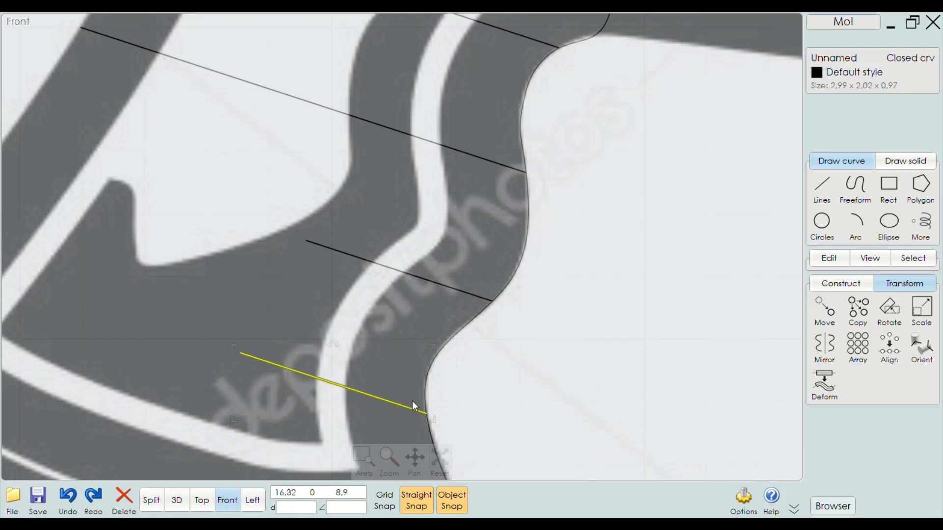
pyautogui.moveTo(411, 401); pyautogui.dragTo(414, 362)
# Place a parallel copy of the short line higher on the grip edge
pyautogui.scroll(2, 414, 362)
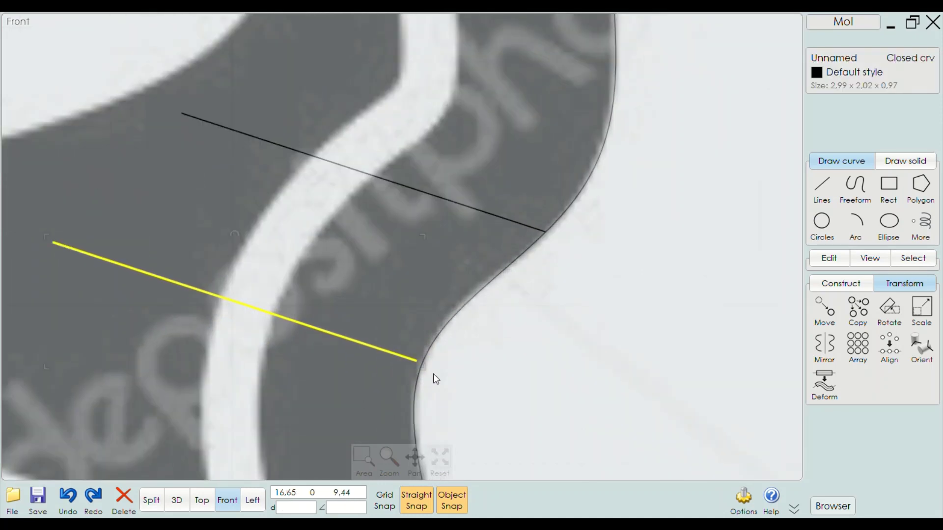
pyautogui.scroll(2, 427, 371)
pyautogui.scroll(2, 411, 357)
pyautogui.scroll(-2, 411, 357)
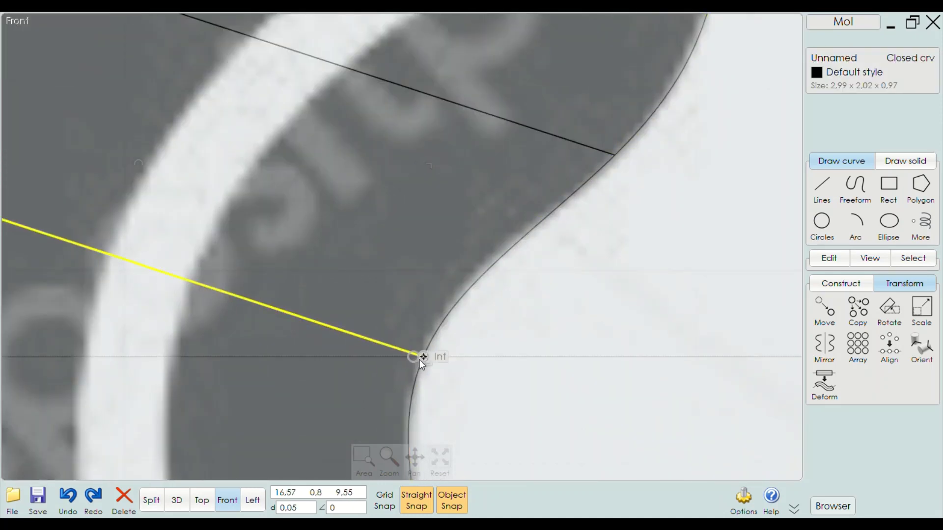
pyautogui.scroll(-2, 420, 359)
pyautogui.moveTo(439, 357)
pyautogui.mouseDown()
pyautogui.moveTo(532, 250)
pyautogui.moveTo(523, 252)
pyautogui.mouseUp()
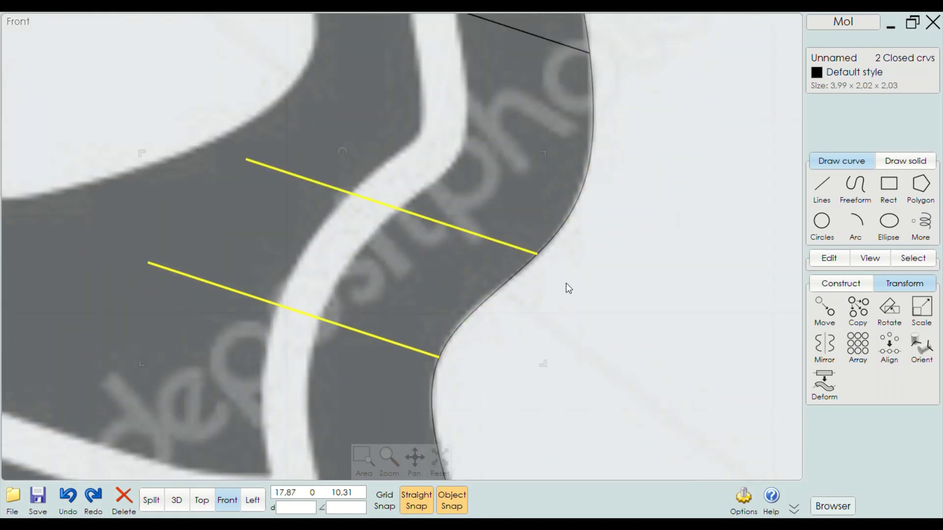
# Move the upper short line further up the grip
pyautogui.scroll(-2, 566, 283)
pyautogui.click(592, 327)
pyautogui.scroll(2, 482, 273)
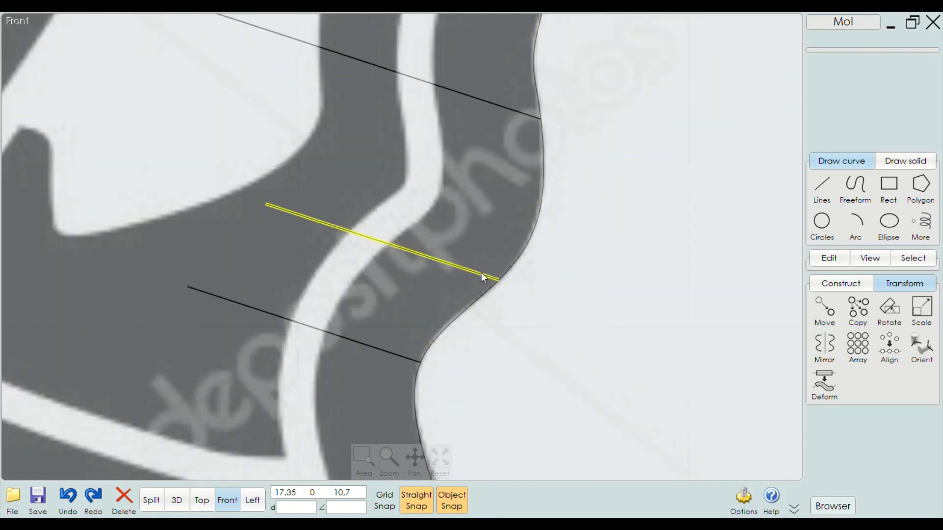
pyautogui.click(483, 272)
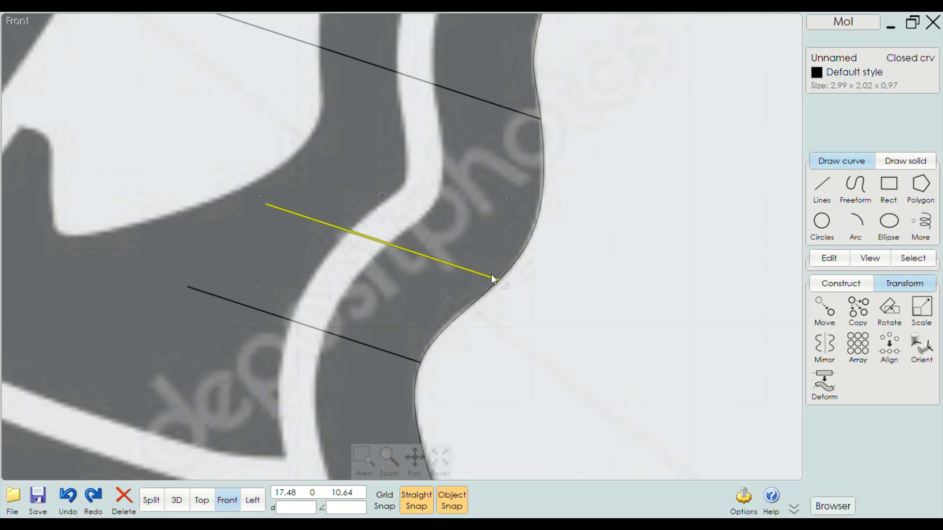
pyautogui.moveTo(491, 274)
pyautogui.mouseDown()
pyautogui.moveTo(513, 226)
pyautogui.moveTo(539, 219)
pyautogui.mouseUp()
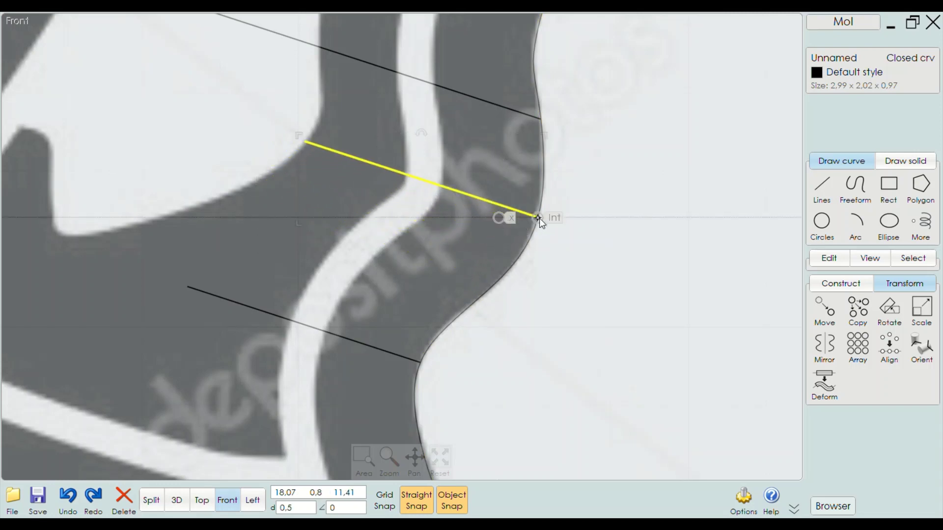
pyautogui.scroll(-2, 541, 228)
# Move the long line so its end sits on the grip edge
pyautogui.click(504, 217)
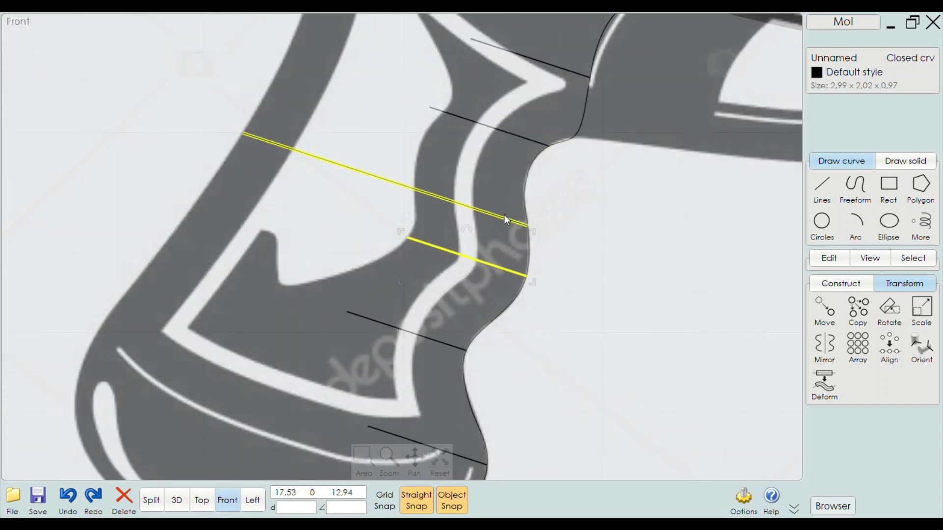
pyautogui.scroll(2, 535, 217)
pyautogui.click(526, 240)
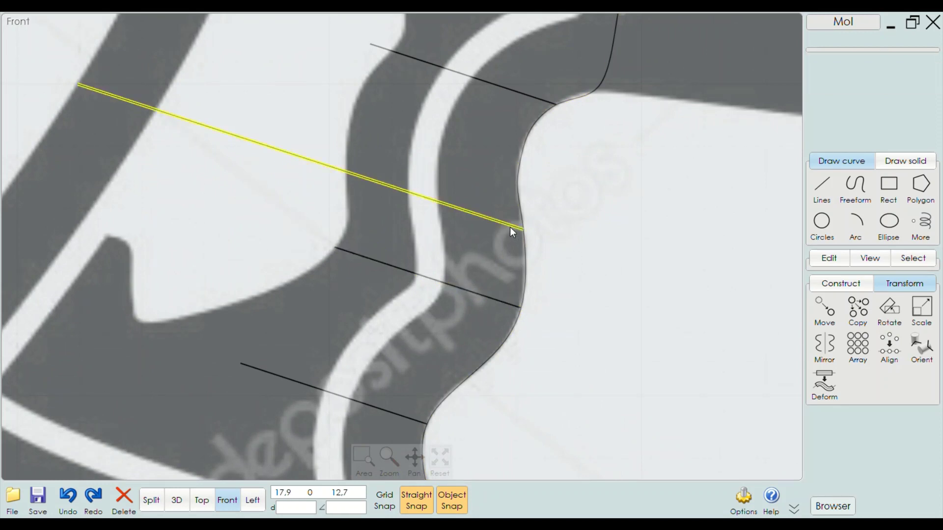
pyautogui.click(524, 227)
pyautogui.moveTo(523, 229); pyautogui.dragTo(517, 145)
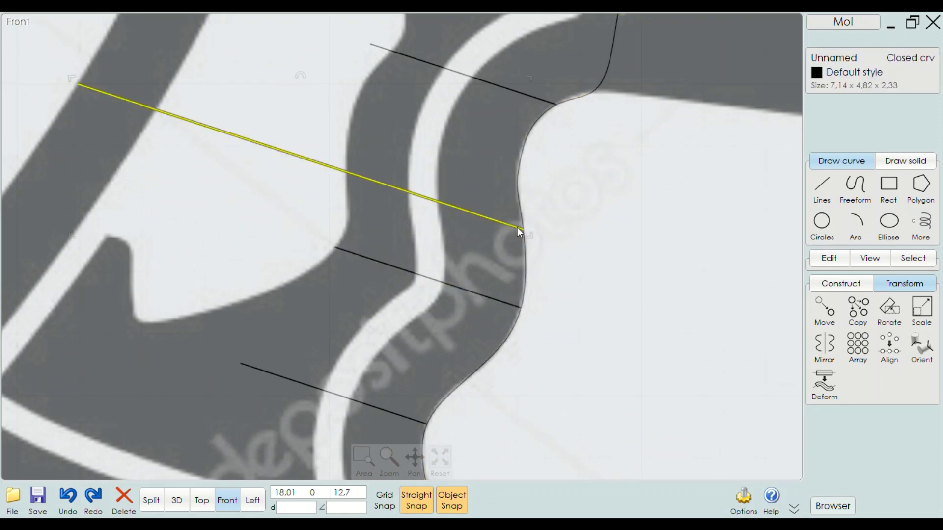
pyautogui.scroll(-2, 567, 211)
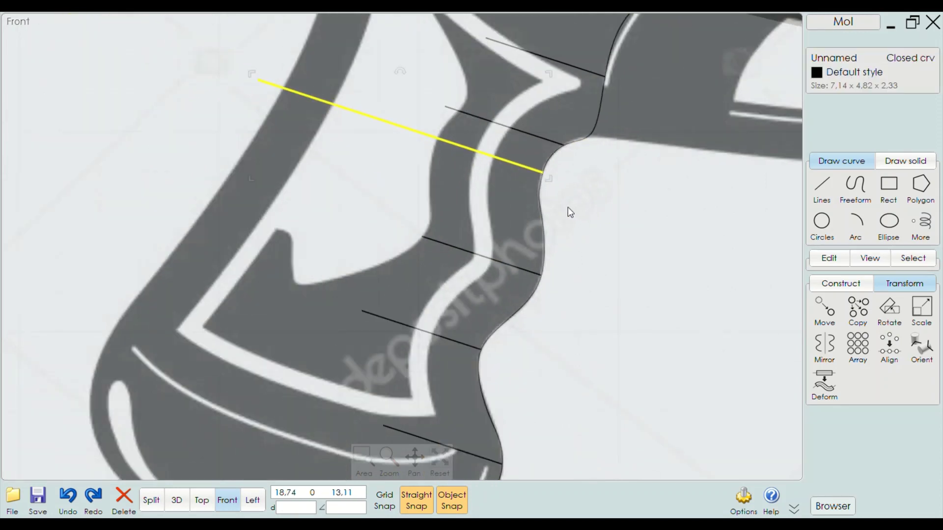
pyautogui.scroll(1, 563, 204)
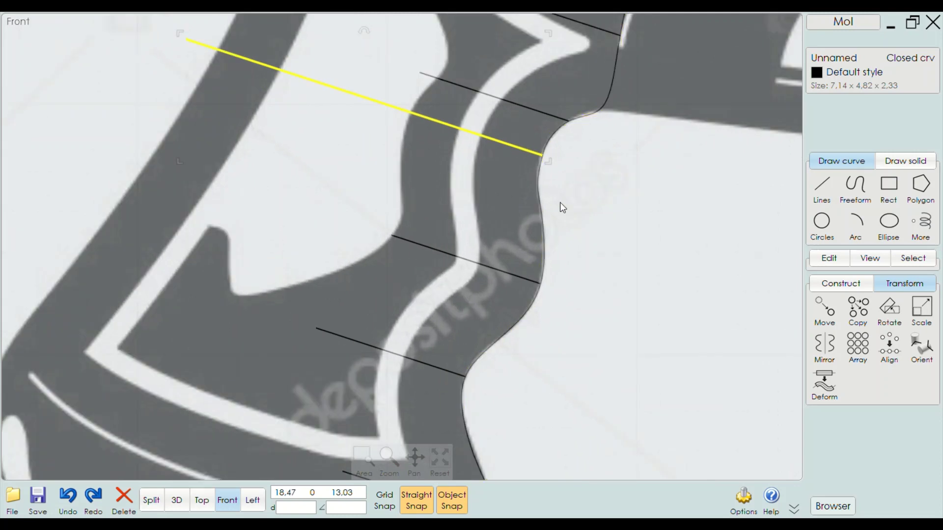
# Move the short cross-section line down onto the grip's front profile curve
pyautogui.click(562, 123)
pyautogui.click(567, 121)
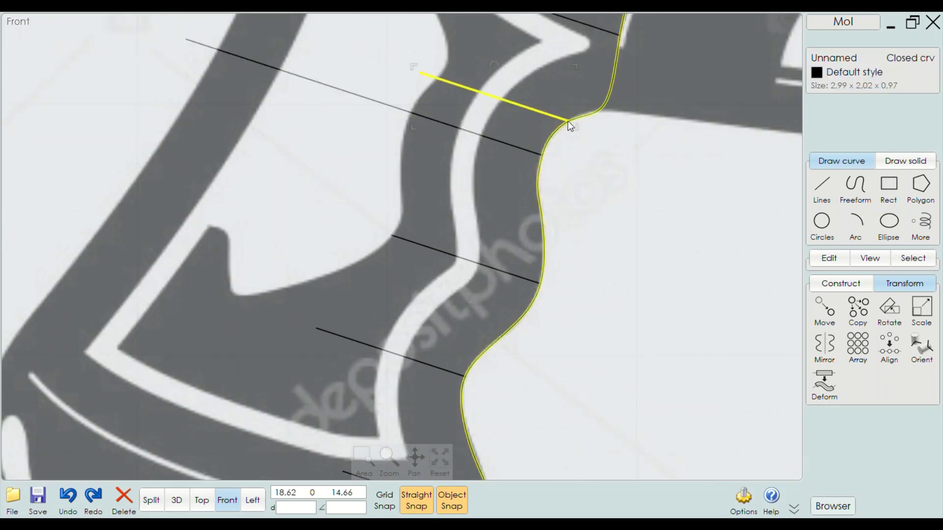
pyautogui.click(605, 156)
pyautogui.click(550, 112)
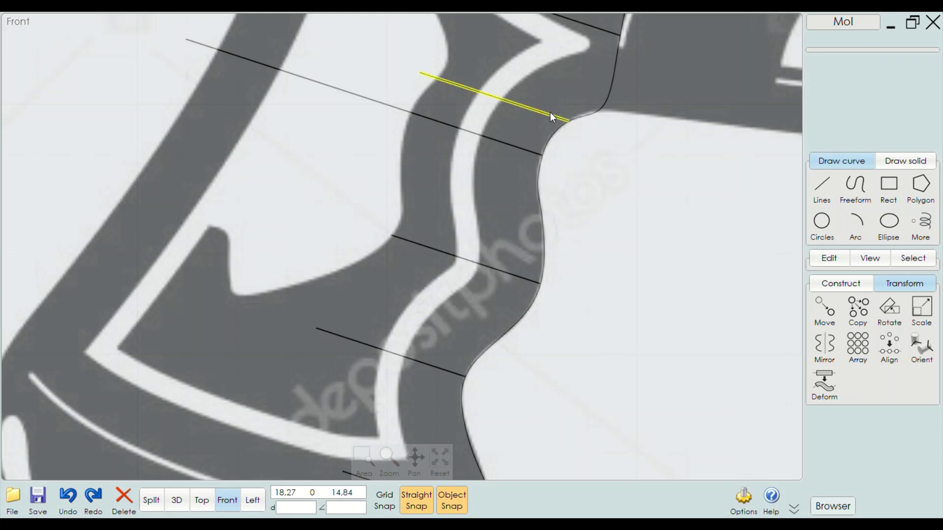
pyautogui.moveTo(562, 119)
pyautogui.mouseDown()
pyautogui.moveTo(529, 178)
pyautogui.moveTo(526, 213)
pyautogui.moveTo(509, 145)
pyautogui.mouseUp()
pyautogui.scroll(3, 554, 225)
pyautogui.scroll(-2, 504, 248)
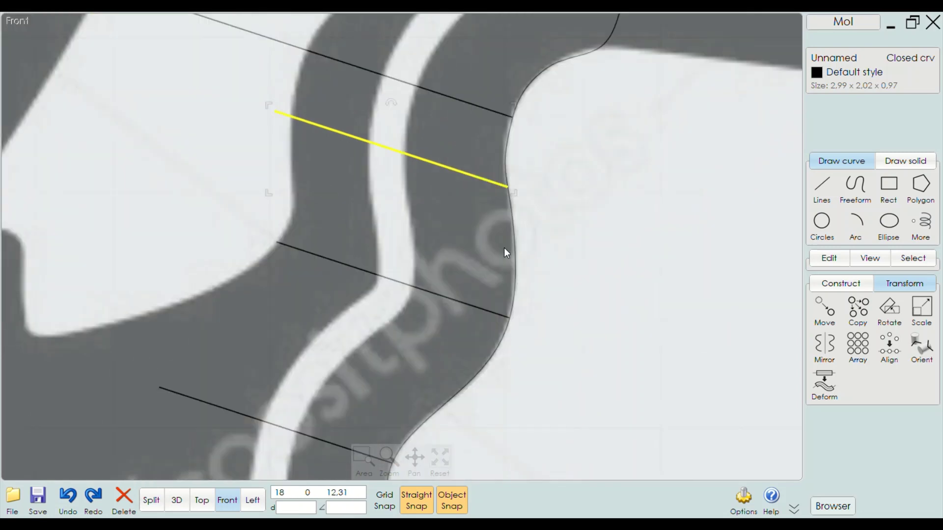
pyautogui.scroll(-2, 504, 247)
pyautogui.scroll(-1, 556, 249)
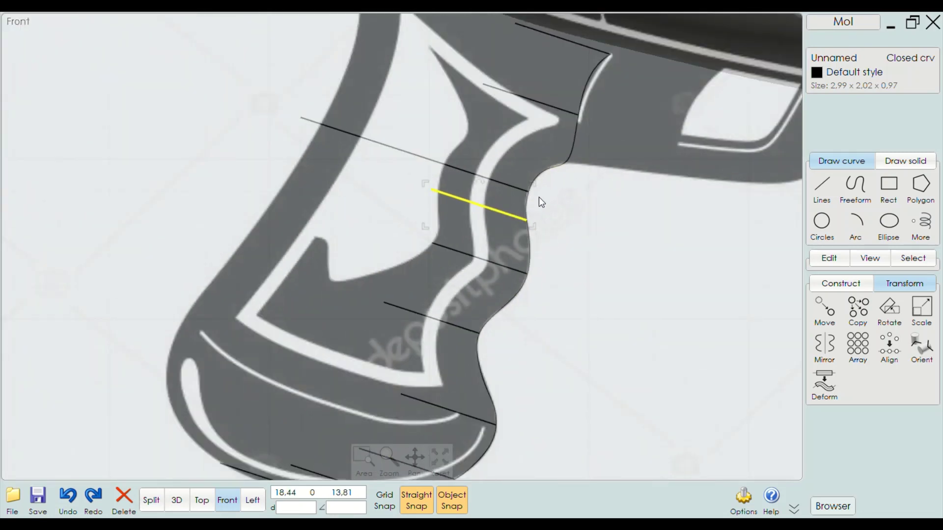
# Move the short line near the grip top so its end snaps onto the curve
pyautogui.click(175, 135)
pyautogui.scroll(2, 529, 84)
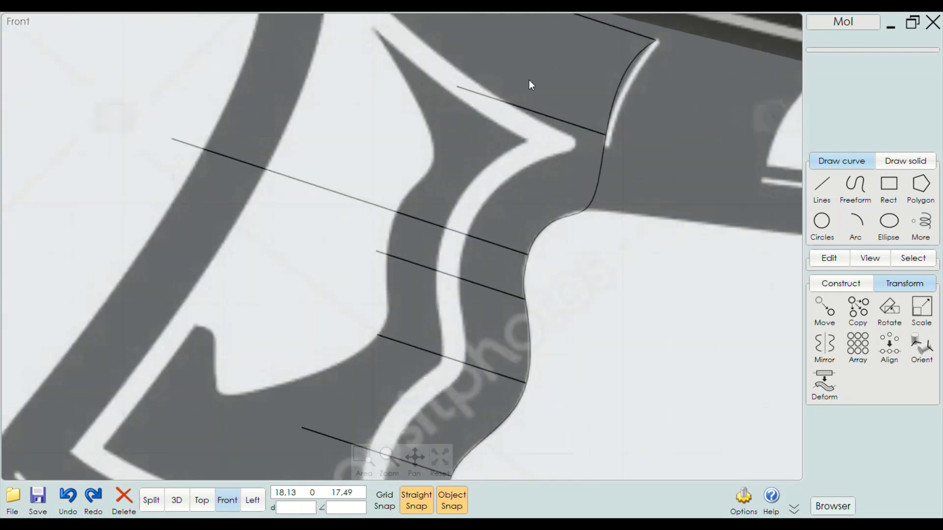
pyautogui.click(592, 130)
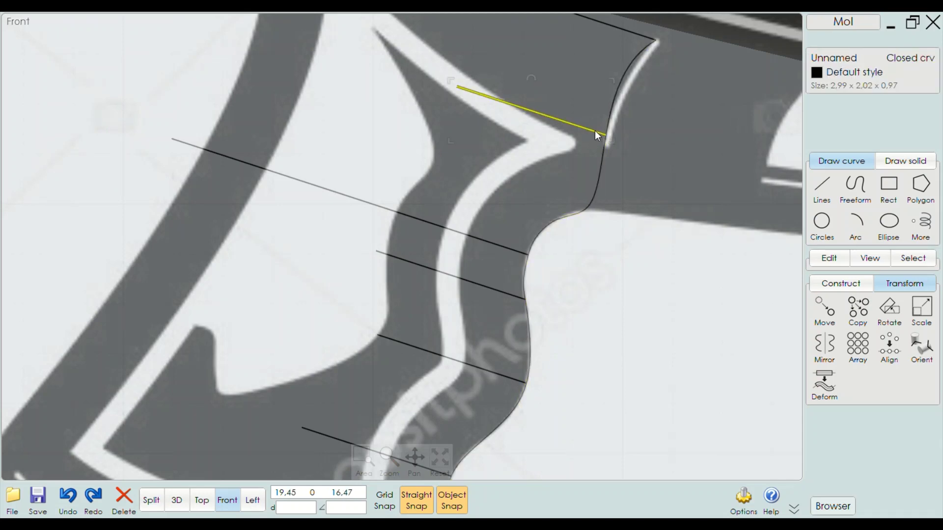
pyautogui.moveTo(595, 131)
pyautogui.mouseDown()
pyautogui.moveTo(571, 166)
pyautogui.moveTo(571, 200)
pyautogui.moveTo(579, 201)
pyautogui.moveTo(565, 200)
pyautogui.moveTo(587, 207)
pyautogui.mouseUp()
pyautogui.scroll(3, 592, 205)
pyautogui.scroll(-4, 587, 206)
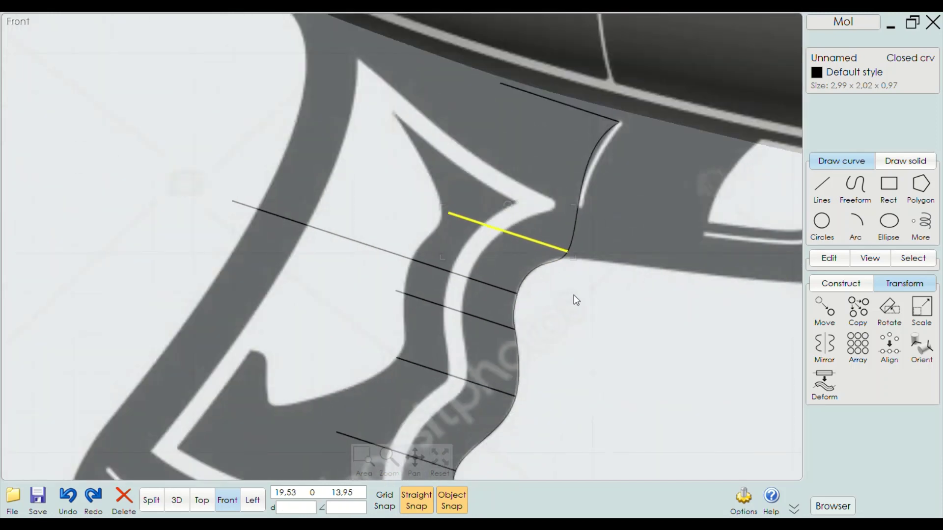
# Select the cross-section lines where the grip meets the body, then reset to one
pyautogui.click(606, 118)
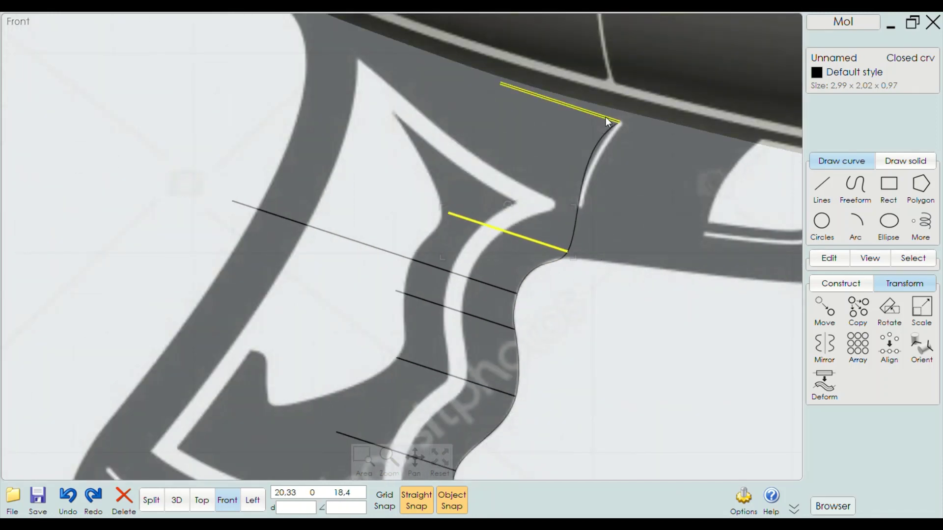
pyautogui.scroll(-5, 604, 147)
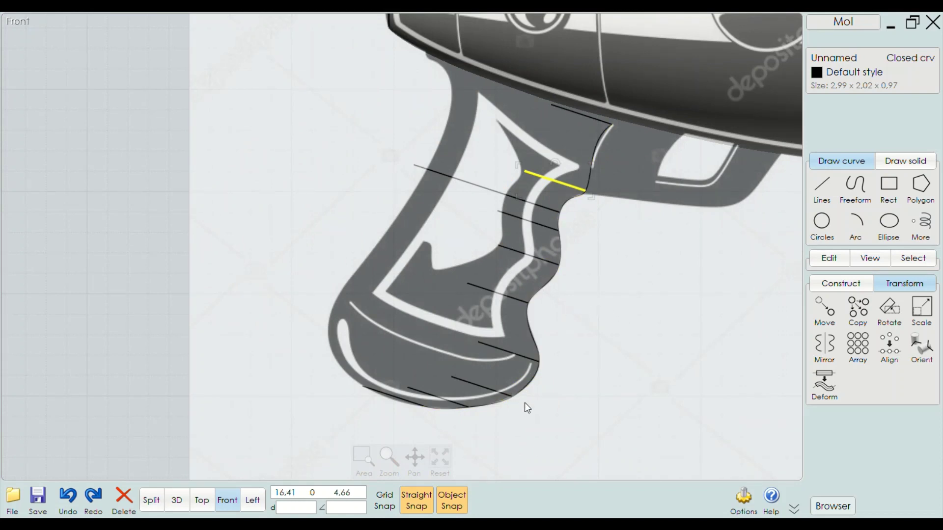
pyautogui.scroll(3, 527, 401)
pyautogui.scroll(1, 532, 400)
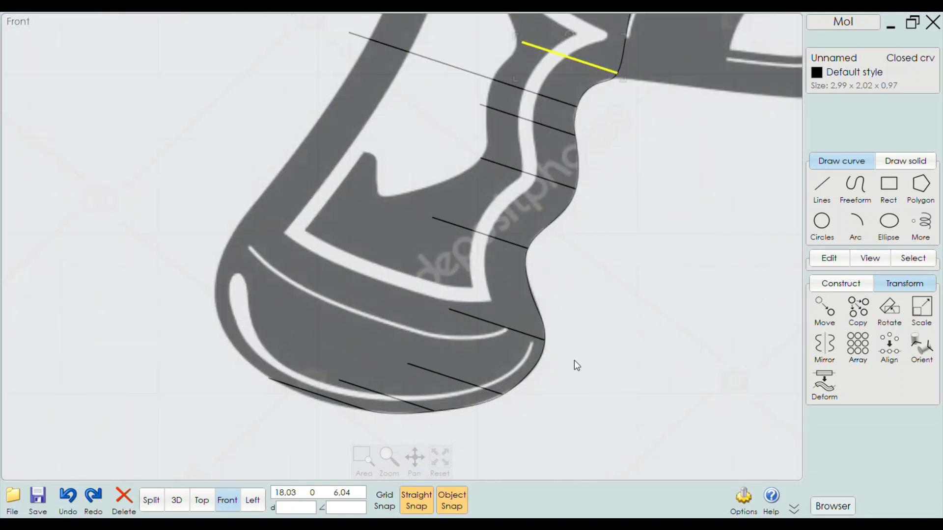
pyautogui.scroll(2, 589, 220)
pyautogui.scroll(-2, 589, 221)
pyautogui.click(556, 138)
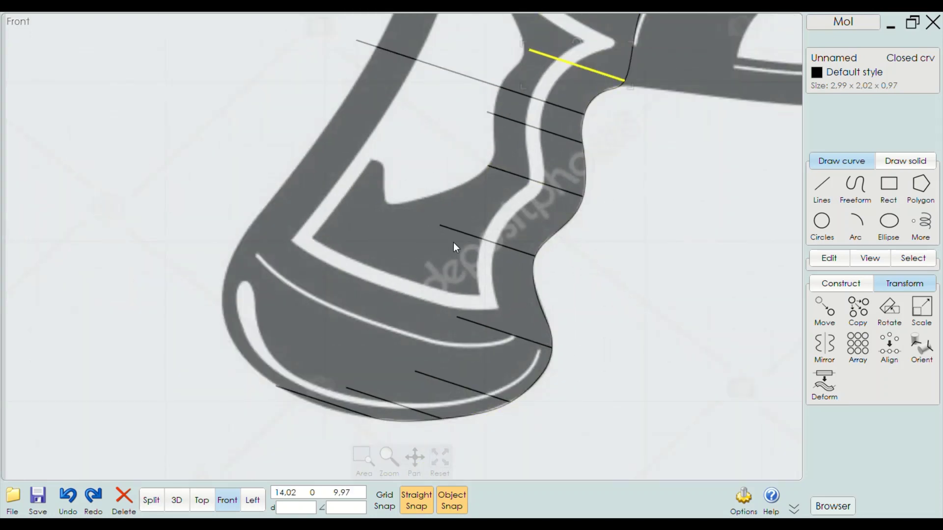
pyautogui.click(424, 204)
# Select the upper grip cross-section line, briefly trying the front profile curve
pyautogui.scroll(1, 472, 230)
pyautogui.click(521, 261)
pyautogui.scroll(-2, 520, 265)
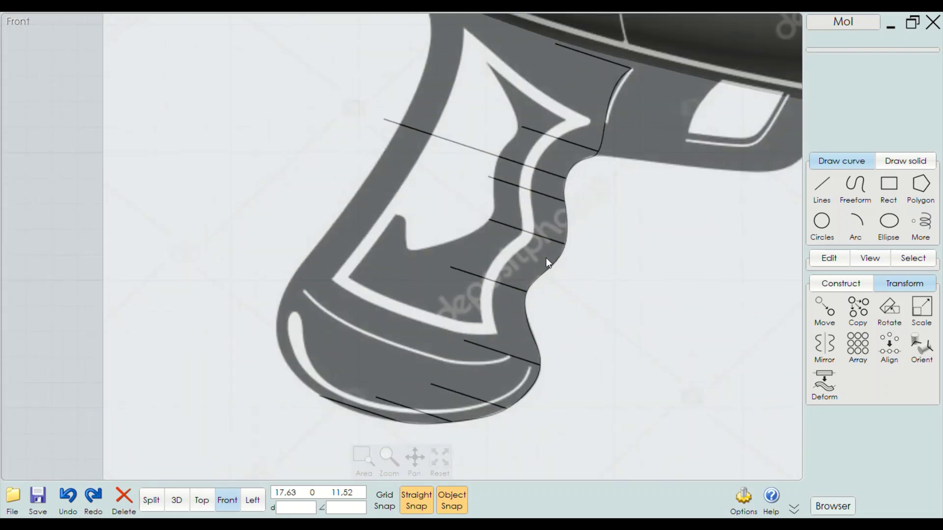
pyautogui.click(553, 273)
pyautogui.click(546, 167)
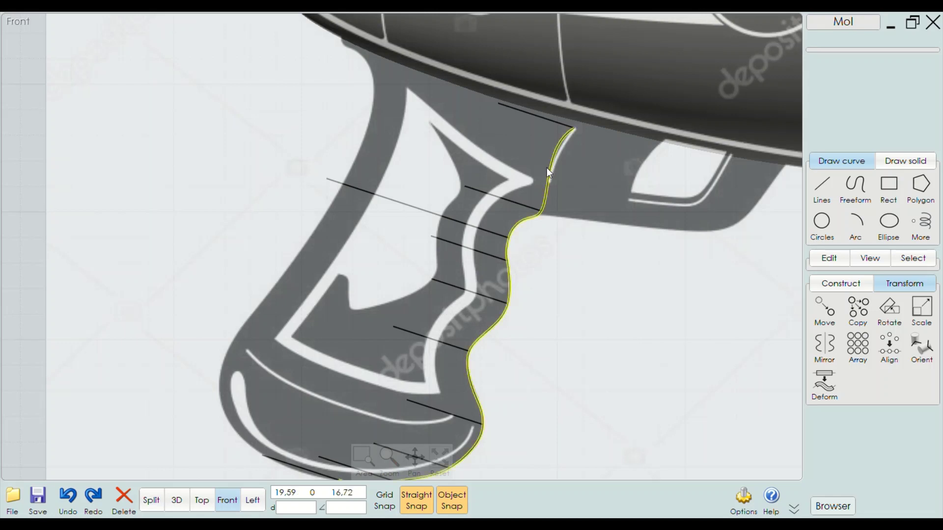
pyautogui.click(547, 169)
# Move the upper cross-section line up to the profile curve's top end
pyautogui.click(522, 201)
pyautogui.click(522, 201)
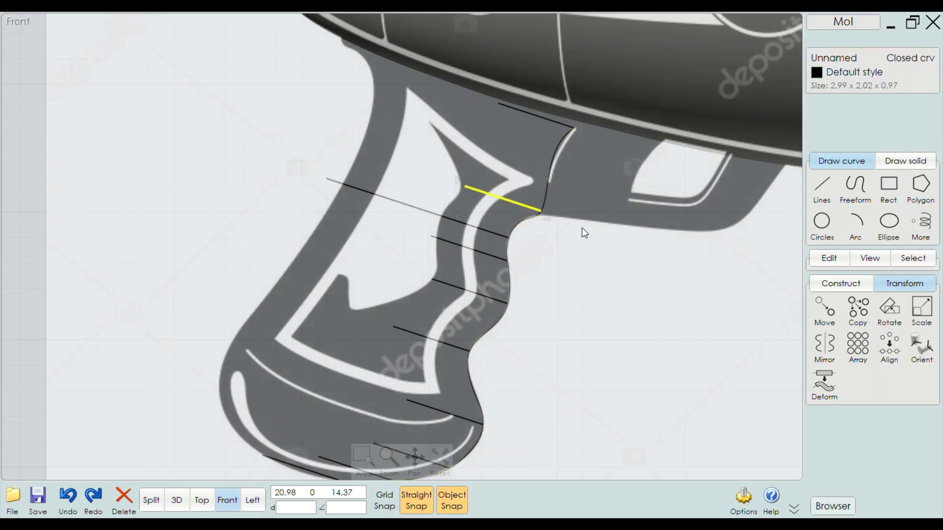
pyautogui.click(605, 276)
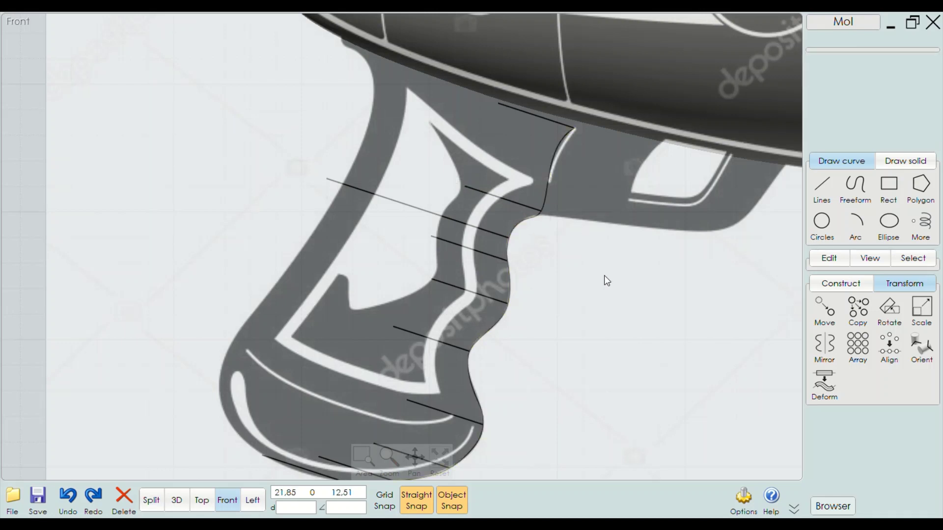
pyautogui.moveTo(535, 209)
pyautogui.mouseDown()
pyautogui.moveTo(538, 184)
pyautogui.moveTo(534, 192)
pyautogui.moveTo(550, 172)
pyautogui.mouseUp()
pyautogui.scroll(5, 546, 172)
pyautogui.scroll(-5, 609, 193)
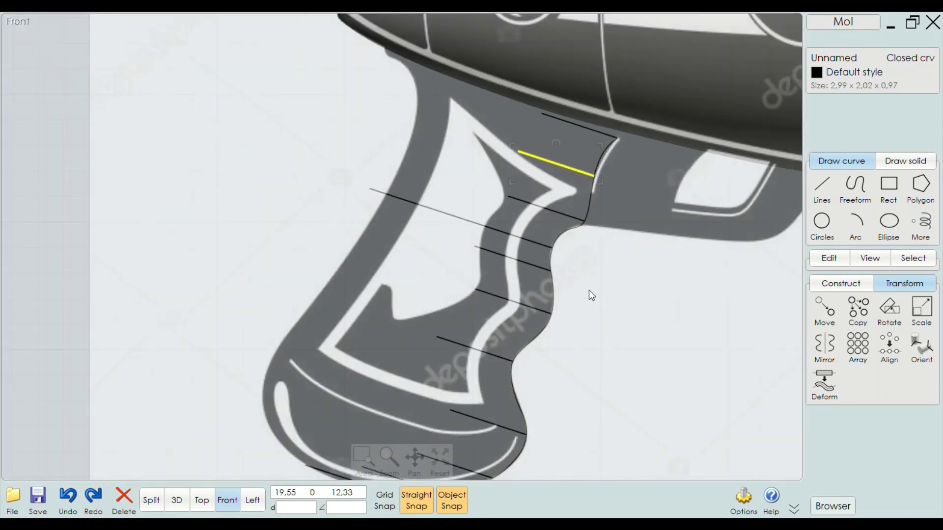
pyautogui.scroll(-2, 499, 239)
# Center the view on the grip bottom and undo the last line move
pyautogui.scroll(-2, 530, 325)
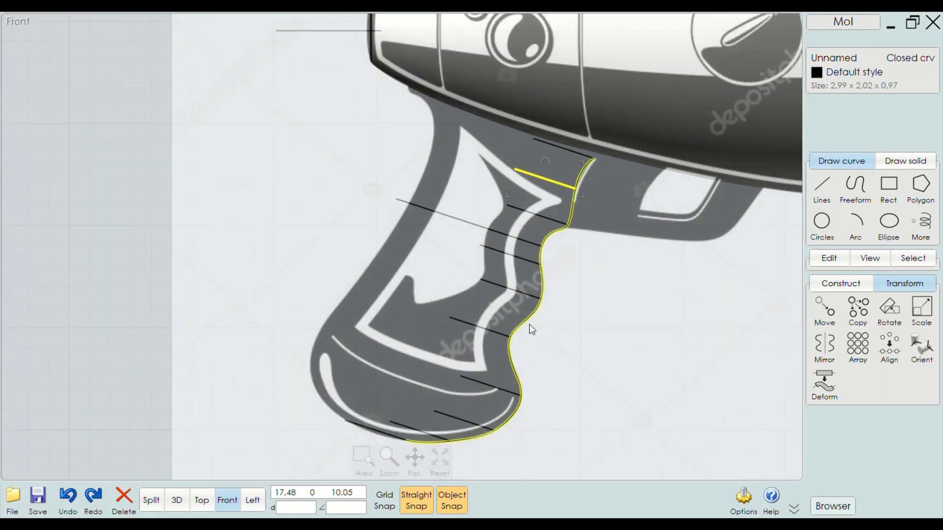
pyautogui.scroll(3, 500, 295)
pyautogui.scroll(3, 494, 294)
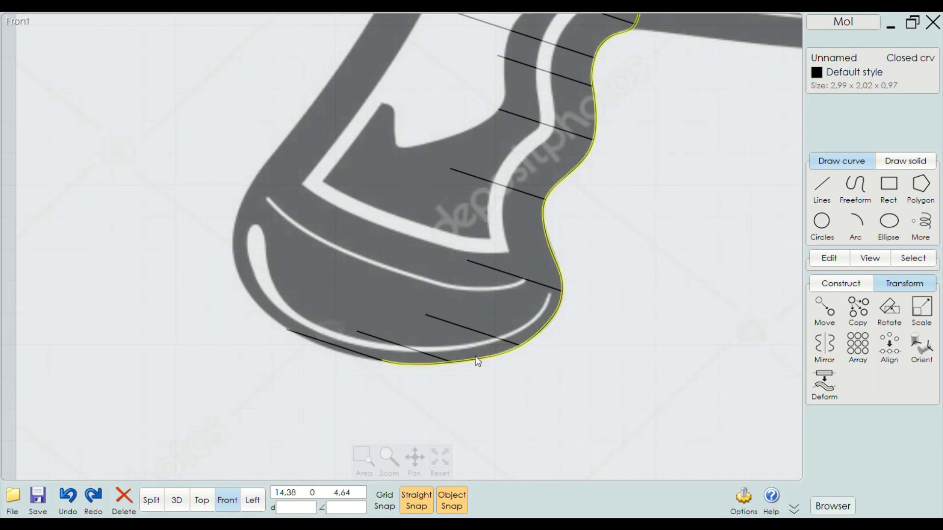
pyautogui.moveTo(641, 243); pyautogui.dragTo(615, 282, button='right')
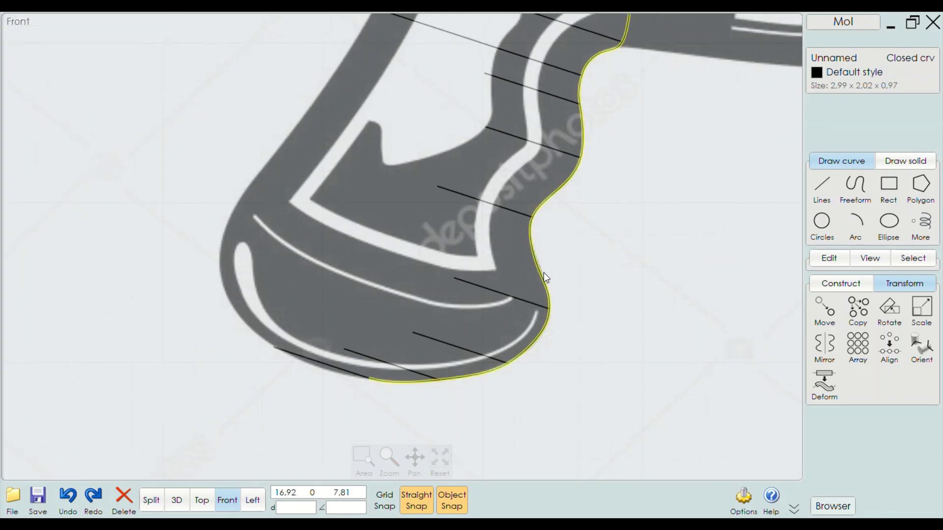
pyautogui.click(520, 299)
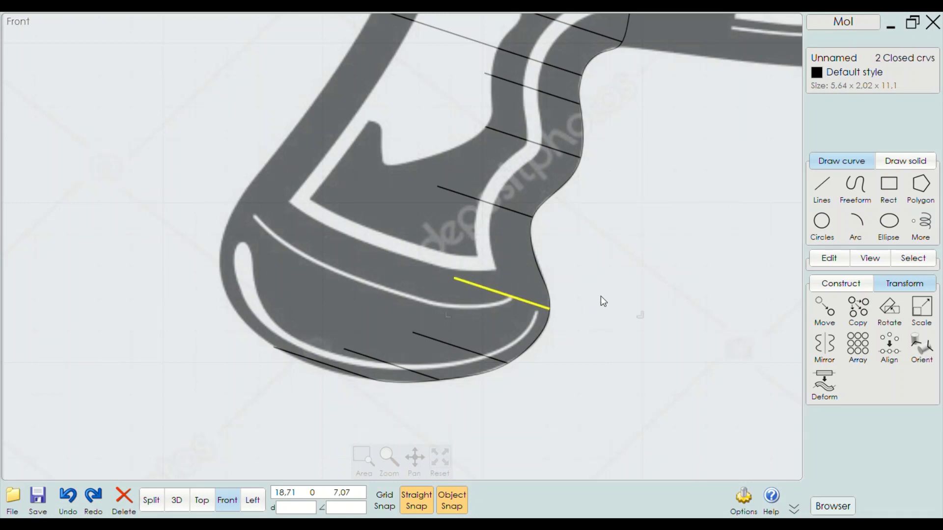
pyautogui.click(651, 302)
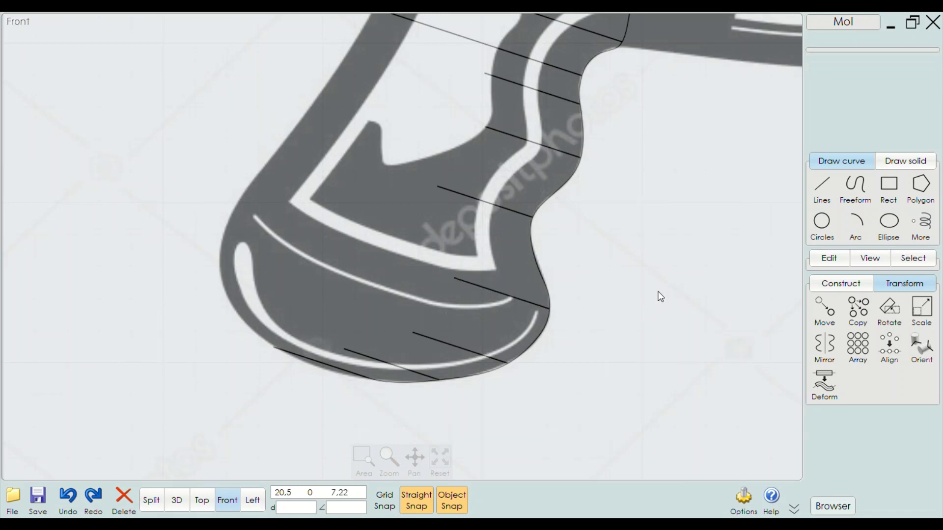
pyautogui.hotkey('ctrl', 'z')
# Move the short line near the grip bottom up-left so it meets the curve
pyautogui.scroll(2, 585, 276)
pyautogui.moveTo(525, 317)
pyautogui.mouseDown()
pyautogui.moveTo(478, 252)
pyautogui.moveTo(533, 265)
pyautogui.mouseUp()
pyautogui.scroll(-2, 520, 270)
pyautogui.scroll(-2, 515, 277)
pyautogui.click(206, 250)
pyautogui.scroll(2, 569, 222)
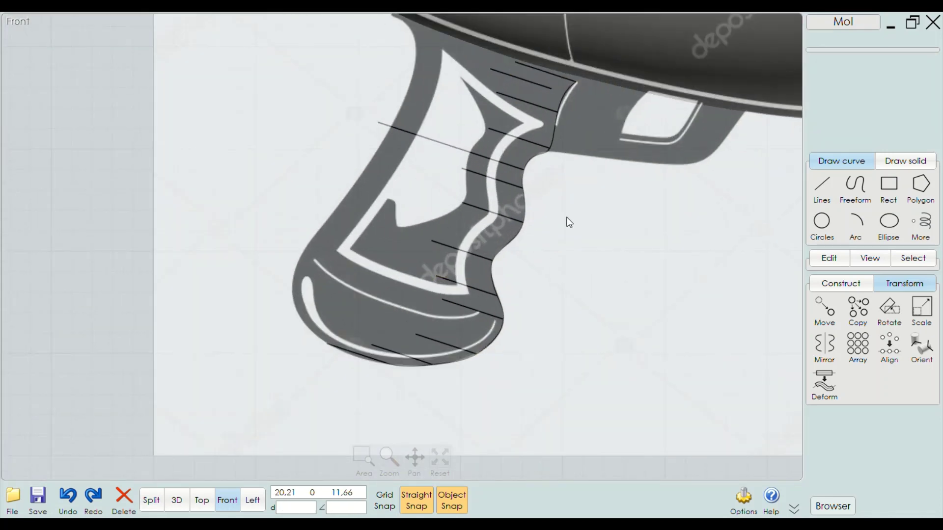
pyautogui.scroll(2, 462, 297)
# Stretch the lower guide line across the grip bottom, then trim its left end
pyautogui.click(403, 364)
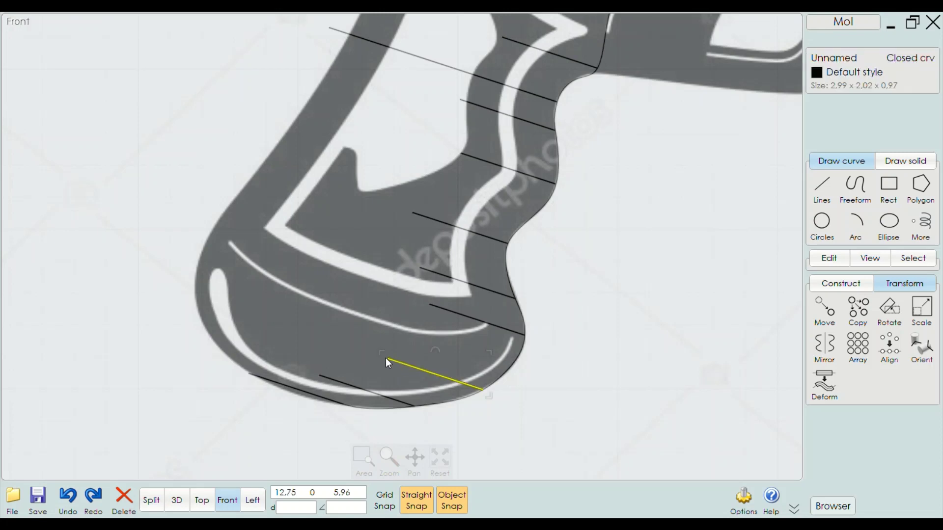
pyautogui.moveTo(379, 355); pyautogui.dragTo(223, 299)
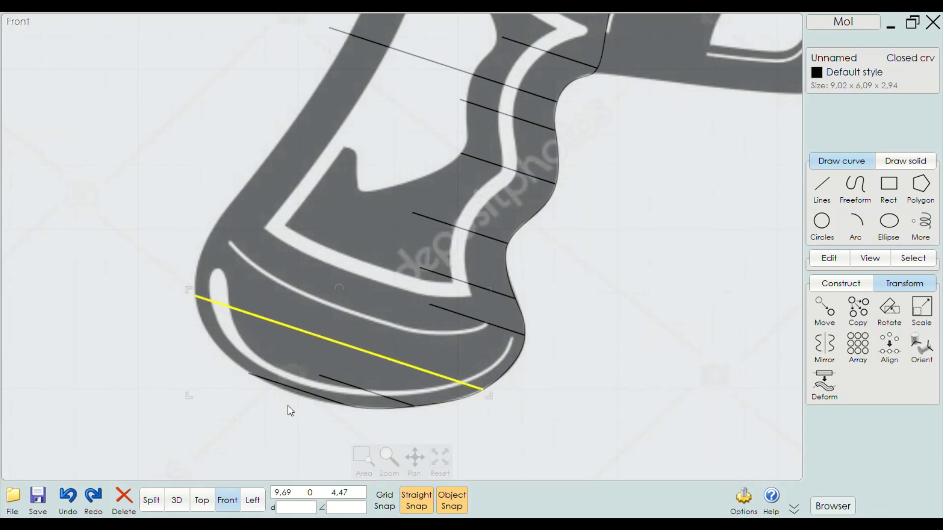
pyautogui.scroll(-1, 444, 333)
pyautogui.scroll(-2, 446, 338)
pyautogui.scroll(3, 387, 368)
pyautogui.moveTo(288, 308)
pyautogui.mouseDown()
pyautogui.moveTo(387, 367)
pyautogui.moveTo(285, 319)
pyautogui.mouseUp()
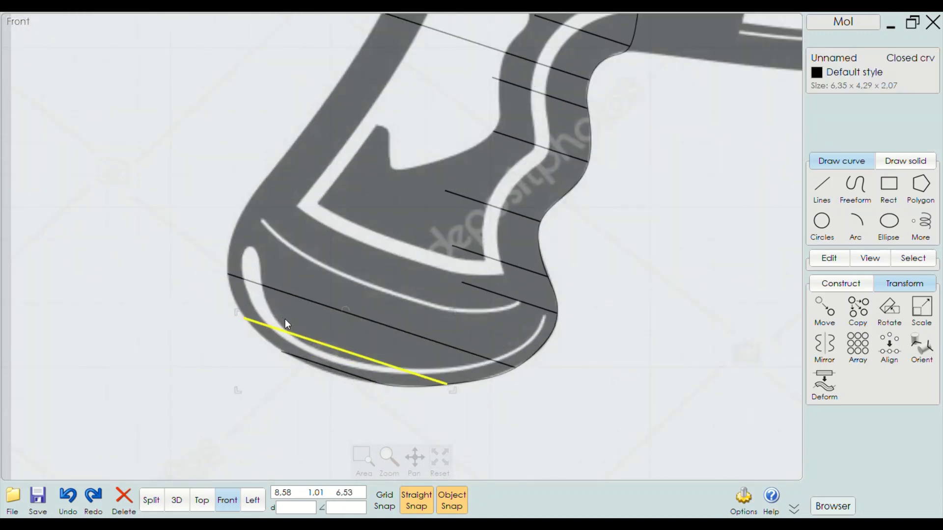
pyautogui.scroll(-3, 167, 352)
pyautogui.scroll(3, 226, 373)
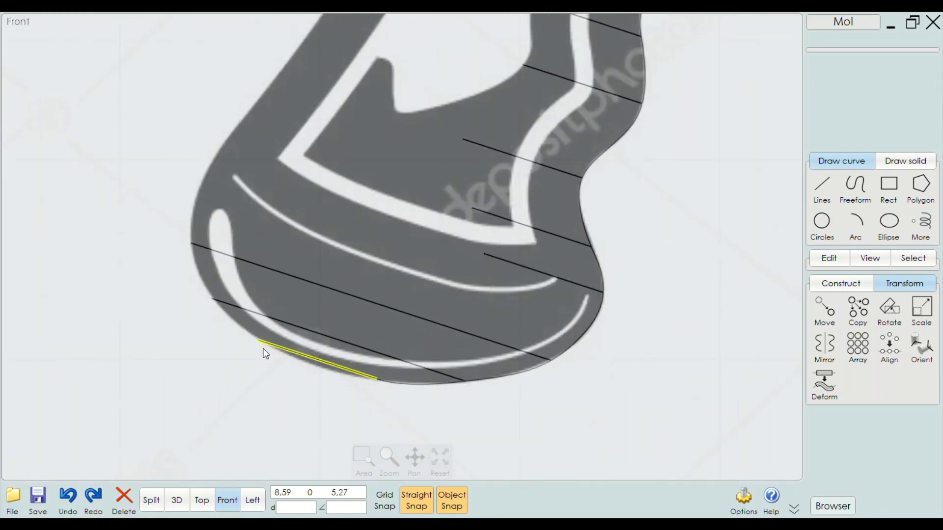
# Stretch the short line near the grip bottom up-left across the grip
pyautogui.click(275, 346)
pyautogui.scroll(-2, 407, 306)
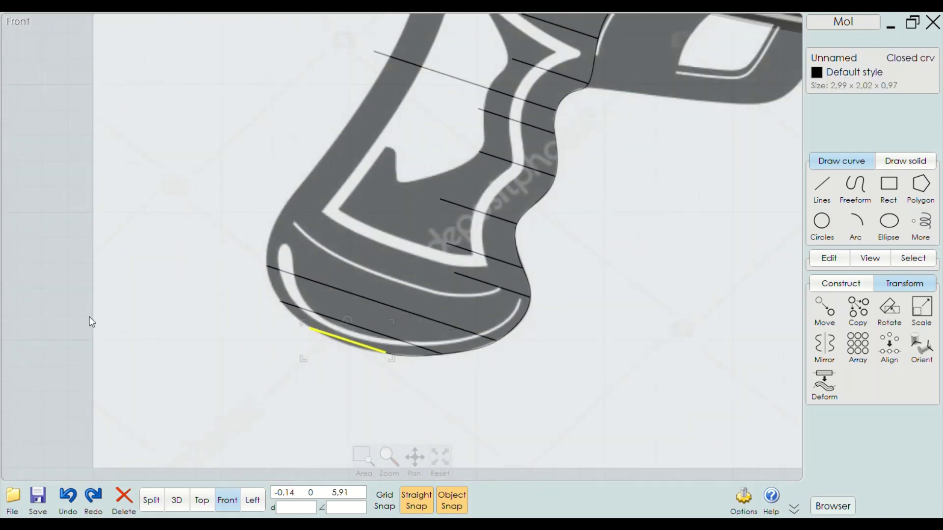
pyautogui.click(192, 285)
pyautogui.click(476, 276)
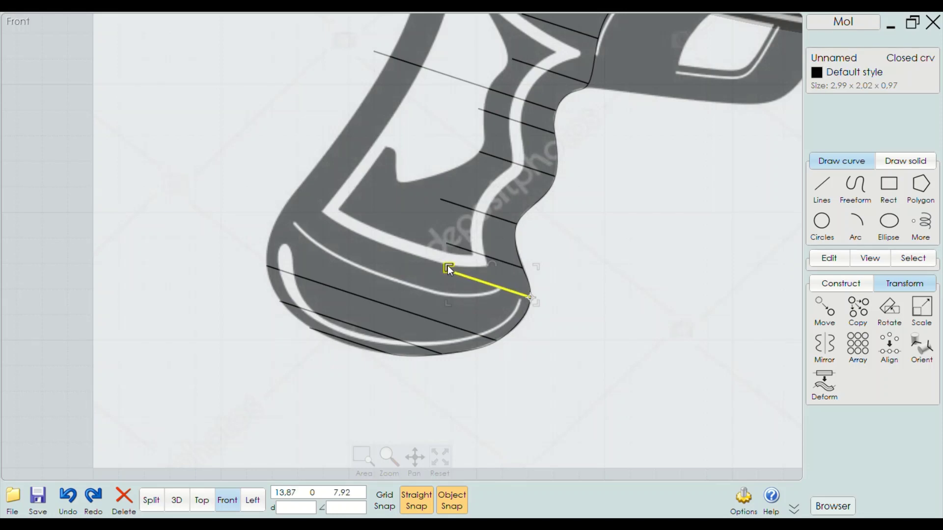
pyautogui.moveTo(447, 265); pyautogui.dragTo(347, 214)
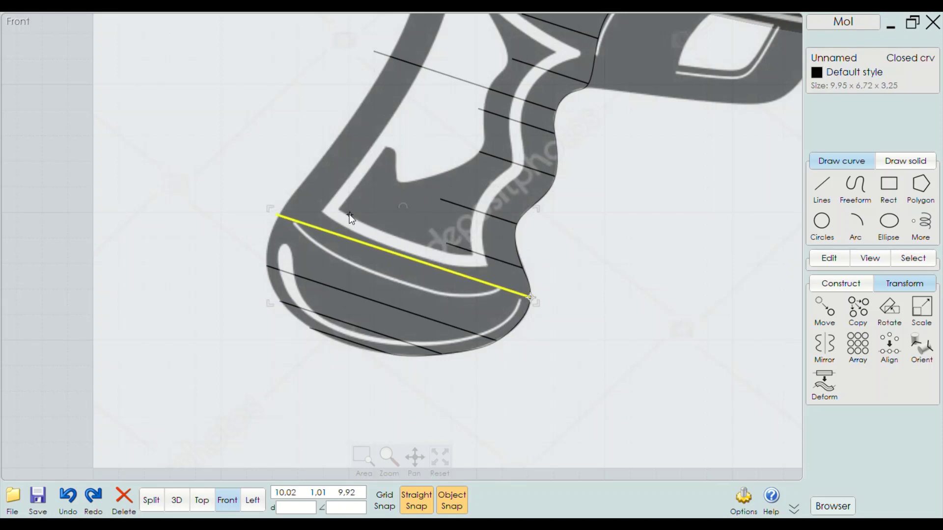
pyautogui.scroll(-1, 475, 227)
# Stretch the short line on the lower grip up-left toward the grip's left edge
pyautogui.click(205, 229)
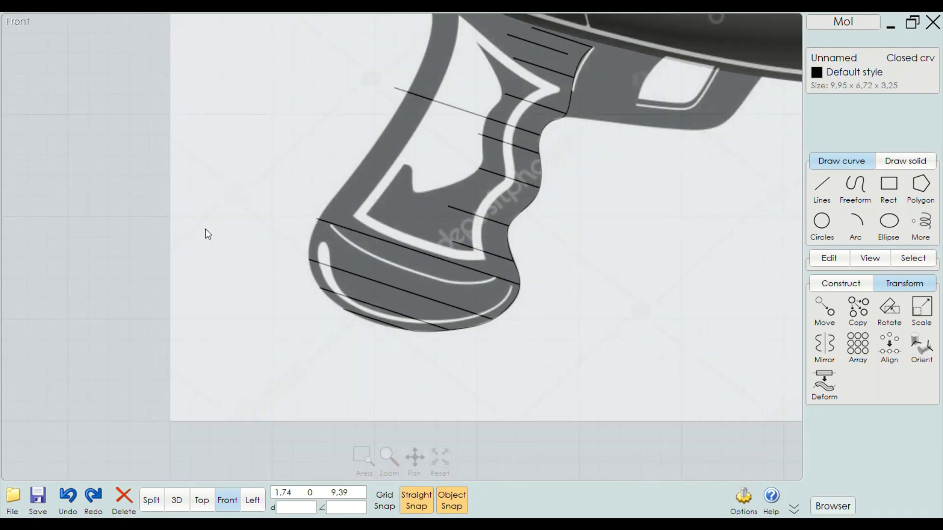
pyautogui.scroll(2, 457, 250)
pyautogui.click(456, 276)
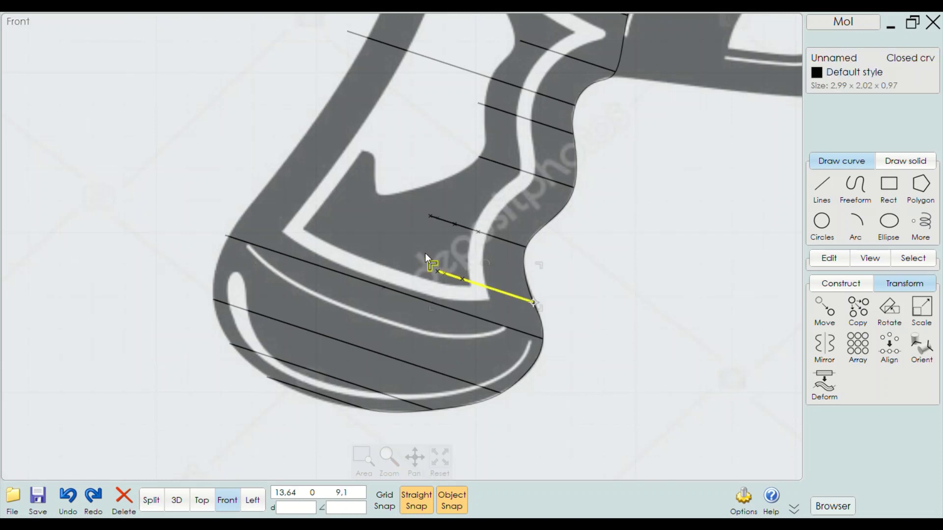
pyautogui.moveTo(425, 254); pyautogui.dragTo(317, 211)
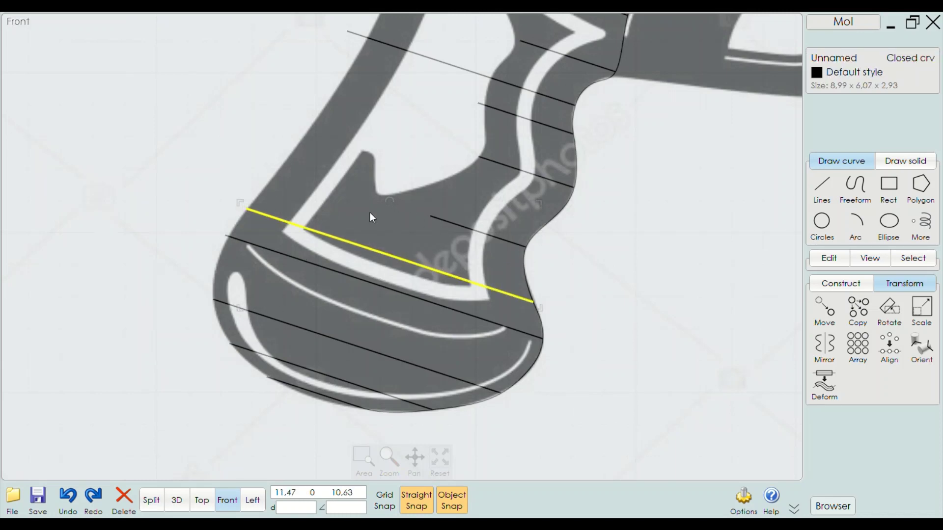
pyautogui.scroll(3, 295, 246)
pyautogui.click(291, 259)
pyautogui.scroll(-3, 305, 248)
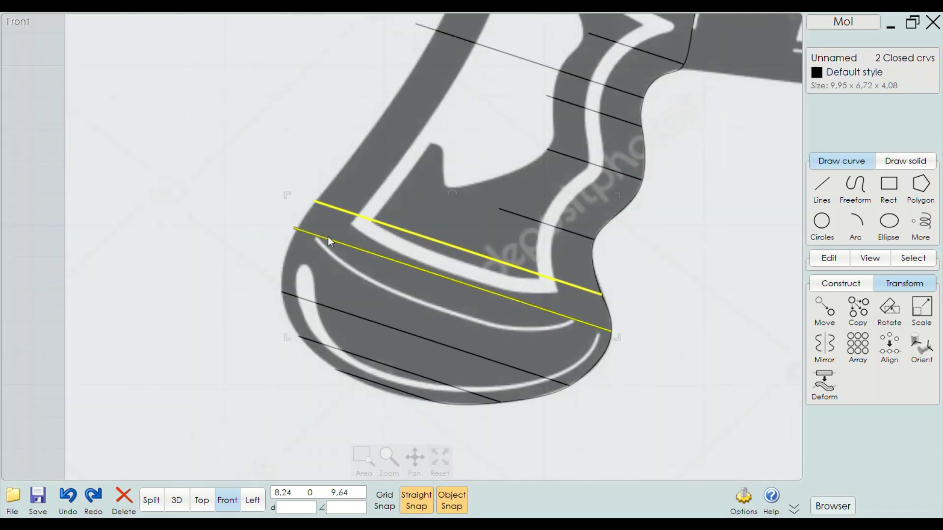
pyautogui.click(46, 248)
# Snap the left end of the line across the grip's lower end onto the grip edge
pyautogui.click(333, 235)
pyautogui.scroll(2, 295, 230)
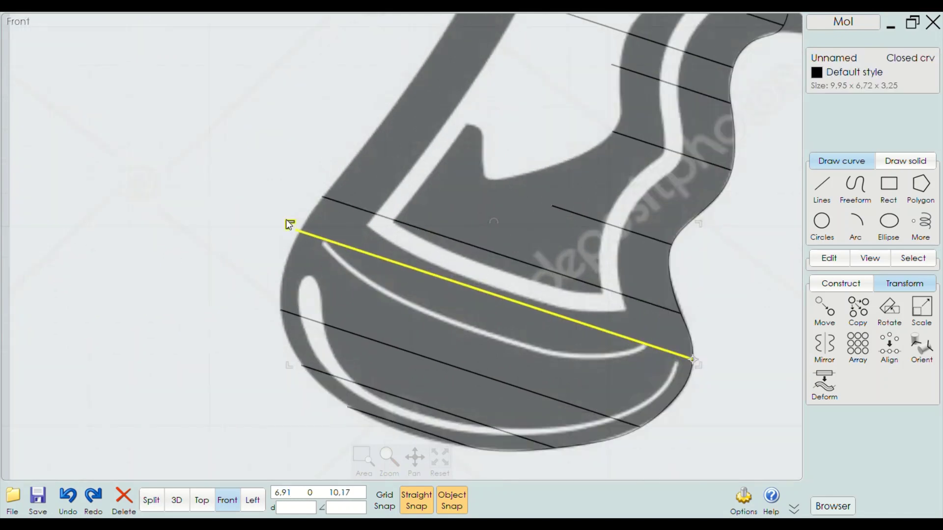
pyautogui.scroll(3, 300, 226)
pyautogui.moveTo(301, 227); pyautogui.dragTo(314, 243)
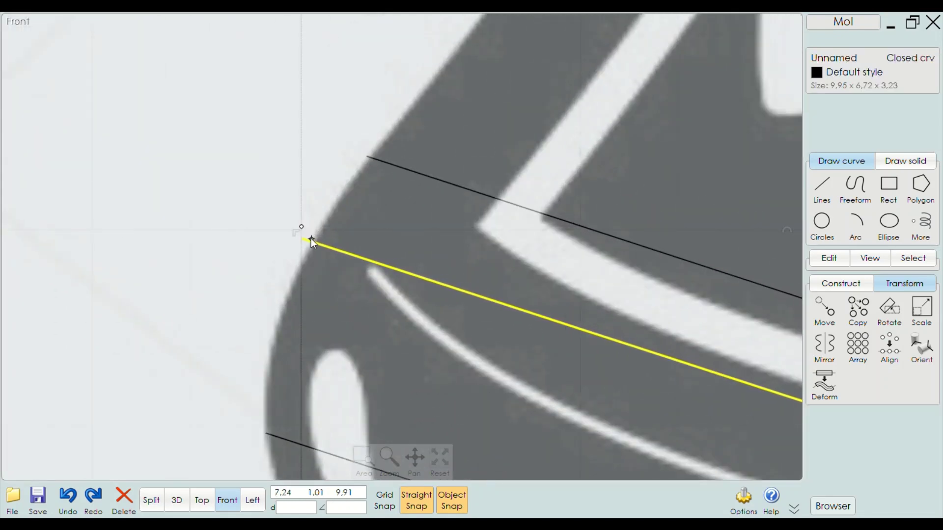
pyautogui.scroll(-3, 344, 228)
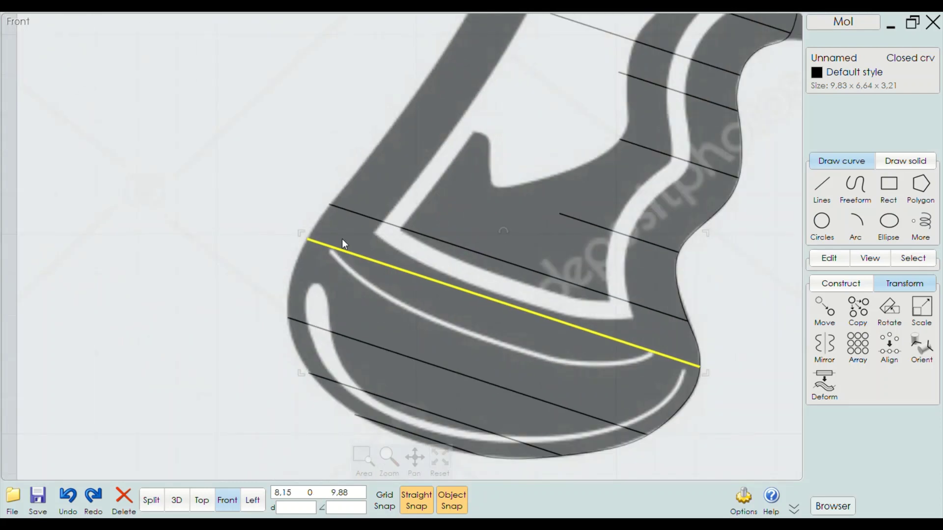
pyautogui.scroll(-2, 329, 243)
pyautogui.click(124, 251)
# Stretch the short line on the grip's right side across to the grip's left edge
pyautogui.scroll(2, 523, 221)
pyautogui.click(476, 220)
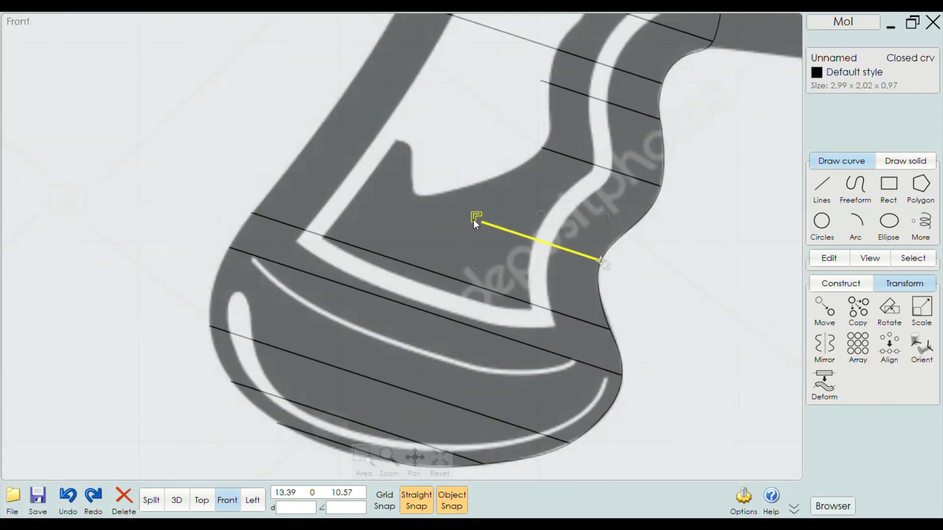
pyautogui.moveTo(477, 220); pyautogui.dragTo(299, 161)
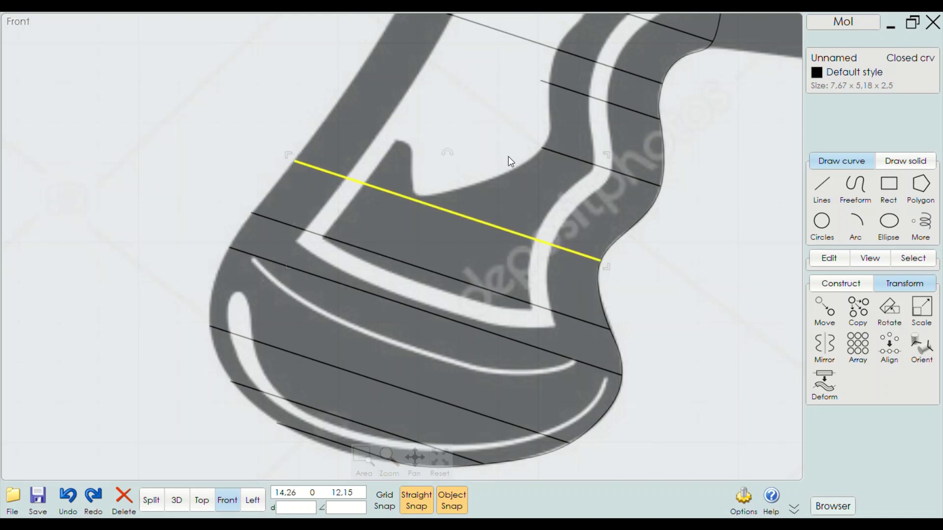
pyautogui.moveTo(500, 190); pyautogui.dragTo(446, 241, button='right')
pyautogui.click(591, 245)
# Stretch the lower short line alone to the grip's left edge after undoing a joint stretch
pyautogui.click(500, 208)
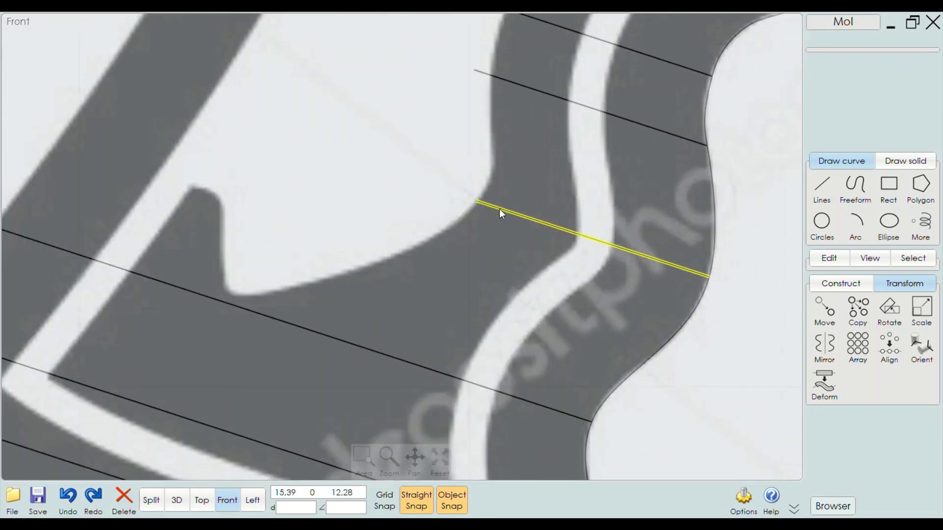
pyautogui.click(550, 171)
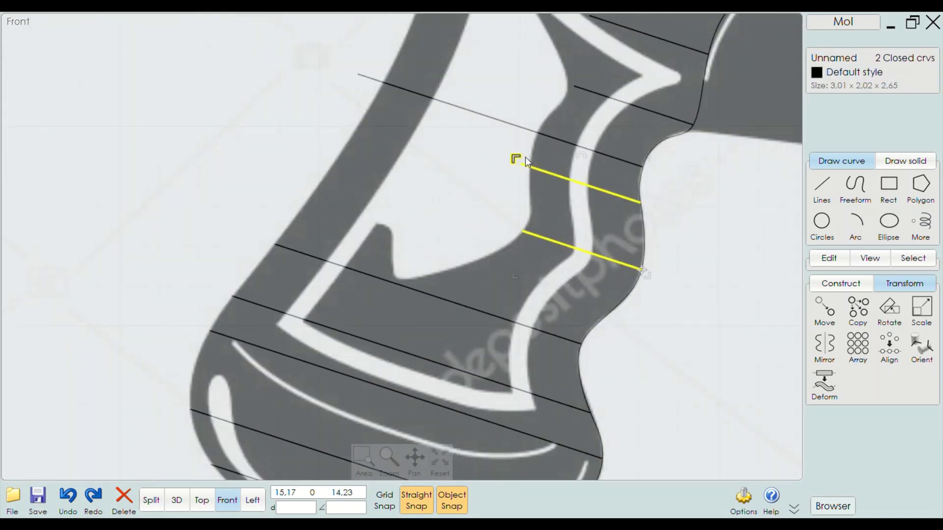
pyautogui.moveTo(516, 160); pyautogui.dragTo(473, 150)
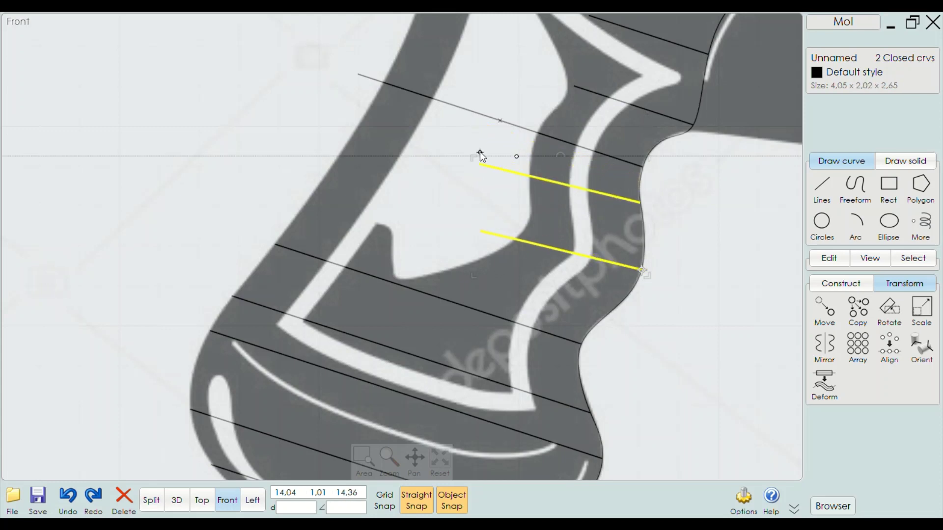
pyautogui.hotkey('ctrl', 'z')
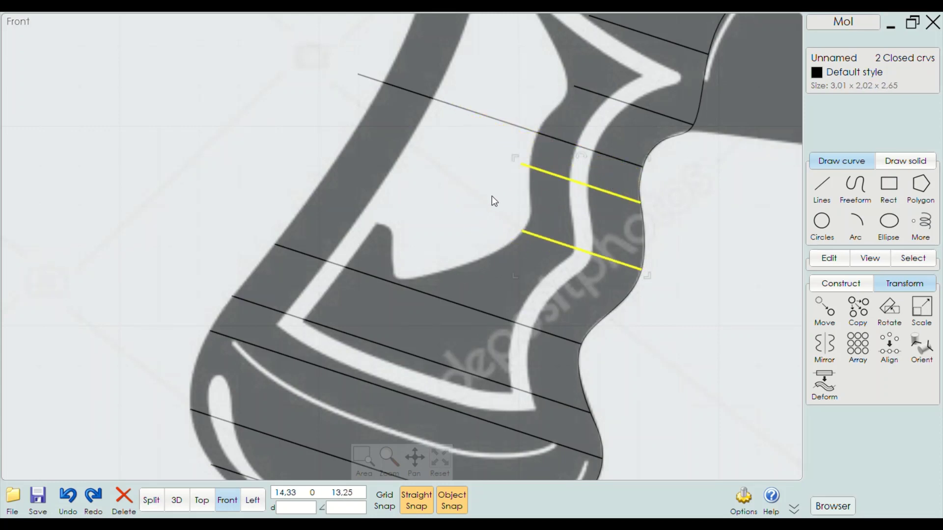
pyautogui.click(635, 237)
pyautogui.click(529, 234)
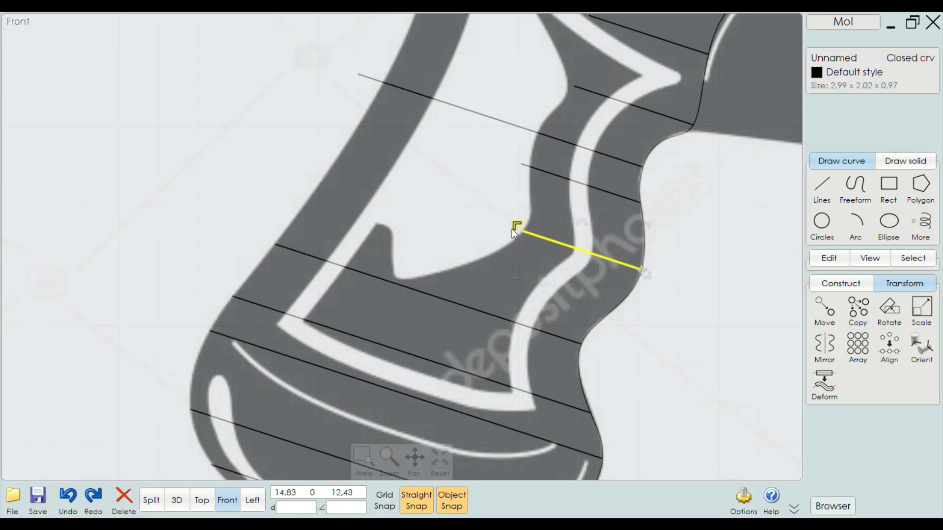
pyautogui.moveTo(513, 227)
pyautogui.mouseDown()
pyautogui.moveTo(471, 198)
pyautogui.moveTo(381, 170)
pyautogui.mouseUp()
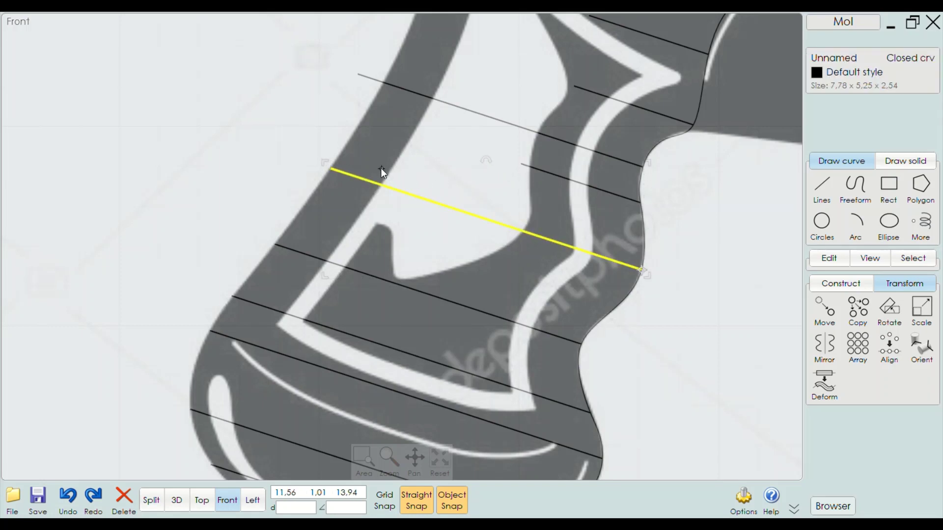
pyautogui.click(821, 309)
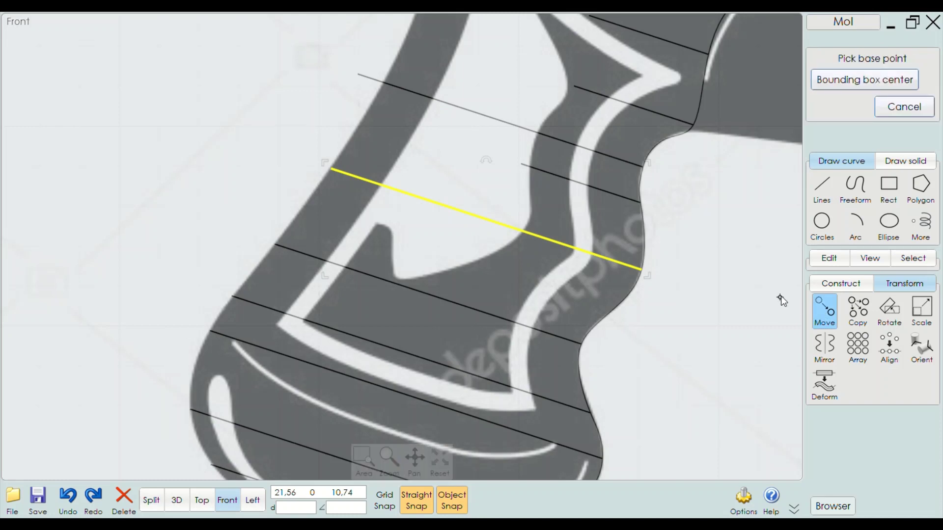
pyautogui.click(904, 107)
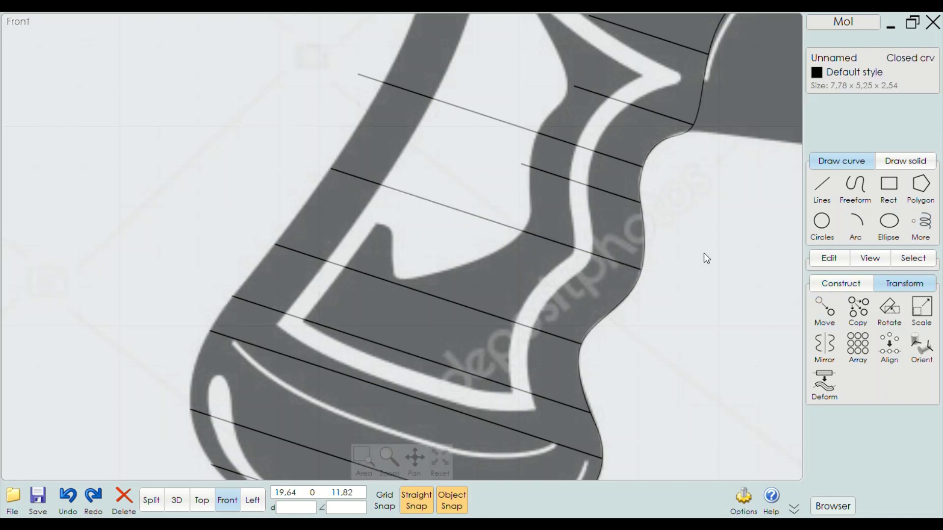
# Stretch the upper short line's left end across the grip onto its left edge
pyautogui.click(588, 183)
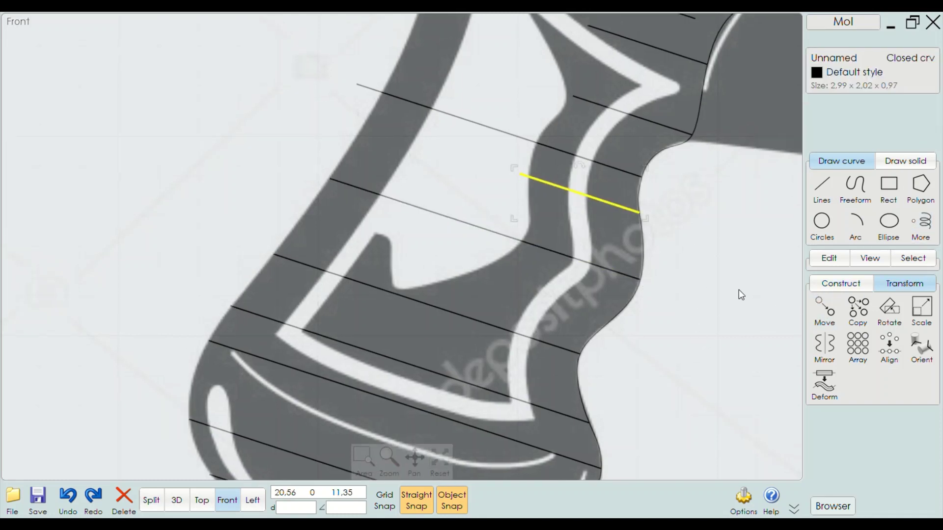
pyautogui.moveTo(492, 274); pyautogui.dragTo(371, 225)
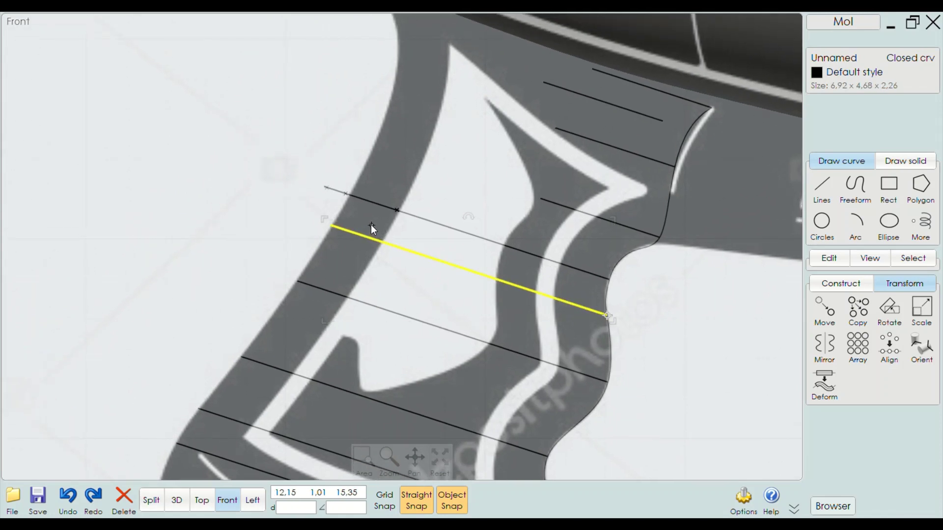
pyautogui.click(637, 304)
pyautogui.click(394, 203)
pyautogui.moveTo(321, 184); pyautogui.dragTo(350, 202)
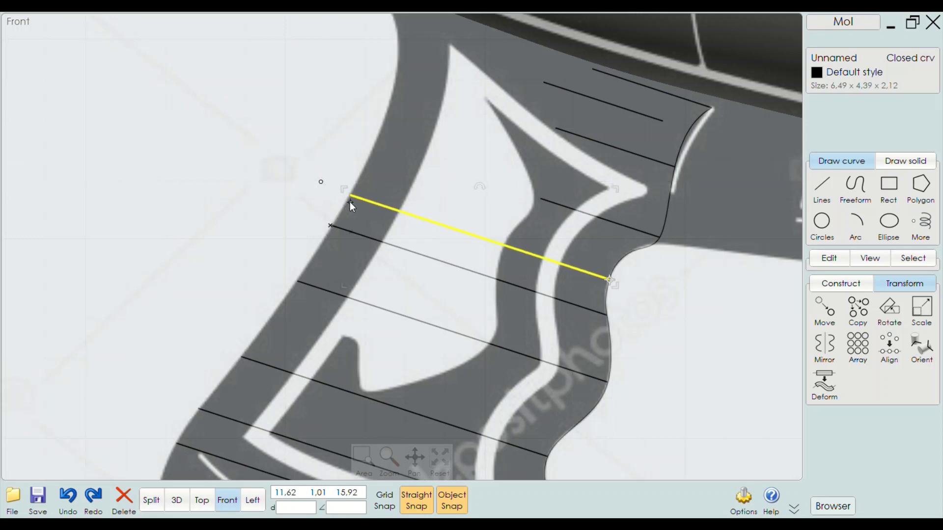
pyautogui.click(727, 321)
# Snap the short line under the body to the grip curve and stretch it across the grip
pyautogui.moveTo(688, 306); pyautogui.dragTo(655, 388, button='right')
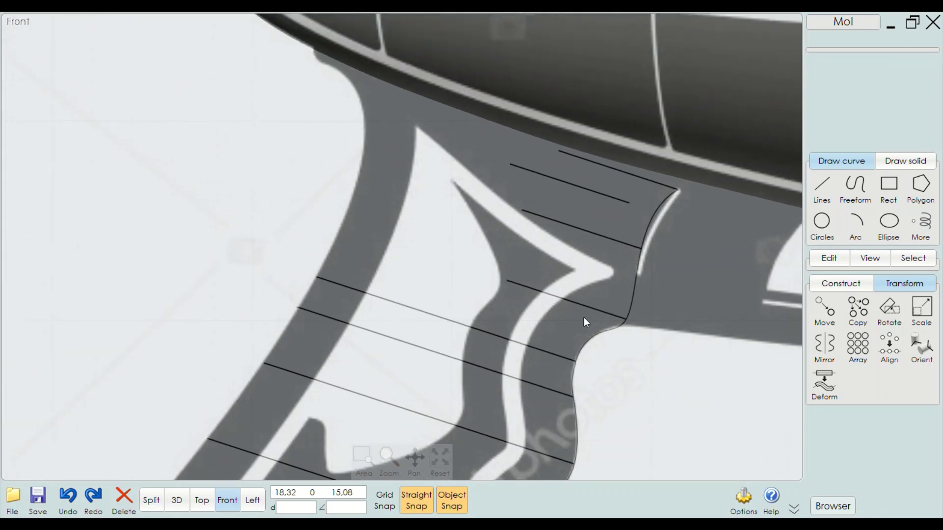
pyautogui.click(615, 199)
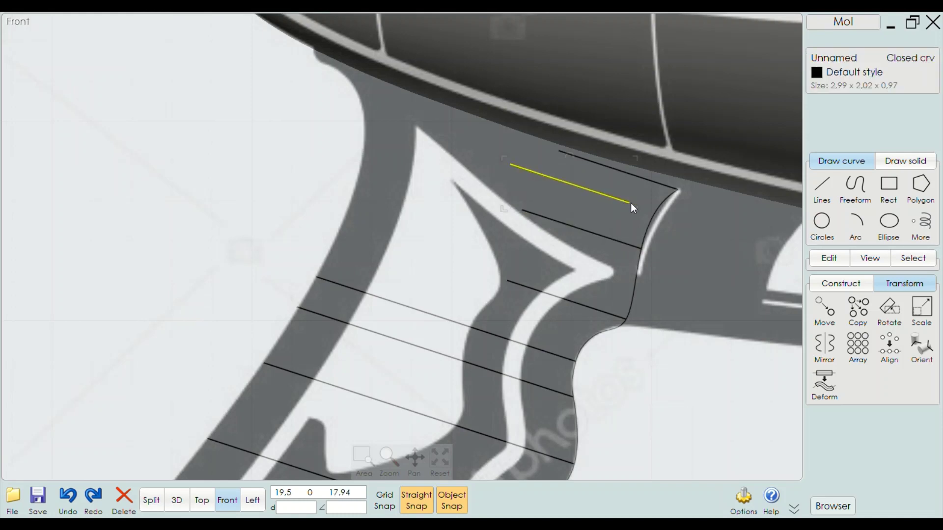
pyautogui.scroll(2, 631, 202)
pyautogui.moveTo(640, 208); pyautogui.dragTo(659, 222)
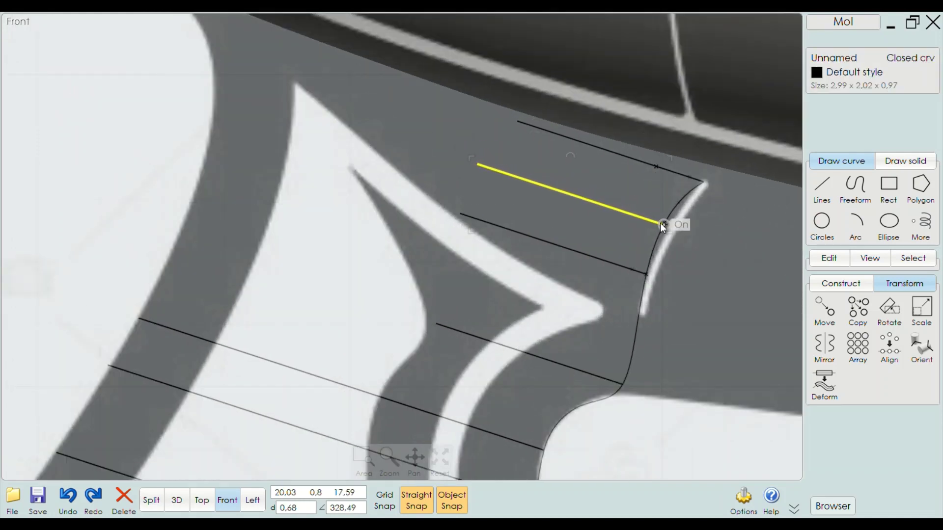
pyautogui.moveTo(490, 169); pyautogui.dragTo(226, 78)
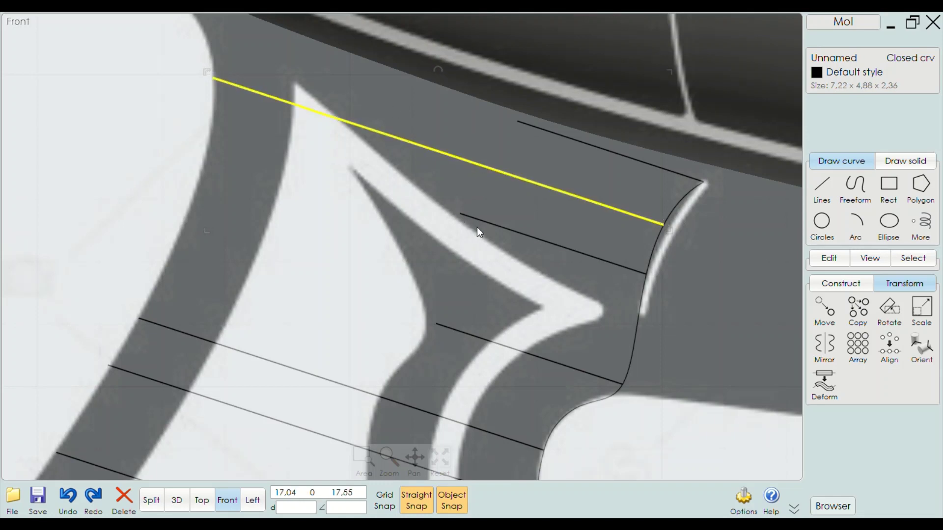
pyautogui.scroll(-2, 504, 258)
pyautogui.moveTo(580, 338); pyautogui.dragTo(294, 243)
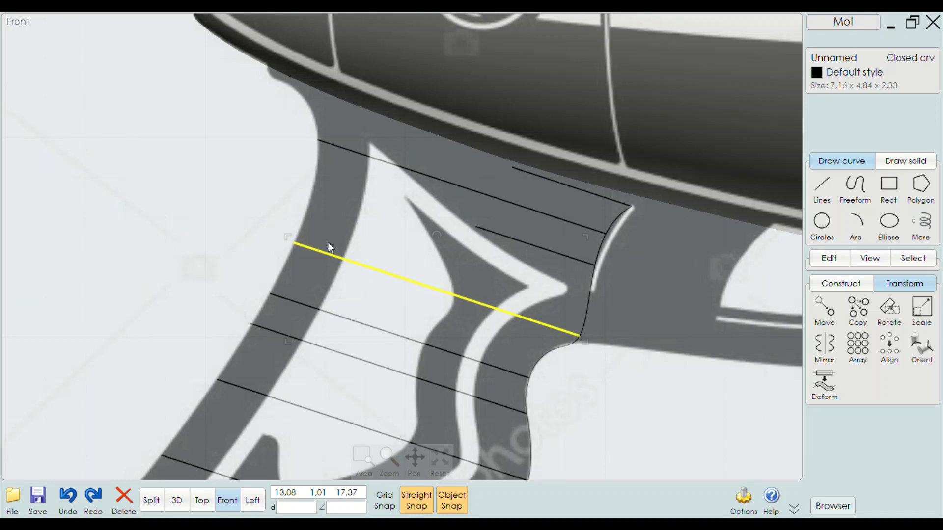
pyautogui.hotkey('ctrl', 'z')
pyautogui.scroll(2, 544, 251)
pyautogui.moveTo(455, 216); pyautogui.dragTo(257, 154)
pyautogui.click(666, 412)
# Try extending the top line under the body up-left, then undo the attempt
pyautogui.scroll(-3, 663, 306)
pyautogui.scroll(3, 571, 255)
pyautogui.click(570, 252)
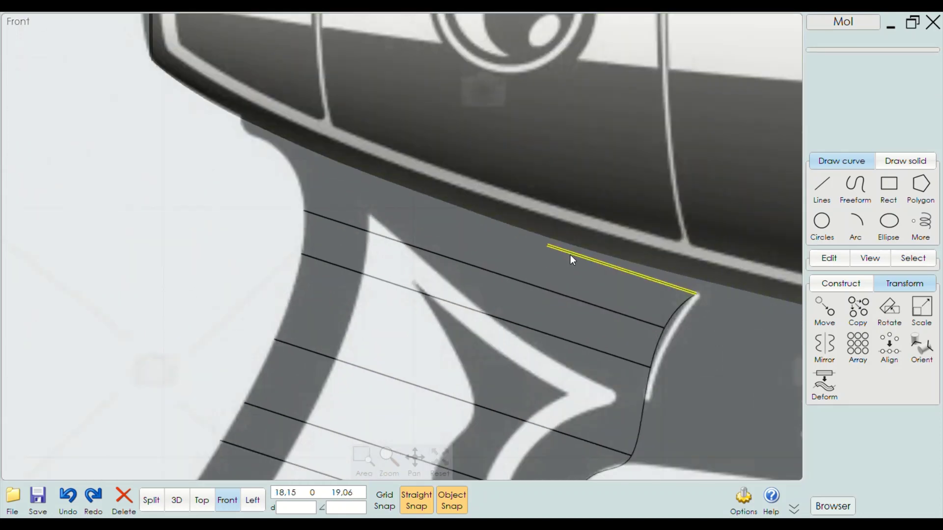
pyautogui.moveTo(551, 247)
pyautogui.mouseDown()
pyautogui.moveTo(383, 155)
pyautogui.moveTo(399, 159)
pyautogui.mouseUp()
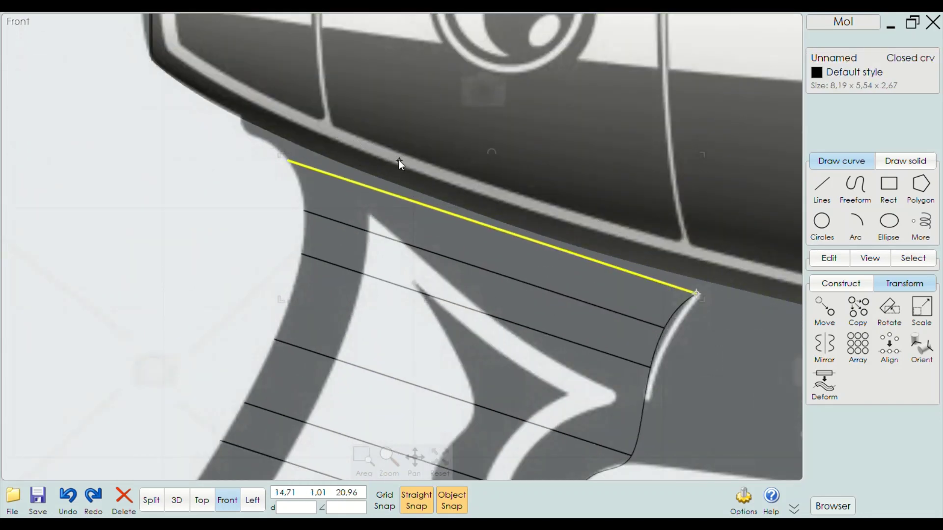
pyautogui.click(211, 230)
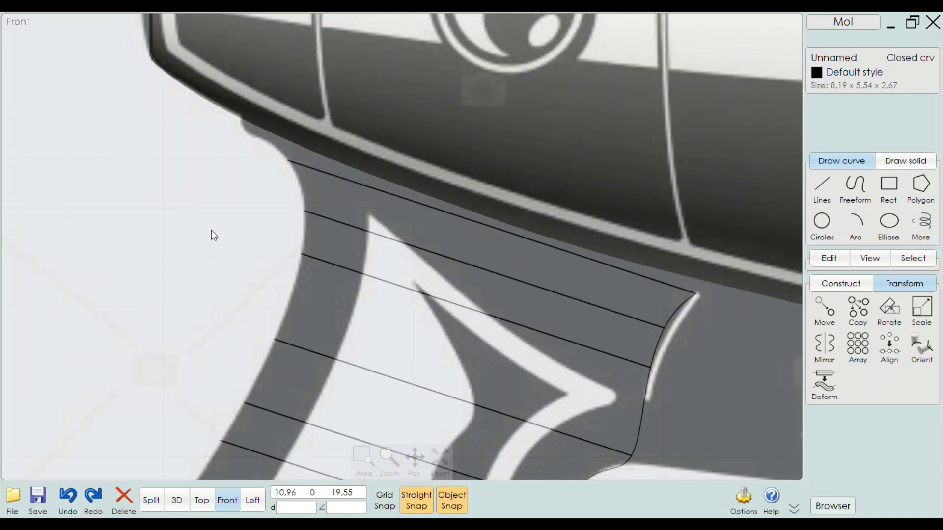
pyautogui.scroll(2, 280, 211)
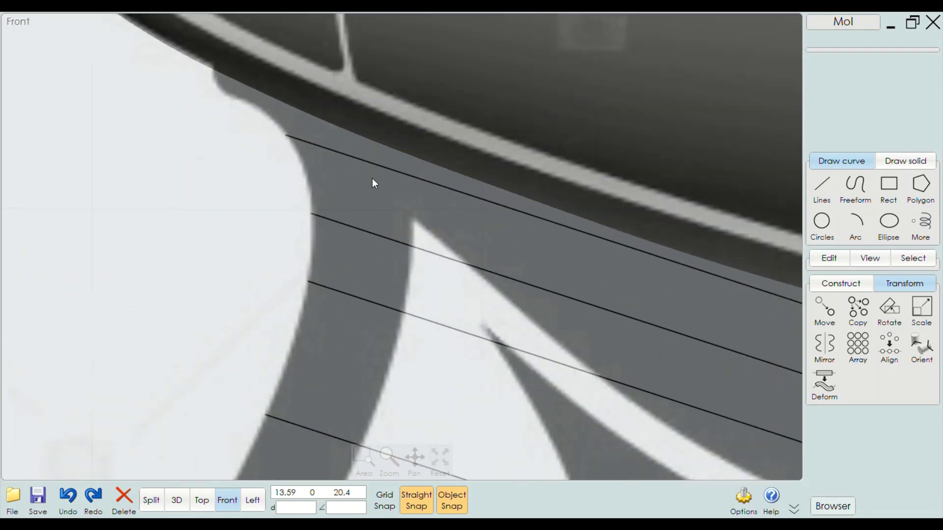
pyautogui.click(385, 166)
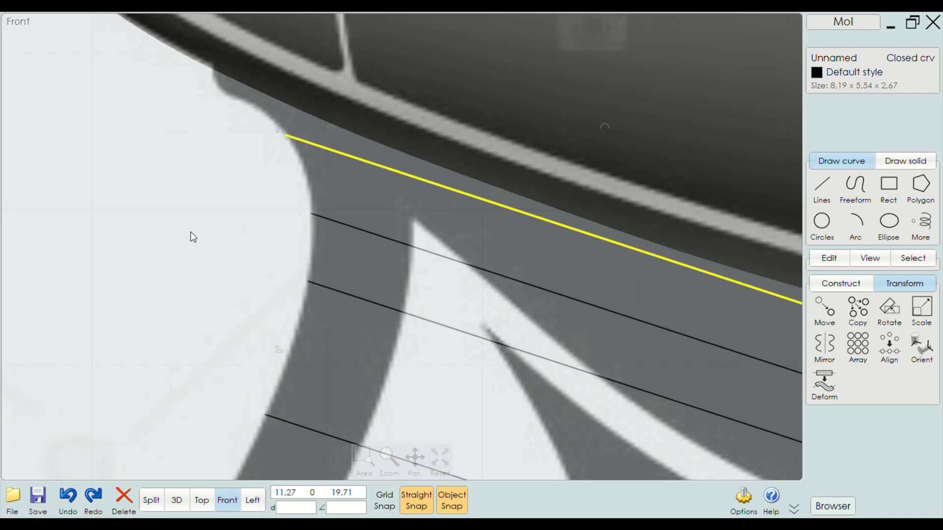
pyautogui.click(208, 227)
pyautogui.hotkey('ctrl', 'z')
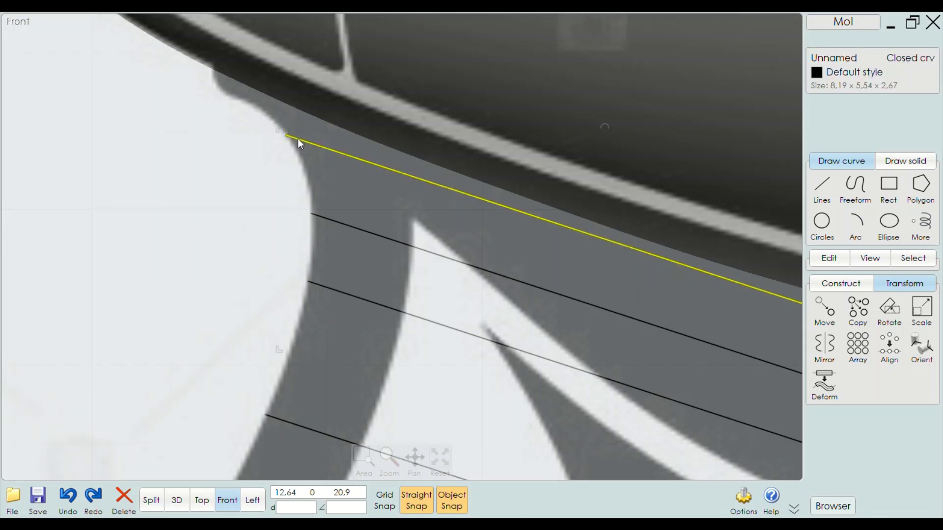
# Move the top line's left end farther up-left and its right end down-right
pyautogui.moveTo(288, 136); pyautogui.dragTo(214, 86)
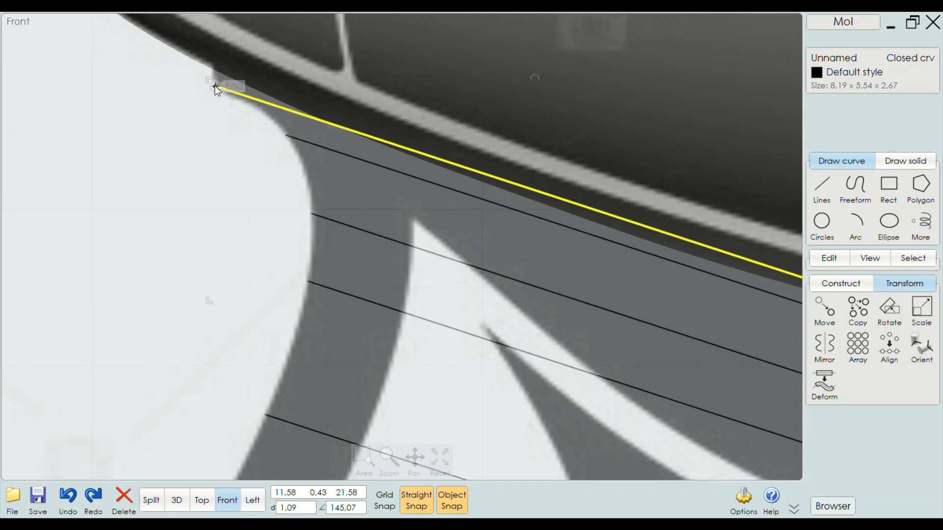
pyautogui.scroll(-2, 333, 167)
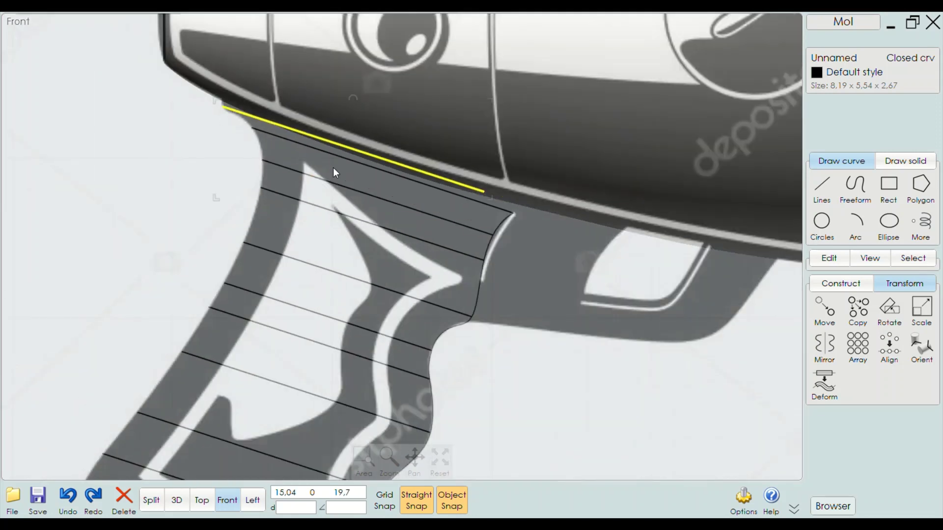
pyautogui.scroll(3, 480, 173)
pyautogui.moveTo(480, 174)
pyautogui.mouseDown()
pyautogui.moveTo(520, 235)
pyautogui.moveTo(497, 223)
pyautogui.moveTo(504, 228)
pyautogui.mouseUp()
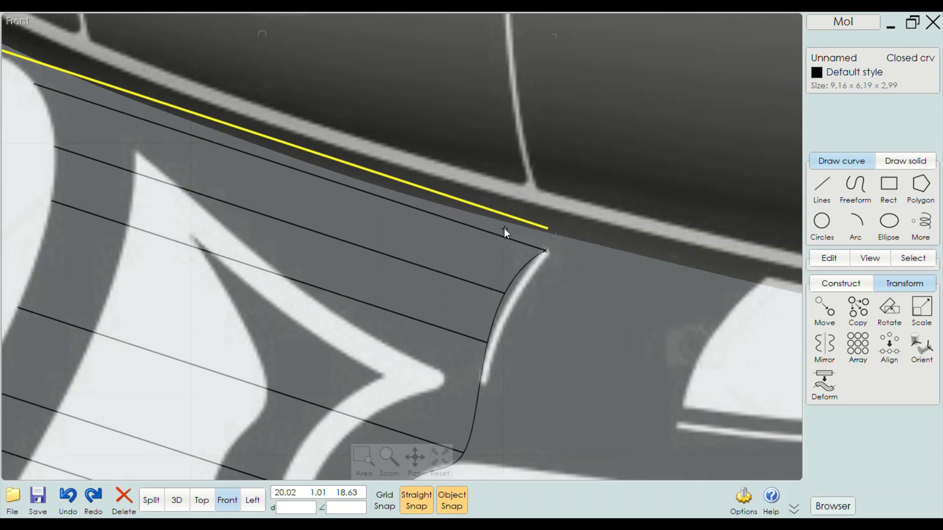
pyautogui.scroll(-3, 568, 241)
pyautogui.scroll(2, 585, 243)
pyautogui.scroll(2, 570, 238)
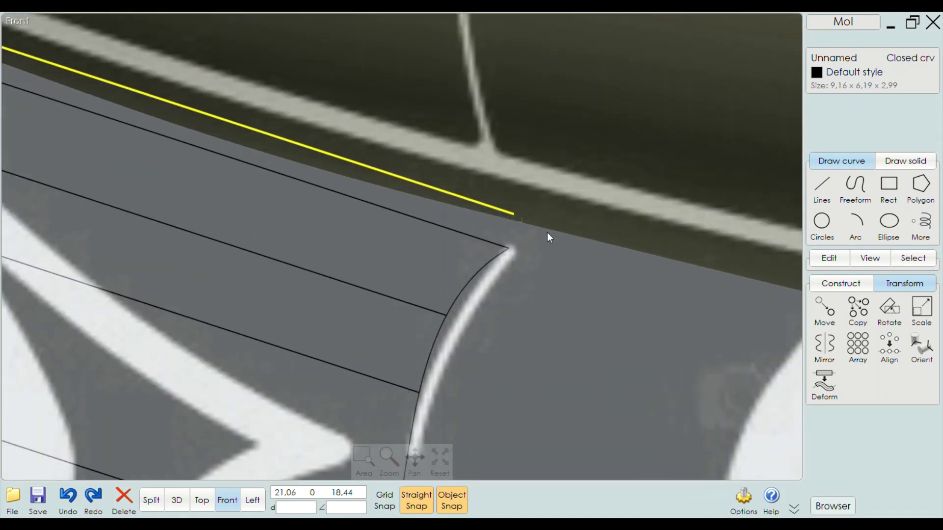
pyautogui.scroll(2, 548, 237)
# Drag the grip outline's top-edge endpoint onto the gun body's lower edge
pyautogui.moveTo(508, 214)
pyautogui.mouseDown()
pyautogui.moveTo(509, 225)
pyautogui.moveTo(382, 154)
pyautogui.moveTo(355, 160)
pyautogui.moveTo(471, 217)
pyautogui.mouseUp()
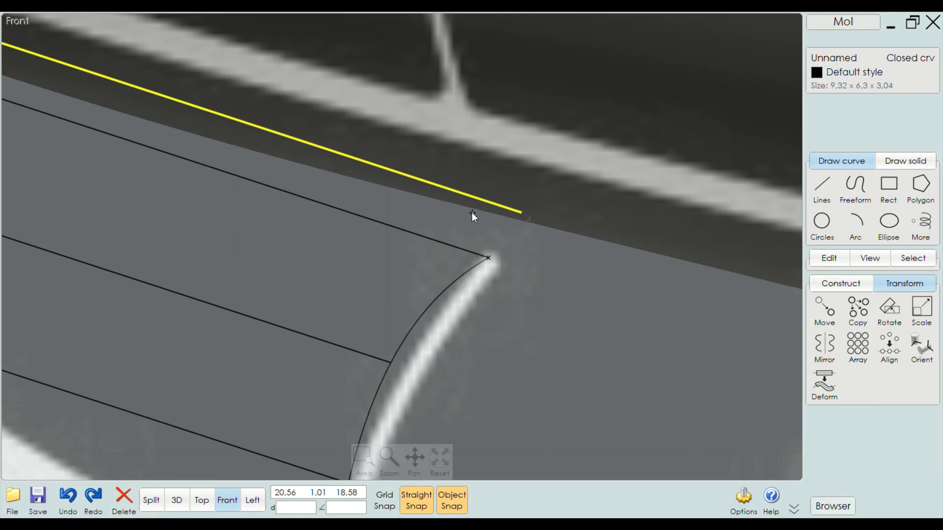
pyautogui.scroll(-3, 500, 196)
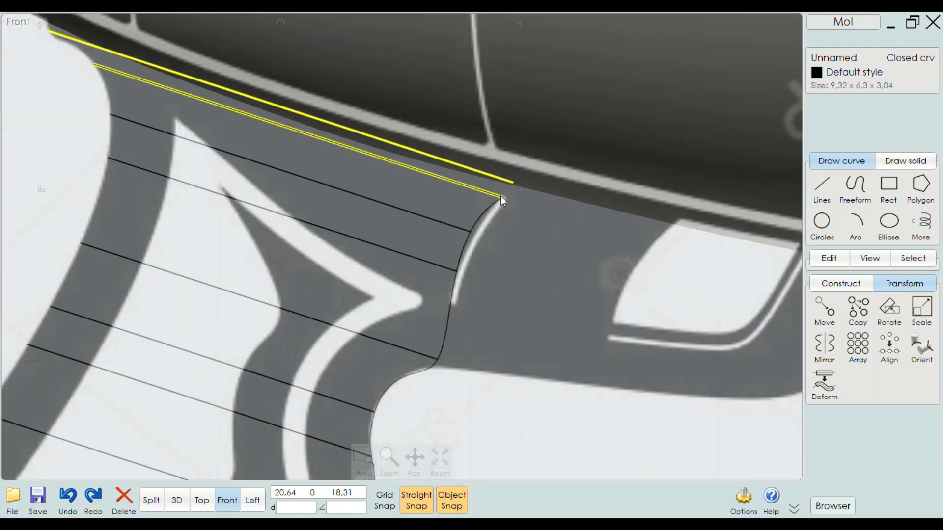
pyautogui.scroll(-3, 542, 305)
pyautogui.click(556, 265)
pyautogui.scroll(-3, 417, 325)
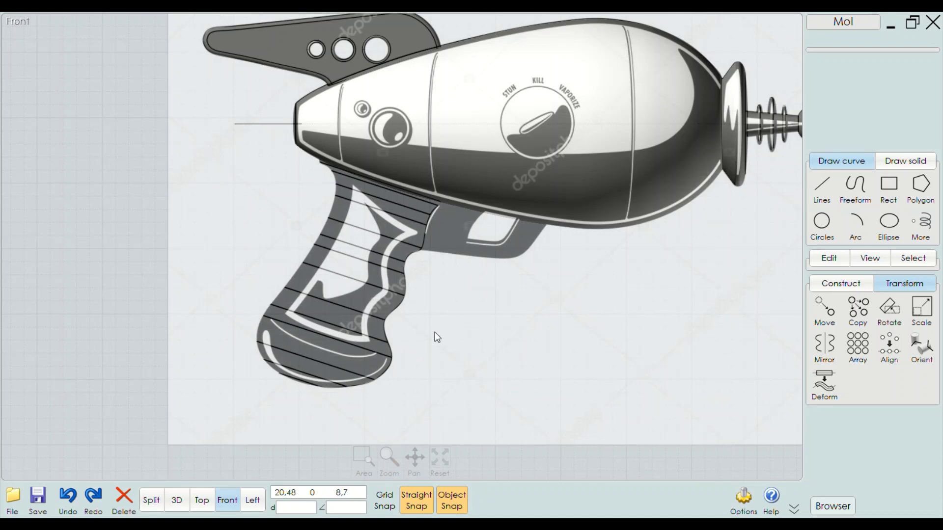
pyautogui.scroll(2, 432, 265)
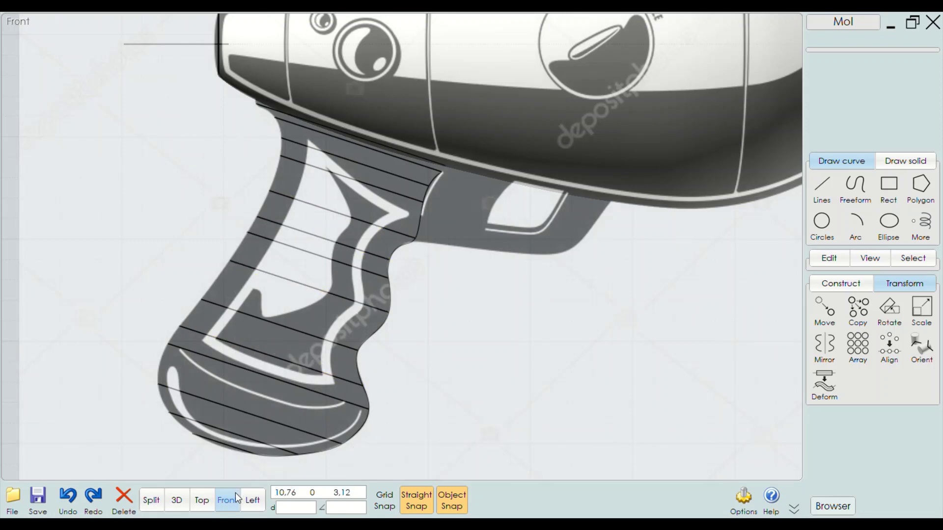
# In the 3D view, select and delete the wavy vertical rail curve
pyautogui.click(176, 500)
pyautogui.moveTo(289, 390); pyautogui.dragTo(427, 414, button='right')
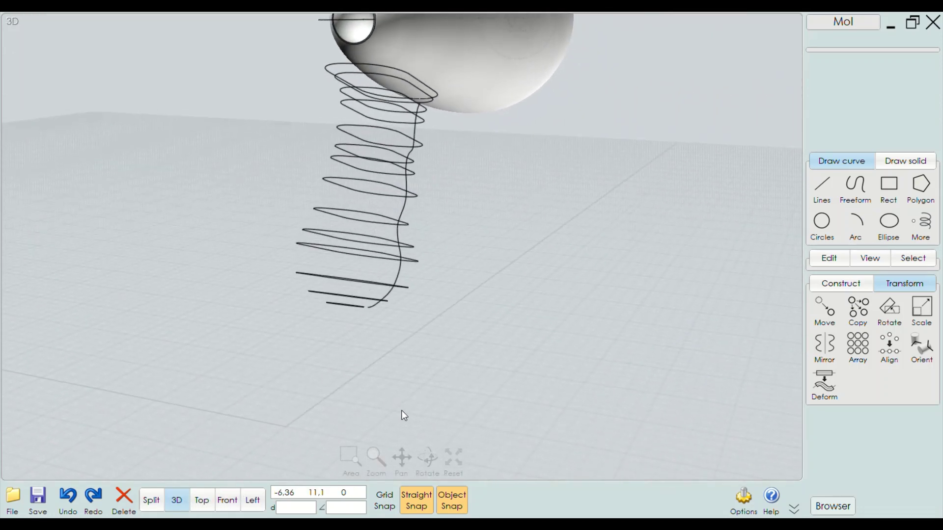
pyautogui.moveTo(396, 283)
pyautogui.mouseDown(button='right')
pyautogui.moveTo(297, 171)
pyautogui.moveTo(281, 190)
pyautogui.moveTo(237, 185)
pyautogui.moveTo(237, 152)
pyautogui.moveTo(280, 161)
pyautogui.moveTo(347, 208)
pyautogui.mouseUp(button='right')
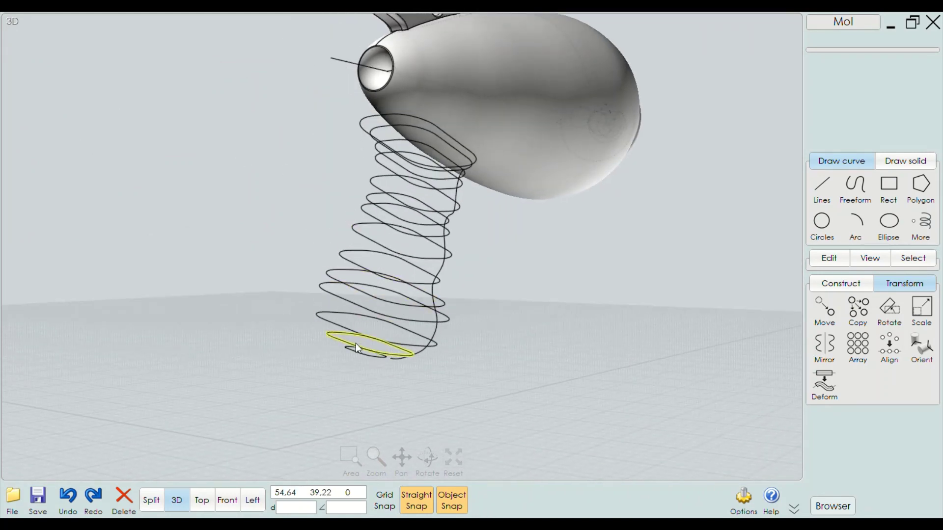
pyautogui.moveTo(479, 354); pyautogui.dragTo(494, 307, button='right')
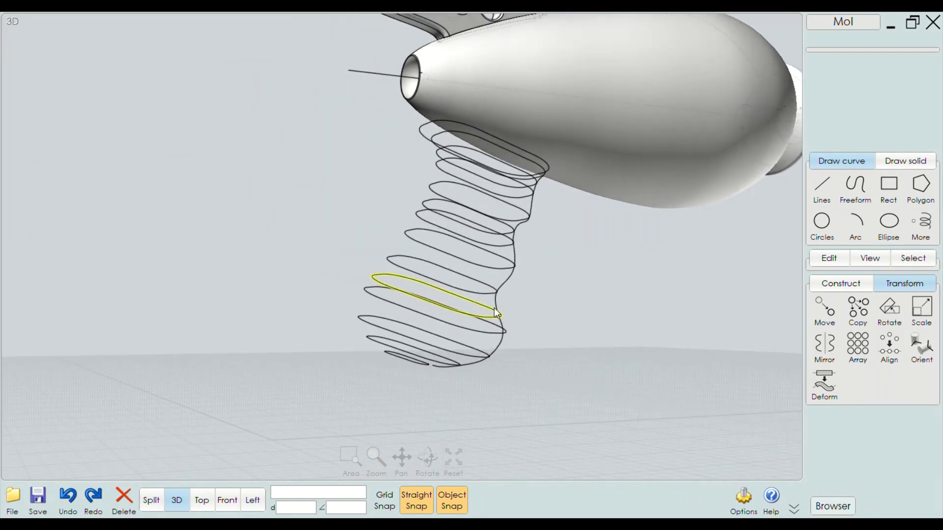
pyautogui.click(511, 278)
pyautogui.click(513, 273)
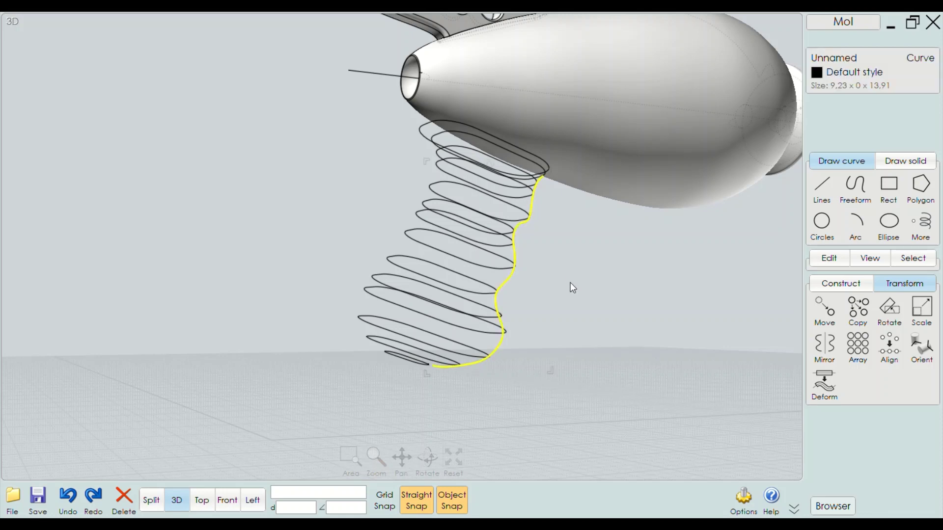
pyautogui.press('Delete')
# Box-select the 14 grip cross-sections and preview a Loft through them
pyautogui.moveTo(569, 299); pyautogui.dragTo(522, 207, button='right')
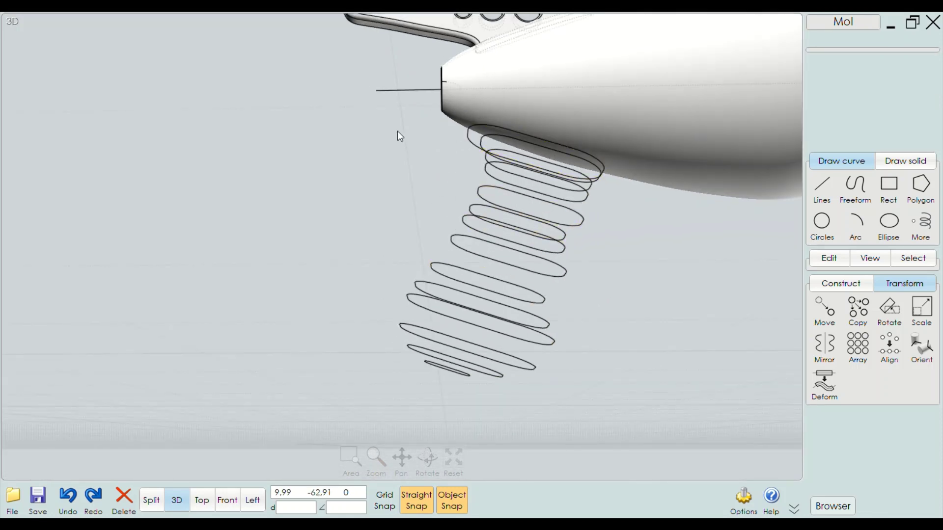
pyautogui.moveTo(359, 119)
pyautogui.mouseDown()
pyautogui.moveTo(571, 279)
pyautogui.moveTo(650, 413)
pyautogui.mouseUp()
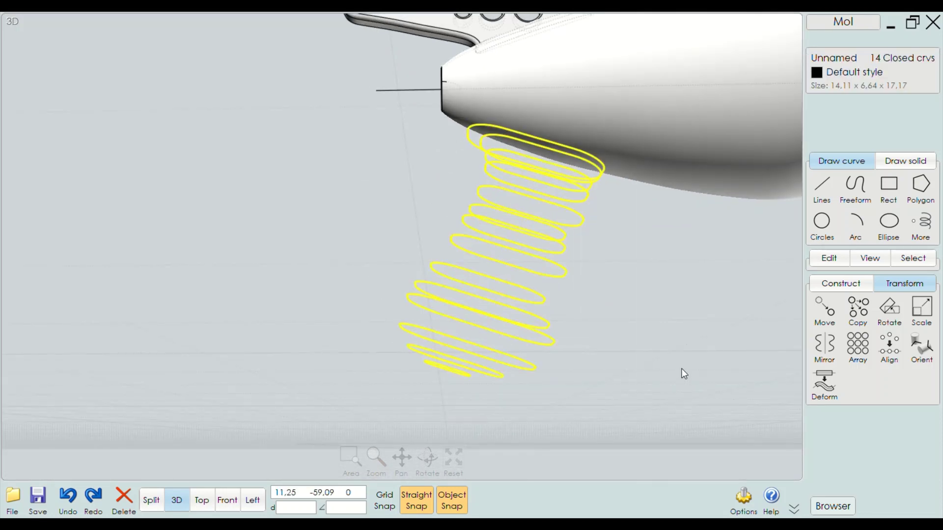
pyautogui.click(852, 287)
pyautogui.click(891, 361)
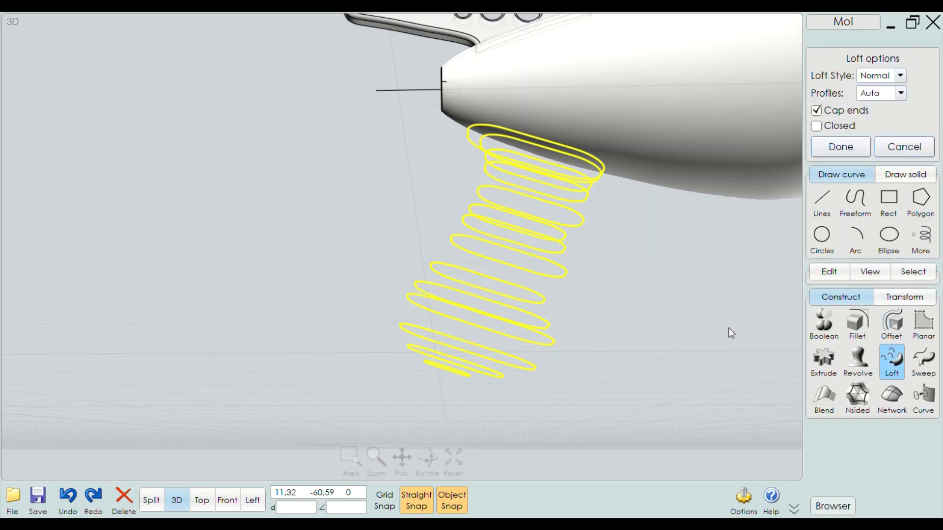
pyautogui.moveTo(610, 310)
pyautogui.mouseDown(button='right')
pyautogui.moveTo(770, 344)
pyautogui.moveTo(463, 311)
pyautogui.moveTo(632, 290)
pyautogui.moveTo(390, 286)
pyautogui.moveTo(322, 294)
pyautogui.moveTo(385, 193)
pyautogui.moveTo(486, 267)
pyautogui.moveTo(527, 244)
pyautogui.moveTo(704, 255)
pyautogui.moveTo(659, 264)
pyautogui.moveTo(729, 260)
pyautogui.moveTo(645, 258)
pyautogui.moveTo(486, 285)
pyautogui.mouseUp(button='right')
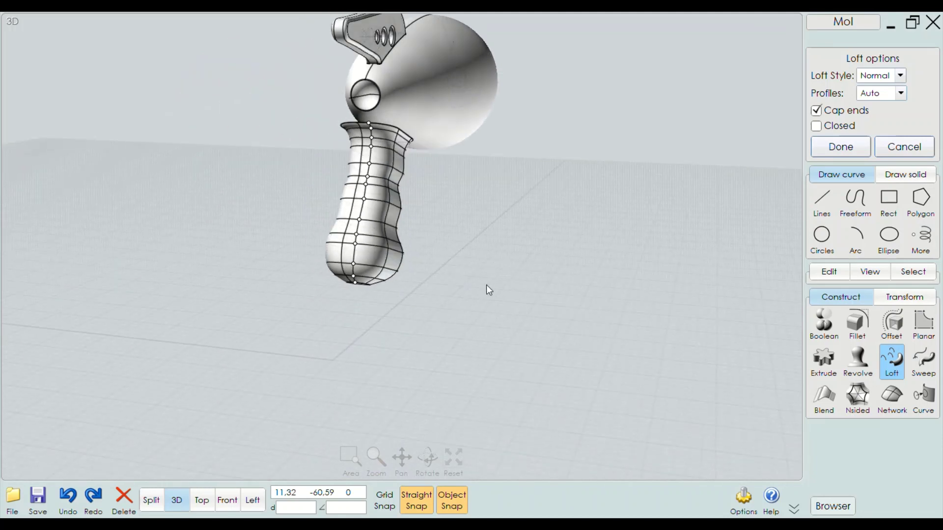
# Cancel the loft preview and box-select the 14 grip cross-section curves
pyautogui.press('Escape')
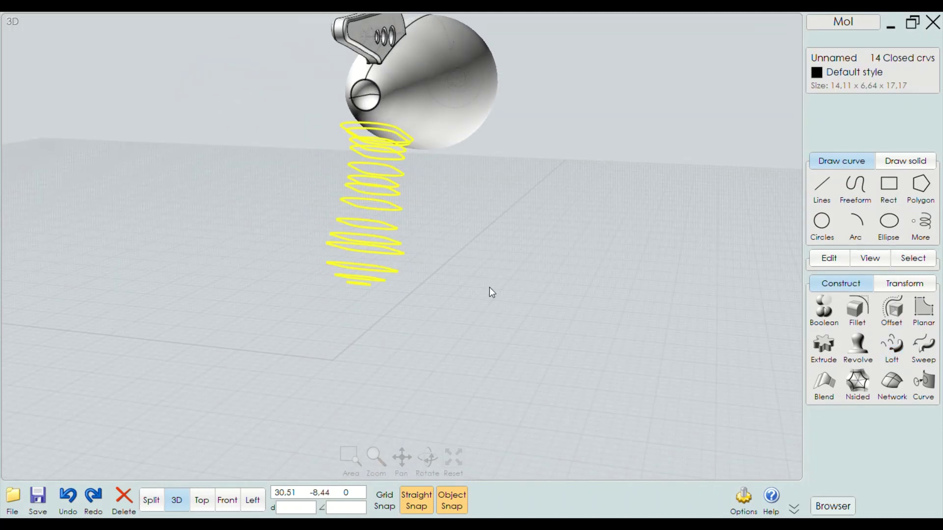
pyautogui.press('Escape')
pyautogui.moveTo(498, 297)
pyautogui.mouseDown(button='right')
pyautogui.moveTo(410, 279)
pyautogui.moveTo(470, 261)
pyautogui.moveTo(369, 235)
pyautogui.mouseUp(button='right')
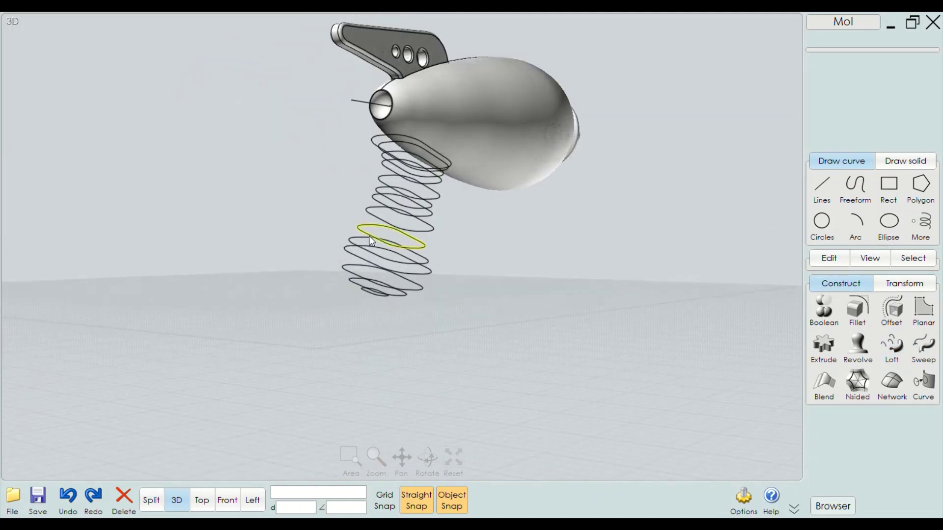
pyautogui.moveTo(575, 252)
pyautogui.mouseDown(button='right')
pyautogui.moveTo(494, 237)
pyautogui.moveTo(584, 178)
pyautogui.moveTo(331, 131)
pyautogui.mouseUp(button='right')
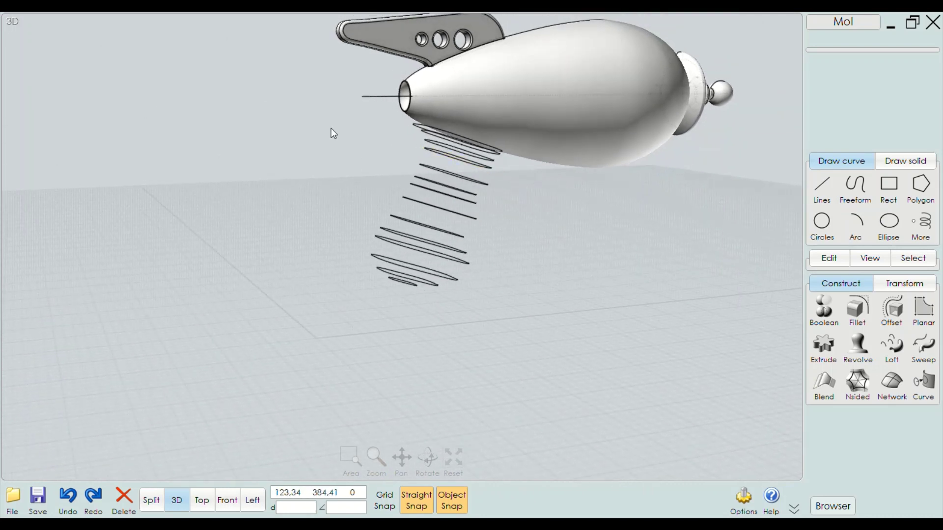
pyautogui.moveTo(324, 118)
pyautogui.mouseDown()
pyautogui.moveTo(365, 127)
pyautogui.moveTo(525, 279)
pyautogui.moveTo(530, 322)
pyautogui.mouseUp()
pyautogui.moveTo(530, 326); pyautogui.dragTo(553, 319, button='right')
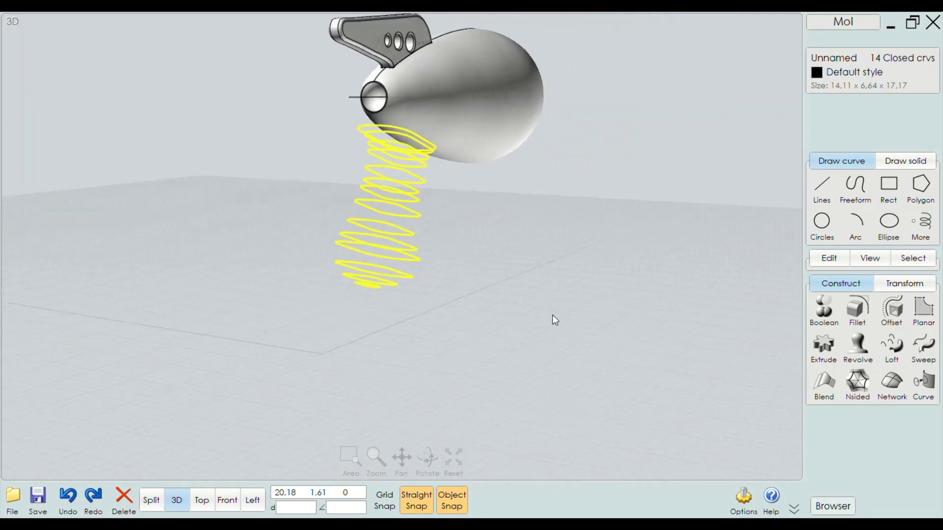
# Scale 1D the curves horizontally by 0.7 about their bounding-box centre
pyautogui.click(922, 286)
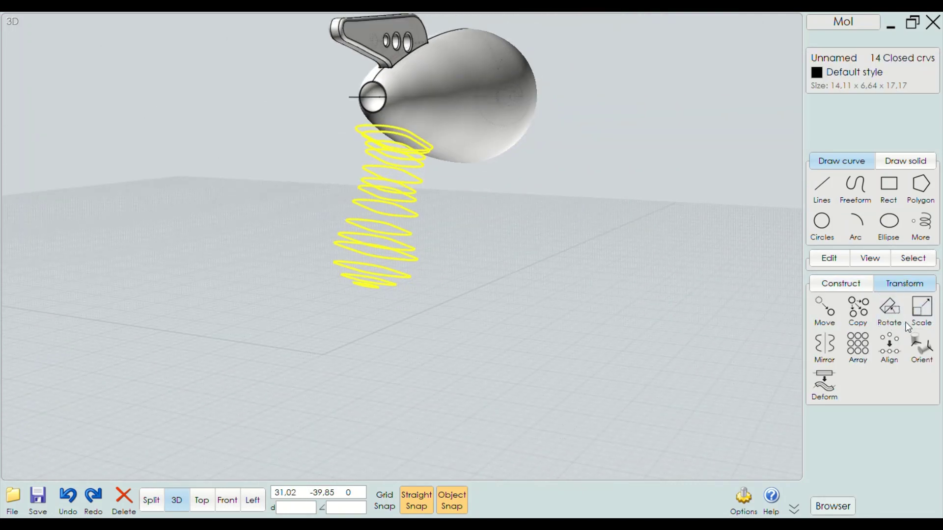
pyautogui.click(923, 309)
pyautogui.moveTo(697, 320); pyautogui.dragTo(580, 322, button='right')
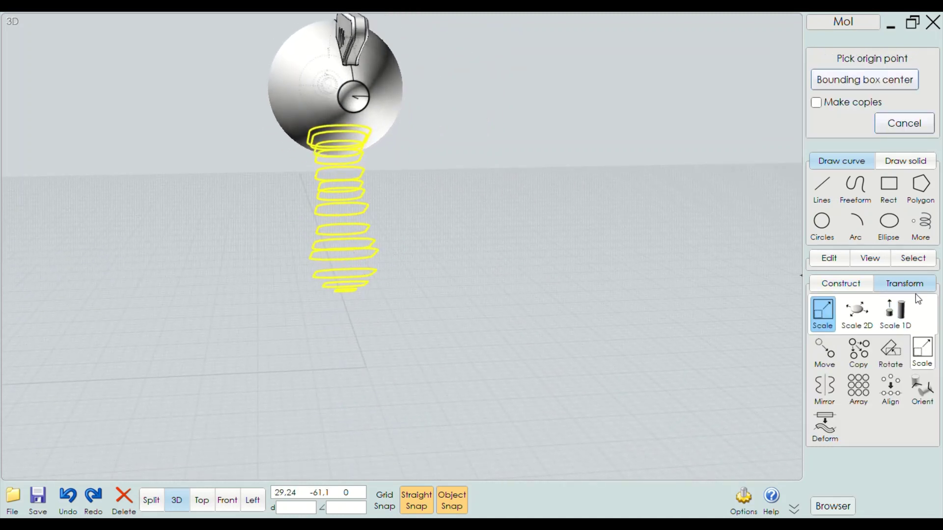
pyautogui.click(857, 312)
pyautogui.click(895, 312)
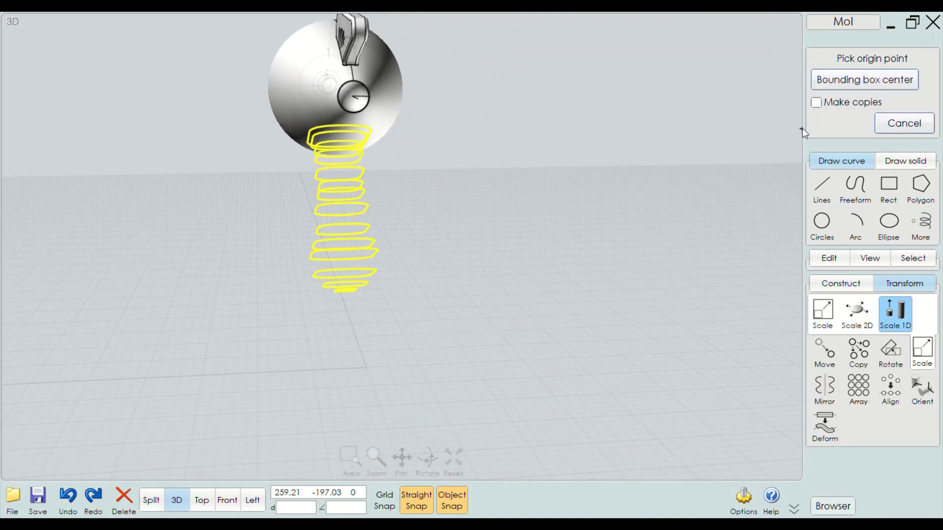
pyautogui.click(827, 81)
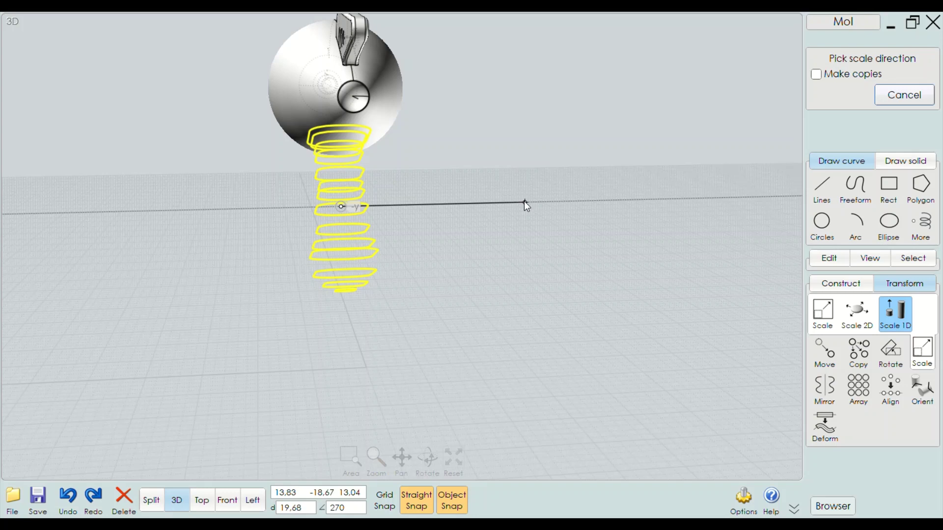
pyautogui.click(525, 202)
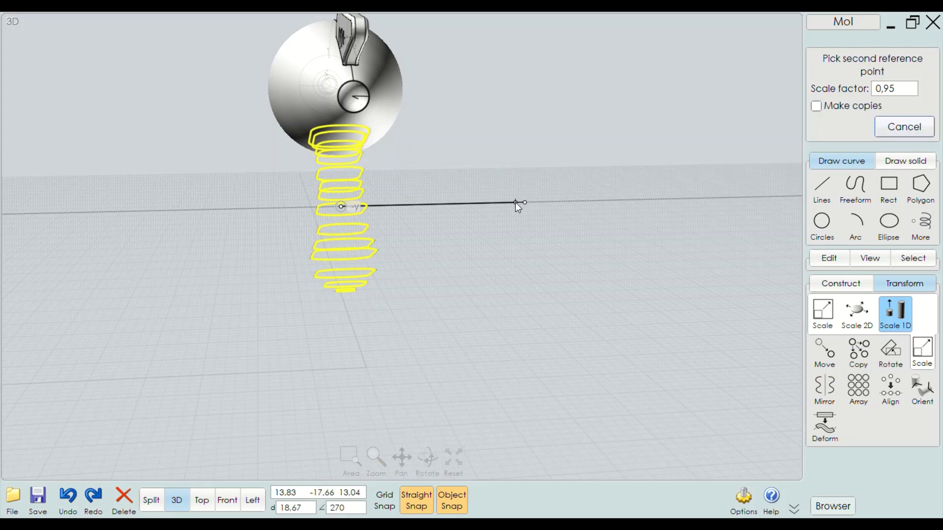
pyautogui.click(470, 208)
pyautogui.moveTo(532, 242)
pyautogui.mouseDown(button='right')
pyautogui.moveTo(385, 252)
pyautogui.moveTo(503, 246)
pyautogui.mouseUp(button='right')
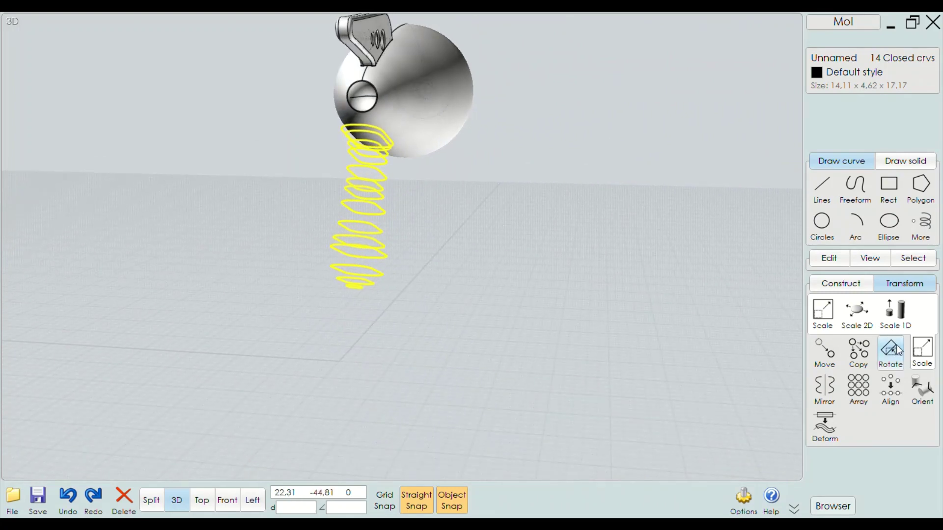
# Preview a loft through the flattened curves, then cancel it, keeping the curves
pyautogui.click(830, 280)
pyautogui.click(894, 359)
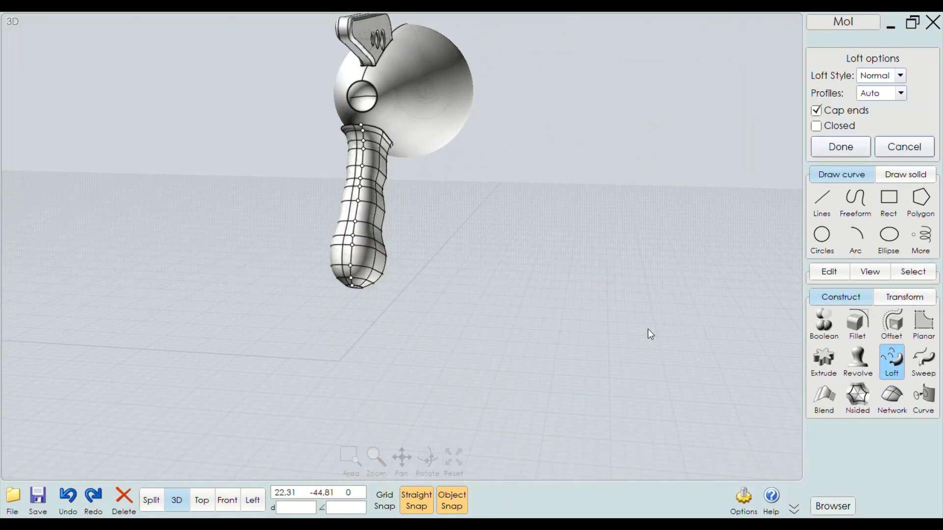
pyautogui.moveTo(647, 329)
pyautogui.mouseDown(button='right')
pyautogui.moveTo(456, 294)
pyautogui.moveTo(745, 306)
pyautogui.moveTo(464, 316)
pyautogui.moveTo(391, 270)
pyautogui.moveTo(597, 276)
pyautogui.moveTo(542, 265)
pyautogui.moveTo(539, 296)
pyautogui.moveTo(563, 307)
pyautogui.moveTo(452, 282)
pyautogui.moveTo(443, 252)
pyautogui.moveTo(476, 283)
pyautogui.moveTo(694, 252)
pyautogui.mouseUp(button='right')
pyautogui.scroll(-3, 540, 267)
pyautogui.scroll(3, 426, 244)
pyautogui.press('Escape')
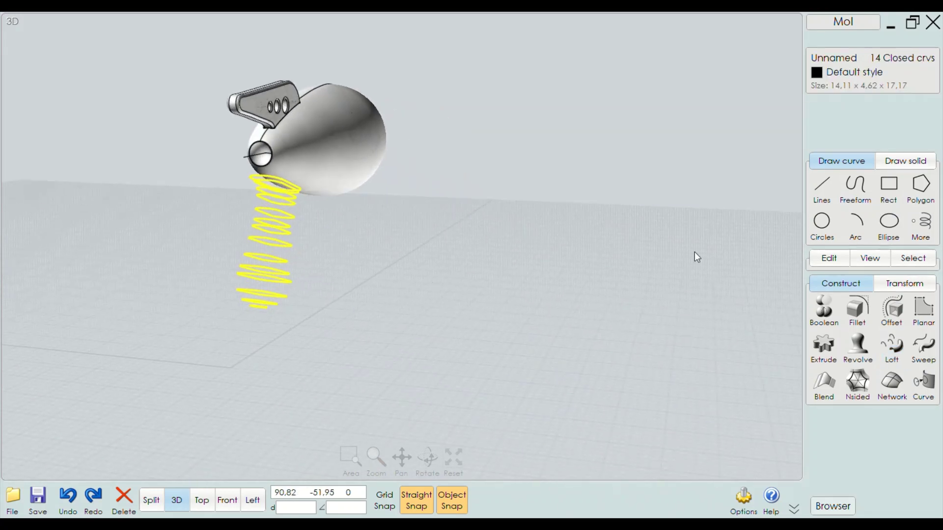
# Scale the grip curves in one direction, horizontally, by a factor of 0.95
pyautogui.click(919, 290)
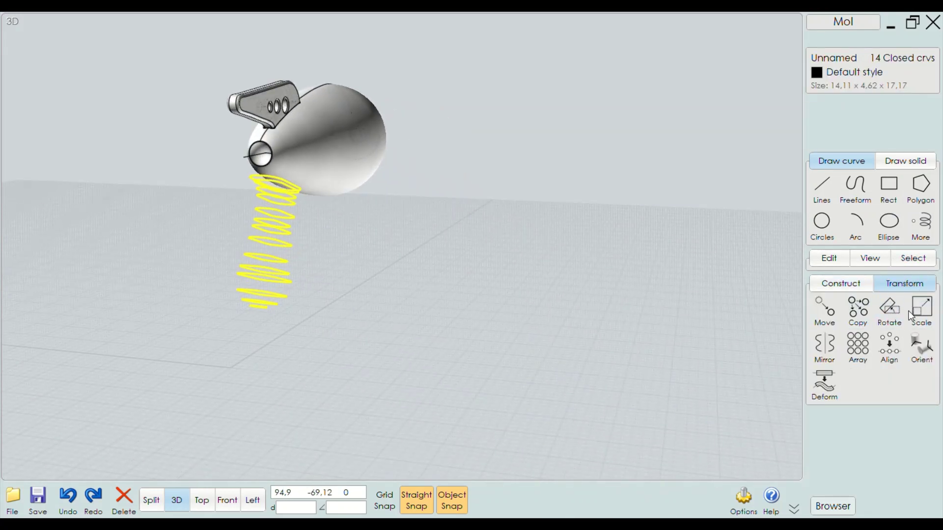
pyautogui.click(922, 310)
pyautogui.click(895, 312)
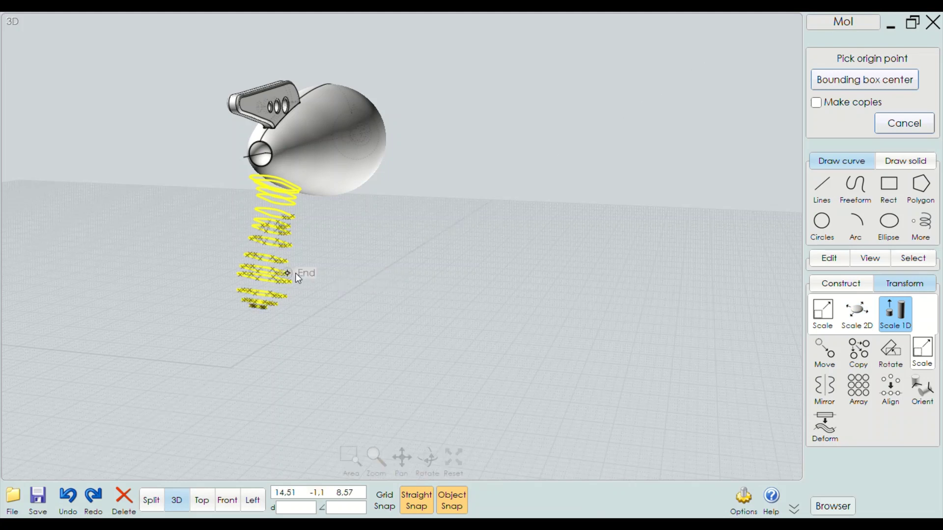
pyautogui.moveTo(297, 274); pyautogui.dragTo(322, 276, button='right')
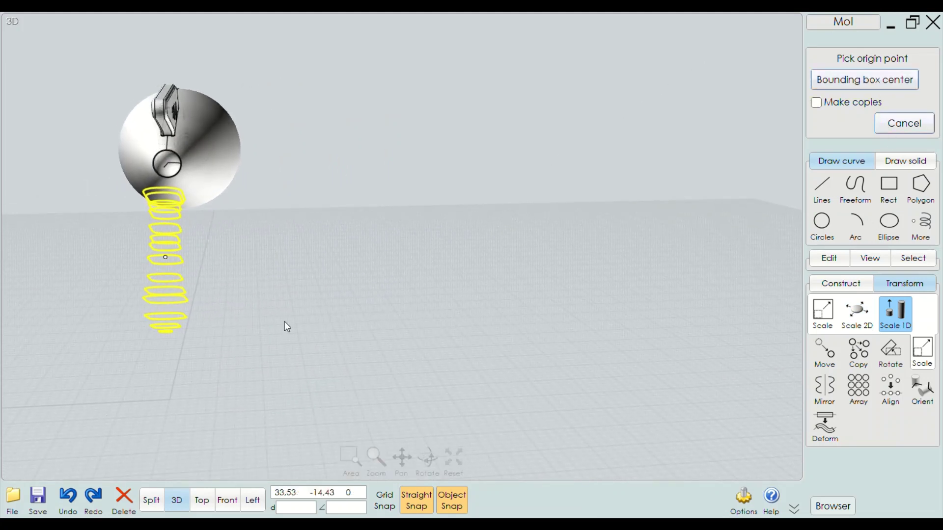
pyautogui.click(164, 251)
pyautogui.scroll(2, 340, 292)
pyautogui.scroll(3, 204, 272)
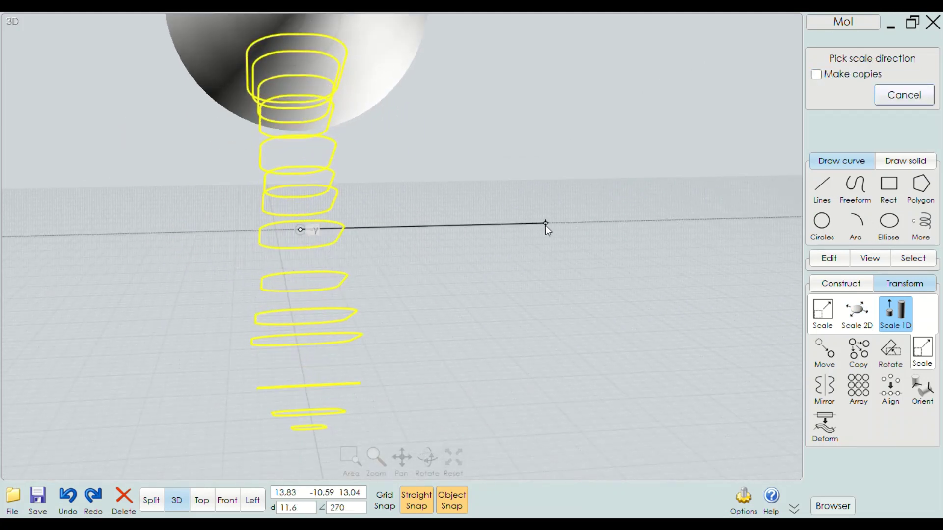
pyautogui.click(545, 224)
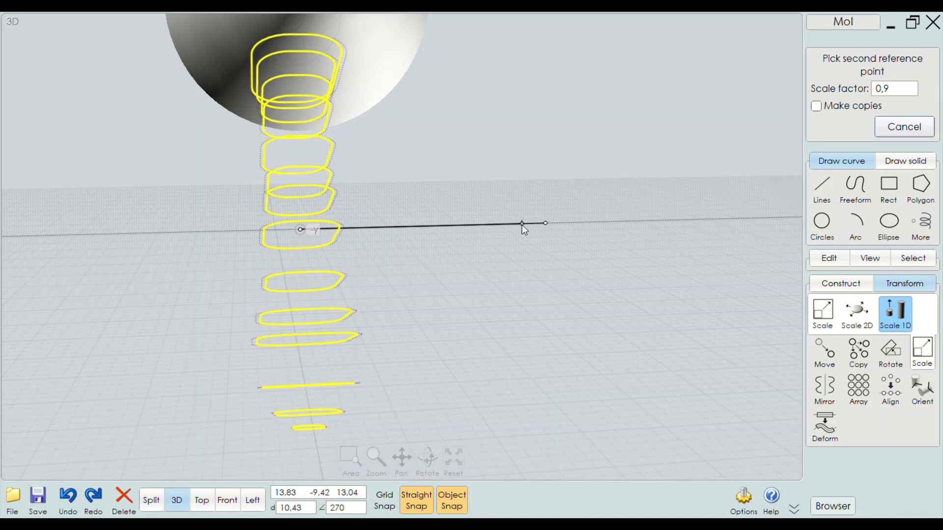
pyautogui.press('BackSpace')
pyautogui.write('95')
pyautogui.press('Return')
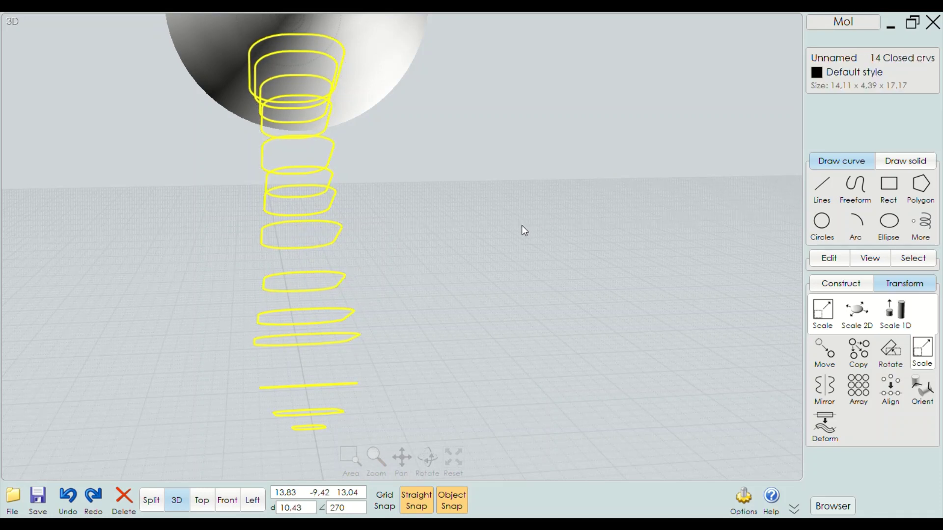
# Loft the curves into a capped solid grip and accept it with Done
pyautogui.moveTo(394, 170); pyautogui.dragTo(409, 257, button='right')
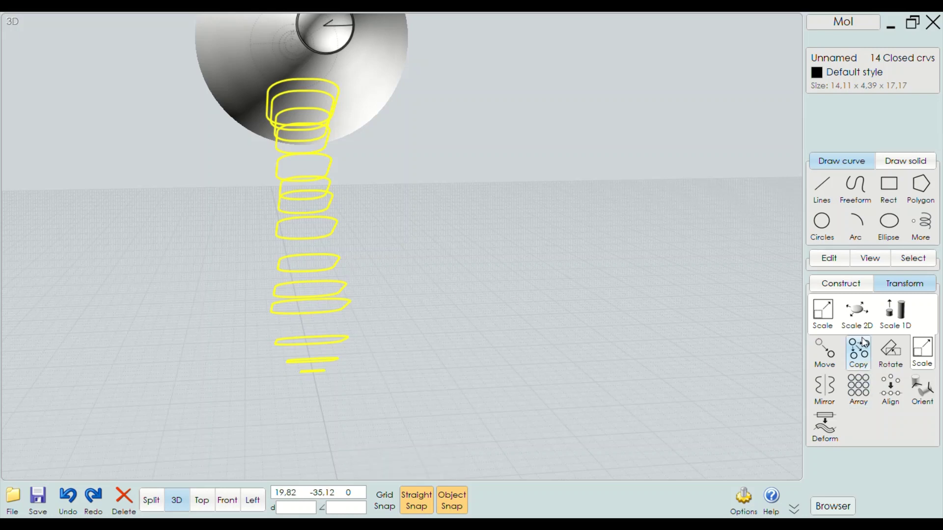
pyautogui.click(841, 285)
pyautogui.click(892, 355)
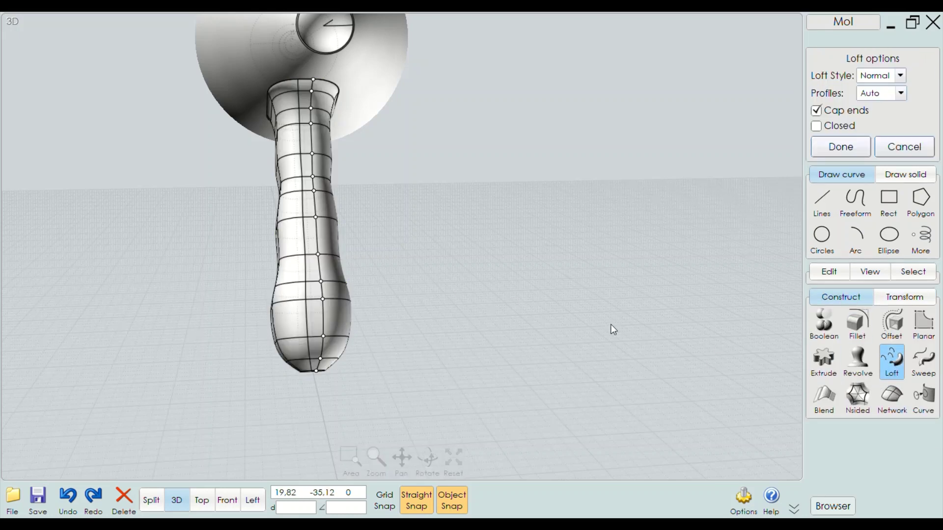
pyautogui.moveTo(611, 324); pyautogui.dragTo(547, 313, button='right')
pyautogui.scroll(-5, 547, 314)
pyautogui.moveTo(441, 317)
pyautogui.mouseDown(button='right')
pyautogui.moveTo(603, 311)
pyautogui.moveTo(530, 311)
pyautogui.mouseUp(button='right')
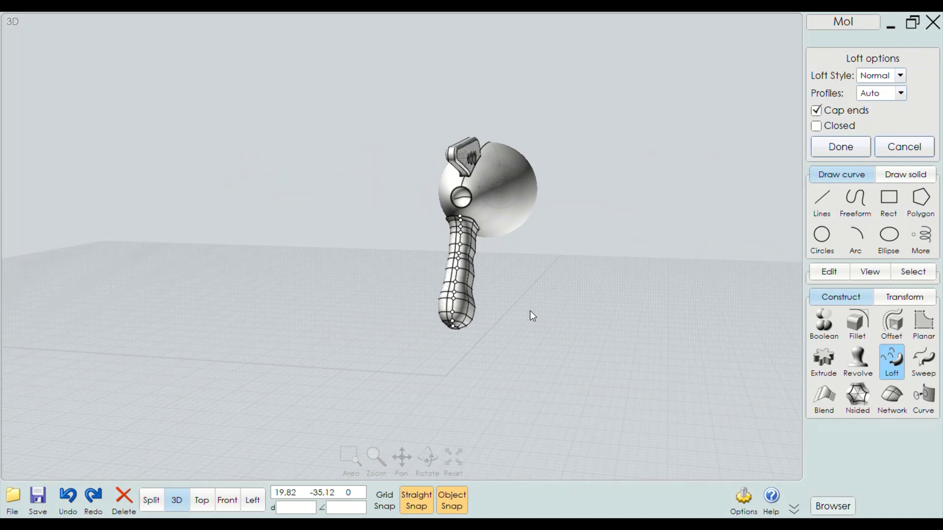
pyautogui.click(842, 146)
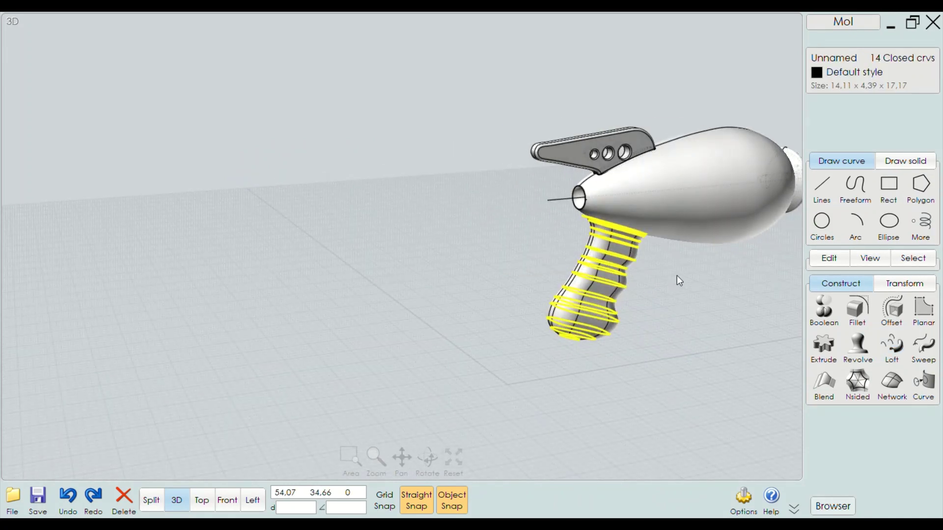
# Switch to the four-view Split layout and zoom in on the grip
pyautogui.click(677, 276)
pyautogui.moveTo(673, 289)
pyautogui.mouseDown(button='right')
pyautogui.moveTo(469, 204)
pyautogui.moveTo(547, 204)
pyautogui.moveTo(659, 223)
pyautogui.moveTo(474, 195)
pyautogui.mouseUp(button='right')
pyautogui.scroll(1, 474, 195)
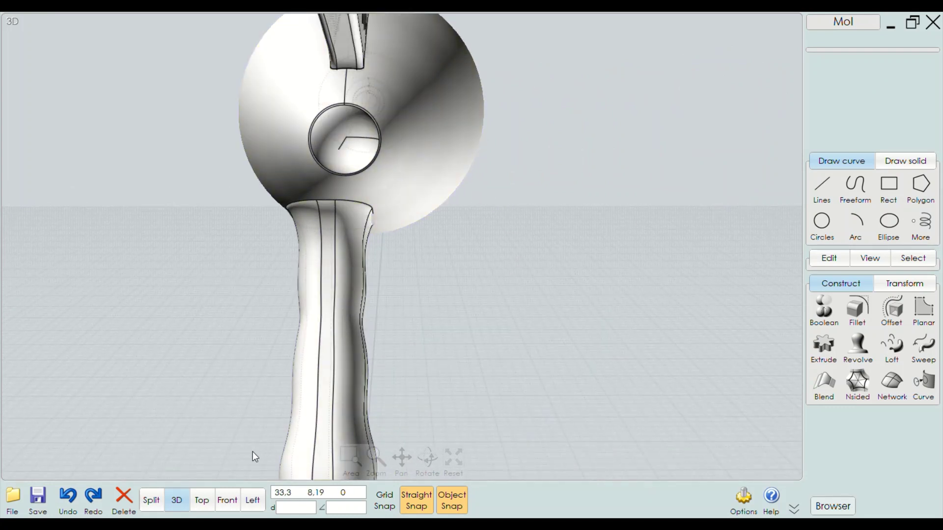
pyautogui.click(231, 500)
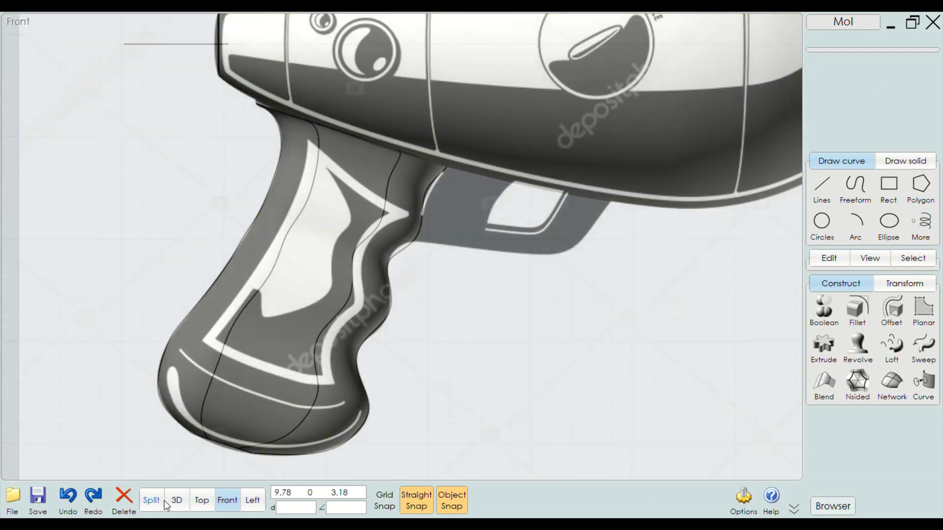
pyautogui.click(151, 500)
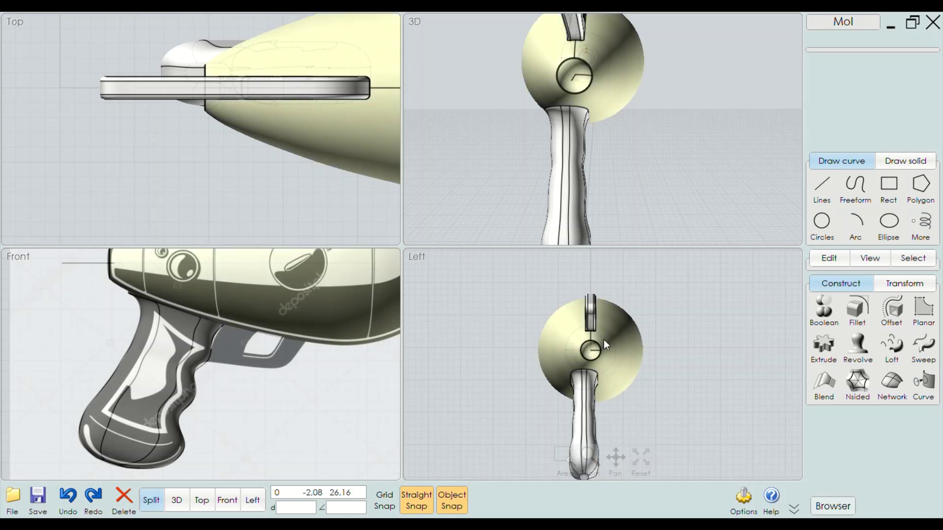
pyautogui.click(605, 302)
pyautogui.scroll(2, 617, 363)
pyautogui.scroll(-3, 633, 293)
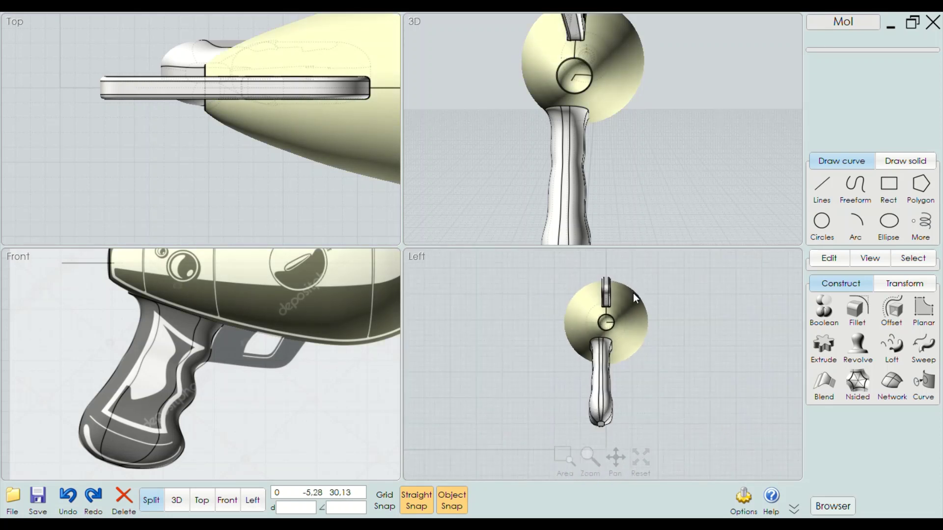
pyautogui.scroll(2, 613, 389)
# Drag the grip sideways in the Left view so it sits centred under the body
pyautogui.click(608, 374)
pyautogui.scroll(2, 651, 344)
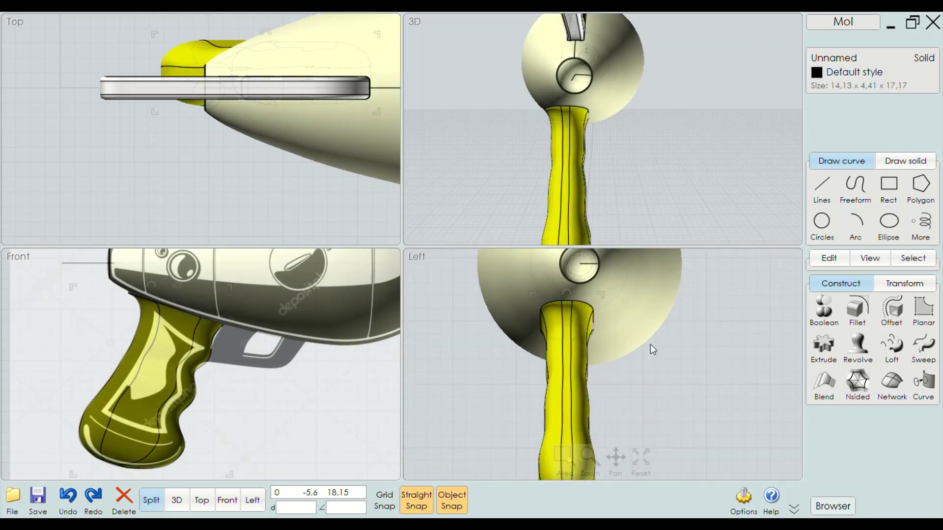
pyautogui.scroll(-1, 624, 402)
pyautogui.scroll(2, 588, 302)
pyautogui.scroll(3, 575, 290)
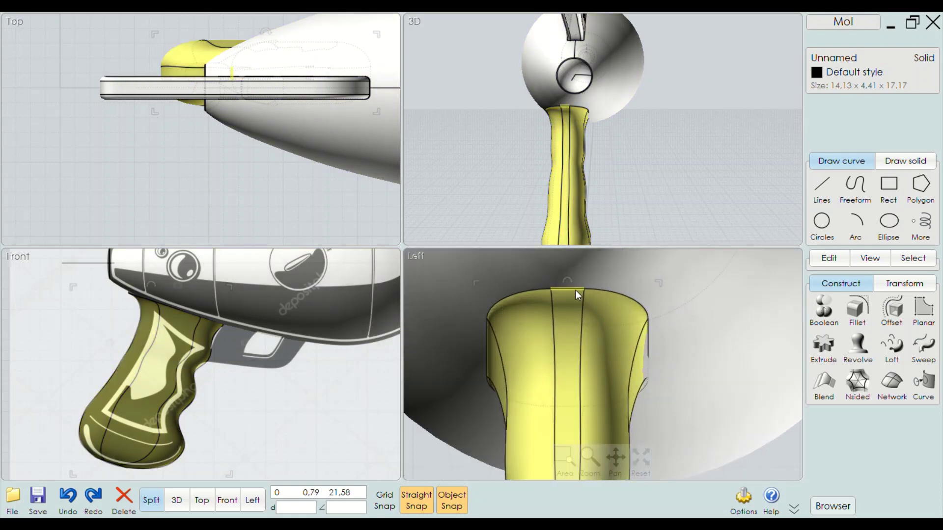
pyautogui.moveTo(568, 290); pyautogui.dragTo(603, 293)
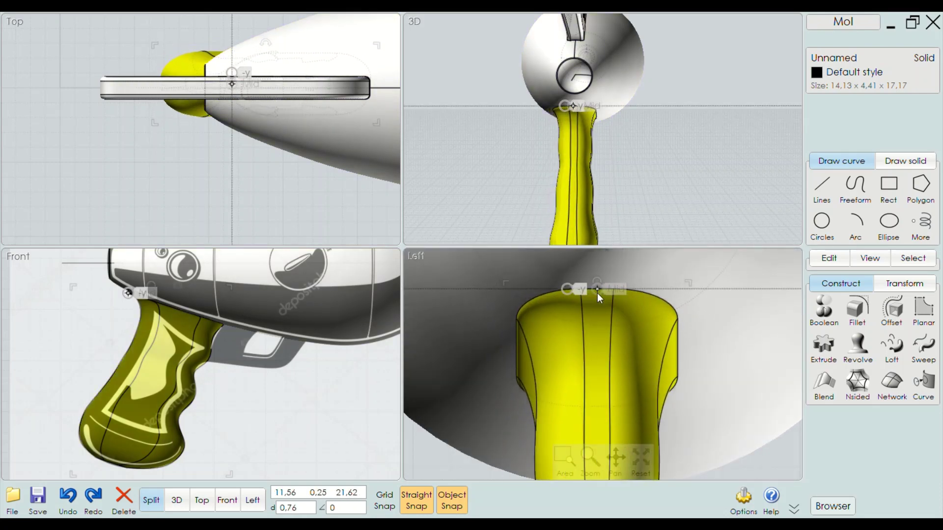
pyautogui.scroll(-3, 536, 301)
pyautogui.scroll(-3, 651, 397)
pyautogui.click(650, 396)
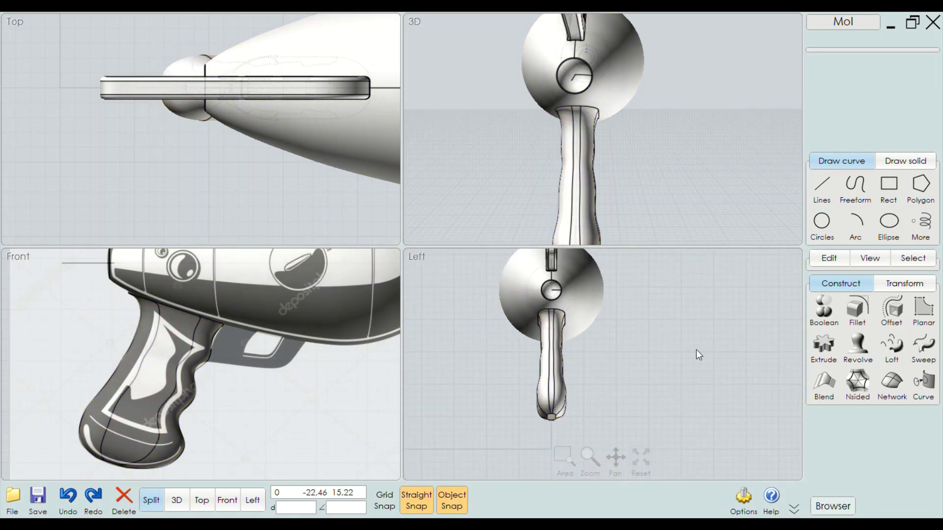
# In the single 3D view, select the thin strip face under the body and begin extruding it
pyautogui.click(177, 501)
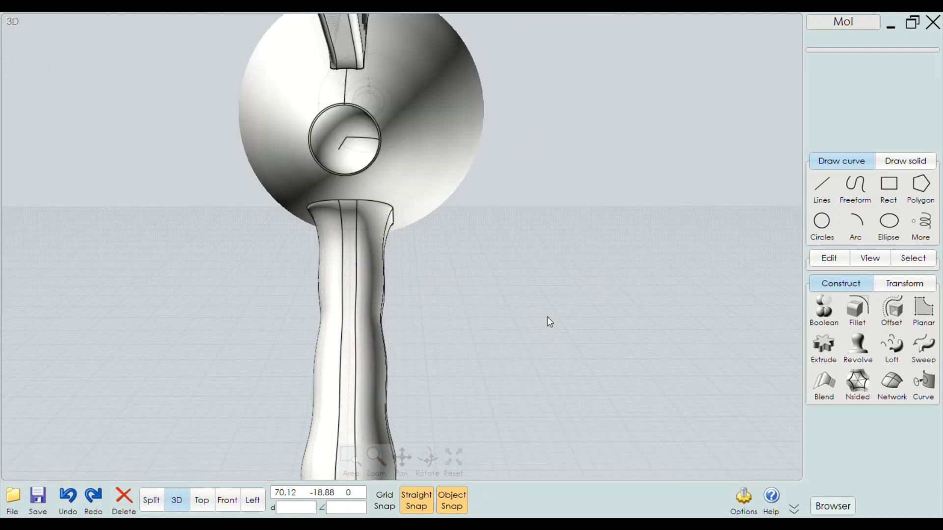
pyautogui.moveTo(547, 317)
pyautogui.mouseDown(button='right')
pyautogui.moveTo(489, 319)
pyautogui.moveTo(562, 297)
pyautogui.moveTo(225, 265)
pyautogui.mouseUp(button='right')
pyautogui.scroll(-3, 488, 297)
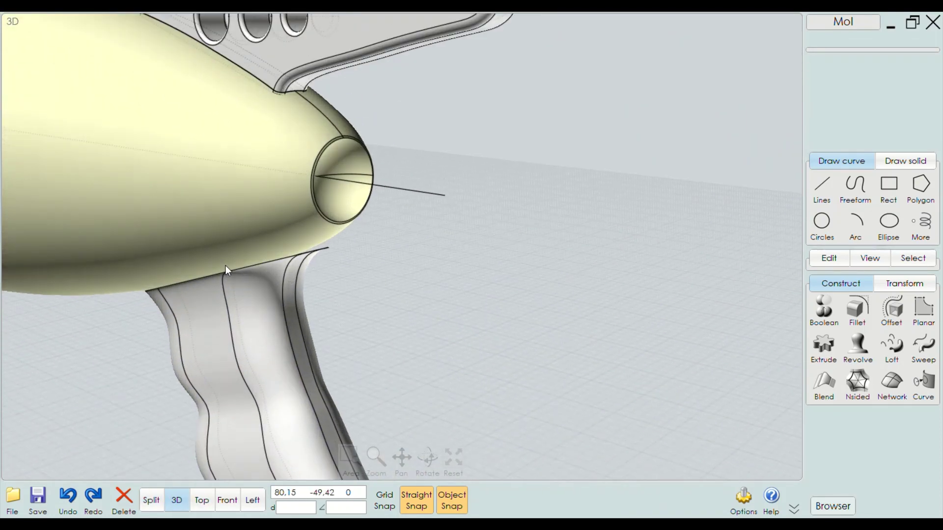
pyautogui.click(282, 292)
pyautogui.moveTo(283, 289)
pyautogui.mouseDown(button='right')
pyautogui.moveTo(305, 310)
pyautogui.moveTo(273, 275)
pyautogui.moveTo(216, 282)
pyautogui.moveTo(461, 295)
pyautogui.moveTo(366, 292)
pyautogui.mouseUp(button='right')
pyautogui.scroll(-3, 494, 303)
pyautogui.scroll(3, 494, 302)
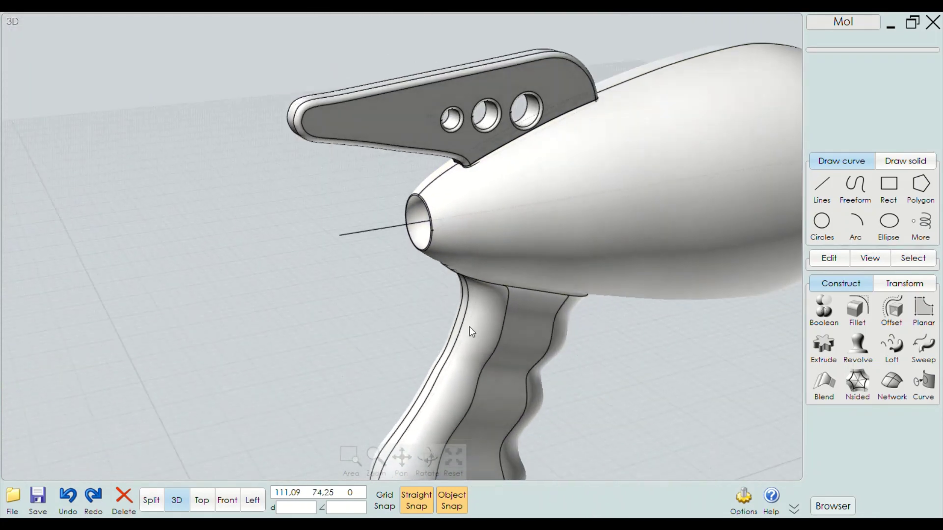
pyautogui.scroll(2, 492, 281)
pyautogui.scroll(2, 492, 281)
pyautogui.click(488, 269)
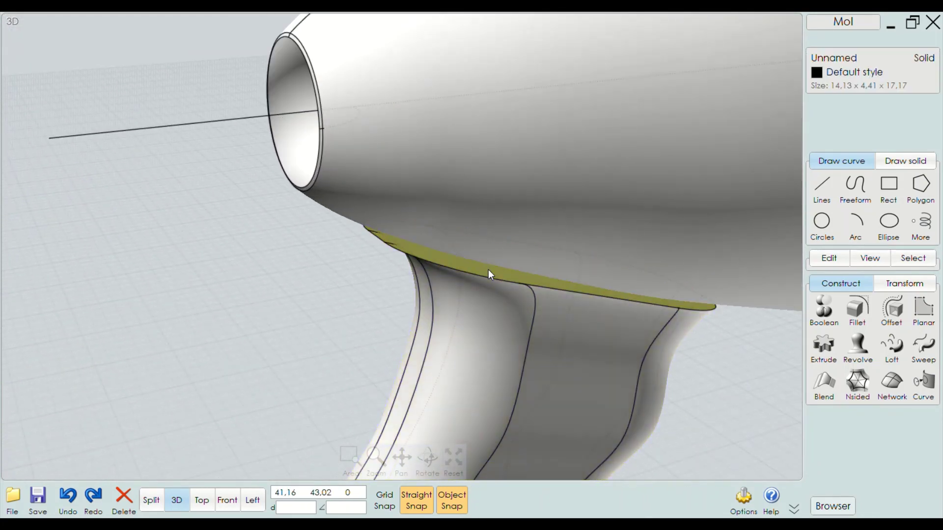
pyautogui.click(824, 346)
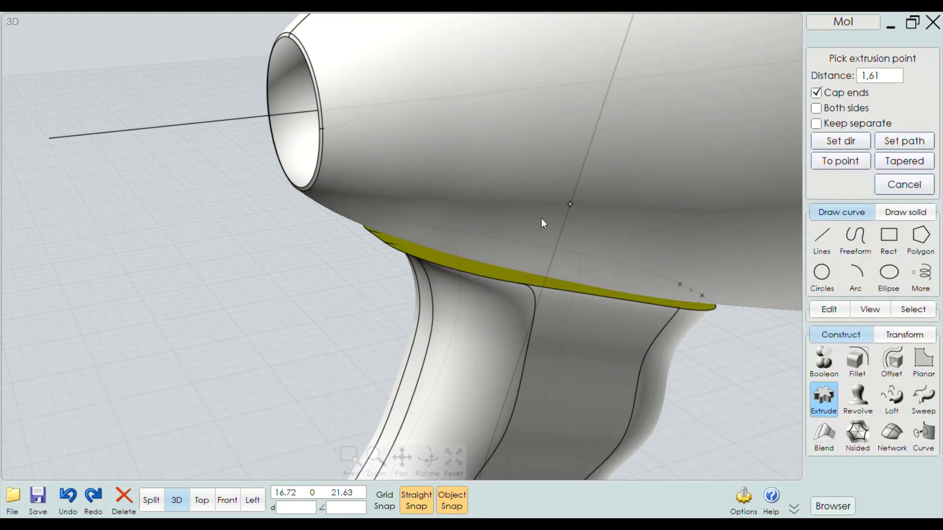
# Finish the strip extrusion at the Front-view depth, then extrude the new face 1.15 into a plate
pyautogui.moveTo(450, 197); pyautogui.dragTo(441, 205, button='right')
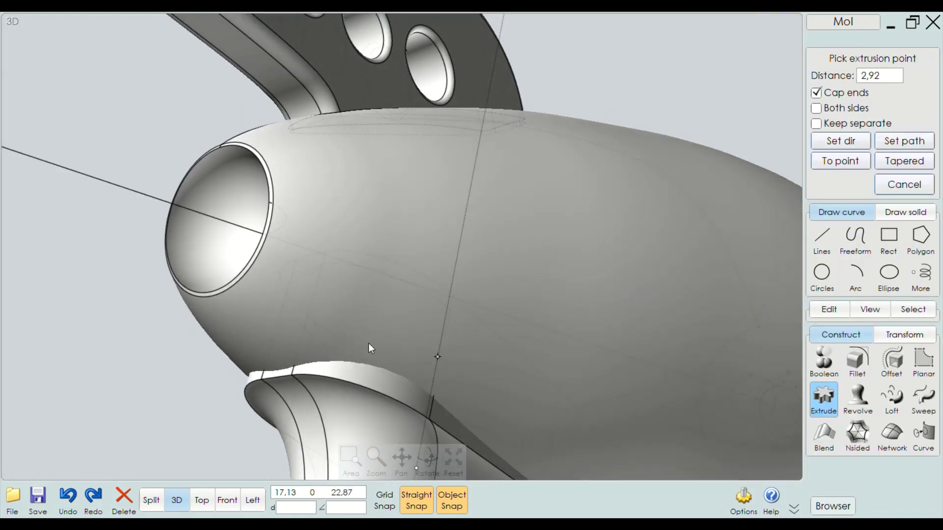
pyautogui.click(227, 501)
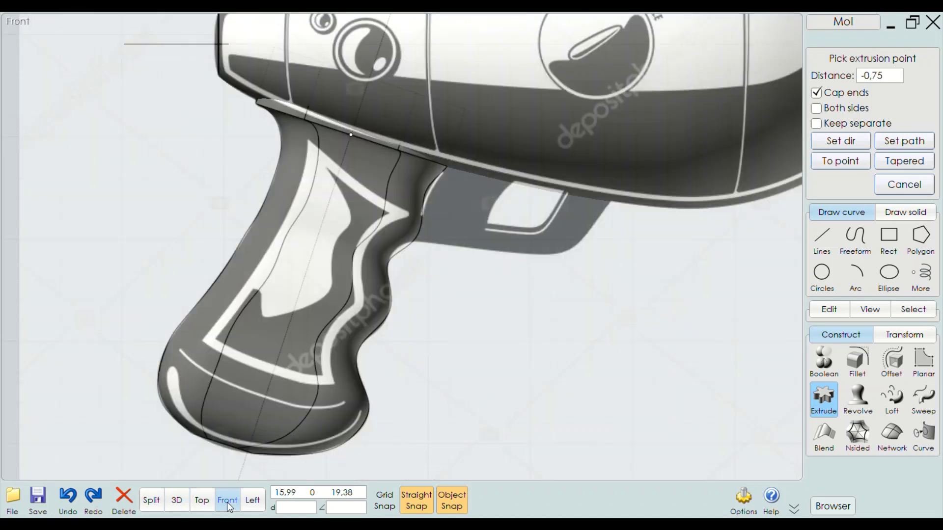
pyautogui.scroll(2, 332, 88)
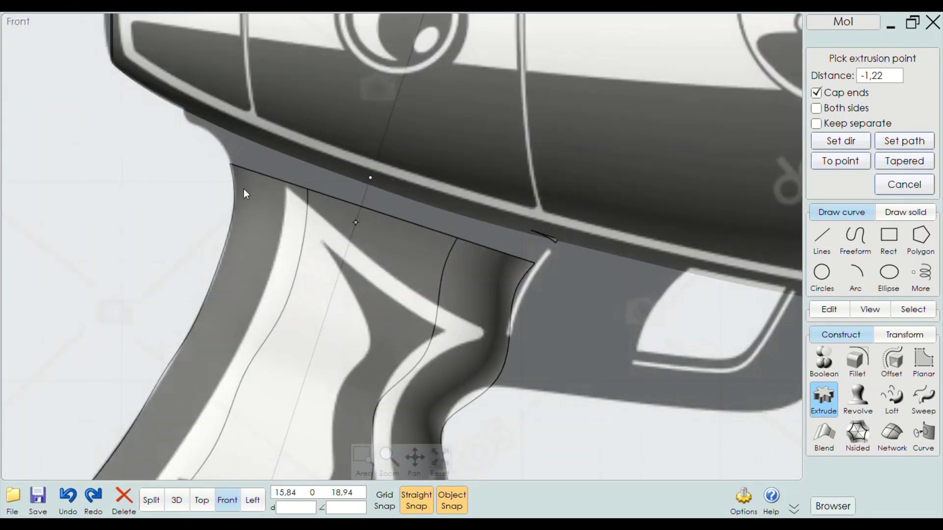
pyautogui.click(468, 123)
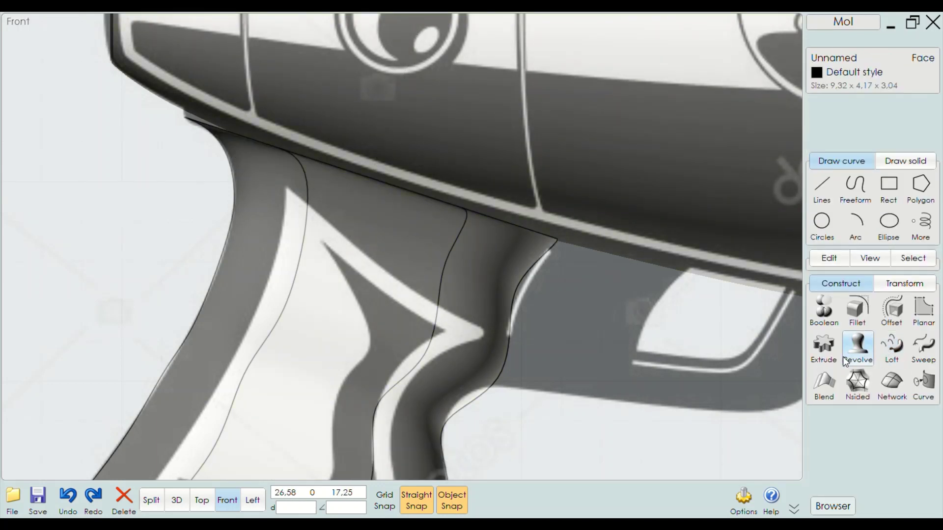
pyautogui.click(831, 348)
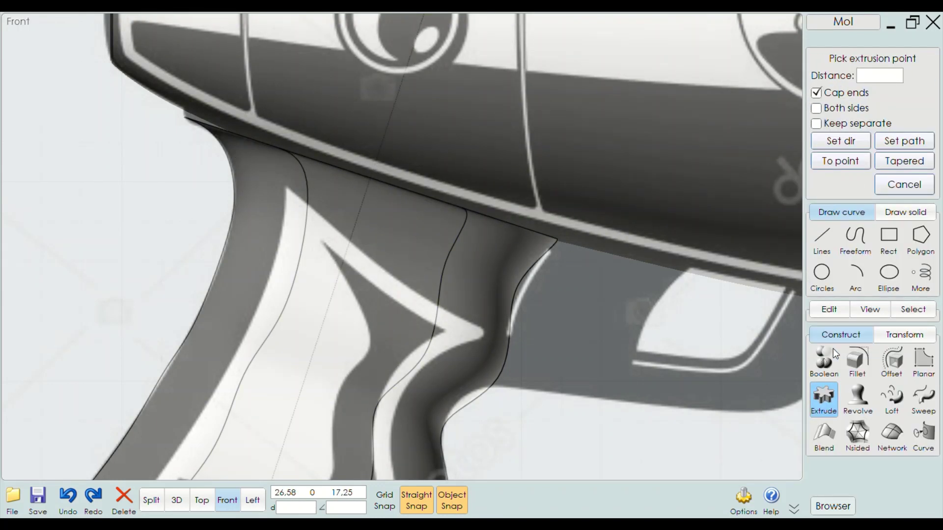
pyautogui.click(371, 130)
pyautogui.scroll(-3, 255, 189)
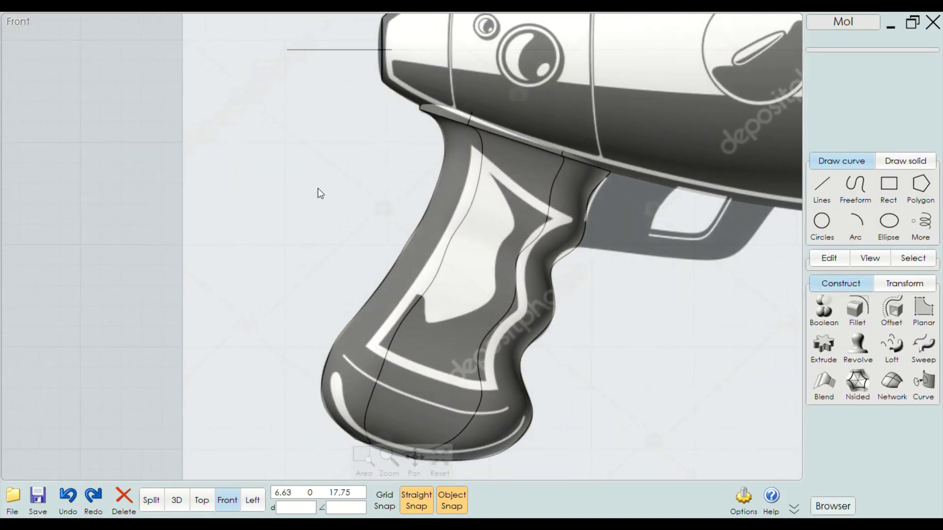
# Inspect the new plate from several angles and against the front reference image
pyautogui.click(177, 500)
pyautogui.moveTo(234, 438)
pyautogui.mouseDown(button='right')
pyautogui.moveTo(269, 369)
pyautogui.moveTo(187, 380)
pyautogui.mouseUp(button='right')
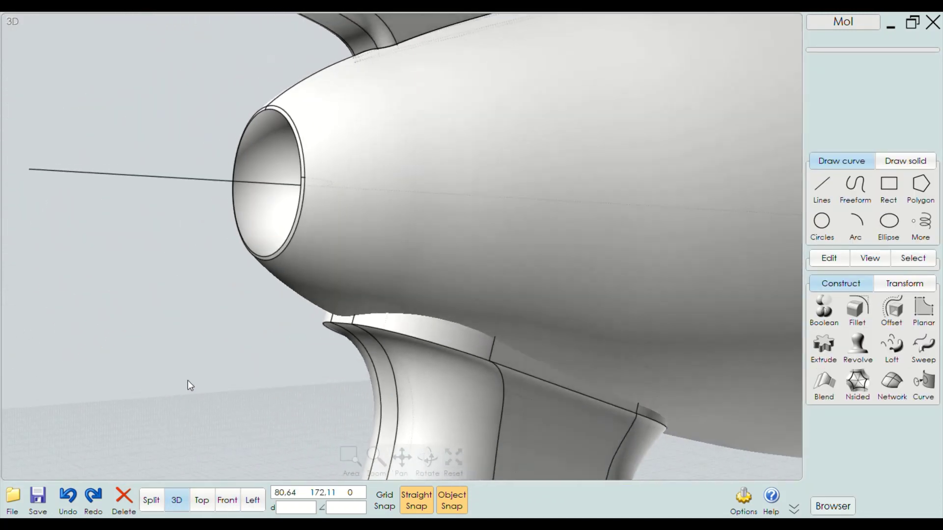
pyautogui.scroll(-5, 186, 359)
pyautogui.moveTo(184, 339)
pyautogui.mouseDown(button='right')
pyautogui.moveTo(392, 393)
pyautogui.moveTo(365, 390)
pyautogui.mouseUp(button='right')
pyautogui.scroll(-2, 332, 343)
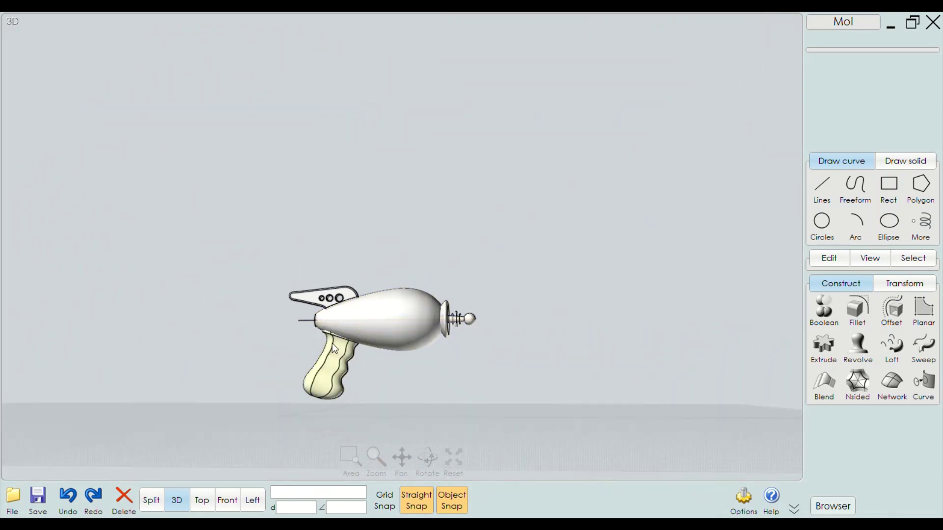
pyautogui.scroll(2, 332, 343)
pyautogui.scroll(3, 351, 399)
pyautogui.moveTo(311, 374)
pyautogui.mouseDown(button='right')
pyautogui.moveTo(578, 377)
pyautogui.moveTo(415, 385)
pyautogui.moveTo(262, 467)
pyautogui.mouseUp(button='right')
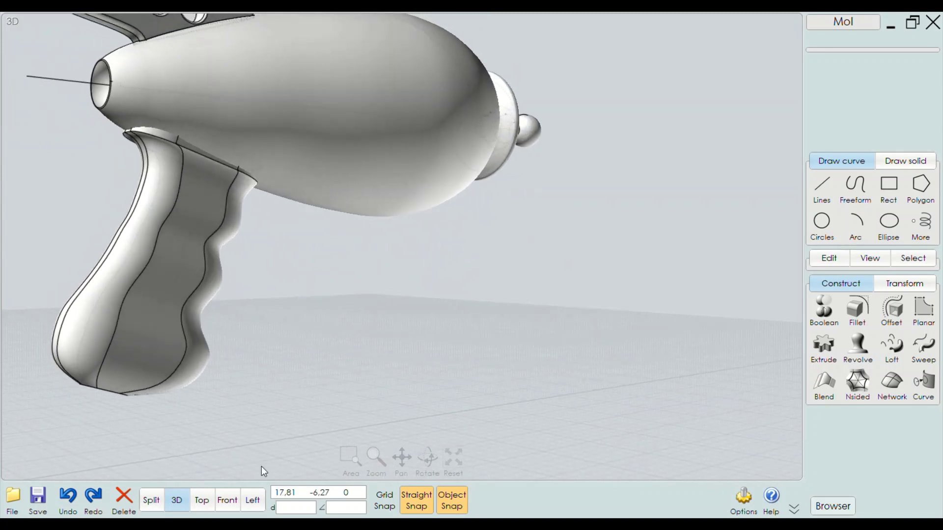
pyautogui.click(230, 502)
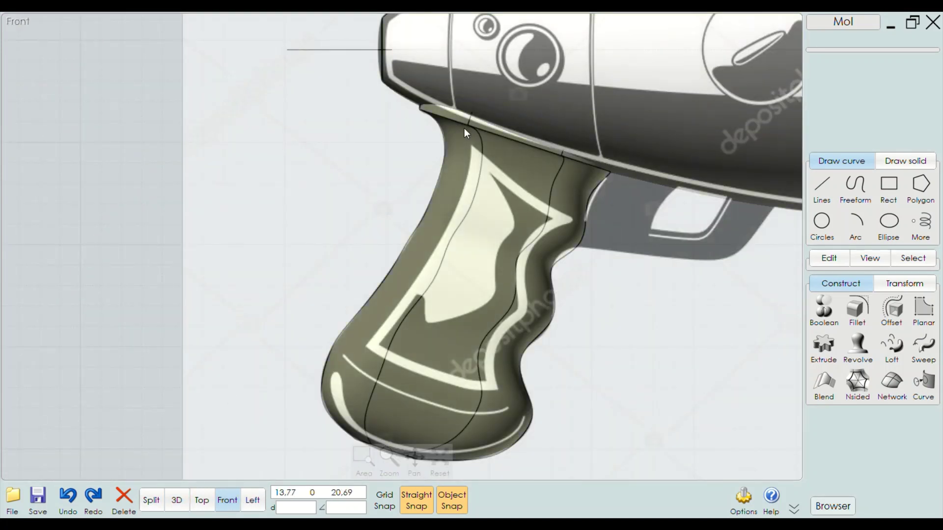
pyautogui.scroll(-5, 367, 230)
pyautogui.click(175, 501)
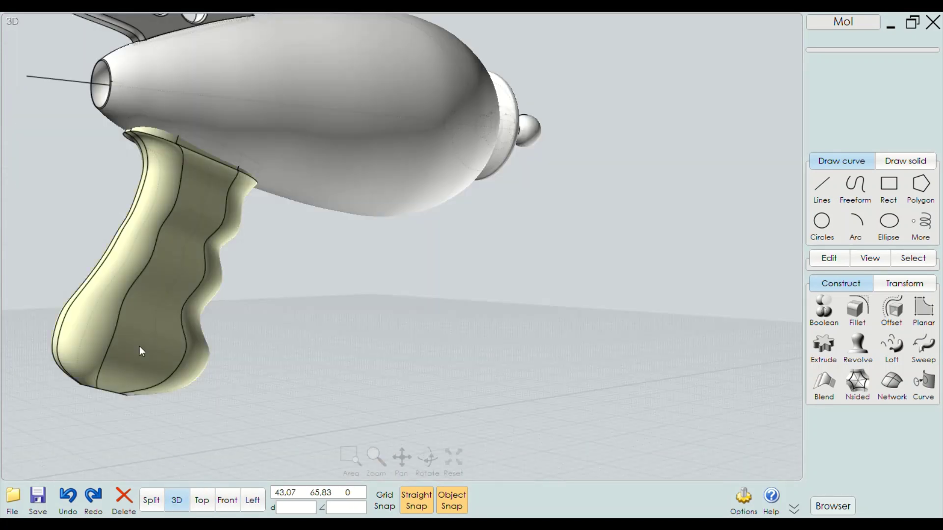
pyautogui.moveTo(139, 349); pyautogui.dragTo(221, 343, button='right')
pyautogui.scroll(-3, 411, 255)
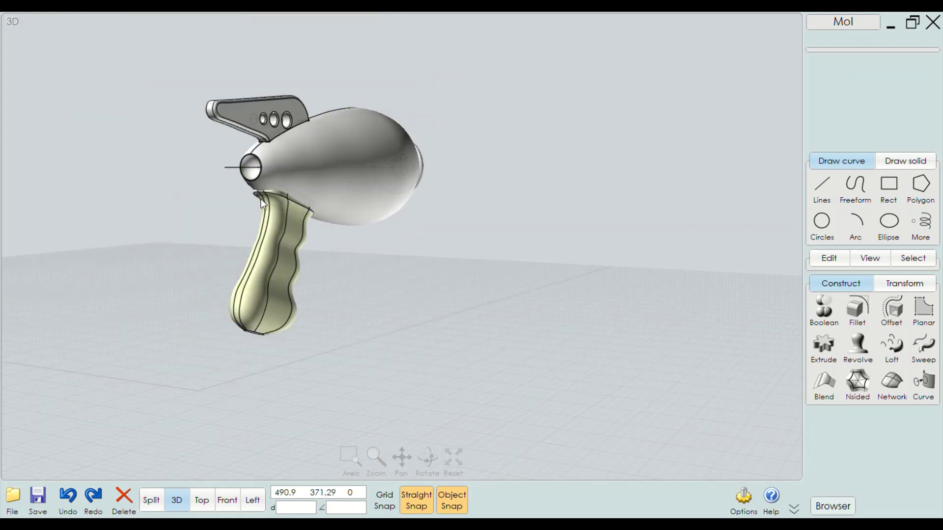
pyautogui.scroll(2, 274, 251)
# Delete the old grip solid while keeping its section curves
pyautogui.click(294, 308)
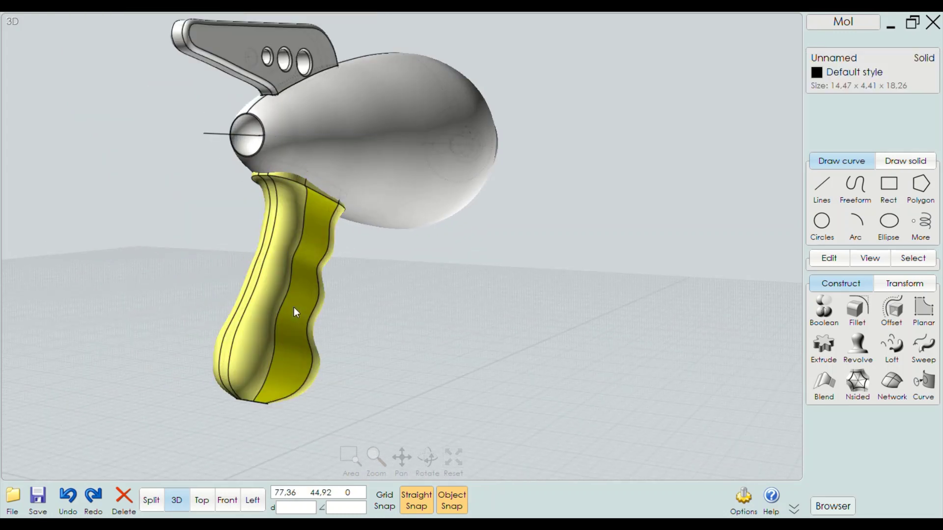
pyautogui.click(366, 303)
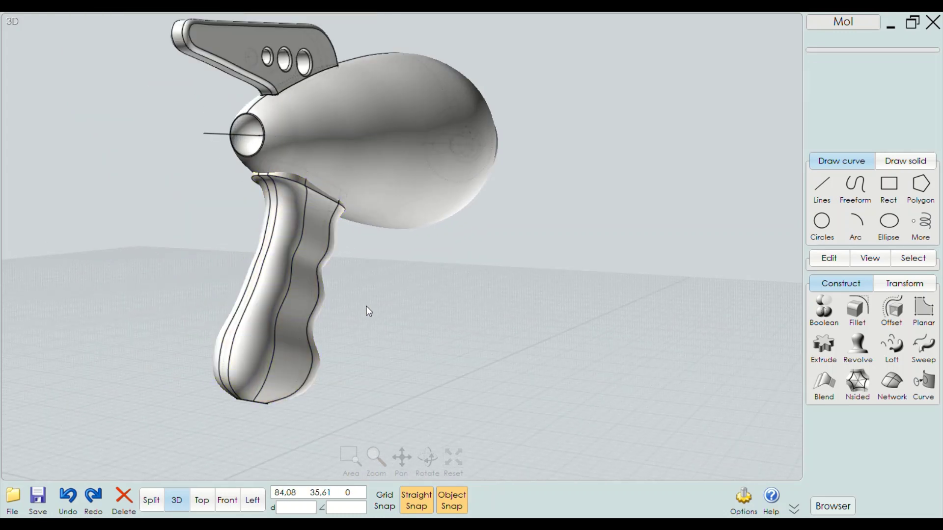
pyautogui.hotkey('ctrl', 'z')
pyautogui.hotkey('ctrl', 'z')
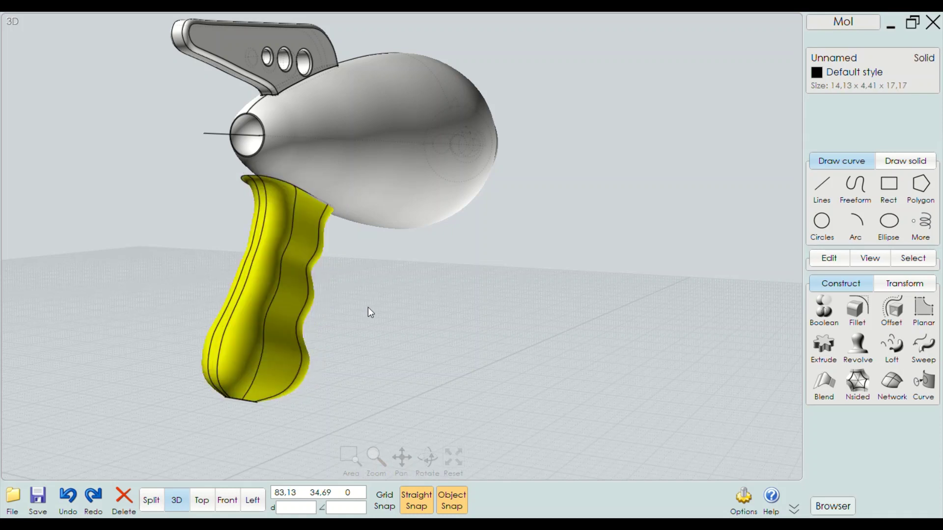
pyautogui.hotkey('ctrl', 'z')
pyautogui.hotkey('ctrl', 'z')
pyautogui.click(369, 310)
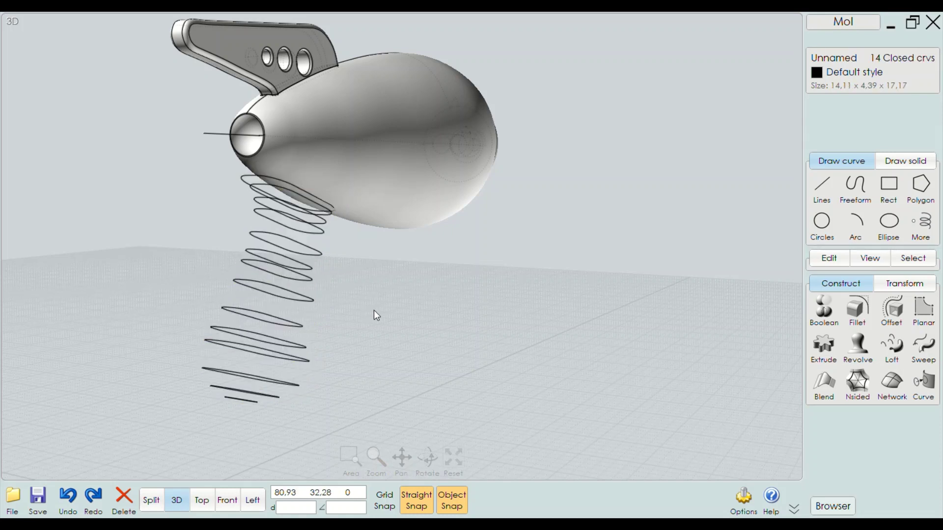
# Loft the 14 grip section curves with the Loose style into a new grip solid
pyautogui.moveTo(181, 156); pyautogui.dragTo(385, 464)
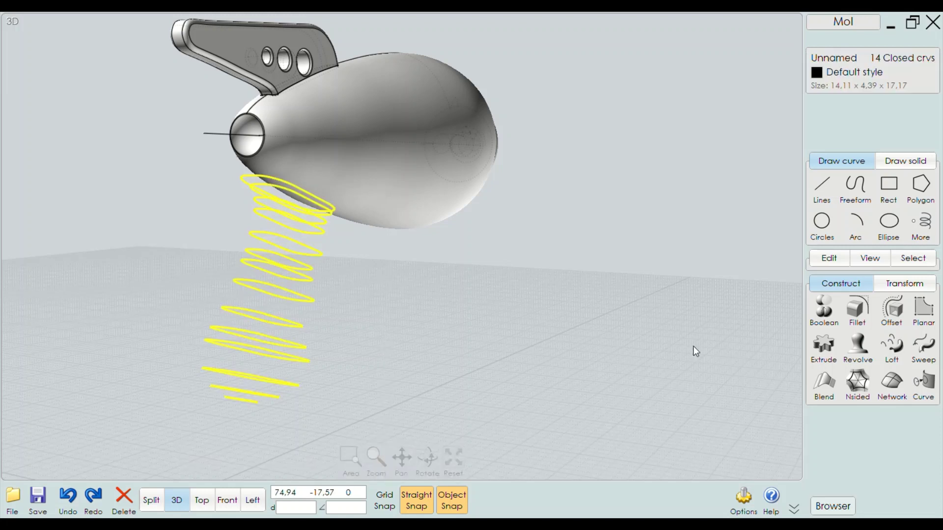
pyautogui.click(899, 344)
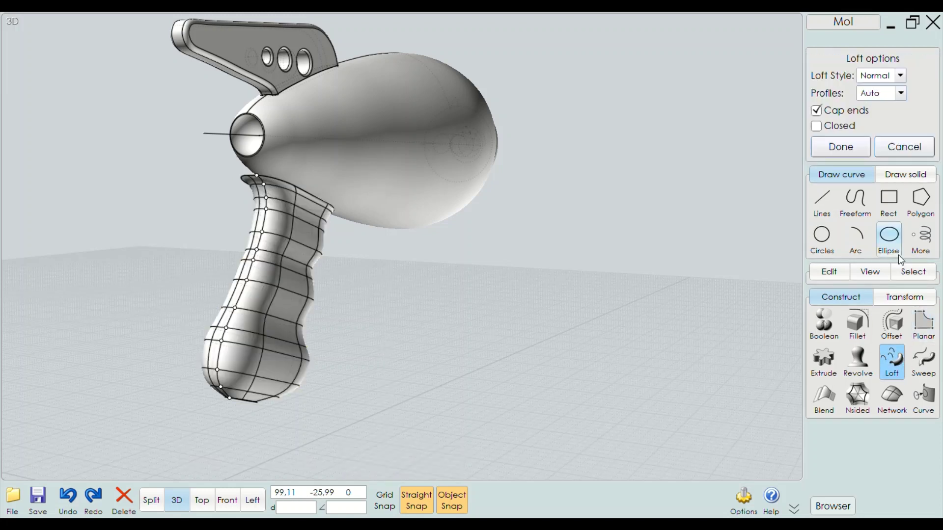
pyautogui.click(882, 80)
pyautogui.click(879, 104)
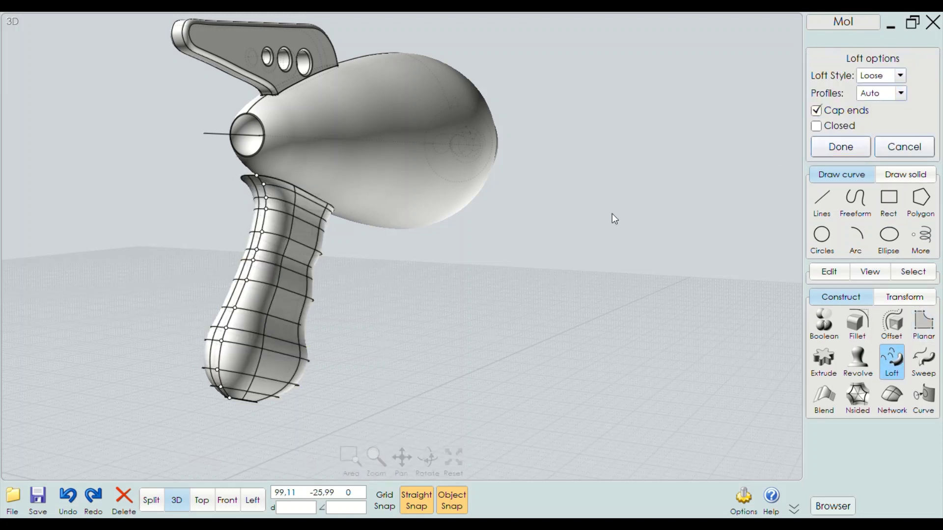
pyautogui.moveTo(613, 212); pyautogui.dragTo(330, 281, button='right')
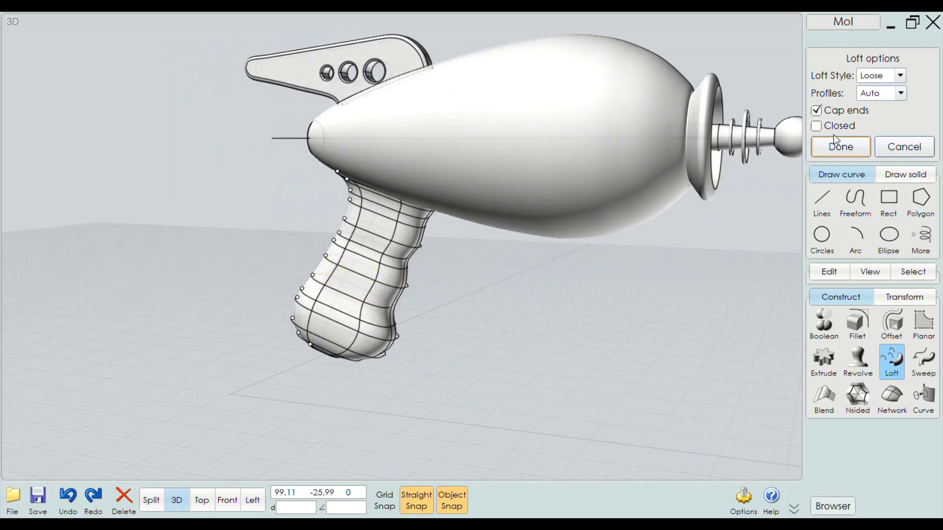
pyautogui.click(841, 146)
# Undo the grip loft, bring it back with its options and confirm it again
pyautogui.click(504, 279)
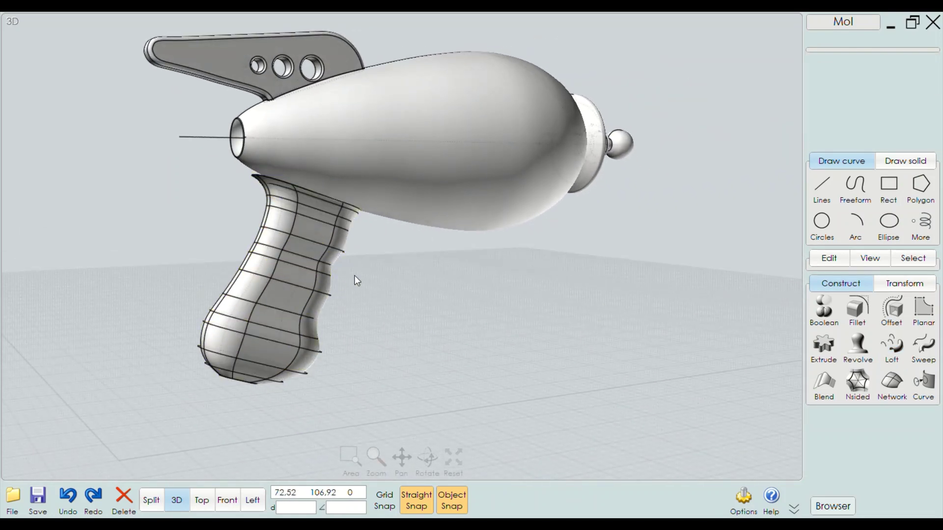
pyautogui.moveTo(354, 275)
pyautogui.mouseDown(button='right')
pyautogui.moveTo(432, 267)
pyautogui.moveTo(388, 296)
pyautogui.mouseUp(button='right')
pyautogui.hotkey('ctrl', 'z')
pyautogui.press('Return')
pyautogui.moveTo(484, 294); pyautogui.dragTo(450, 308, button='right')
pyautogui.press('Return')
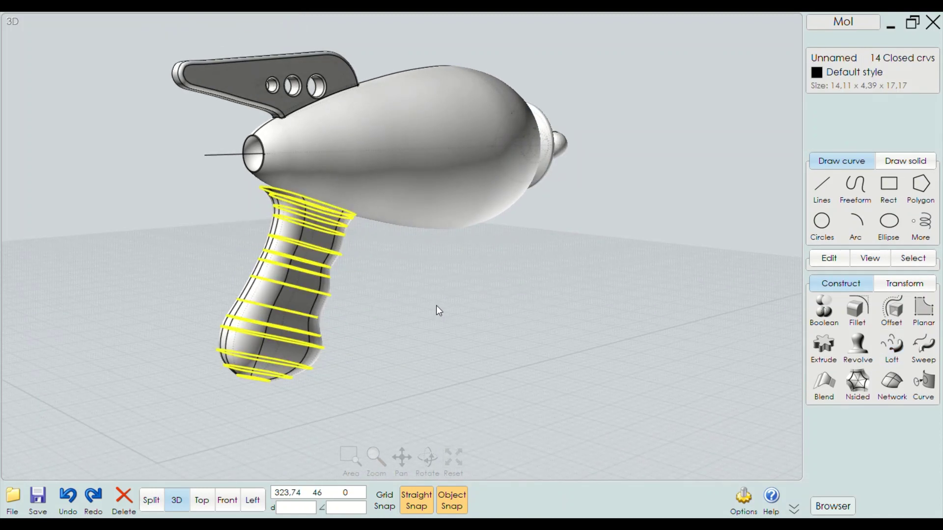
# Clear the curve selection, view the grip, and start another loft
pyautogui.click(452, 303)
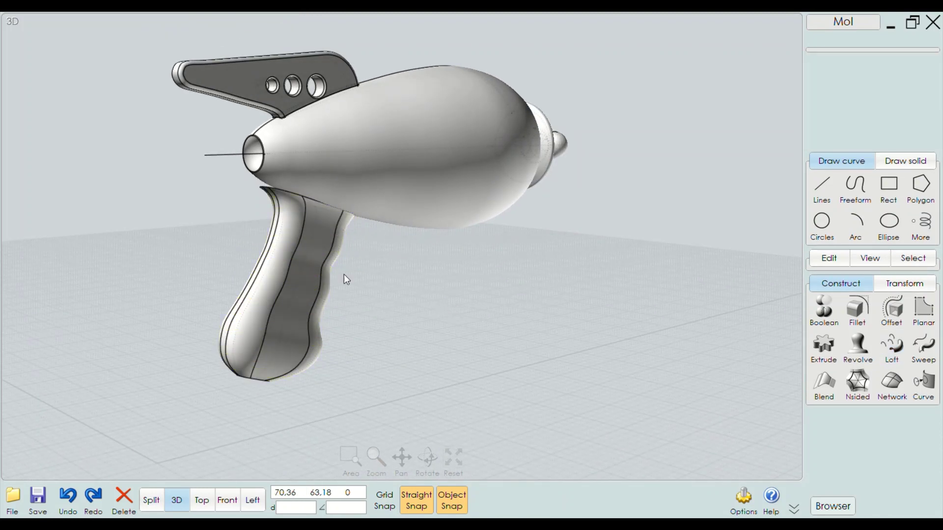
pyautogui.scroll(3, 324, 241)
pyautogui.moveTo(311, 220); pyautogui.dragTo(285, 200, button='right')
pyautogui.press('Return')
pyautogui.scroll(3, 285, 200)
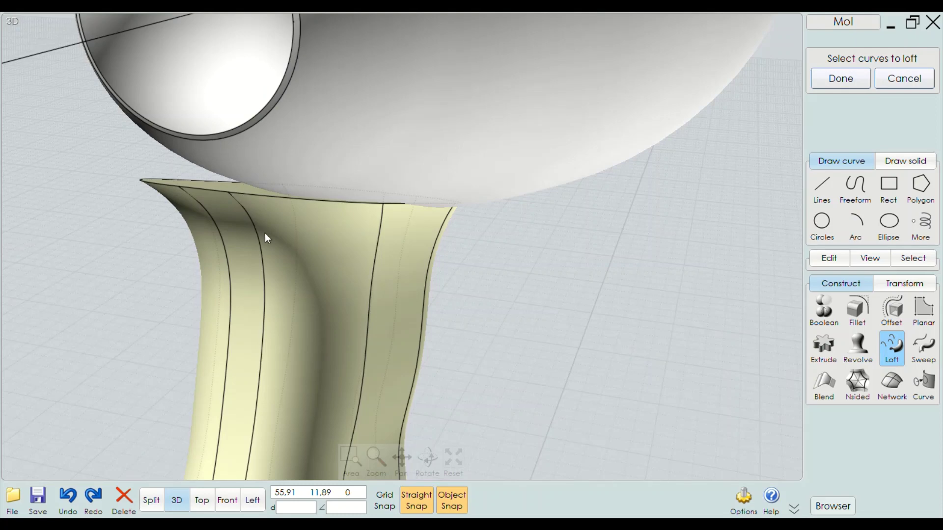
# Compare against the front reference, then enlarge the Left side view from the four-view layout
pyautogui.click(231, 502)
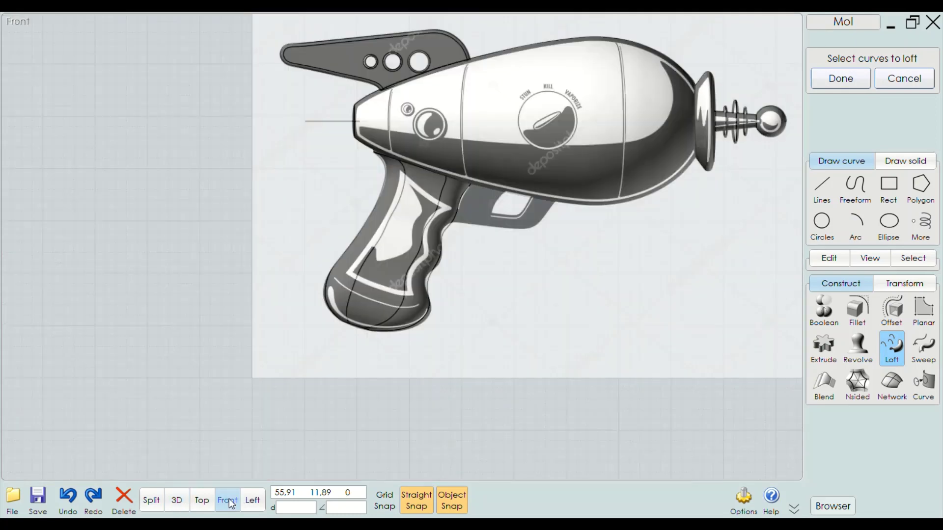
pyautogui.click(177, 501)
pyautogui.moveTo(320, 320); pyautogui.dragTo(421, 250, button='right')
pyautogui.scroll(-5, 421, 251)
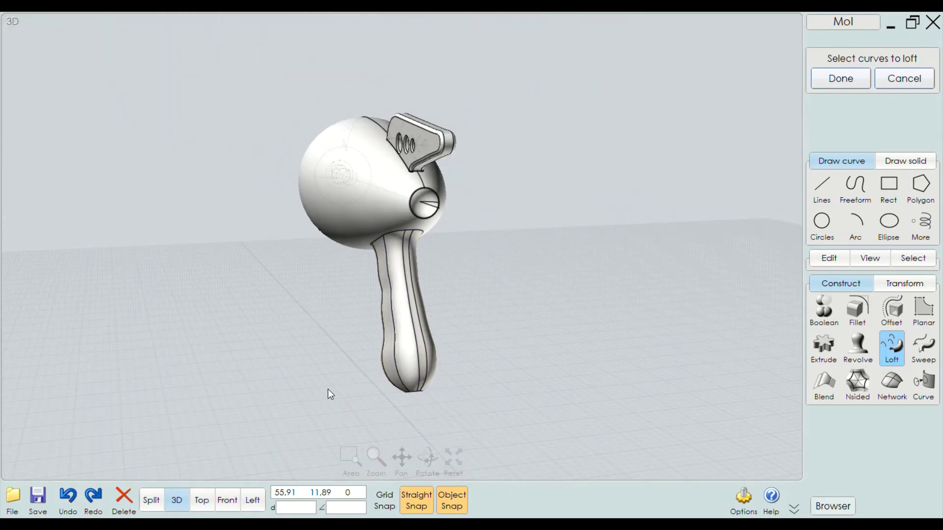
pyautogui.click(152, 500)
pyautogui.scroll(-2, 344, 294)
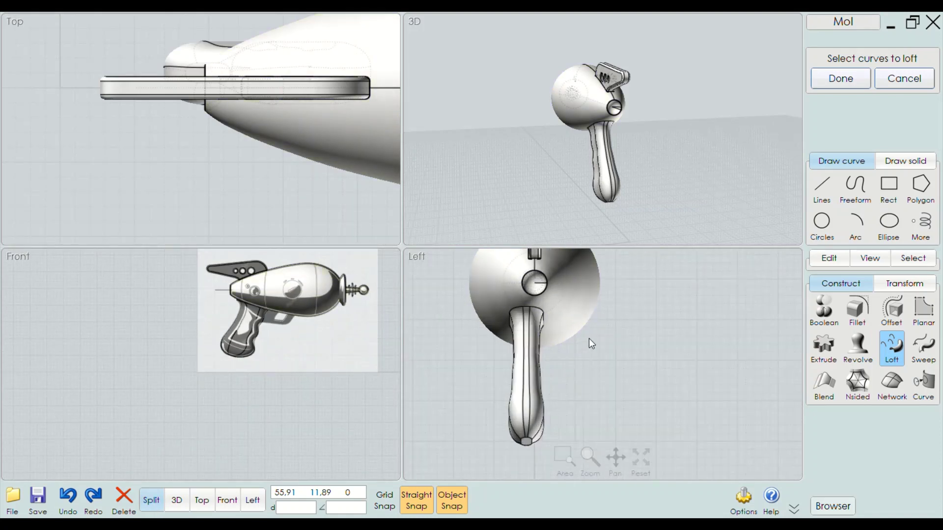
pyautogui.click(253, 500)
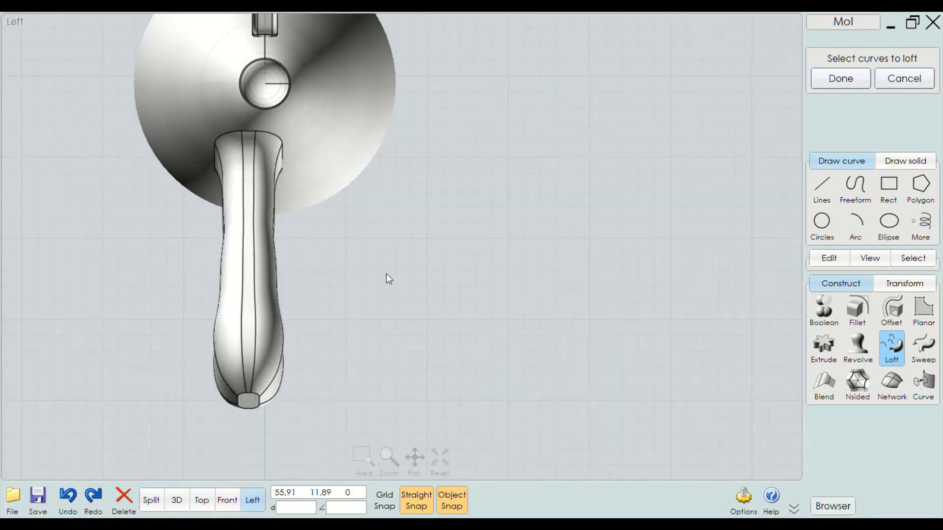
# Try selecting the handle and its top straight edge in the Left view
pyautogui.moveTo(391, 265); pyautogui.dragTo(88, 360)
pyautogui.moveTo(306, 314); pyautogui.dragTo(308, 340, button='right')
pyautogui.scroll(2, 240, 162)
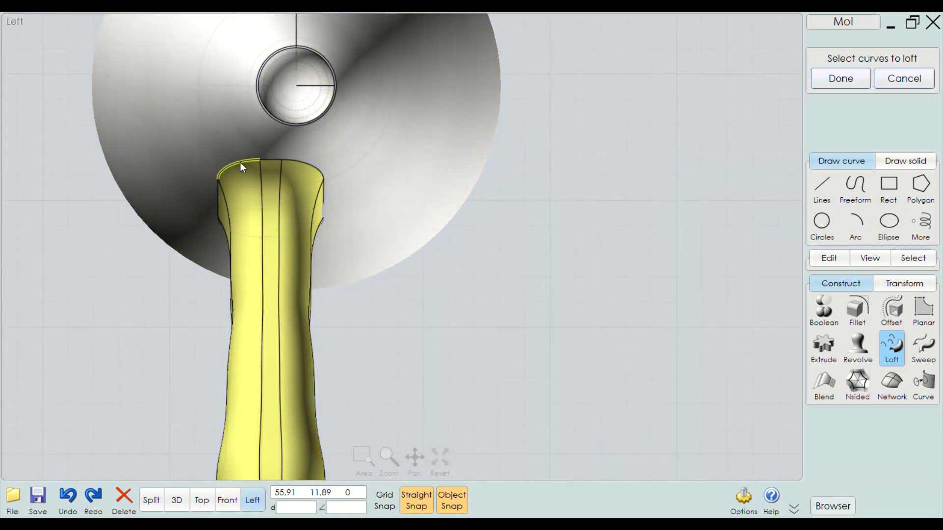
pyautogui.scroll(3, 276, 167)
pyautogui.click(292, 154)
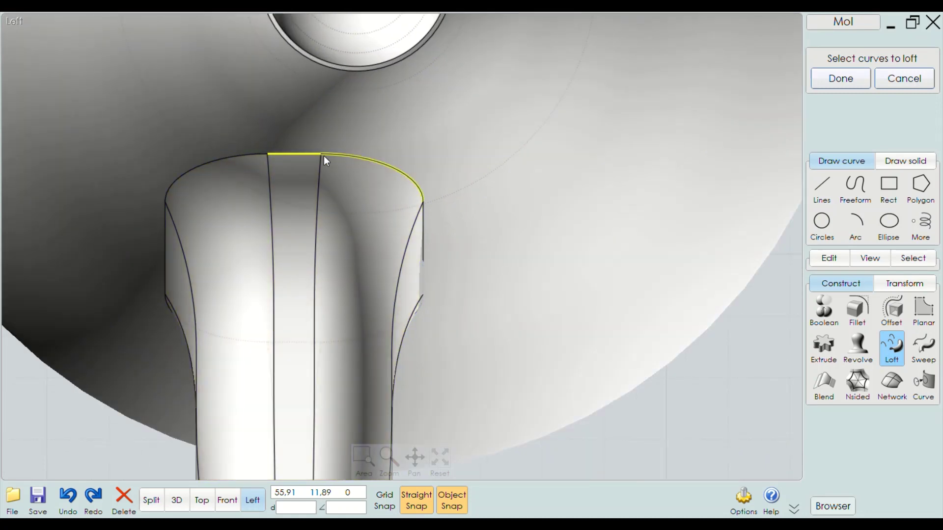
pyautogui.scroll(-3, 353, 163)
pyautogui.click(357, 265)
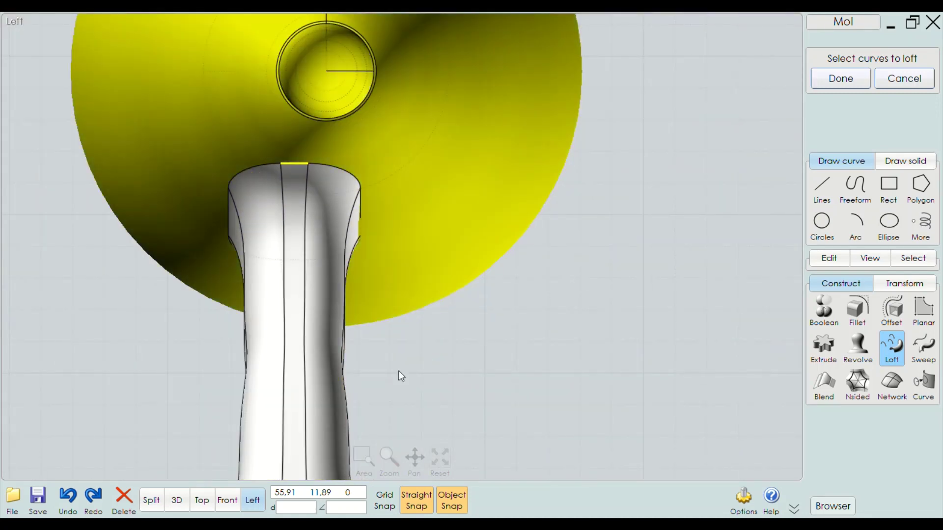
pyautogui.click(465, 381)
pyautogui.scroll(3, 297, 189)
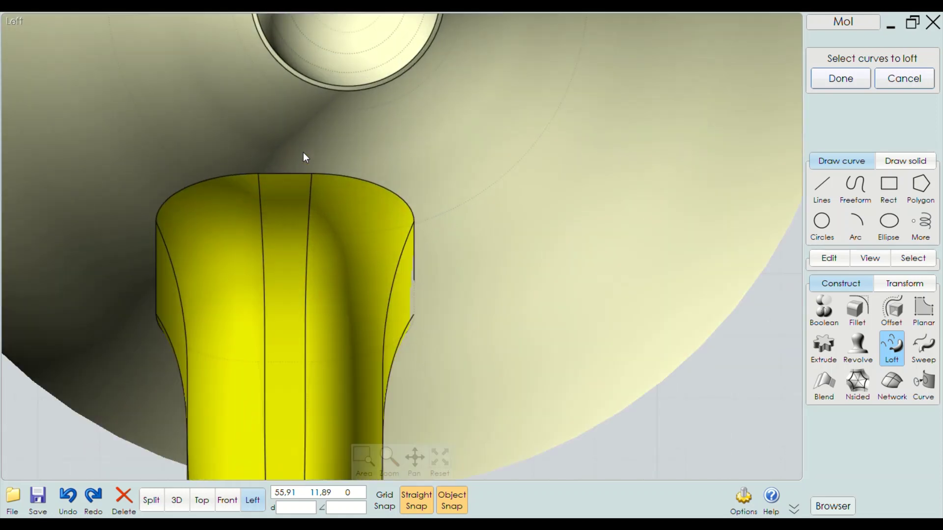
pyautogui.click(289, 173)
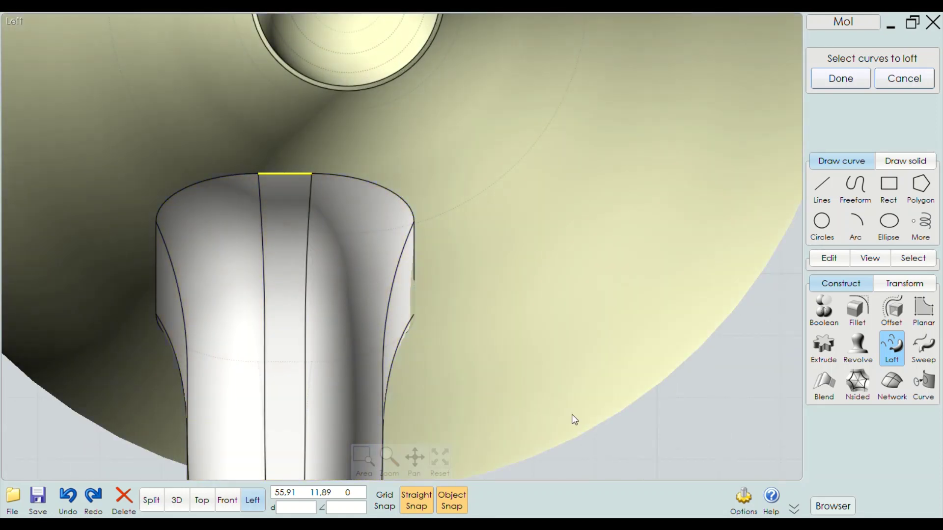
pyautogui.click(283, 177)
pyautogui.scroll(-4, 326, 187)
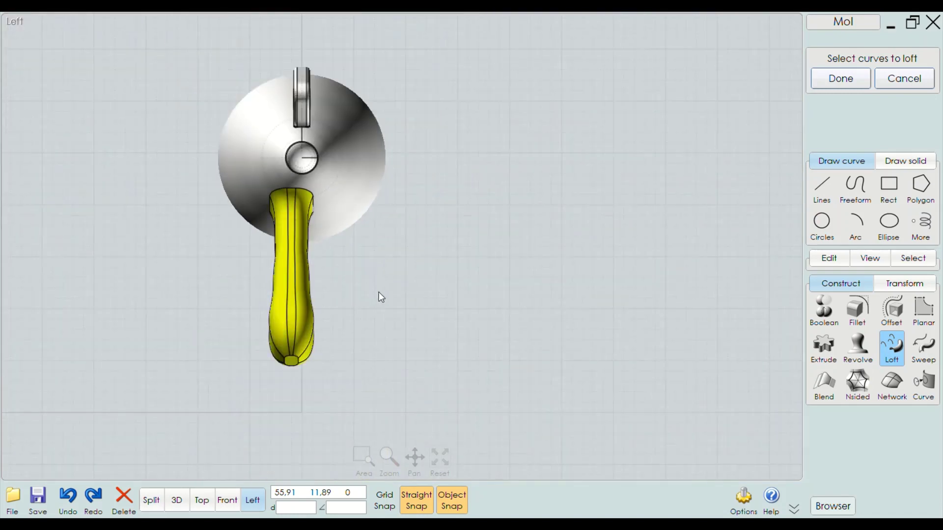
# Cancel the Loft and drag the handle sideways to centre it under the body
pyautogui.click(904, 79)
pyautogui.scroll(2, 345, 188)
pyautogui.scroll(1, 320, 267)
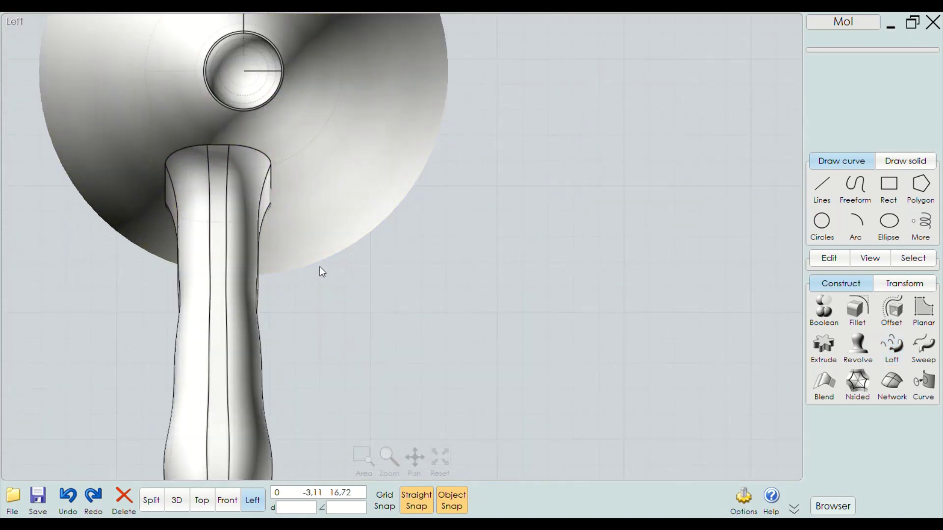
pyautogui.scroll(2, 217, 170)
pyautogui.scroll(1, 217, 170)
pyautogui.click(216, 121)
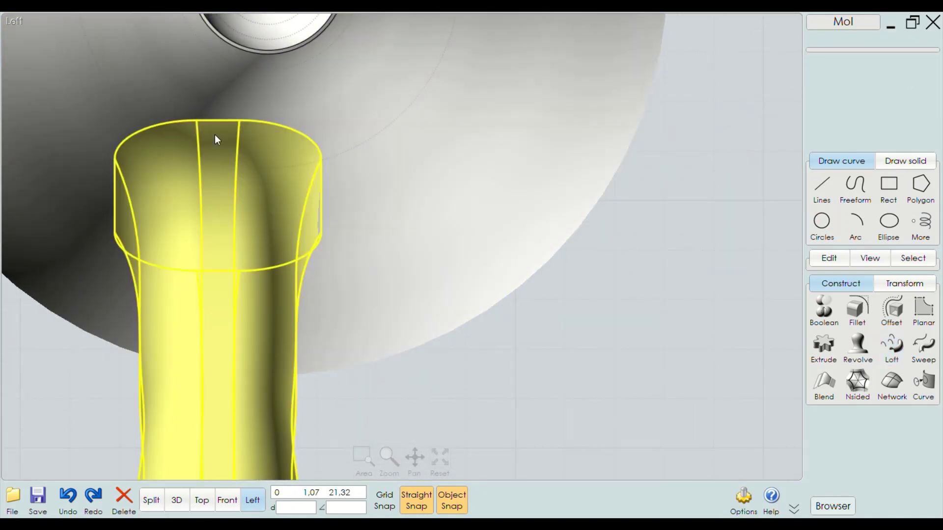
pyautogui.moveTo(218, 121); pyautogui.dragTo(270, 126)
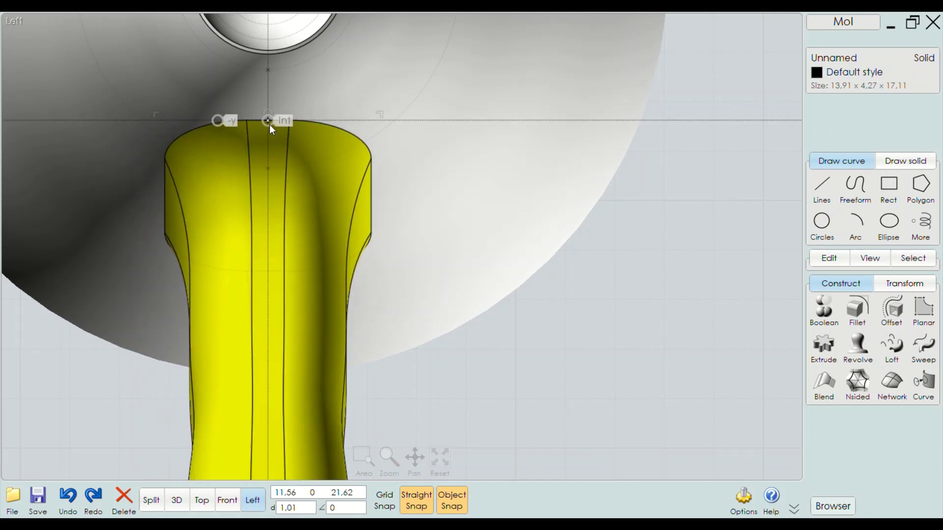
pyautogui.click(176, 501)
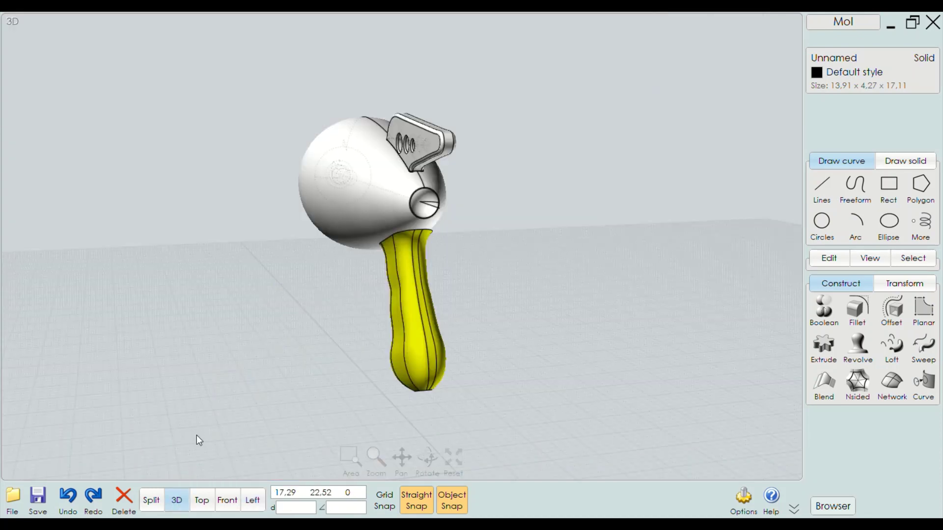
# Hide the gun body to expose the grip
pyautogui.click(481, 322)
pyautogui.moveTo(480, 322); pyautogui.dragTo(338, 300, button='right')
pyautogui.scroll(2, 414, 287)
pyautogui.scroll(2, 403, 278)
pyautogui.scroll(2, 393, 272)
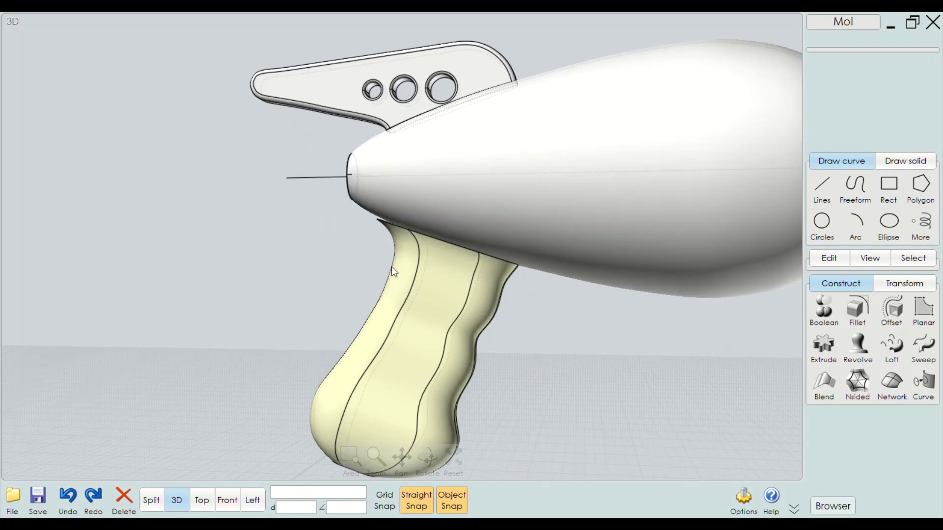
pyautogui.moveTo(391, 266); pyautogui.dragTo(448, 281, button='right')
pyautogui.click(411, 196)
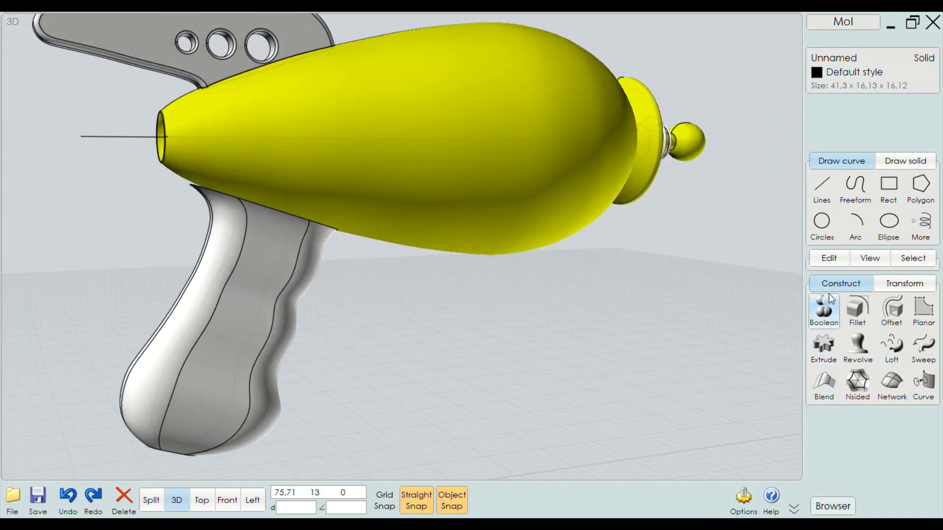
pyautogui.click(829, 257)
pyautogui.click(825, 355)
# Hide the grip's top face to leave it open, then show the gun body again
pyautogui.moveTo(783, 387)
pyautogui.mouseDown(button='right')
pyautogui.moveTo(423, 393)
pyautogui.moveTo(470, 96)
pyautogui.mouseUp(button='right')
pyautogui.scroll(2, 458, 102)
pyautogui.click(456, 104)
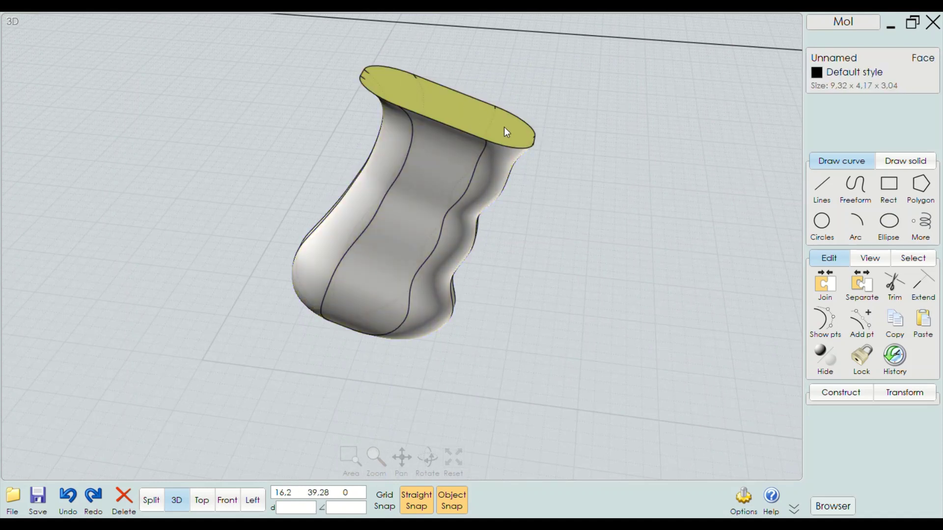
pyautogui.click(826, 354)
pyautogui.rightClick(826, 353)
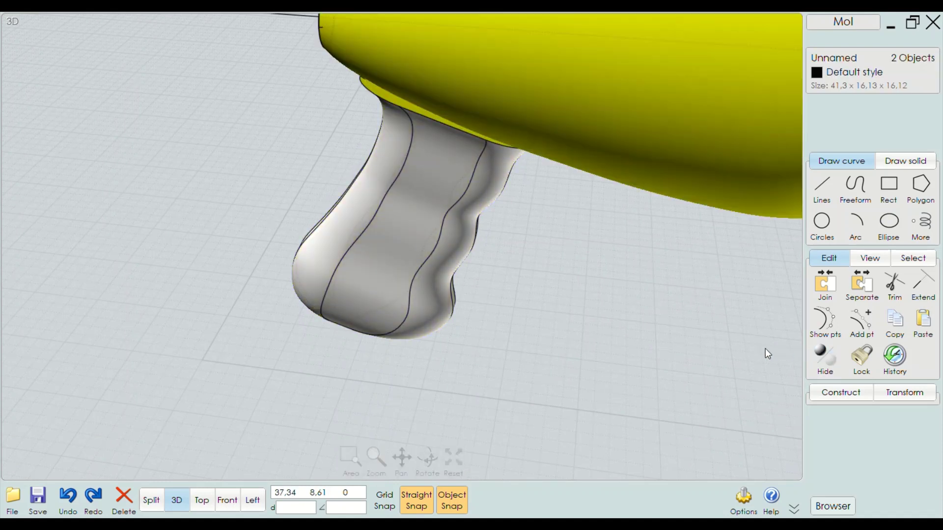
# Extrude the grip's open top up to the body's underside, set in the Front view
pyautogui.click(837, 391)
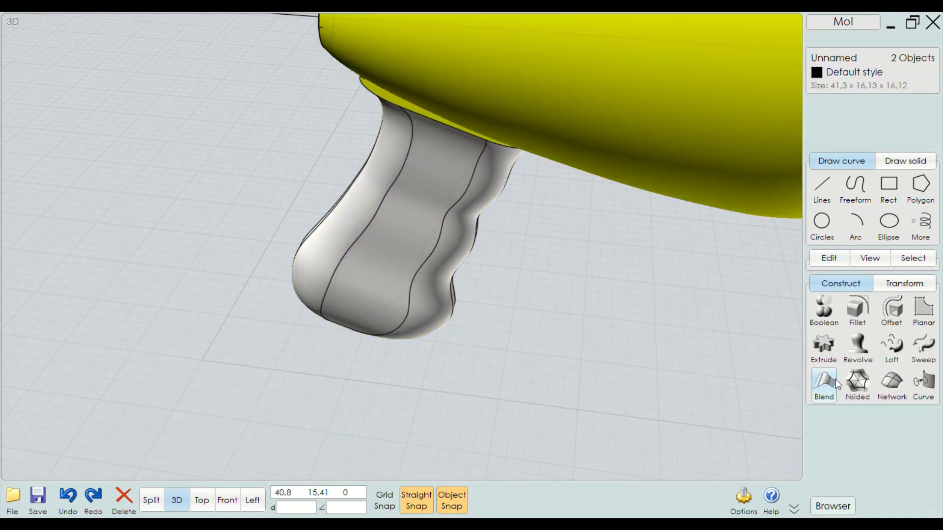
pyautogui.click(823, 358)
pyautogui.click(840, 90)
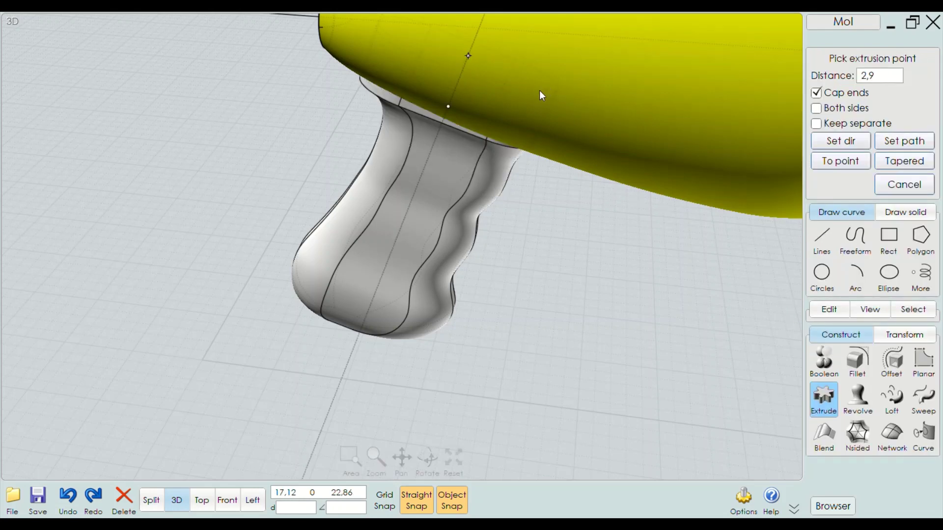
pyautogui.click(227, 500)
pyautogui.scroll(1, 527, 79)
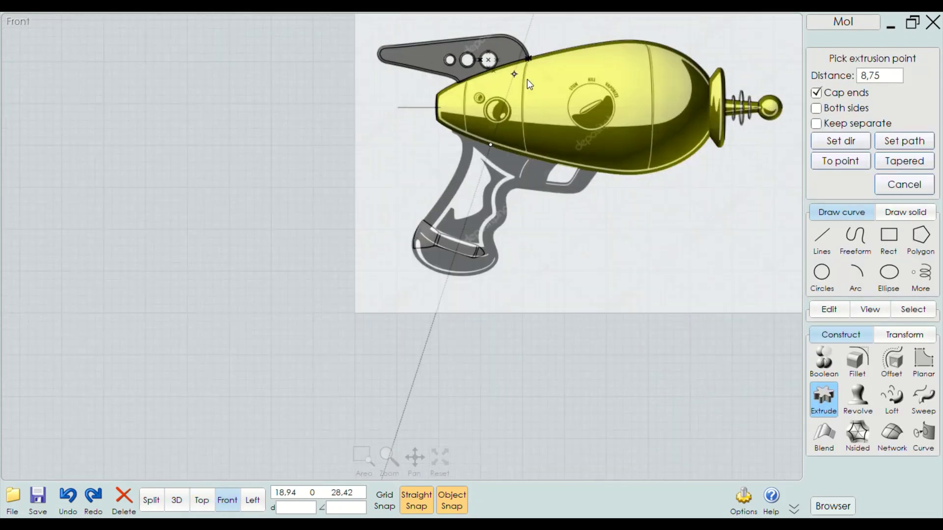
pyautogui.scroll(5, 506, 195)
pyautogui.scroll(2, 462, 194)
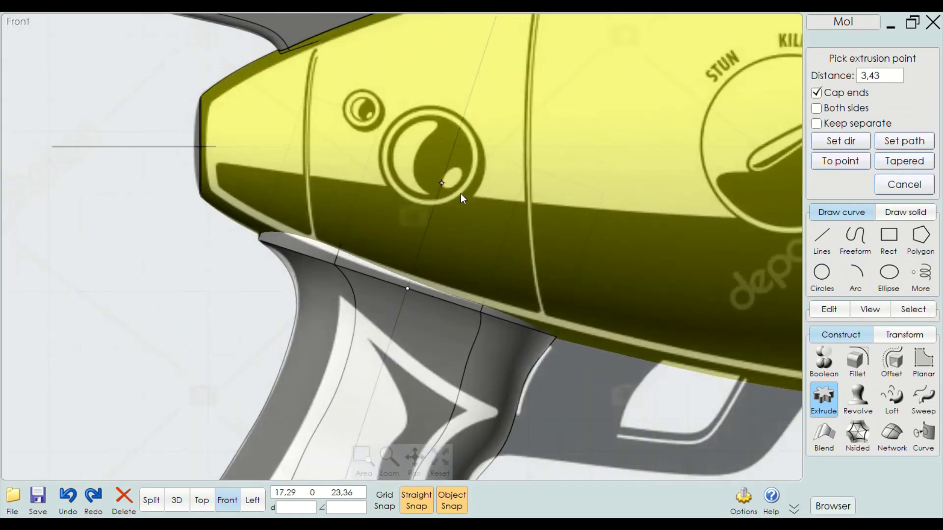
pyautogui.click(423, 269)
pyautogui.scroll(-4, 402, 181)
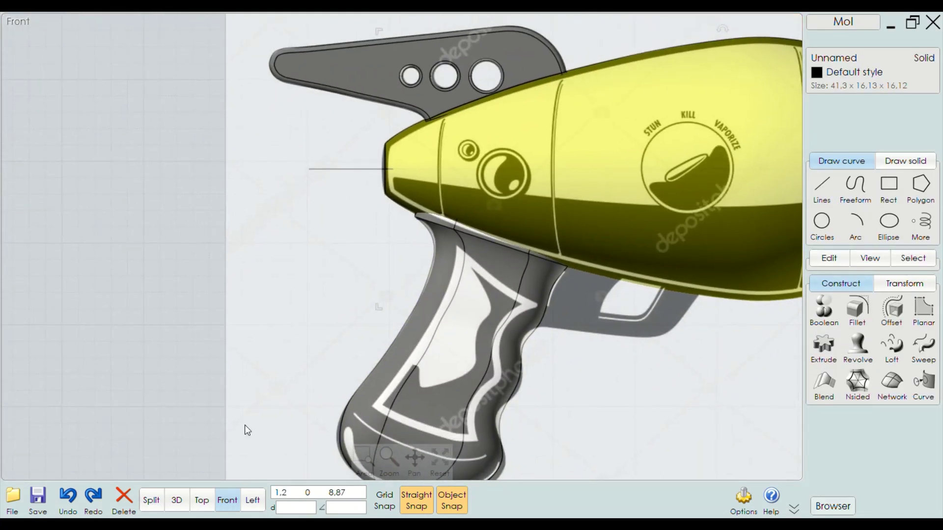
# In the 3D view, select the gun body and the grip together
pyautogui.click(177, 500)
pyautogui.moveTo(188, 344); pyautogui.dragTo(332, 318, button='right')
pyautogui.click(474, 288)
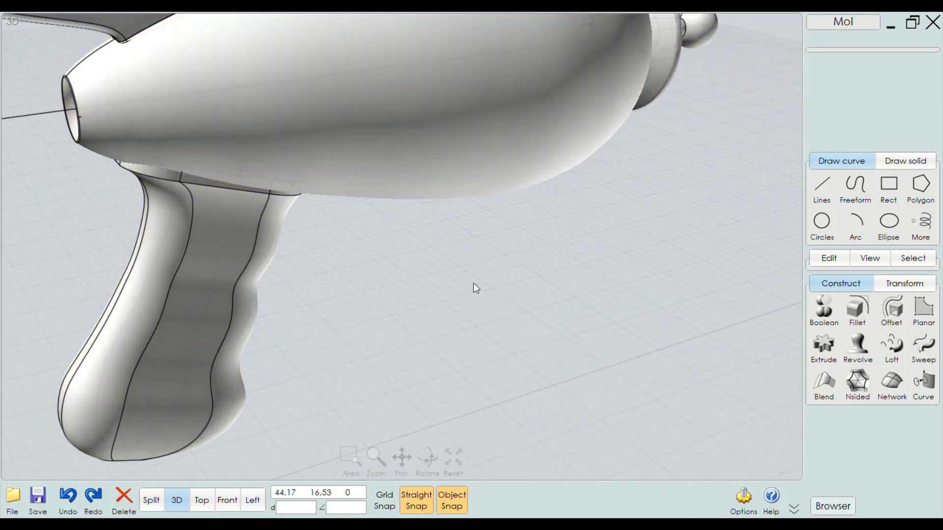
pyautogui.scroll(-5, 474, 283)
pyautogui.click(358, 170)
pyautogui.click(571, 264)
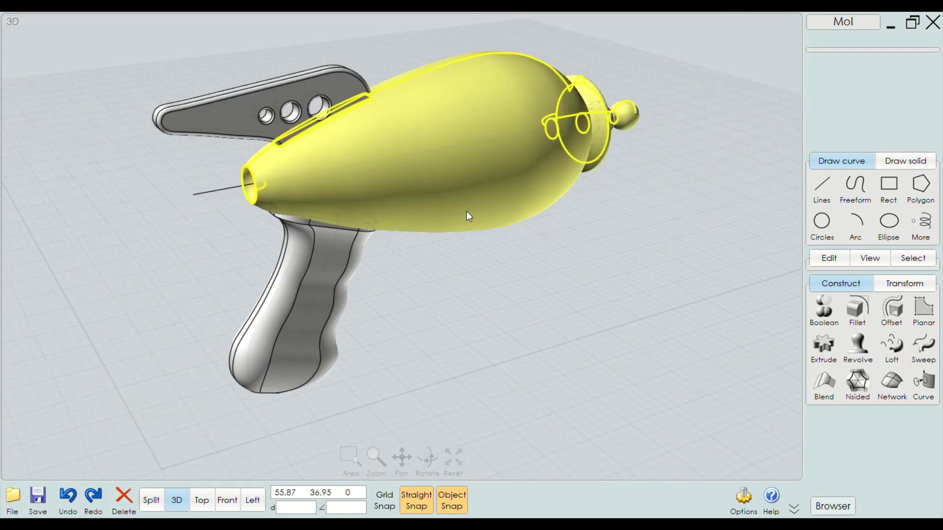
pyautogui.click(467, 212)
pyautogui.click(318, 300)
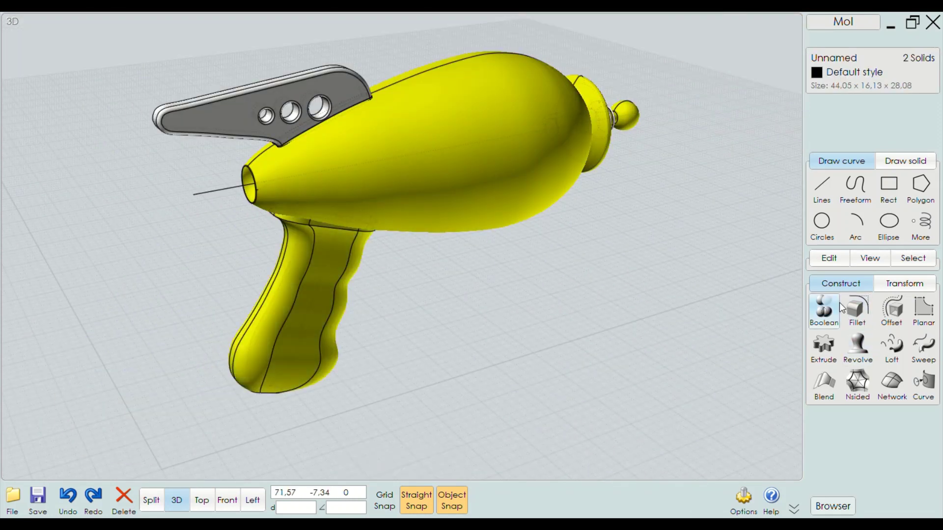
# Boolean-union the body and grip into a single solid
pyautogui.click(824, 310)
pyautogui.click(823, 309)
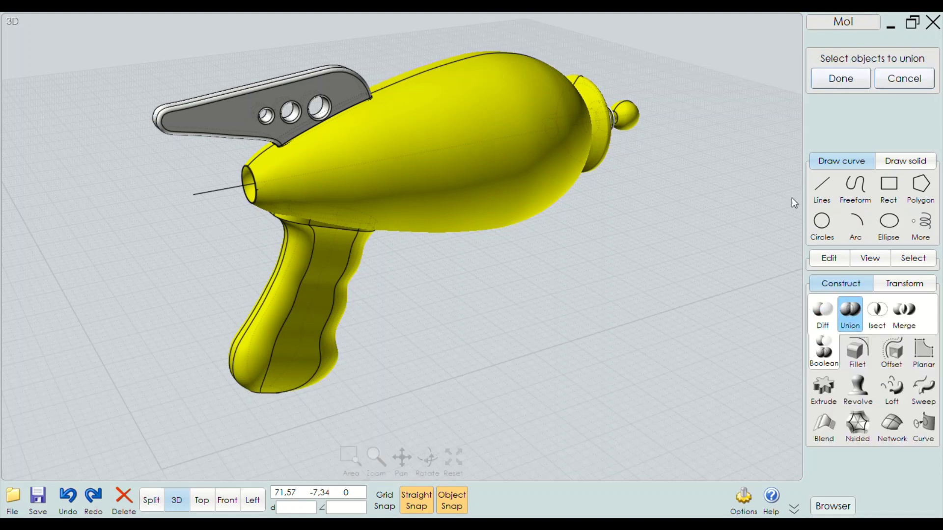
pyautogui.click(841, 79)
pyautogui.moveTo(574, 315); pyautogui.dragTo(585, 256, button='right')
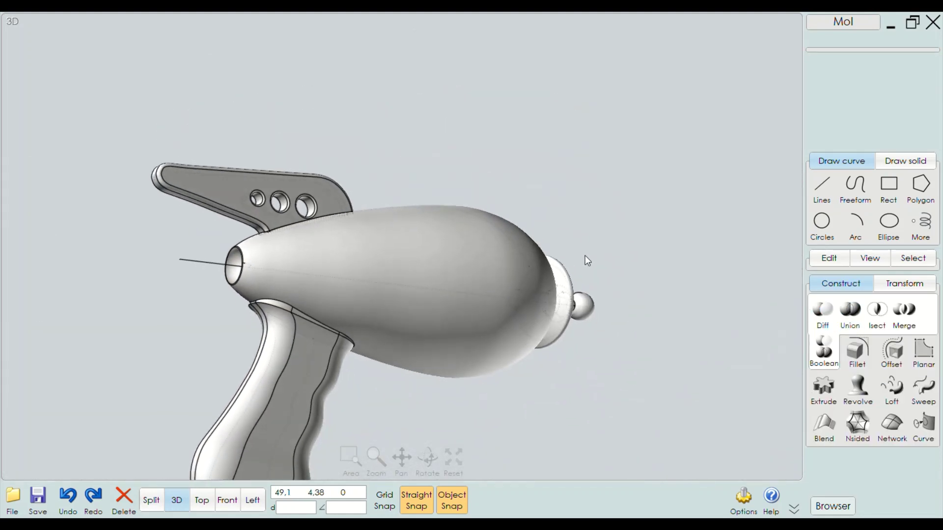
pyautogui.scroll(2, 343, 330)
pyautogui.scroll(2, 226, 287)
pyautogui.scroll(3, 237, 302)
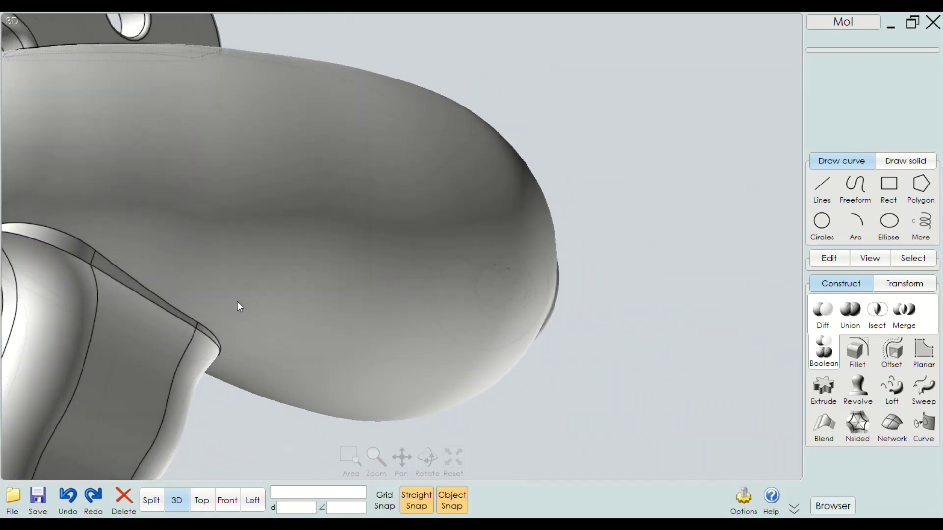
pyautogui.scroll(-3, 320, 332)
# Orbit and zoom to inspect the joined solid from another side
pyautogui.moveTo(321, 332)
pyautogui.mouseDown(button='right')
pyautogui.moveTo(292, 329)
pyautogui.moveTo(491, 329)
pyautogui.moveTo(261, 350)
pyautogui.moveTo(269, 248)
pyautogui.moveTo(472, 366)
pyautogui.moveTo(403, 395)
pyautogui.mouseUp(button='right')
pyautogui.scroll(-2, 269, 248)
pyautogui.scroll(-2, 472, 365)
pyautogui.scroll(-2, 555, 328)
pyautogui.scroll(2, 556, 345)
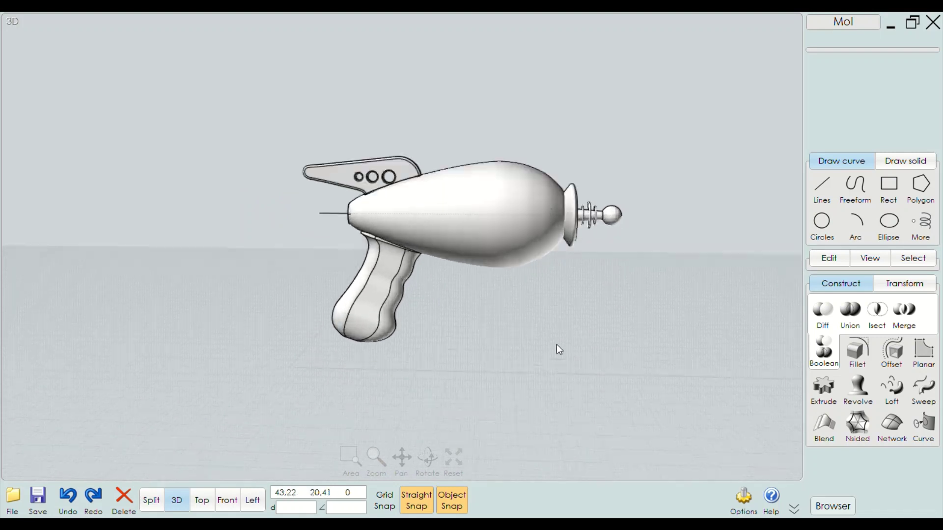
pyautogui.scroll(2, 533, 346)
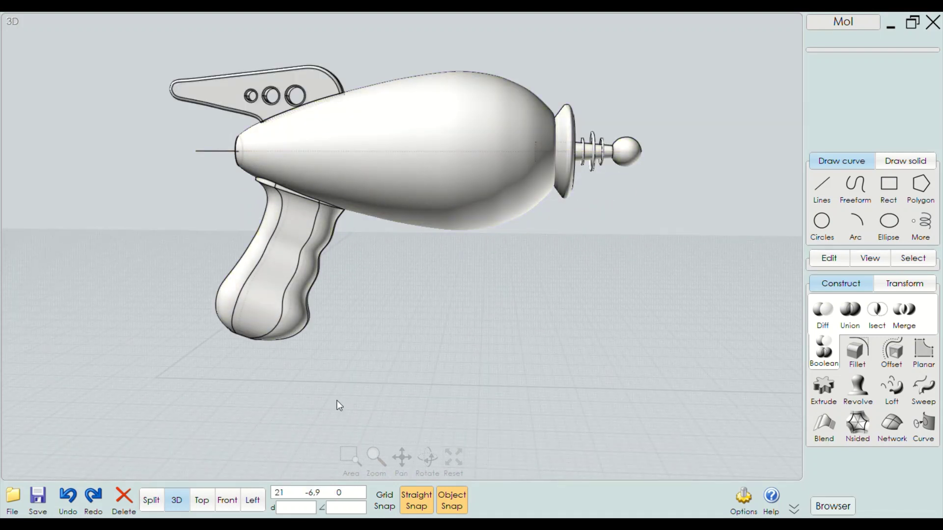
pyautogui.scroll(2, 296, 341)
# Return to the Front view showing the pistol reference image
pyautogui.click(227, 500)
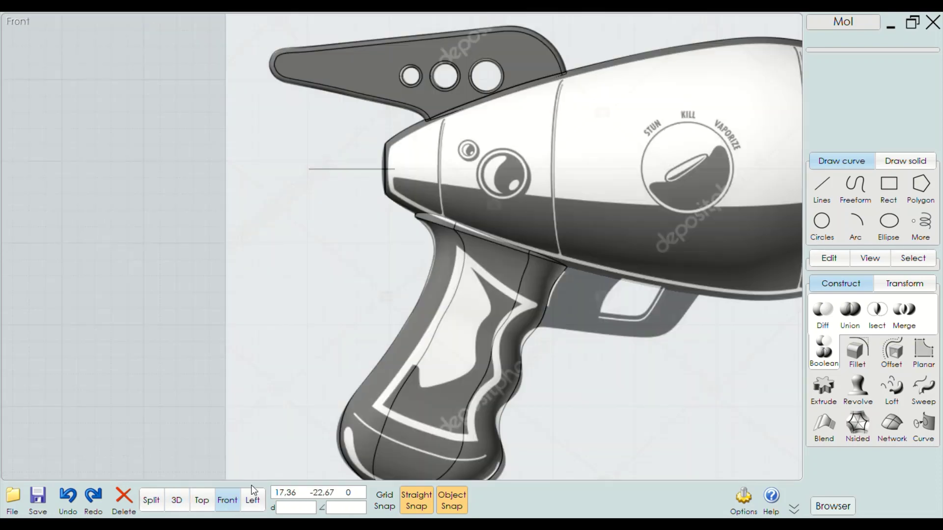
pyautogui.scroll(-3, 333, 241)
pyautogui.scroll(3, 420, 324)
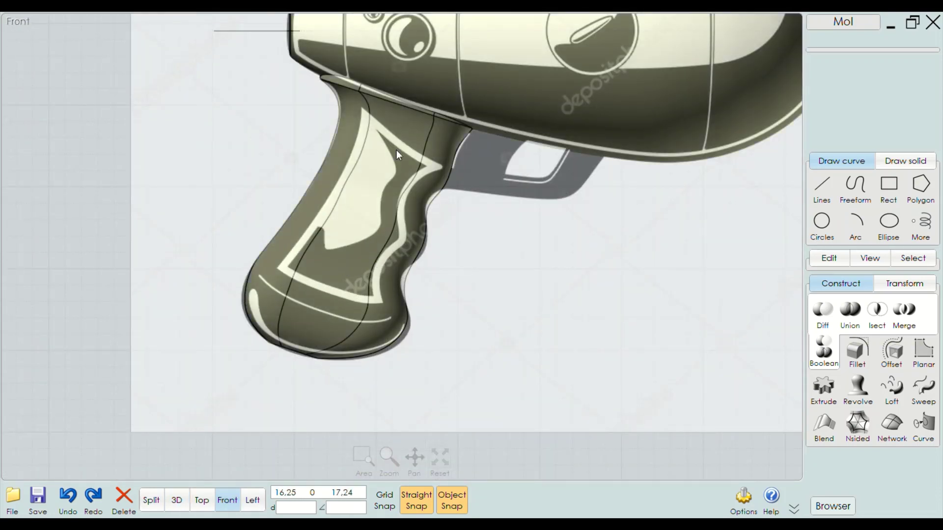
pyautogui.scroll(-3, 442, 108)
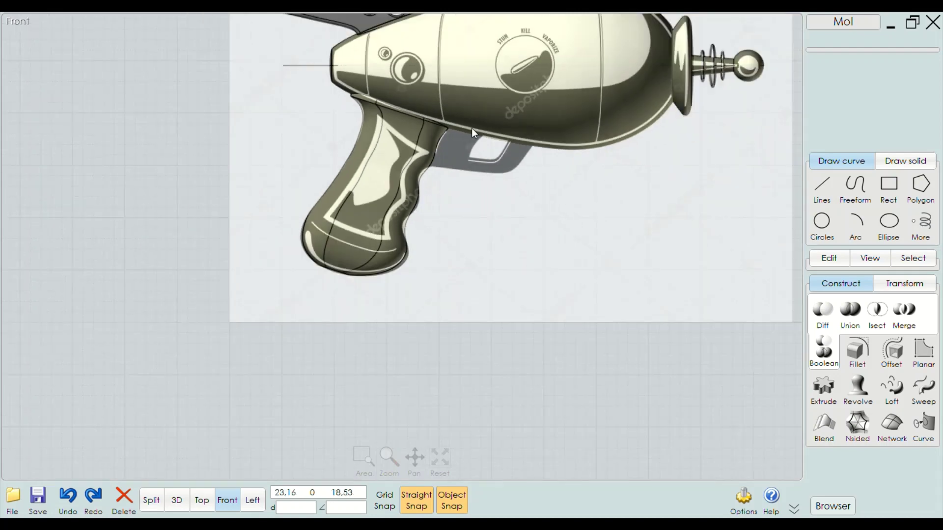
pyautogui.scroll(3, 540, 108)
pyautogui.scroll(-3, 539, 103)
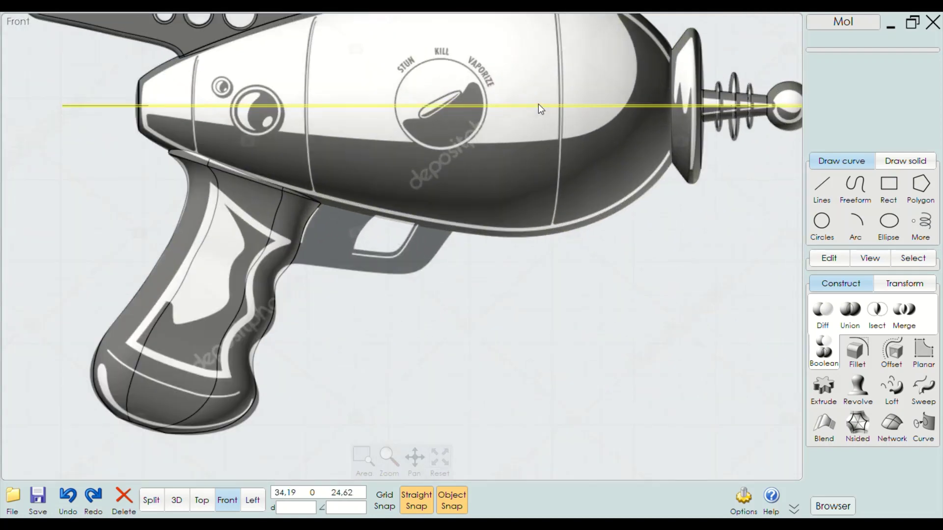
pyautogui.scroll(3, 375, 290)
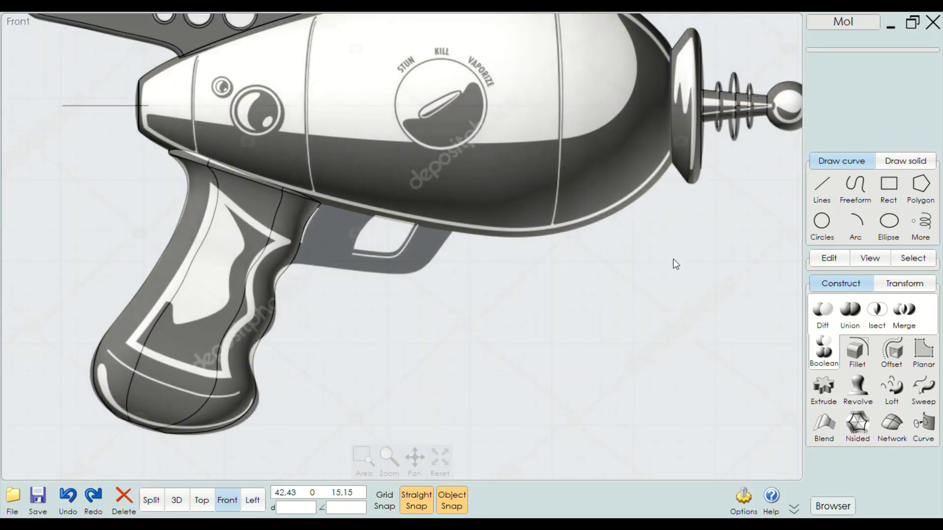
# Trace a through-points curve from the grip along the plate's bottom edge and up its right side
pyautogui.click(868, 193)
pyautogui.click(870, 193)
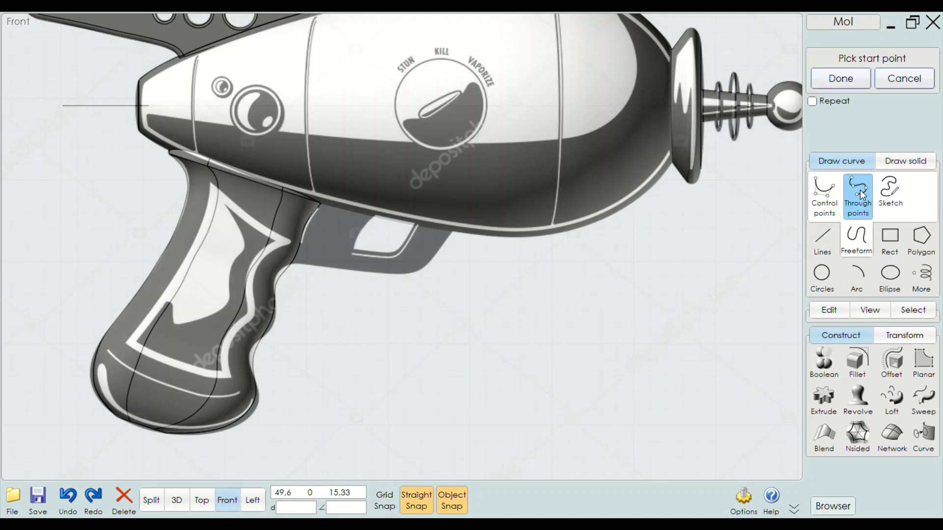
pyautogui.scroll(2, 335, 266)
pyautogui.scroll(1, 285, 286)
pyautogui.scroll(2, 185, 300)
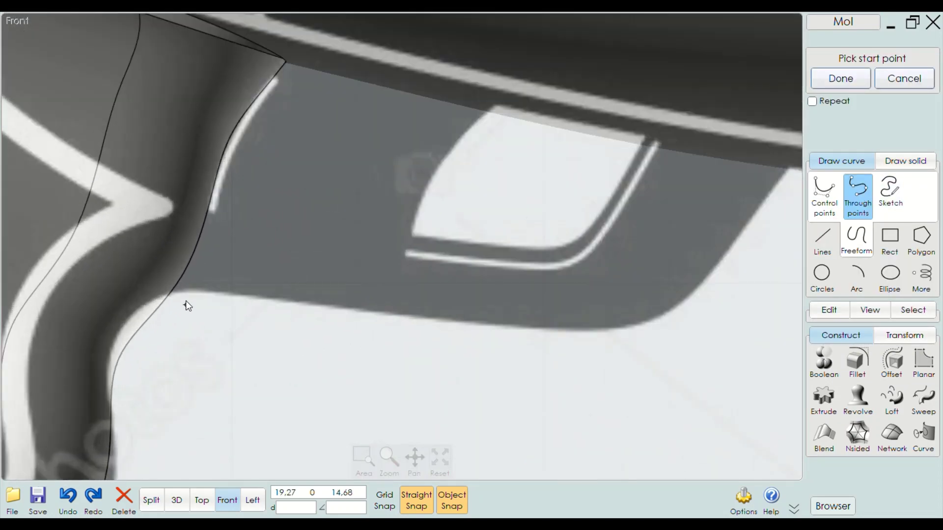
pyautogui.click(172, 292)
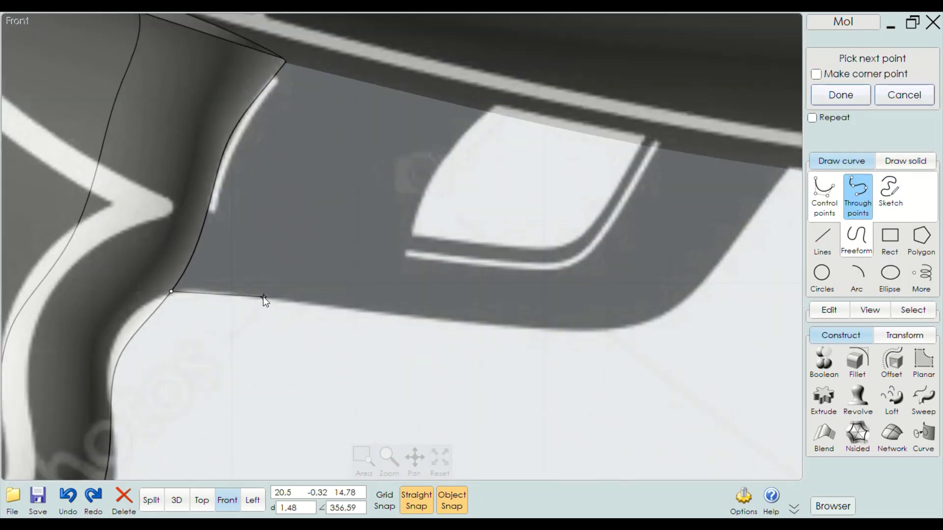
pyautogui.click(264, 298)
pyautogui.click(353, 310)
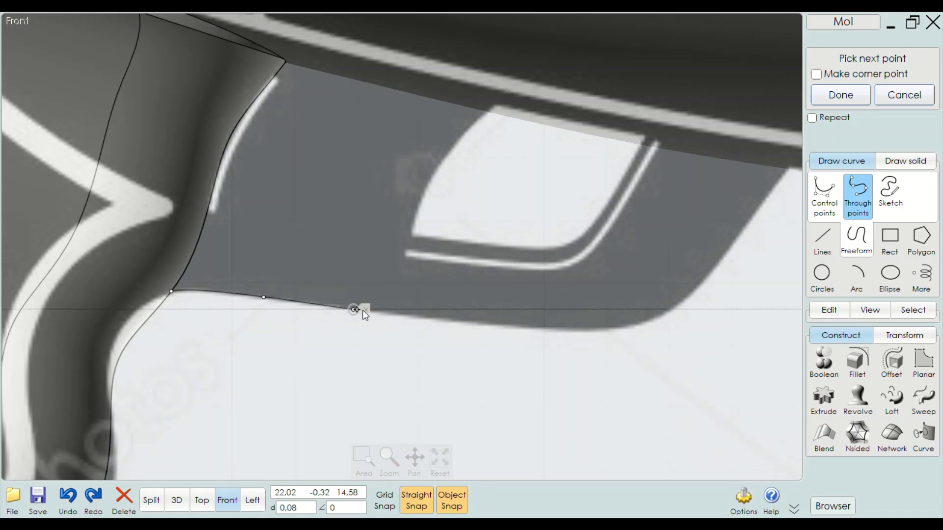
pyautogui.click(457, 320)
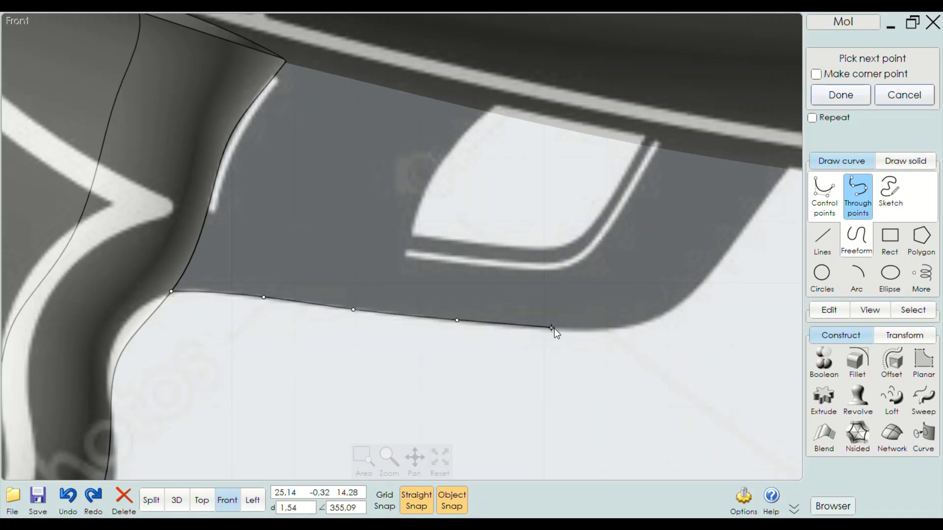
pyautogui.click(566, 330)
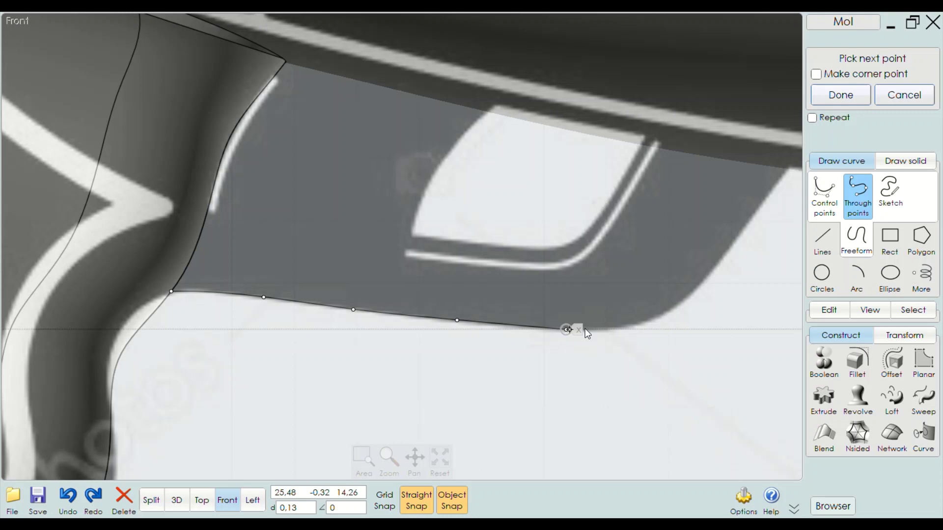
pyautogui.click(641, 323)
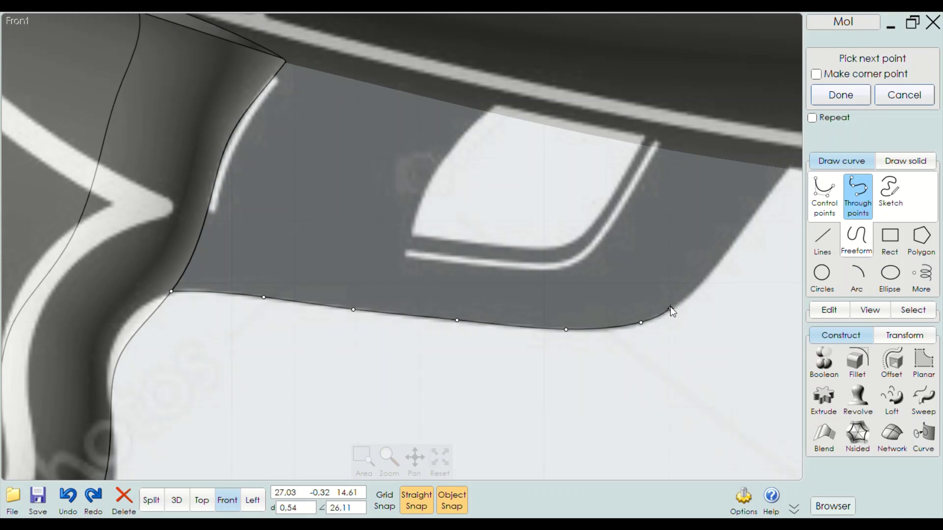
pyautogui.click(685, 298)
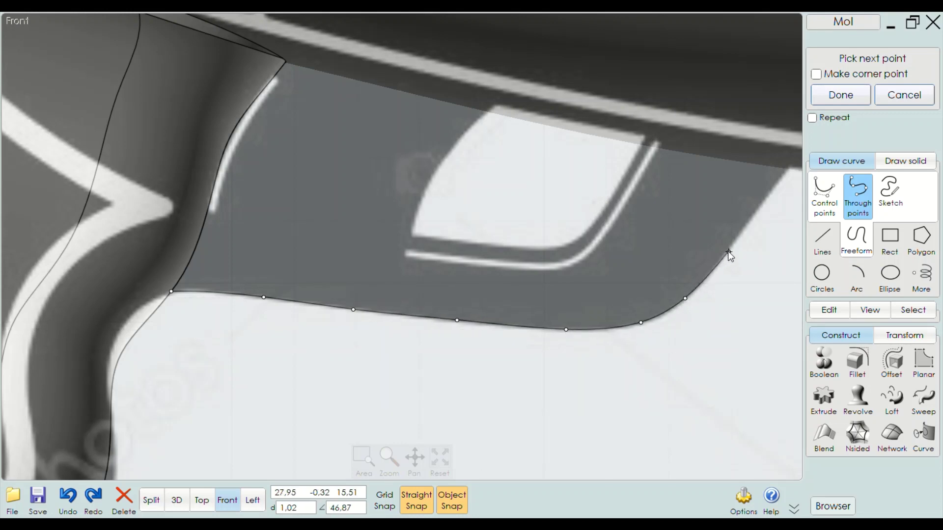
pyautogui.click(729, 253)
# Carry the curve to where the plate meets the body, back toward the grip, and finish it
pyautogui.moveTo(678, 228); pyautogui.dragTo(443, 257, button='right')
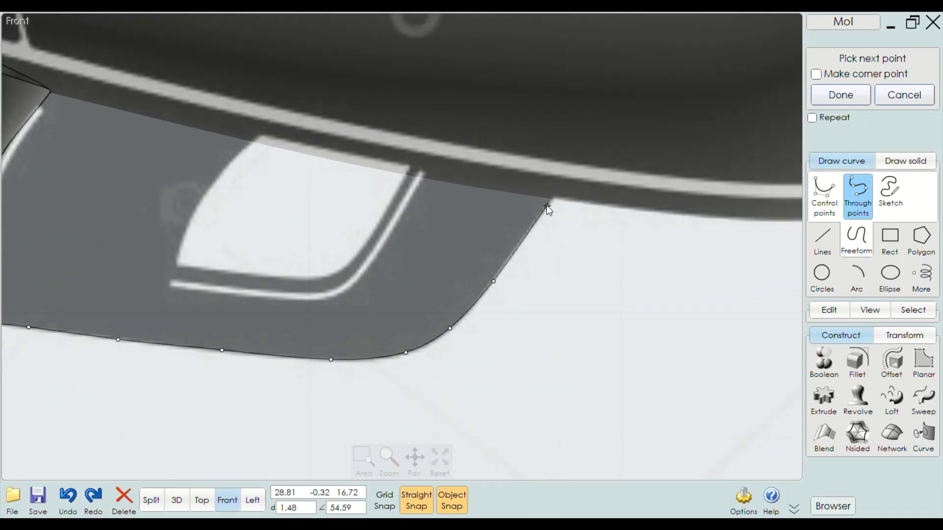
pyautogui.click(547, 206)
pyautogui.click(561, 186)
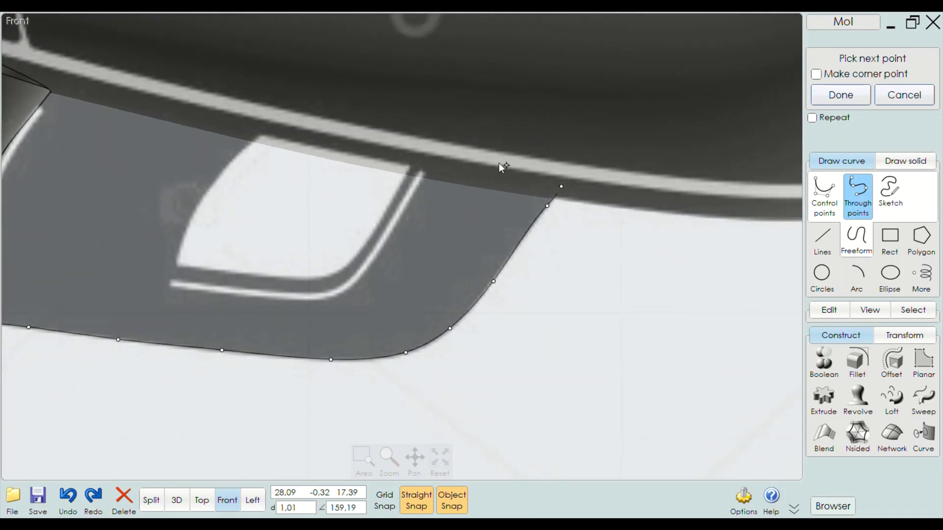
pyautogui.scroll(-1, 229, 115)
pyautogui.moveTo(229, 115); pyautogui.dragTo(419, 214, button='right')
pyautogui.scroll(1, 306, 184)
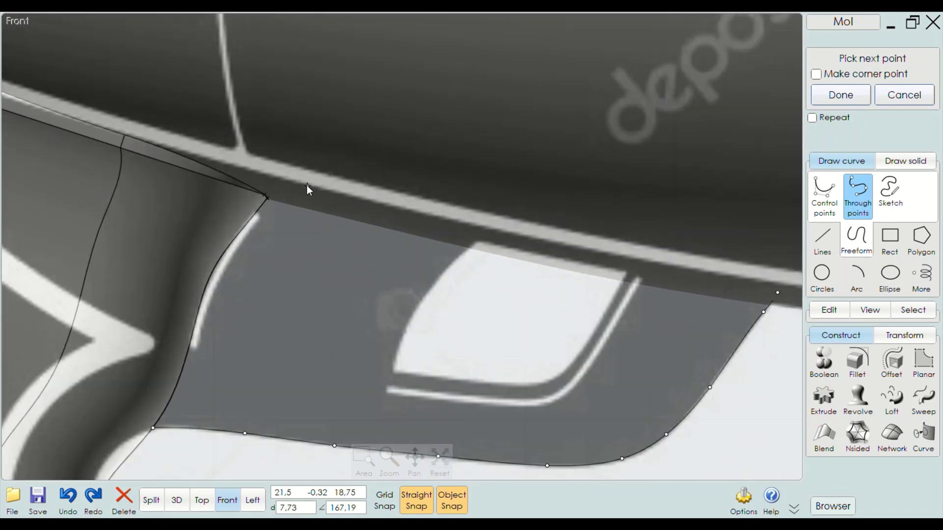
pyautogui.click(261, 180)
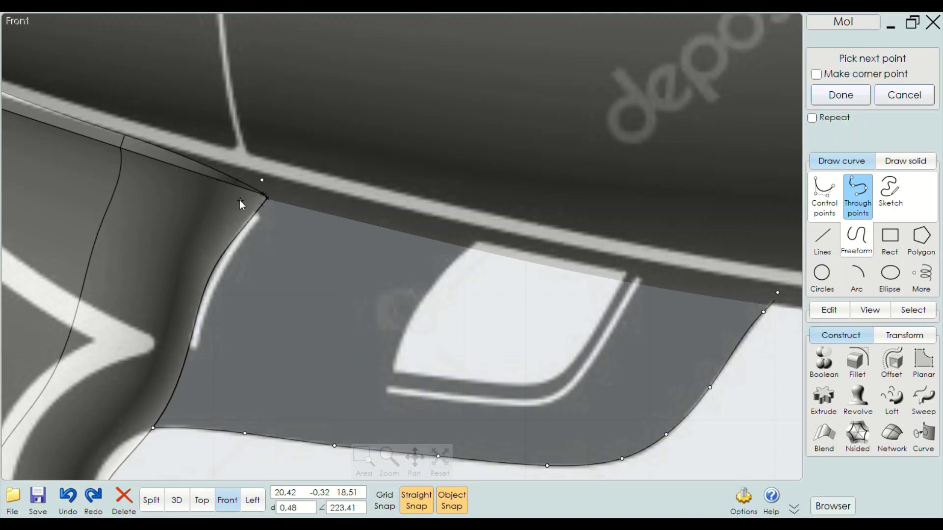
pyautogui.click(264, 197)
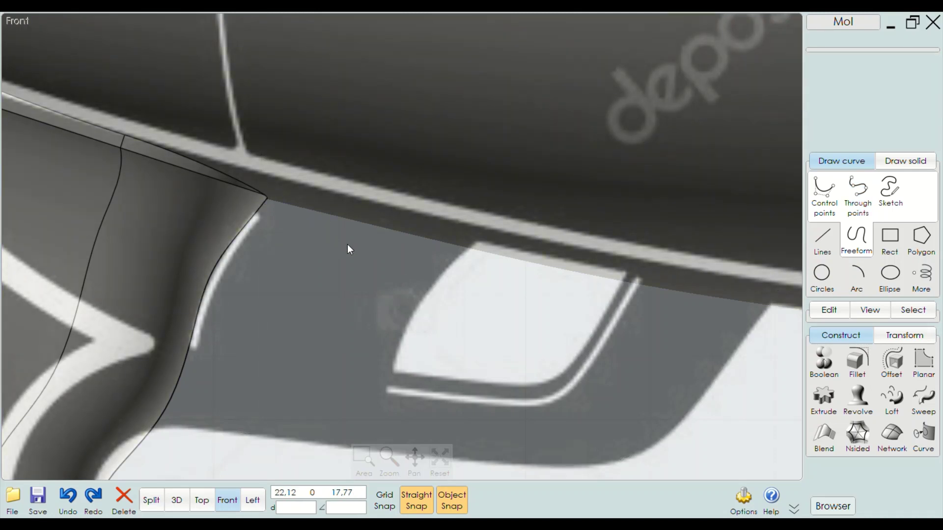
pyautogui.scroll(-3, 347, 244)
# Start a second through-points curve at the grip edge, tracing the plate's bottom edge
pyautogui.click(858, 197)
pyautogui.scroll(2, 240, 399)
pyautogui.scroll(2, 225, 369)
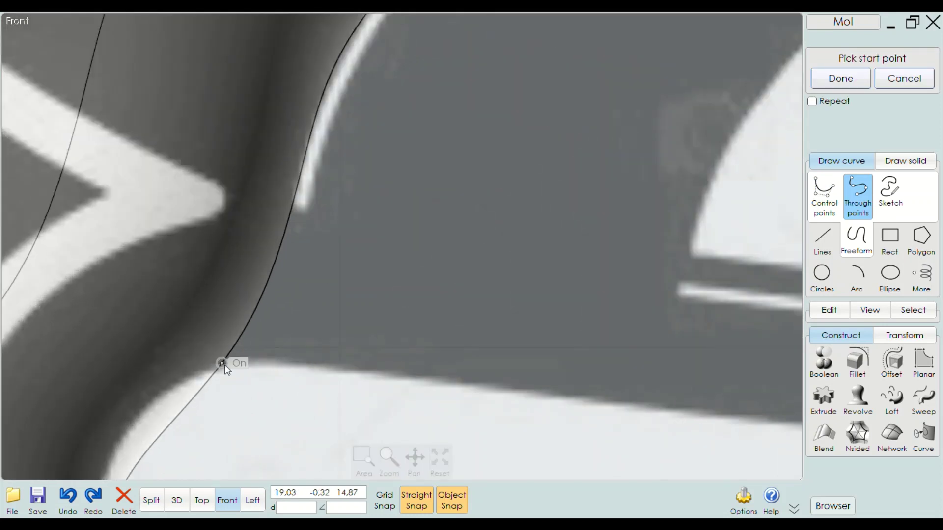
pyautogui.click(220, 367)
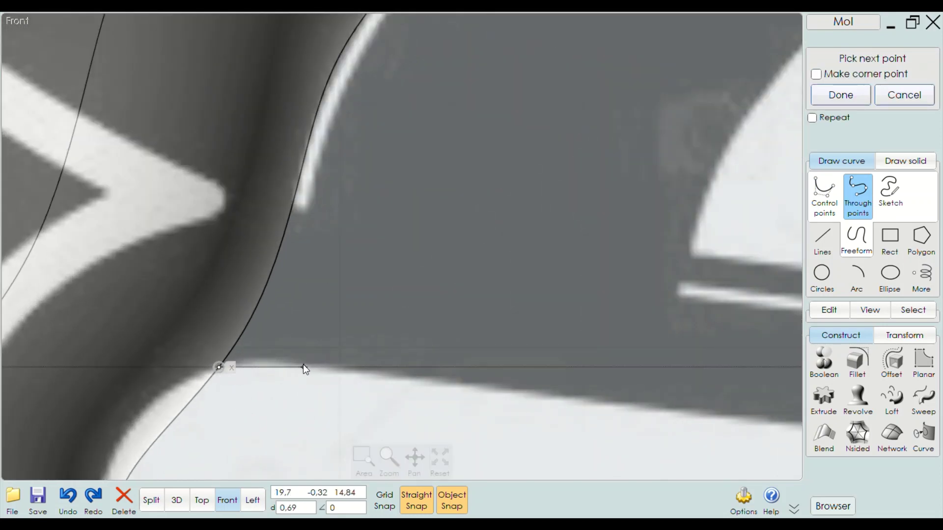
pyautogui.click(302, 367)
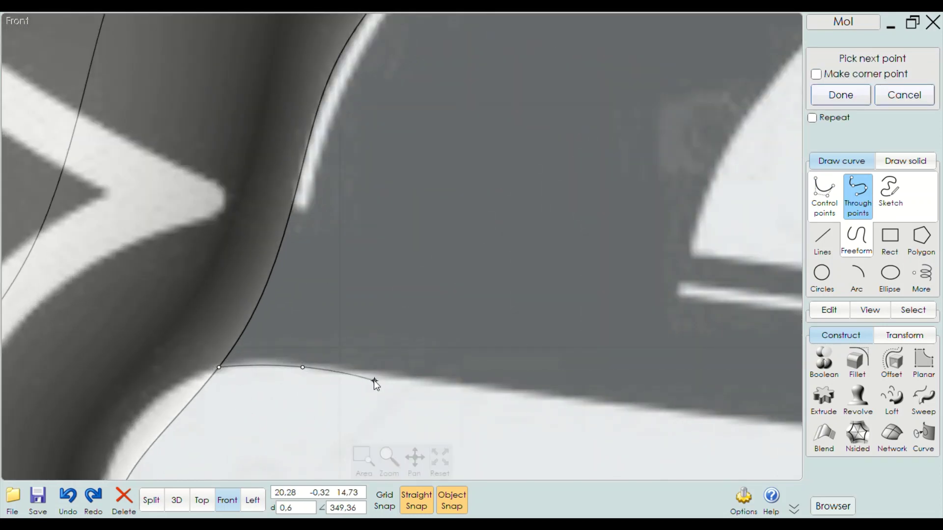
pyautogui.click(406, 377)
pyautogui.click(342, 328)
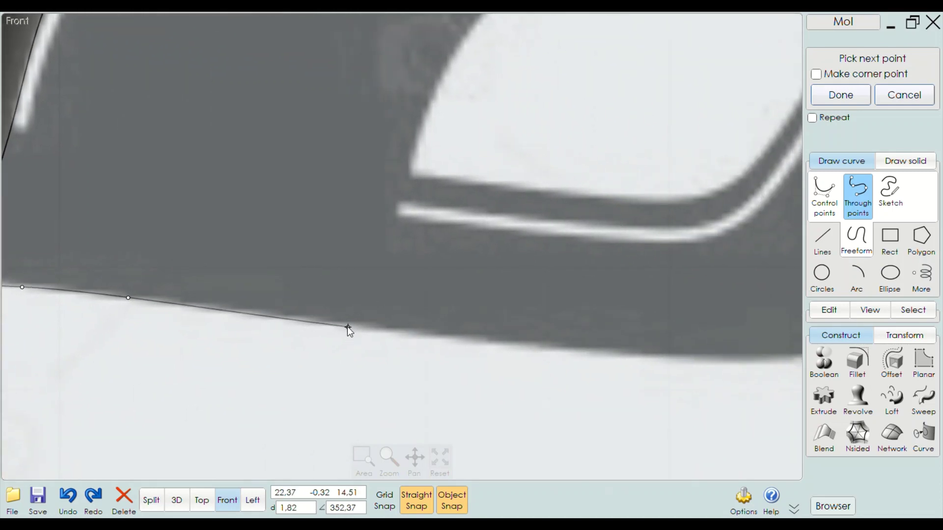
pyautogui.moveTo(609, 353); pyautogui.dragTo(358, 332, button='right')
pyautogui.click(364, 331)
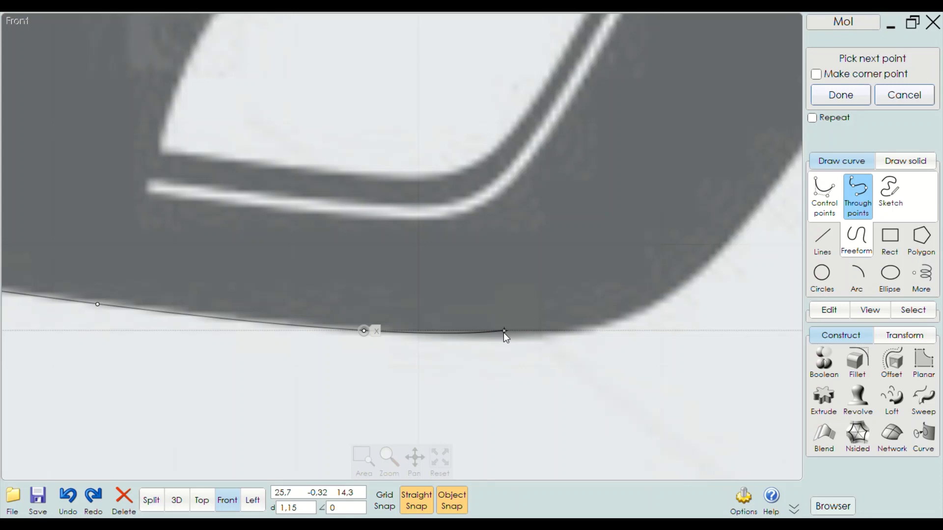
# Continue the curve around the rounded front corner and up the front edge, ending under the body
pyautogui.scroll(1, 539, 335)
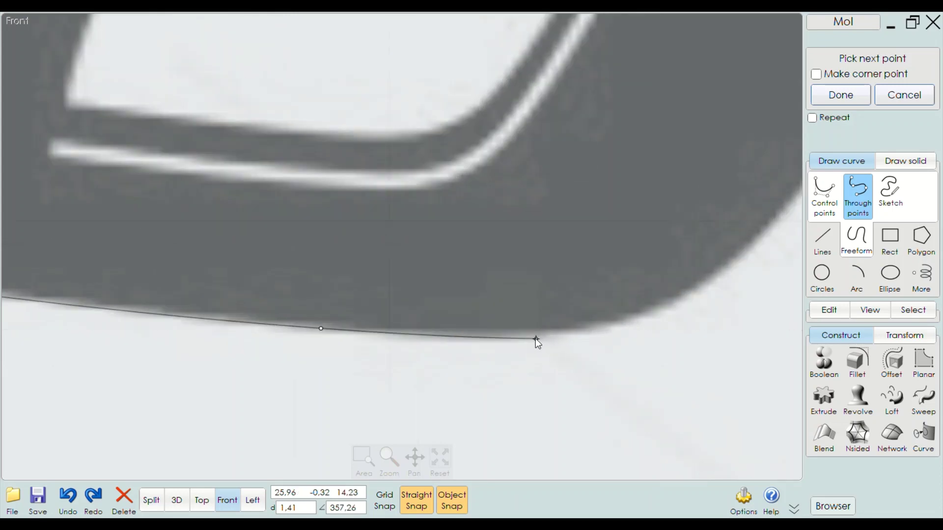
pyautogui.scroll(1, 534, 337)
pyautogui.click(533, 333)
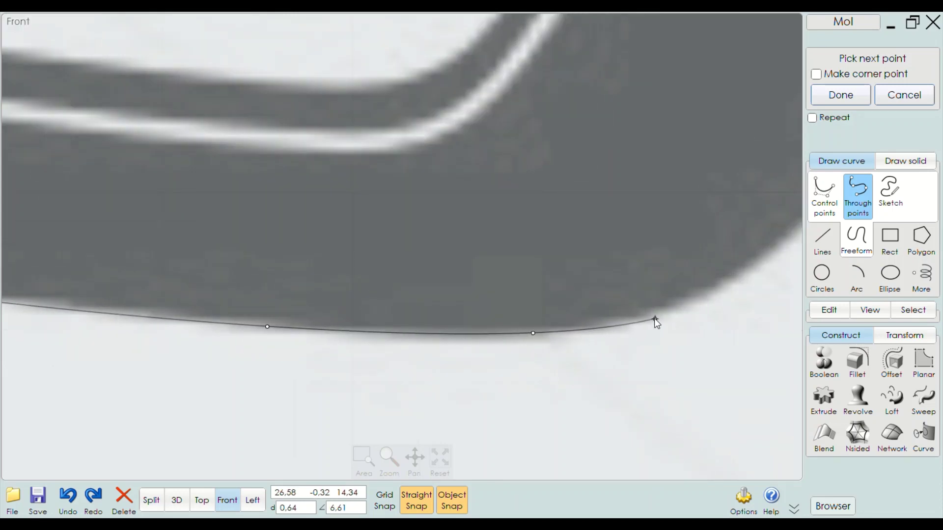
pyautogui.click(654, 320)
pyautogui.moveTo(654, 319); pyautogui.dragTo(206, 407, button='right')
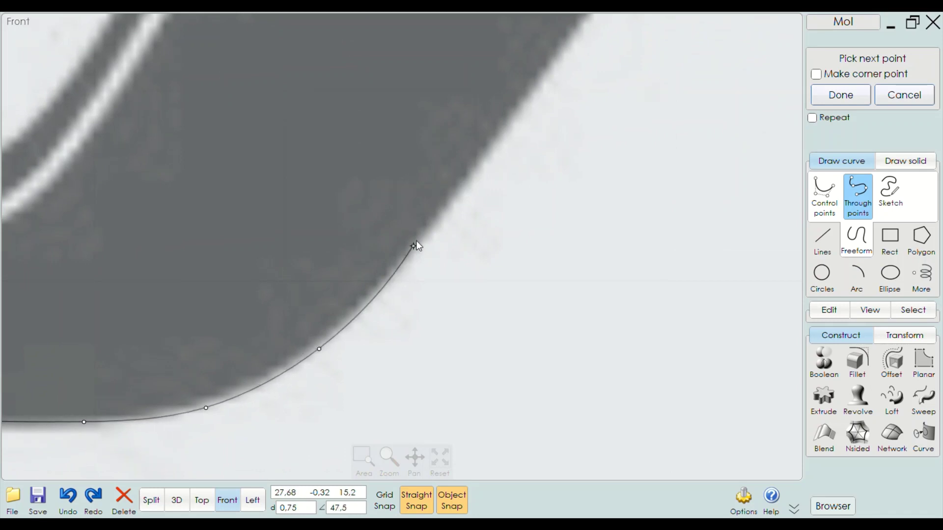
pyautogui.click(440, 216)
pyautogui.scroll(3, 338, 409)
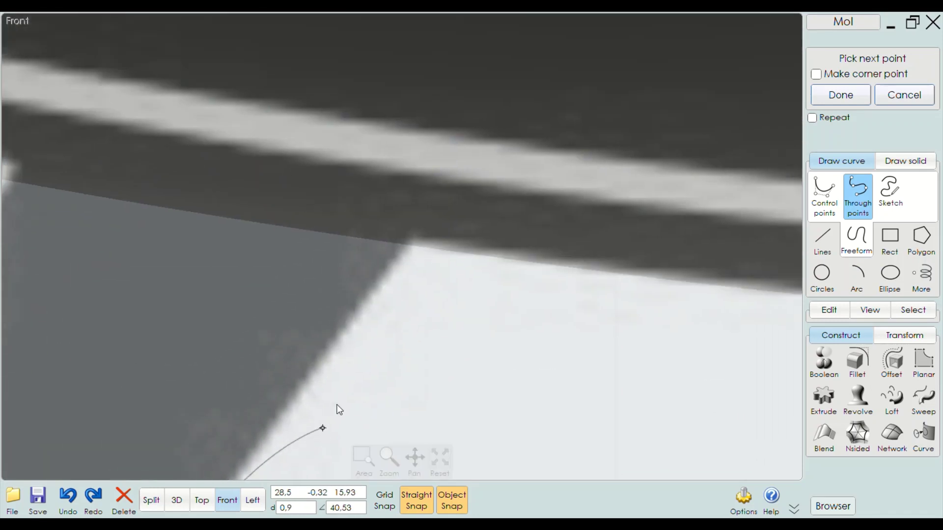
pyautogui.click(375, 292)
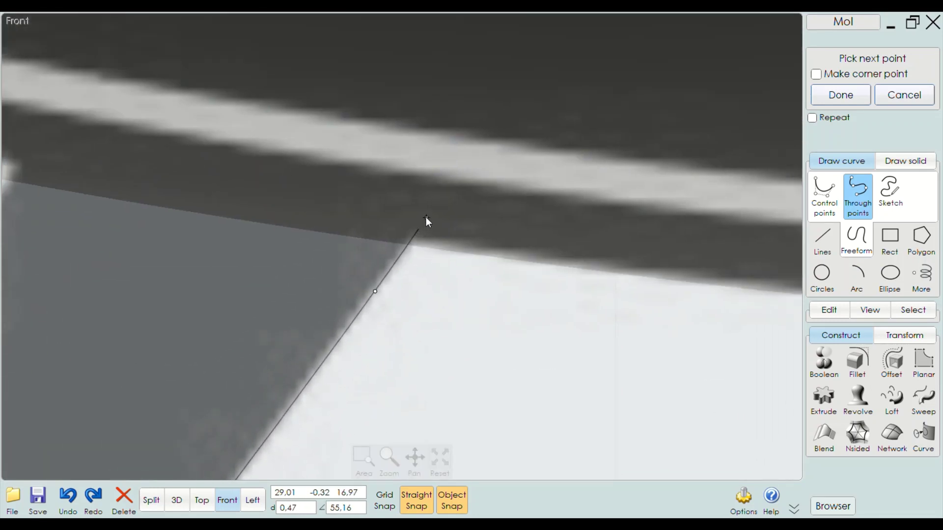
pyautogui.scroll(-2, 427, 221)
pyautogui.scroll(-3, 427, 221)
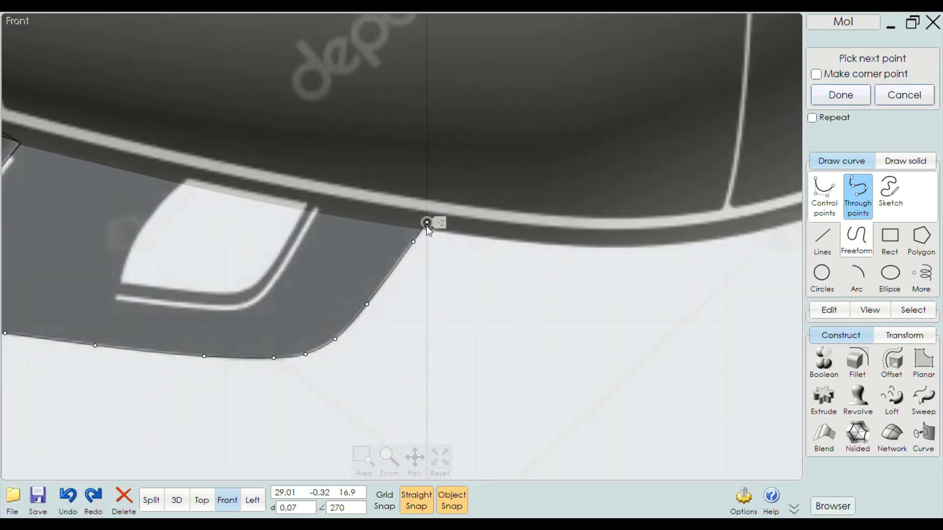
pyautogui.scroll(-1, 428, 226)
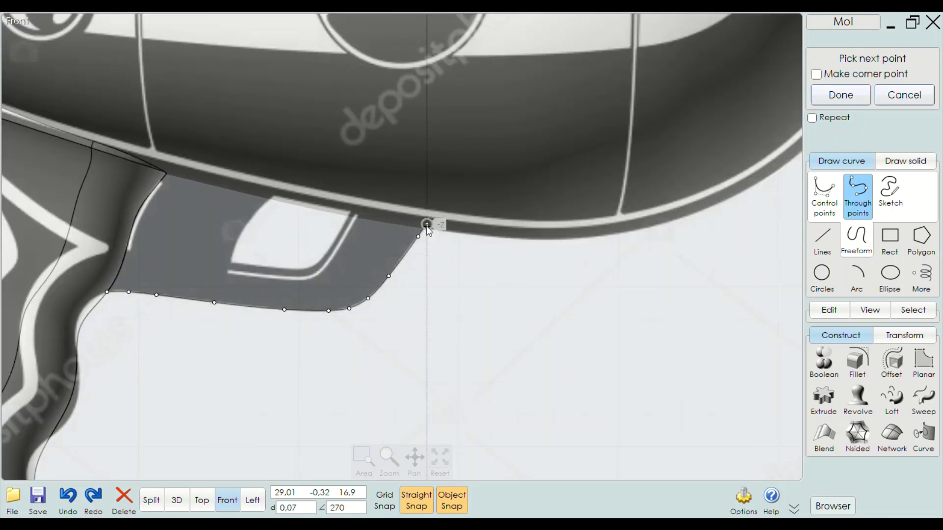
pyautogui.click(426, 226)
pyautogui.scroll(2, 427, 226)
pyautogui.rightClick(430, 216)
pyautogui.scroll(-3, 431, 216)
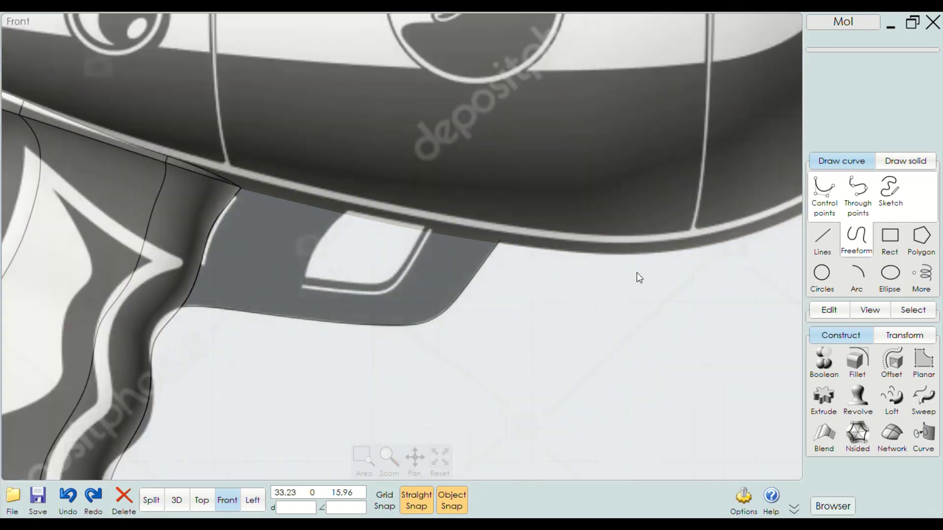
# Draw a polyline from the curve's grip end up the grip and along the body underside to the curve's end
pyautogui.click(823, 238)
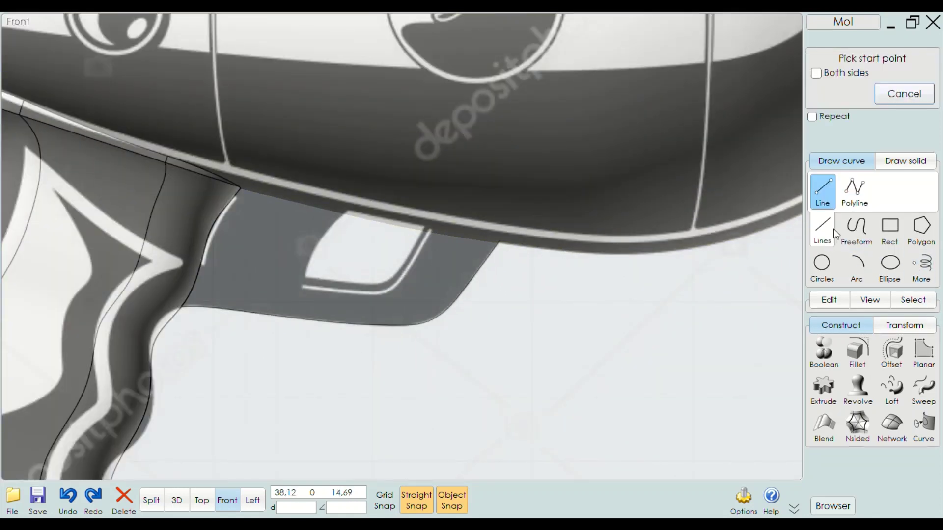
pyautogui.click(854, 189)
pyautogui.scroll(3, 162, 307)
pyautogui.scroll(2, 162, 305)
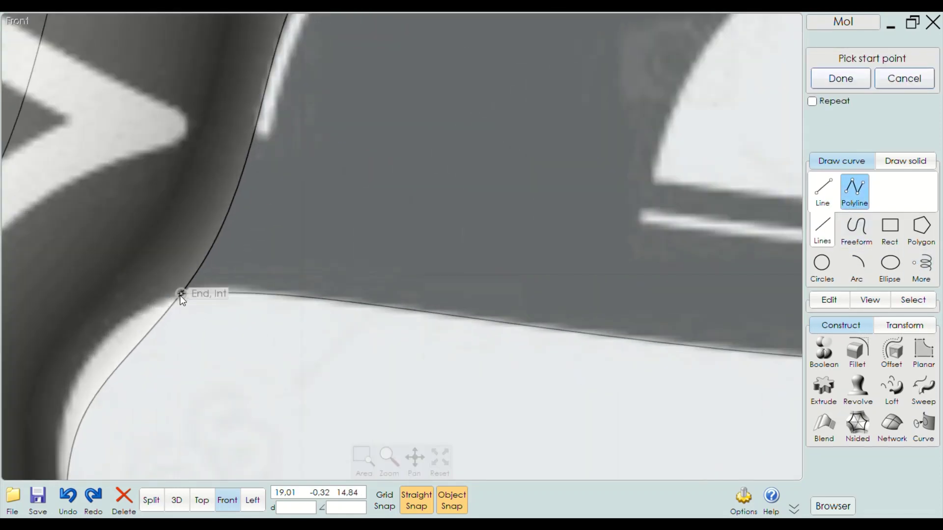
pyautogui.click(181, 293)
pyautogui.click(140, 283)
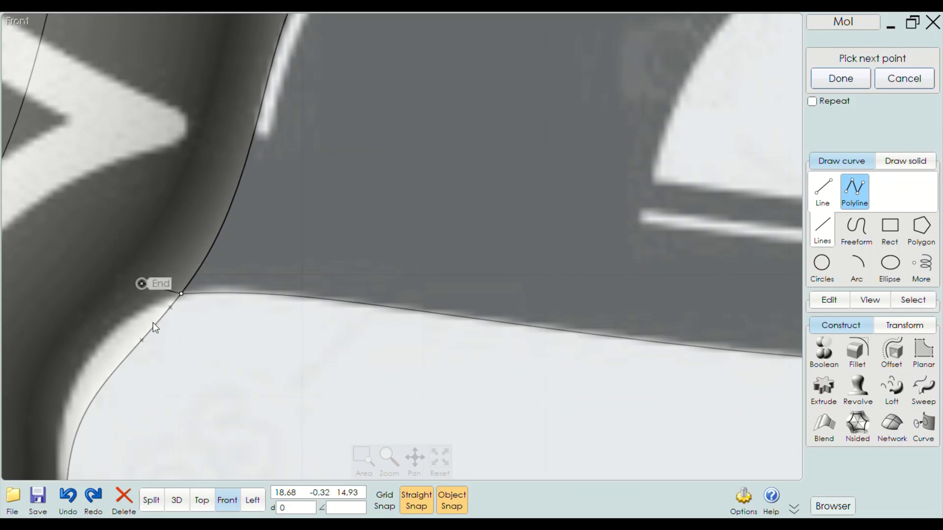
pyautogui.scroll(-2, 153, 324)
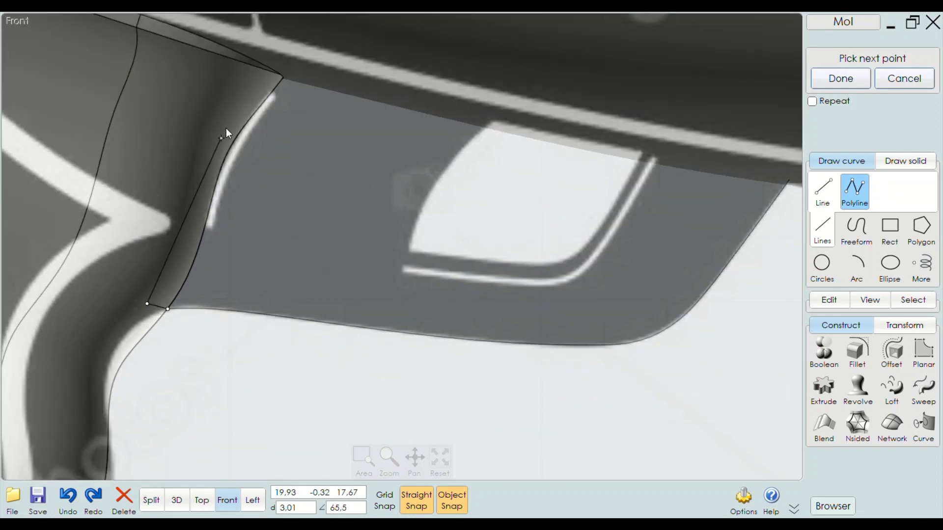
pyautogui.click(275, 53)
pyautogui.scroll(-2, 441, 117)
pyautogui.scroll(1, 638, 140)
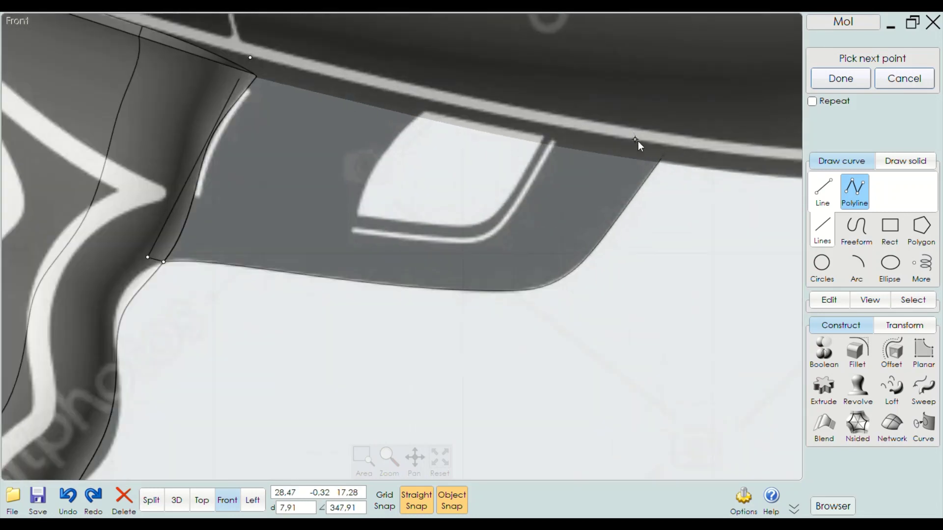
pyautogui.scroll(3, 663, 155)
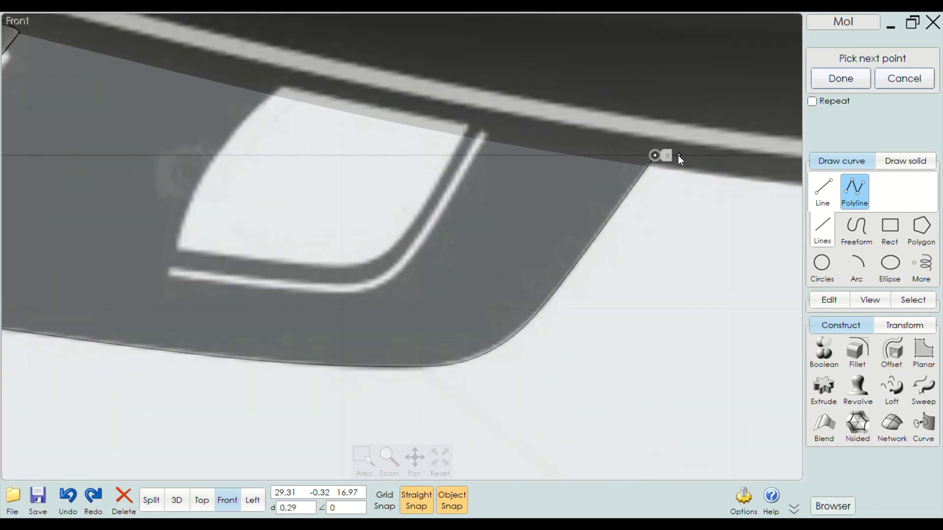
pyautogui.scroll(1, 679, 162)
pyautogui.scroll(1, 680, 173)
pyautogui.rightClick(620, 217)
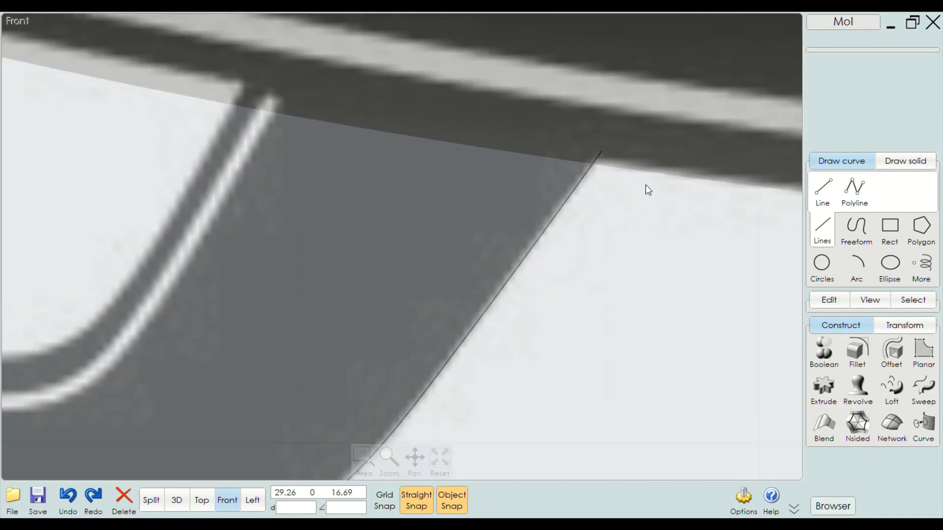
pyautogui.scroll(-3, 645, 185)
pyautogui.scroll(-1, 589, 207)
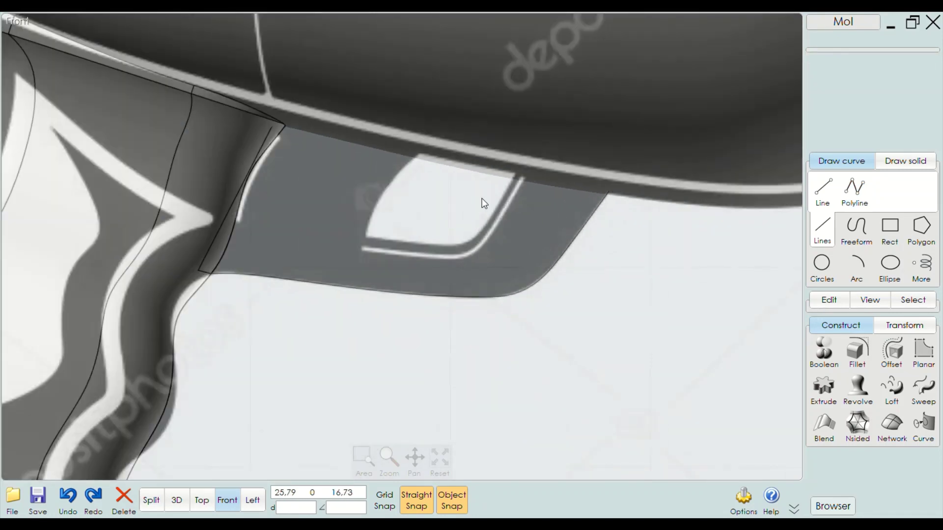
# Join the polyline and traced curve into one closed trigger-plate outline
pyautogui.click(488, 156)
pyautogui.click(588, 231)
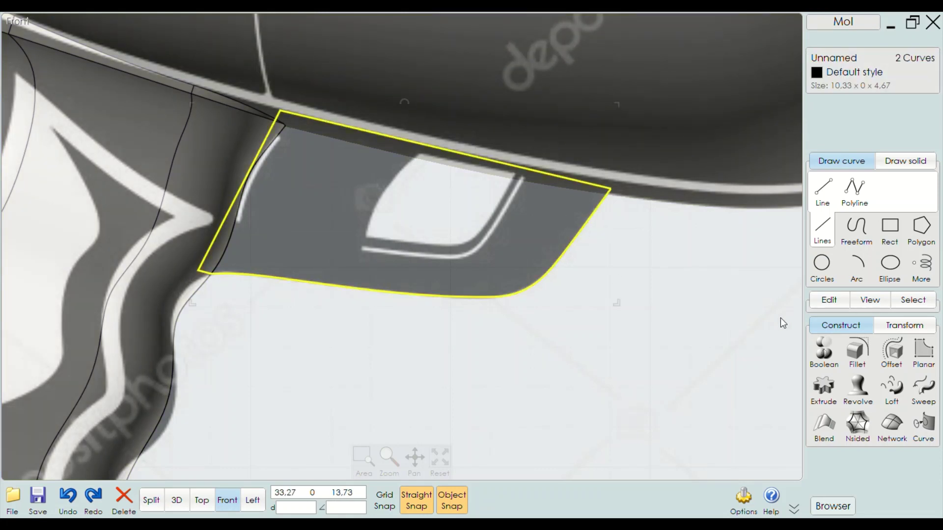
pyautogui.click(829, 300)
pyautogui.click(825, 328)
pyautogui.click(494, 337)
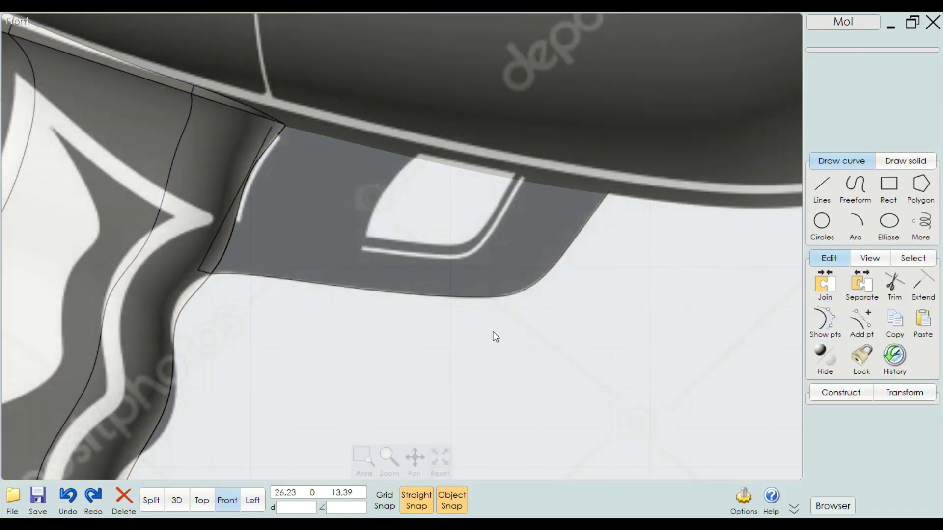
# In the 3D view, select the closed trigger-plate outline
pyautogui.click(180, 501)
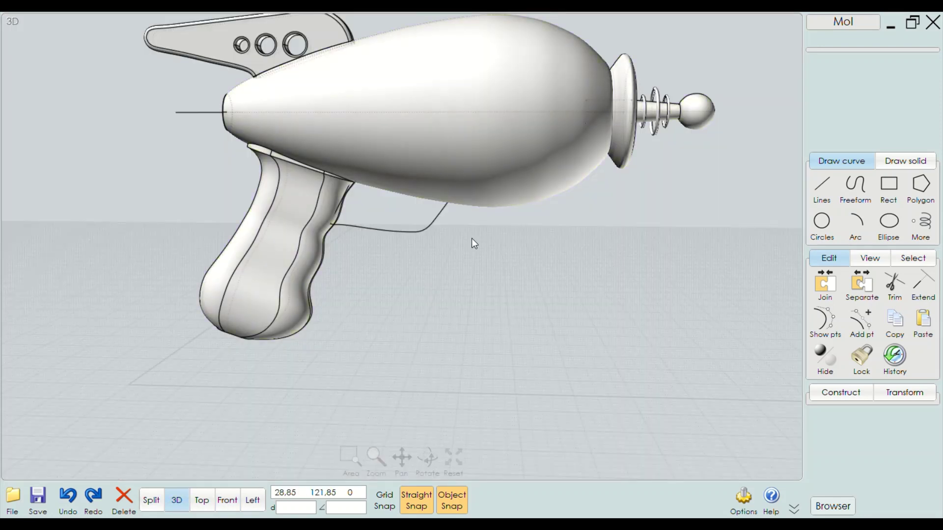
pyautogui.click(417, 233)
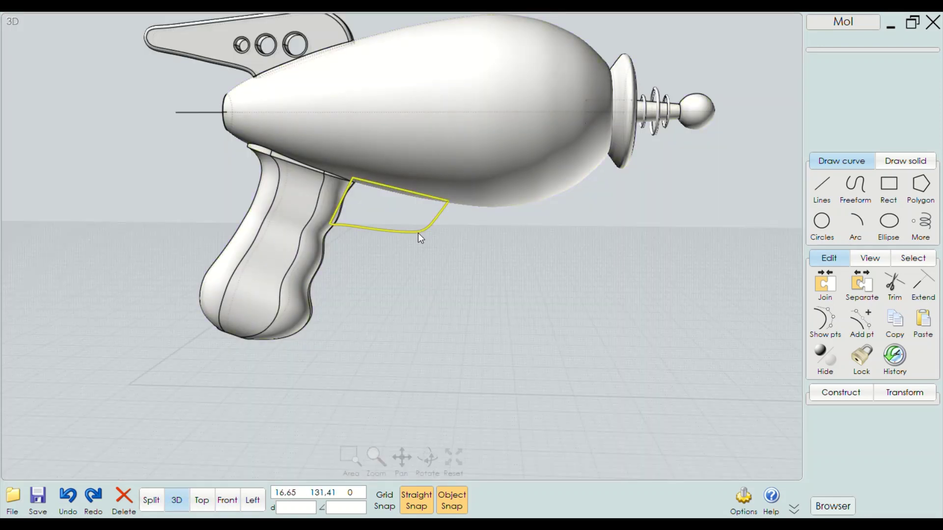
pyautogui.click(840, 393)
# Extrude the closed outline into a thin plate, gauging its thickness in the four-view and side views
pyautogui.click(824, 350)
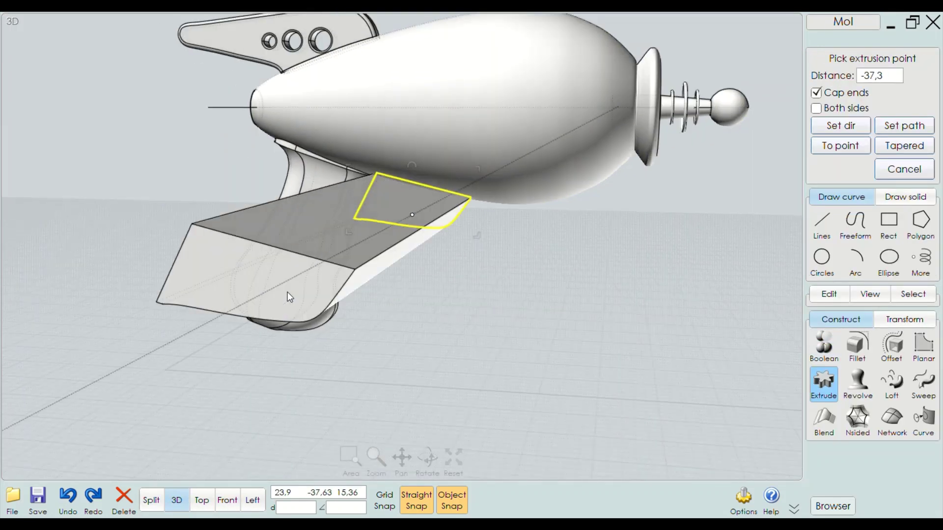
pyautogui.moveTo(290, 297); pyautogui.dragTo(253, 305, button='right')
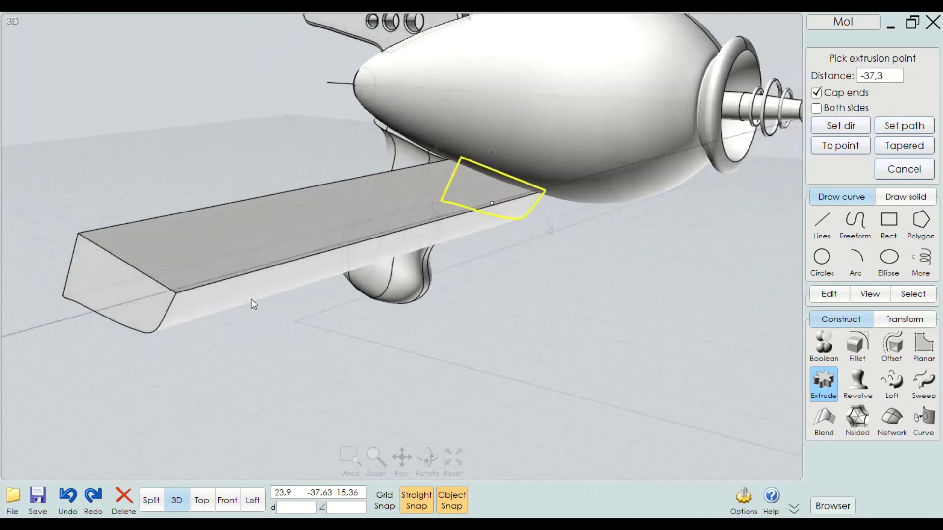
pyautogui.click(152, 502)
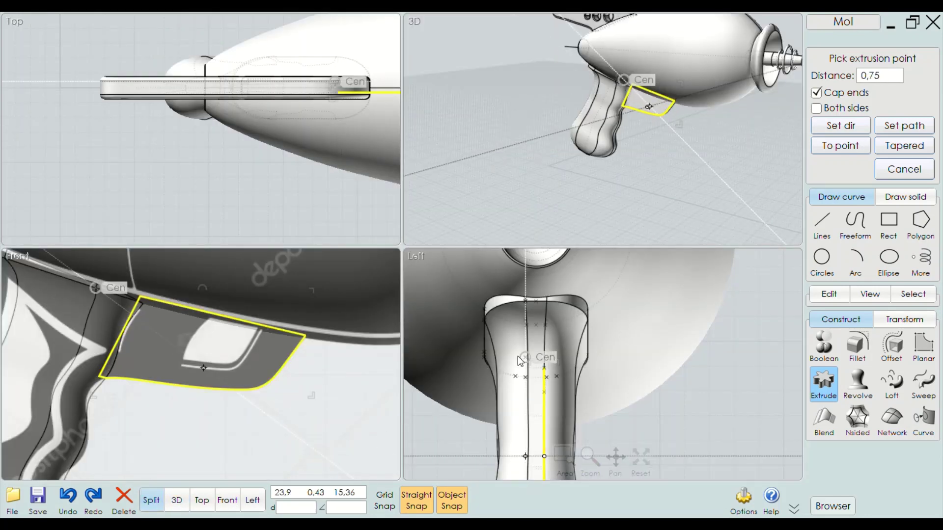
pyautogui.click(253, 501)
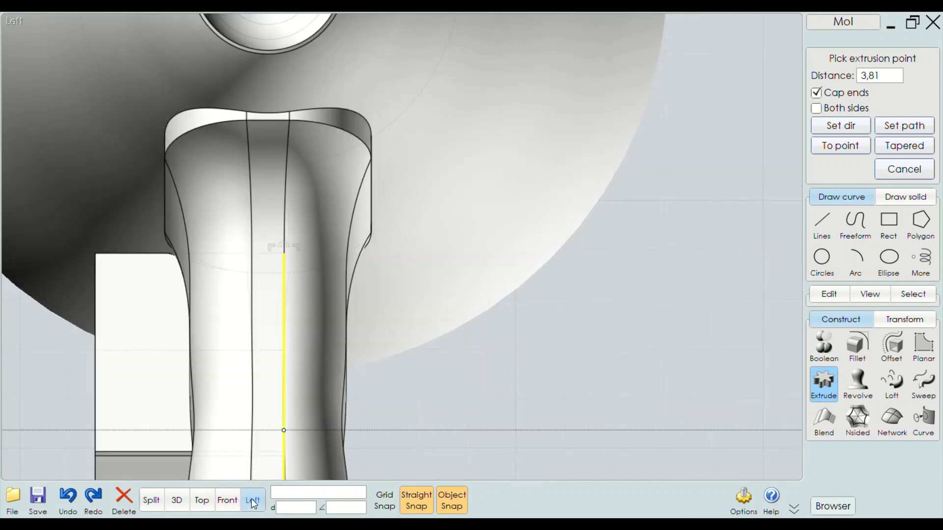
pyautogui.scroll(-3, 452, 295)
pyautogui.scroll(-2, 432, 393)
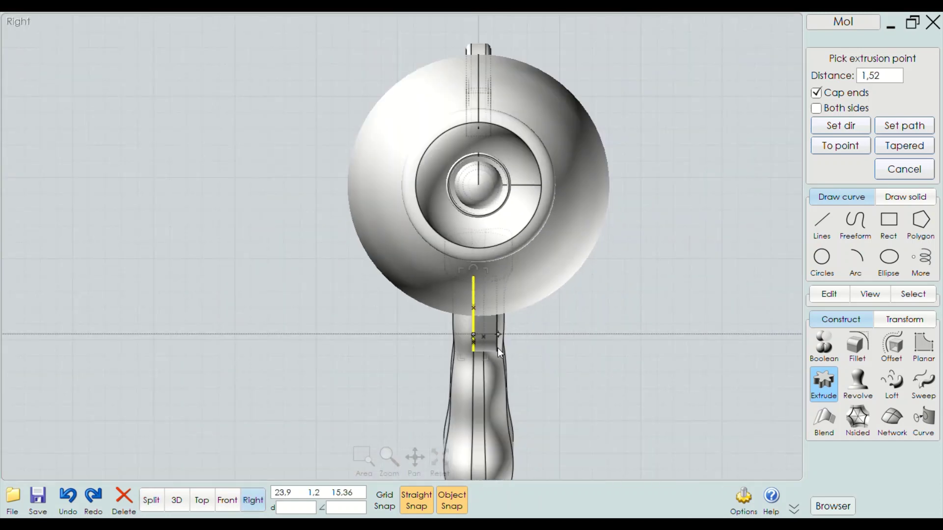
pyautogui.scroll(4, 466, 344)
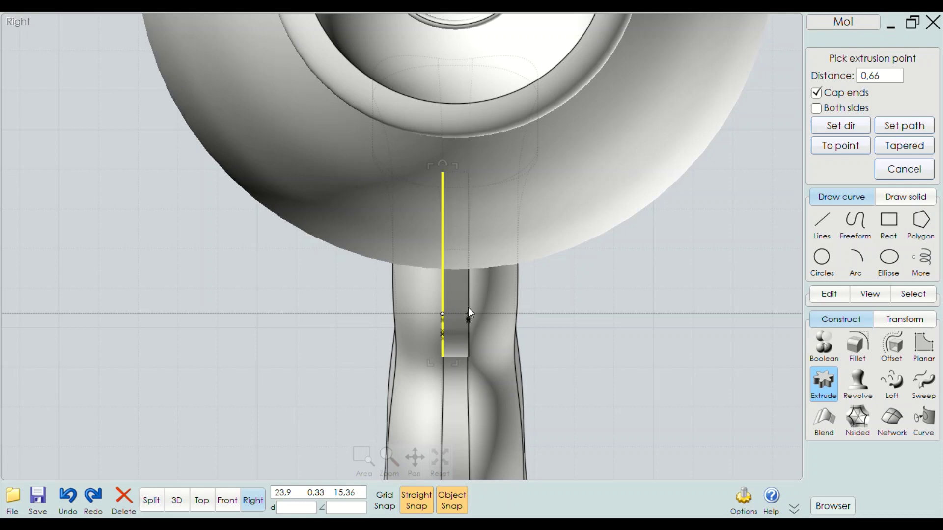
pyautogui.scroll(2, 467, 306)
pyautogui.click(479, 328)
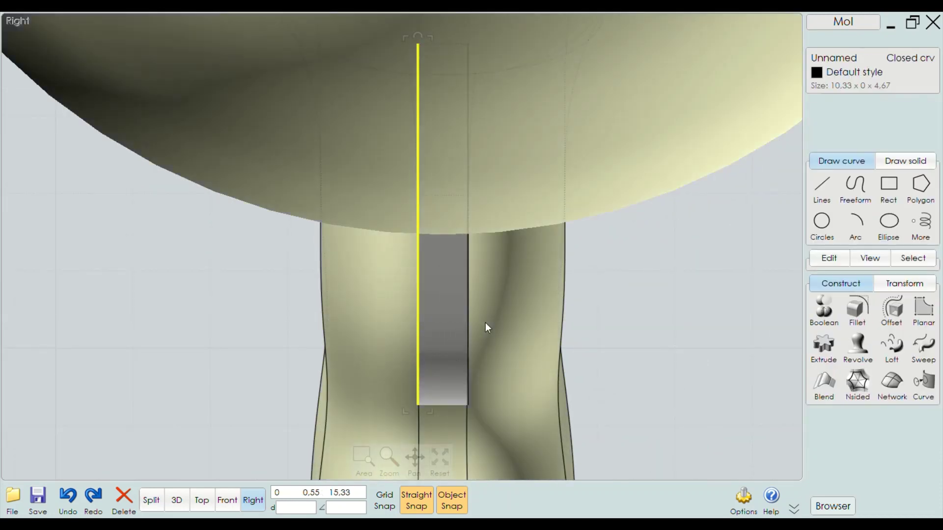
pyautogui.scroll(-3, 446, 219)
pyautogui.click(177, 501)
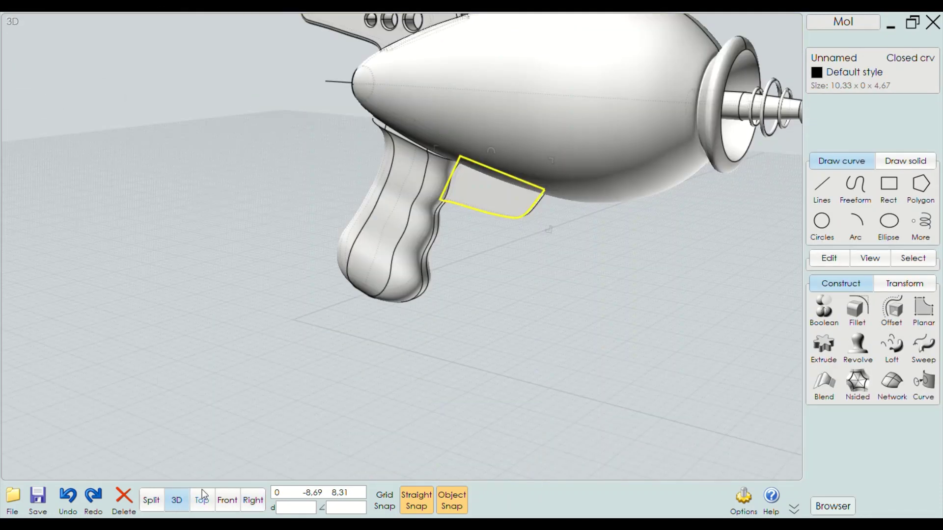
pyautogui.click(584, 346)
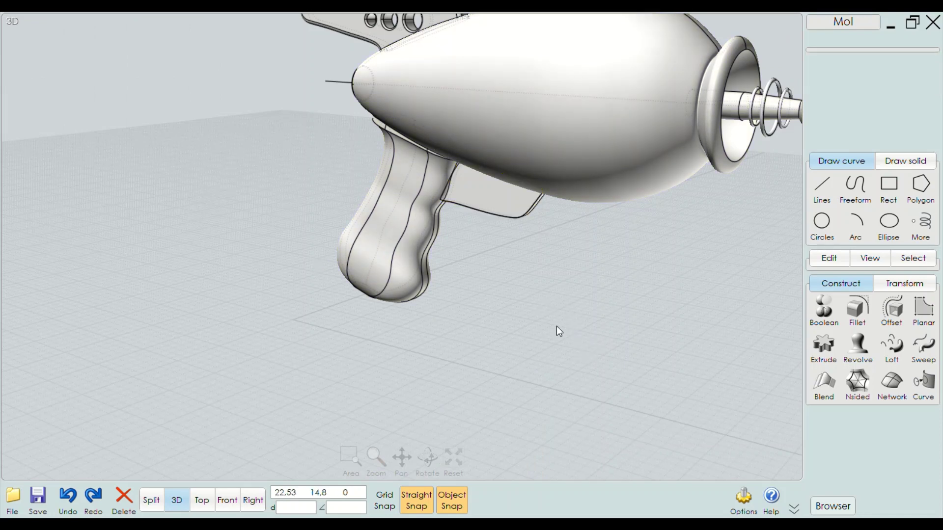
# Orbit beneath the gun and switch between Top and 3D views to inspect the trigger-guard plate
pyautogui.moveTo(576, 320)
pyautogui.mouseDown(button='right')
pyautogui.moveTo(644, 309)
pyautogui.moveTo(421, 280)
pyautogui.moveTo(580, 290)
pyautogui.mouseUp(button='right')
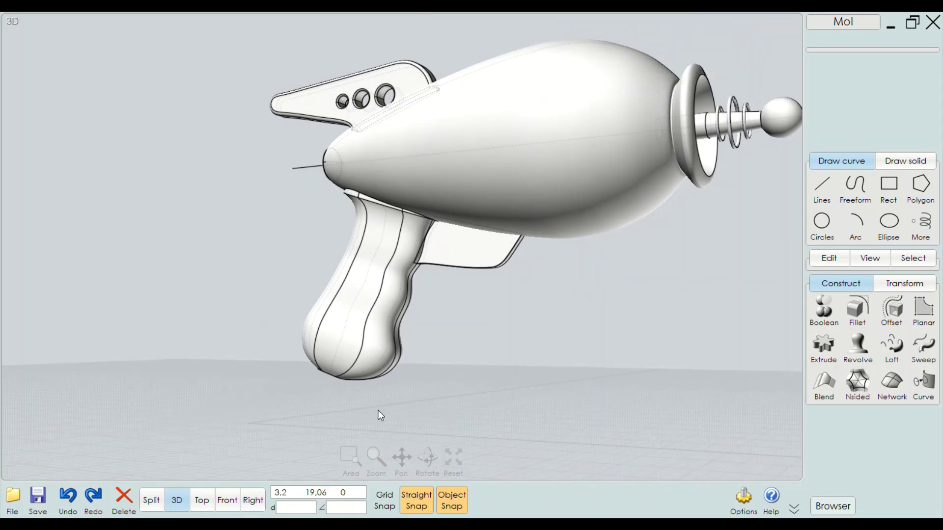
pyautogui.click(204, 500)
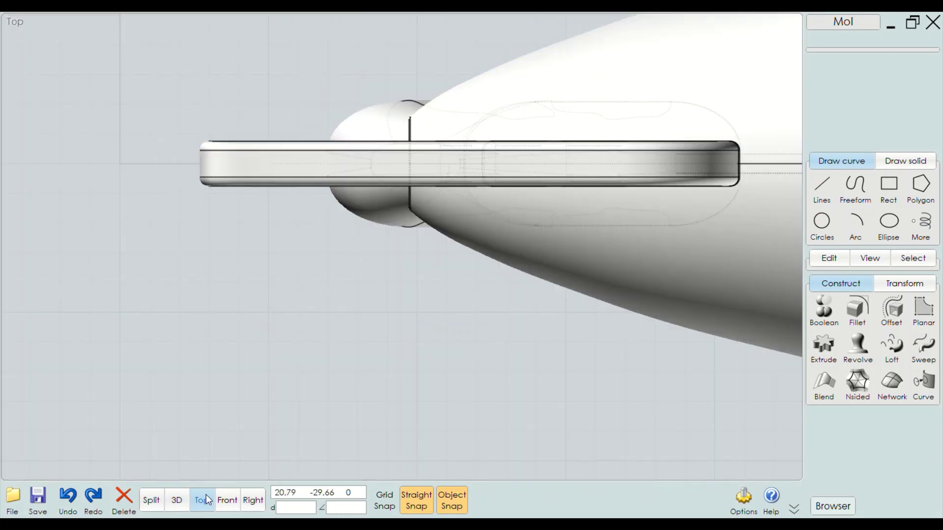
pyautogui.click(176, 500)
pyautogui.scroll(5, 565, 324)
pyautogui.moveTo(564, 307)
pyautogui.mouseDown(button='right')
pyautogui.moveTo(510, 304)
pyautogui.moveTo(416, 202)
pyautogui.mouseUp(button='right')
pyautogui.click(371, 211)
pyautogui.click(480, 260)
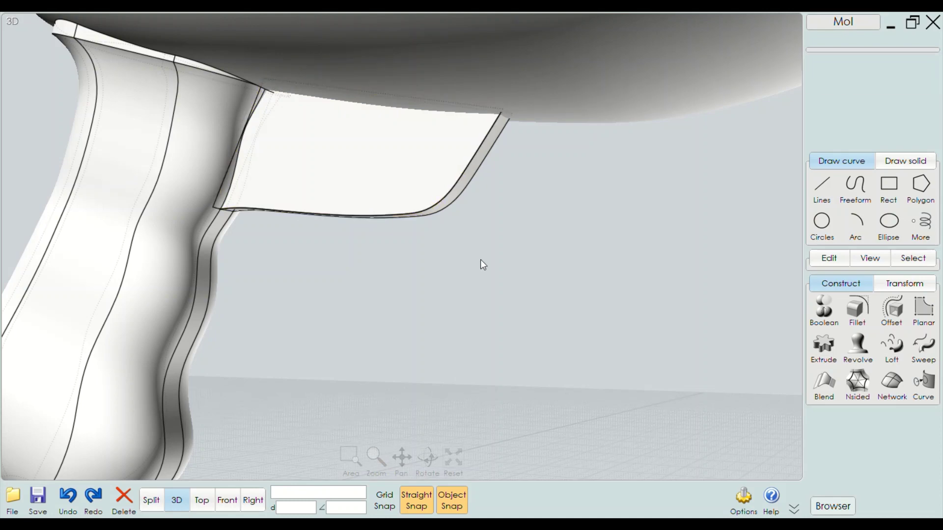
pyautogui.moveTo(480, 264)
pyautogui.mouseDown(button='right')
pyautogui.moveTo(438, 253)
pyautogui.moveTo(524, 291)
pyautogui.mouseUp(button='right')
pyautogui.scroll(-5, 705, 368)
pyautogui.scroll(5, 422, 300)
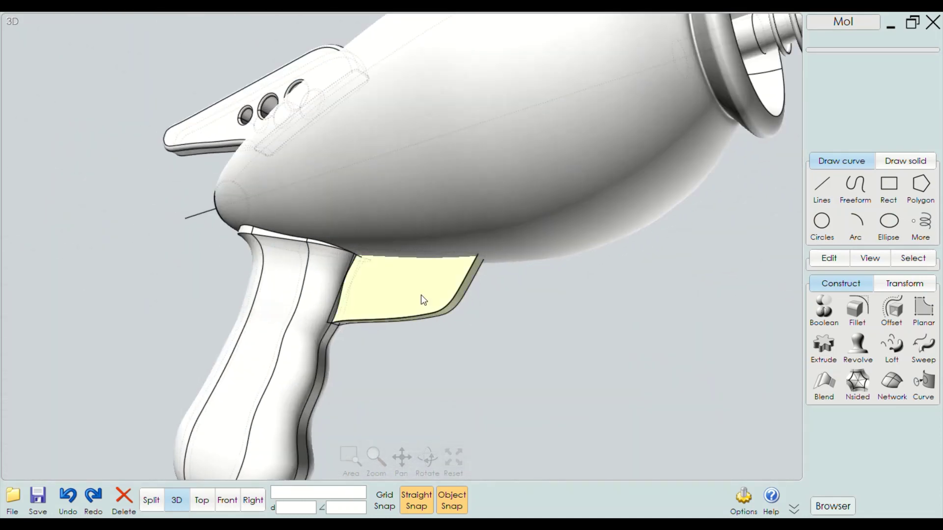
pyautogui.scroll(3, 422, 299)
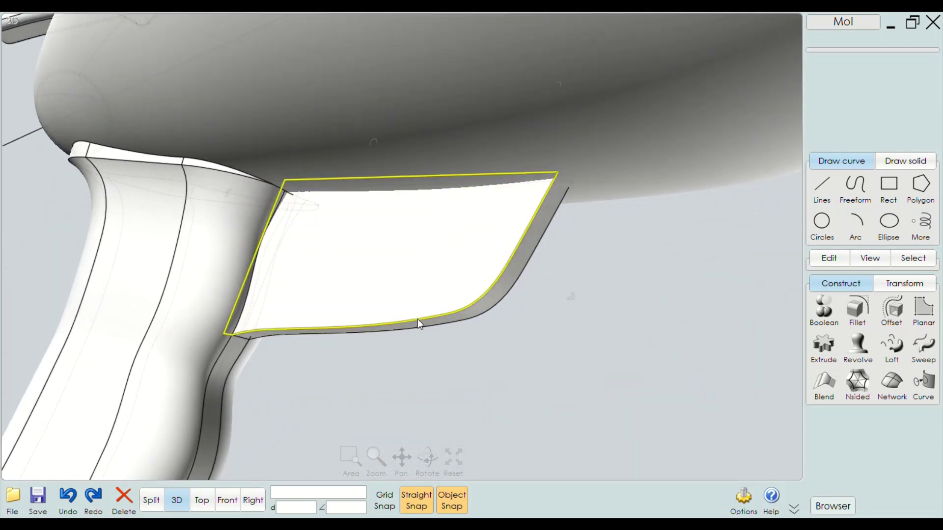
# Select the trigger-guard plate solid plus its curved outer edge
pyautogui.click(417, 319)
pyautogui.click(538, 338)
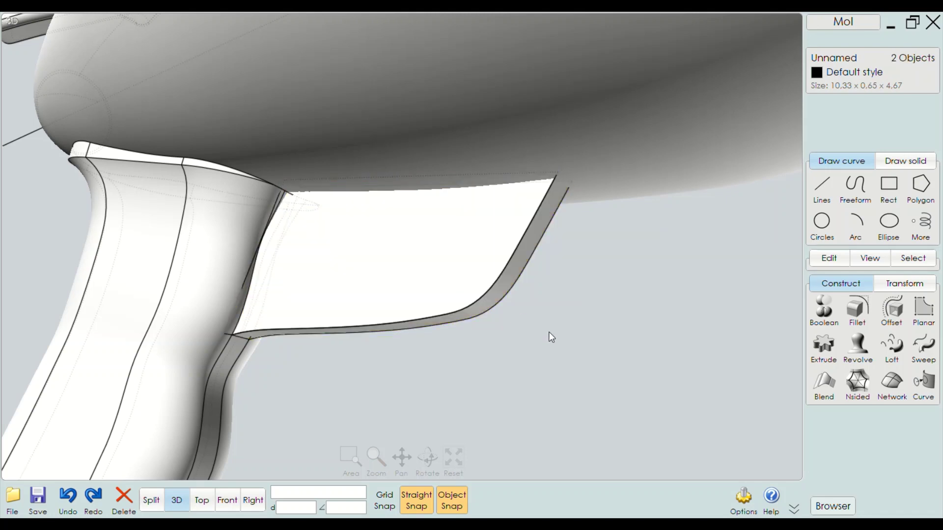
pyautogui.moveTo(539, 338); pyautogui.dragTo(492, 307, button='right')
pyautogui.click(492, 307)
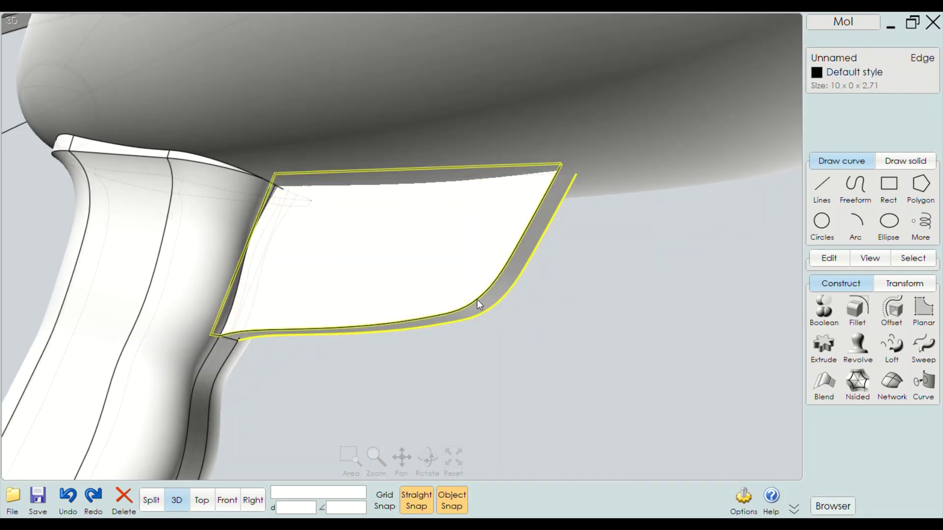
pyautogui.keyDown('shift'); pyautogui.click(477, 298); pyautogui.keyUp('shift')
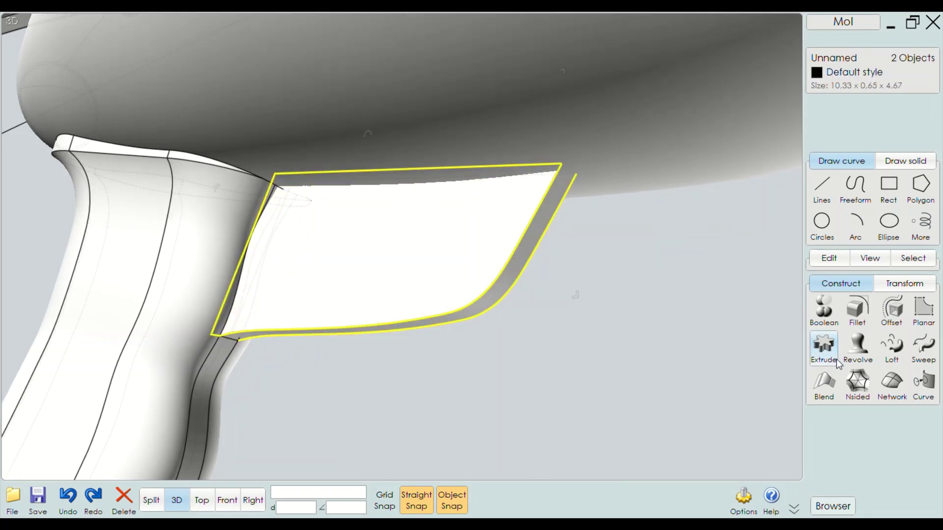
pyautogui.click(855, 315)
pyautogui.moveTo(633, 287)
pyautogui.mouseDown(button='right')
pyautogui.moveTo(588, 304)
pyautogui.moveTo(540, 279)
pyautogui.mouseUp(button='right')
pyautogui.scroll(-3, 539, 279)
pyautogui.scroll(3, 563, 239)
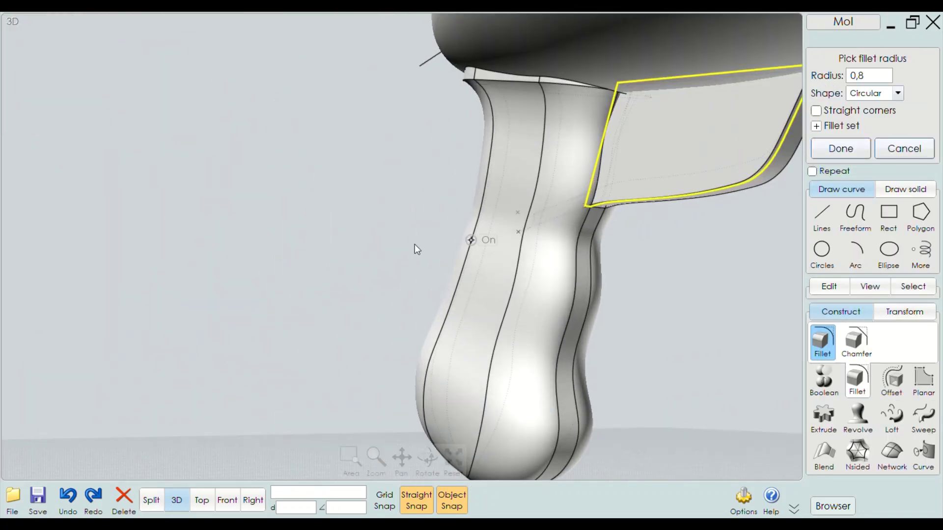
pyautogui.moveTo(415, 243); pyautogui.dragTo(601, 259, button='right')
pyautogui.scroll(2, 471, 243)
pyautogui.scroll(2, 372, 221)
pyautogui.scroll(-3, 372, 227)
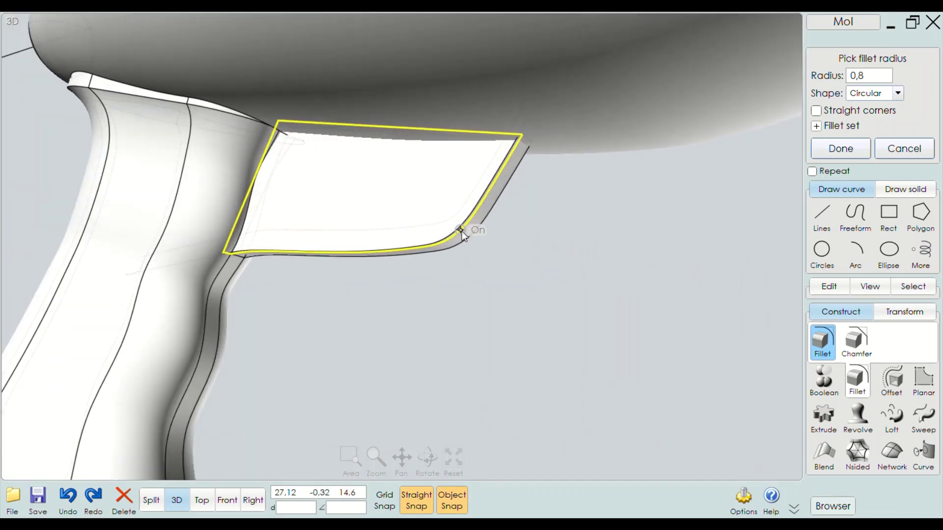
pyautogui.moveTo(461, 231); pyautogui.dragTo(279, 235, button='right')
pyautogui.scroll(3, 357, 260)
pyautogui.scroll(-1, 364, 269)
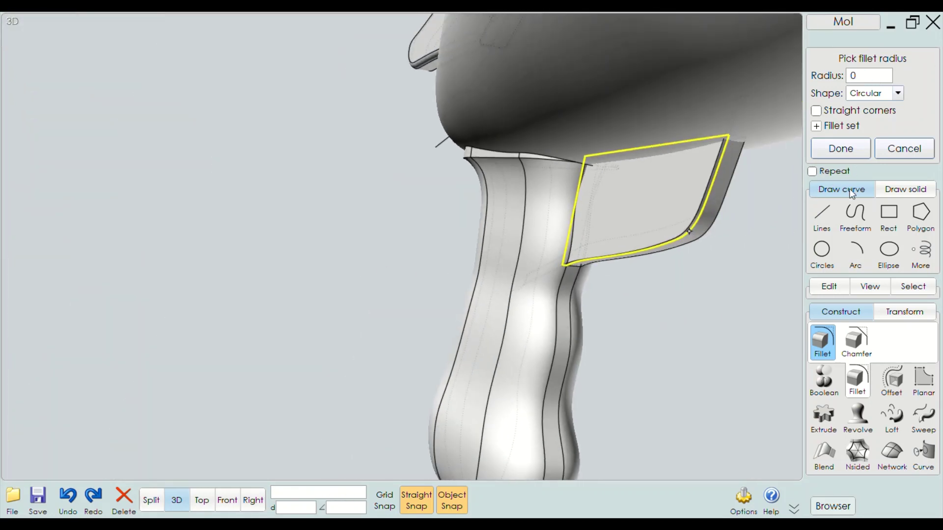
pyautogui.moveTo(666, 261); pyautogui.dragTo(517, 215, button='right')
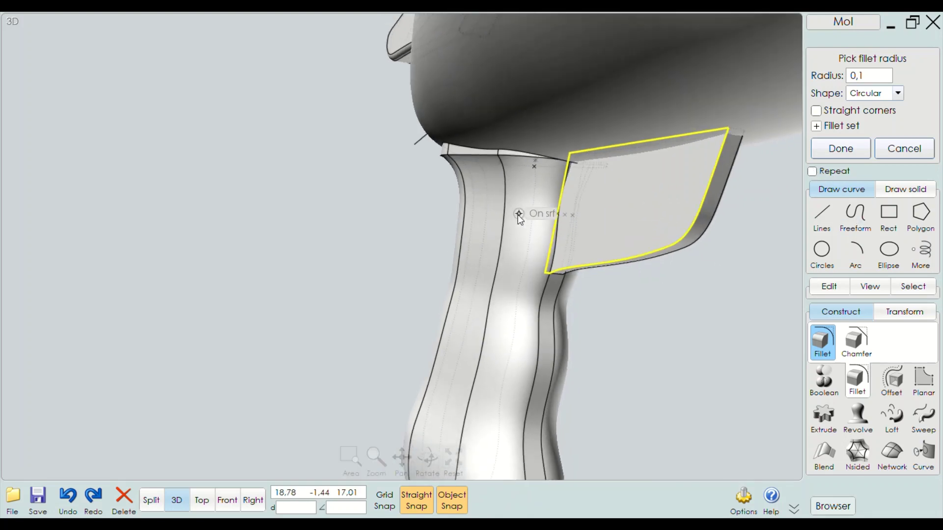
pyautogui.scroll(3, 700, 261)
pyautogui.scroll(2, 549, 226)
pyautogui.scroll(2, 425, 157)
pyautogui.moveTo(426, 157)
pyautogui.mouseDown(button='right')
pyautogui.moveTo(454, 185)
pyautogui.moveTo(480, 261)
pyautogui.mouseUp(button='right')
pyautogui.rightClick(480, 212)
pyautogui.click(479, 263)
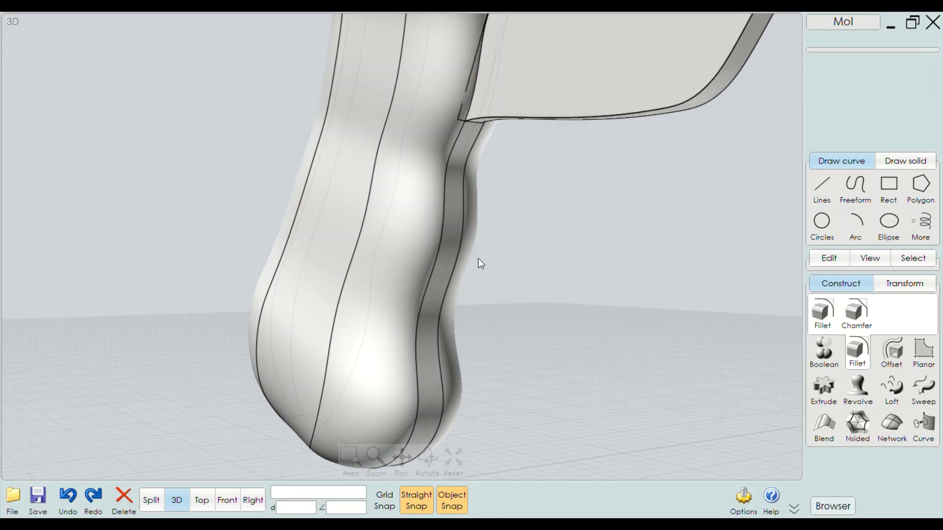
pyautogui.scroll(-2, 426, 258)
pyautogui.scroll(-2, 403, 277)
pyautogui.scroll(-3, 515, 286)
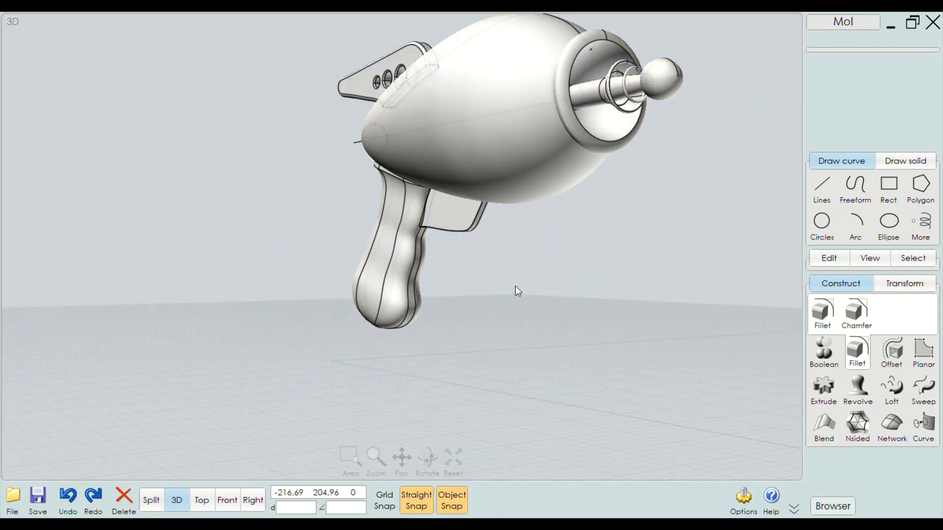
pyautogui.moveTo(515, 286); pyautogui.dragTo(505, 277, button='right')
pyautogui.moveTo(660, 260); pyautogui.dragTo(585, 230, button='right')
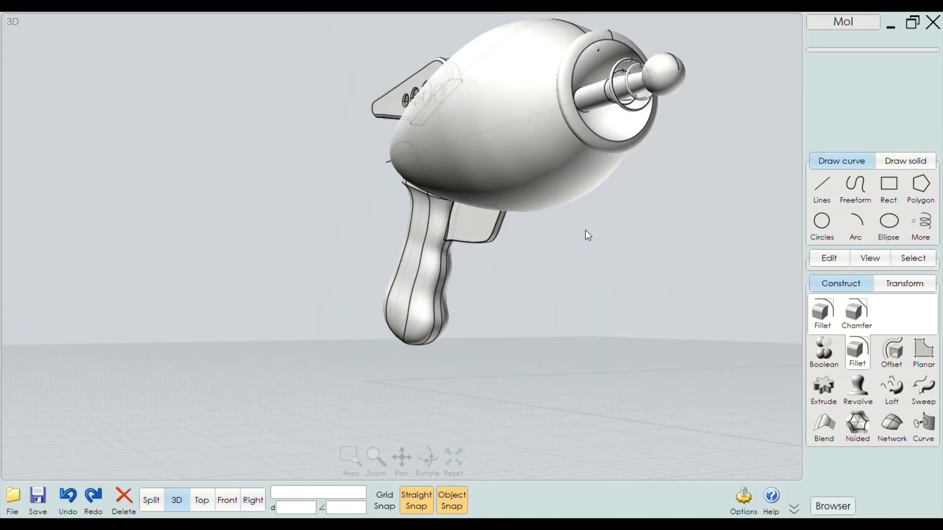
pyautogui.scroll(3, 462, 241)
# Fillet every corner of the guard plate's traced outline curve, confirming the default radius
pyautogui.scroll(2, 376, 234)
pyautogui.click(389, 239)
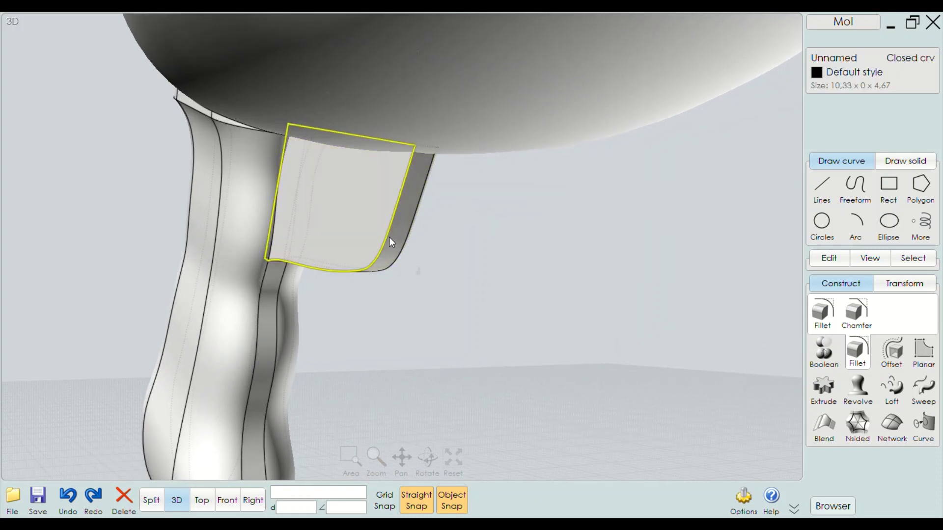
pyautogui.click(823, 314)
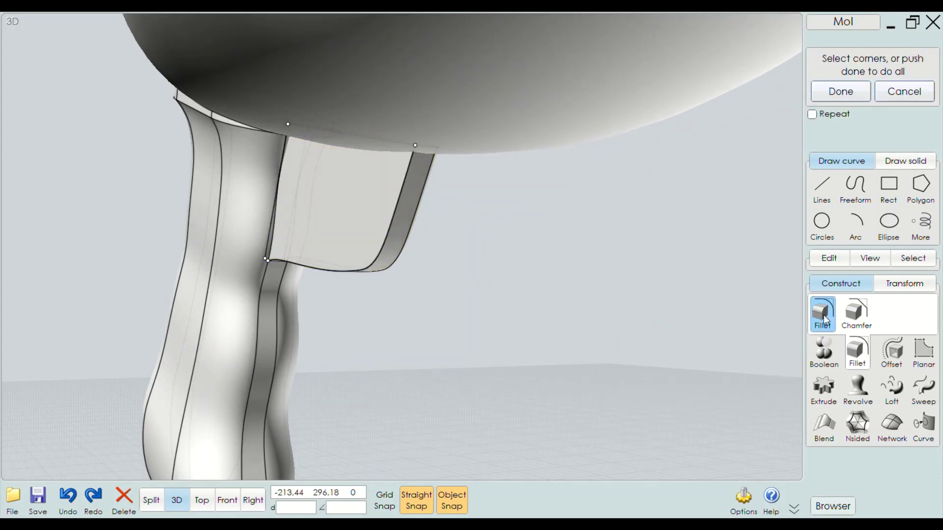
pyautogui.click(840, 93)
pyautogui.click(840, 116)
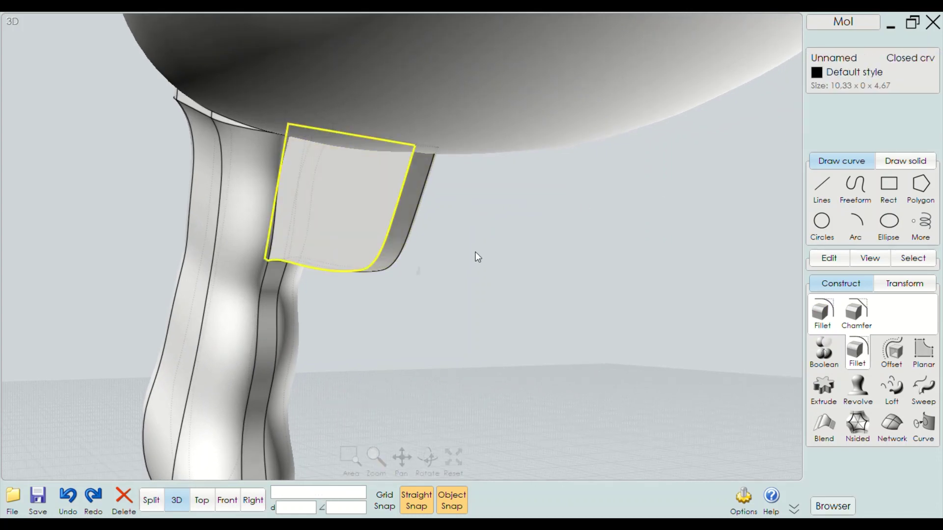
pyautogui.click(475, 274)
# Look under the guard and select only its closed outline curve (10.33 x 4.67)
pyautogui.scroll(1, 476, 274)
pyautogui.scroll(3, 373, 258)
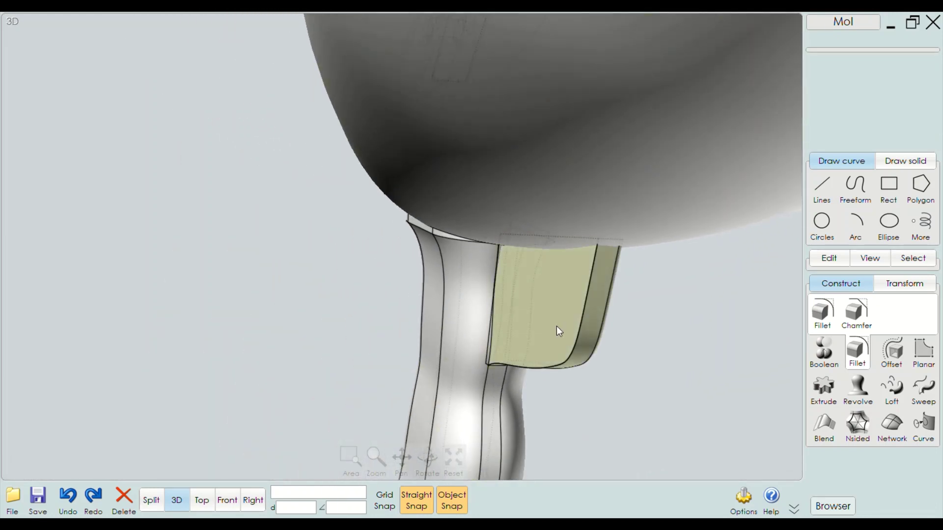
pyautogui.moveTo(558, 331)
pyautogui.mouseDown(button='right')
pyautogui.moveTo(624, 384)
pyautogui.moveTo(594, 364)
pyautogui.moveTo(559, 369)
pyautogui.moveTo(579, 366)
pyautogui.mouseUp(button='right')
pyautogui.scroll(2, 619, 383)
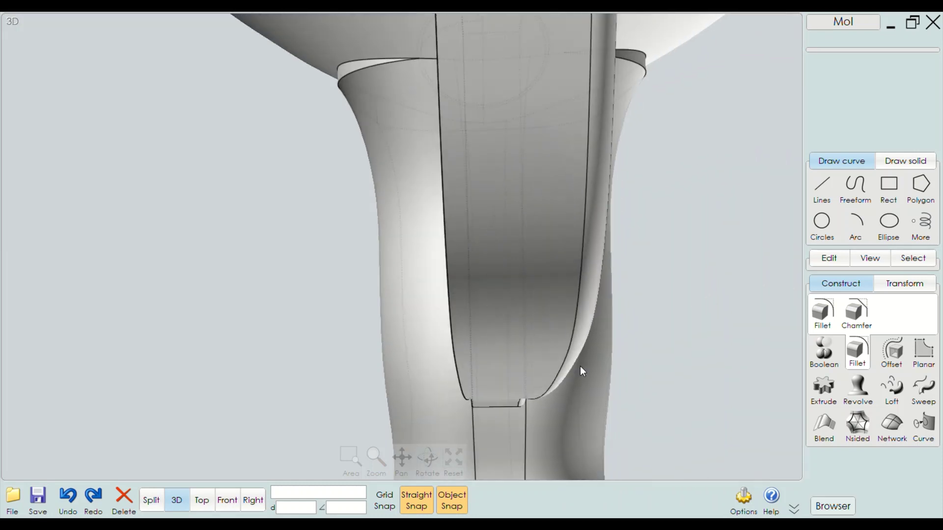
pyautogui.click(580, 368)
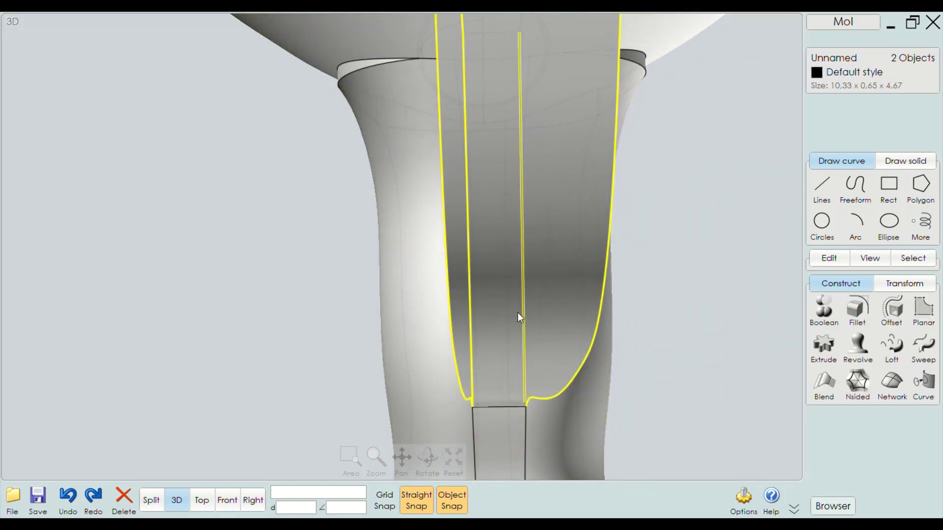
pyautogui.click(324, 363)
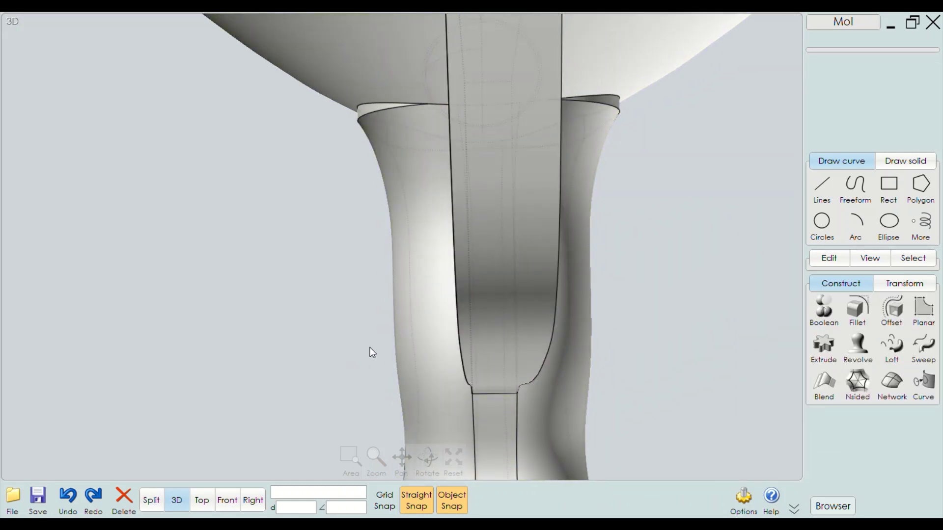
pyautogui.click(459, 340)
# Round all corners of the guard outline at radius 0,1
pyautogui.click(857, 314)
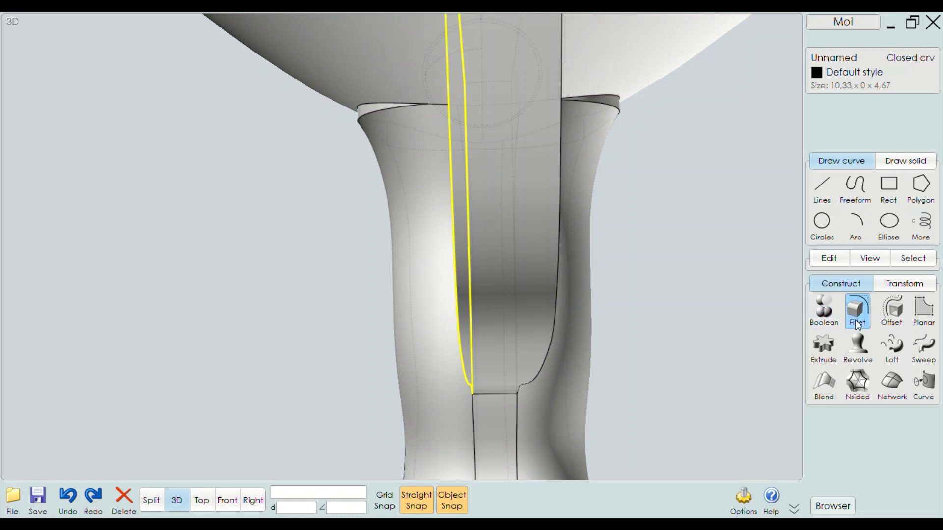
pyautogui.click(841, 91)
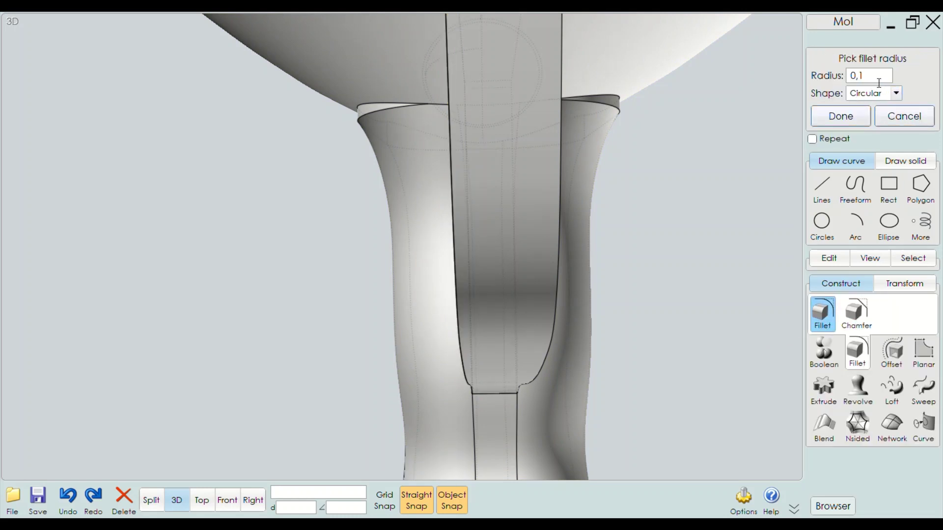
pyautogui.moveTo(750, 140)
pyautogui.mouseDown(button='right')
pyautogui.moveTo(678, 199)
pyautogui.moveTo(553, 253)
pyautogui.mouseUp(button='right')
pyautogui.scroll(2, 678, 199)
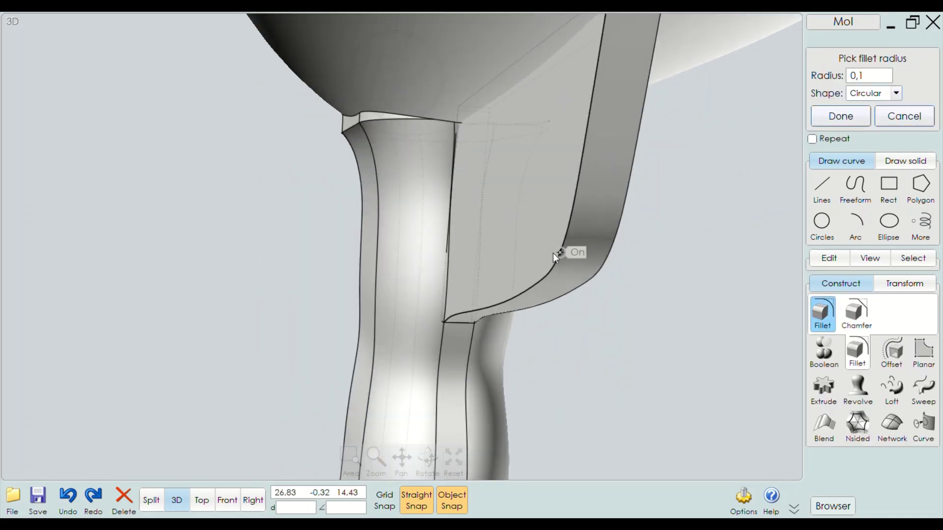
pyautogui.press('Return')
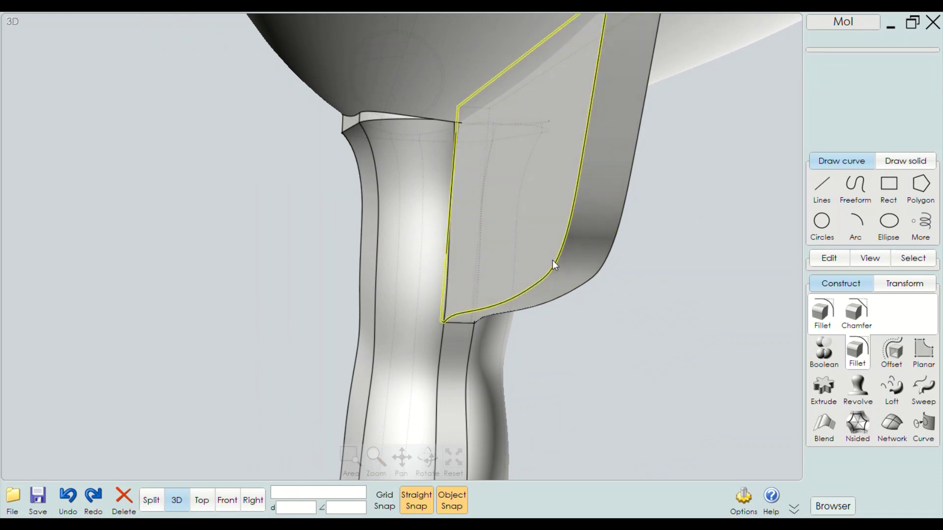
pyautogui.click(608, 271)
# Preview a 0,1 fillet on the guard plate's two curved outer edges
pyautogui.click(559, 260)
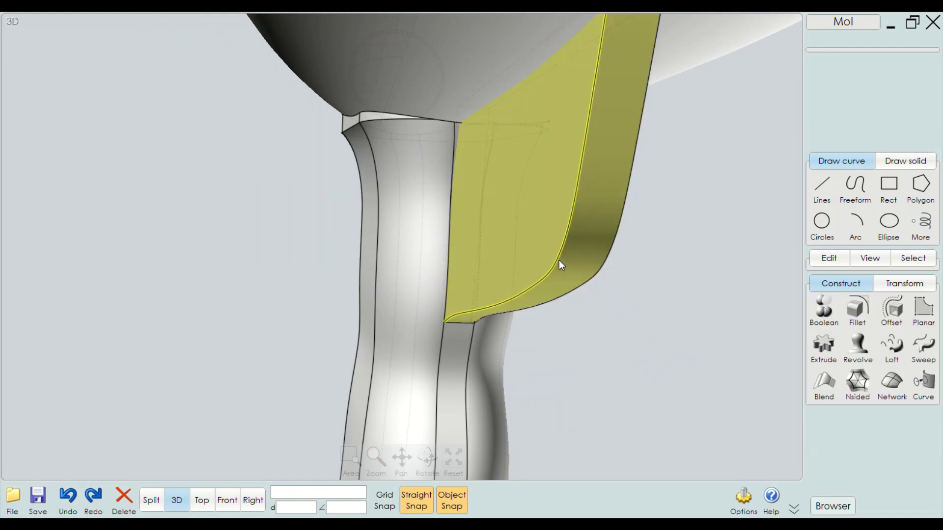
pyautogui.click(601, 269)
pyautogui.click(601, 269)
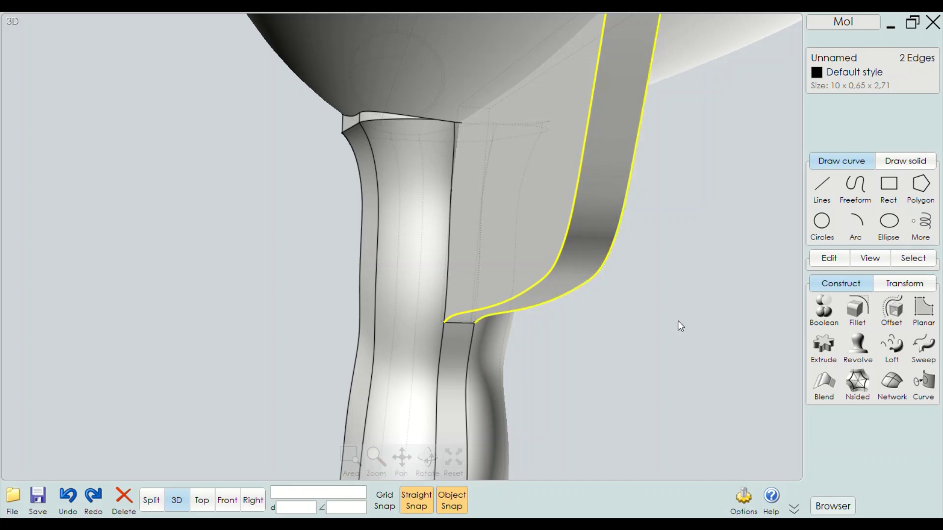
pyautogui.click(857, 309)
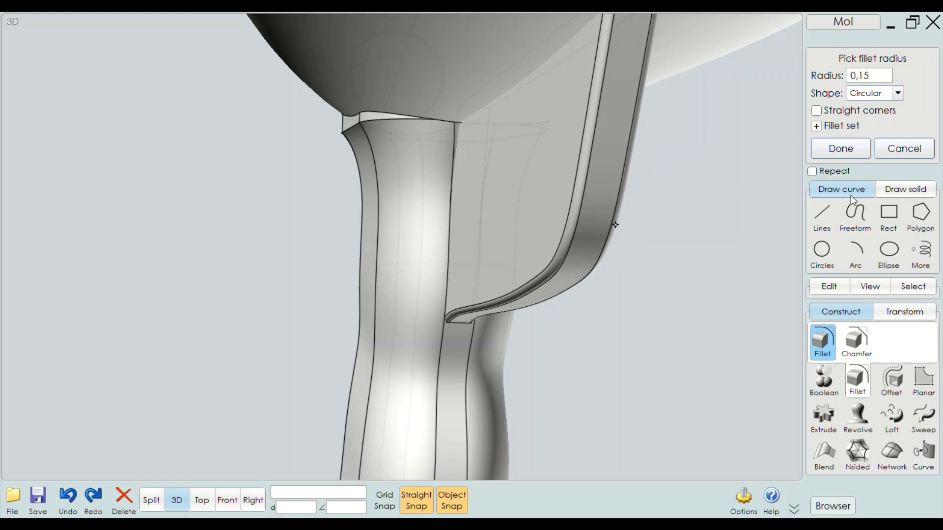
# Reduce the trigger plate's fillet radius from 0,15 to 0.1 and apply it
pyautogui.doubleClick(877, 79)
pyautogui.write('0,')
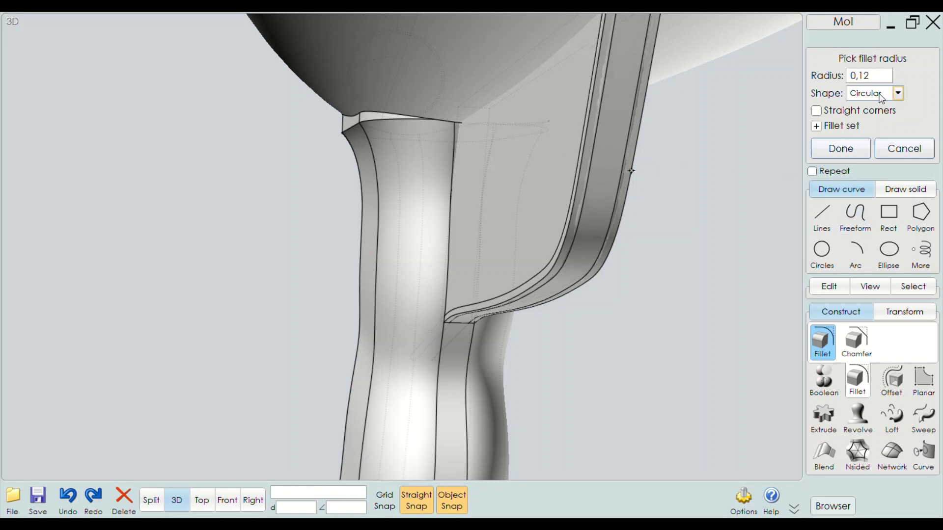
pyautogui.press('Return')
pyautogui.write('0,')
pyautogui.scroll(-3, 527, 228)
pyautogui.moveTo(528, 228); pyautogui.dragTo(729, 231, button='right')
pyautogui.click(846, 146)
pyautogui.moveTo(550, 179)
pyautogui.mouseDown(button='right')
pyautogui.moveTo(538, 221)
pyautogui.moveTo(553, 244)
pyautogui.mouseUp(button='right')
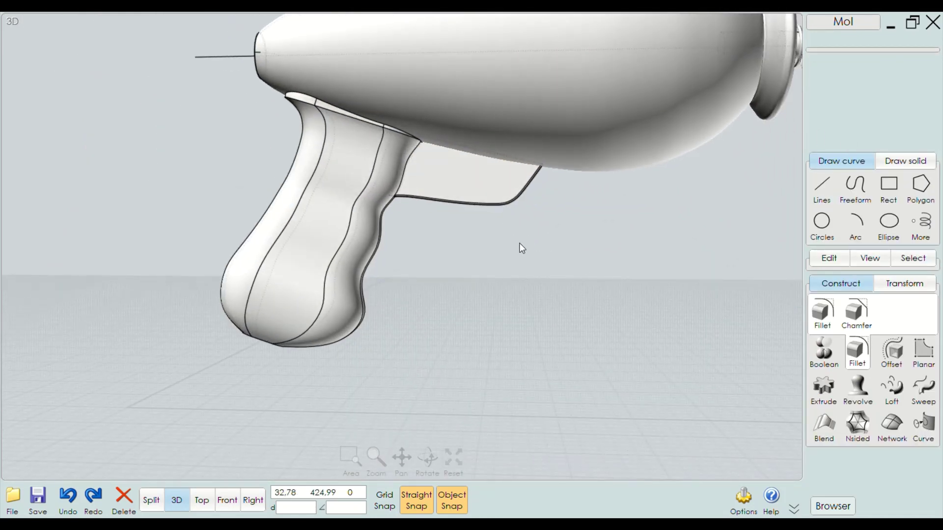
pyautogui.scroll(3, 520, 248)
# Select the trigger piece and inspect it from the front and from below
pyautogui.click(516, 204)
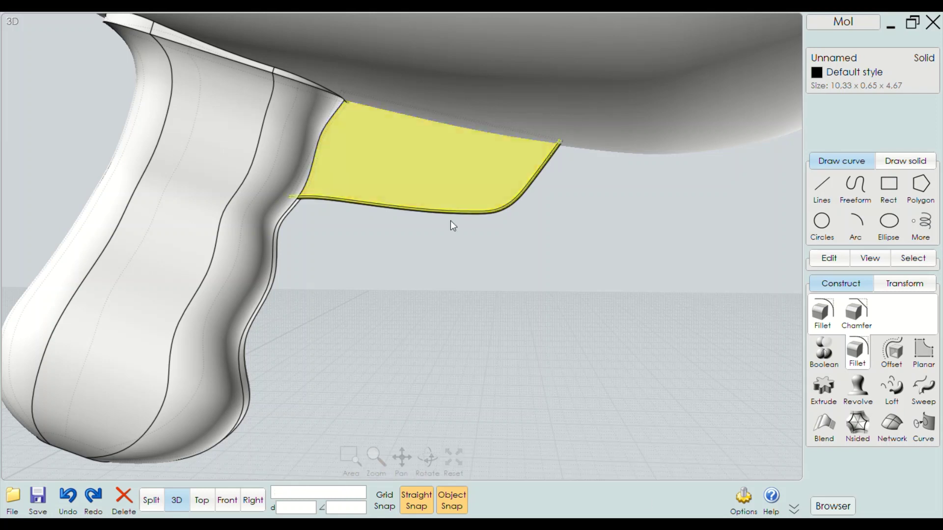
pyautogui.click(228, 500)
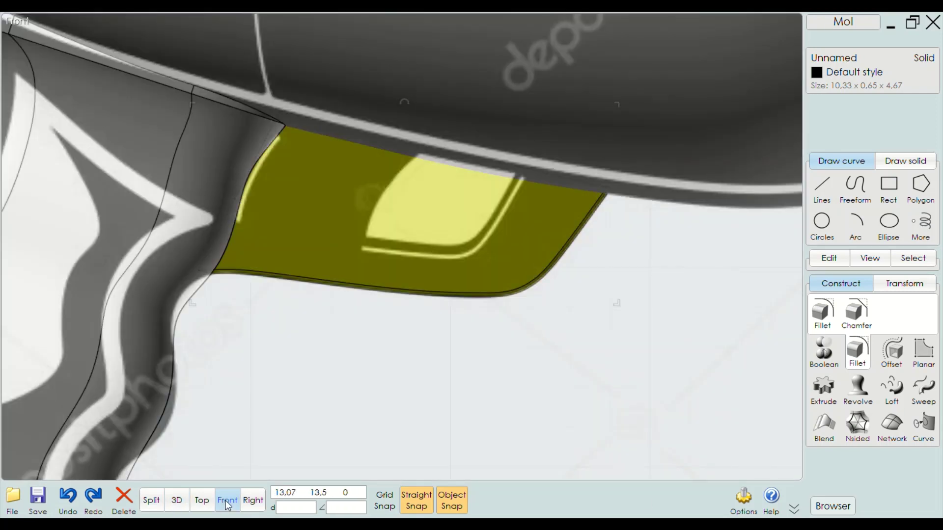
pyautogui.click(177, 501)
pyautogui.scroll(-2, 460, 319)
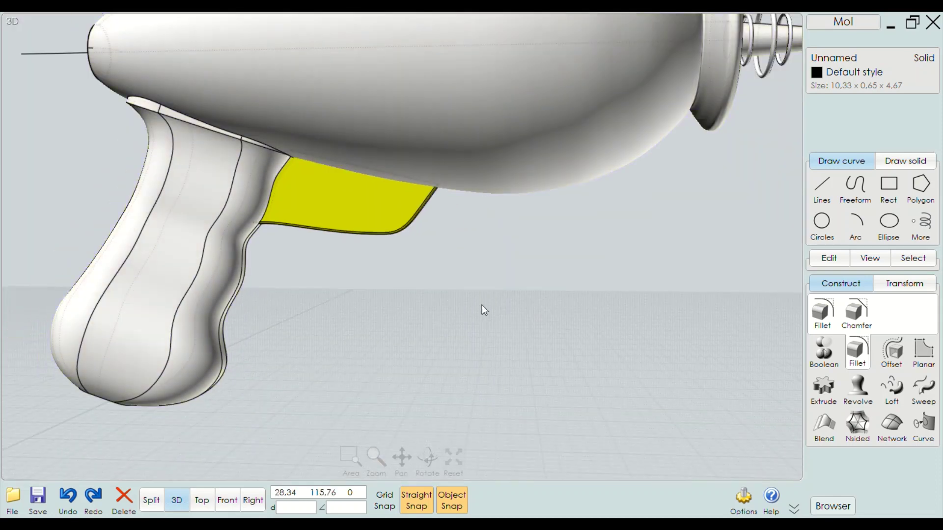
pyautogui.moveTo(461, 303); pyautogui.dragTo(413, 301, button='right')
pyautogui.scroll(3, 478, 209)
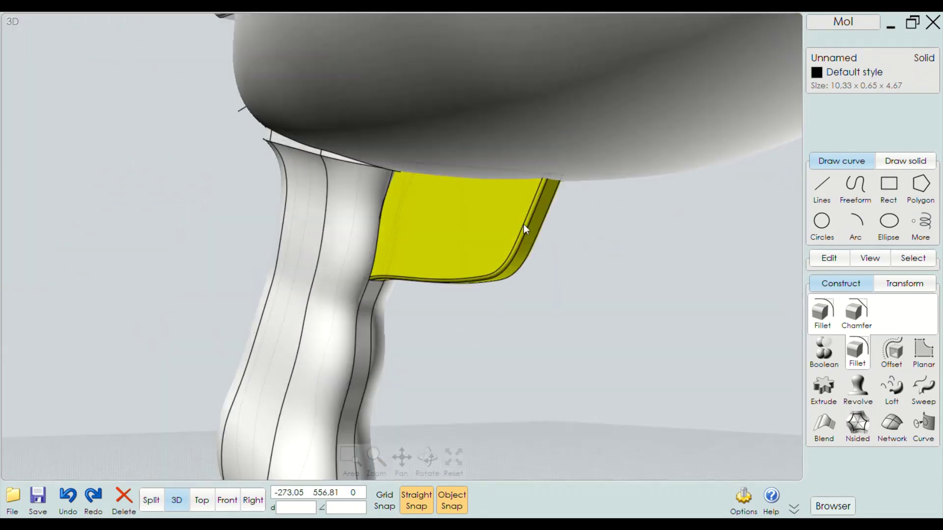
pyautogui.scroll(2, 521, 223)
pyautogui.moveTo(518, 218); pyautogui.dragTo(575, 238, button='right')
# Boolean-union the trigger piece with the gun body into one solid
pyautogui.click(571, 253)
pyautogui.click(405, 225)
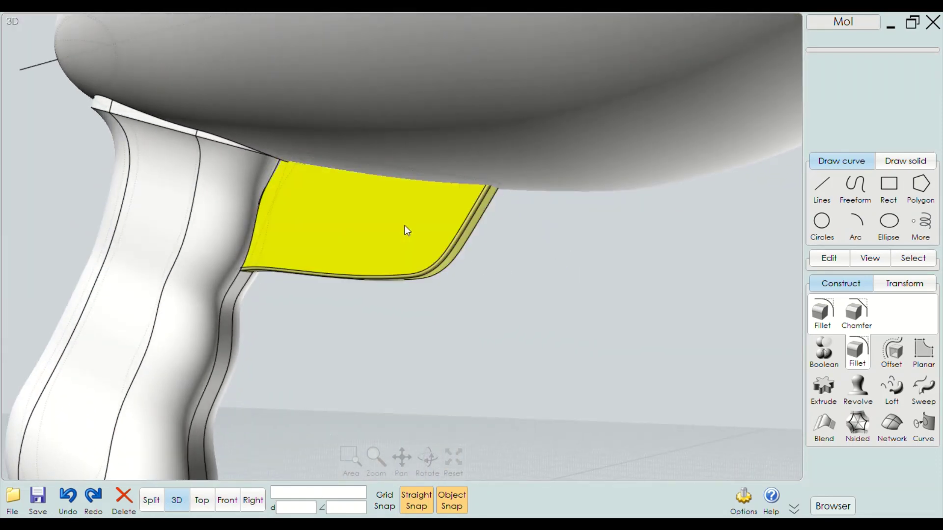
pyautogui.click(395, 244)
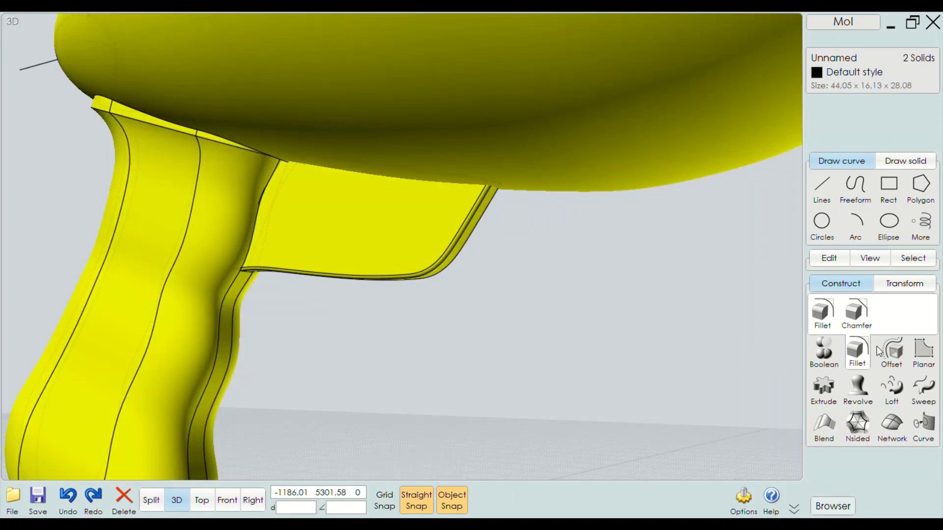
pyautogui.click(826, 351)
pyautogui.click(850, 311)
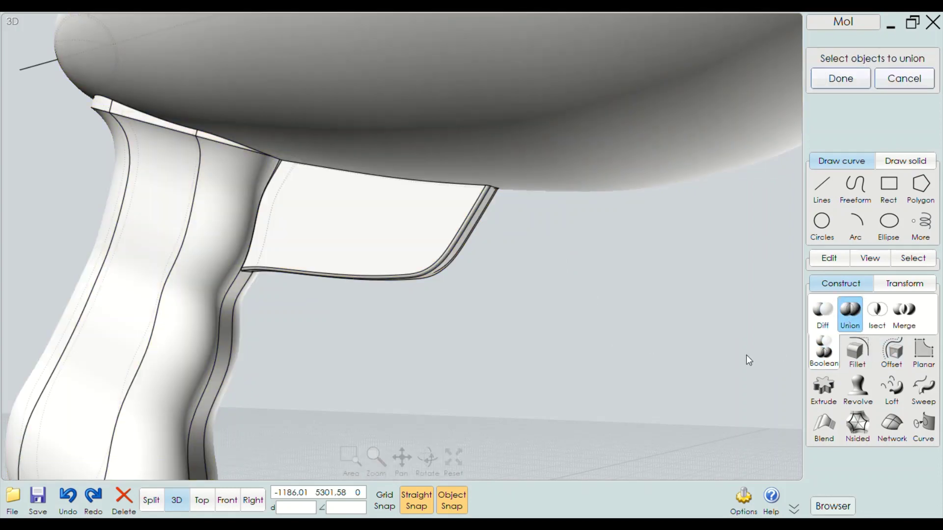
pyautogui.rightClick(749, 360)
# Show the joined trigger in the Front view, zoomed in
pyautogui.moveTo(638, 306); pyautogui.dragTo(479, 236, button='right')
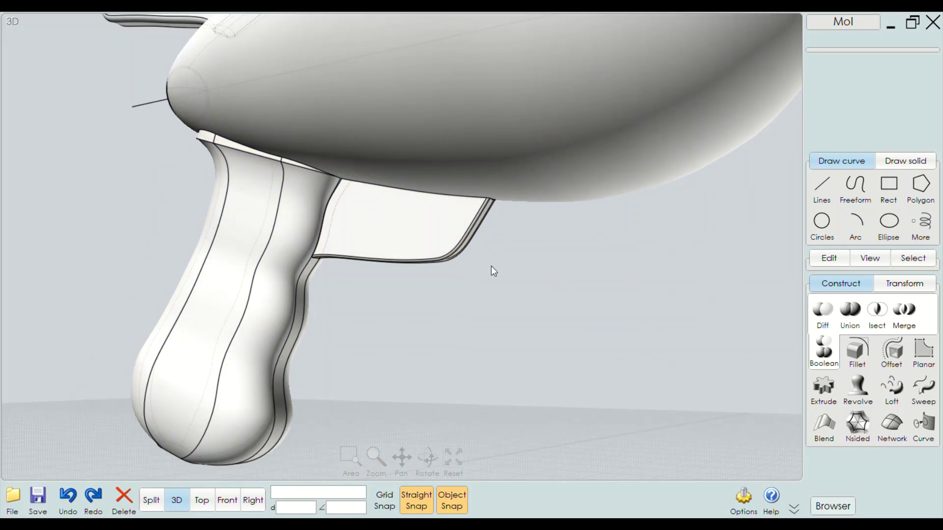
pyautogui.scroll(2, 491, 267)
pyautogui.click(230, 499)
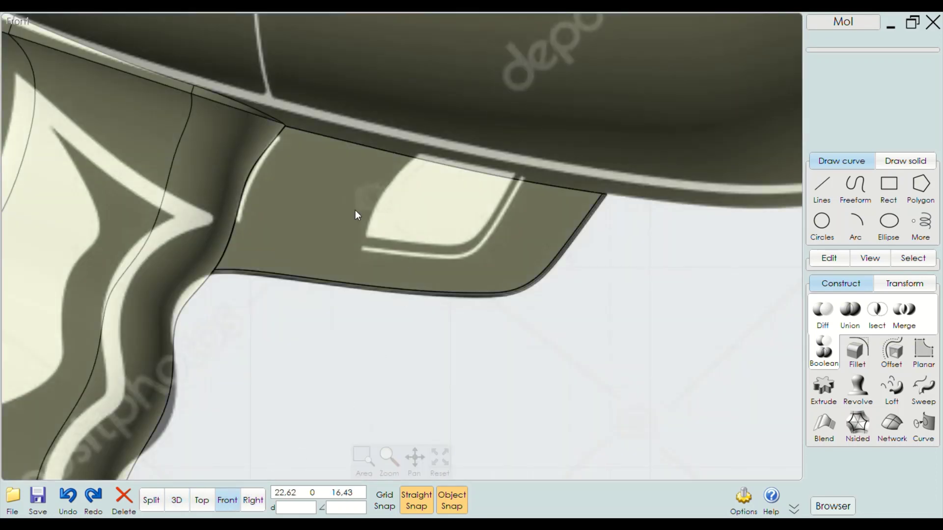
pyautogui.scroll(1, 368, 191)
pyautogui.scroll(1, 364, 222)
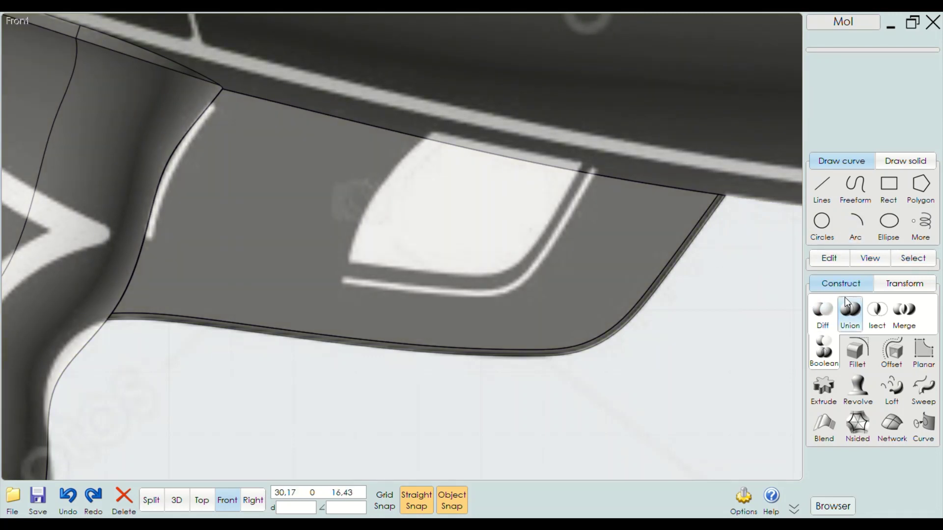
# Start a through-points curve up the window's left edge, then abandon the misplaced attempt
pyautogui.click(857, 186)
pyautogui.click(858, 190)
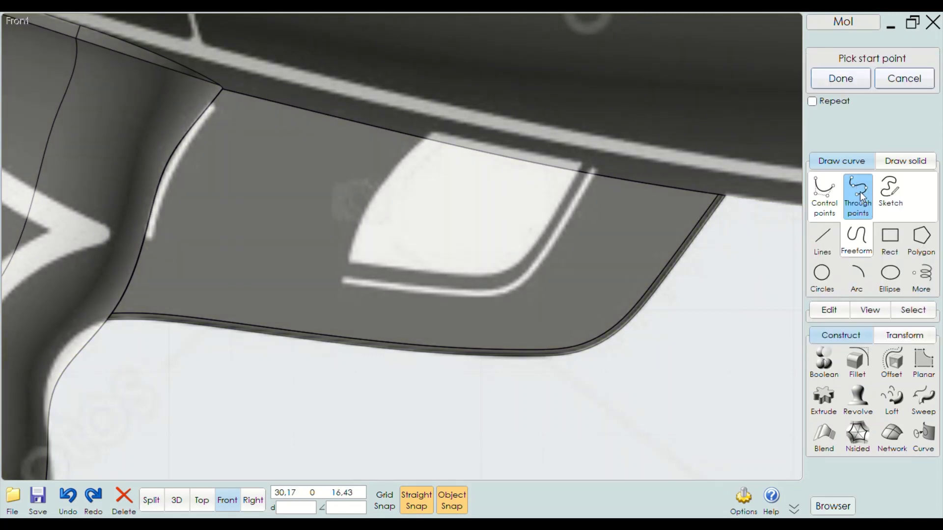
pyautogui.scroll(3, 337, 295)
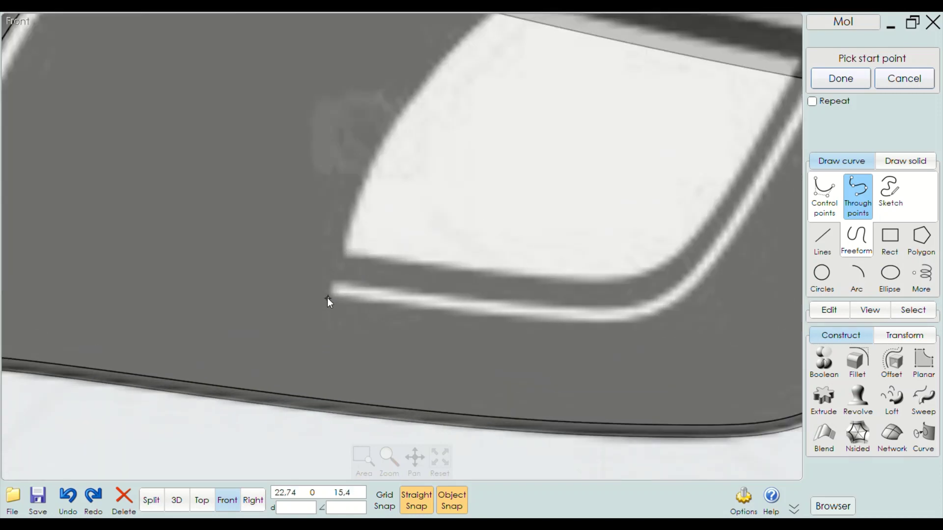
pyautogui.click(328, 298)
pyautogui.click(351, 210)
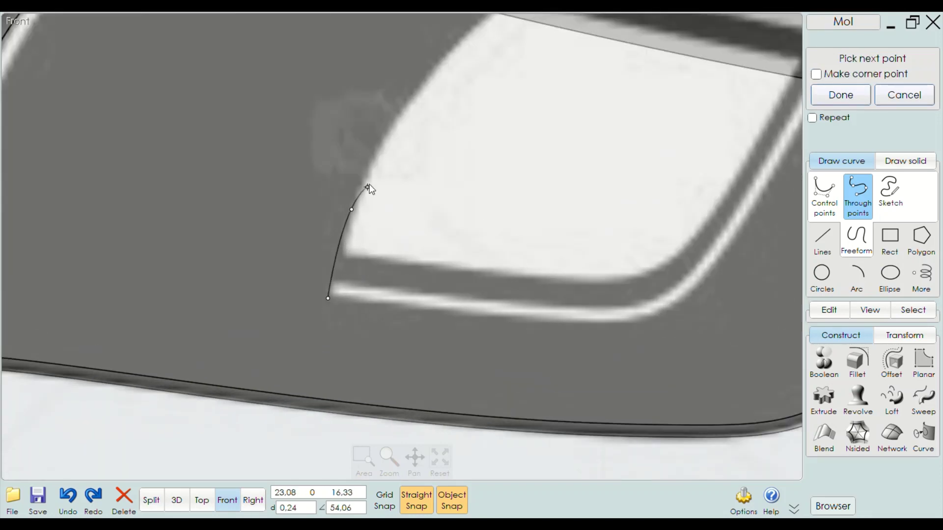
pyautogui.click(377, 158)
pyautogui.click(425, 84)
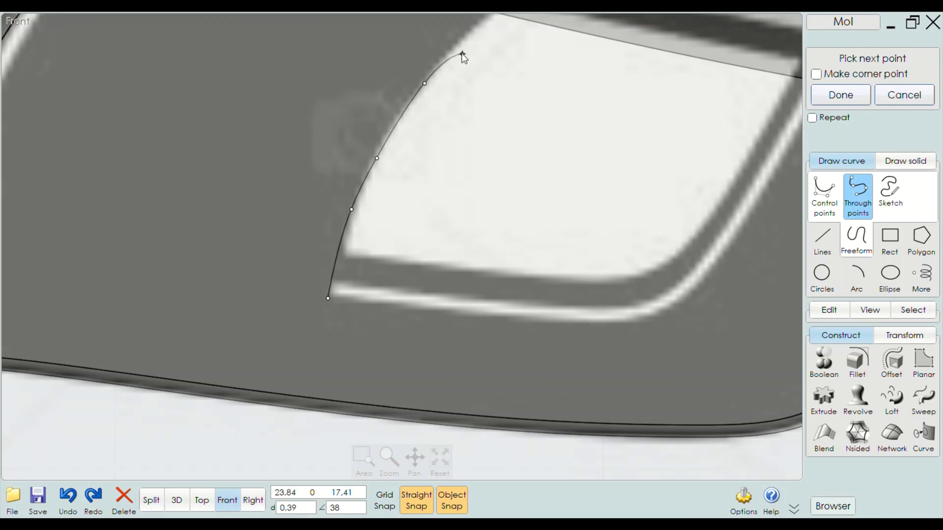
pyautogui.moveTo(462, 55); pyautogui.dragTo(337, 179, button='right')
pyautogui.click(387, 131)
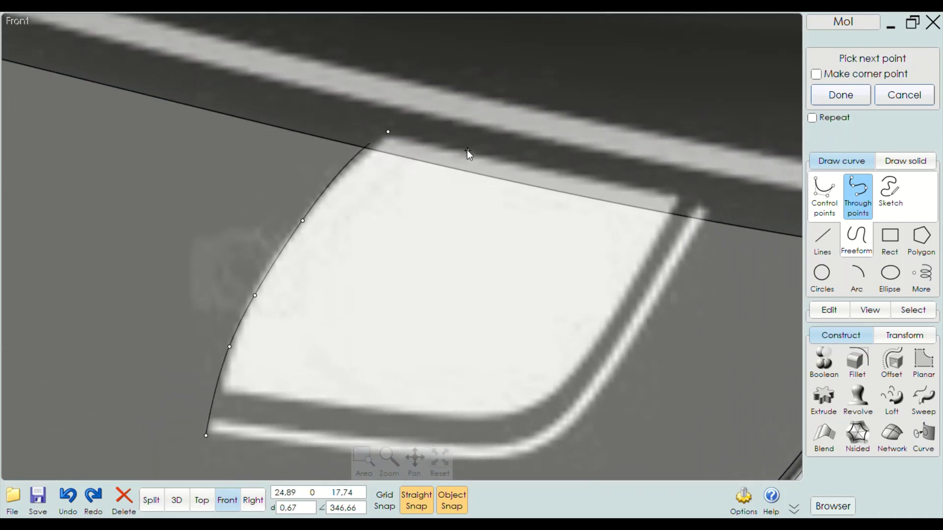
pyautogui.press('BackSpace')
pyautogui.press('BackSpace')
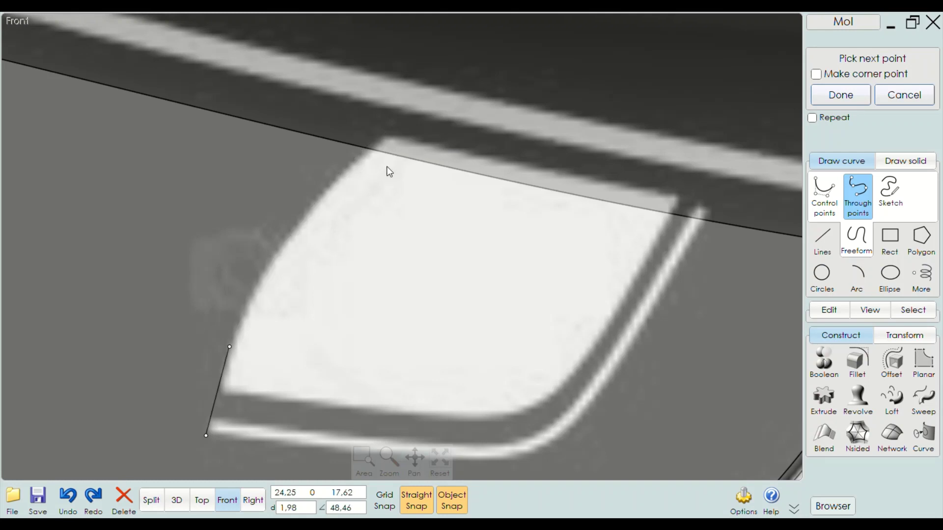
pyautogui.press('BackSpace')
pyautogui.press('BackSpace')
pyautogui.click(858, 197)
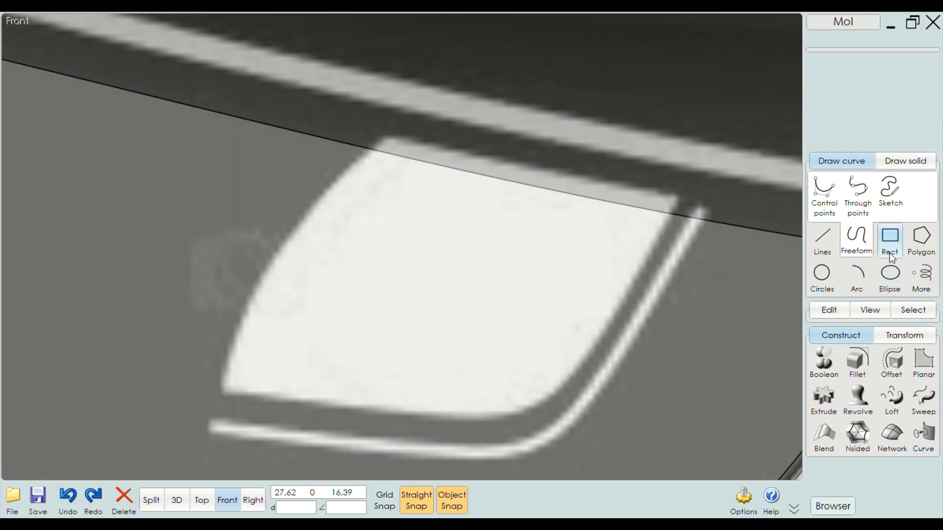
pyautogui.scroll(2, 374, 138)
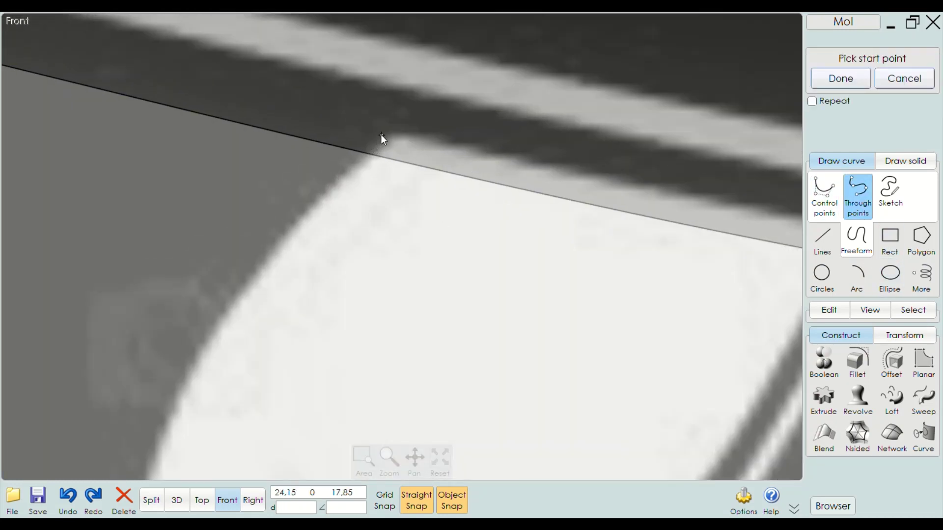
# Trace a new curve from the window's top down its left edge and lower-left corner
pyautogui.click(385, 132)
pyautogui.click(331, 185)
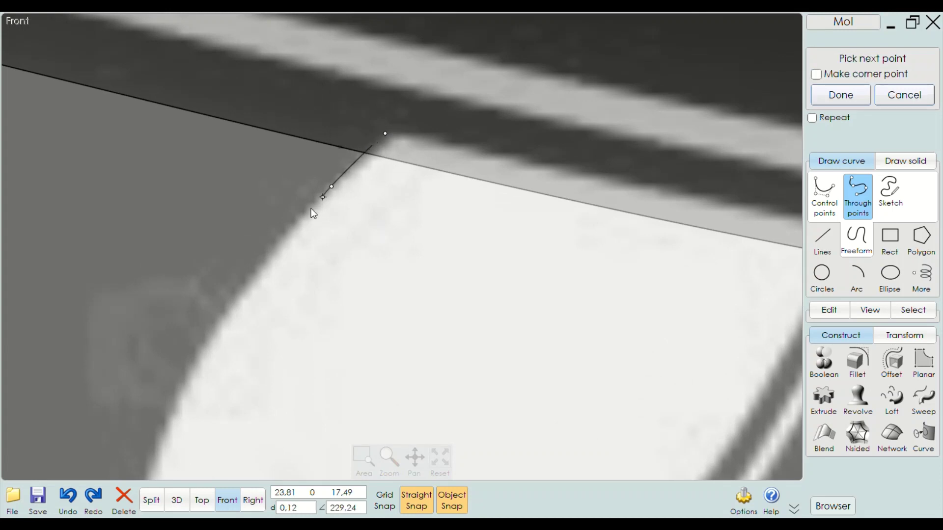
pyautogui.click(252, 273)
pyautogui.click(250, 214)
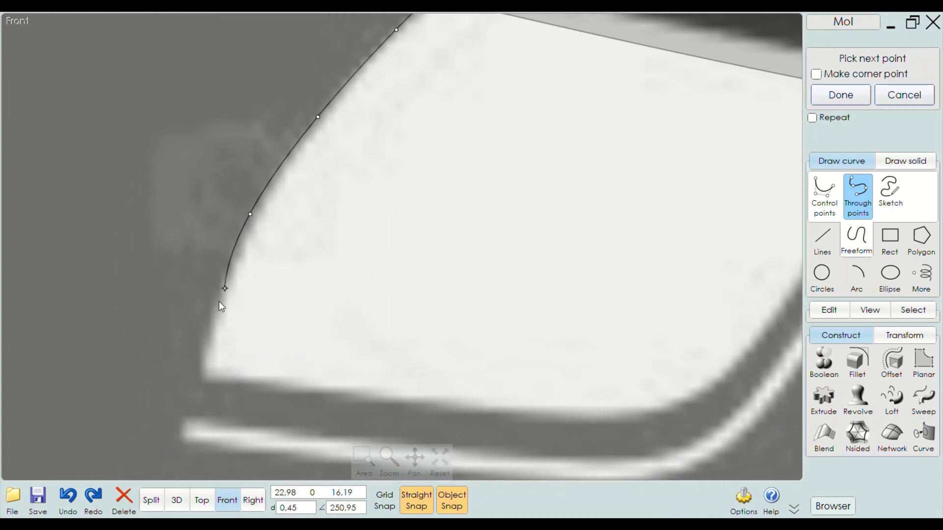
pyautogui.click(197, 343)
pyautogui.click(179, 438)
pyautogui.moveTo(179, 438); pyautogui.dragTo(170, 343, button='right')
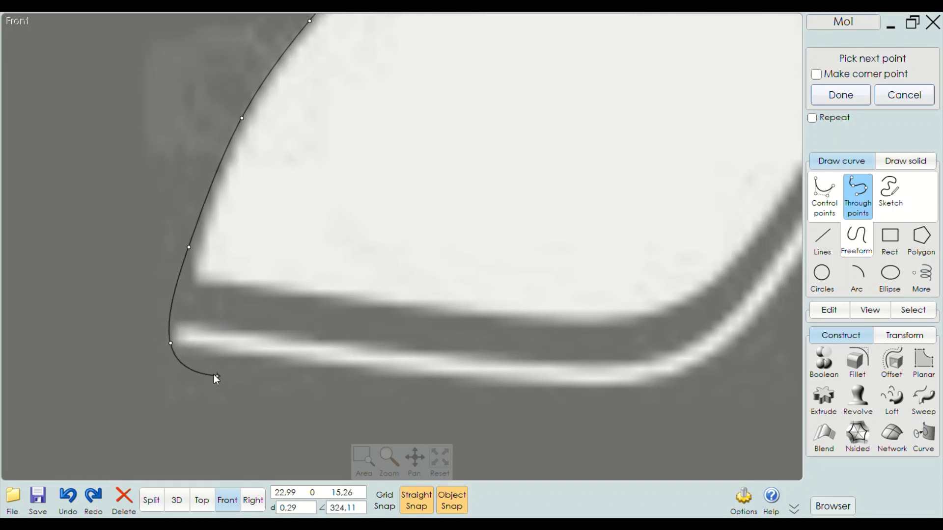
pyautogui.click(173, 315)
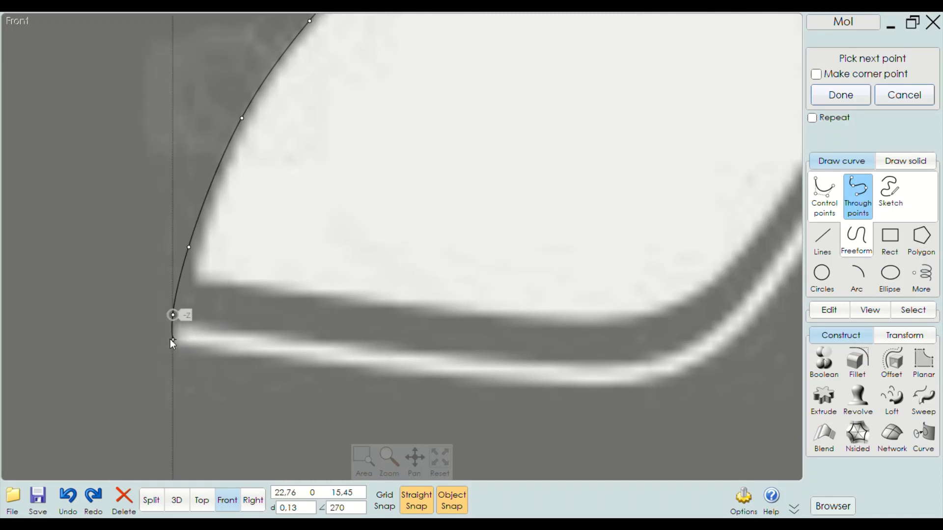
pyautogui.click(173, 352)
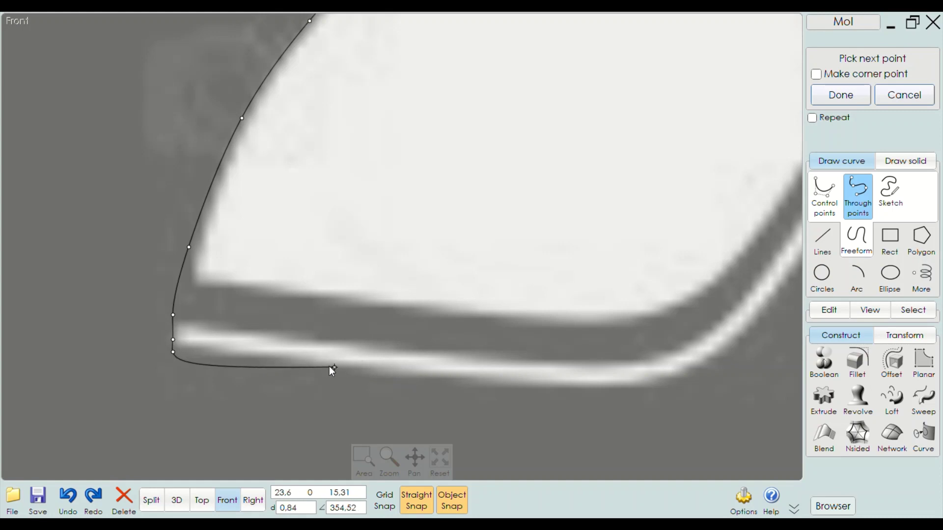
pyautogui.click(343, 366)
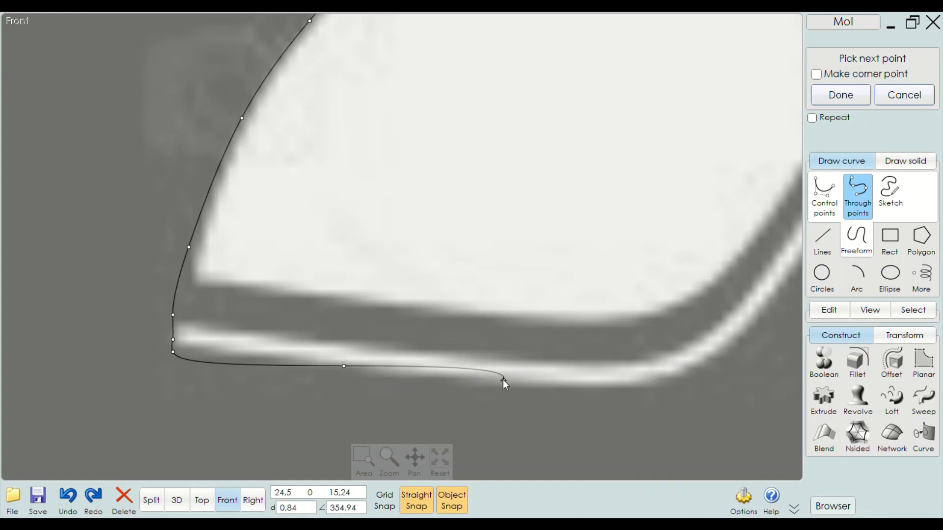
pyautogui.press('BackSpace')
pyautogui.press('BackSpace')
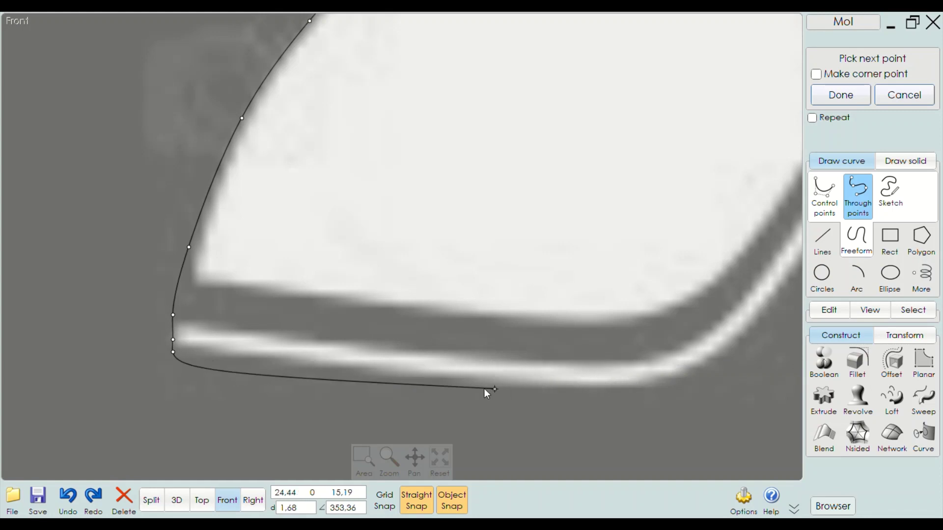
# Continue the curve along the bottom and up the right edge, finishing at the top-right corner
pyautogui.click(528, 383)
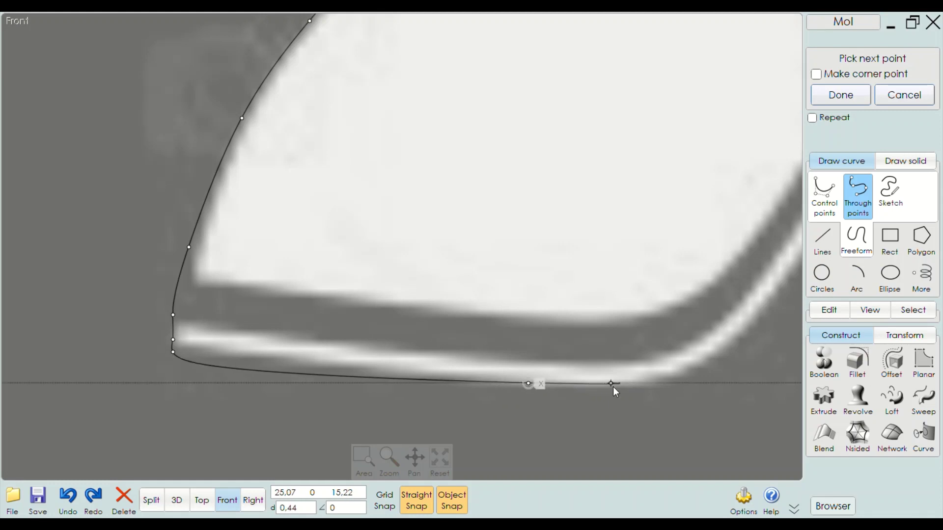
pyautogui.click(654, 383)
pyautogui.click(710, 362)
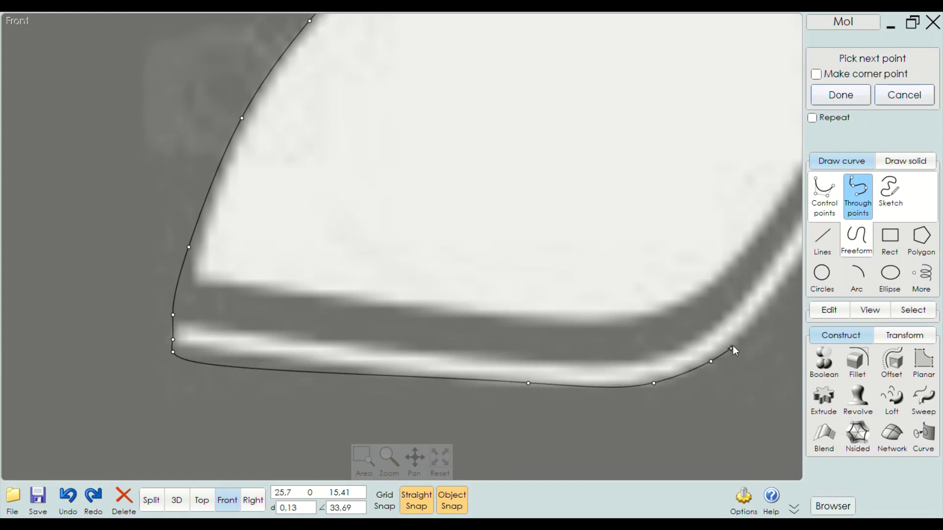
pyautogui.click(745, 335)
pyautogui.scroll(-1, 693, 341)
pyautogui.scroll(-2, 589, 334)
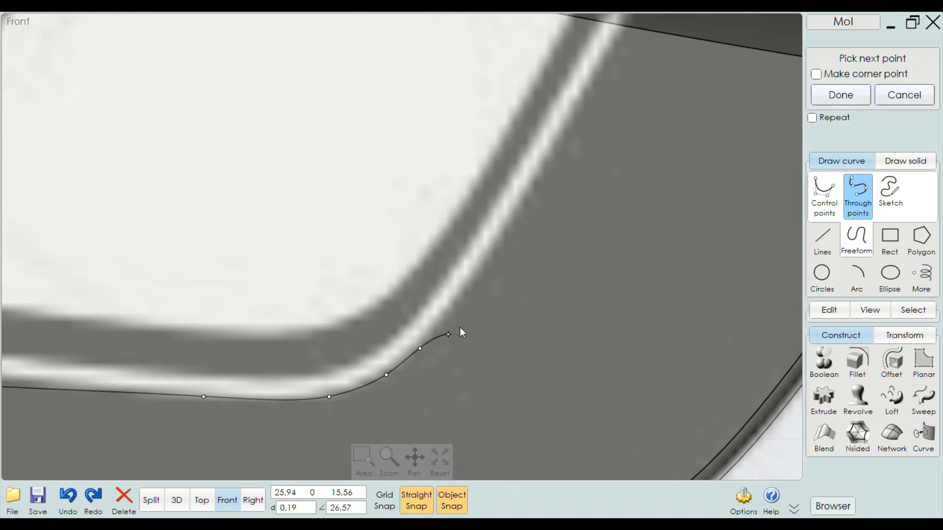
pyautogui.scroll(-2, 474, 299)
pyautogui.scroll(2, 476, 309)
pyautogui.click(472, 281)
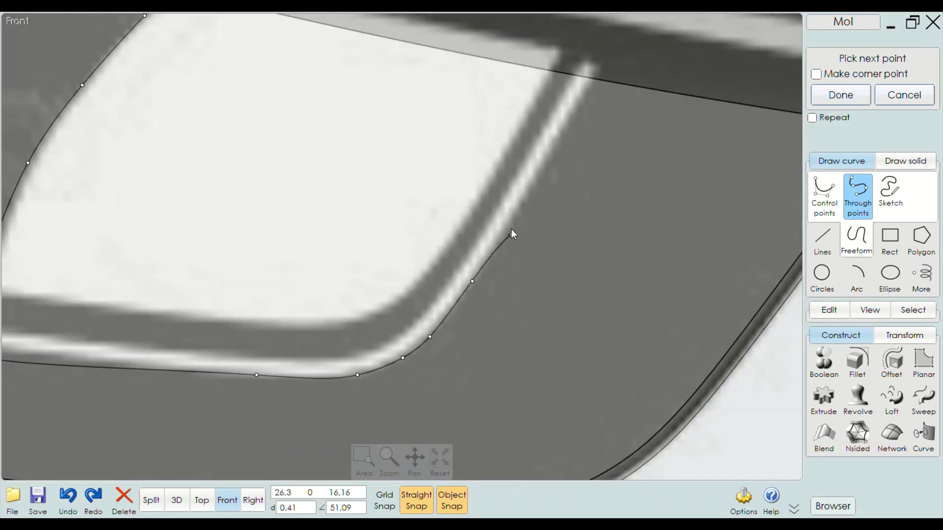
pyautogui.click(534, 184)
pyautogui.click(585, 97)
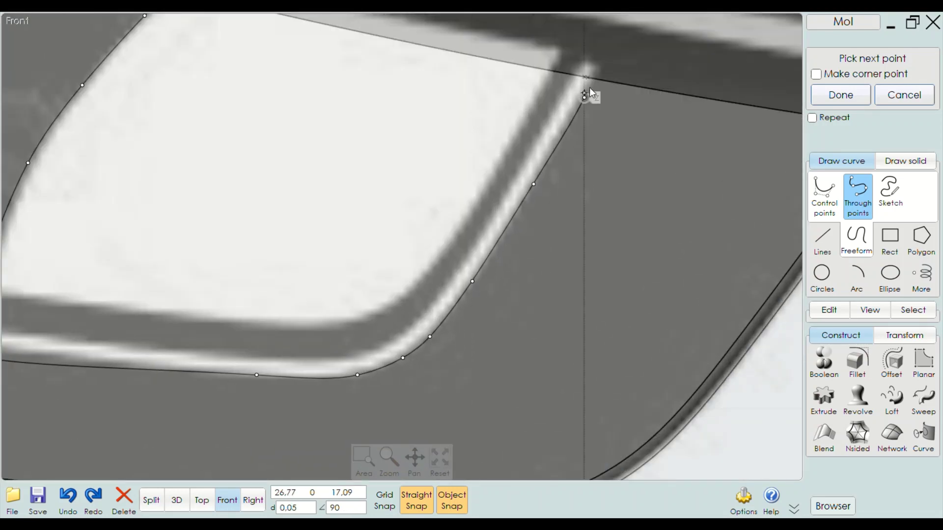
pyautogui.scroll(-2, 603, 64)
pyautogui.scroll(-1, 594, 88)
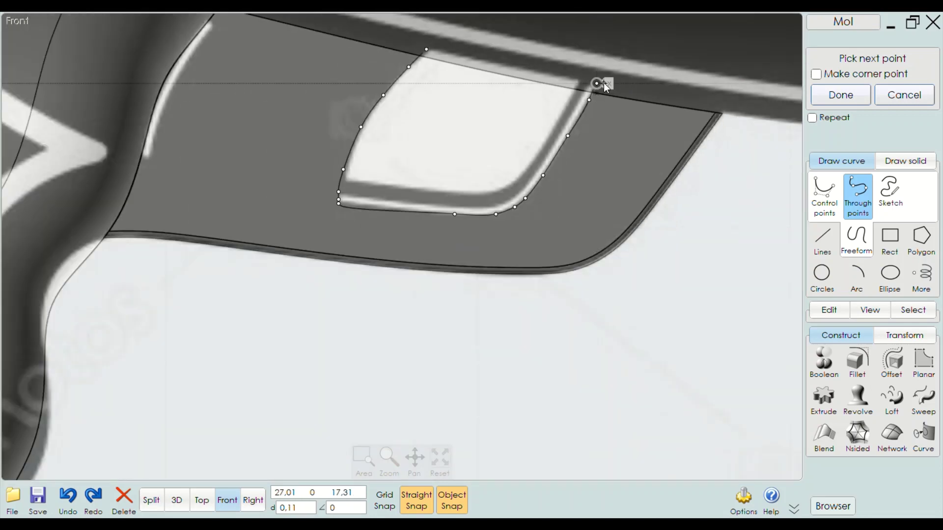
pyautogui.rightClick(603, 82)
pyautogui.scroll(1, 688, 179)
# Draw a straight polyline across the top of the window opening
pyautogui.click(822, 238)
pyautogui.click(855, 189)
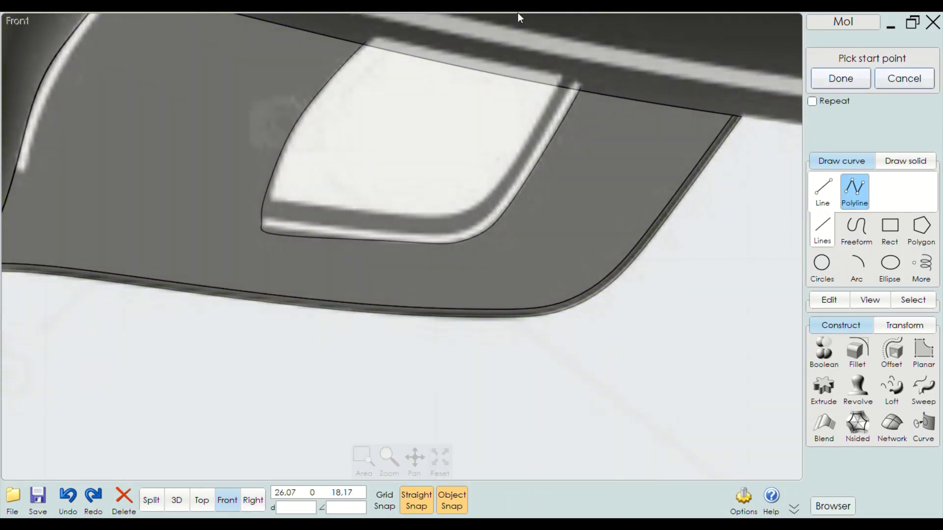
pyautogui.scroll(3, 295, 54)
pyautogui.click(241, 52)
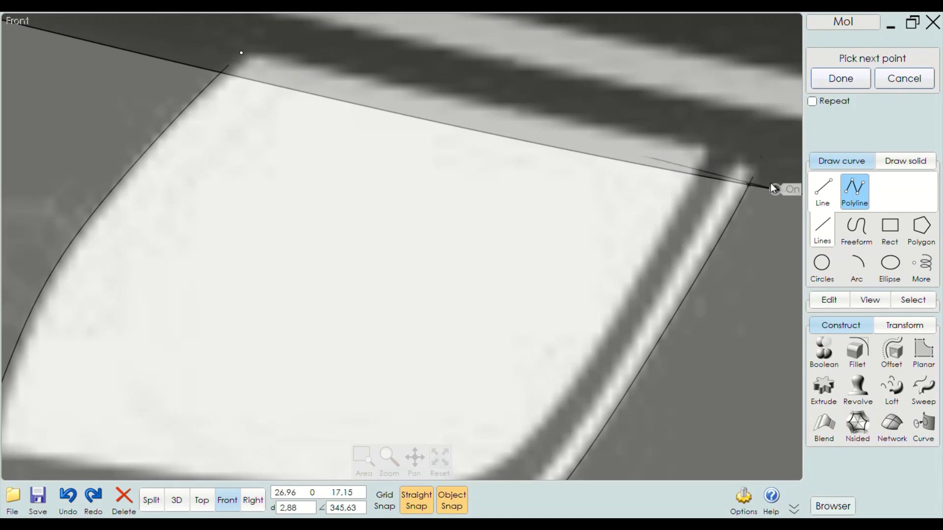
pyautogui.scroll(-5, 762, 155)
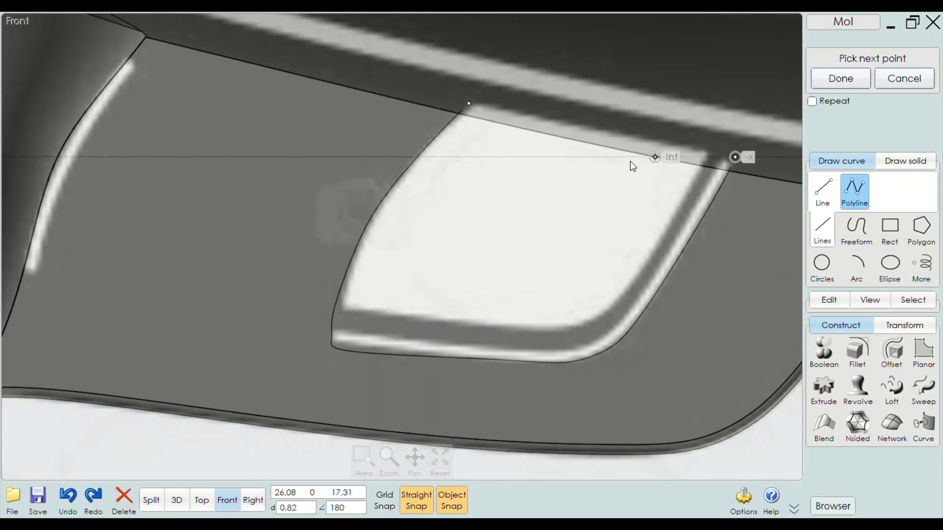
pyautogui.rightClick(588, 139)
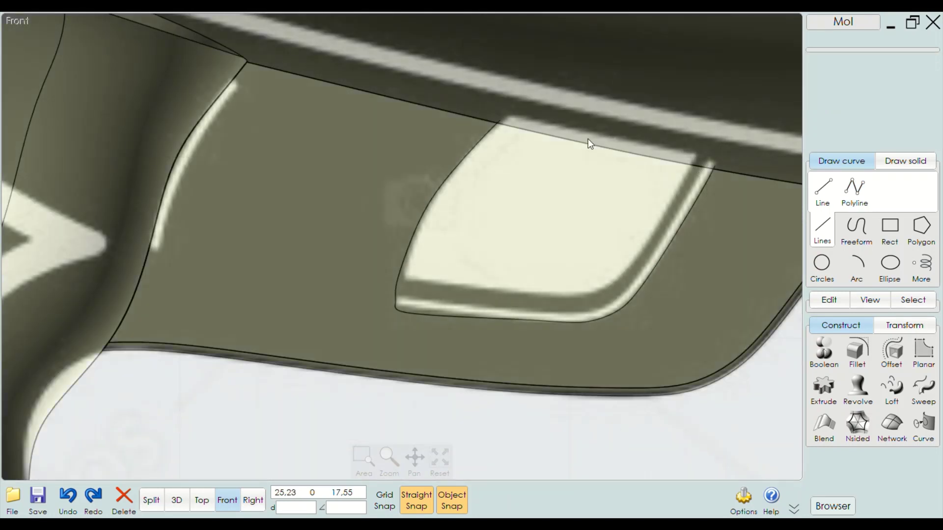
# Join the traced curve and top line into one closed window outline
pyautogui.click(546, 119)
pyautogui.click(483, 143)
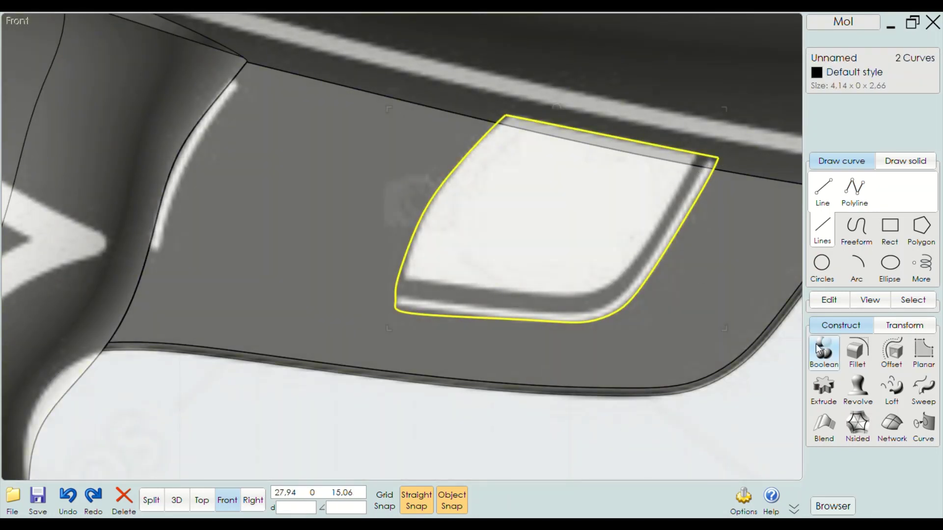
pyautogui.click(829, 299)
pyautogui.scroll(-3, 633, 378)
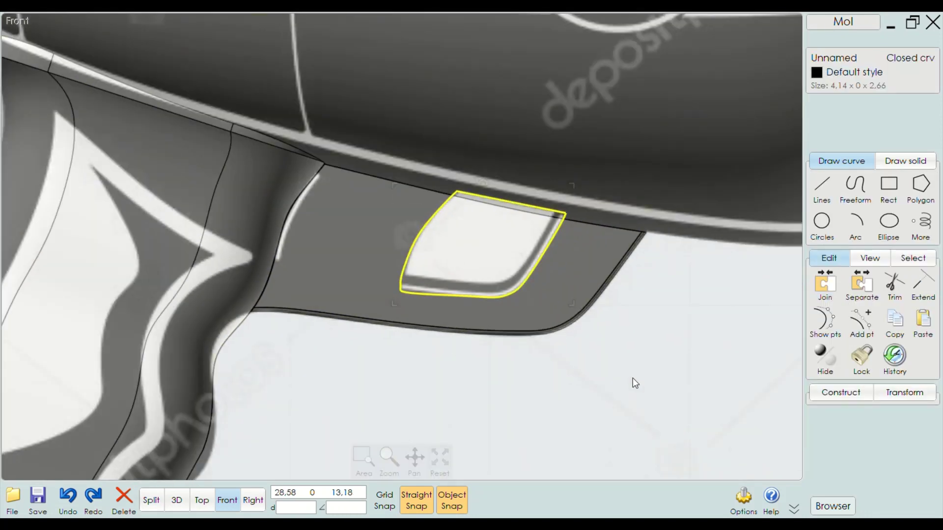
pyautogui.click(650, 299)
pyautogui.scroll(3, 526, 298)
# Select the trigger guard plate faces for a Boolean cut, then cancel and clear the selection
pyautogui.click(579, 303)
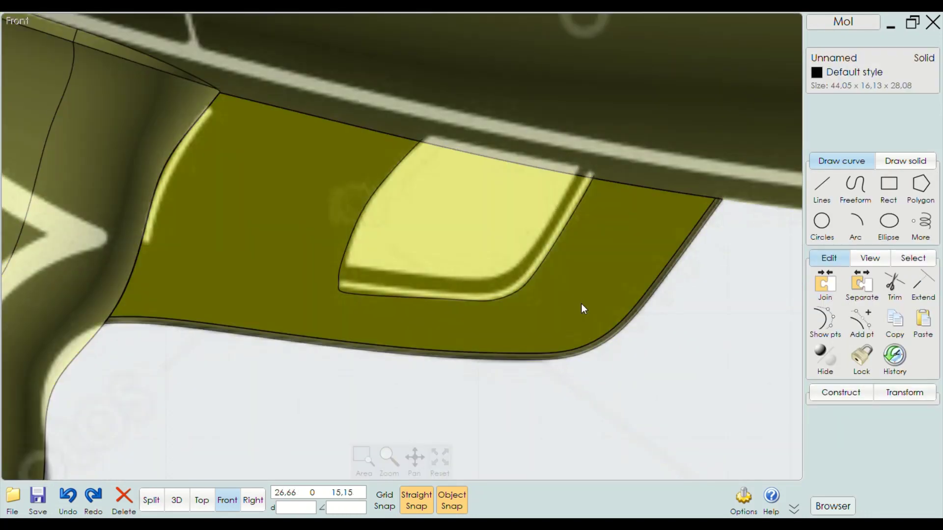
pyautogui.click(582, 304)
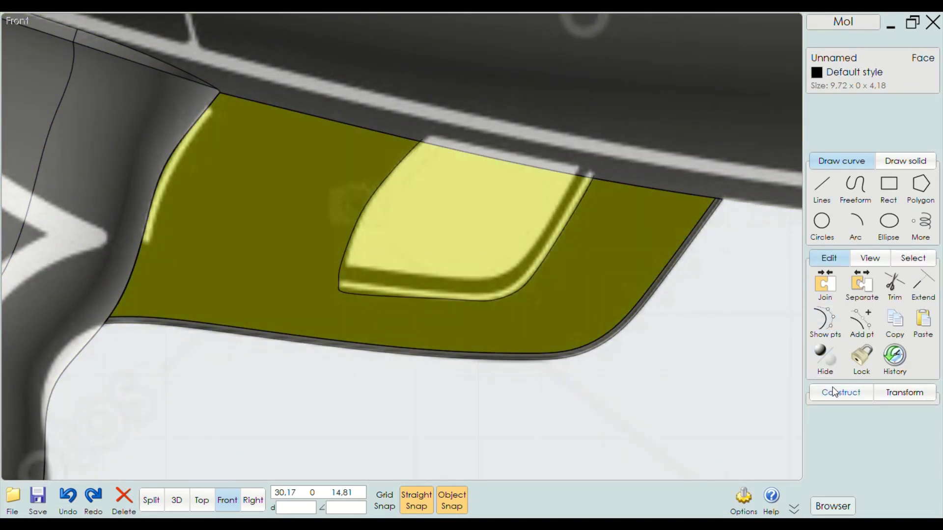
pyautogui.click(835, 392)
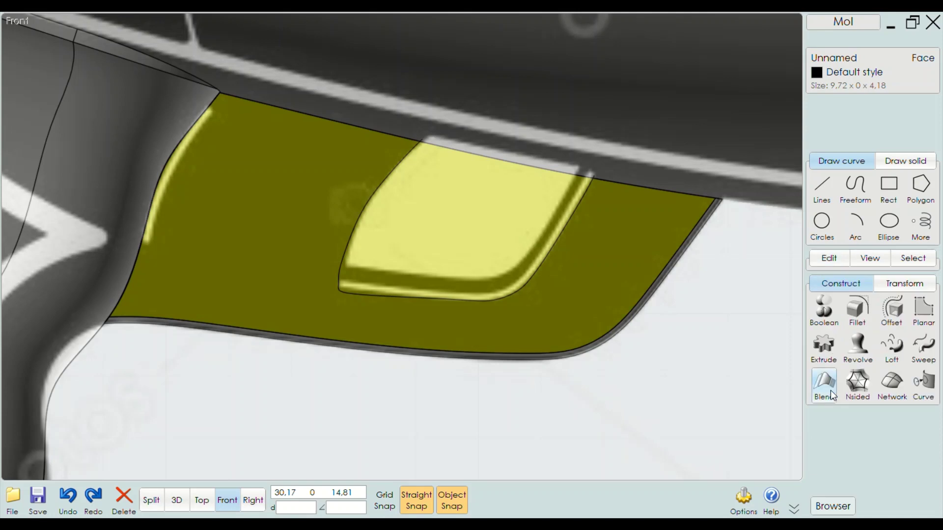
pyautogui.click(824, 309)
pyautogui.click(535, 270)
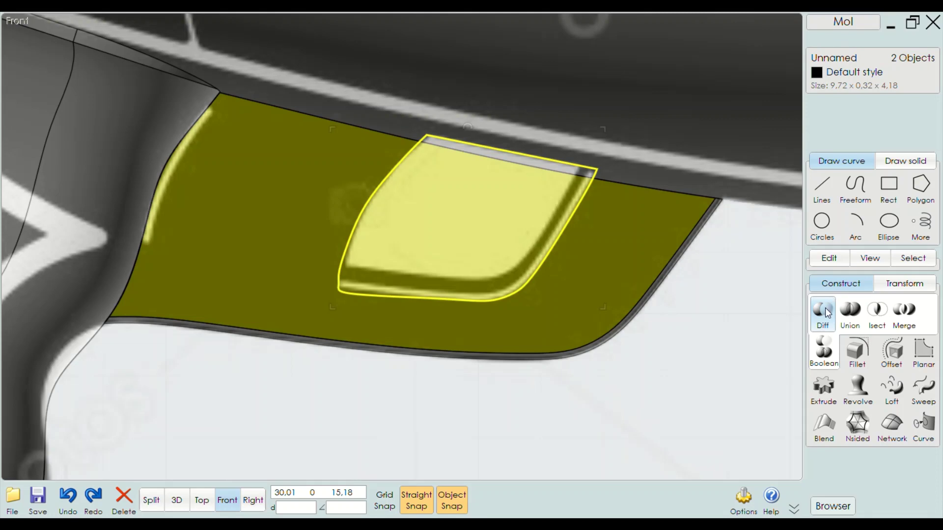
pyautogui.click(721, 324)
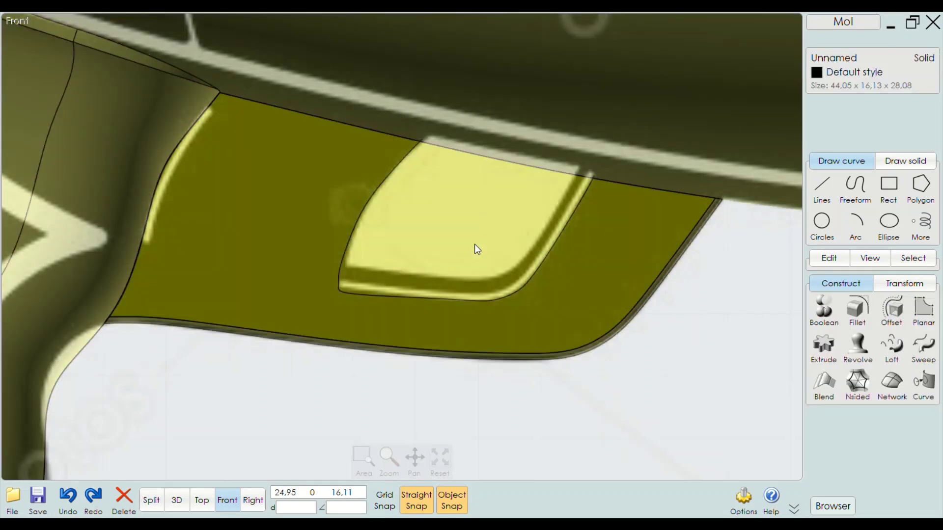
pyautogui.scroll(-3, 475, 244)
pyautogui.scroll(-3, 512, 358)
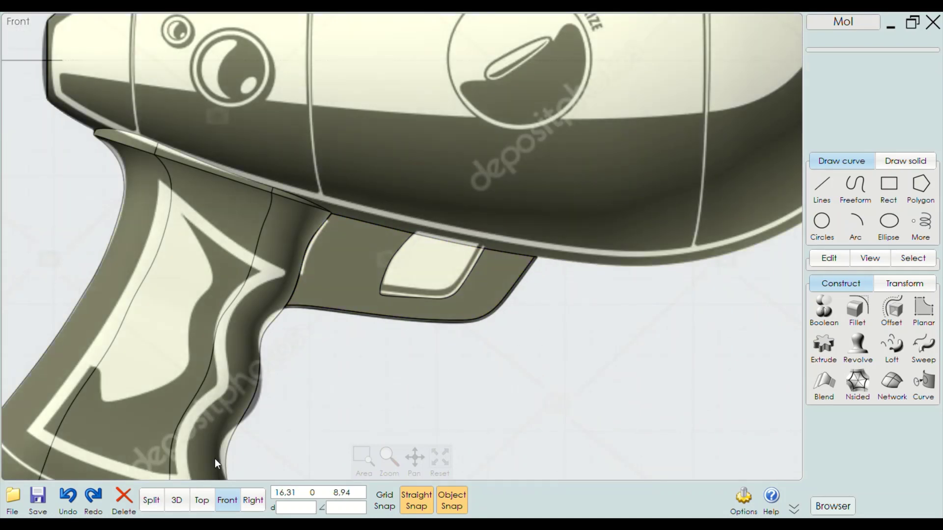
# In the 3D view, move the closed window outline left, clear of the grip
pyautogui.click(177, 501)
pyautogui.moveTo(454, 304)
pyautogui.mouseDown(button='right')
pyautogui.moveTo(373, 297)
pyautogui.moveTo(508, 288)
pyautogui.moveTo(478, 312)
pyautogui.moveTo(462, 307)
pyautogui.mouseUp(button='right')
pyautogui.click(382, 249)
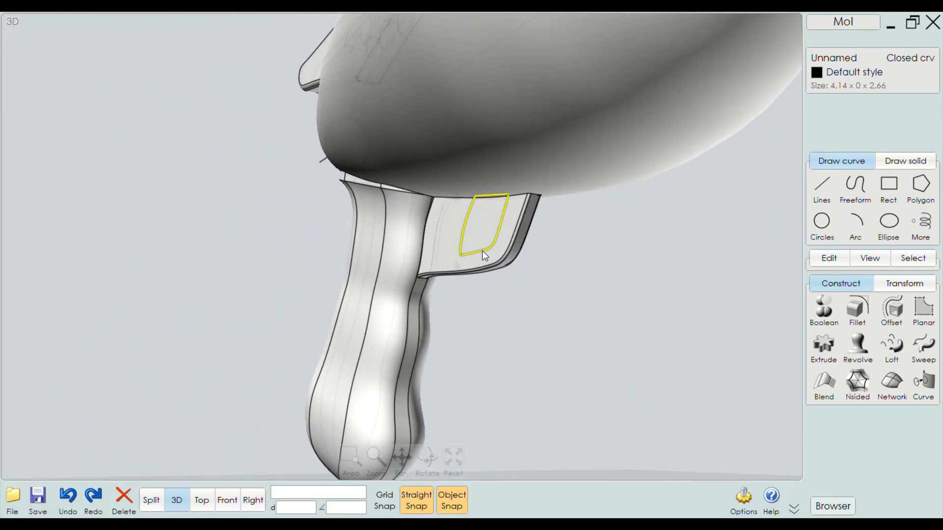
pyautogui.moveTo(484, 250); pyautogui.dragTo(436, 249)
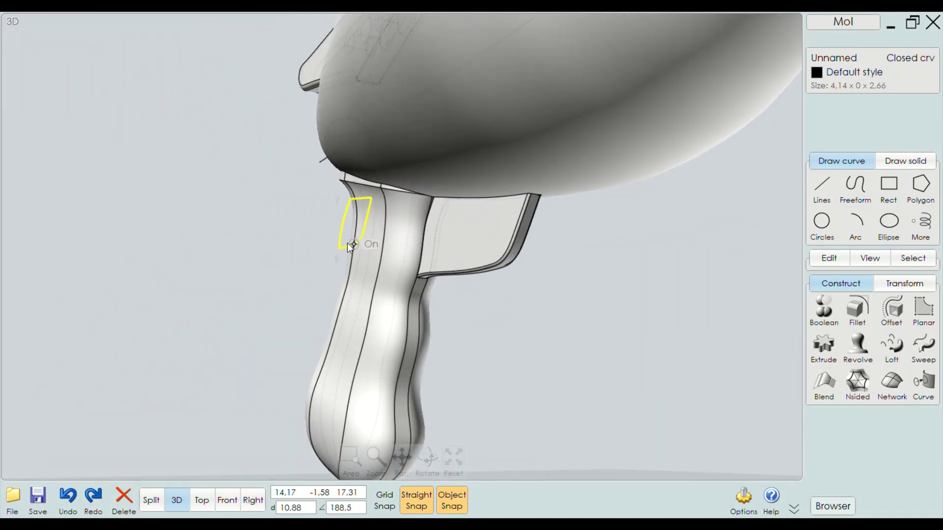
pyautogui.moveTo(437, 251); pyautogui.dragTo(273, 226)
pyautogui.click(561, 334)
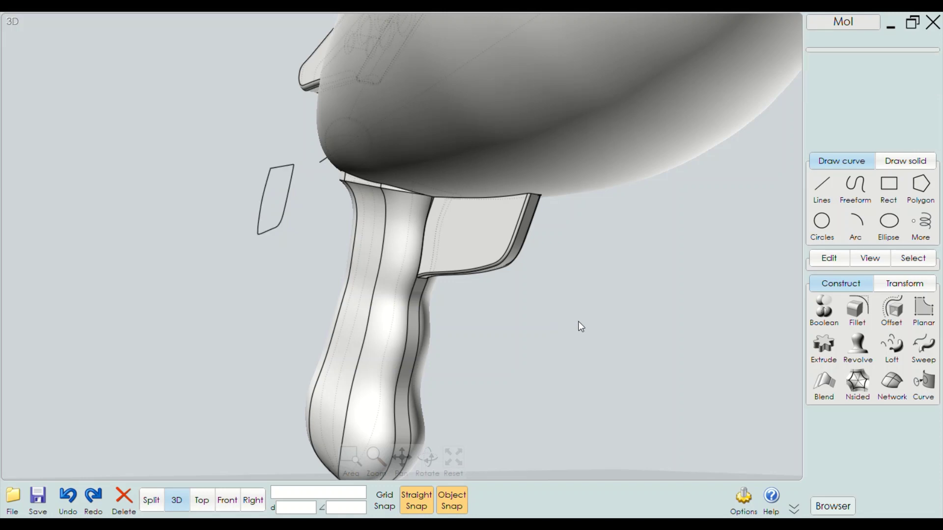
# Select all five faces of the trigger guard plate for the Boolean cut
pyautogui.click(487, 231)
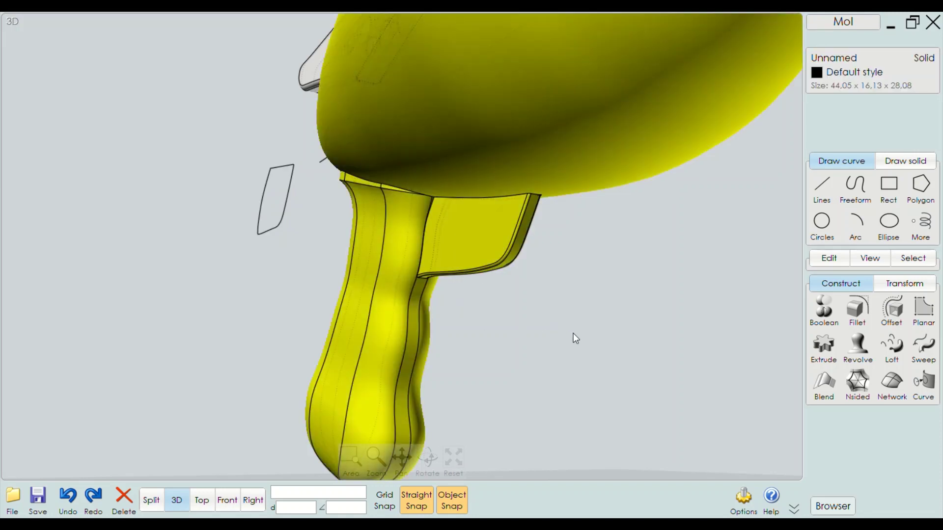
pyautogui.click(600, 337)
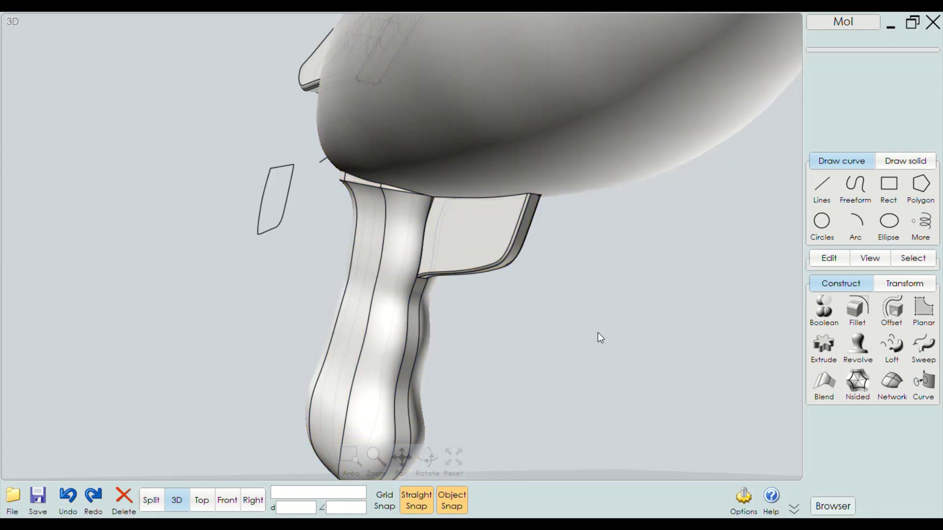
pyautogui.click(503, 239)
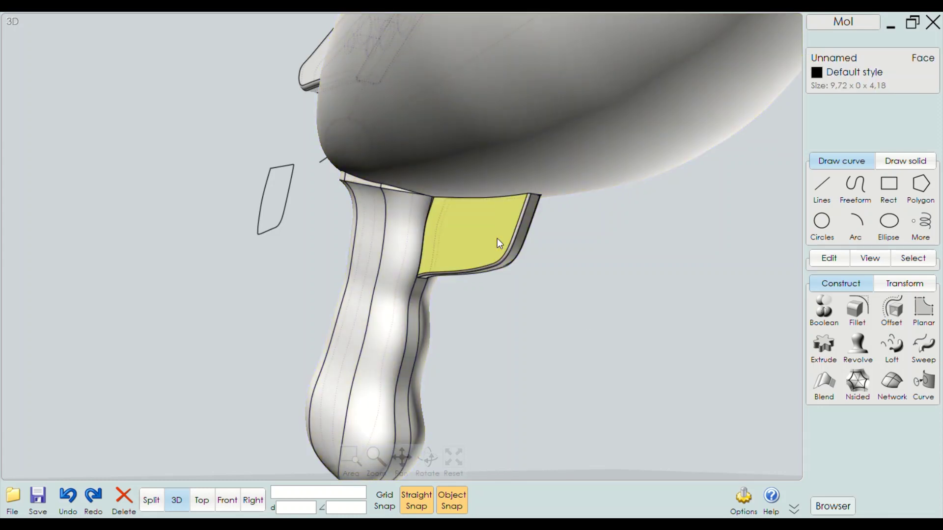
pyautogui.click(486, 237)
pyautogui.moveTo(592, 238); pyautogui.dragTo(491, 265)
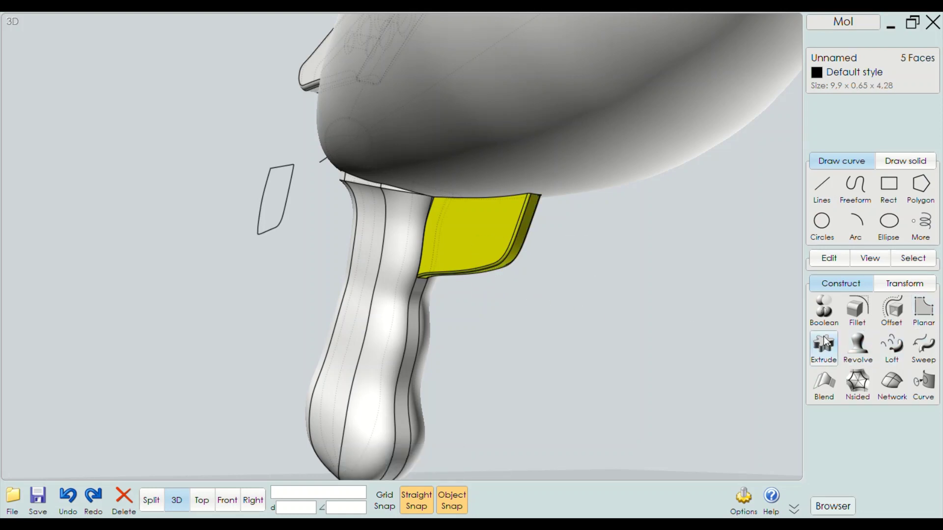
pyautogui.click(831, 304)
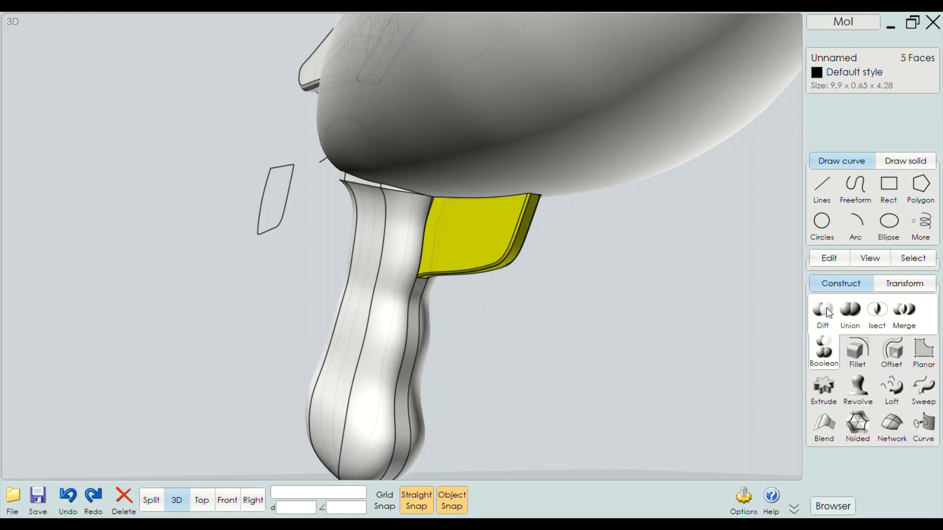
pyautogui.click(824, 311)
pyautogui.click(270, 230)
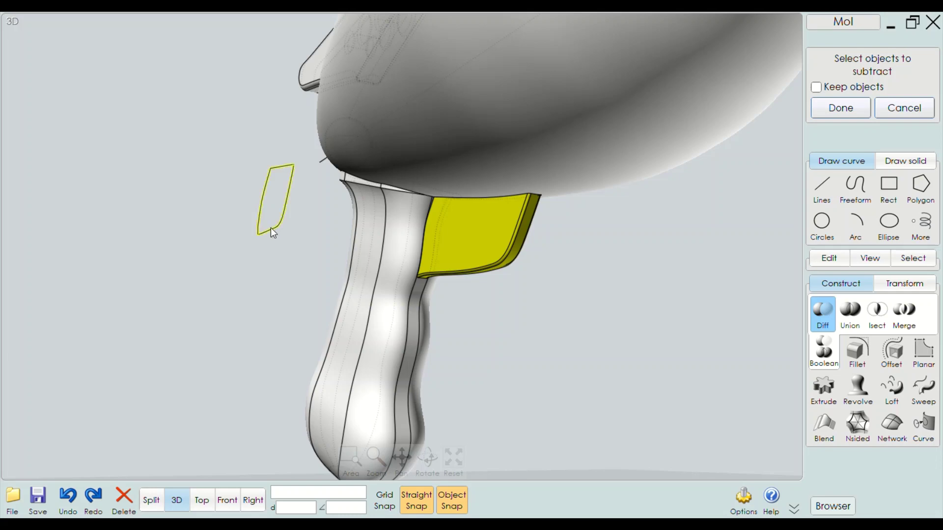
pyautogui.click(837, 117)
pyautogui.moveTo(639, 319)
pyautogui.mouseDown(button='right')
pyautogui.moveTo(585, 297)
pyautogui.moveTo(426, 183)
pyautogui.mouseUp(button='right')
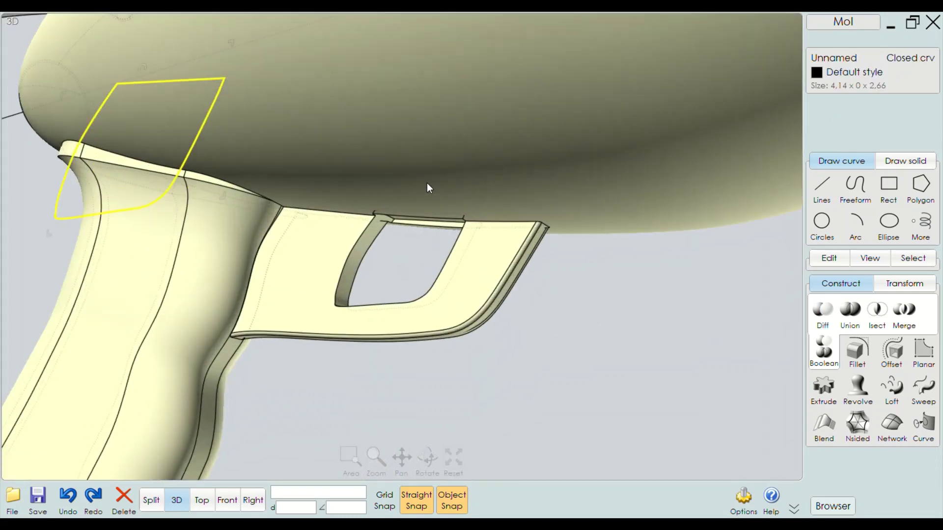
pyautogui.scroll(3, 515, 260)
pyautogui.scroll(-3, 435, 216)
pyautogui.scroll(3, 598, 270)
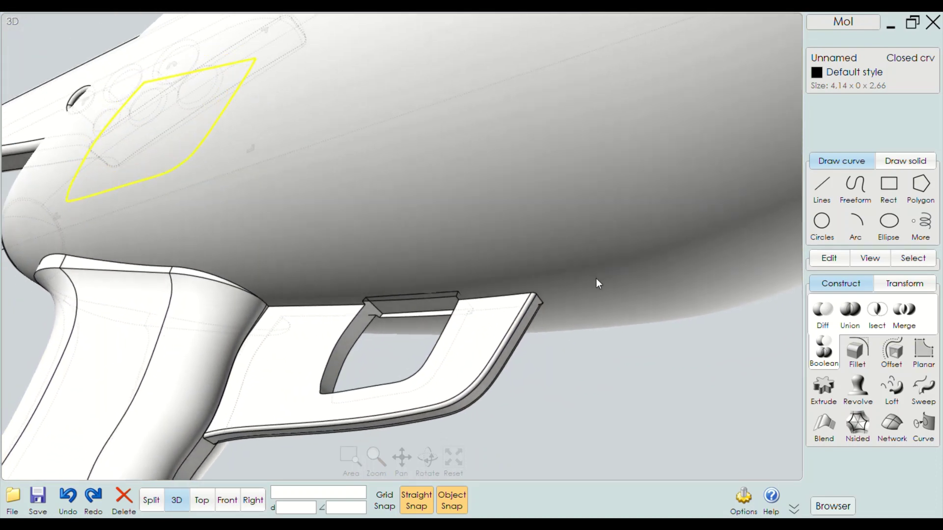
pyautogui.scroll(3, 434, 331)
pyautogui.scroll(2, 374, 322)
pyautogui.scroll(2, 343, 320)
pyautogui.scroll(-2, 363, 329)
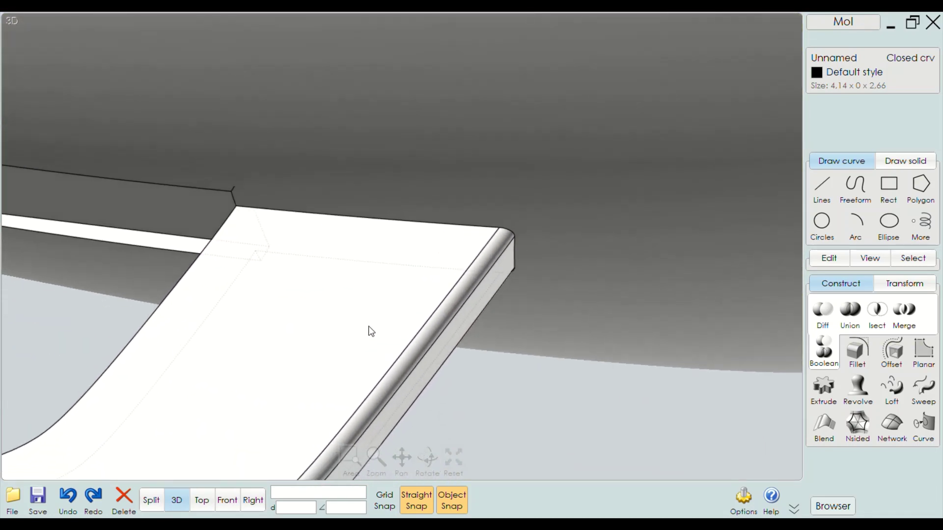
pyautogui.scroll(-2, 284, 305)
pyautogui.scroll(-2, 276, 305)
pyautogui.scroll(-1, 273, 308)
pyautogui.moveTo(273, 303); pyautogui.dragTo(294, 304, button='right')
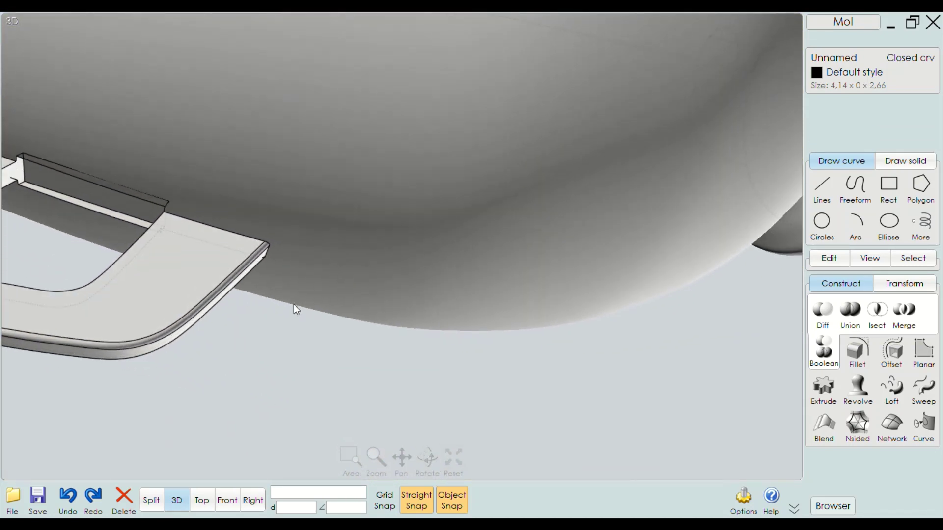
pyautogui.scroll(-3, 192, 328)
pyautogui.moveTo(191, 329); pyautogui.dragTo(356, 187, button='right')
pyautogui.scroll(3, 414, 182)
pyautogui.scroll(-1, 414, 182)
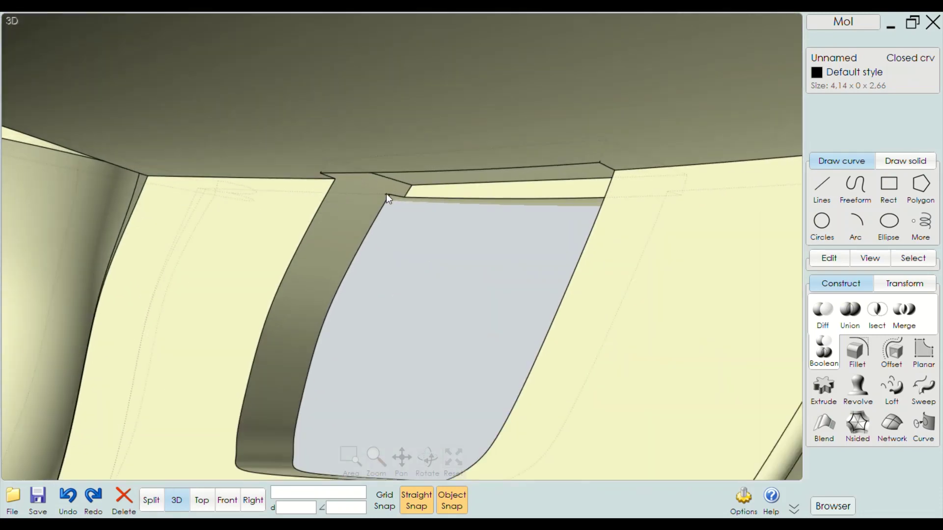
pyautogui.scroll(-2, 429, 200)
pyautogui.scroll(-3, 426, 226)
pyautogui.scroll(-1, 426, 226)
pyautogui.moveTo(323, 222); pyautogui.dragTo(366, 272, button='right')
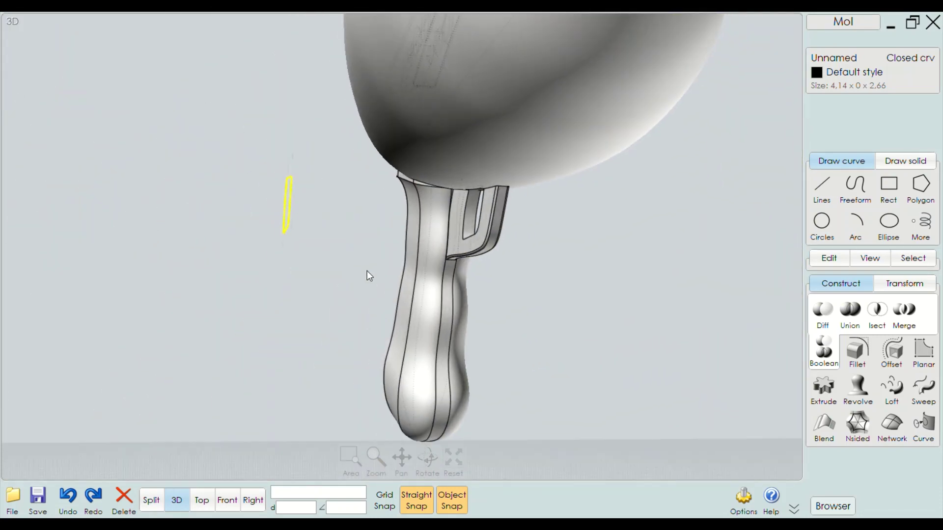
pyautogui.click(267, 276)
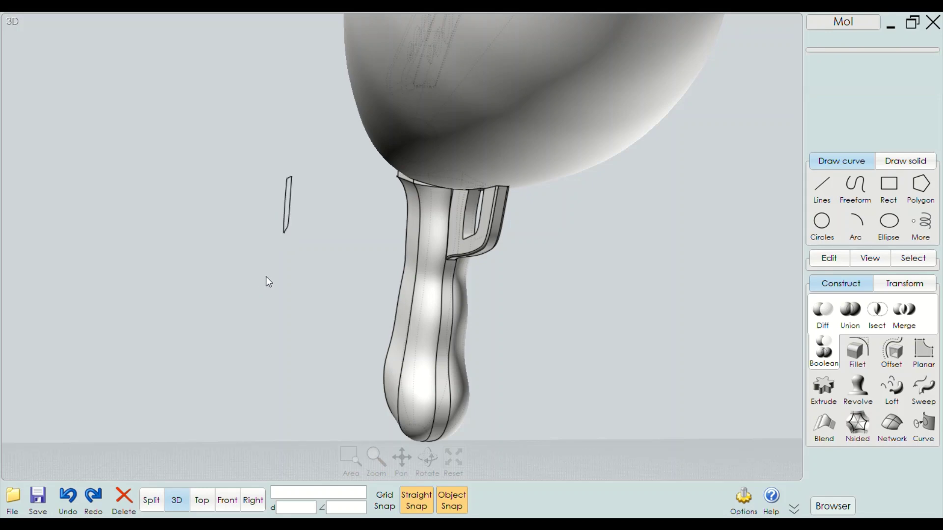
pyautogui.moveTo(236, 256); pyautogui.dragTo(301, 261, button='right')
pyautogui.scroll(-3, 464, 234)
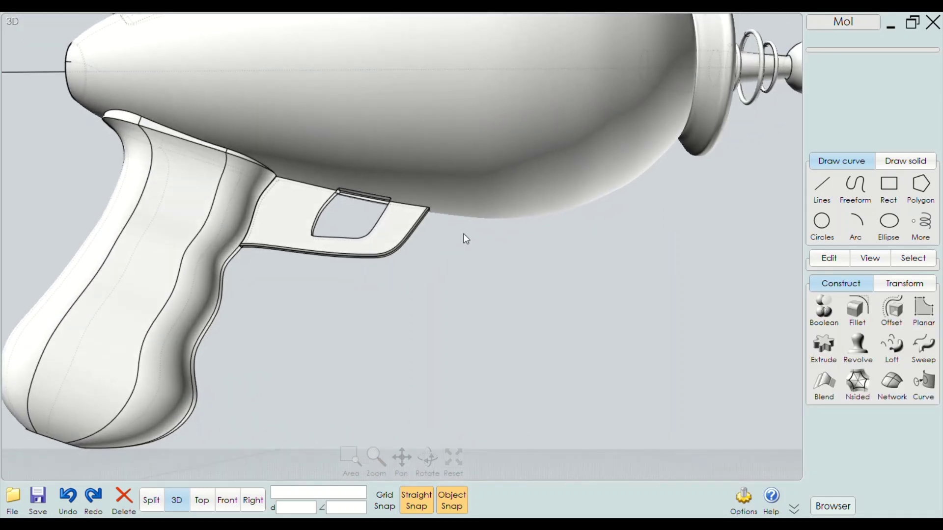
pyautogui.moveTo(464, 233)
pyautogui.mouseDown(button='right')
pyautogui.moveTo(427, 288)
pyautogui.moveTo(468, 309)
pyautogui.moveTo(407, 331)
pyautogui.moveTo(423, 258)
pyautogui.mouseUp(button='right')
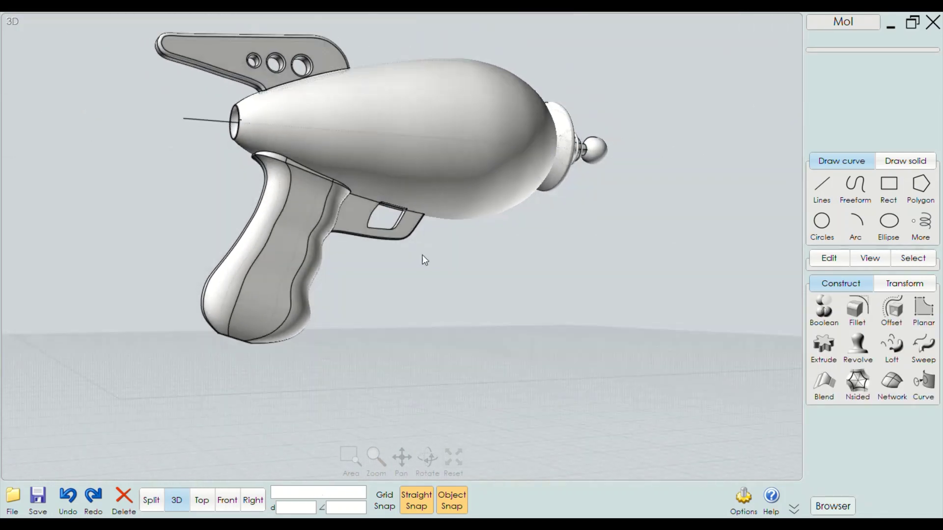
pyautogui.scroll(5, 389, 213)
# Fillet both trigger-guard opening edges with radius 0,1
pyautogui.scroll(2, 383, 228)
pyautogui.click(381, 228)
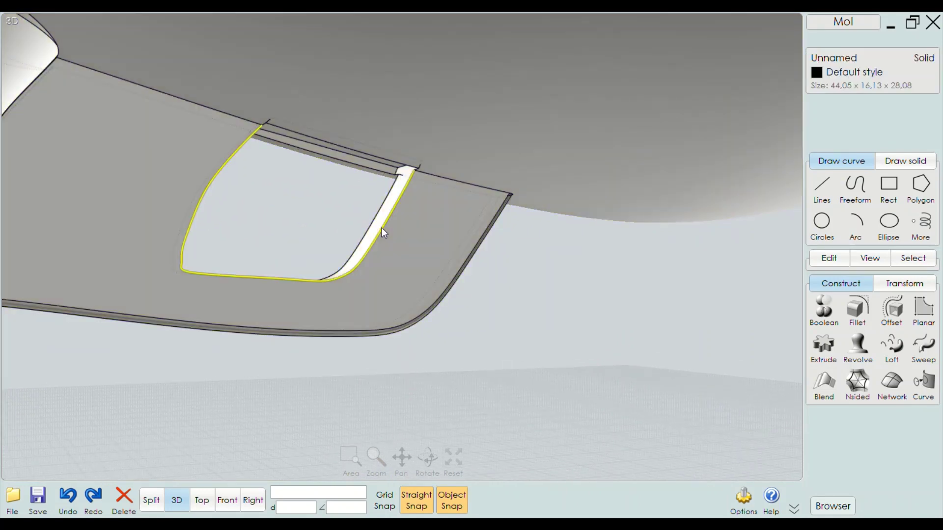
pyautogui.click(339, 273)
pyautogui.click(855, 307)
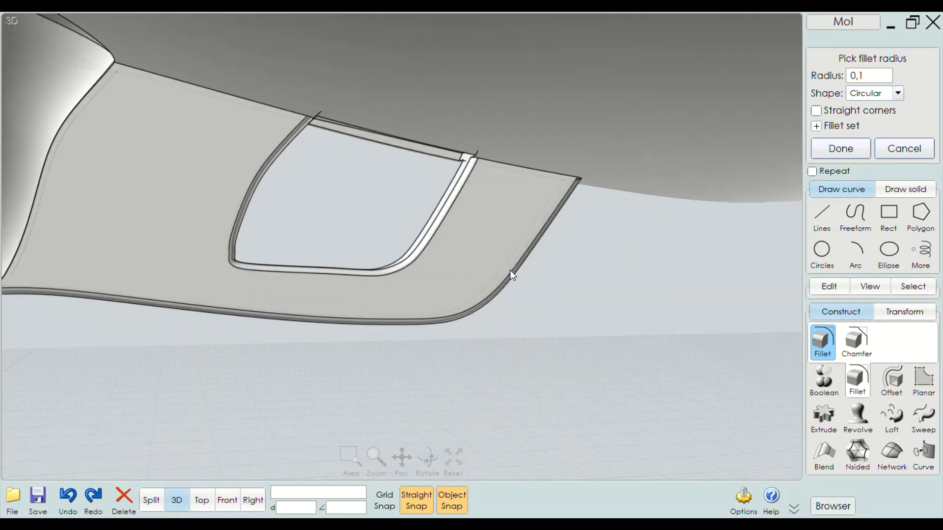
pyautogui.moveTo(536, 264)
pyautogui.mouseDown(button='right')
pyautogui.moveTo(475, 148)
pyautogui.moveTo(544, 294)
pyautogui.mouseUp(button='right')
pyautogui.scroll(3, 497, 205)
pyautogui.scroll(3, 541, 288)
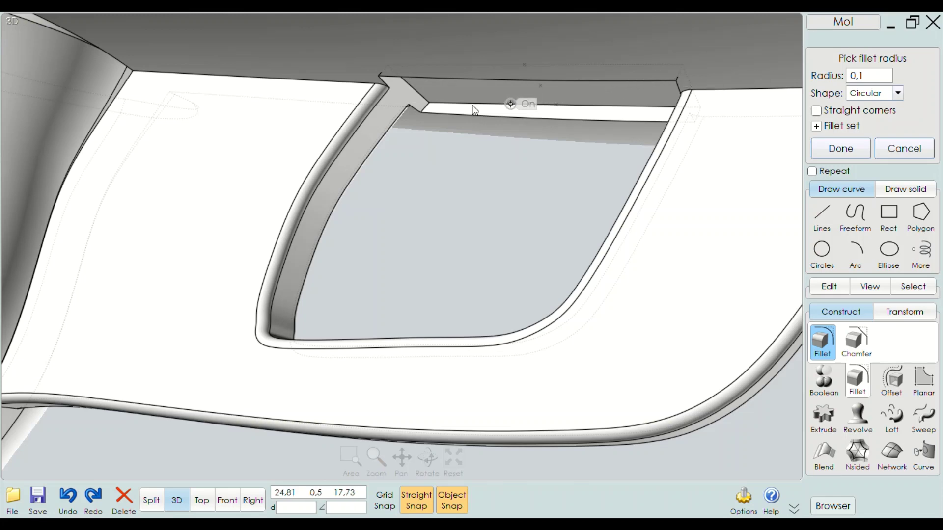
pyautogui.click(840, 148)
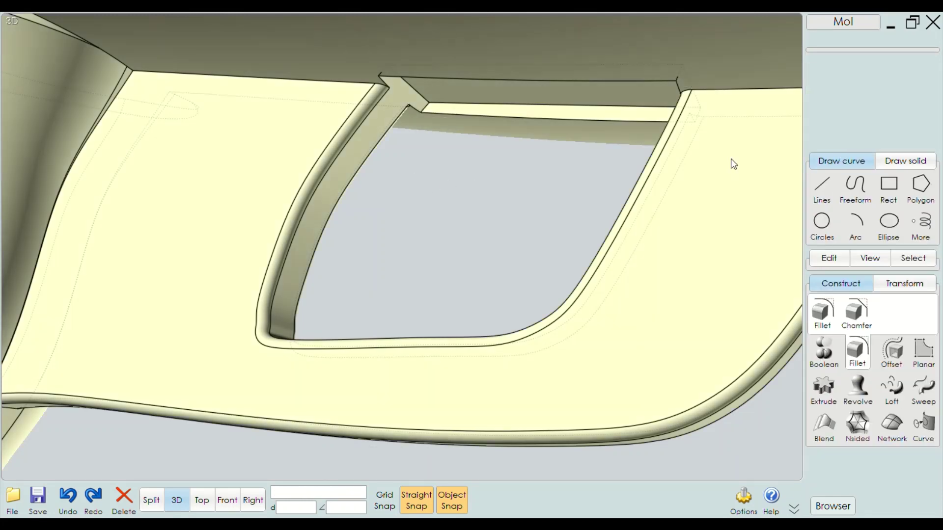
# Orbit around the gun to inspect the filleted opening
pyautogui.moveTo(731, 164)
pyautogui.mouseDown(button='right')
pyautogui.moveTo(692, 149)
pyautogui.moveTo(347, 244)
pyautogui.moveTo(323, 240)
pyautogui.mouseUp(button='right')
pyautogui.scroll(-2, 697, 153)
pyautogui.scroll(-5, 344, 241)
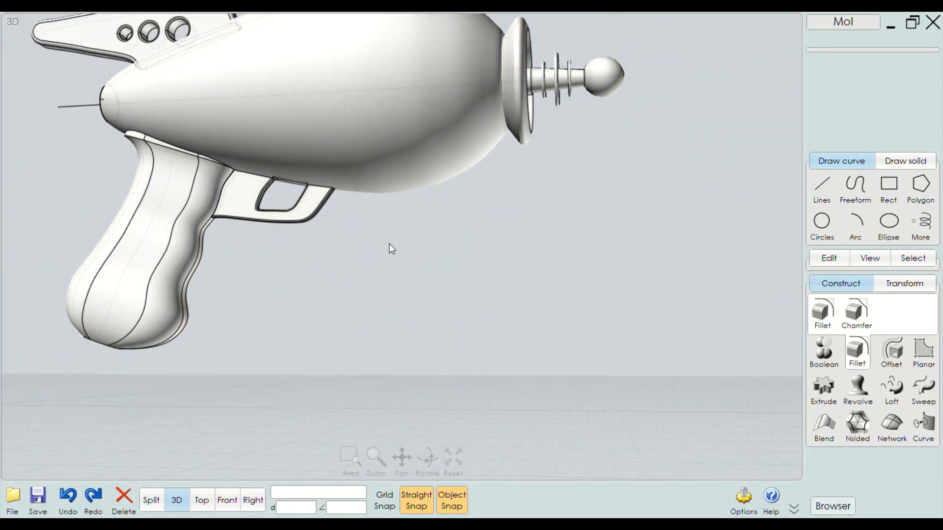
pyautogui.moveTo(389, 244)
pyautogui.mouseDown(button='right')
pyautogui.moveTo(402, 293)
pyautogui.moveTo(427, 296)
pyautogui.mouseUp(button='right')
pyautogui.scroll(-3, 330, 267)
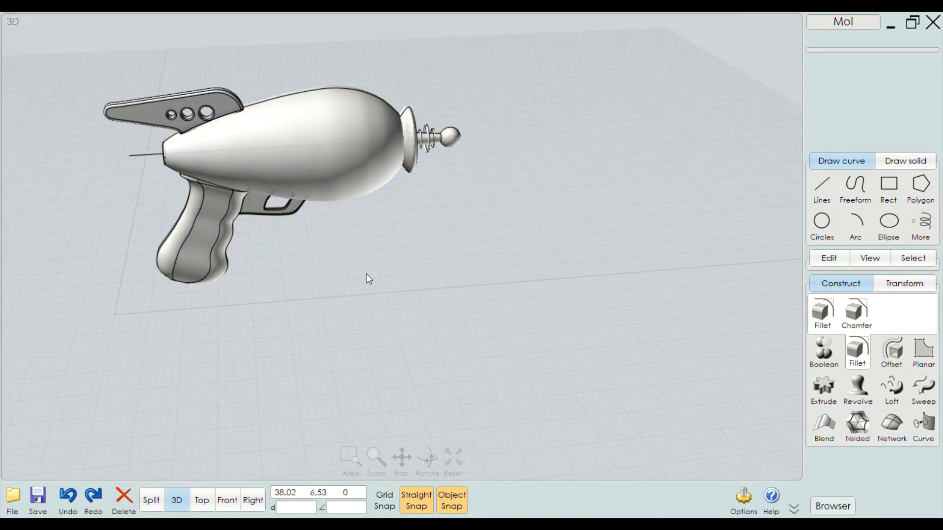
pyautogui.scroll(2, 349, 265)
pyautogui.moveTo(402, 232)
pyautogui.mouseDown(button='right')
pyautogui.moveTo(372, 195)
pyautogui.moveTo(368, 213)
pyautogui.mouseUp(button='right')
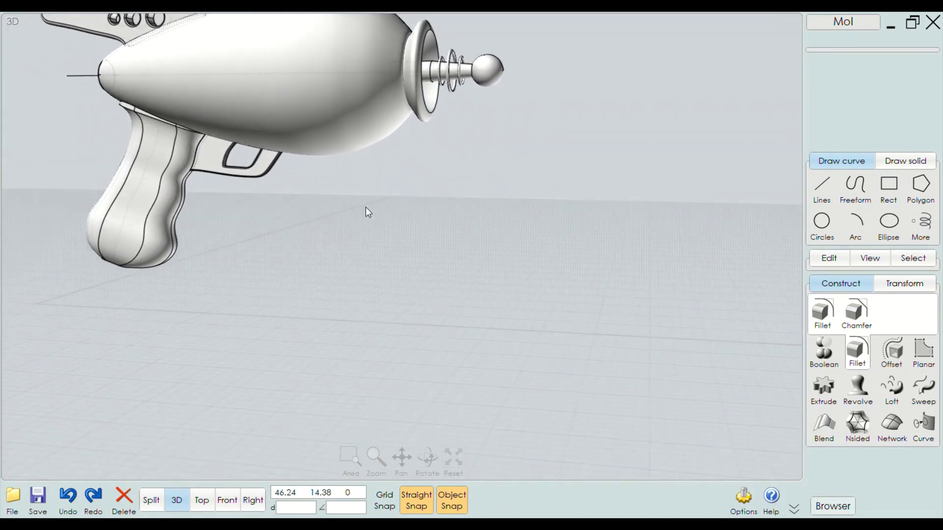
pyautogui.scroll(-2, 403, 290)
pyautogui.click(233, 501)
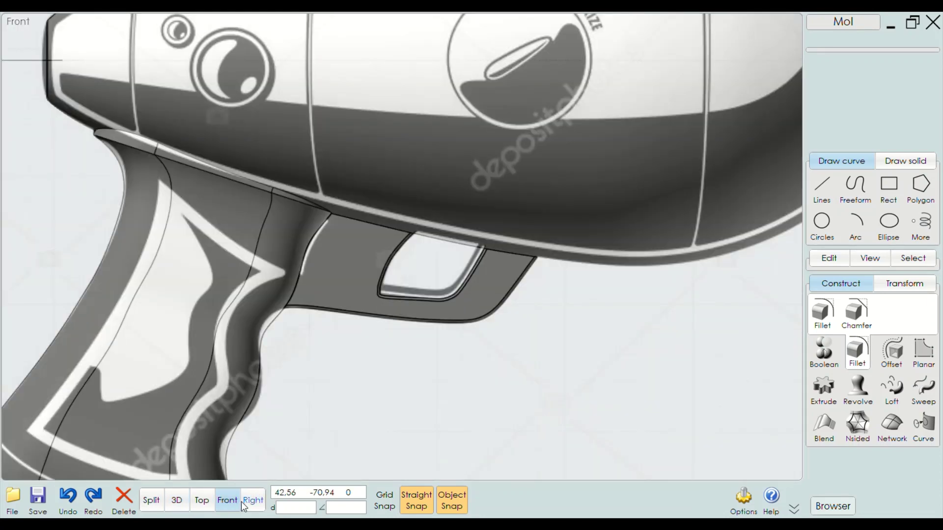
pyautogui.scroll(-3, 336, 242)
pyautogui.scroll(2, 403, 307)
pyautogui.scroll(3, 340, 199)
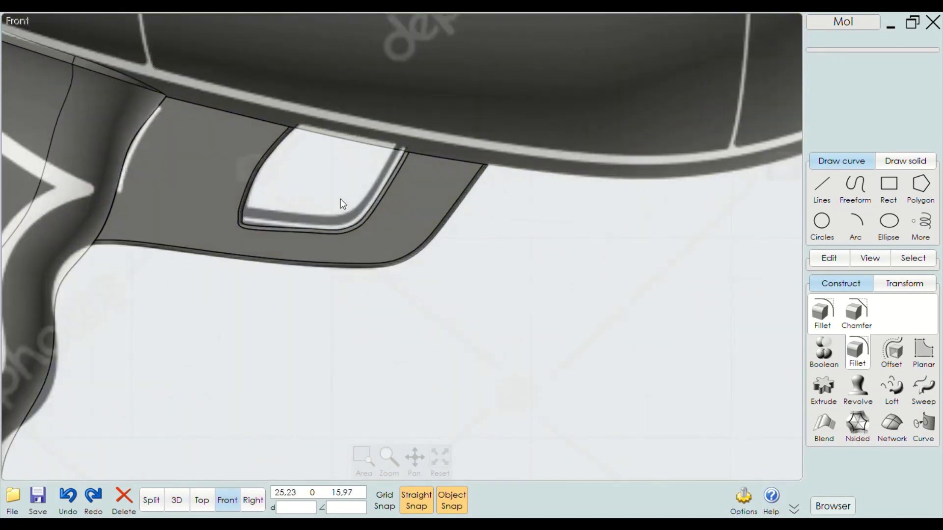
pyautogui.scroll(2, 341, 199)
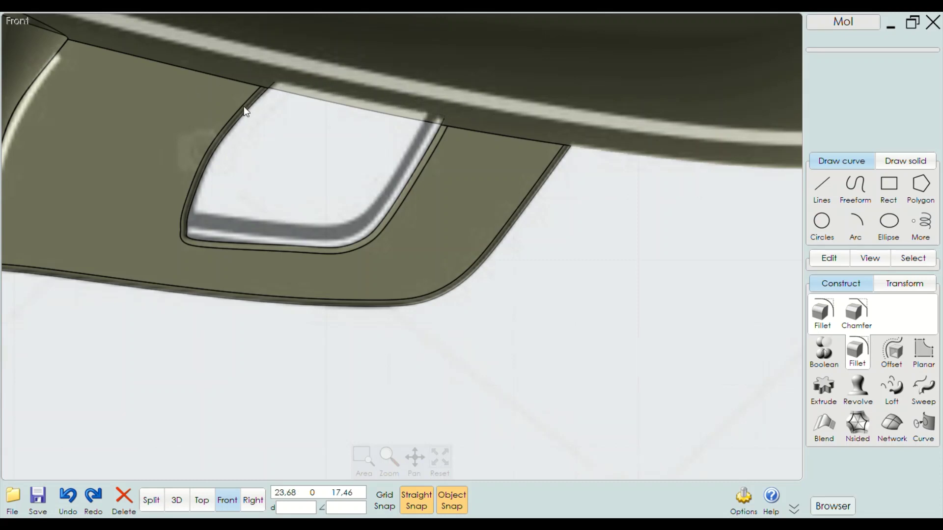
pyautogui.scroll(-1, 243, 106)
pyautogui.scroll(-1, 279, 129)
pyautogui.scroll(-1, 244, 135)
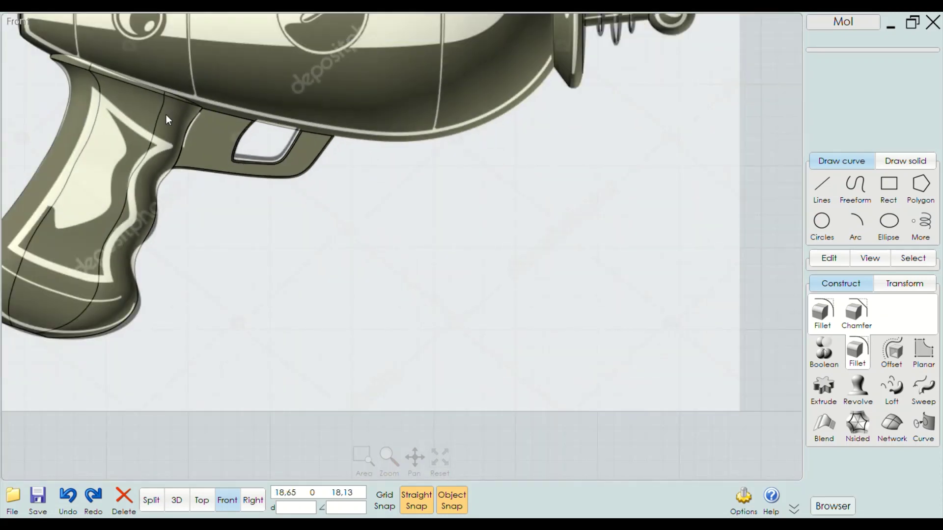
pyautogui.scroll(1, 197, 172)
pyautogui.scroll(-2, 197, 173)
pyautogui.scroll(-1, 26, 220)
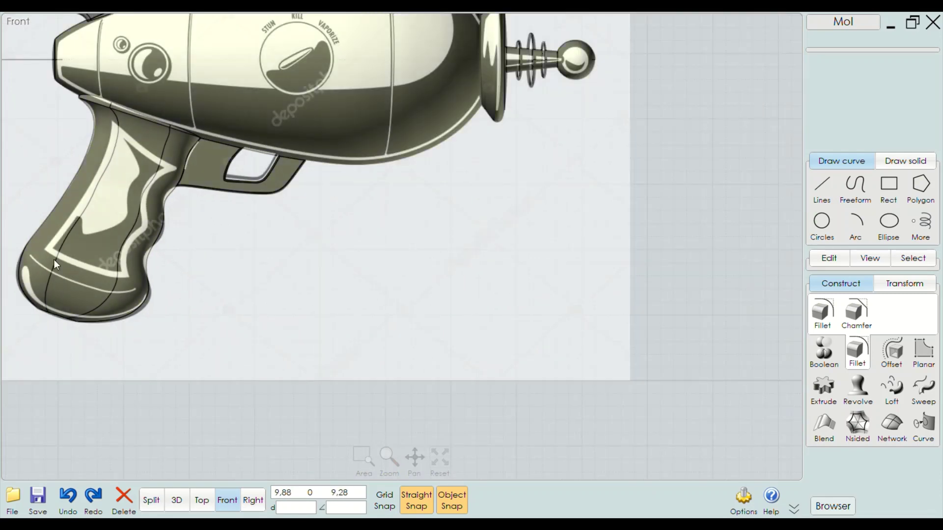
pyautogui.click(179, 500)
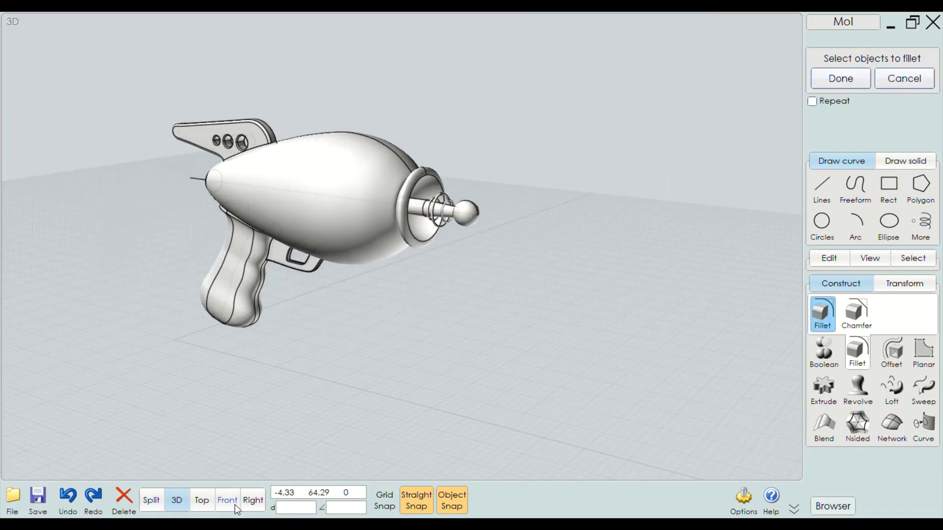
pyautogui.click(234, 505)
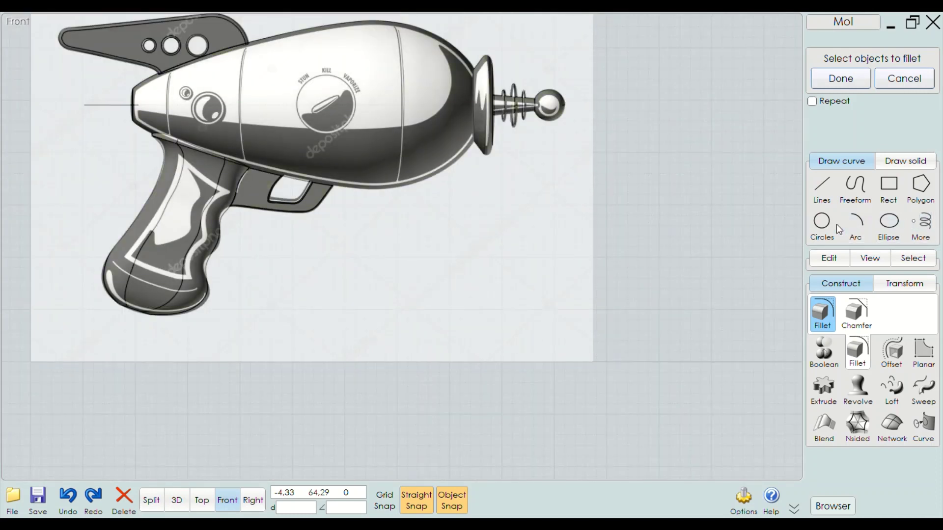
# Draw a centre–radius circle around the STUN/KILL/VAPORIZE dial on the front reference image
pyautogui.click(830, 225)
pyautogui.scroll(5, 285, 90)
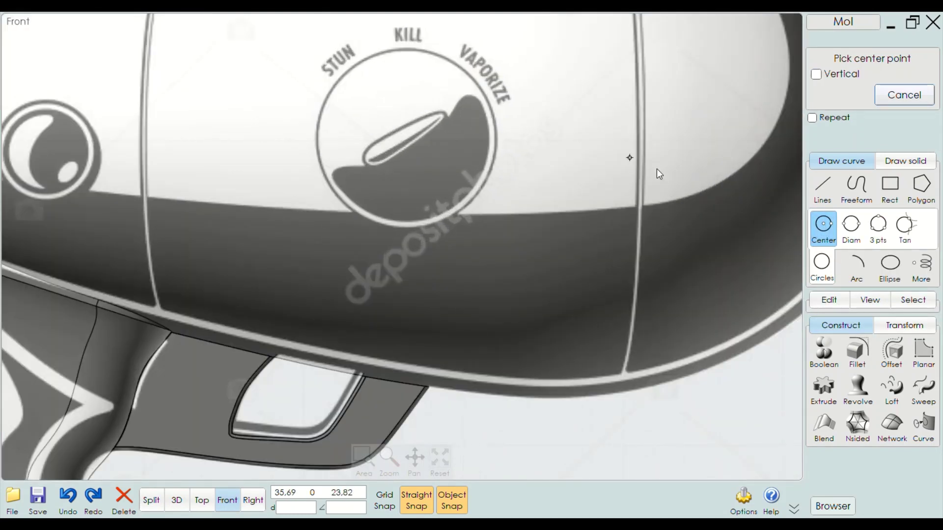
pyautogui.scroll(1, 432, 147)
pyautogui.scroll(1, 398, 135)
pyautogui.click(396, 142)
pyautogui.scroll(1, 395, 141)
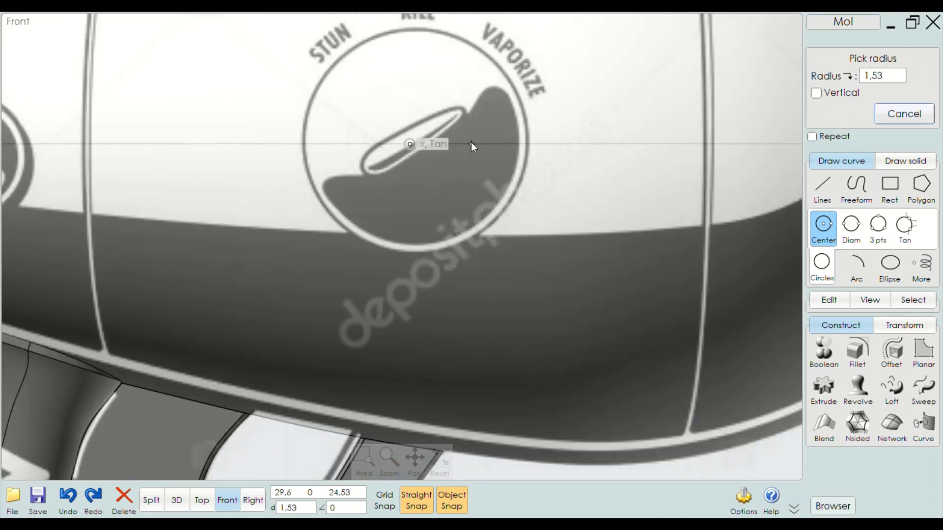
pyautogui.scroll(1, 527, 140)
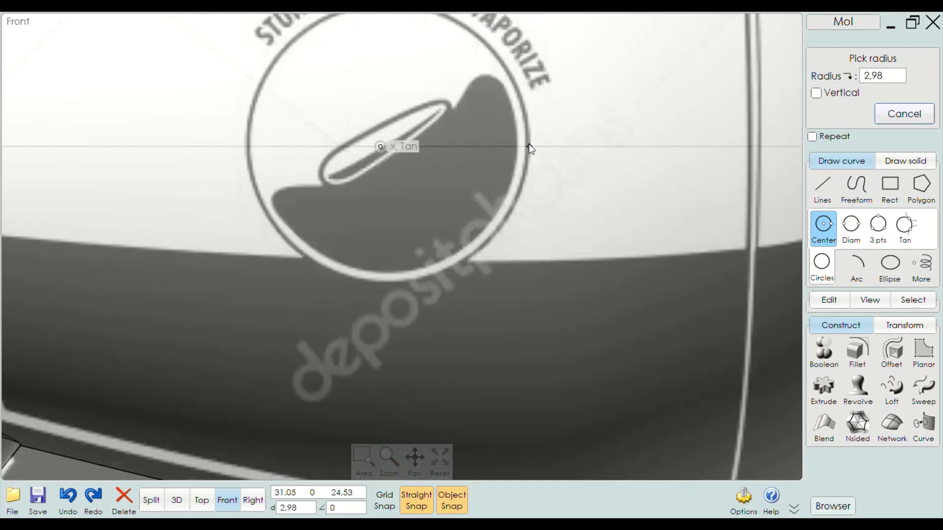
pyautogui.click(529, 146)
pyautogui.scroll(-1, 527, 147)
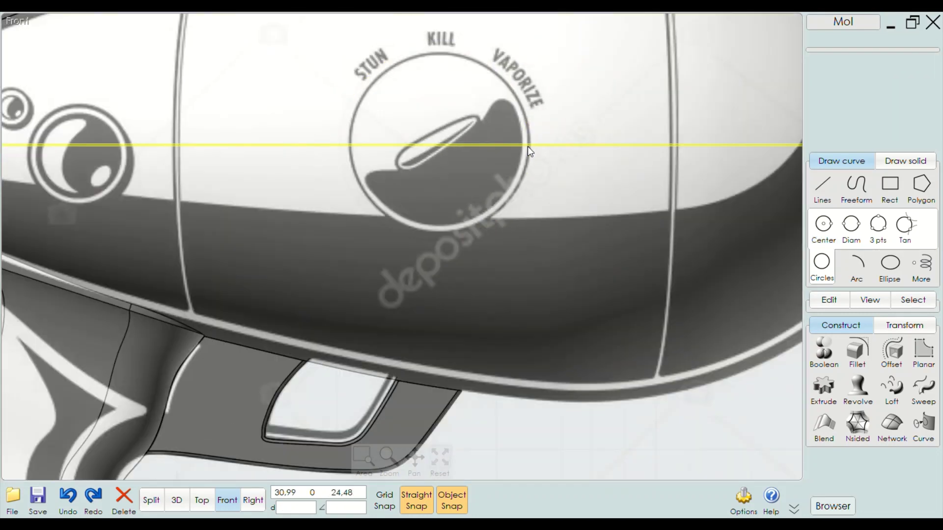
pyautogui.click(528, 147)
pyautogui.press('Escape')
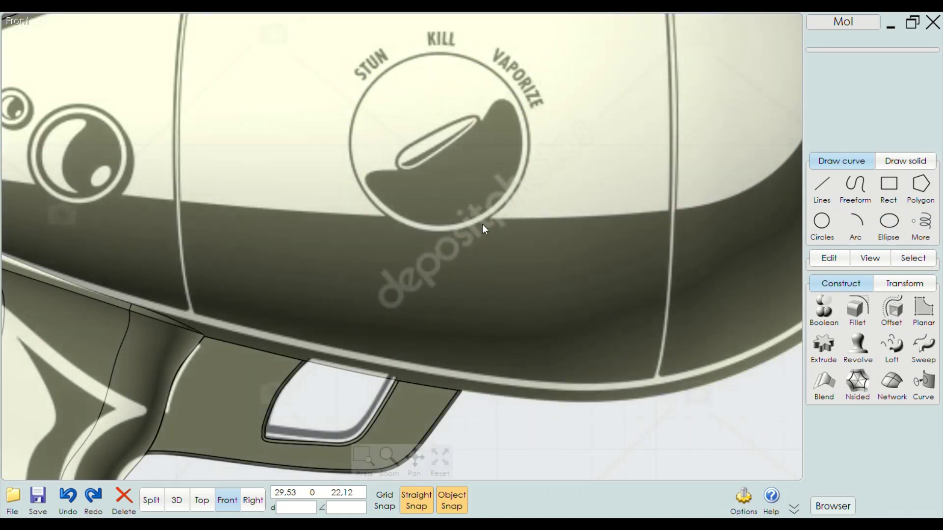
# Orbit the gun in 3D to inspect its centre-line curve, then return to the front view
pyautogui.scroll(-3, 415, 187)
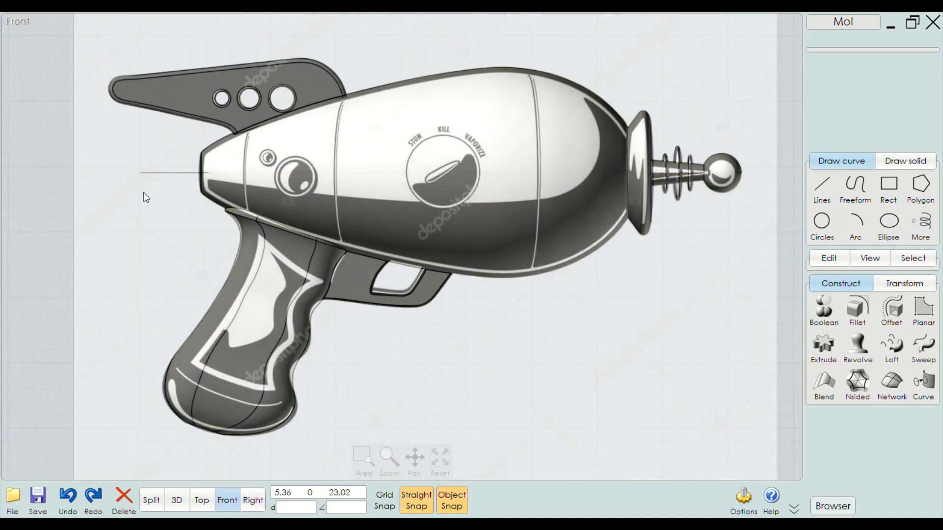
pyautogui.scroll(-2, 344, 243)
pyautogui.click(177, 501)
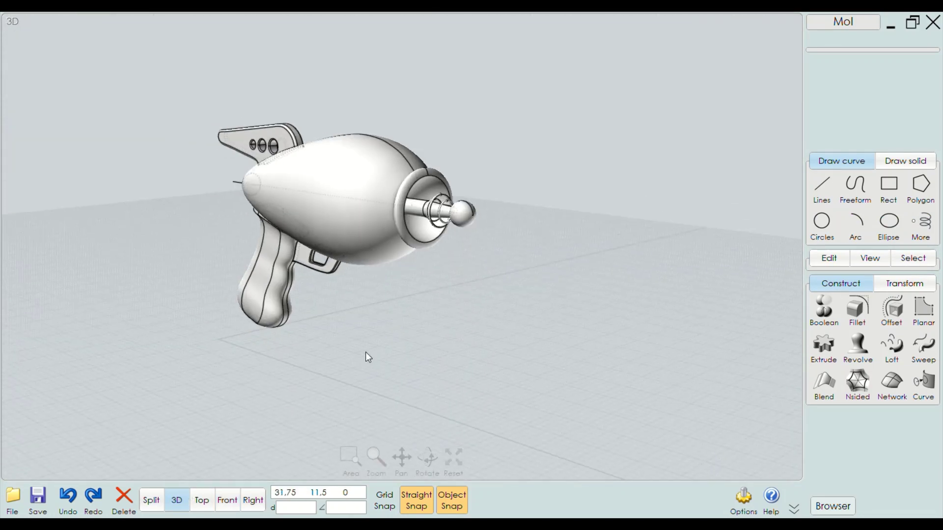
pyautogui.moveTo(365, 352)
pyautogui.mouseDown(button='right')
pyautogui.moveTo(250, 332)
pyautogui.moveTo(213, 336)
pyautogui.moveTo(391, 346)
pyautogui.moveTo(466, 332)
pyautogui.moveTo(264, 285)
pyautogui.mouseUp(button='right')
pyautogui.scroll(2, 270, 206)
pyautogui.click(271, 212)
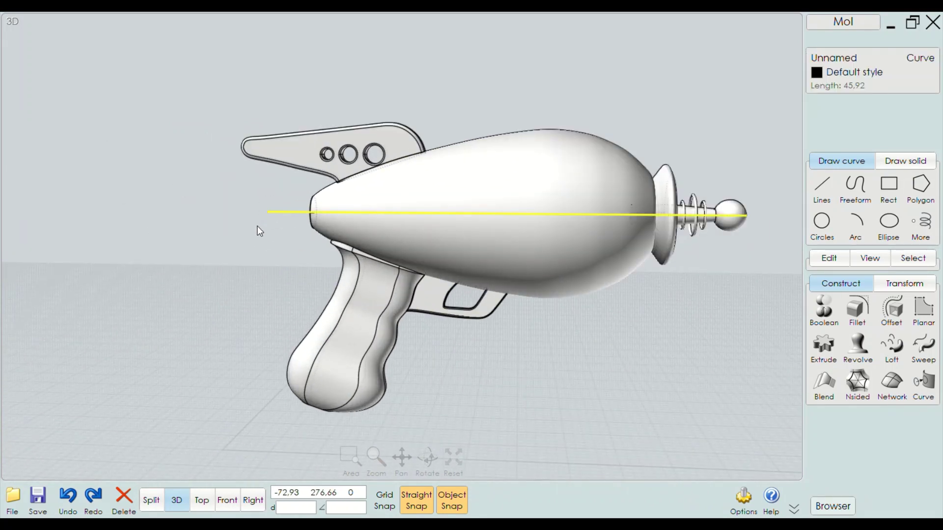
pyautogui.click(259, 231)
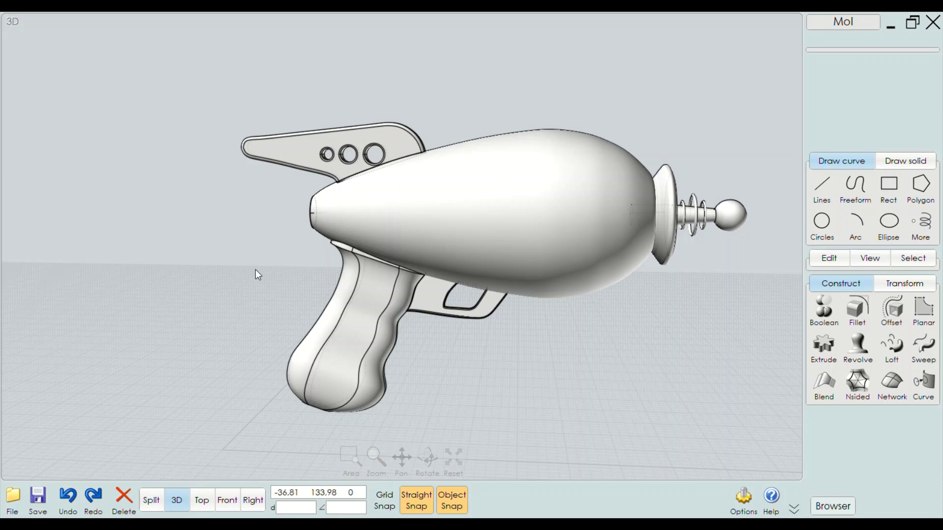
pyautogui.moveTo(255, 271)
pyautogui.mouseDown(button='right')
pyautogui.moveTo(339, 273)
pyautogui.moveTo(217, 284)
pyautogui.moveTo(212, 294)
pyautogui.mouseUp(button='right')
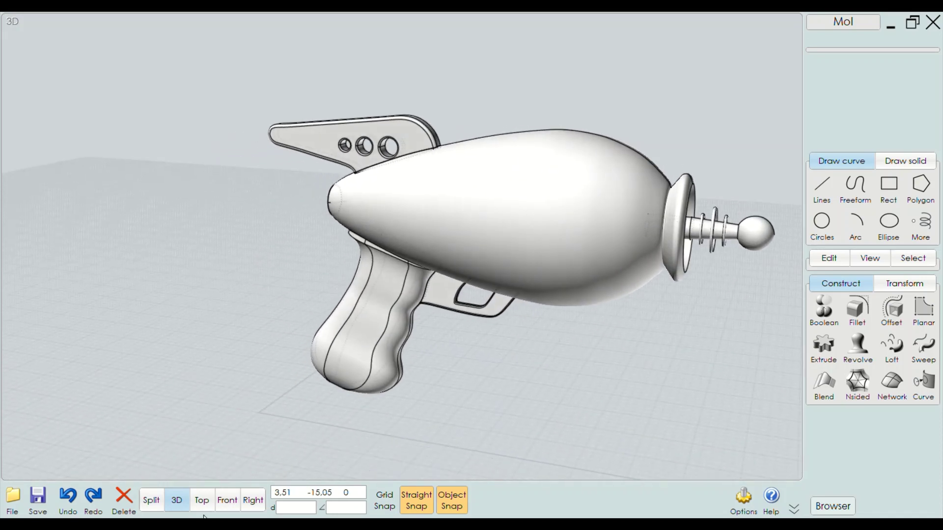
pyautogui.click(227, 500)
# Redraw the dial circle from the dial's middle to its outer rim, about 2,85 radius
pyautogui.click(830, 231)
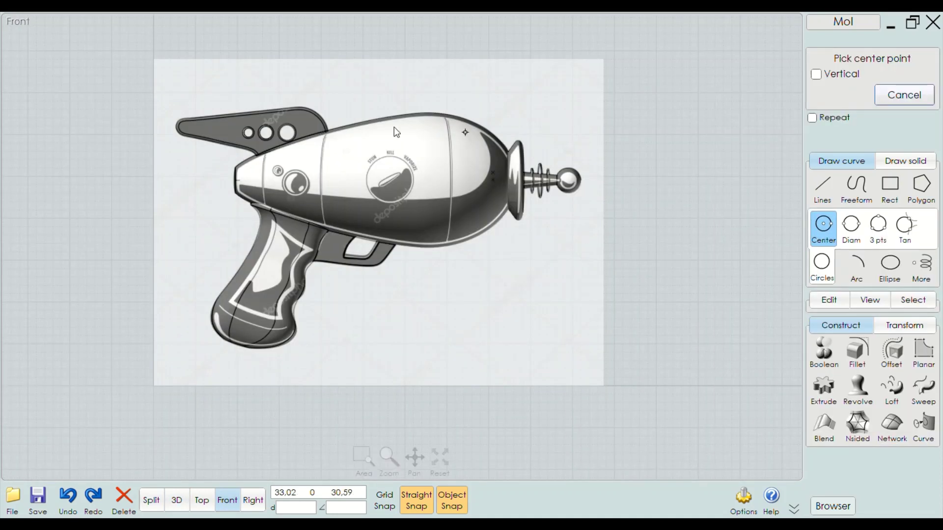
pyautogui.scroll(3, 417, 231)
pyautogui.scroll(1, 417, 238)
pyautogui.scroll(1, 402, 236)
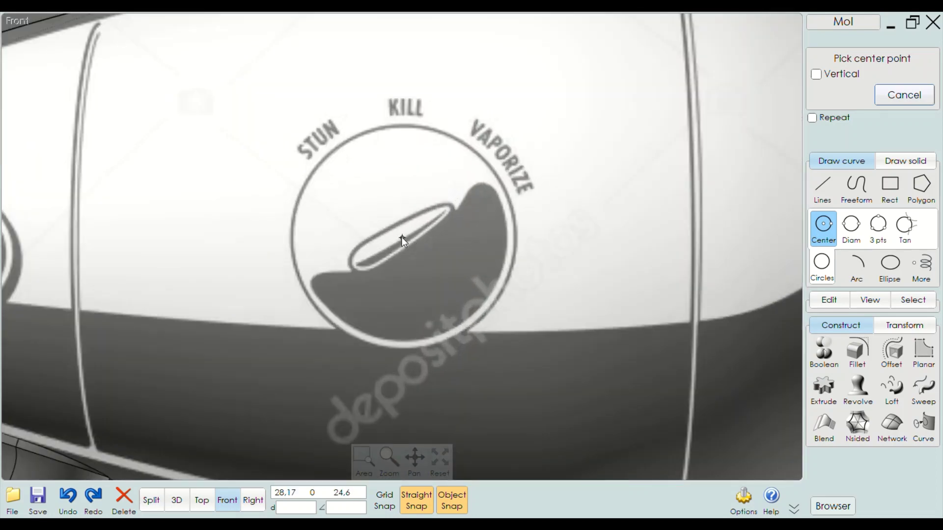
pyautogui.click(402, 236)
pyautogui.scroll(1, 514, 248)
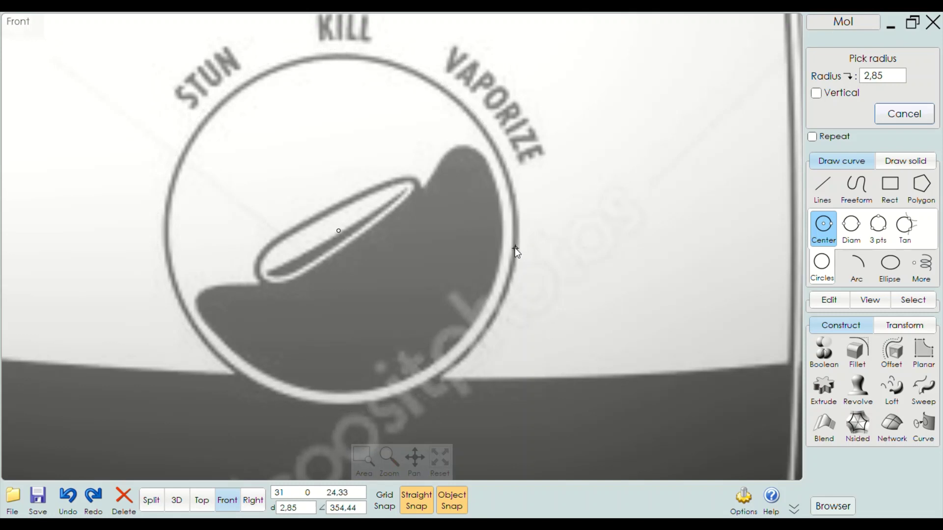
pyautogui.scroll(1, 515, 248)
pyautogui.click(525, 251)
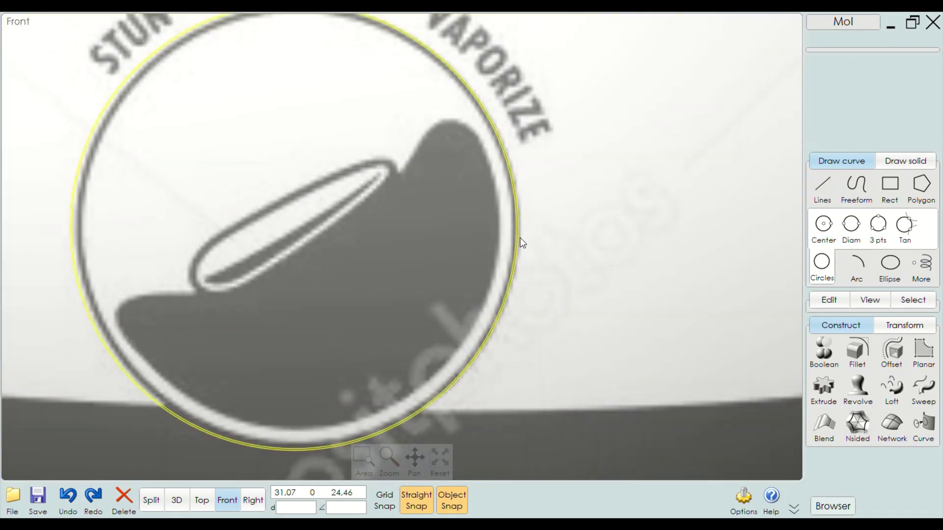
pyautogui.scroll(-1, 520, 241)
pyautogui.scroll(-1, 518, 237)
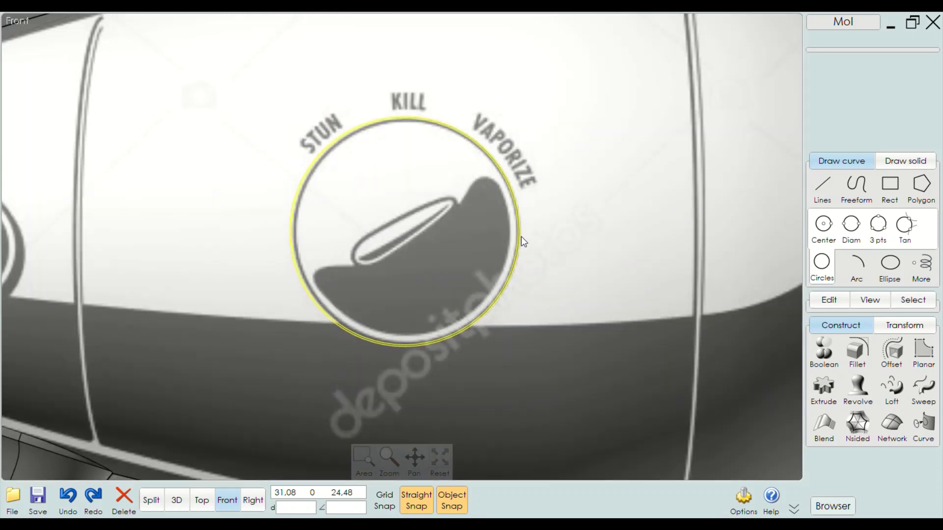
pyautogui.scroll(-1, 518, 236)
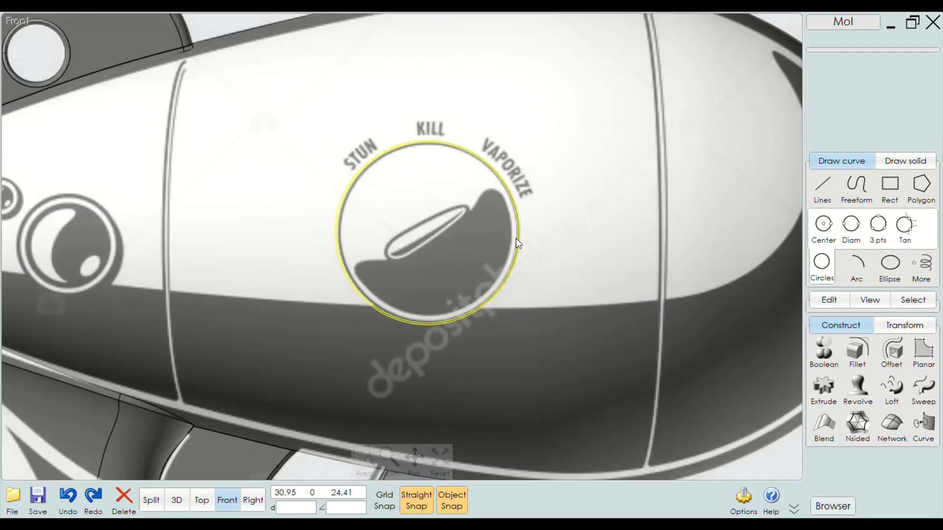
# Start a copy-to-clipboard command and click the ray gun reference image
pyautogui.hotkey('ctrl', 'c')
pyautogui.click(515, 240)
pyautogui.scroll(-2, 481, 246)
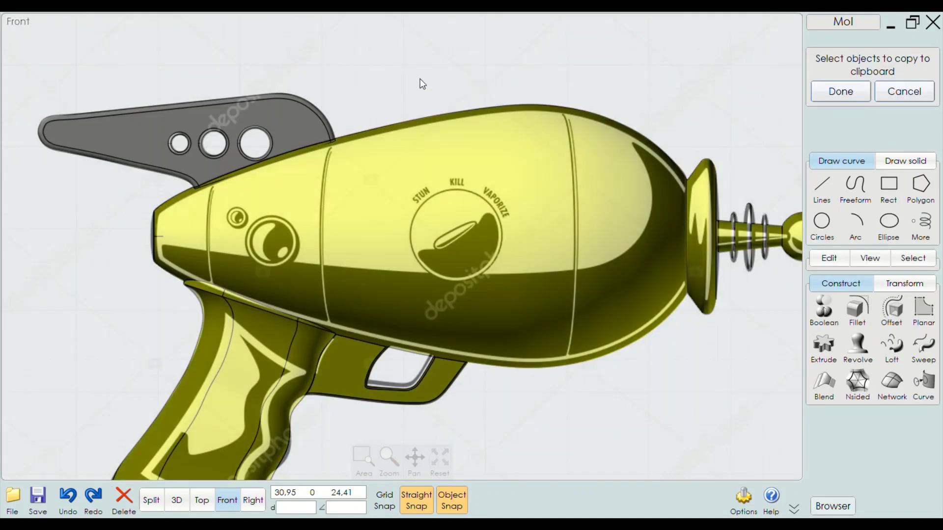
# Dismiss the pending copy and reselect the grip outline curve
pyautogui.click(420, 84)
pyautogui.hotkey('ctrl', 'v')
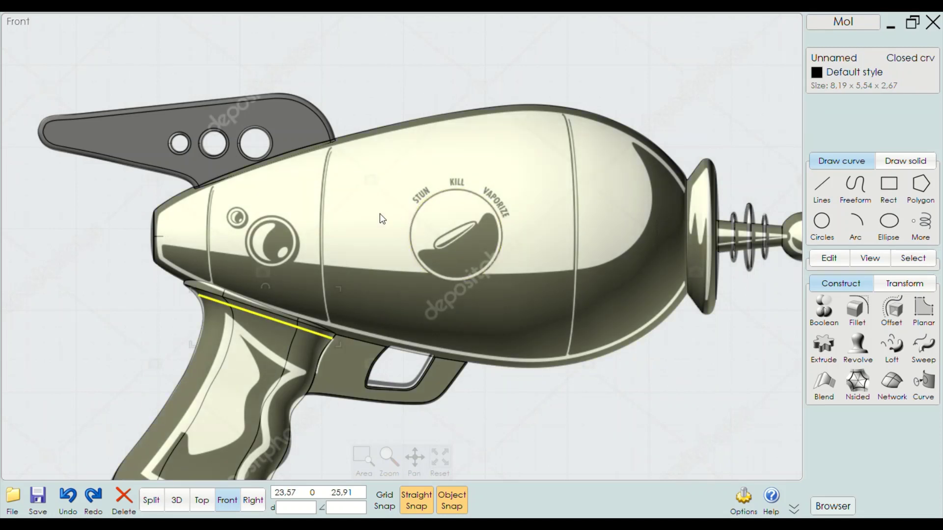
pyautogui.click(133, 332)
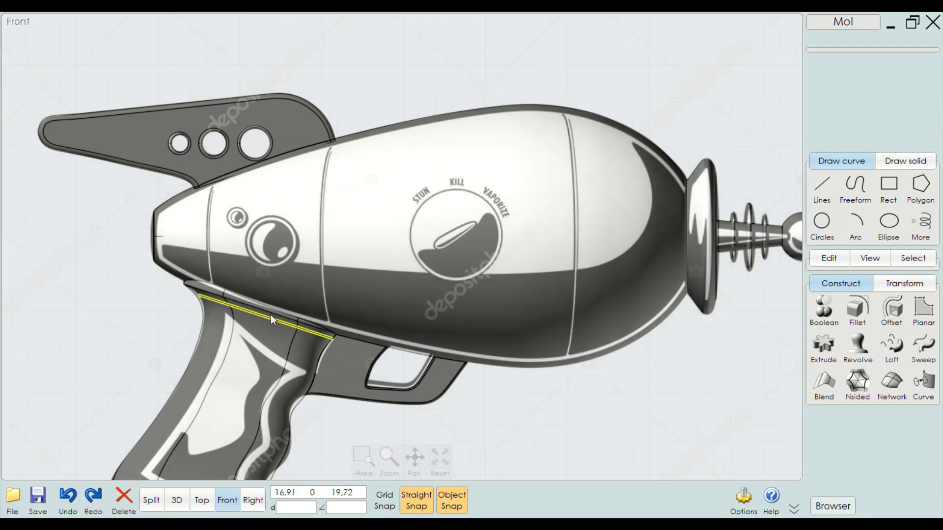
pyautogui.click(270, 315)
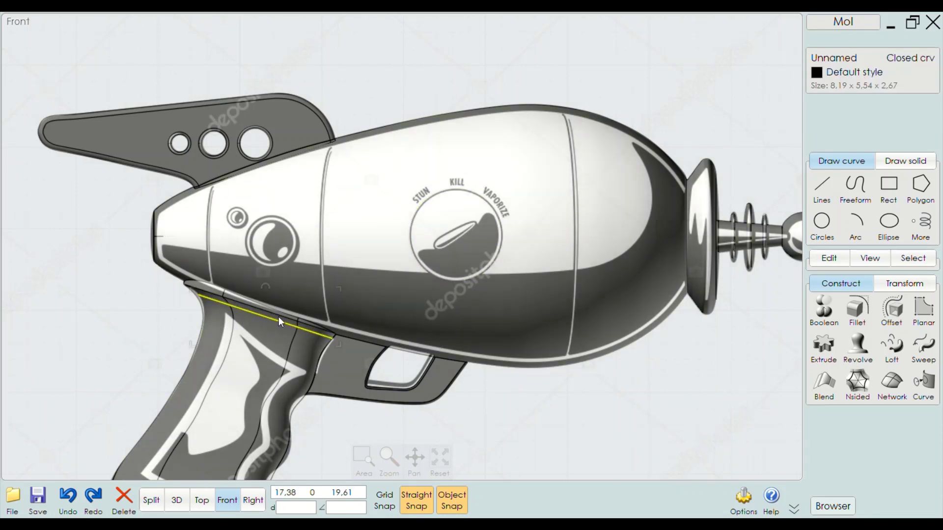
# Orbit in 3D to check the dial circle on the gun body, undoing a stray change
pyautogui.click(176, 500)
pyautogui.moveTo(444, 385); pyautogui.dragTo(483, 326)
pyautogui.moveTo(577, 382); pyautogui.dragTo(595, 295, button='right')
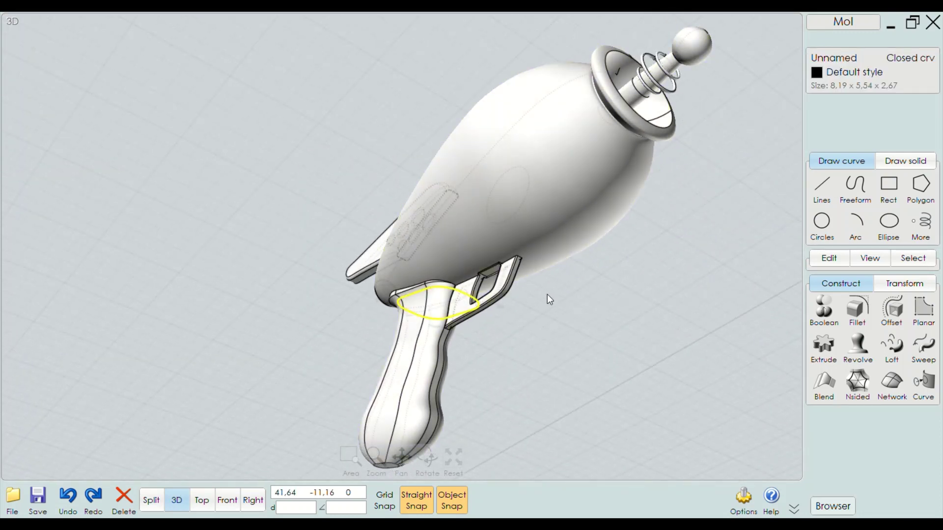
pyautogui.click(580, 298)
pyautogui.hotkey('ctrl', 'z')
pyautogui.click(529, 207)
pyautogui.moveTo(524, 195); pyautogui.dragTo(597, 305, button='right')
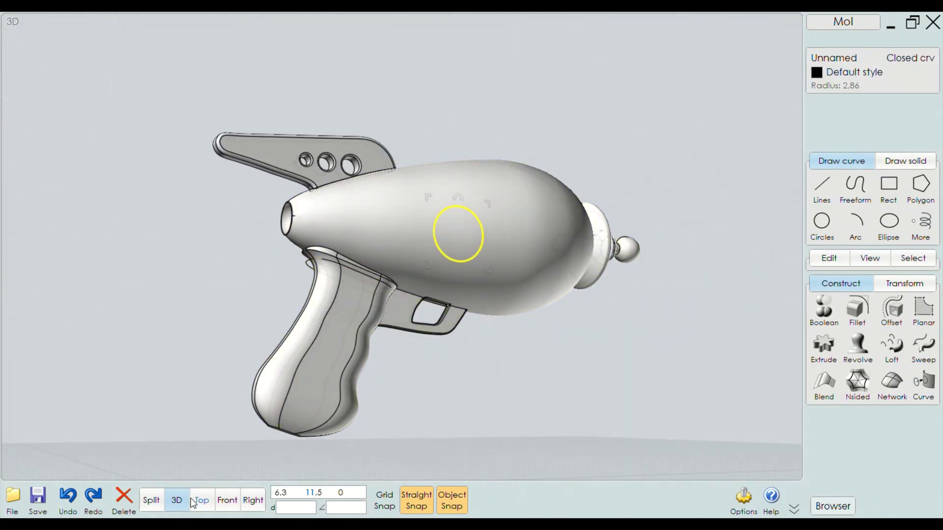
# Back in front view, check the grip curve and dial circle, leaving nothing selected
pyautogui.click(227, 501)
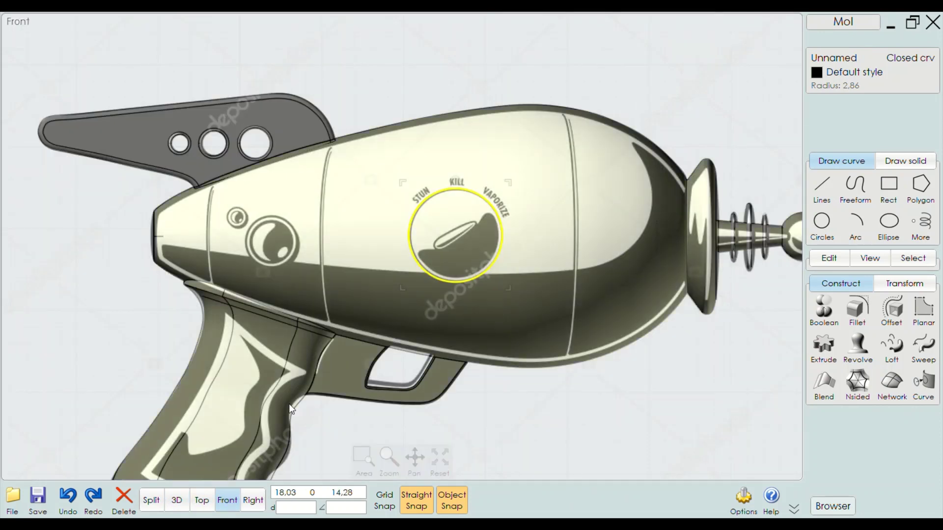
pyautogui.press('Escape')
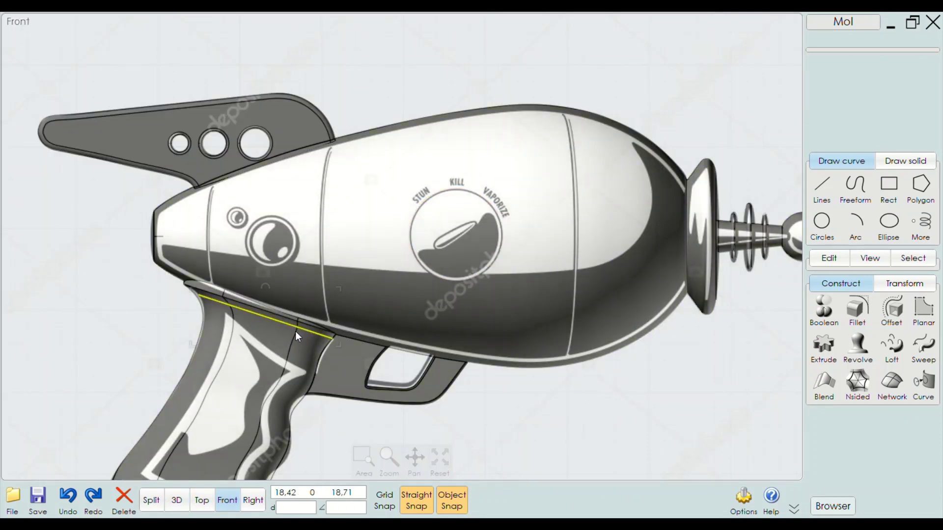
pyautogui.click(296, 330)
pyautogui.click(603, 389)
pyautogui.click(288, 326)
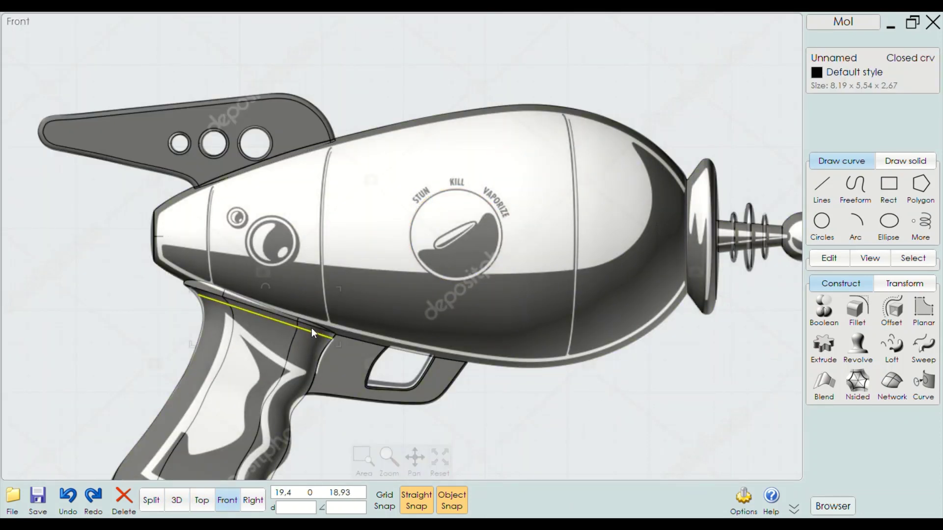
pyautogui.press('Escape')
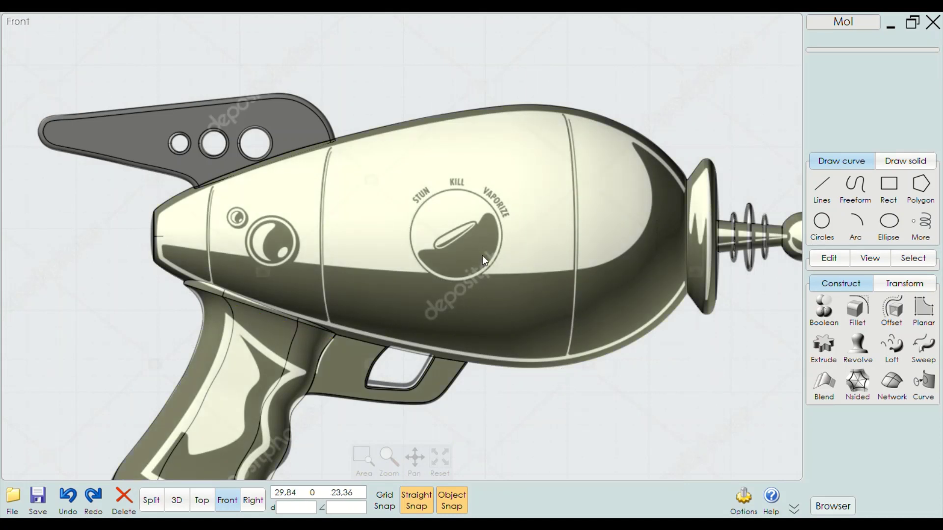
pyautogui.click(483, 257)
pyautogui.click(604, 413)
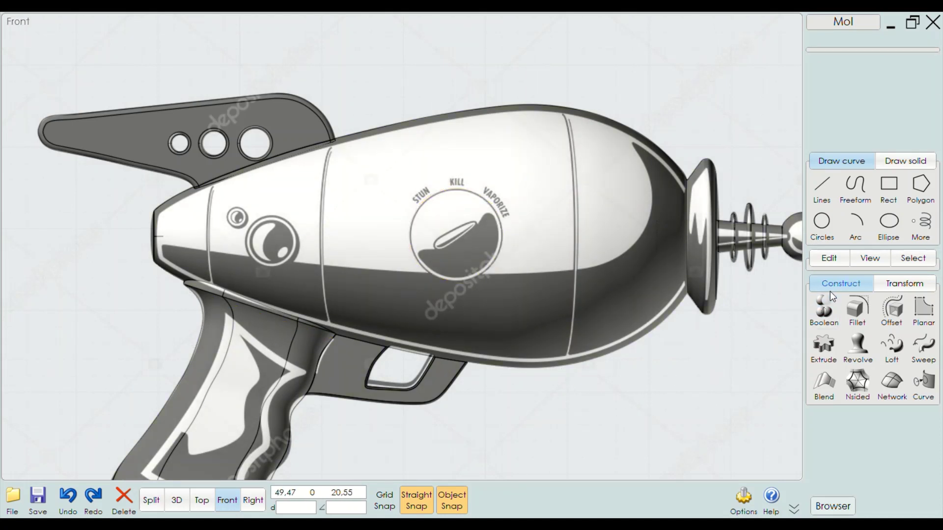
# Draw a circle outlining the large porthole emblem's outer ring
pyautogui.click(827, 222)
pyautogui.scroll(2, 202, 226)
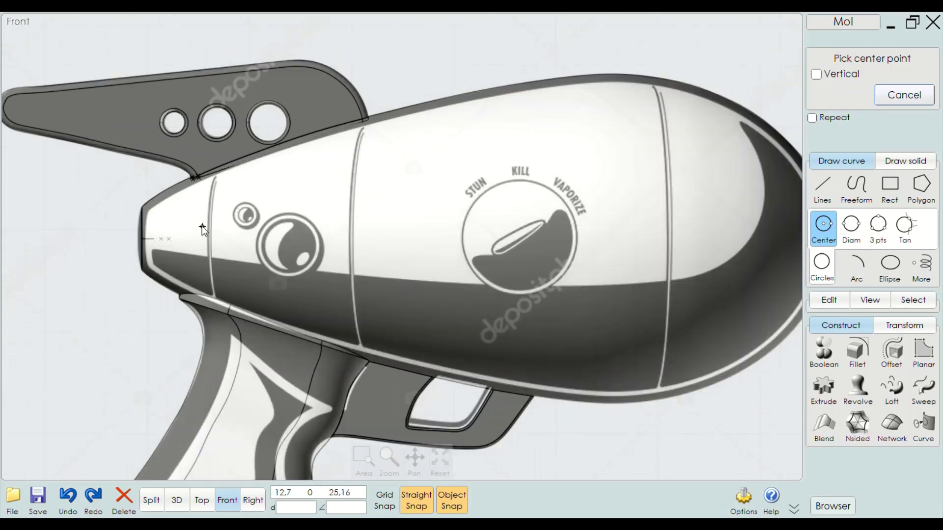
pyautogui.scroll(2, 288, 224)
pyautogui.scroll(2, 319, 236)
pyautogui.scroll(2, 348, 248)
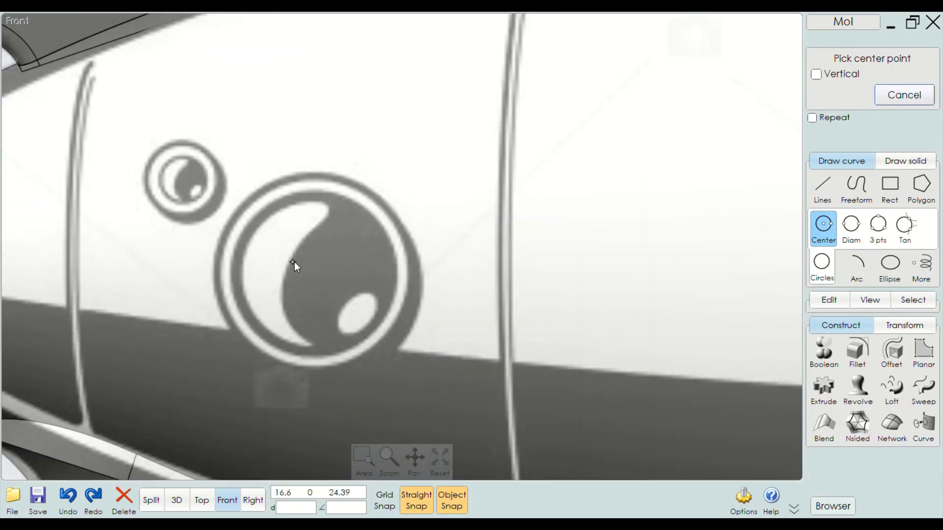
pyautogui.click(312, 273)
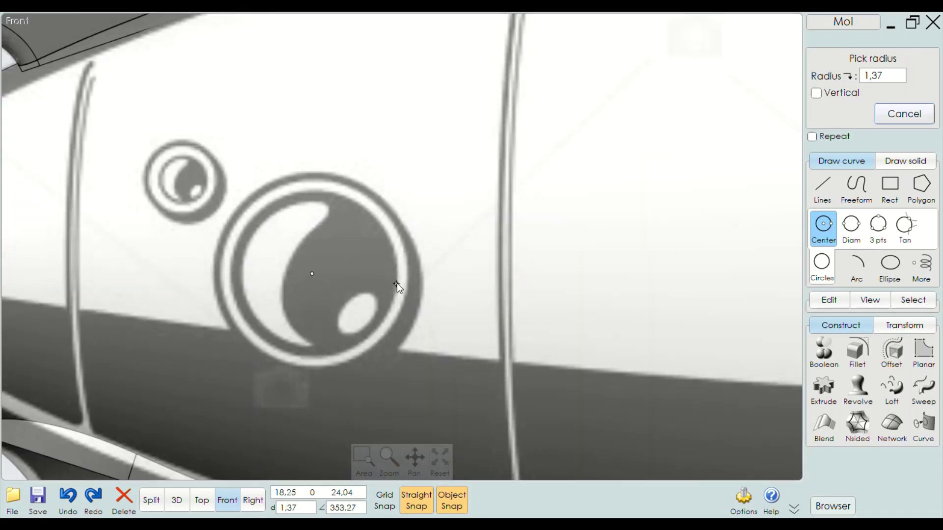
pyautogui.scroll(2, 410, 282)
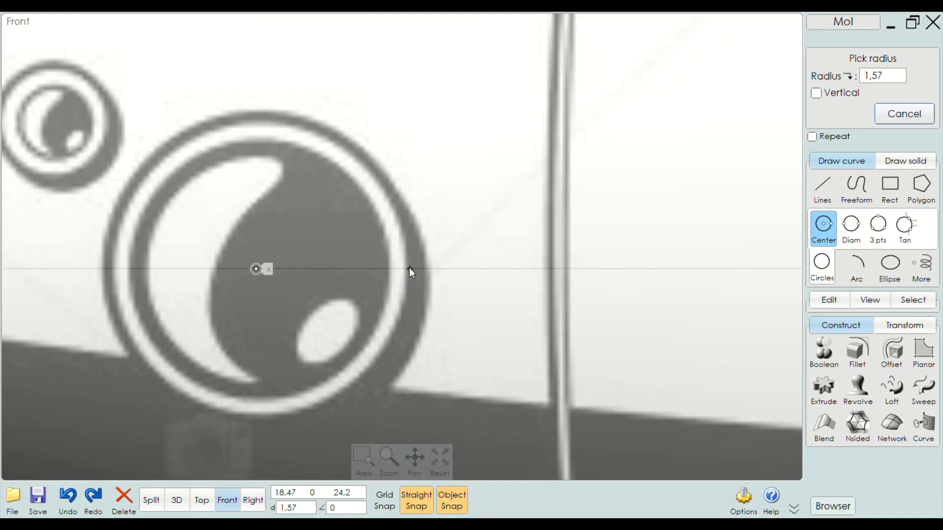
pyautogui.click(408, 267)
pyautogui.scroll(-3, 409, 267)
pyautogui.scroll(-2, 347, 199)
pyautogui.scroll(3, 244, 160)
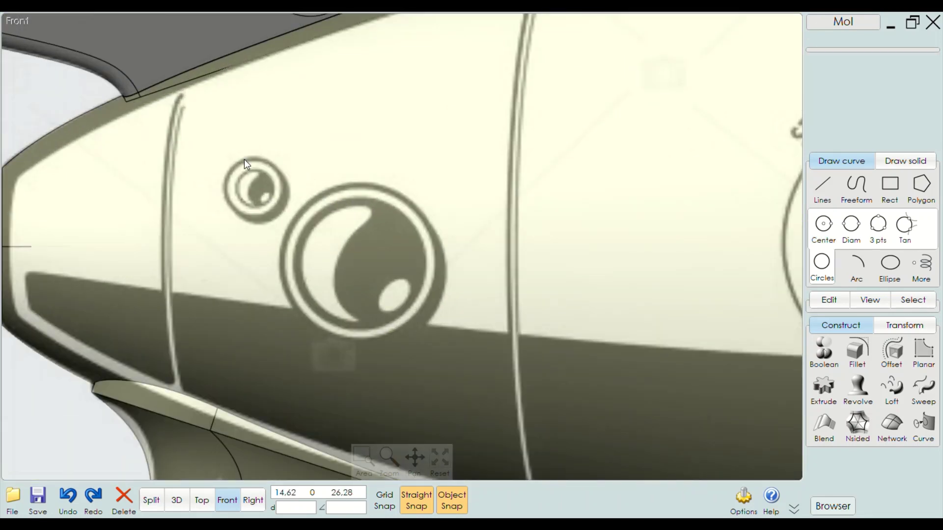
# Outline the small porthole emblem with a second circle and view the gun in 3D
pyautogui.click(824, 224)
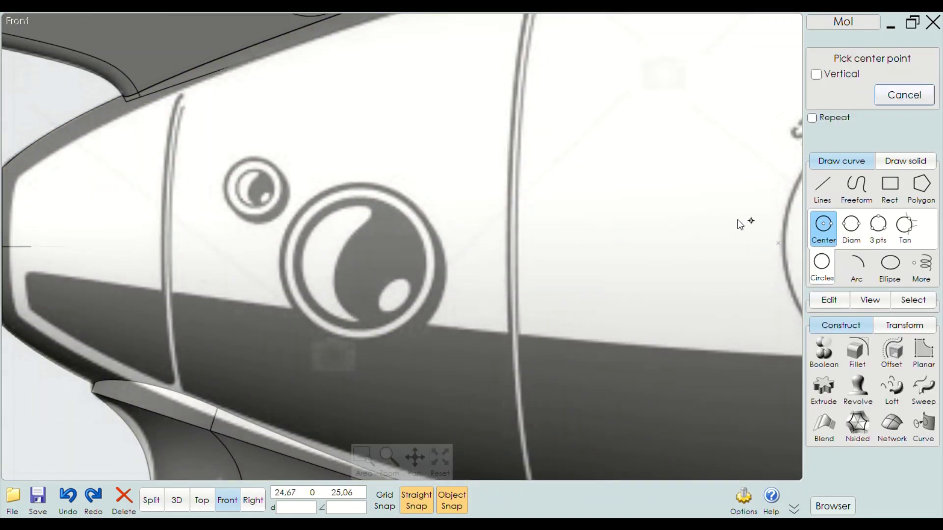
pyautogui.scroll(1, 200, 173)
pyautogui.scroll(2, 236, 182)
pyautogui.scroll(2, 307, 199)
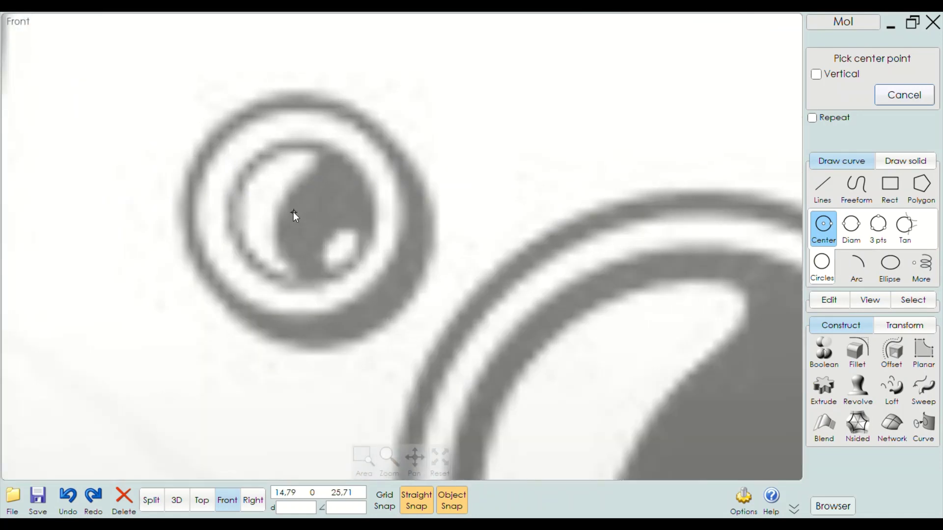
pyautogui.click(293, 215)
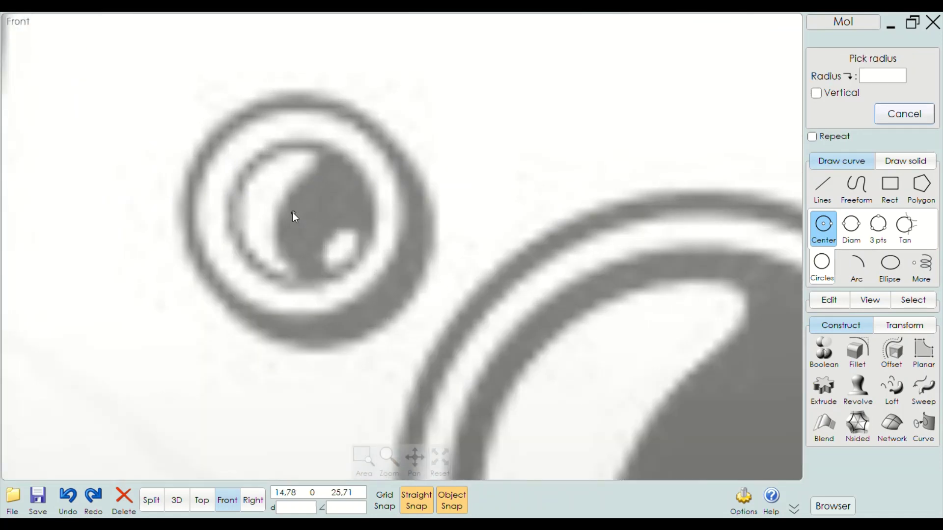
pyautogui.click(399, 234)
pyautogui.scroll(-3, 308, 167)
pyautogui.scroll(-2, 252, 184)
pyautogui.scroll(-2, 91, 194)
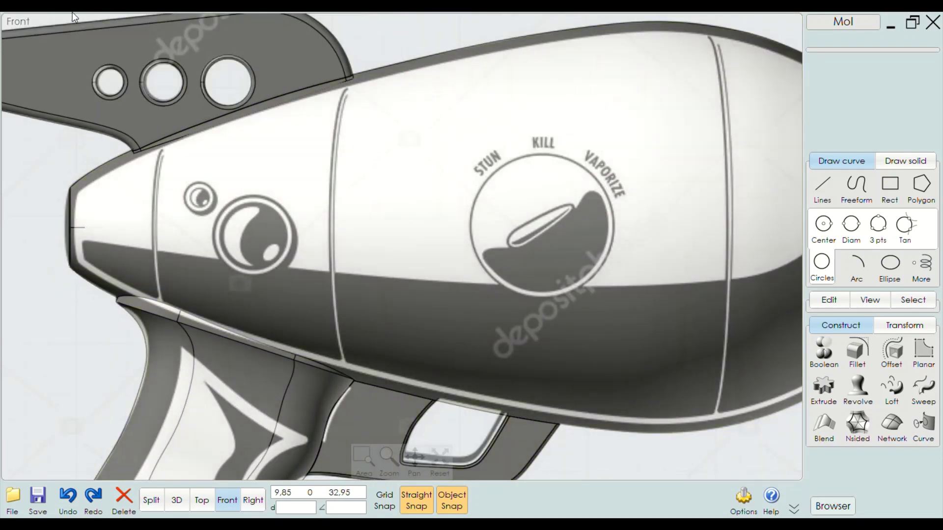
pyautogui.scroll(-1, 174, 206)
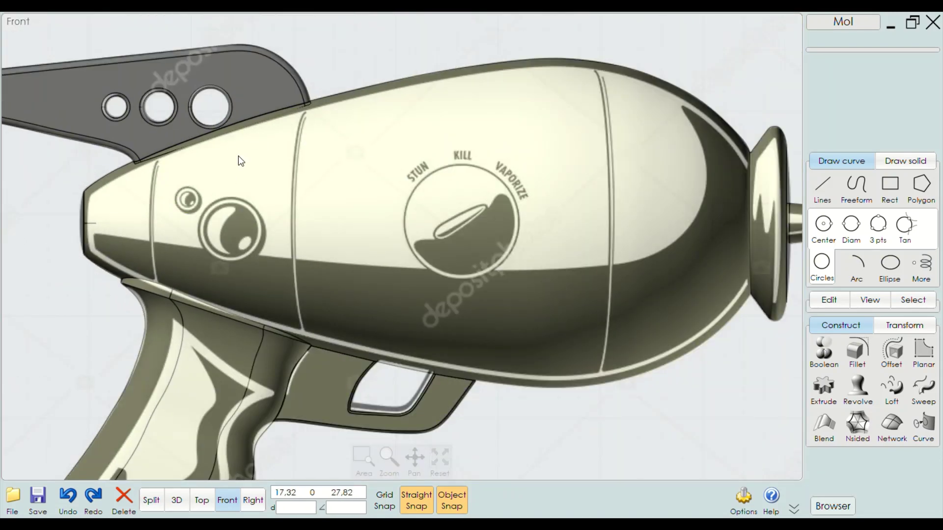
pyautogui.click(177, 500)
pyautogui.moveTo(402, 331)
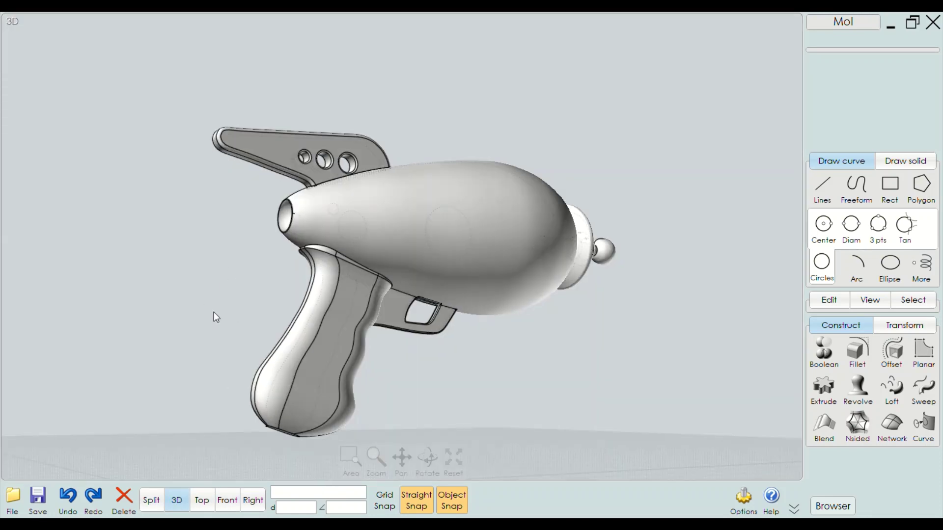
# Orbit to a side view, then return to the Front view over the reference image
pyautogui.moveTo(214, 311)
pyautogui.mouseDown(button='right')
pyautogui.moveTo(333, 337)
pyautogui.moveTo(421, 335)
pyautogui.moveTo(136, 341)
pyautogui.mouseUp(button='right')
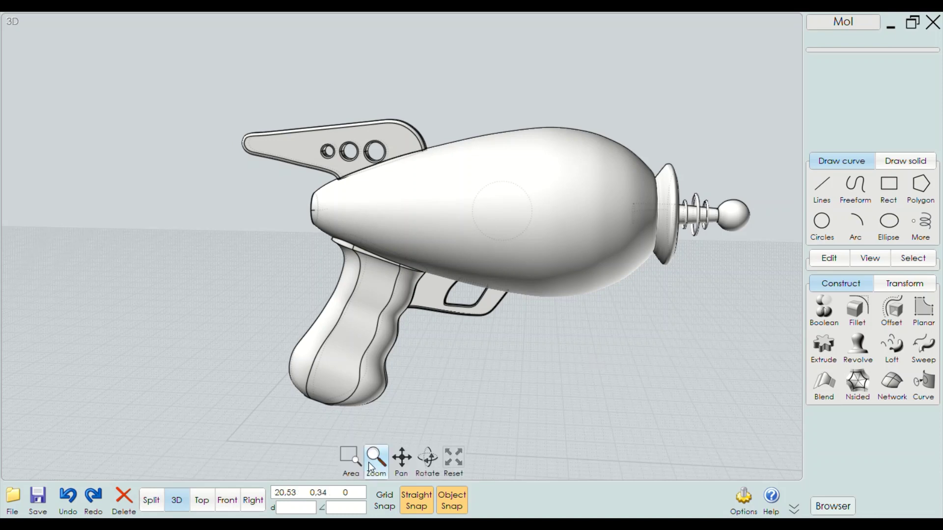
pyautogui.click(236, 506)
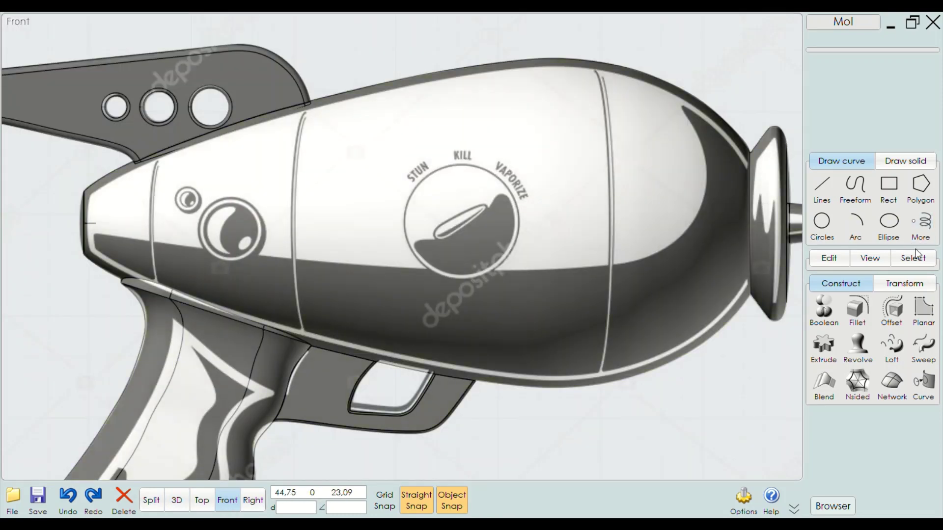
# Draw a first sphere in the large porthole and orbit in 3D to check it
pyautogui.click(906, 164)
pyautogui.click(885, 187)
pyautogui.scroll(3, 197, 226)
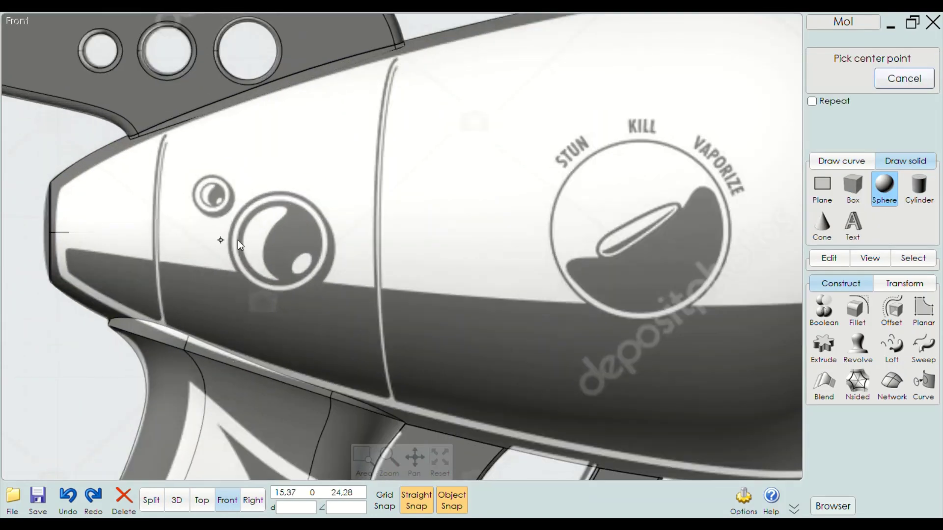
pyautogui.click(292, 245)
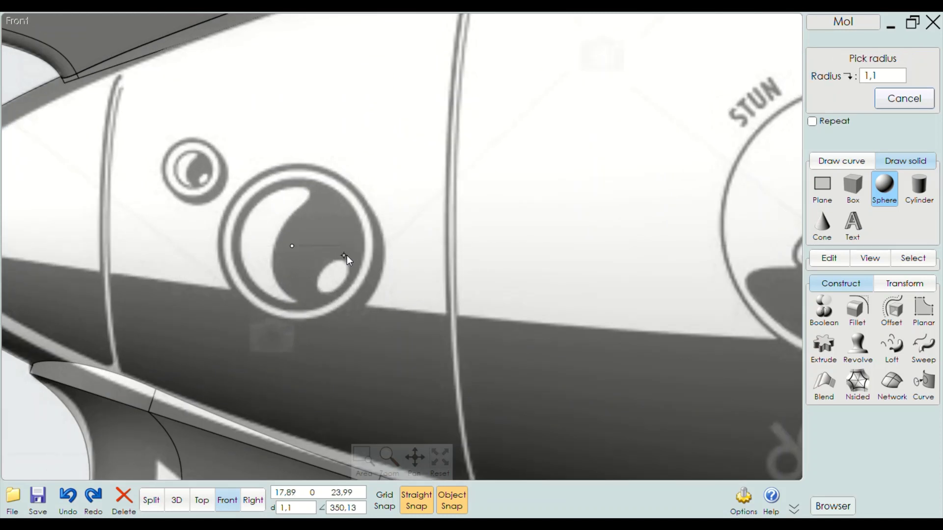
pyautogui.click(364, 250)
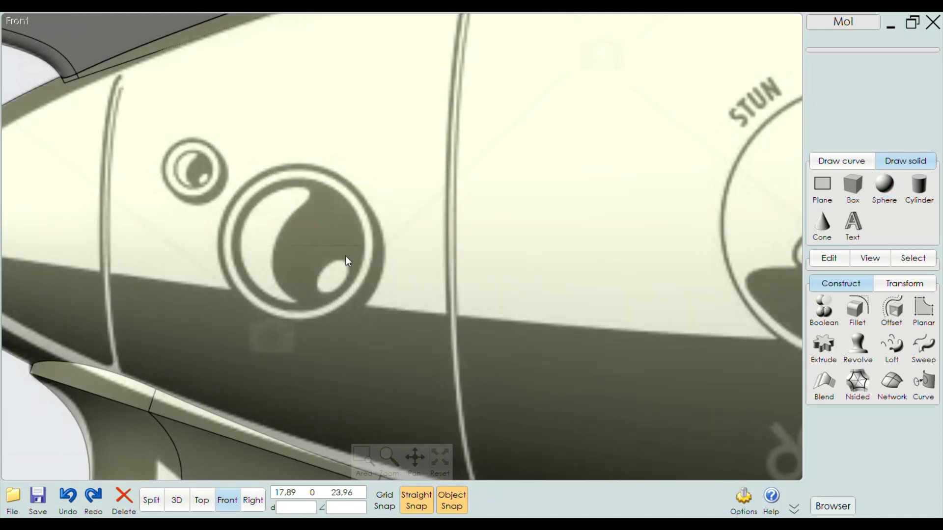
pyautogui.click(177, 500)
pyautogui.moveTo(373, 325)
pyautogui.mouseDown(button='right')
pyautogui.moveTo(522, 343)
pyautogui.moveTo(568, 320)
pyautogui.moveTo(442, 301)
pyautogui.moveTo(288, 301)
pyautogui.mouseUp(button='right')
pyautogui.click(442, 238)
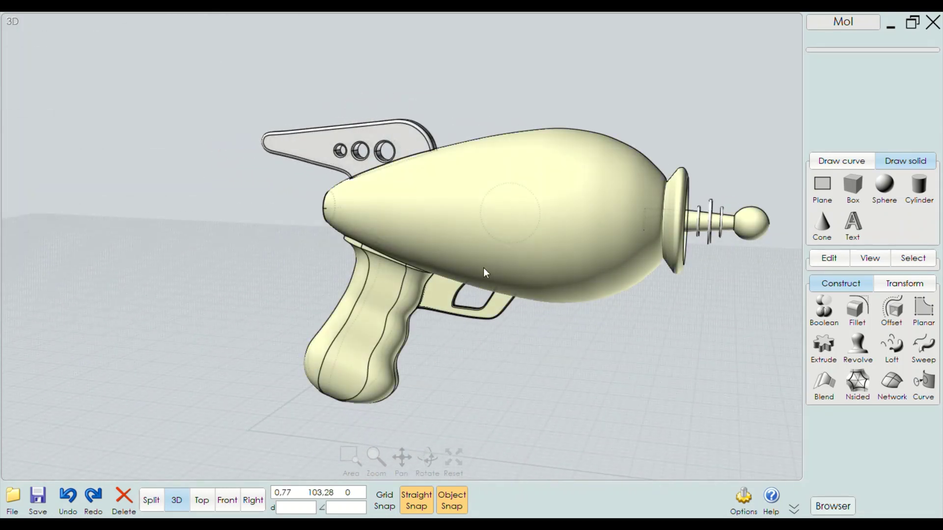
# Draw another sphere of radius 1,46 and drag it into the large round porthole
pyautogui.click(884, 187)
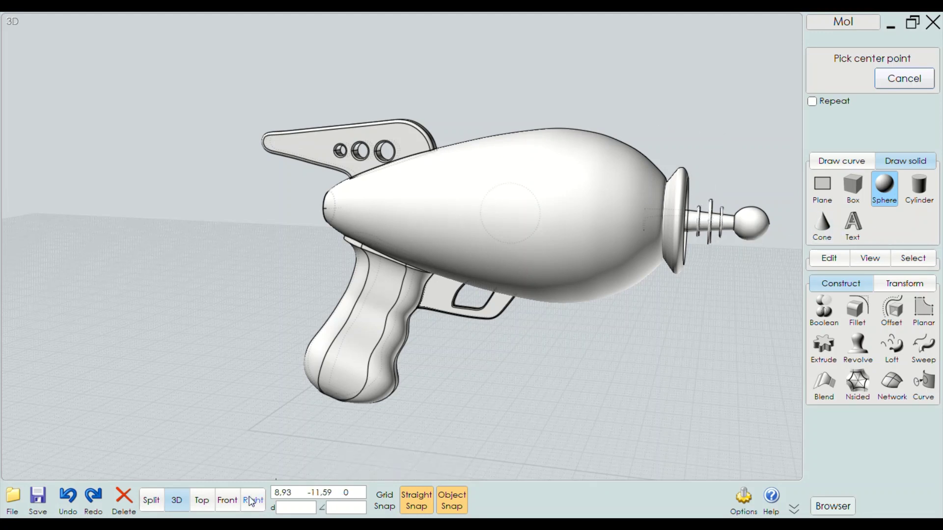
pyautogui.click(400, 214)
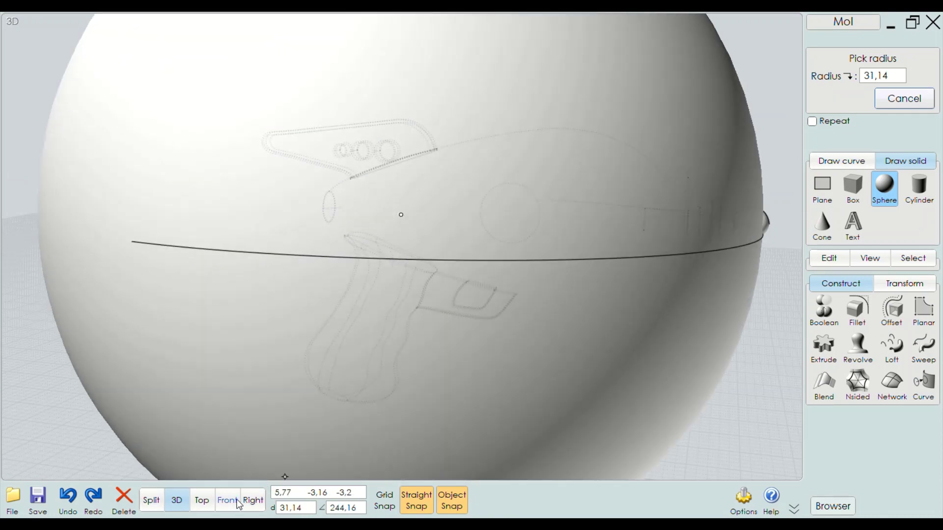
pyautogui.click(227, 501)
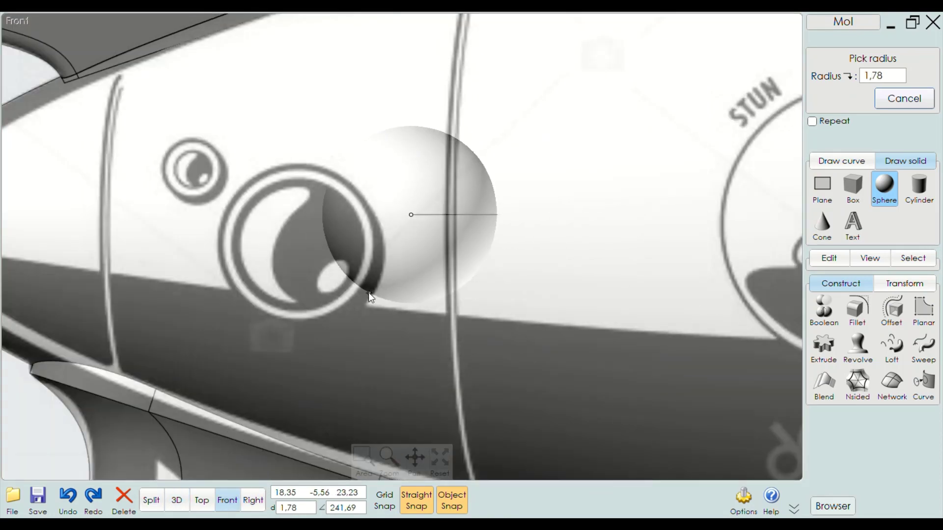
pyautogui.click(481, 233)
pyautogui.scroll(2, 467, 228)
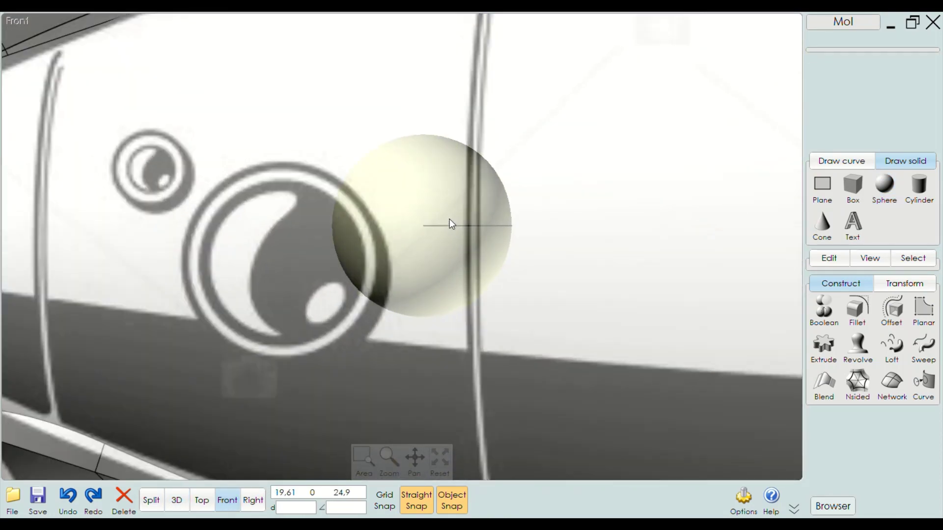
pyautogui.moveTo(437, 205); pyautogui.dragTo(300, 244)
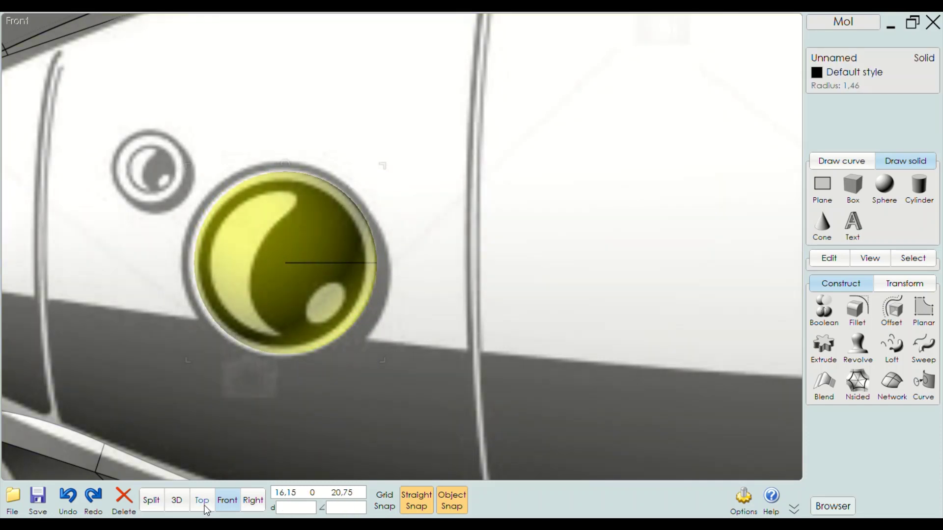
pyautogui.scroll(-2, 439, 246)
pyautogui.scroll(3, 347, 249)
pyautogui.scroll(2, 342, 251)
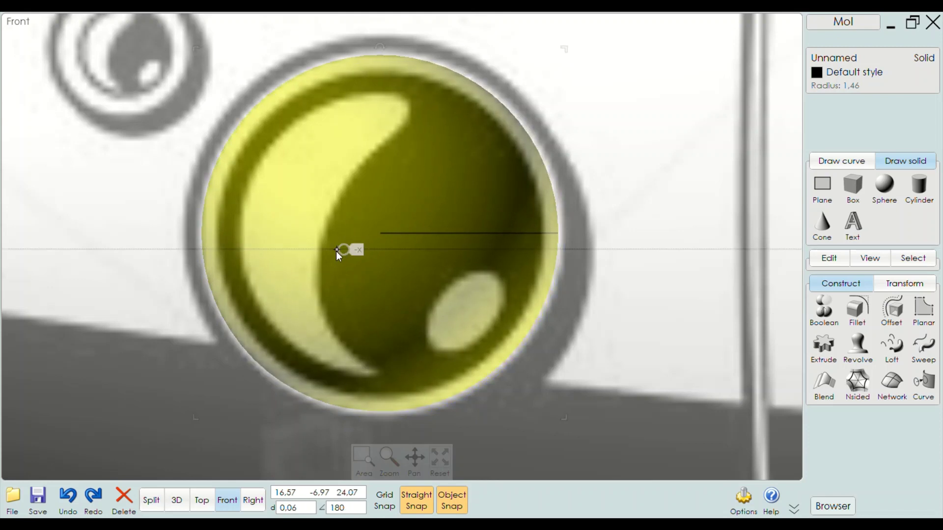
pyautogui.scroll(-3, 580, 218)
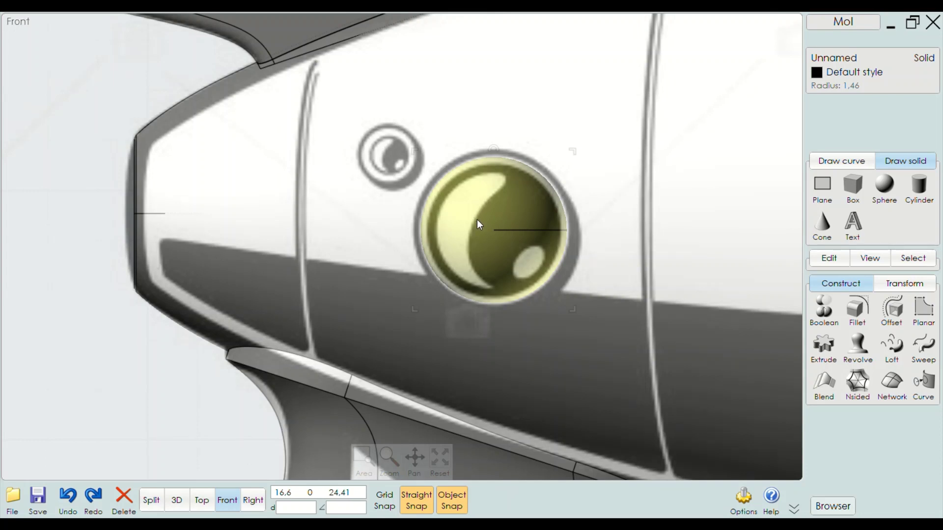
# Drag a copy of the sphere onto the small upper-left ring
pyautogui.click(75, 280)
pyautogui.click(448, 219)
pyautogui.moveTo(444, 211); pyautogui.dragTo(365, 149)
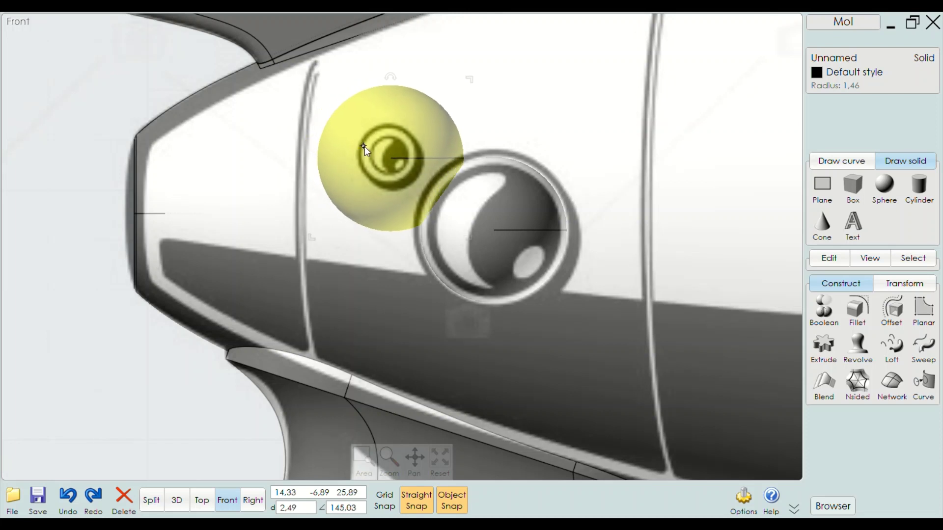
pyautogui.moveTo(365, 150); pyautogui.dragTo(363, 148)
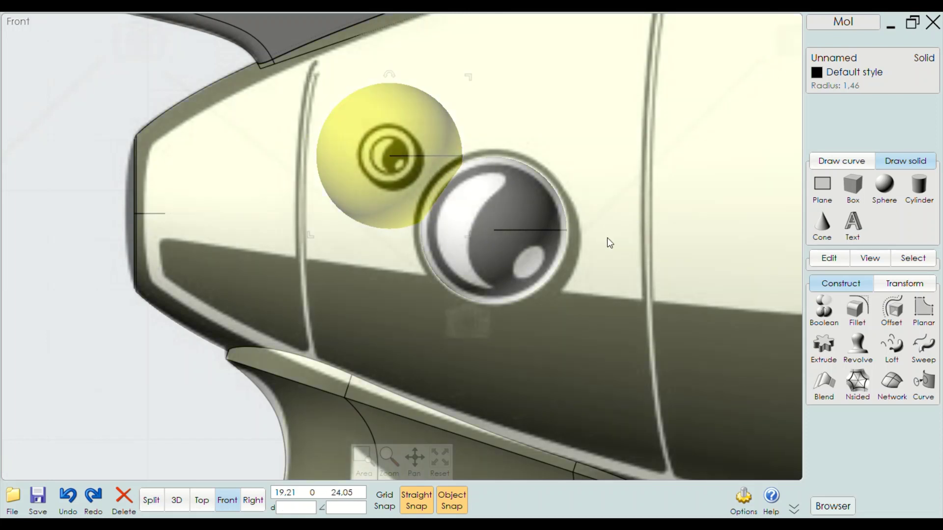
# Start scaling the copied sphere from its centre, setting the first reference point
pyautogui.click(904, 284)
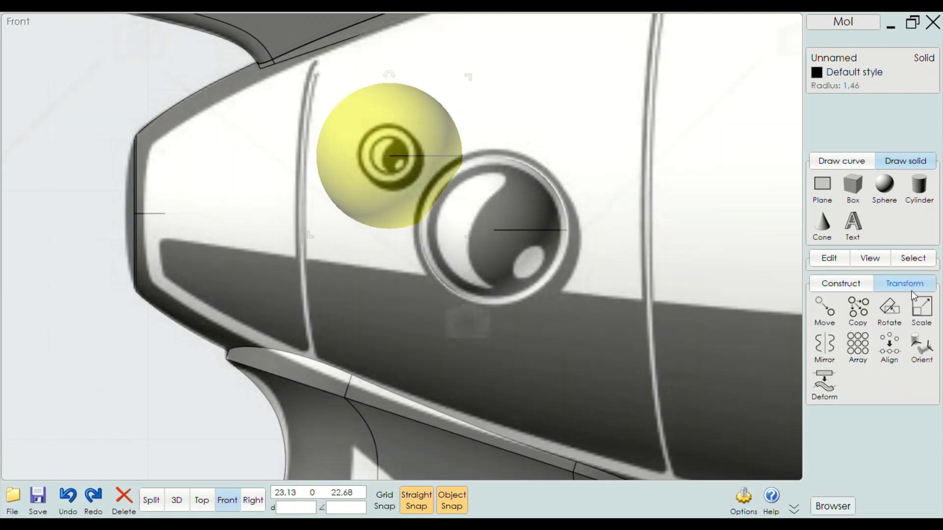
pyautogui.click(914, 318)
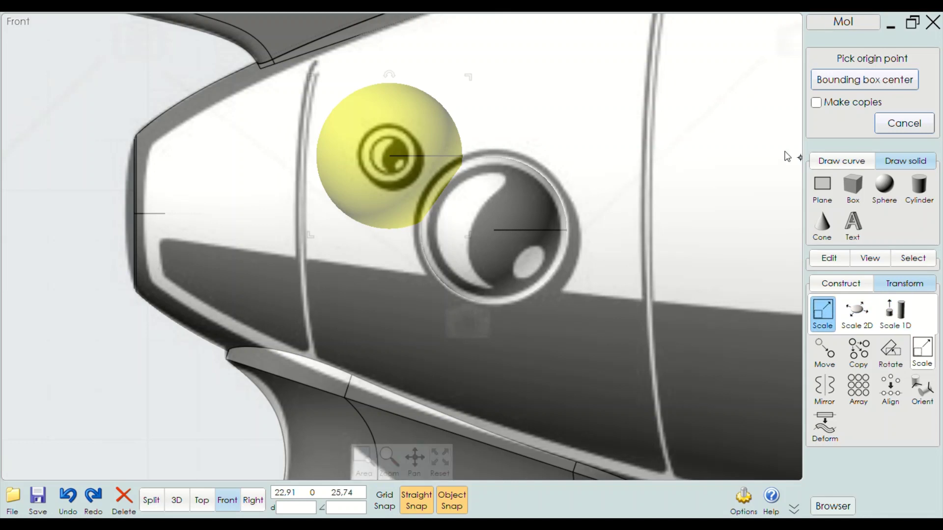
pyautogui.click(845, 80)
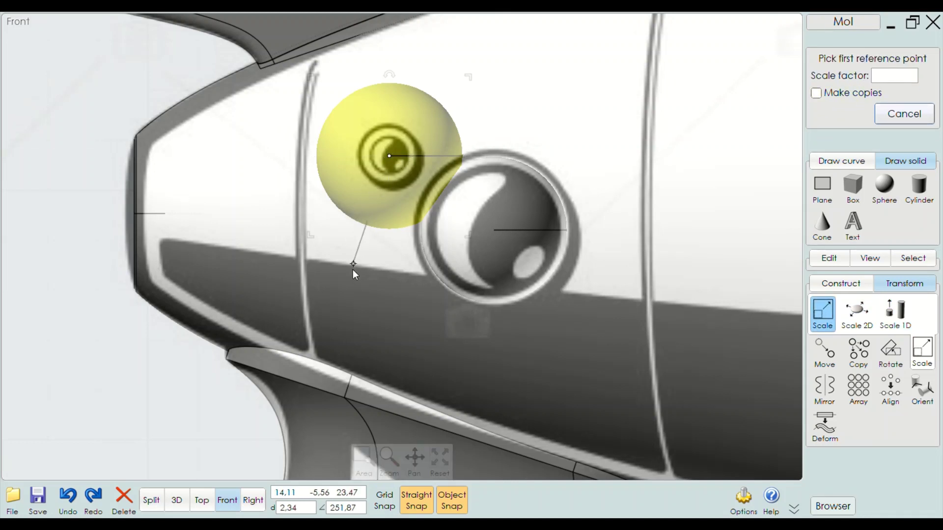
pyautogui.click(390, 290)
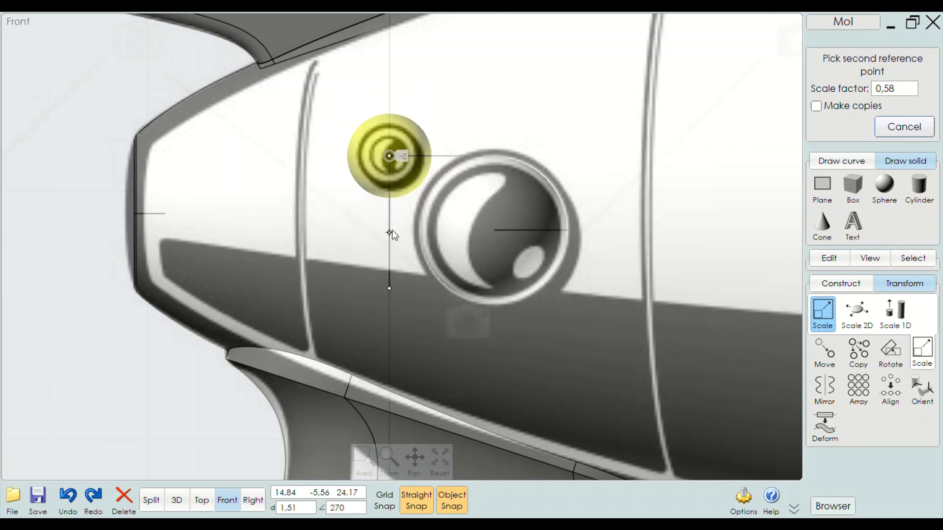
# Shrink the copy to radius 0,58, then select the whole large sphere in 3D
pyautogui.click(393, 210)
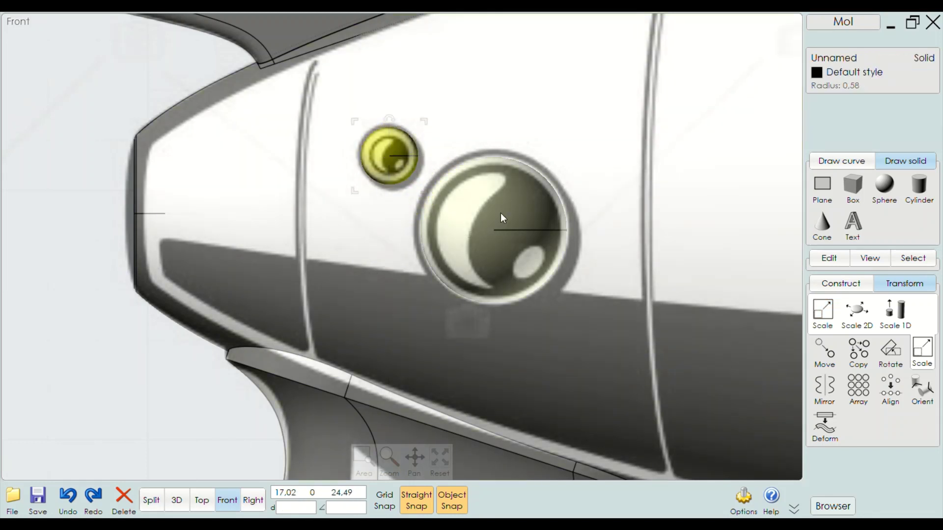
pyautogui.click(177, 500)
pyautogui.moveTo(204, 473)
pyautogui.mouseDown(button='right')
pyautogui.moveTo(436, 374)
pyautogui.moveTo(385, 375)
pyautogui.mouseUp(button='right')
pyautogui.scroll(1, 386, 231)
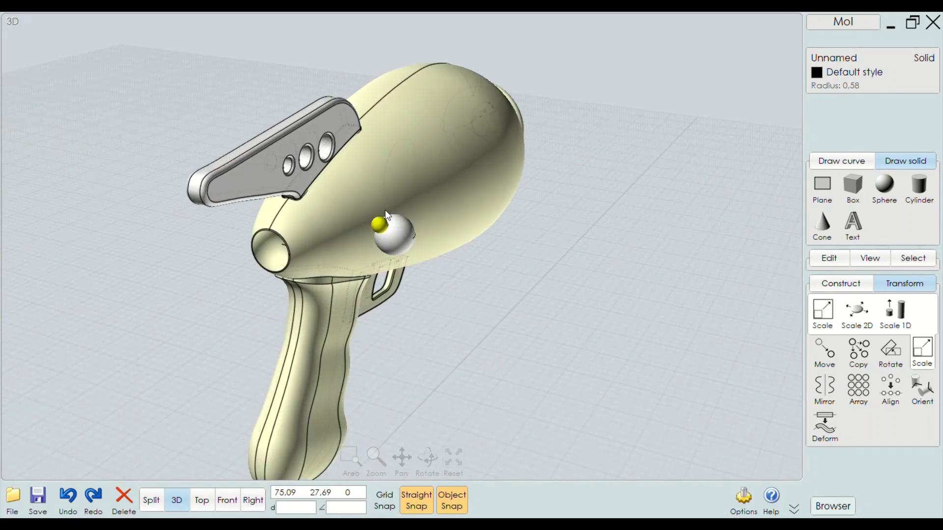
pyautogui.scroll(4, 382, 240)
pyautogui.scroll(2, 383, 241)
pyautogui.click(435, 315)
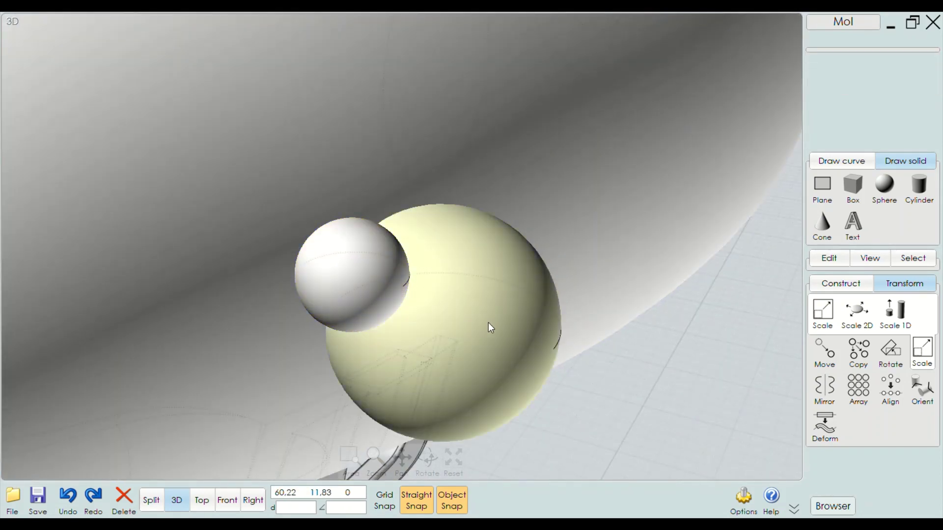
pyautogui.scroll(-2, 473, 301)
pyautogui.scroll(-2, 472, 301)
pyautogui.click(469, 318)
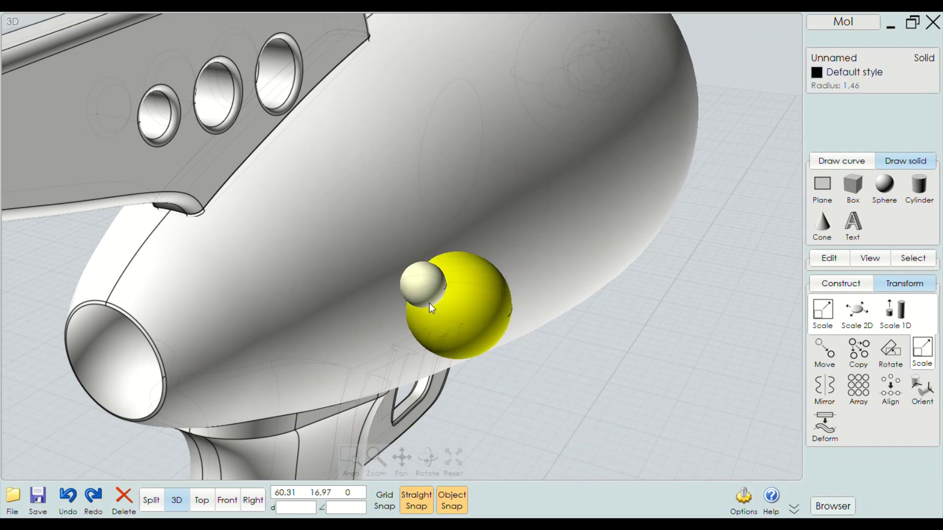
pyautogui.click(423, 291)
pyautogui.click(550, 377)
pyautogui.click(465, 338)
# In Top view, push the large and small spheres partway into the gun body
pyautogui.click(227, 501)
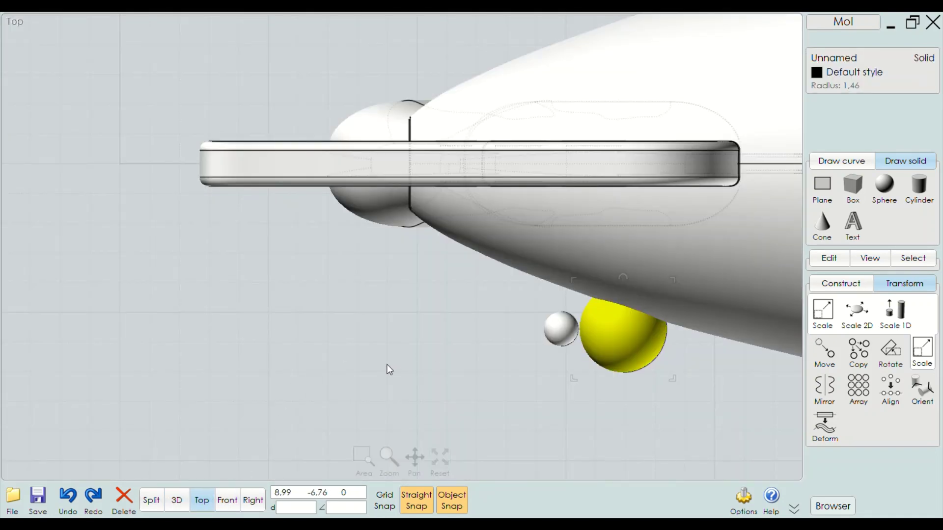
pyautogui.scroll(2, 638, 362)
pyautogui.moveTo(632, 335); pyautogui.dragTo(629, 279)
pyautogui.scroll(3, 629, 288)
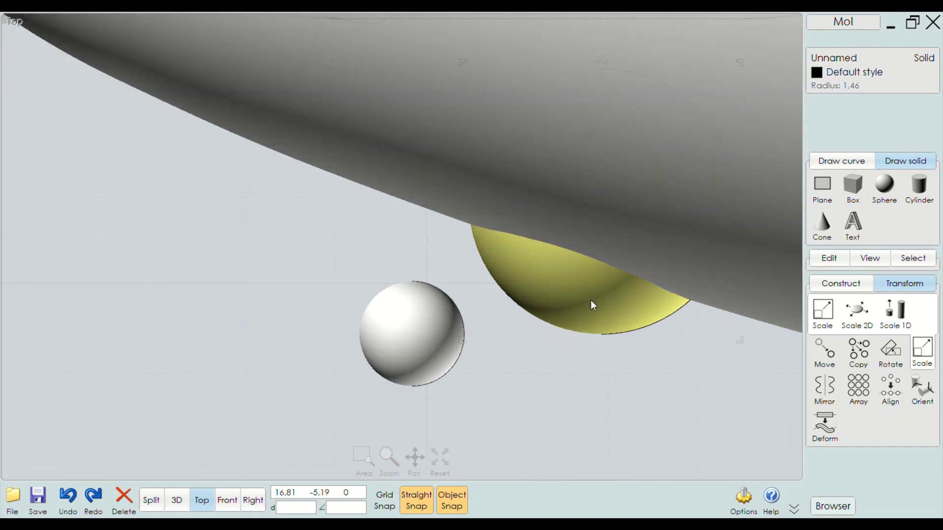
pyautogui.moveTo(592, 298); pyautogui.dragTo(592, 293)
pyautogui.click(538, 396)
pyautogui.moveTo(412, 358); pyautogui.dragTo(408, 184)
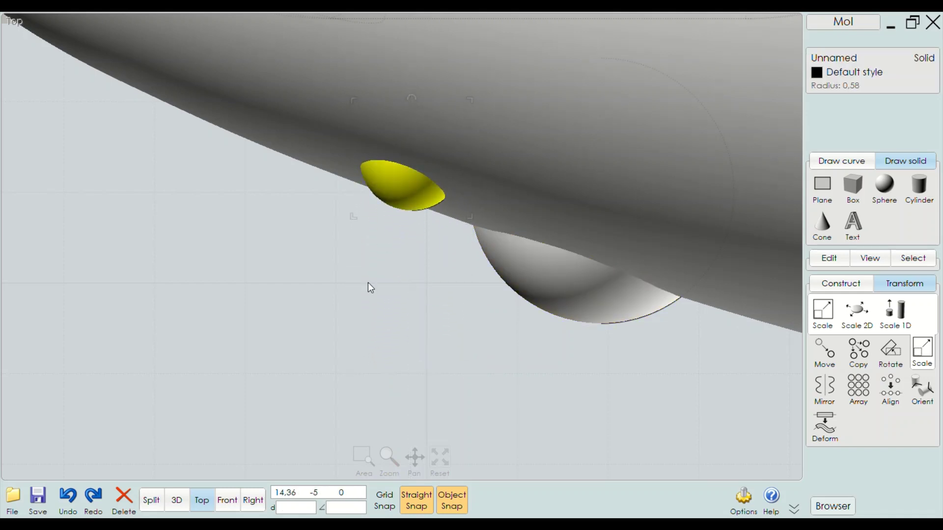
pyautogui.click(227, 500)
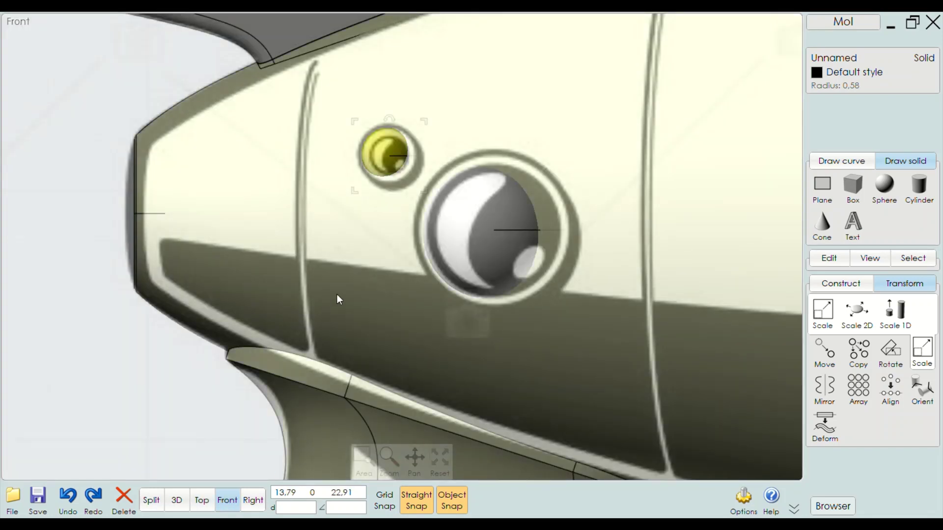
# Finish scaling the large sphere so it fits inside the porthole opening
pyautogui.click(97, 375)
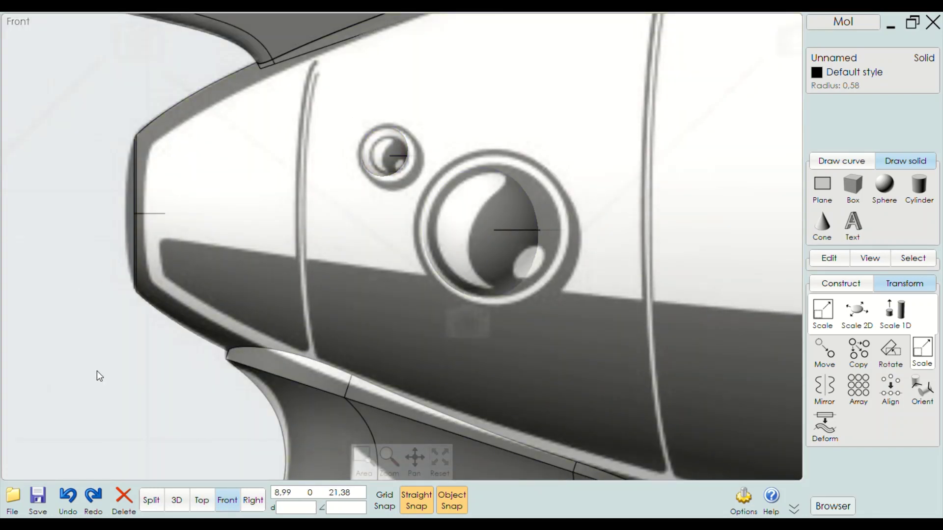
pyautogui.click(501, 253)
pyautogui.scroll(3, 501, 253)
pyautogui.click(482, 269)
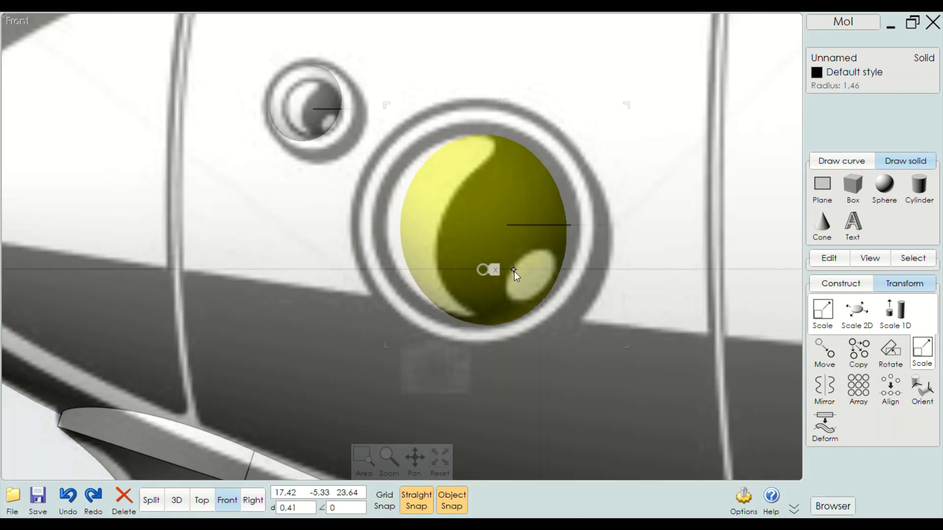
pyautogui.click(508, 272)
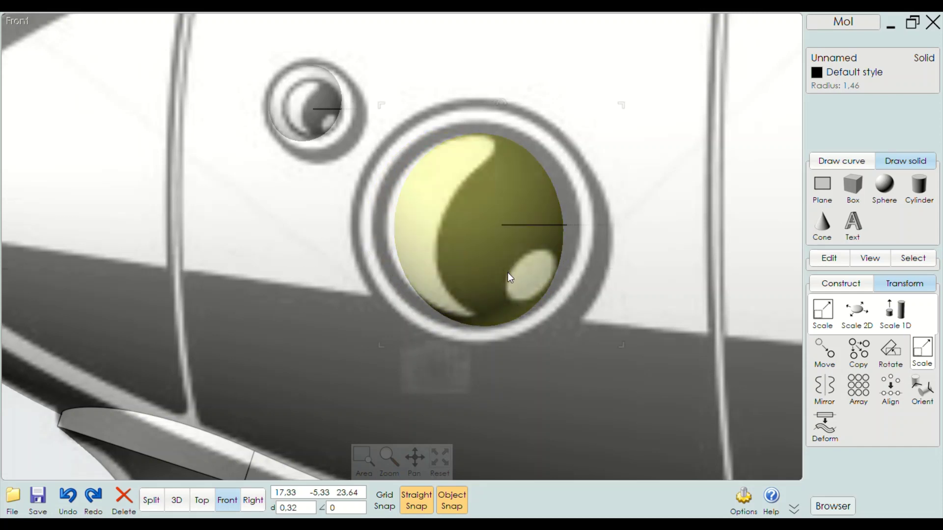
# Select the small sphere insert and inspect it in 3D, Front and Top views
pyautogui.click(308, 126)
pyautogui.scroll(-3, 308, 126)
pyautogui.click(417, 236)
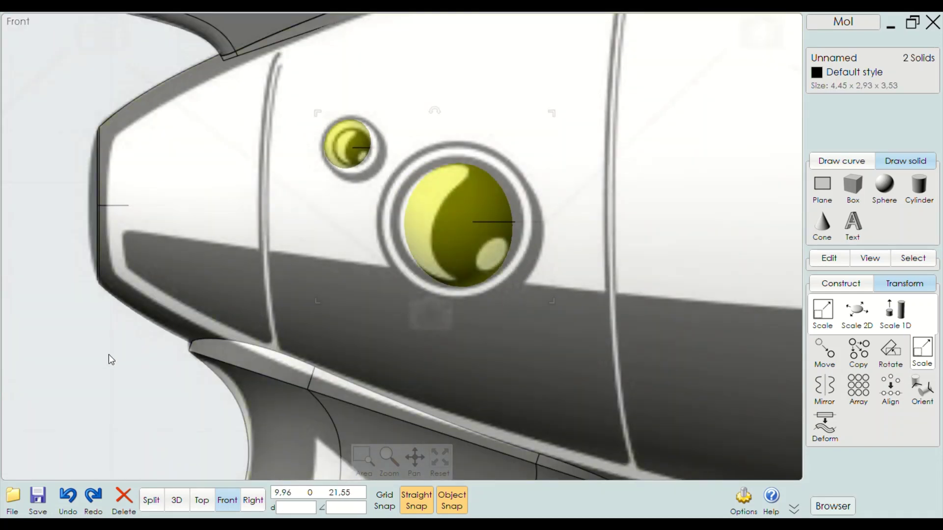
pyautogui.scroll(3, 346, 143)
pyautogui.scroll(2, 348, 147)
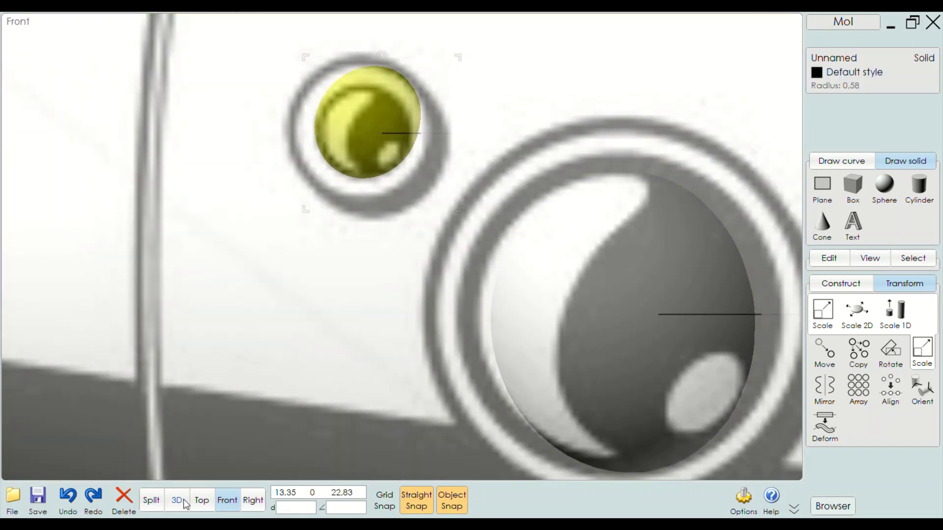
pyautogui.click(177, 501)
pyautogui.click(220, 503)
pyautogui.click(196, 501)
pyautogui.click(332, 344)
# Scale up the small sphere insert so it bulges further from the gun body
pyautogui.scroll(2, 393, 231)
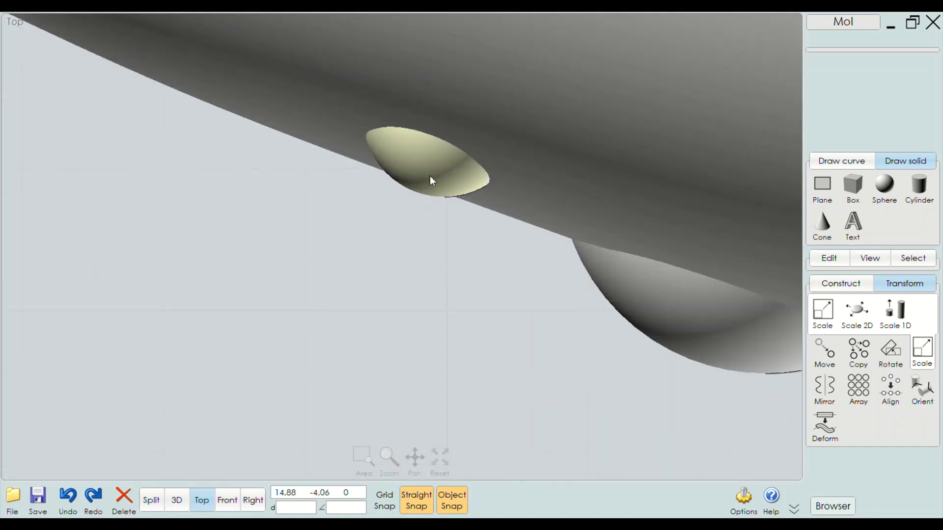
pyautogui.click(430, 173)
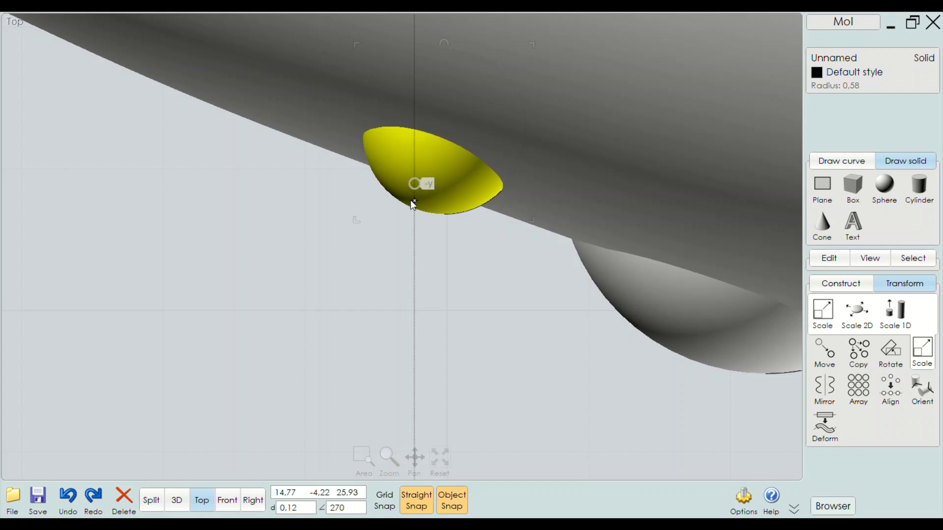
pyautogui.click(413, 205)
pyautogui.click(459, 341)
pyautogui.scroll(-2, 413, 337)
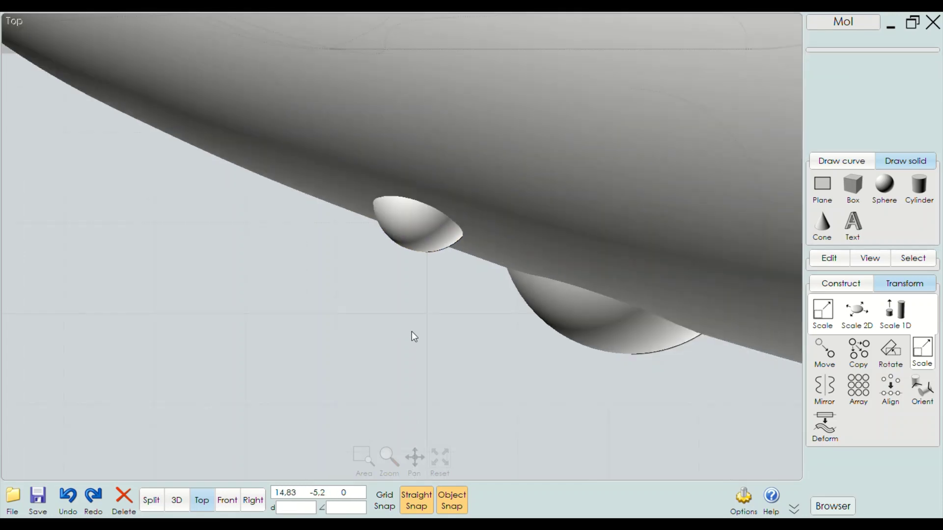
# Scale up the large sphere insert and check both spheres in the four-view layout
pyautogui.click(598, 326)
pyautogui.click(596, 343)
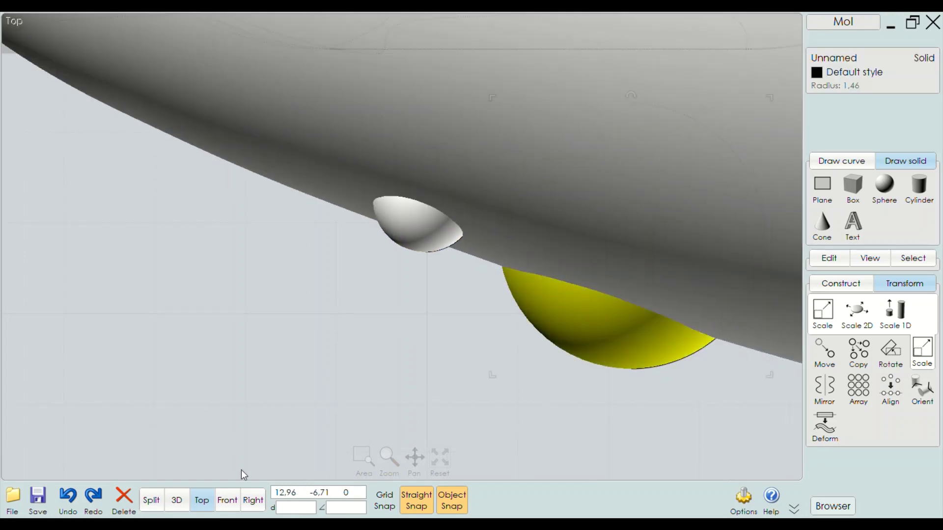
pyautogui.click(152, 501)
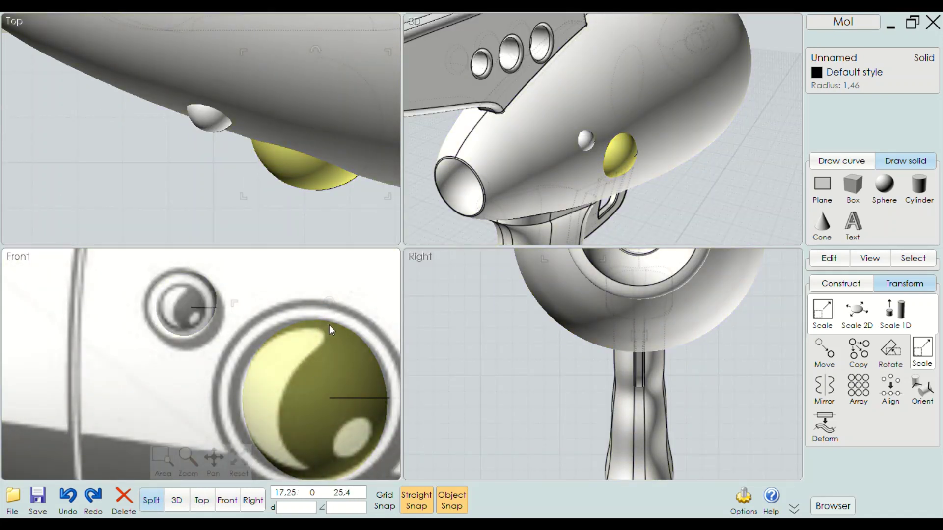
# Return to the single Front view and select both sphere inserts
pyautogui.click(229, 504)
pyautogui.scroll(-3, 316, 262)
pyautogui.scroll(1, 344, 280)
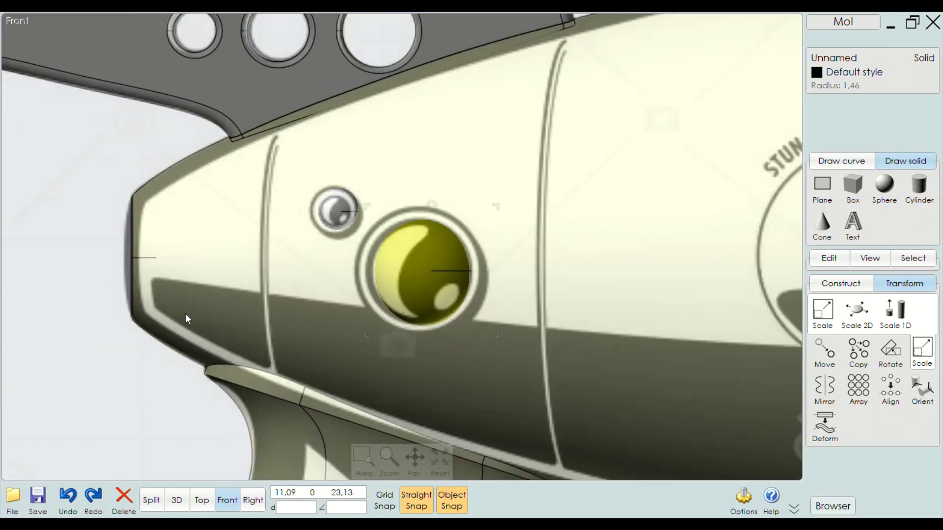
pyautogui.scroll(-1, 103, 388)
pyautogui.scroll(3, 364, 233)
pyautogui.scroll(2, 330, 250)
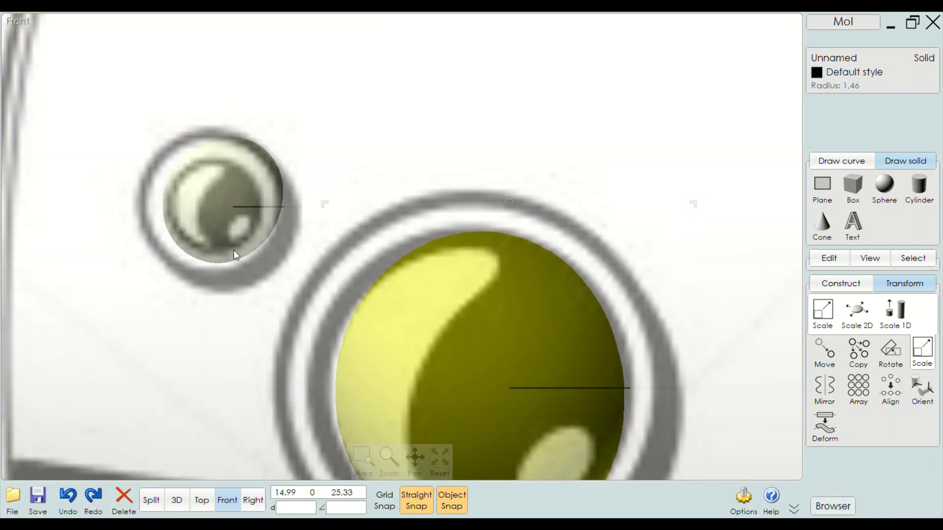
pyautogui.scroll(-3, 265, 265)
pyautogui.click(228, 219)
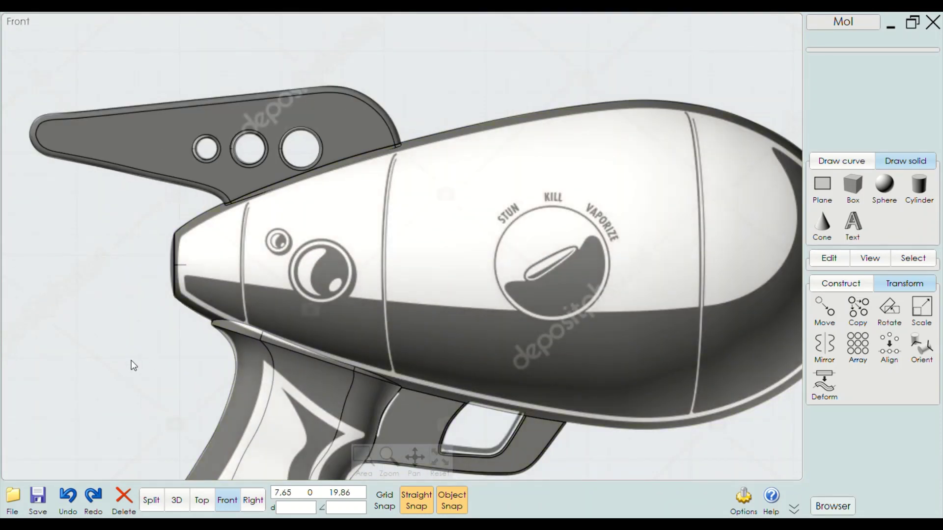
# With the construction tools shown, select the dial's 2.86-radius circle curve rather than the body
pyautogui.scroll(3, 337, 238)
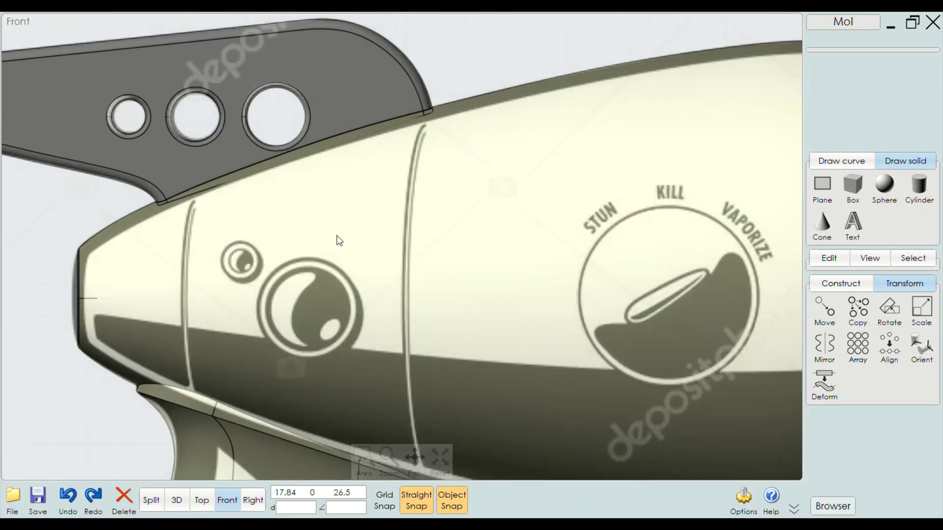
pyautogui.click(833, 289)
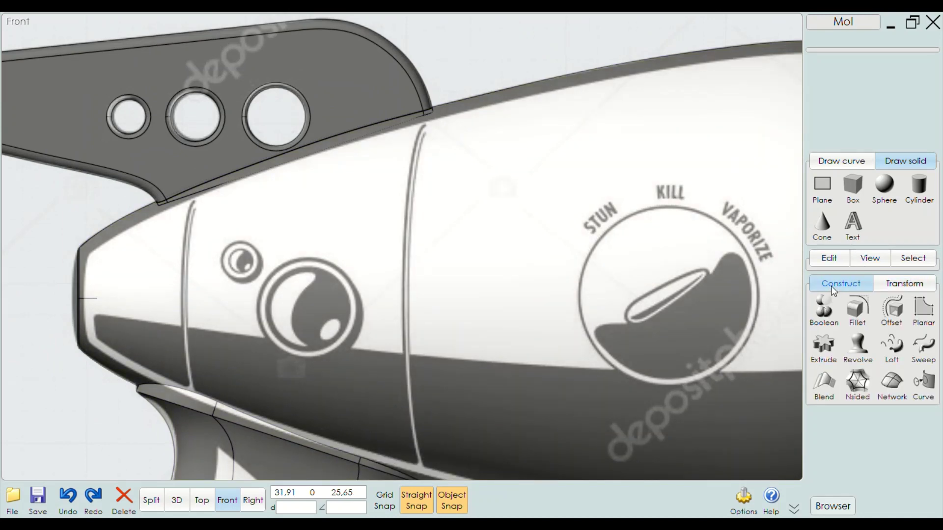
pyautogui.click(642, 219)
pyautogui.scroll(-3, 292, 308)
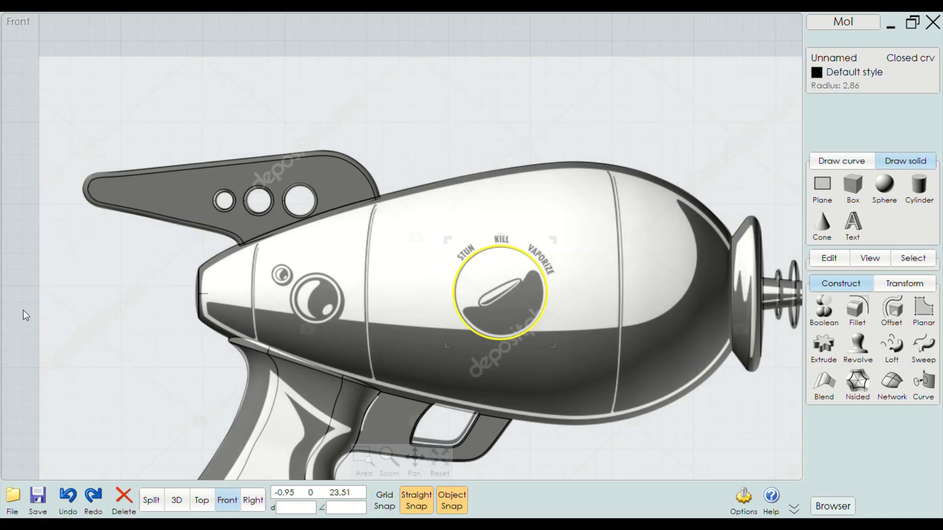
pyautogui.click(23, 310)
pyautogui.scroll(3, 530, 256)
pyautogui.click(530, 257)
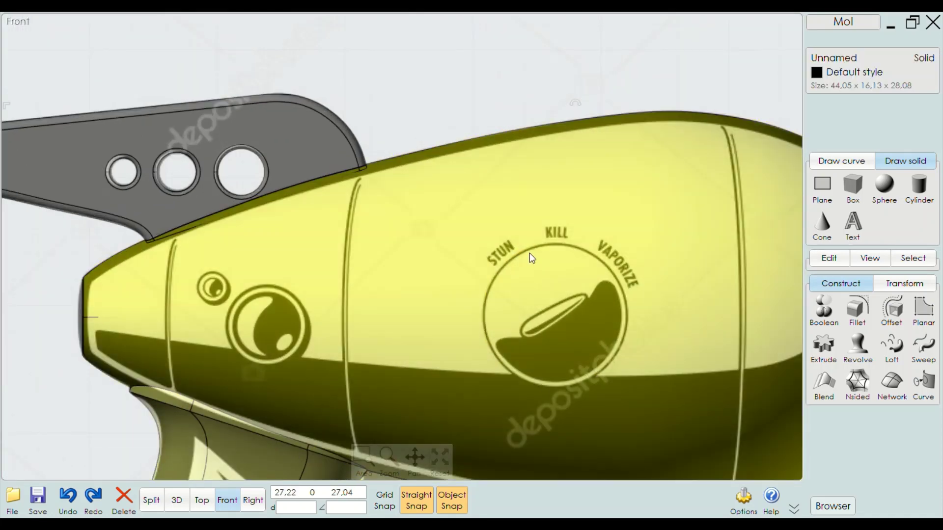
pyautogui.click(521, 252)
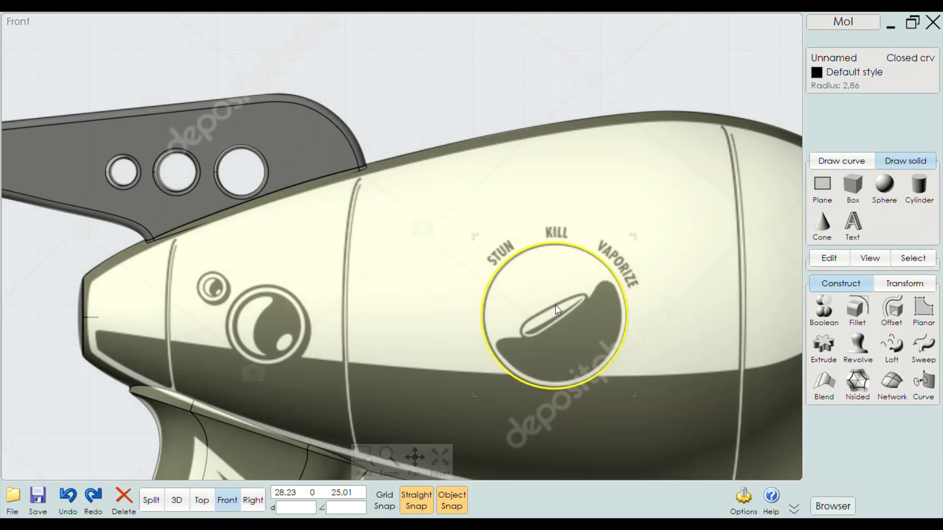
pyautogui.click(438, 121)
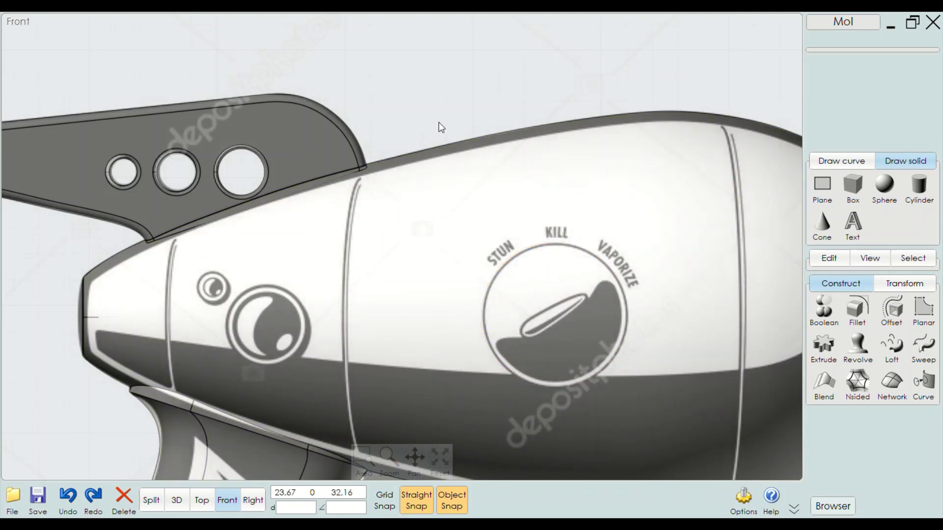
pyautogui.hotkey('ctrl', 'z')
# Move the dial circle onto the large porthole and shrink it about its centre
pyautogui.moveTo(497, 274); pyautogui.dragTo(210, 285)
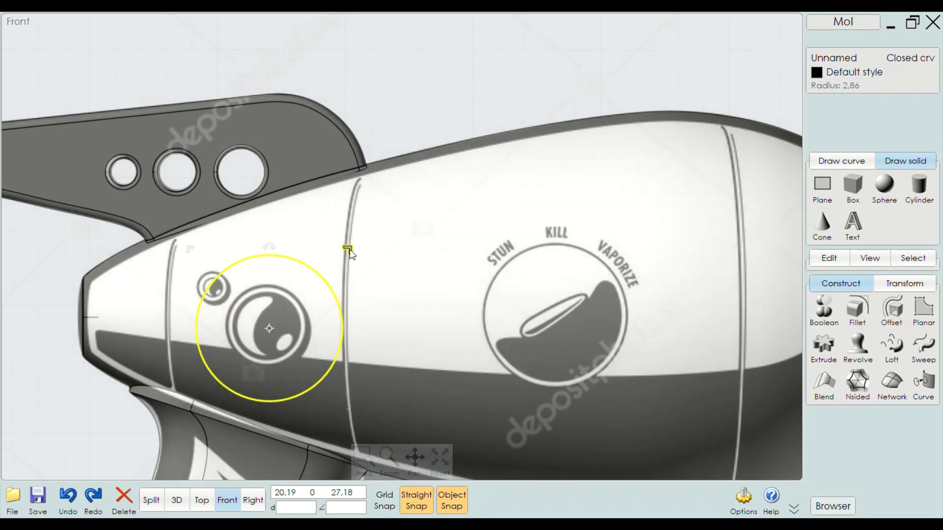
pyautogui.moveTo(350, 250)
pyautogui.mouseDown()
pyautogui.moveTo(310, 290)
pyautogui.moveTo(298, 279)
pyautogui.mouseUp()
pyautogui.scroll(2, 293, 294)
pyautogui.scroll(2, 299, 284)
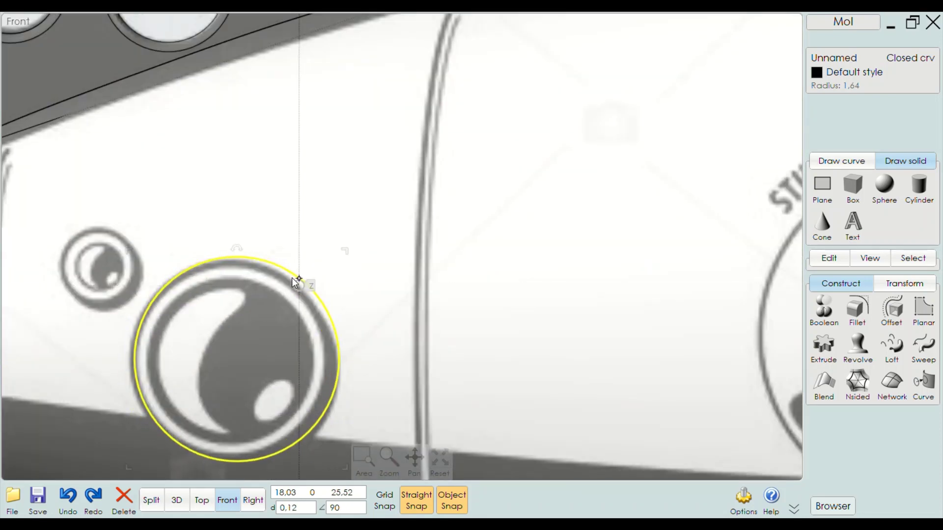
# Centre the circle on the porthole, size it to about 1.58 radius, then start a copy
pyautogui.moveTo(296, 280); pyautogui.dragTo(291, 280)
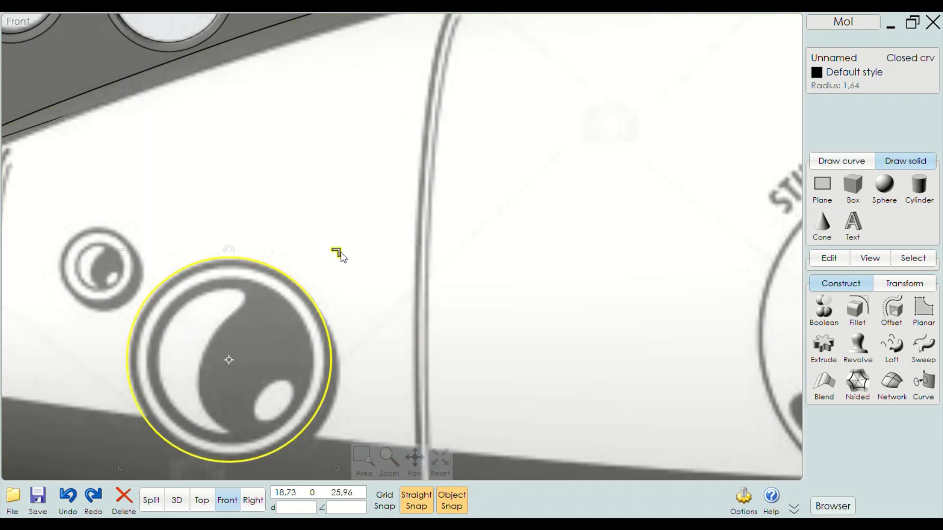
pyautogui.moveTo(337, 251); pyautogui.dragTo(322, 274)
pyautogui.scroll(2, 335, 254)
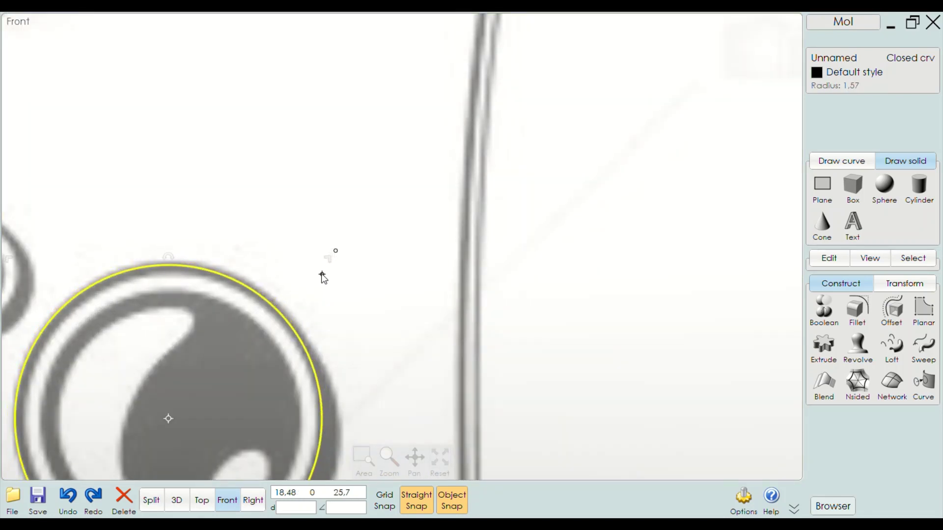
pyautogui.scroll(-2, 337, 268)
pyautogui.scroll(1, 321, 311)
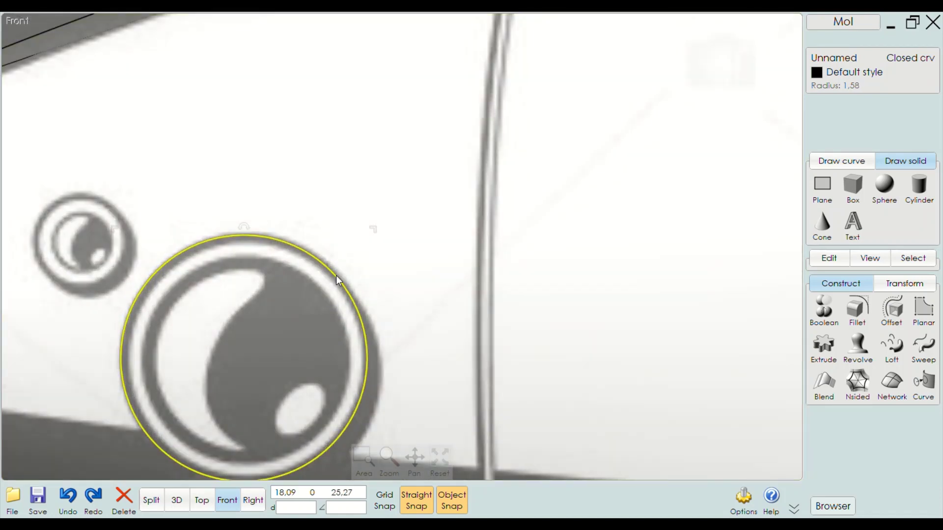
pyautogui.click(448, 239)
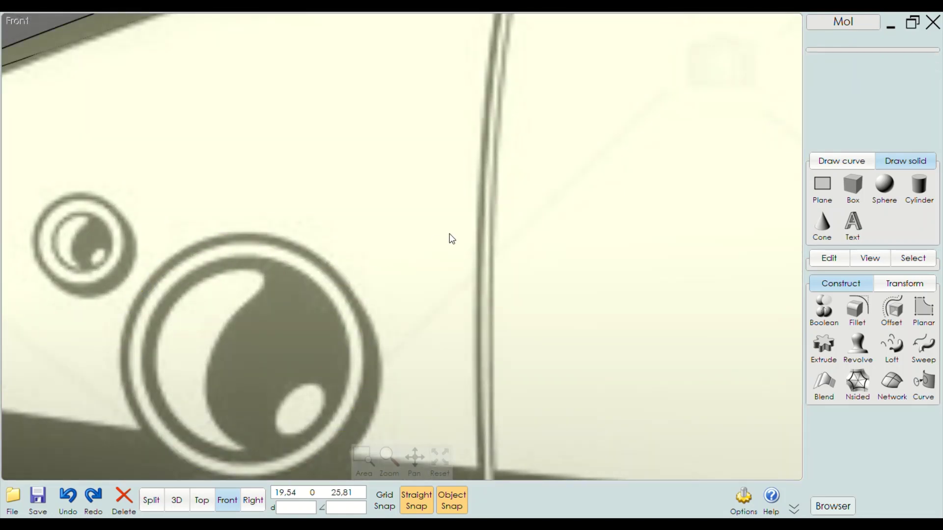
pyautogui.scroll(-2, 451, 243)
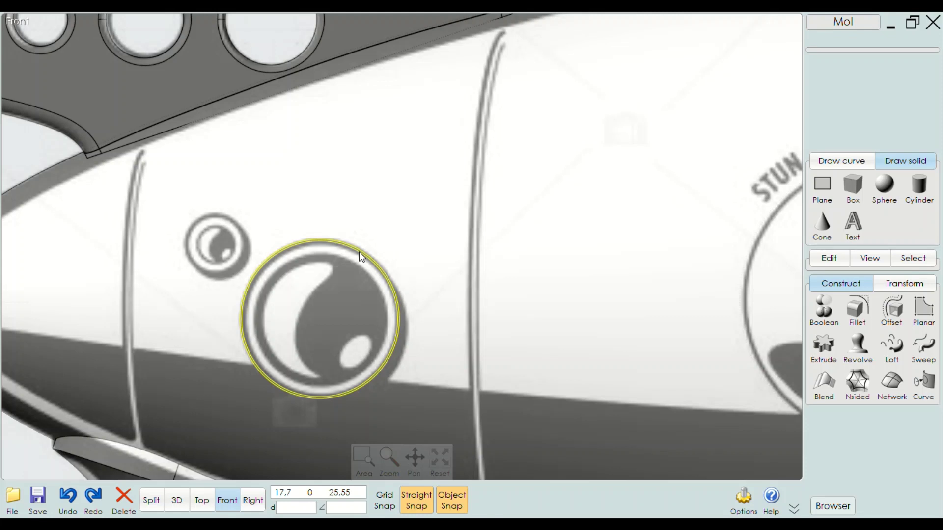
pyautogui.hotkey('ctrl', 'c')
pyautogui.scroll(-2, 330, 253)
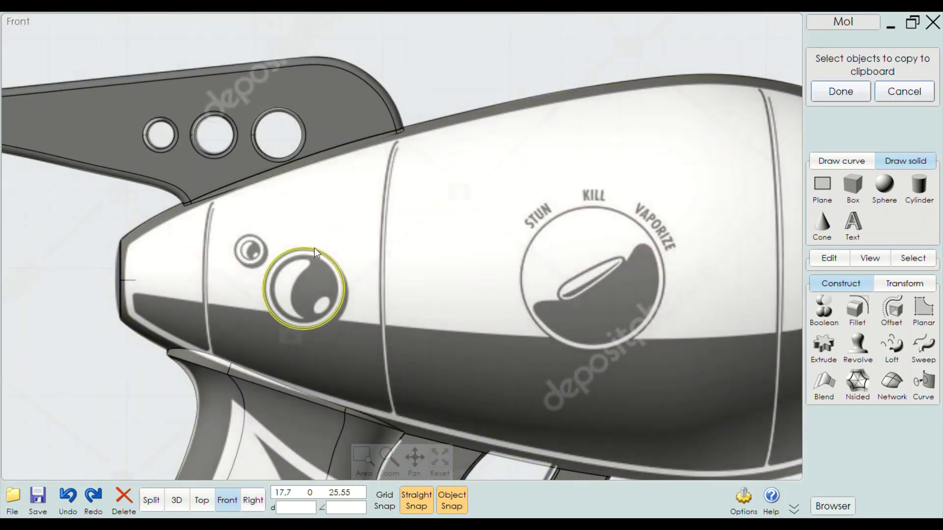
# Paste a copy of the circle, move it toward the nose and shrink it to about 0.7 radius
pyautogui.click(88, 299)
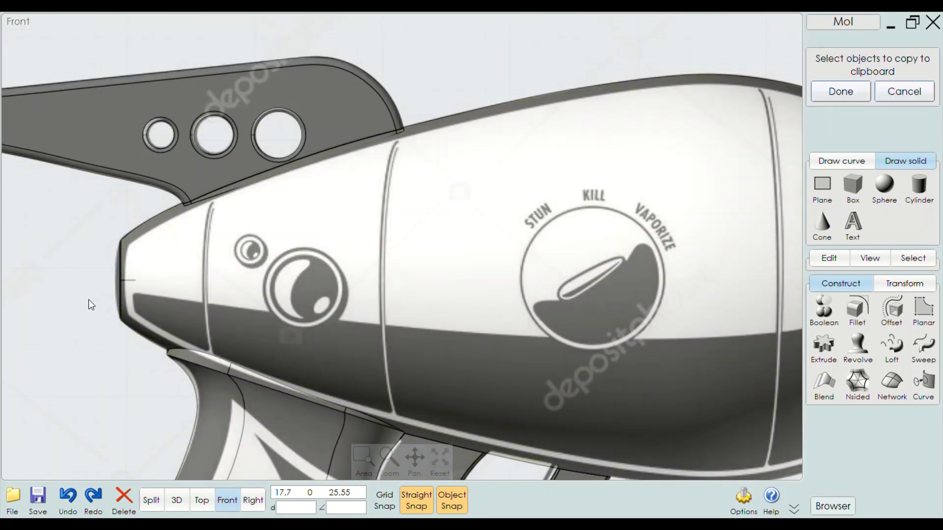
pyautogui.hotkey('ctrl', 'v')
pyautogui.scroll(2, 230, 252)
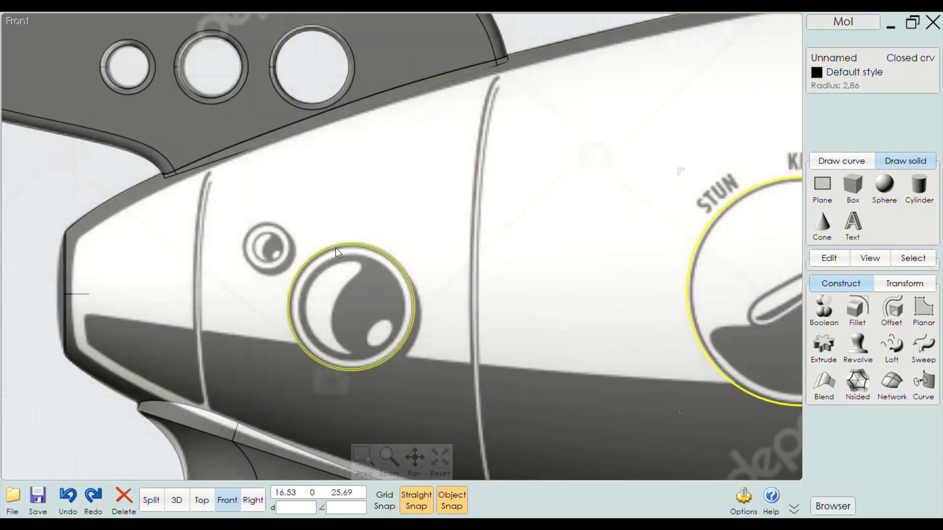
pyautogui.scroll(-2, 406, 230)
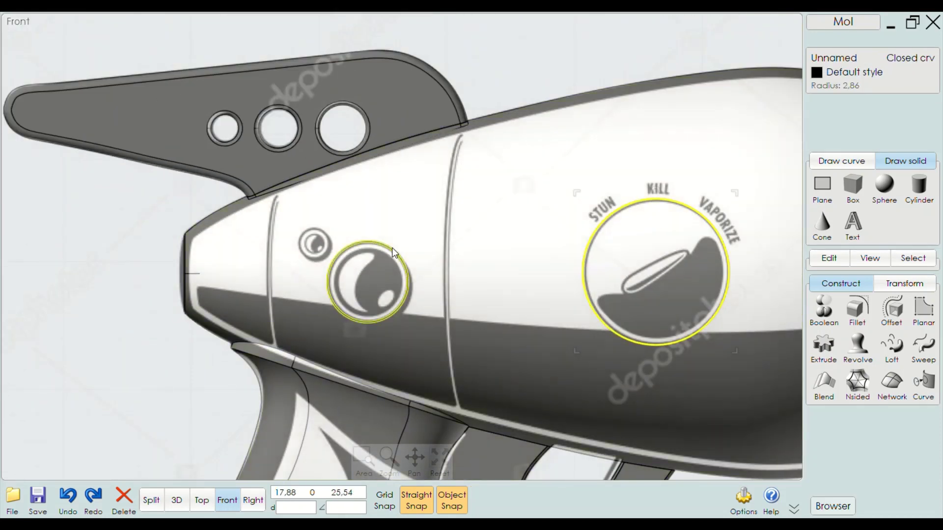
pyautogui.moveTo(596, 229); pyautogui.dragTo(262, 205)
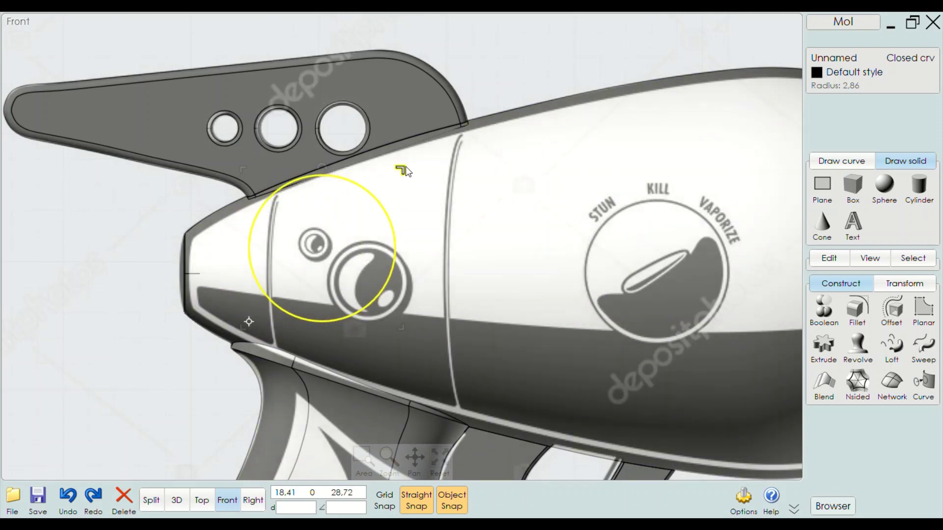
pyautogui.moveTo(403, 170); pyautogui.dragTo(341, 233)
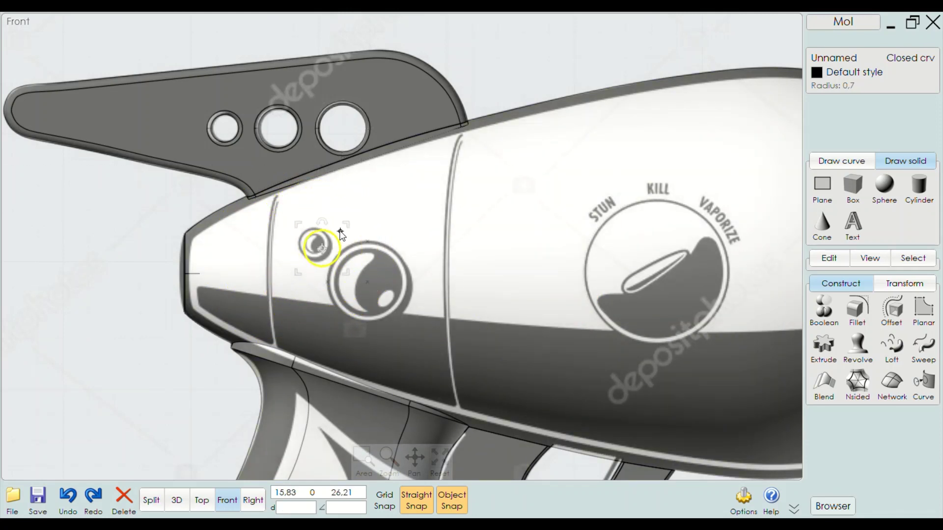
# Refine the copied circle to a 0.57 radius centred on the small dial
pyautogui.scroll(5, 321, 244)
pyautogui.moveTo(354, 226)
pyautogui.mouseDown()
pyautogui.moveTo(322, 211)
pyautogui.moveTo(339, 219)
pyautogui.mouseUp()
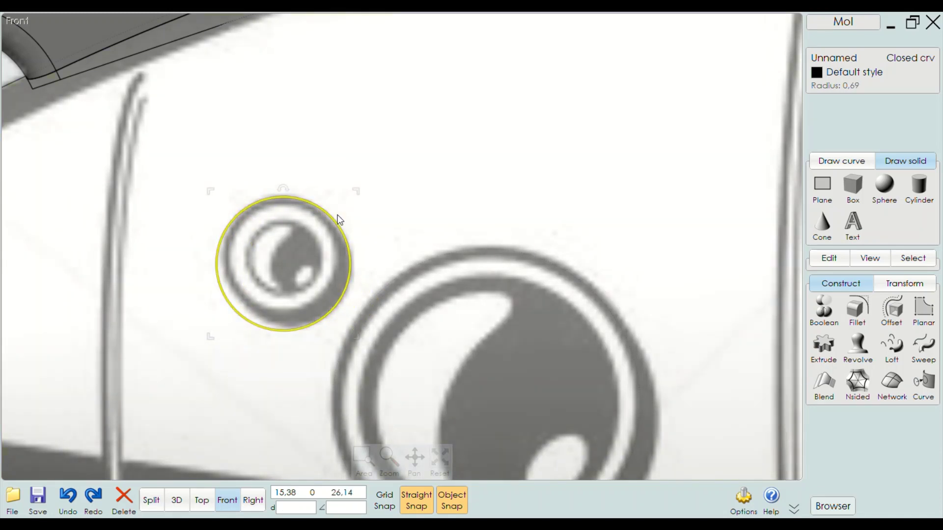
pyautogui.moveTo(356, 184); pyautogui.dragTo(347, 196)
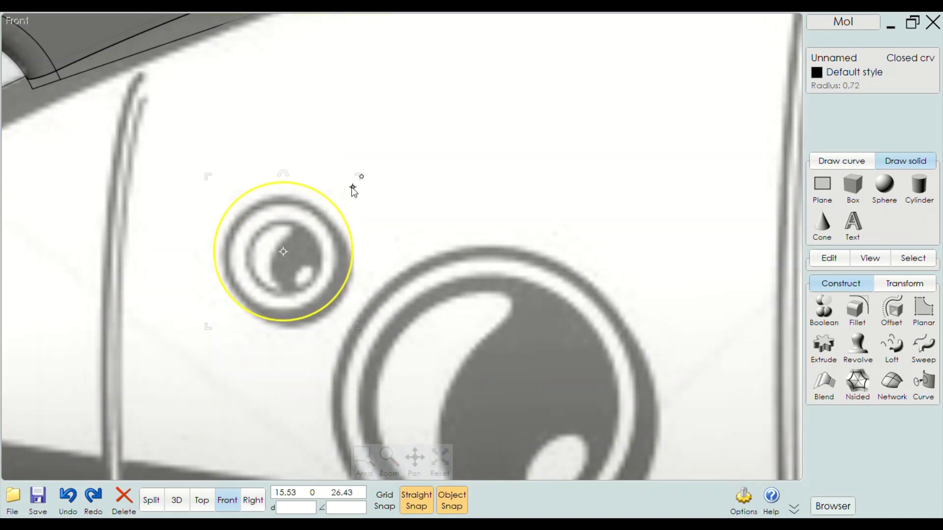
pyautogui.scroll(1, 342, 189)
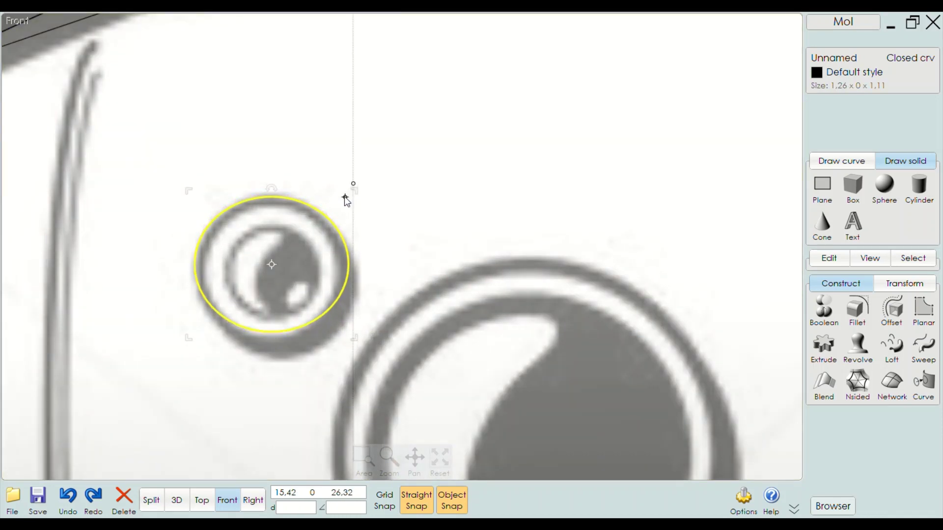
pyautogui.scroll(2, 359, 192)
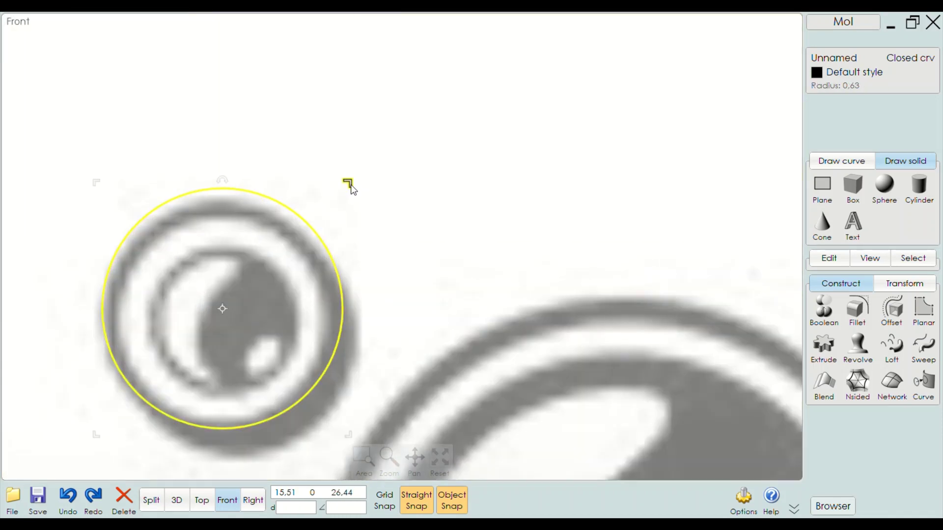
pyautogui.moveTo(349, 183); pyautogui.dragTo(333, 203)
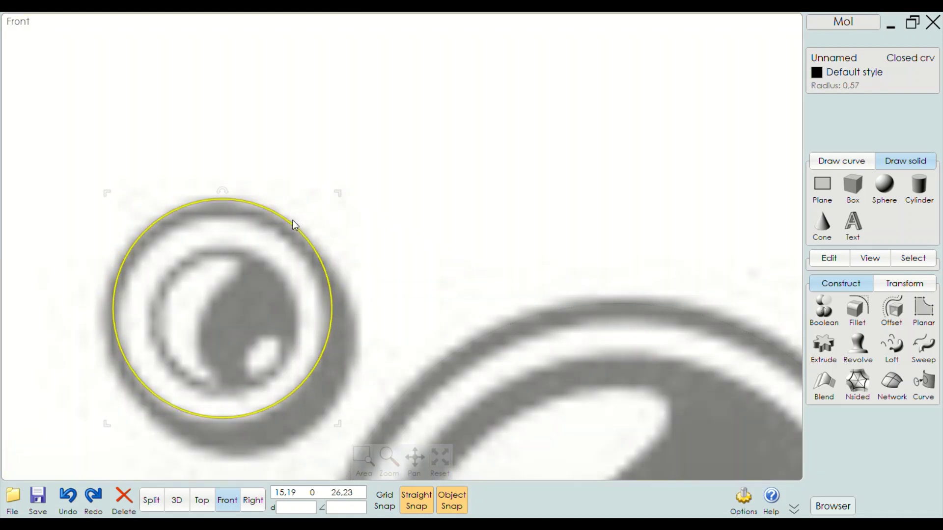
pyautogui.moveTo(292, 223); pyautogui.dragTo(291, 229)
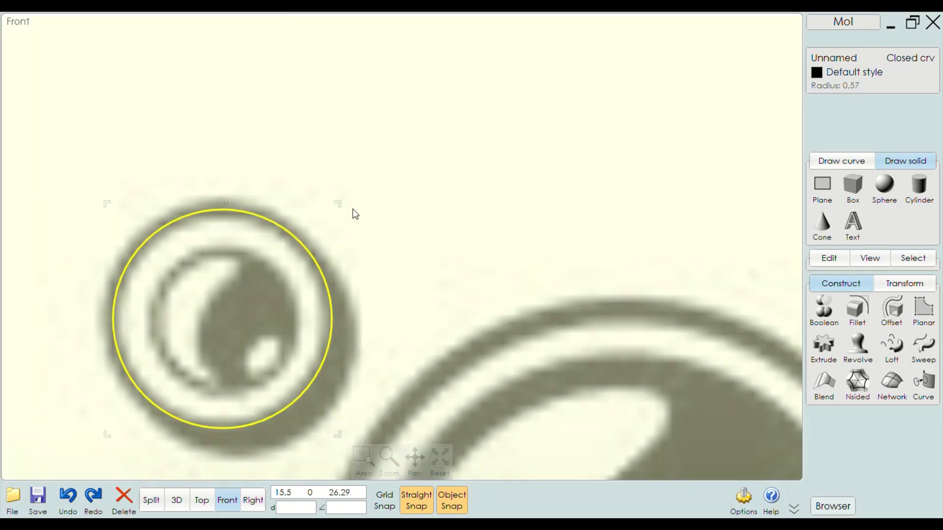
# In the 3D view, select the porthole, small dial and large dial circles
pyautogui.scroll(-3, 356, 207)
pyautogui.scroll(-2, 370, 187)
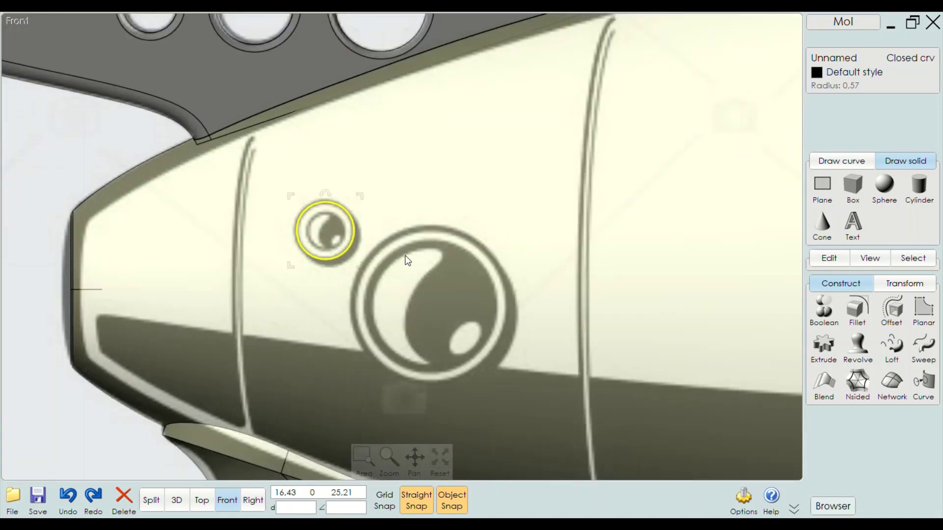
pyautogui.click(176, 500)
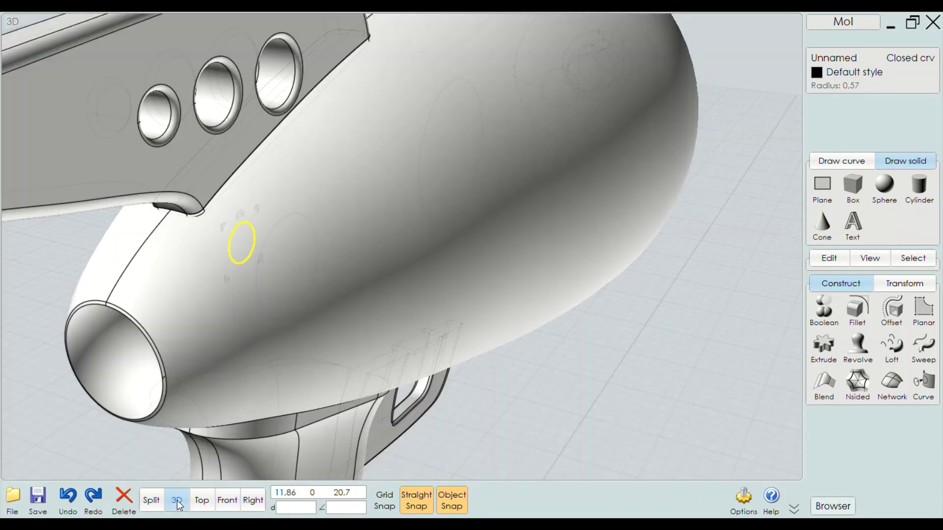
pyautogui.click(649, 365)
pyautogui.click(261, 238)
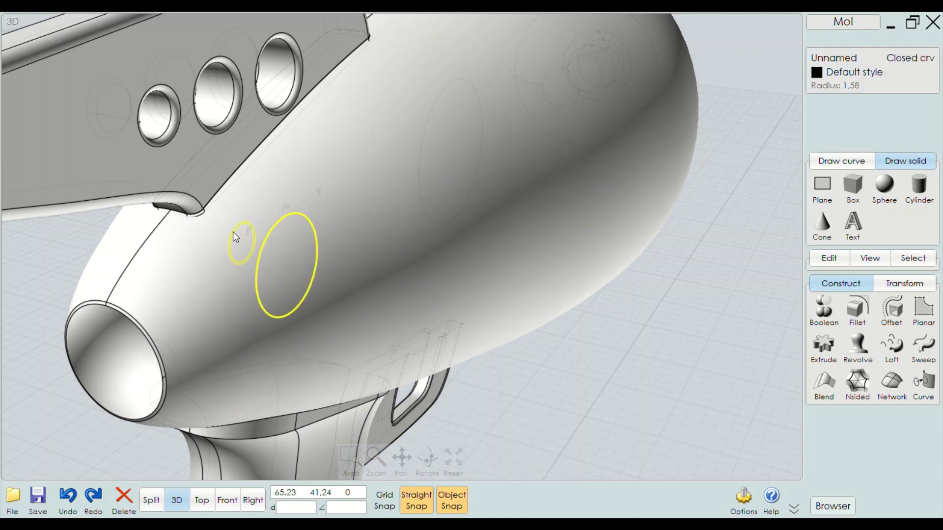
pyautogui.click(233, 232)
pyautogui.click(421, 188)
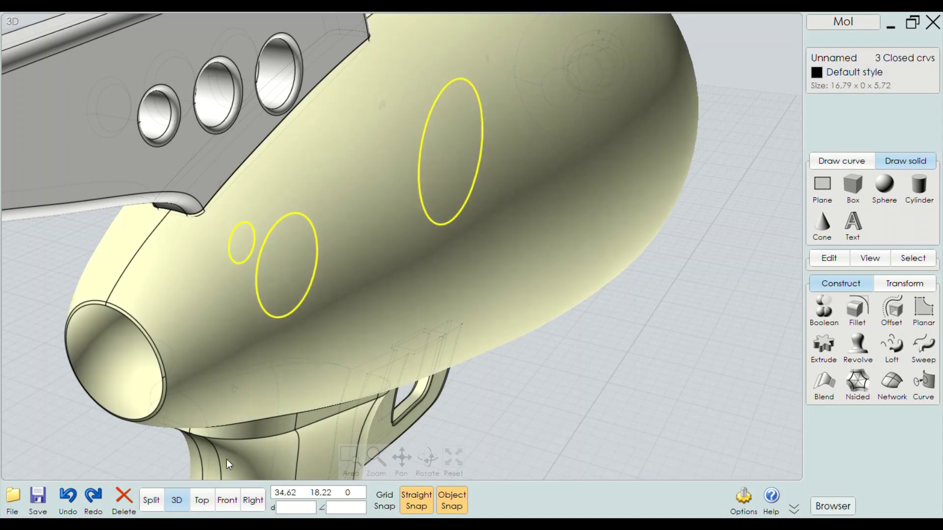
# Move the three circles 2.51 along Y in the Right viewport, outside the body's side
pyautogui.click(152, 504)
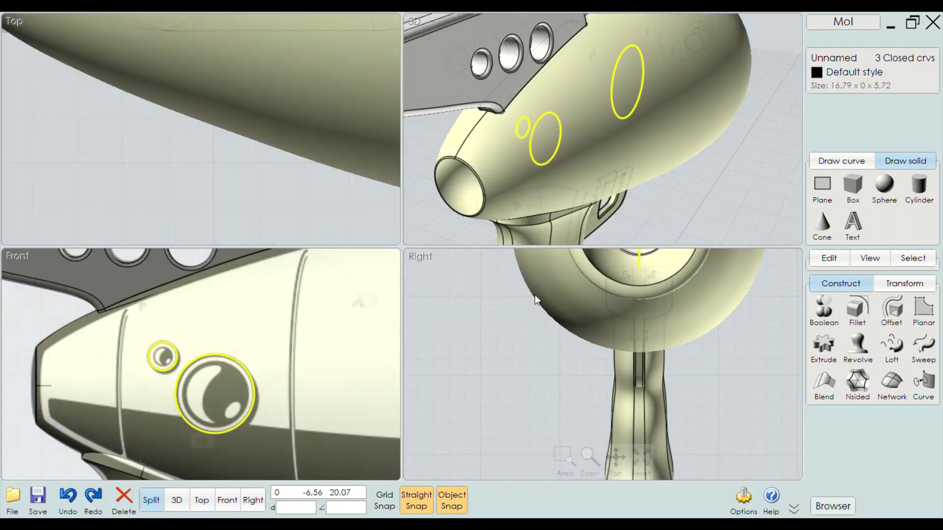
pyautogui.scroll(-3, 535, 295)
pyautogui.scroll(5, 592, 292)
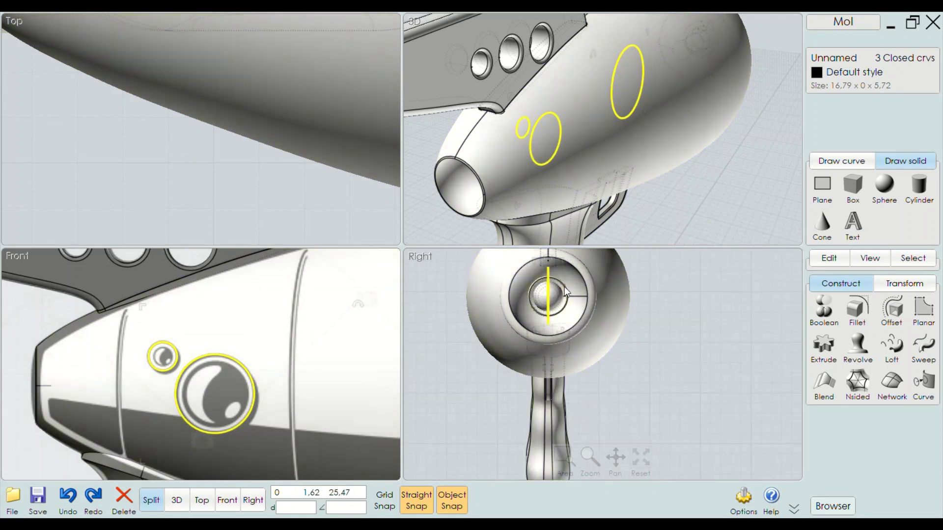
pyautogui.moveTo(560, 274); pyautogui.dragTo(727, 267)
pyautogui.scroll(-3, 539, 286)
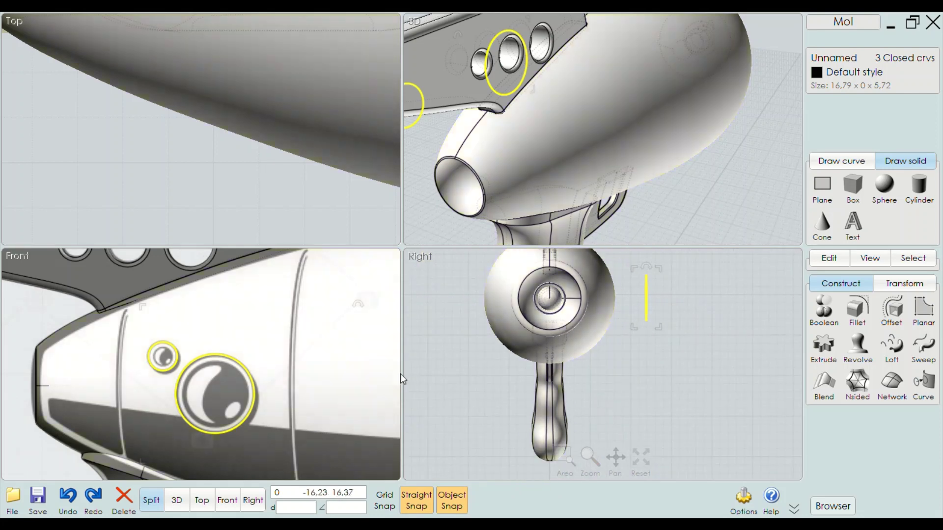
# Orbit the 3D view to check the offset circles, then select the ray gun body
pyautogui.click(175, 503)
pyautogui.moveTo(295, 294); pyautogui.dragTo(446, 292, button='right')
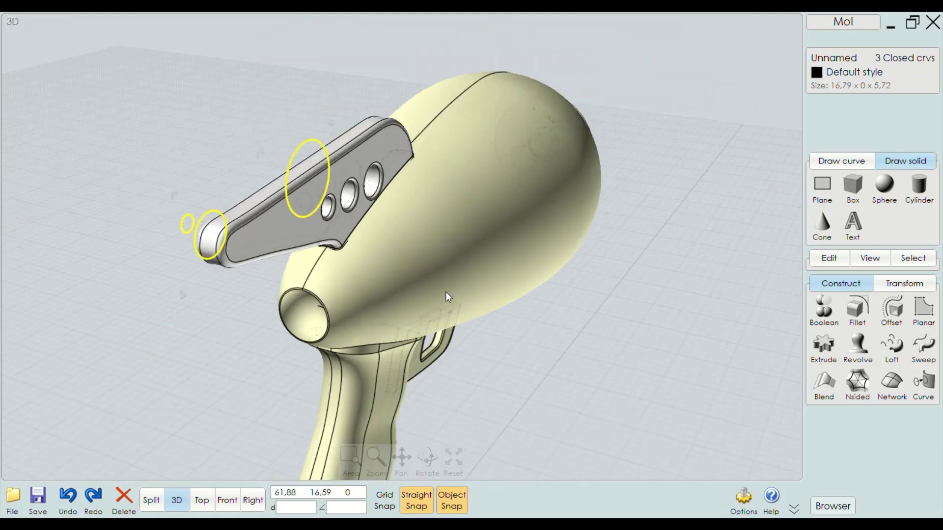
pyautogui.scroll(2, 197, 334)
pyautogui.moveTo(192, 335)
pyautogui.mouseDown(button='right')
pyautogui.moveTo(581, 271)
pyautogui.moveTo(462, 264)
pyautogui.moveTo(623, 264)
pyautogui.moveTo(679, 305)
pyautogui.mouseUp(button='right')
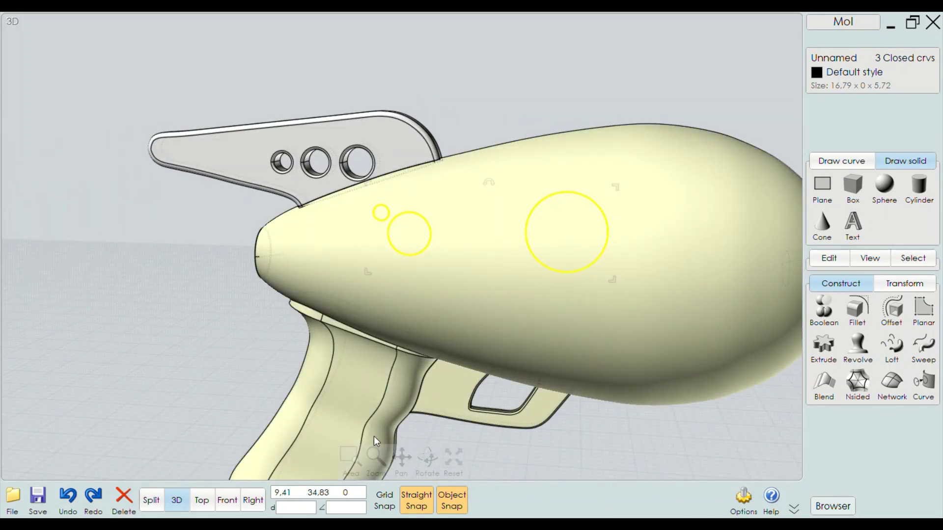
pyautogui.moveTo(317, 385); pyautogui.dragTo(480, 384, button='right')
pyautogui.press('Escape')
pyautogui.moveTo(541, 374)
pyautogui.mouseDown(button='right')
pyautogui.moveTo(627, 345)
pyautogui.moveTo(703, 349)
pyautogui.mouseUp(button='right')
pyautogui.click(372, 281)
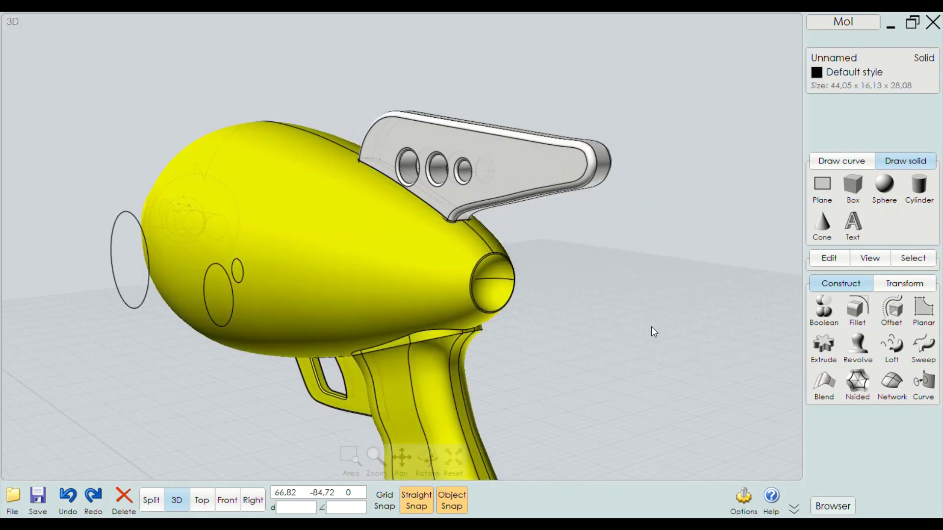
pyautogui.moveTo(651, 326); pyautogui.dragTo(611, 330, button='right')
pyautogui.click(835, 308)
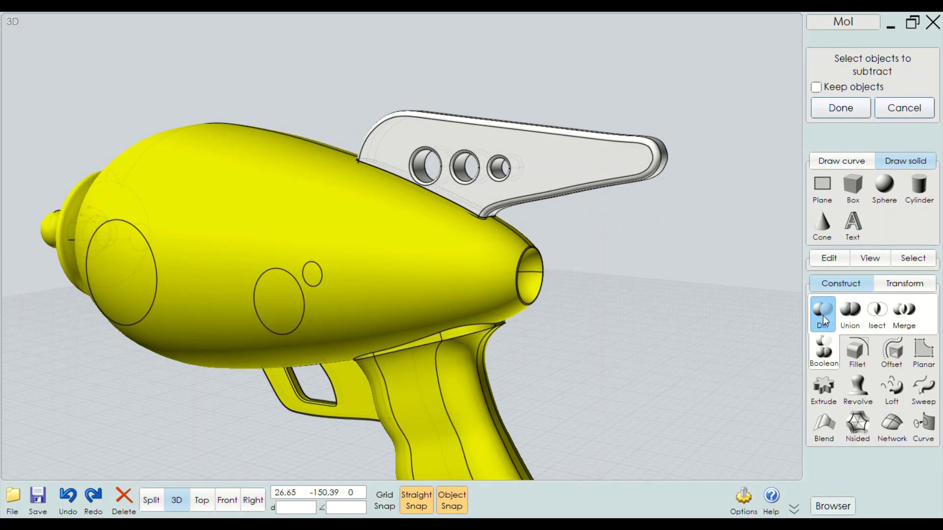
pyautogui.click(303, 307)
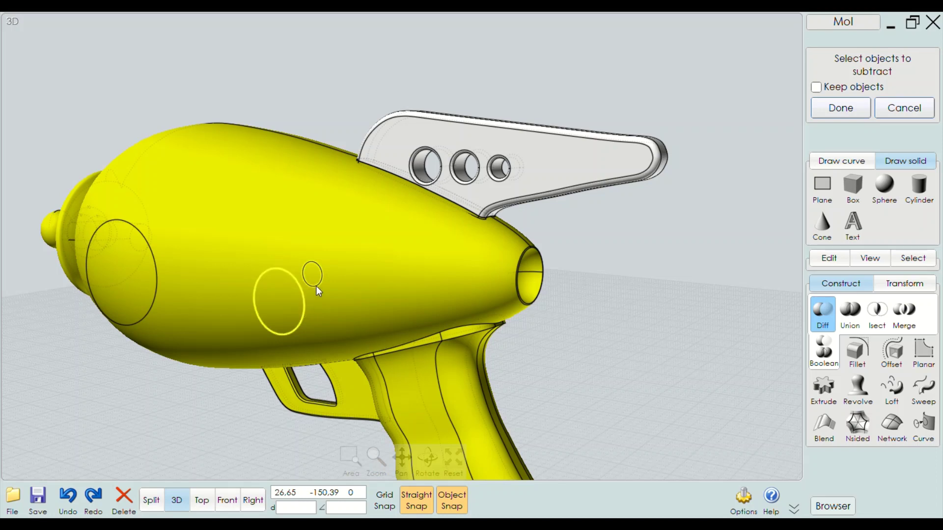
pyautogui.click(158, 294)
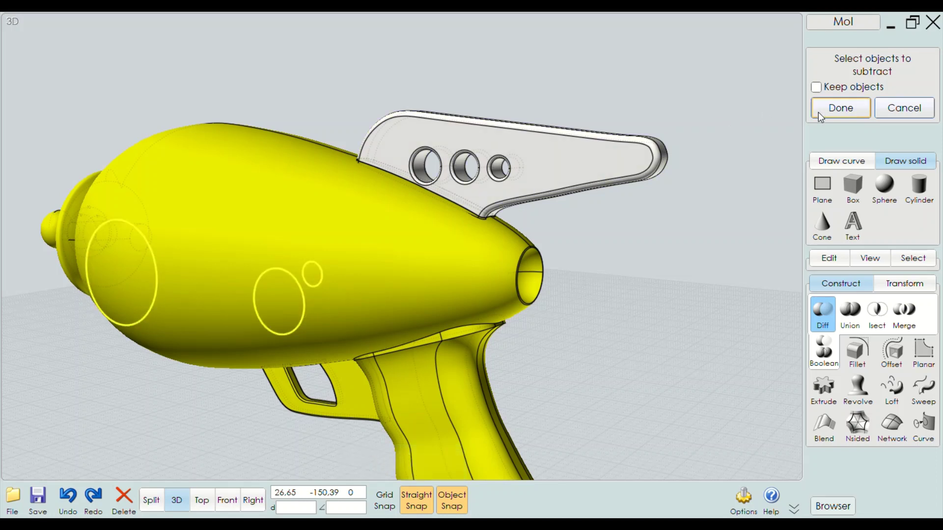
pyautogui.click(836, 109)
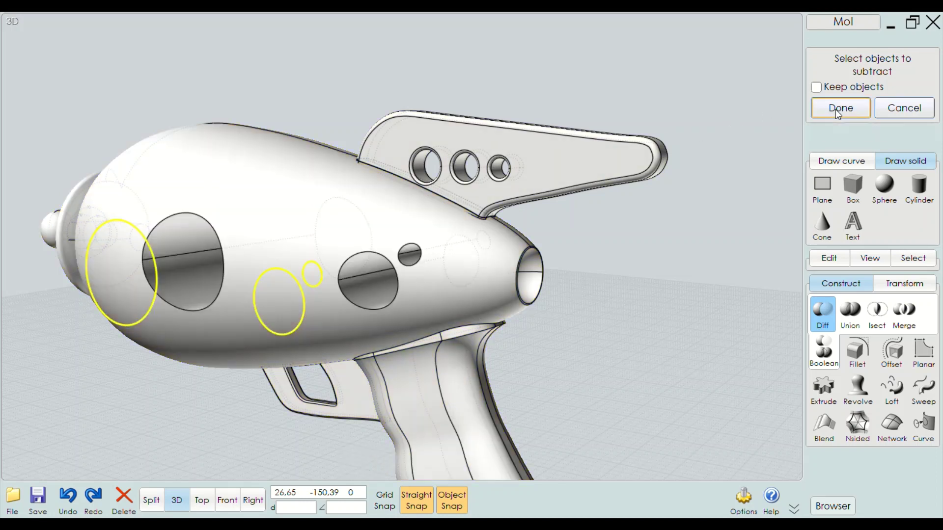
pyautogui.moveTo(619, 262)
pyautogui.mouseDown(button='right')
pyautogui.moveTo(742, 247)
pyautogui.moveTo(558, 273)
pyautogui.moveTo(334, 276)
pyautogui.moveTo(292, 259)
pyautogui.moveTo(581, 250)
pyautogui.moveTo(544, 261)
pyautogui.moveTo(603, 279)
pyautogui.mouseUp(button='right')
pyautogui.hotkey('ctrl', 'a')
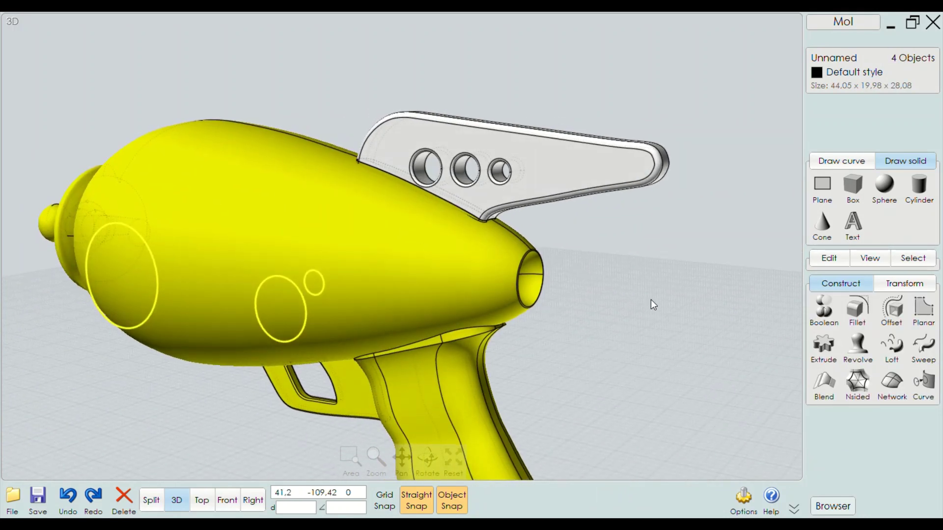
pyautogui.click(651, 300)
pyautogui.click(495, 278)
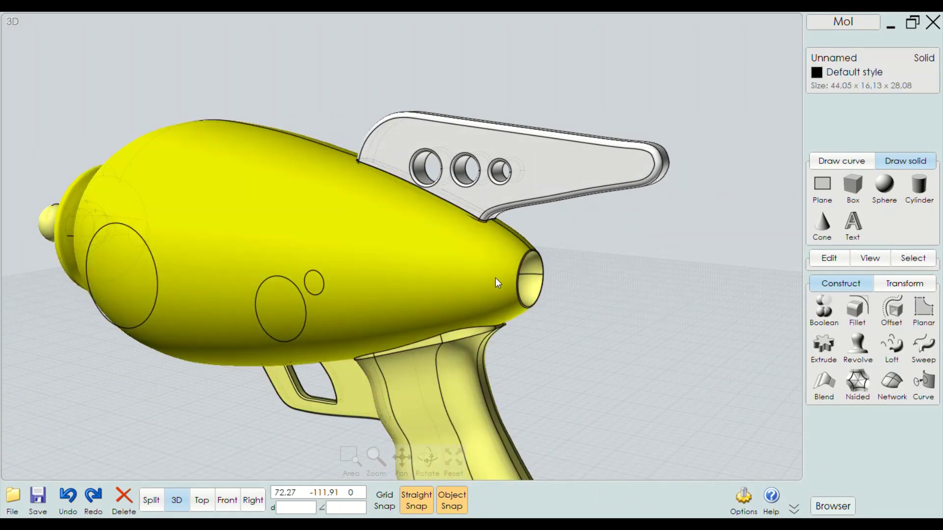
# Trim the ray gun body using the three circles as cutting objects
pyautogui.click(830, 285)
pyautogui.click(827, 258)
pyautogui.click(894, 285)
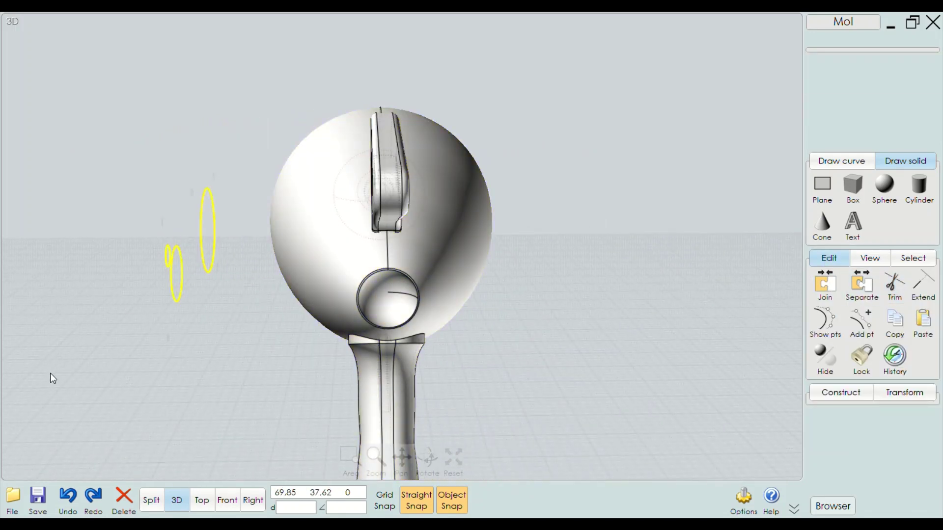
pyautogui.click(384, 273)
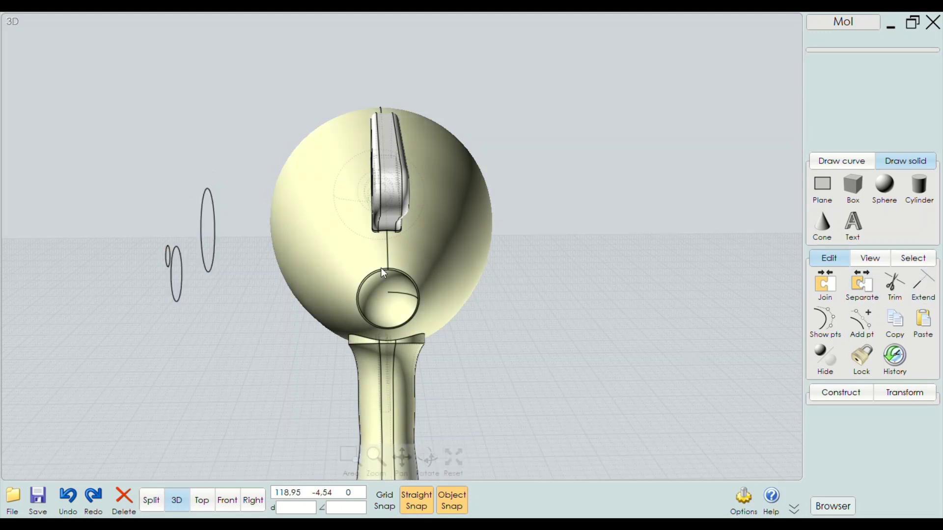
pyautogui.click(294, 227)
pyautogui.click(895, 285)
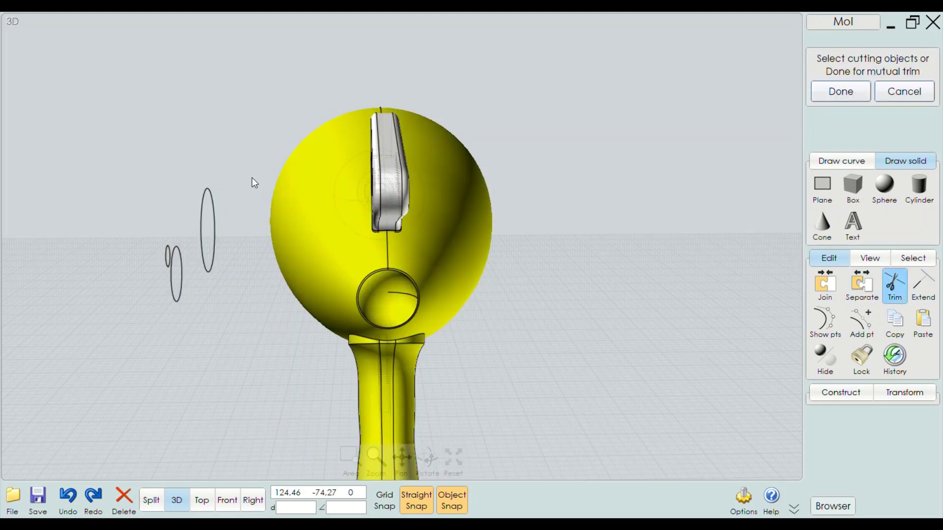
pyautogui.moveTo(258, 152); pyautogui.dragTo(147, 276)
pyautogui.click(834, 95)
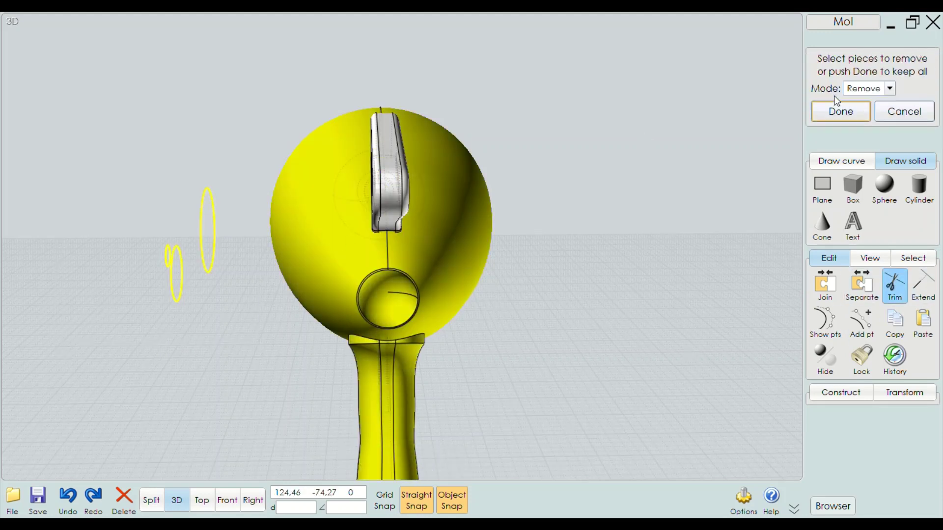
# Finish the trim and orbit around to the gun's side
pyautogui.moveTo(662, 204); pyautogui.dragTo(585, 208, button='right')
pyautogui.scroll(3, 495, 214)
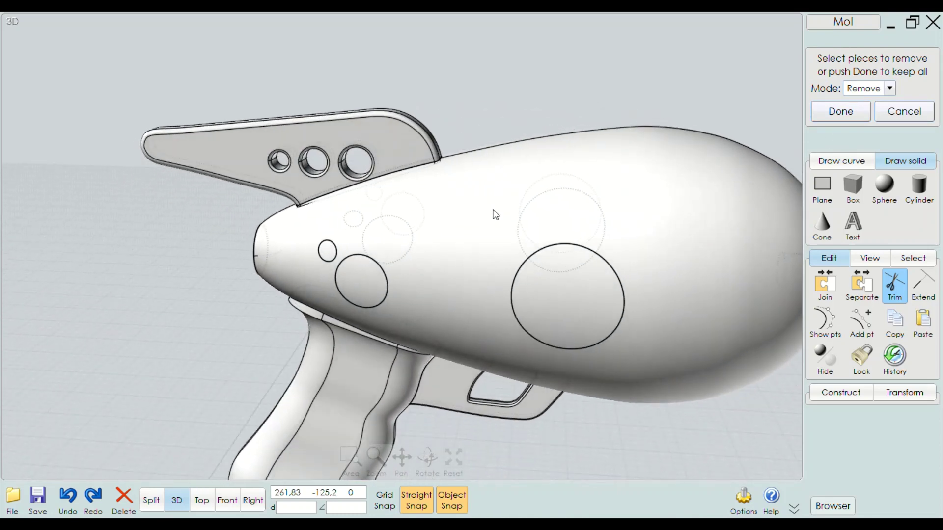
pyautogui.moveTo(495, 214)
pyautogui.mouseDown(button='right')
pyautogui.moveTo(576, 200)
pyautogui.moveTo(787, 192)
pyautogui.moveTo(701, 209)
pyautogui.mouseUp(button='right')
pyautogui.moveTo(335, 301); pyautogui.dragTo(214, 320, button='right')
pyautogui.rightClick(211, 294)
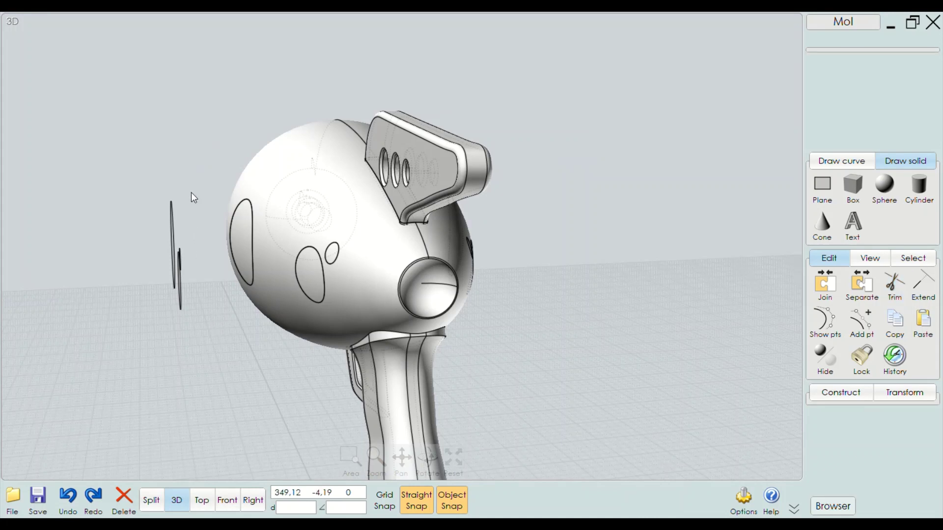
pyautogui.moveTo(190, 193); pyautogui.dragTo(150, 323)
pyautogui.moveTo(163, 329); pyautogui.dragTo(199, 337, button='right')
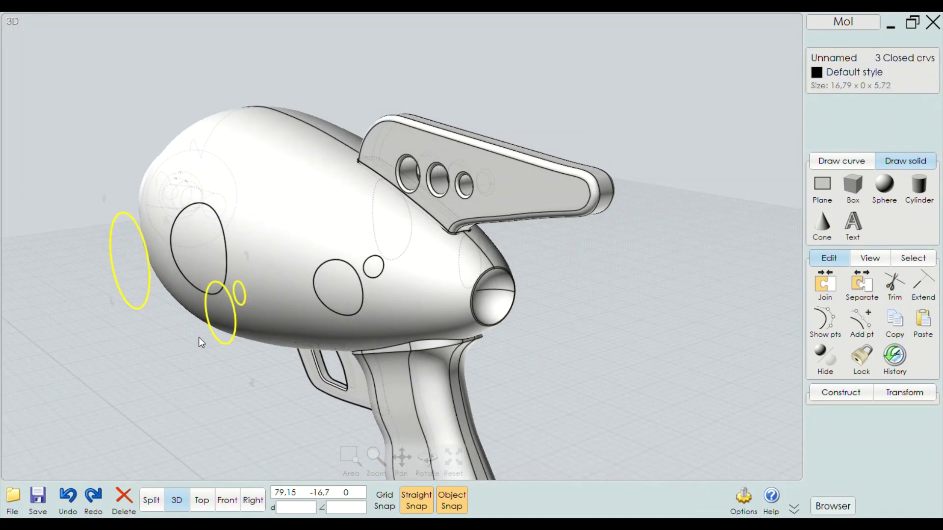
pyautogui.click(199, 337)
# Delete the leftover small circle patch and the rear oval patch to open the hole
pyautogui.click(331, 289)
pyautogui.press('Delete')
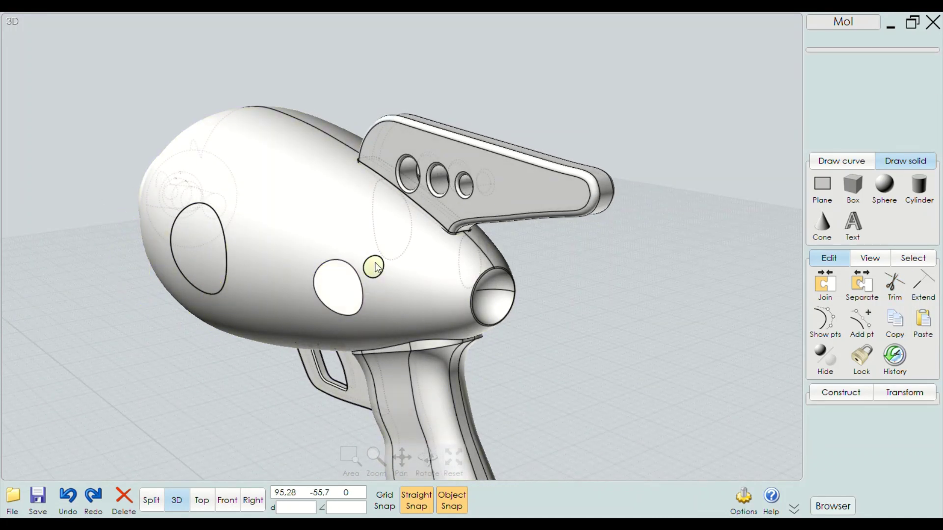
pyautogui.click(208, 256)
pyautogui.press('Delete')
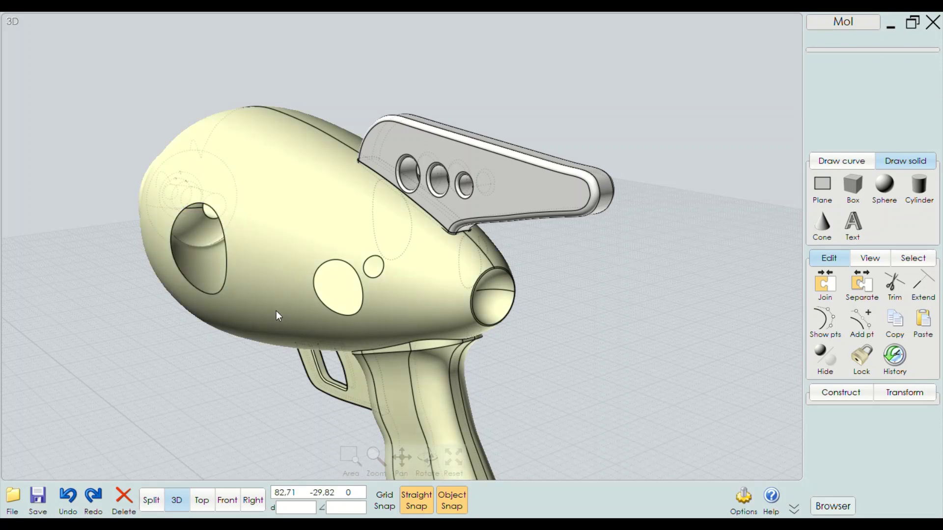
pyautogui.scroll(5, 276, 311)
pyautogui.moveTo(362, 302)
pyautogui.mouseDown(button='right')
pyautogui.moveTo(400, 308)
pyautogui.moveTo(176, 316)
pyautogui.moveTo(426, 296)
pyautogui.mouseUp(button='right')
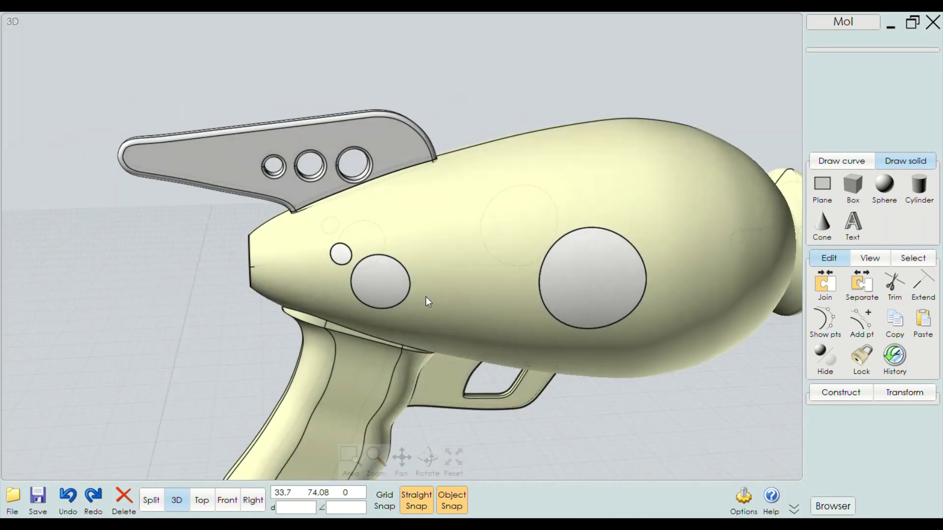
# Select the porthole, small button and large dial discs to inspect them
pyautogui.click(373, 293)
pyautogui.scroll(2, 349, 270)
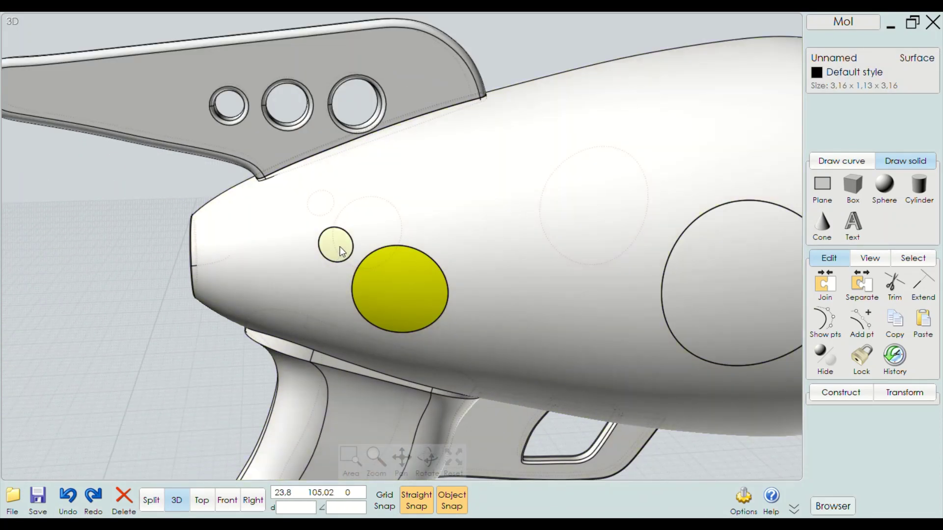
pyautogui.click(342, 252)
pyautogui.scroll(-2, 322, 246)
pyautogui.click(594, 278)
pyautogui.moveTo(550, 323); pyautogui.dragTo(501, 321, button='right')
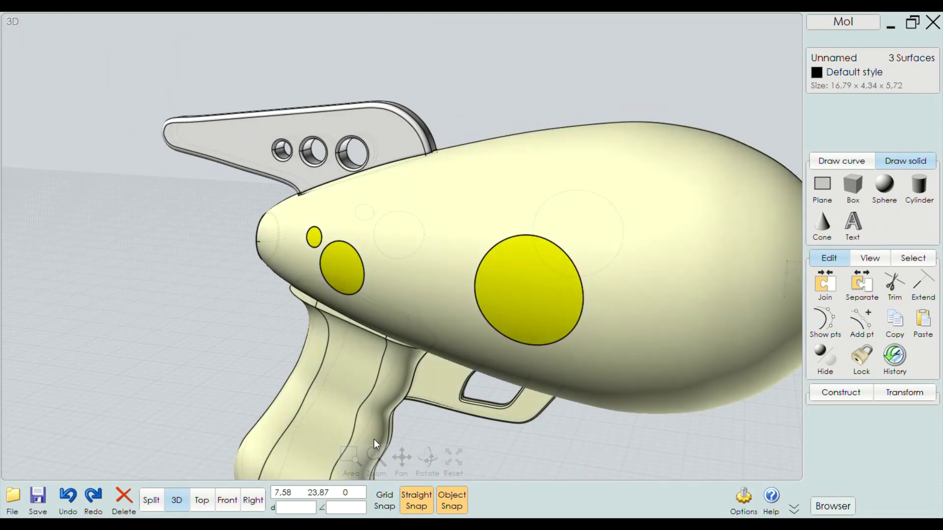
pyautogui.click(170, 320)
# In Front view, shrink the dial disc to about 5.2 about its centre
pyautogui.click(228, 501)
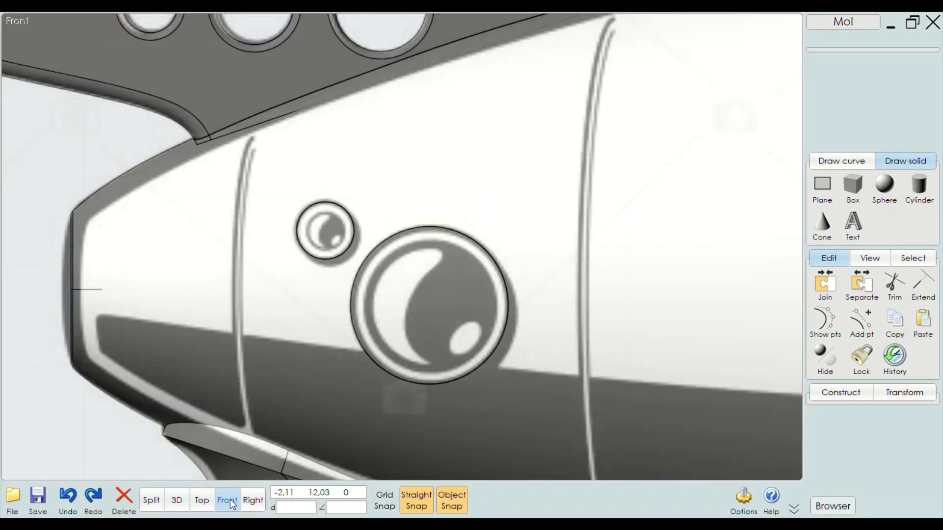
pyautogui.scroll(-3, 262, 328)
pyautogui.scroll(-2, 262, 326)
pyautogui.scroll(2, 425, 312)
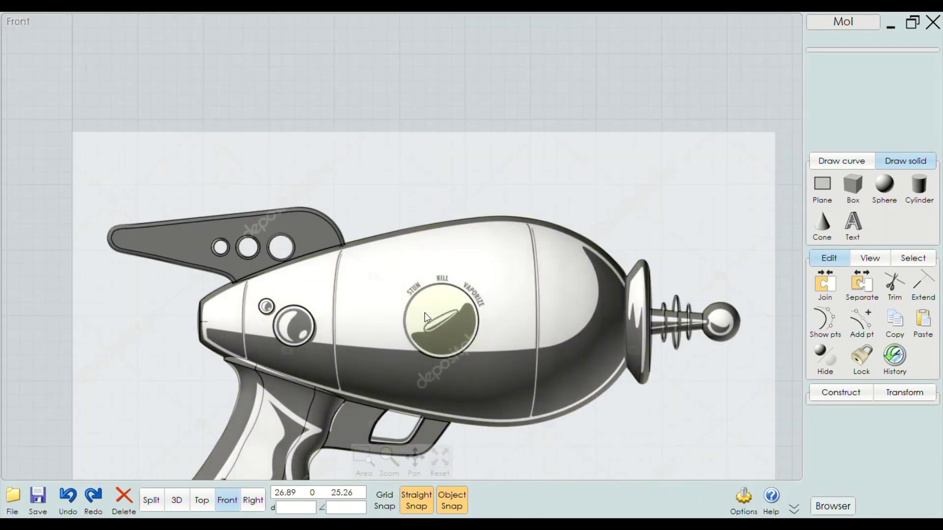
pyautogui.scroll(3, 425, 313)
pyautogui.click(454, 322)
pyautogui.scroll(-3, 425, 288)
pyautogui.scroll(2, 448, 281)
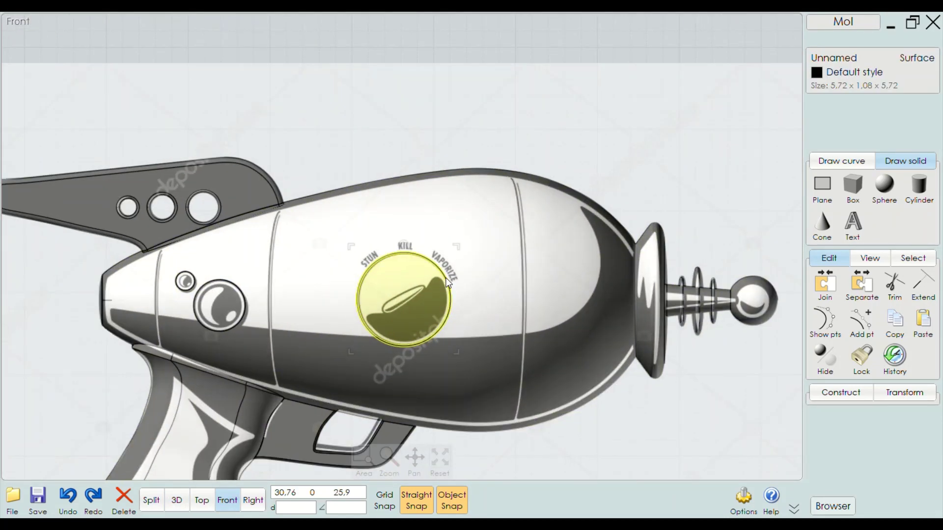
pyautogui.scroll(2, 447, 281)
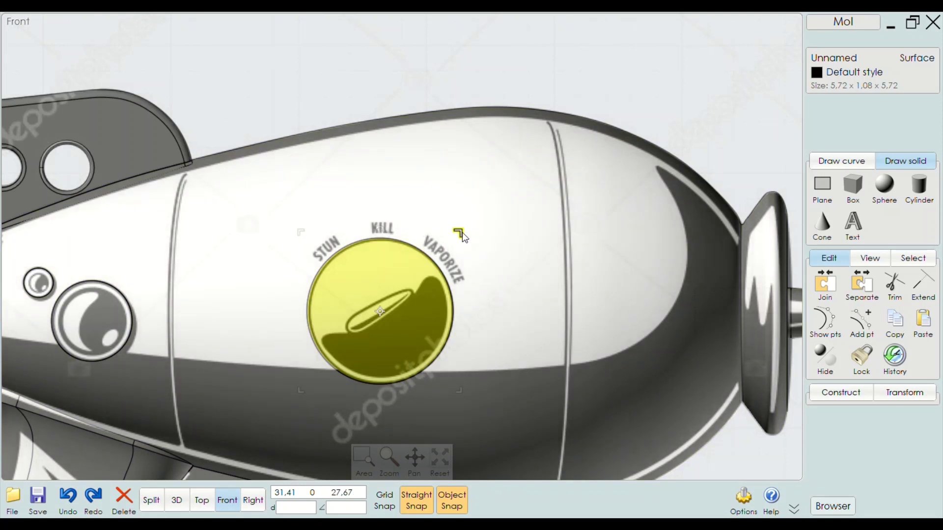
pyautogui.moveTo(462, 232); pyautogui.dragTo(443, 245)
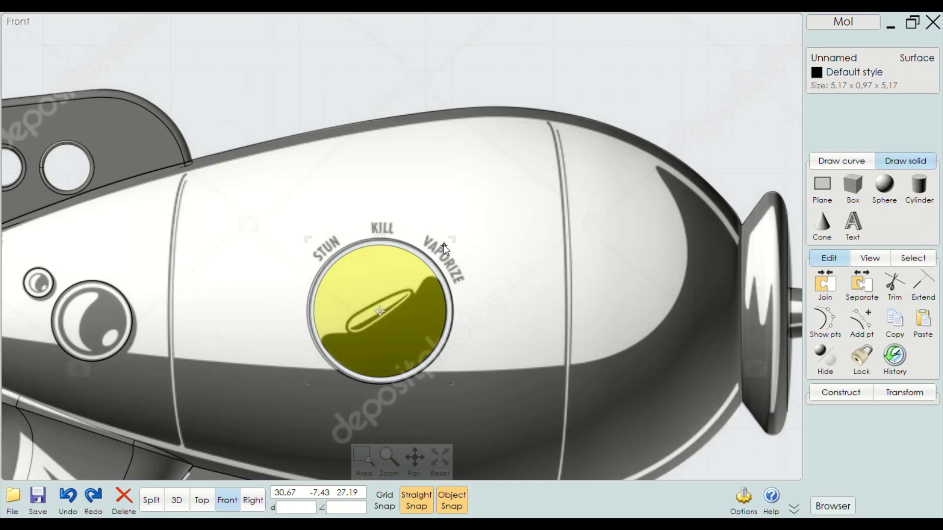
pyautogui.moveTo(443, 245); pyautogui.dragTo(445, 243)
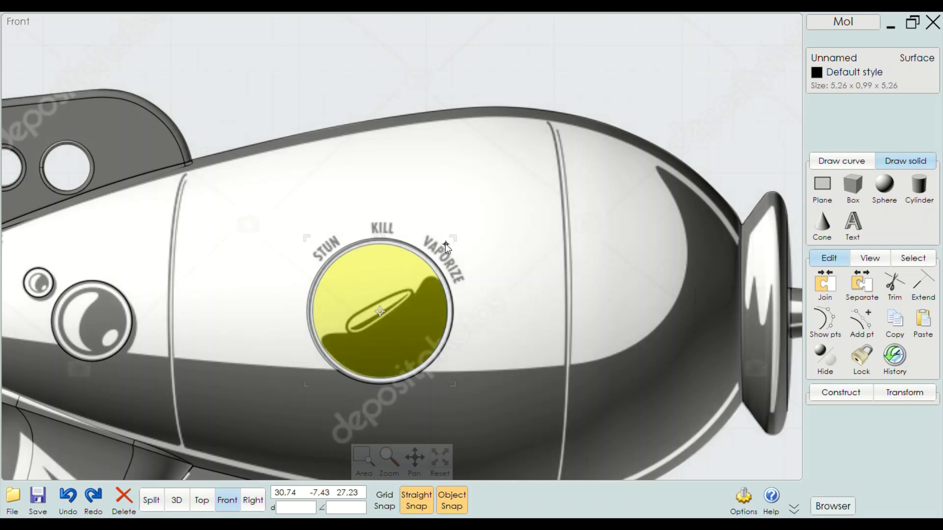
pyautogui.scroll(-4, 445, 244)
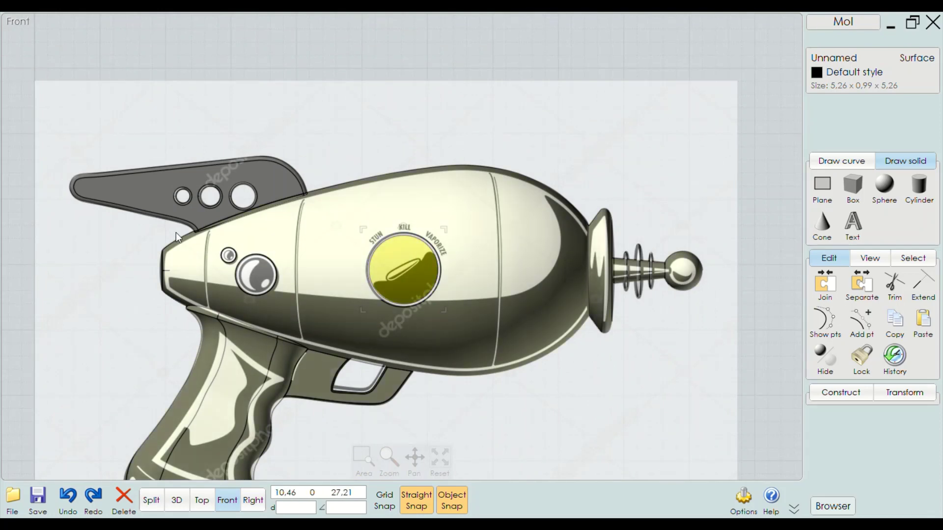
pyautogui.scroll(-2, 176, 232)
pyautogui.click(140, 238)
# Shrink the porthole disc to about 2.6 so it sits inside its opening
pyautogui.scroll(6, 373, 254)
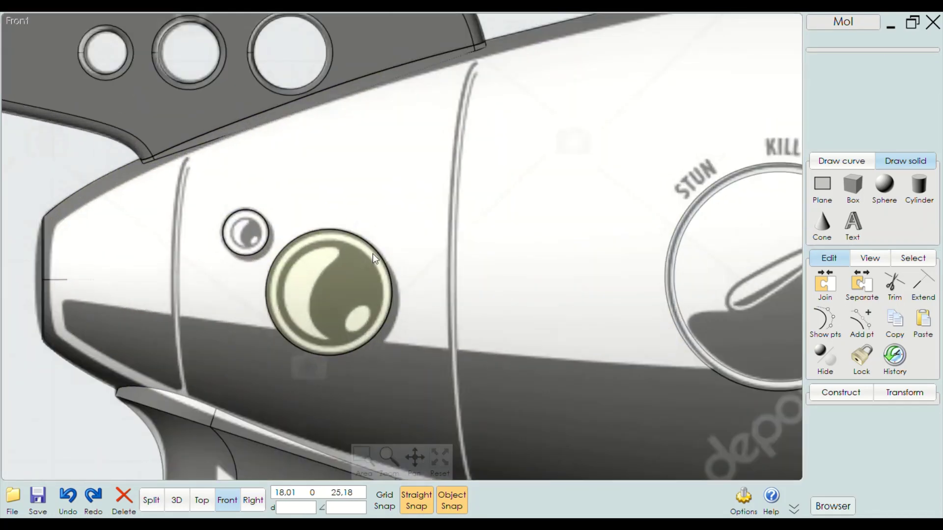
pyautogui.click(376, 258)
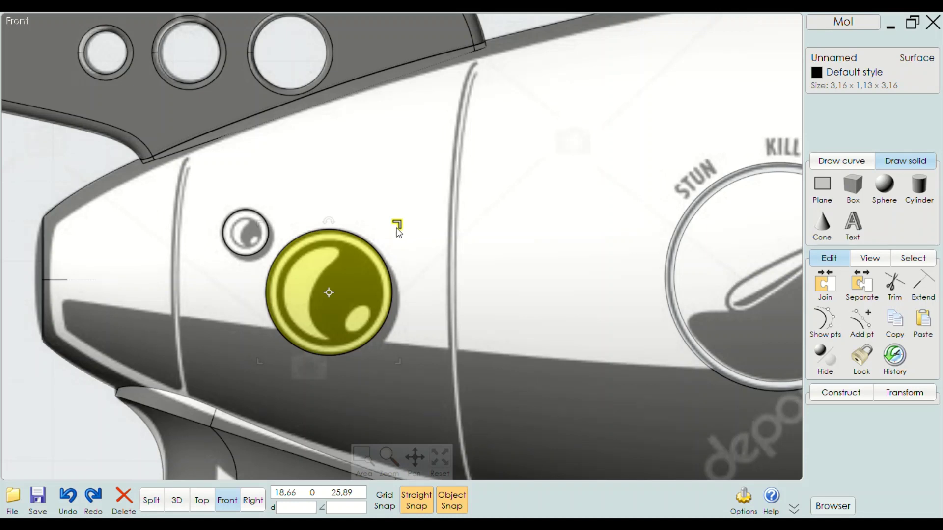
pyautogui.scroll(-2, 473, 236)
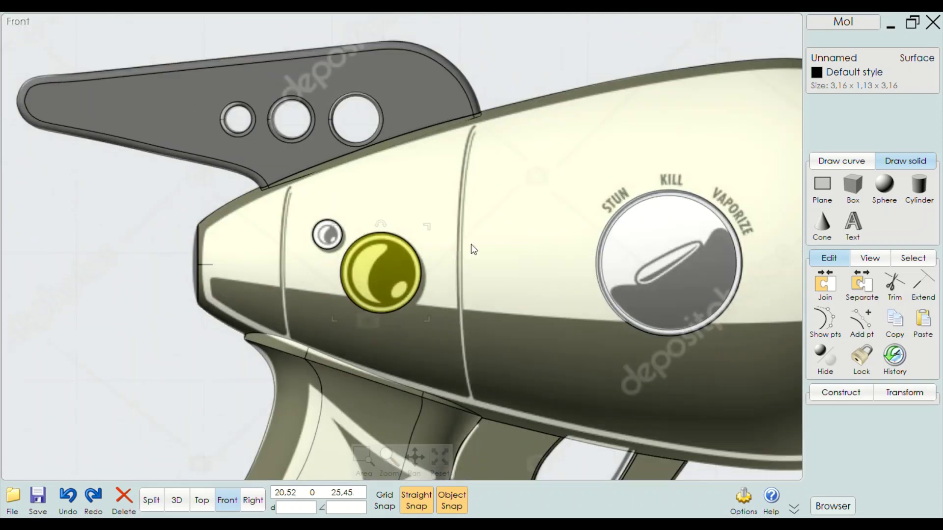
pyautogui.scroll(2, 425, 229)
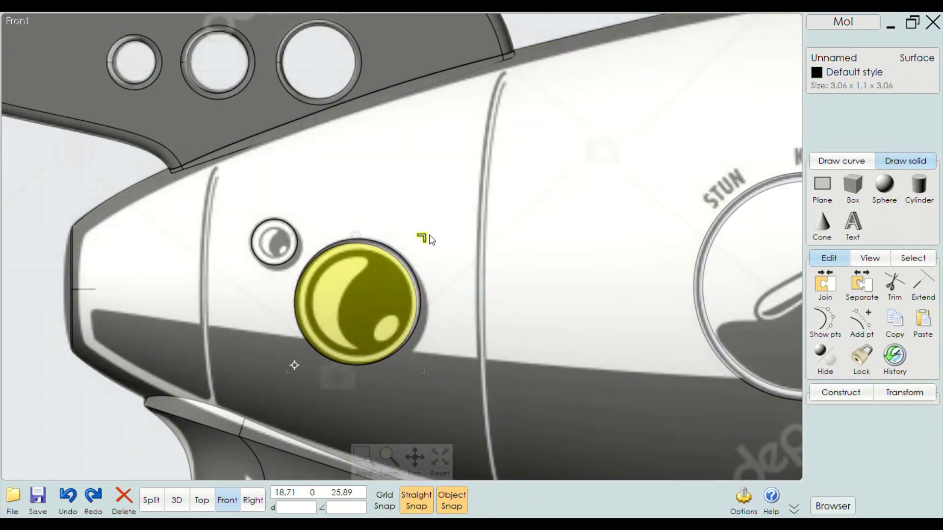
pyautogui.moveTo(427, 231)
pyautogui.mouseDown()
pyautogui.moveTo(411, 253)
pyautogui.moveTo(394, 250)
pyautogui.mouseUp()
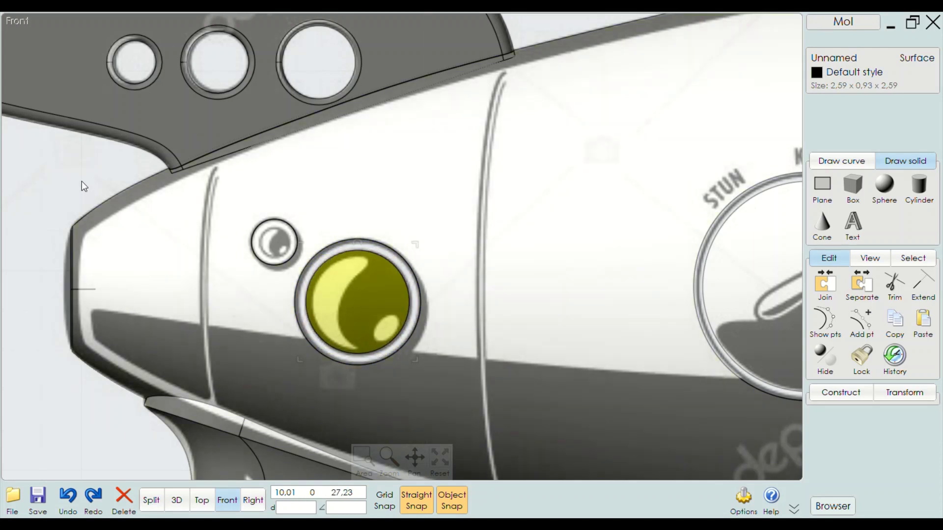
pyautogui.click(81, 182)
# Shrink the small button disc to about 0.8, then return to the 3D view
pyautogui.scroll(3, 242, 239)
pyautogui.click(332, 222)
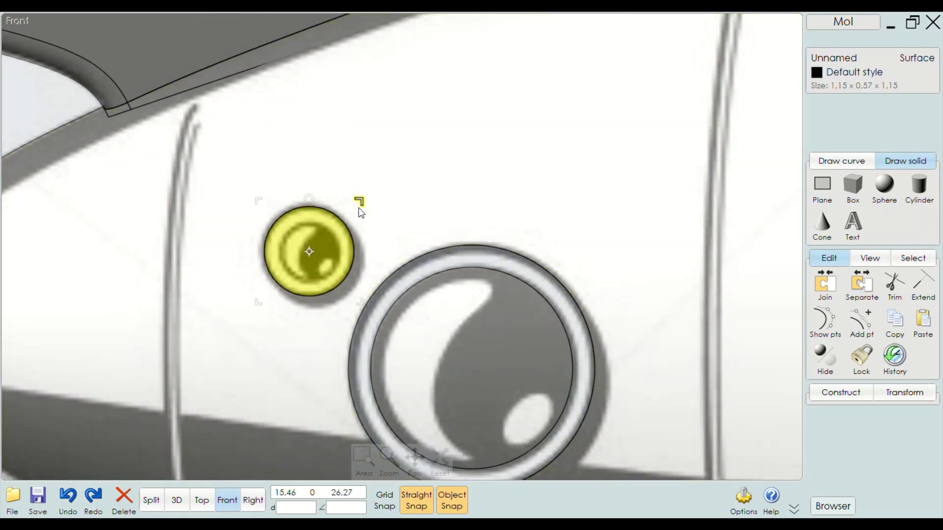
pyautogui.moveTo(360, 208); pyautogui.dragTo(338, 220)
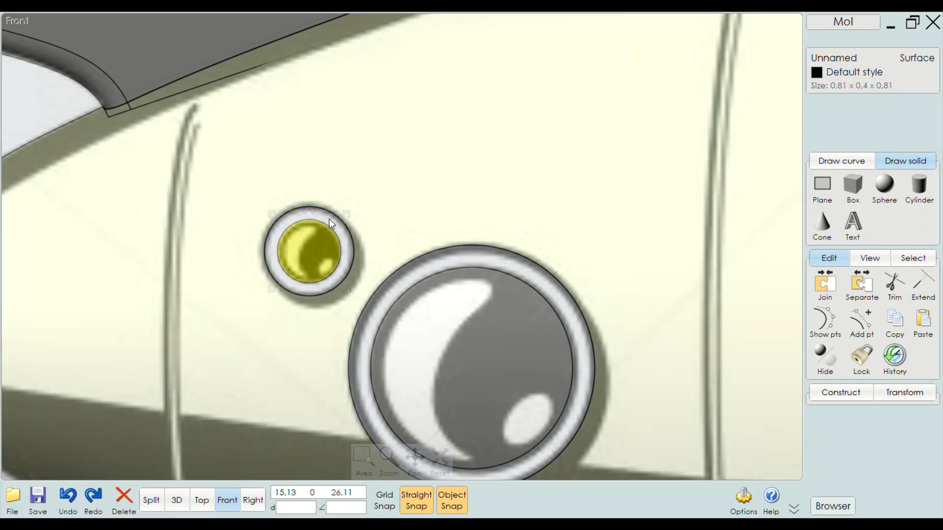
pyautogui.scroll(-5, 473, 179)
pyautogui.click(130, 254)
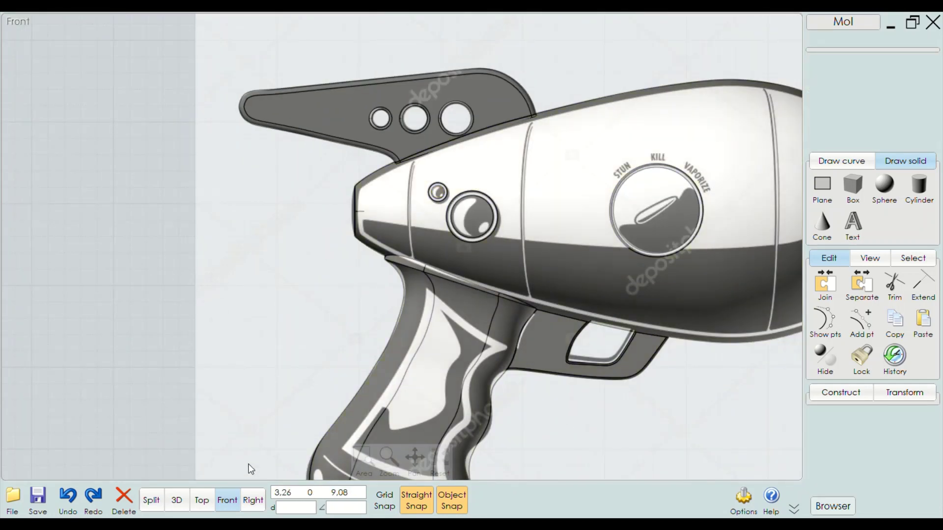
pyautogui.click(177, 500)
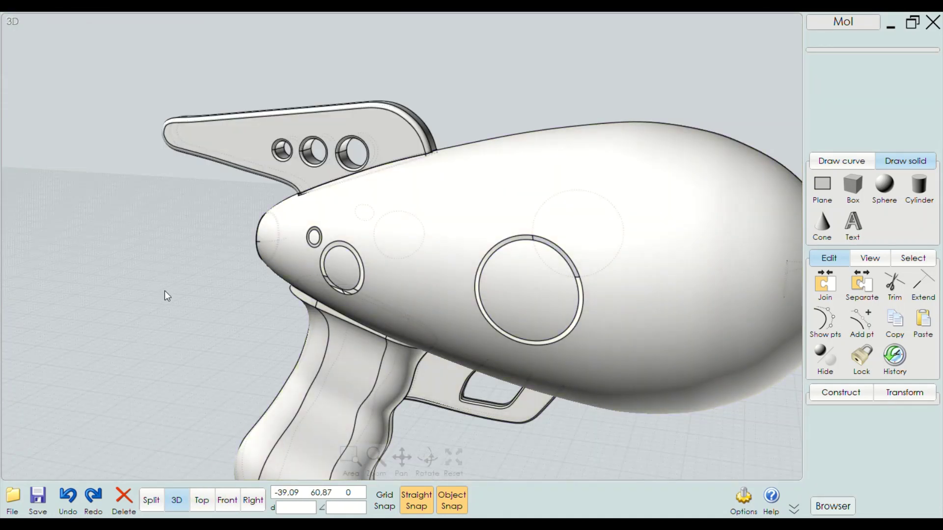
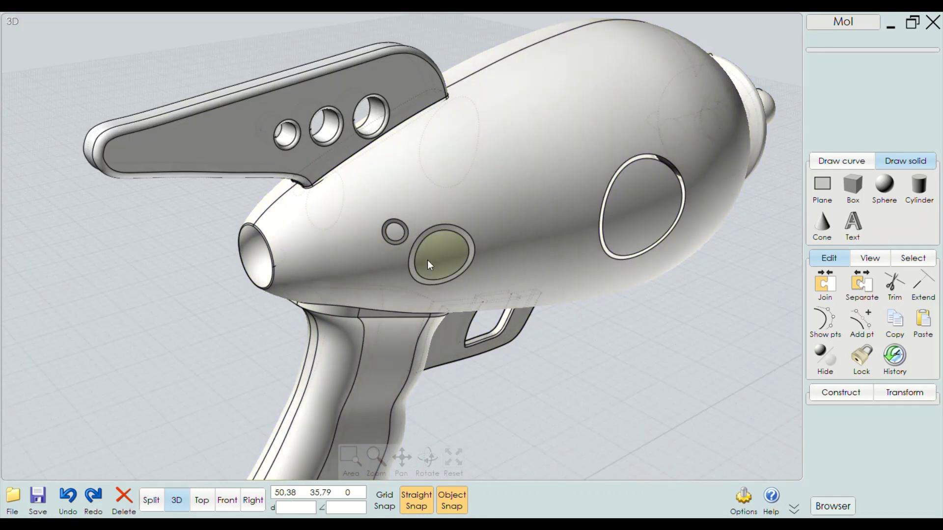
# Select the three side button discs and check their position in Front and Right views
pyautogui.click(428, 266)
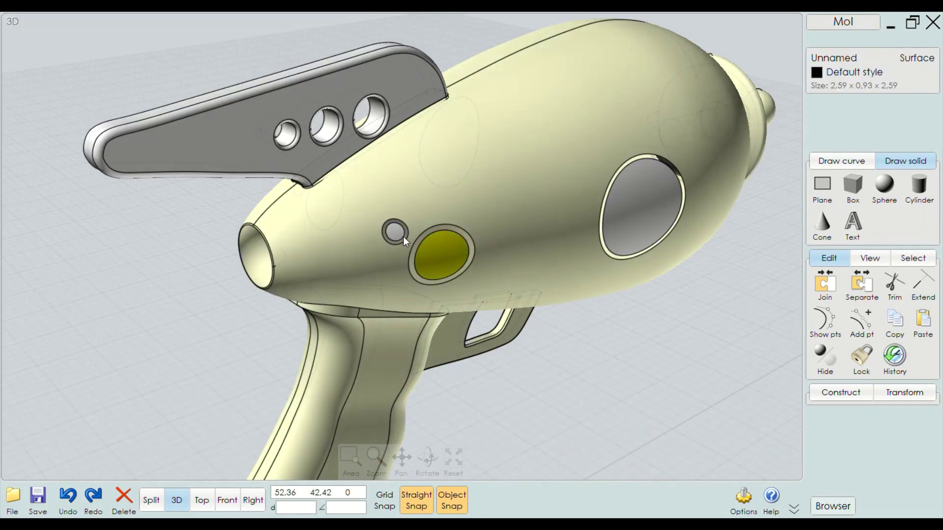
pyautogui.click(395, 233)
pyautogui.click(651, 231)
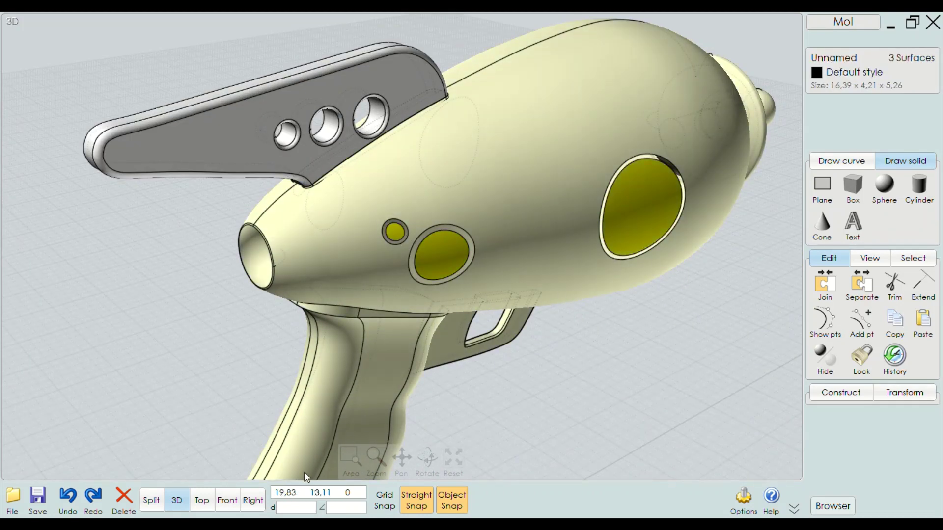
pyautogui.click(239, 501)
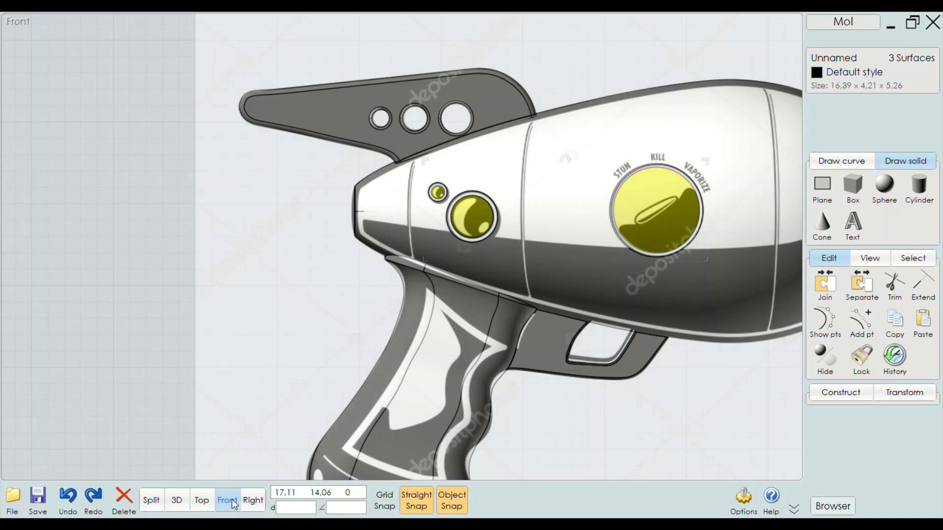
pyautogui.click(262, 505)
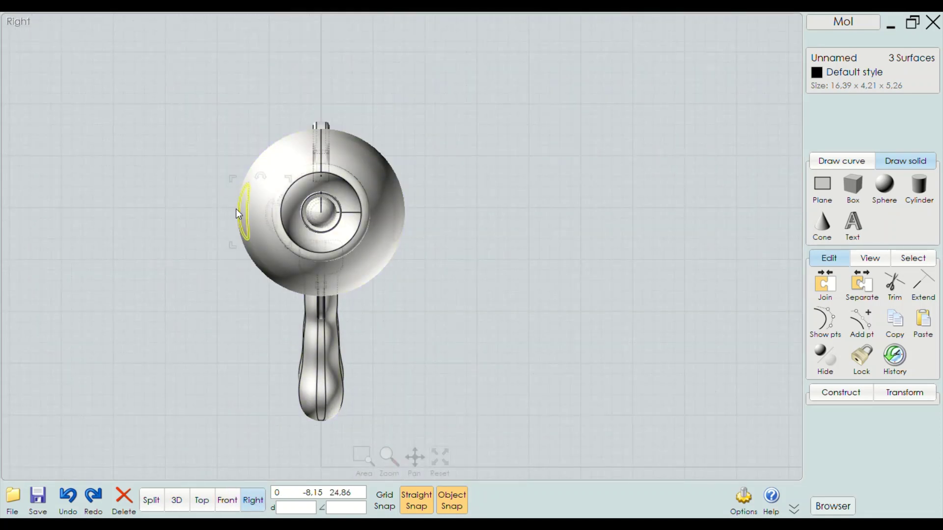
# In Top view, move the three discs 0.34 outward from the body
pyautogui.moveTo(234, 215); pyautogui.dragTo(216, 215)
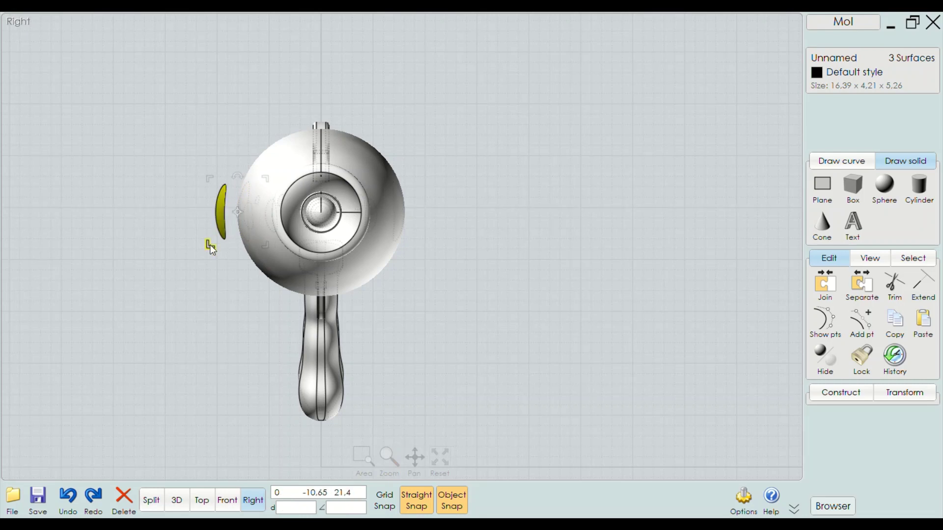
pyautogui.hotkey('ctrl', 'z')
pyautogui.click(202, 501)
pyautogui.scroll(-2, 303, 348)
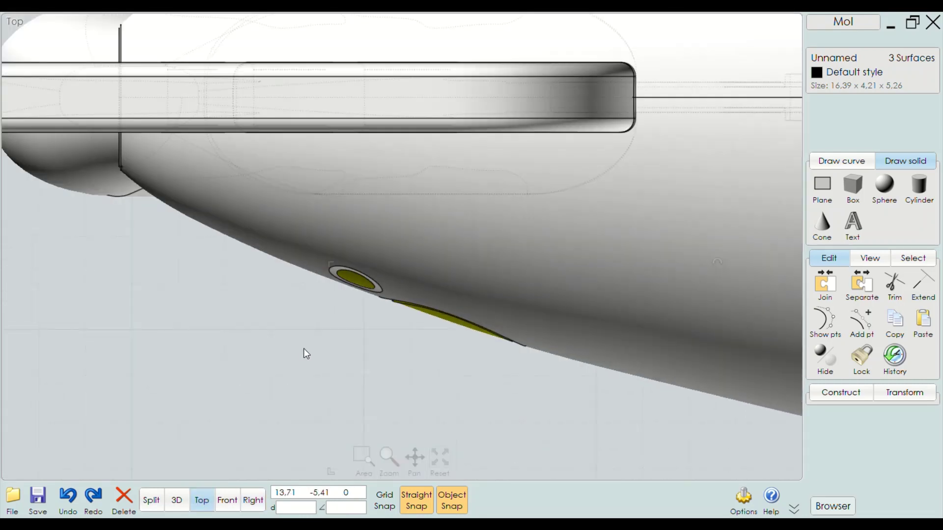
pyautogui.scroll(-2, 386, 344)
pyautogui.scroll(-2, 338, 319)
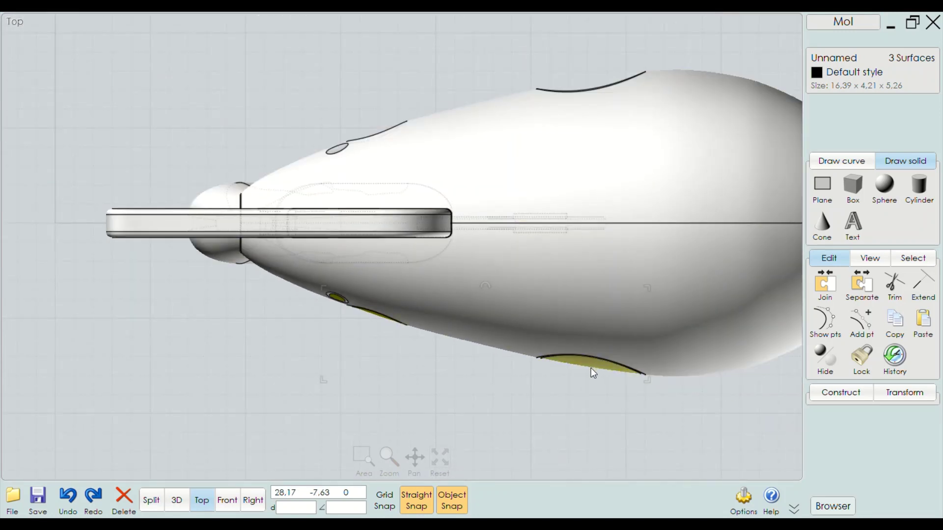
pyautogui.moveTo(590, 368); pyautogui.dragTo(591, 376)
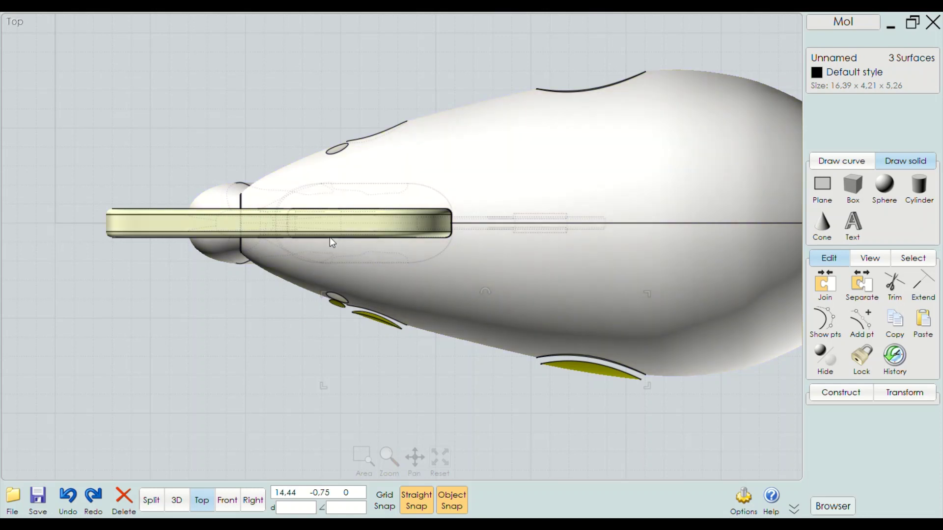
pyautogui.scroll(-4, 332, 241)
# Mirror the three discs across the gun's centre axis in Top view, then view the result in 3D
pyautogui.click(901, 258)
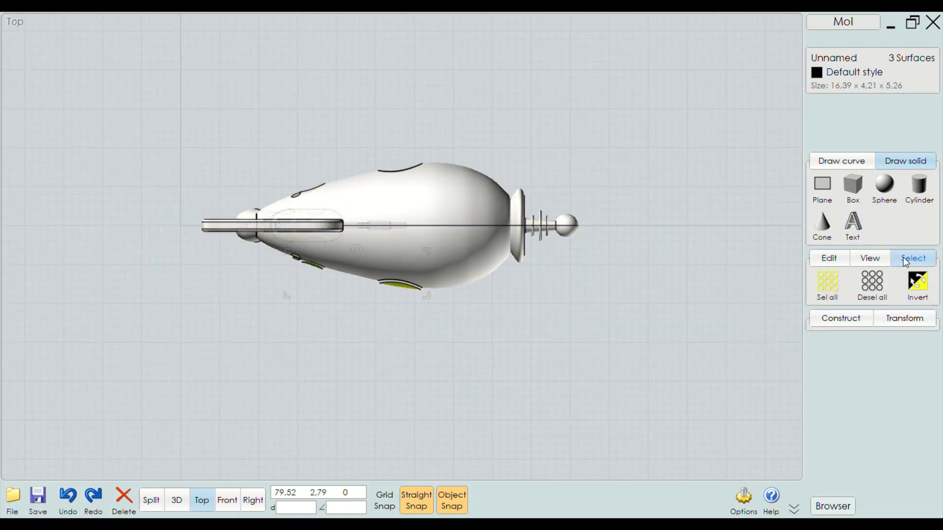
pyautogui.click(839, 341)
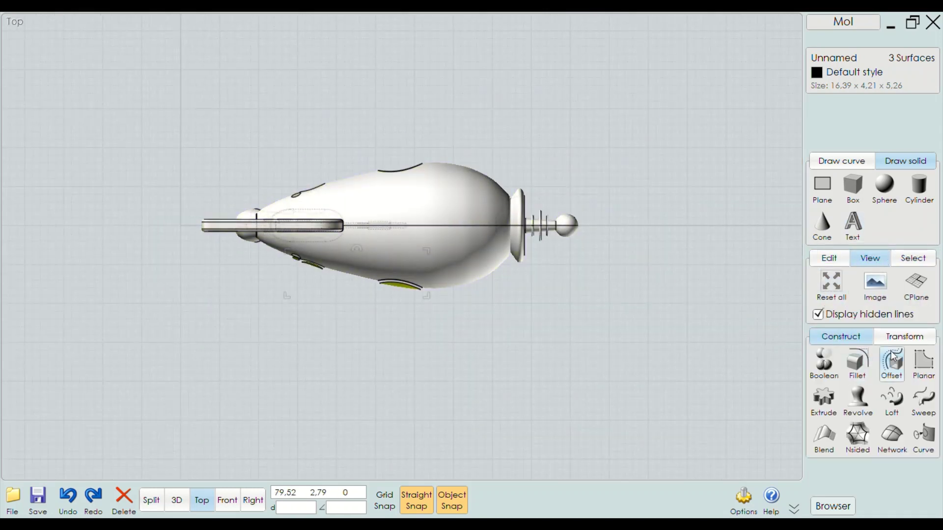
pyautogui.click(903, 339)
pyautogui.click(826, 398)
pyautogui.scroll(1, 462, 235)
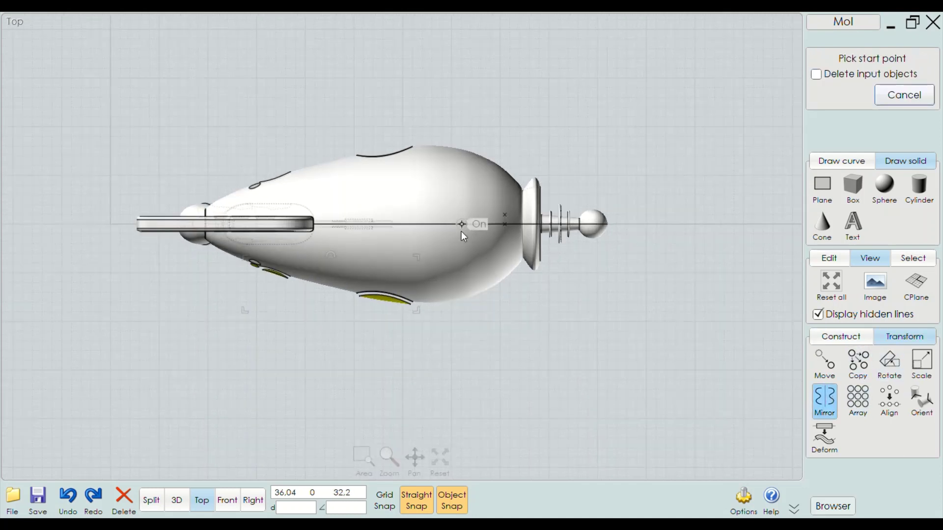
pyautogui.click(459, 224)
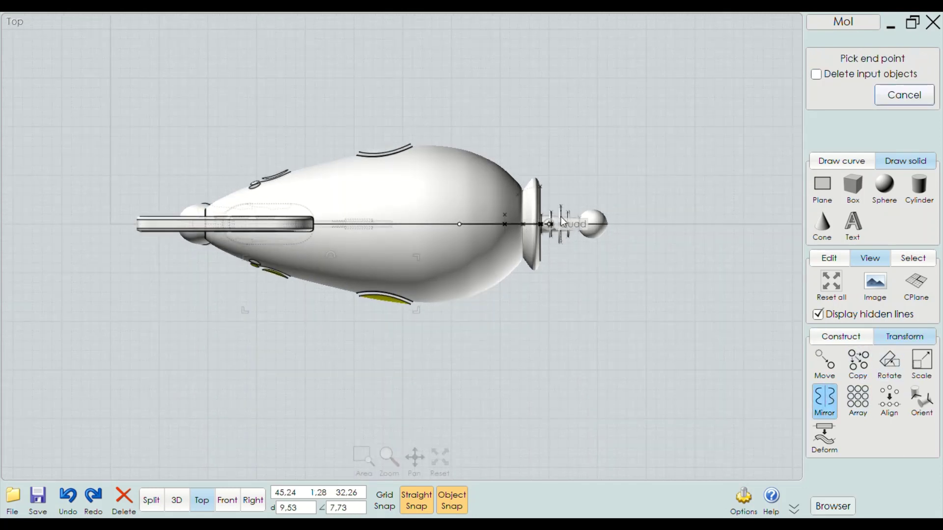
pyautogui.click(677, 224)
pyautogui.click(725, 155)
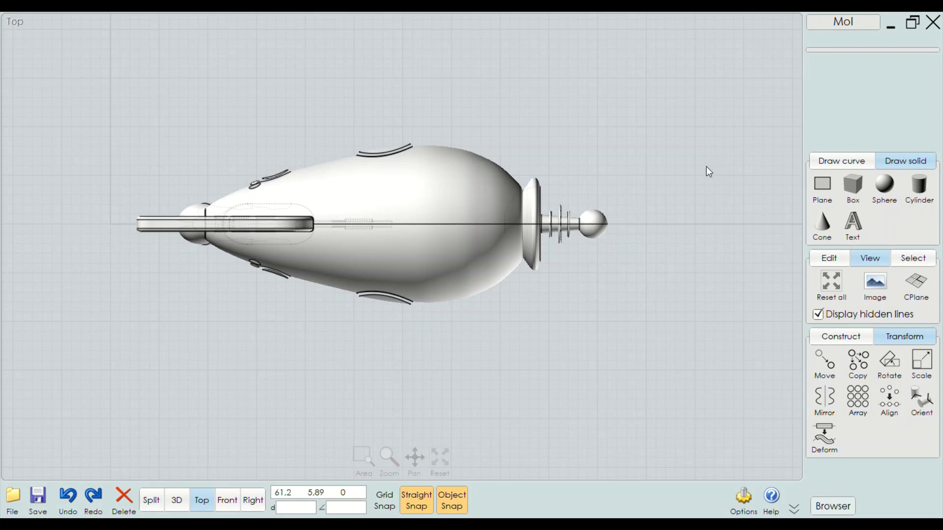
pyautogui.click(177, 506)
pyautogui.moveTo(448, 327); pyautogui.dragTo(263, 331, button='right')
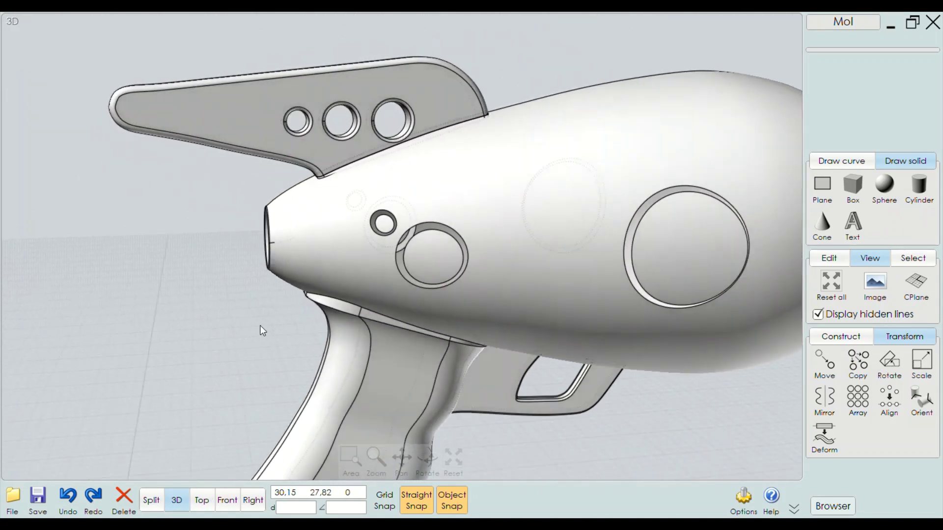
# Pick the body, the large side disc and its outer ring edge to locate the right edges
pyautogui.scroll(-3, 263, 332)
pyautogui.scroll(-3, 178, 326)
pyautogui.scroll(-2, 221, 322)
pyautogui.click(306, 315)
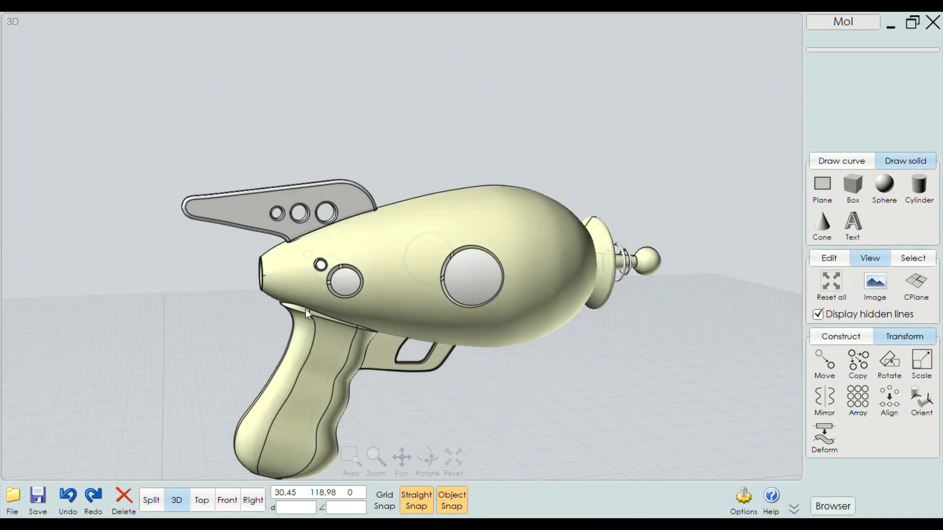
pyautogui.click(574, 313)
pyautogui.scroll(3, 474, 258)
pyautogui.click(475, 258)
pyautogui.scroll(3, 497, 251)
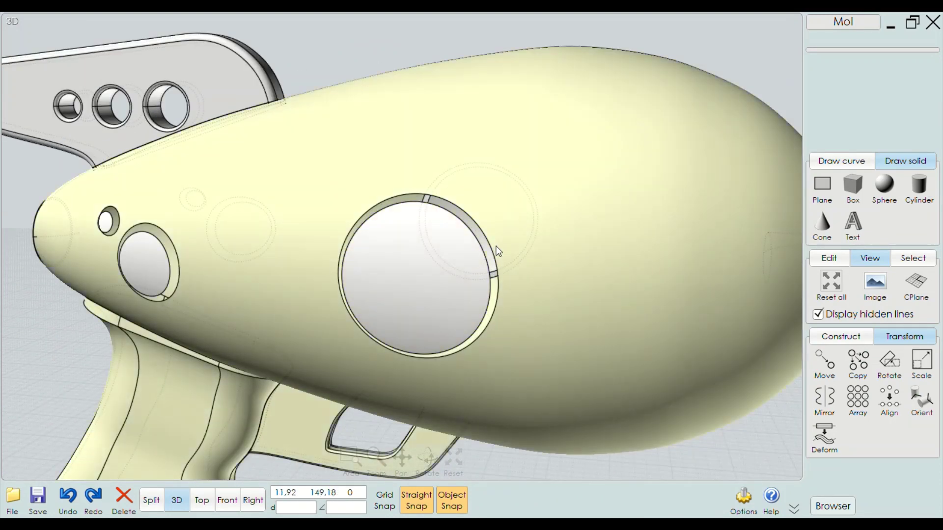
pyautogui.click(494, 249)
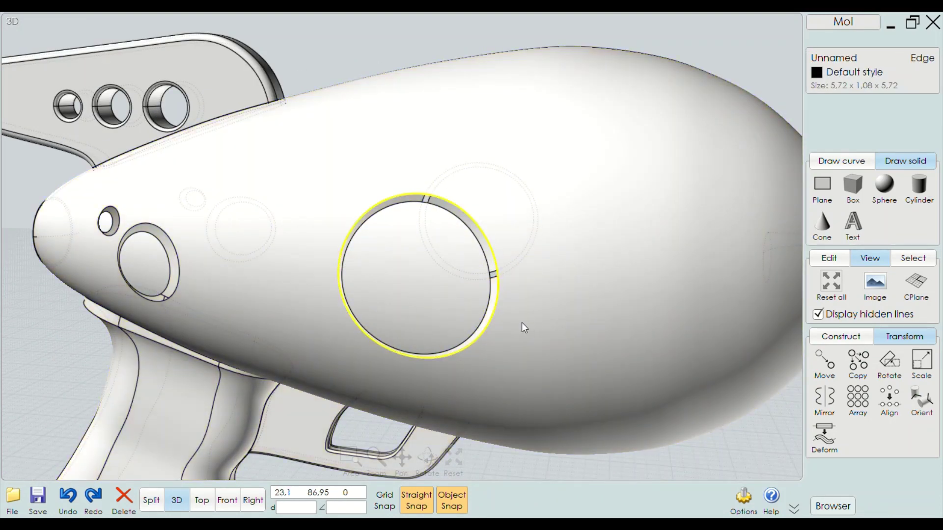
pyautogui.click(396, 236)
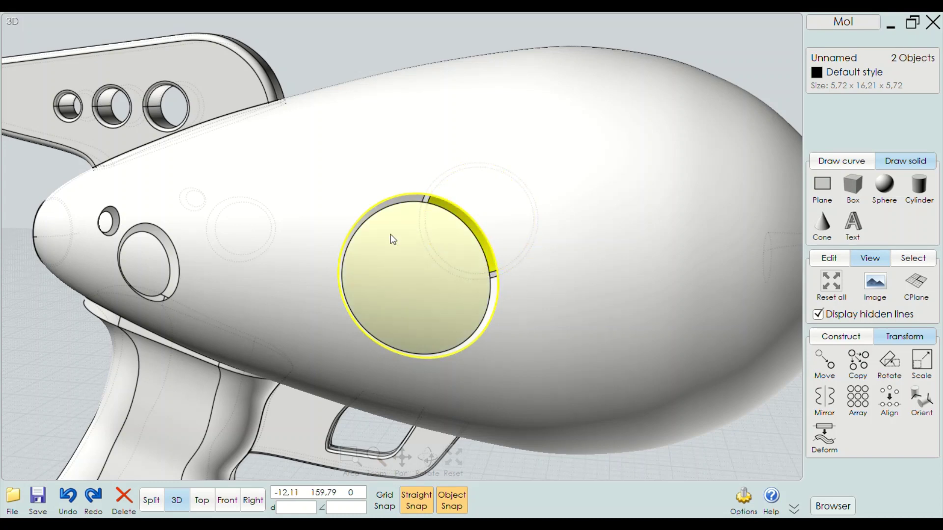
pyautogui.scroll(-5, 506, 396)
# Select the outer and inner edges of the large disc's ring opening
pyautogui.moveTo(505, 396); pyautogui.dragTo(490, 358, button='right')
pyautogui.scroll(5, 402, 272)
pyautogui.click(402, 272)
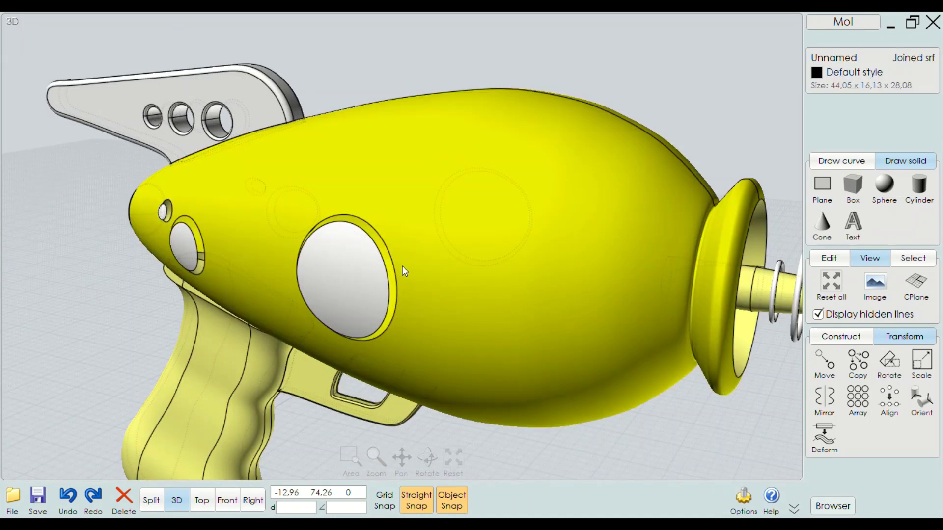
pyautogui.click(389, 279)
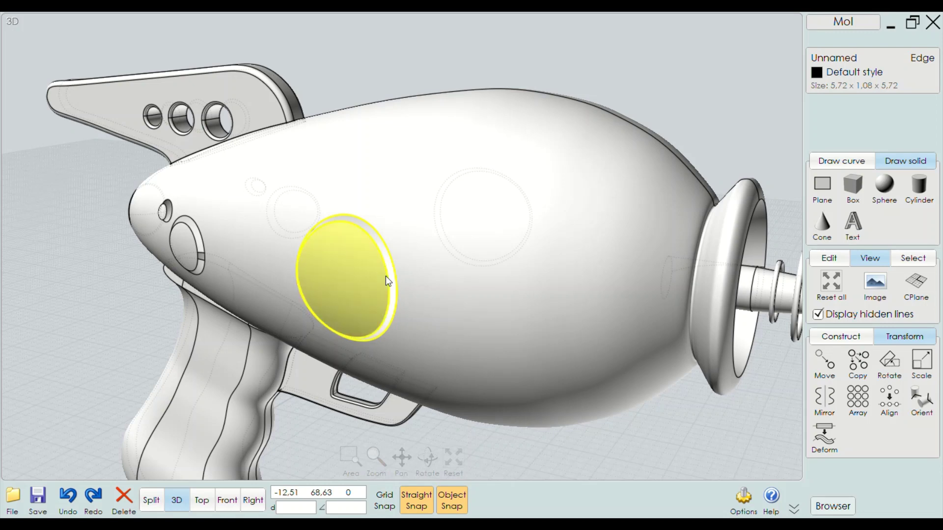
pyautogui.click(387, 277)
# Blend the two ring edges with Tangent (G1) continuity and accept it
pyautogui.click(841, 336)
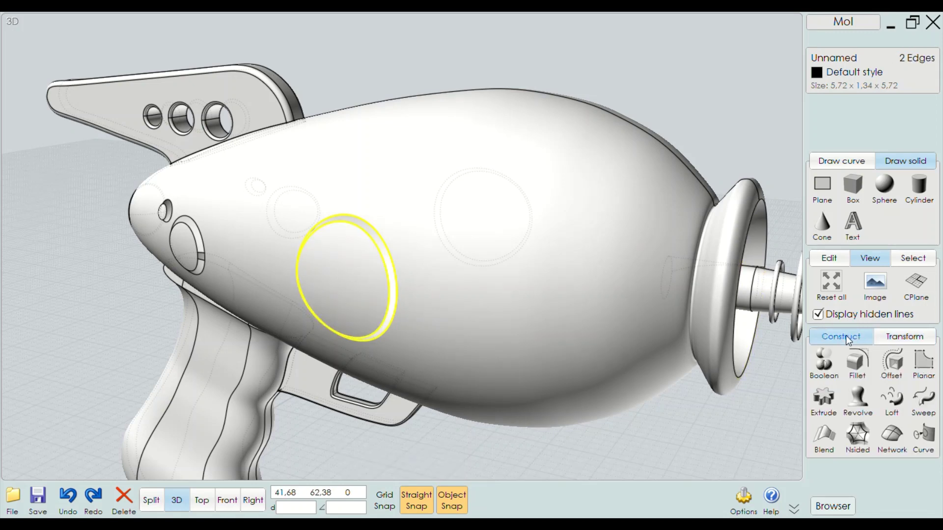
pyautogui.click(824, 428)
pyautogui.scroll(-3, 388, 334)
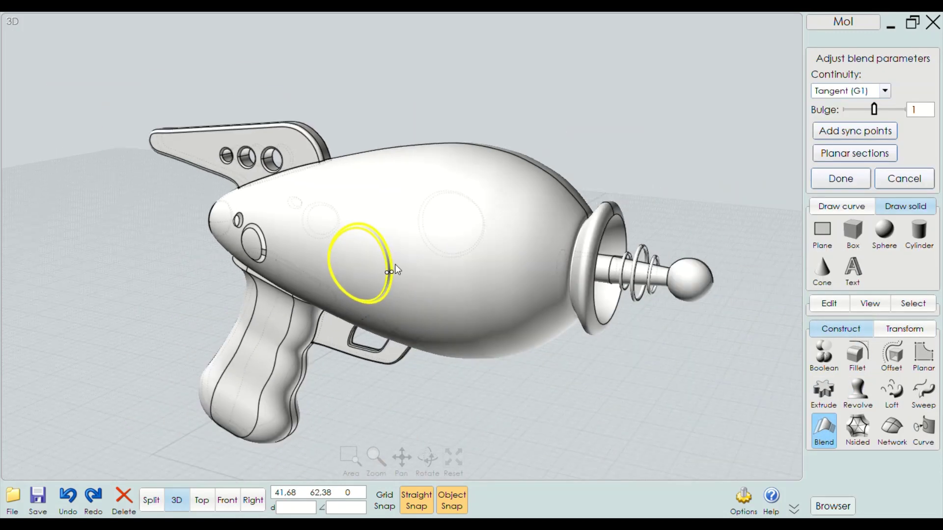
pyautogui.moveTo(395, 264); pyautogui.dragTo(393, 297, button='right')
pyautogui.scroll(5, 373, 265)
pyautogui.scroll(1, 350, 229)
pyautogui.moveTo(372, 204)
pyautogui.mouseDown(button='right')
pyautogui.moveTo(401, 231)
pyautogui.moveTo(494, 259)
pyautogui.moveTo(592, 255)
pyautogui.moveTo(467, 223)
pyautogui.moveTo(406, 244)
pyautogui.mouseUp(button='right')
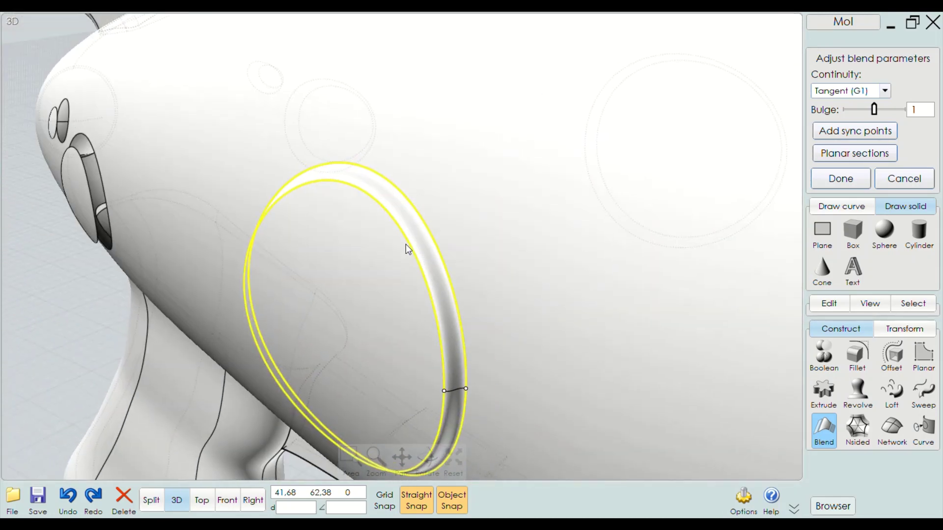
pyautogui.click(841, 178)
# Orbit back around the gun, clear the edge selection and select the gun body
pyautogui.scroll(-3, 637, 210)
pyautogui.moveTo(636, 209); pyautogui.dragTo(637, 209, button='right')
pyautogui.click(585, 334)
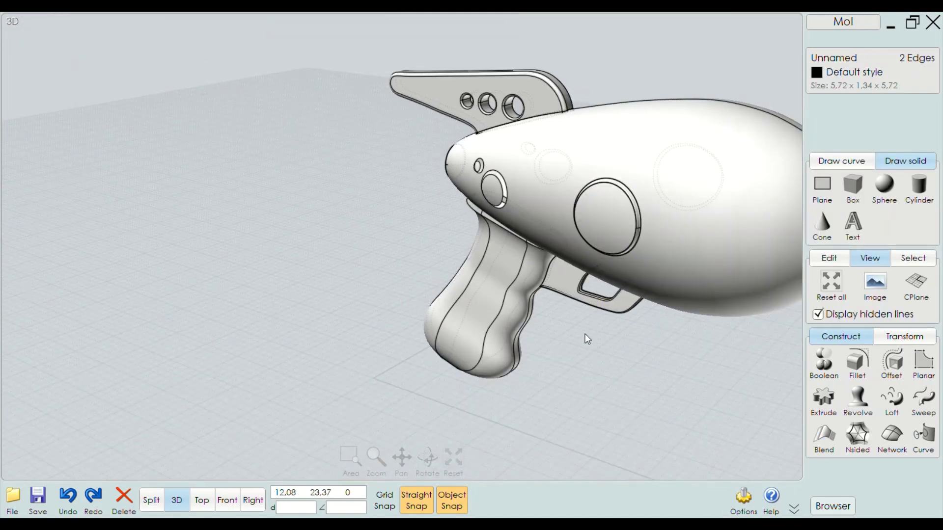
pyautogui.moveTo(585, 334); pyautogui.dragTo(703, 323, button='right')
pyautogui.scroll(4, 458, 183)
pyautogui.click(458, 183)
# Pick the small round button, its edge and the body, then clear the selection
pyautogui.scroll(3, 459, 188)
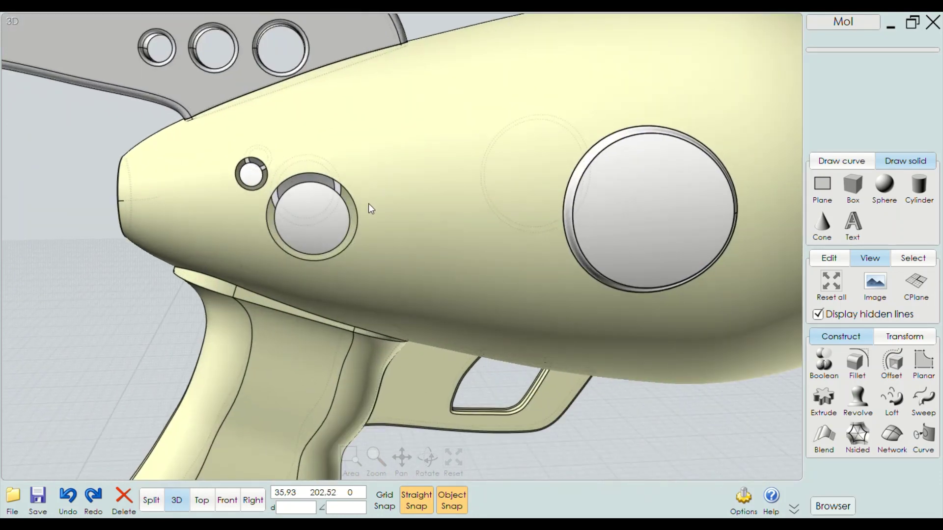
pyautogui.scroll(3, 369, 203)
pyautogui.press('Escape')
pyautogui.click(339, 221)
pyautogui.click(340, 221)
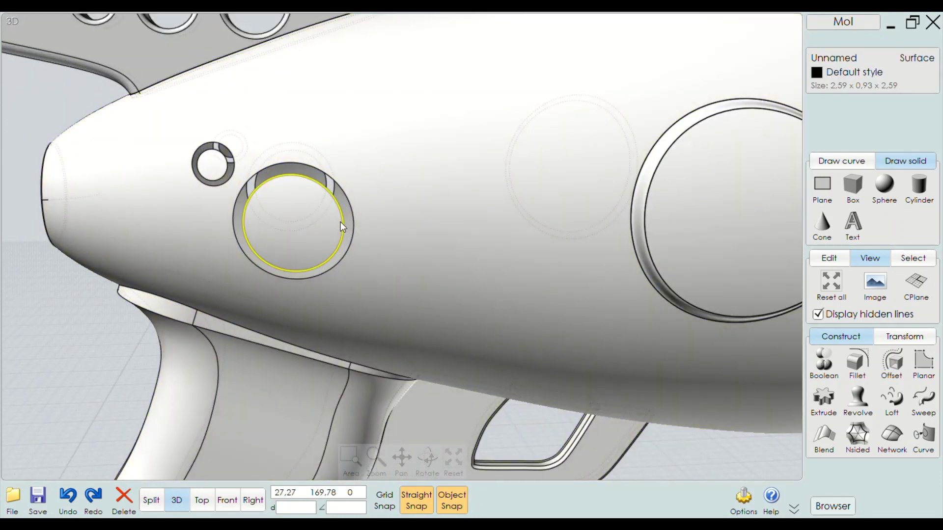
pyautogui.scroll(-2, 373, 212)
pyautogui.scroll(-2, 185, 291)
pyautogui.scroll(3, 404, 229)
pyautogui.click(403, 229)
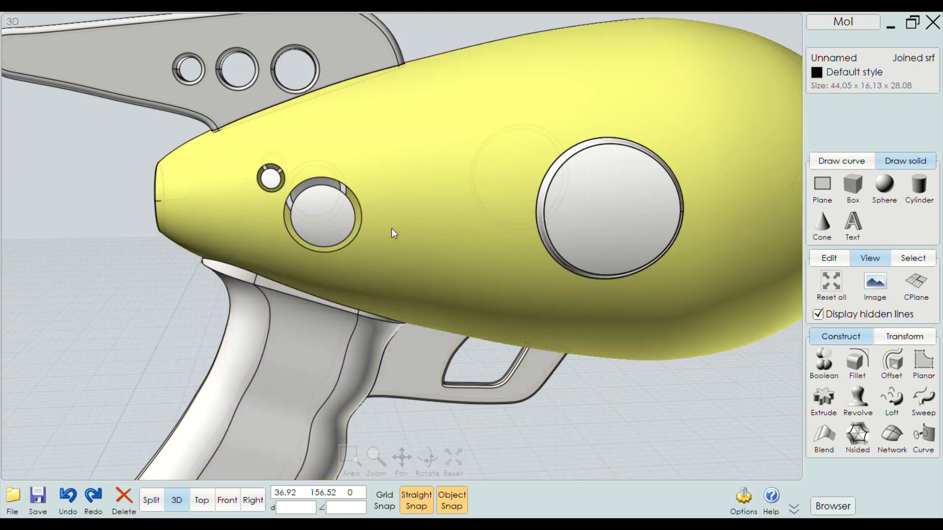
pyautogui.scroll(2, 373, 226)
pyautogui.press('Escape')
# Fill the large round hole near the nose with a tangent blend between its two circular edges
pyautogui.moveTo(355, 229)
pyautogui.mouseDown(button='right')
pyautogui.moveTo(288, 273)
pyautogui.moveTo(269, 252)
pyautogui.mouseUp(button='right')
pyautogui.click(585, 208)
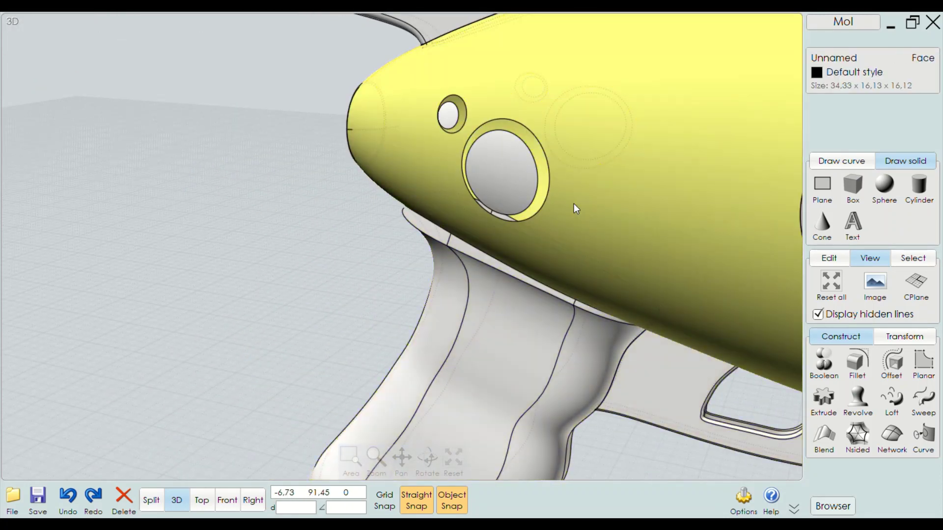
pyautogui.click(547, 198)
pyautogui.click(544, 199)
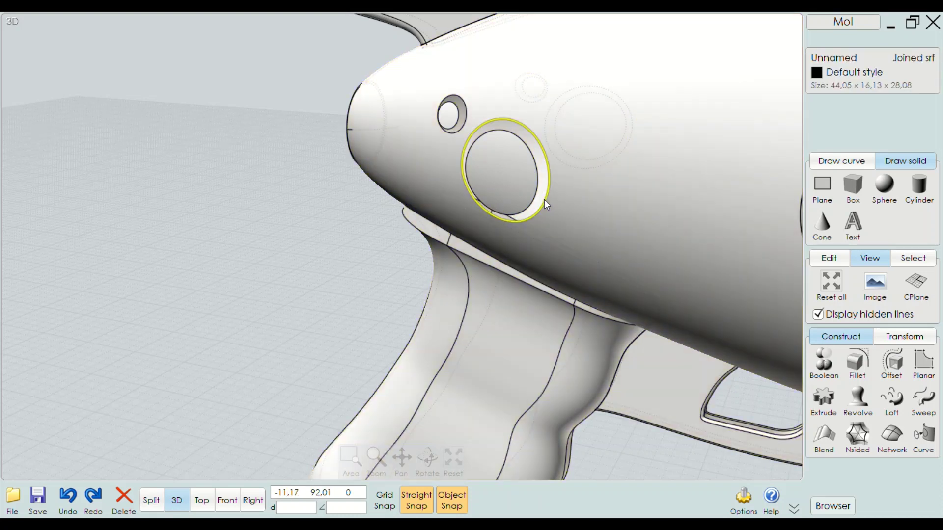
pyautogui.click(535, 198)
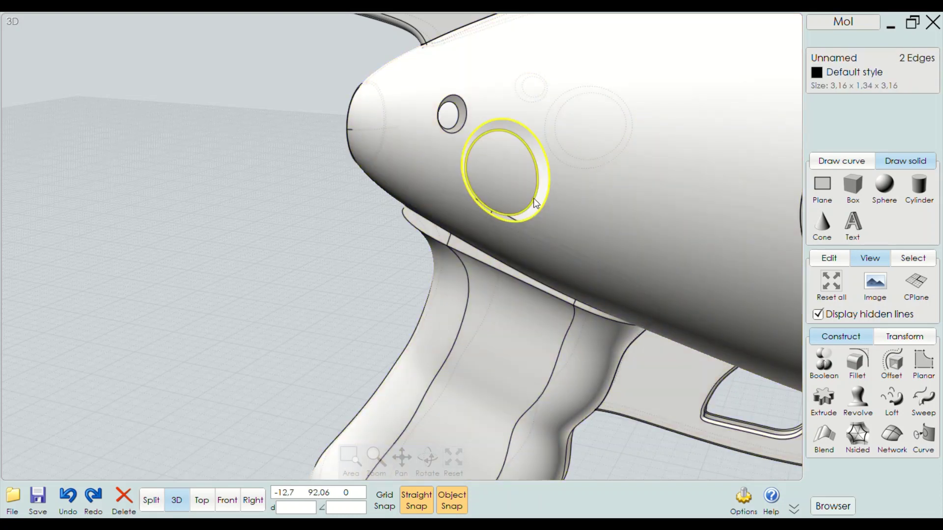
pyautogui.click(825, 435)
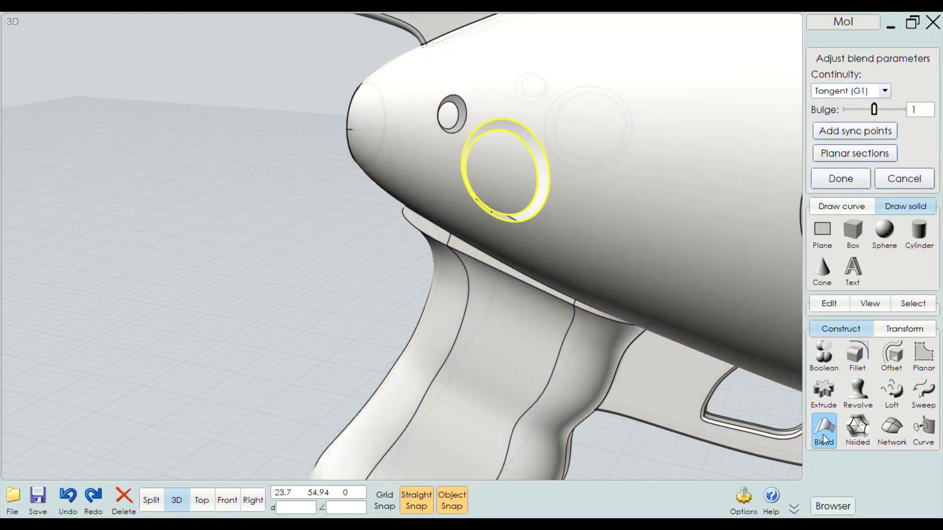
pyautogui.click(841, 180)
pyautogui.click(388, 232)
# Fill the small hole with a tangent blend between its outer and inner rim edges
pyautogui.scroll(2, 467, 132)
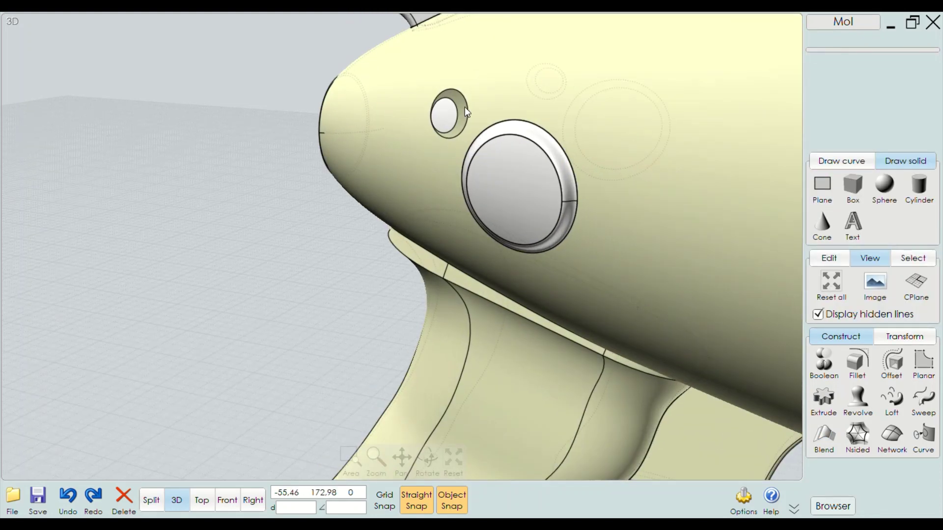
pyautogui.scroll(2, 467, 132)
pyautogui.click(452, 137)
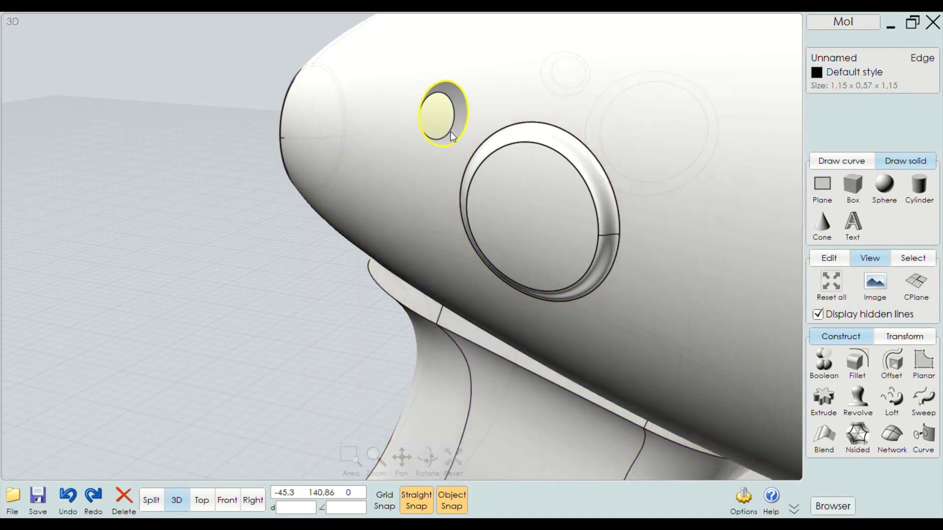
pyautogui.click(451, 136)
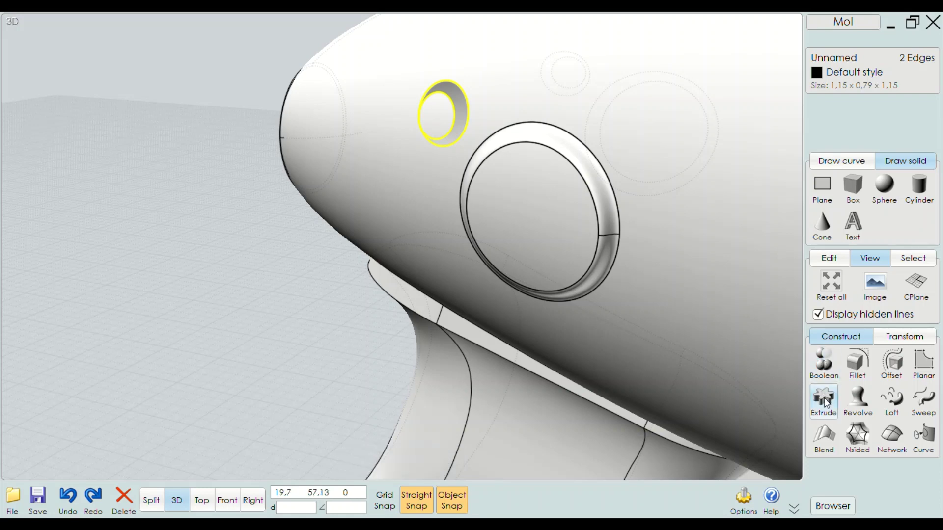
pyautogui.click(824, 435)
pyautogui.click(835, 178)
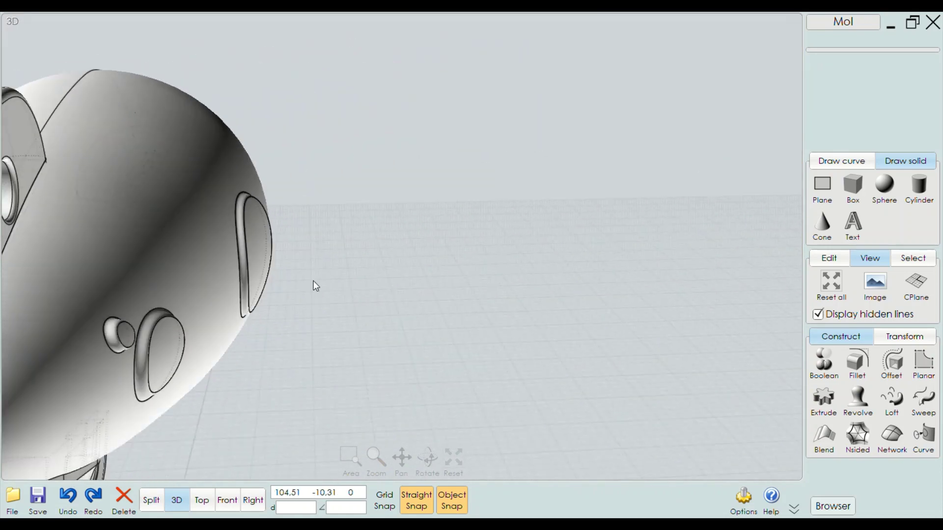
# Fill the small hole on the other side with a tangent blend between its rim edges
pyautogui.scroll(2, 209, 352)
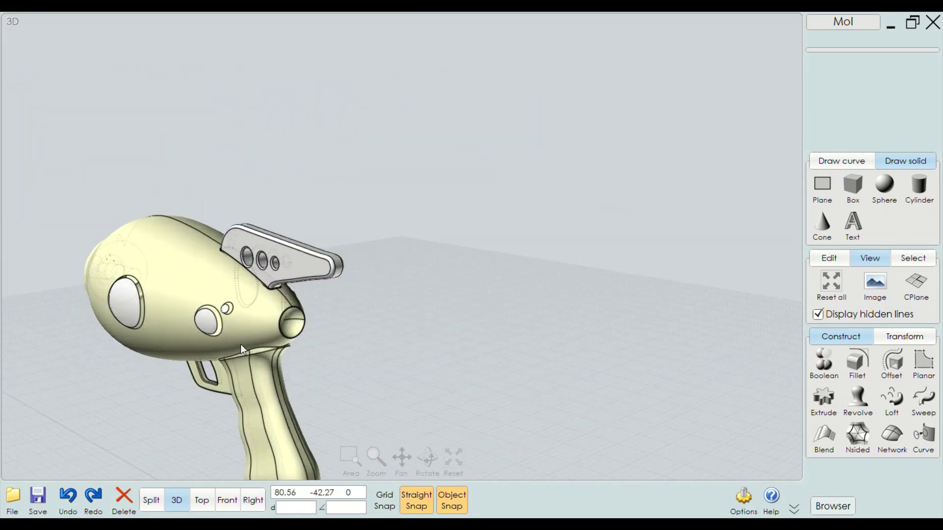
pyautogui.scroll(4, 224, 286)
pyautogui.click(285, 226)
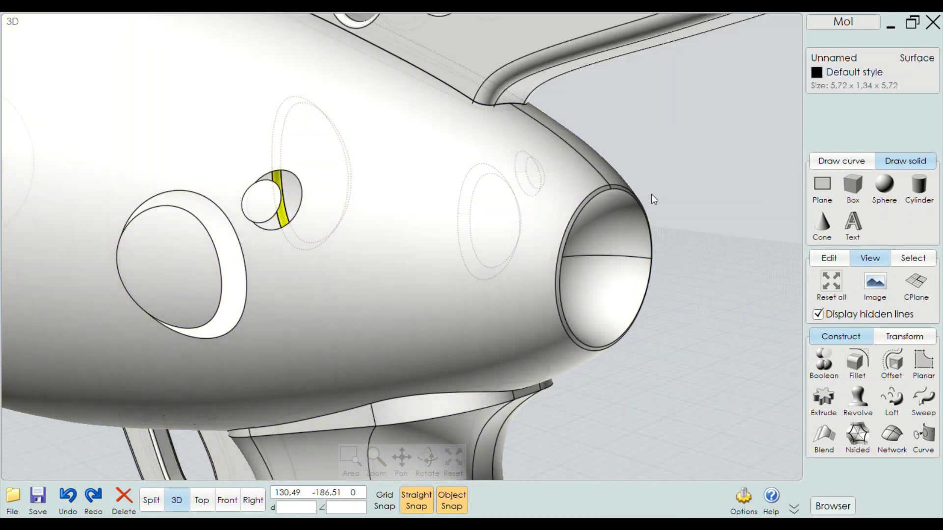
pyautogui.scroll(5, 314, 216)
pyautogui.click(203, 242)
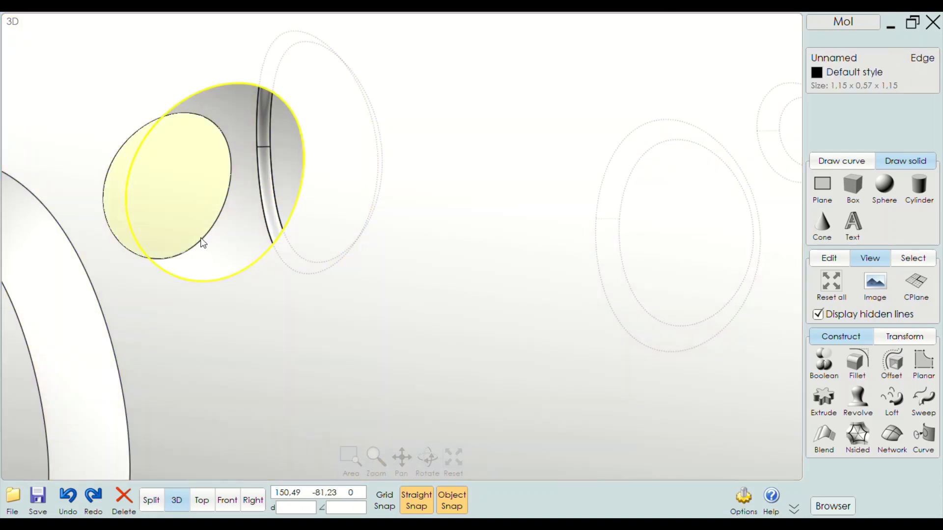
pyautogui.click(203, 242)
pyautogui.scroll(-5, 727, 366)
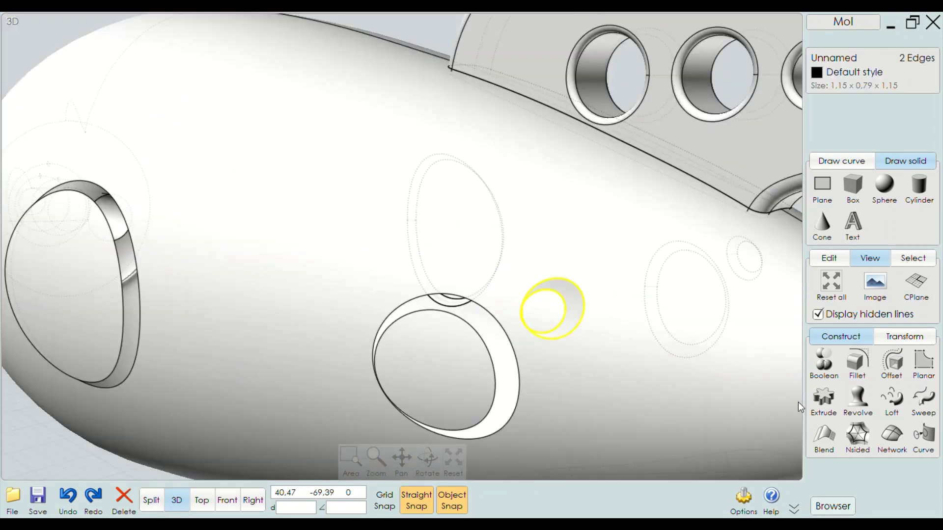
pyautogui.click(824, 435)
pyautogui.scroll(-3, 441, 276)
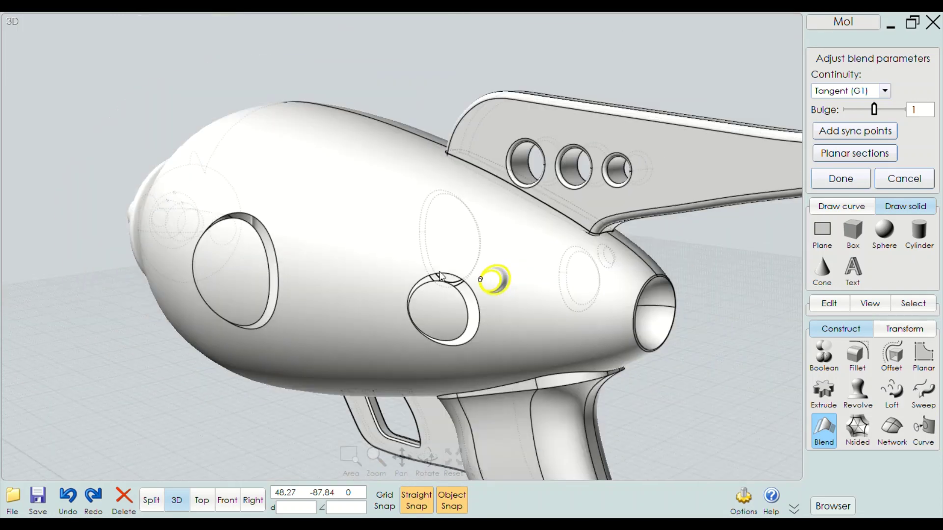
pyautogui.click(835, 180)
# Orbit around the body and cancel an accidentally started Box command
pyautogui.moveTo(744, 280); pyautogui.dragTo(371, 326, button='right')
pyautogui.scroll(5, 371, 326)
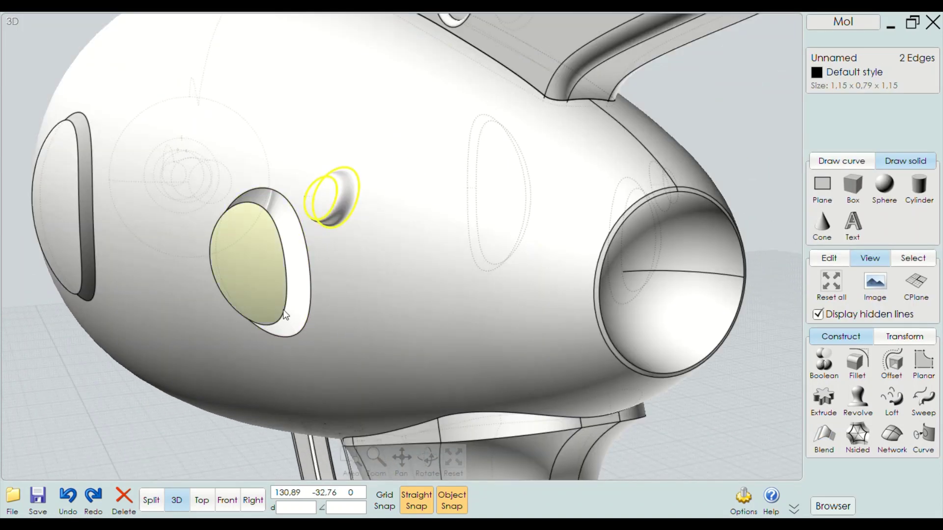
pyautogui.click(285, 311)
pyautogui.click(848, 184)
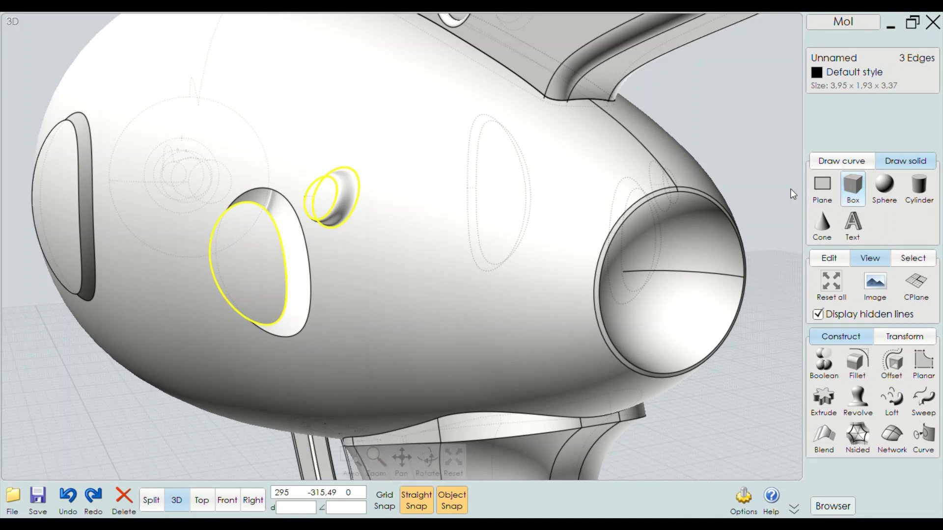
pyautogui.click(881, 78)
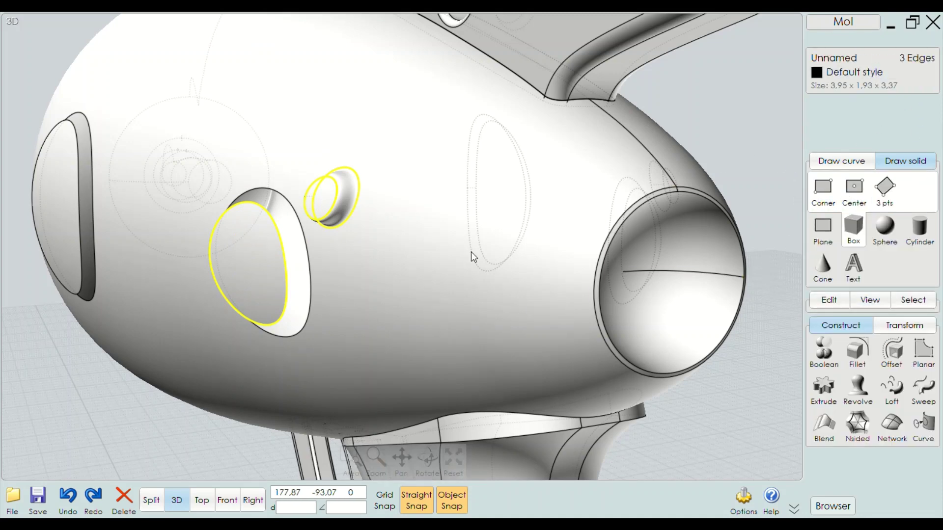
# Fill the large round hole with a blend between its outer and inner edges
pyautogui.click(347, 287)
pyautogui.click(310, 298)
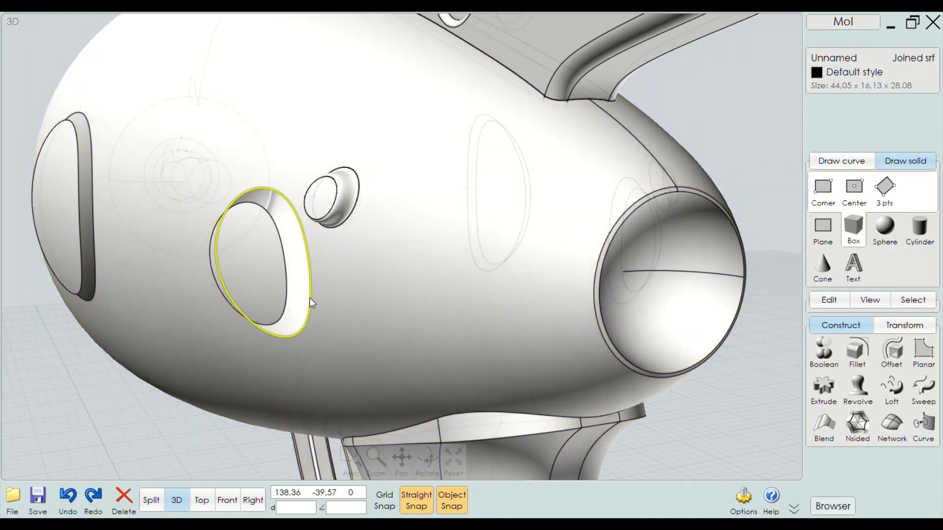
pyautogui.click(285, 300)
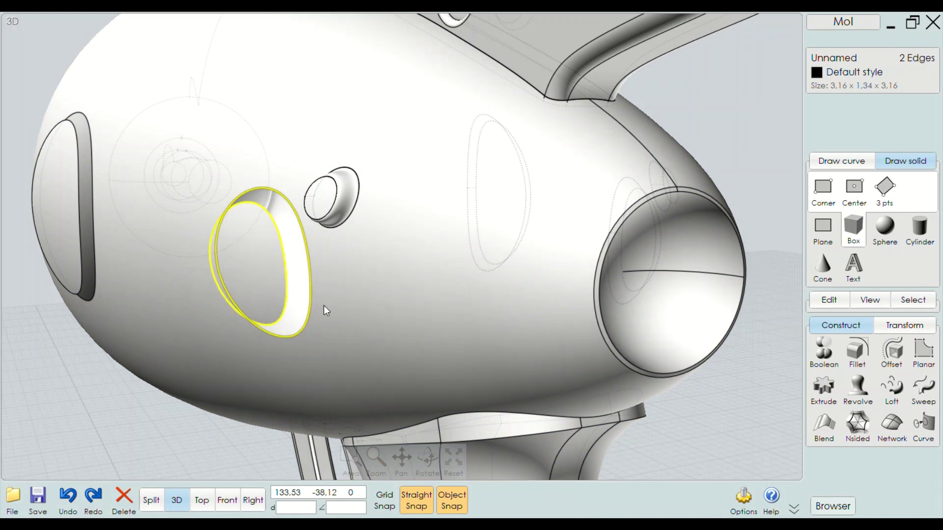
pyautogui.click(816, 423)
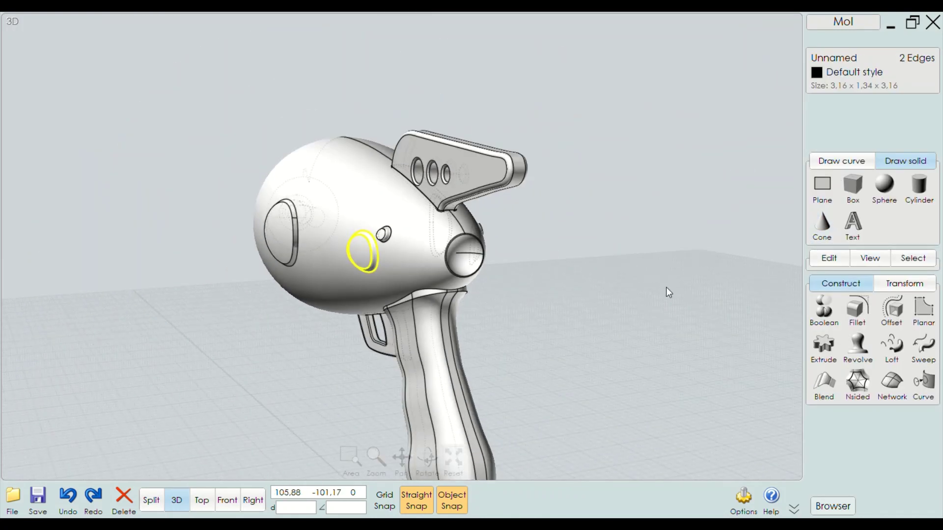
pyautogui.click(219, 347)
# Fill the oval hole with a tangent blend between its outer and inner edges
pyautogui.click(294, 288)
pyautogui.scroll(3, 295, 287)
pyautogui.scroll(3, 308, 278)
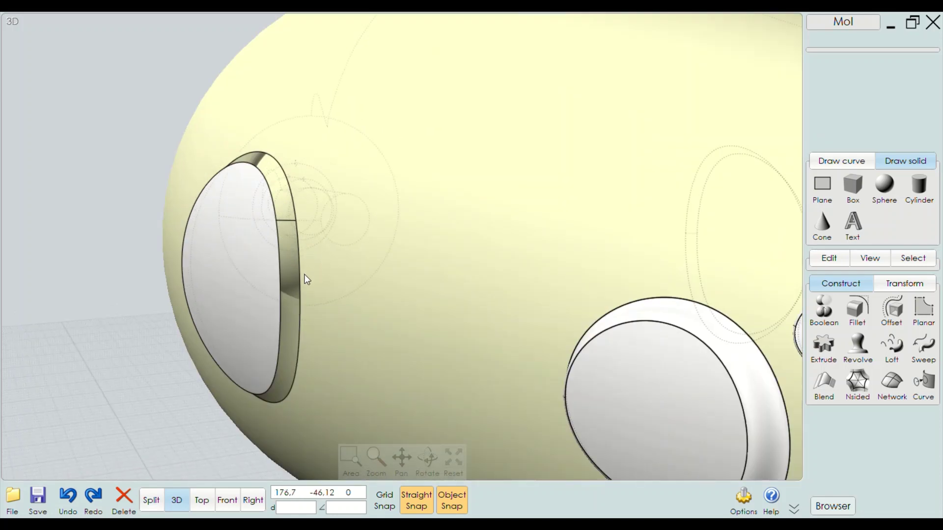
pyautogui.scroll(3, 301, 284)
pyautogui.click(300, 284)
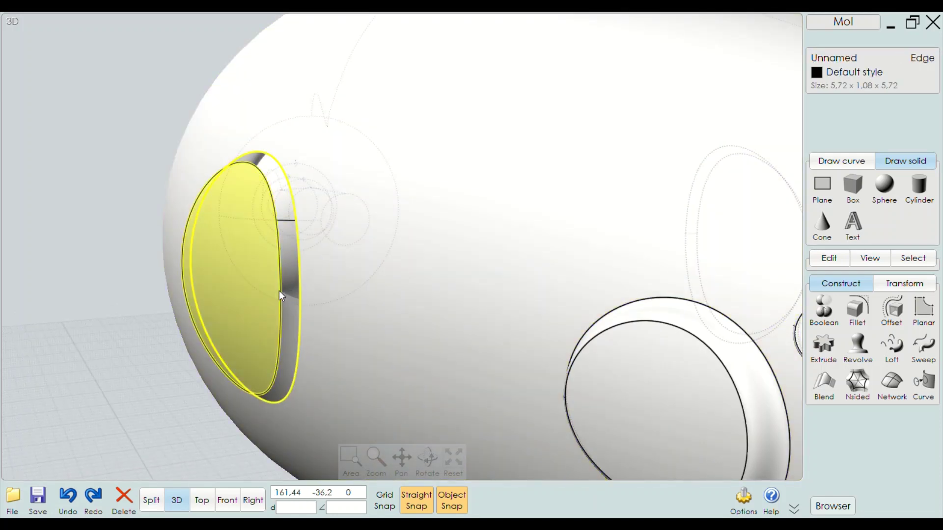
pyautogui.click(283, 296)
pyautogui.click(826, 383)
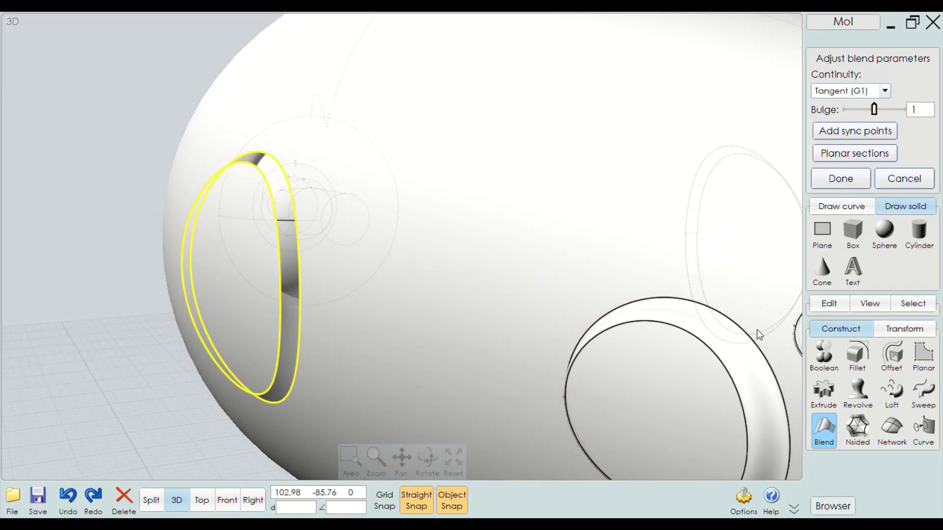
pyautogui.click(377, 457)
pyautogui.click(845, 170)
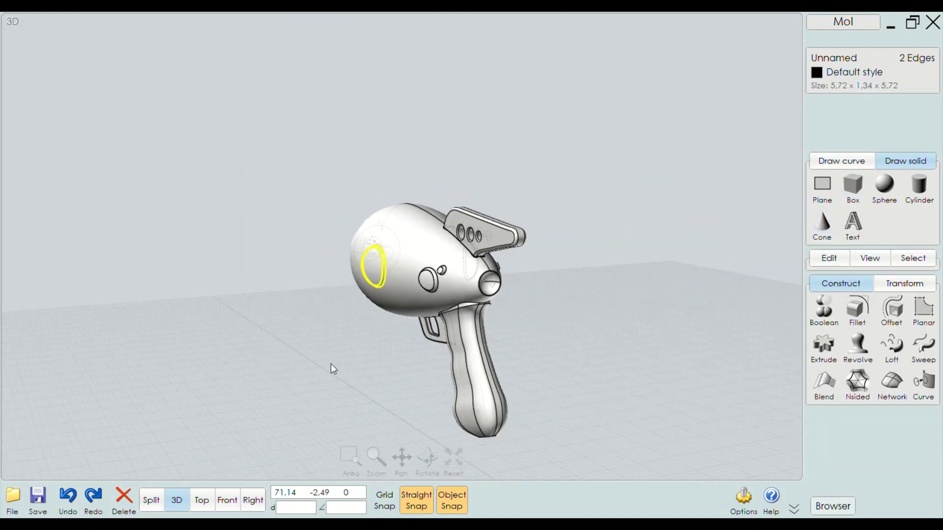
pyautogui.click(320, 356)
pyautogui.moveTo(320, 357); pyautogui.dragTo(724, 354, button='right')
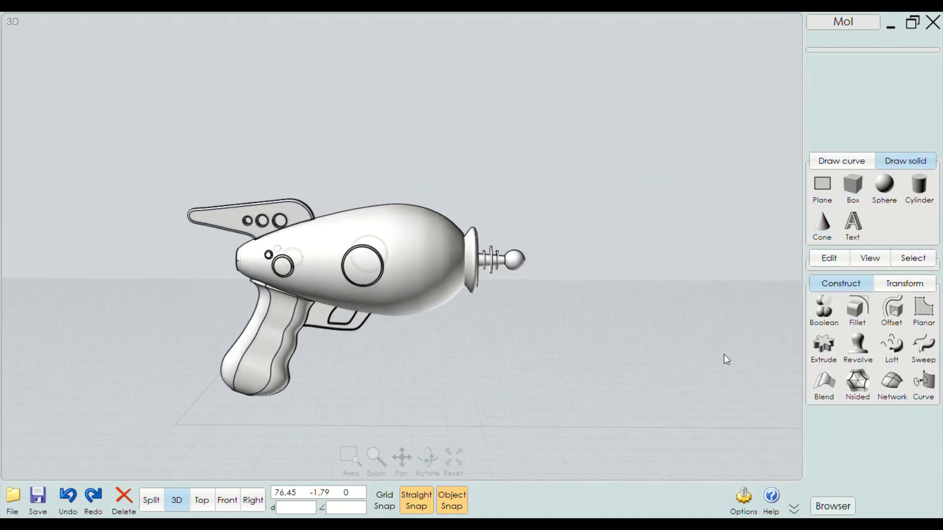
pyautogui.click(225, 499)
pyautogui.scroll(-1, 383, 307)
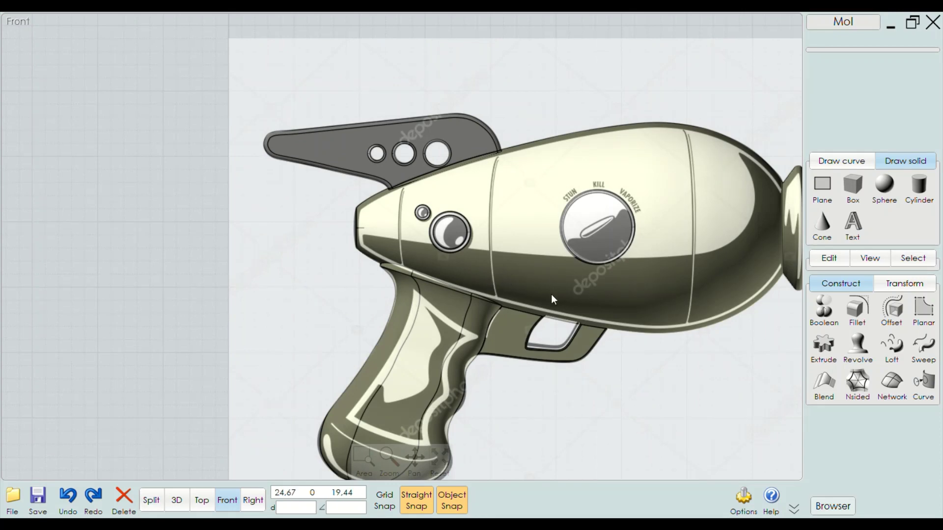
pyautogui.scroll(-2, 556, 326)
pyautogui.scroll(2, 679, 281)
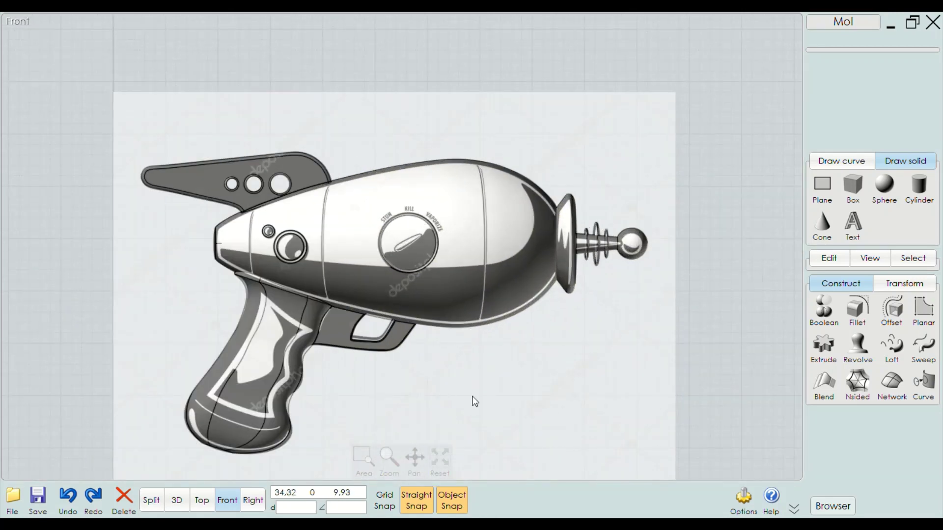
pyautogui.click(184, 509)
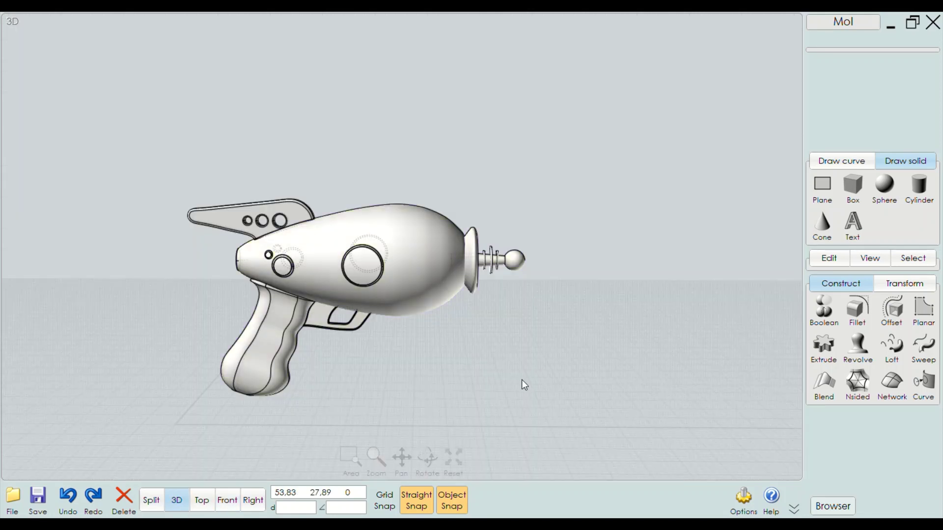
pyautogui.moveTo(525, 384)
pyautogui.mouseDown(button='right')
pyautogui.moveTo(495, 392)
pyautogui.moveTo(389, 353)
pyautogui.mouseUp(button='right')
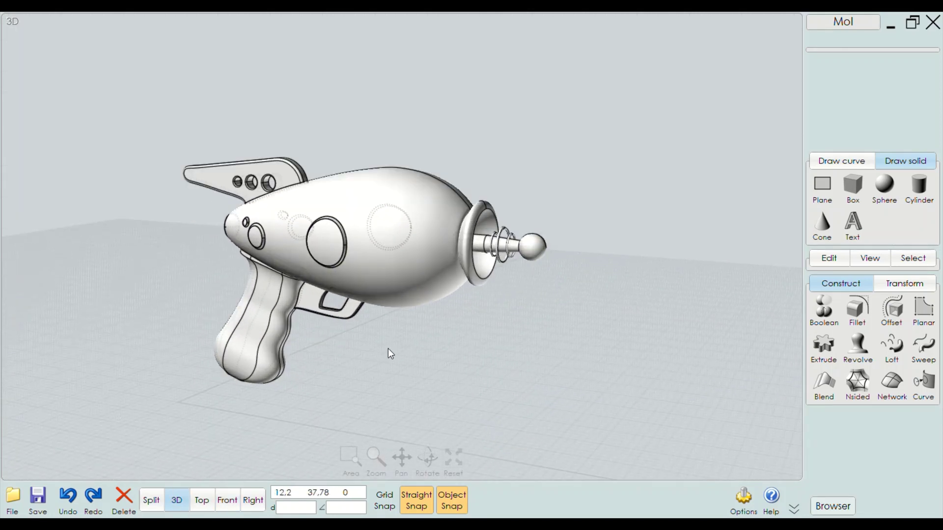
# Zoom in on the trigger guard slot, leaving the gun body deselected
pyautogui.scroll(3, 364, 331)
pyautogui.click(343, 326)
pyautogui.scroll(2, 442, 284)
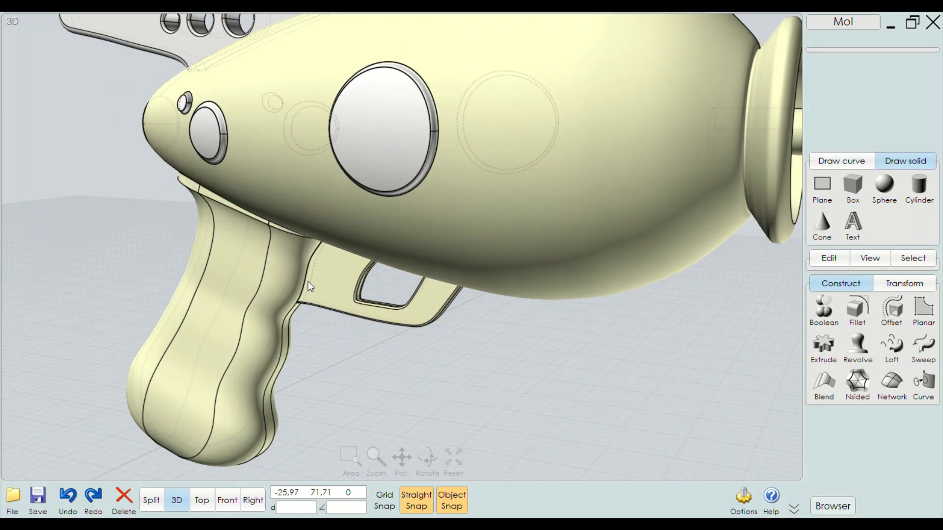
pyautogui.scroll(2, 373, 294)
pyautogui.click(406, 288)
pyautogui.scroll(2, 407, 288)
pyautogui.scroll(2, 422, 280)
pyautogui.scroll(-4, 428, 278)
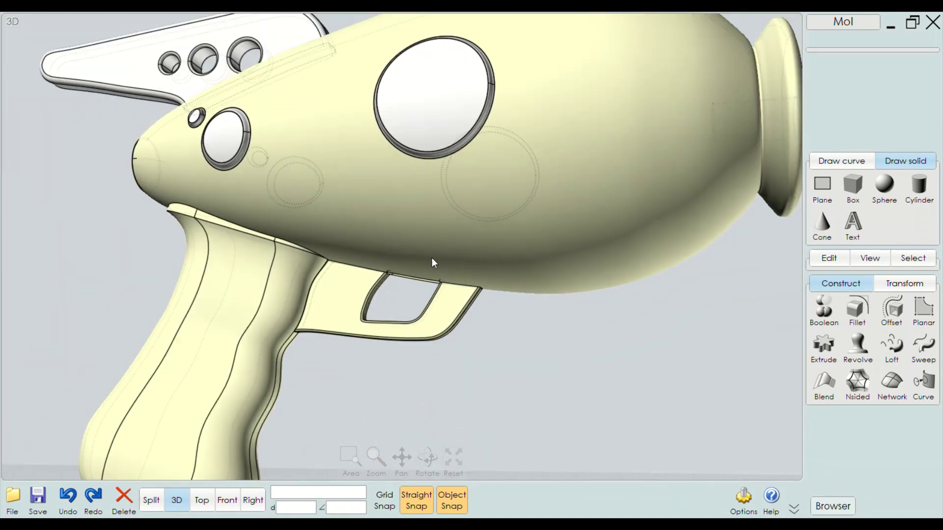
pyautogui.scroll(3, 401, 295)
pyautogui.scroll(2, 419, 274)
pyautogui.scroll(1, 446, 241)
pyautogui.click(437, 250)
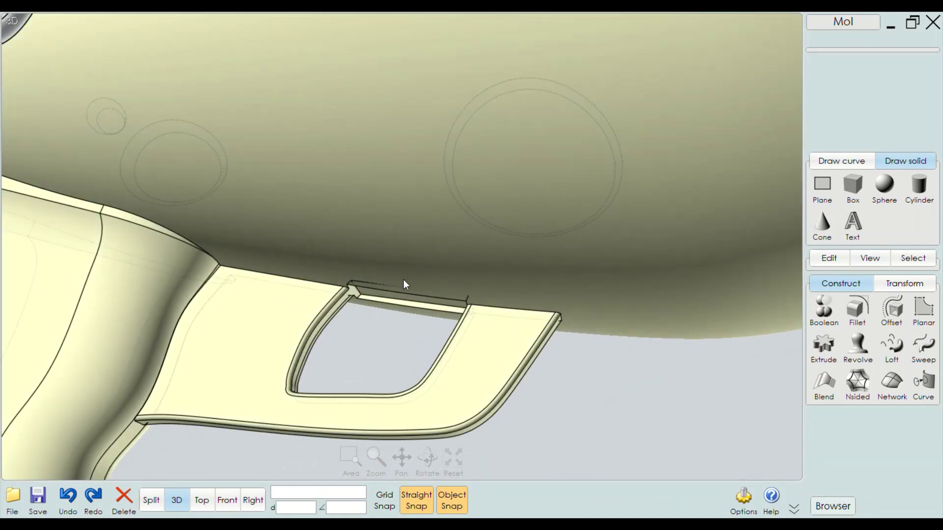
pyautogui.scroll(2, 406, 282)
pyautogui.scroll(1, 409, 290)
pyautogui.click(408, 290)
pyautogui.click(399, 309)
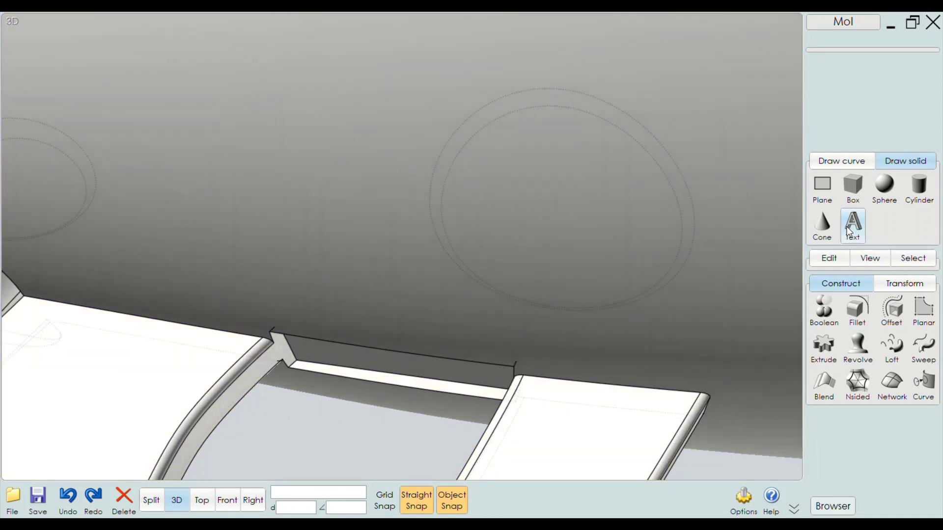
# Start a Box, cancel the corner mode and switch to the 3 pts option
pyautogui.click(859, 187)
pyautogui.scroll(1, 368, 391)
pyautogui.click(336, 368)
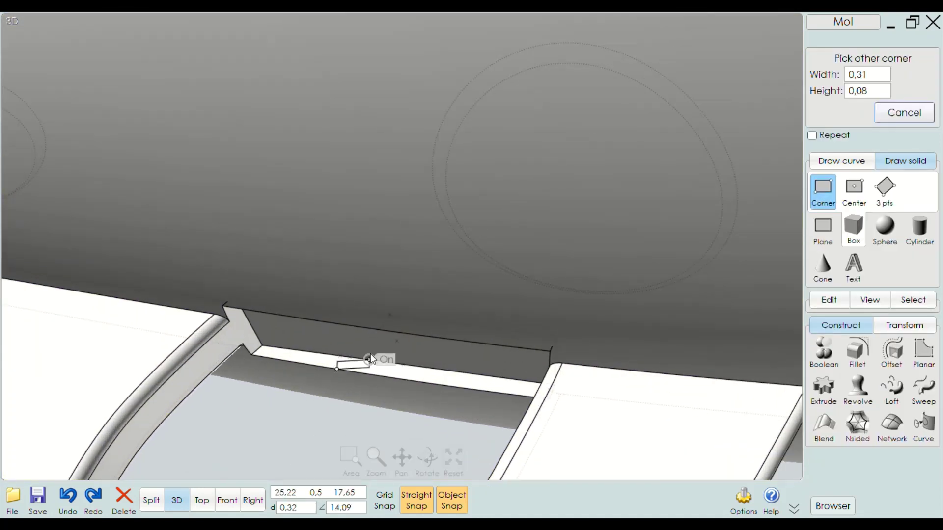
pyautogui.press('Escape')
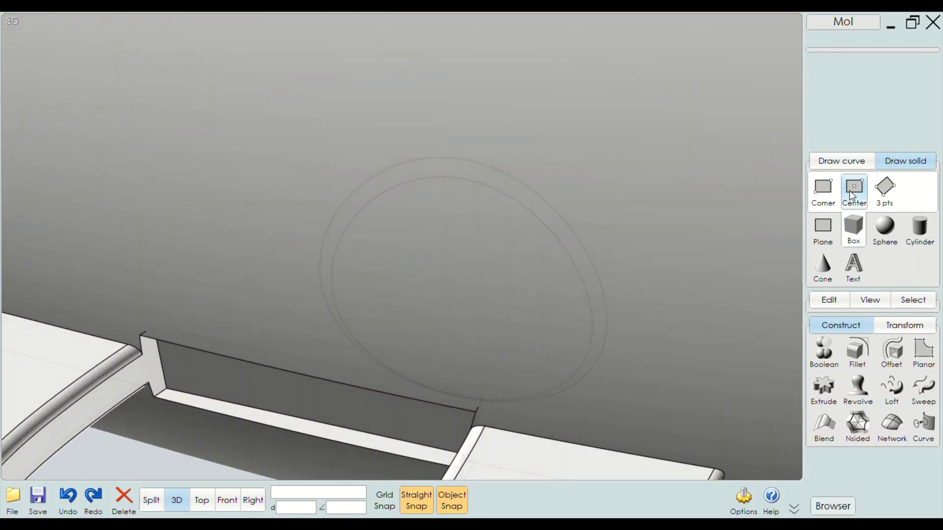
pyautogui.click(854, 190)
pyautogui.click(885, 189)
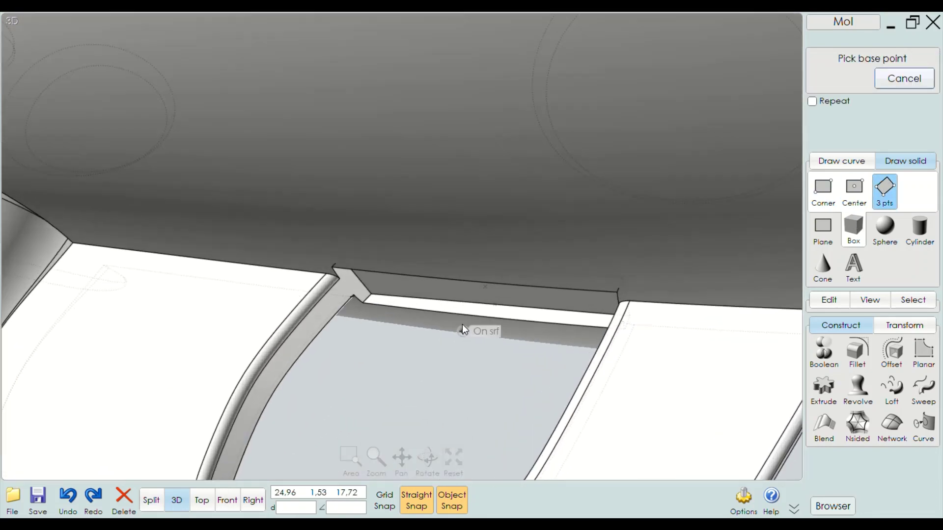
# Pick the box's base, width and height points inside the trigger slot
pyautogui.click(434, 297)
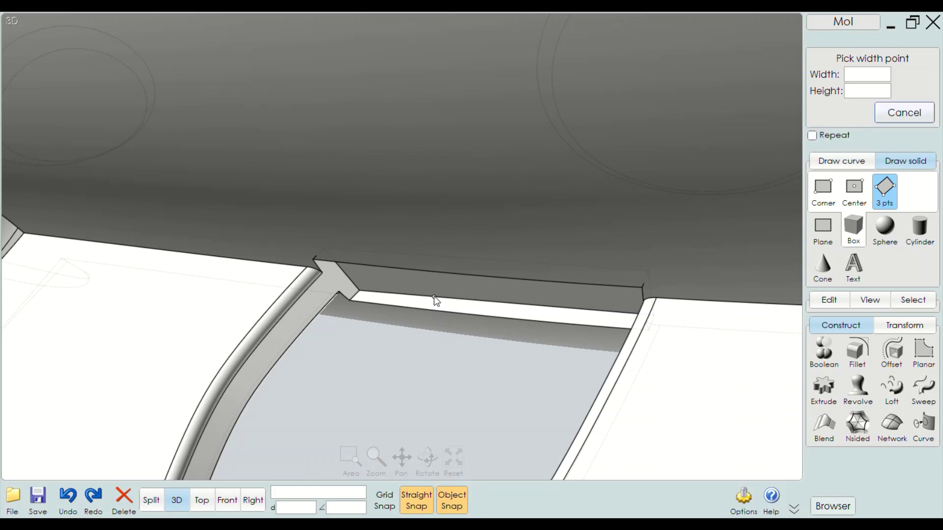
pyautogui.click(499, 301)
pyautogui.moveTo(482, 272)
pyautogui.mouseDown(button='right')
pyautogui.moveTo(446, 241)
pyautogui.moveTo(570, 291)
pyautogui.moveTo(541, 312)
pyautogui.moveTo(647, 343)
pyautogui.moveTo(645, 289)
pyautogui.mouseUp(button='right')
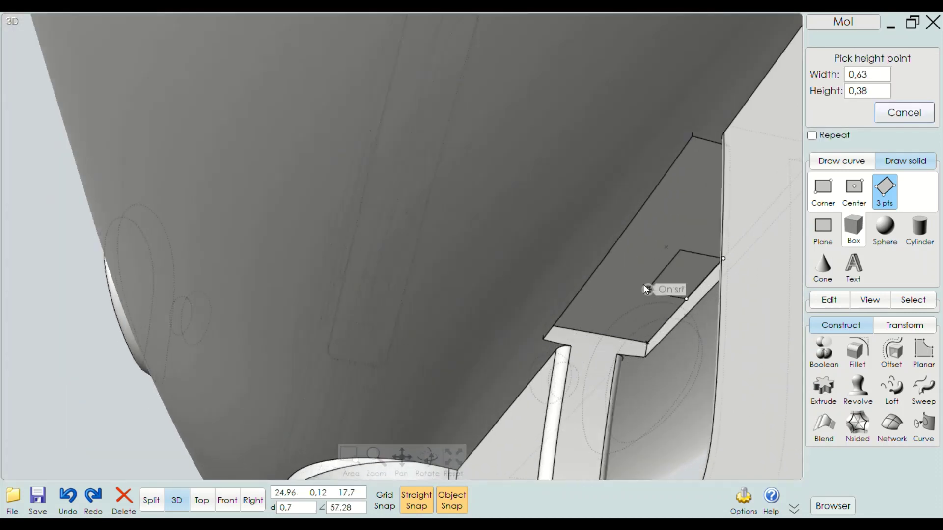
pyautogui.moveTo(622, 256); pyautogui.dragTo(580, 249, button='right')
pyautogui.moveTo(658, 291)
pyautogui.mouseDown(button='right')
pyautogui.moveTo(357, 346)
pyautogui.moveTo(518, 312)
pyautogui.moveTo(716, 306)
pyautogui.moveTo(662, 301)
pyautogui.moveTo(563, 318)
pyautogui.moveTo(486, 357)
pyautogui.mouseUp(button='right')
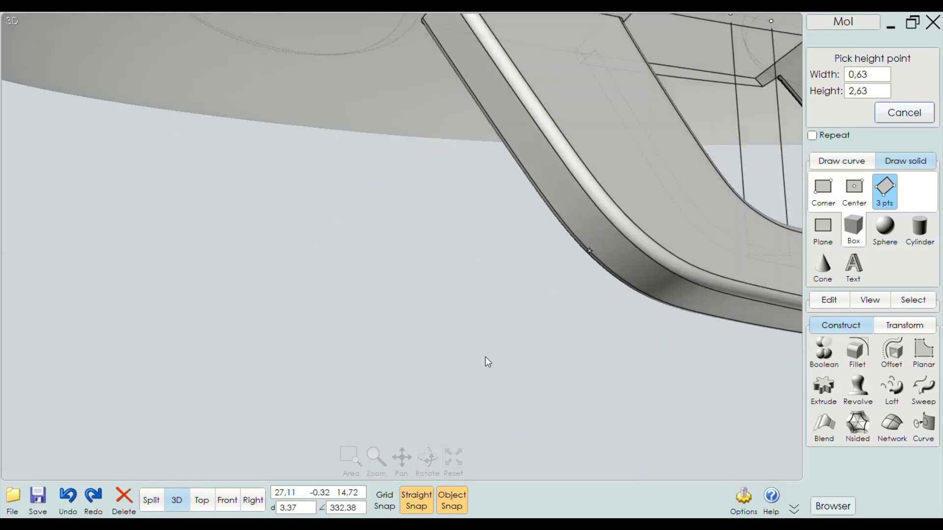
pyautogui.scroll(-1, 604, 134)
pyautogui.scroll(1, 653, 91)
pyautogui.scroll(1, 653, 88)
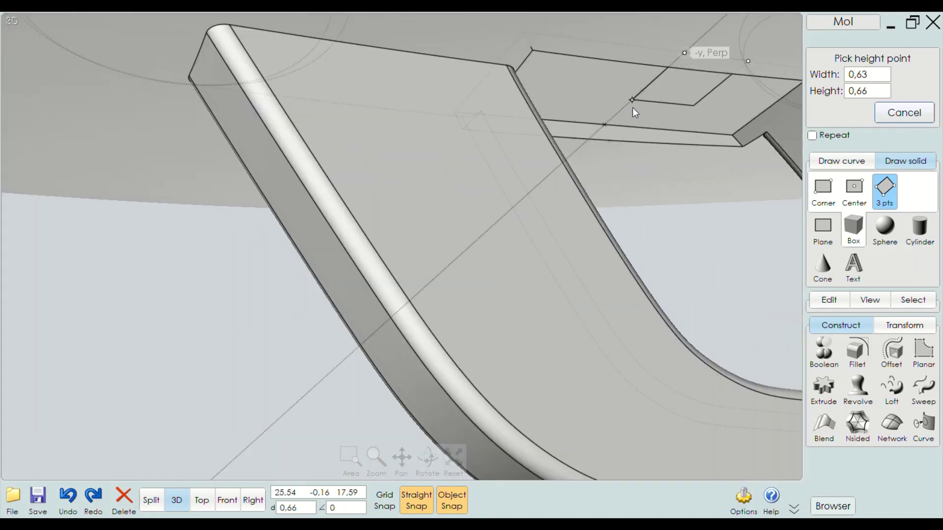
pyautogui.click(621, 126)
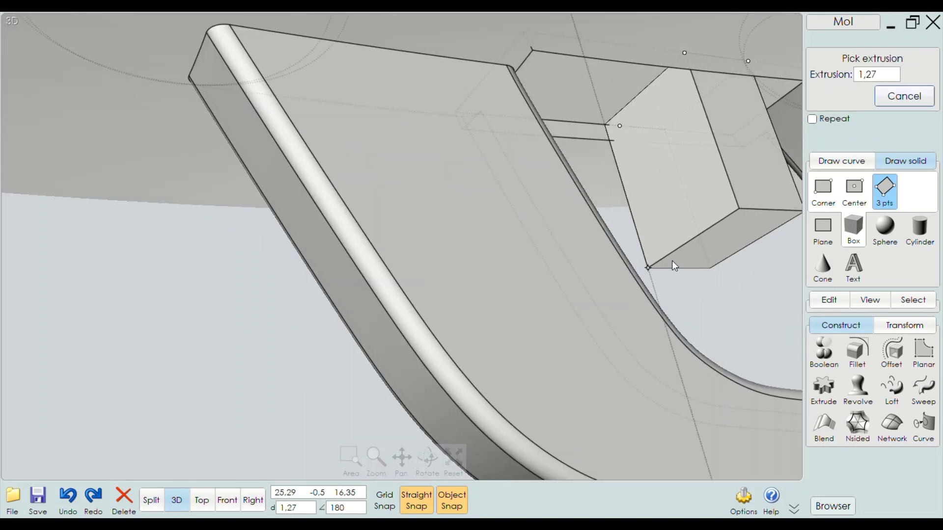
pyautogui.click(227, 501)
pyautogui.scroll(3, 384, 324)
# Finish the test box extrusion, then tilt it and shift it up-left within the trigger slot
pyautogui.scroll(2, 365, 350)
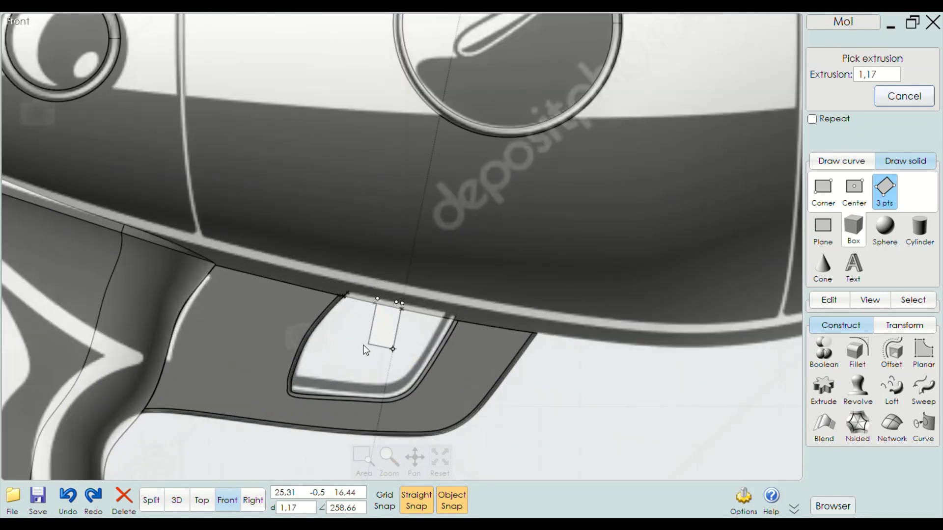
pyautogui.click(347, 363)
pyautogui.scroll(-3, 388, 287)
pyautogui.scroll(4, 398, 290)
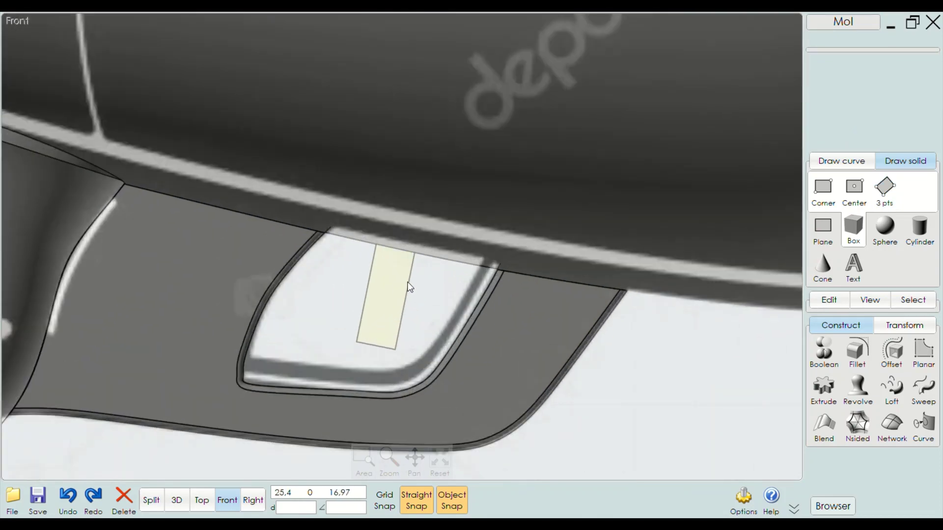
pyautogui.scroll(-3, 429, 281)
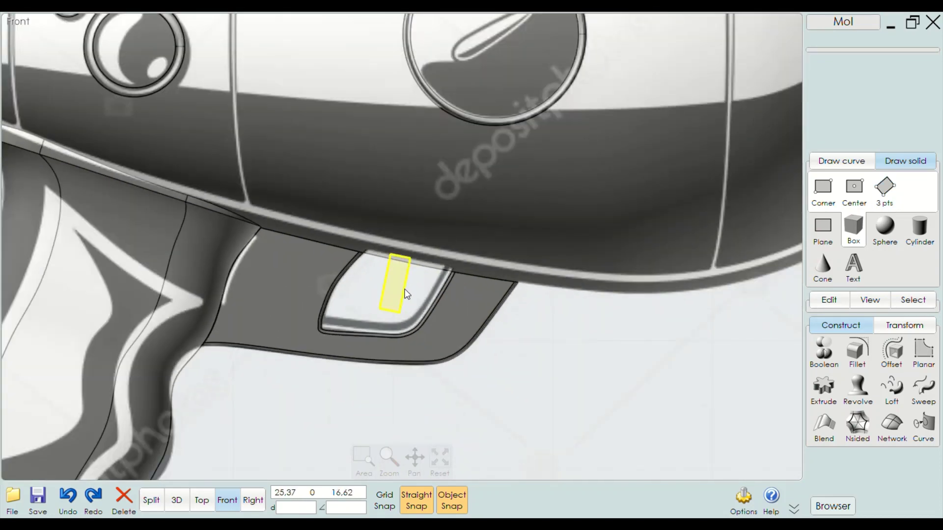
pyautogui.click(396, 280)
pyautogui.scroll(2, 404, 244)
pyautogui.moveTo(379, 261); pyautogui.dragTo(427, 280)
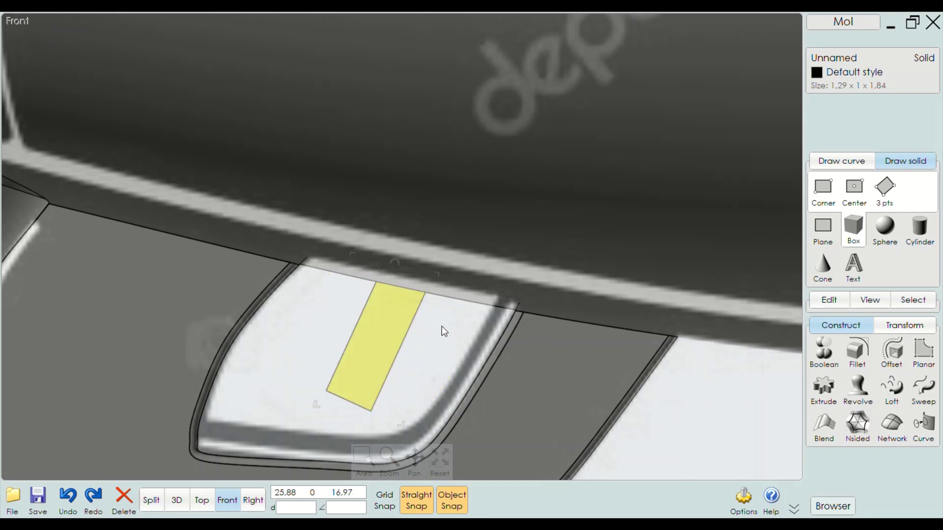
pyautogui.moveTo(417, 311); pyautogui.dragTo(385, 313)
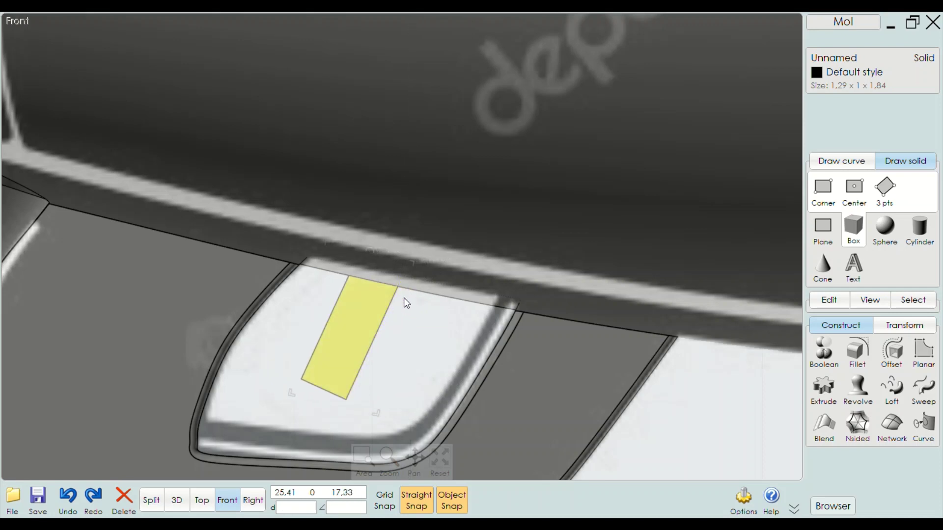
# Bring up the editing commands while zooming in on the tilted box
pyautogui.scroll(2, 309, 341)
pyautogui.scroll(-2, 385, 323)
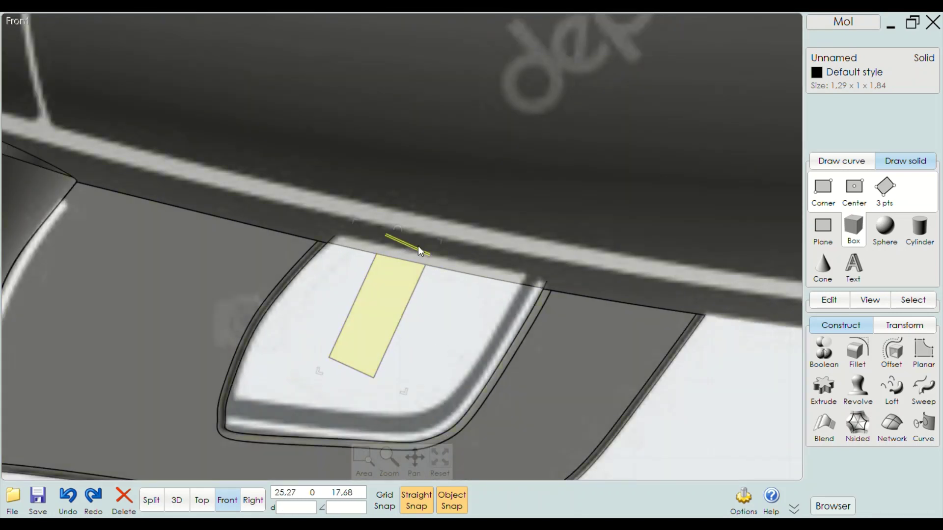
pyautogui.scroll(-2, 411, 226)
pyautogui.scroll(2, 376, 325)
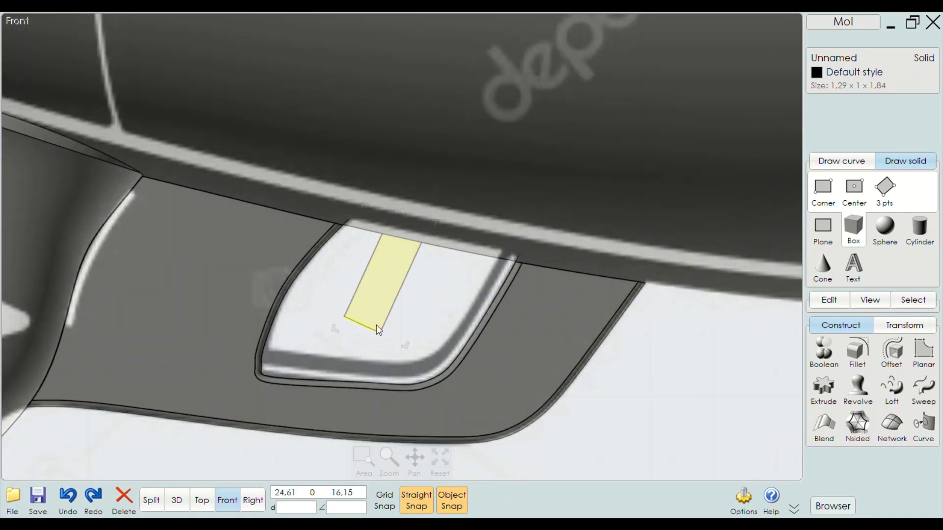
pyautogui.scroll(2, 376, 325)
pyautogui.click(827, 300)
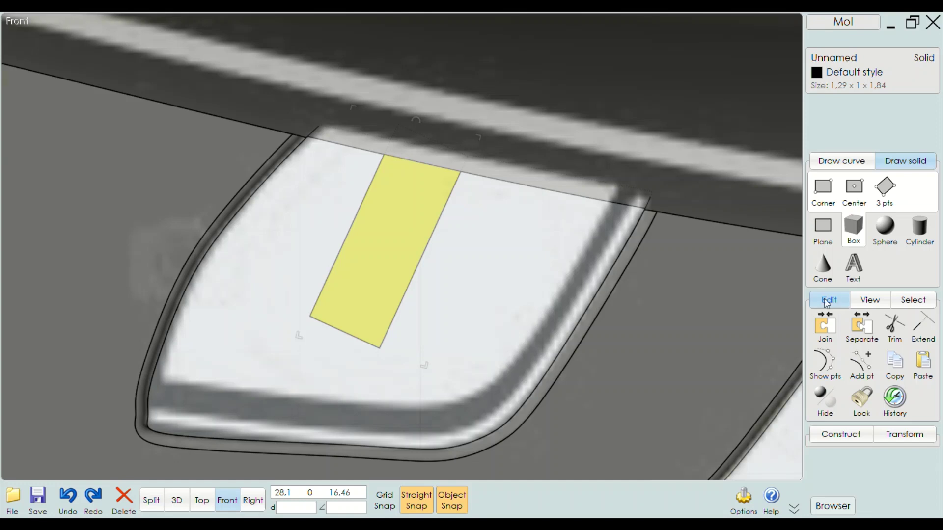
pyautogui.scroll(-2, 385, 269)
pyautogui.scroll(3, 386, 295)
pyautogui.scroll(-2, 347, 225)
pyautogui.scroll(-2, 378, 267)
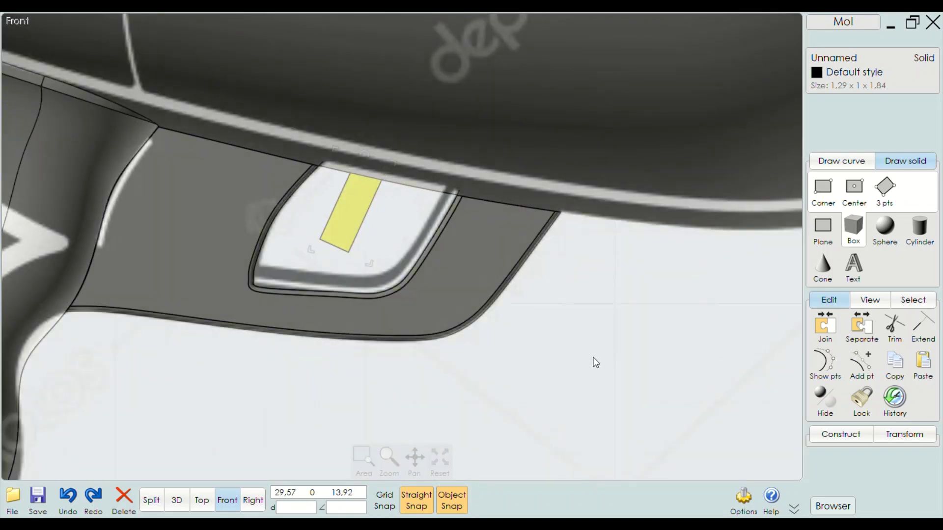
pyautogui.scroll(1, 328, 252)
pyautogui.scroll(1, 308, 200)
# Return to the 3D view, reselect the test box and delete it
pyautogui.click(307, 202)
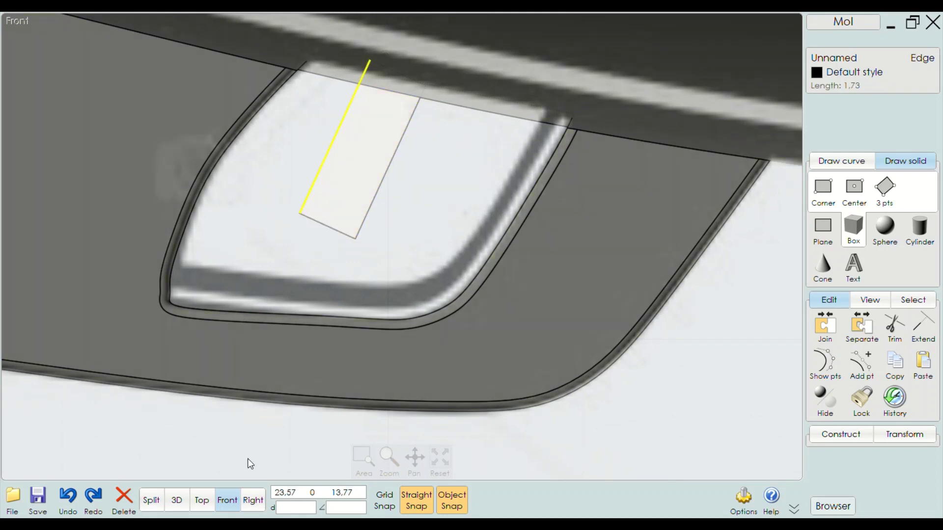
pyautogui.click(177, 500)
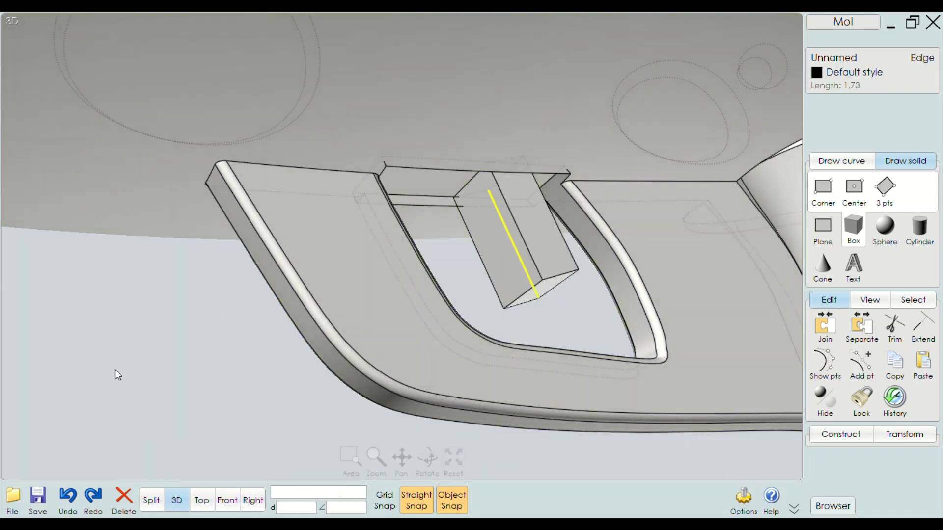
pyautogui.click(115, 374)
pyautogui.moveTo(115, 375)
pyautogui.mouseDown(button='right')
pyautogui.moveTo(205, 371)
pyautogui.moveTo(311, 310)
pyautogui.moveTo(267, 348)
pyautogui.moveTo(357, 344)
pyautogui.moveTo(400, 366)
pyautogui.moveTo(316, 373)
pyautogui.moveTo(390, 288)
pyautogui.moveTo(371, 358)
pyautogui.mouseUp(button='right')
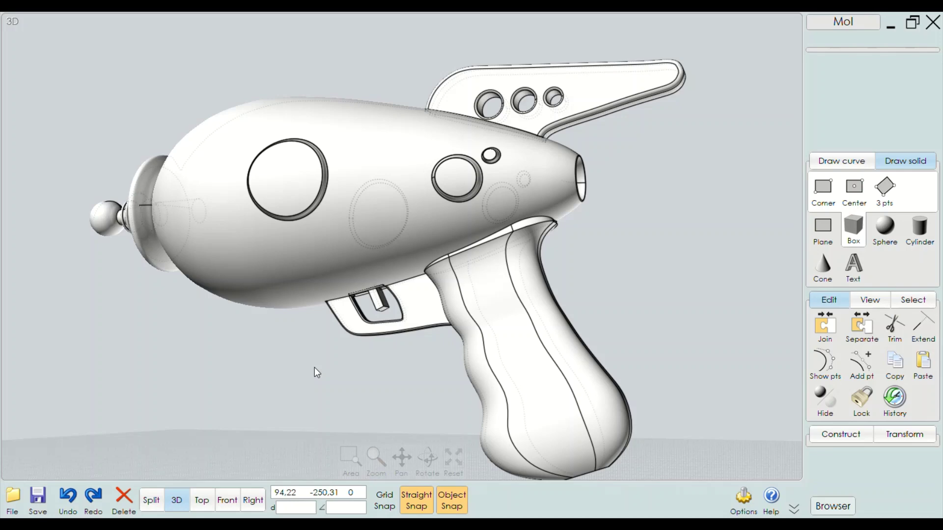
pyautogui.click(391, 288)
pyautogui.scroll(-5, 388, 300)
pyautogui.scroll(5, 399, 320)
pyautogui.click(396, 330)
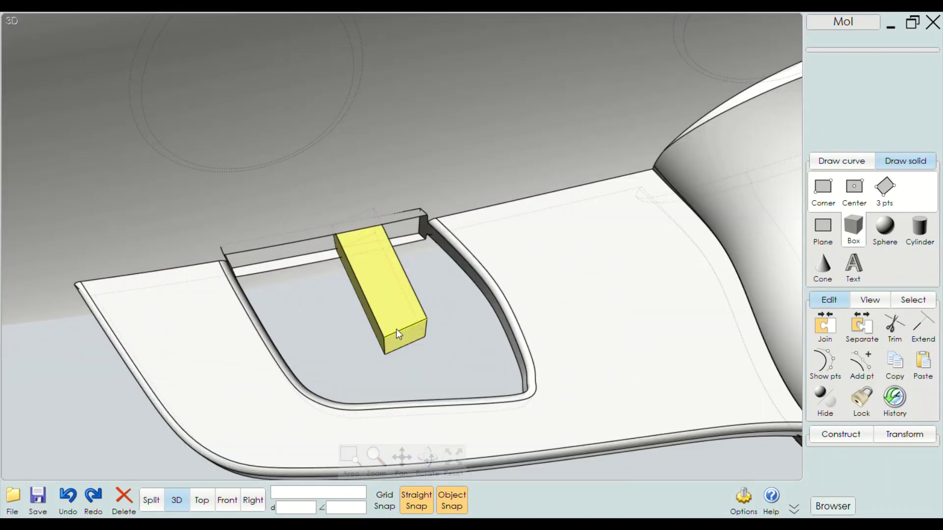
pyautogui.scroll(2, 404, 341)
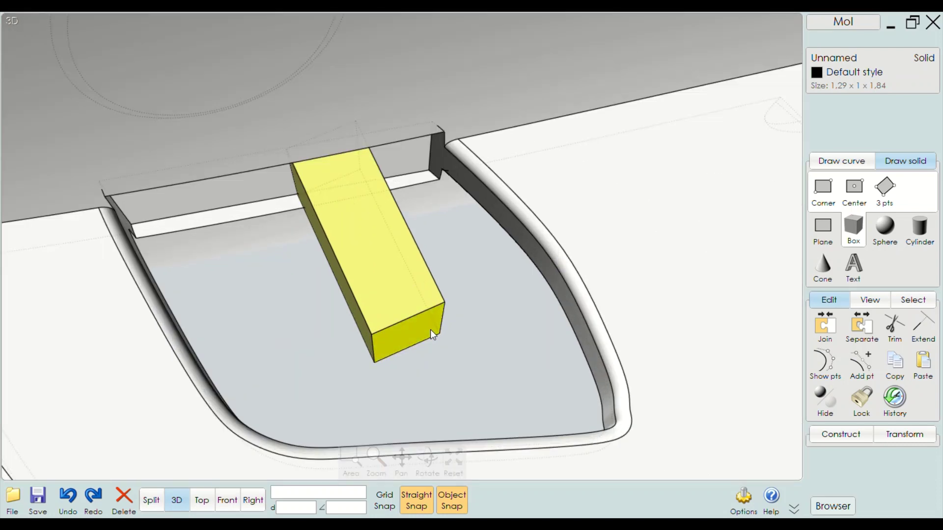
pyautogui.press('Escape')
pyautogui.press('Escape')
pyautogui.press('Delete')
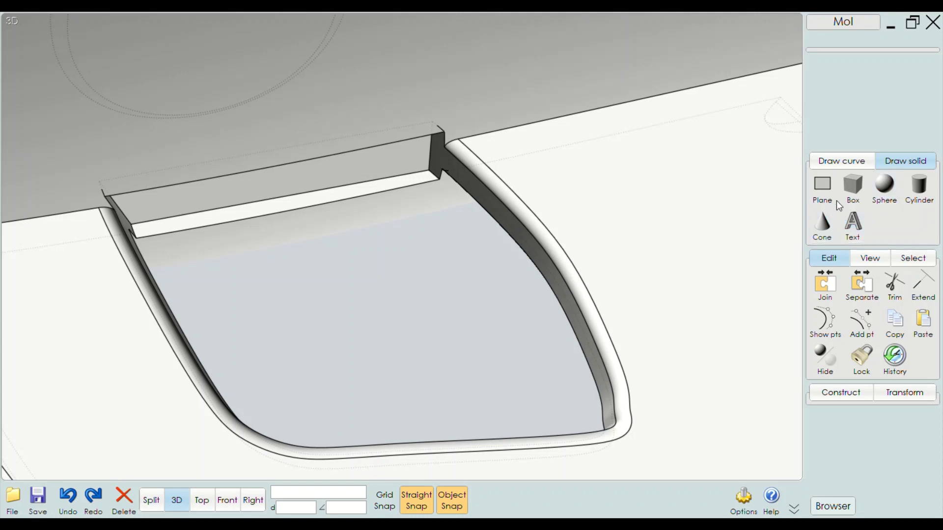
# Draw a three-point plane along the trigger slot's top edge
pyautogui.click(829, 186)
pyautogui.click(885, 189)
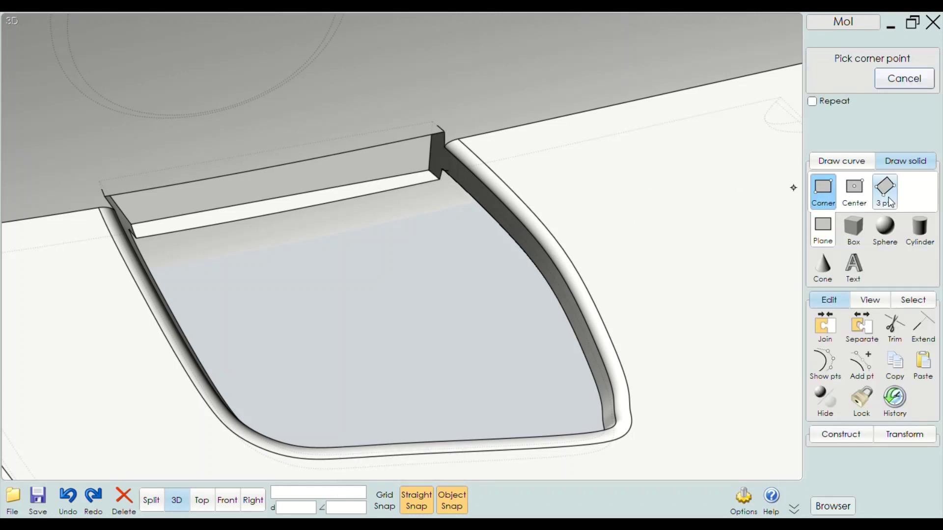
pyautogui.click(281, 197)
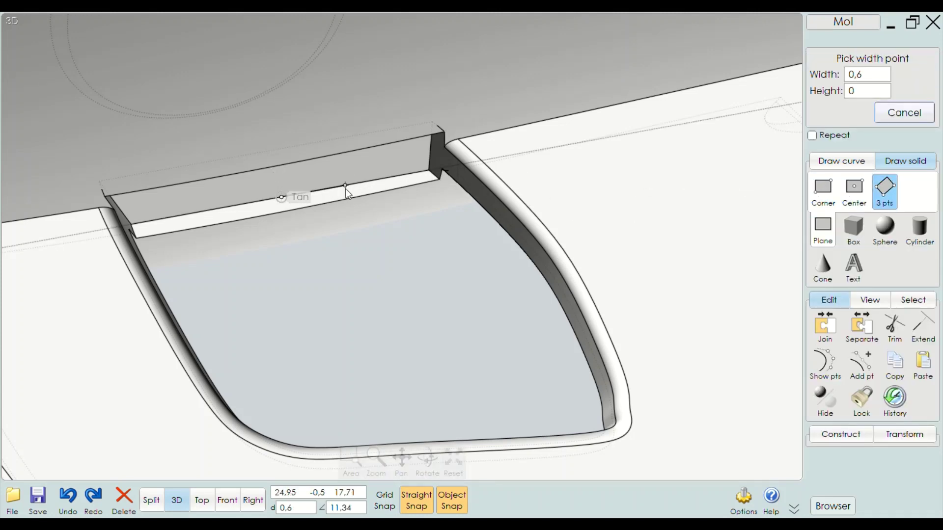
pyautogui.click(346, 186)
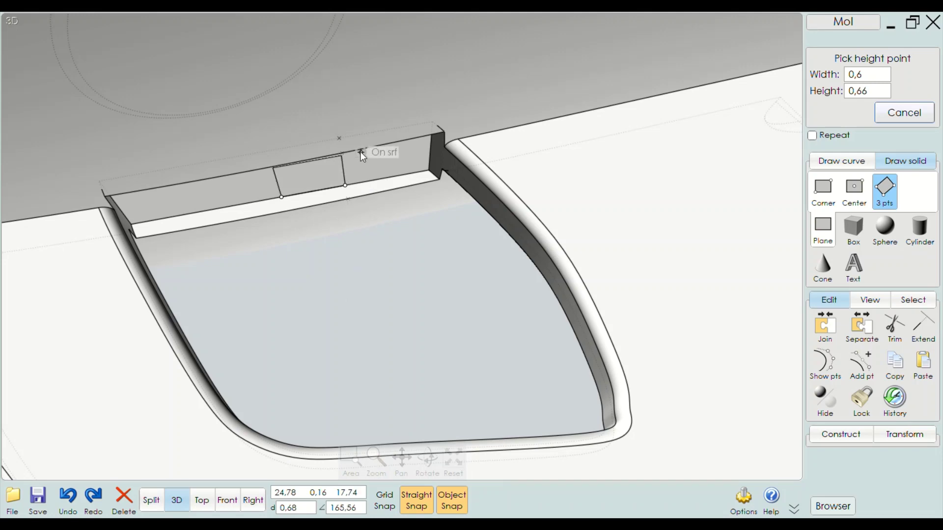
pyautogui.moveTo(360, 152); pyautogui.dragTo(244, 181, button='right')
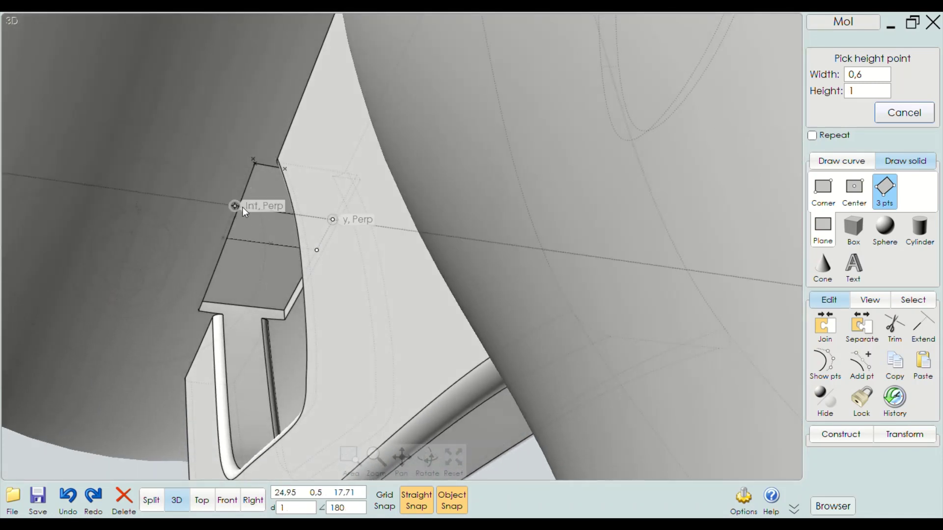
pyautogui.scroll(3, 243, 206)
pyautogui.scroll(3, 243, 208)
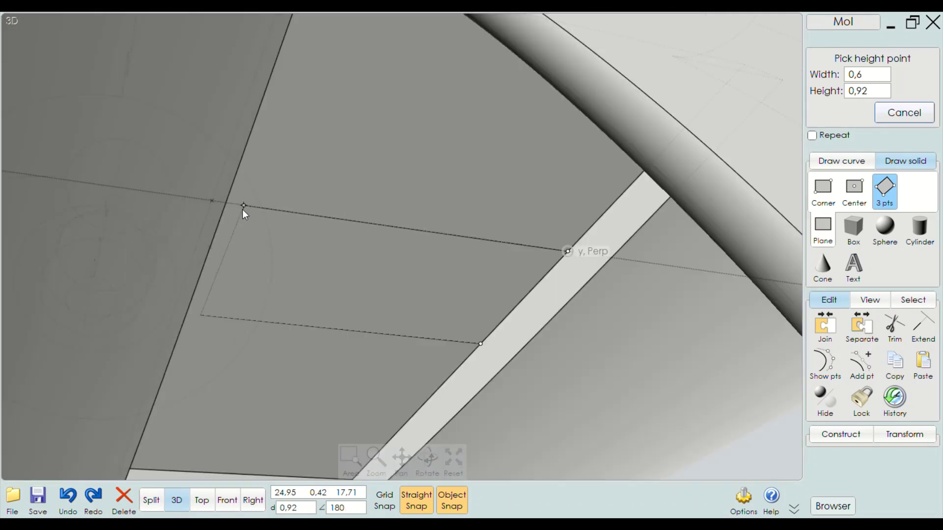
pyautogui.scroll(3, 238, 211)
pyautogui.scroll(-5, 248, 229)
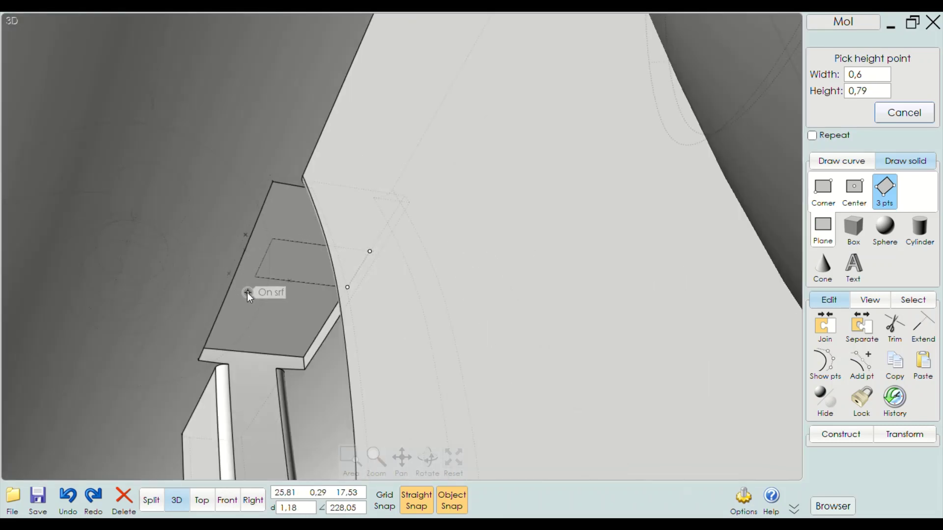
pyautogui.click(240, 273)
pyautogui.scroll(-5, 240, 273)
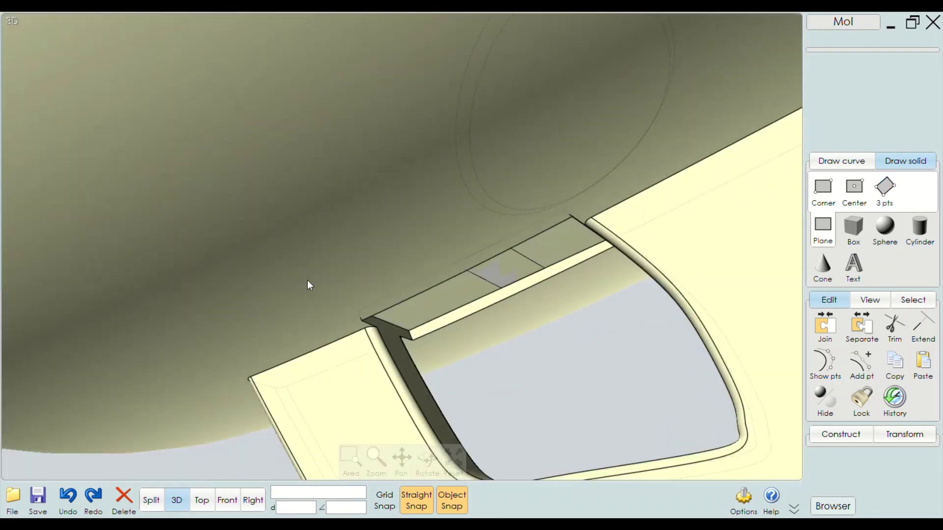
pyautogui.moveTo(308, 280); pyautogui.dragTo(556, 303, button='right')
pyautogui.press('Escape')
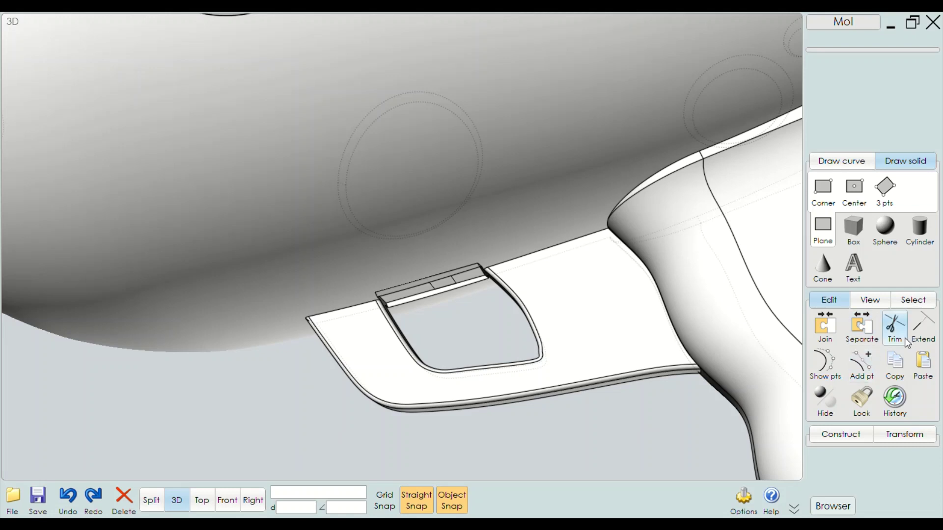
# Draw a three-point arc from the slot's top edge into the opening, using Front view
pyautogui.click(892, 166)
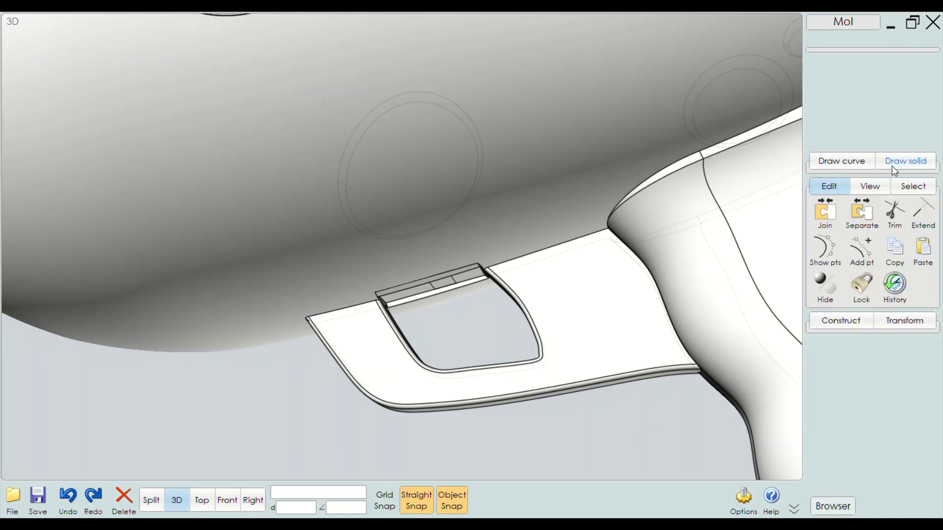
pyautogui.click(845, 161)
pyautogui.click(855, 225)
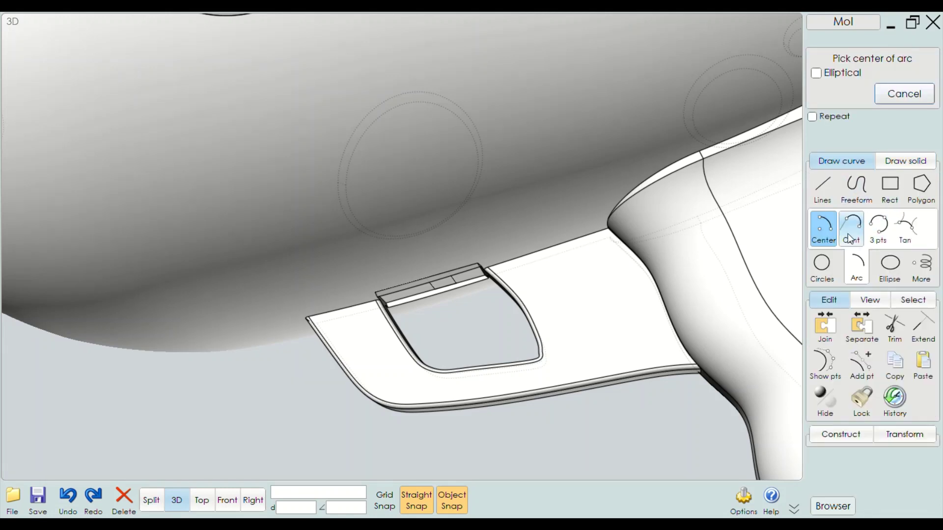
pyautogui.click(879, 228)
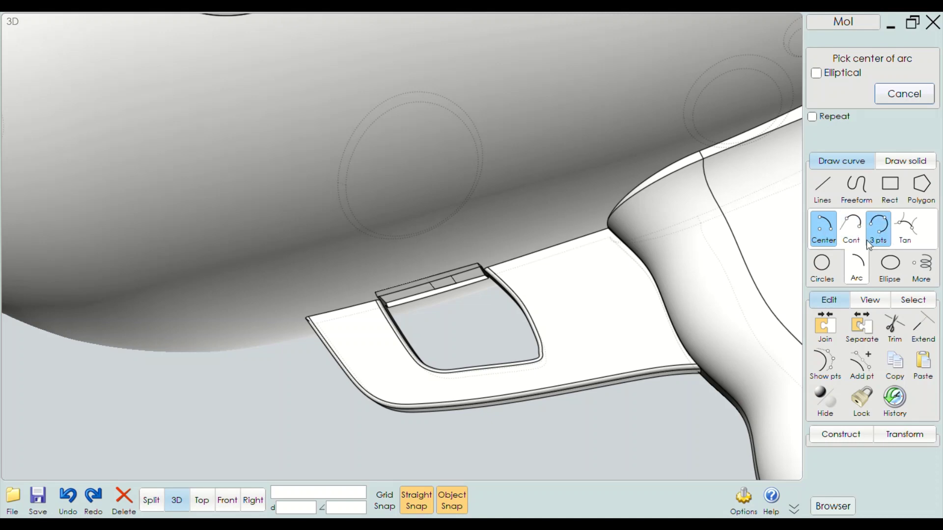
pyautogui.scroll(2, 473, 300)
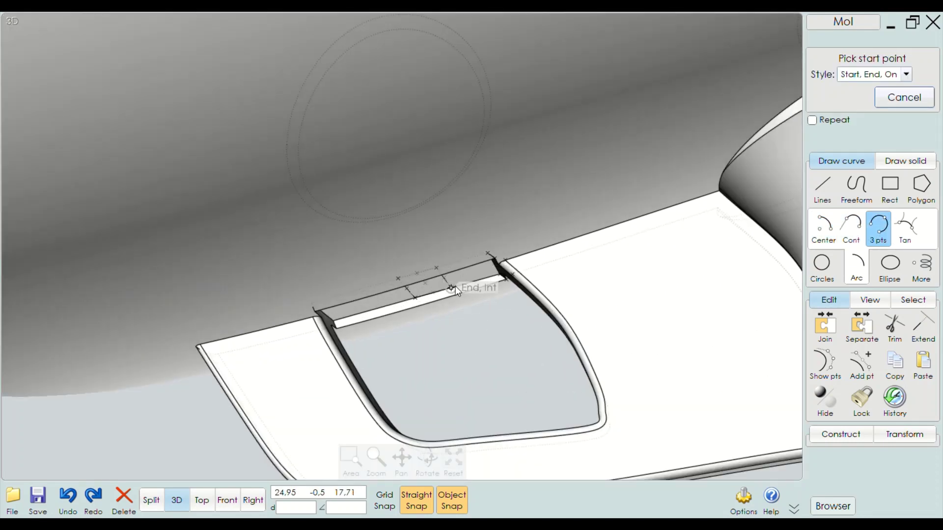
pyautogui.click(452, 288)
pyautogui.click(227, 500)
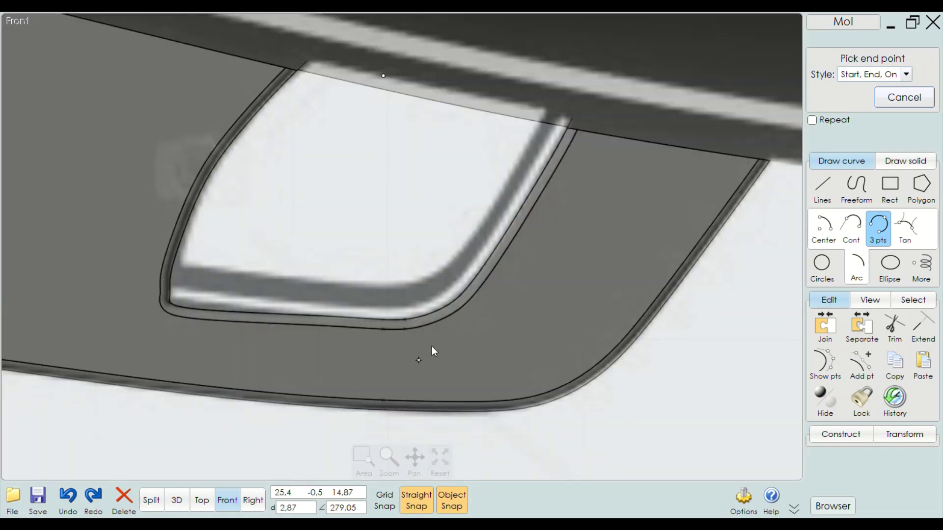
pyautogui.scroll(-3, 370, 213)
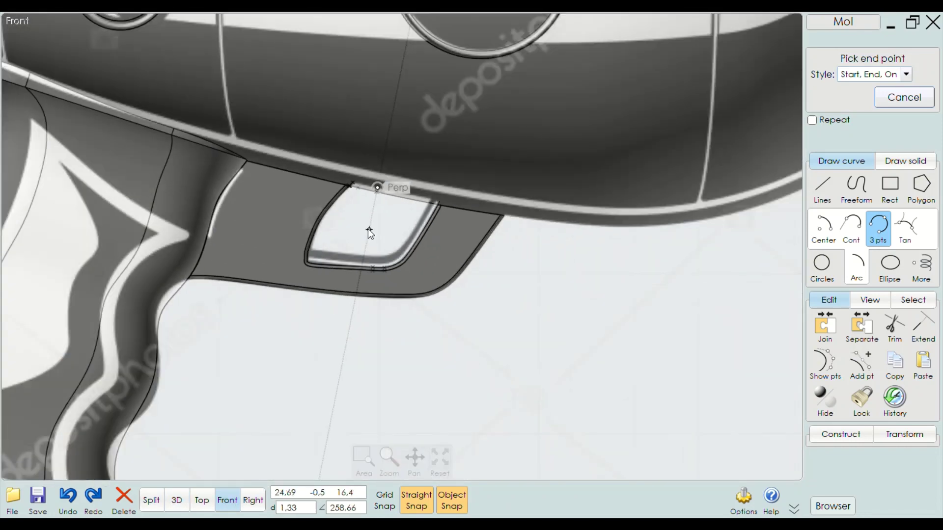
pyautogui.scroll(2, 363, 233)
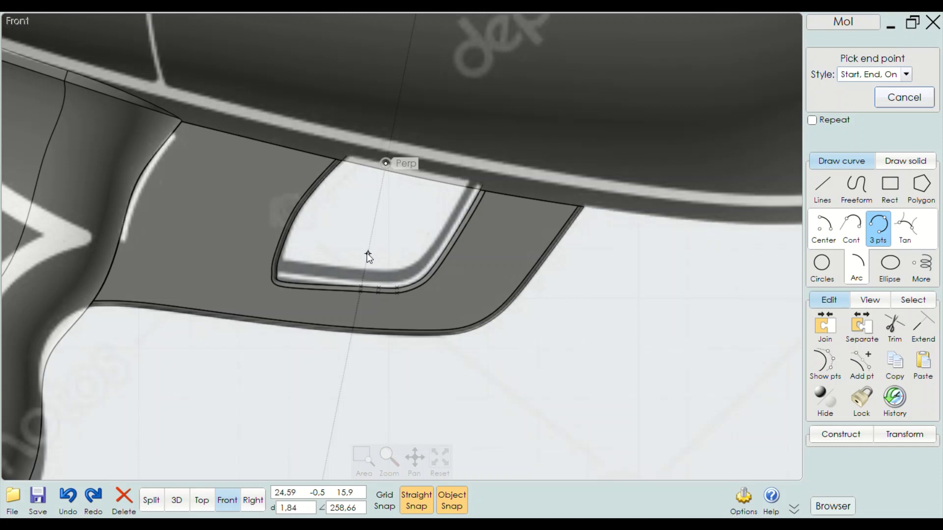
pyautogui.click(368, 256)
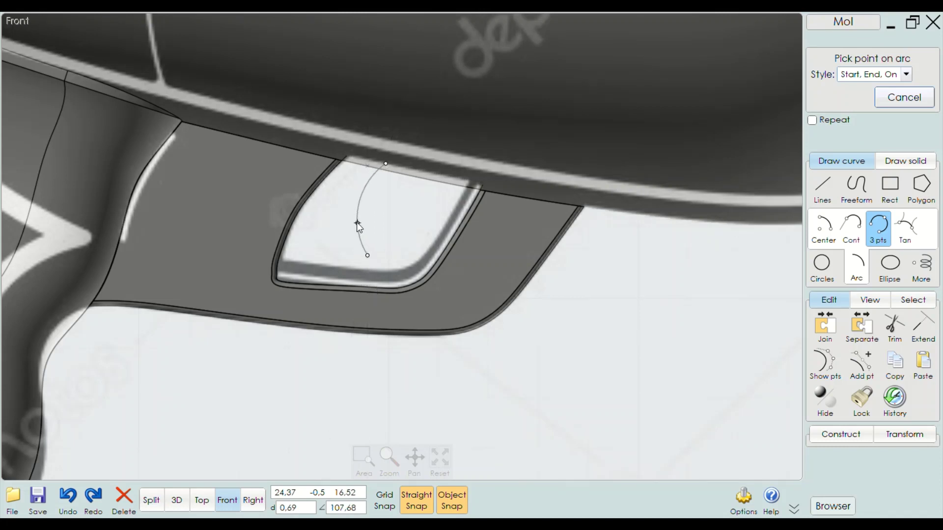
pyautogui.click(357, 222)
# Show the arc's control points and drag its lower endpoint left and down
pyautogui.moveTo(373, 215); pyautogui.dragTo(336, 236)
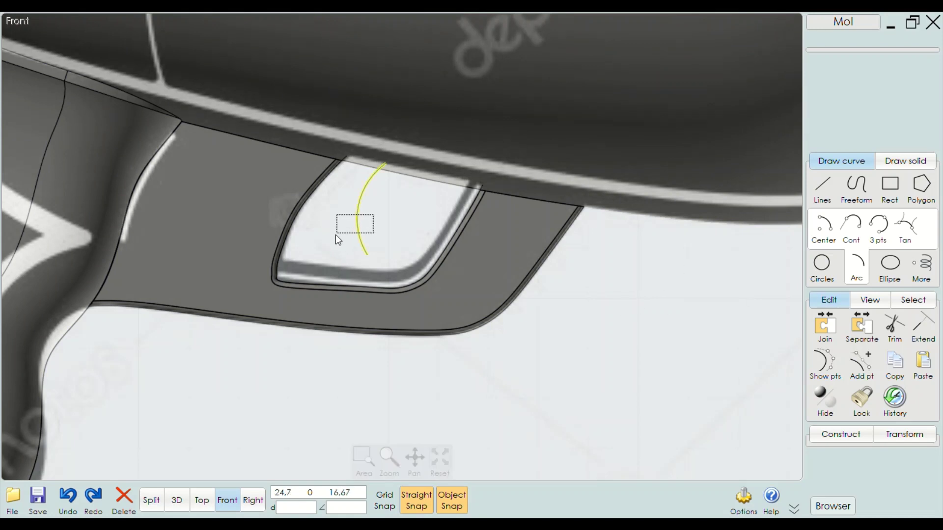
pyautogui.click(825, 363)
pyautogui.scroll(2, 368, 226)
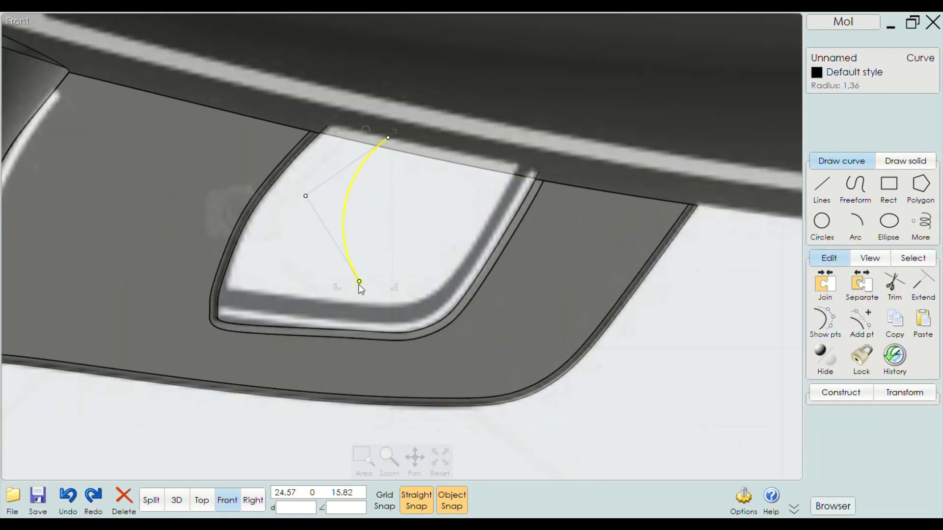
pyautogui.moveTo(359, 281); pyautogui.dragTo(346, 282)
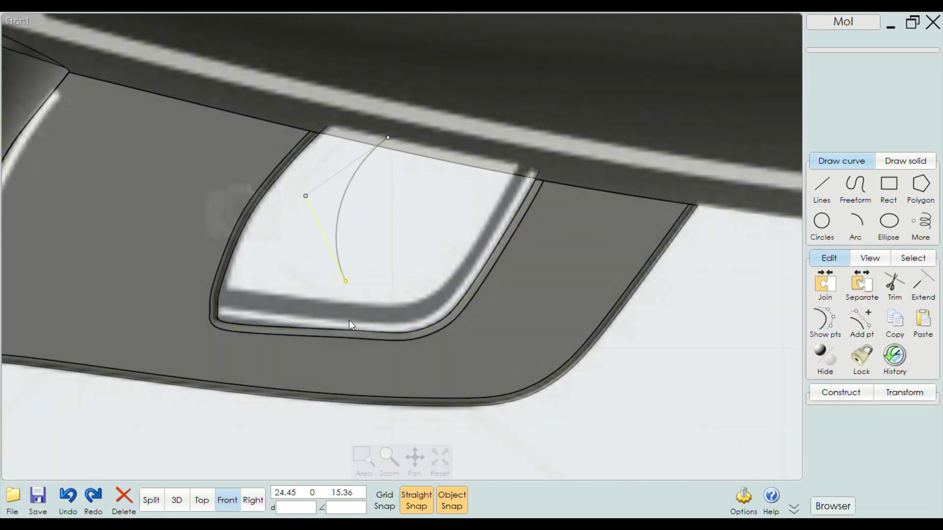
pyautogui.moveTo(345, 281); pyautogui.dragTo(346, 292)
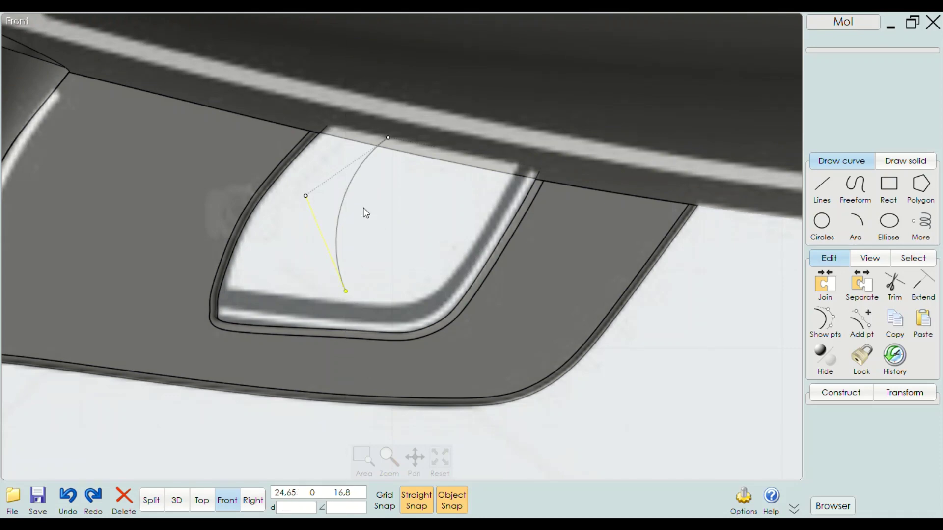
pyautogui.click(176, 500)
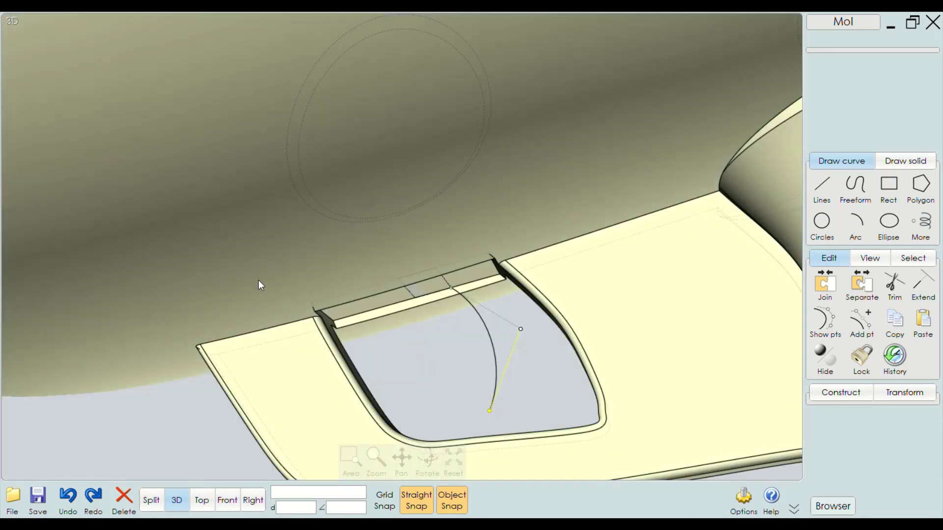
# Sweep the small top face along the arc, then clear the result selection
pyautogui.scroll(5, 361, 304)
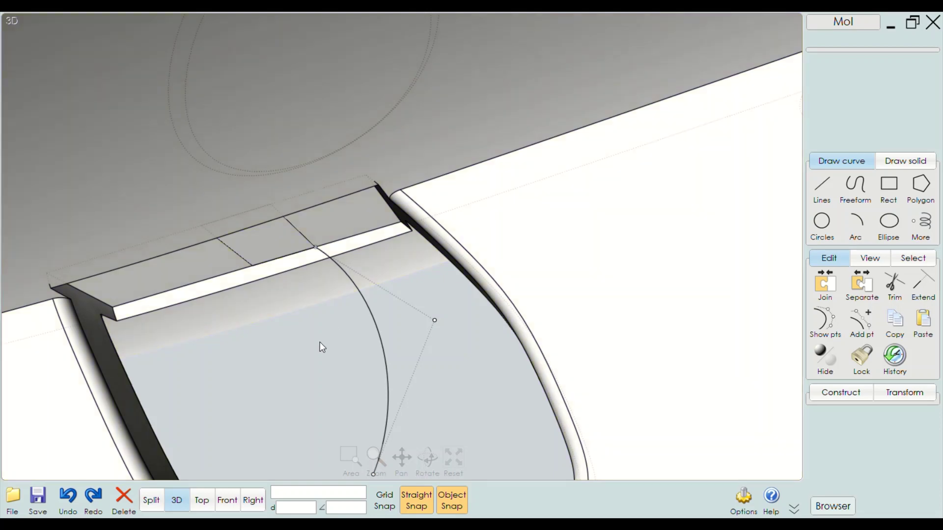
pyautogui.click(283, 260)
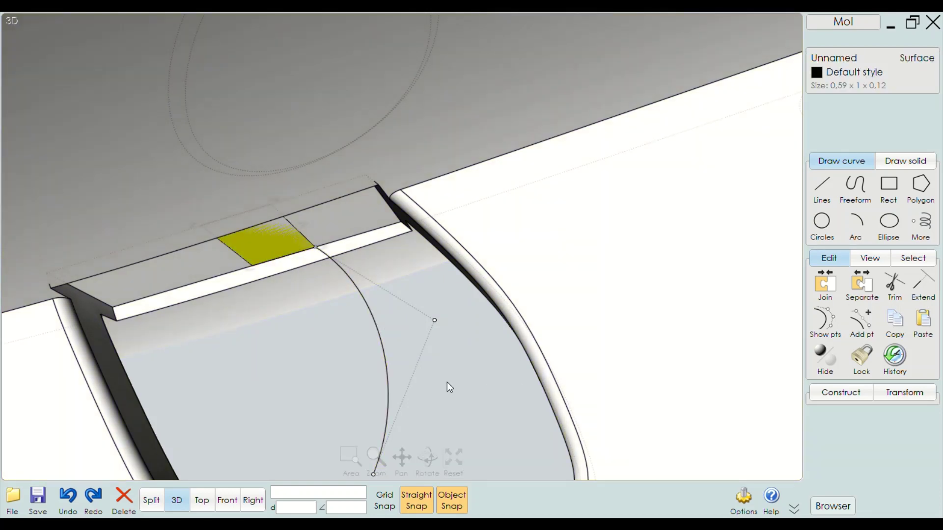
pyautogui.click(841, 393)
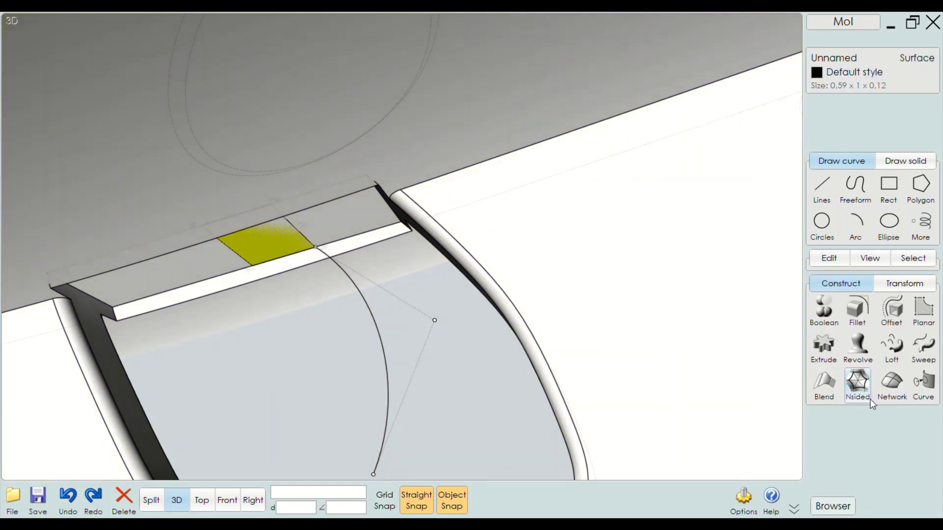
pyautogui.click(931, 356)
pyautogui.click(378, 339)
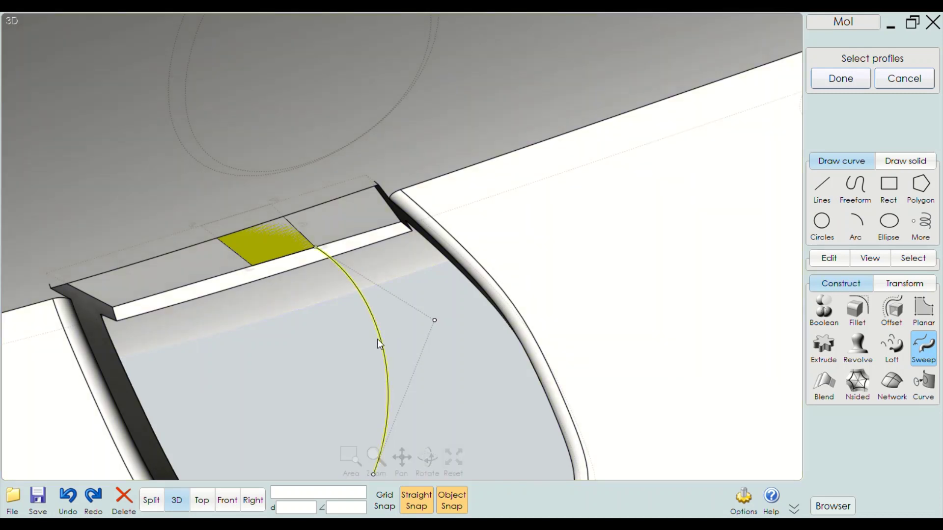
pyautogui.click(839, 83)
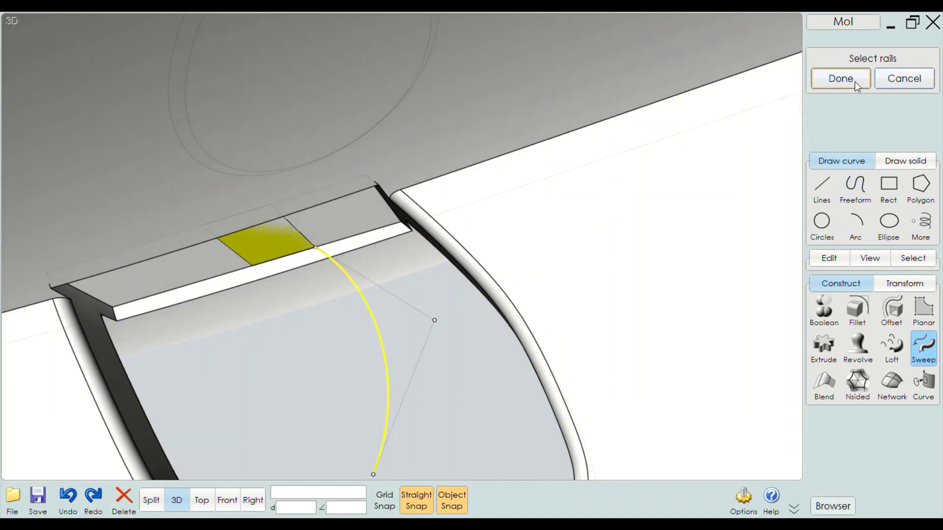
pyautogui.click(854, 82)
pyautogui.scroll(-4, 491, 248)
pyautogui.scroll(-2, 442, 344)
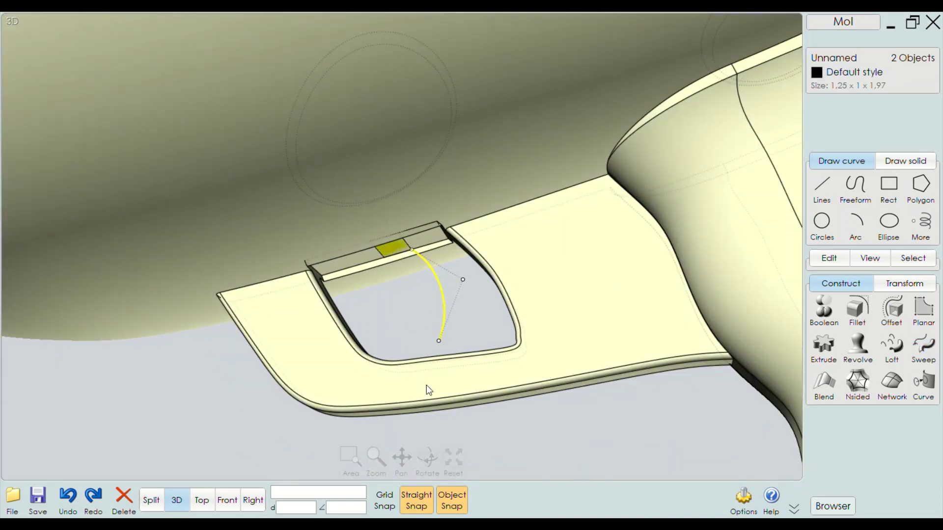
pyautogui.click(496, 401)
# Isolate the small top face and lock the rest of the model with Ctrl+L
pyautogui.scroll(3, 442, 295)
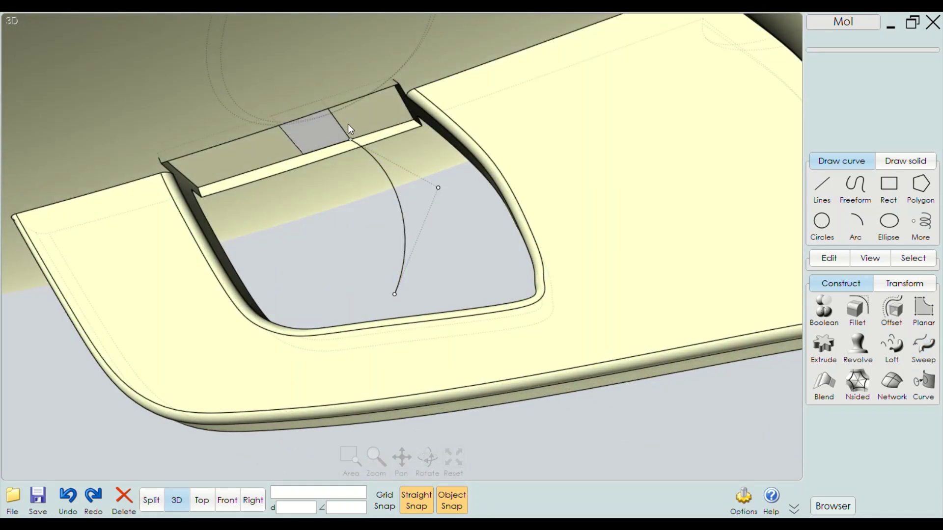
pyautogui.click(382, 172)
pyautogui.click(351, 177)
pyautogui.click(339, 122)
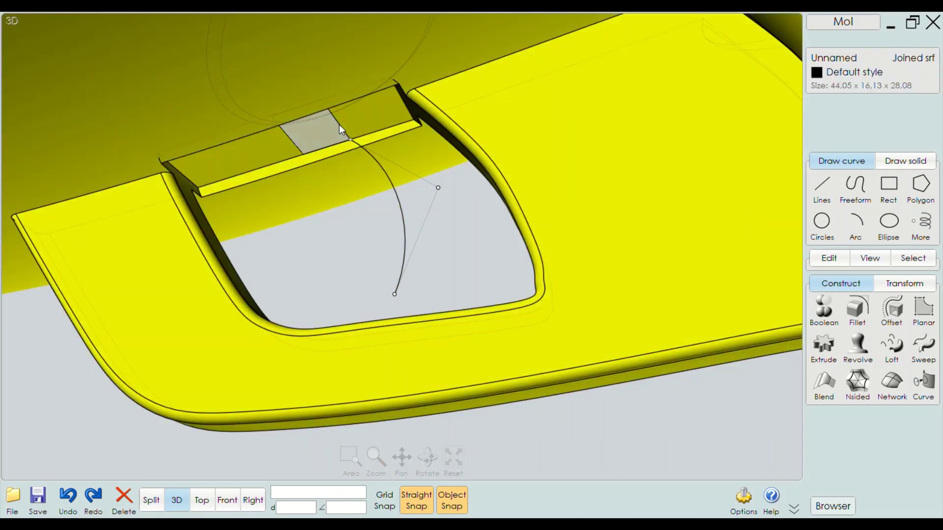
pyautogui.click(347, 210)
pyautogui.click(332, 131)
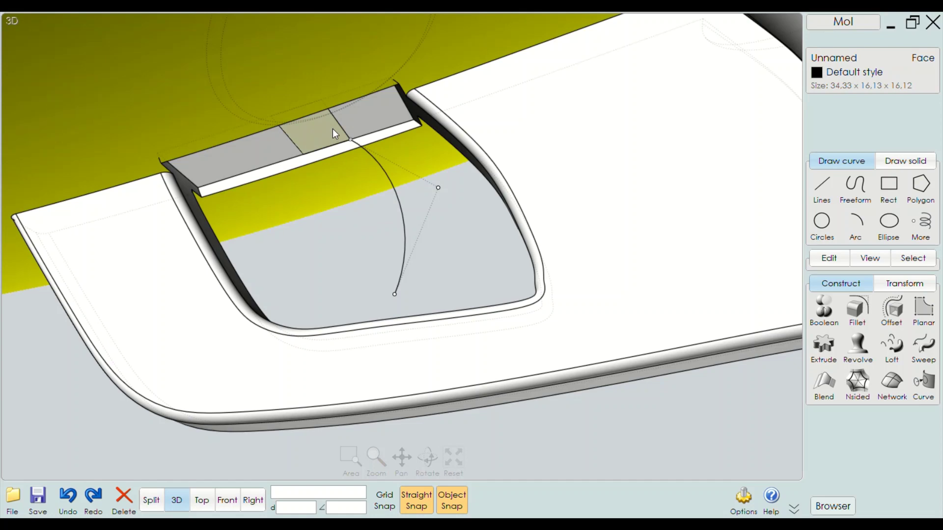
pyautogui.click(362, 261)
pyautogui.click(333, 132)
pyautogui.hotkey('ctrl', 'l')
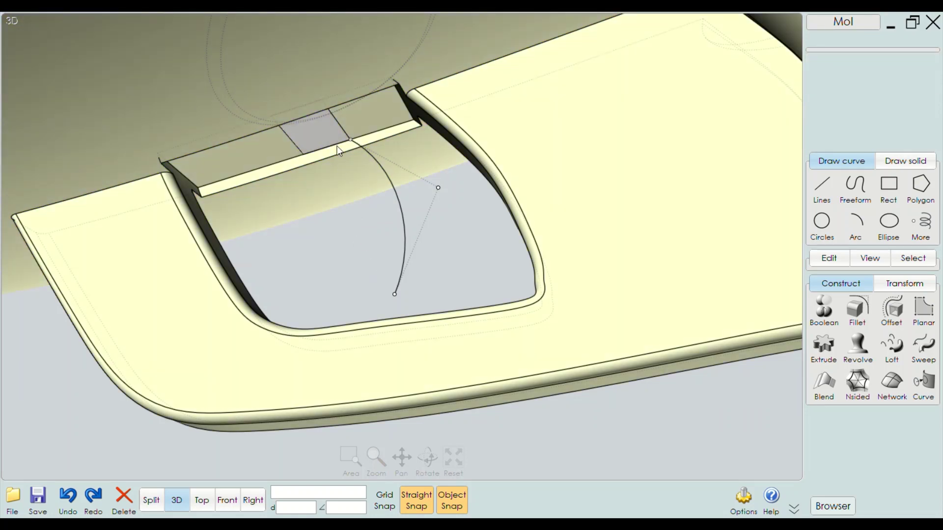
# Retry the sweep with the small face and arc, then cancel it and clear the selection
pyautogui.click(337, 150)
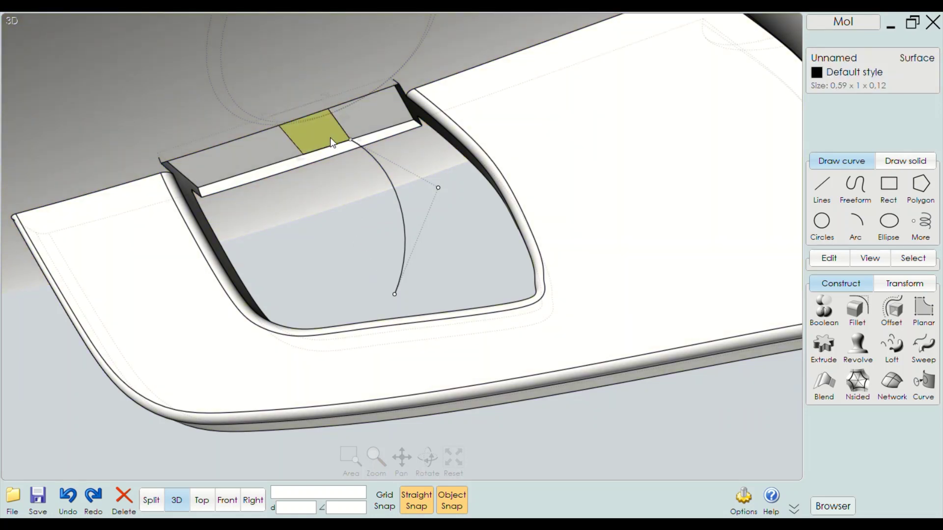
pyautogui.click(923, 353)
pyautogui.click(405, 238)
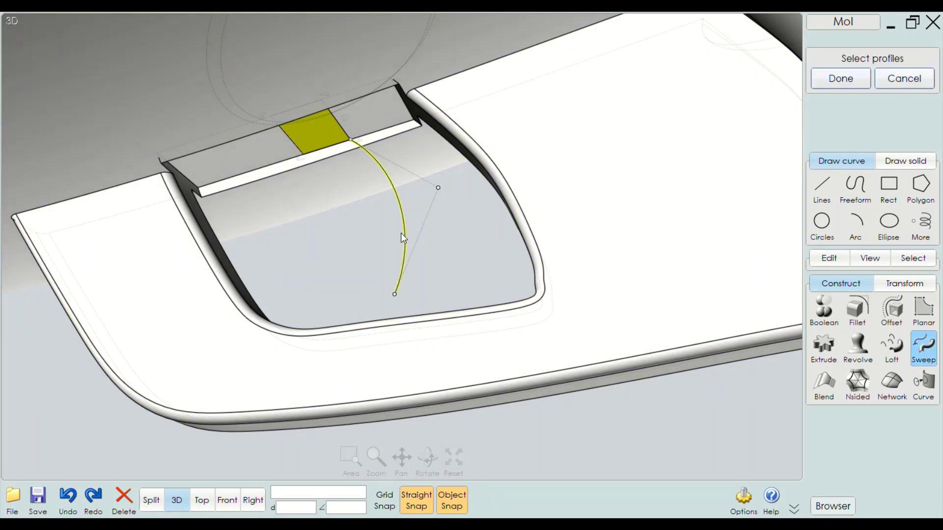
pyautogui.click(340, 126)
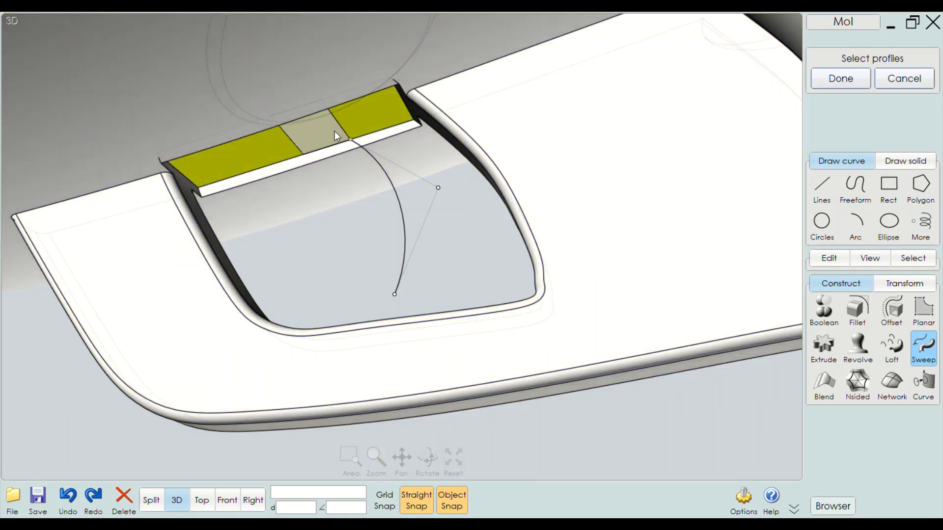
pyautogui.click(335, 132)
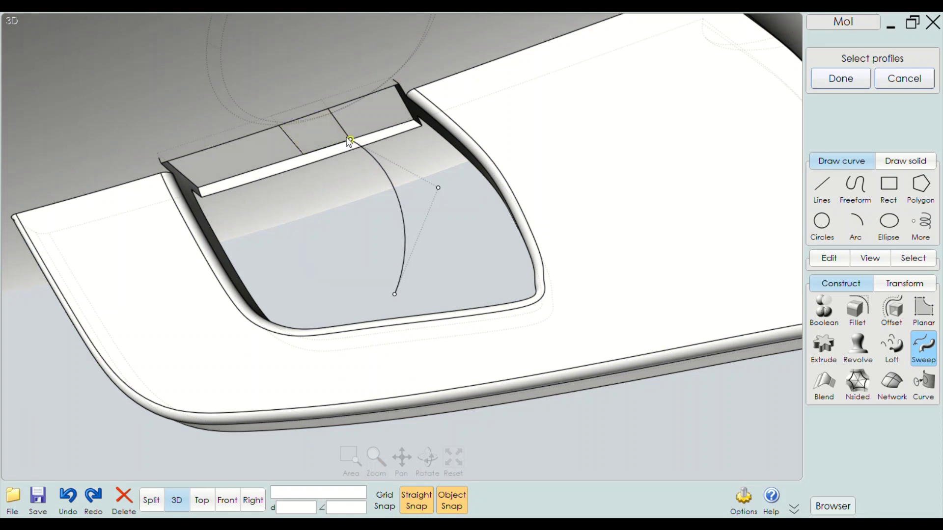
pyautogui.click(329, 134)
pyautogui.click(835, 81)
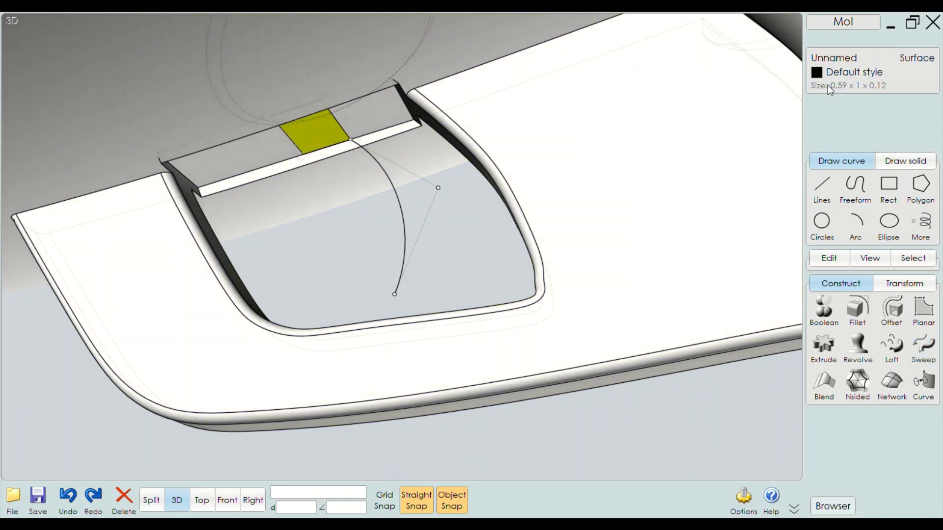
pyautogui.click(402, 216)
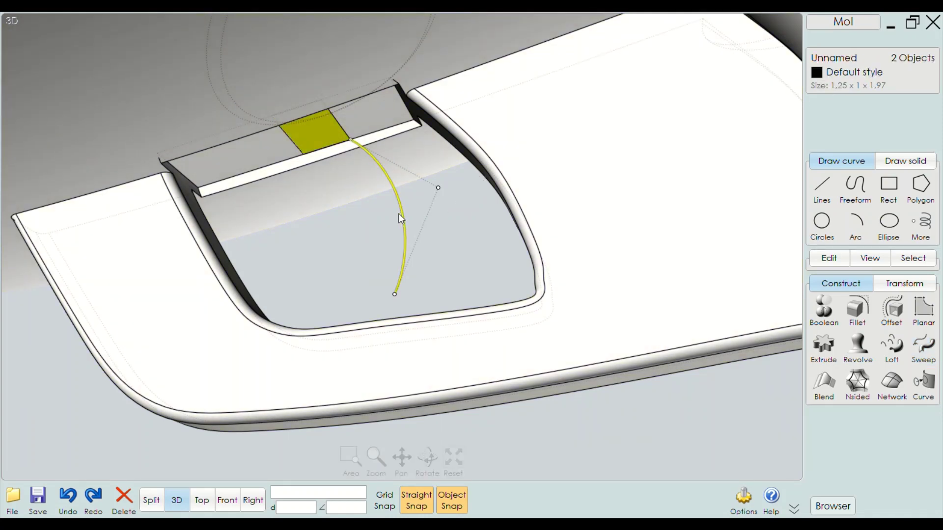
pyautogui.rightClick(429, 215)
pyautogui.press('Escape')
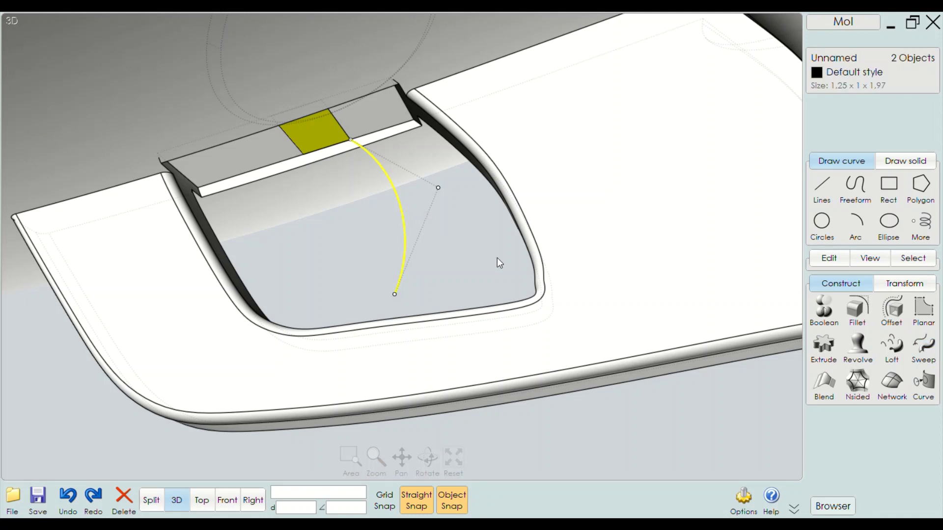
pyautogui.press('Escape')
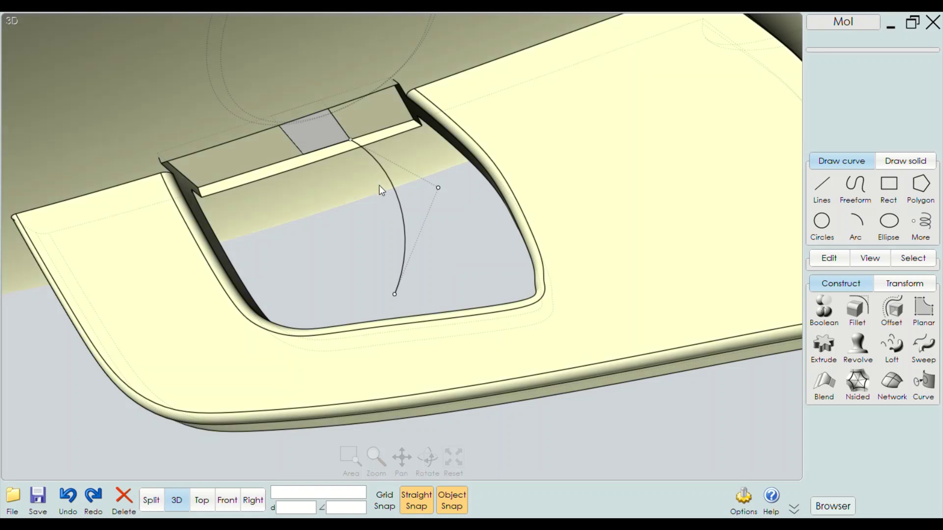
pyautogui.scroll(3, 309, 133)
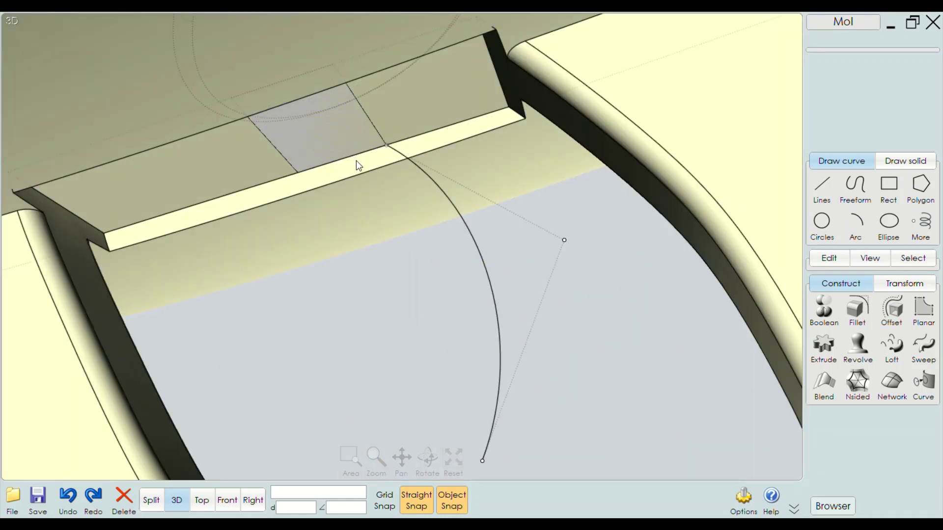
pyautogui.scroll(-3, 362, 163)
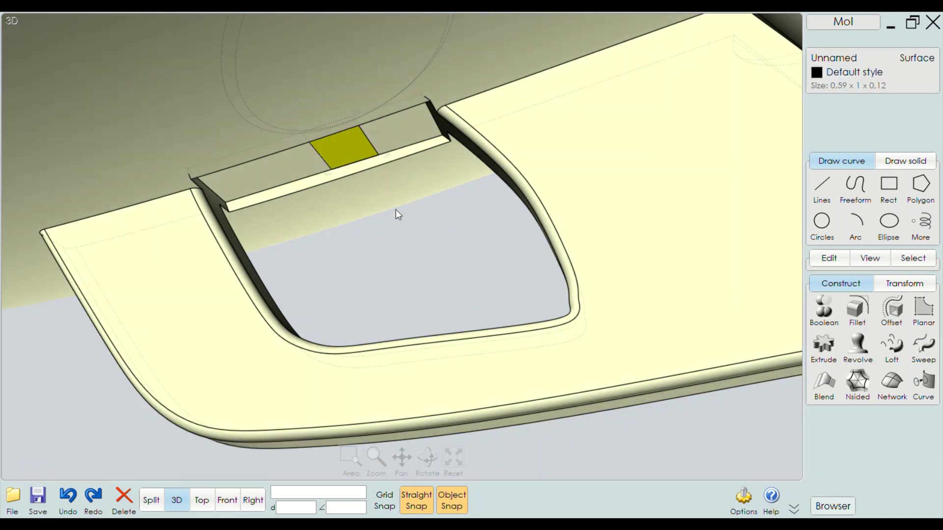
# Orbit around the guard and start the Cylinder solid tool, zoomed in on the slot
pyautogui.click(462, 247)
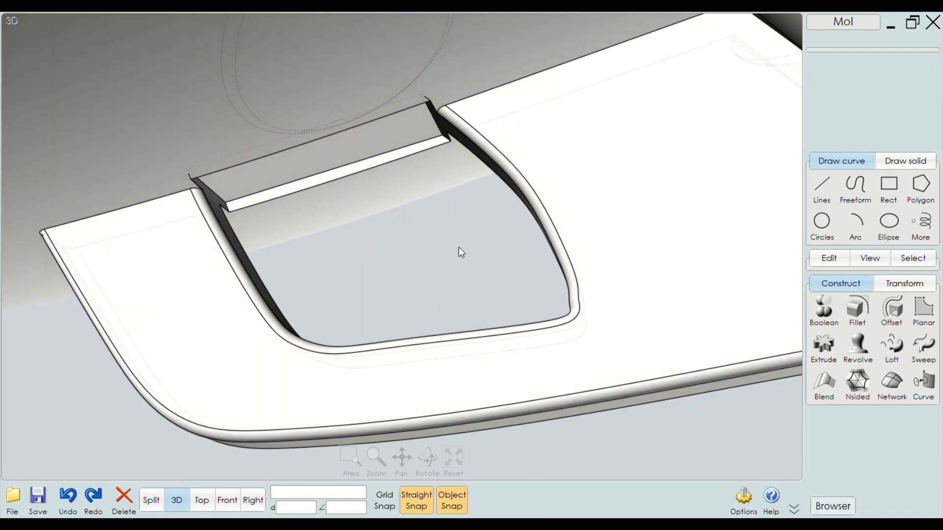
pyautogui.moveTo(459, 247); pyautogui.dragTo(432, 238, button='right')
pyautogui.scroll(2, 457, 232)
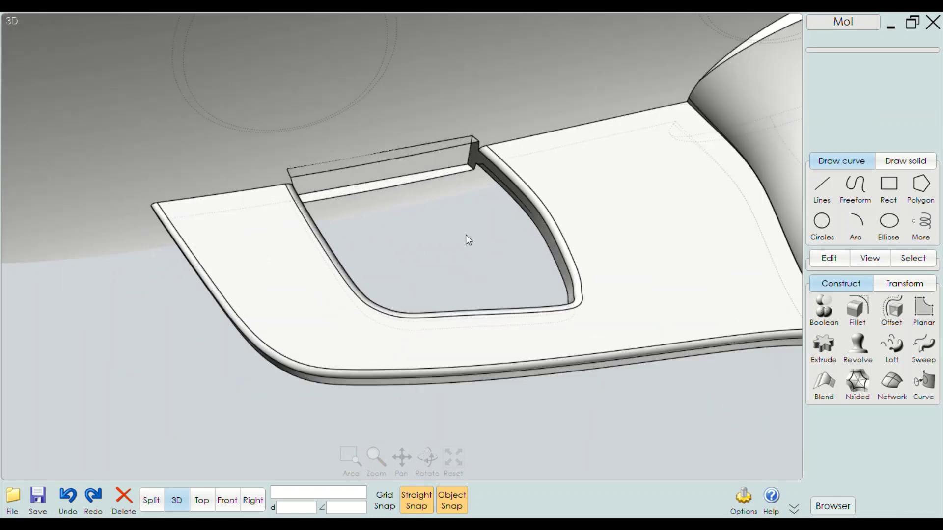
pyautogui.scroll(3, 450, 223)
pyautogui.scroll(-3, 358, 157)
pyautogui.scroll(-2, 351, 165)
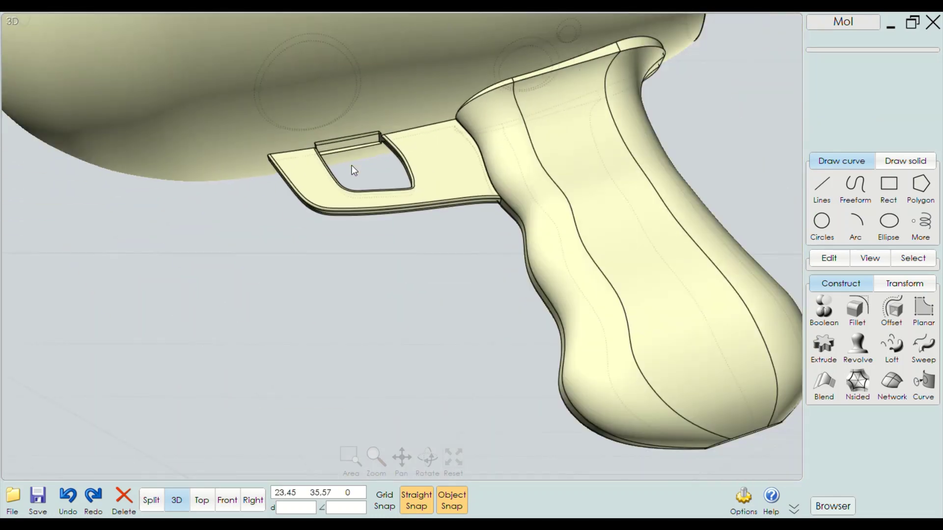
pyautogui.scroll(4, 352, 165)
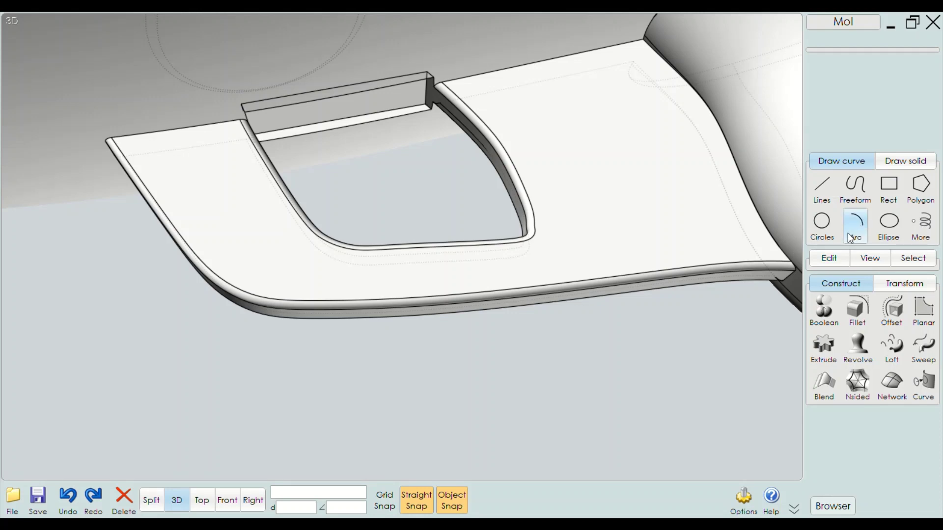
pyautogui.moveTo(397, 123)
pyautogui.mouseDown(button='right')
pyautogui.moveTo(412, 141)
pyautogui.moveTo(385, 166)
pyautogui.mouseUp(button='right')
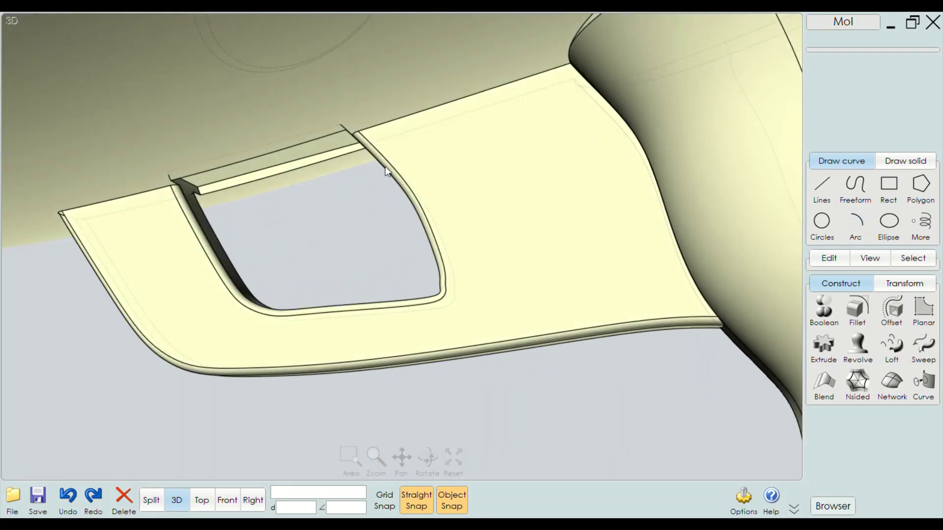
pyautogui.click(889, 186)
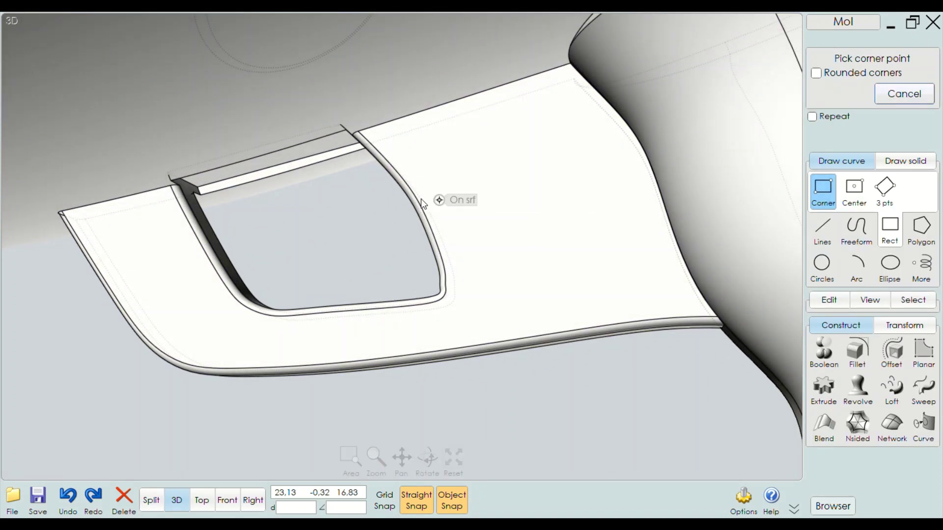
pyautogui.click(906, 162)
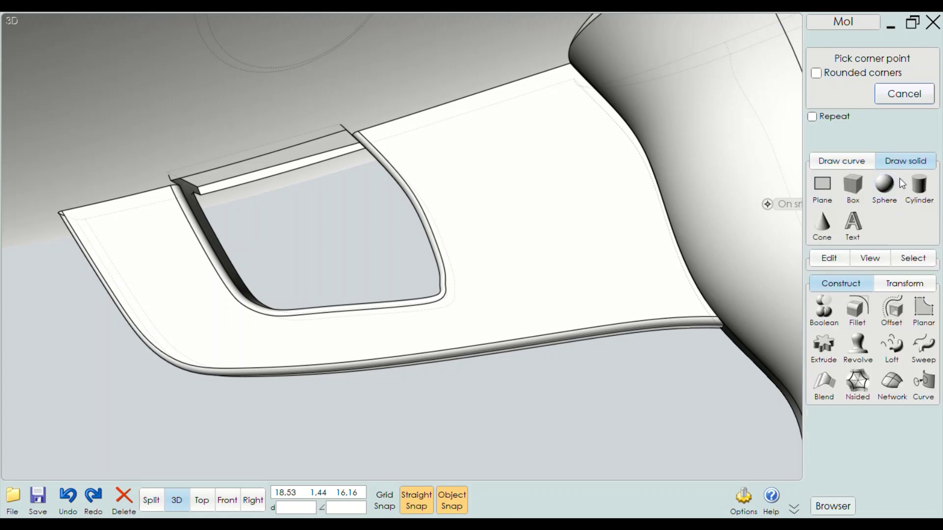
pyautogui.click(921, 189)
pyautogui.moveTo(284, 193)
pyautogui.mouseDown(button='right')
pyautogui.moveTo(295, 177)
pyautogui.moveTo(338, 186)
pyautogui.mouseUp(button='right')
pyautogui.scroll(2, 338, 187)
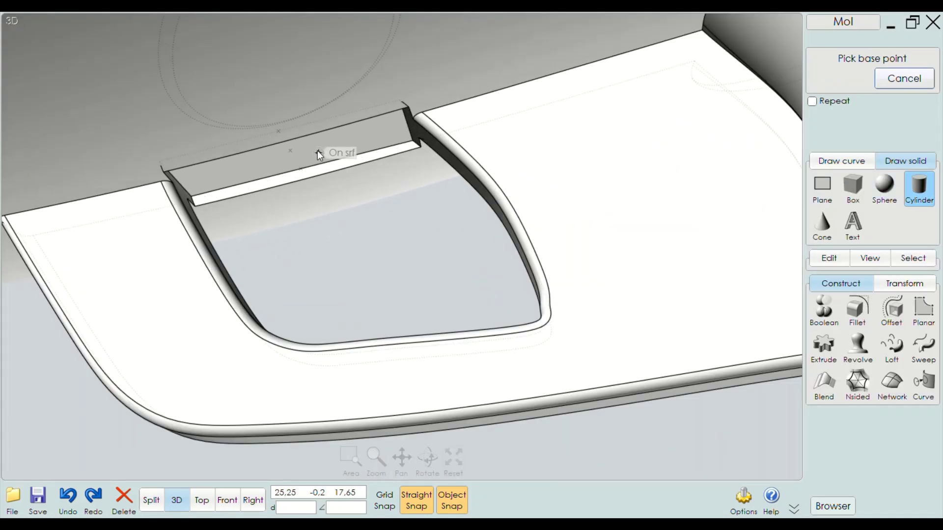
# Place a cylinder of radius 0.46 and height 1.87 in the slot, then view it from Front
pyautogui.click(315, 147)
pyautogui.click(329, 160)
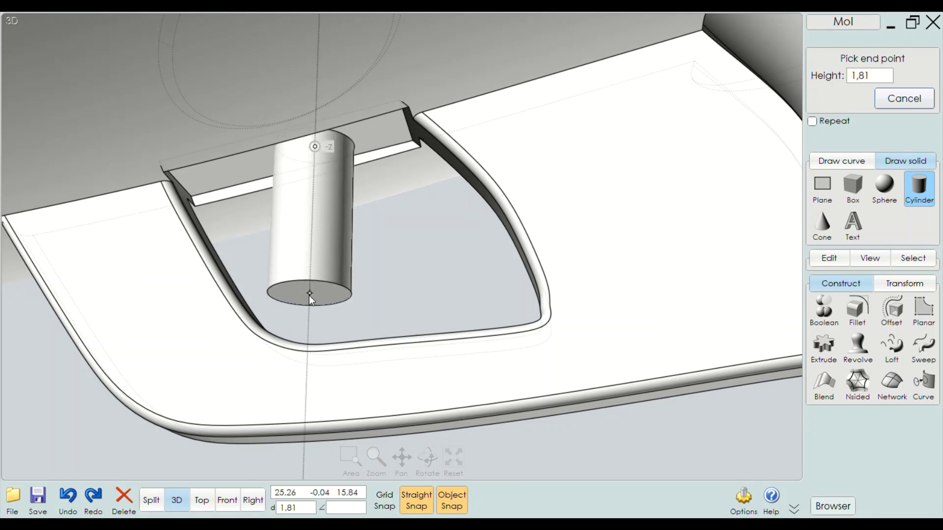
pyautogui.click(335, 294)
pyautogui.scroll(2, 361, 278)
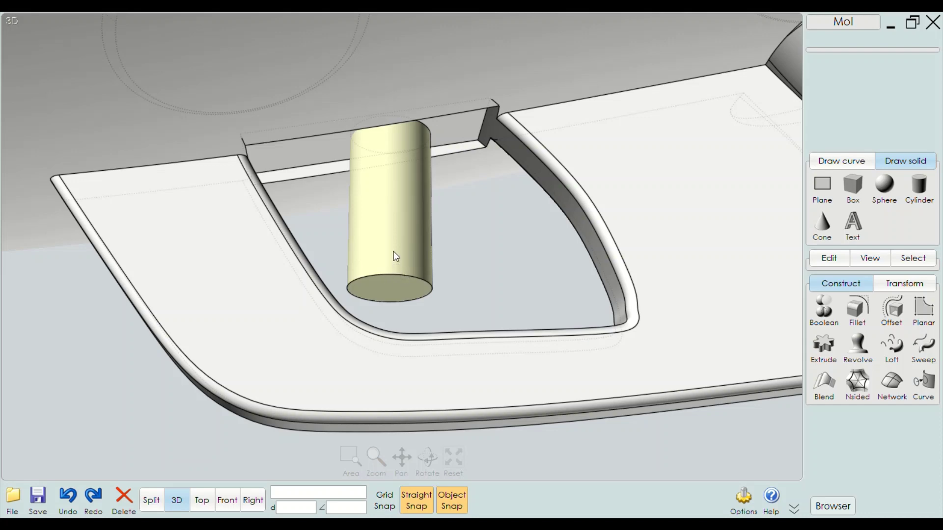
pyautogui.click(396, 256)
pyautogui.moveTo(480, 191); pyautogui.dragTo(453, 223, button='right')
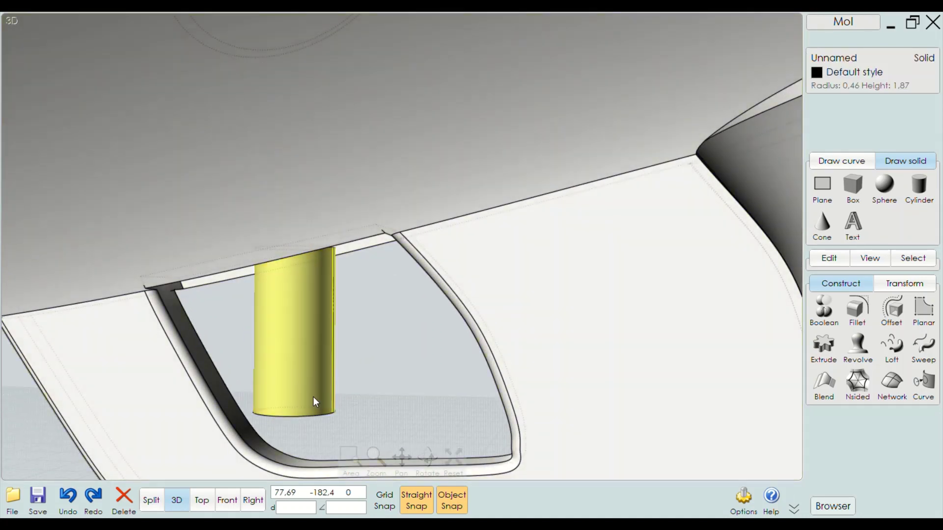
pyautogui.click(228, 500)
# Tilt the cylinder nearly upright and shift it left, then undo to remove it
pyautogui.scroll(2, 423, 157)
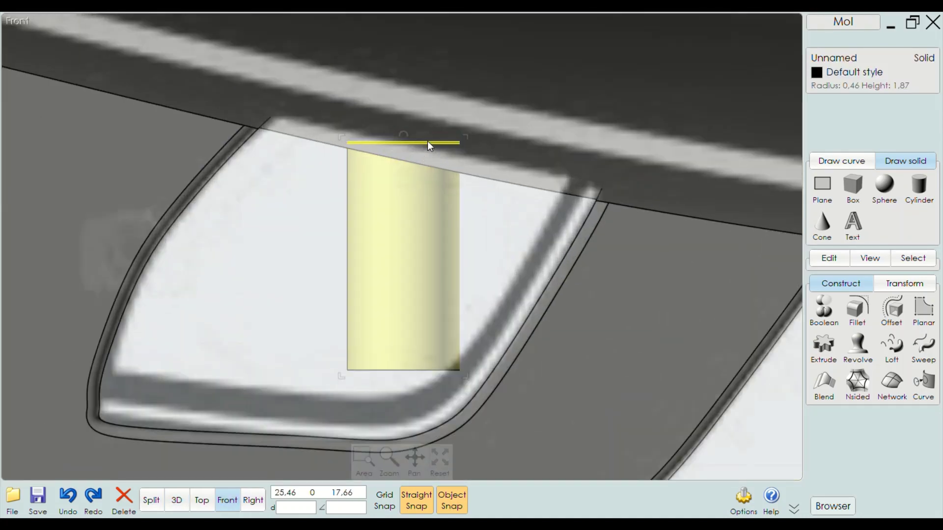
pyautogui.click(419, 130)
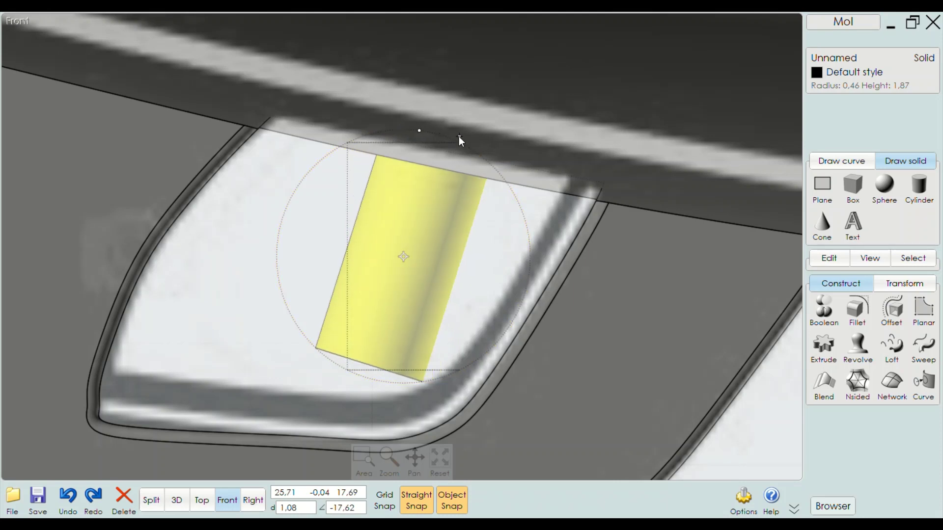
pyautogui.scroll(-3, 433, 137)
pyautogui.scroll(1, 421, 140)
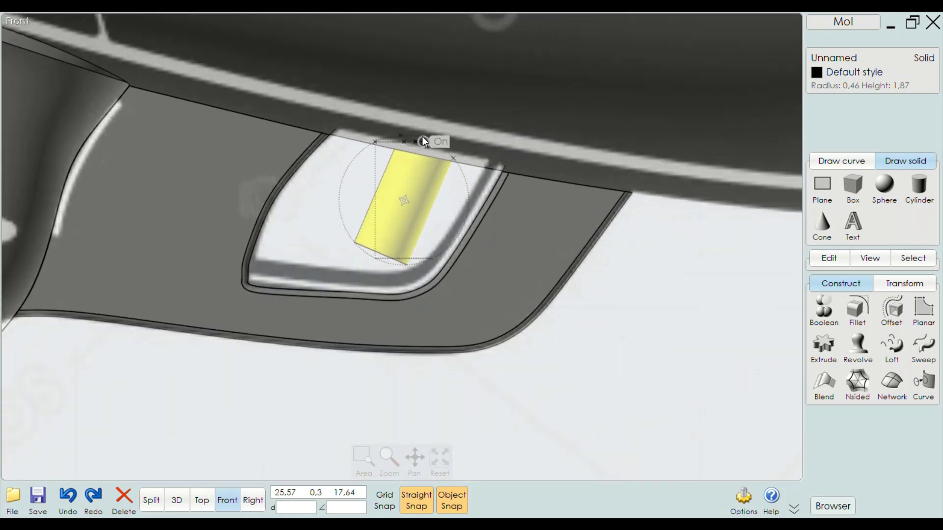
pyautogui.click(421, 138)
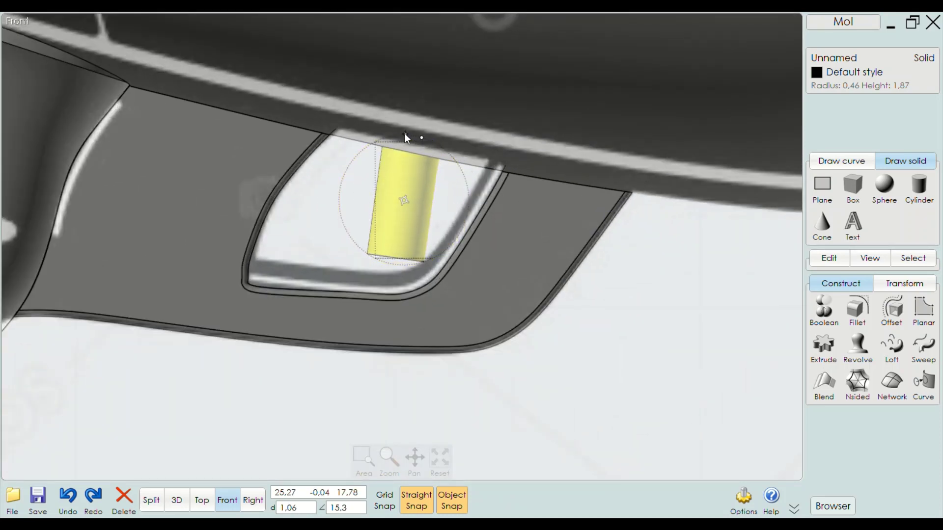
pyautogui.click(405, 133)
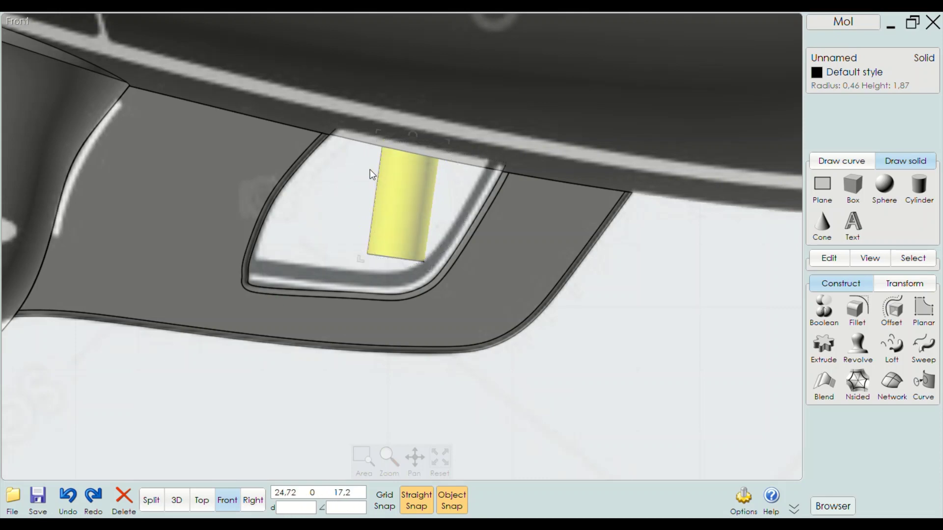
pyautogui.moveTo(397, 178); pyautogui.dragTo(369, 170)
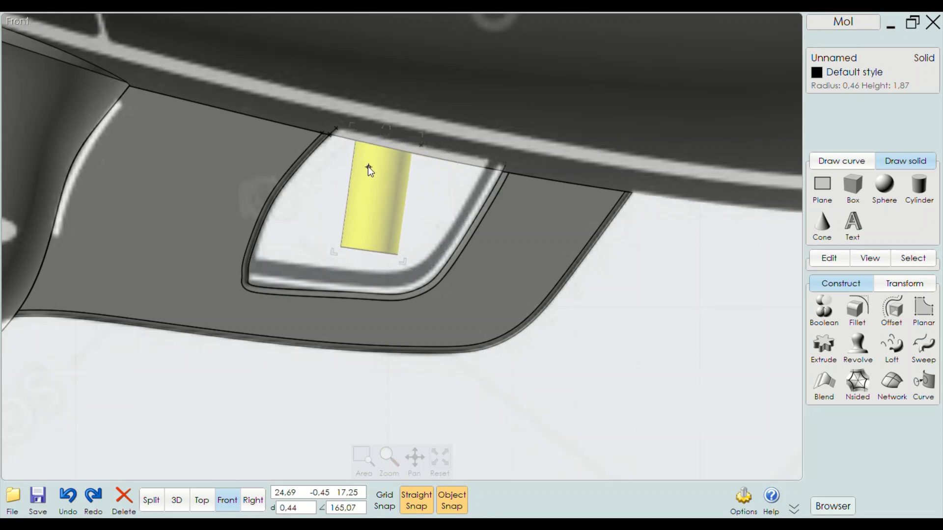
pyautogui.click(368, 166)
pyautogui.scroll(3, 371, 241)
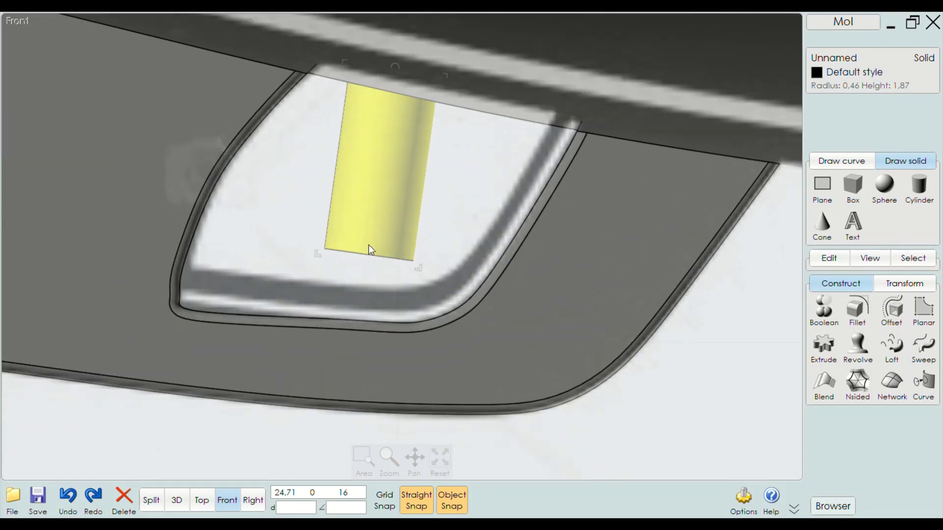
pyautogui.scroll(-1, 371, 250)
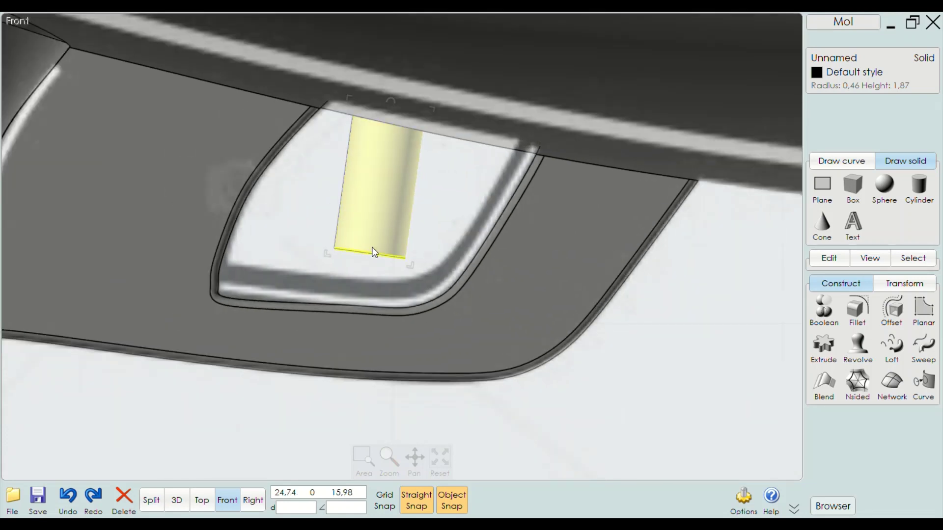
pyautogui.hotkey('ctrl', 'z')
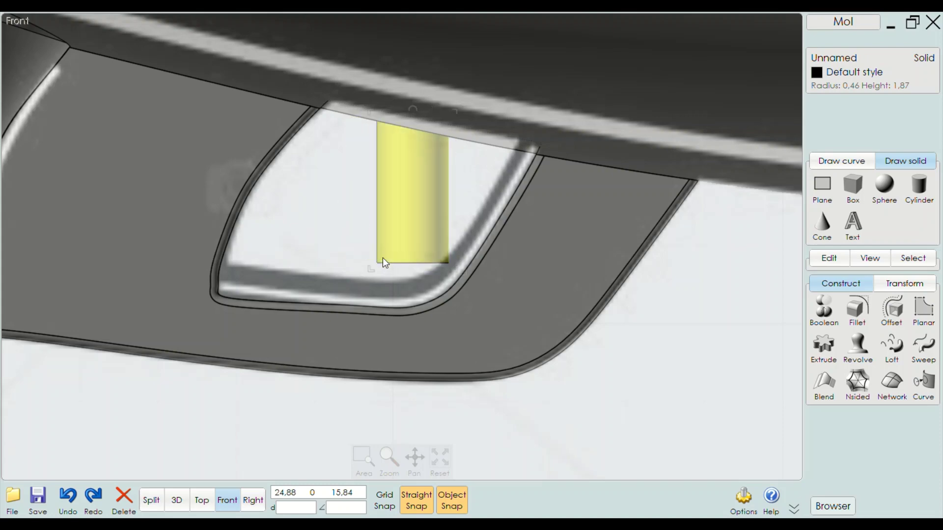
pyautogui.hotkey('ctrl', 'z')
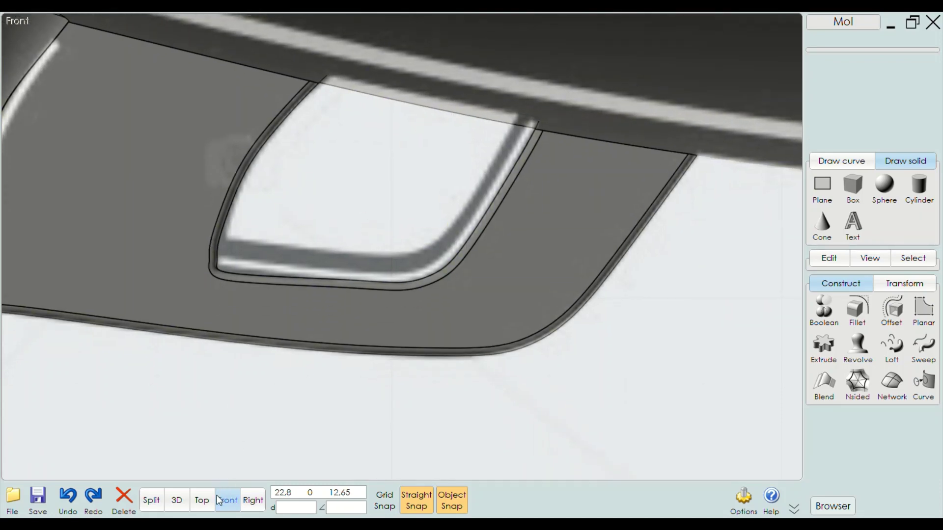
# Return to the 3D perspective, cancel the new cylinder, and start the curve Rect tool
pyautogui.click(201, 501)
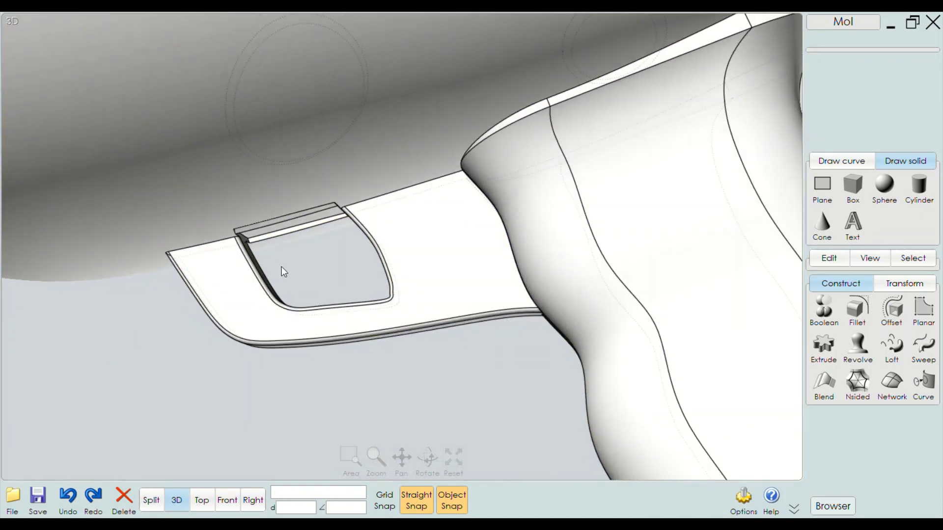
pyautogui.click(920, 187)
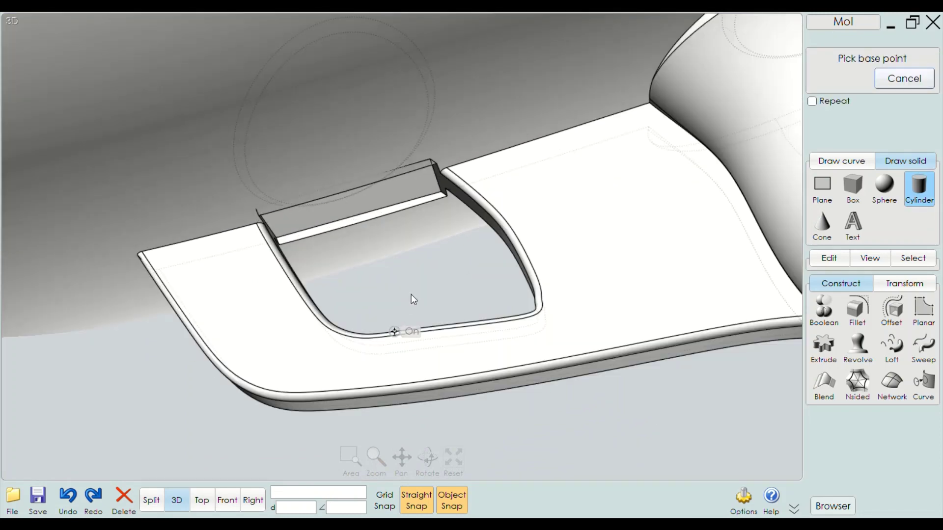
pyautogui.press('Escape')
pyautogui.scroll(2, 497, 259)
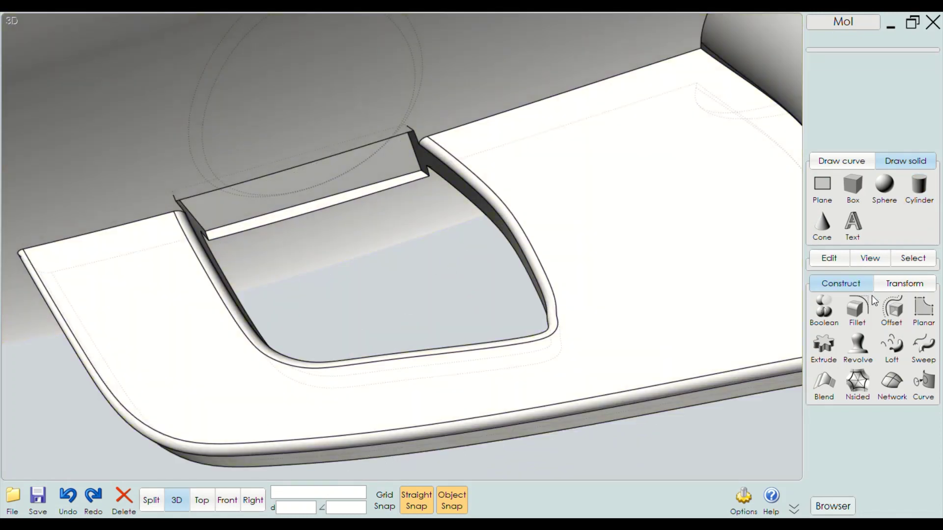
pyautogui.click(846, 260)
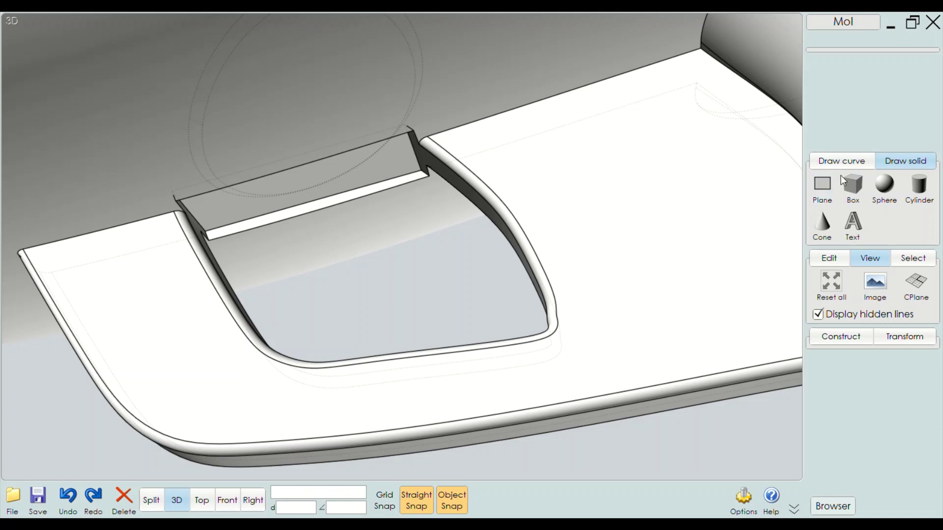
pyautogui.click(845, 161)
pyautogui.moveTo(392, 173)
pyautogui.mouseDown(button='right')
pyautogui.moveTo(332, 164)
pyautogui.moveTo(346, 181)
pyautogui.mouseUp(button='right')
# Draw a 3-point rectangle about 0.48 by 1 across the opening's top edge, then select it
pyautogui.click(885, 189)
pyautogui.scroll(3, 286, 209)
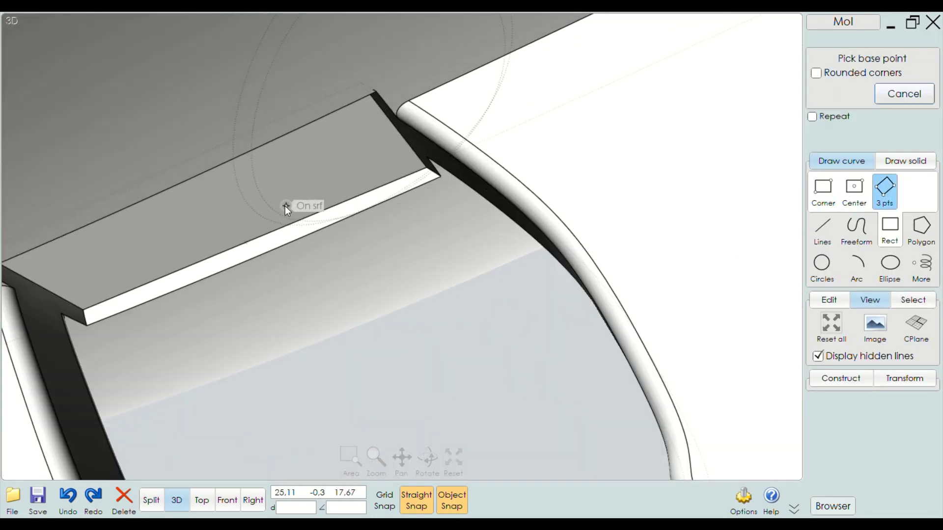
pyautogui.click(245, 242)
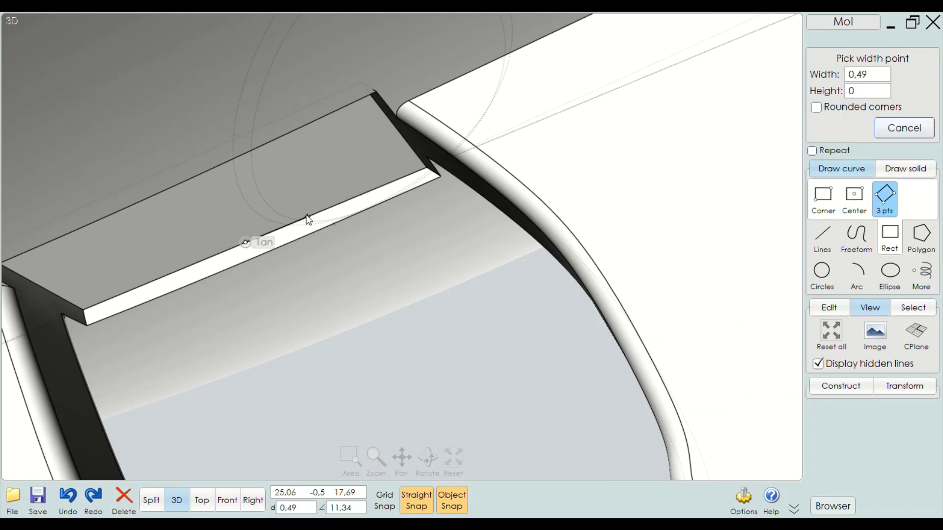
pyautogui.click(307, 217)
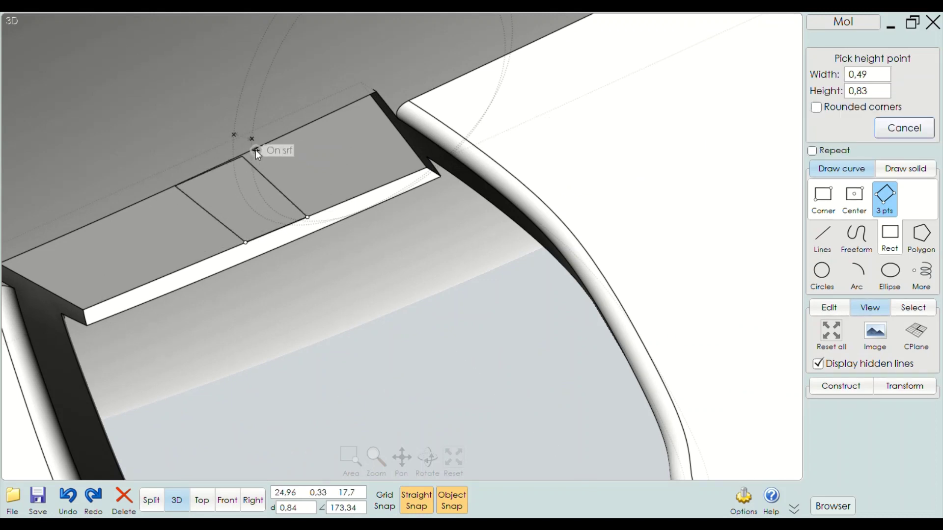
pyautogui.scroll(-3, 255, 148)
pyautogui.moveTo(208, 170)
pyautogui.mouseDown(button='right')
pyautogui.moveTo(287, 195)
pyautogui.moveTo(208, 239)
pyautogui.mouseUp(button='right')
pyautogui.scroll(3, 279, 201)
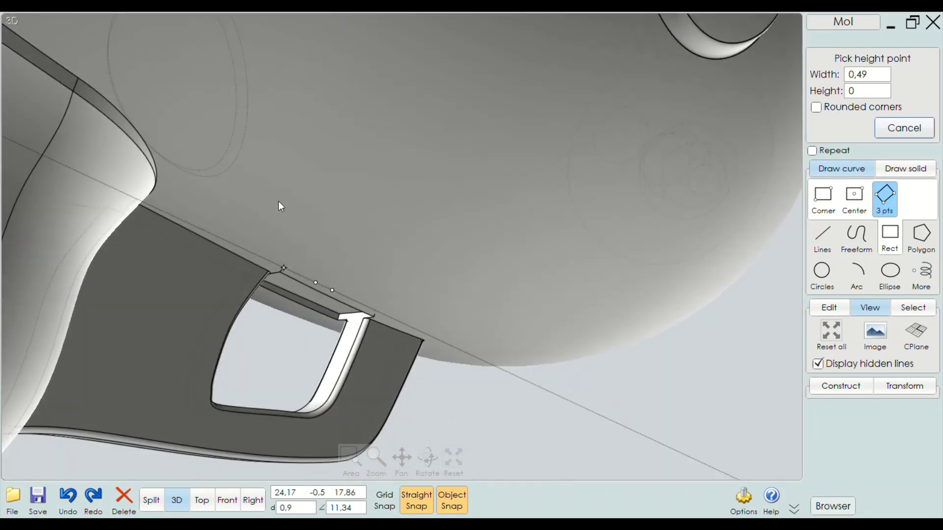
pyautogui.scroll(3, 307, 302)
pyautogui.scroll(3, 297, 326)
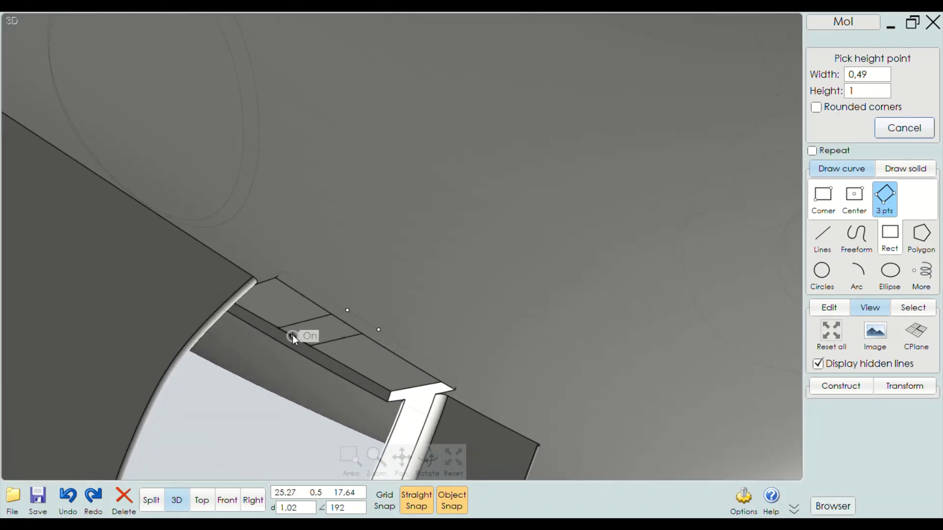
pyautogui.click(293, 335)
pyautogui.moveTo(255, 253)
pyautogui.mouseDown(button='right')
pyautogui.moveTo(312, 347)
pyautogui.moveTo(314, 303)
pyautogui.mouseUp(button='right')
pyautogui.click(314, 301)
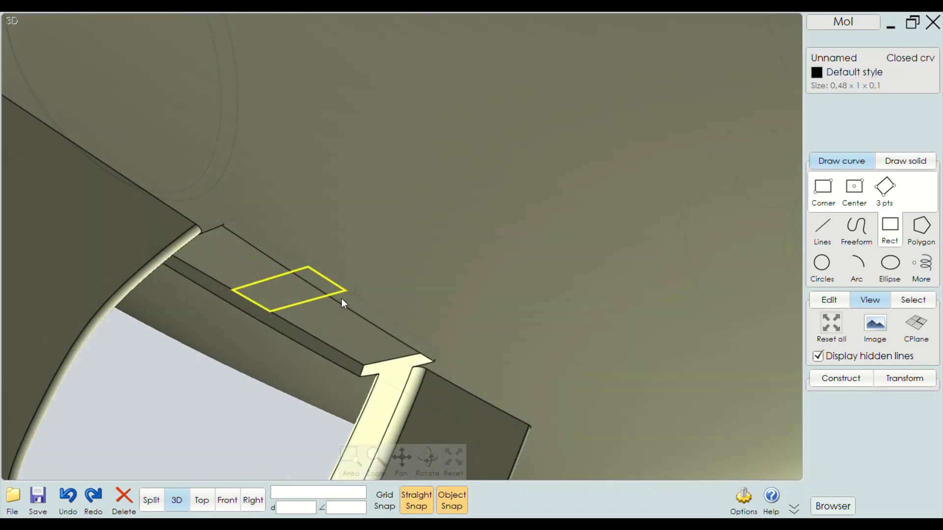
pyautogui.scroll(-2, 343, 305)
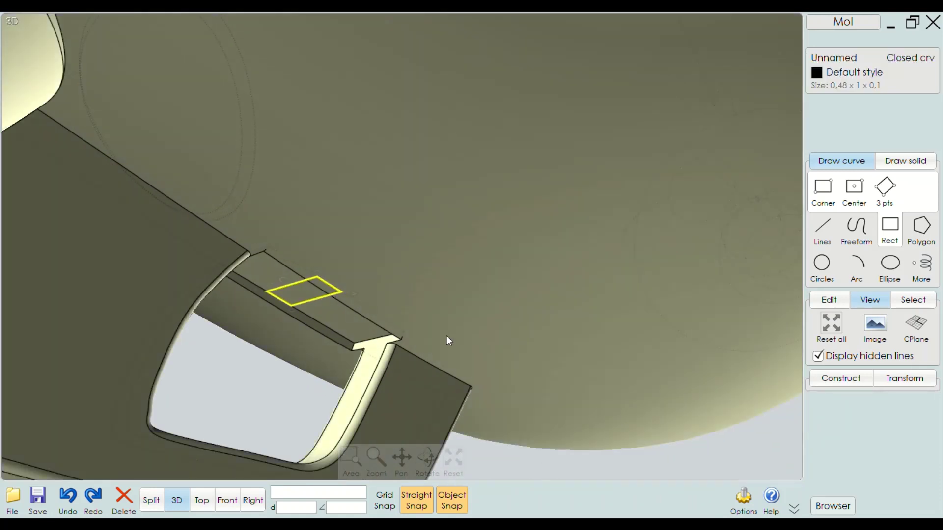
# Draw a 3-point arc from the rectangle curving down into the trigger opening, using Front view
pyautogui.click(859, 266)
pyautogui.click(341, 292)
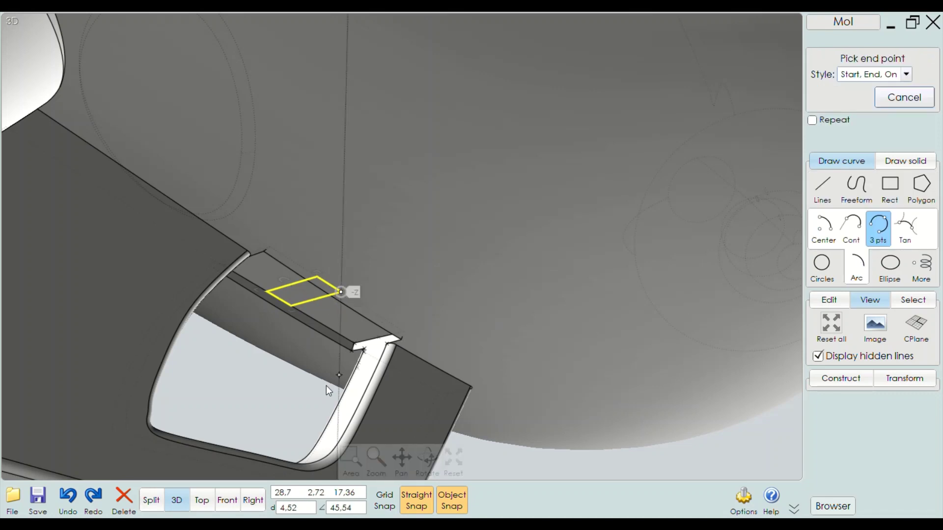
pyautogui.click(227, 501)
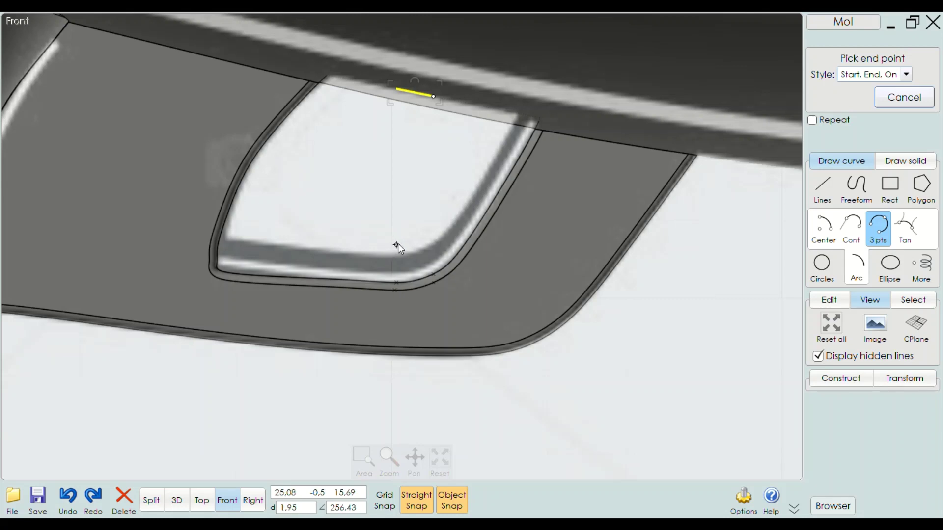
pyautogui.click(376, 250)
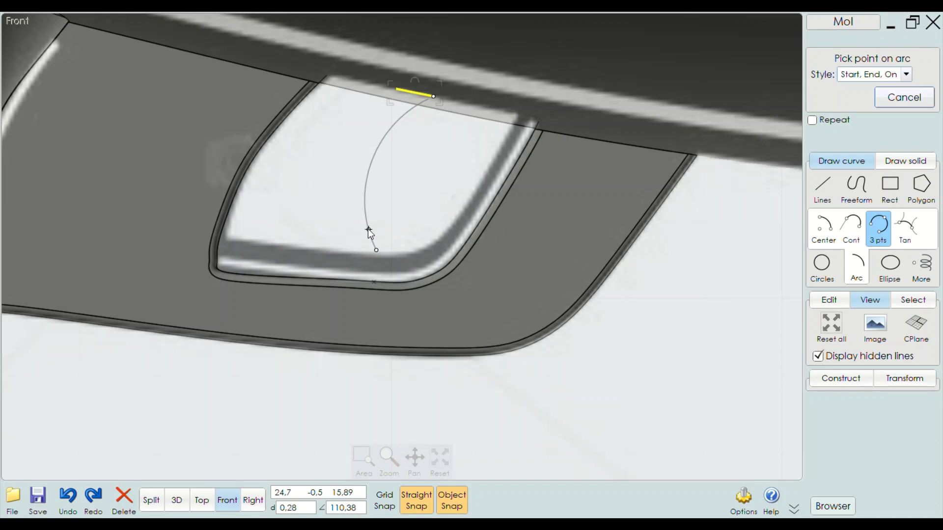
pyautogui.click(367, 229)
pyautogui.scroll(-5, 367, 229)
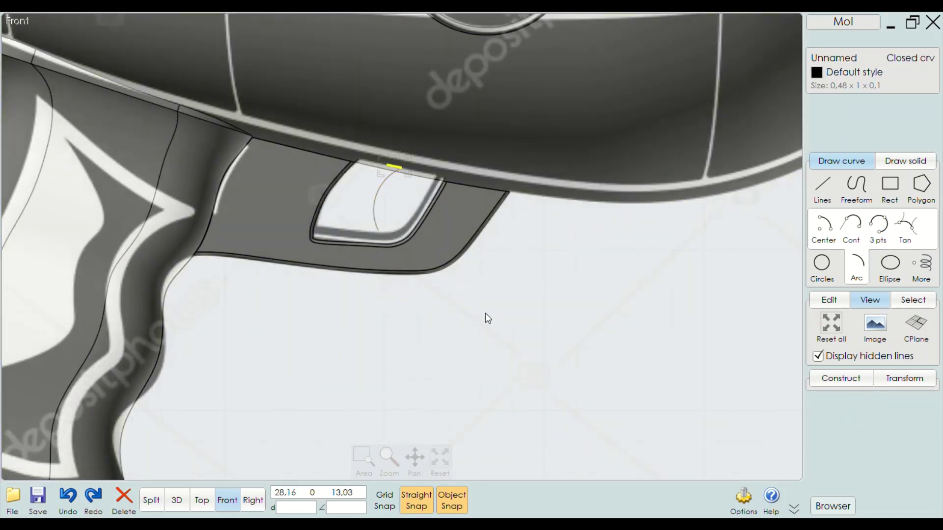
pyautogui.scroll(-3, 360, 236)
pyautogui.scroll(5, 329, 161)
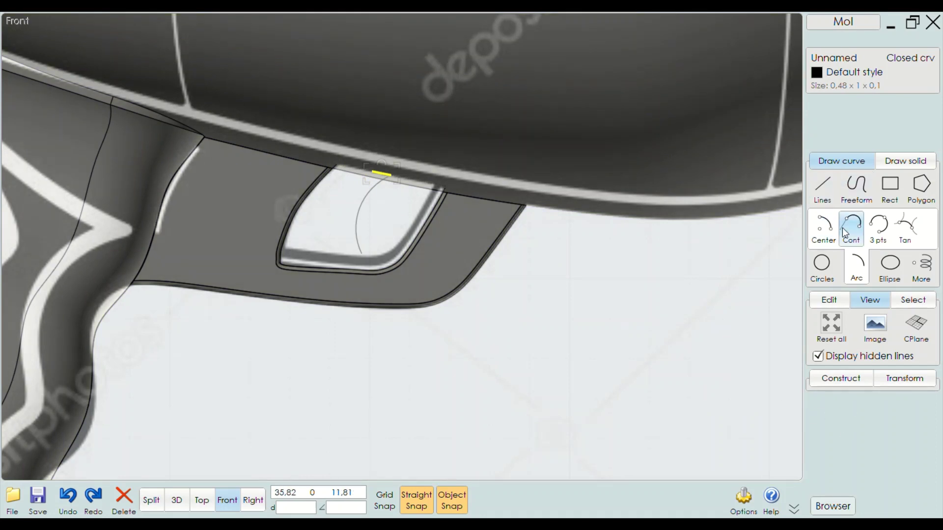
# Start a sweep of the rectangle with the arc as rail and preview it in 3D
pyautogui.click(839, 379)
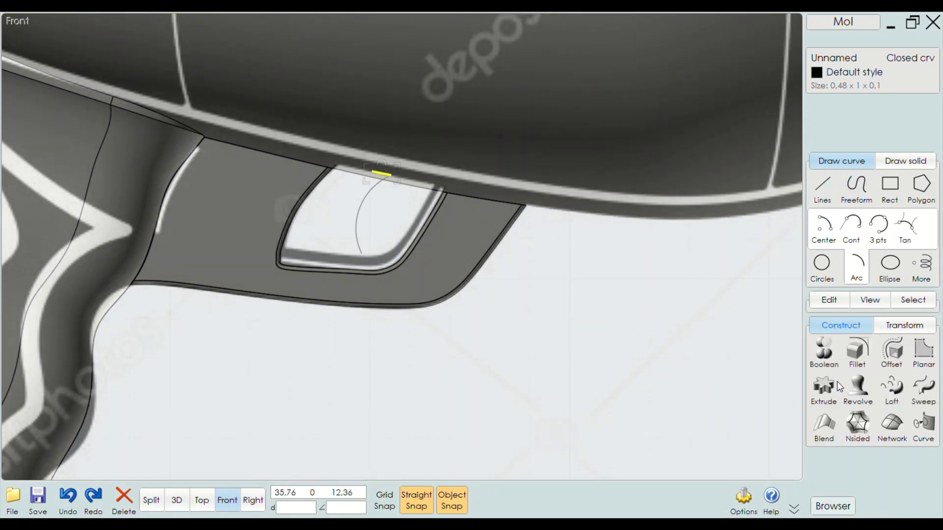
pyautogui.click(923, 389)
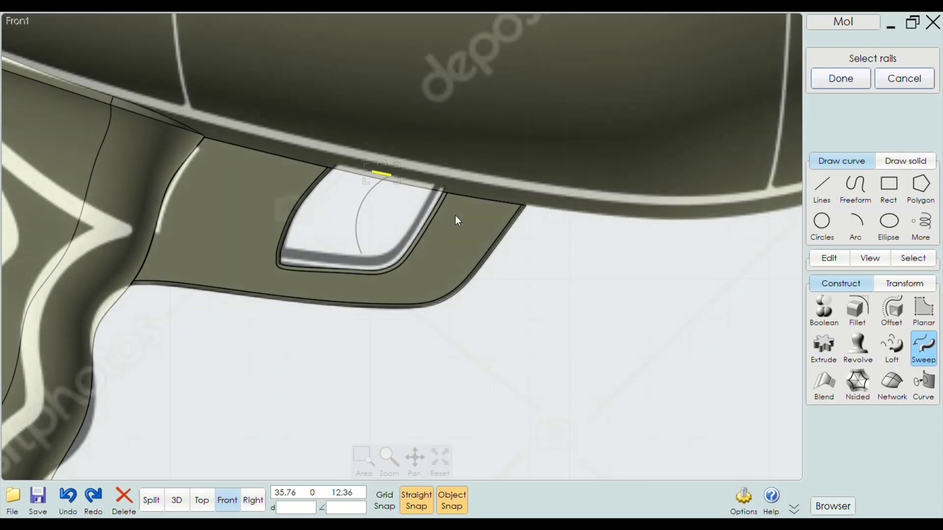
pyautogui.click(366, 210)
pyautogui.click(841, 78)
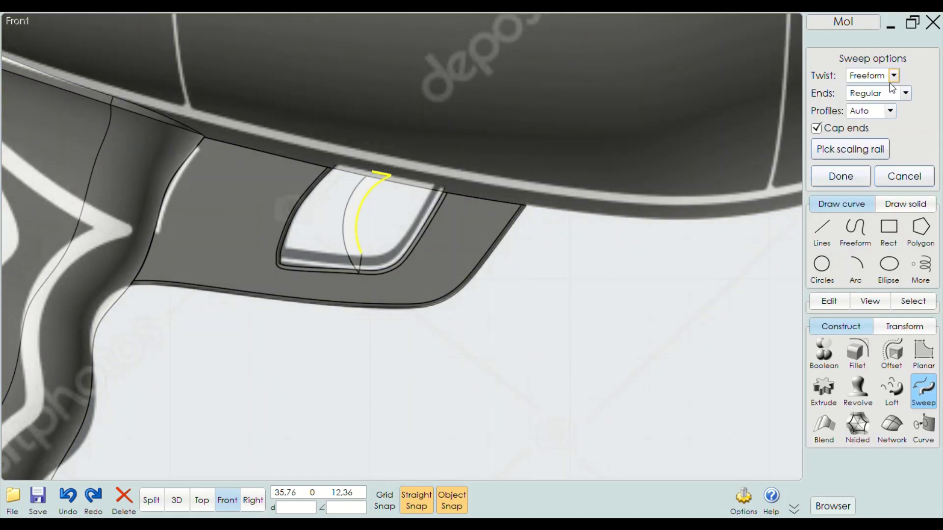
pyautogui.click(177, 500)
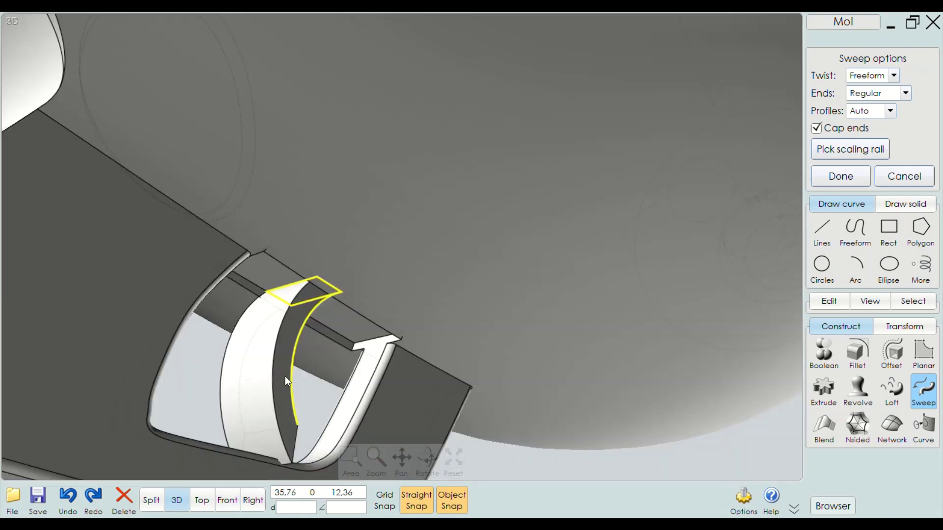
pyautogui.scroll(-3, 270, 322)
pyautogui.scroll(3, 283, 368)
pyautogui.scroll(1, 397, 347)
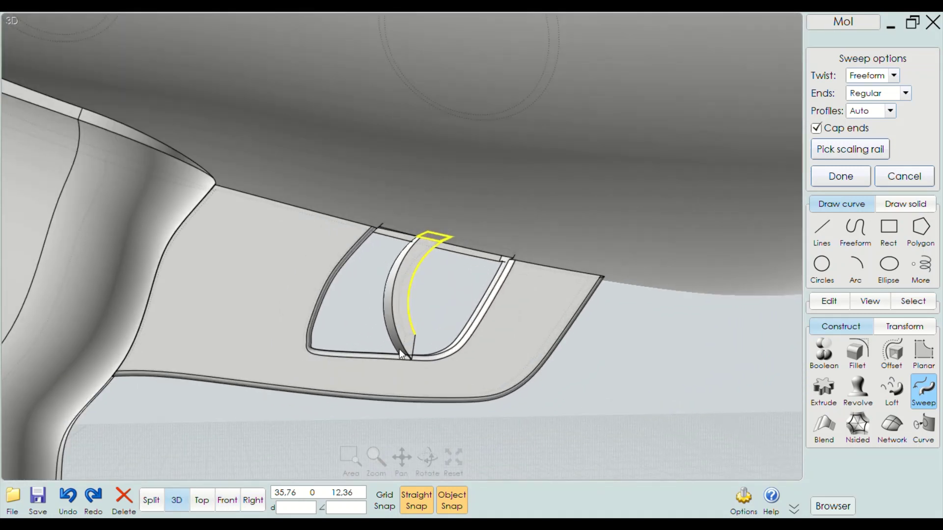
# Try pointy sweep ends, then switch back to regular ends
pyautogui.click(885, 118)
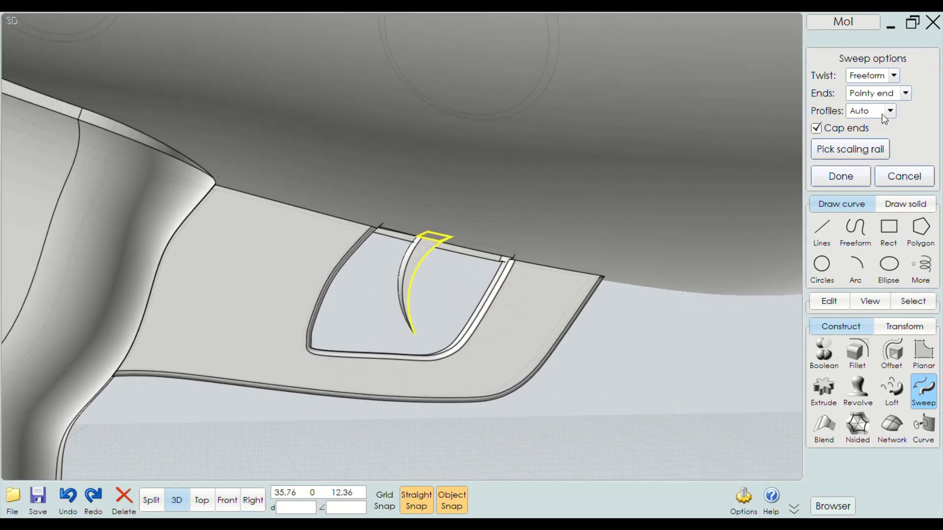
pyautogui.scroll(1, 579, 237)
pyautogui.moveTo(579, 237)
pyautogui.mouseDown(button='right')
pyautogui.moveTo(532, 238)
pyautogui.moveTo(606, 311)
pyautogui.mouseUp(button='right')
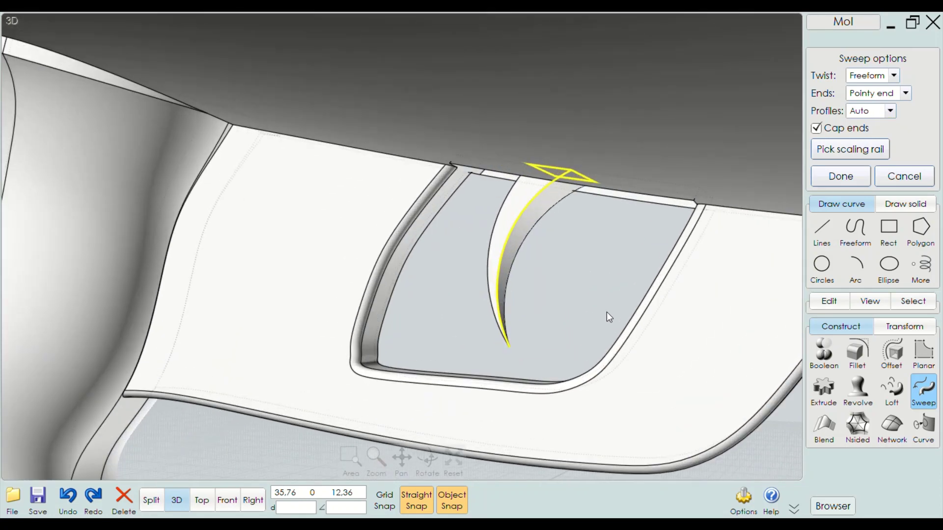
pyautogui.scroll(2, 577, 307)
pyautogui.click(906, 93)
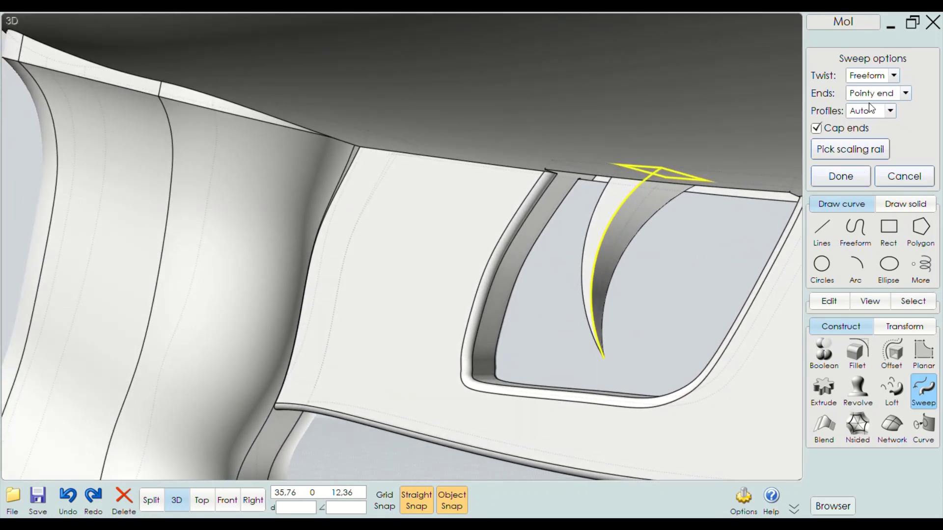
pyautogui.click(870, 112)
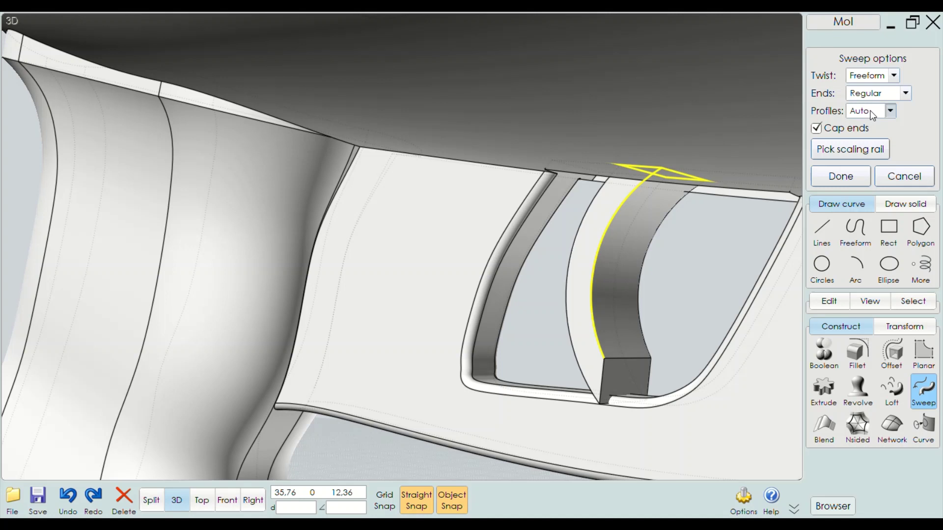
# Try the Refit profile setting, inspect the preview, then cancel and restart the sweep
pyautogui.click(890, 110)
pyautogui.click(870, 131)
pyautogui.scroll(-1, 869, 112)
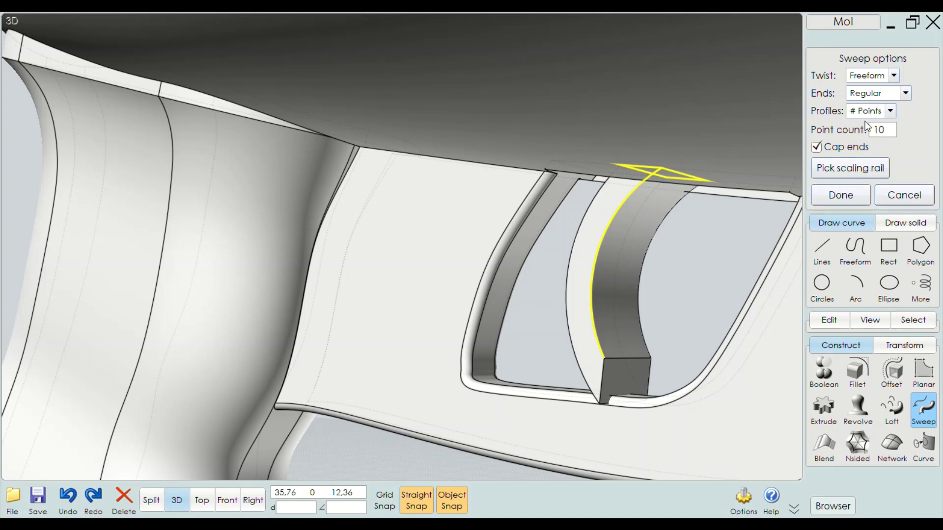
pyautogui.scroll(2, 869, 111)
pyautogui.scroll(-1, 873, 78)
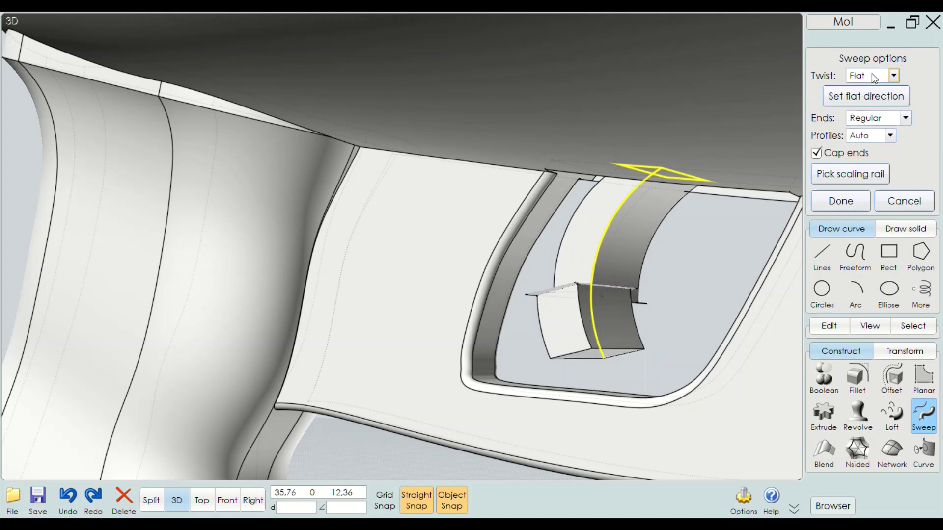
pyautogui.moveTo(706, 141); pyautogui.dragTo(622, 266, button='right')
pyautogui.moveTo(573, 237)
pyautogui.mouseDown(button='right')
pyautogui.moveTo(573, 208)
pyautogui.moveTo(557, 203)
pyautogui.mouseUp(button='right')
pyautogui.press('Escape')
pyautogui.press('Return')
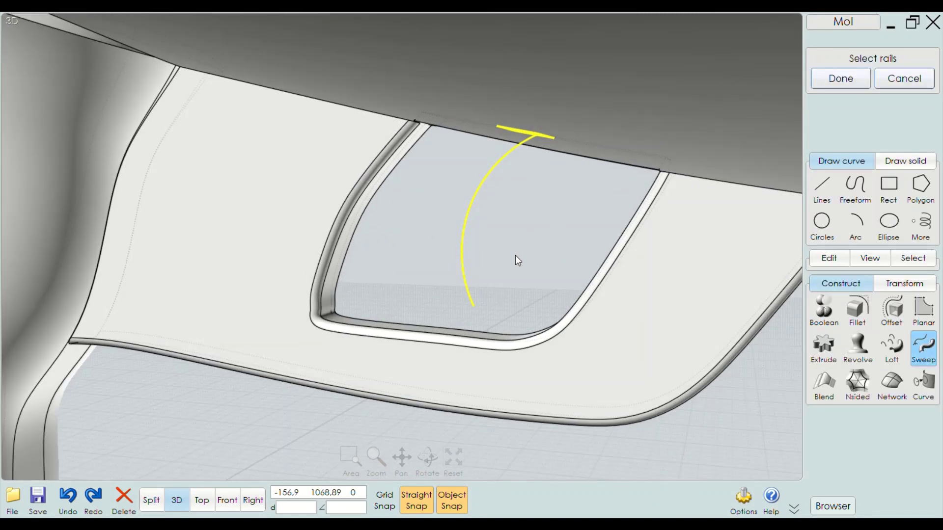
# Cancel the sweep, select the arc alone and show its control points in Front view
pyautogui.click(904, 79)
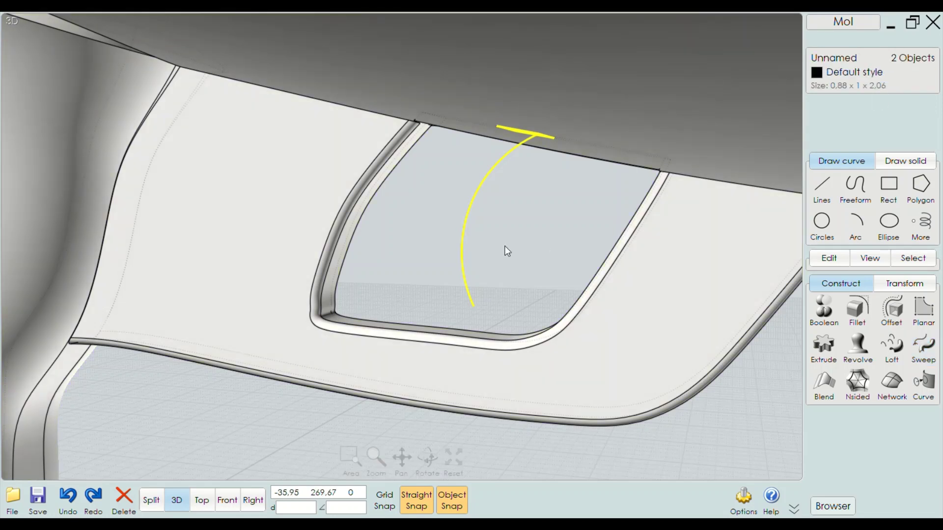
pyautogui.click(496, 251)
pyautogui.click(464, 266)
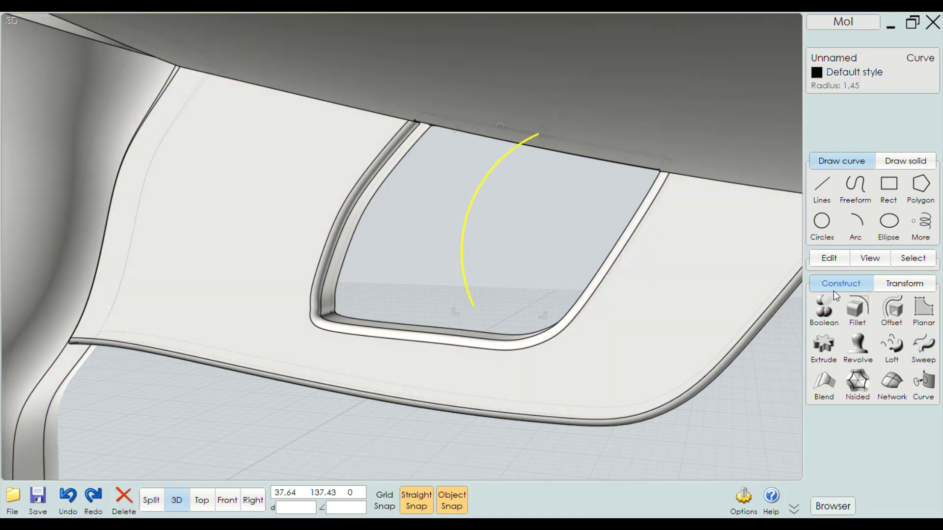
pyautogui.click(830, 258)
pyautogui.click(825, 324)
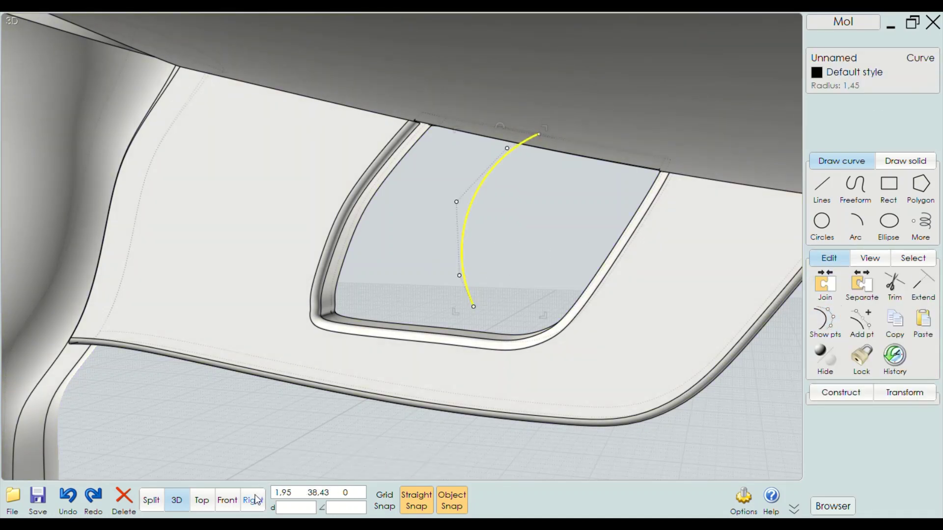
pyautogui.click(227, 500)
pyautogui.scroll(4, 365, 208)
pyautogui.scroll(3, 364, 208)
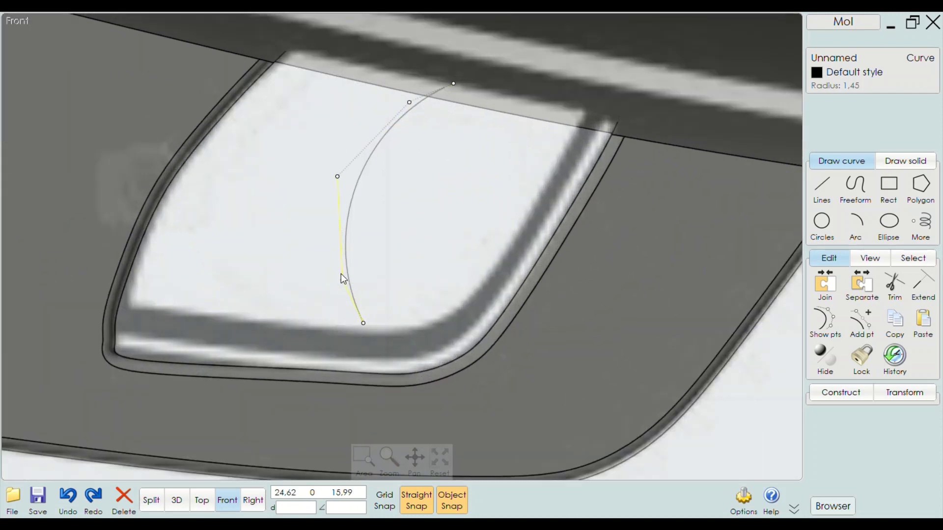
# Reshape the arc's lower end, moving its bottom control point slightly right
pyautogui.moveTo(343, 280); pyautogui.dragTo(332, 258)
pyautogui.moveTo(365, 323); pyautogui.dragTo(355, 300)
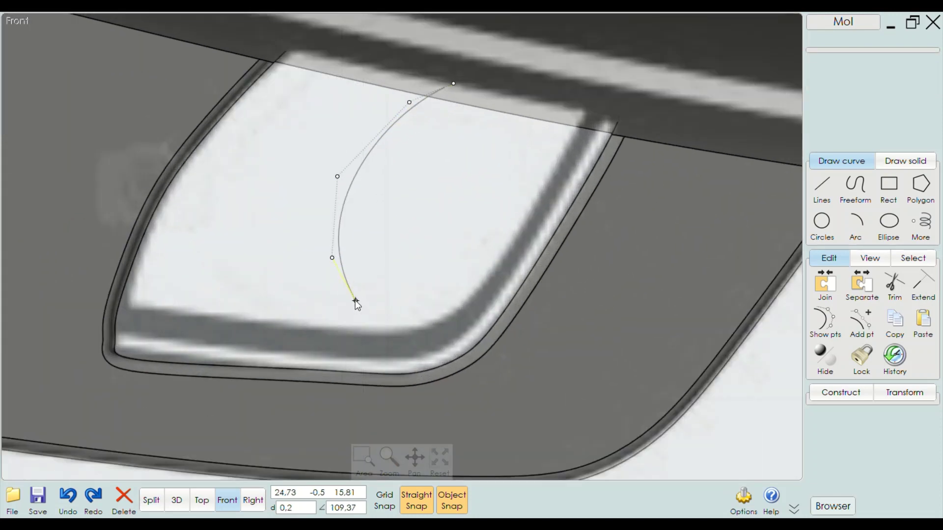
pyautogui.scroll(-3, 355, 209)
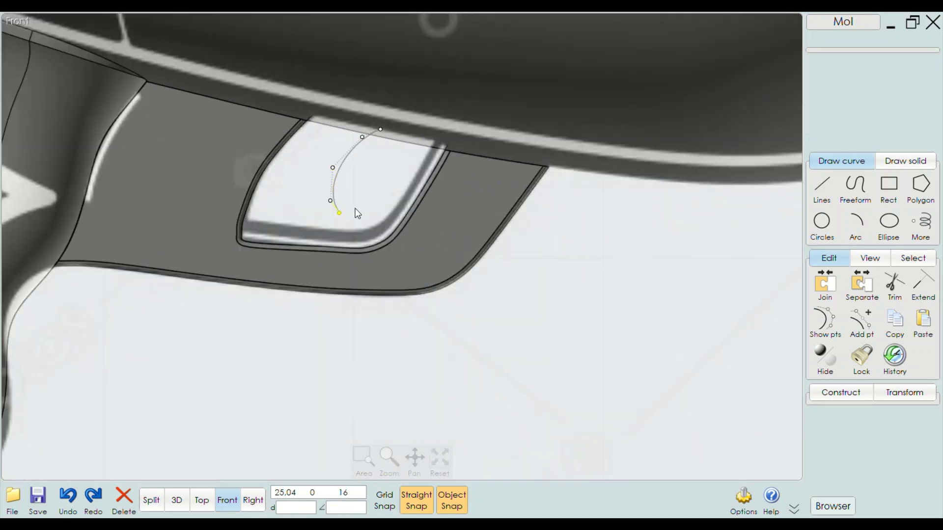
pyautogui.click(330, 221)
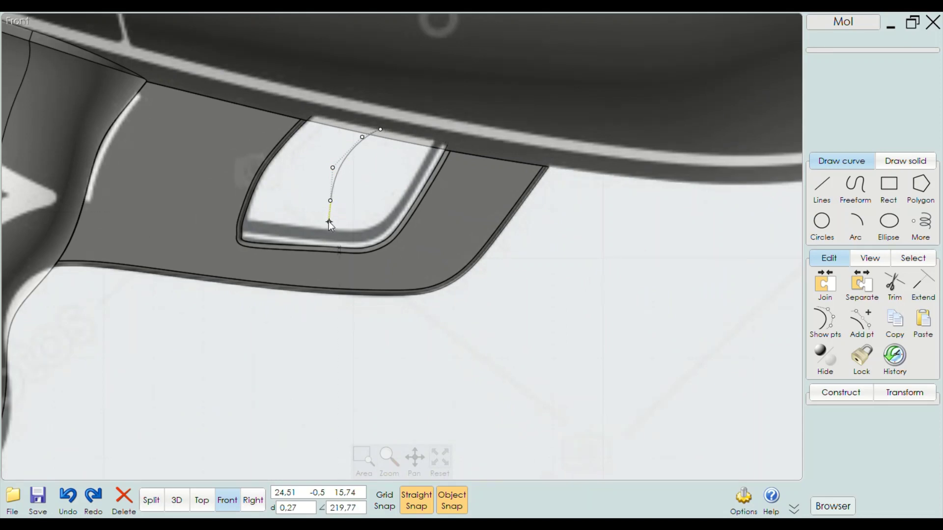
pyautogui.scroll(2, 362, 137)
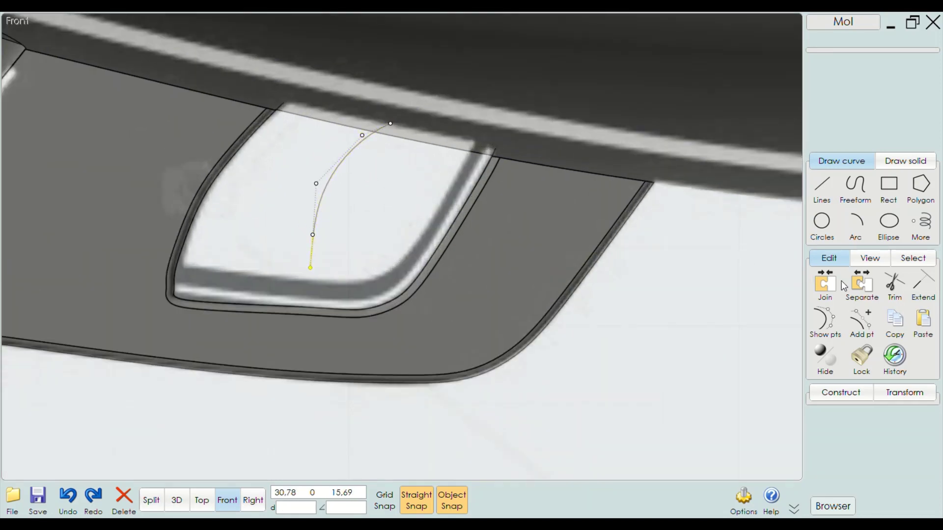
pyautogui.click(670, 291)
pyautogui.moveTo(347, 160); pyautogui.dragTo(318, 154)
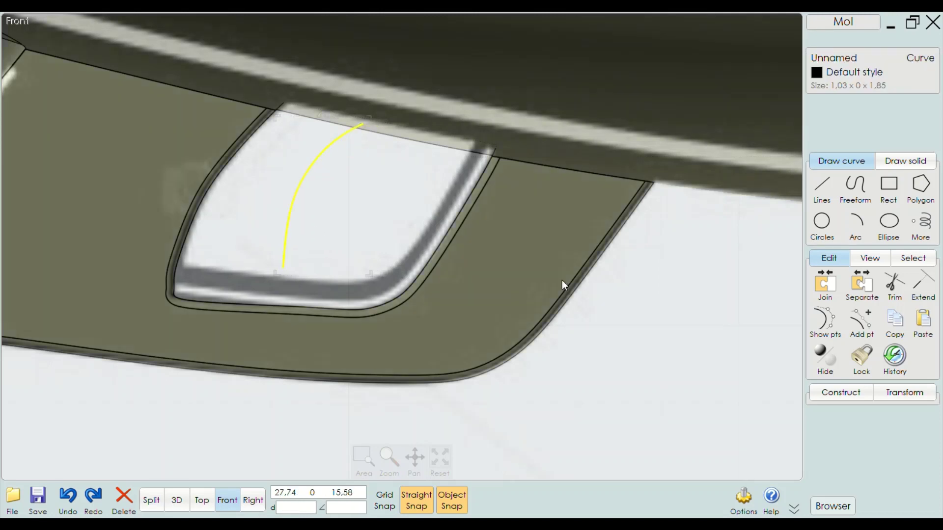
pyautogui.click(825, 321)
pyautogui.moveTo(286, 268)
pyautogui.mouseDown()
pyautogui.moveTo(297, 269)
pyautogui.moveTo(292, 278)
pyautogui.moveTo(291, 264)
pyautogui.mouseUp()
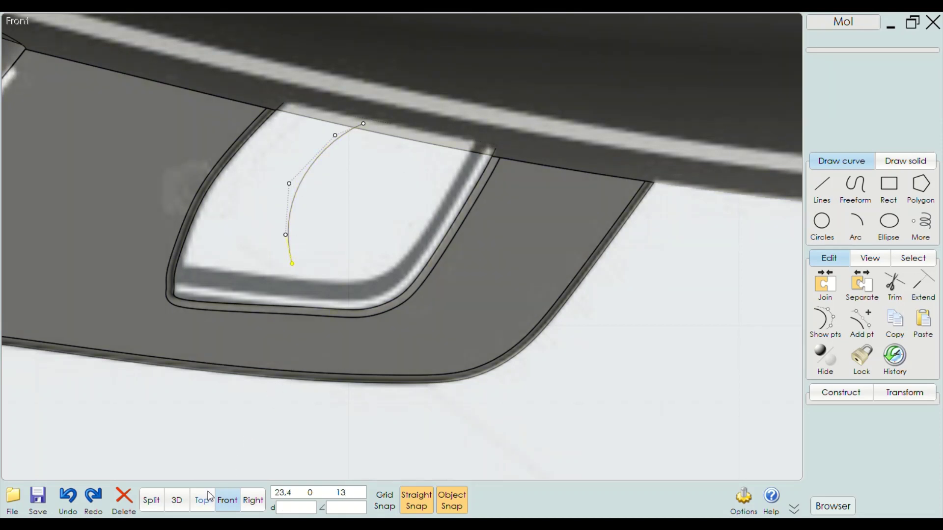
pyautogui.click(176, 501)
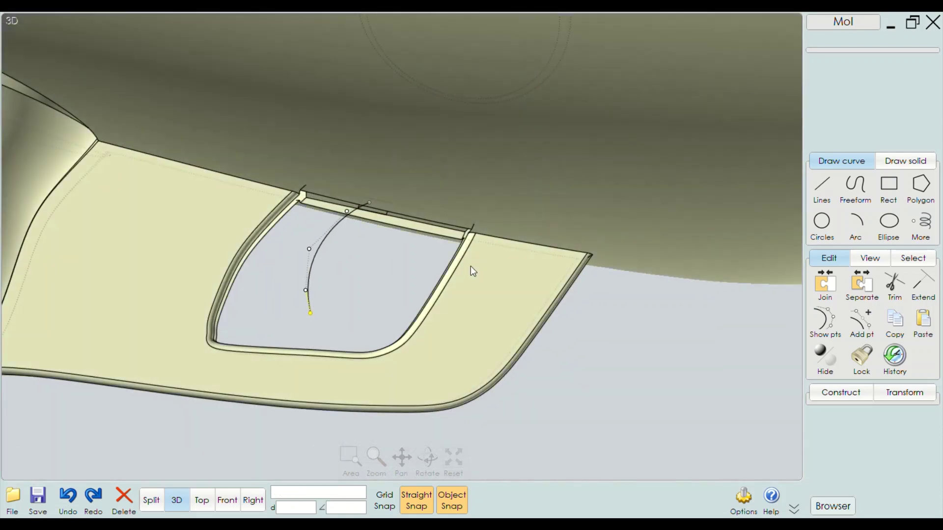
# Sweep the small rectangle along the arc rail with Freeform twist to form the trigger solid
pyautogui.scroll(3, 340, 236)
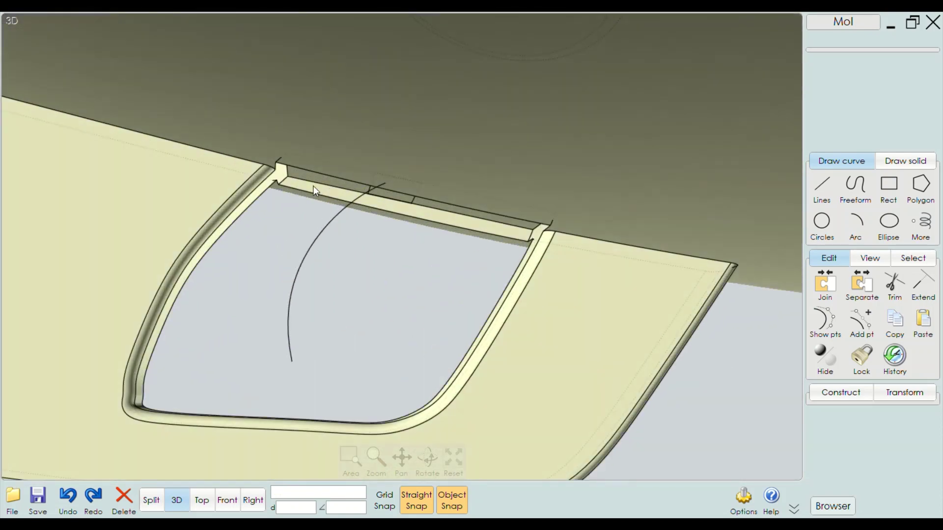
pyautogui.click(408, 203)
pyautogui.click(841, 392)
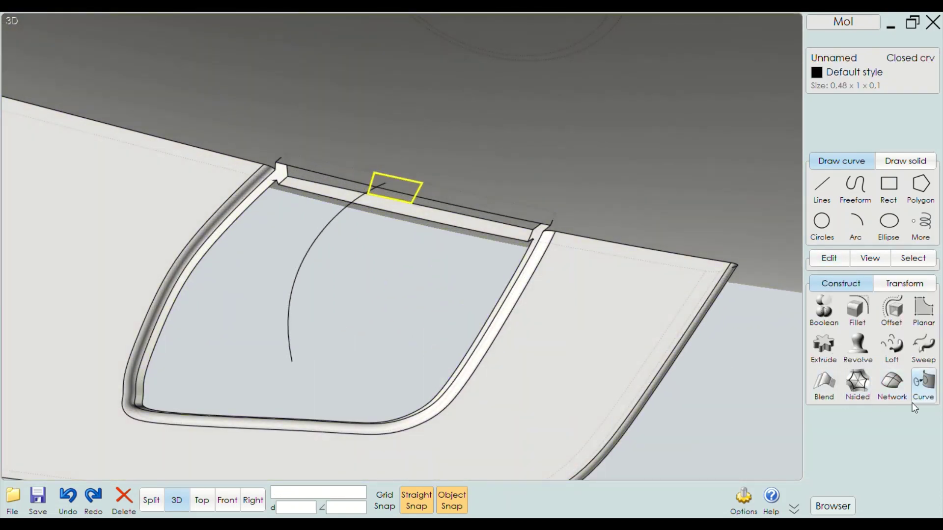
pyautogui.click(923, 346)
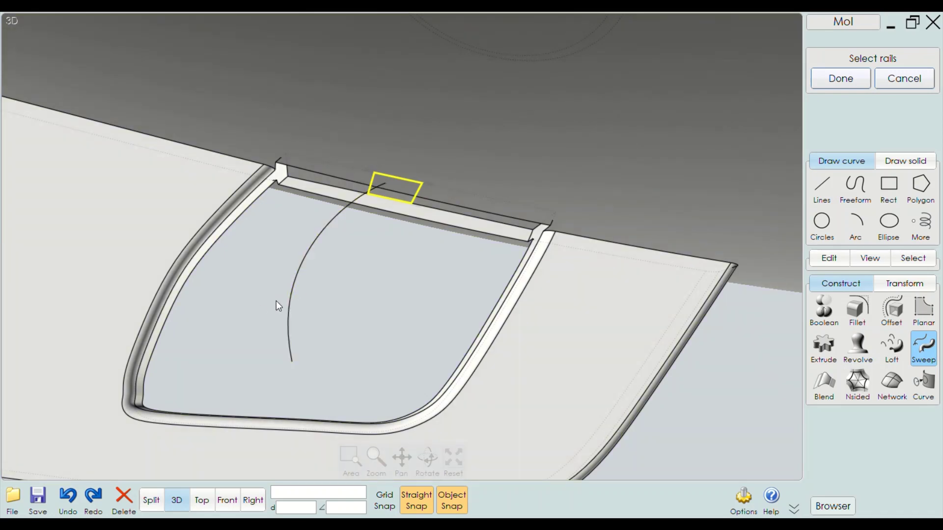
pyautogui.click(296, 285)
pyautogui.click(841, 78)
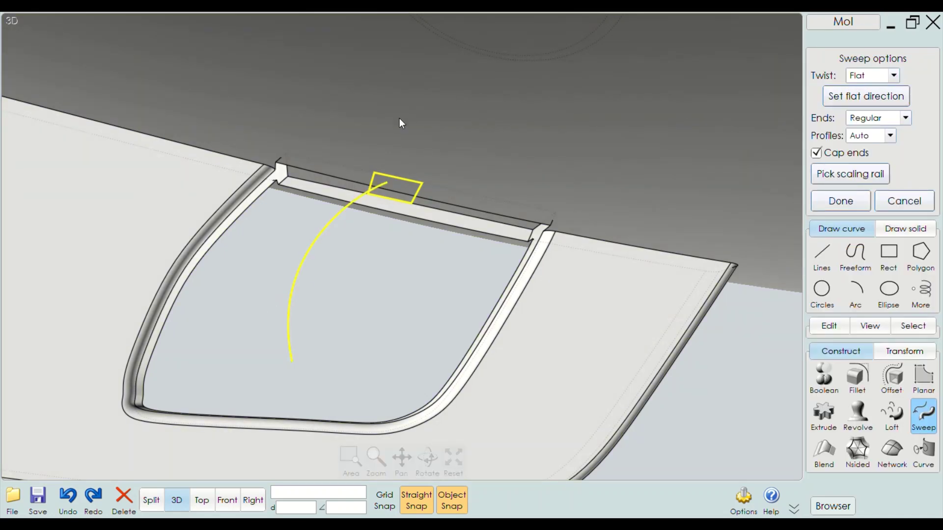
pyautogui.moveTo(414, 232); pyautogui.dragTo(480, 243, button='right')
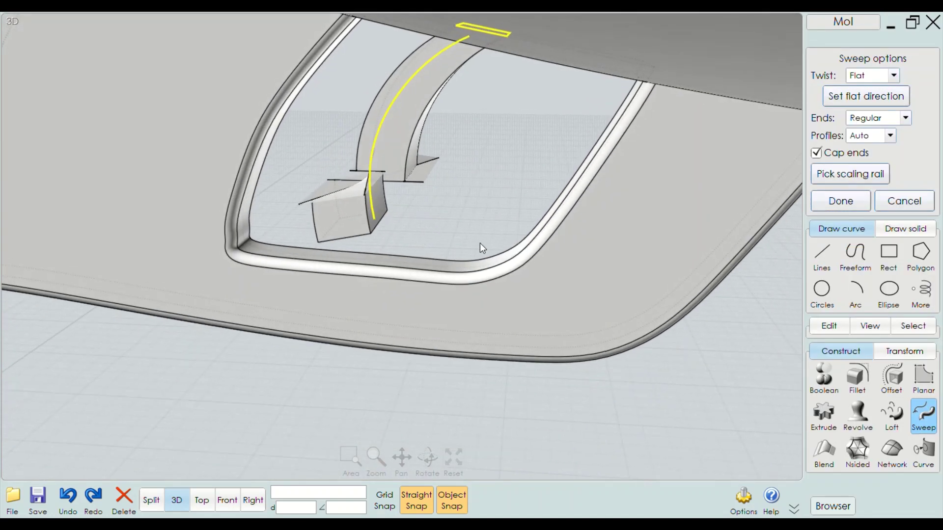
pyautogui.click(872, 87)
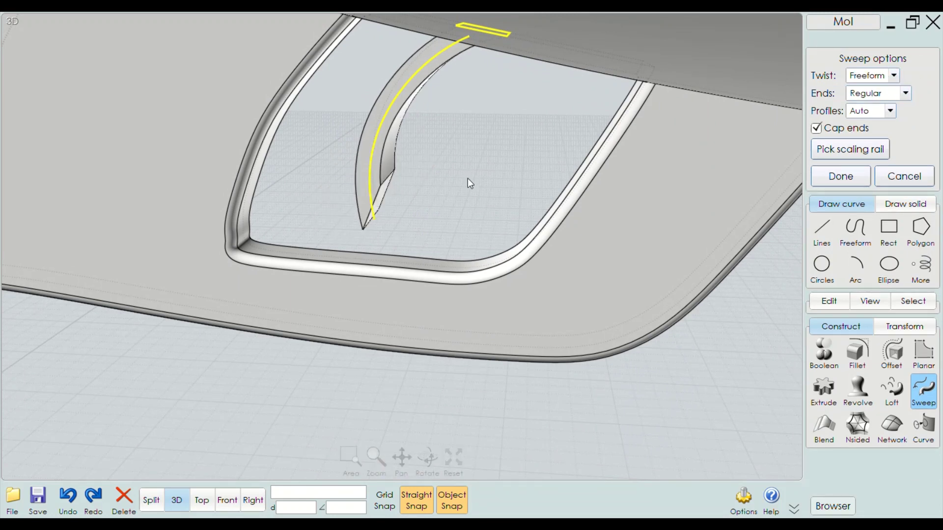
pyautogui.moveTo(468, 179); pyautogui.dragTo(491, 138, button='right')
pyautogui.rightClick(491, 138)
pyautogui.moveTo(358, 171)
pyautogui.mouseDown(button='right')
pyautogui.moveTo(376, 235)
pyautogui.moveTo(393, 245)
pyautogui.moveTo(305, 229)
pyautogui.moveTo(366, 284)
pyautogui.moveTo(381, 312)
pyautogui.moveTo(335, 314)
pyautogui.moveTo(438, 318)
pyautogui.moveTo(403, 315)
pyautogui.moveTo(396, 294)
pyautogui.mouseUp(button='right')
pyautogui.scroll(-5, 393, 245)
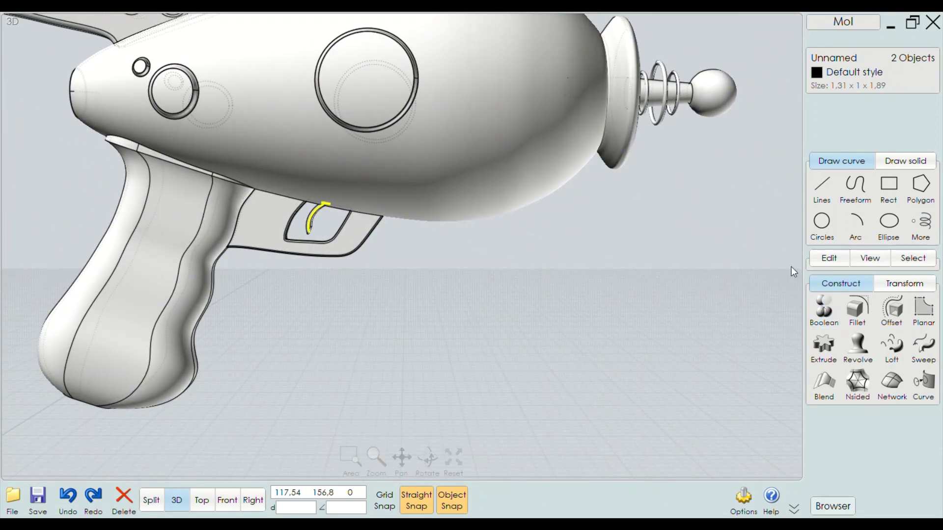
pyautogui.click(282, 224)
pyautogui.scroll(5, 305, 219)
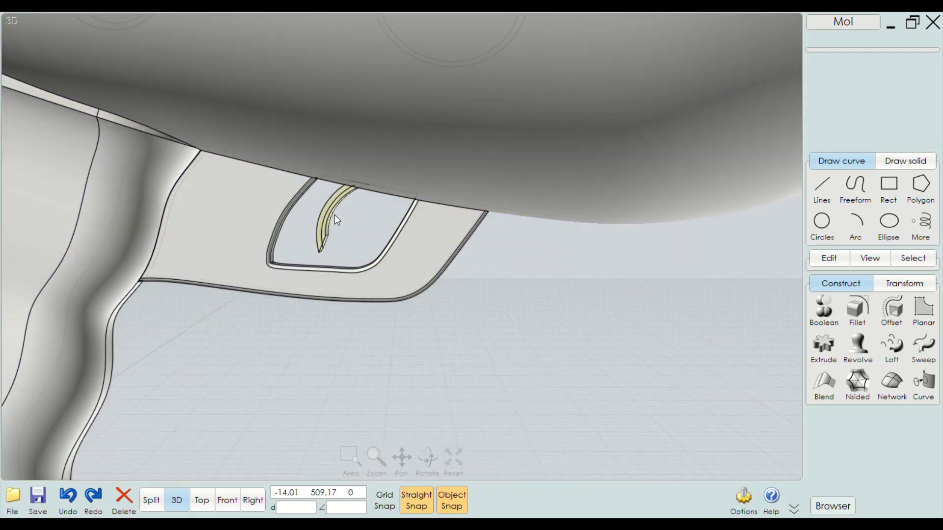
pyautogui.click(327, 208)
pyautogui.moveTo(327, 207)
pyautogui.mouseDown(button='right')
pyautogui.moveTo(360, 190)
pyautogui.moveTo(358, 217)
pyautogui.mouseUp(button='right')
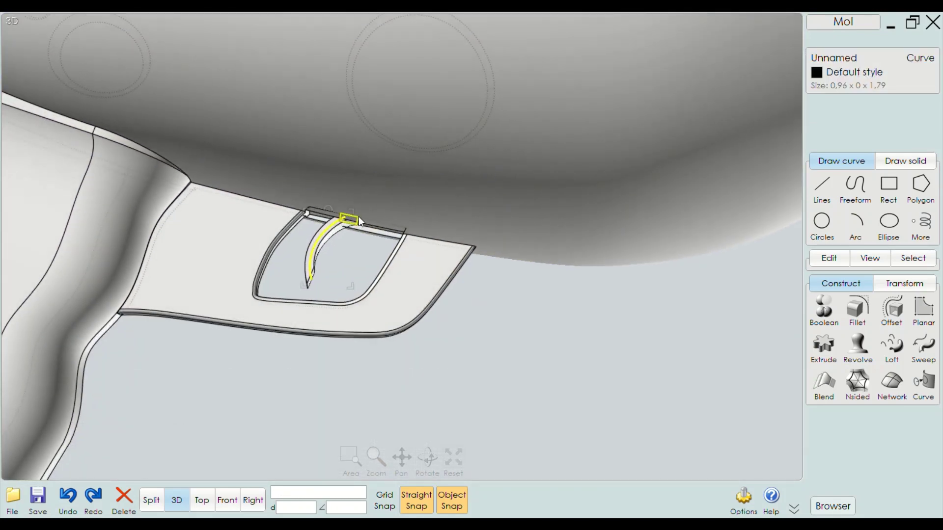
pyautogui.click(438, 255)
pyautogui.moveTo(435, 252); pyautogui.dragTo(427, 263, button='right')
pyautogui.scroll(3, 358, 205)
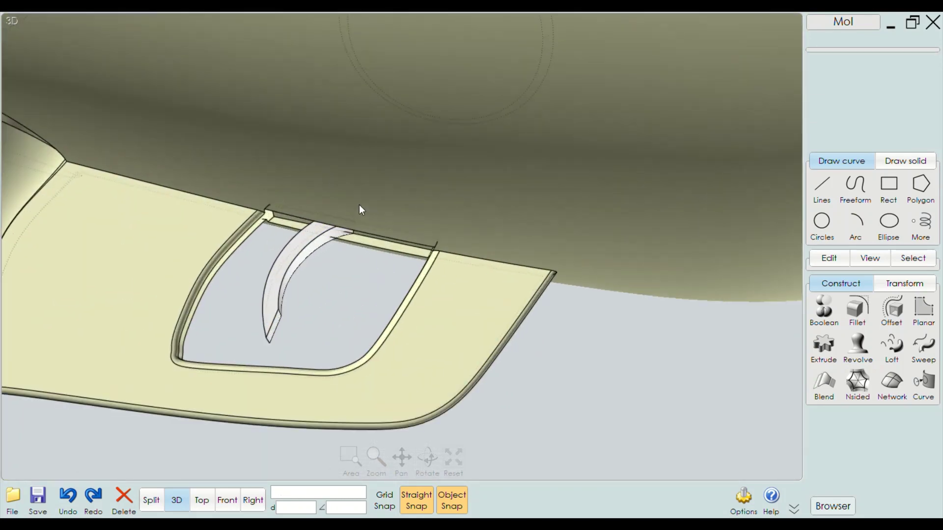
pyautogui.moveTo(358, 205)
pyautogui.mouseDown(button='right')
pyautogui.moveTo(299, 267)
pyautogui.moveTo(356, 241)
pyautogui.moveTo(302, 262)
pyautogui.moveTo(485, 356)
pyautogui.moveTo(620, 396)
pyautogui.mouseUp(button='right')
pyautogui.scroll(2, 373, 422)
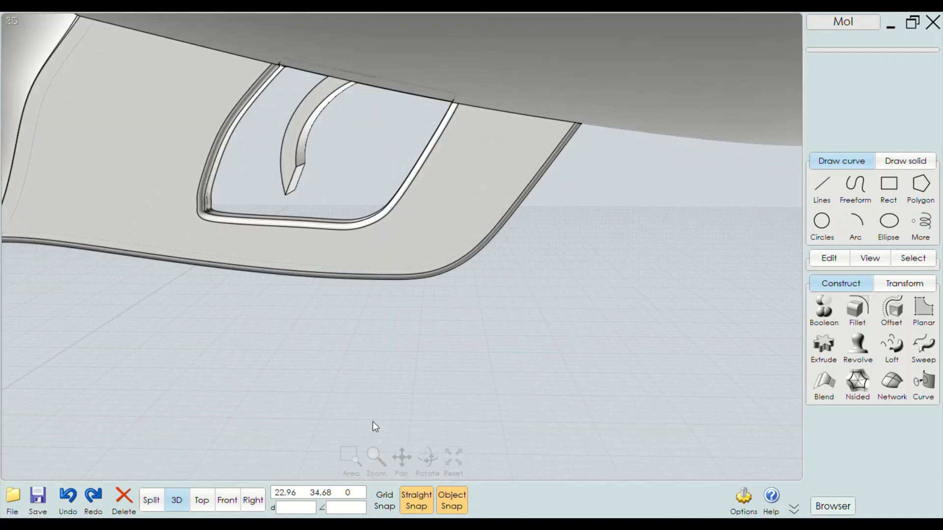
pyautogui.moveTo(373, 421); pyautogui.dragTo(368, 293, button='right')
pyautogui.scroll(2, 324, 228)
pyautogui.click(319, 260)
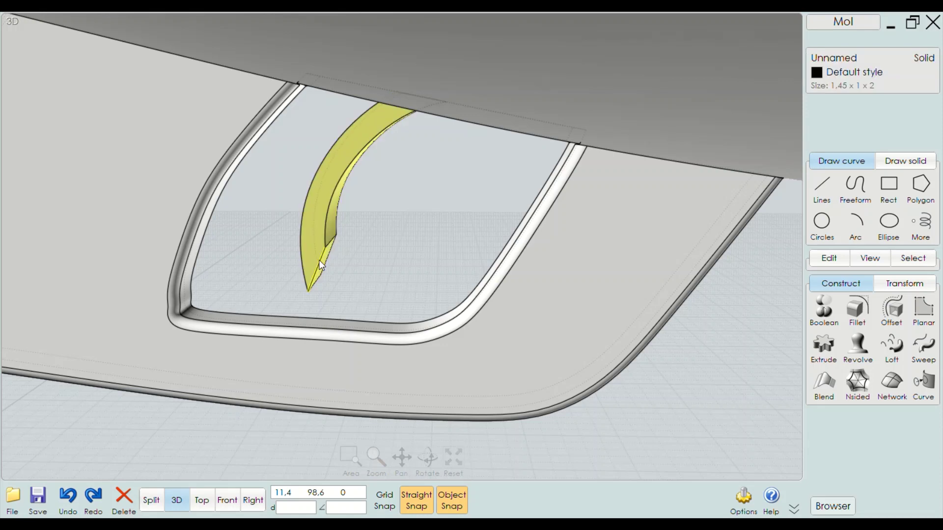
pyautogui.click(379, 258)
pyautogui.click(311, 232)
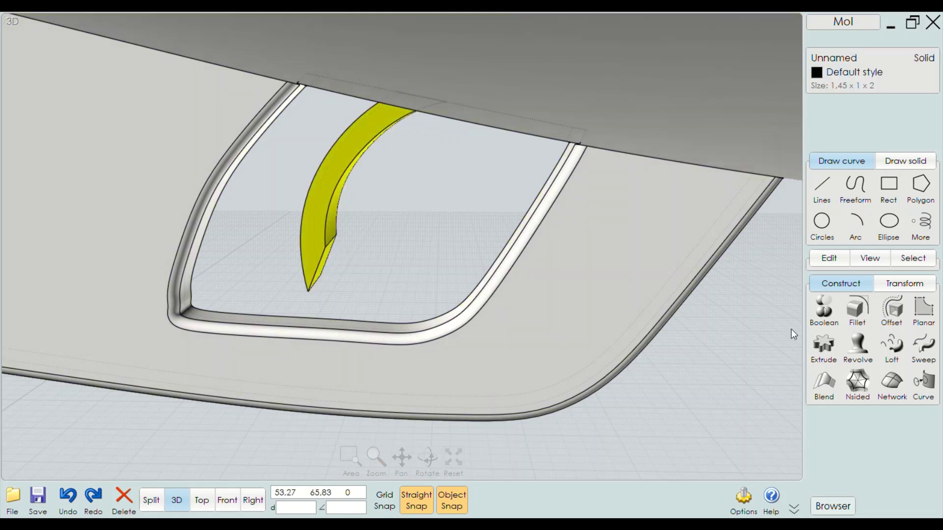
# Fillet the trigger's edges with a 0.1 radius after checking the preview
pyautogui.click(857, 309)
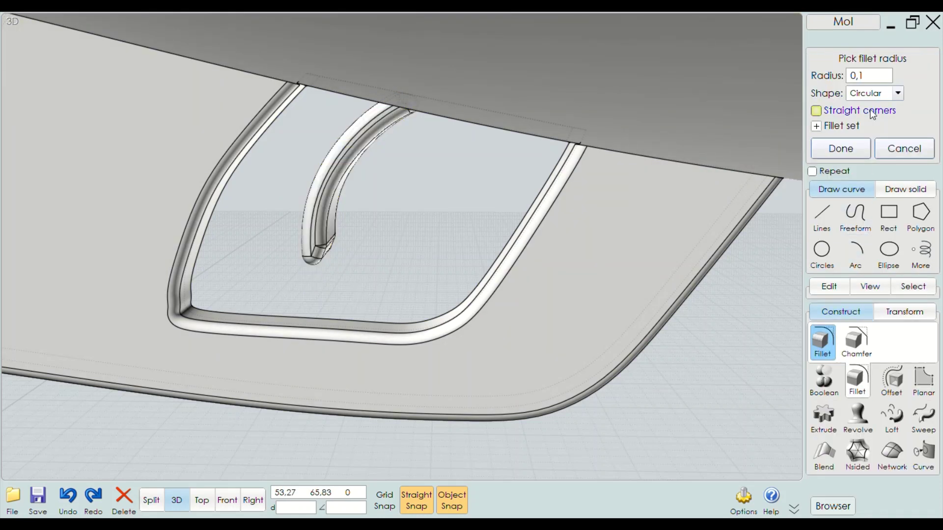
pyautogui.scroll(1, 358, 202)
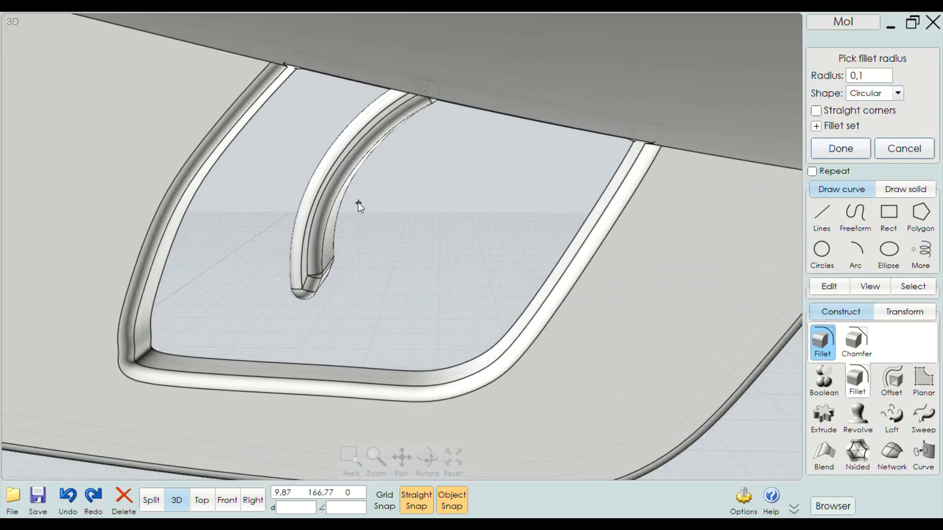
pyautogui.moveTo(358, 203)
pyautogui.mouseDown(button='right')
pyautogui.moveTo(305, 197)
pyautogui.moveTo(506, 216)
pyautogui.moveTo(537, 232)
pyautogui.moveTo(727, 227)
pyautogui.moveTo(599, 284)
pyautogui.mouseUp(button='right')
pyautogui.scroll(2, 600, 284)
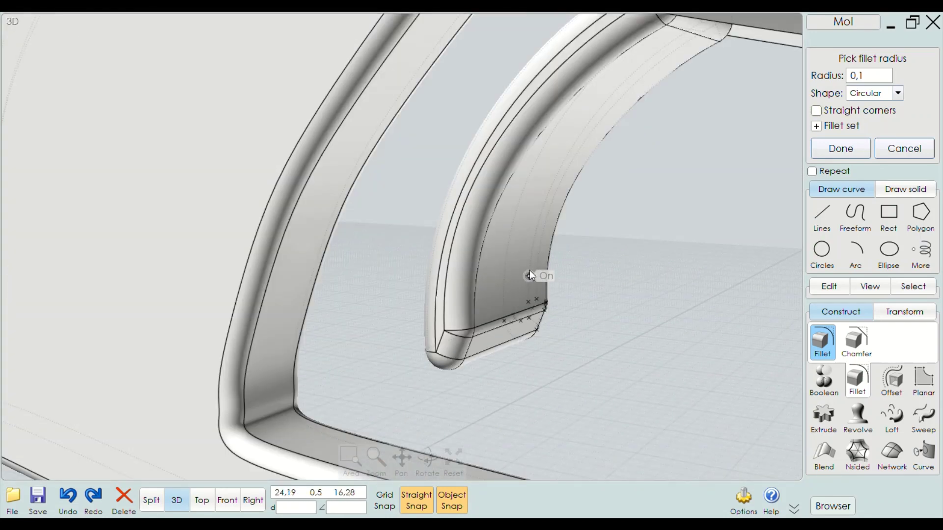
pyautogui.scroll(-2, 531, 275)
pyautogui.scroll(-3, 536, 275)
pyautogui.press('Return')
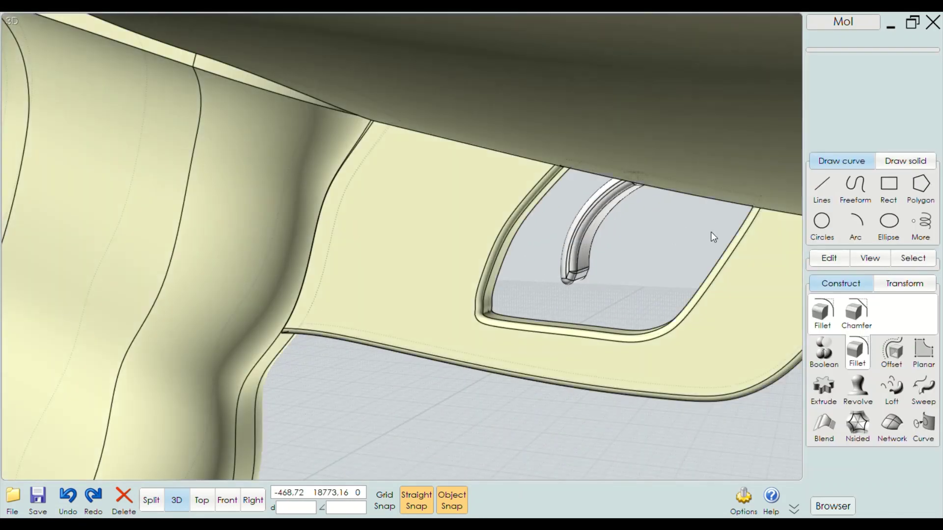
pyautogui.press('Escape')
pyautogui.moveTo(713, 238)
pyautogui.mouseDown(button='right')
pyautogui.moveTo(564, 369)
pyautogui.moveTo(464, 364)
pyautogui.moveTo(537, 368)
pyautogui.mouseUp(button='right')
# Nudge the filleted trigger slightly within the opening in Front view and check it in 3D
pyautogui.scroll(2, 538, 367)
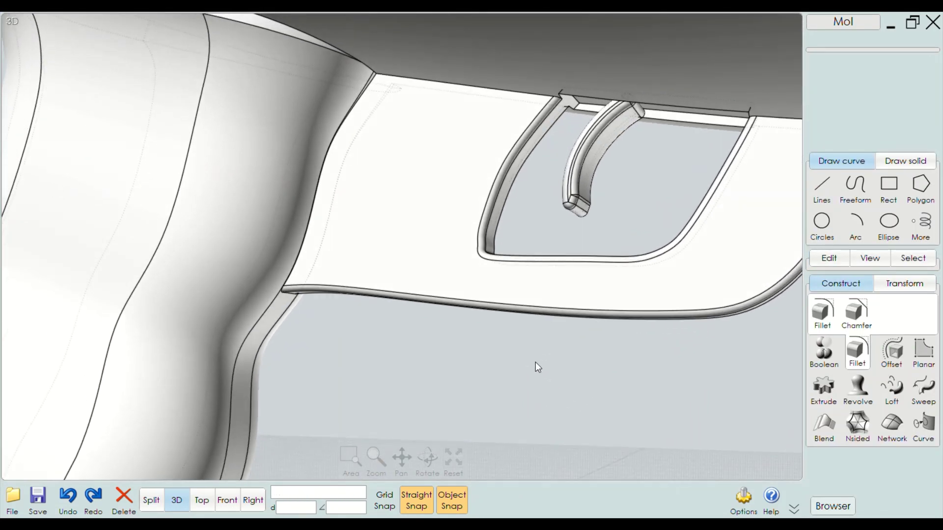
pyautogui.scroll(-5, 538, 368)
pyautogui.click(231, 501)
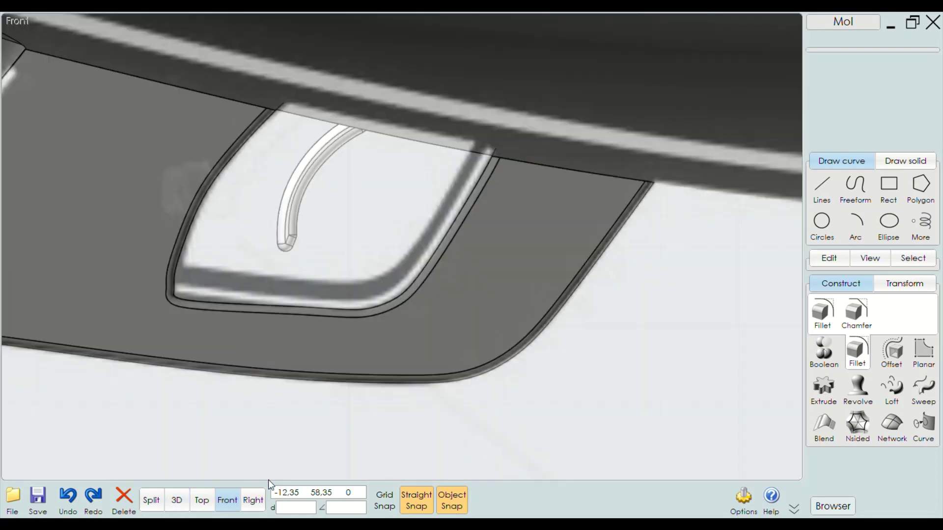
pyautogui.click(300, 179)
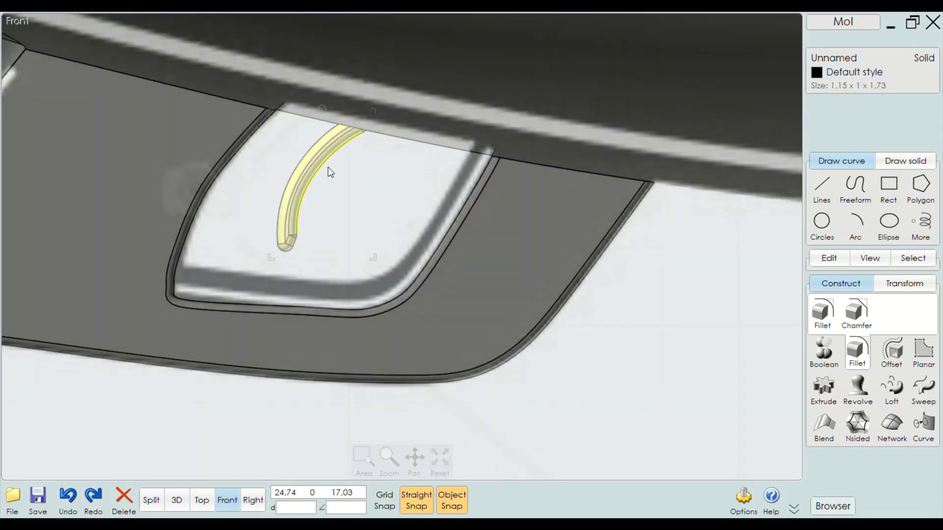
pyautogui.scroll(2, 326, 169)
pyautogui.moveTo(314, 169)
pyautogui.mouseDown()
pyautogui.moveTo(325, 158)
pyautogui.moveTo(328, 166)
pyautogui.mouseUp()
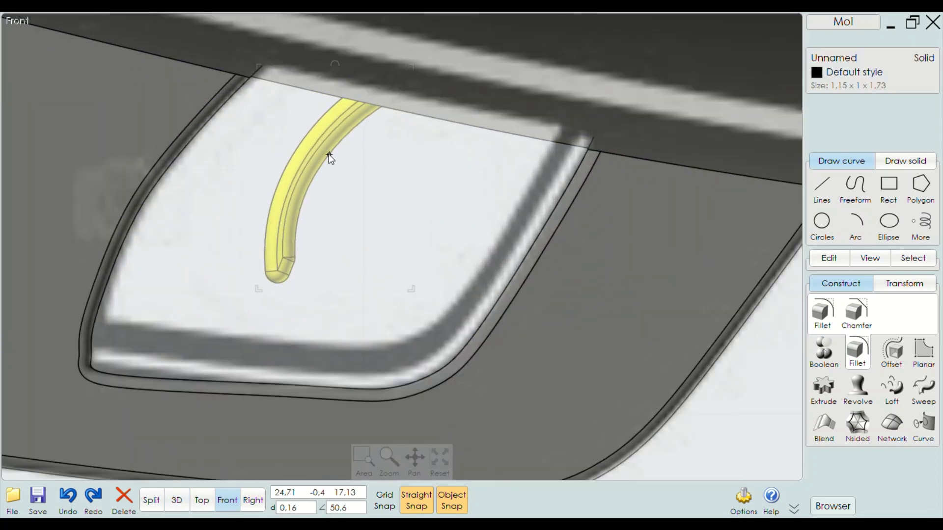
pyautogui.scroll(-3, 295, 196)
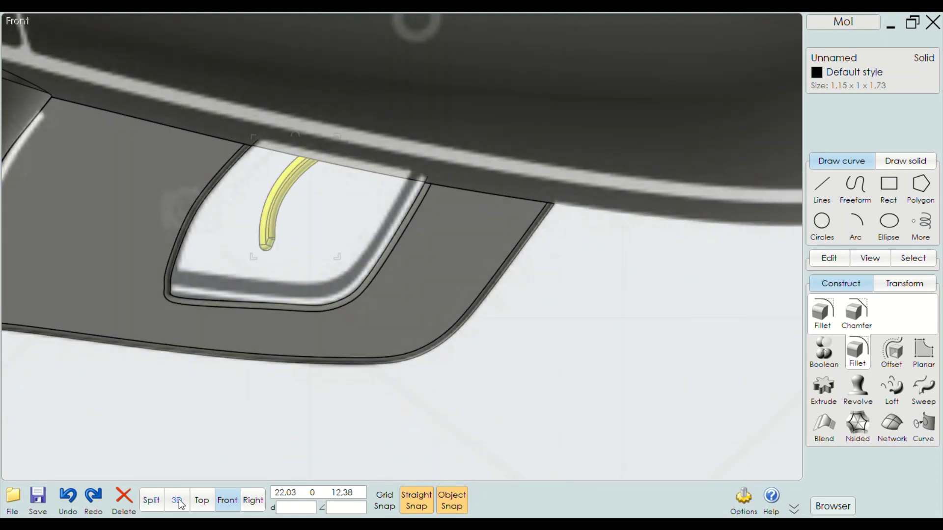
pyautogui.click(177, 501)
pyautogui.click(453, 457)
pyautogui.scroll(3, 492, 237)
pyautogui.scroll(2, 531, 302)
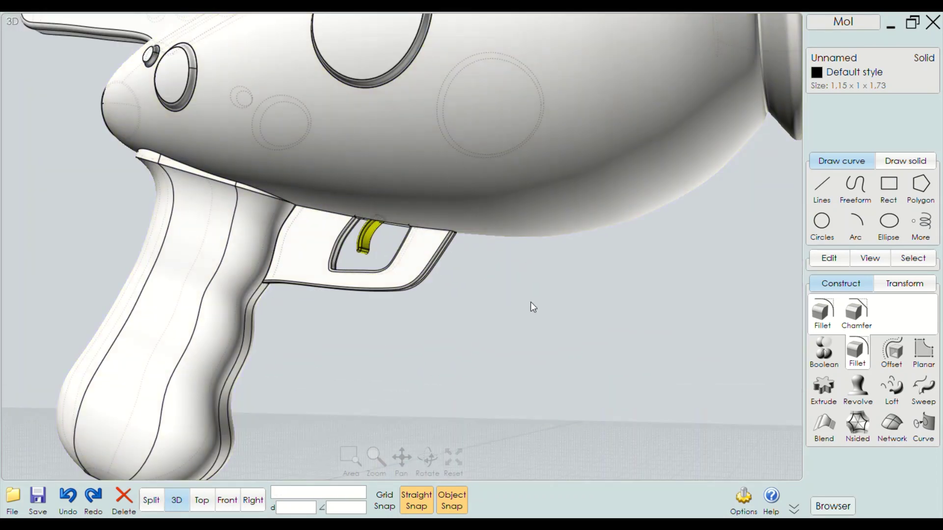
# Start a further 0.1 fillet on the trigger, whose preview fails, and review it from Front
pyautogui.press('f')
pyautogui.moveTo(543, 292)
pyautogui.mouseDown(button='right')
pyautogui.moveTo(435, 270)
pyautogui.moveTo(411, 246)
pyautogui.moveTo(319, 228)
pyautogui.moveTo(230, 272)
pyautogui.moveTo(294, 285)
pyautogui.moveTo(275, 373)
pyautogui.mouseUp(button='right')
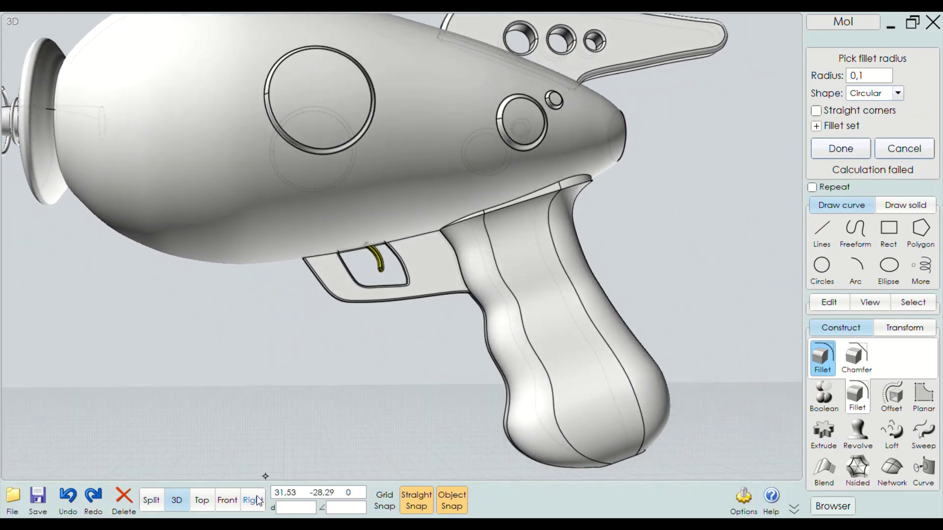
pyautogui.click(229, 501)
pyautogui.scroll(-2, 375, 344)
pyautogui.scroll(2, 394, 297)
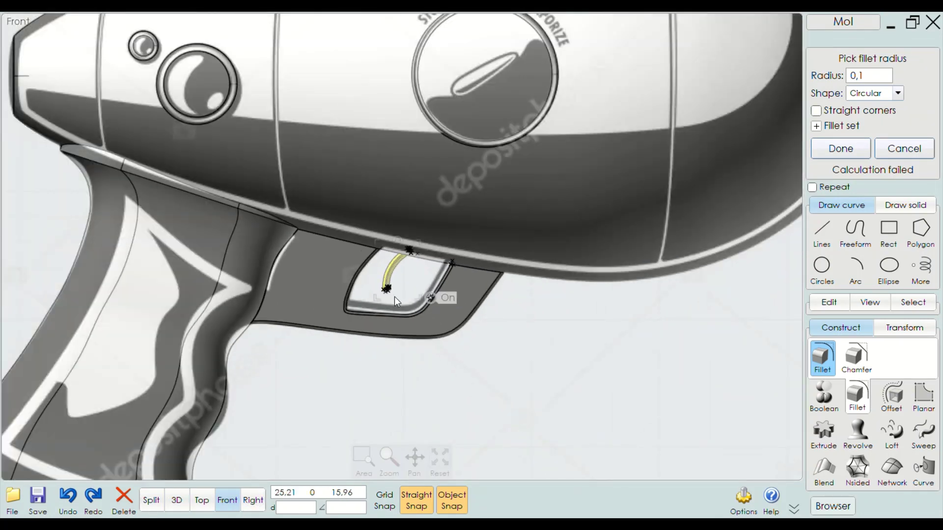
pyautogui.scroll(2, 394, 296)
pyautogui.scroll(2, 384, 294)
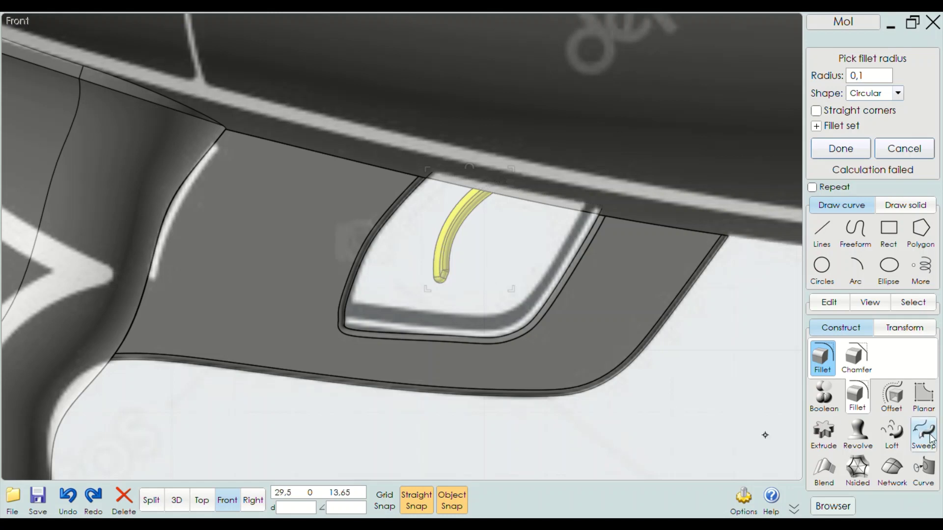
# Abandon Scale and stretch the trigger tube downward to 2.05 tall with the bounding-box handle
pyautogui.click(909, 329)
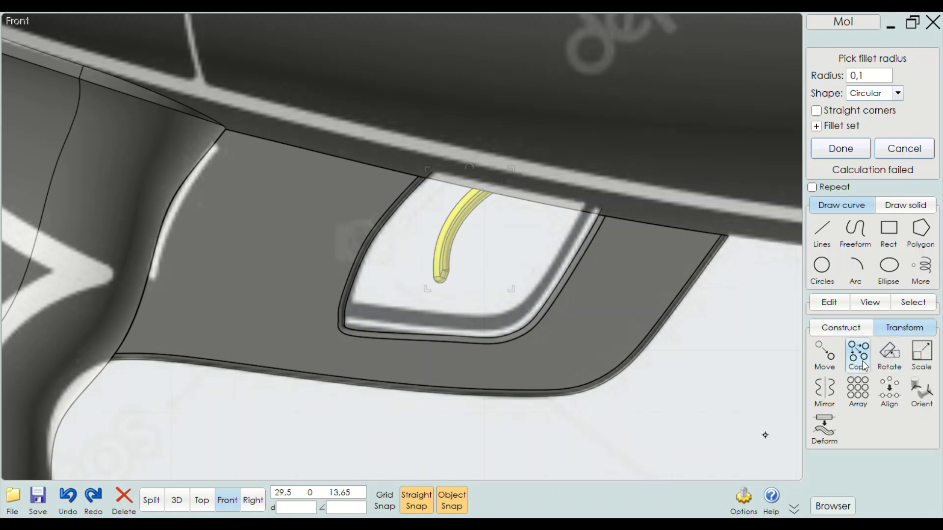
pyautogui.click(918, 361)
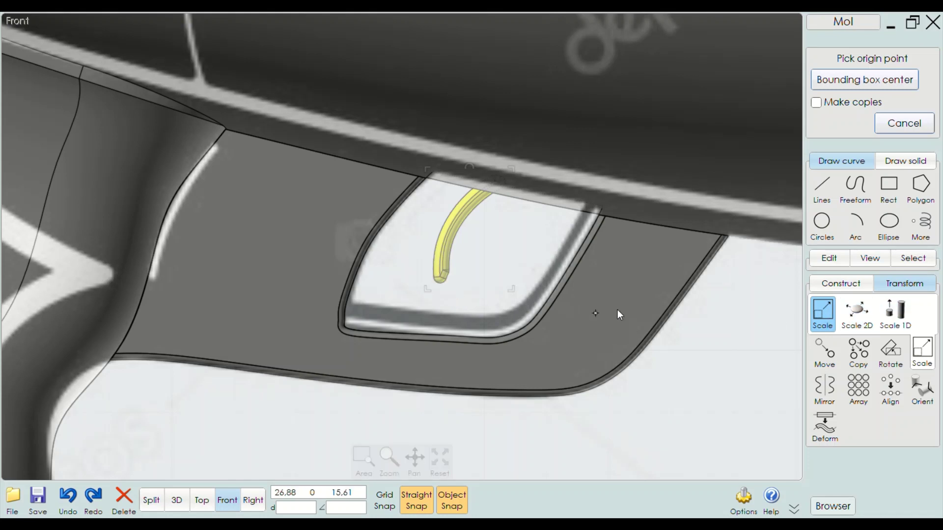
pyautogui.click(904, 123)
pyautogui.scroll(2, 426, 278)
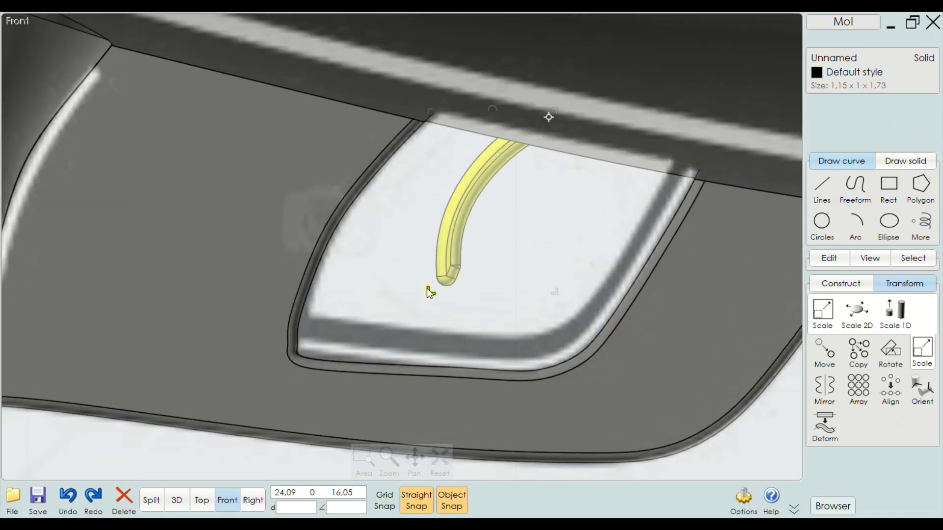
pyautogui.moveTo(427, 292); pyautogui.dragTo(420, 316)
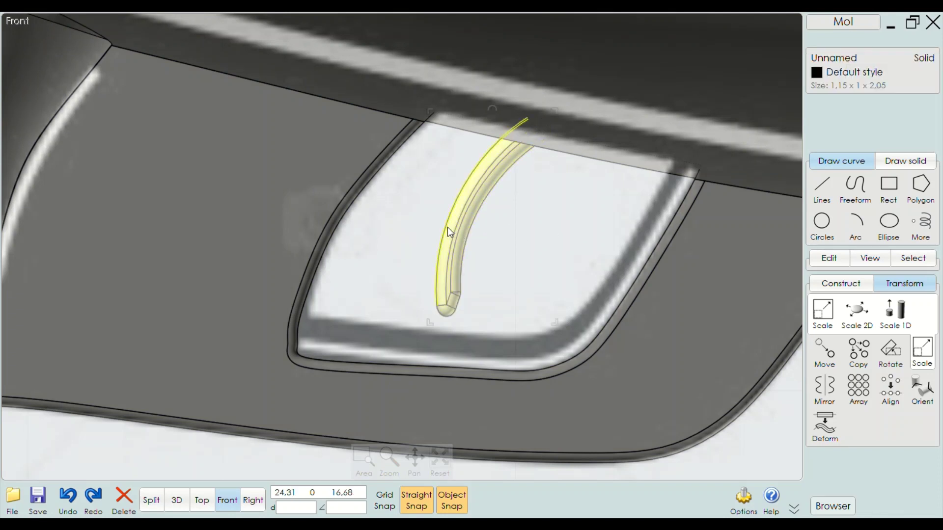
# Shift the tube left inside the guard window and try further lengthwise stretches
pyautogui.moveTo(444, 229)
pyautogui.mouseDown()
pyautogui.moveTo(436, 239)
pyautogui.moveTo(437, 228)
pyautogui.mouseUp()
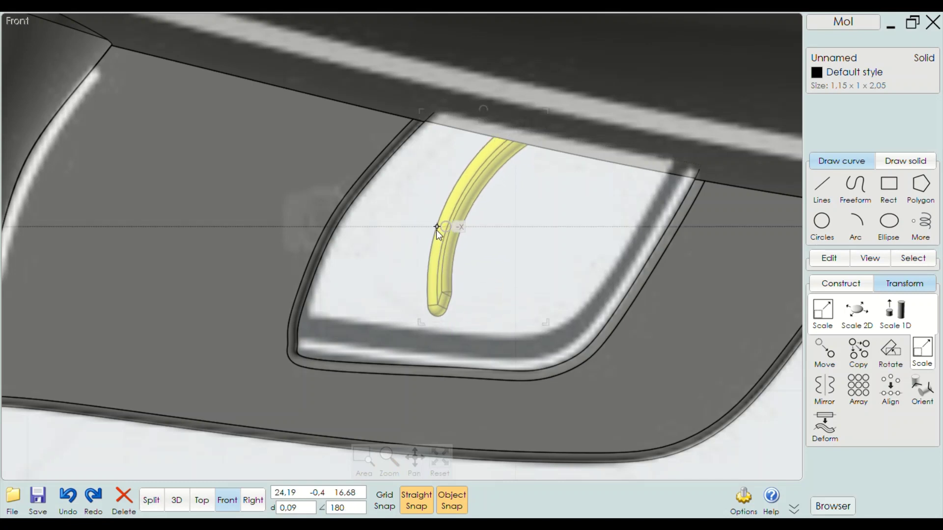
pyautogui.moveTo(436, 229); pyautogui.dragTo(431, 229)
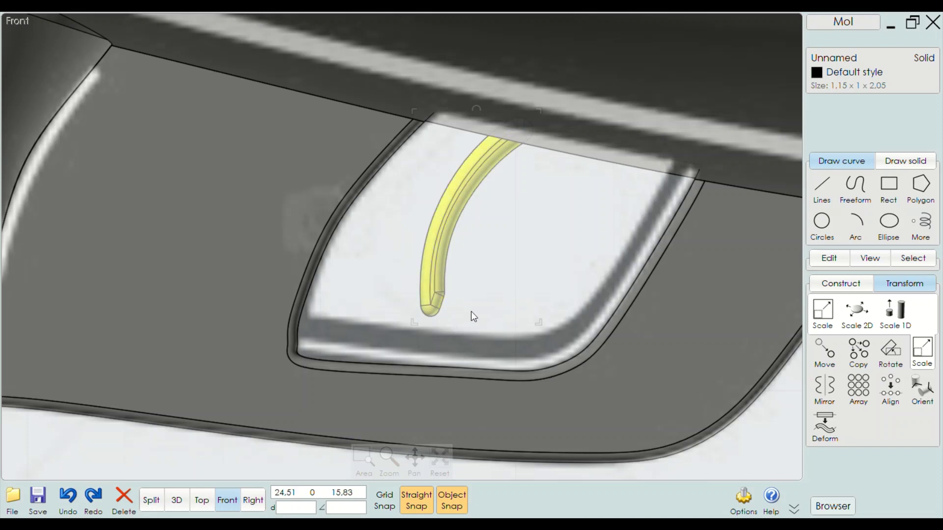
pyautogui.click(544, 325)
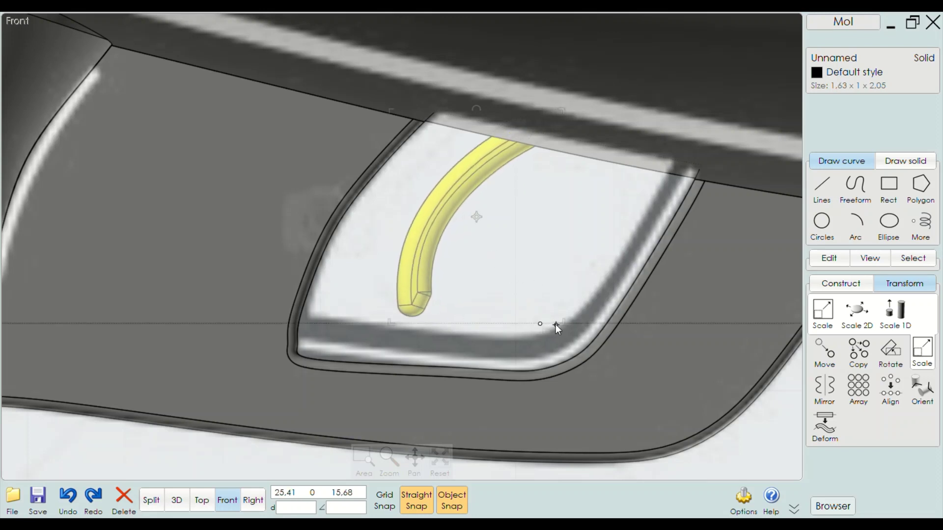
pyautogui.press('Escape')
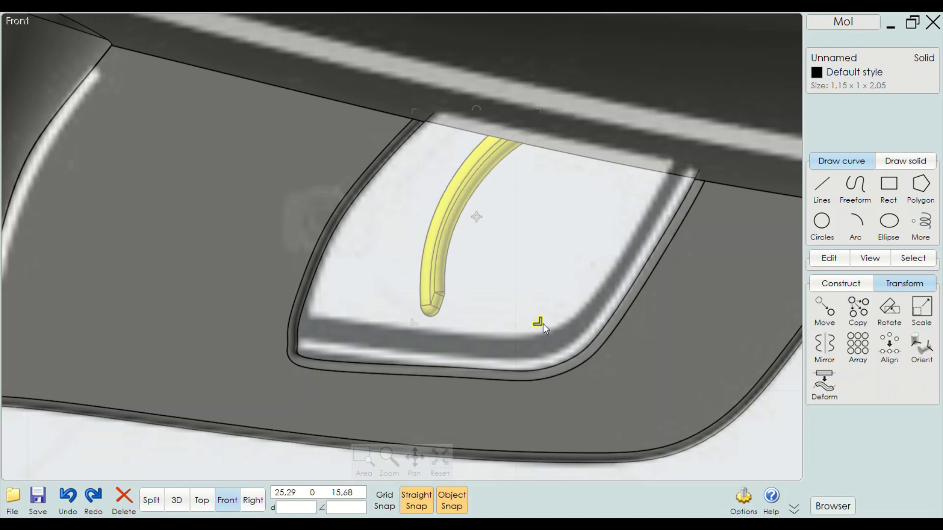
pyautogui.moveTo(543, 324); pyautogui.dragTo(550, 333)
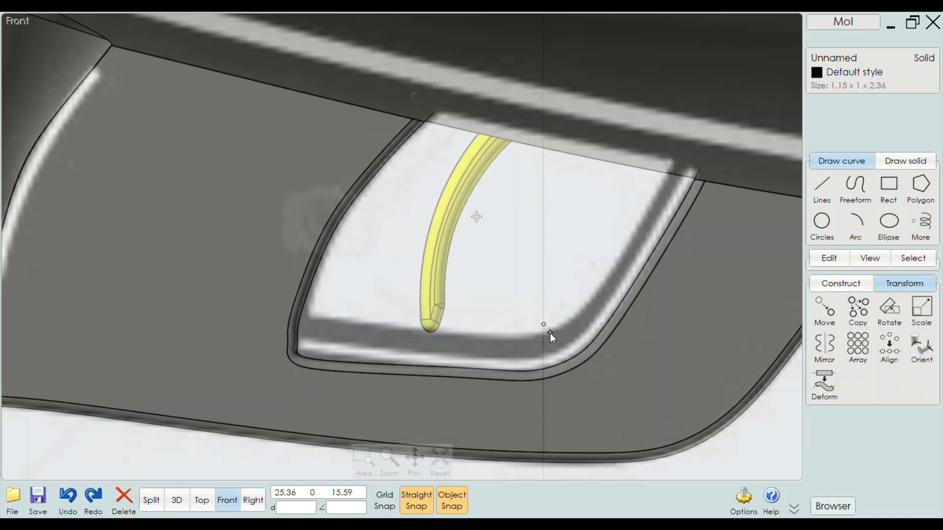
pyautogui.press('Escape')
pyautogui.scroll(3, 556, 332)
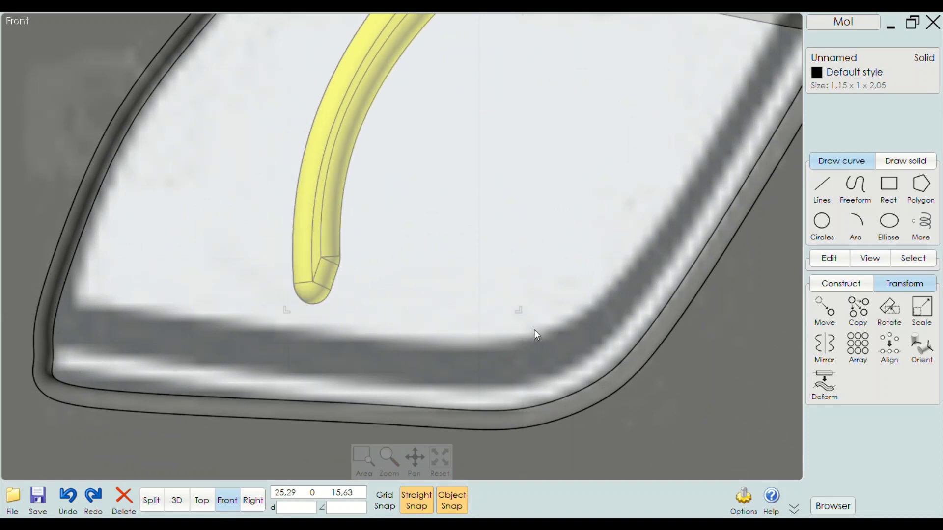
pyautogui.scroll(-3, 534, 329)
pyautogui.scroll(-3, 430, 278)
# Tilt the trigger tube slightly, shift it right, and extend its upper end
pyautogui.click(493, 401)
pyautogui.scroll(3, 450, 217)
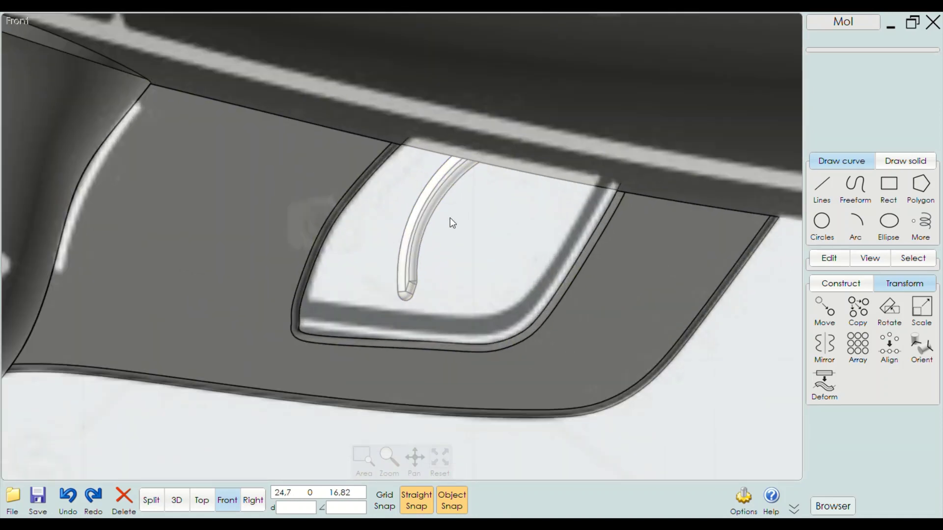
pyautogui.click(440, 182)
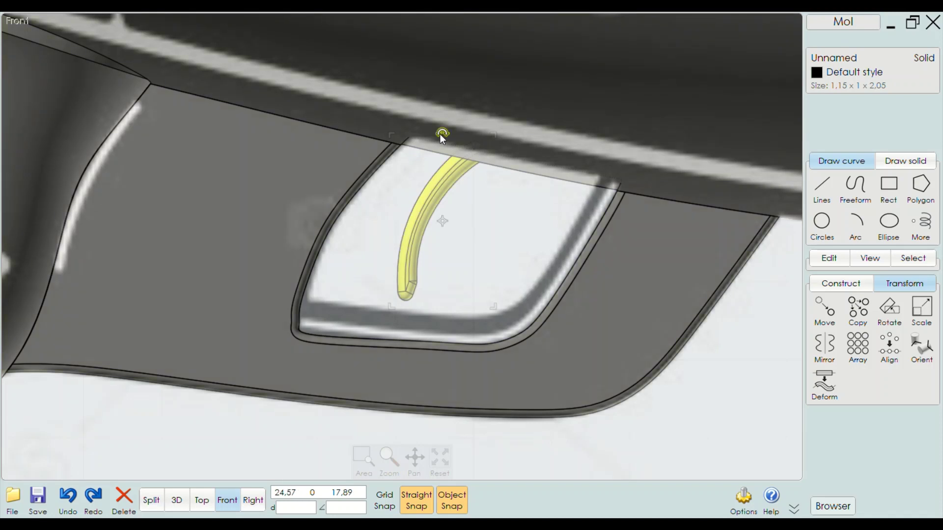
pyautogui.moveTo(442, 133); pyautogui.dragTo(479, 133)
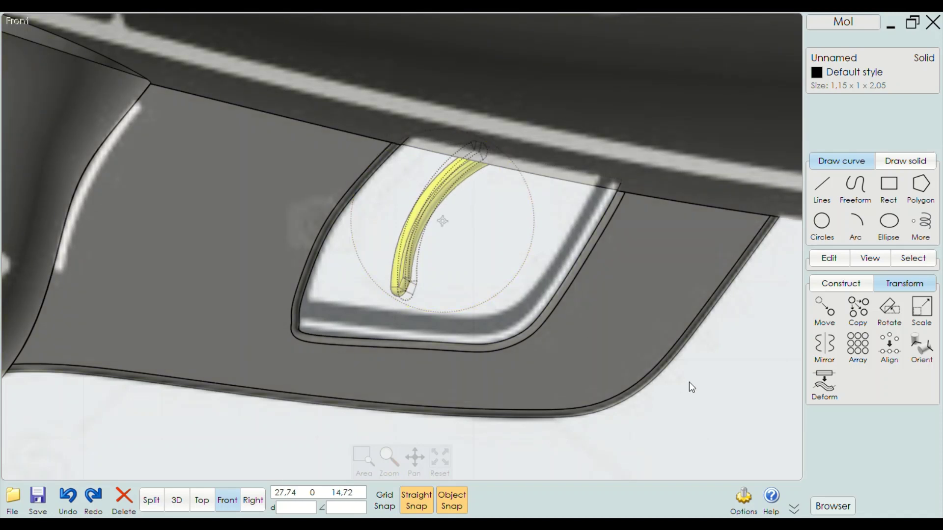
pyautogui.scroll(2, 406, 223)
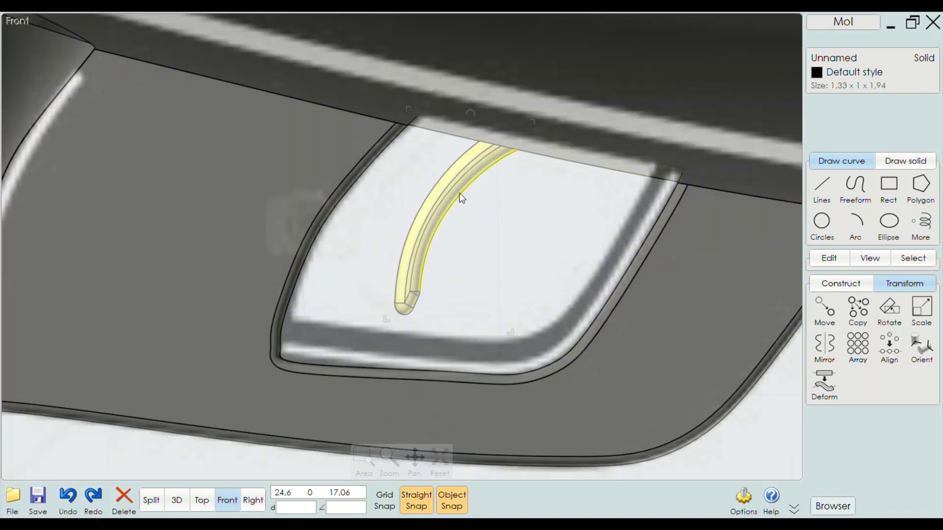
pyautogui.moveTo(458, 193); pyautogui.dragTo(463, 205)
pyautogui.click(463, 206)
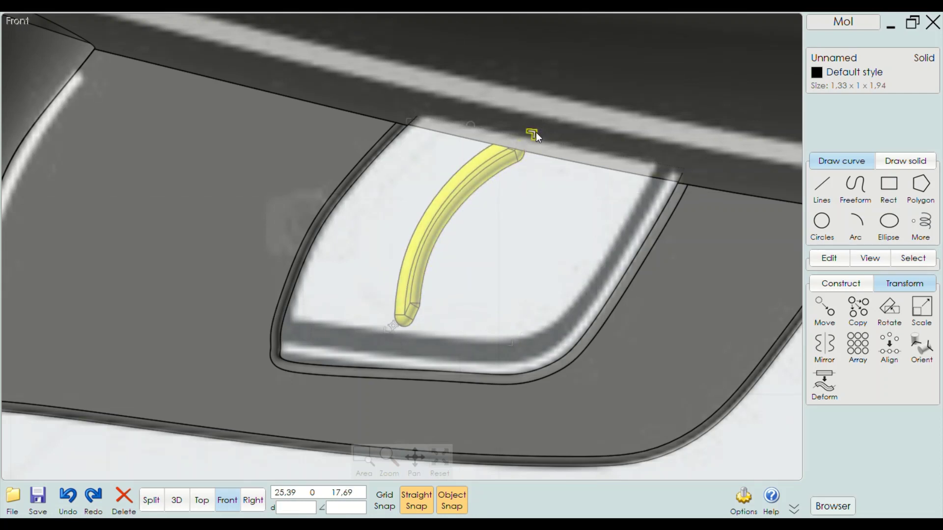
pyautogui.moveTo(535, 132); pyautogui.dragTo(550, 131)
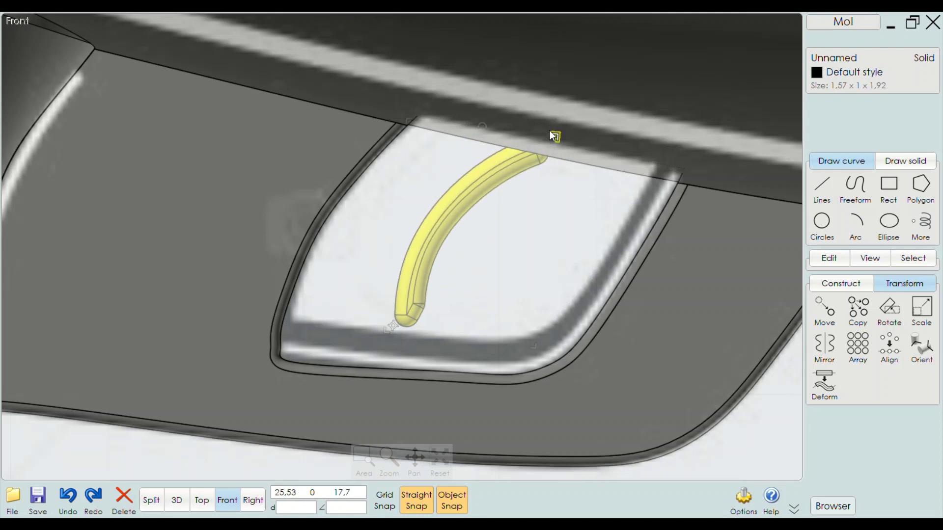
# Try pivoting the tube about its top end, undo it, and view the whole gun in 3D
pyautogui.click(409, 303)
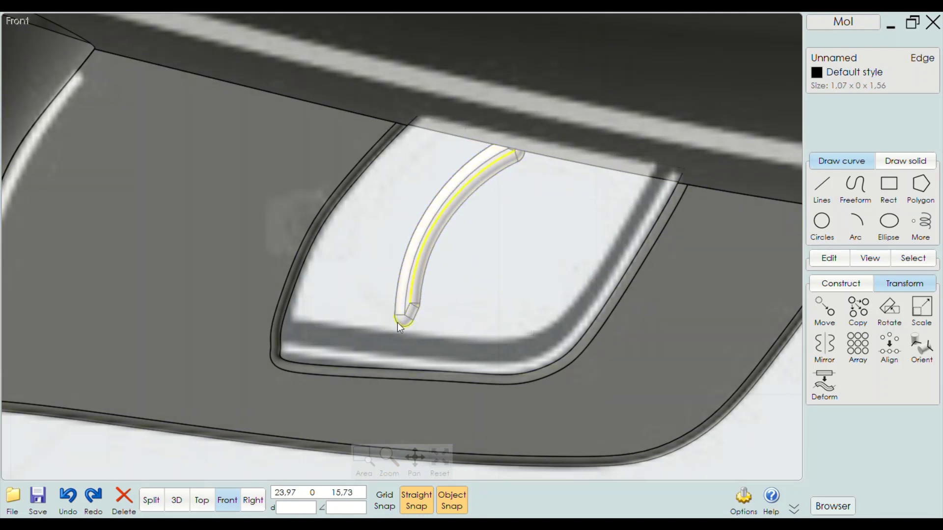
pyautogui.click(399, 322)
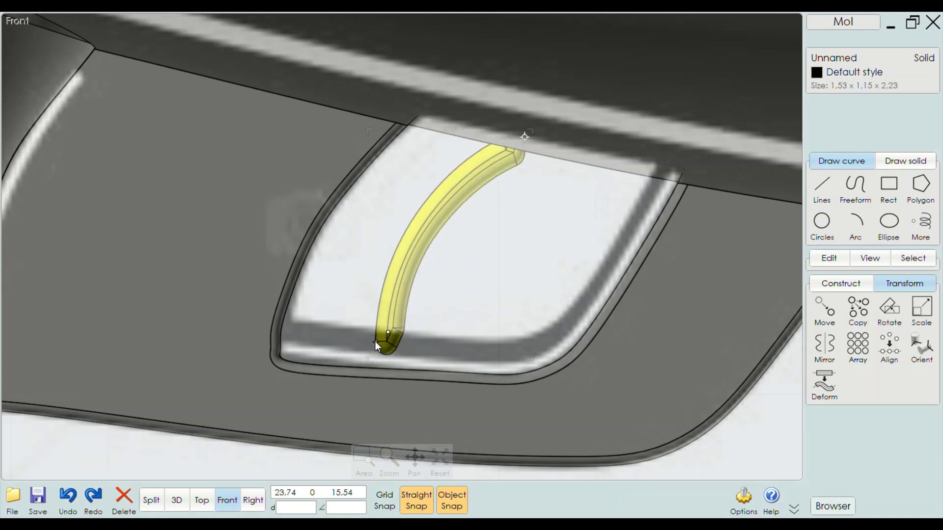
pyautogui.click(376, 341)
pyautogui.click(438, 288)
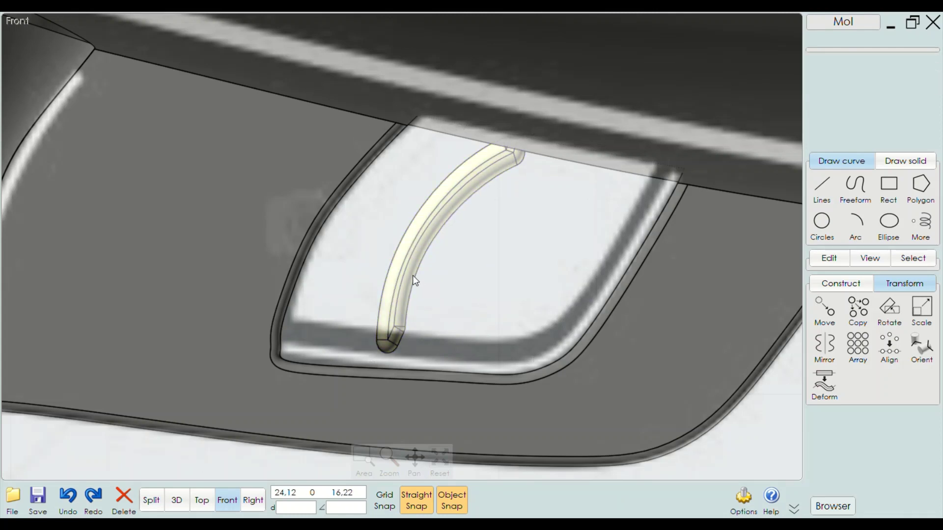
pyautogui.hotkey('ctrl', 'z')
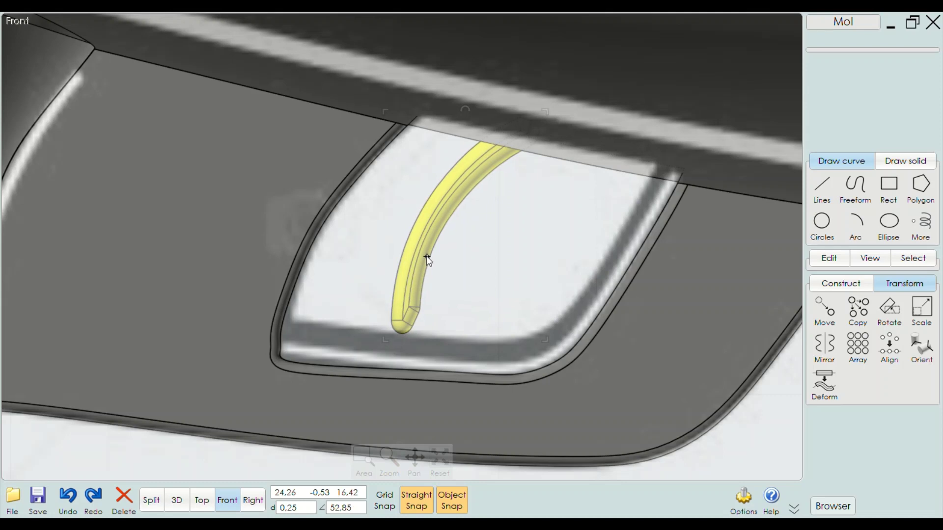
pyautogui.scroll(-3, 427, 255)
pyautogui.click(587, 399)
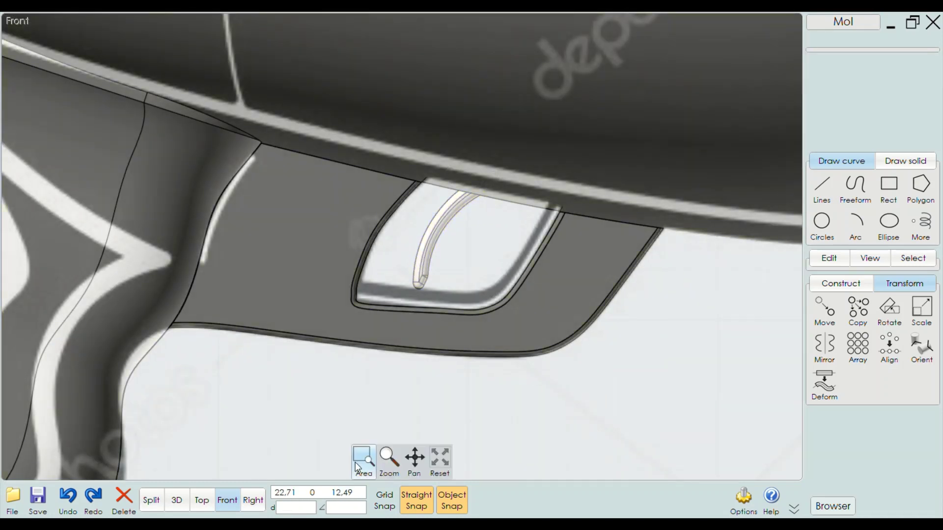
pyautogui.click(177, 500)
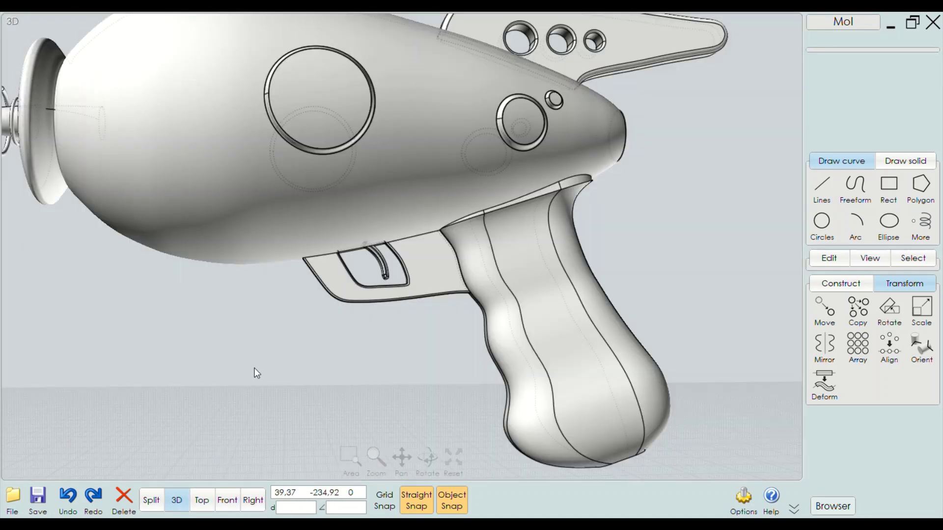
# Orbit below the gun, select the trigger and begin a Scale 2D on it
pyautogui.moveTo(256, 372)
pyautogui.mouseDown(button='right')
pyautogui.moveTo(467, 344)
pyautogui.moveTo(356, 345)
pyautogui.mouseUp(button='right')
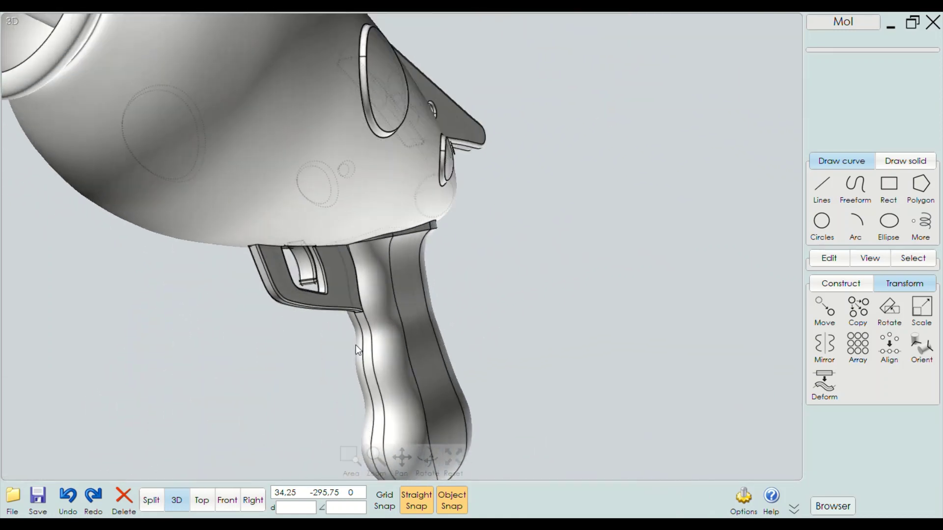
pyautogui.scroll(3, 308, 258)
pyautogui.scroll(2, 308, 252)
pyautogui.click(302, 274)
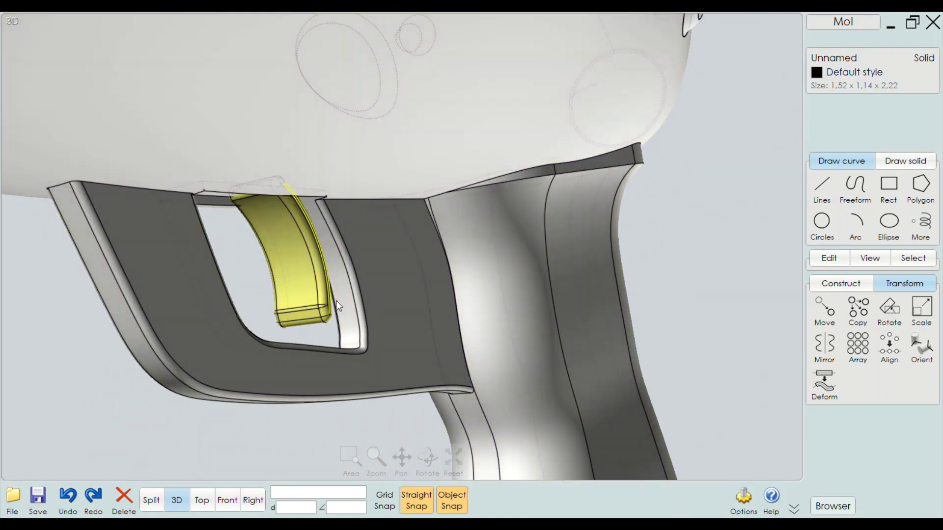
pyautogui.click(922, 309)
pyautogui.click(866, 320)
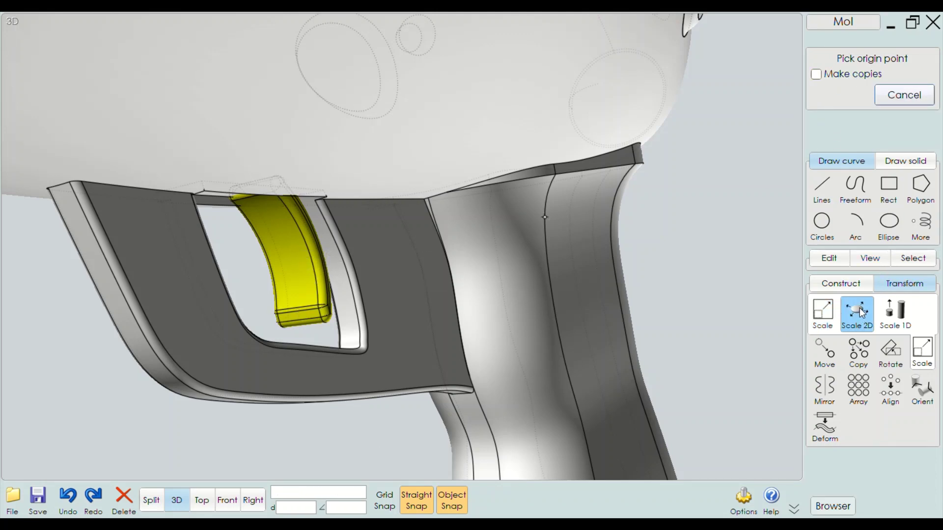
# Scale the trigger slightly smaller uniformly about its bounding-box centre
pyautogui.click(896, 312)
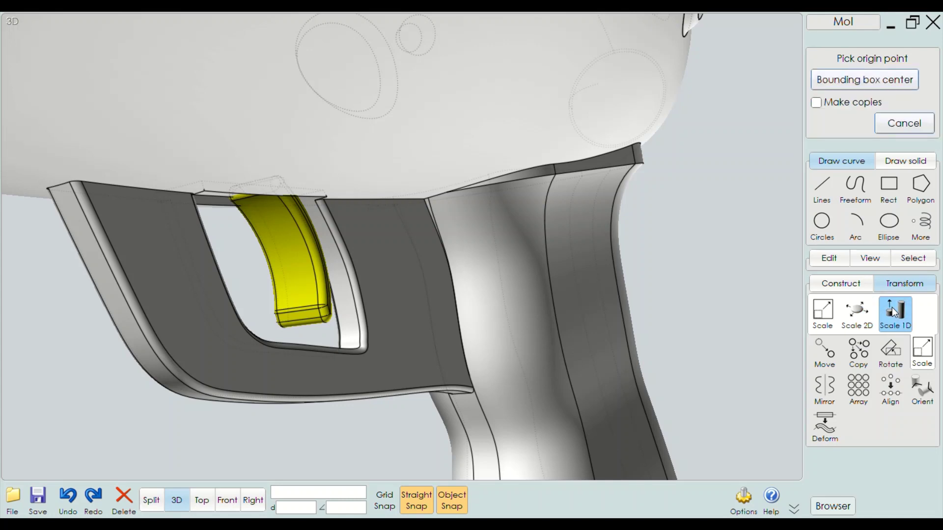
pyautogui.click(823, 312)
pyautogui.click(849, 80)
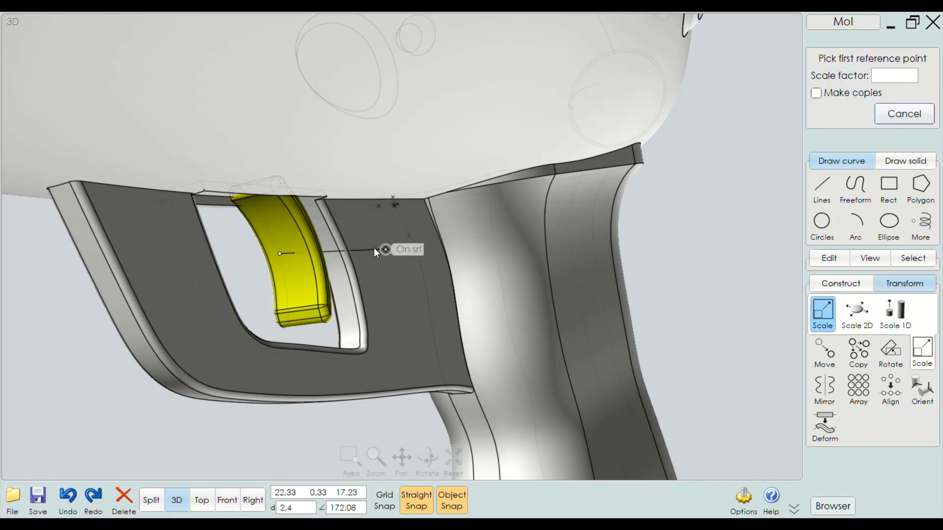
pyautogui.click(423, 228)
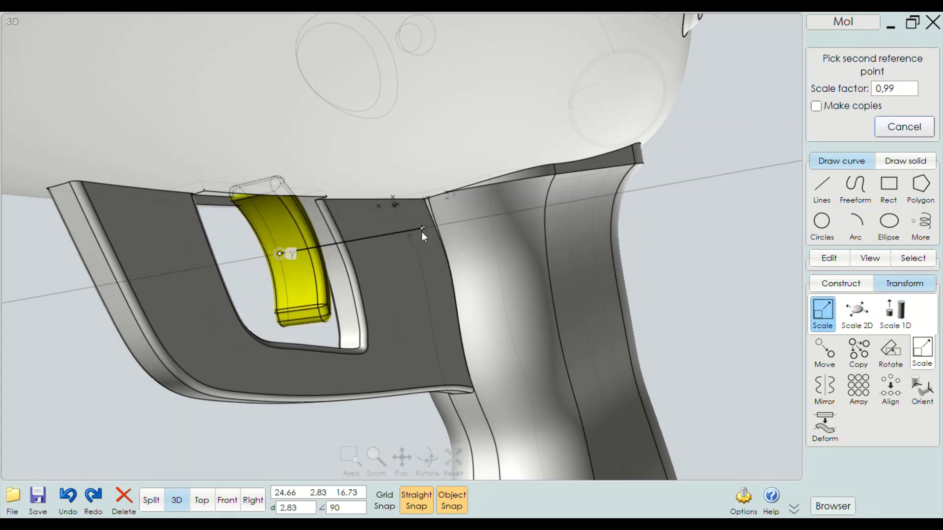
pyautogui.click(382, 233)
# Scale the trigger 1D along one direction by factor 0.7 from its centre
pyautogui.click(896, 321)
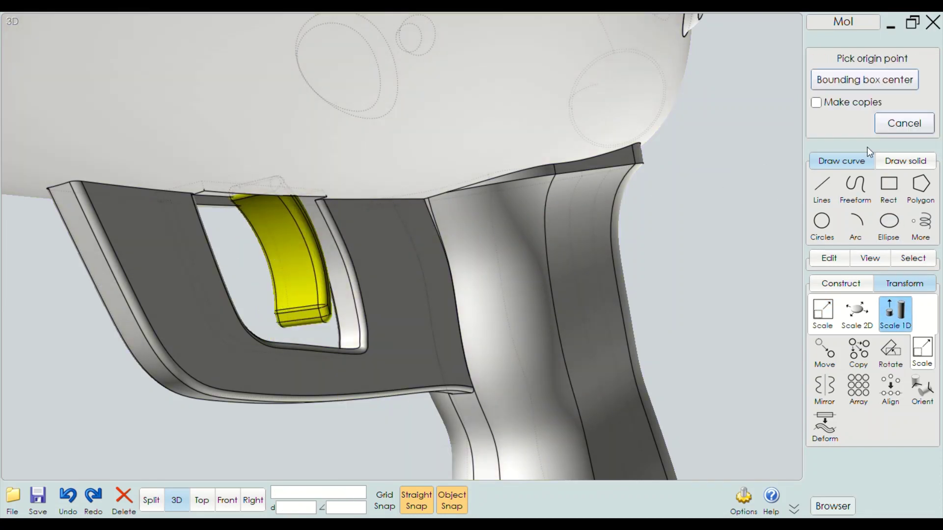
pyautogui.click(859, 75)
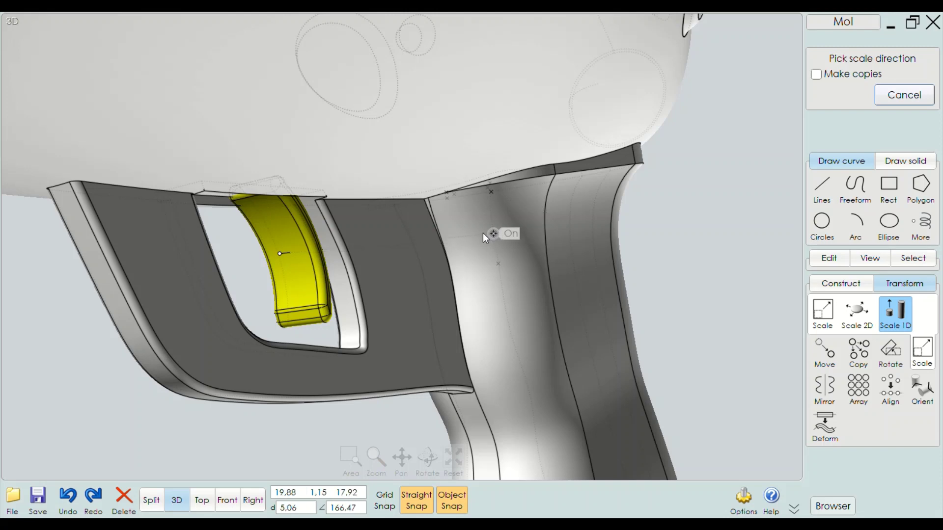
pyautogui.click(439, 225)
pyautogui.write('0,')
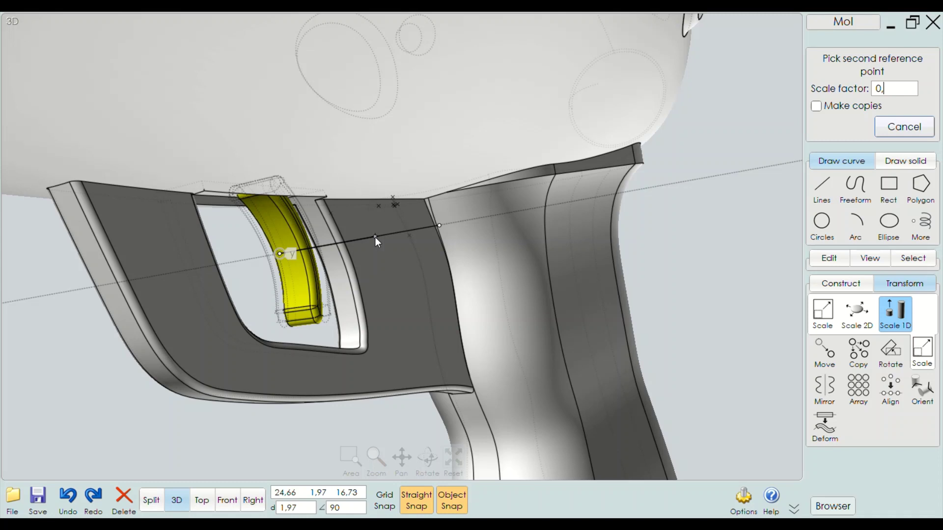
pyautogui.write('7')
pyautogui.press('Return')
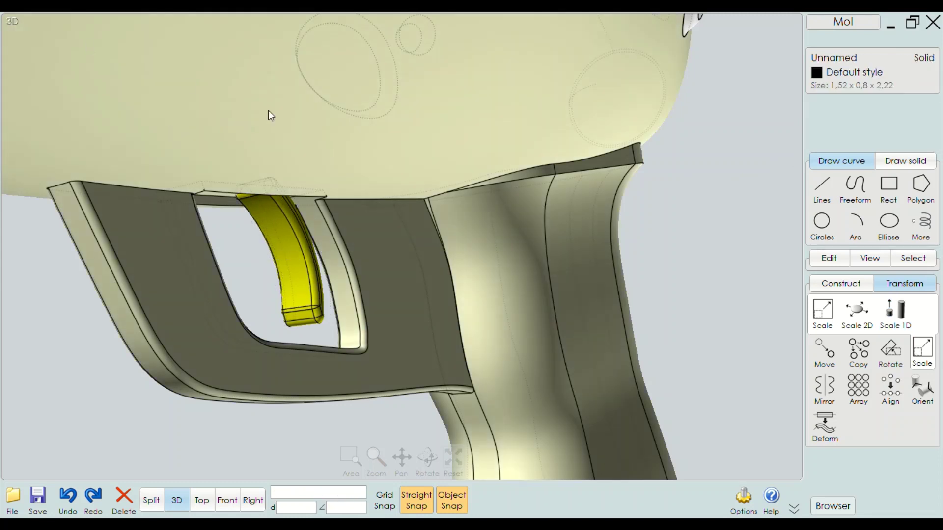
pyautogui.moveTo(268, 110); pyautogui.dragTo(201, 504, button='right')
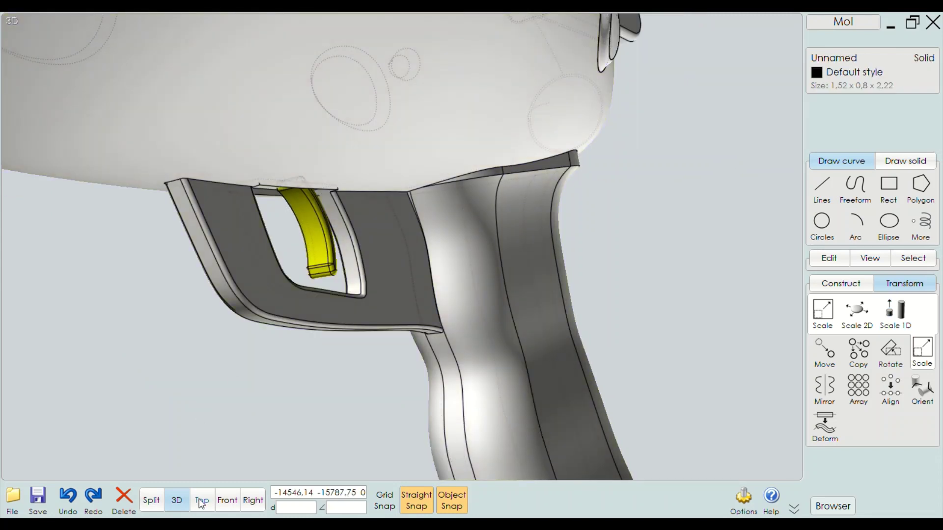
# Zoom and orbit in close around the trigger and the slot under the gun body
pyautogui.click(275, 432)
pyautogui.moveTo(274, 382); pyautogui.dragTo(245, 328, button='right')
pyautogui.scroll(5, 320, 261)
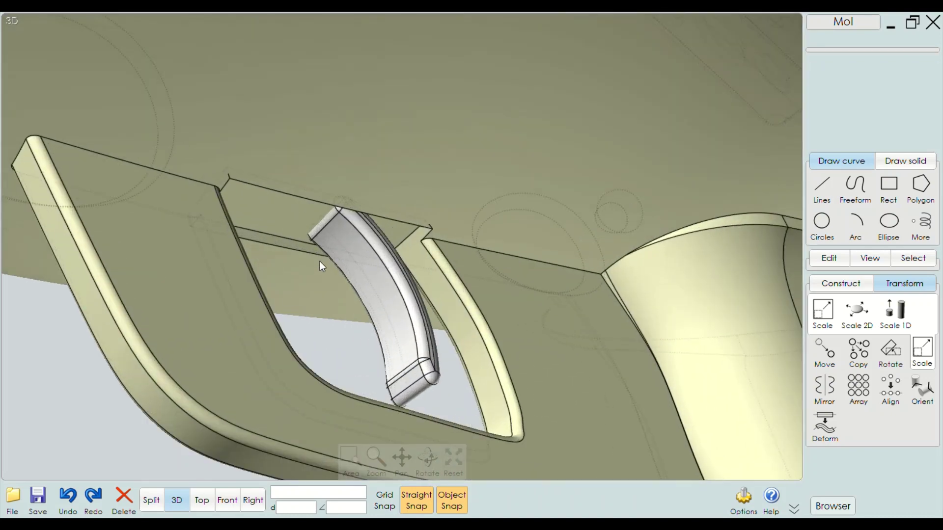
pyautogui.click(329, 255)
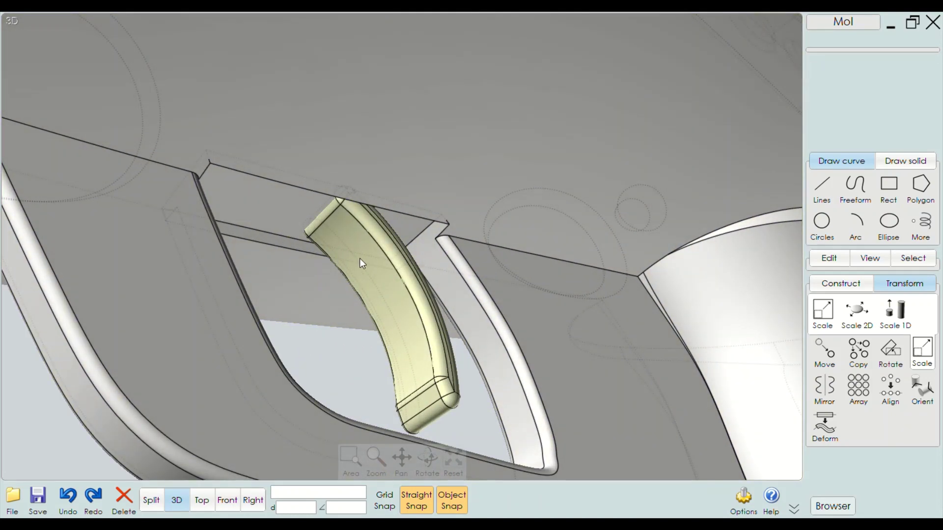
pyautogui.moveTo(360, 263)
pyautogui.mouseDown(button='right')
pyautogui.moveTo(370, 219)
pyautogui.moveTo(335, 222)
pyautogui.mouseUp(button='right')
pyautogui.press('Escape')
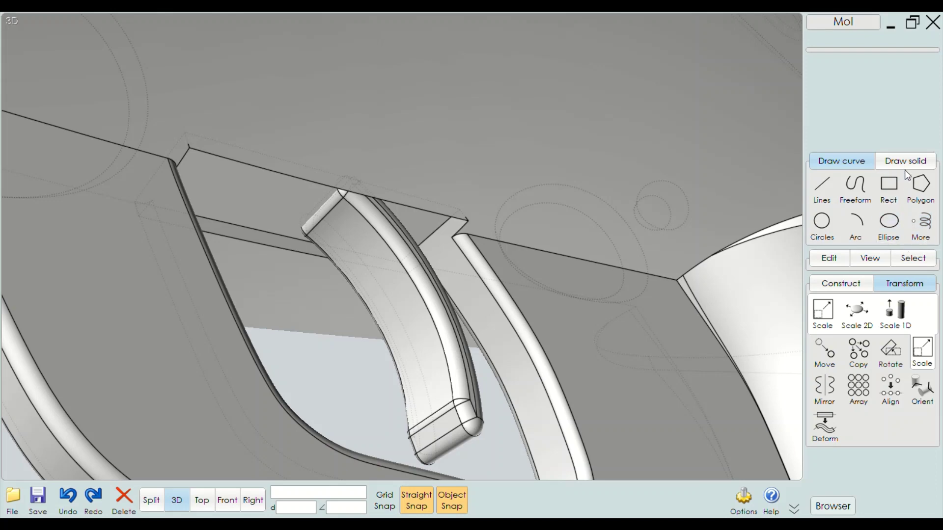
# Start a 3-point box with its base corner and width spanning the slot above the trigger
pyautogui.click(905, 165)
pyautogui.click(855, 183)
pyautogui.scroll(2, 334, 211)
pyautogui.scroll(2, 334, 211)
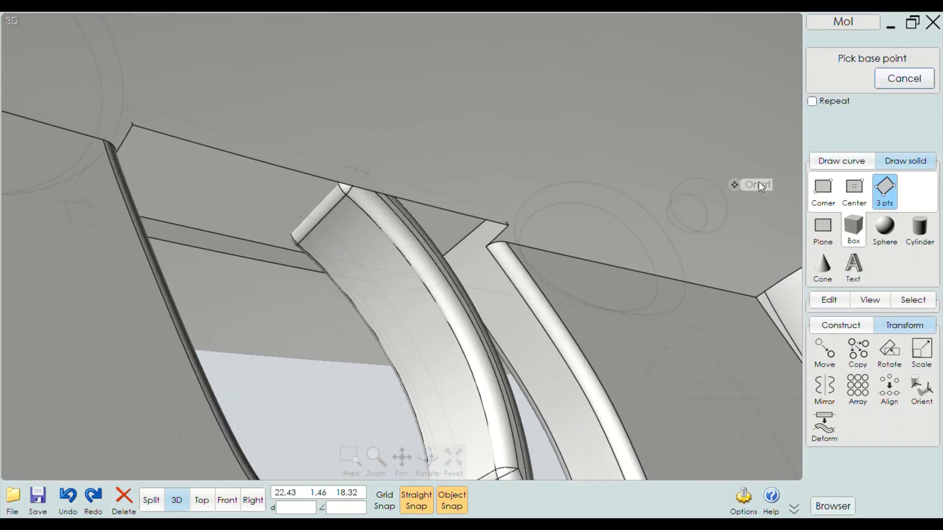
pyautogui.scroll(1, 265, 234)
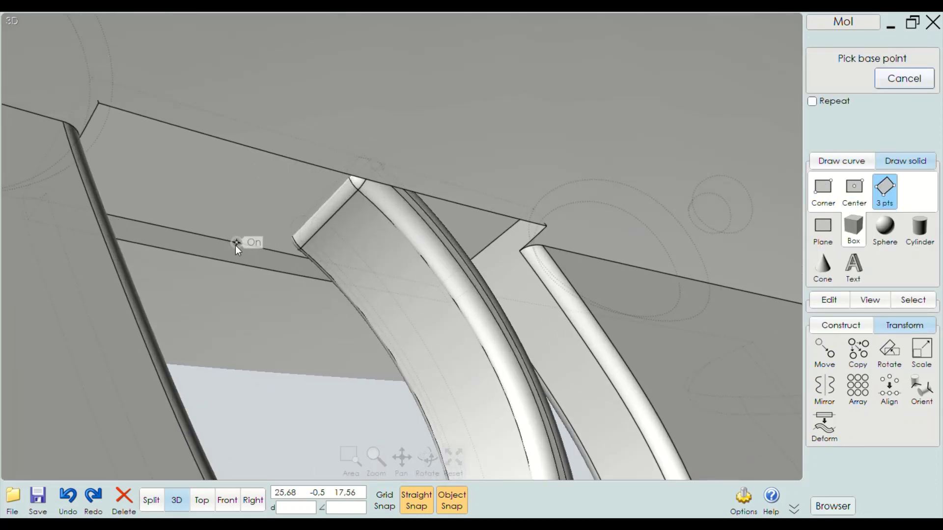
pyautogui.click(236, 244)
pyautogui.moveTo(383, 245)
pyautogui.mouseDown(button='right')
pyautogui.moveTo(257, 261)
pyautogui.moveTo(384, 247)
pyautogui.moveTo(357, 247)
pyautogui.moveTo(538, 167)
pyautogui.mouseUp(button='right')
pyautogui.click(510, 180)
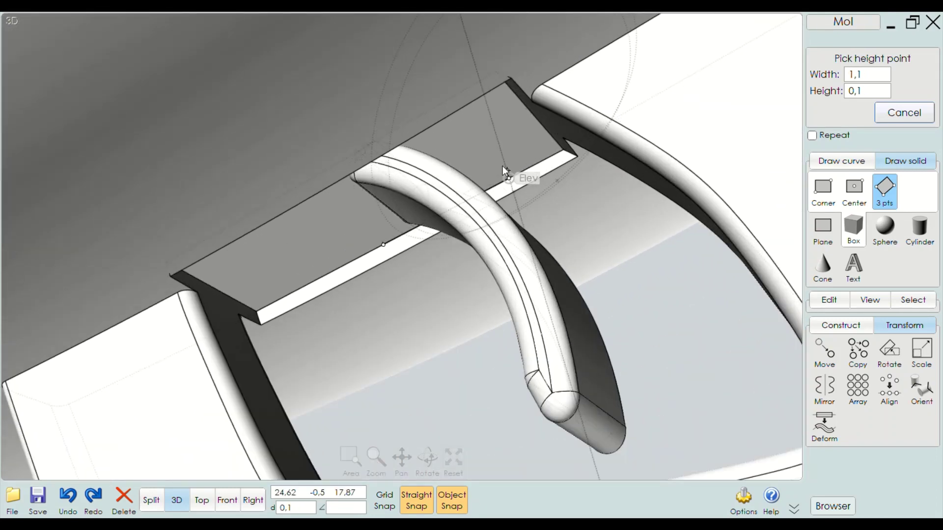
# Set the box height and thickness to finish the mounting block atop the trigger
pyautogui.moveTo(453, 114)
pyautogui.mouseDown(button='right')
pyautogui.moveTo(416, 125)
pyautogui.moveTo(465, 167)
pyautogui.moveTo(444, 187)
pyautogui.moveTo(605, 178)
pyautogui.moveTo(565, 36)
pyautogui.moveTo(505, 72)
pyautogui.moveTo(511, 42)
pyautogui.moveTo(527, 237)
pyautogui.moveTo(509, 238)
pyautogui.moveTo(496, 255)
pyautogui.mouseUp(button='right')
pyautogui.scroll(-5, 528, 238)
pyautogui.scroll(3, 501, 258)
pyautogui.scroll(2, 465, 243)
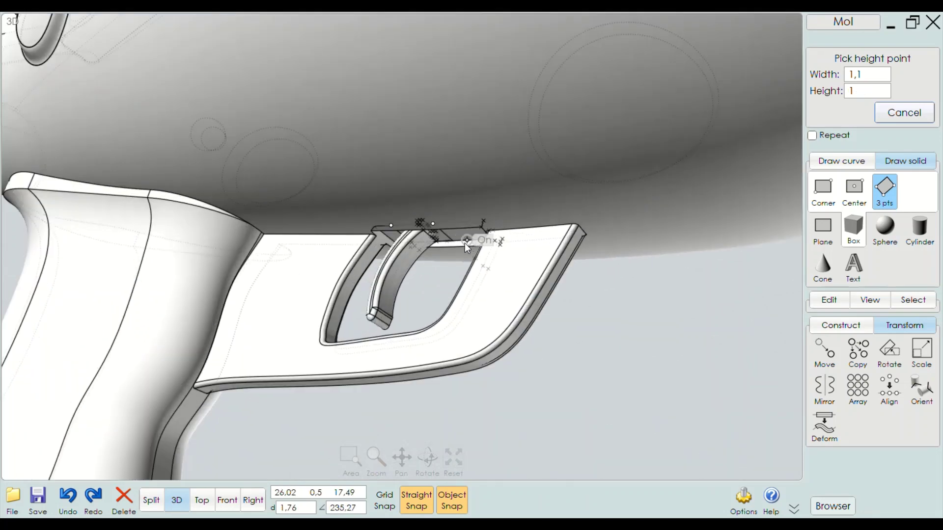
pyautogui.scroll(3, 448, 236)
pyautogui.scroll(-2, 436, 231)
pyautogui.click(424, 218)
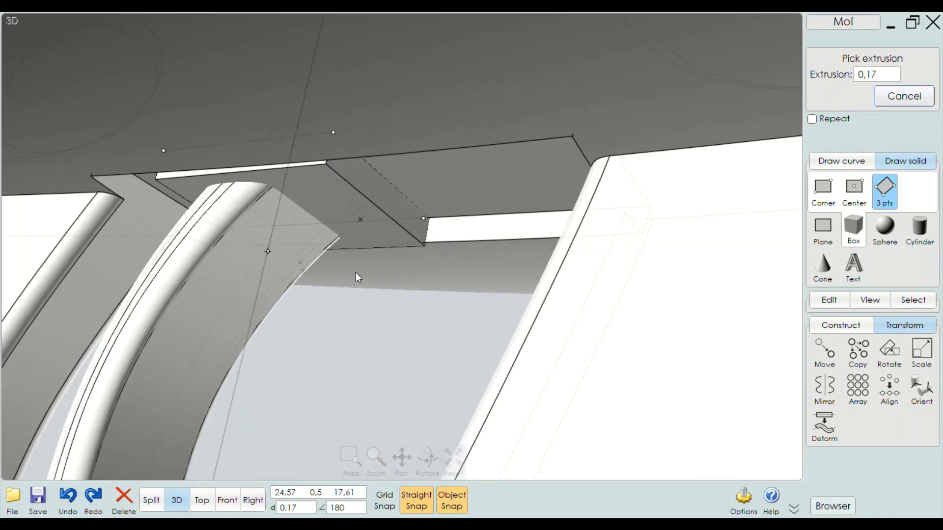
pyautogui.click(335, 295)
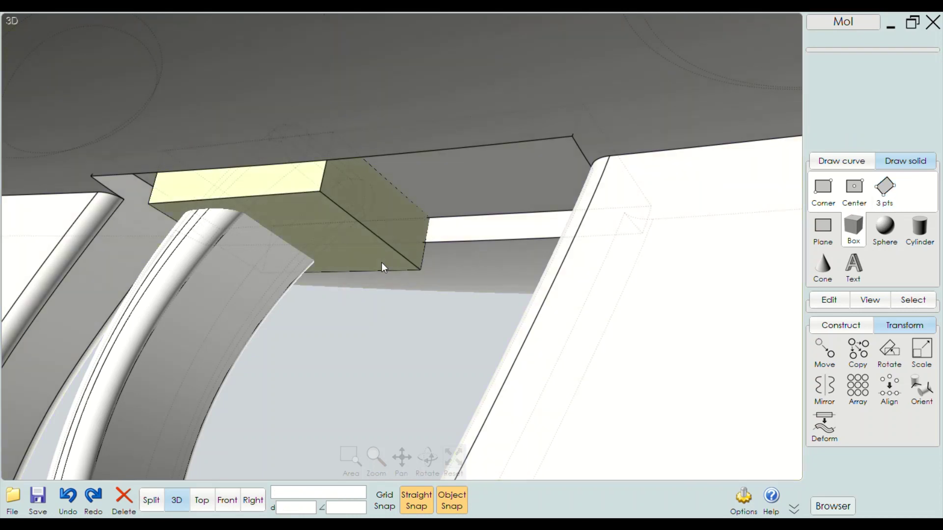
pyautogui.scroll(-5, 382, 262)
pyautogui.moveTo(406, 270); pyautogui.dragTo(433, 273, button='right')
pyautogui.rightClick(432, 273)
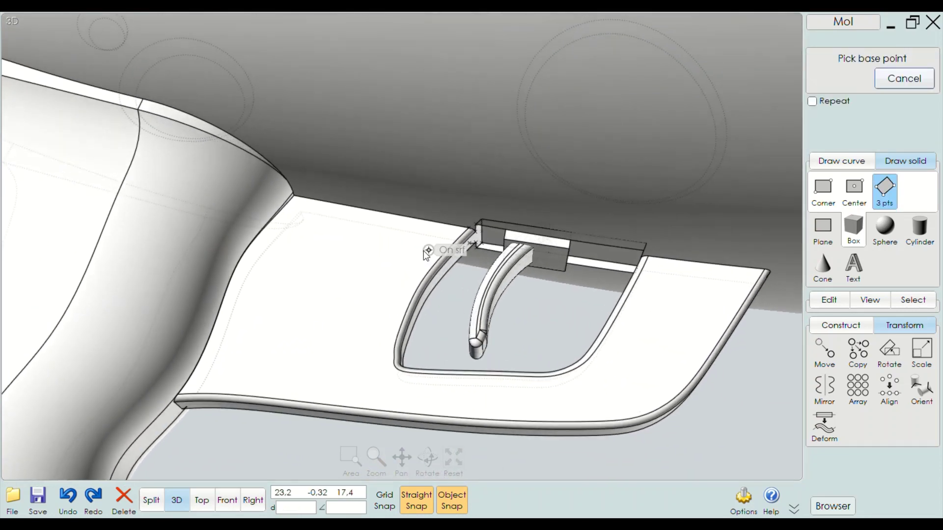
# Cancel the second box begun in Front view, return to 3D and select the mounting block
pyautogui.click(227, 500)
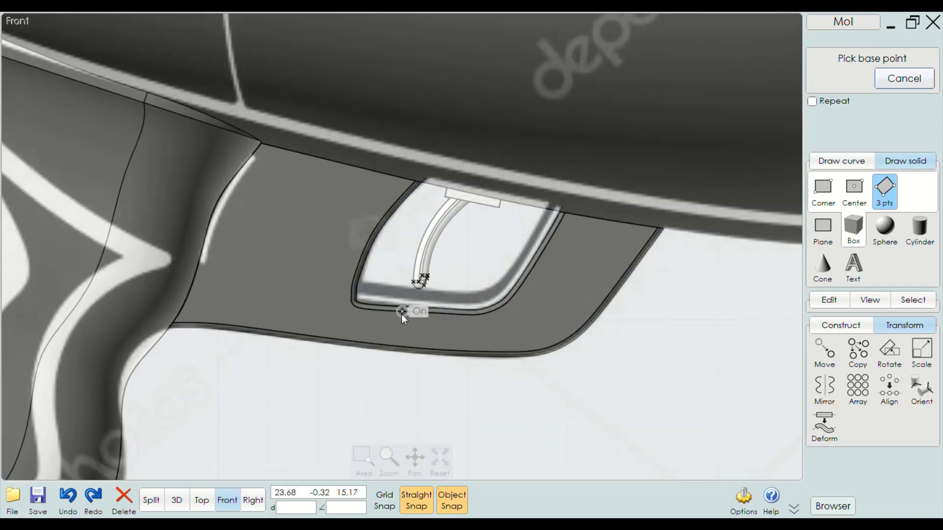
pyautogui.scroll(1, 530, 229)
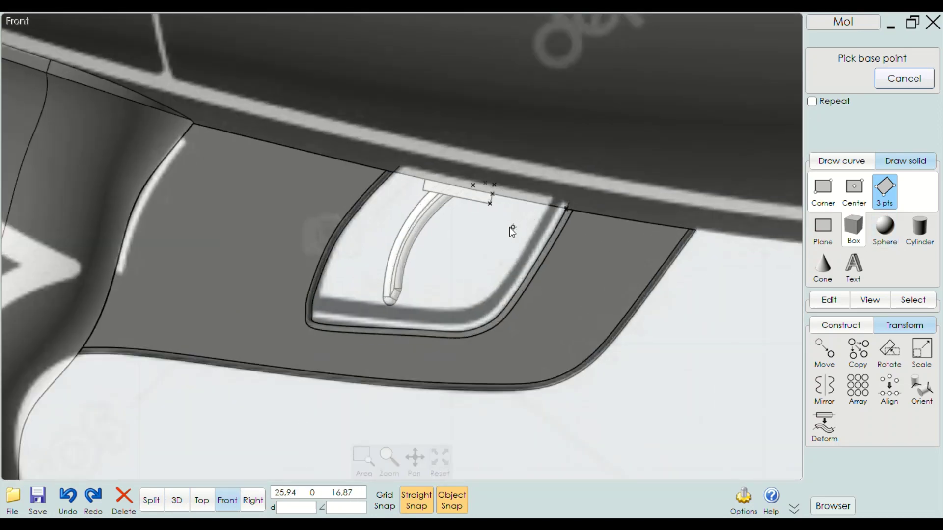
pyautogui.scroll(1, 512, 229)
pyautogui.click(737, 423)
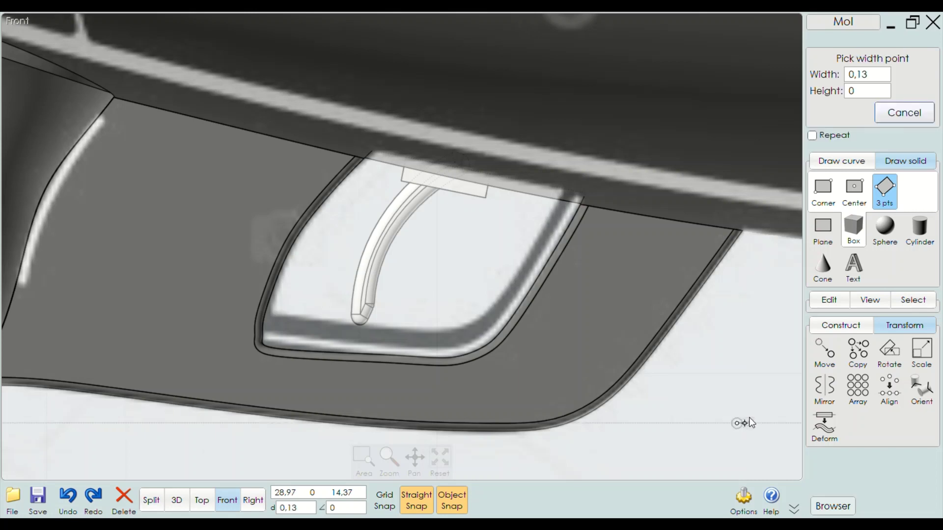
pyautogui.click(774, 342)
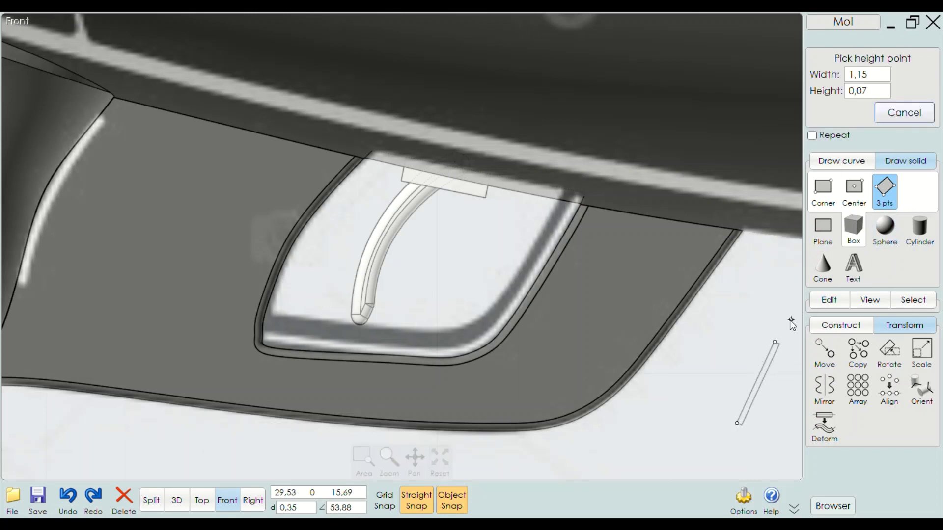
pyautogui.press('Escape')
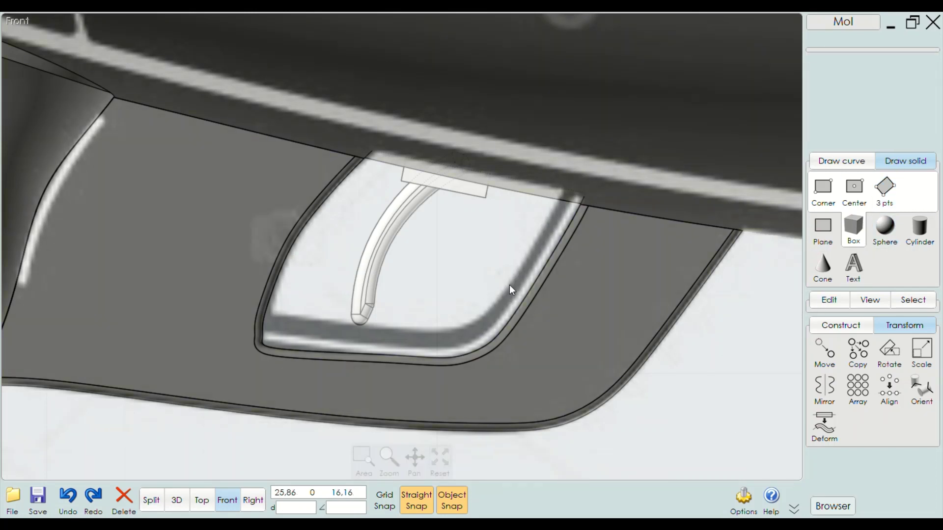
pyautogui.scroll(2, 417, 225)
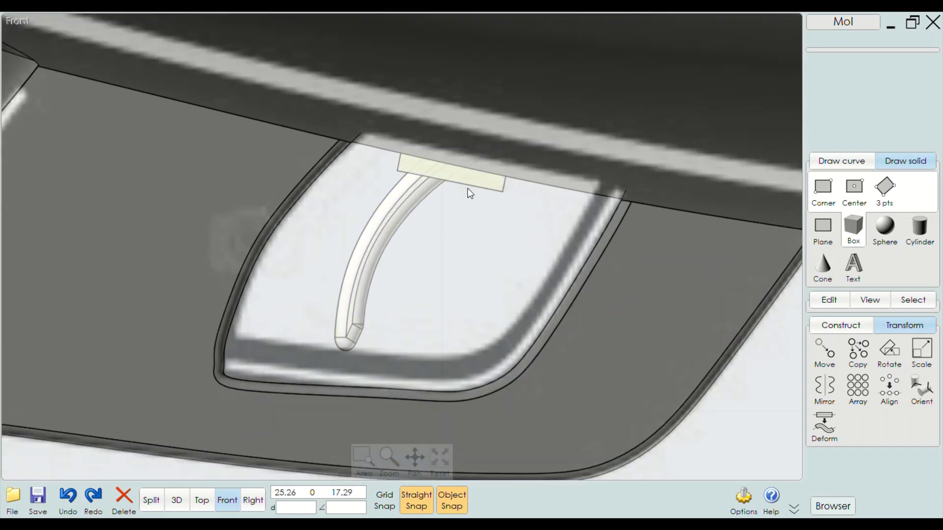
pyautogui.click(177, 500)
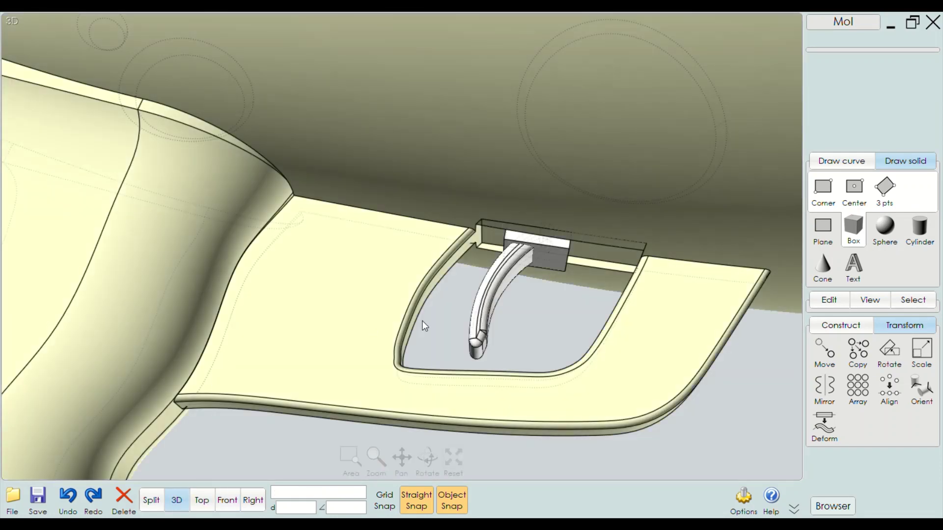
pyautogui.scroll(3, 562, 251)
pyautogui.scroll(2, 568, 205)
pyautogui.click(571, 201)
# Round the mounting block's edges with a 0.1 fillet
pyautogui.scroll(-5, 571, 202)
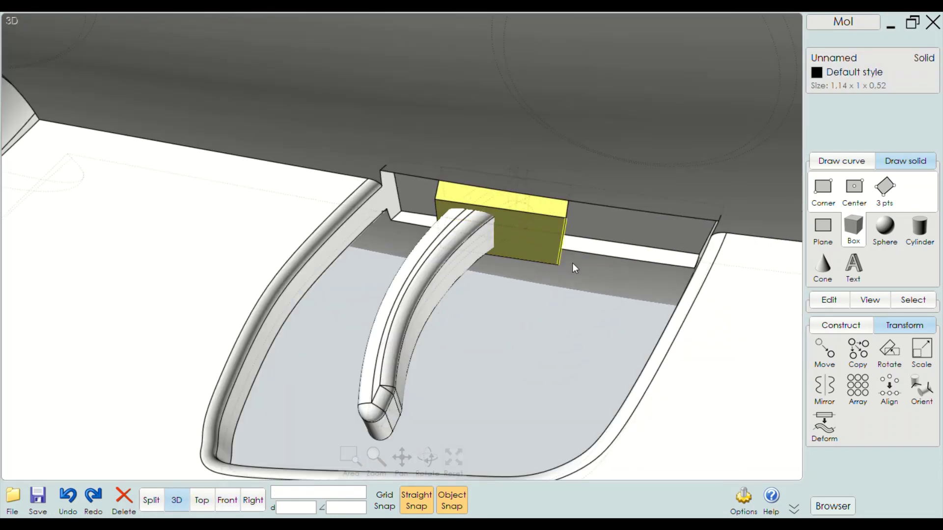
pyautogui.click(870, 300)
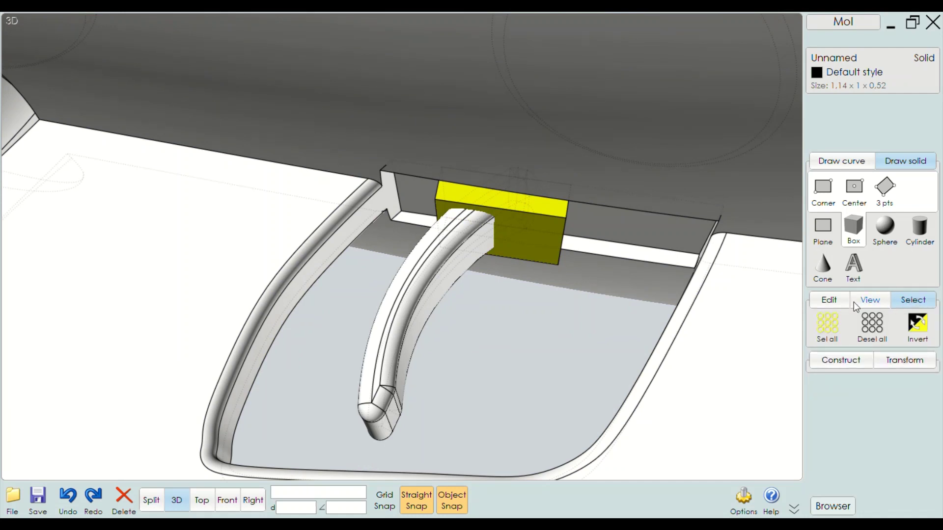
pyautogui.click(829, 300)
pyautogui.click(835, 435)
pyautogui.click(857, 354)
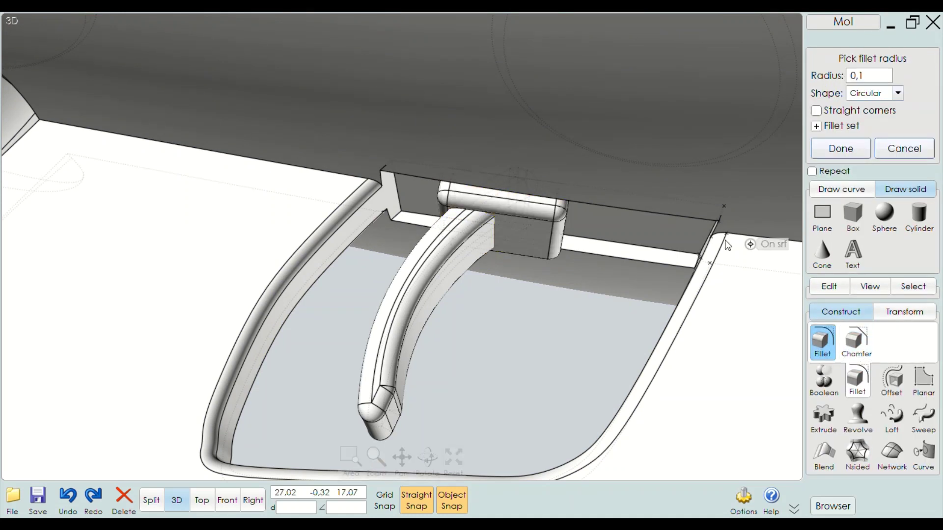
pyautogui.click(841, 148)
pyautogui.scroll(-2, 526, 206)
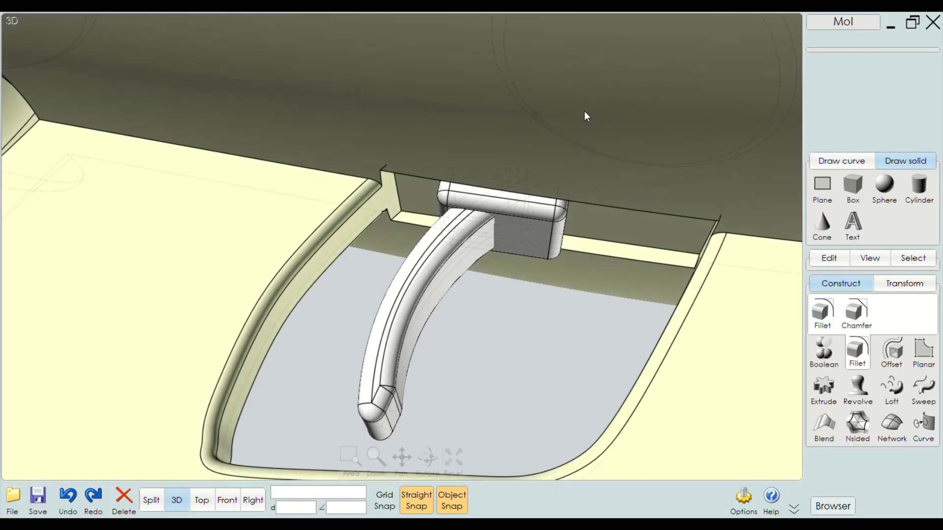
pyautogui.scroll(-3, 526, 206)
pyautogui.scroll(3, 512, 182)
pyautogui.scroll(3, 491, 207)
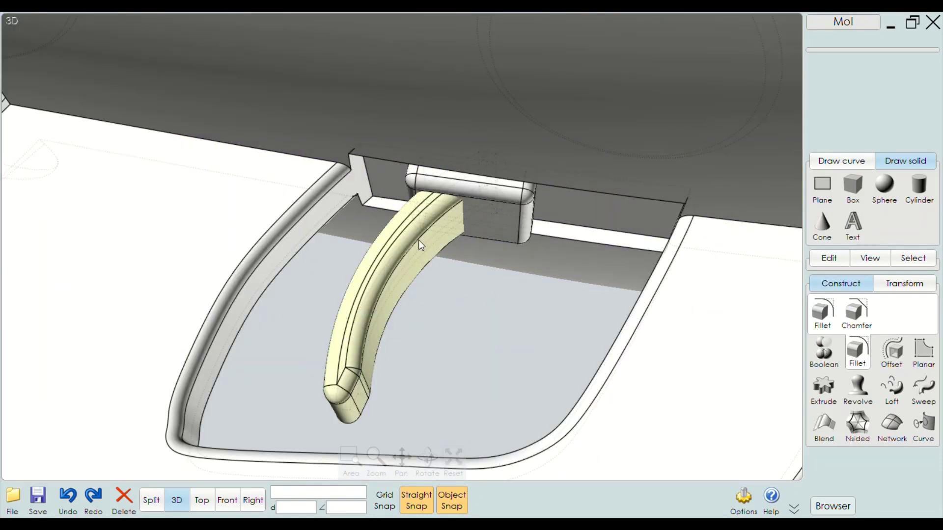
pyautogui.click(485, 220)
pyautogui.press('Escape')
# Boolean Union the trigger solid and the mounting block into one solid
pyautogui.click(414, 270)
pyautogui.click(529, 230)
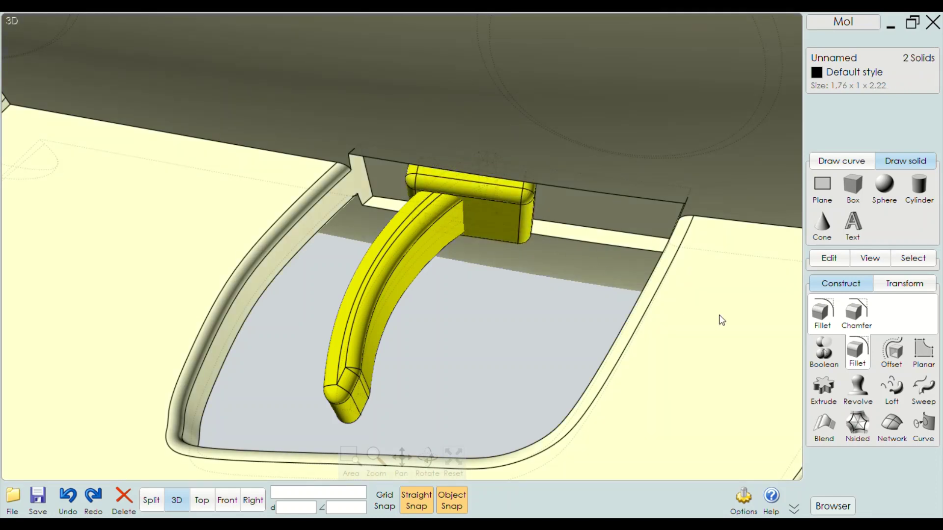
pyautogui.click(824, 351)
pyautogui.click(822, 312)
pyautogui.click(853, 319)
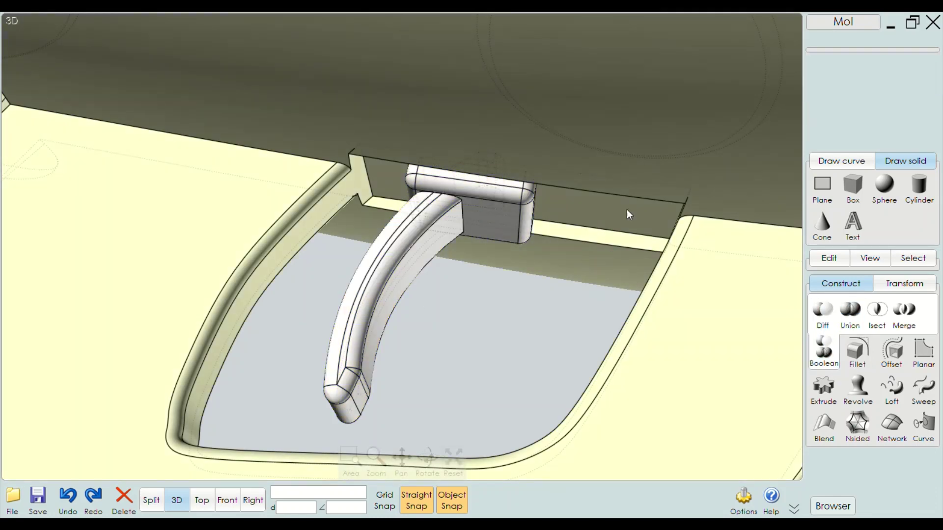
pyautogui.scroll(-5, 376, 234)
pyautogui.moveTo(621, 340)
pyautogui.mouseDown(button='right')
pyautogui.moveTo(542, 287)
pyautogui.moveTo(591, 309)
pyautogui.mouseUp(button='right')
# Orbit and zoom around the trigger-guard opening to view the ray gun side-on
pyautogui.scroll(3, 459, 218)
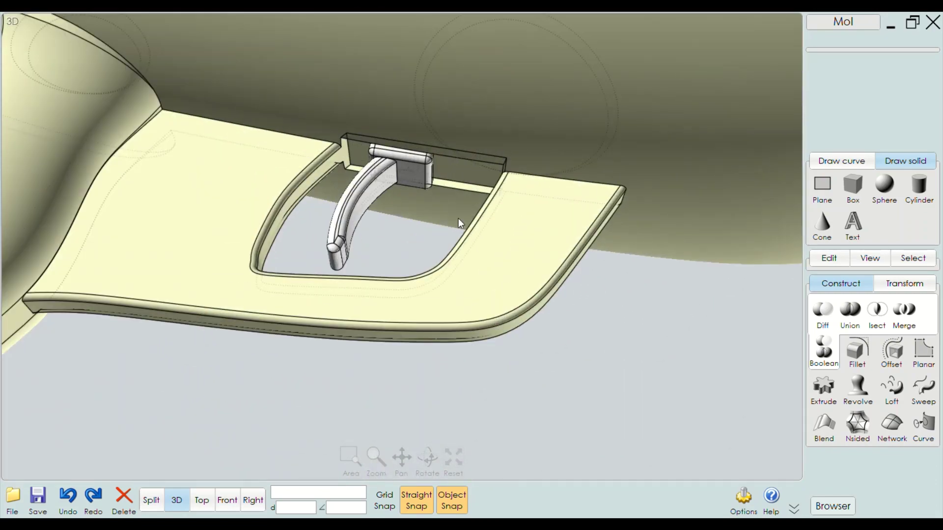
pyautogui.scroll(3, 428, 159)
pyautogui.moveTo(429, 159); pyautogui.dragTo(413, 236, button='right')
pyautogui.scroll(-5, 412, 362)
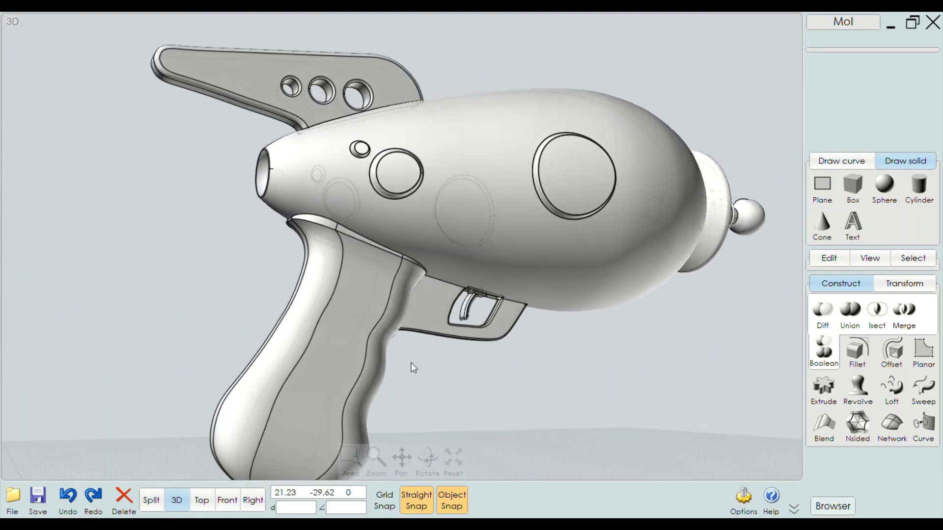
pyautogui.moveTo(408, 366); pyautogui.dragTo(355, 304, button='right')
pyautogui.scroll(-2, 492, 354)
pyautogui.scroll(2, 387, 302)
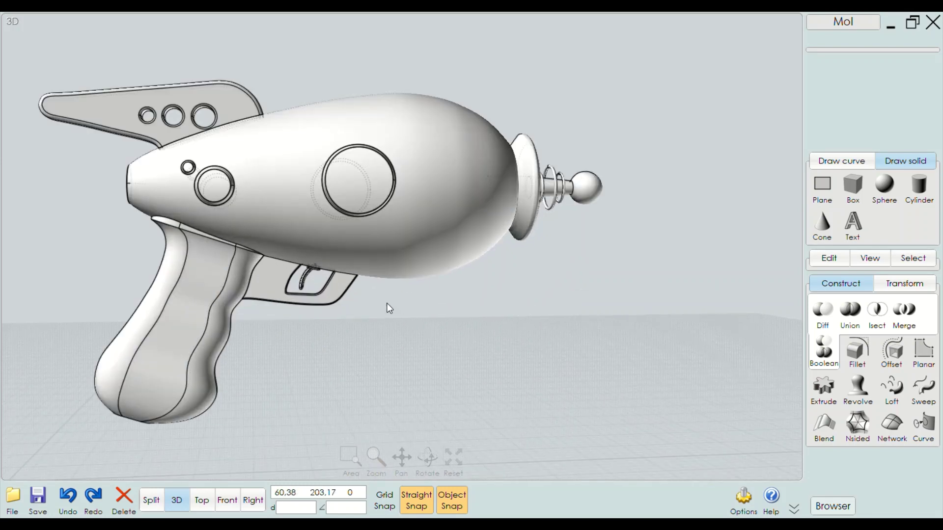
pyautogui.scroll(3, 306, 246)
pyautogui.scroll(3, 257, 250)
pyautogui.scroll(2, 285, 254)
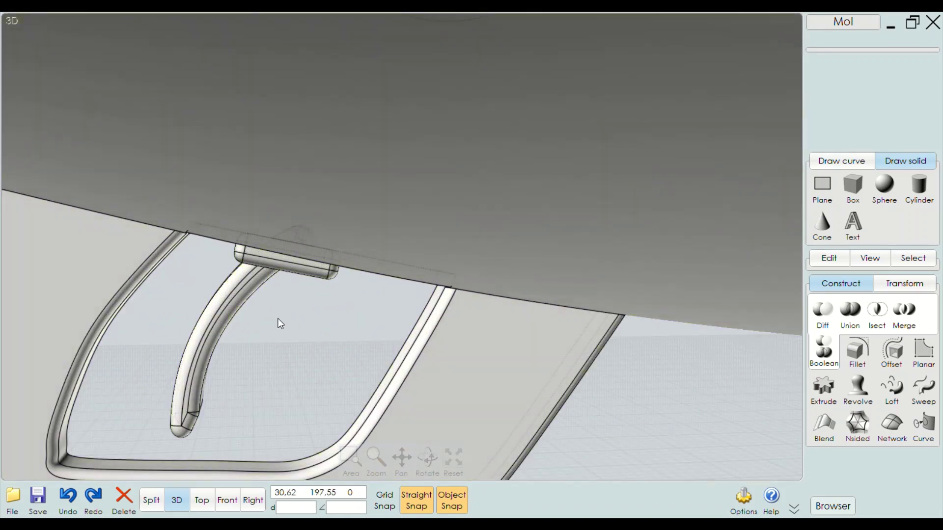
# Select the trigger with the gun body and guard and Boolean Union them
pyautogui.click(240, 278)
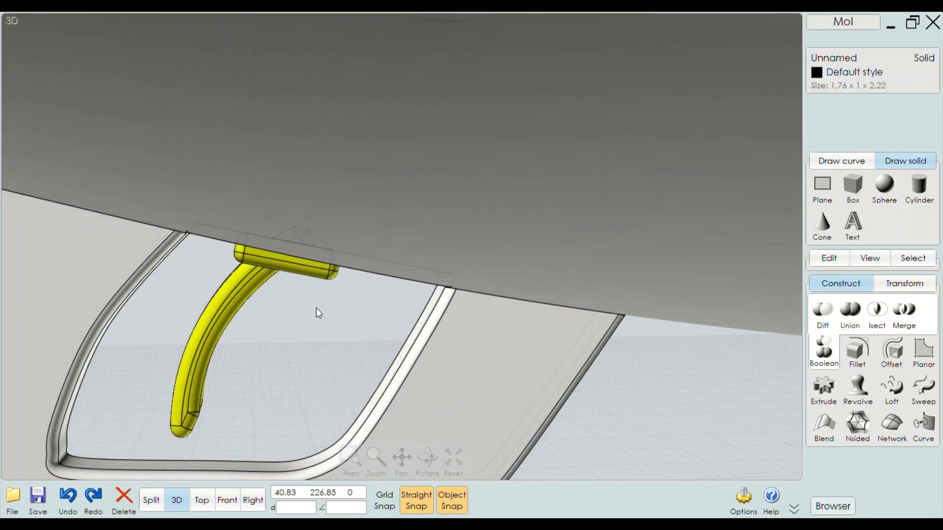
pyautogui.click(322, 315)
pyautogui.click(244, 279)
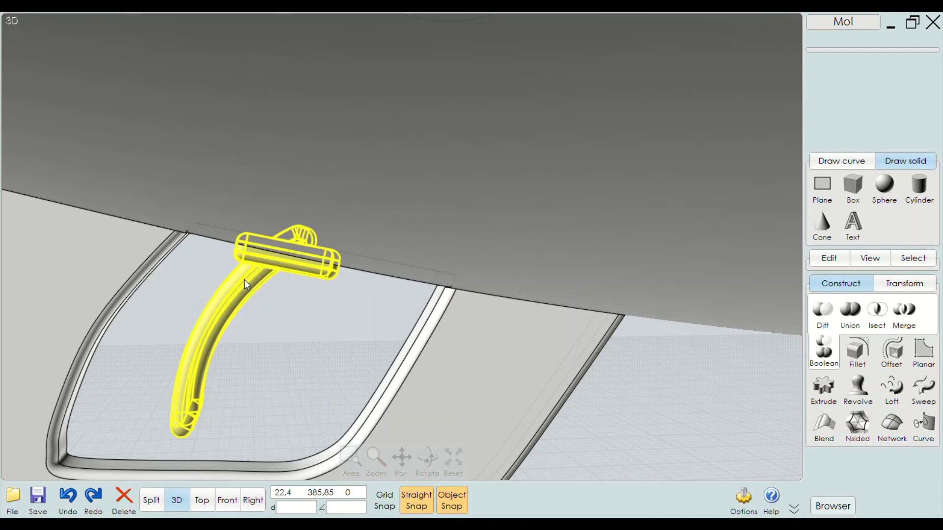
pyautogui.click(399, 223)
pyautogui.scroll(-3, 382, 172)
pyautogui.click(850, 312)
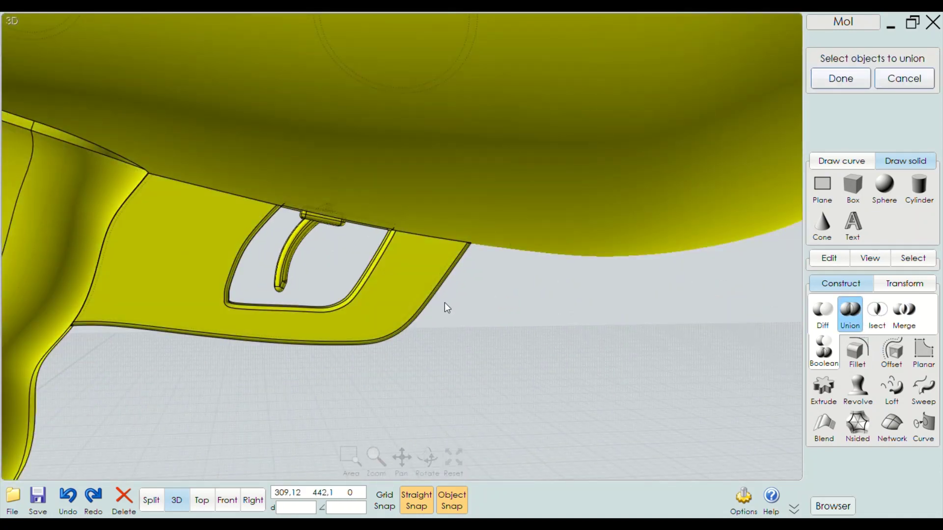
pyautogui.press('Return')
# Inspect the trigger block from new angles, selecting the trigger solid and its inner curved face
pyautogui.scroll(3, 344, 211)
pyautogui.scroll(2, 319, 214)
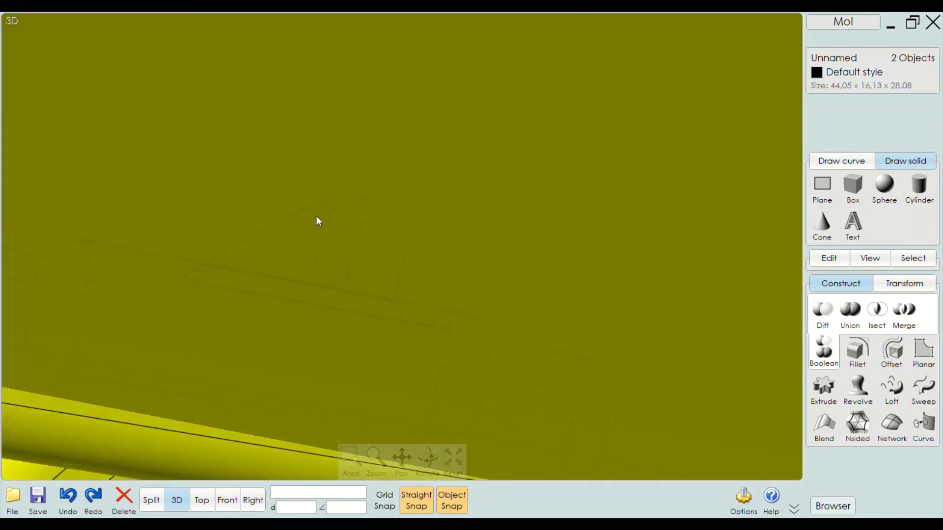
pyautogui.scroll(-4, 325, 214)
pyautogui.scroll(-4, 344, 236)
pyautogui.moveTo(363, 265); pyautogui.dragTo(302, 183, button='right')
pyautogui.scroll(3, 303, 184)
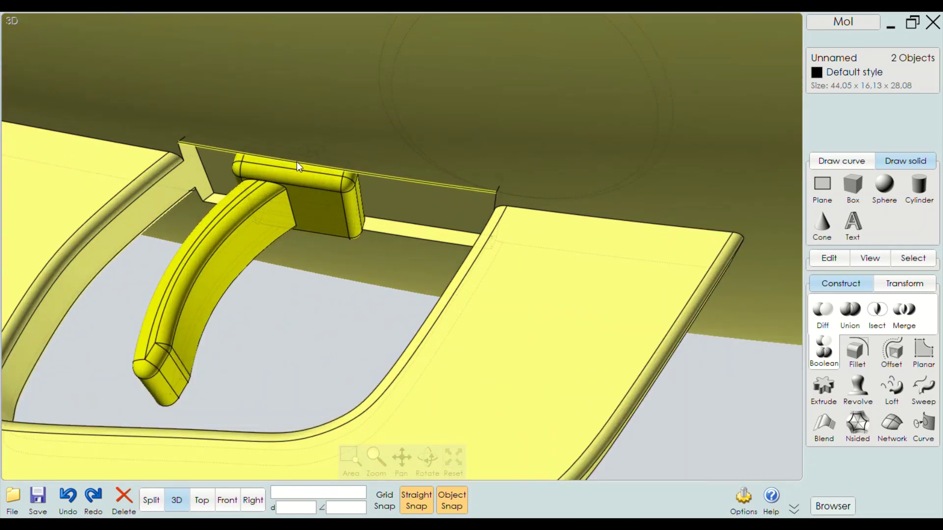
pyautogui.scroll(2, 330, 188)
pyautogui.click(330, 188)
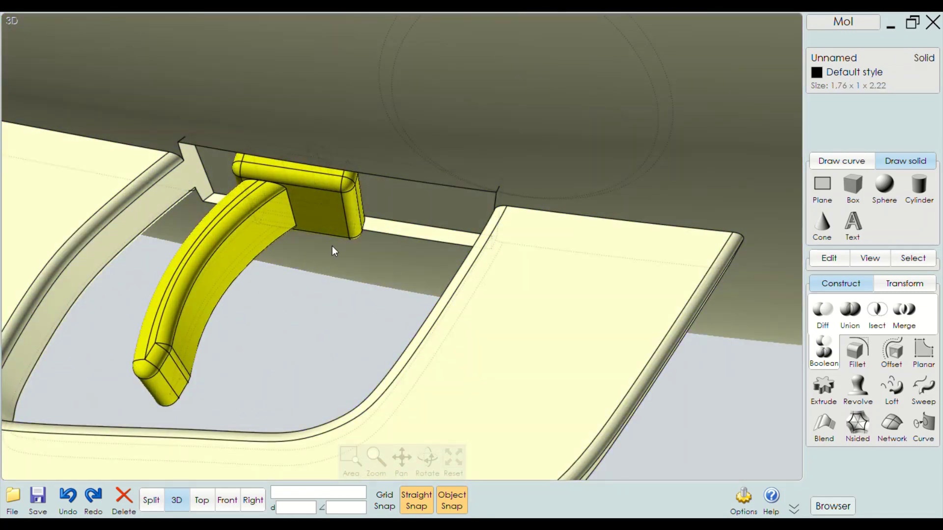
pyautogui.click(315, 291)
pyautogui.click(265, 259)
pyautogui.click(222, 268)
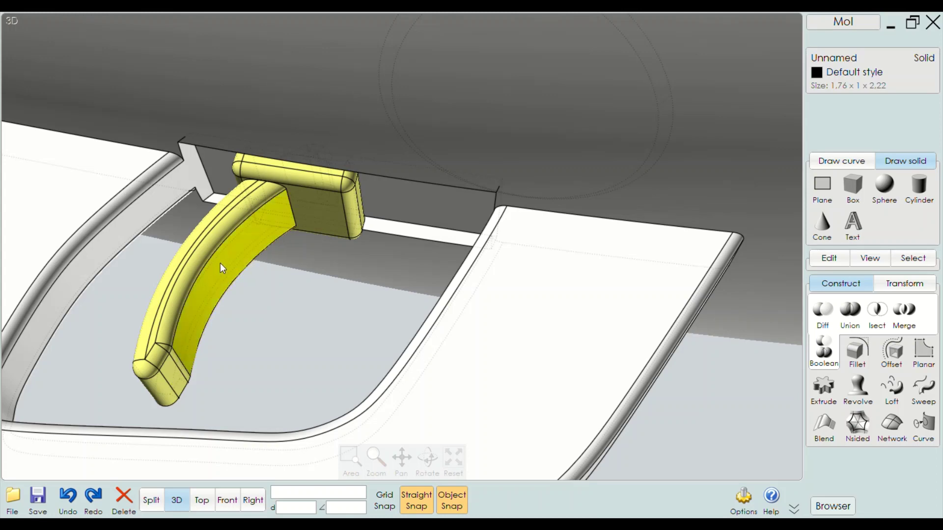
pyautogui.click(187, 312)
pyautogui.moveTo(316, 305); pyautogui.dragTo(287, 336, button='right')
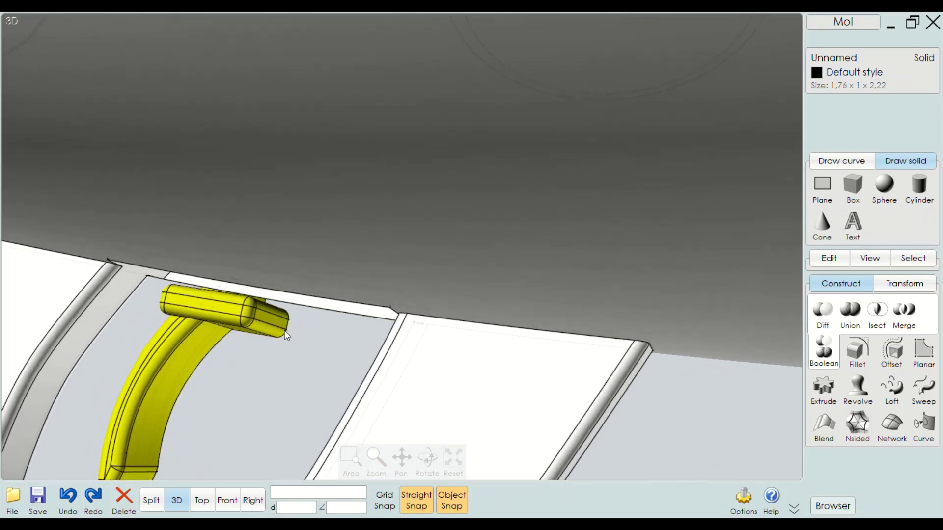
pyautogui.scroll(5, 286, 336)
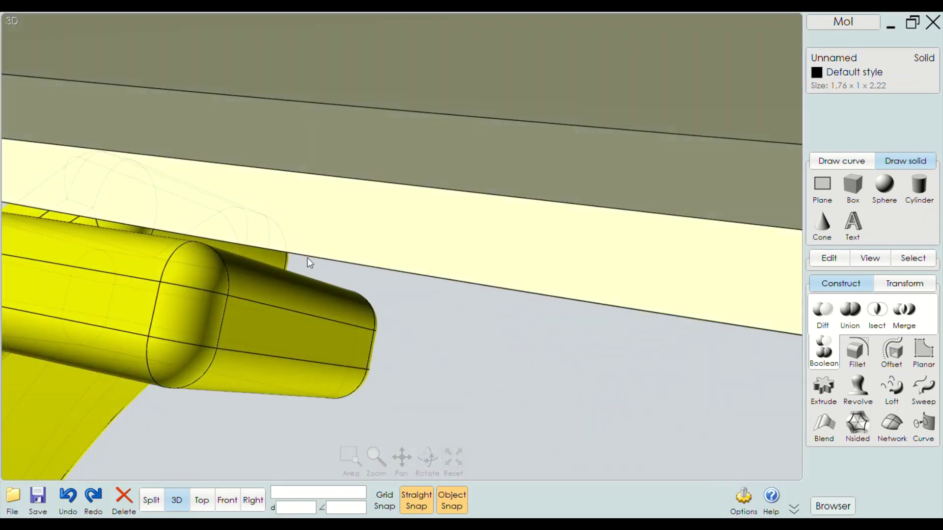
pyautogui.scroll(-2, 310, 263)
# Deselect the trigger and orbit out to show the whole ray gun
pyautogui.click(409, 298)
pyautogui.moveTo(410, 298)
pyautogui.mouseDown(button='right')
pyautogui.moveTo(345, 337)
pyautogui.moveTo(362, 318)
pyautogui.mouseUp(button='right')
pyautogui.click(362, 317)
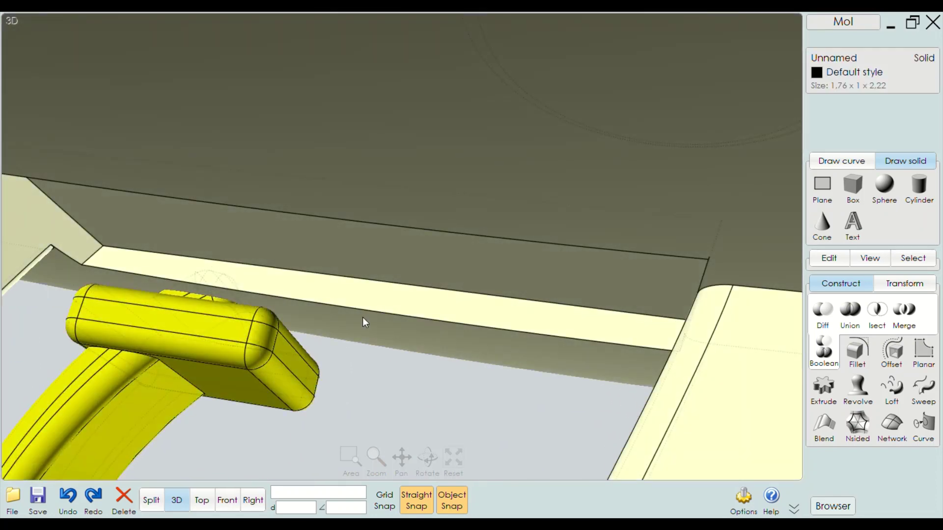
pyautogui.scroll(-2, 362, 317)
pyautogui.scroll(-2, 363, 317)
pyautogui.scroll(-2, 359, 324)
pyautogui.scroll(-3, 362, 323)
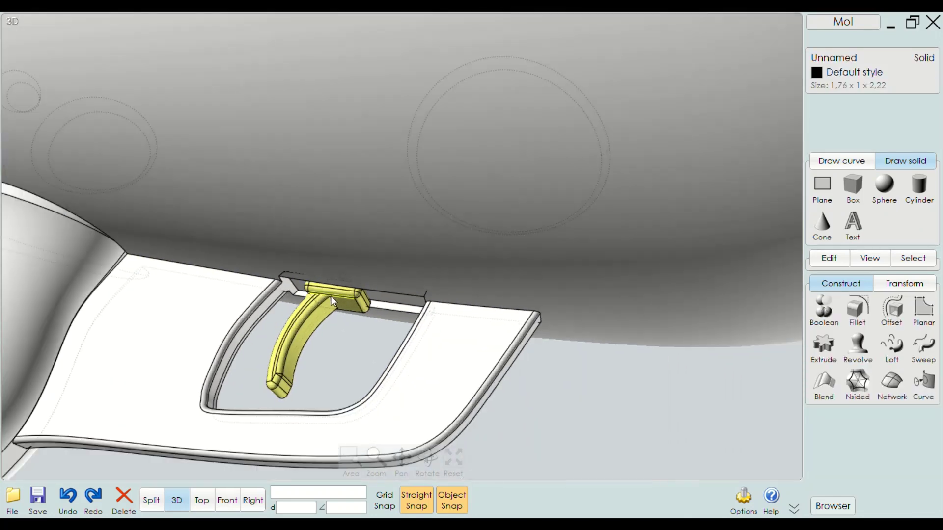
pyautogui.scroll(-4, 499, 397)
pyautogui.click(498, 397)
pyautogui.moveTo(498, 397); pyautogui.dragTo(474, 390, button='right')
pyautogui.scroll(-3, 473, 390)
pyautogui.moveTo(292, 347)
pyautogui.mouseDown(button='right')
pyautogui.moveTo(441, 371)
pyautogui.moveTo(372, 371)
pyautogui.mouseUp(button='right')
# Maximise the Front view and zoom in on the STUN/KILL/VAPORIZE dial
pyautogui.scroll(3, 416, 384)
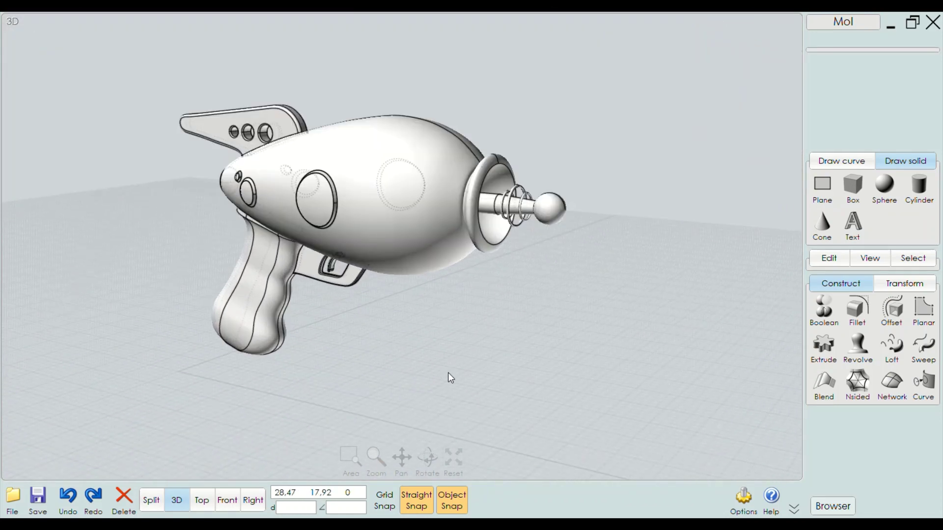
pyautogui.moveTo(321, 321); pyautogui.dragTo(387, 319, button='right')
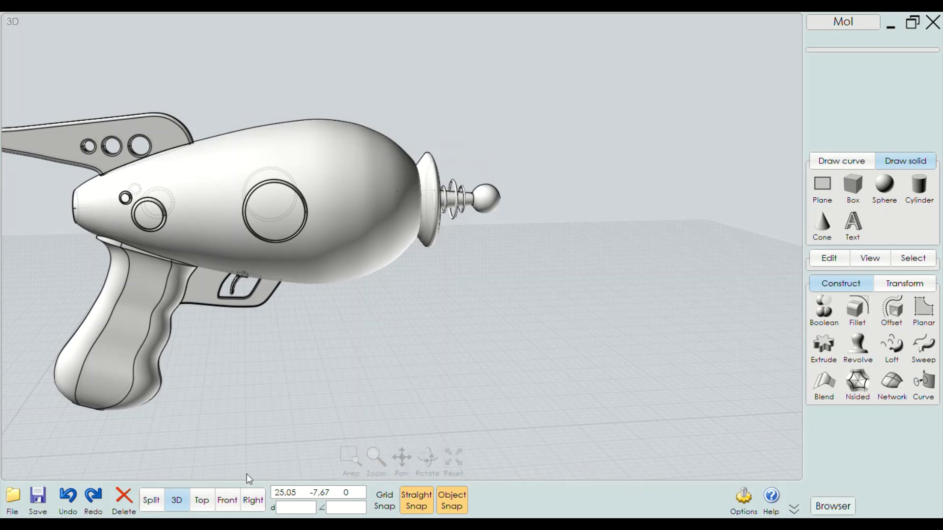
pyautogui.click(227, 501)
pyautogui.click(176, 501)
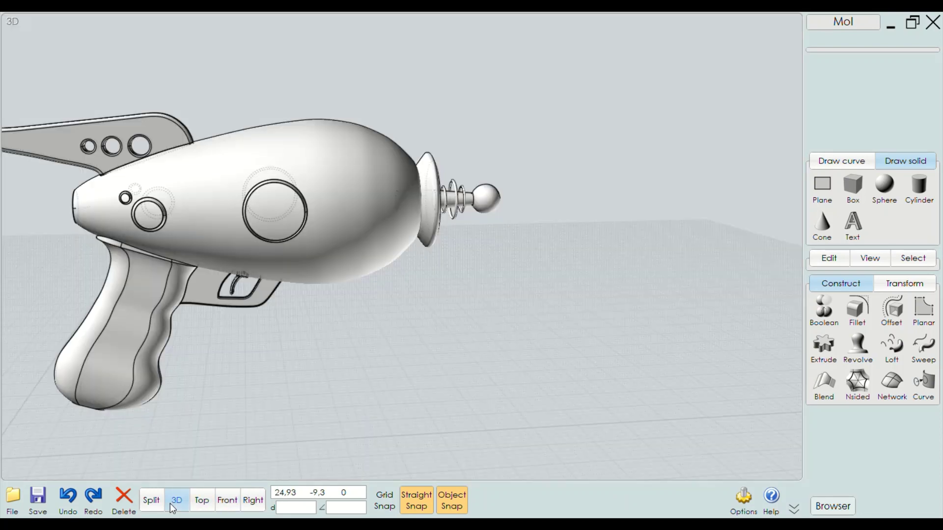
pyautogui.click(151, 508)
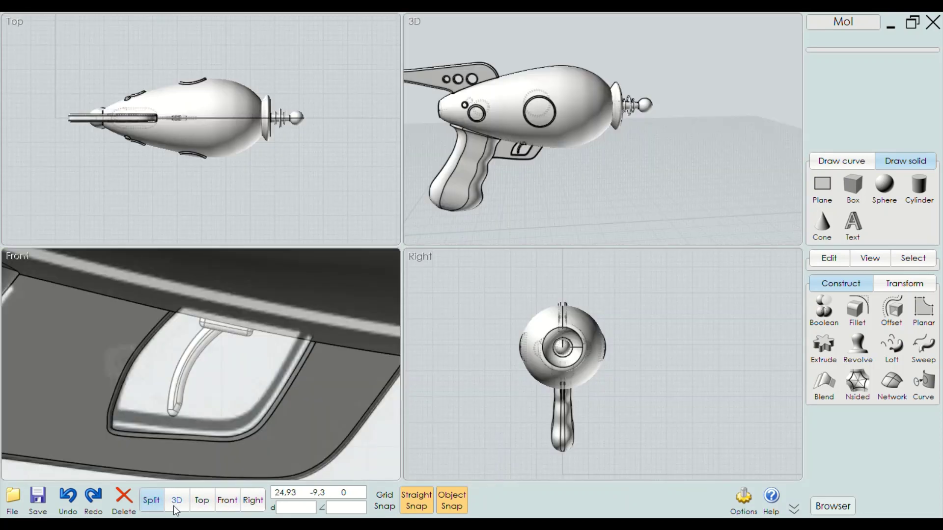
pyautogui.click(227, 502)
pyautogui.scroll(-3, 344, 295)
pyautogui.scroll(-2, 408, 330)
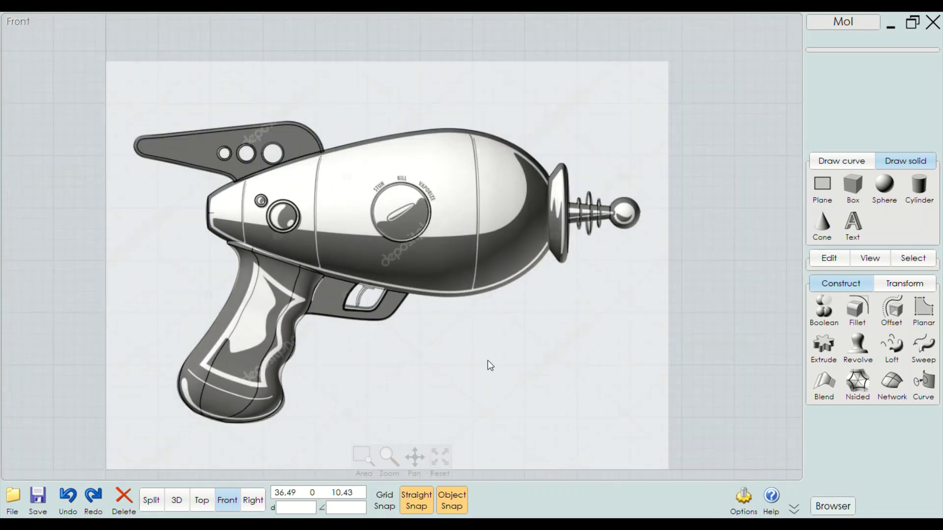
pyautogui.scroll(1, 453, 196)
pyautogui.scroll(2, 417, 211)
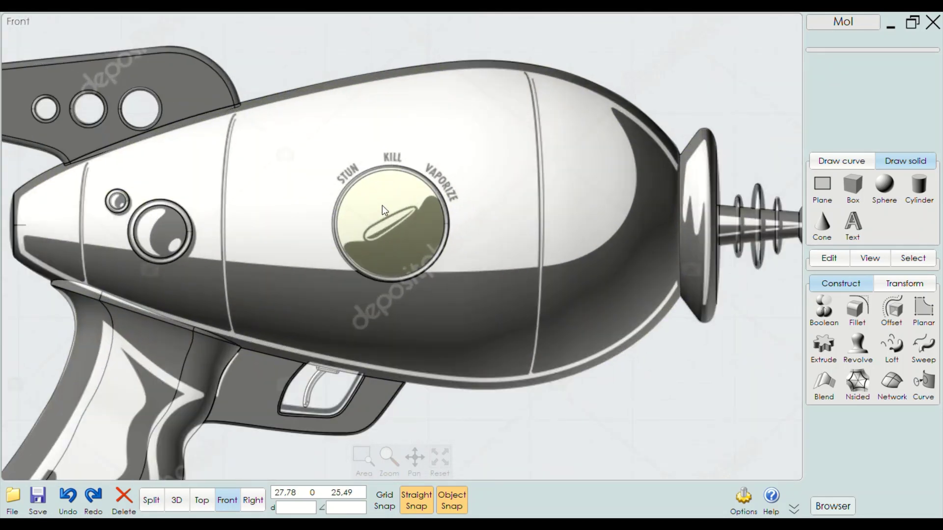
pyautogui.scroll(2, 357, 247)
pyautogui.scroll(1, 357, 248)
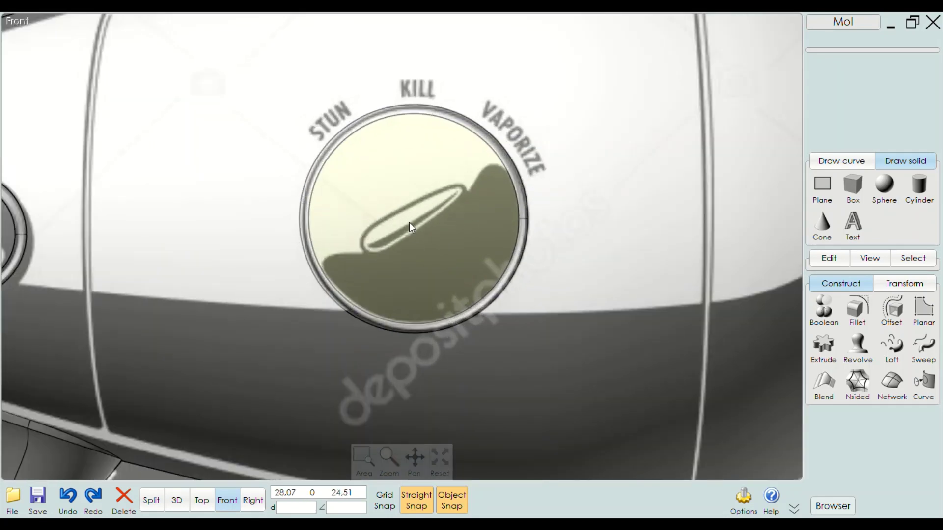
# Browse the tool palettes and open the Draw curve tools for a through-points curve
pyautogui.click(869, 284)
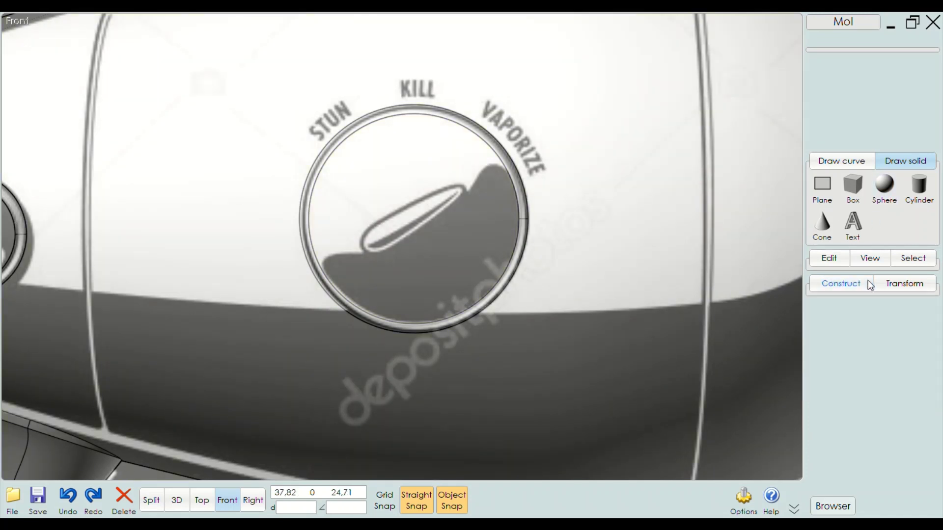
pyautogui.click(851, 289)
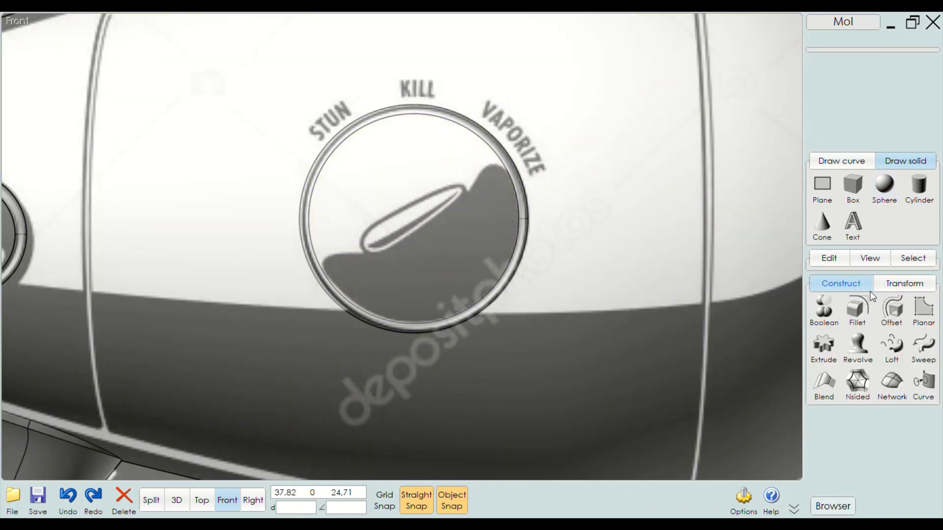
pyautogui.click(836, 266)
pyautogui.click(872, 265)
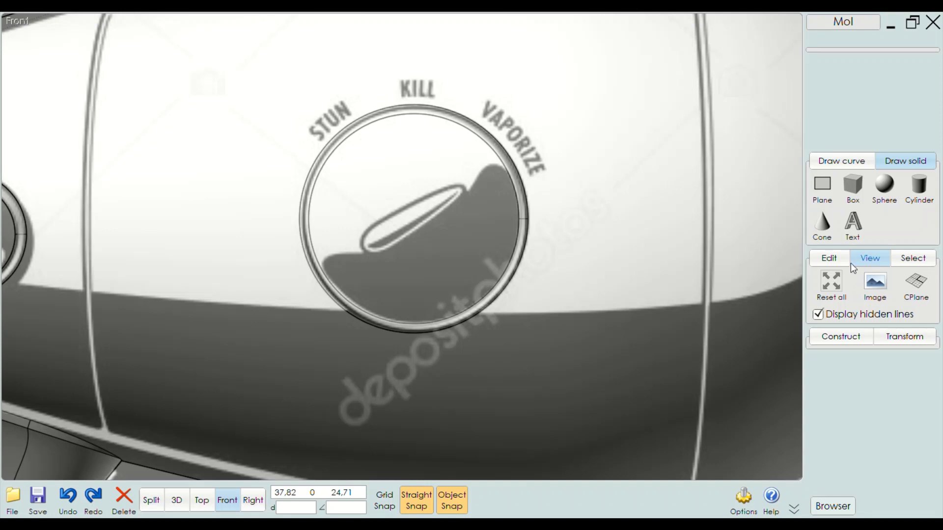
pyautogui.click(846, 343)
pyautogui.click(835, 266)
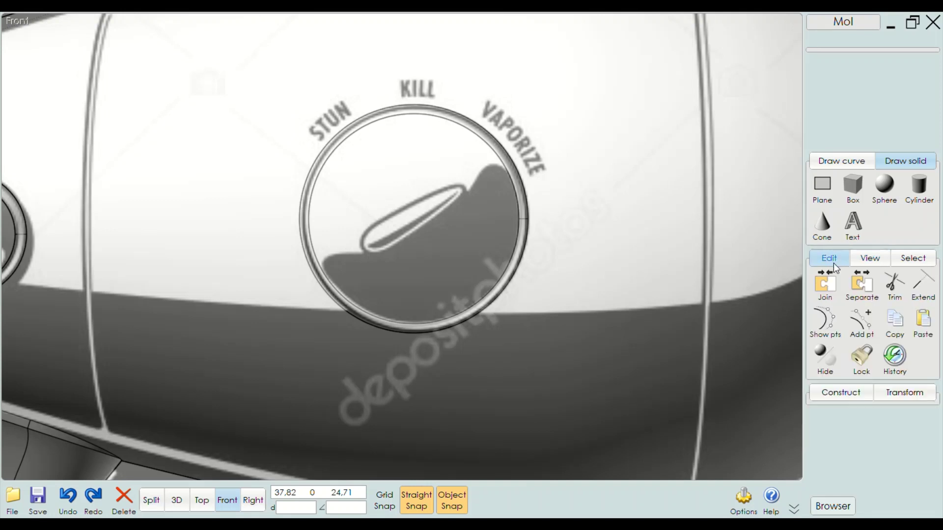
pyautogui.click(833, 165)
# Start a through-points curve at the needle's lower end and trace its upper edge in Front view
pyautogui.click(859, 196)
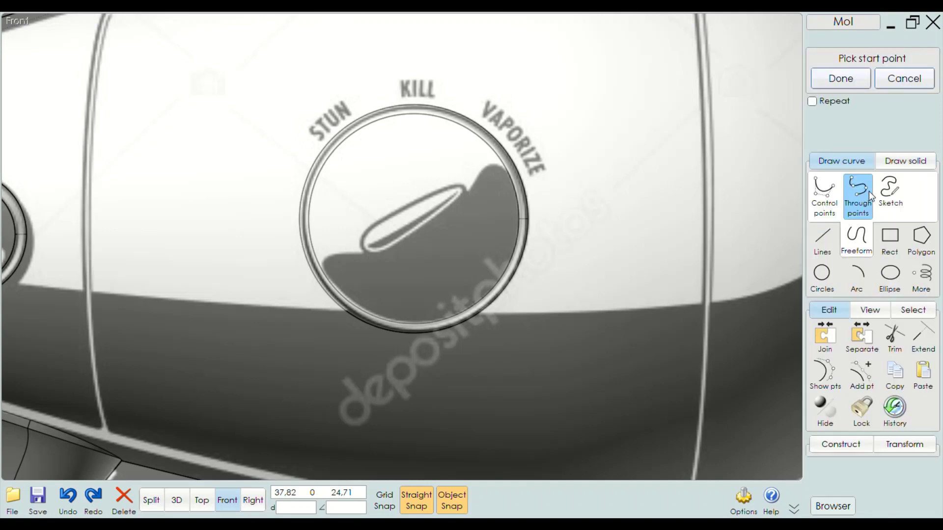
pyautogui.scroll(3, 303, 178)
pyautogui.scroll(3, 442, 265)
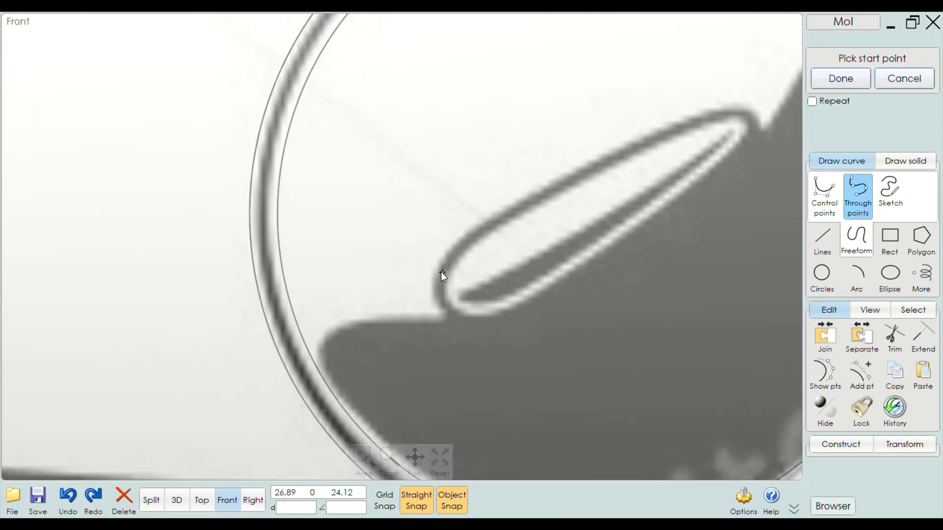
pyautogui.click(441, 272)
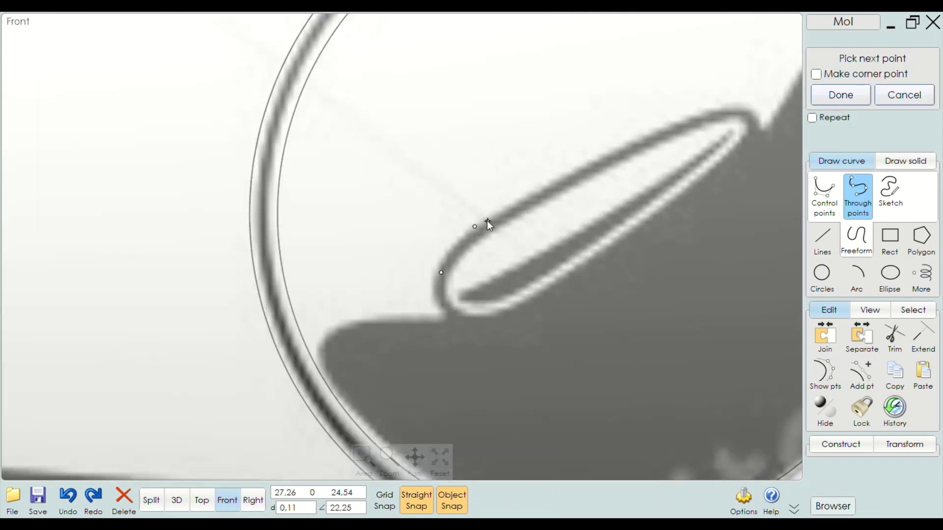
pyautogui.click(515, 208)
pyautogui.click(600, 163)
pyautogui.moveTo(577, 175); pyautogui.dragTo(429, 239, button='right')
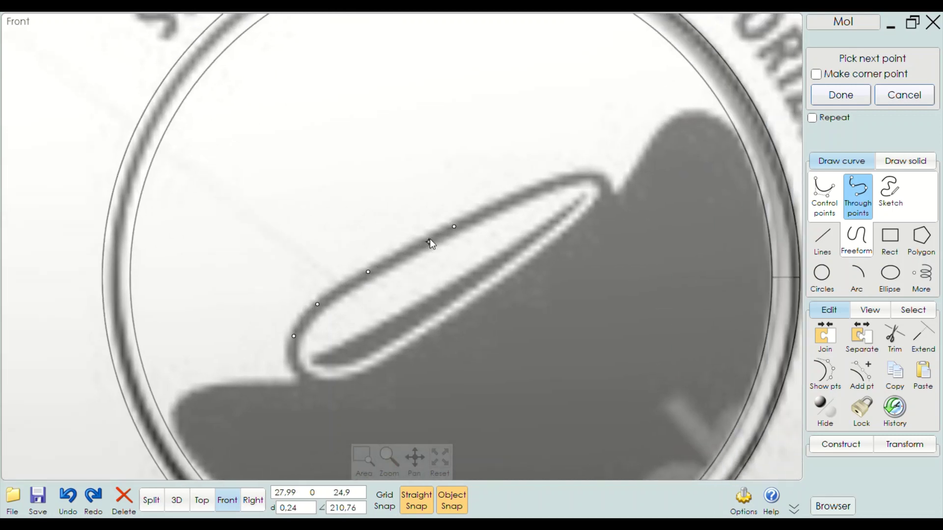
# Continue the curve around the needle tip and lower edge, close it, and select it
pyautogui.click(597, 176)
pyautogui.click(604, 197)
pyautogui.click(326, 387)
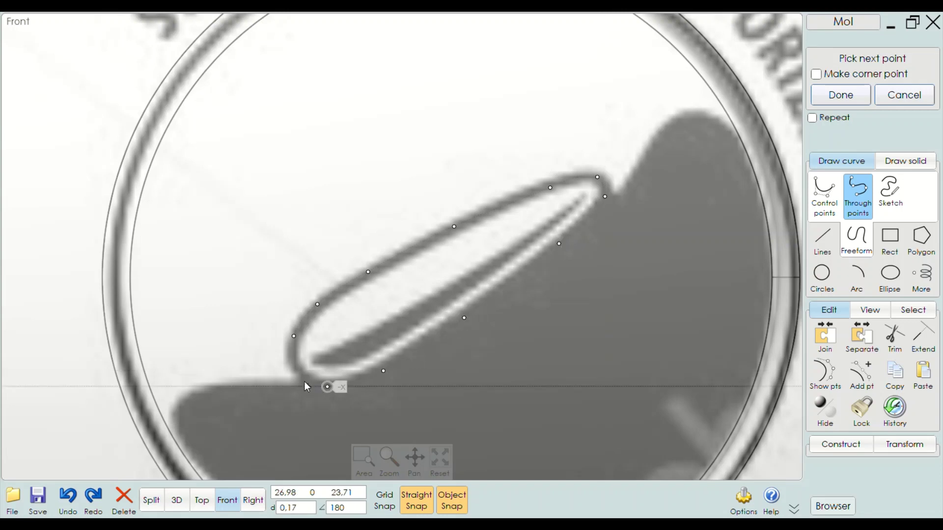
pyautogui.click(296, 370)
pyautogui.click(294, 337)
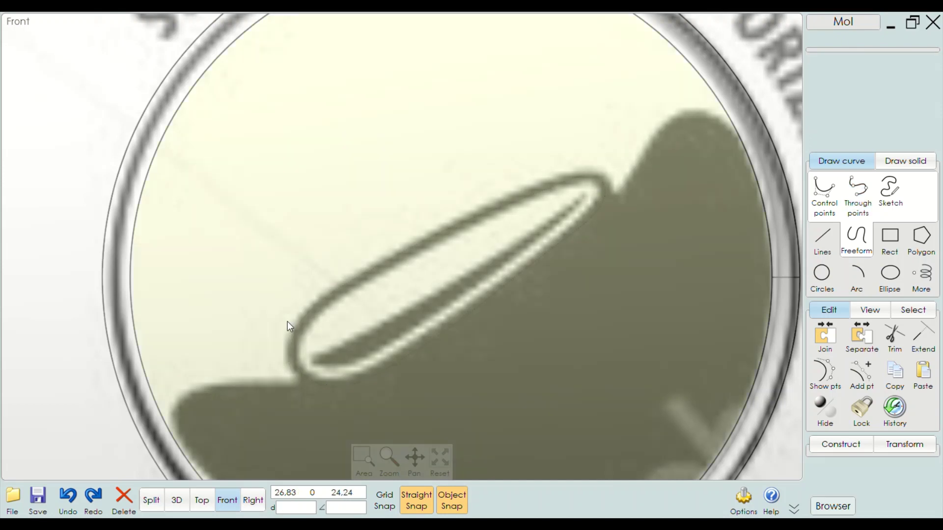
pyautogui.click(351, 284)
pyautogui.scroll(-2, 347, 255)
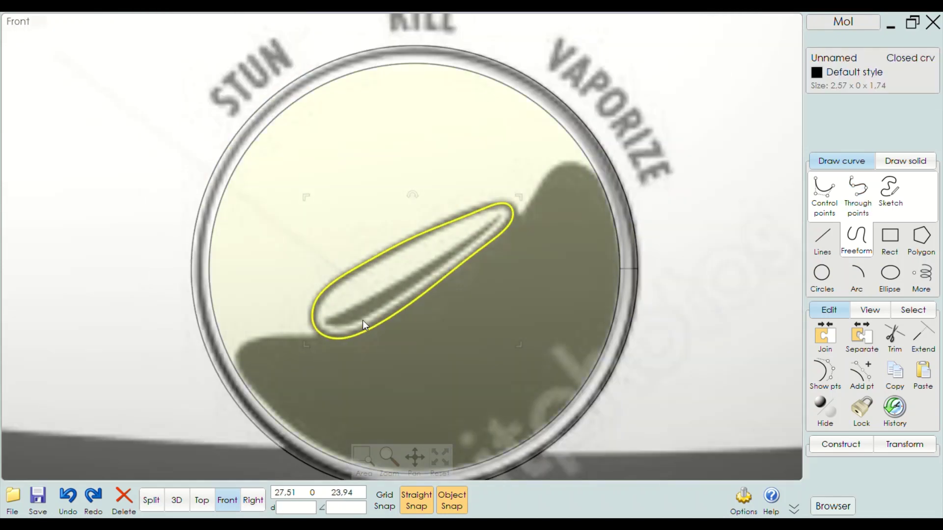
pyautogui.click(188, 505)
# Select the gun body and run a Trim on it
pyautogui.moveTo(410, 378)
pyautogui.mouseDown(button='right')
pyautogui.moveTo(320, 392)
pyautogui.moveTo(364, 393)
pyautogui.mouseUp(button='right')
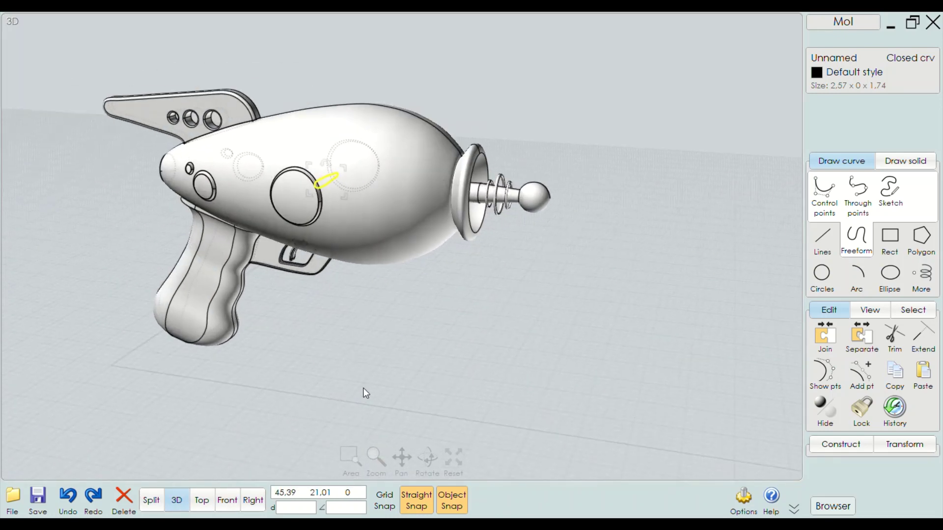
pyautogui.scroll(1, 307, 164)
pyautogui.scroll(2, 307, 165)
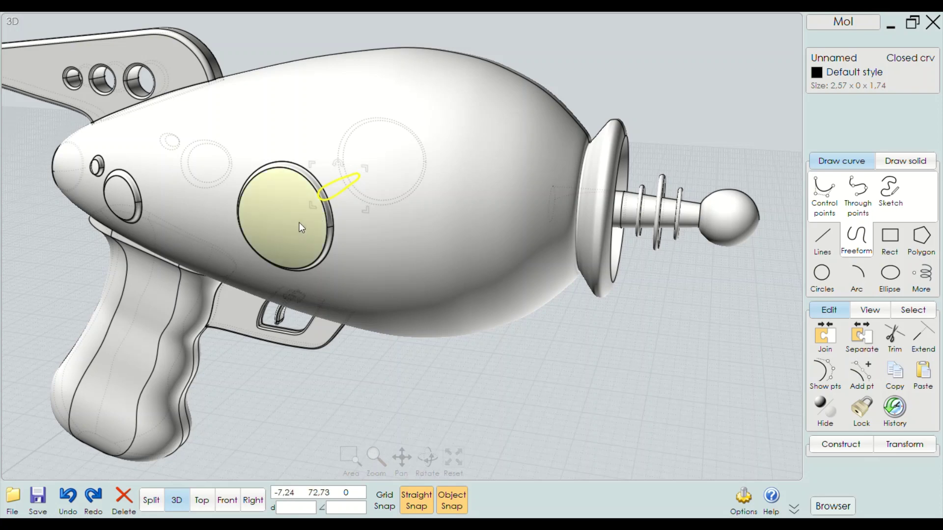
pyautogui.click(544, 395)
pyautogui.click(491, 284)
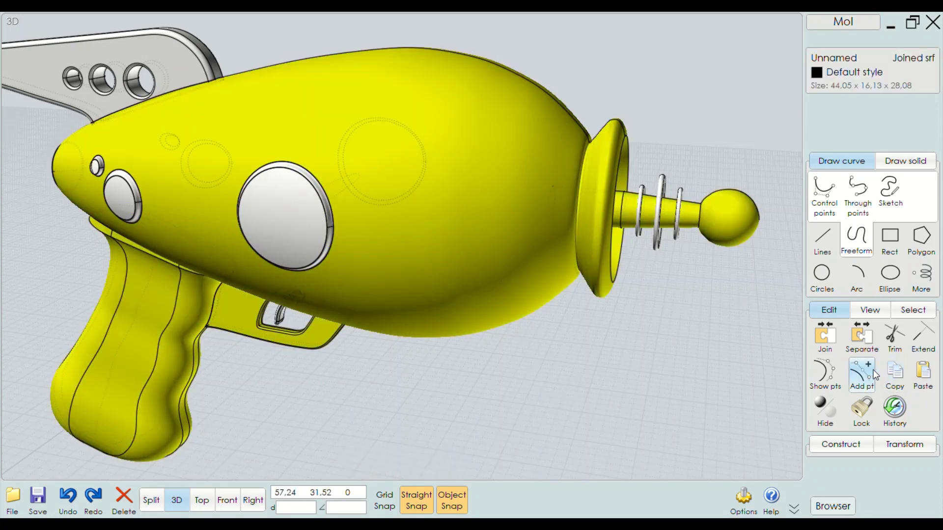
pyautogui.click(894, 336)
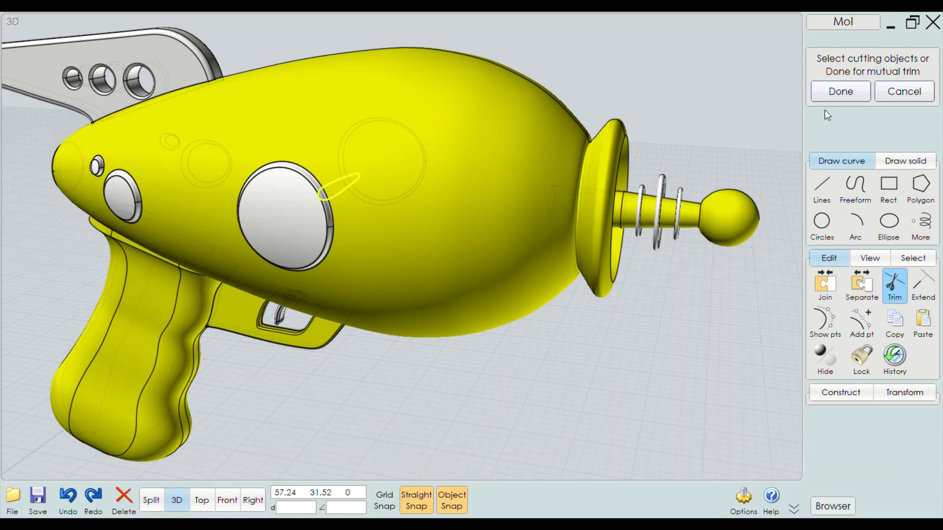
pyautogui.click(836, 93)
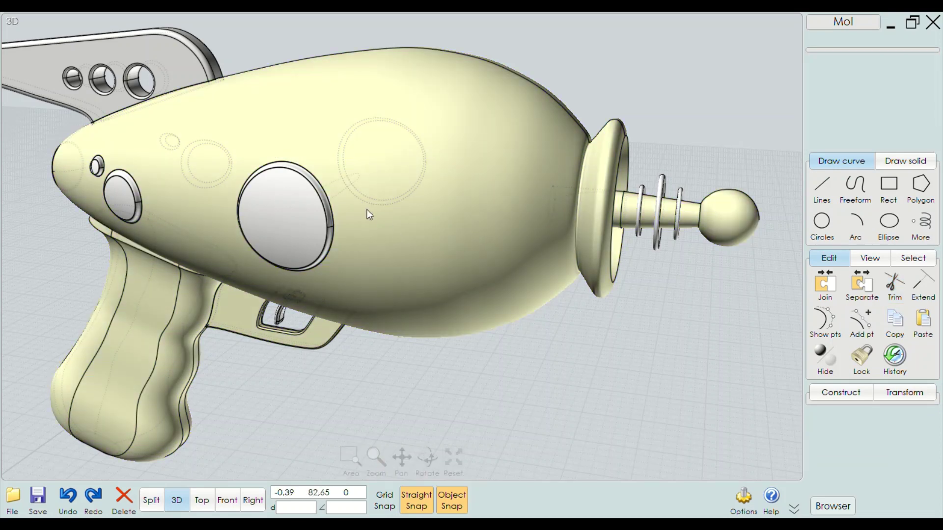
pyautogui.click(521, 373)
# Drag the needle curve outward along -Y so it sits in front of the body
pyautogui.click(341, 189)
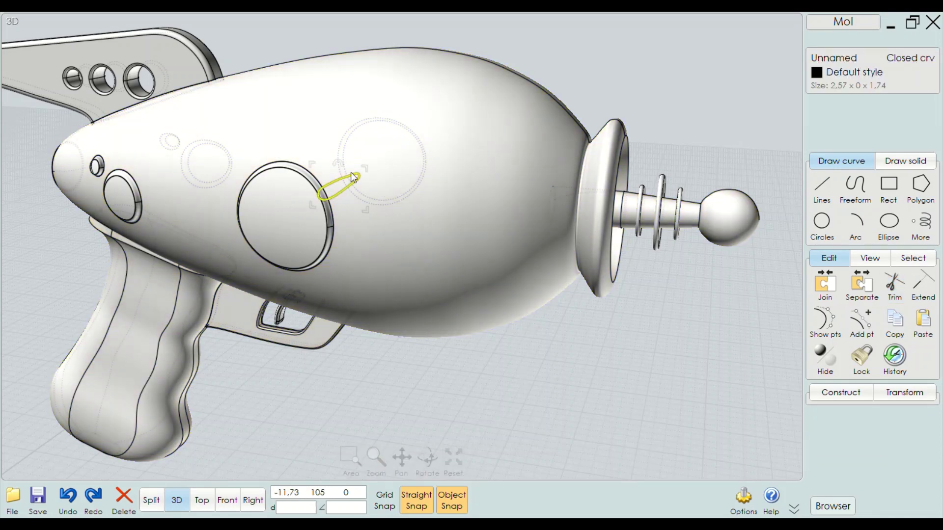
pyautogui.moveTo(366, 243)
pyautogui.mouseDown(button='right')
pyautogui.moveTo(339, 247)
pyautogui.moveTo(423, 184)
pyautogui.mouseUp(button='right')
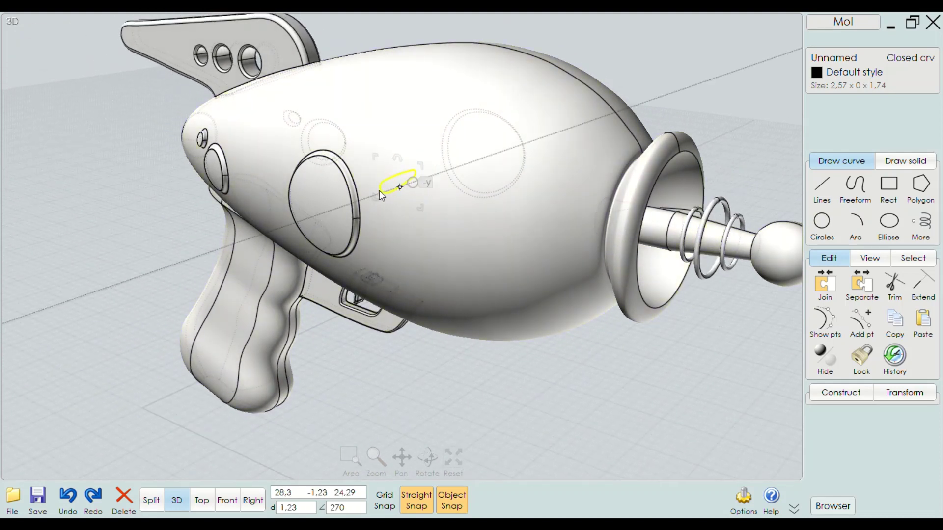
pyautogui.moveTo(379, 191)
pyautogui.mouseDown()
pyautogui.moveTo(199, 240)
pyautogui.moveTo(181, 262)
pyautogui.moveTo(193, 264)
pyautogui.mouseUp()
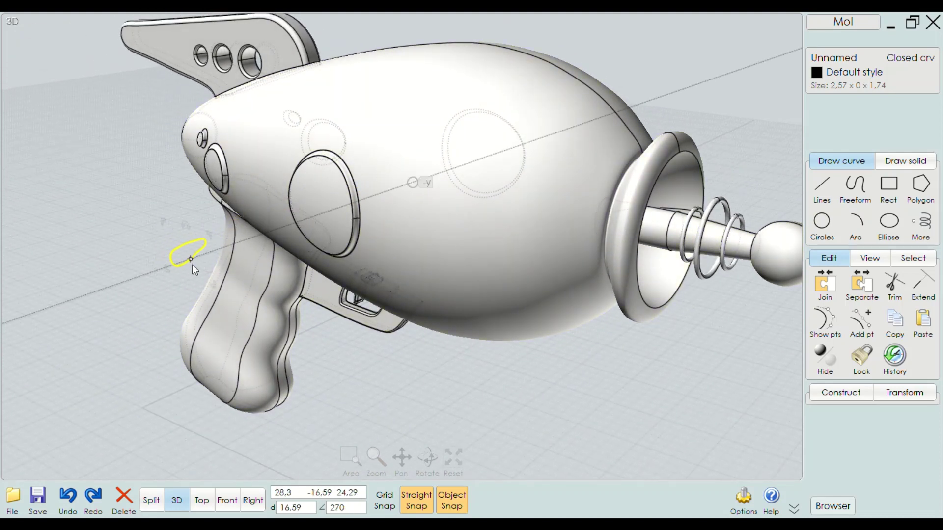
pyautogui.click(404, 397)
pyautogui.moveTo(453, 365); pyautogui.dragTo(438, 276, button='right')
# Trim the gun body again using the needle curve as the cutter
pyautogui.click(439, 276)
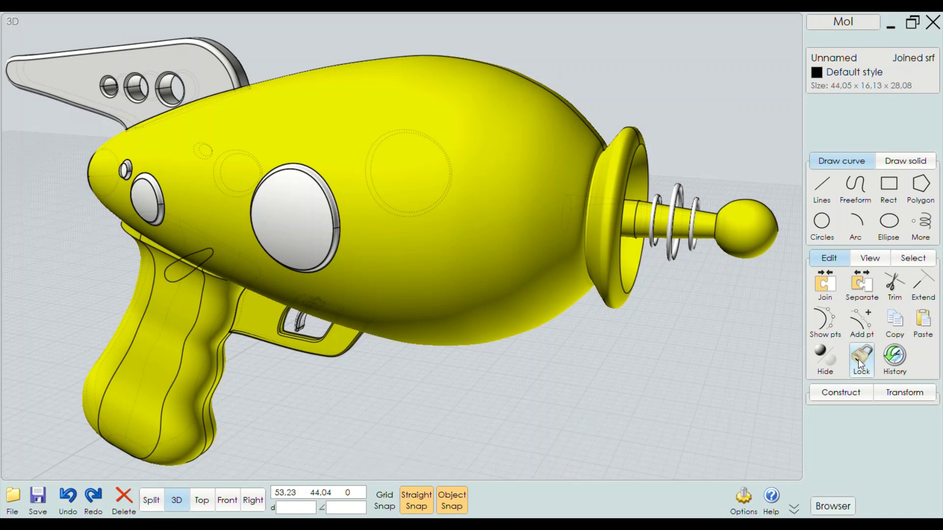
pyautogui.click(894, 285)
pyautogui.click(197, 283)
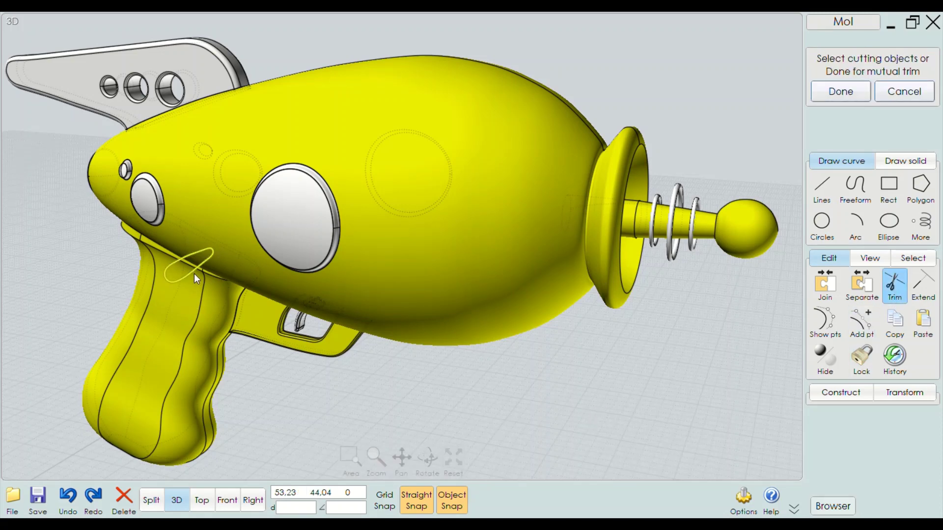
pyautogui.click(841, 90)
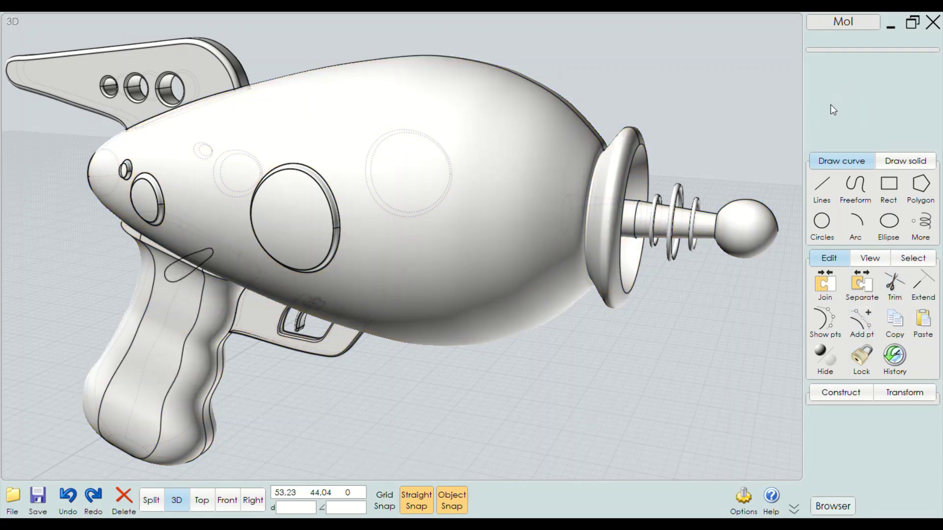
pyautogui.scroll(-3, 421, 237)
pyautogui.click(420, 237)
pyautogui.click(431, 370)
# Trim the large dial face with the needle curve, keeping all resulting pieces
pyautogui.moveTo(431, 370); pyautogui.dragTo(532, 340, button='right')
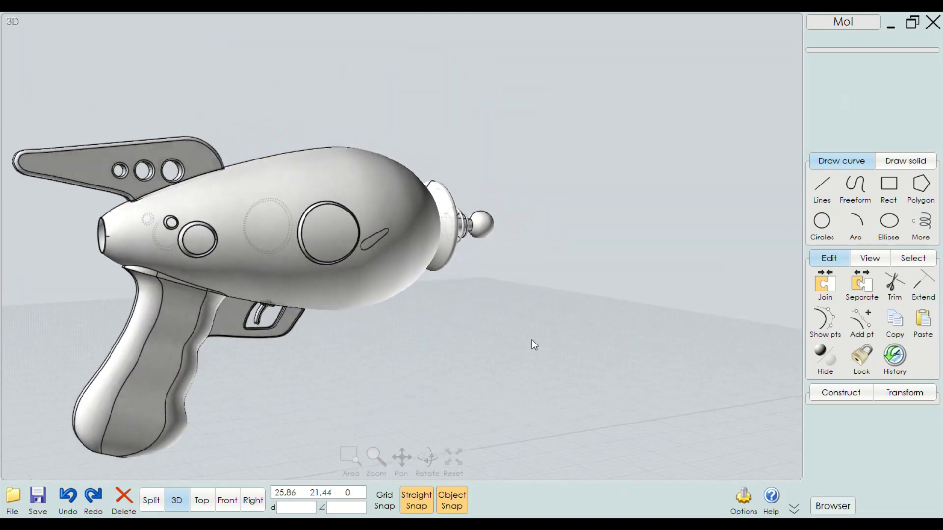
pyautogui.scroll(2, 524, 342)
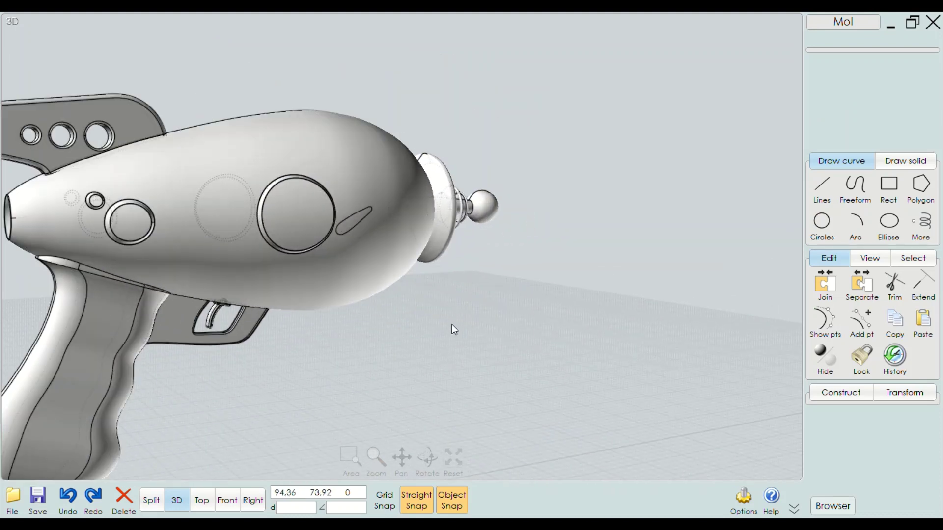
pyautogui.click(356, 227)
pyautogui.click(290, 218)
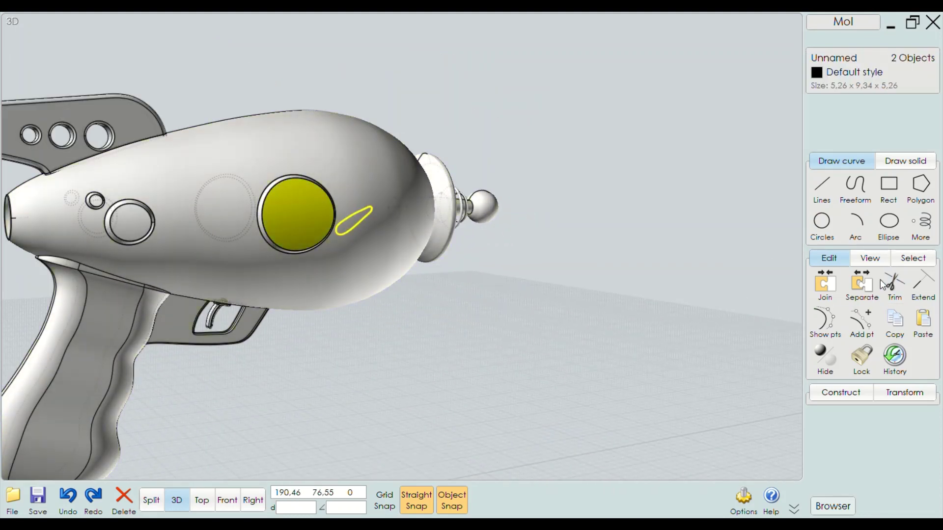
pyautogui.press('Escape')
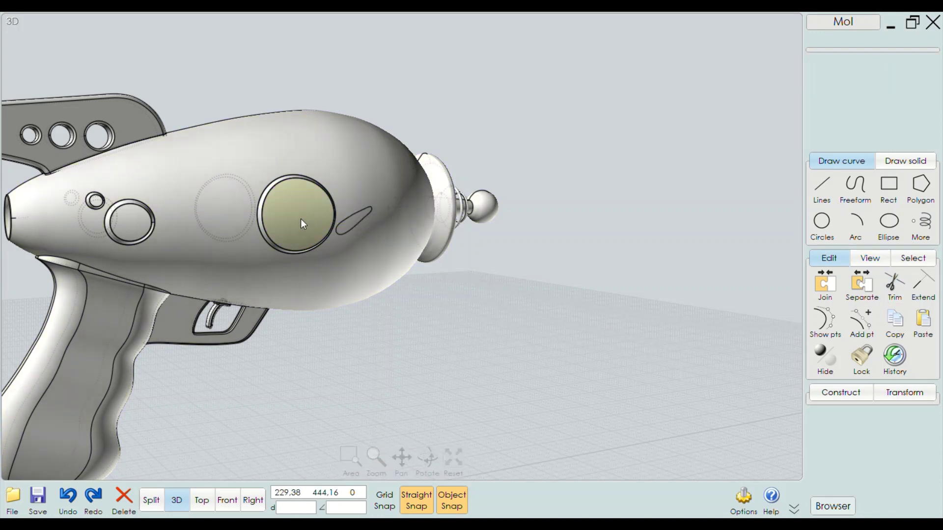
pyautogui.click(302, 220)
pyautogui.click(895, 285)
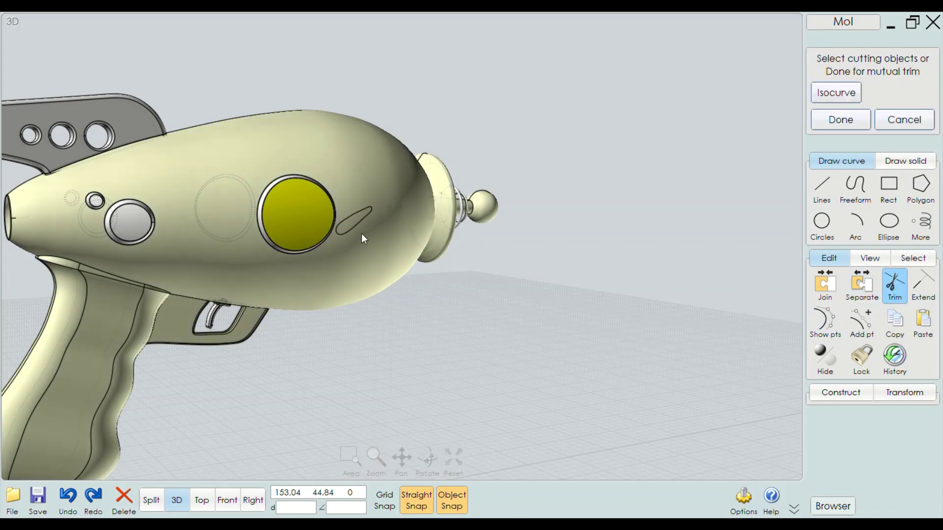
pyautogui.click(840, 120)
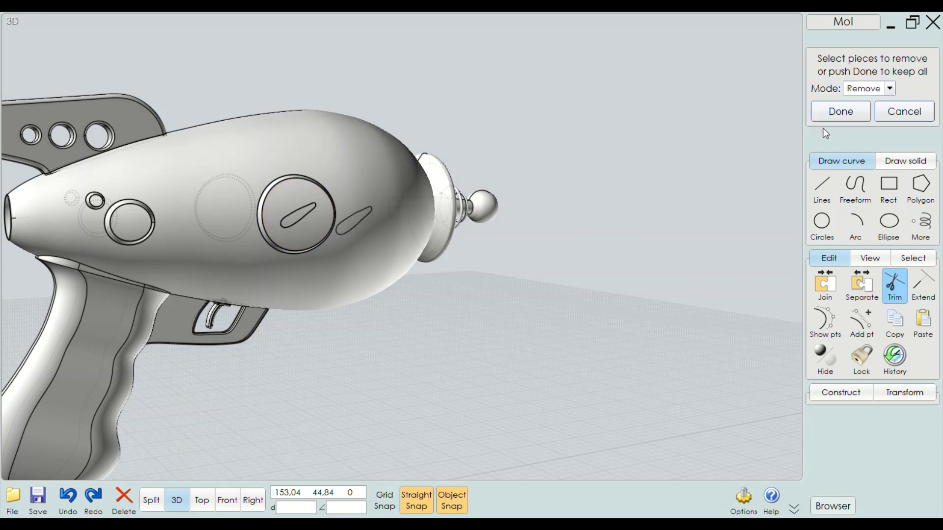
pyautogui.moveTo(688, 295)
pyautogui.mouseDown(button='right')
pyautogui.moveTo(447, 294)
pyautogui.moveTo(504, 291)
pyautogui.mouseUp(button='right')
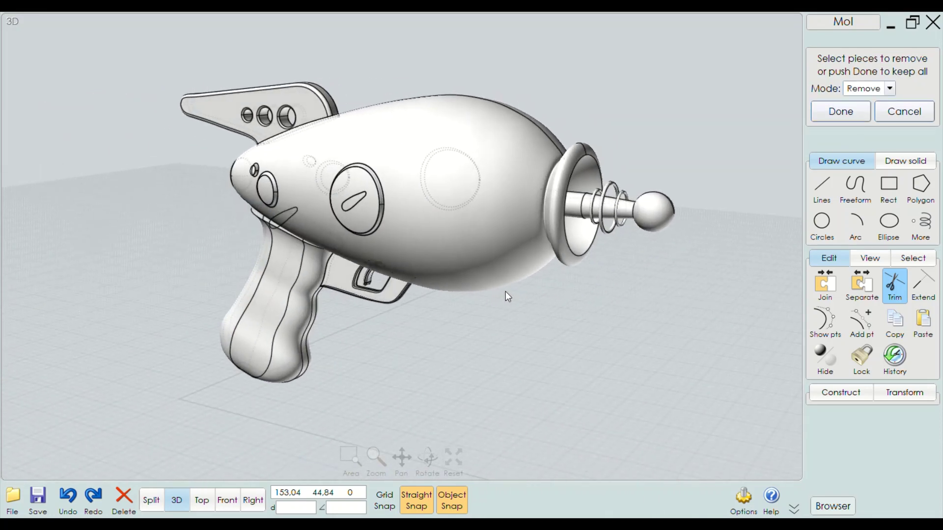
pyautogui.moveTo(531, 242)
pyautogui.mouseDown(button='right')
pyautogui.moveTo(403, 270)
pyautogui.moveTo(681, 253)
pyautogui.mouseUp(button='right')
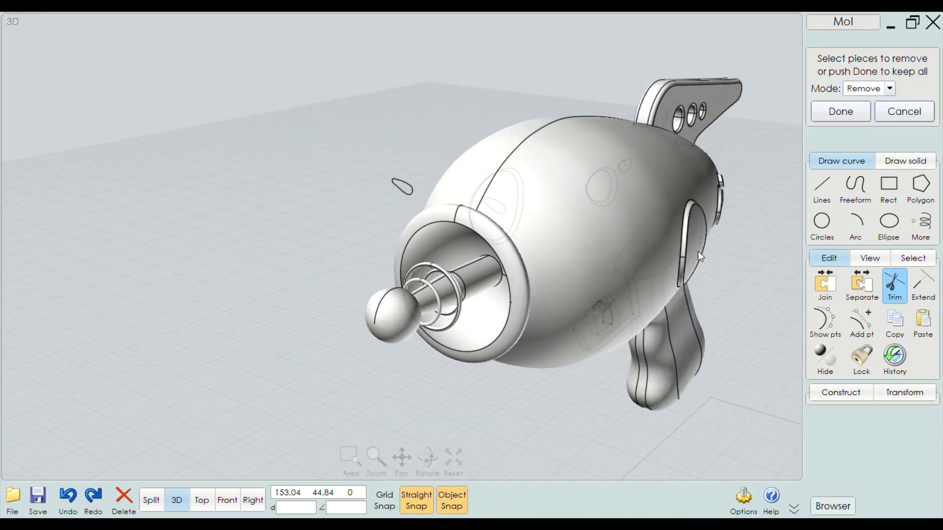
pyautogui.click(841, 112)
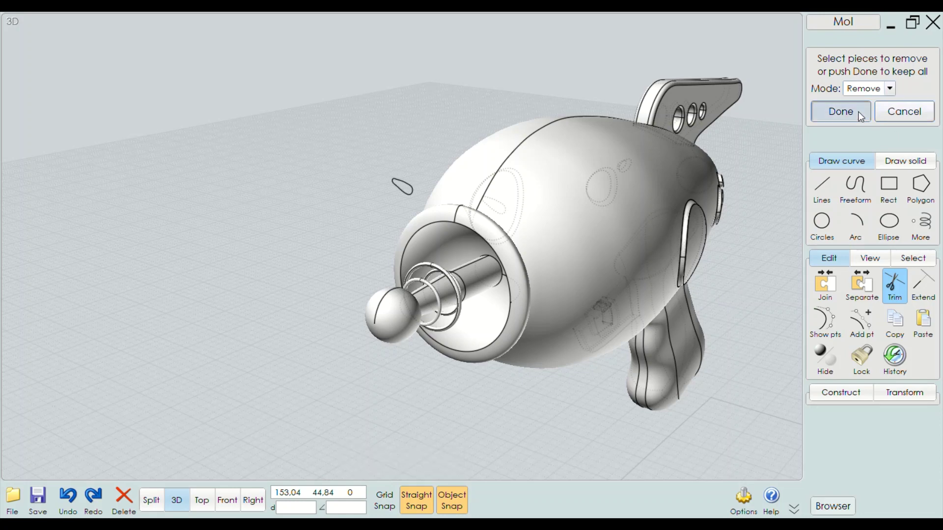
# Delete the leftover needle outline curve
pyautogui.click(696, 254)
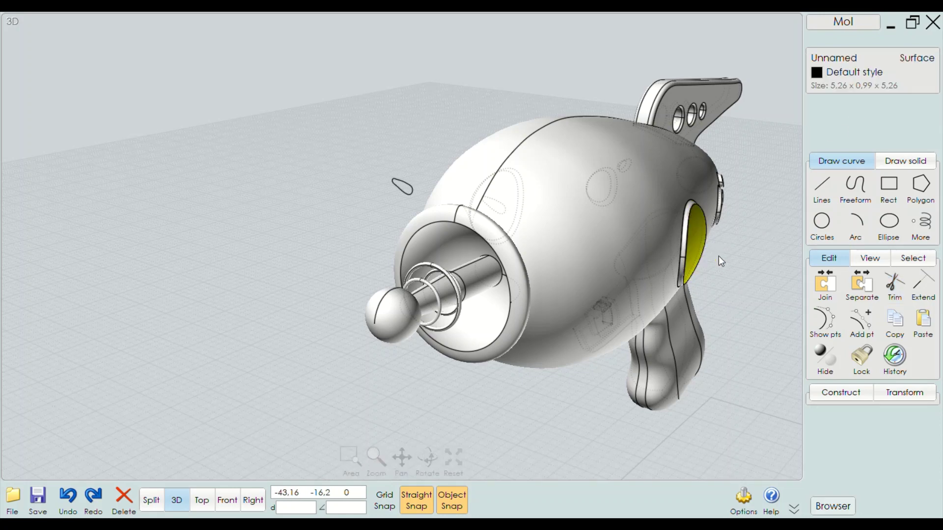
pyautogui.moveTo(489, 255)
pyautogui.mouseDown(button='right')
pyautogui.moveTo(391, 236)
pyautogui.moveTo(328, 252)
pyautogui.moveTo(277, 235)
pyautogui.moveTo(297, 272)
pyautogui.moveTo(323, 256)
pyautogui.mouseUp(button='right')
pyautogui.click(300, 206)
pyautogui.press('Delete')
pyautogui.scroll(2, 352, 200)
pyautogui.scroll(2, 353, 199)
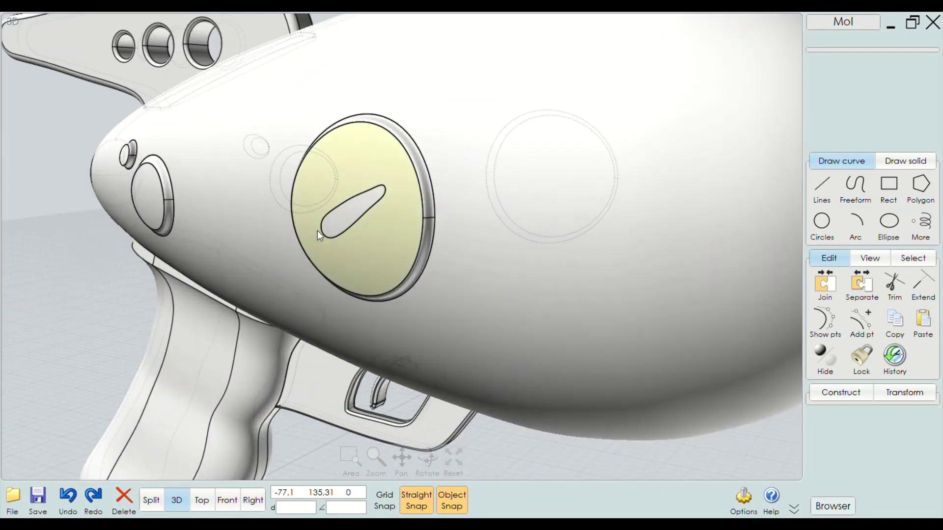
# Extrude the needle-shaped piece on the dial by a distance of 5
pyautogui.click(345, 220)
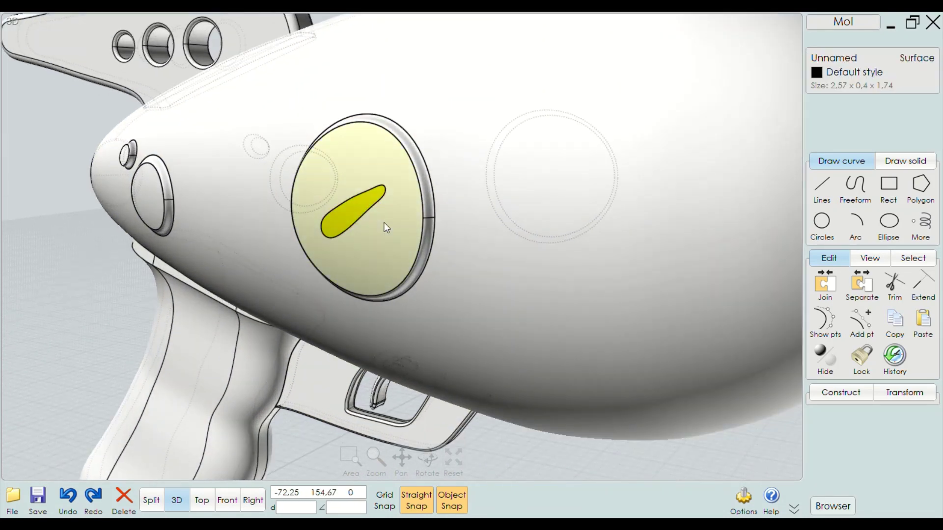
pyautogui.click(856, 392)
pyautogui.click(818, 346)
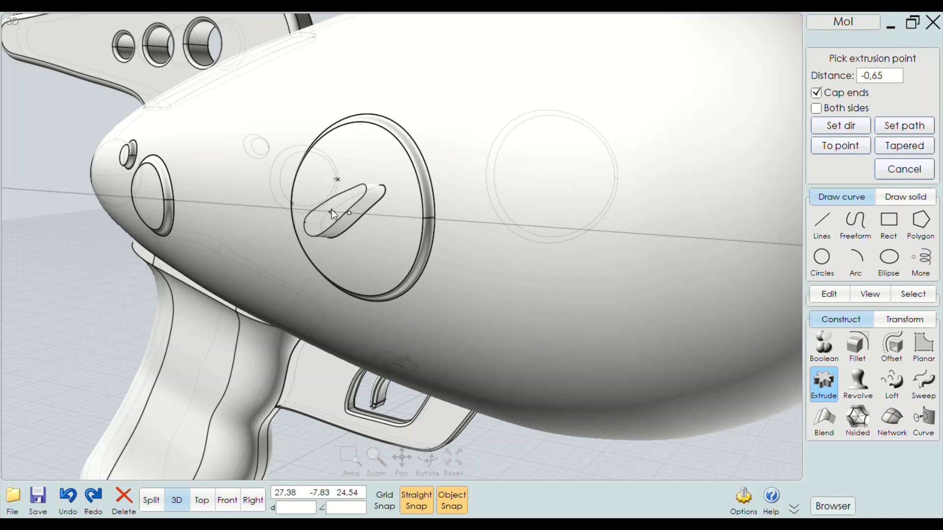
pyautogui.scroll(2, 334, 208)
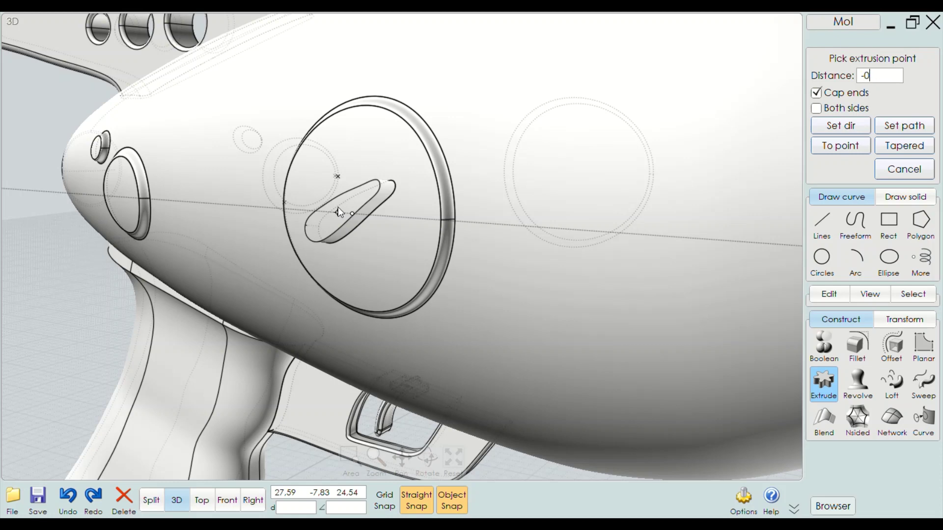
pyautogui.write(',5')
pyautogui.press('Return')
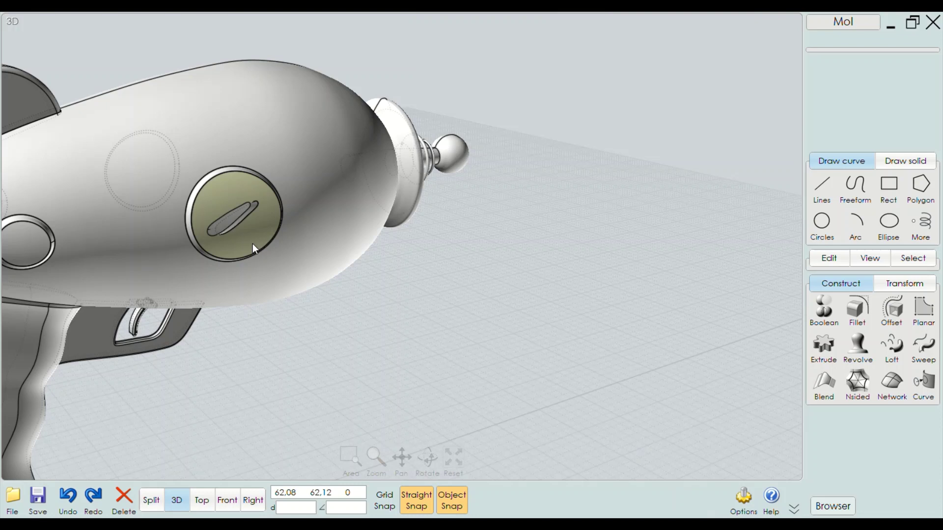
# Drag the slot surface slightly to offset it from its opening
pyautogui.moveTo(202, 246); pyautogui.dragTo(317, 274, button='right')
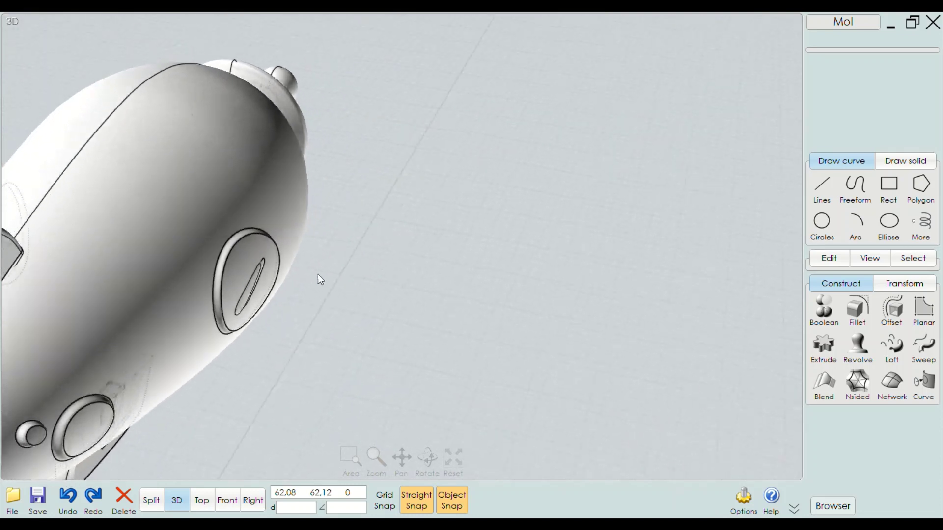
pyautogui.scroll(5, 243, 288)
pyautogui.scroll(3, 243, 288)
pyautogui.click(335, 266)
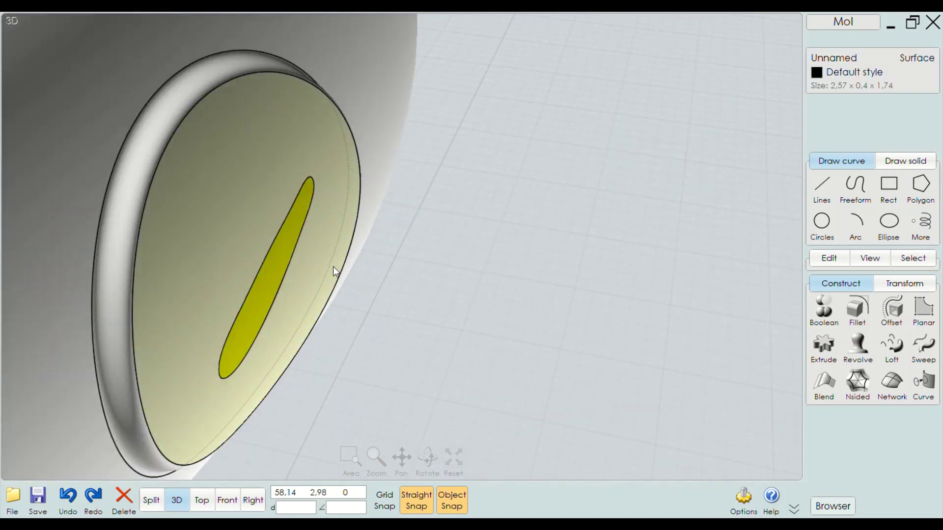
pyautogui.scroll(-3, 280, 249)
pyautogui.scroll(3, 261, 302)
pyautogui.scroll(1, 263, 305)
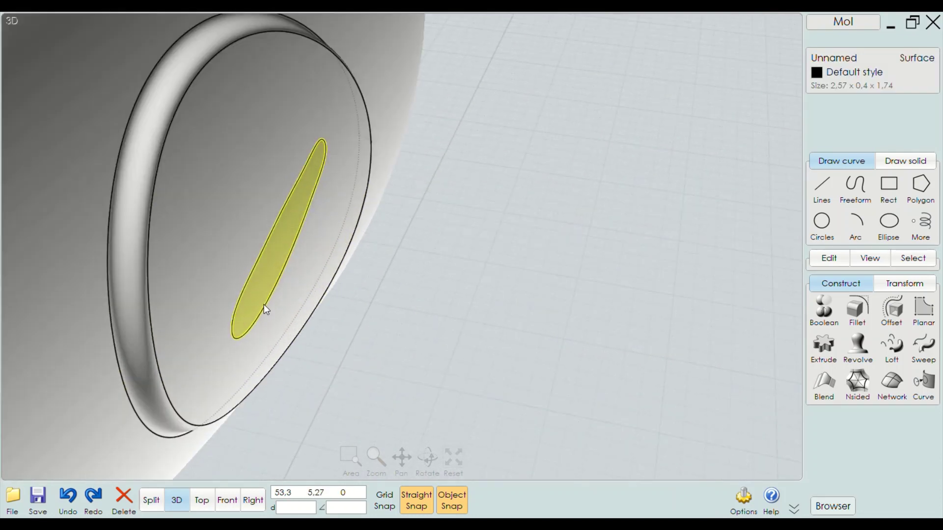
pyautogui.moveTo(258, 306); pyautogui.dragTo(260, 304)
pyautogui.moveTo(259, 305); pyautogui.dragTo(271, 305)
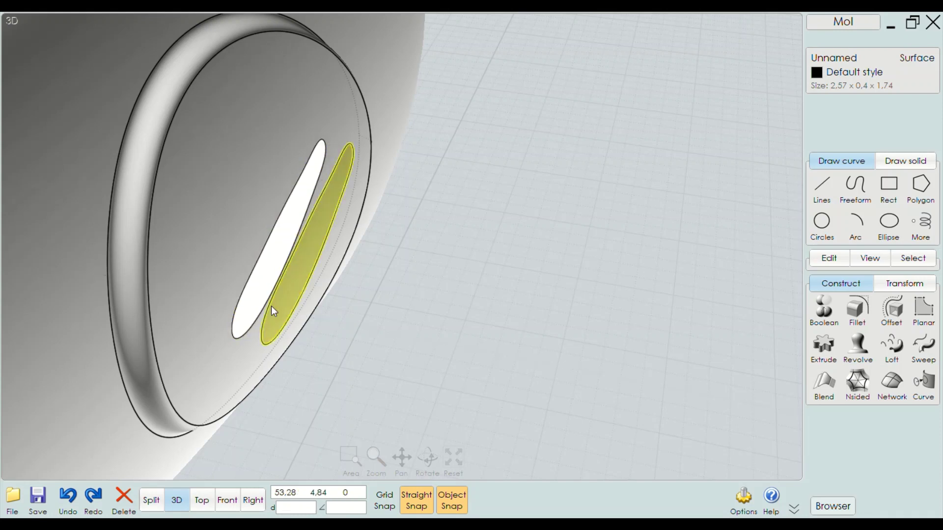
pyautogui.click(504, 314)
# Select the slot opening's edge loop together with the offset slot's edge
pyautogui.scroll(3, 246, 293)
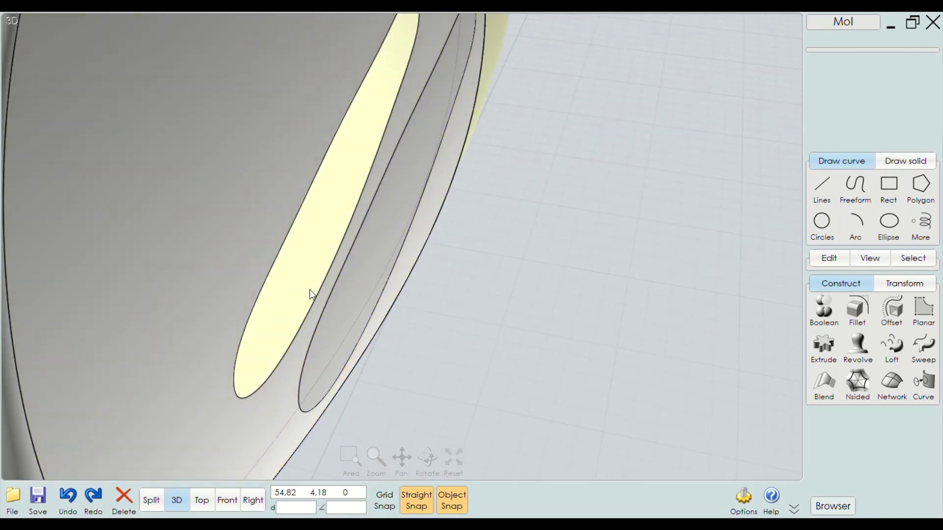
pyautogui.scroll(-4, 414, 294)
pyautogui.scroll(-5, 414, 294)
pyautogui.moveTo(317, 269)
pyautogui.mouseDown(button='right')
pyautogui.moveTo(247, 130)
pyautogui.moveTo(361, 169)
pyautogui.mouseUp(button='right')
pyautogui.scroll(5, 362, 169)
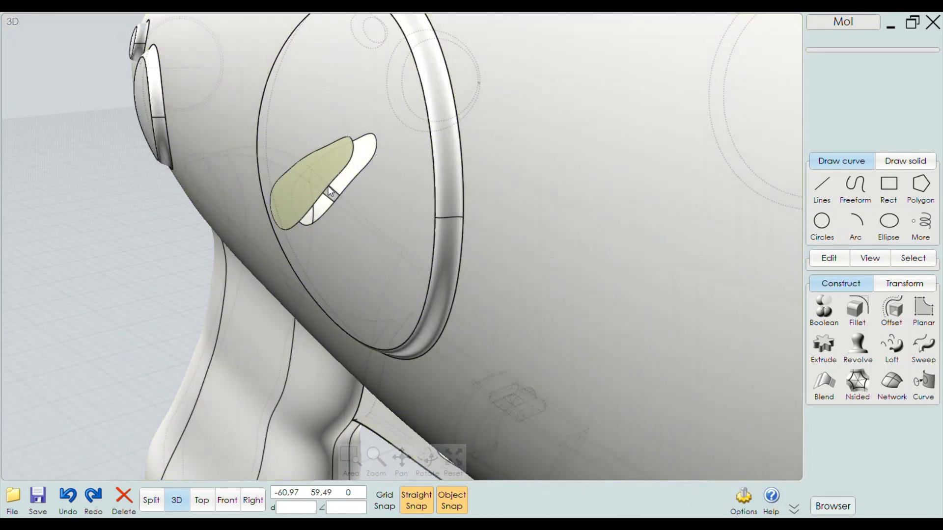
pyautogui.click(344, 188)
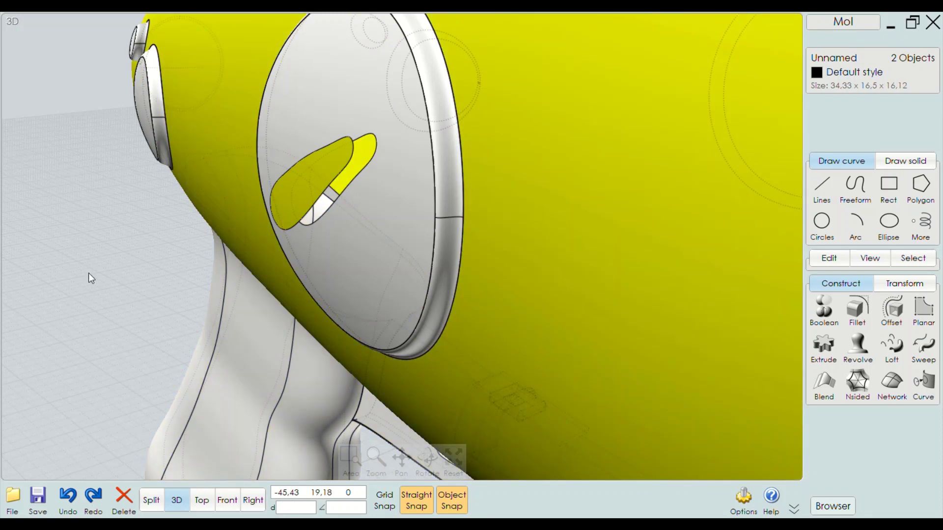
pyautogui.click(89, 273)
pyautogui.scroll(2, 303, 211)
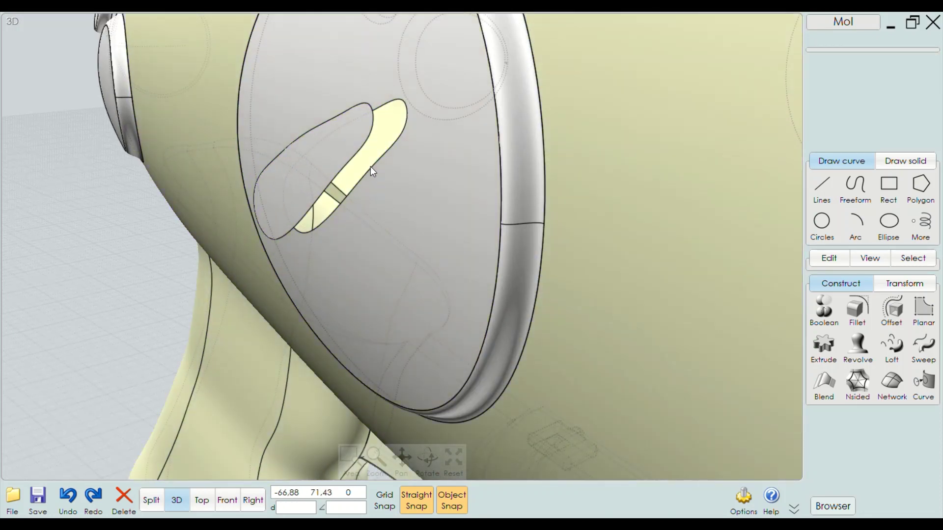
pyautogui.click(371, 166)
pyautogui.click(190, 270)
pyautogui.click(370, 246)
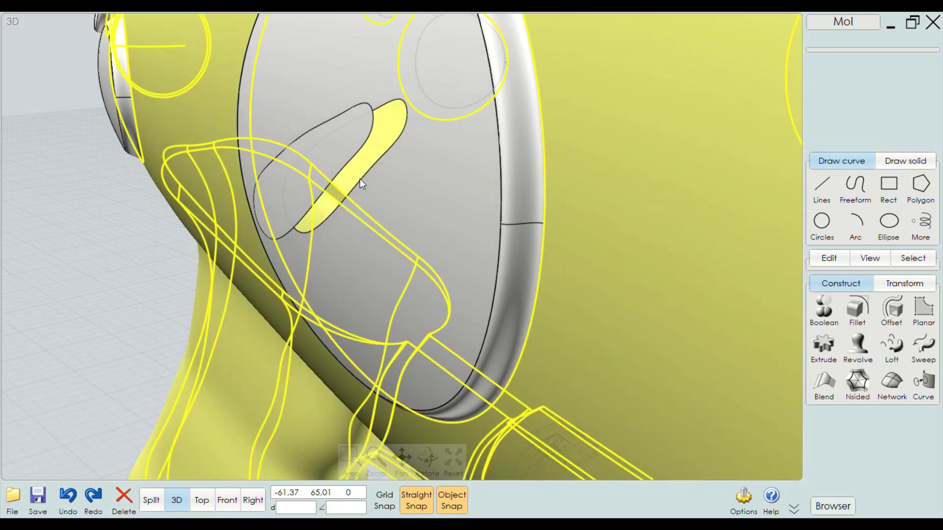
pyautogui.click(360, 179)
pyautogui.click(418, 241)
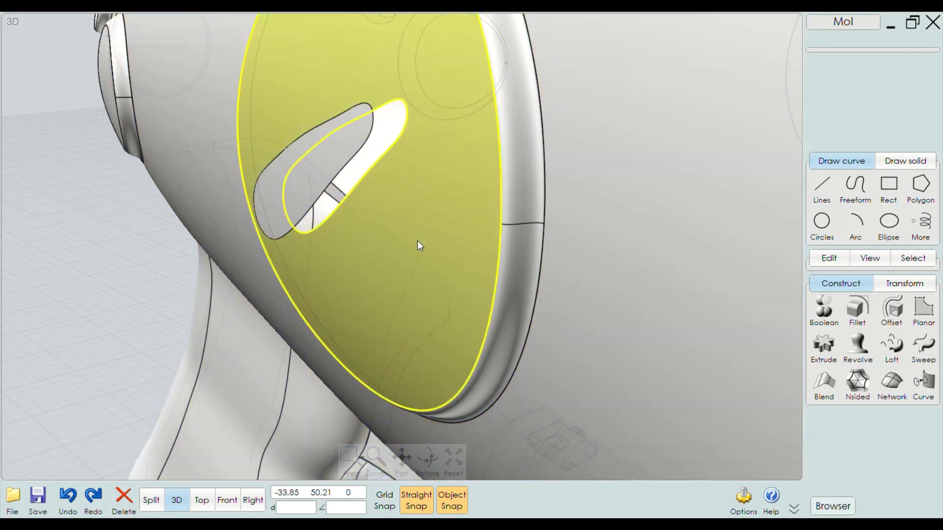
pyautogui.click(371, 172)
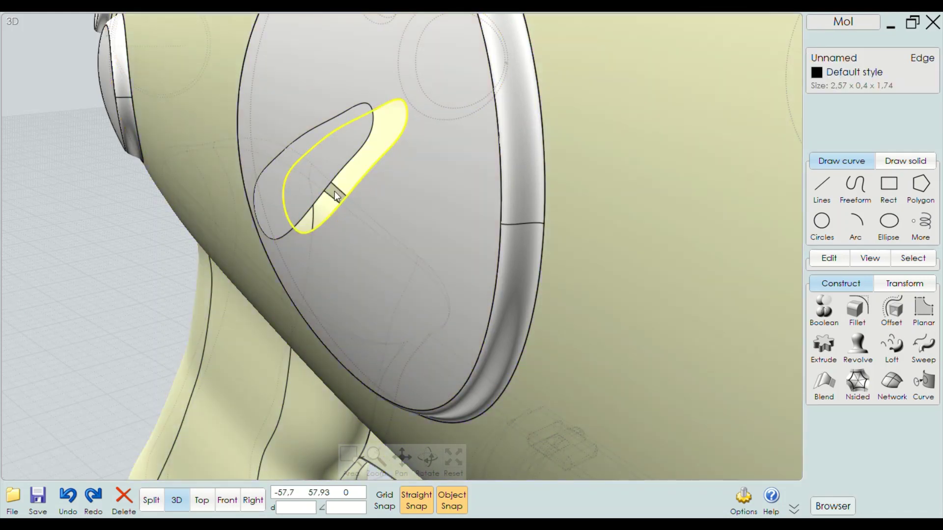
pyautogui.click(344, 146)
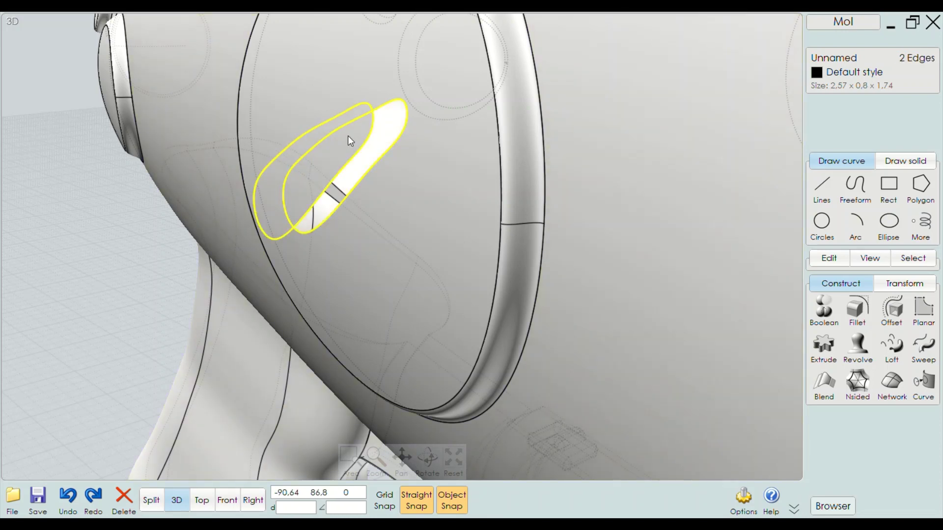
# Join the two slot edges with a tangent (G1) blend surface
pyautogui.click(828, 389)
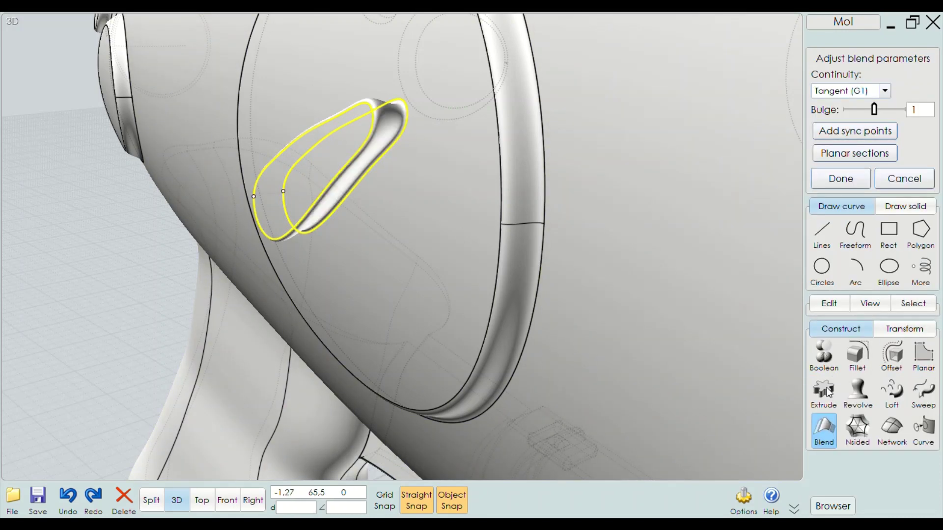
pyautogui.moveTo(523, 228); pyautogui.dragTo(438, 227, button='right')
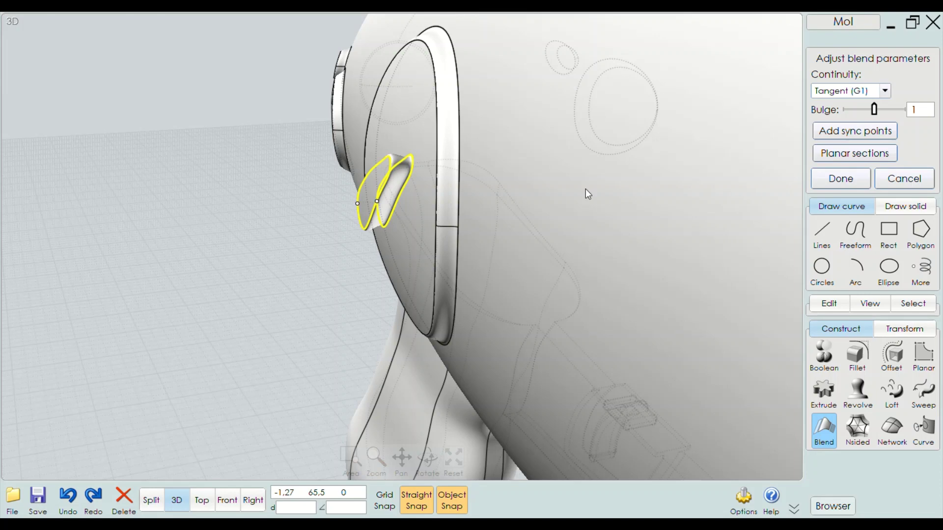
pyautogui.moveTo(476, 197)
pyautogui.mouseDown(button='right')
pyautogui.moveTo(374, 184)
pyautogui.moveTo(384, 162)
pyautogui.mouseUp(button='right')
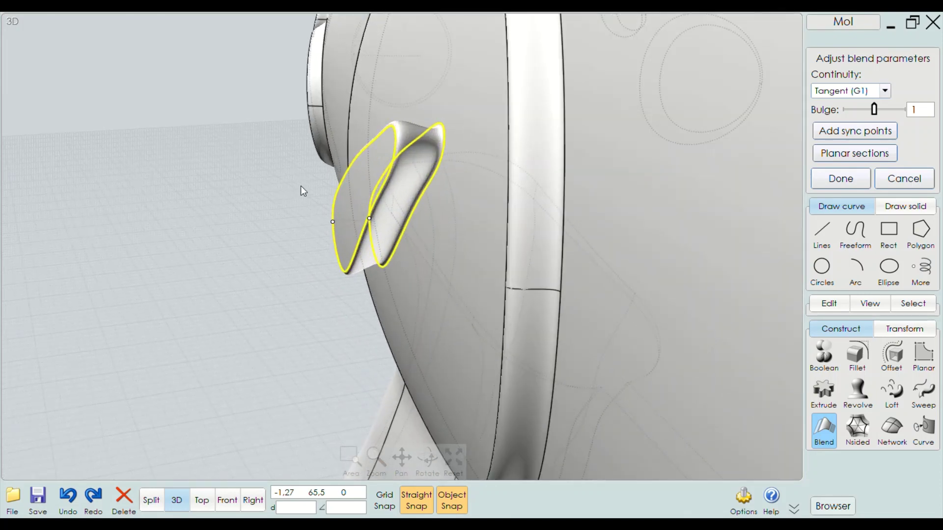
pyautogui.scroll(5, 393, 201)
pyautogui.moveTo(393, 206)
pyautogui.mouseDown(button='right')
pyautogui.moveTo(440, 225)
pyautogui.moveTo(238, 246)
pyautogui.moveTo(238, 225)
pyautogui.moveTo(273, 244)
pyautogui.mouseUp(button='right')
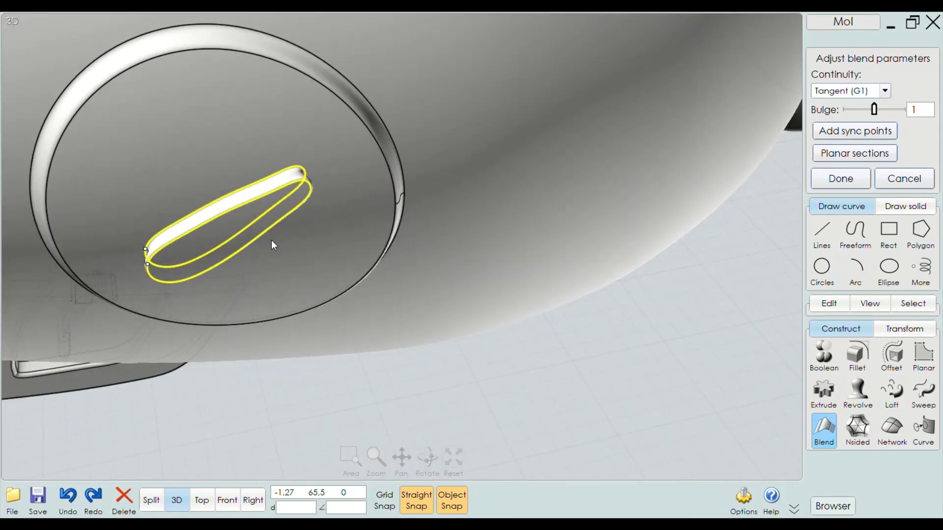
pyautogui.click(854, 187)
# Select the new blend surface together with the slot piece
pyautogui.scroll(-5, 467, 234)
pyautogui.scroll(2, 427, 299)
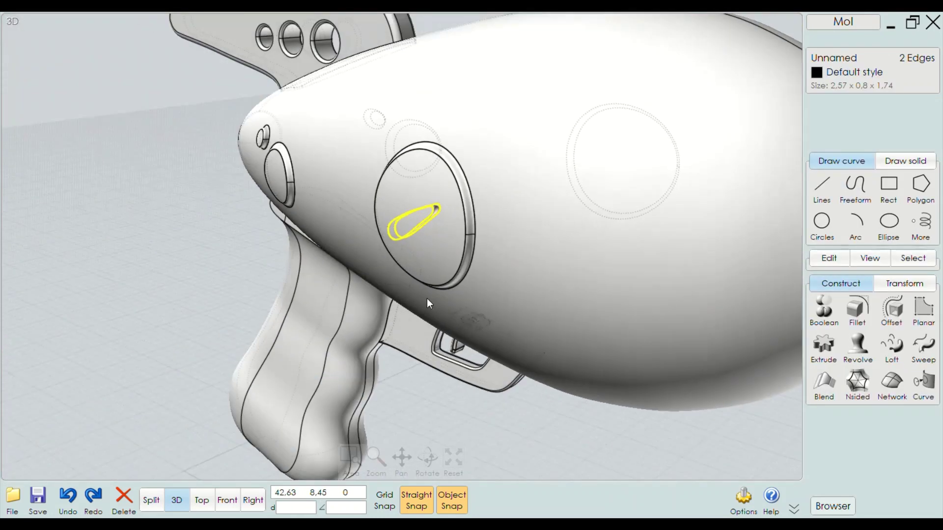
pyautogui.scroll(-5, 426, 299)
pyautogui.moveTo(302, 281); pyautogui.dragTo(517, 303, button='right')
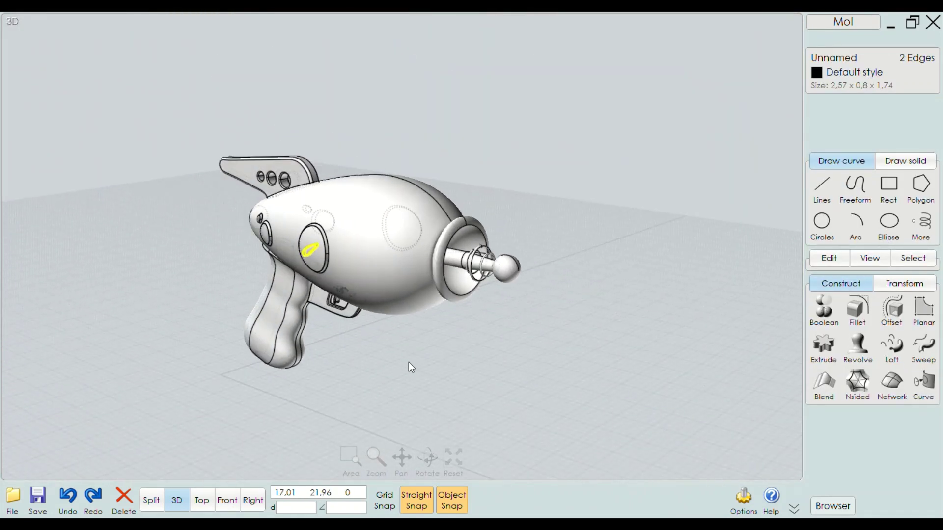
pyautogui.scroll(2, 320, 246)
pyautogui.scroll(2, 314, 211)
pyautogui.scroll(2, 308, 217)
pyautogui.scroll(2, 343, 204)
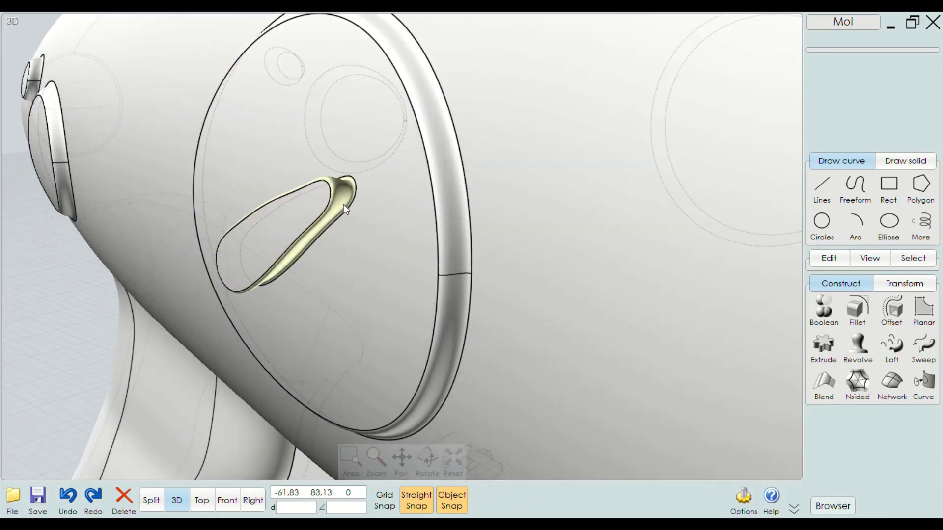
pyautogui.click(344, 204)
pyautogui.click(304, 212)
pyautogui.scroll(-5, 246, 211)
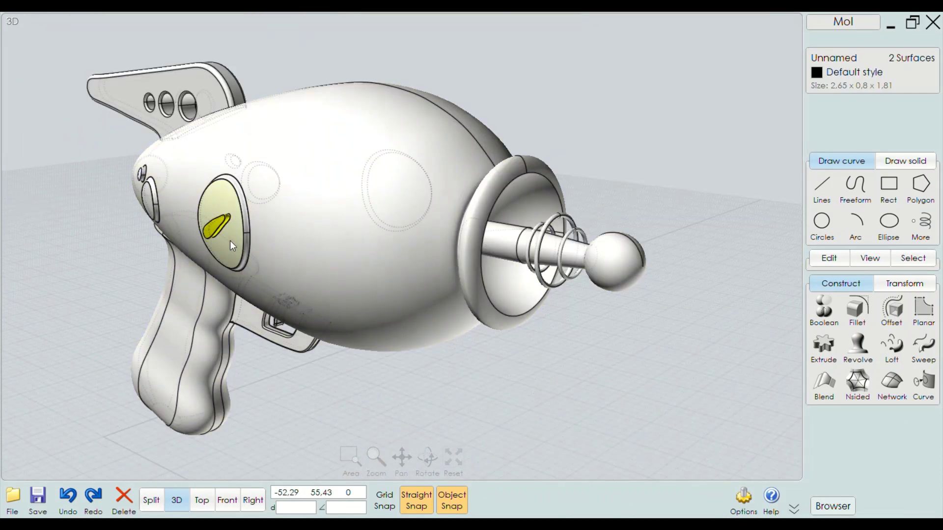
# Mirror the selected slot surfaces to the other side of the ray gun about the sphere tip
pyautogui.click(904, 284)
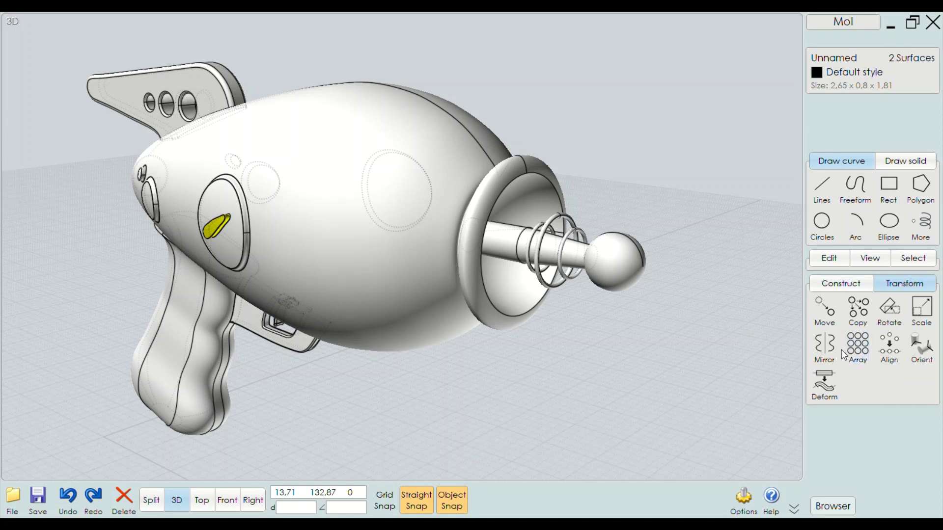
pyautogui.click(831, 354)
pyautogui.click(644, 266)
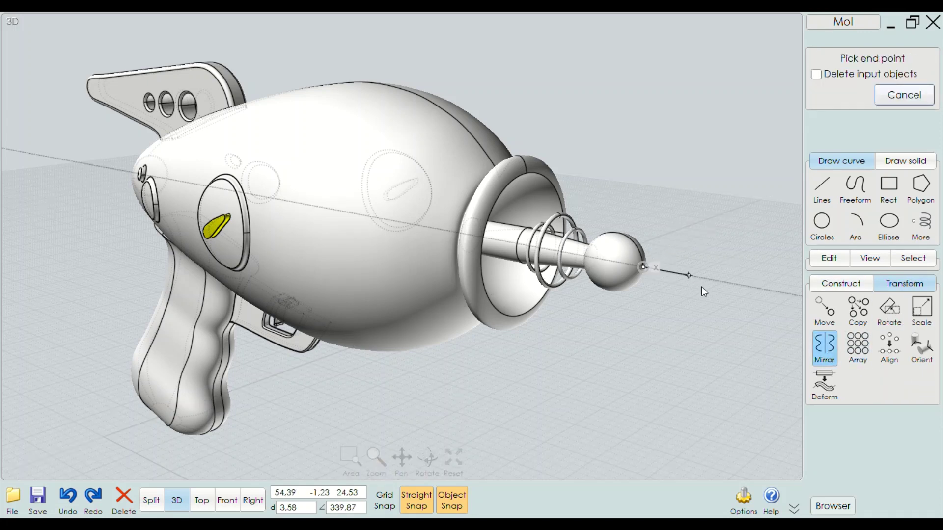
pyautogui.click(734, 284)
# Orbit to the gun's other side and select the fin's flat face and side surface
pyautogui.moveTo(756, 278)
pyautogui.mouseDown(button='right')
pyautogui.moveTo(599, 217)
pyautogui.moveTo(426, 220)
pyautogui.moveTo(343, 246)
pyautogui.mouseUp(button='right')
pyautogui.click(165, 326)
pyautogui.scroll(5, 165, 326)
pyautogui.click(309, 297)
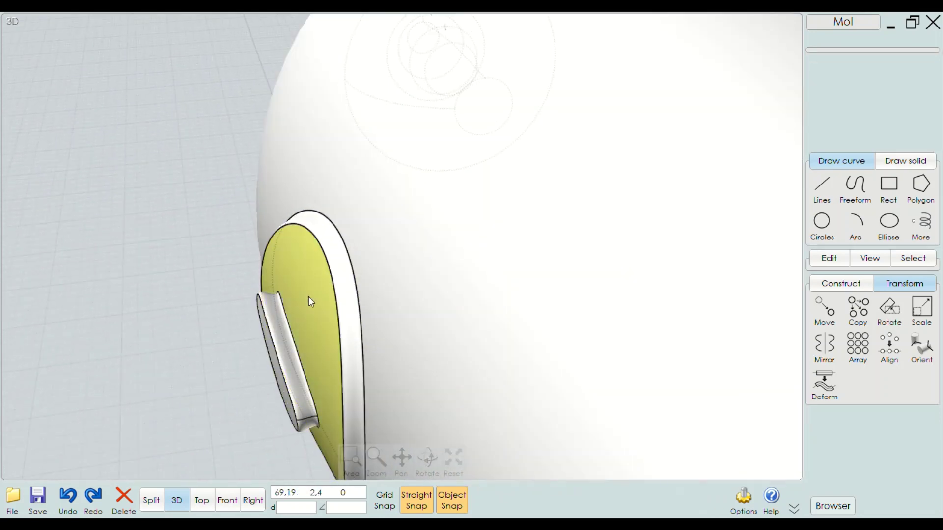
pyautogui.click(277, 335)
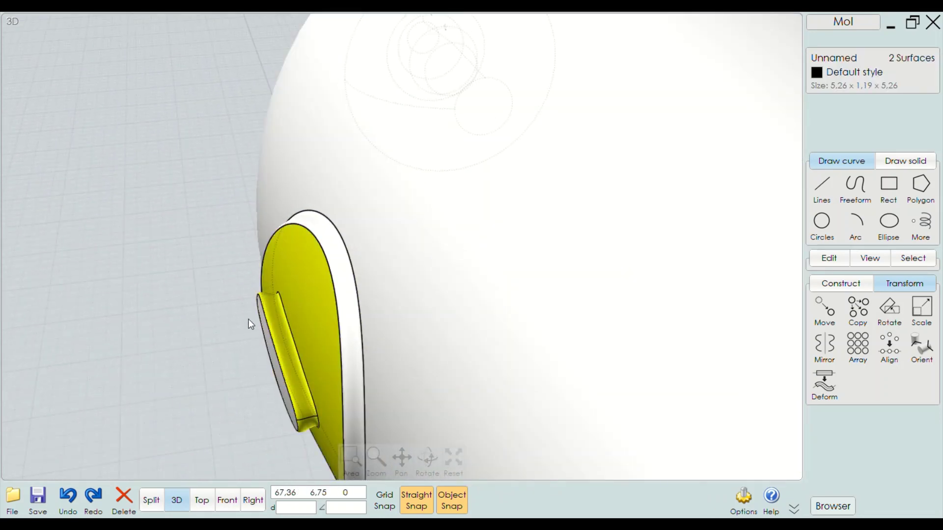
pyautogui.scroll(-3, 197, 319)
pyautogui.click(138, 314)
pyautogui.scroll(3, 142, 314)
pyautogui.click(295, 298)
pyautogui.scroll(3, 294, 297)
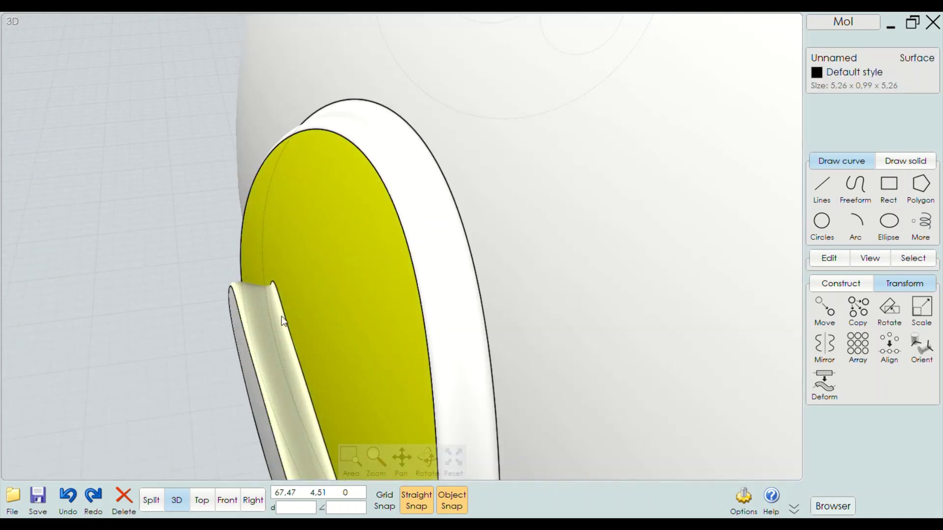
pyautogui.click(271, 328)
pyautogui.scroll(-2, 271, 328)
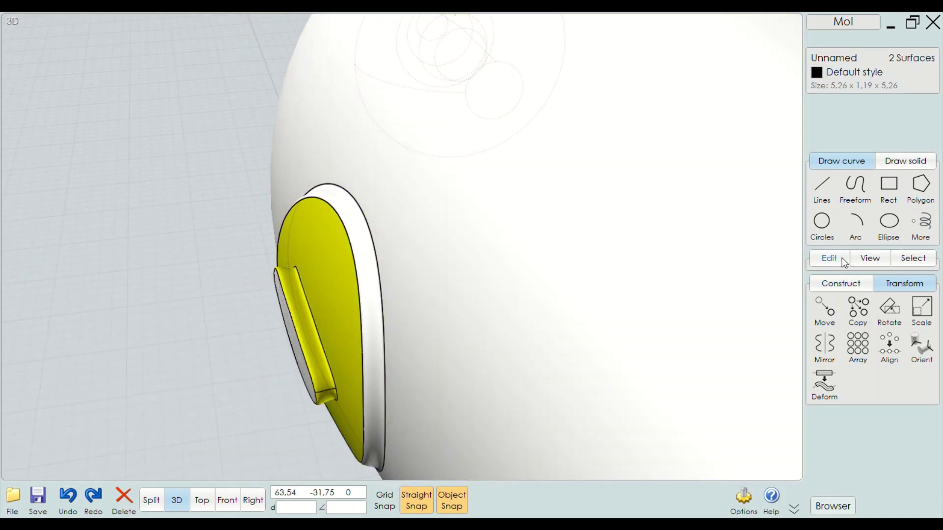
# Union the selected fin surfaces into one piece
pyautogui.click(842, 259)
pyautogui.click(841, 284)
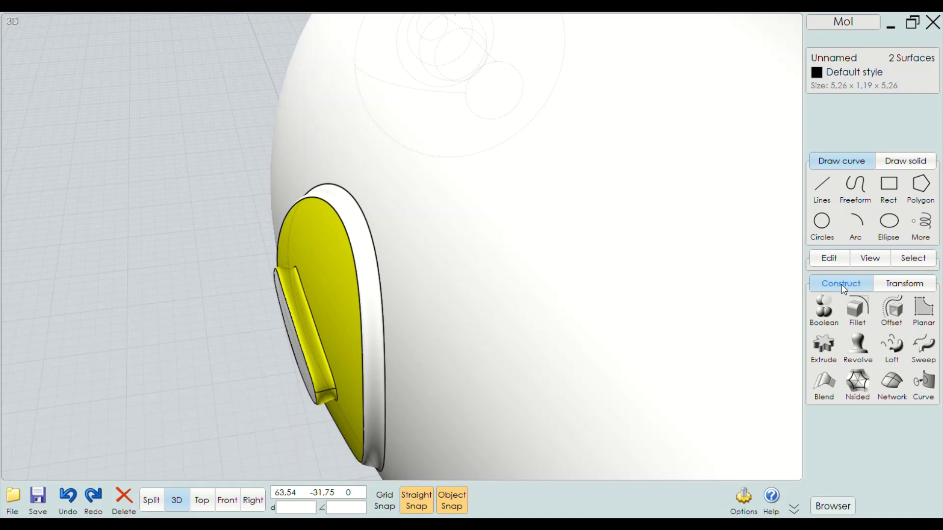
pyautogui.click(824, 308)
pyautogui.click(850, 309)
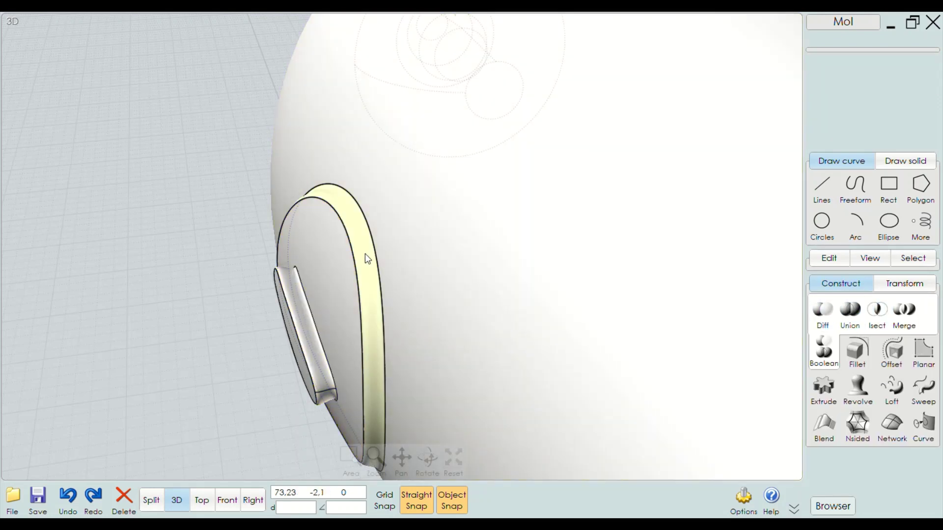
# Orbit around the gun and select the round dial cap
pyautogui.moveTo(365, 254)
pyautogui.mouseDown(button='right')
pyautogui.moveTo(199, 242)
pyautogui.moveTo(258, 249)
pyautogui.mouseUp(button='right')
pyautogui.click(258, 249)
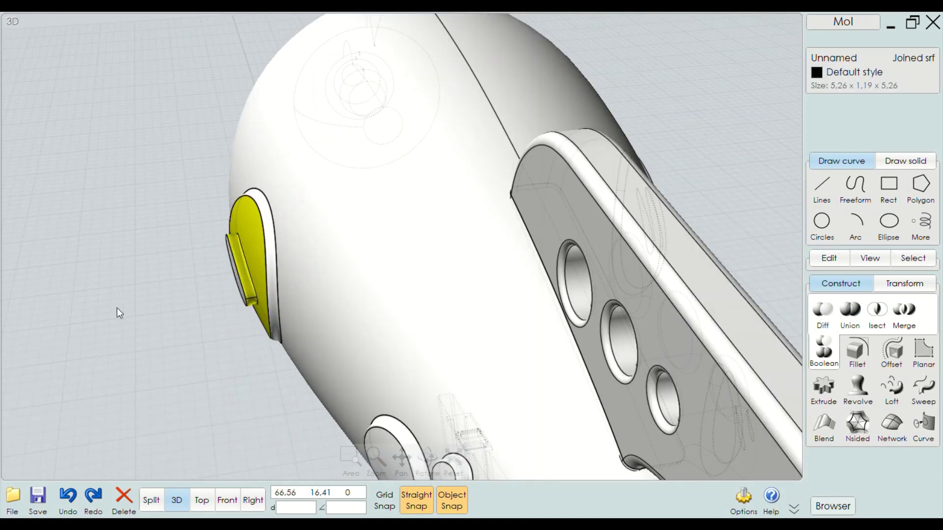
pyautogui.click(207, 278)
pyautogui.moveTo(207, 278)
pyautogui.mouseDown(button='right')
pyautogui.moveTo(639, 238)
pyautogui.moveTo(532, 238)
pyautogui.mouseUp(button='right')
pyautogui.scroll(3, 350, 243)
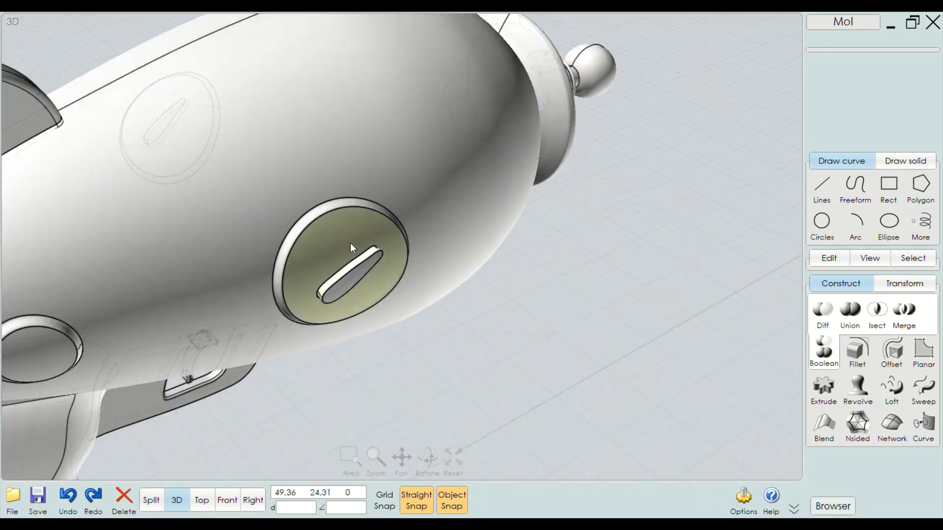
pyautogui.click(349, 242)
pyautogui.scroll(-2, 323, 254)
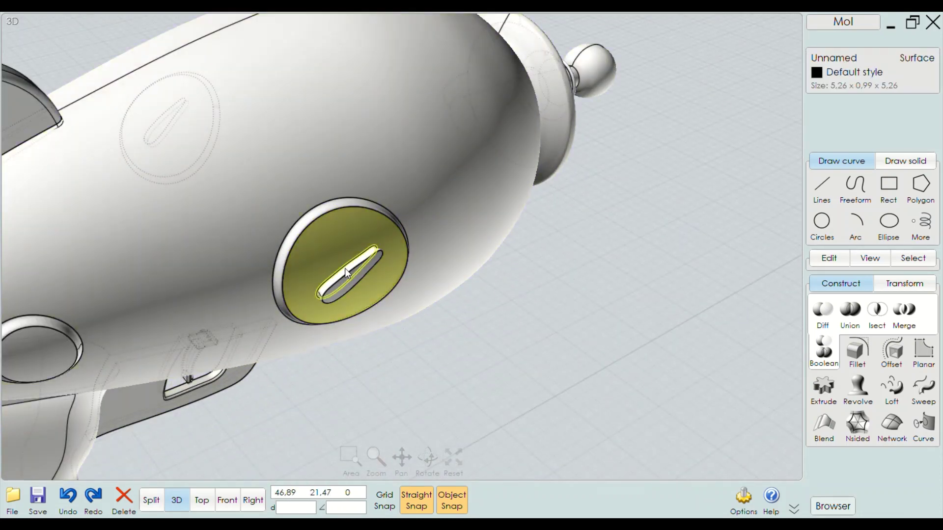
pyautogui.scroll(-4, 345, 268)
pyautogui.moveTo(273, 288); pyautogui.dragTo(462, 267, button='right')
pyautogui.scroll(2, 448, 248)
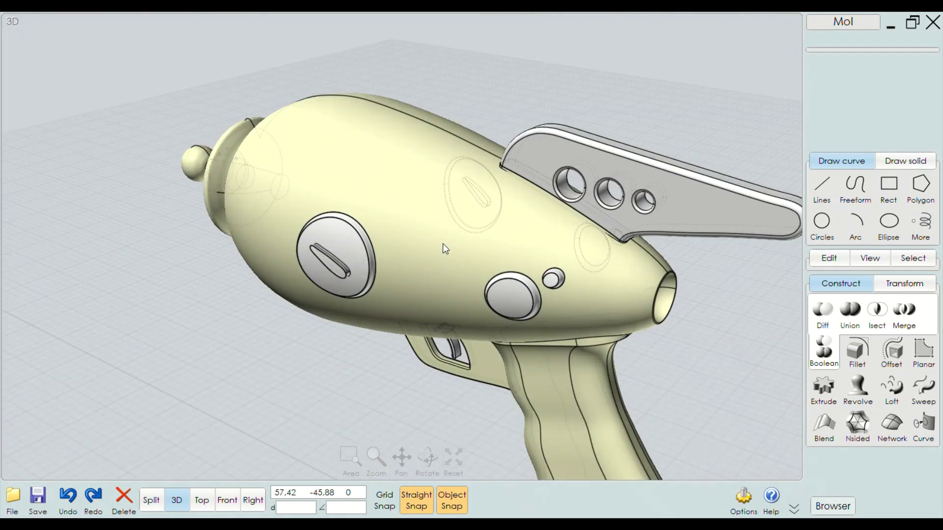
pyautogui.scroll(2, 312, 251)
pyautogui.moveTo(312, 252); pyautogui.dragTo(288, 254, button='right')
pyautogui.scroll(-4, 289, 260)
# Start a Union, then zoom out in the Front view to frame the reference image
pyautogui.click(850, 310)
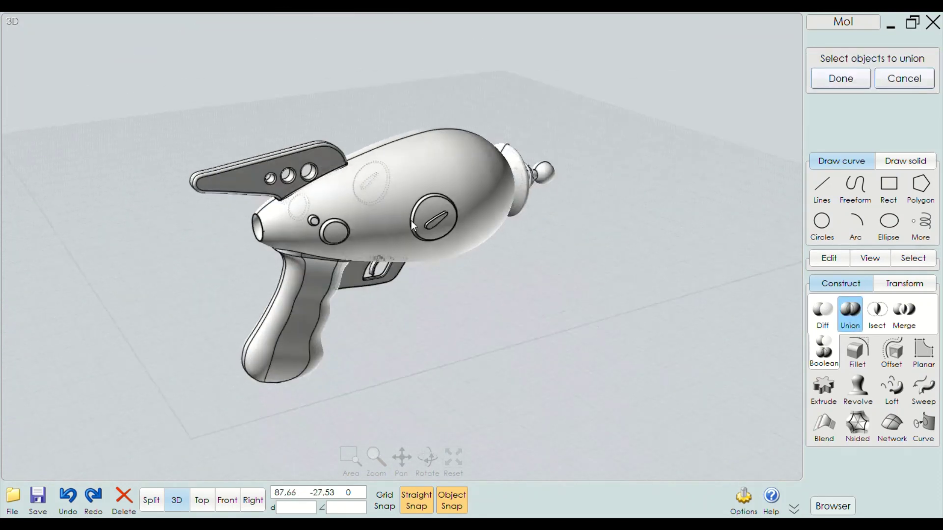
pyautogui.moveTo(442, 221); pyautogui.dragTo(400, 238, button='right')
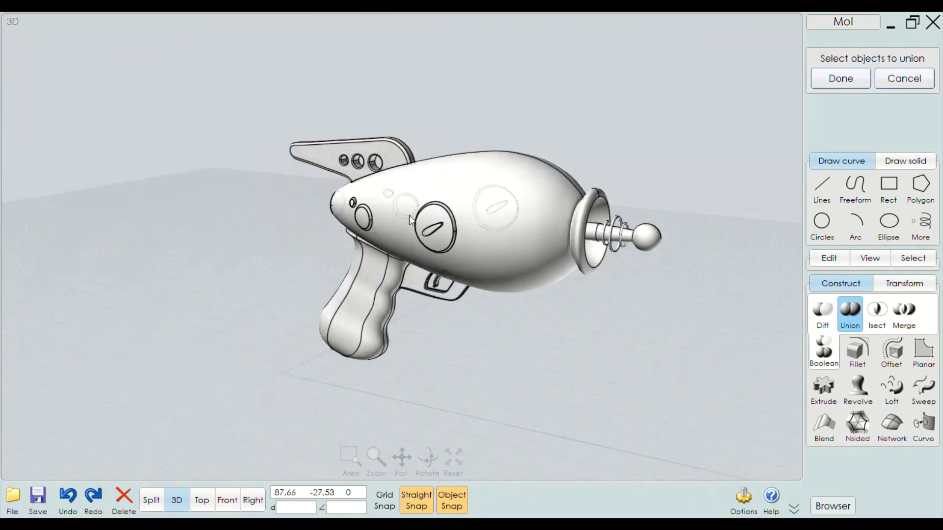
pyautogui.click(227, 501)
pyautogui.scroll(-2, 321, 221)
pyautogui.scroll(-4, 321, 221)
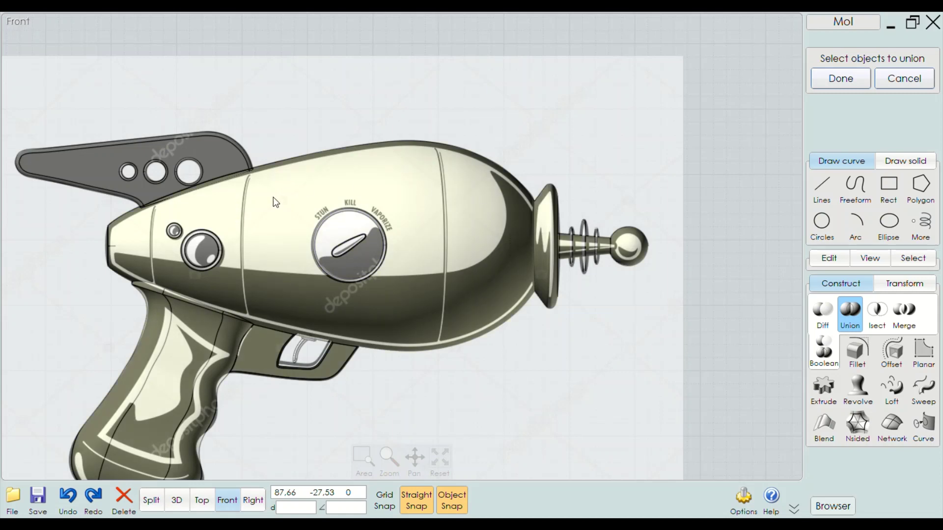
pyautogui.scroll(-2, 266, 221)
pyautogui.scroll(-2, 539, 210)
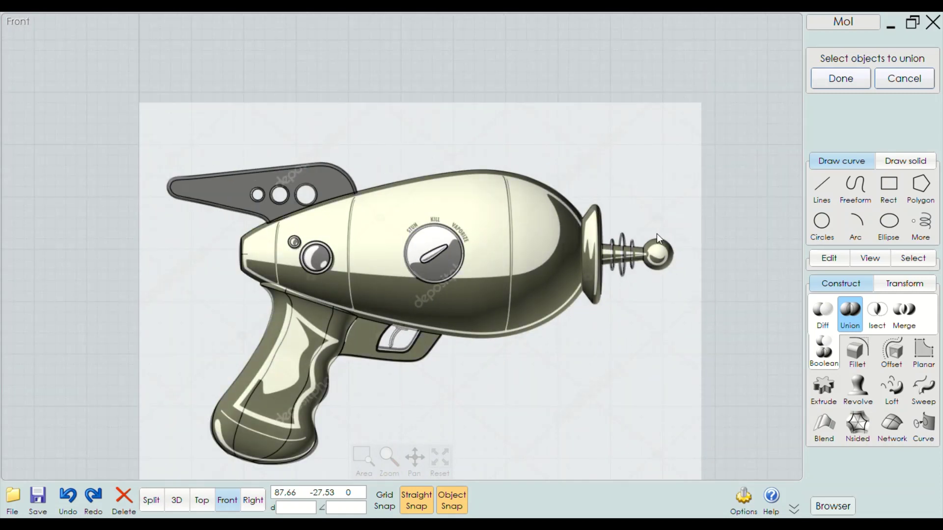
pyautogui.scroll(2, 677, 245)
pyautogui.scroll(3, 678, 236)
pyautogui.scroll(2, 646, 238)
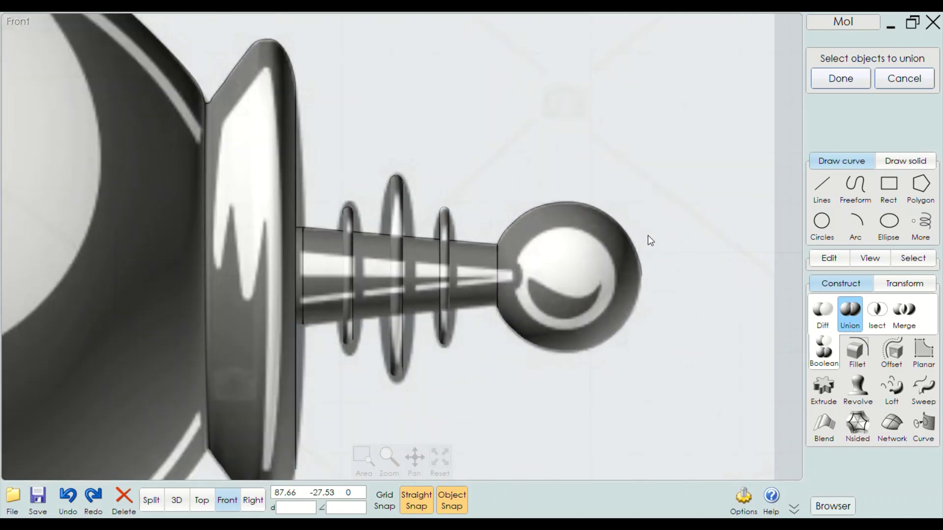
pyautogui.scroll(-3, 451, 219)
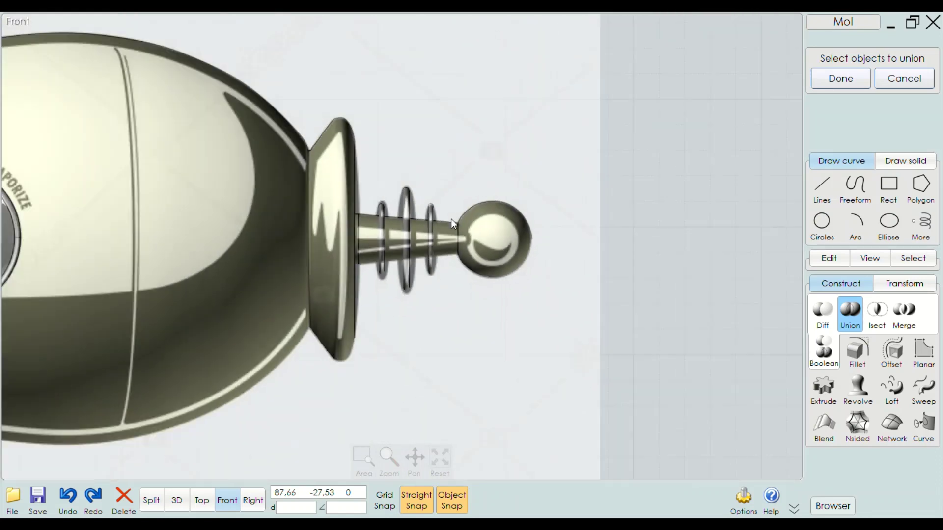
pyautogui.scroll(-2, 465, 209)
pyautogui.scroll(-2, 308, 188)
pyautogui.scroll(-1, 341, 197)
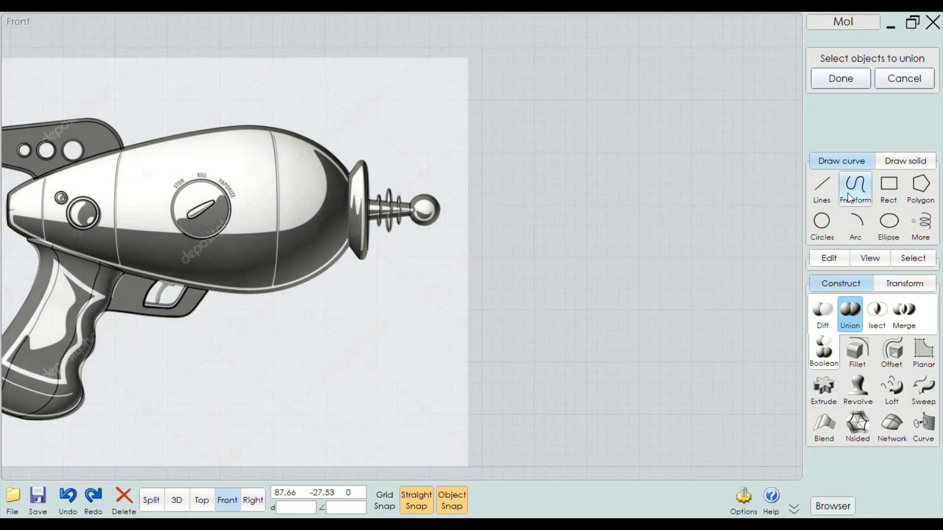
# Try a polyline from above the gun body to below it
pyautogui.click(822, 189)
pyautogui.scroll(3, 196, 137)
pyautogui.scroll(1, 354, 113)
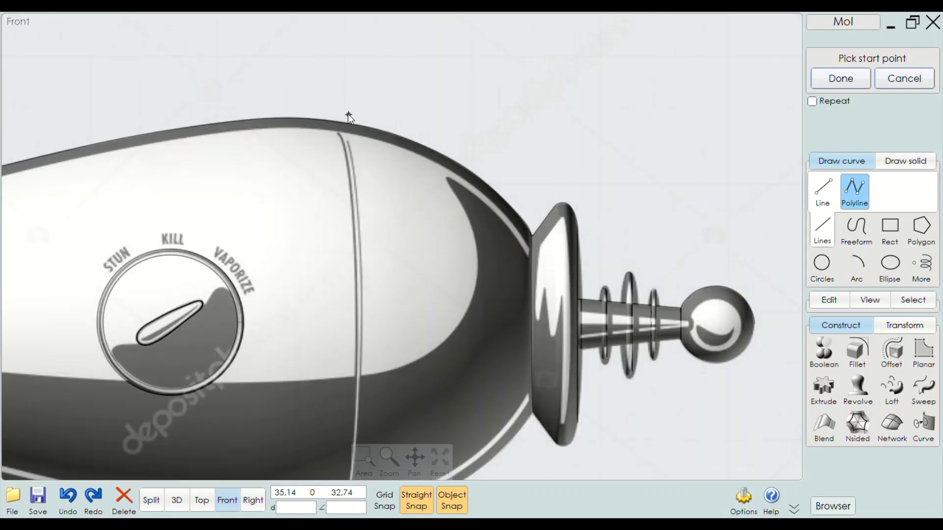
pyautogui.click(338, 100)
pyautogui.scroll(-2, 338, 167)
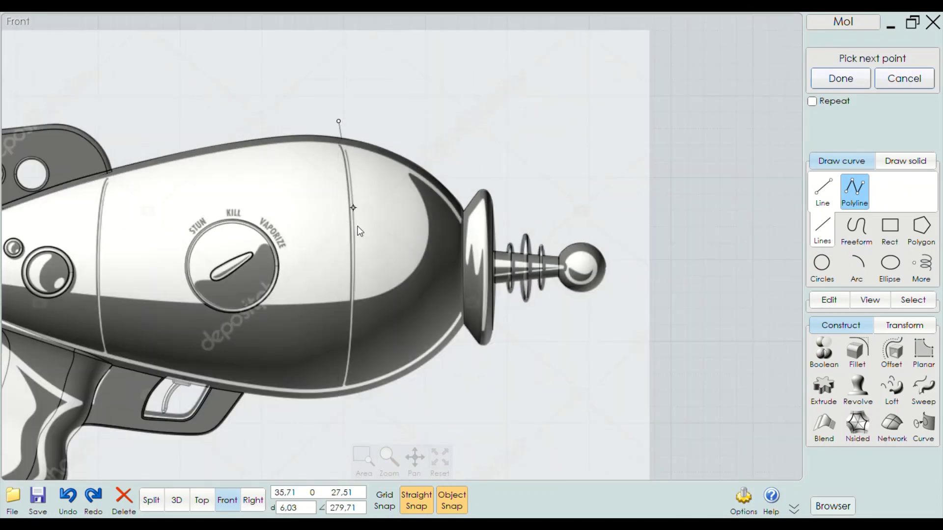
pyautogui.click(339, 430)
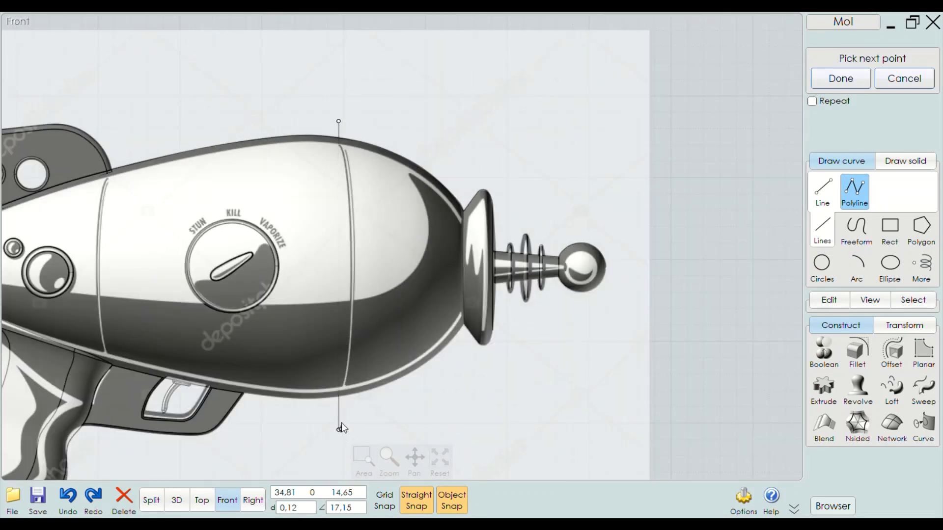
pyautogui.scroll(2, 337, 206)
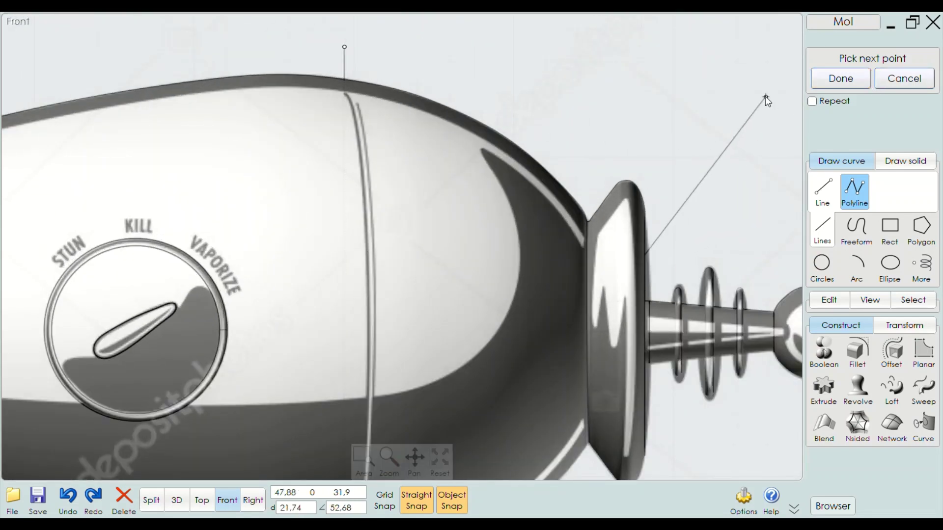
# Draw a single vertical Line from above to below the gun body, then exit
pyautogui.click(824, 191)
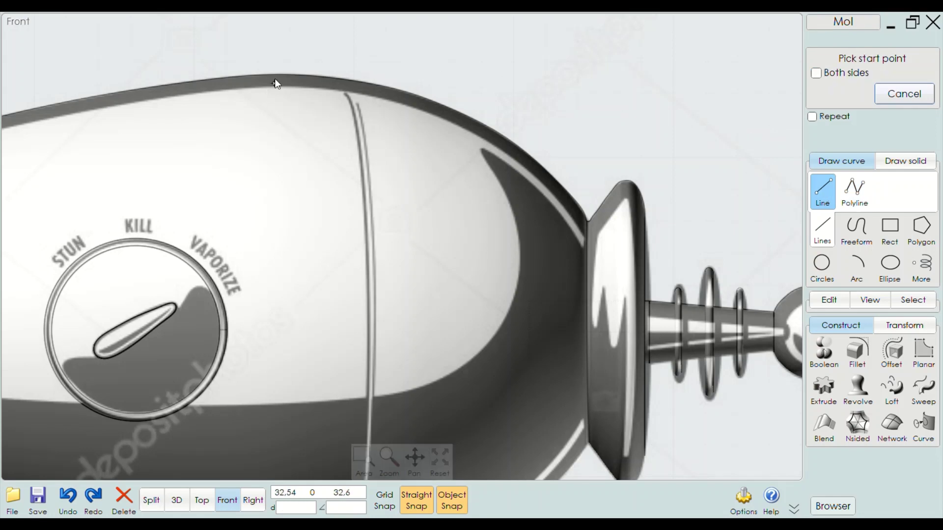
pyautogui.click(336, 49)
pyautogui.scroll(-3, 340, 123)
pyautogui.scroll(-1, 341, 197)
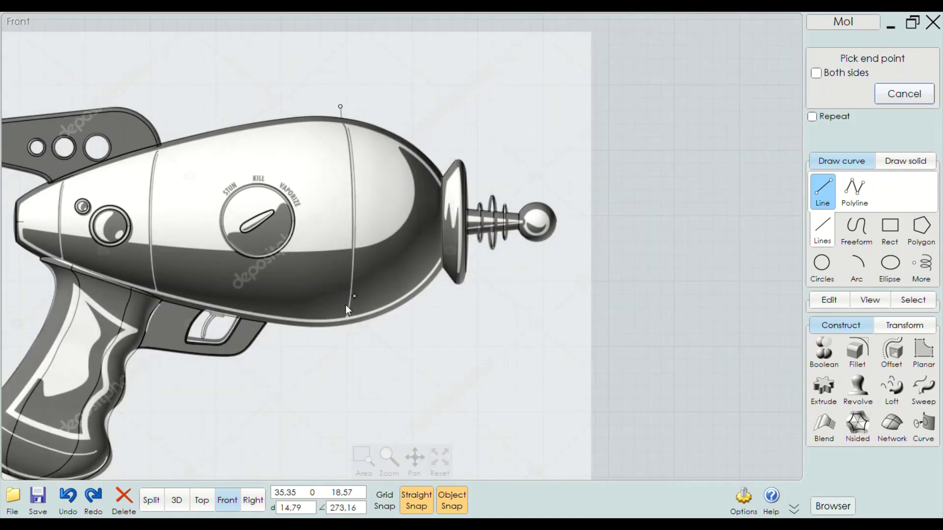
pyautogui.click(338, 381)
pyautogui.press('Return')
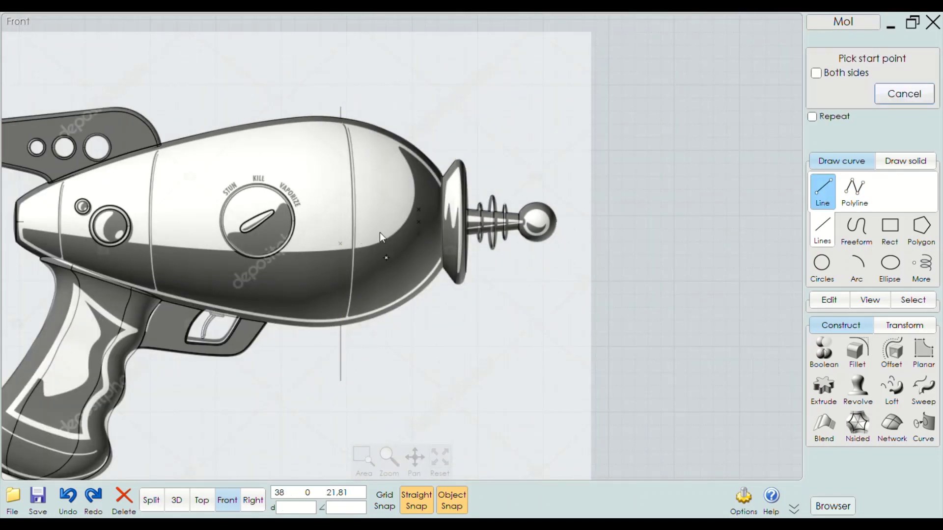
pyautogui.click(717, 202)
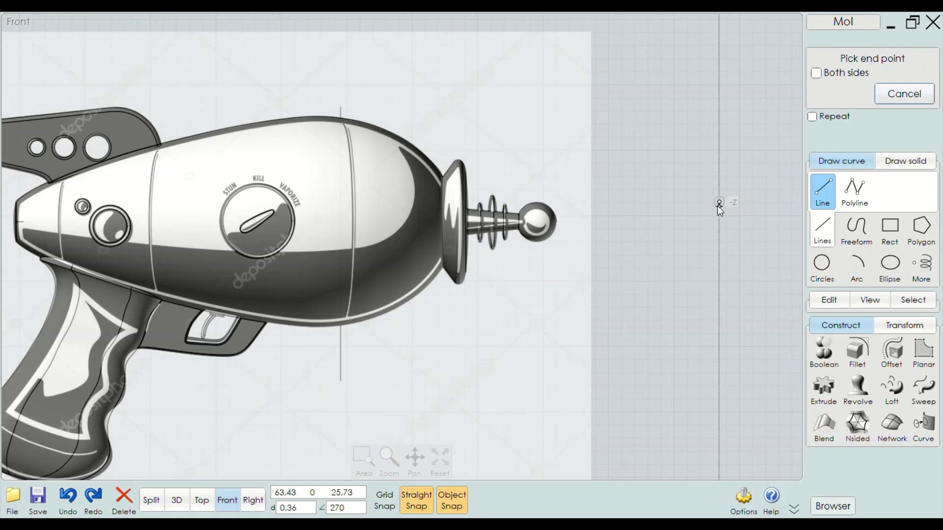
pyautogui.press('Escape')
pyautogui.scroll(1, 388, 211)
# Select the vertical line and nudge it left and right toward the body seam
pyautogui.click(329, 382)
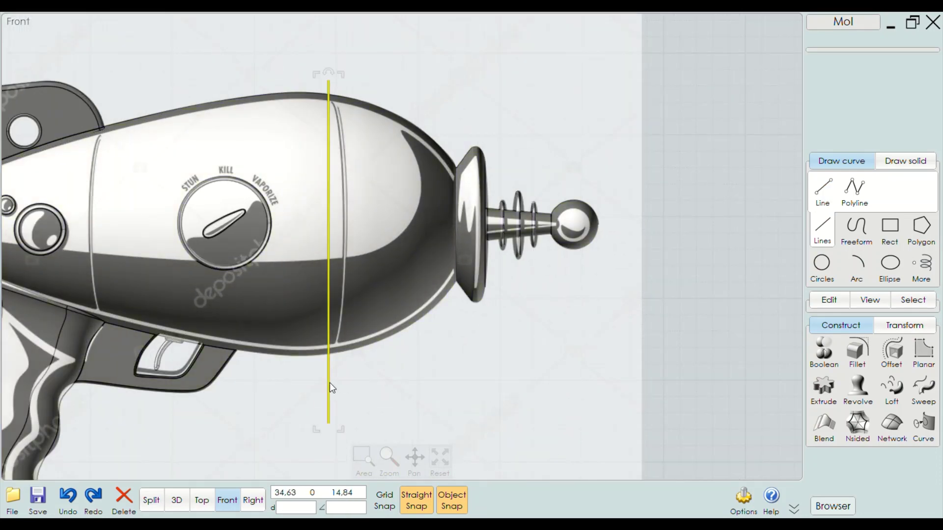
pyautogui.scroll(2, 354, 201)
pyautogui.moveTo(306, 263); pyautogui.dragTo(332, 262)
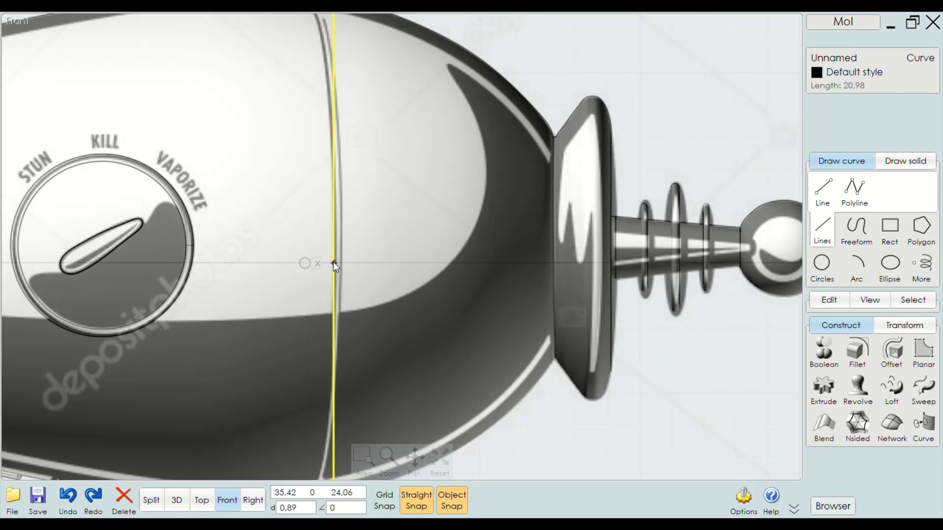
pyautogui.moveTo(332, 261); pyautogui.dragTo(334, 261)
pyautogui.scroll(-2, 323, 200)
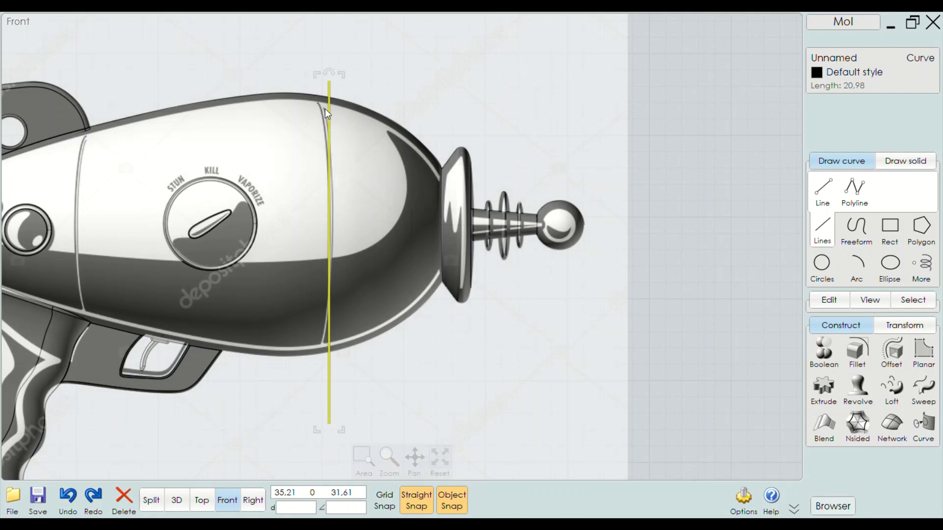
pyautogui.moveTo(330, 112); pyautogui.dragTo(317, 110)
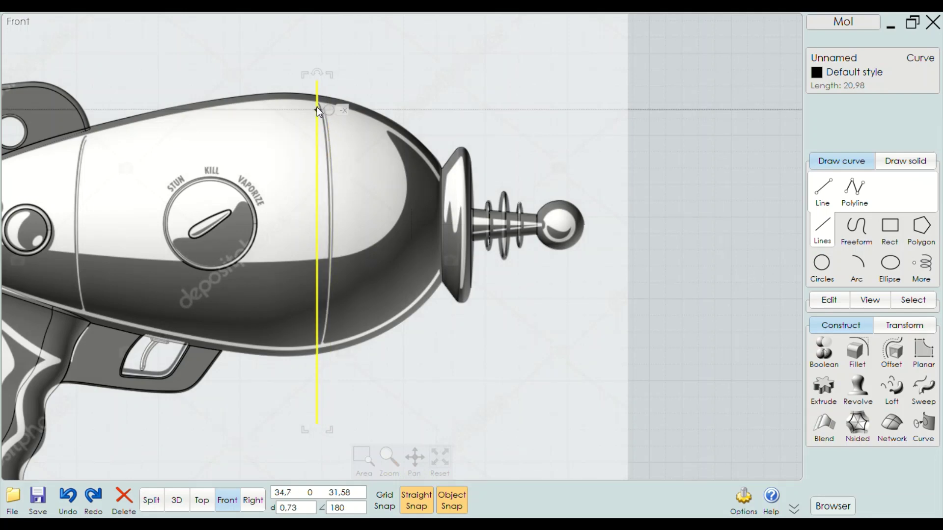
pyautogui.scroll(2, 317, 110)
pyautogui.scroll(3, 306, 111)
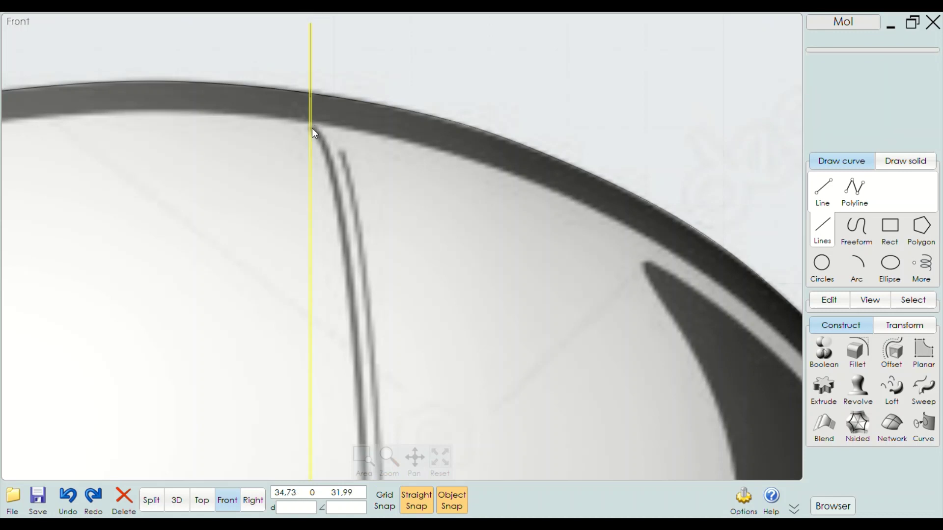
pyautogui.moveTo(317, 130); pyautogui.dragTo(314, 129)
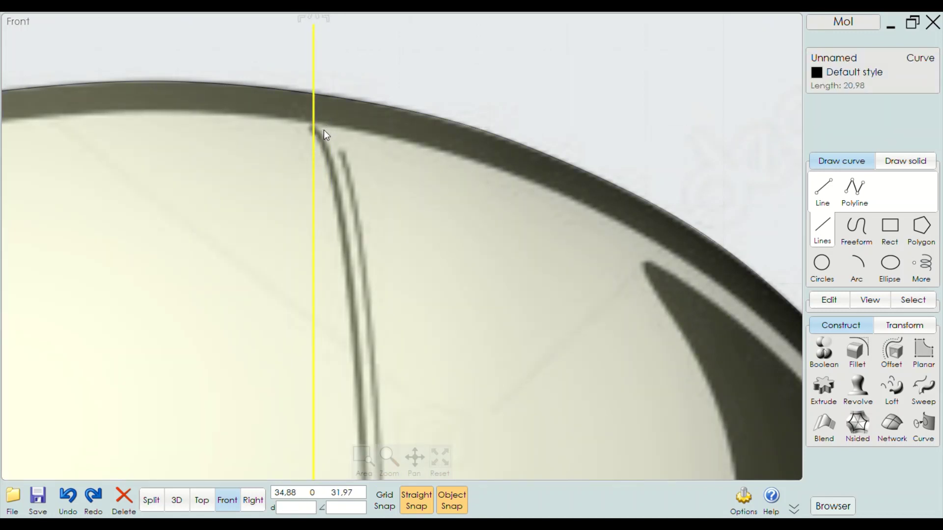
# Undo the last nudge and move the line right onto the barrel seam
pyautogui.click(397, 43)
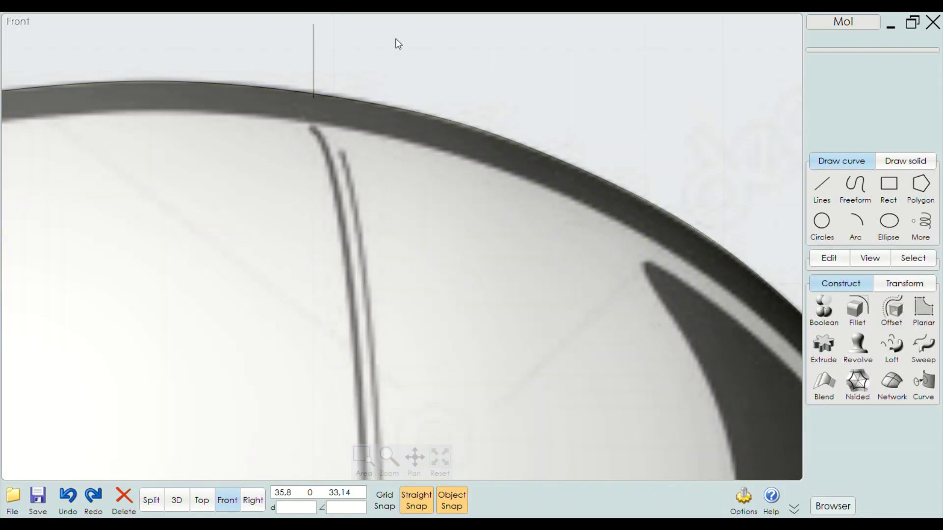
pyautogui.hotkey('ctrl', 'z')
pyautogui.moveTo(316, 122)
pyautogui.mouseDown()
pyautogui.moveTo(351, 130)
pyautogui.moveTo(345, 143)
pyautogui.mouseUp()
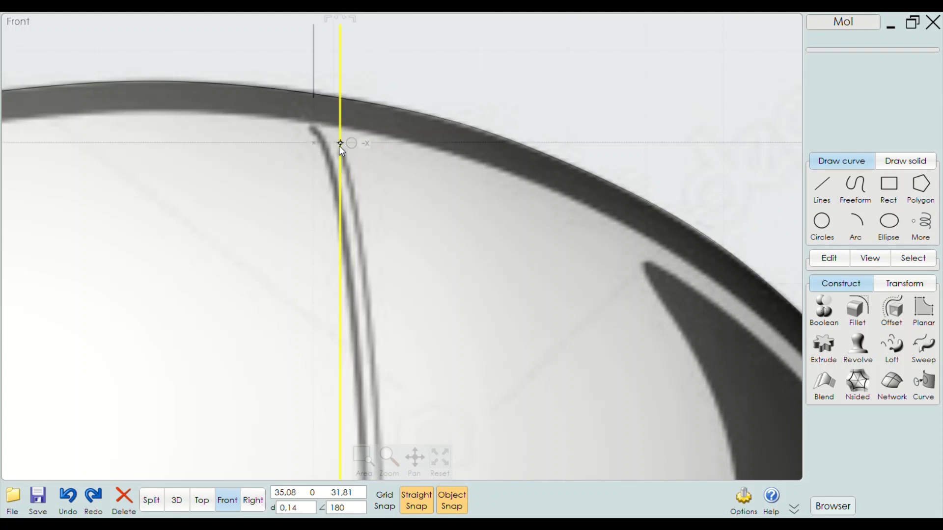
pyautogui.scroll(-3, 343, 138)
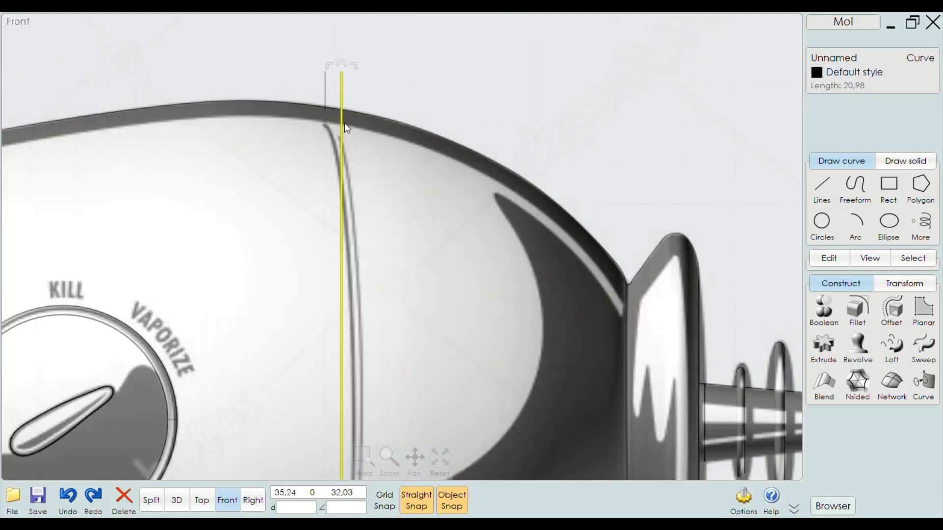
pyautogui.scroll(-2, 351, 145)
pyautogui.scroll(-3, 344, 119)
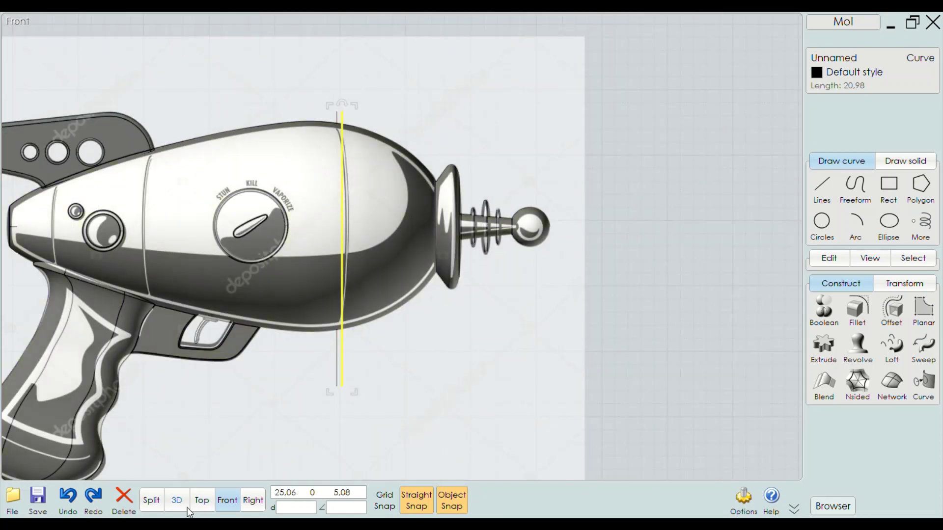
# In the perspective view, select the ray gun body
pyautogui.click(176, 500)
pyautogui.click(550, 368)
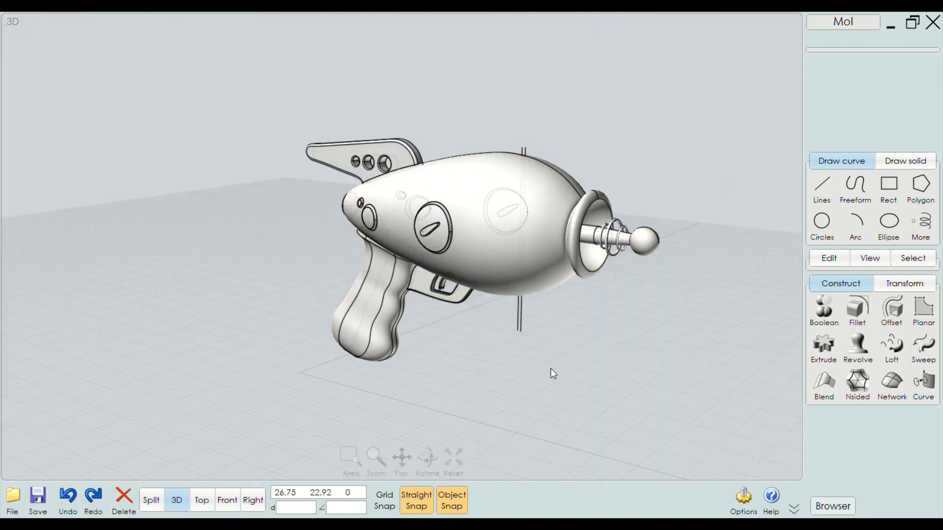
pyautogui.click(511, 314)
pyautogui.click(549, 261)
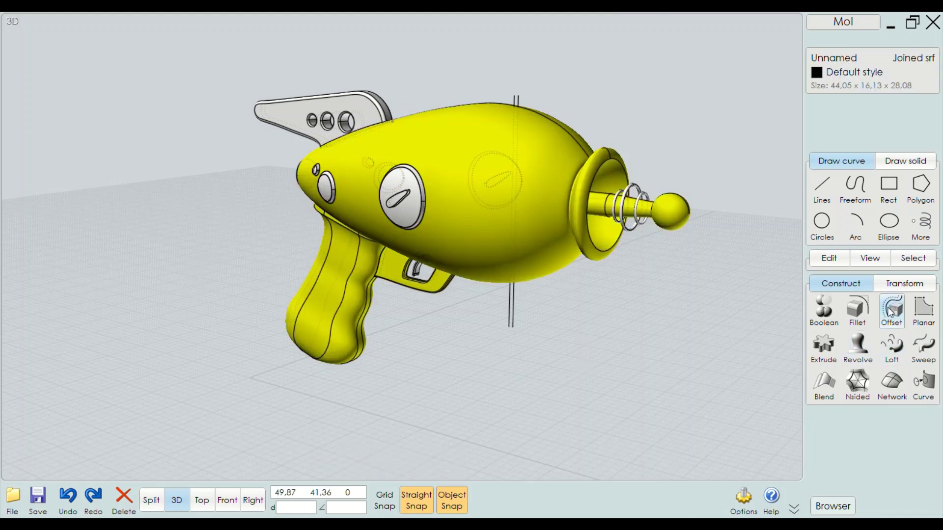
pyautogui.click(830, 263)
pyautogui.click(867, 263)
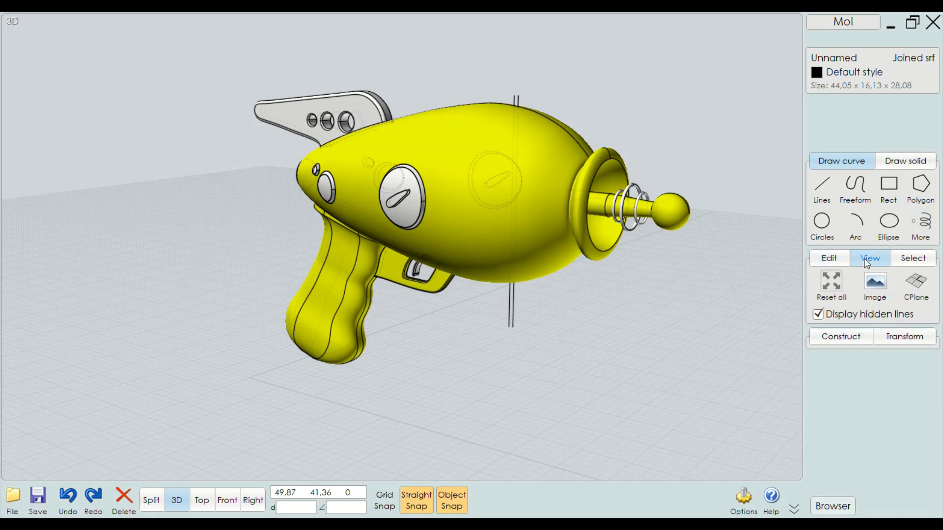
pyautogui.click(851, 337)
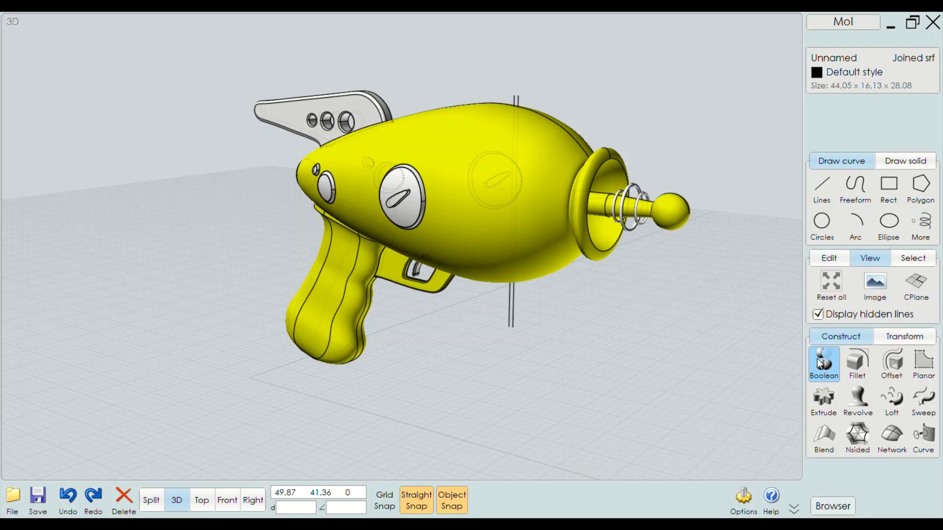
pyautogui.moveTo(598, 314); pyautogui.dragTo(484, 347)
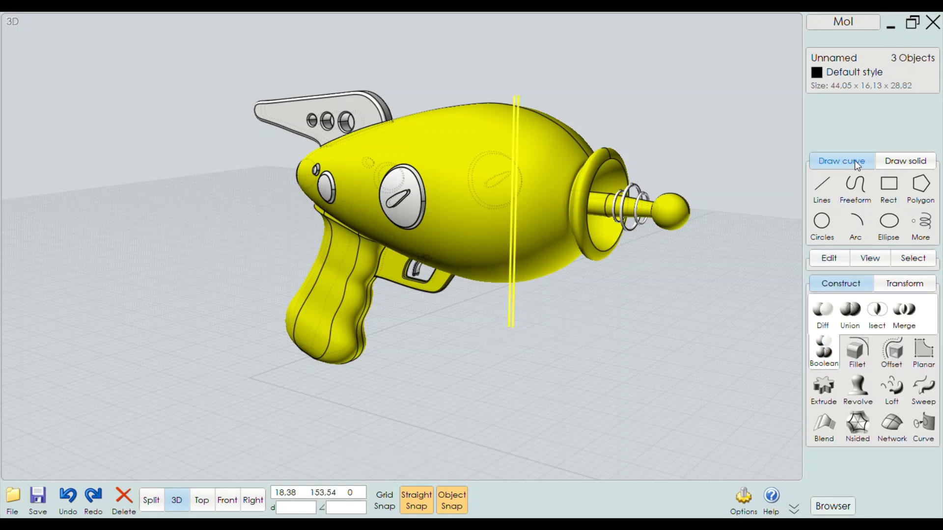
pyautogui.click(654, 356)
pyautogui.click(543, 246)
# Try a boolean difference of the body with one vertical curve, then end the command
pyautogui.click(823, 310)
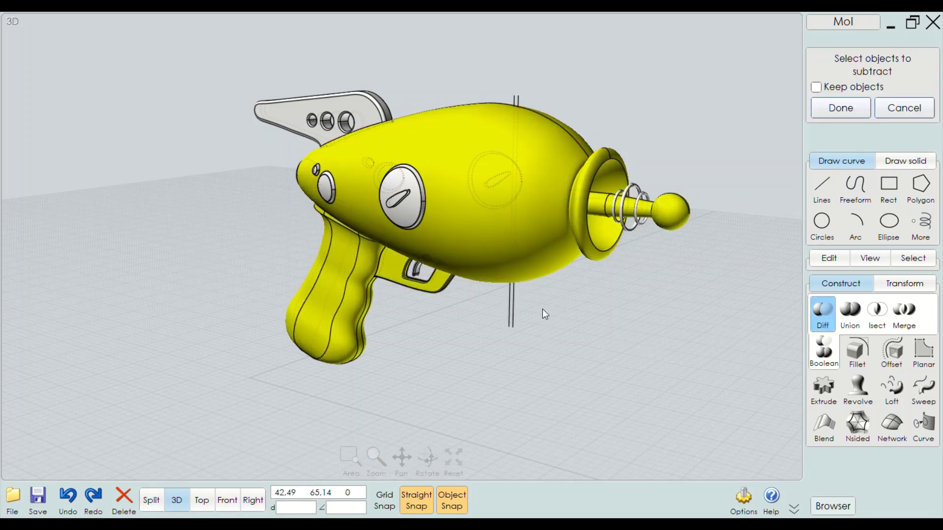
pyautogui.click(512, 312)
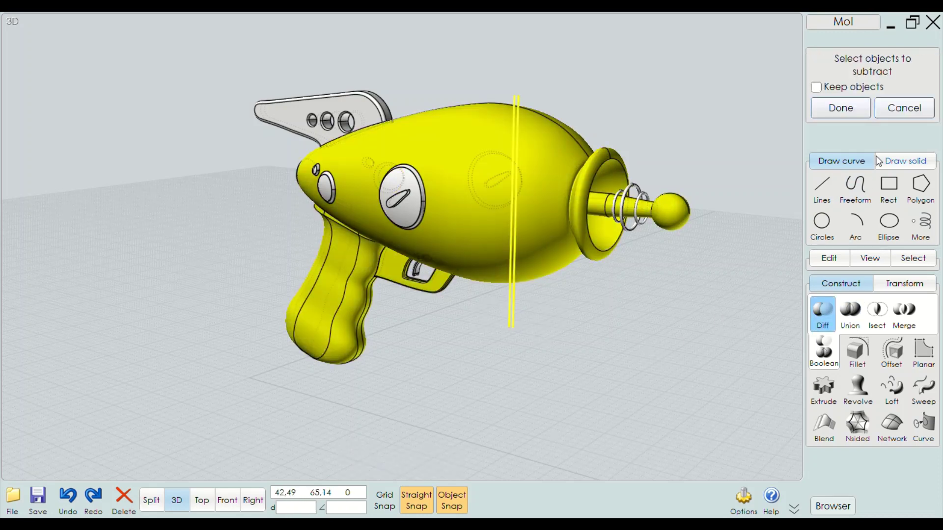
pyautogui.rightClick(733, 204)
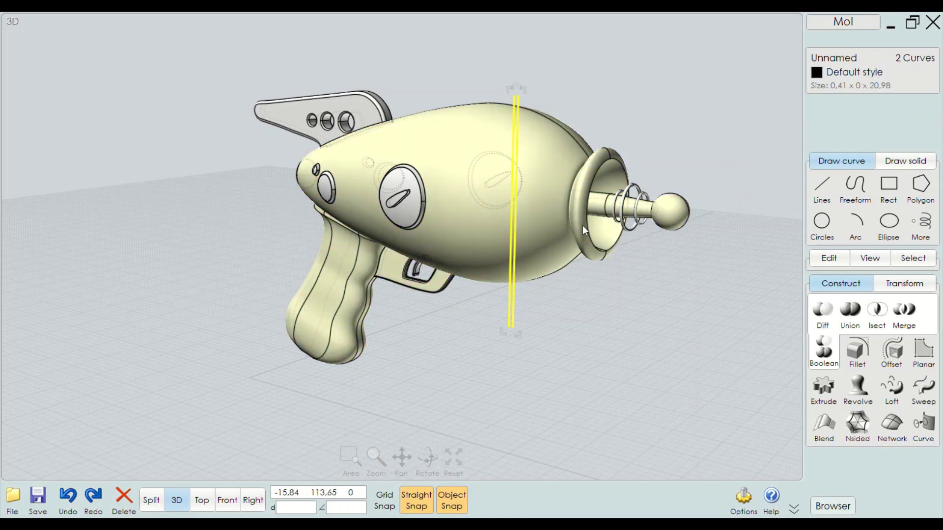
pyautogui.rightClick(677, 235)
pyautogui.moveTo(659, 265)
pyautogui.mouseDown(button='right')
pyautogui.moveTo(470, 313)
pyautogui.moveTo(715, 250)
pyautogui.moveTo(663, 301)
pyautogui.mouseUp(button='right')
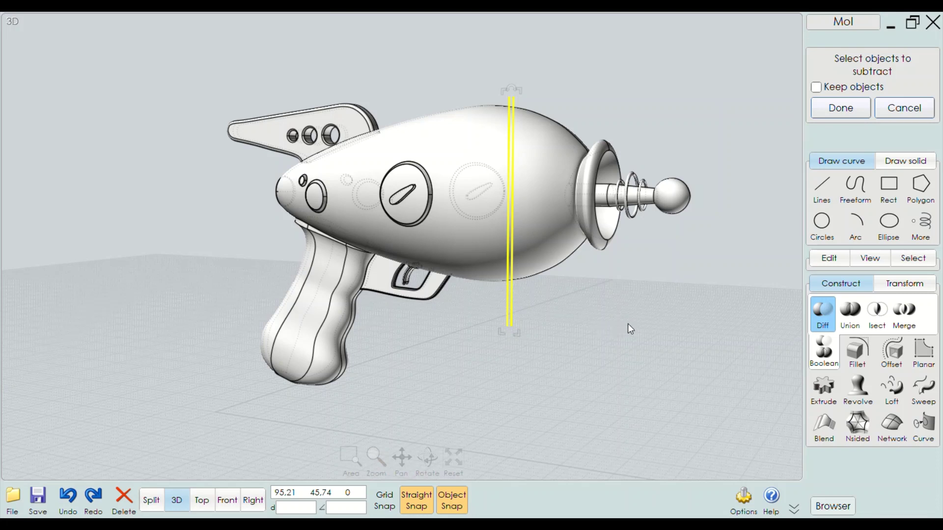
pyautogui.rightClick(643, 304)
pyautogui.click(665, 279)
pyautogui.moveTo(665, 279); pyautogui.dragTo(542, 330, button='right')
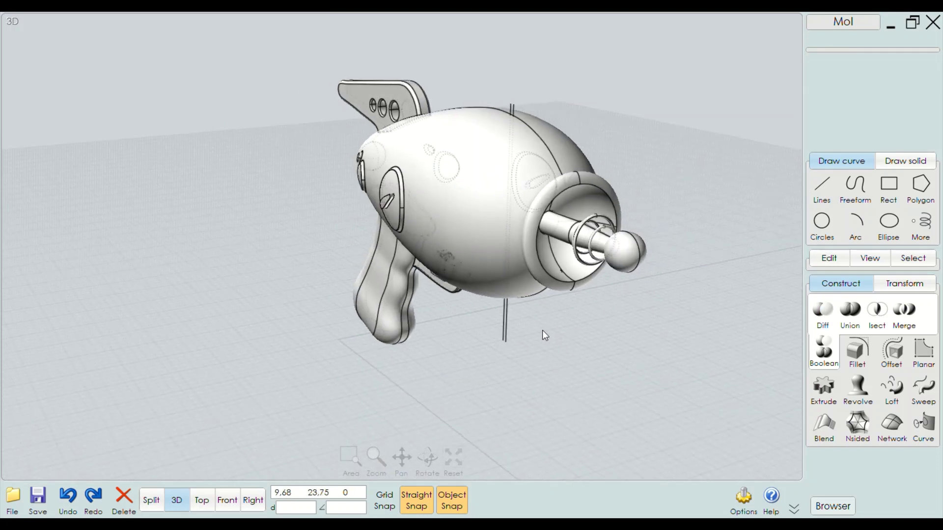
# Move the two vertical curves slightly left along the gun body
pyautogui.click(506, 330)
pyautogui.moveTo(506, 334); pyautogui.dragTo(384, 367)
pyautogui.moveTo(385, 366); pyautogui.dragTo(438, 387, button='right')
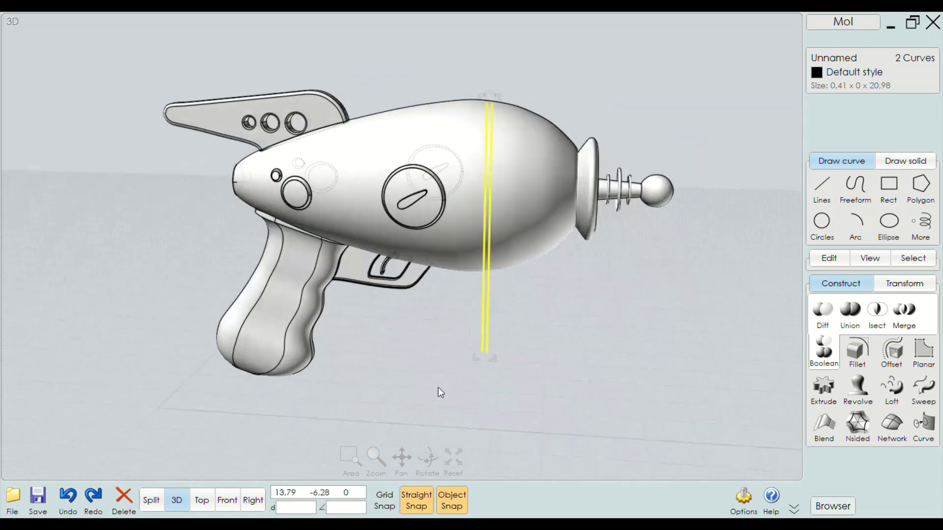
pyautogui.click(438, 388)
pyautogui.moveTo(607, 368); pyautogui.dragTo(618, 346, button='right')
# Subtract the two curves from the body, undo the cut, and reselect the body
pyautogui.click(520, 235)
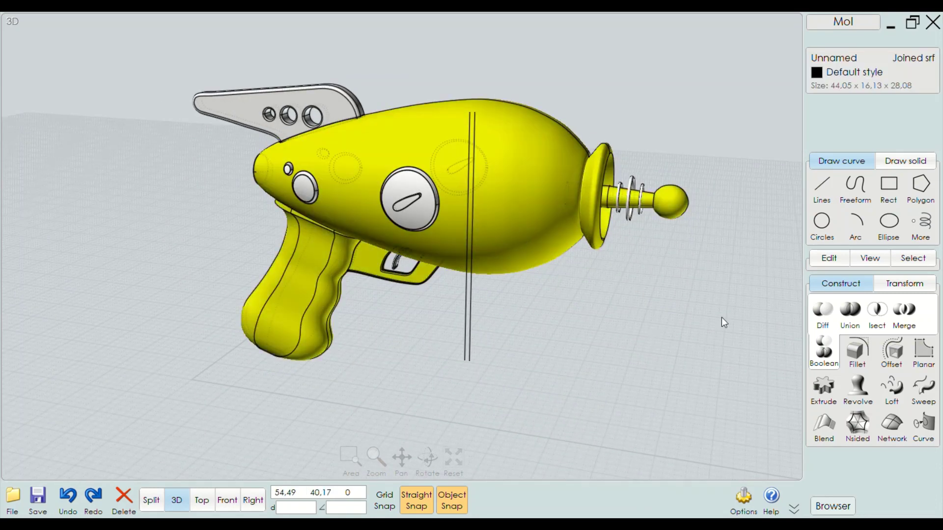
pyautogui.click(822, 315)
pyautogui.click(472, 304)
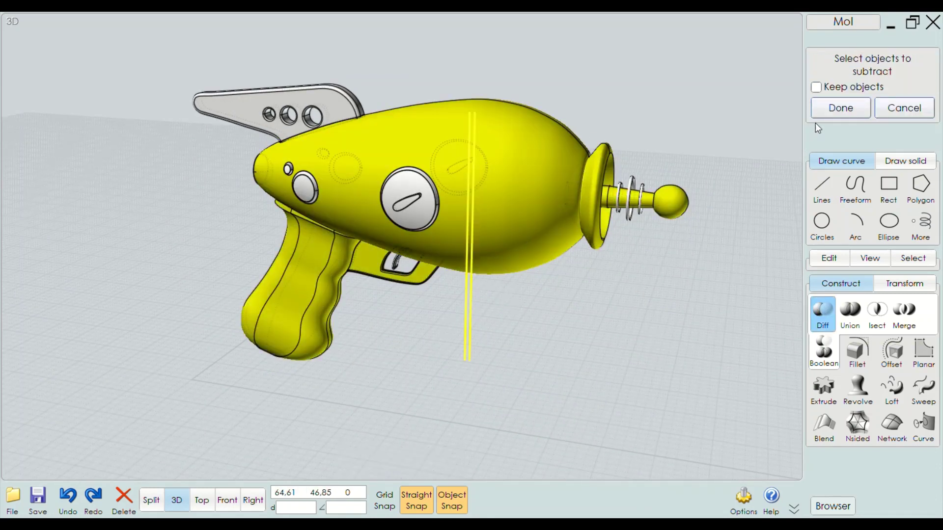
pyautogui.click(842, 108)
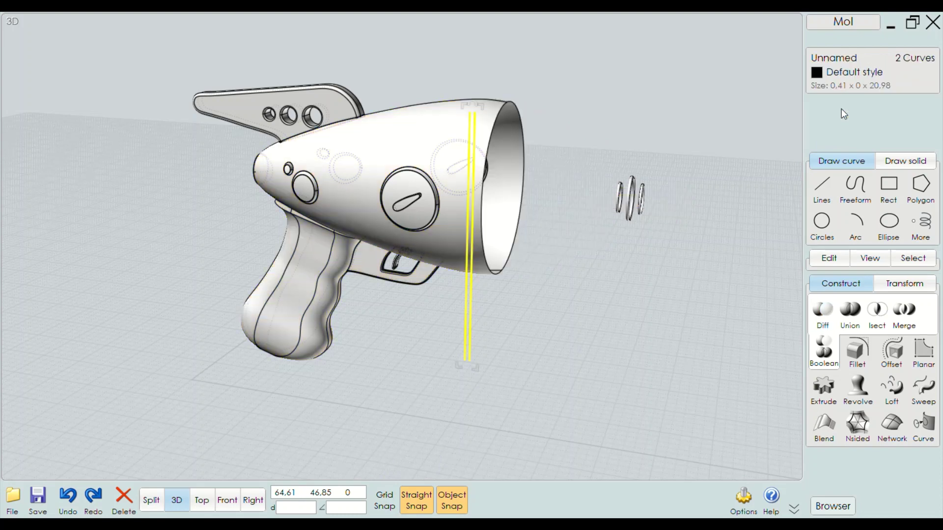
pyautogui.hotkey('ctrl', 'z')
pyautogui.click(562, 317)
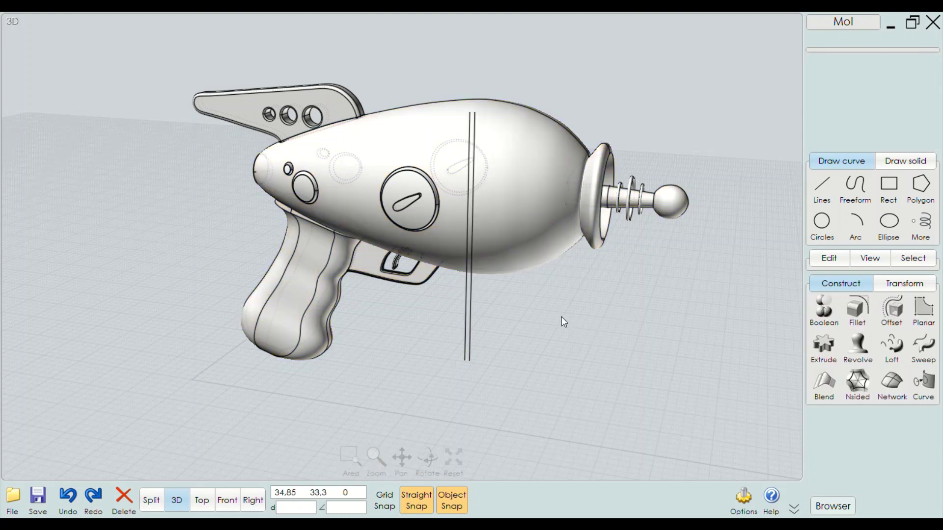
pyautogui.click(539, 224)
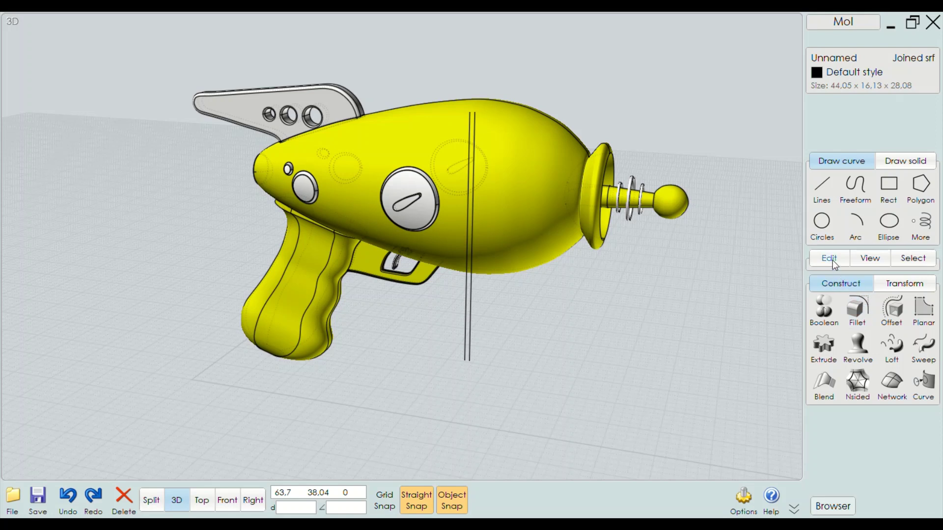
# Trim the gun body with the two vertical curves, keeping all pieces
pyautogui.click(832, 261)
pyautogui.click(895, 285)
pyautogui.moveTo(605, 287); pyautogui.dragTo(461, 347)
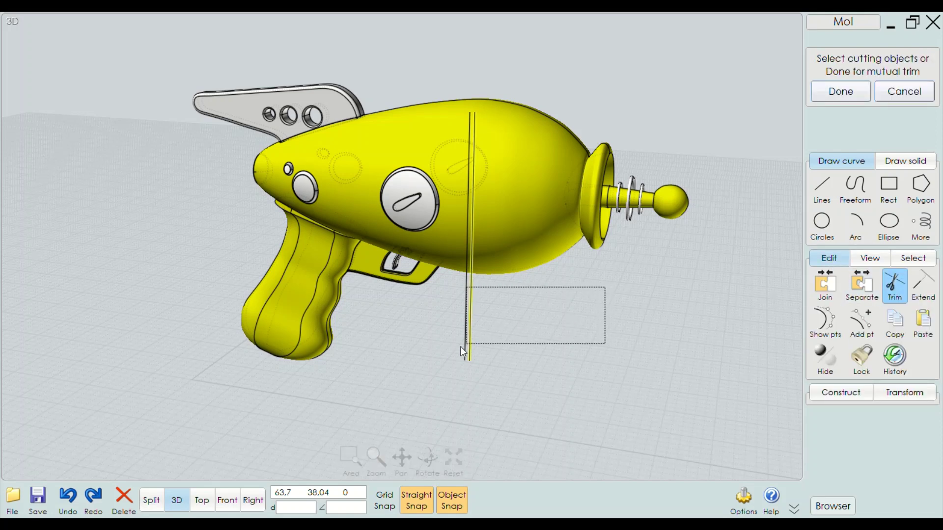
pyautogui.click(836, 96)
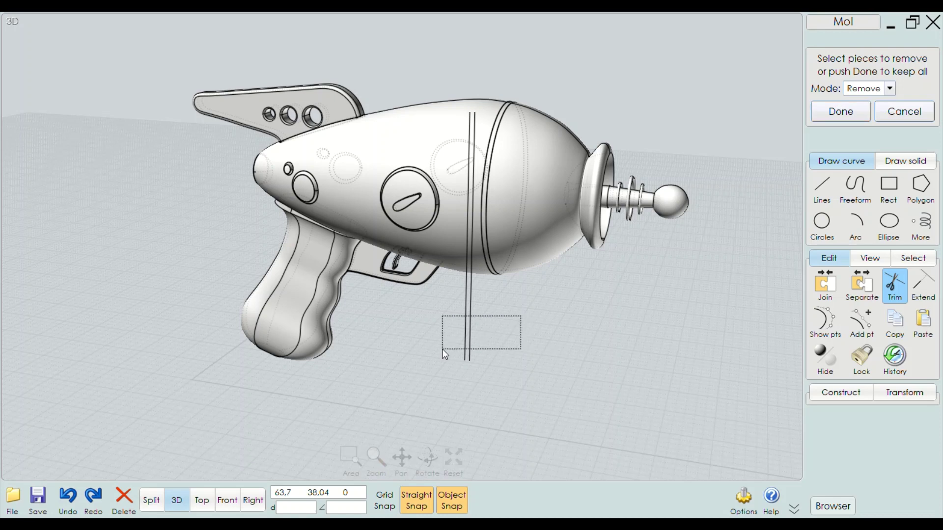
pyautogui.moveTo(442, 349); pyautogui.dragTo(476, 346)
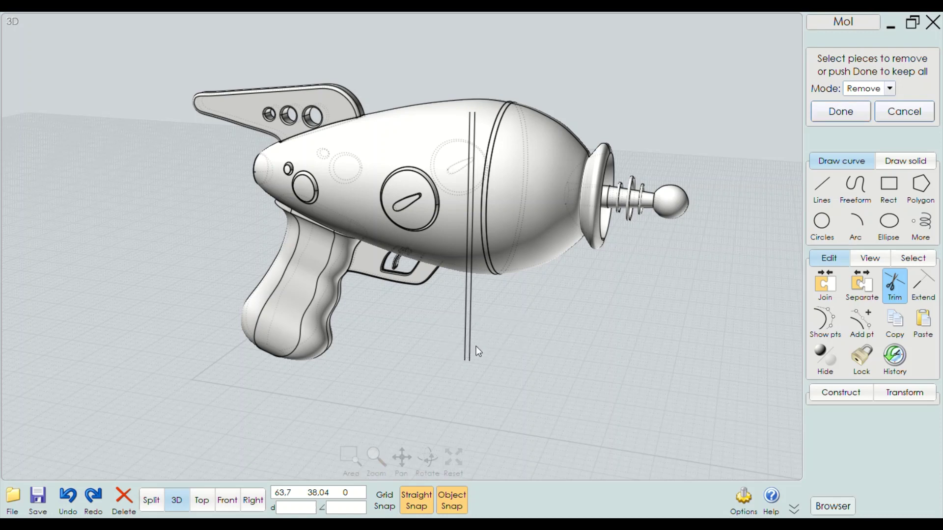
pyautogui.click(841, 111)
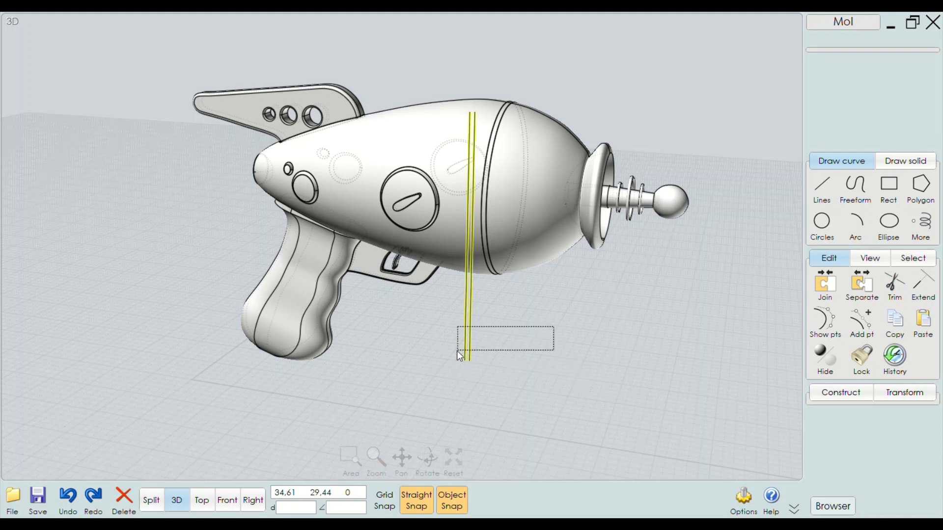
# Delete the two cutting curves and select the thin seam ring around the body
pyautogui.moveTo(551, 327); pyautogui.dragTo(454, 349)
pyautogui.press('Delete')
pyautogui.moveTo(497, 349); pyautogui.dragTo(519, 341, button='right')
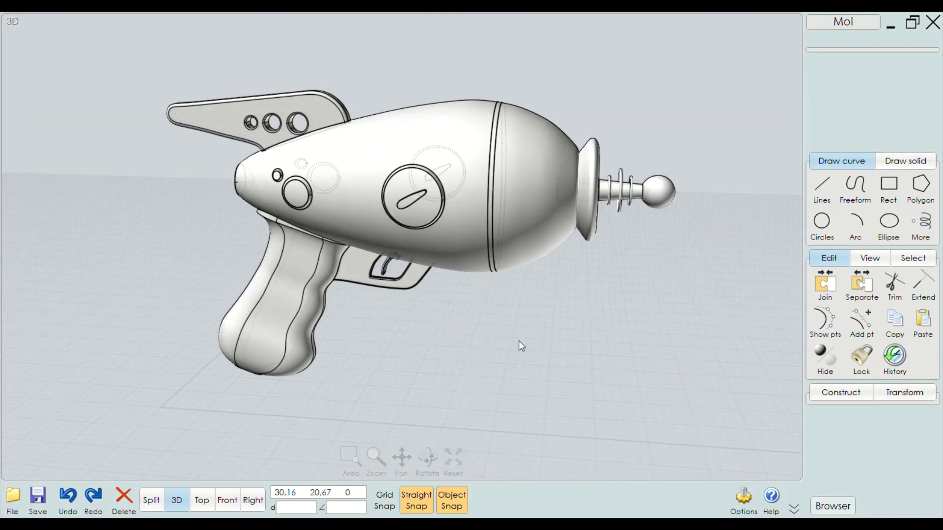
pyautogui.scroll(5, 487, 220)
pyautogui.click(492, 216)
pyautogui.scroll(-2, 513, 268)
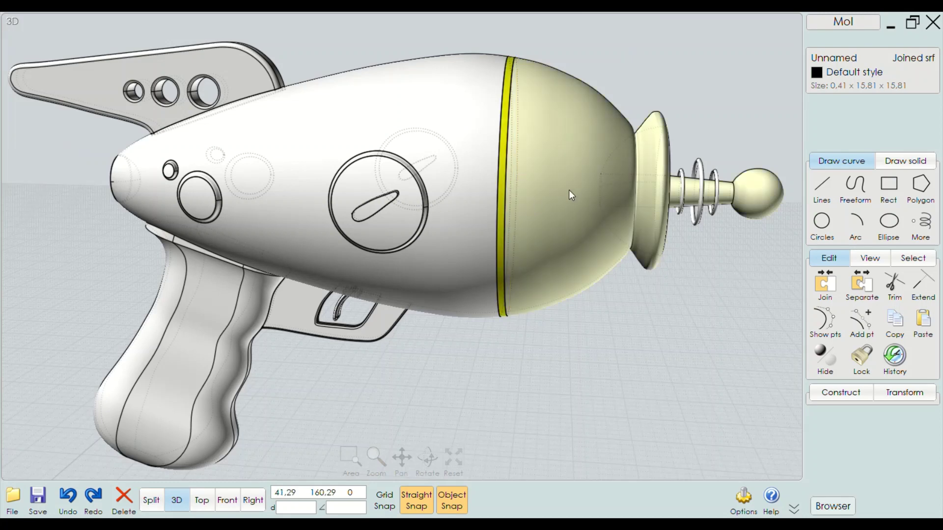
pyautogui.scroll(-2, 539, 163)
pyautogui.scroll(4, 538, 163)
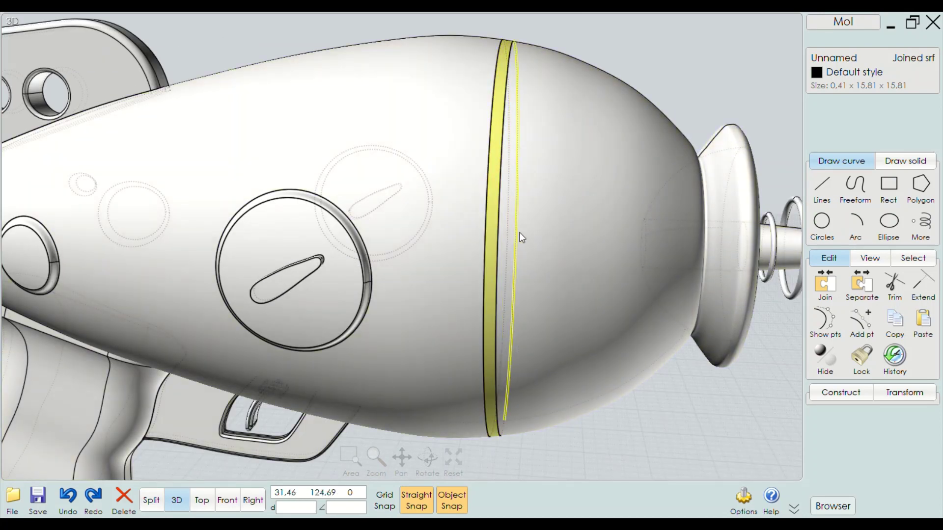
pyautogui.scroll(-3, 500, 231)
pyautogui.moveTo(496, 272); pyautogui.dragTo(456, 279, button='right')
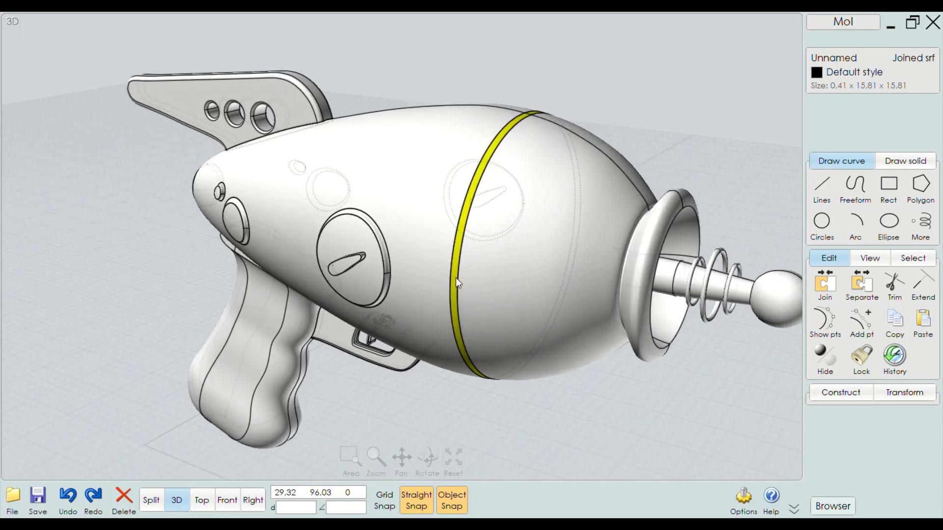
pyautogui.press('t')
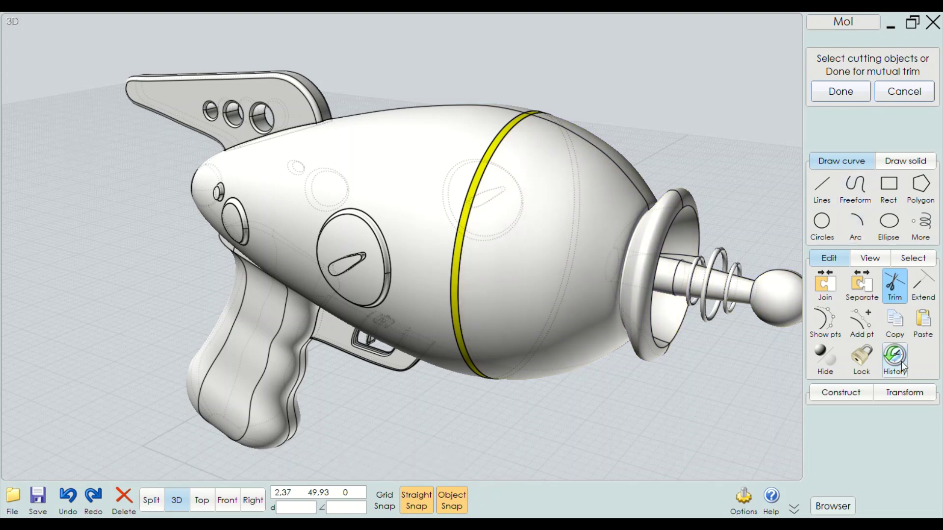
# Cancel the repeated trim and return to the perspective view
pyautogui.click(901, 392)
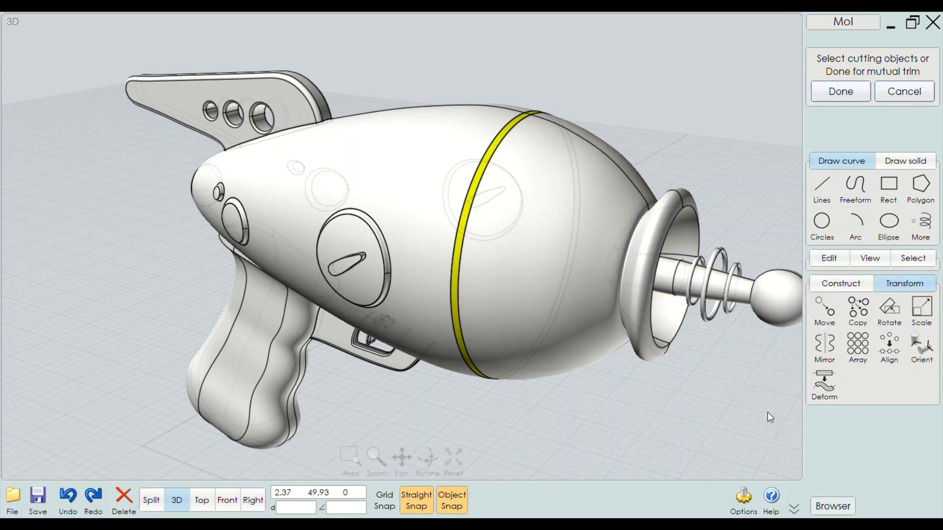
pyautogui.click(238, 499)
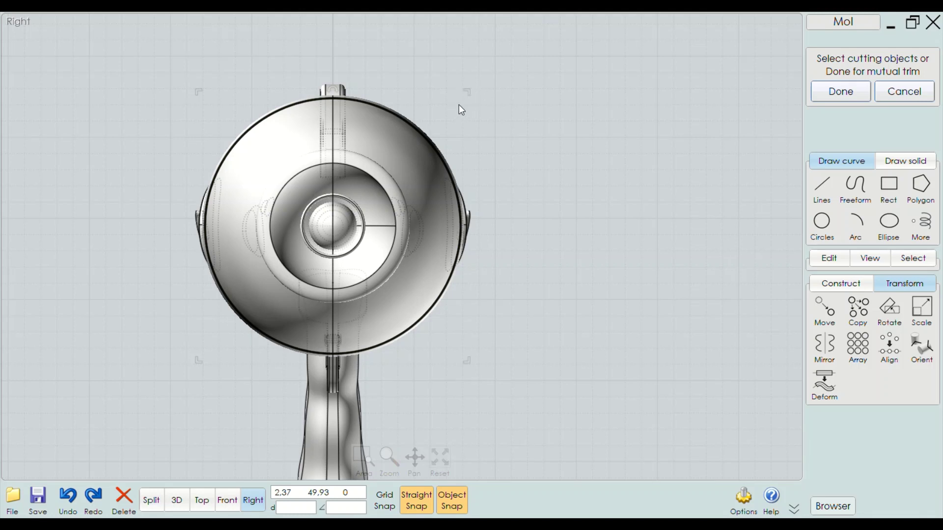
pyautogui.click(836, 93)
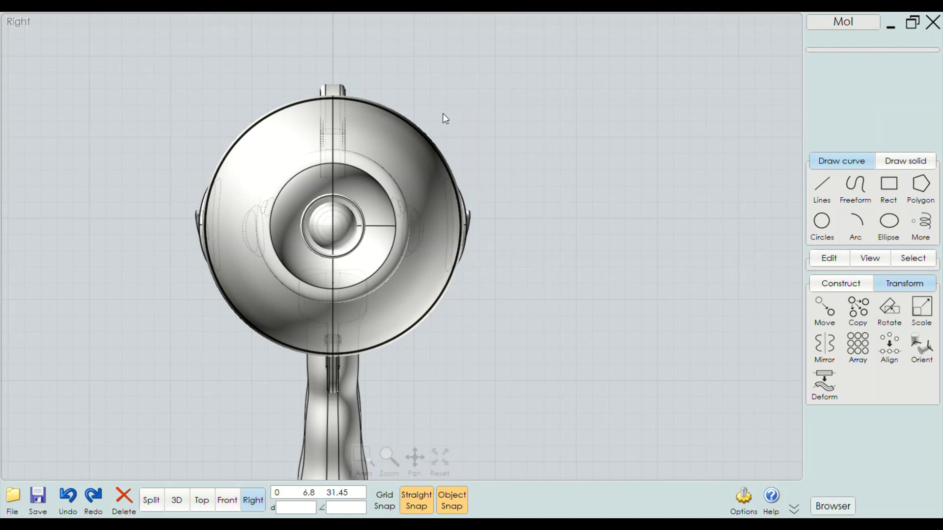
pyautogui.click(179, 501)
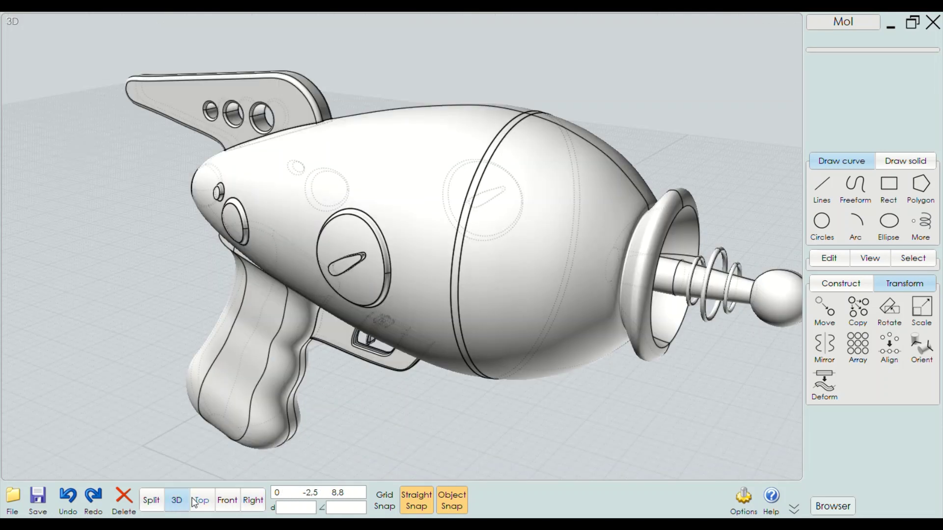
# Scale the seam ring down to 0.39 x 15.05 x 15.05 in the Right view, then view in 3D
pyautogui.click(466, 228)
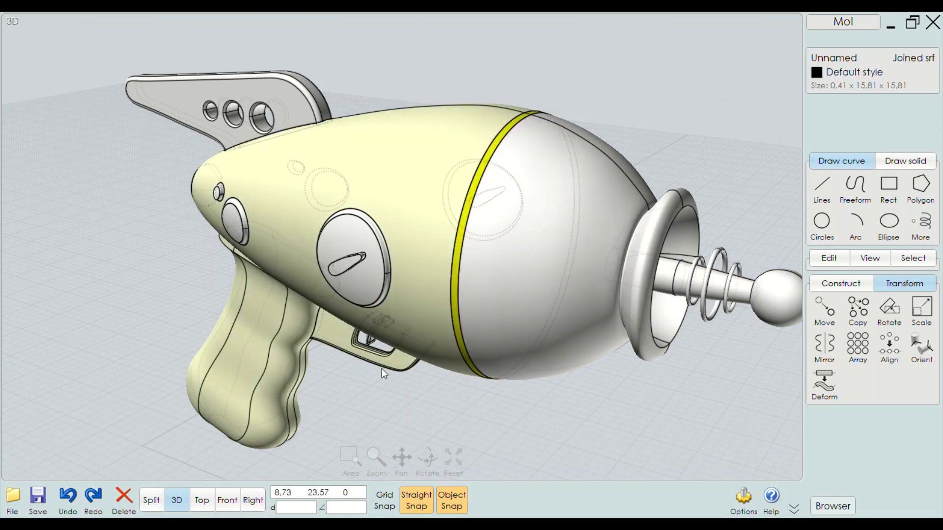
pyautogui.click(226, 499)
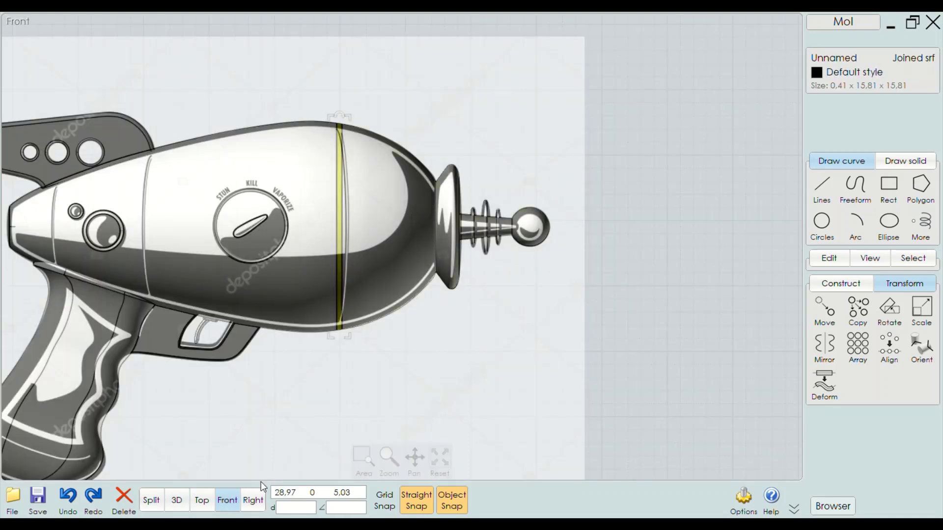
pyautogui.click(249, 499)
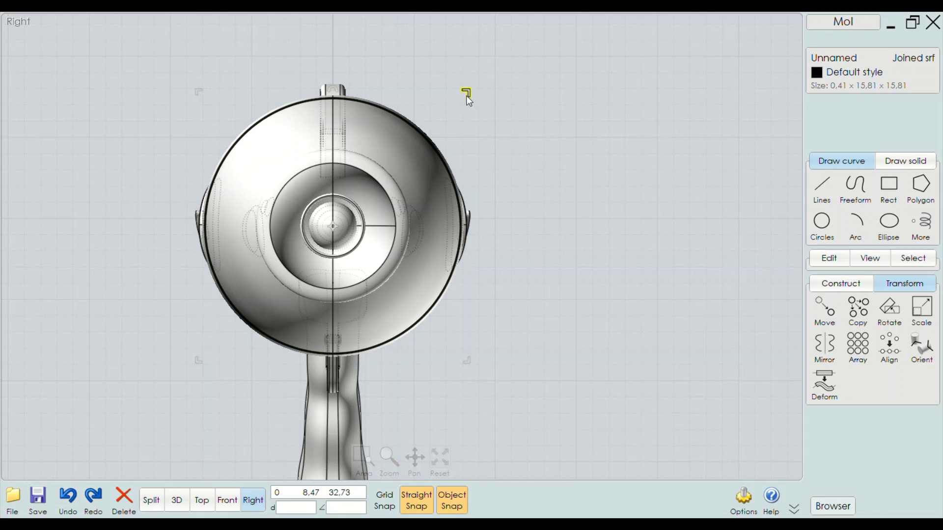
pyautogui.moveTo(467, 97); pyautogui.dragTo(456, 114)
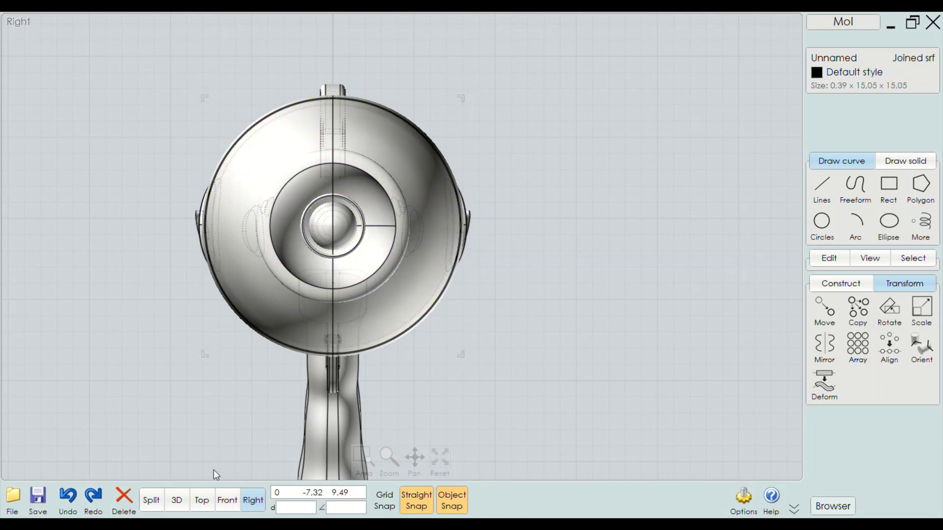
pyautogui.click(169, 504)
# Blend the first pair of seam edges near the nose into a smooth surface
pyautogui.scroll(2, 552, 250)
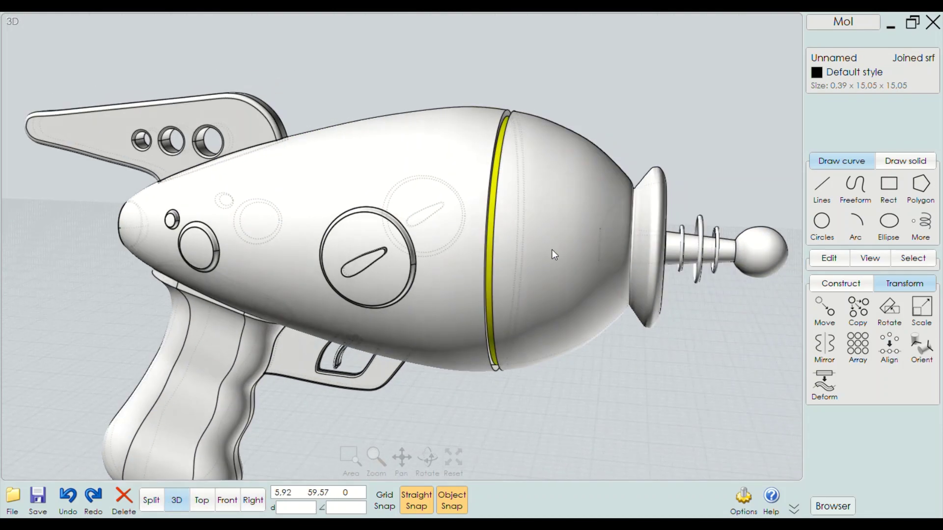
pyautogui.moveTo(552, 250)
pyautogui.mouseDown(button='right')
pyautogui.moveTo(578, 202)
pyautogui.moveTo(613, 368)
pyautogui.mouseUp(button='right')
pyautogui.click(612, 409)
pyautogui.scroll(2, 556, 300)
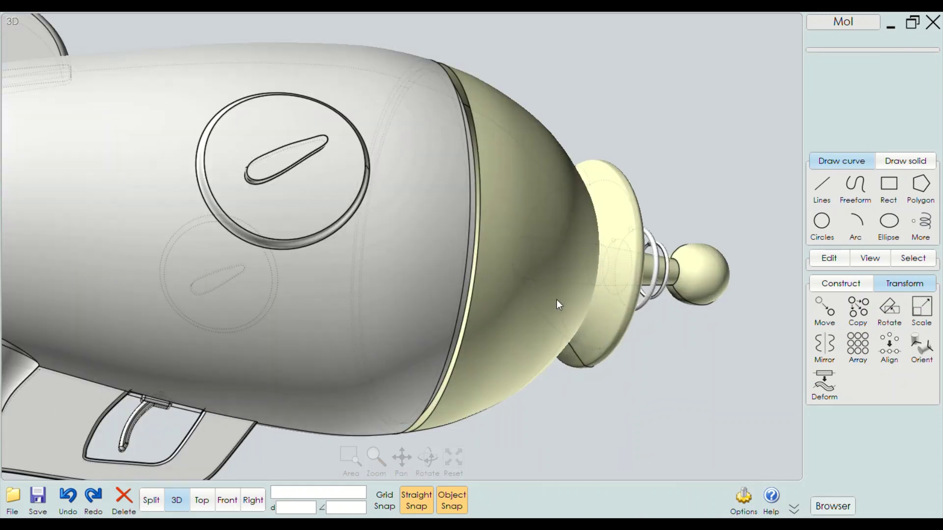
pyautogui.scroll(2, 469, 265)
pyautogui.click(446, 283)
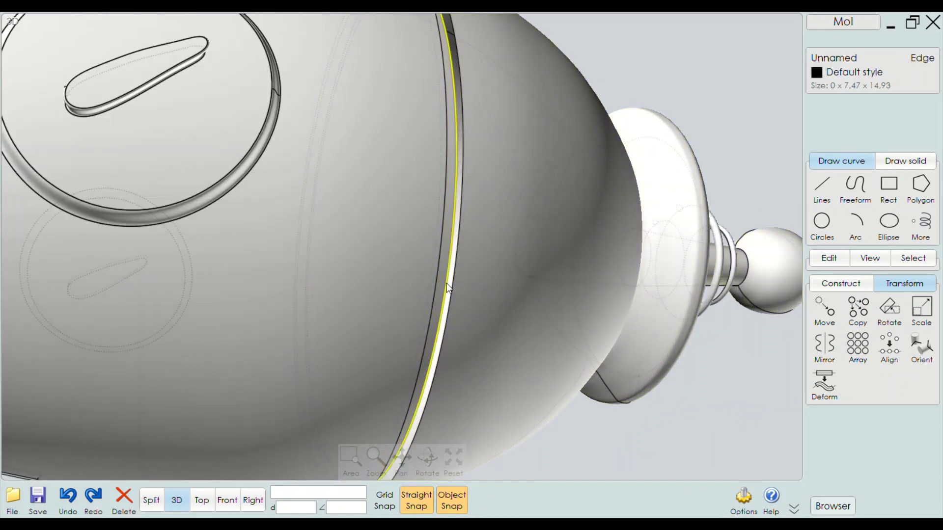
pyautogui.click(456, 284)
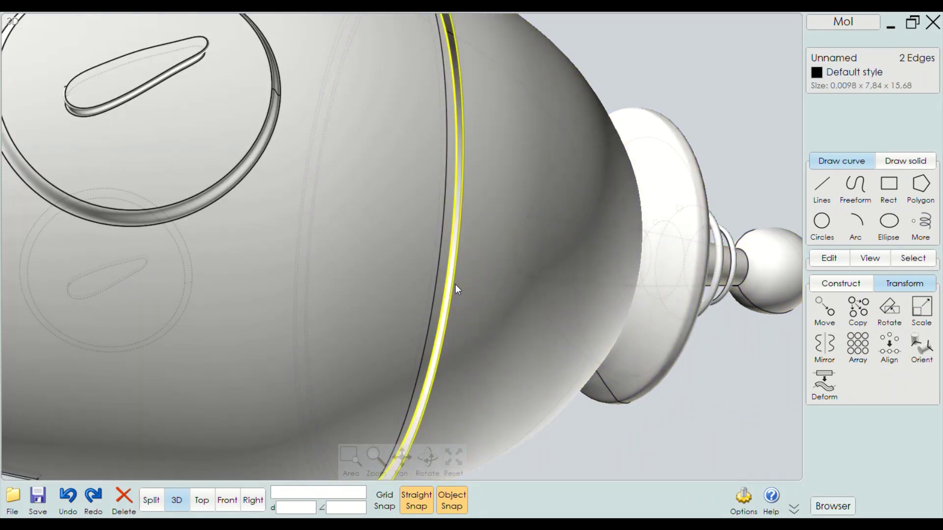
pyautogui.click(846, 285)
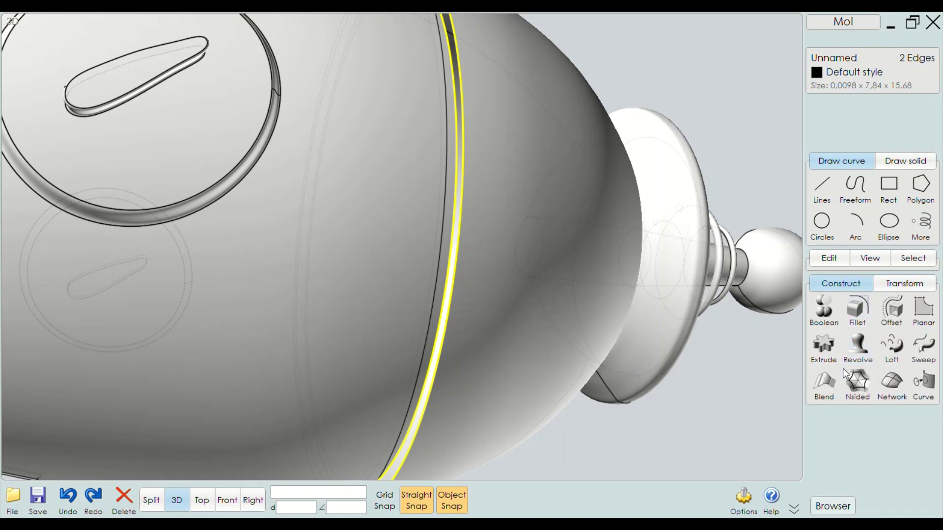
pyautogui.click(824, 382)
pyautogui.scroll(-2, 541, 260)
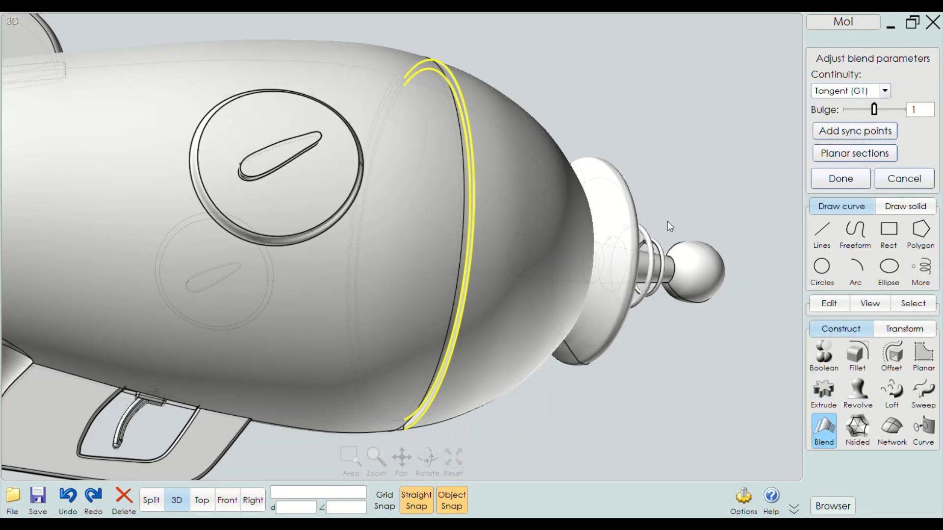
pyautogui.click(841, 178)
pyautogui.click(609, 78)
# Orbit below the seam and locate the correct edge on the ring's other side
pyautogui.scroll(2, 565, 78)
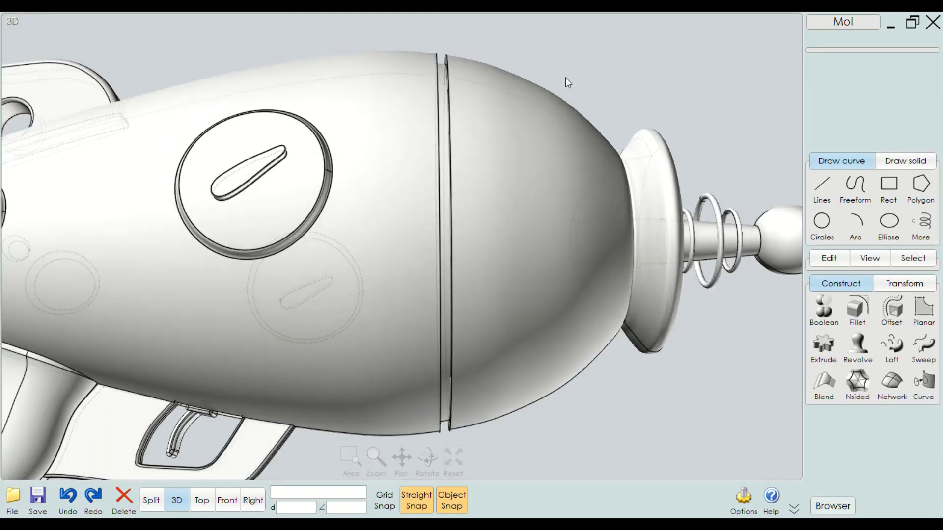
pyautogui.moveTo(582, 81); pyautogui.dragTo(623, 138, button='right')
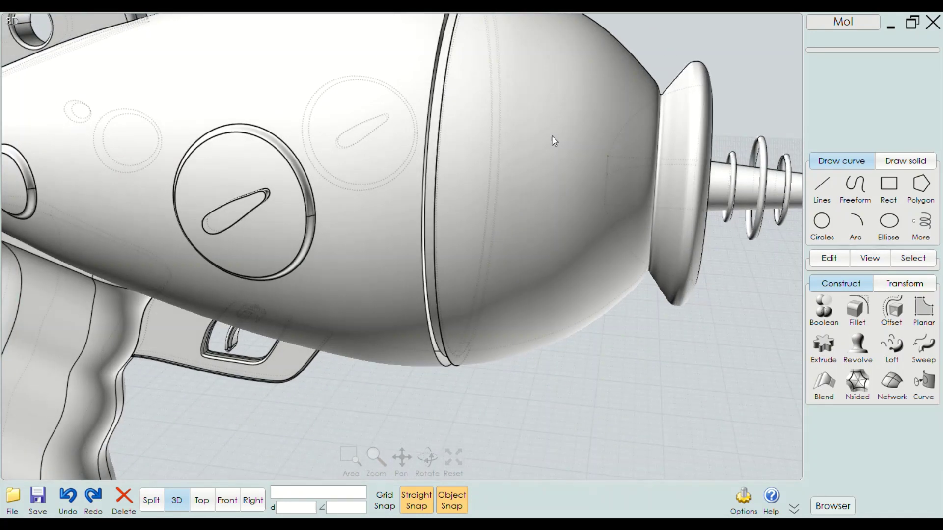
pyautogui.scroll(3, 426, 188)
pyautogui.click(429, 192)
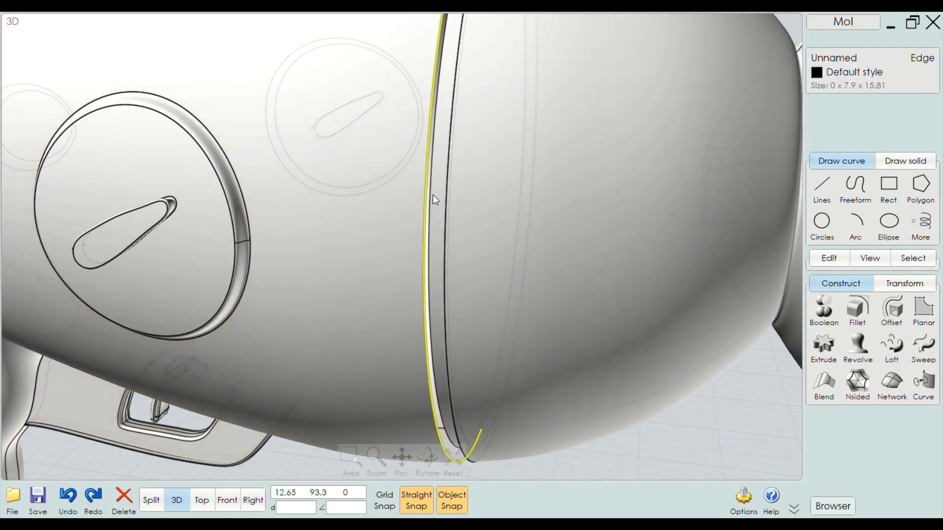
pyautogui.scroll(-3, 432, 195)
pyautogui.click(467, 307)
pyautogui.scroll(3, 432, 312)
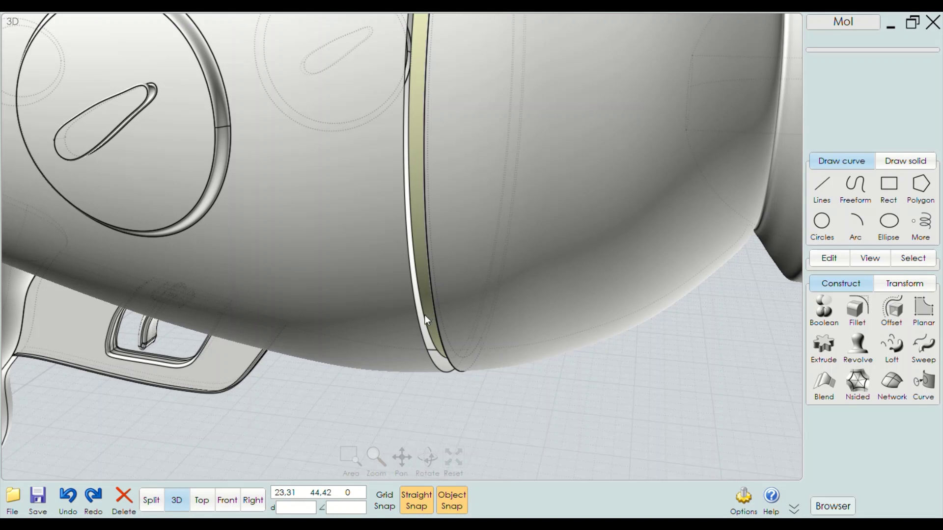
pyautogui.click(424, 314)
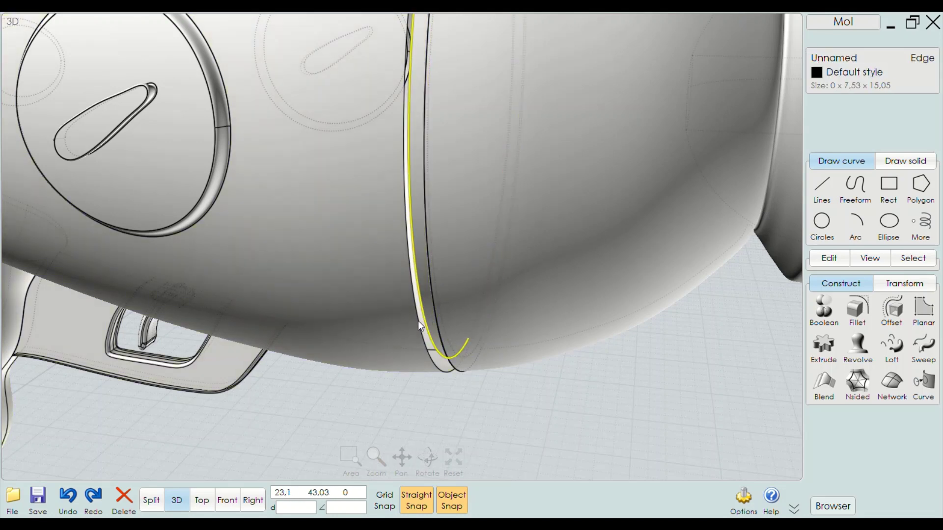
pyautogui.click(418, 320)
pyautogui.click(424, 321)
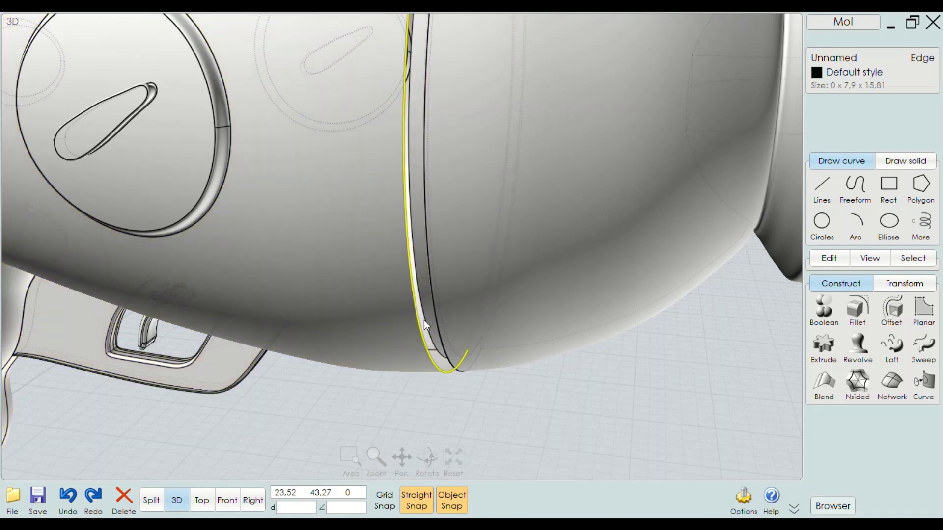
pyautogui.click(424, 320)
pyautogui.click(418, 323)
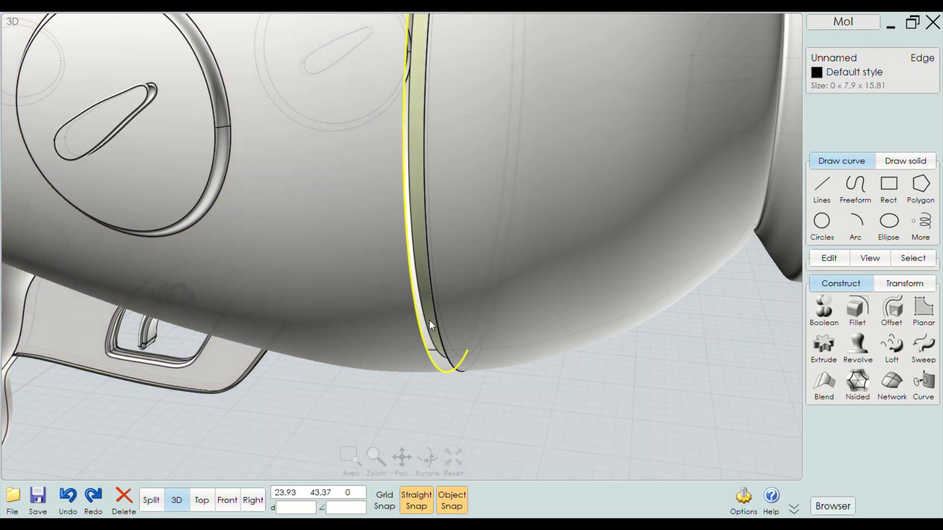
# Blend the matching edge pair across the remaining seam gap
pyautogui.keyDown('shift'); pyautogui.click(430, 316); pyautogui.keyUp('shift')
pyautogui.keyDown('shift'); pyautogui.click(437, 310); pyautogui.keyUp('shift')
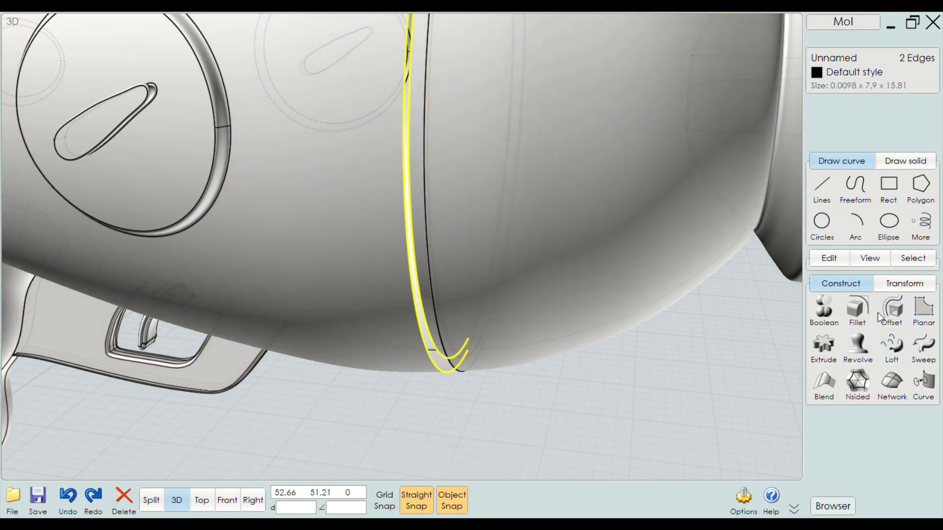
pyautogui.click(823, 383)
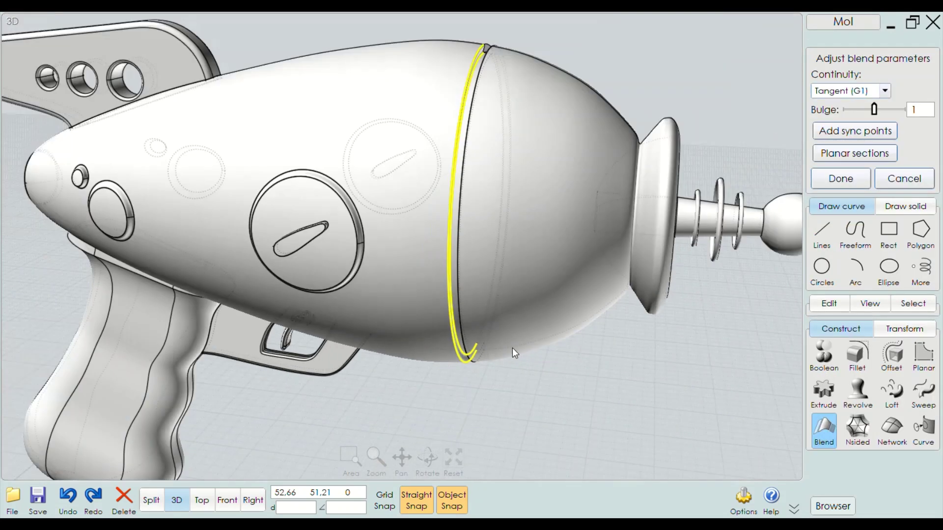
pyautogui.scroll(-3, 511, 346)
pyautogui.click(843, 187)
pyautogui.scroll(-3, 583, 274)
# Orbit and zoom around the gun to check the blended seam ring and dial
pyautogui.scroll(-2, 606, 342)
pyautogui.click(606, 342)
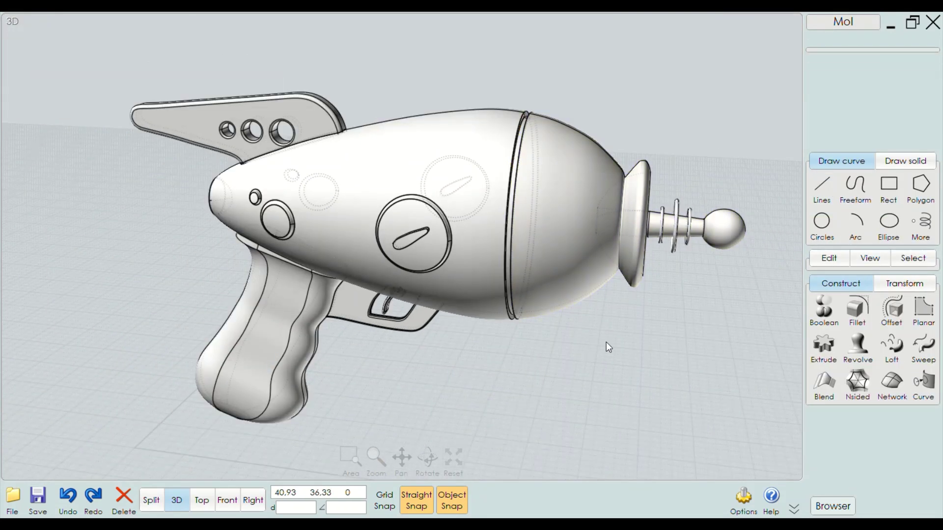
pyautogui.moveTo(606, 342)
pyautogui.mouseDown(button='right')
pyautogui.moveTo(709, 342)
pyautogui.moveTo(617, 359)
pyautogui.moveTo(580, 270)
pyautogui.moveTo(472, 335)
pyautogui.moveTo(334, 326)
pyautogui.moveTo(421, 338)
pyautogui.moveTo(569, 326)
pyautogui.moveTo(561, 294)
pyautogui.mouseUp(button='right')
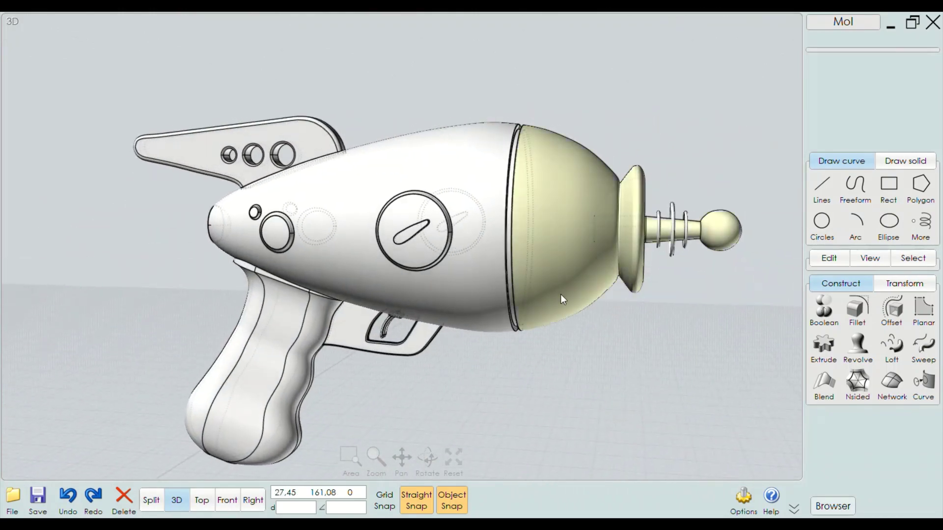
pyautogui.scroll(3, 570, 163)
pyautogui.scroll(2, 571, 157)
pyautogui.moveTo(571, 156)
pyautogui.mouseDown(button='right')
pyautogui.moveTo(556, 155)
pyautogui.moveTo(543, 122)
pyautogui.moveTo(547, 135)
pyautogui.moveTo(575, 142)
pyautogui.moveTo(527, 130)
pyautogui.mouseUp(button='right')
pyautogui.scroll(-3, 462, 139)
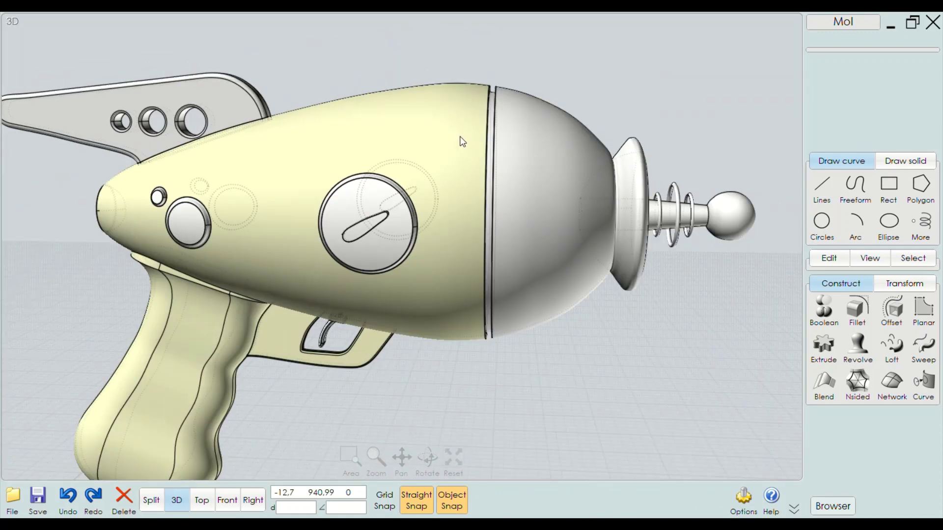
pyautogui.scroll(-2, 492, 297)
pyautogui.moveTo(549, 297)
pyautogui.mouseDown(button='right')
pyautogui.moveTo(597, 294)
pyautogui.moveTo(313, 301)
pyautogui.moveTo(635, 310)
pyautogui.mouseUp(button='right')
# Select and deselect the gun body, then bring up the object browser panel
pyautogui.click(361, 193)
pyautogui.click(556, 326)
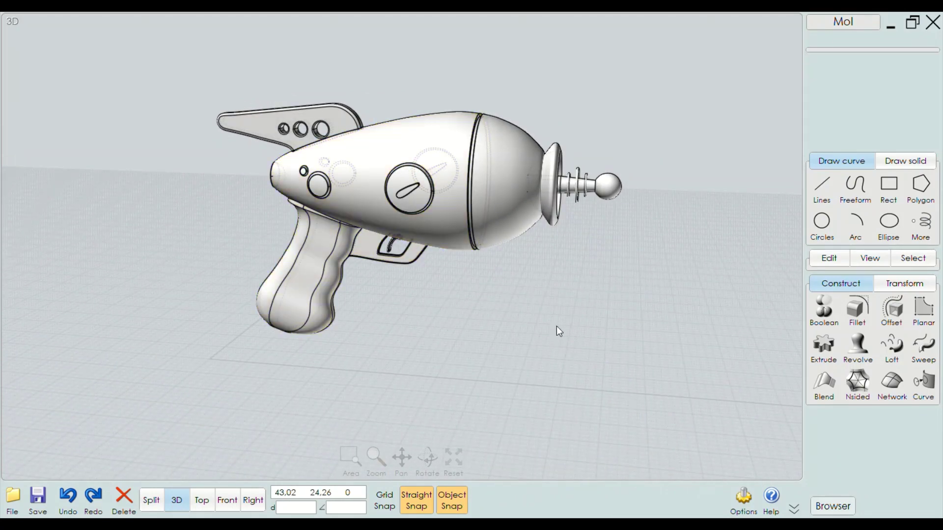
pyautogui.scroll(-3, 525, 327)
pyautogui.scroll(2, 584, 303)
pyautogui.scroll(3, 583, 309)
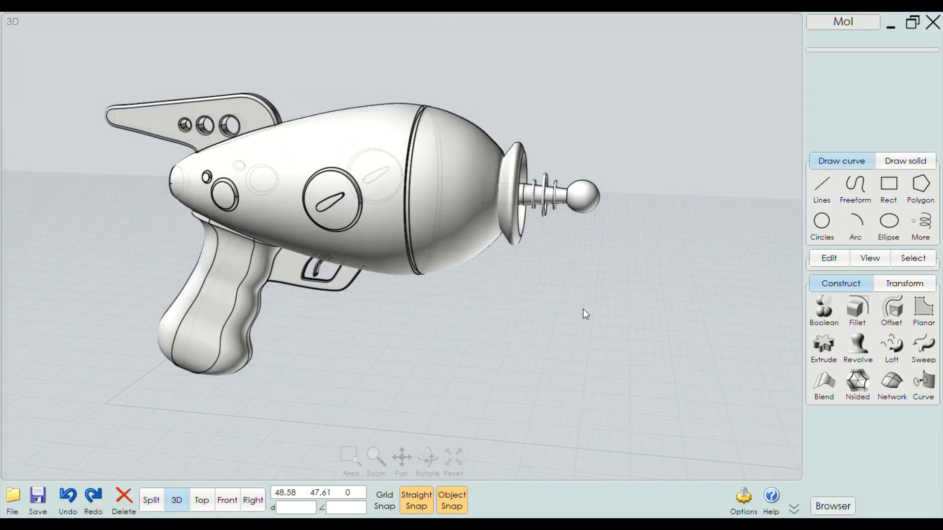
pyautogui.scroll(-1, 580, 312)
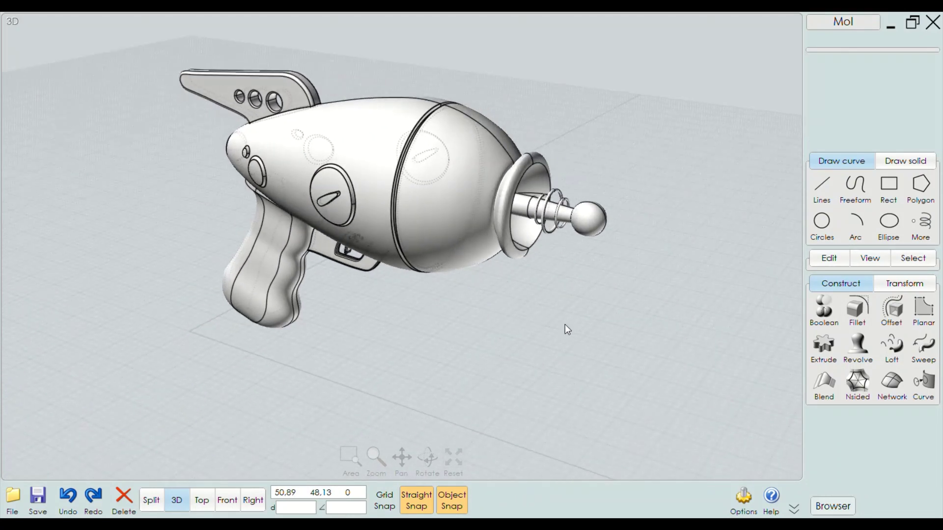
pyautogui.click(833, 506)
# Hide all edge lines through the Browser's Types list, leaving a clean shaded model
pyautogui.click(692, 57)
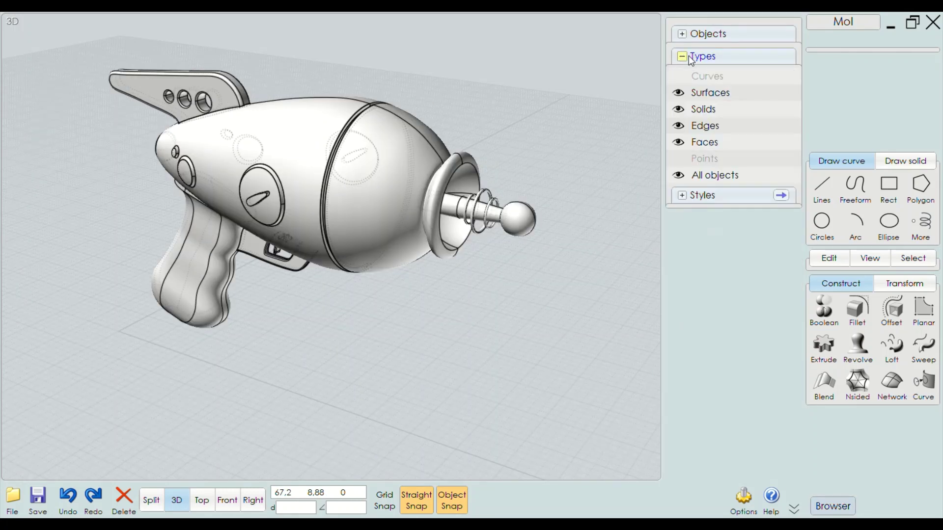
pyautogui.click(679, 126)
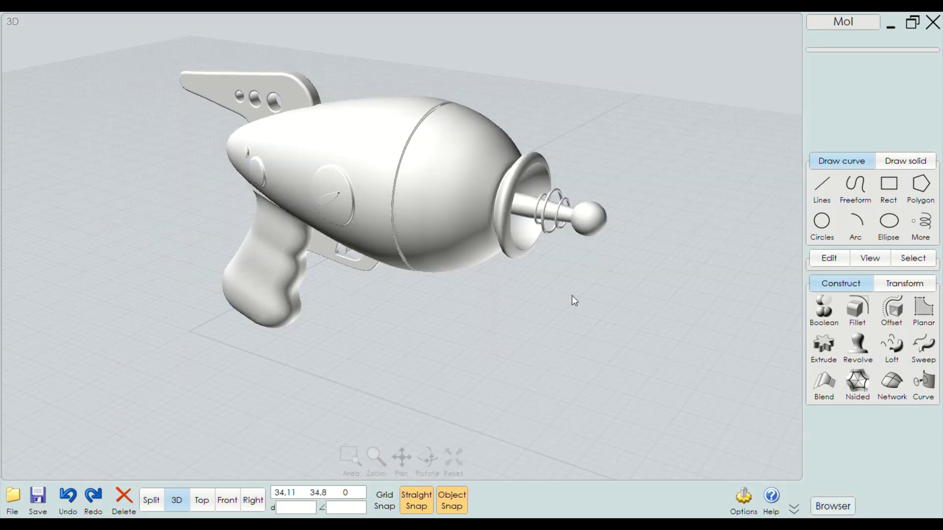
pyautogui.moveTo(572, 295)
pyautogui.mouseDown(button='right')
pyautogui.moveTo(544, 267)
pyautogui.moveTo(465, 275)
pyautogui.mouseUp(button='right')
pyautogui.moveTo(405, 273); pyautogui.dragTo(232, 243, button='right')
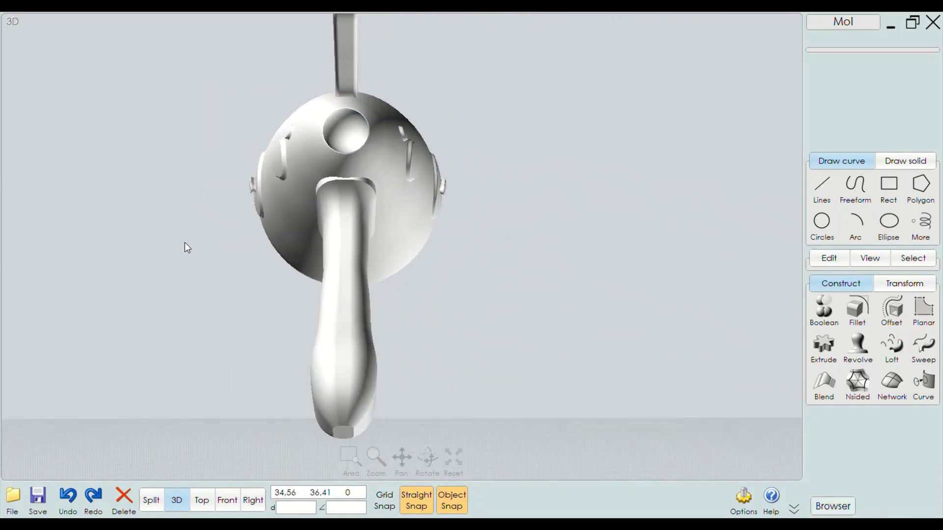
pyautogui.moveTo(233, 243); pyautogui.dragTo(119, 250, button='right')
# Inspect the clean model from front three-quarter and distant front views
pyautogui.moveTo(415, 276)
pyautogui.mouseDown(button='right')
pyautogui.moveTo(518, 272)
pyautogui.moveTo(477, 256)
pyautogui.moveTo(454, 277)
pyautogui.moveTo(646, 255)
pyautogui.moveTo(747, 263)
pyautogui.moveTo(744, 256)
pyautogui.mouseUp(button='right')
pyautogui.scroll(3, 456, 294)
pyautogui.scroll(2, 456, 293)
pyautogui.scroll(-3, 722, 275)
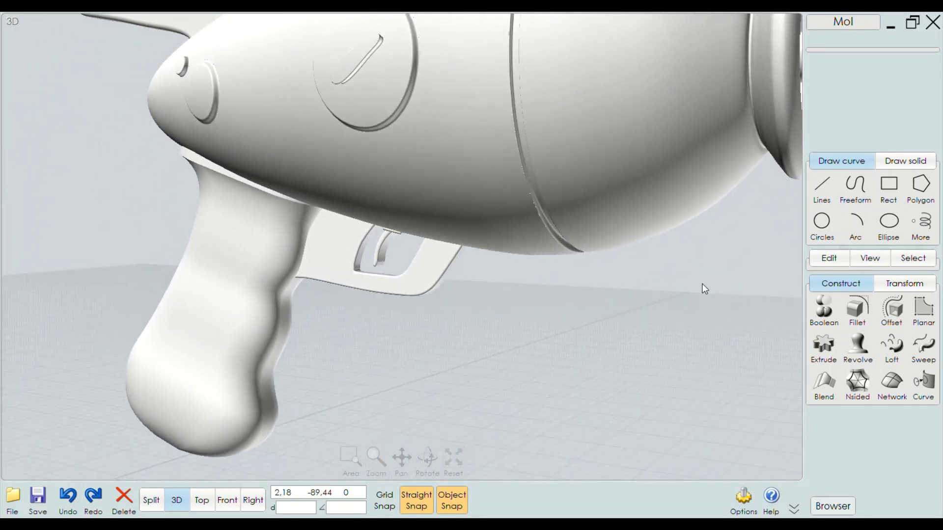
pyautogui.scroll(-3, 701, 289)
pyautogui.moveTo(701, 288)
pyautogui.mouseDown(button='right')
pyautogui.moveTo(240, 294)
pyautogui.moveTo(455, 278)
pyautogui.moveTo(397, 270)
pyautogui.moveTo(482, 276)
pyautogui.moveTo(438, 275)
pyautogui.mouseUp(button='right')
pyautogui.scroll(3, 397, 270)
pyautogui.scroll(-3, 437, 275)
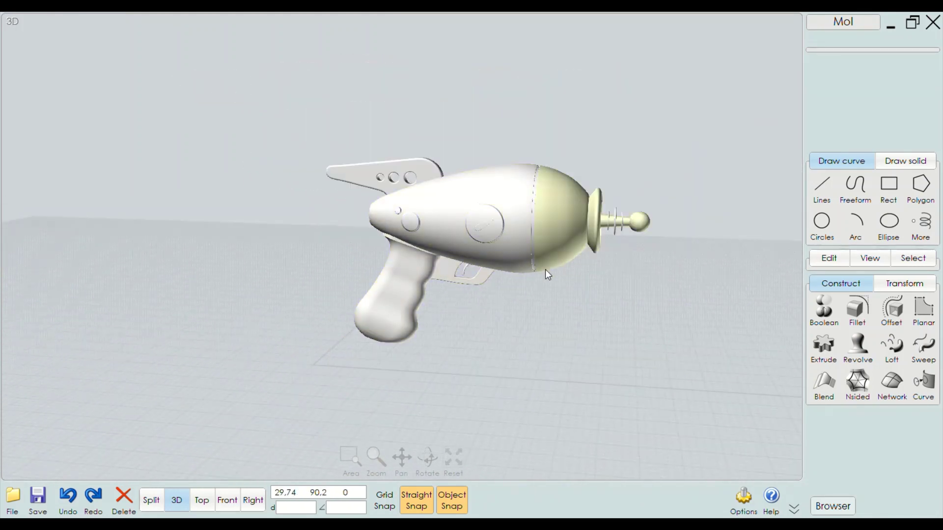
pyautogui.moveTo(546, 269)
pyautogui.mouseDown(button='right')
pyautogui.moveTo(491, 269)
pyautogui.moveTo(532, 264)
pyautogui.mouseUp(button='right')
# Inspect the gun toward the nose, briefly selecting then clearing the body and grip
pyautogui.scroll(3, 494, 225)
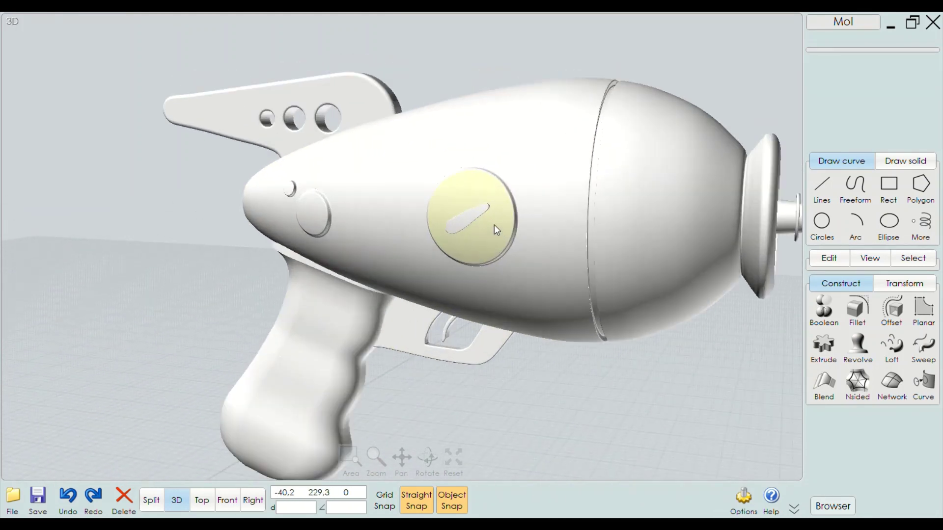
pyautogui.scroll(2, 426, 226)
pyautogui.scroll(-3, 585, 305)
pyautogui.scroll(2, 612, 276)
pyautogui.moveTo(612, 280)
pyautogui.mouseDown(button='right')
pyautogui.moveTo(775, 301)
pyautogui.moveTo(766, 311)
pyautogui.moveTo(684, 314)
pyautogui.moveTo(568, 287)
pyautogui.mouseUp(button='right')
pyautogui.scroll(3, 762, 320)
pyautogui.scroll(-2, 766, 311)
pyautogui.scroll(-3, 568, 287)
pyautogui.moveTo(689, 284)
pyautogui.mouseDown(button='right')
pyautogui.moveTo(532, 291)
pyautogui.moveTo(697, 289)
pyautogui.moveTo(423, 288)
pyautogui.mouseUp(button='right')
pyautogui.scroll(1, 641, 292)
pyautogui.scroll(2, 641, 291)
pyautogui.scroll(2, 362, 270)
pyautogui.click(362, 269)
pyautogui.press('Escape')
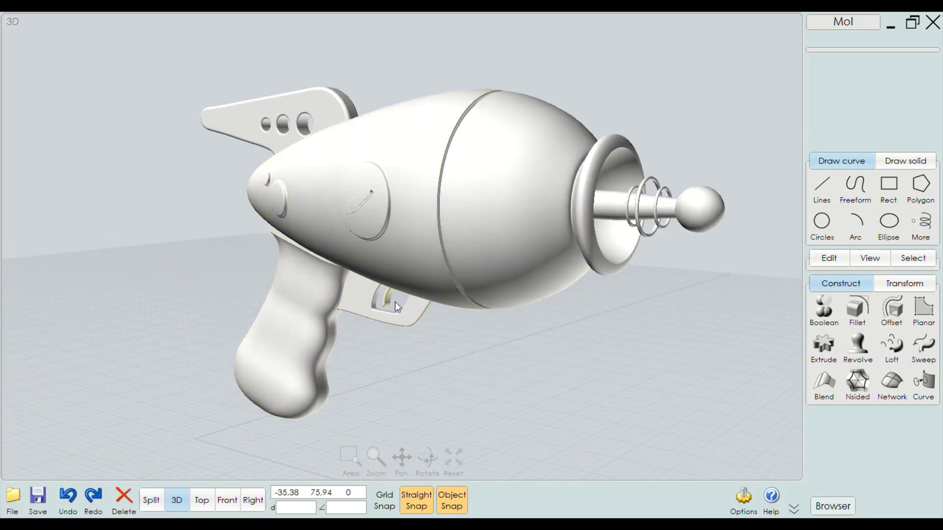